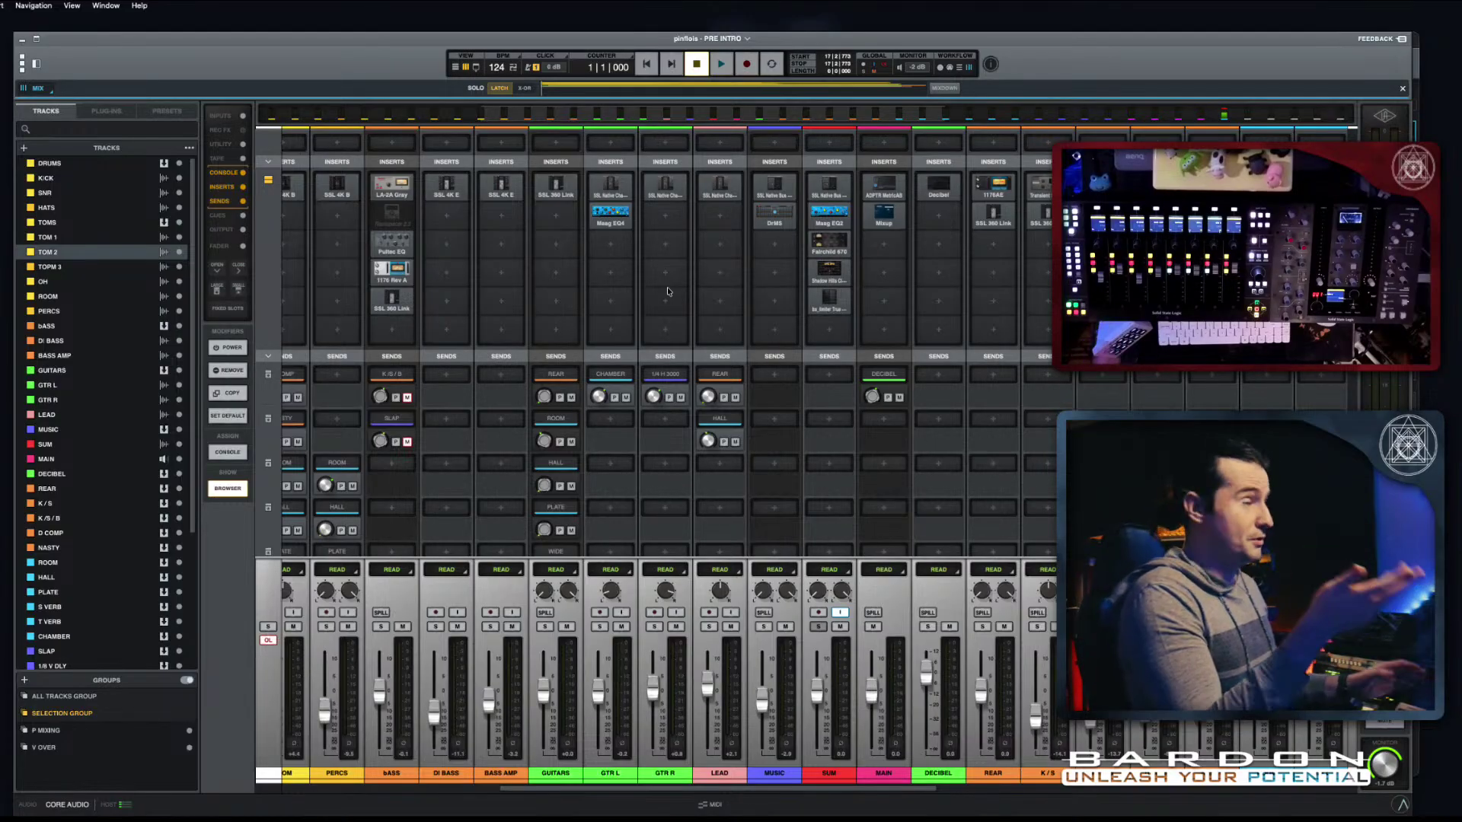
Step: Switch from the mixer to the timeline and review the clips on all tracks, from the drums down to the MUSIC and SUM tracks
key("super+equal")
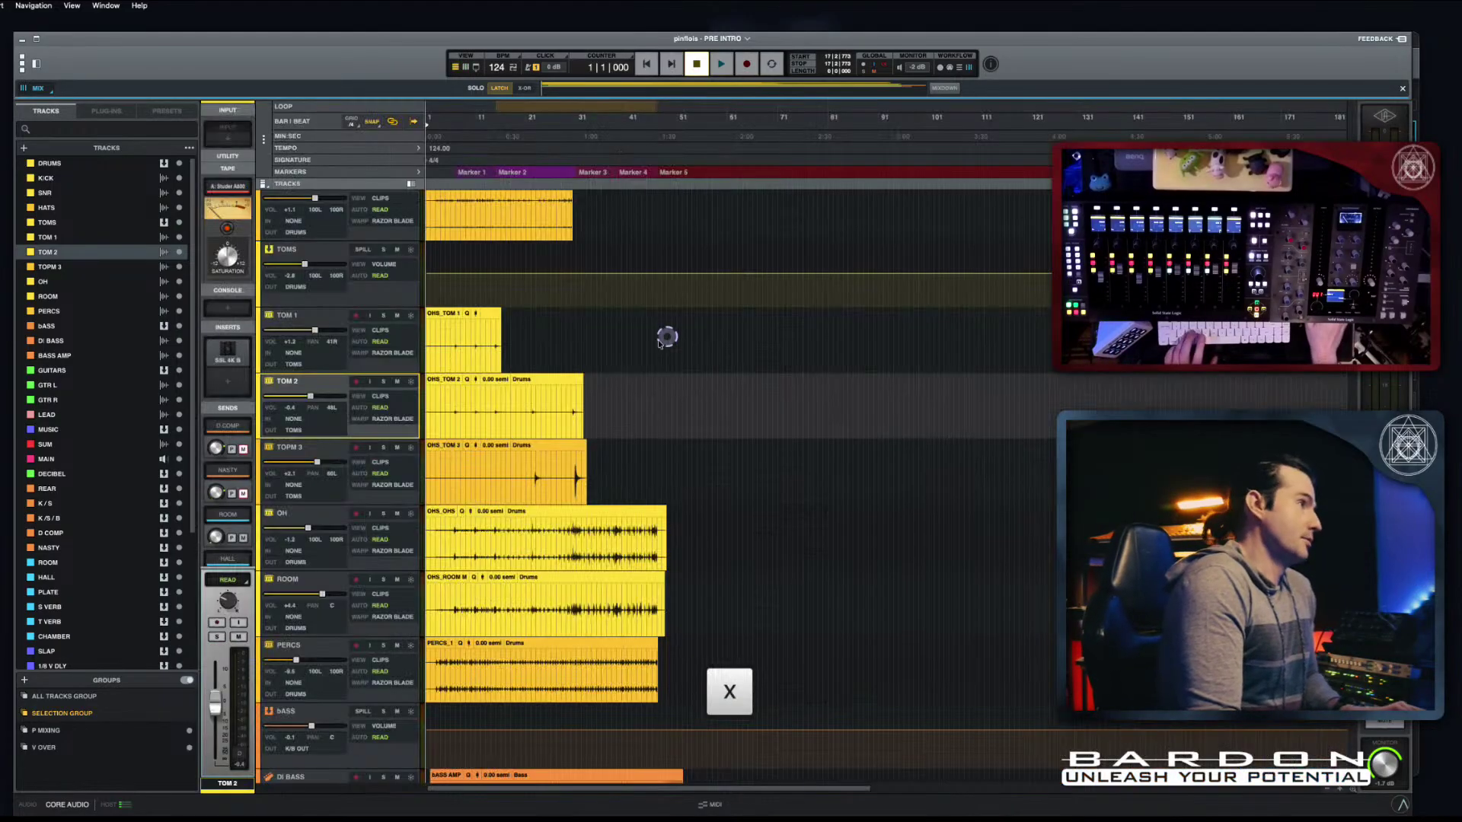
scroll(615, 431, "down", 15)
scroll(617, 439, "down", 1)
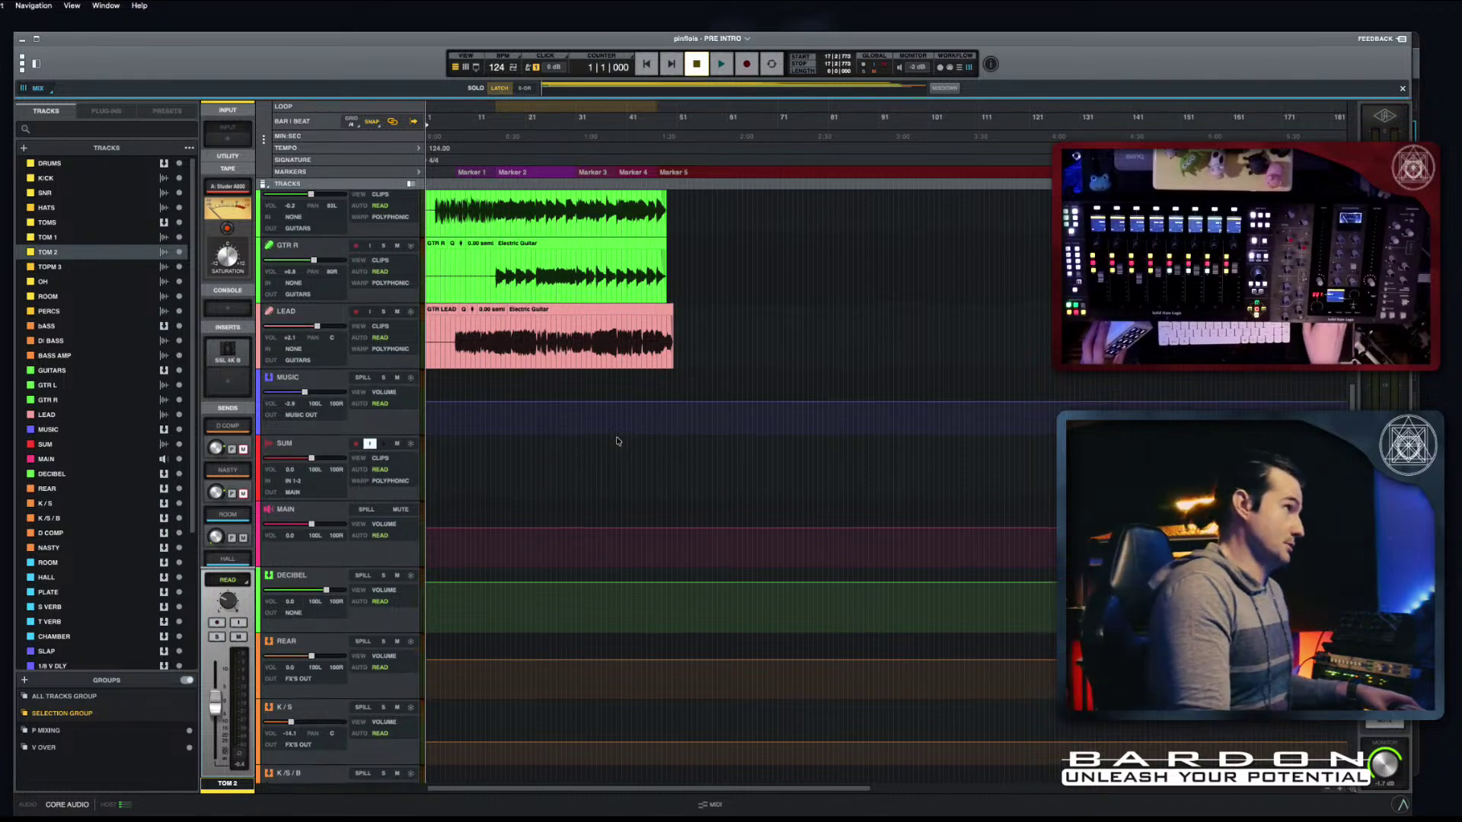
scroll(616, 440, "up", 5)
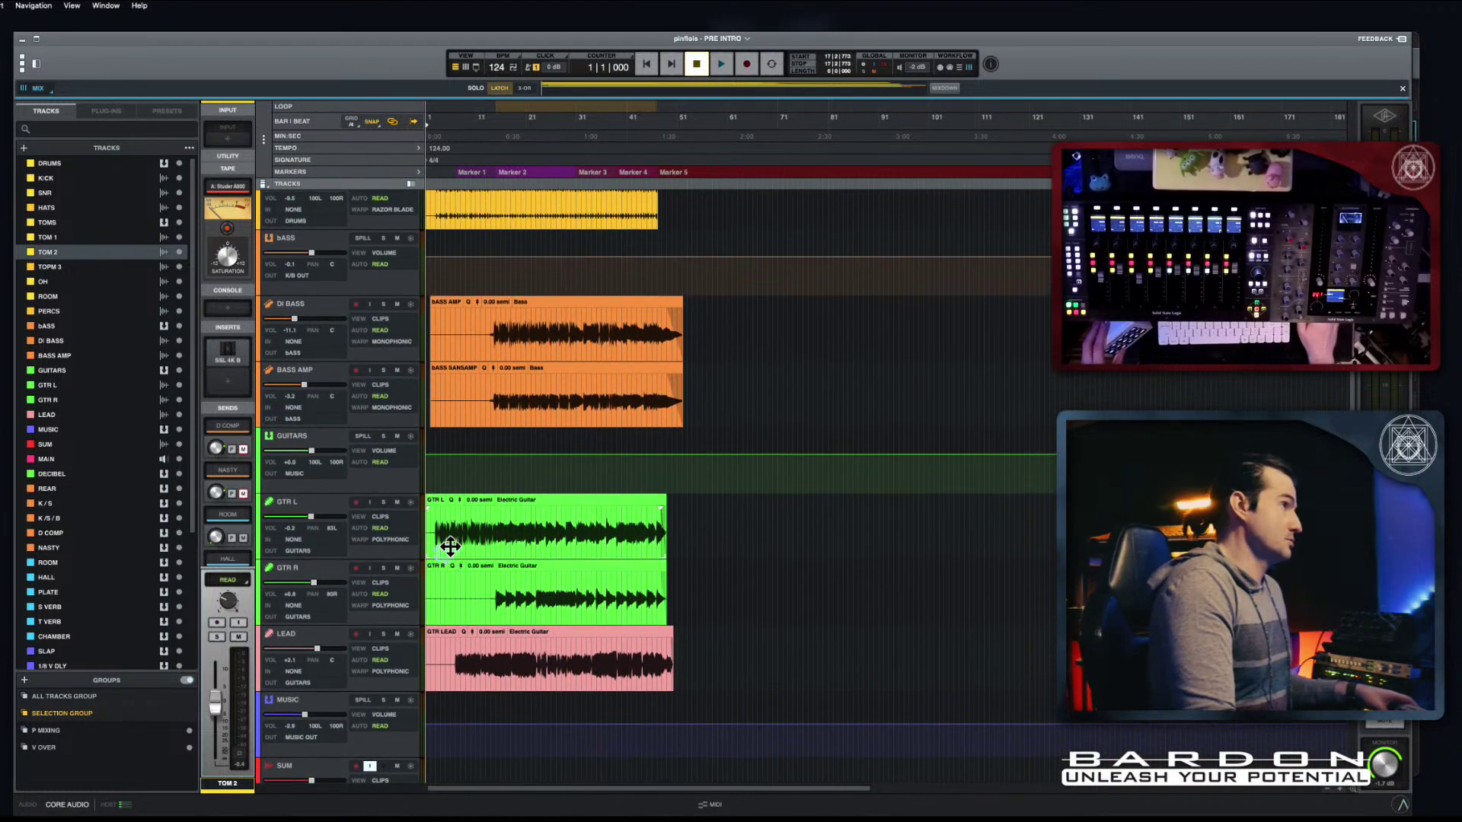
scroll(462, 542, "up", 1)
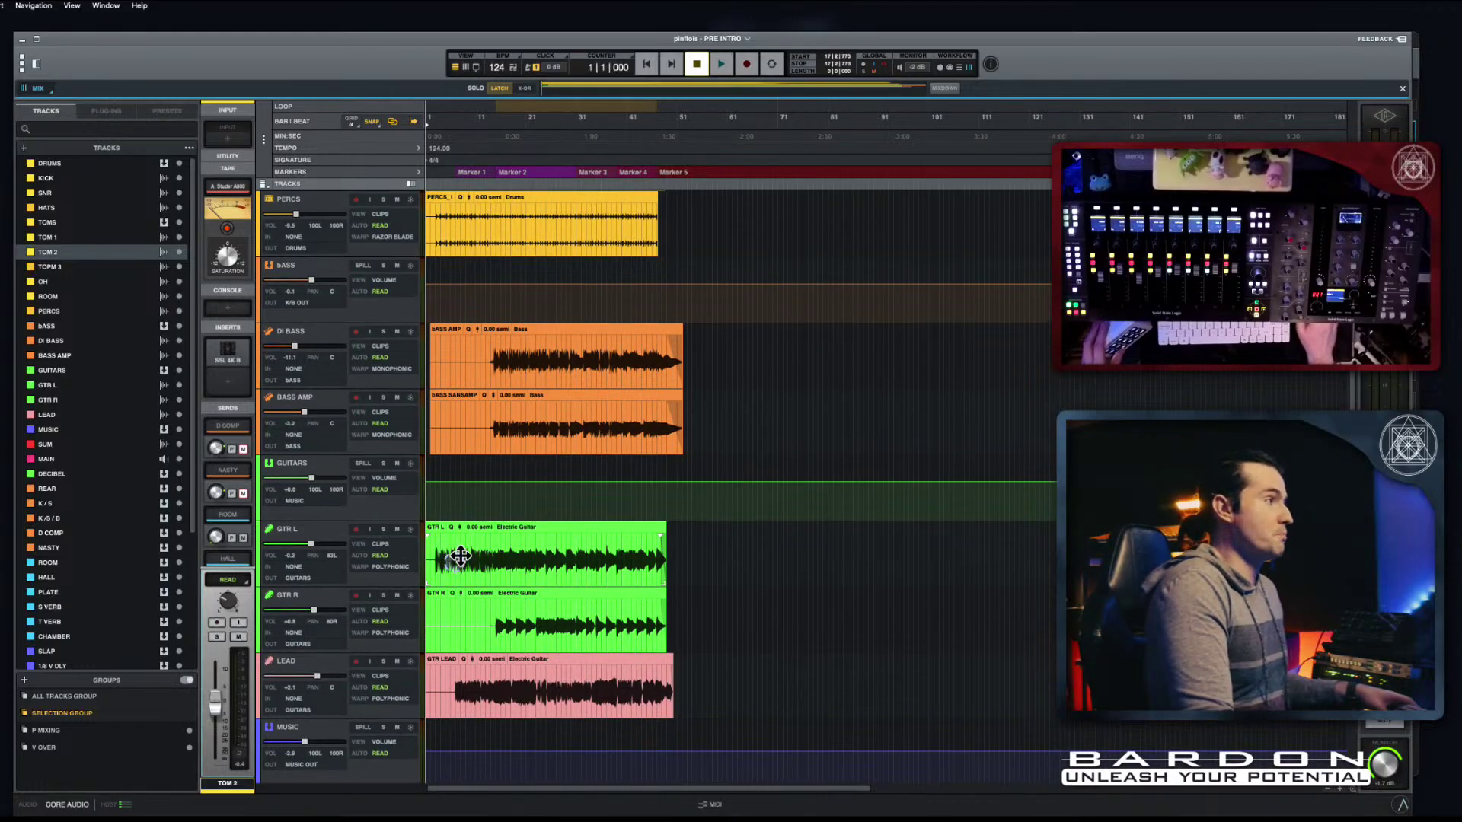
scroll(457, 552, "up", 6)
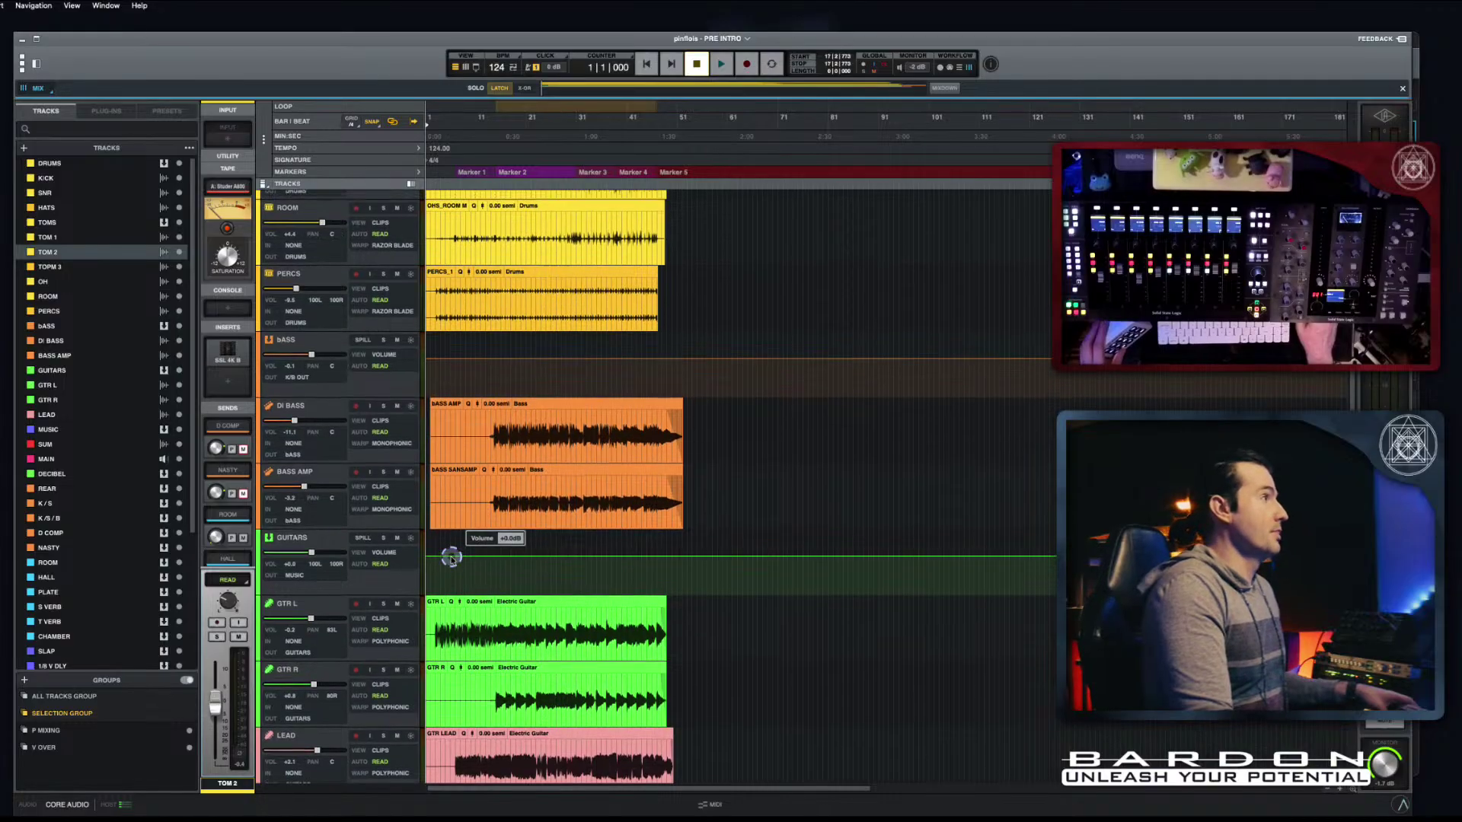
scroll(471, 406, "up", 10)
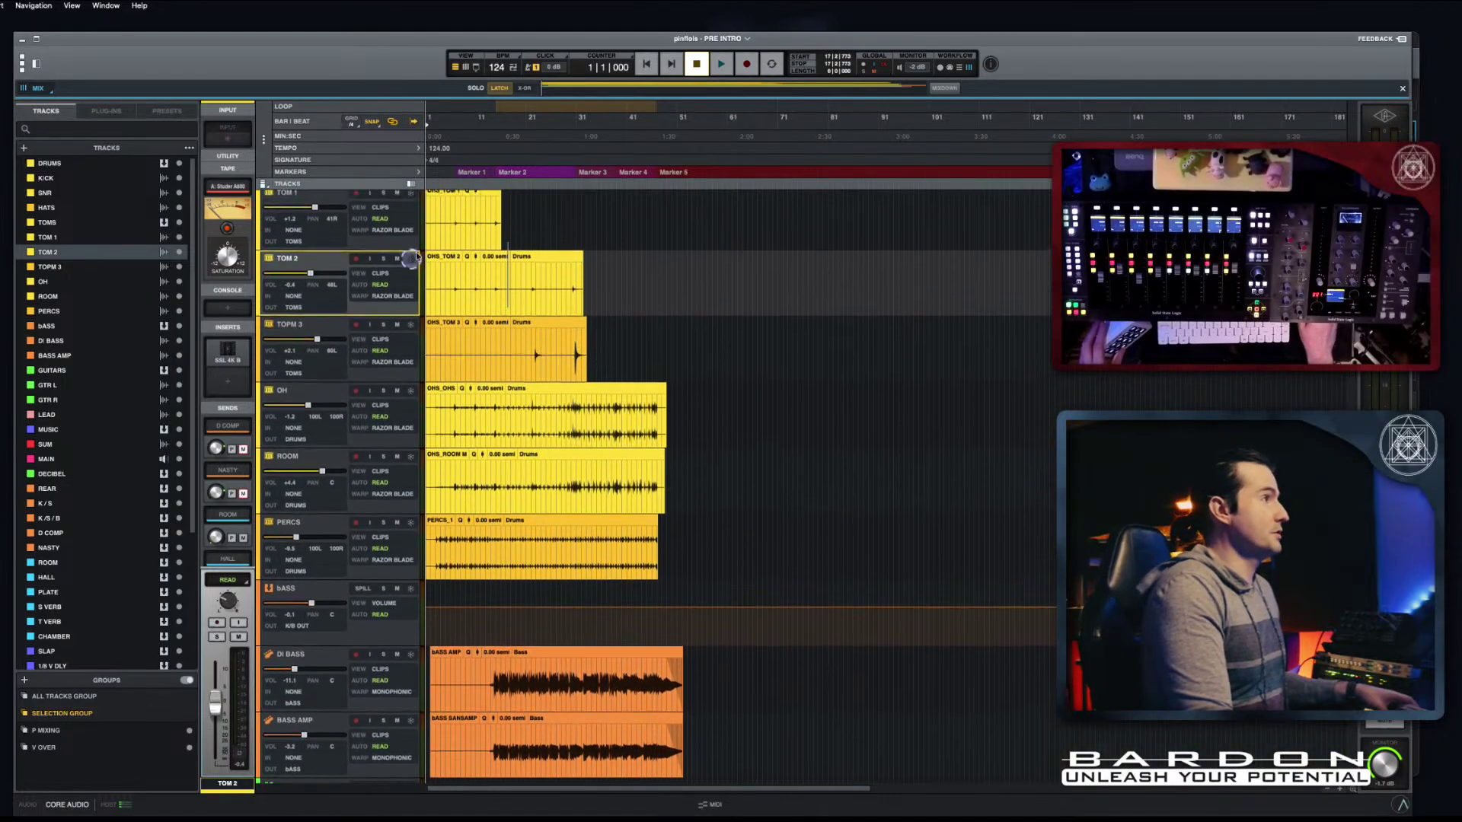
scroll(479, 351, "up", 1)
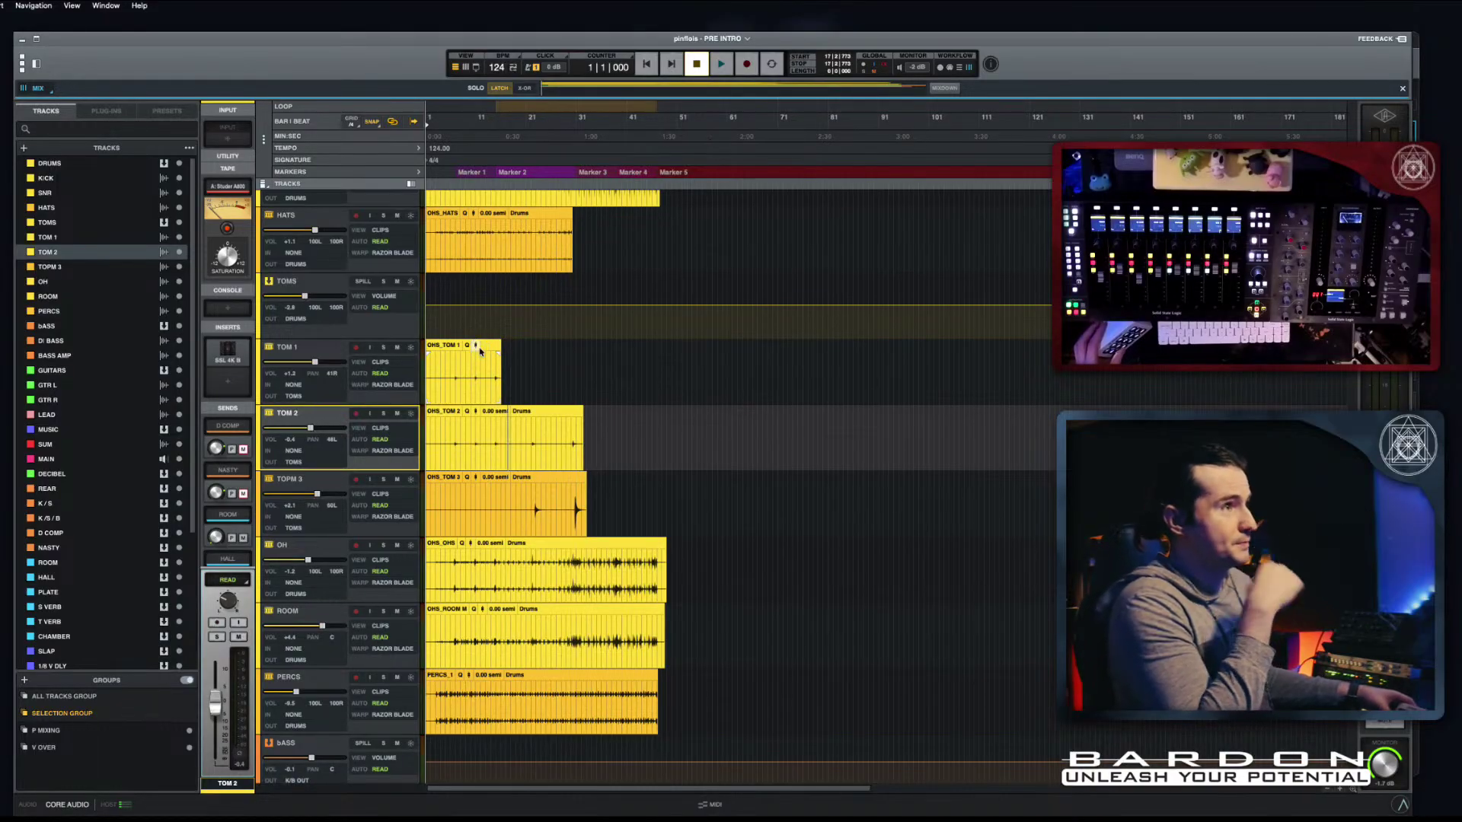
scroll(480, 351, "up", 6)
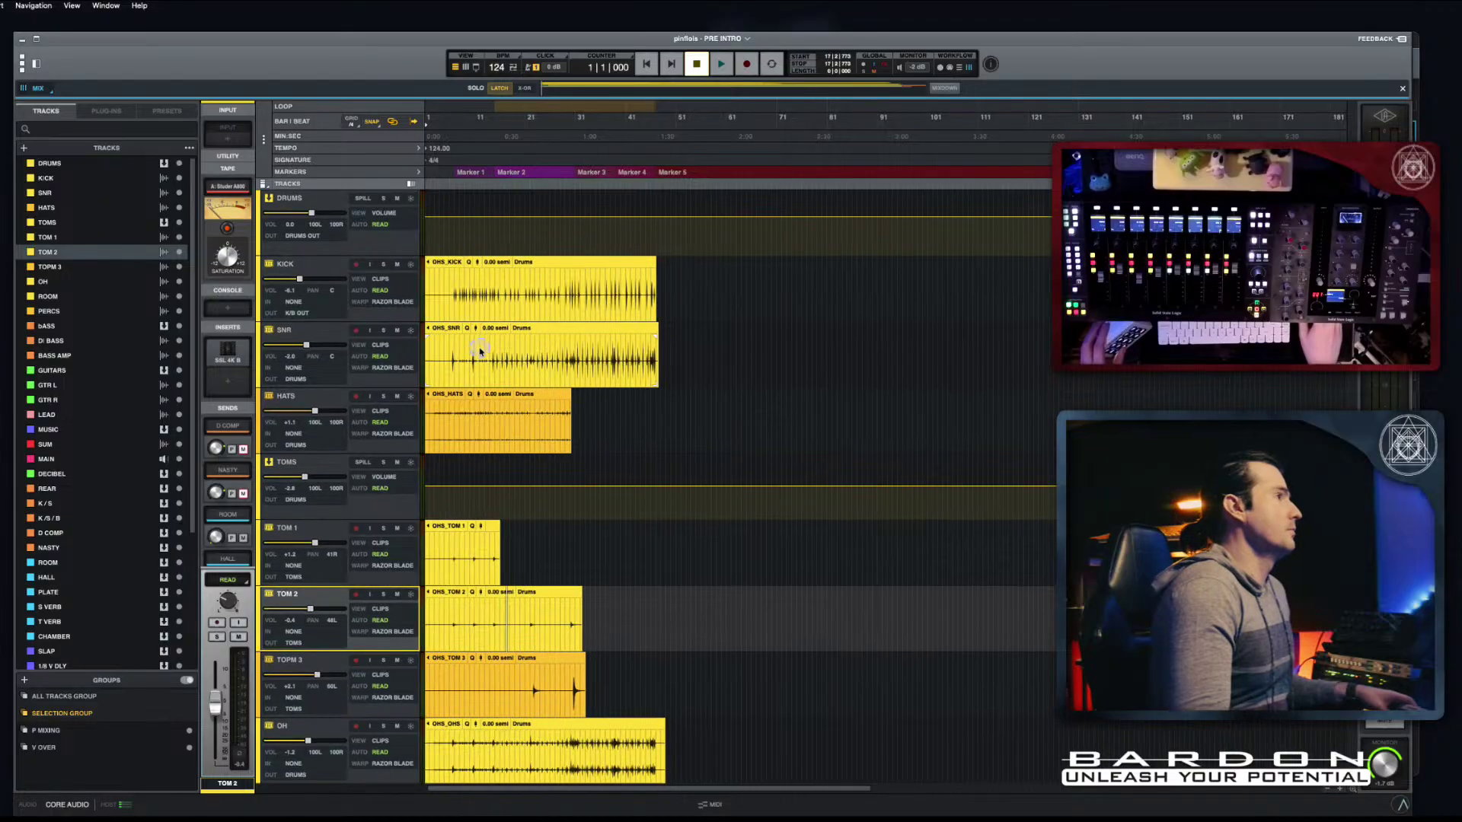
scroll(480, 351, "left", 1)
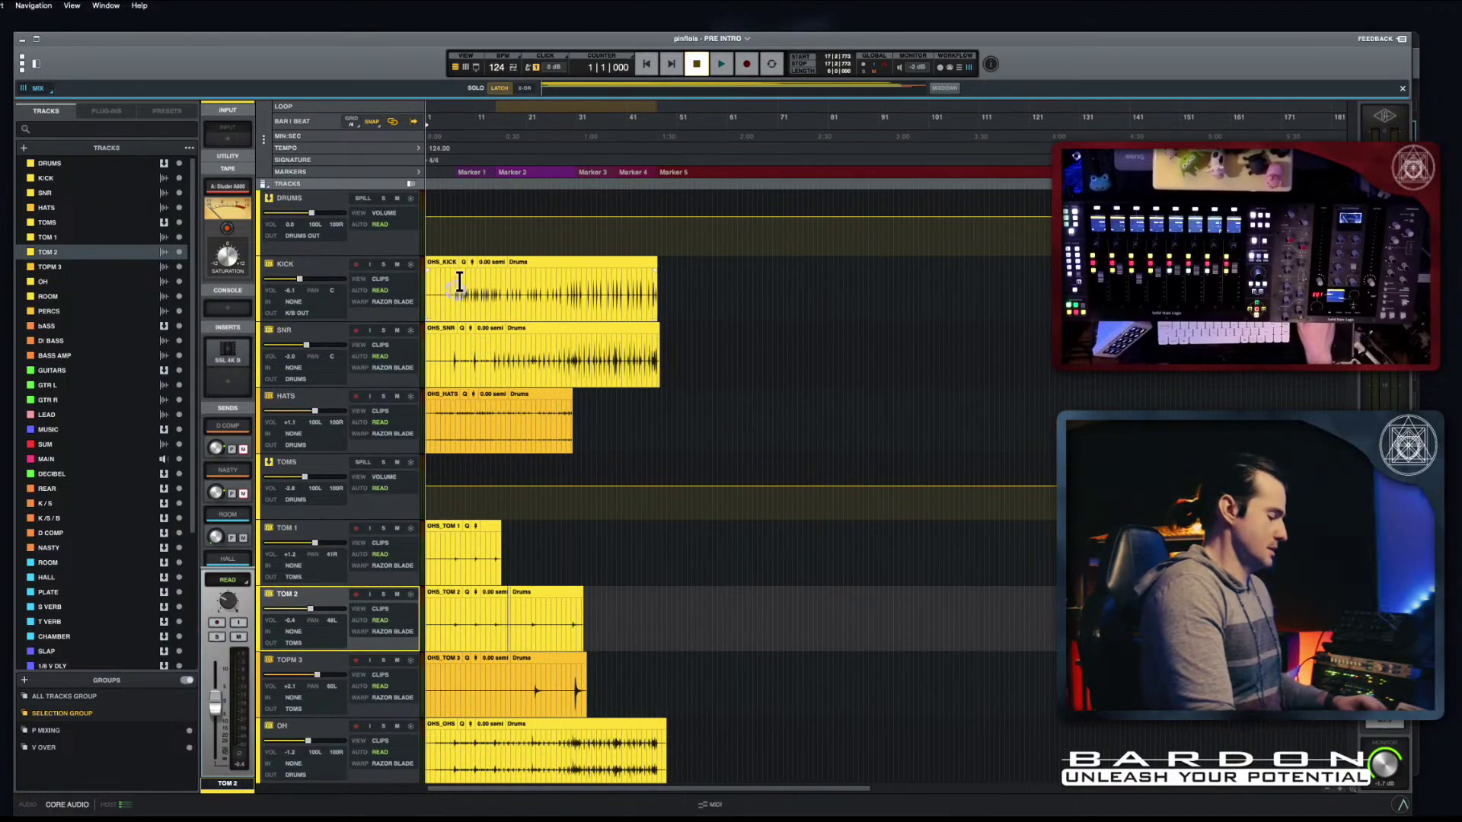
Step: Play the song's intro from bar 6 beat 4 to about bar 15
left_click(454, 119)
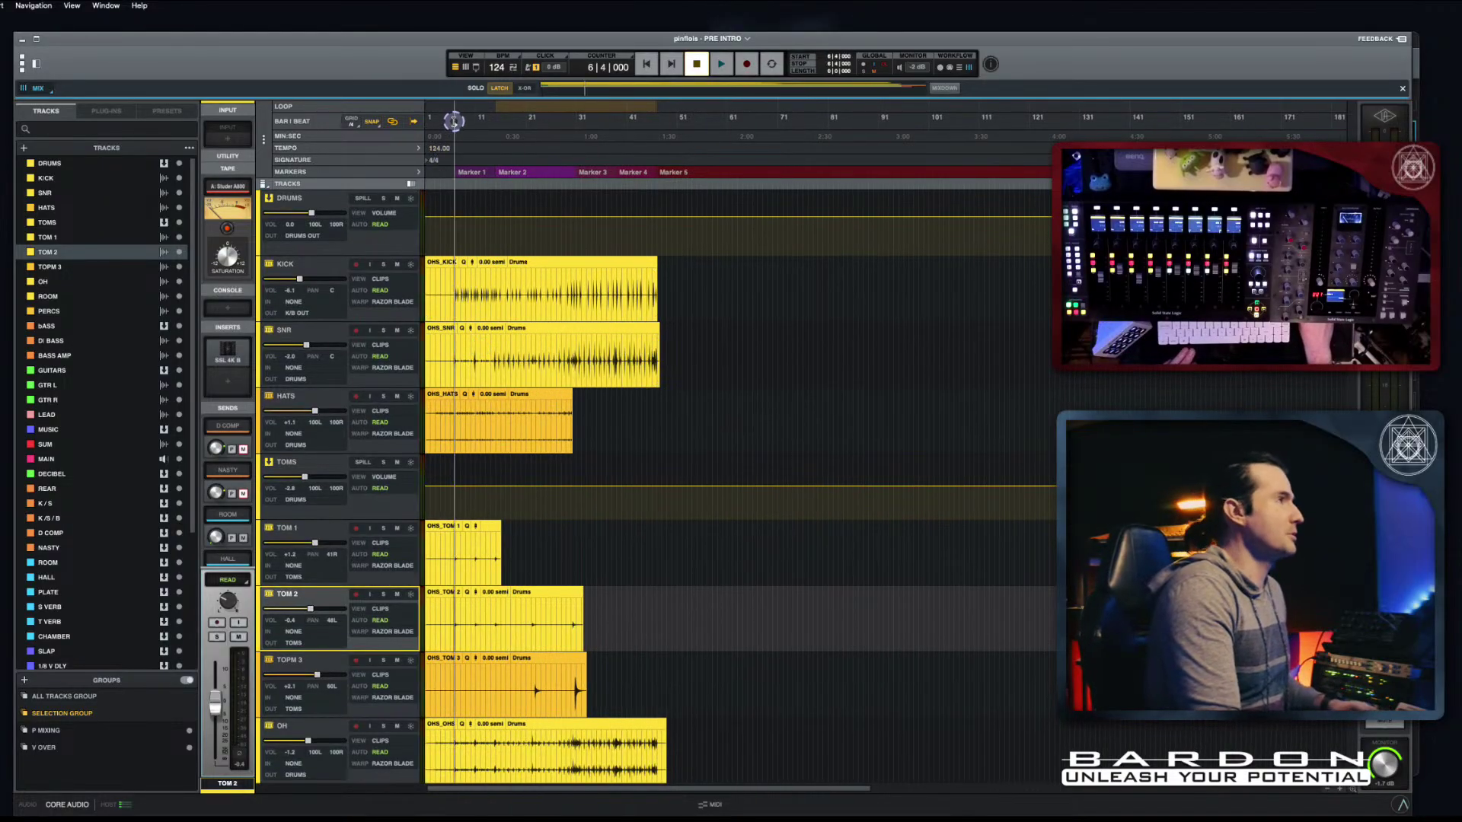
key("space")
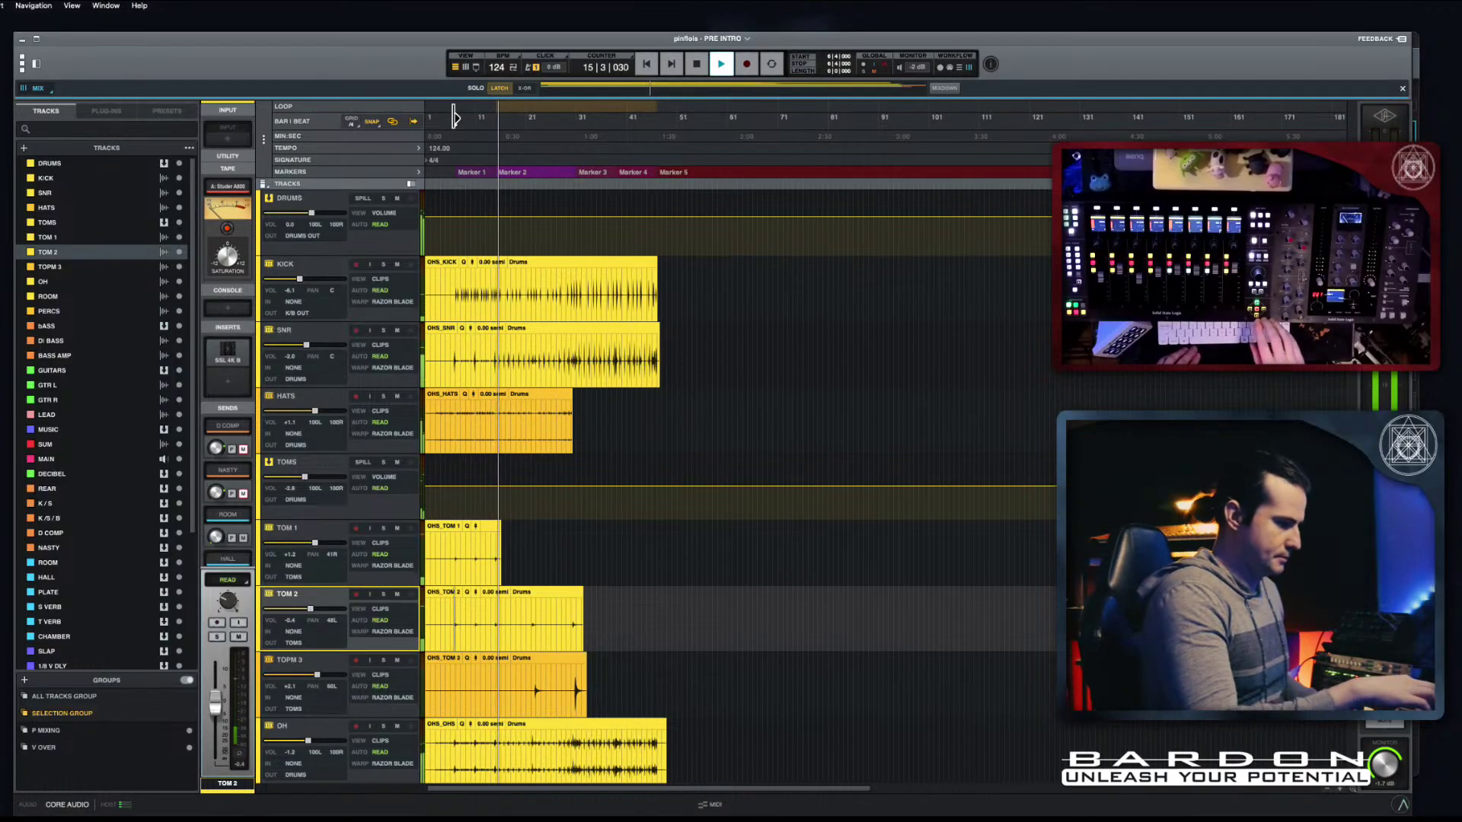
key("space")
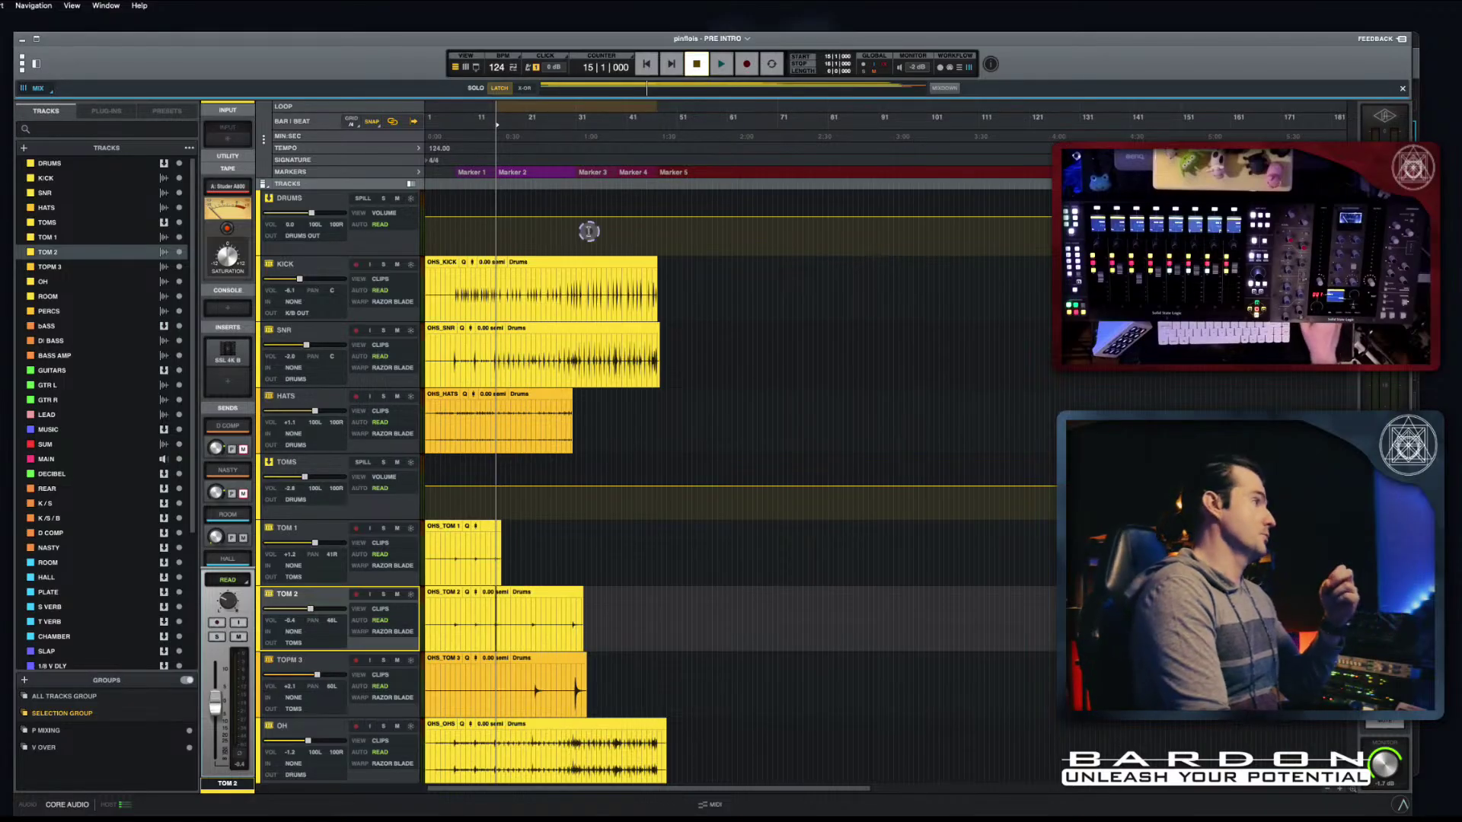
Step: Add the Vinyl plug-in to the first empty insert slot of the SUM track
scroll(561, 508, "down", 6)
scroll(558, 516, "down", 8)
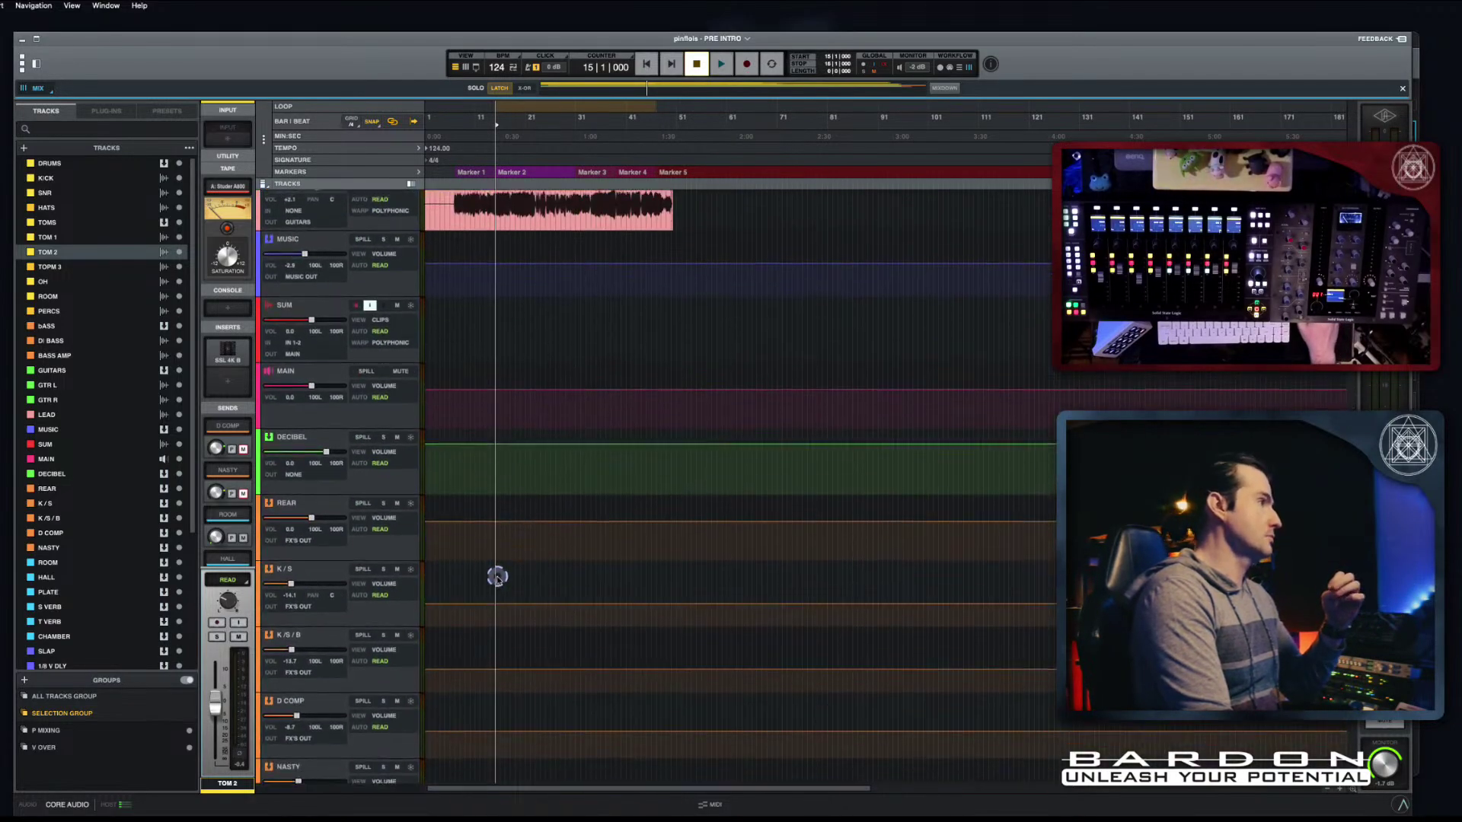
left_click(323, 373)
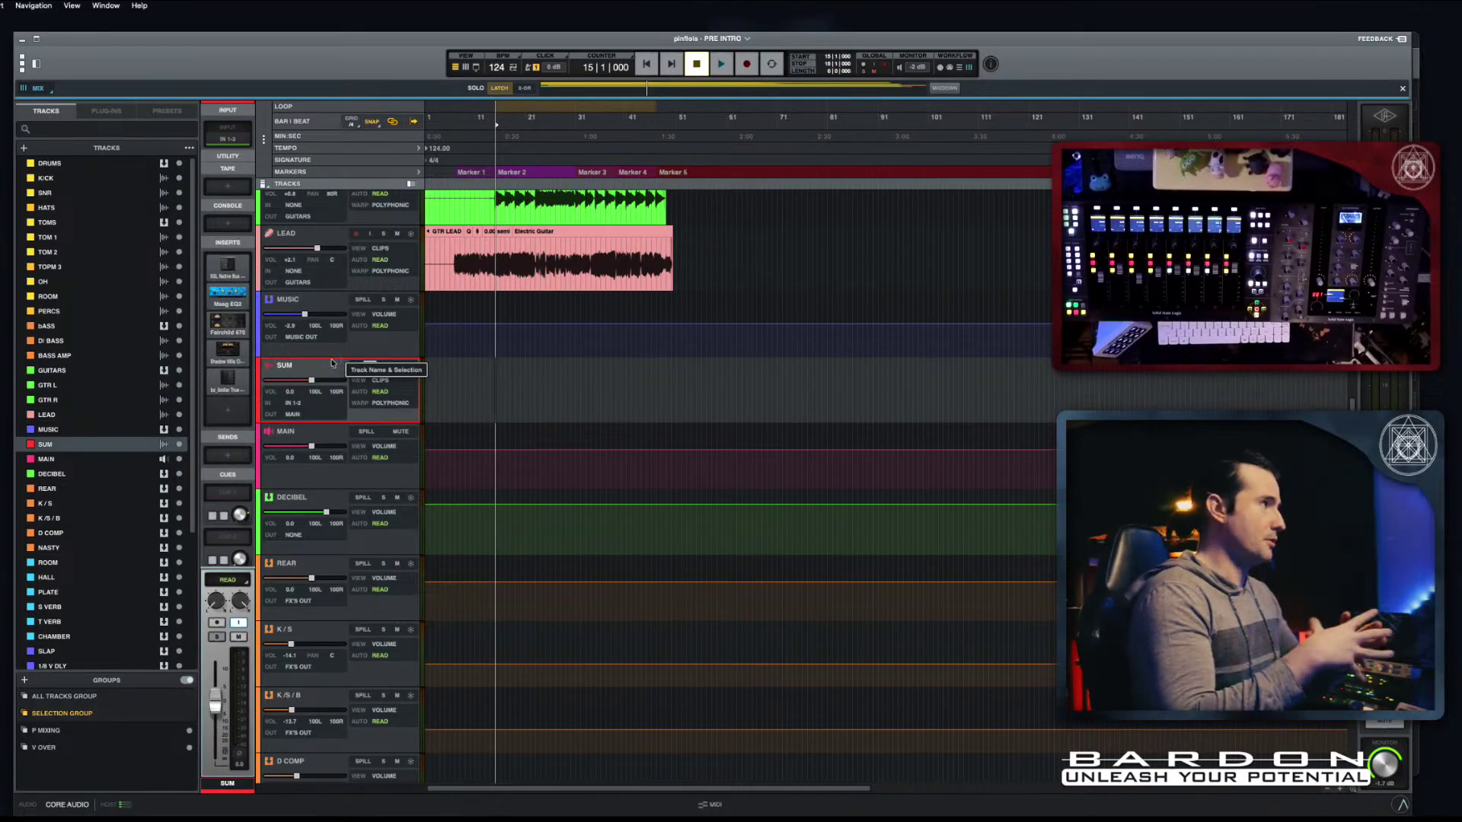
left_click(236, 416)
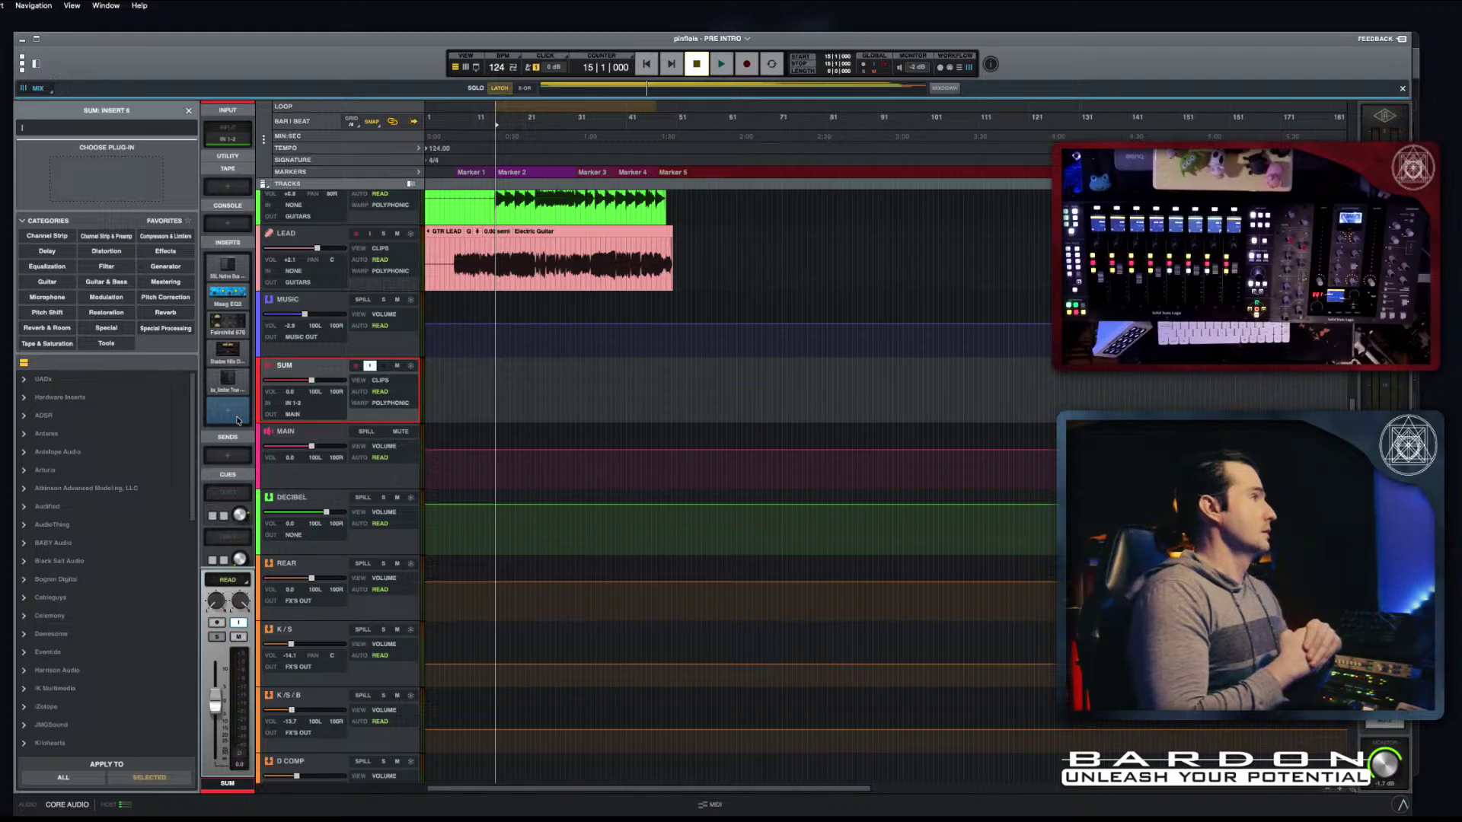
type("v")
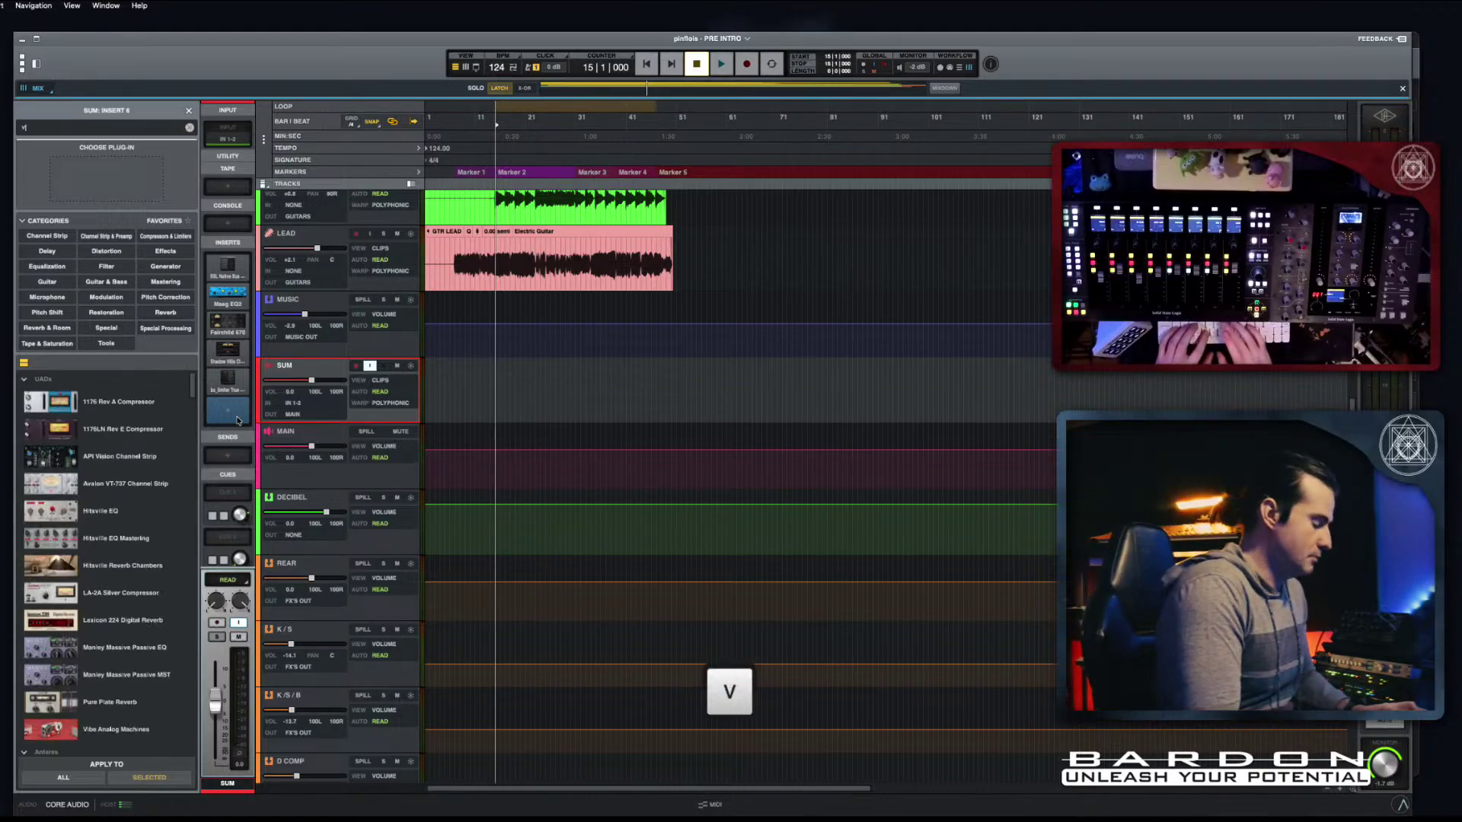
type("in")
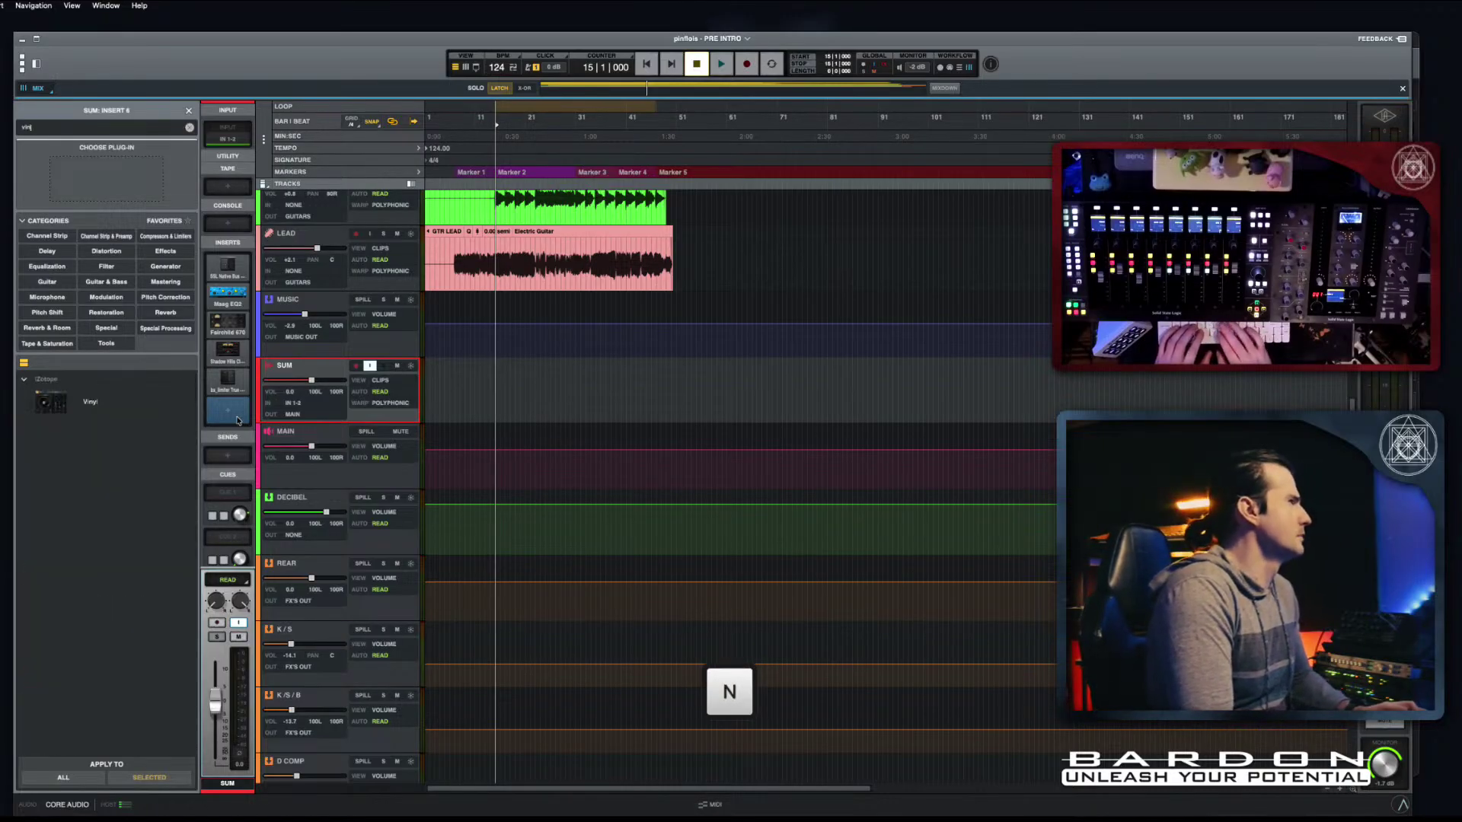
double_click(67, 403)
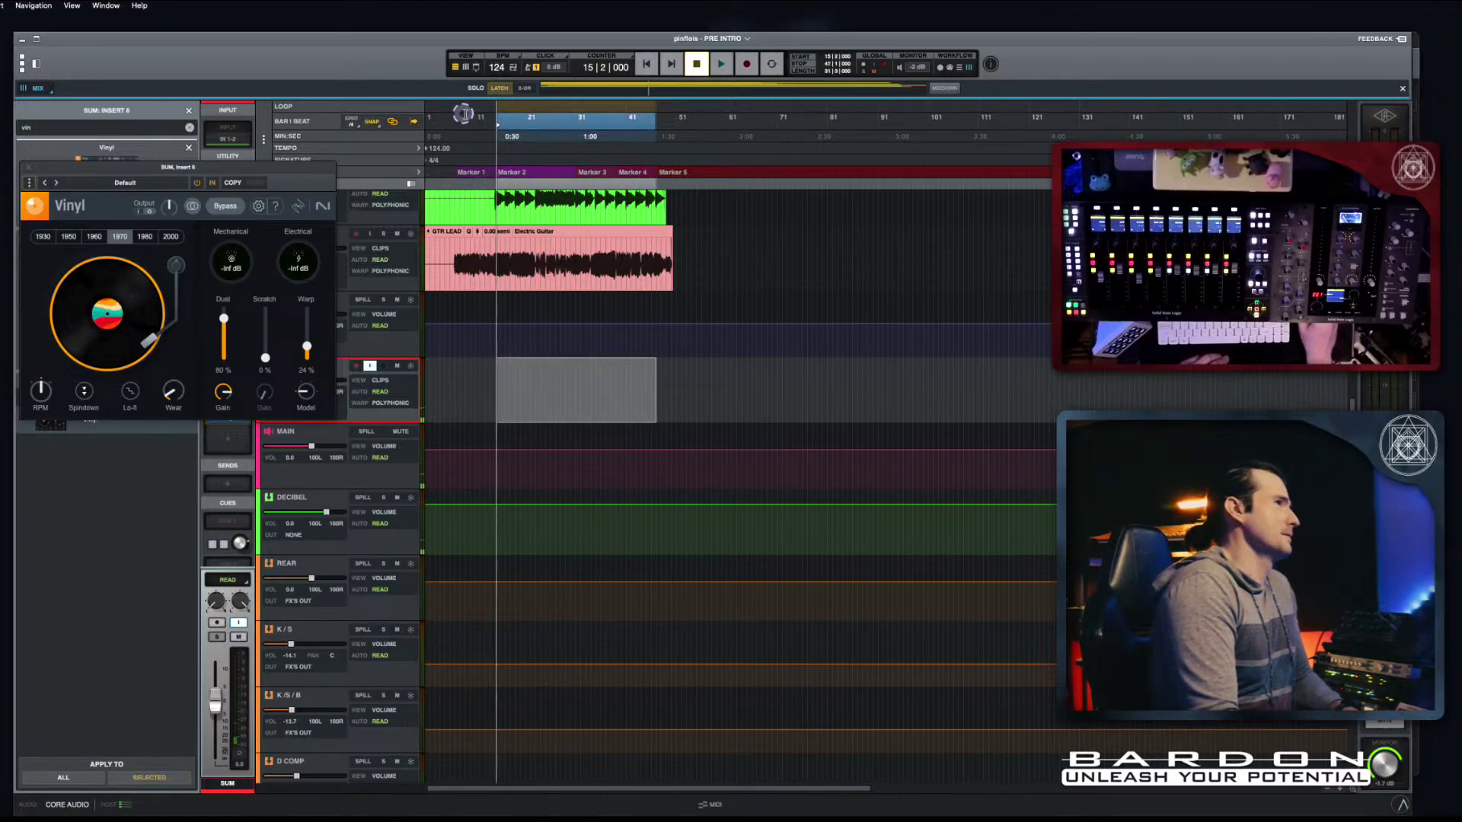
Step: Select the range from bar 2 beat 2 to about bar 15 and move the Vinyl window clear of the track inserts
left_click(451, 138)
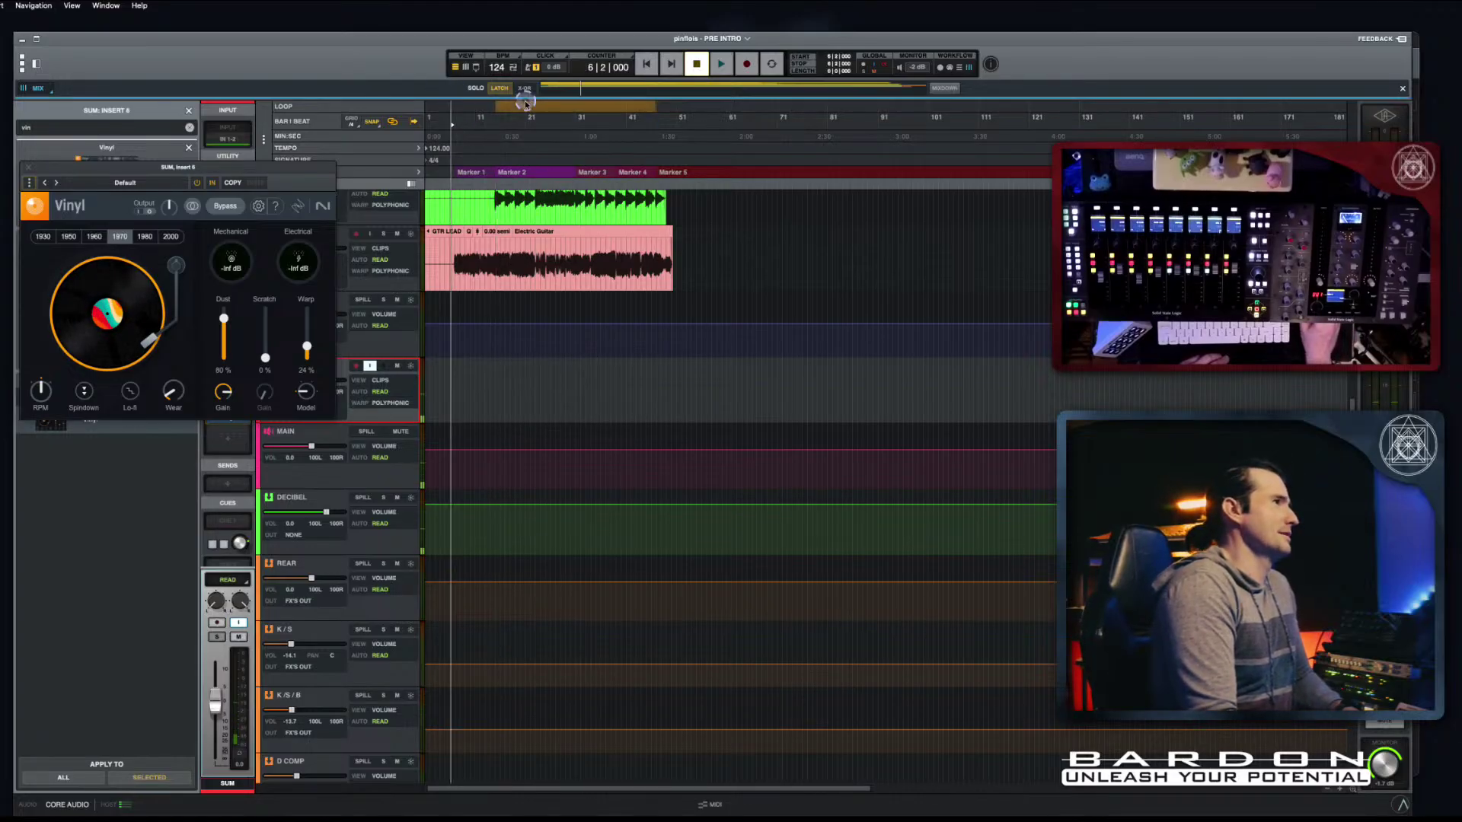
left_click(523, 100)
left_click_drag(649, 103, 498, 108)
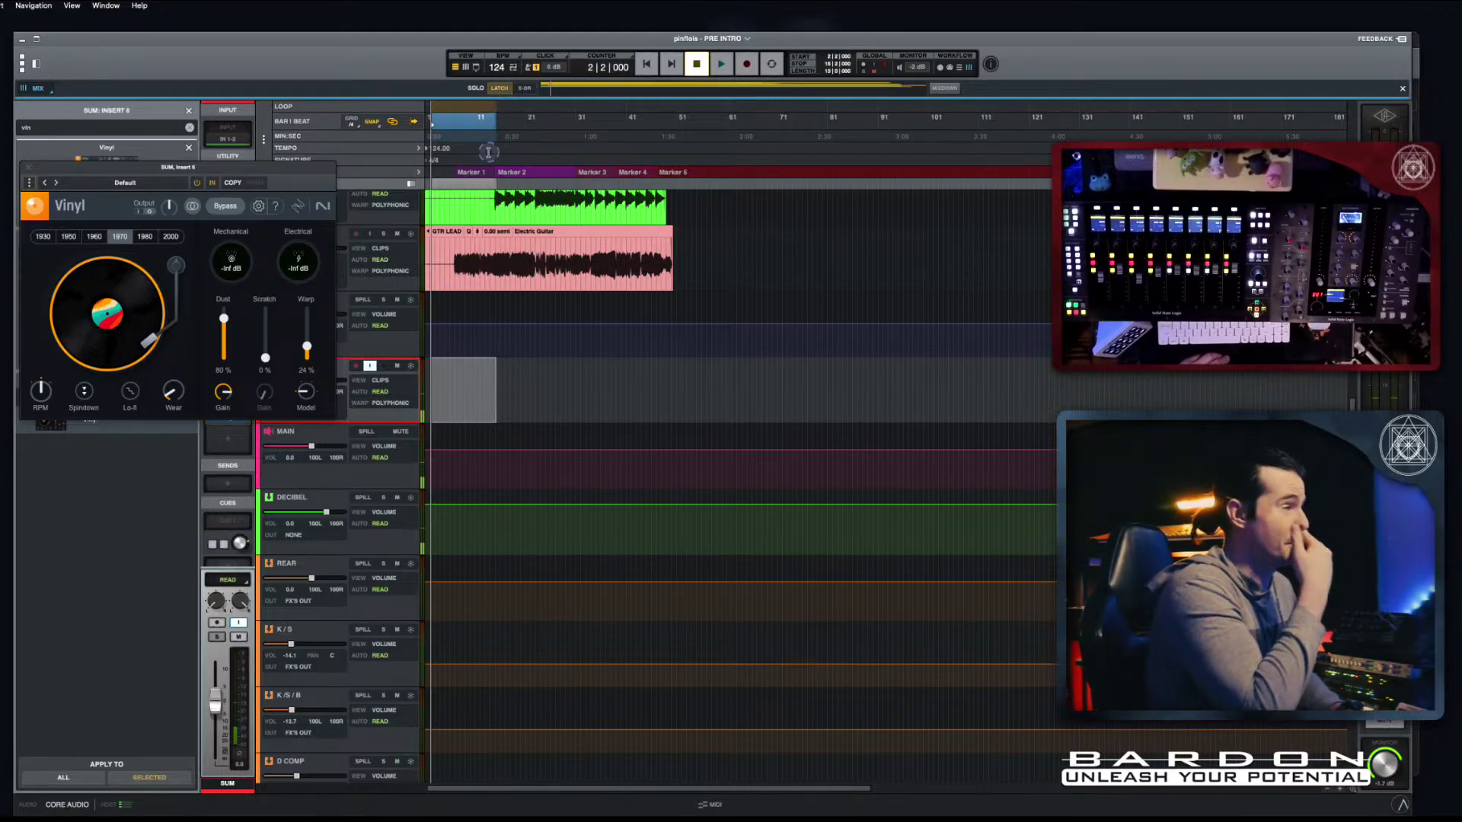
left_click_drag(244, 169, 636, 331)
Step: While the intro plays, set Vinyl's year to 1930, Scratch to 17% and Mechanical noise to -18 dB
key("space")
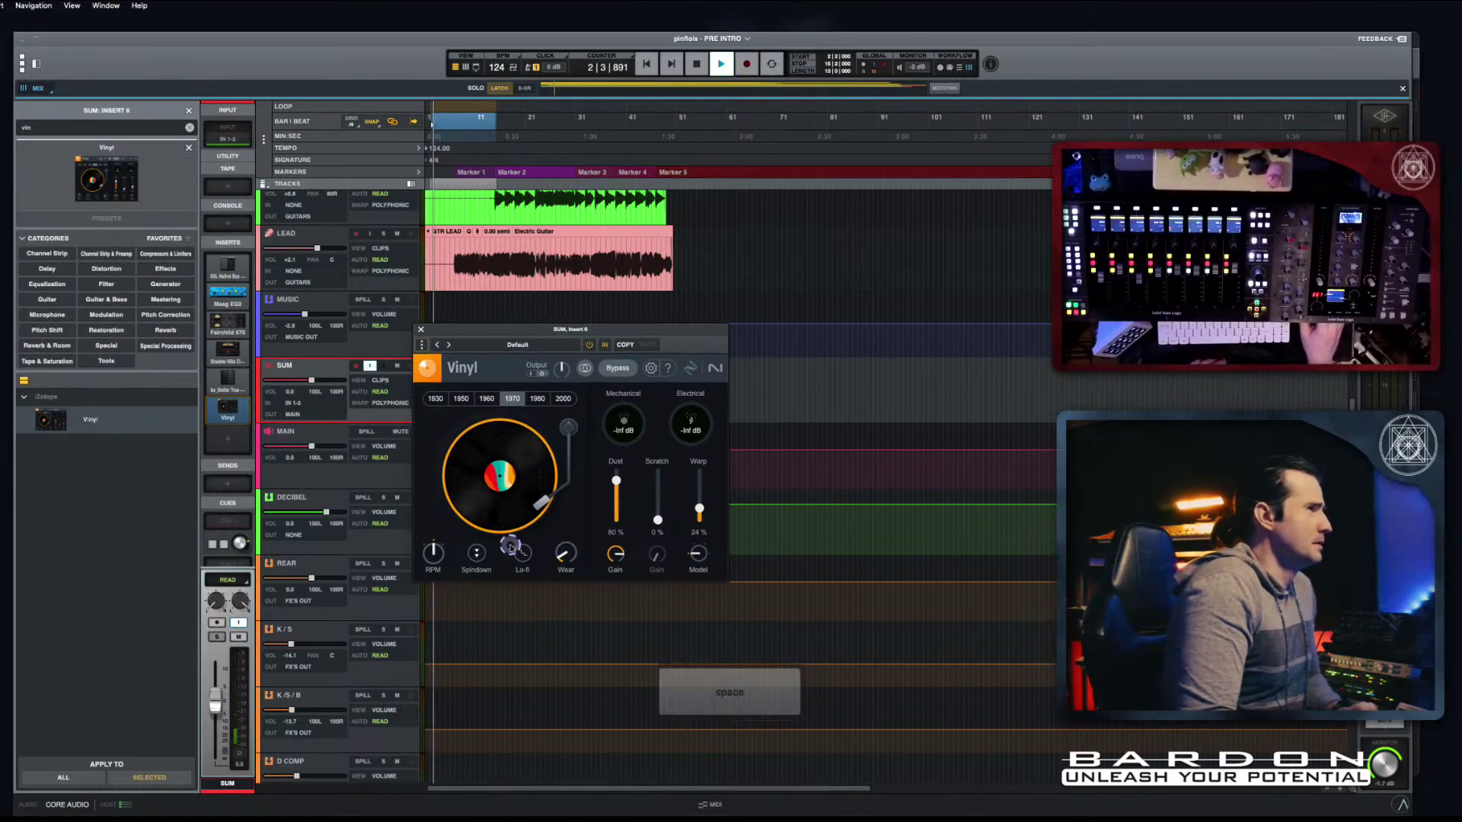
left_click(435, 398)
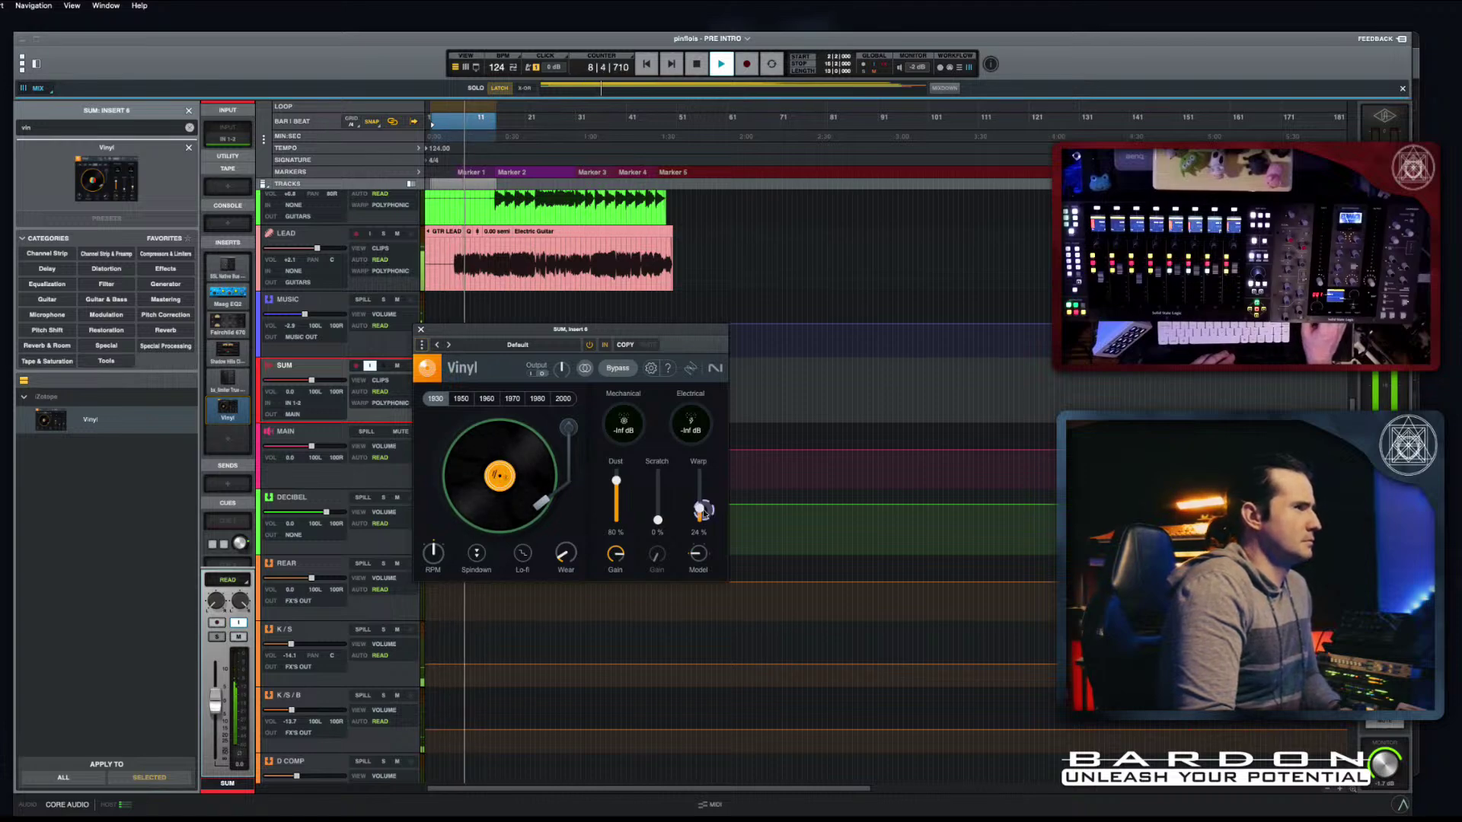
mouse_move(658, 520)
left_mouse_down()
mouse_move(661, 485)
mouse_move(657, 508)
left_mouse_up()
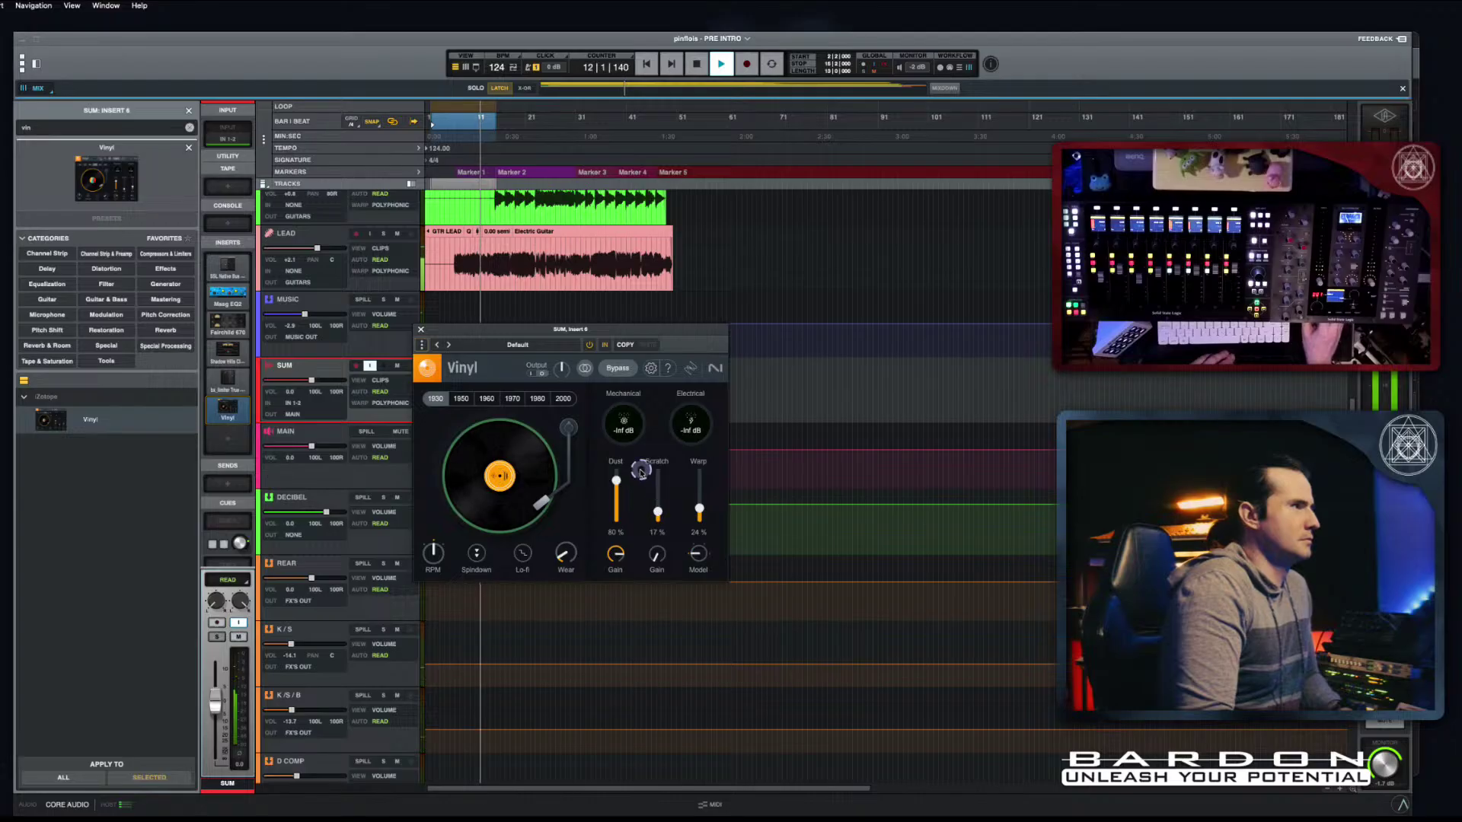
left_click_drag(624, 423, 621, 394)
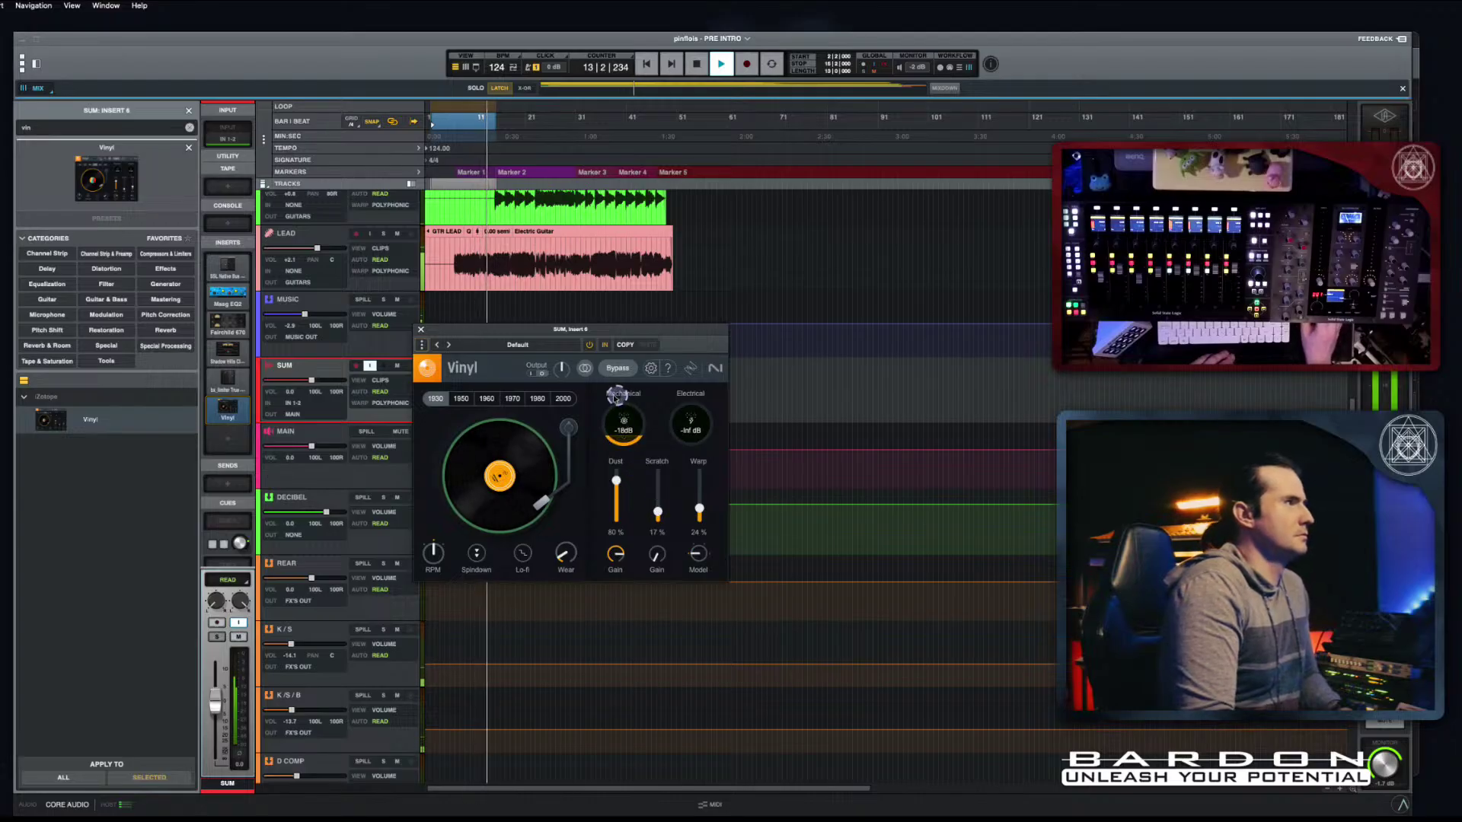
Step: Compare the intro with Vinyl bypassed and active, restarting playback from the beginning of the selected range
left_click(606, 345)
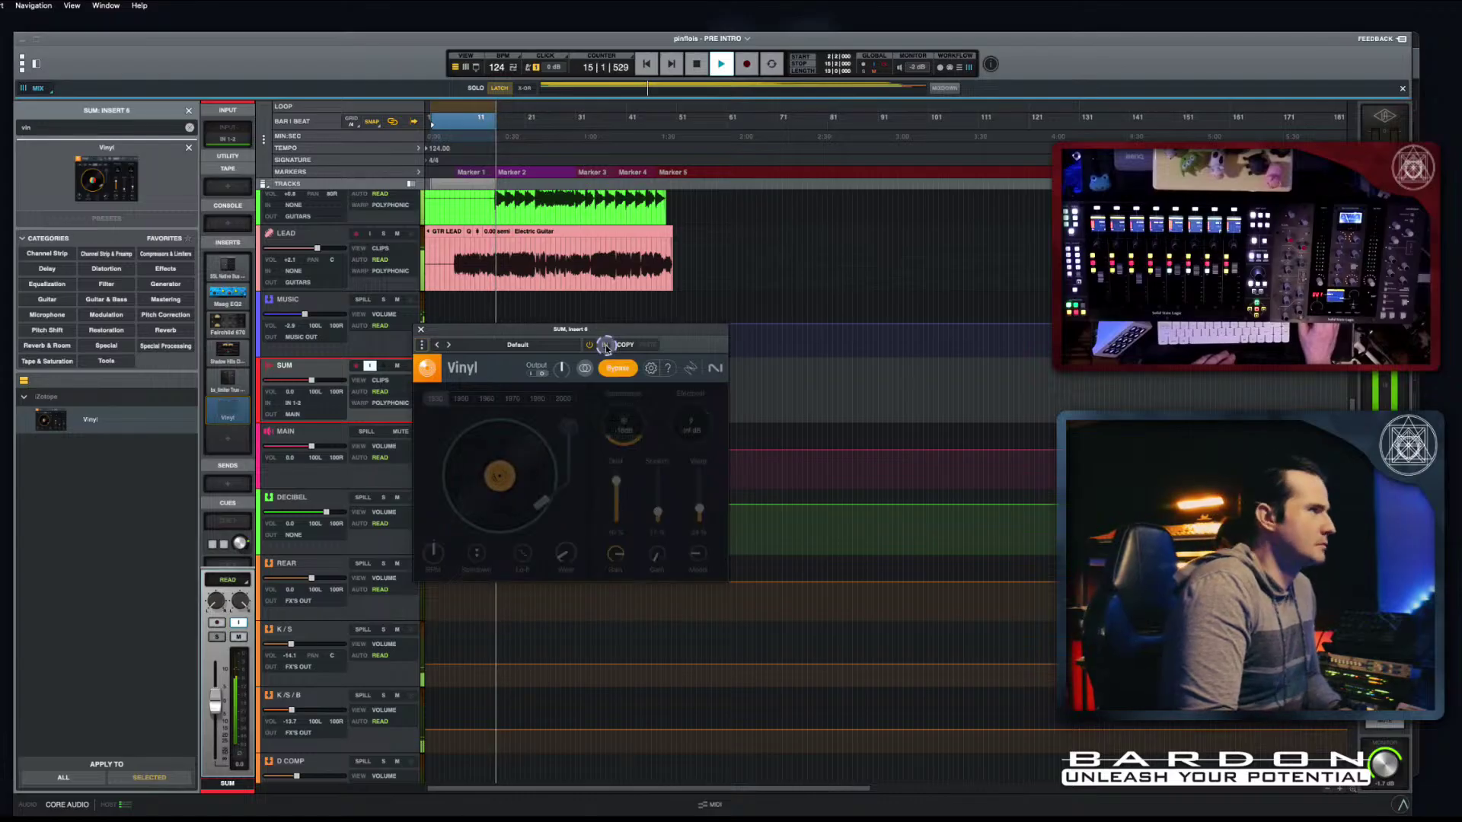
key("space")
key("space")
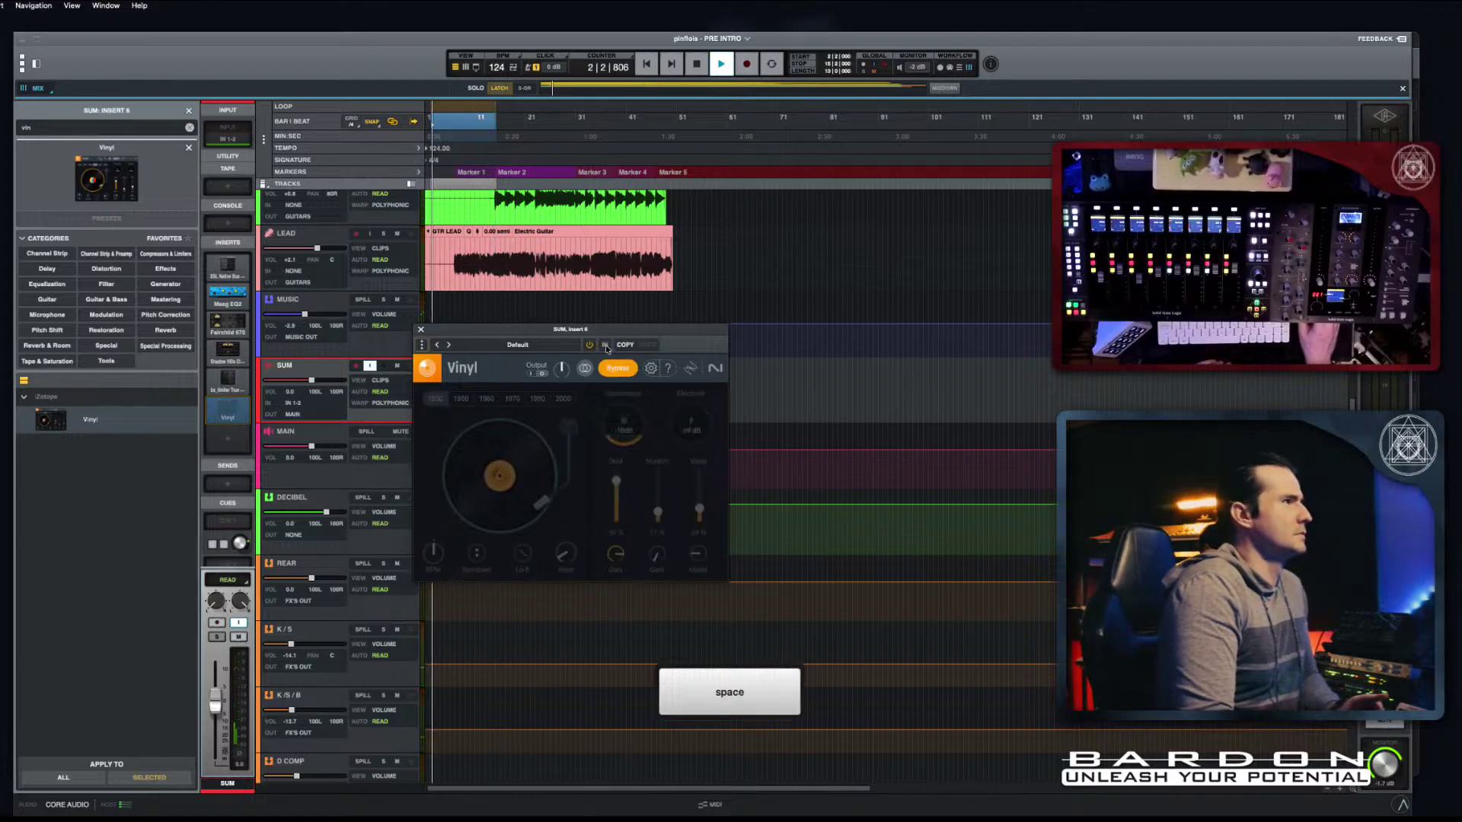
left_click(606, 346)
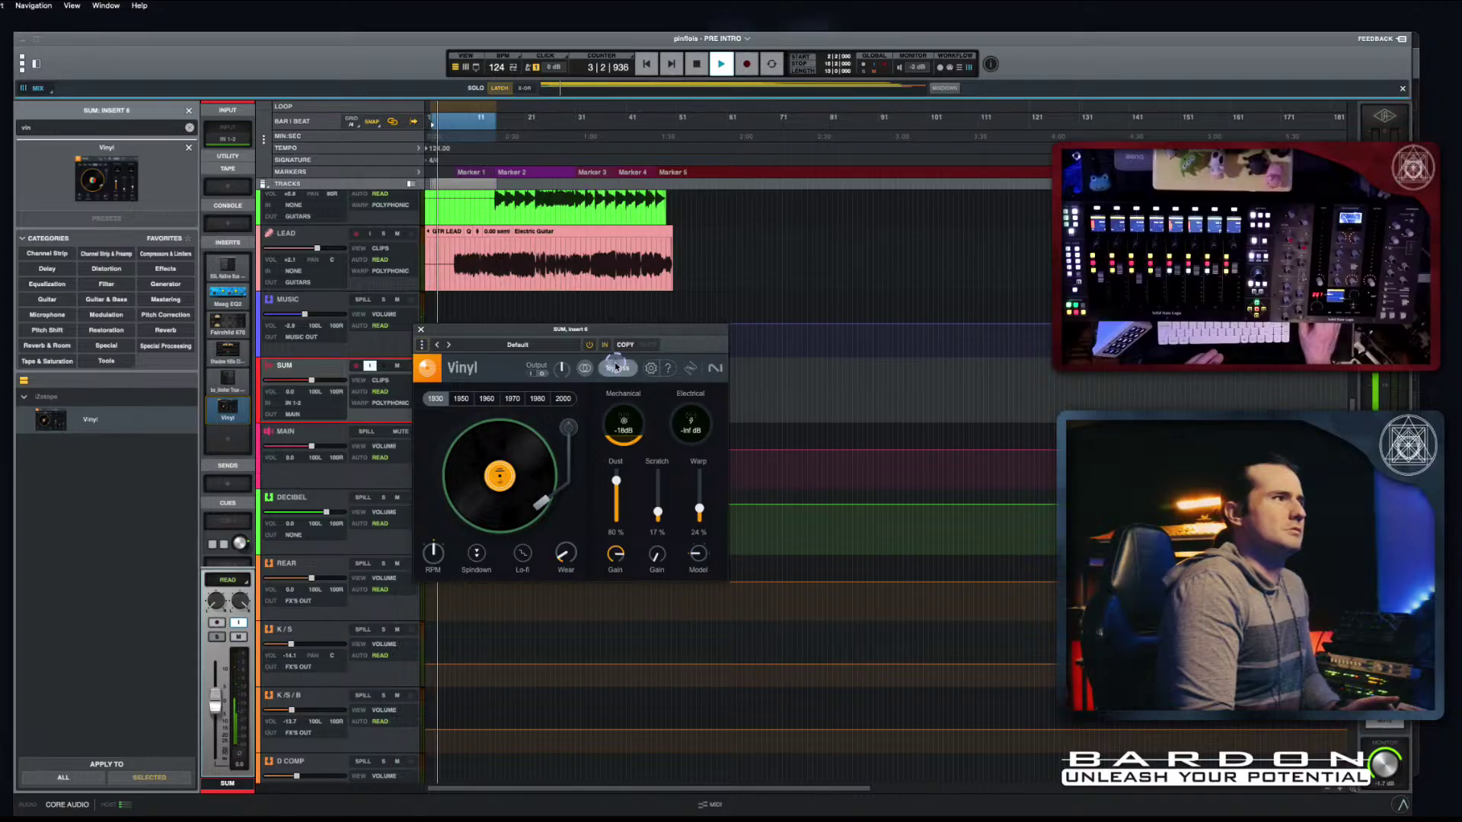
key("space")
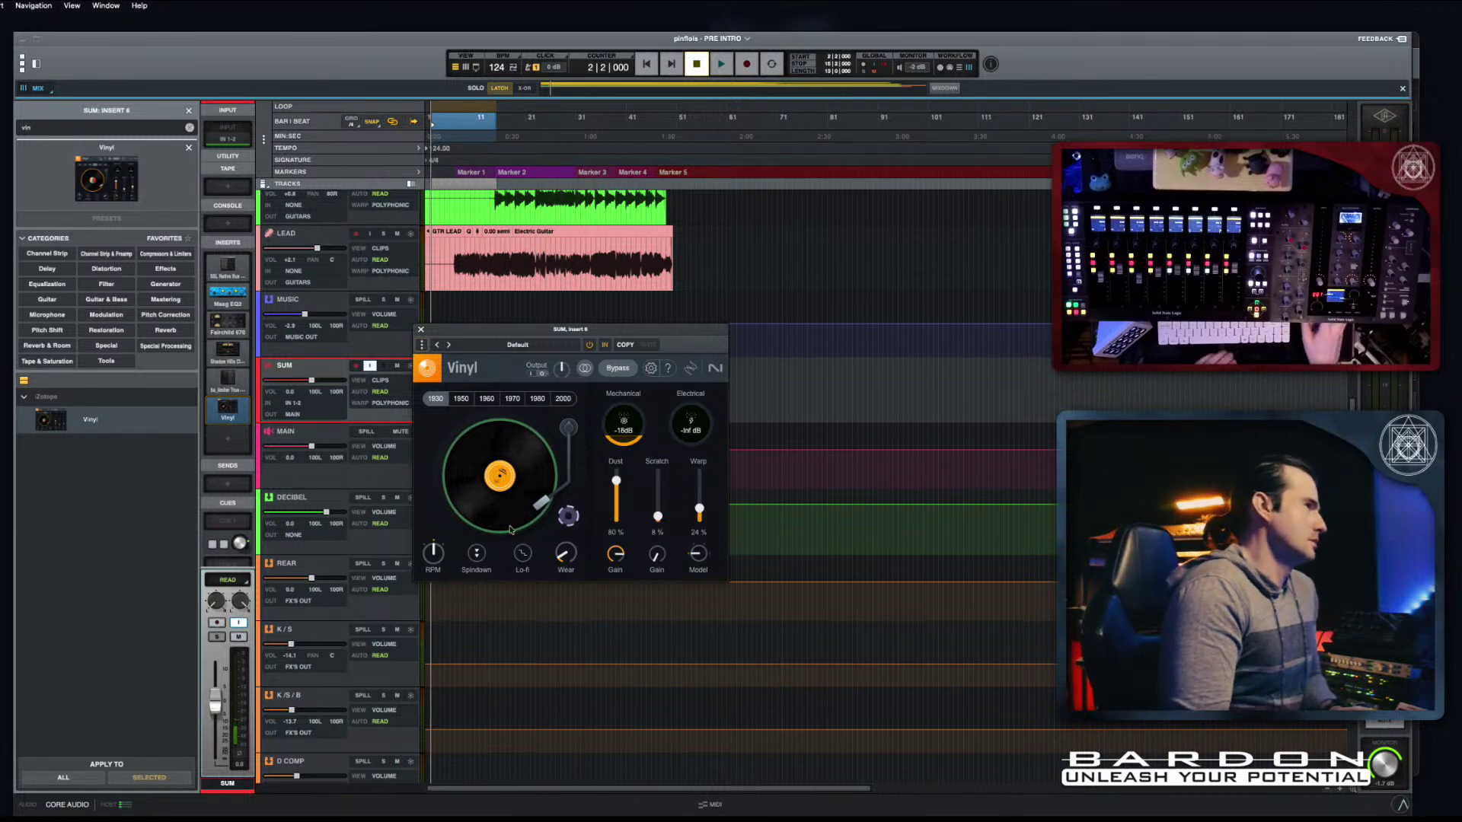
Step: Try Vinyl's Lo-fi option, and during playback set Scratch to 0%, Electrical noise to -21 dB and RPM to 33
left_click(521, 553)
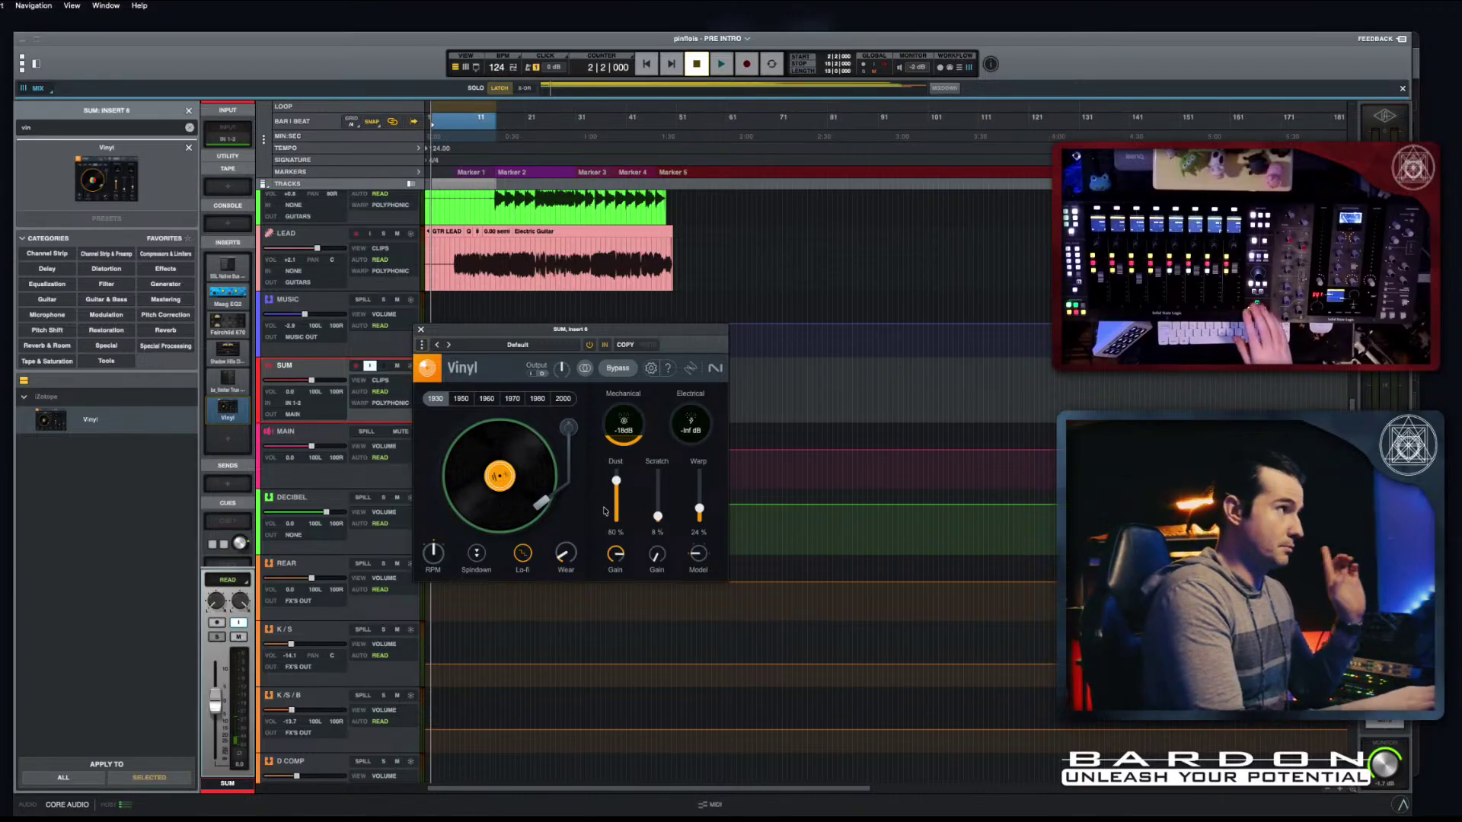
key("space")
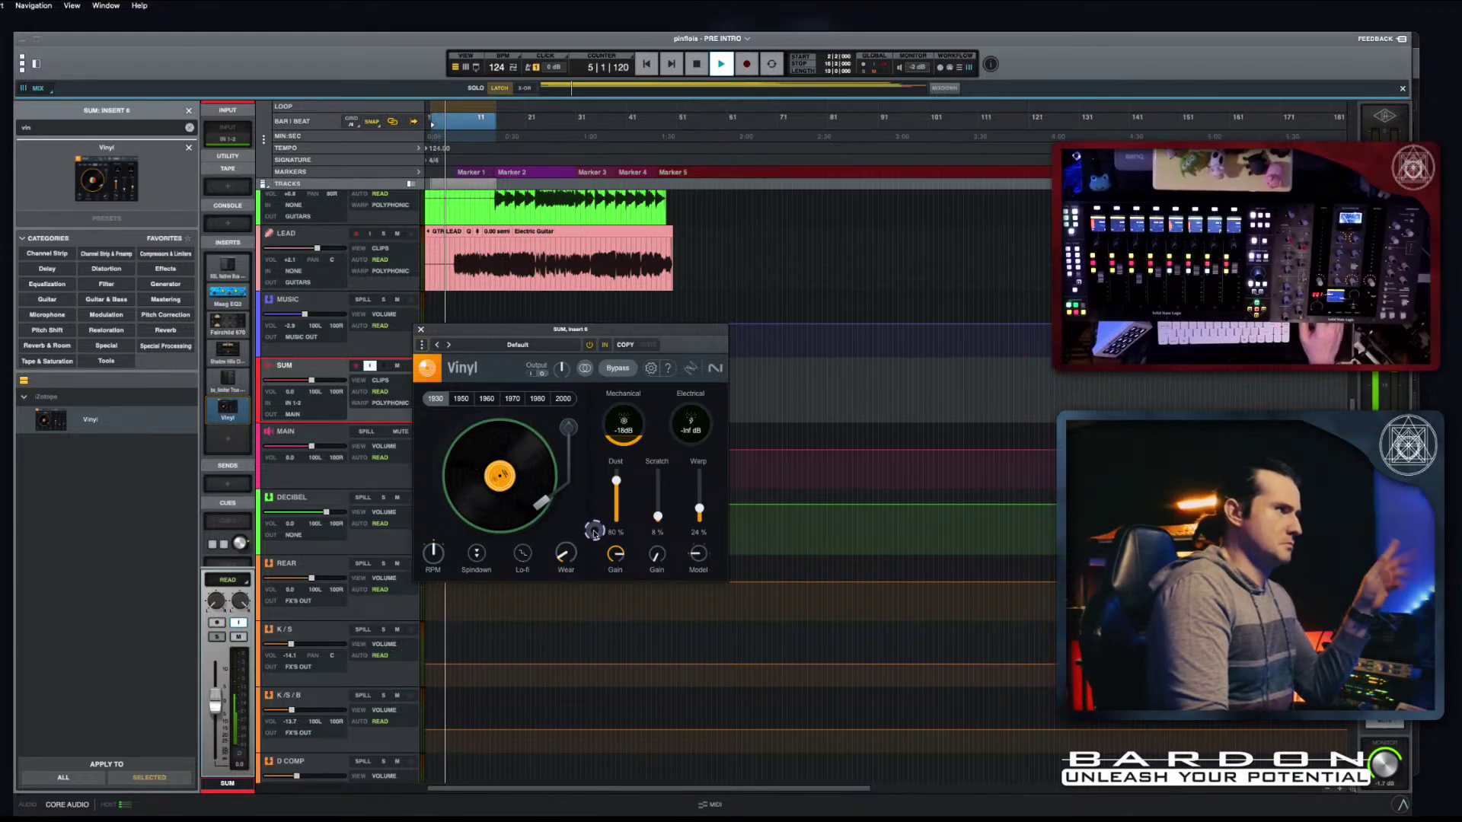
left_click_drag(658, 516, 658, 535)
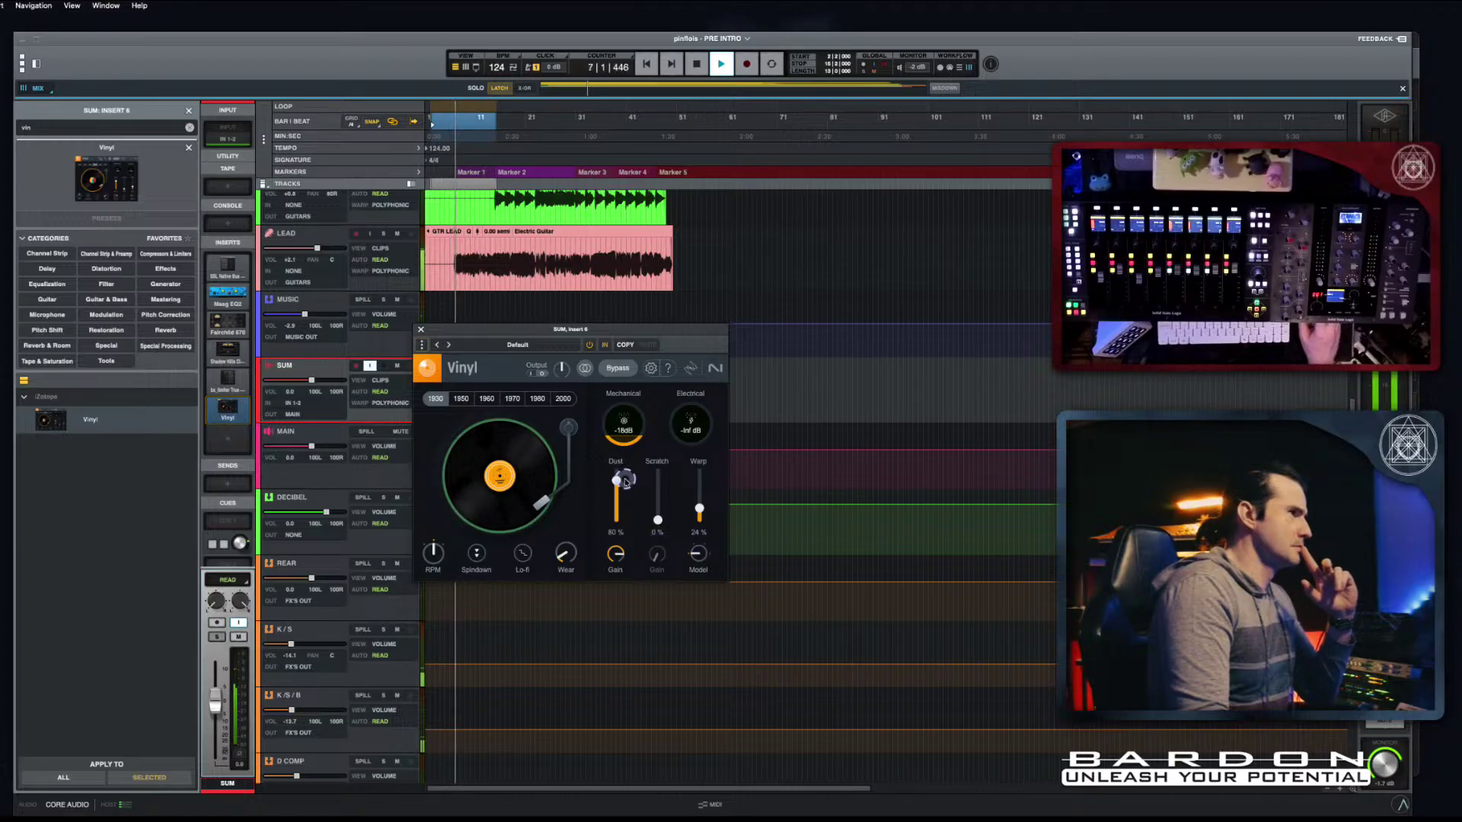
left_click_drag(691, 425, 711, 391)
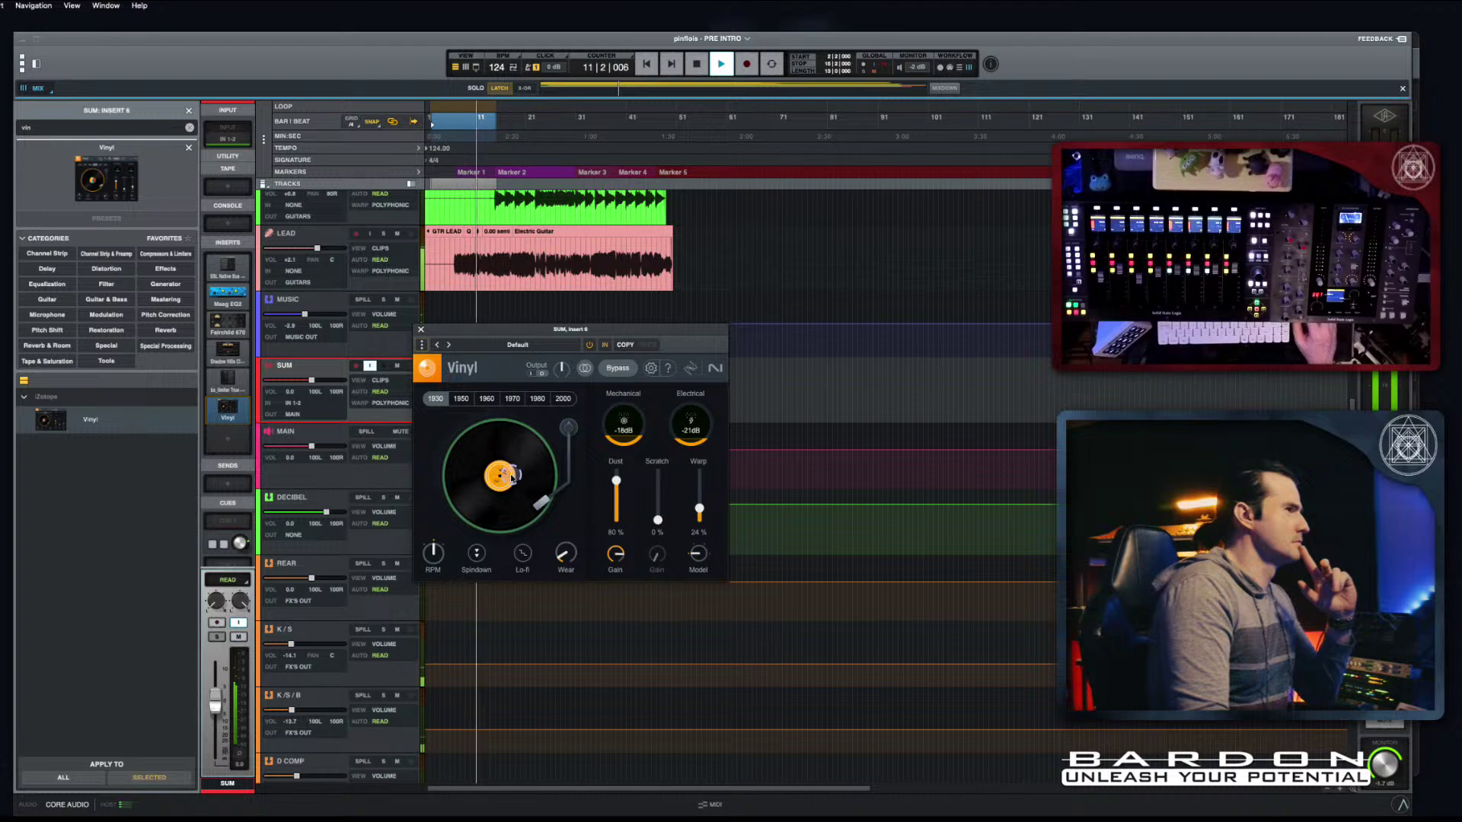
mouse_move(434, 555)
left_click_drag(432, 590, 433, 604)
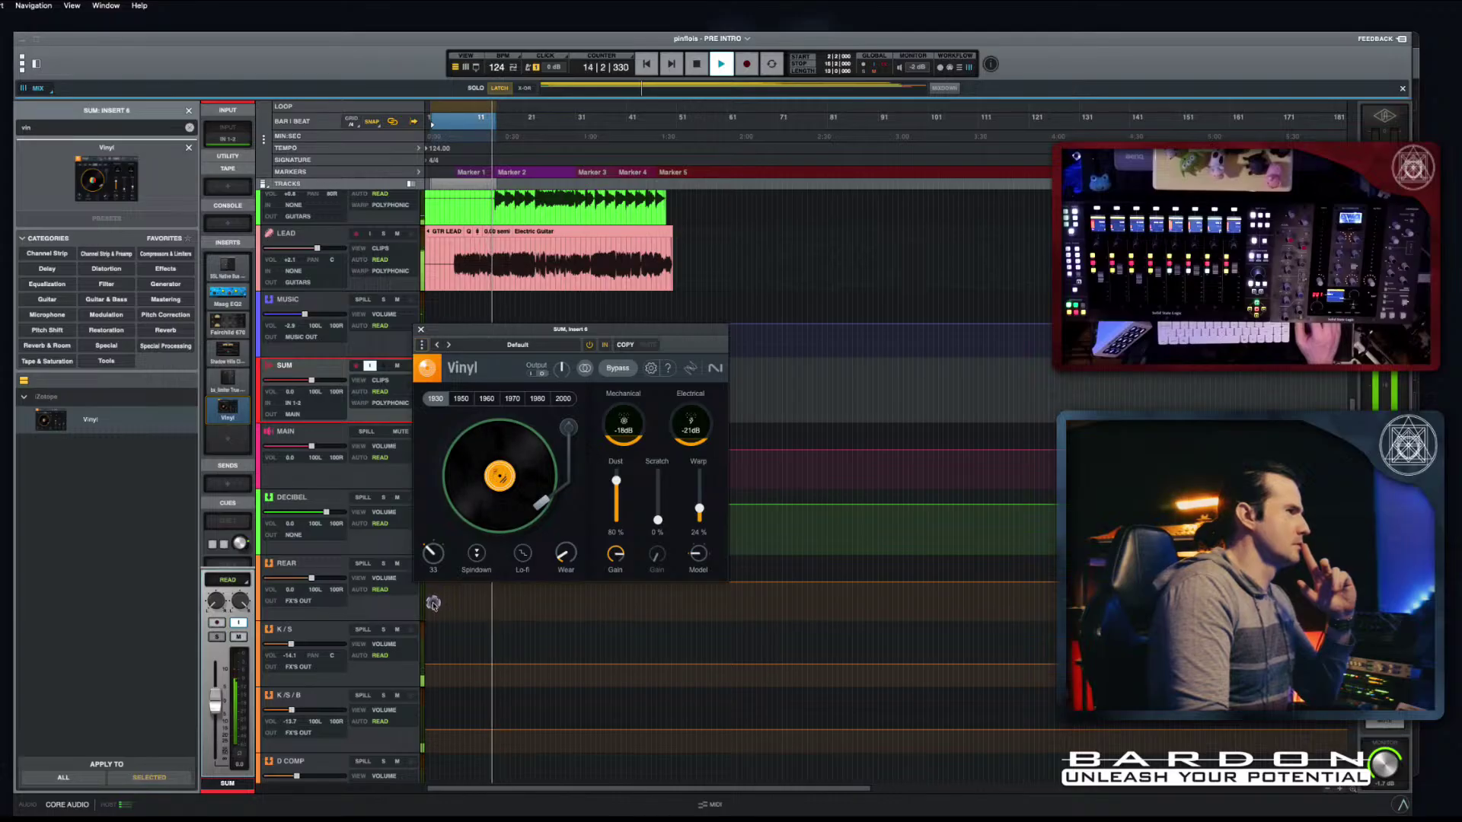
Step: Stop playback and close the Vinyl window with the plug-in bypassed
key("space")
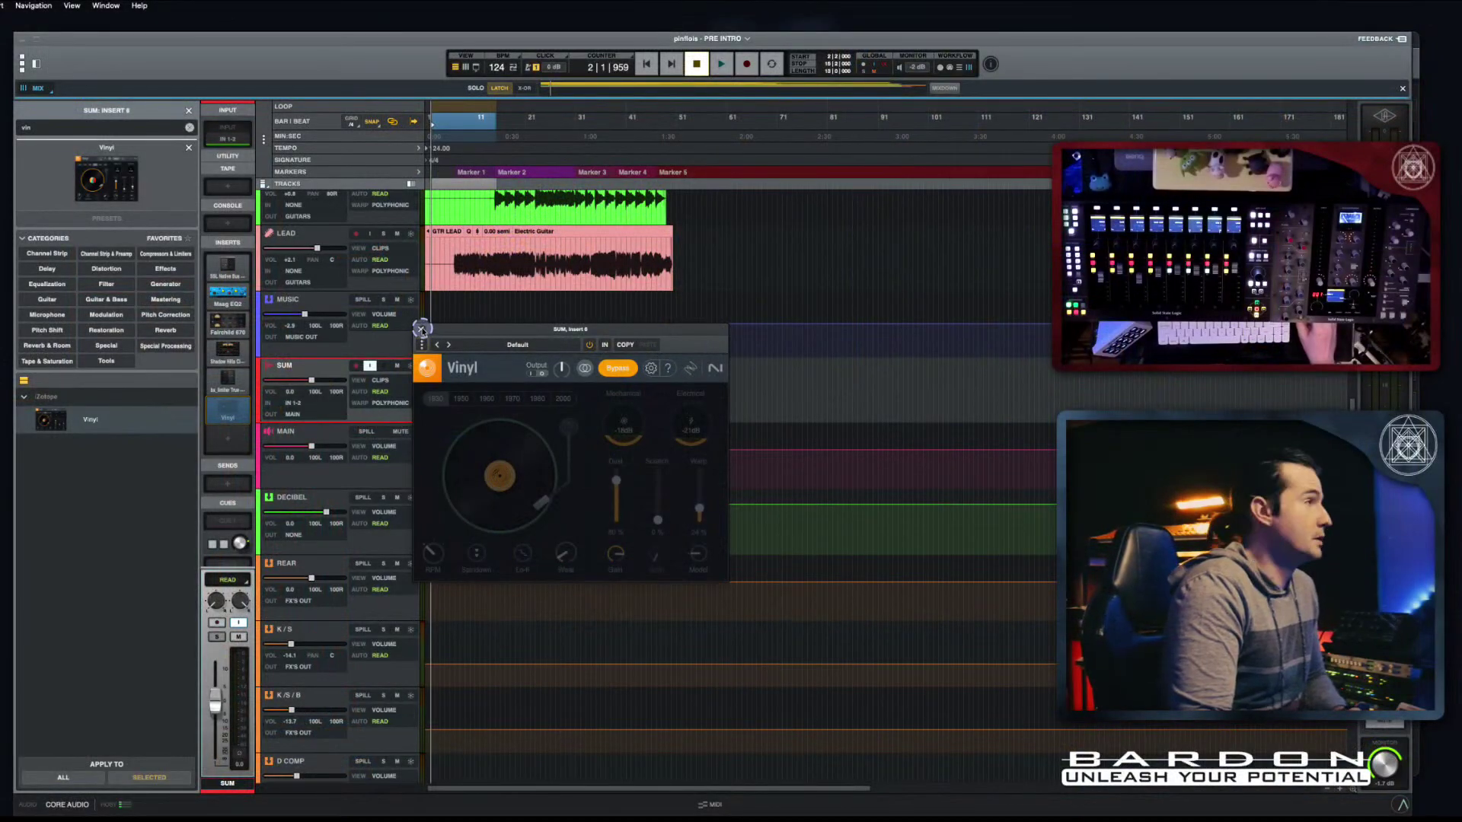
left_click(421, 329)
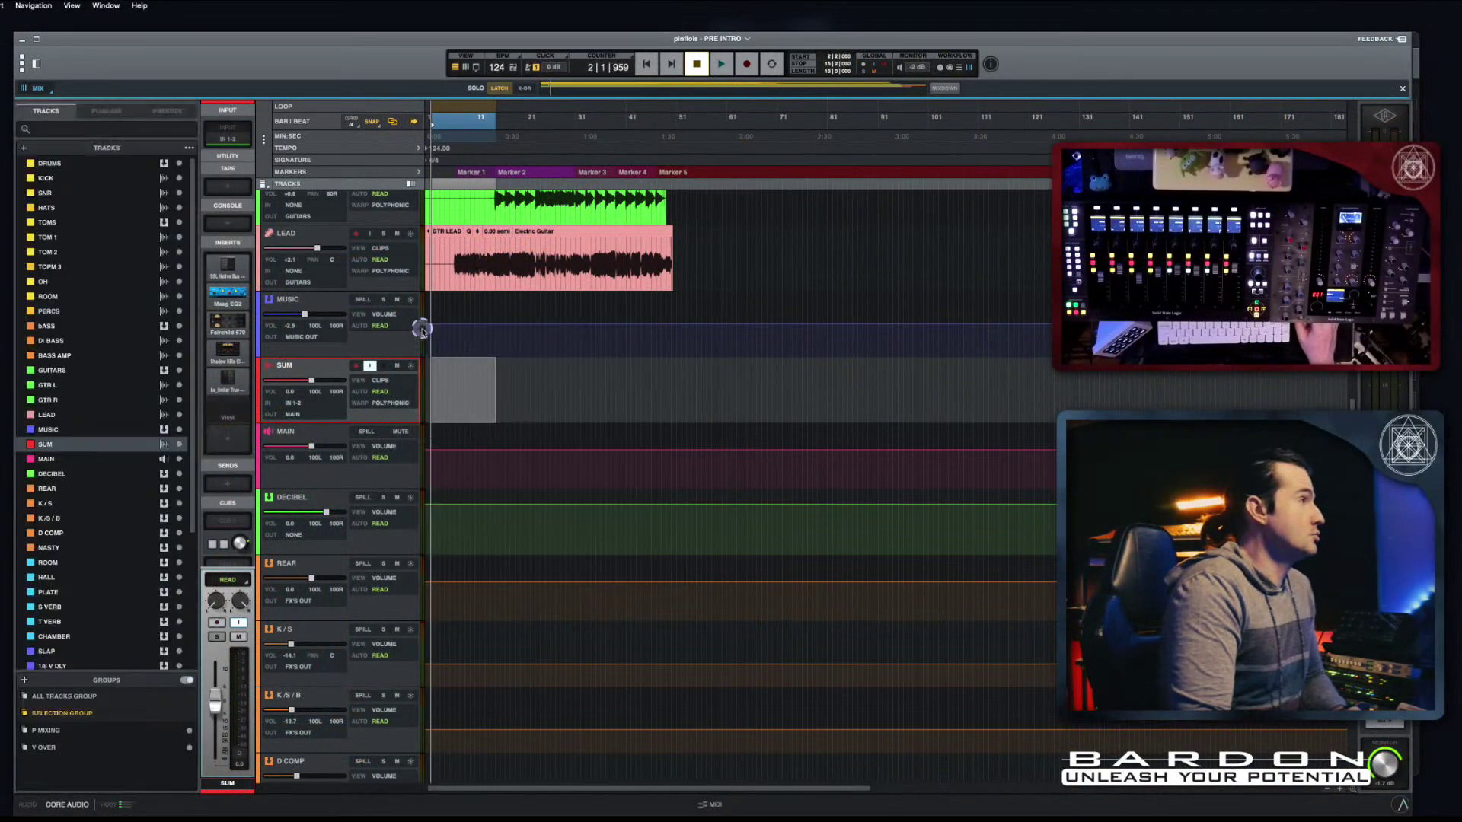
Step: Replace Vinyl in the SUM track's sixth insert with Moog's MF-101S Filter, searching the plug-ins for "fil"
left_click(227, 419)
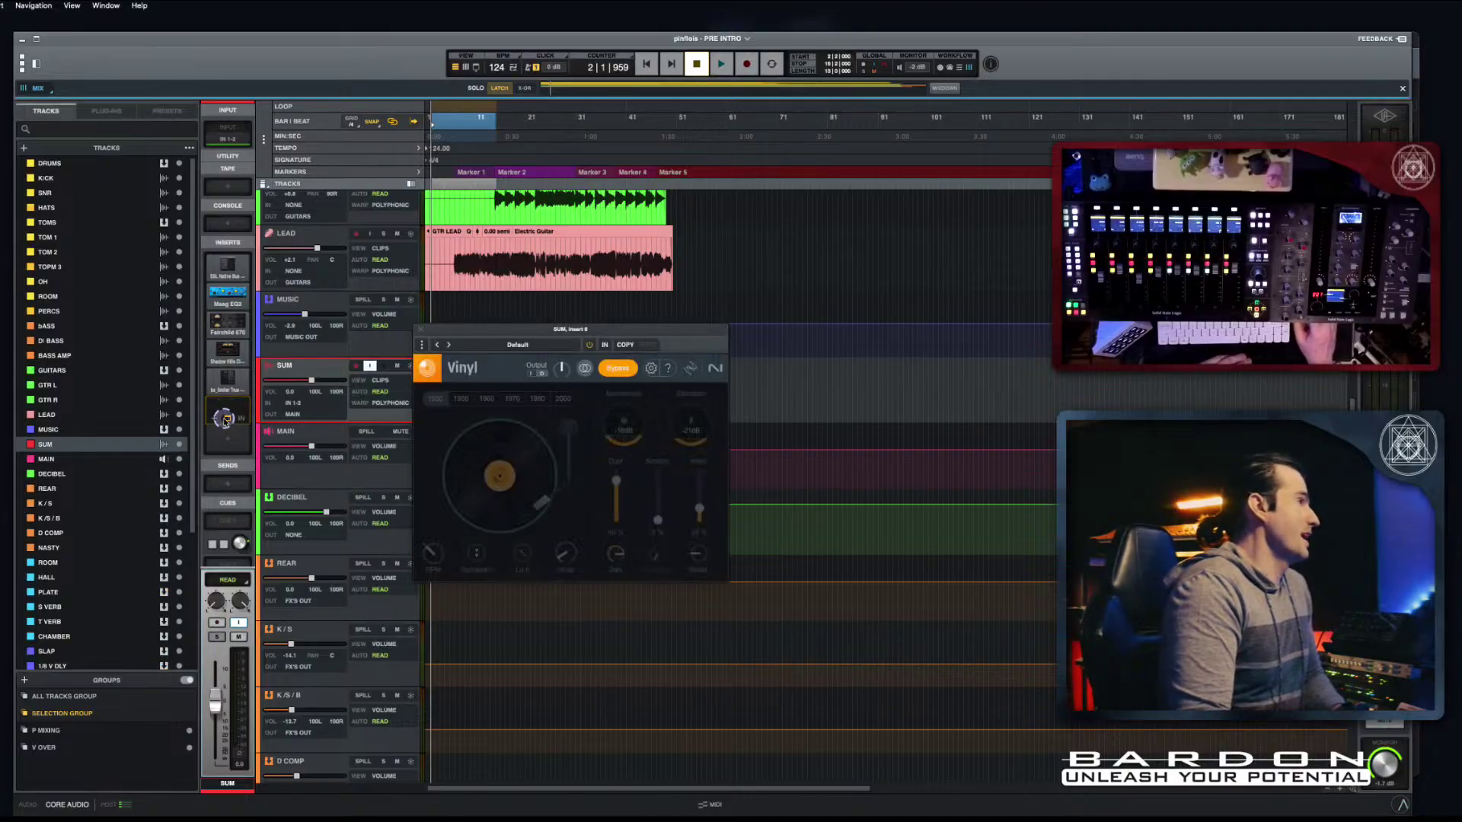
left_click(213, 419)
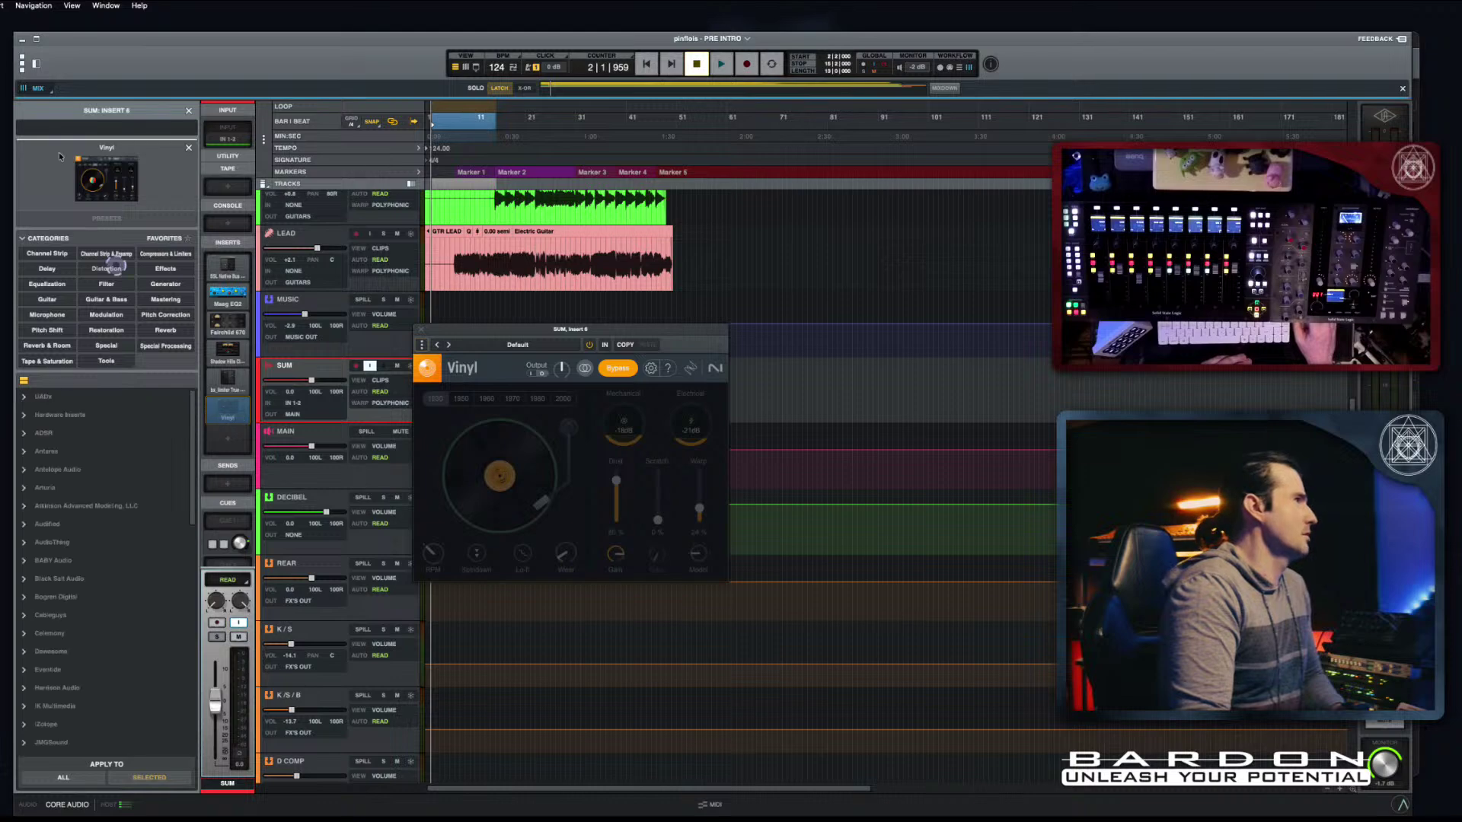
type("fil")
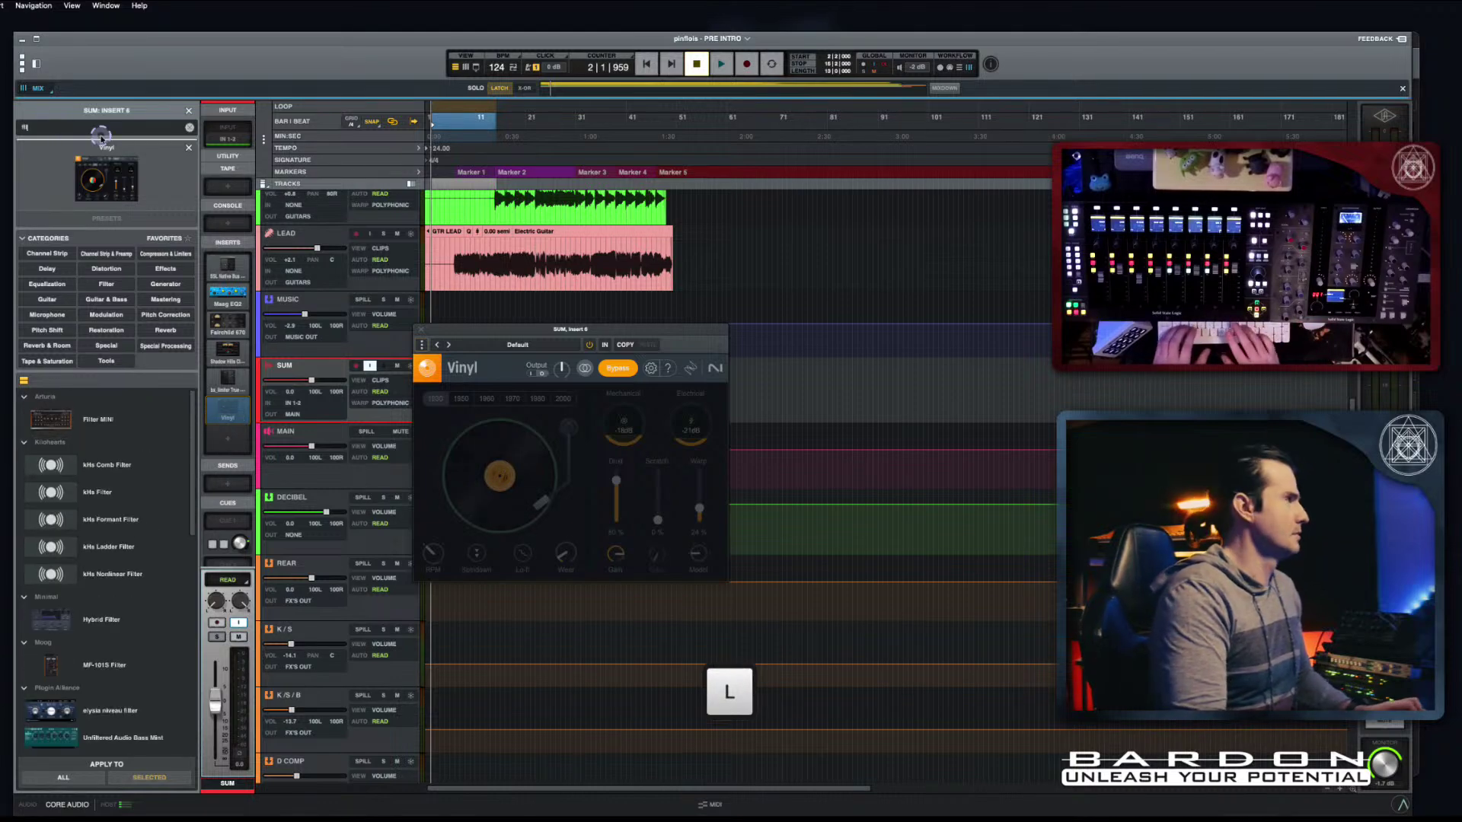
scroll(156, 568, "down", 1)
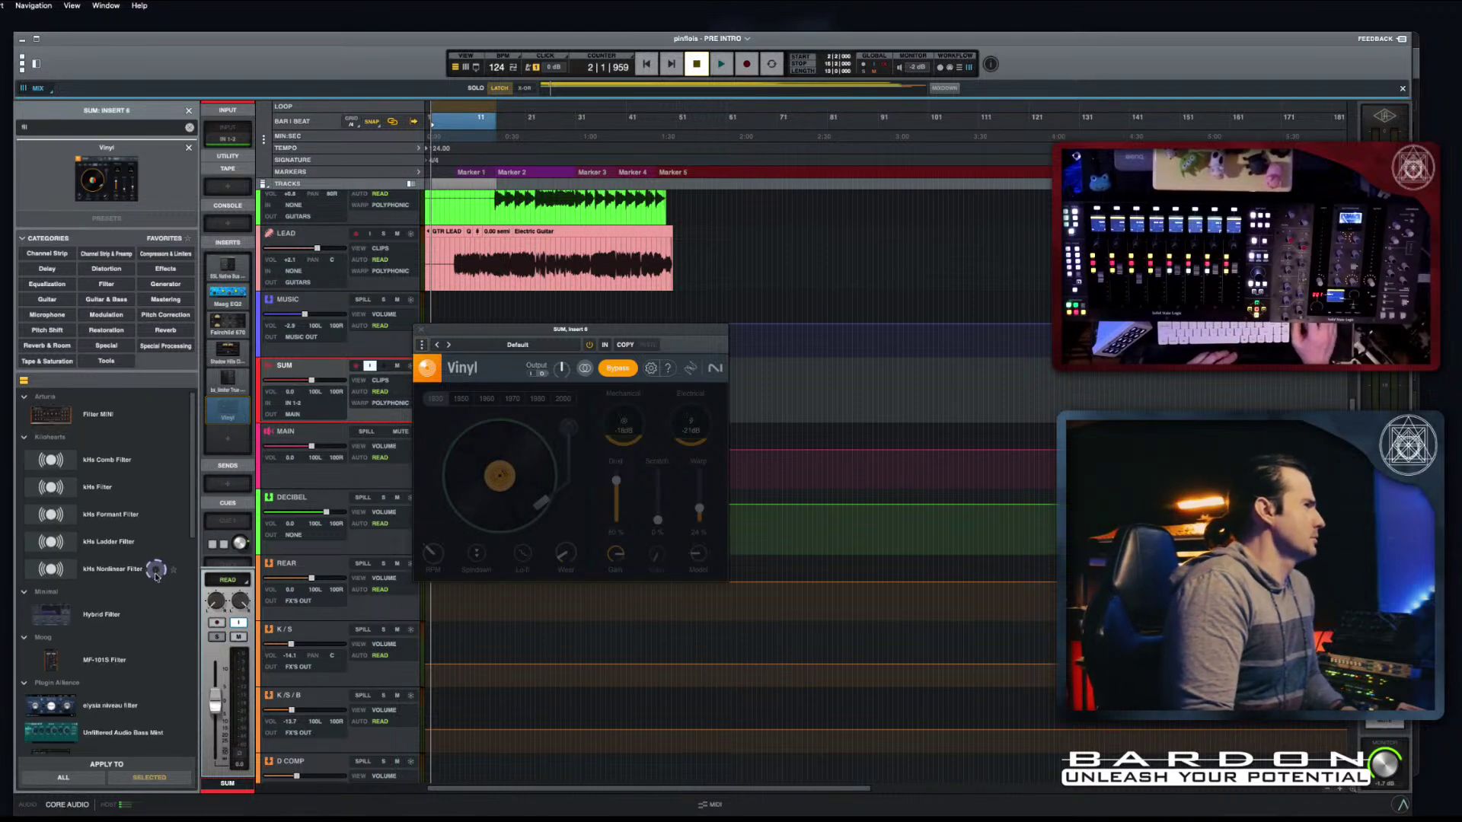
left_click(104, 664)
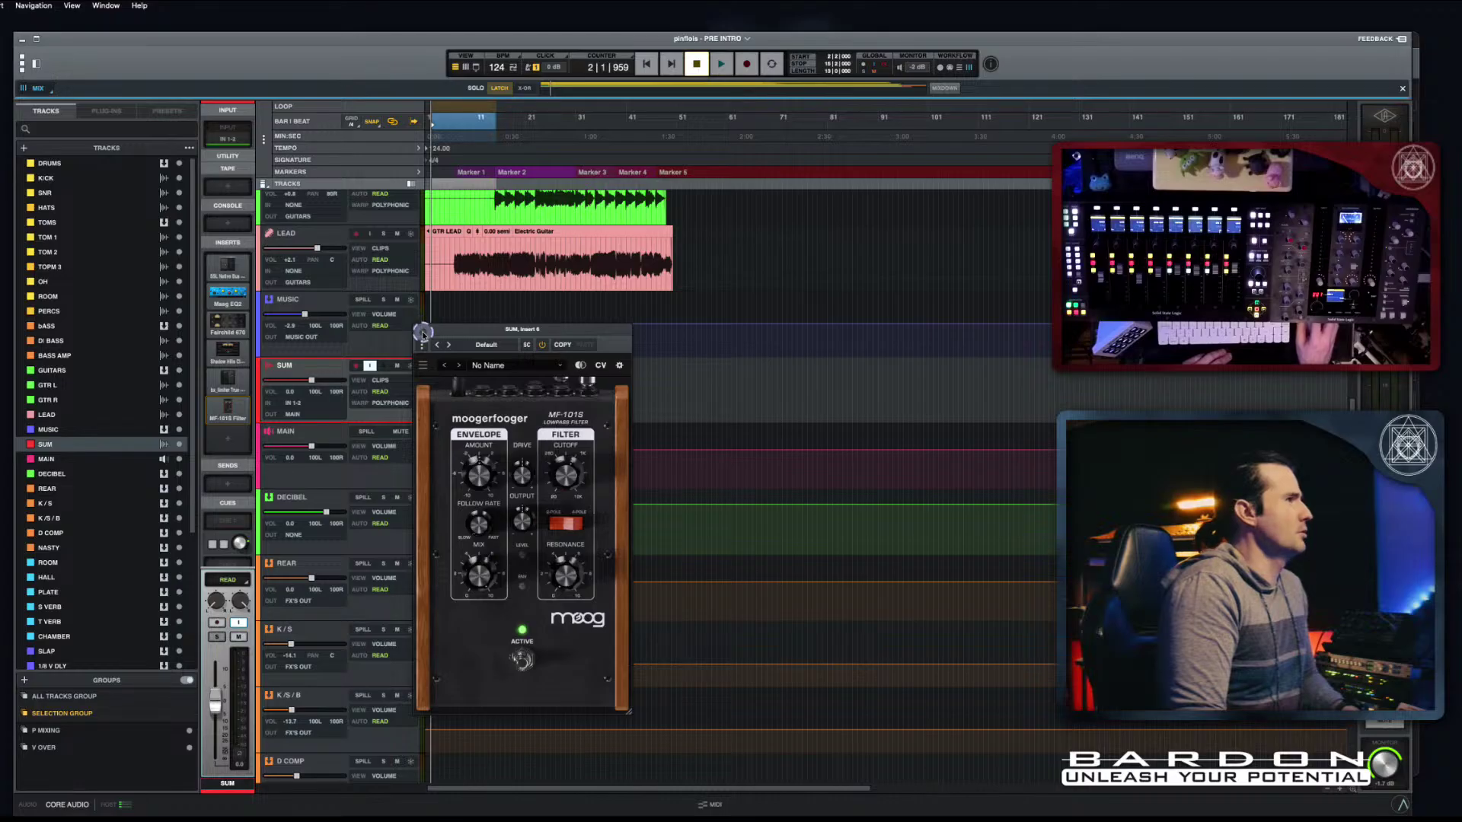
left_click_drag(505, 329, 508, 303)
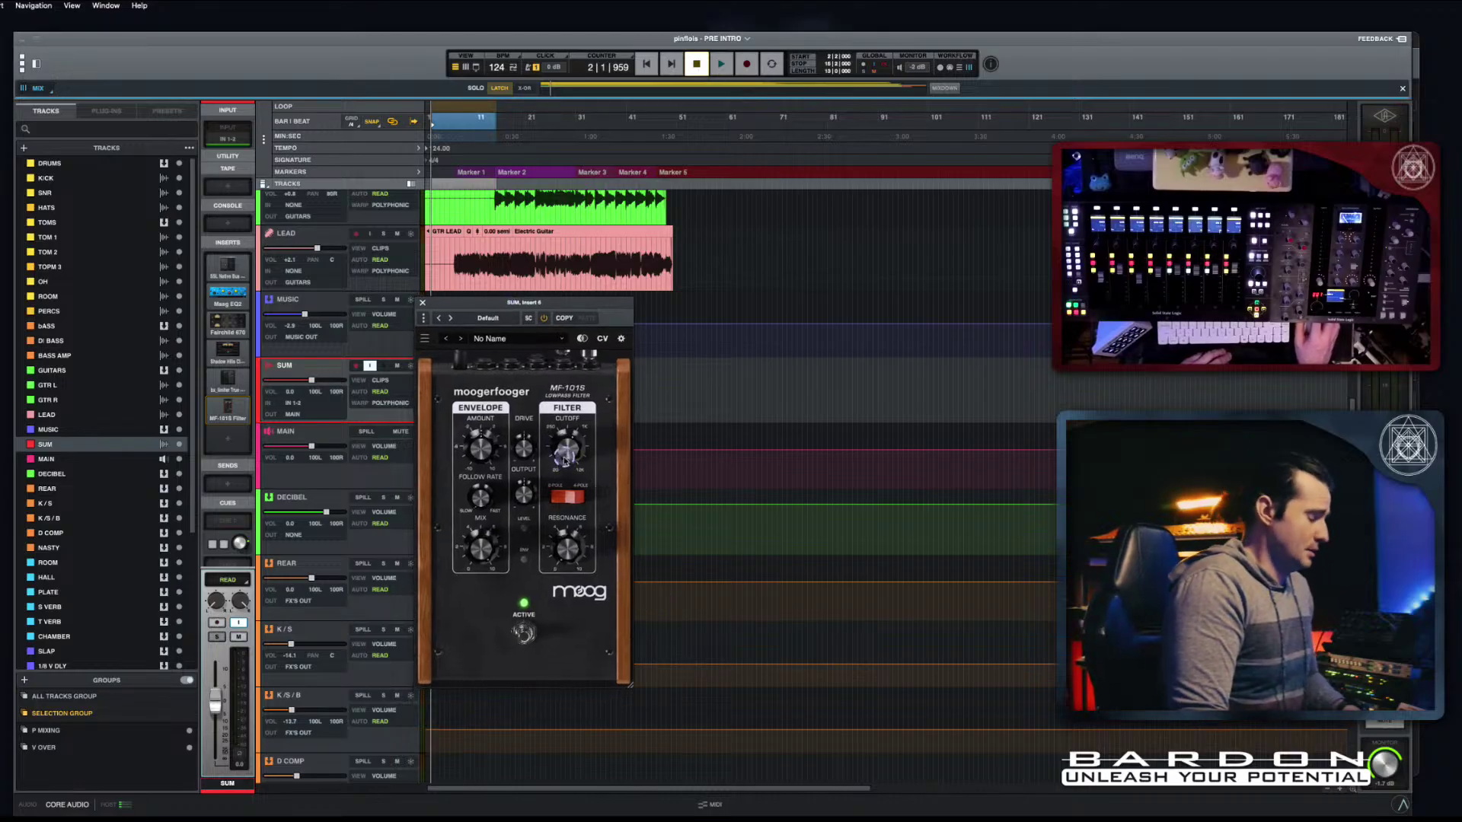
Step: Try the MF-101S cutoff while the intro plays, deactivate the filter, stop playback and close its window
key("super")
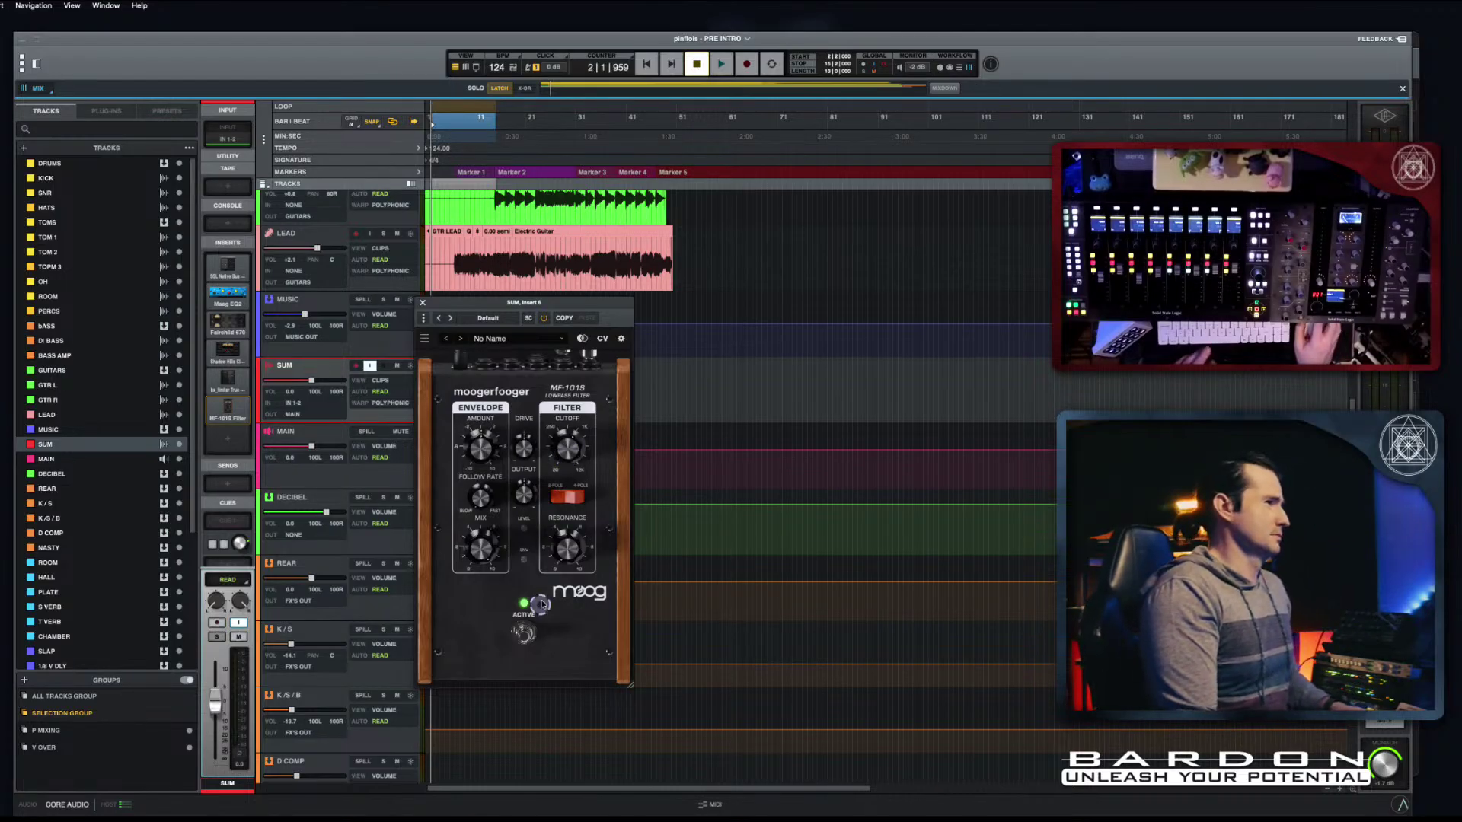
key("space")
left_click_drag(569, 449, 570, 445)
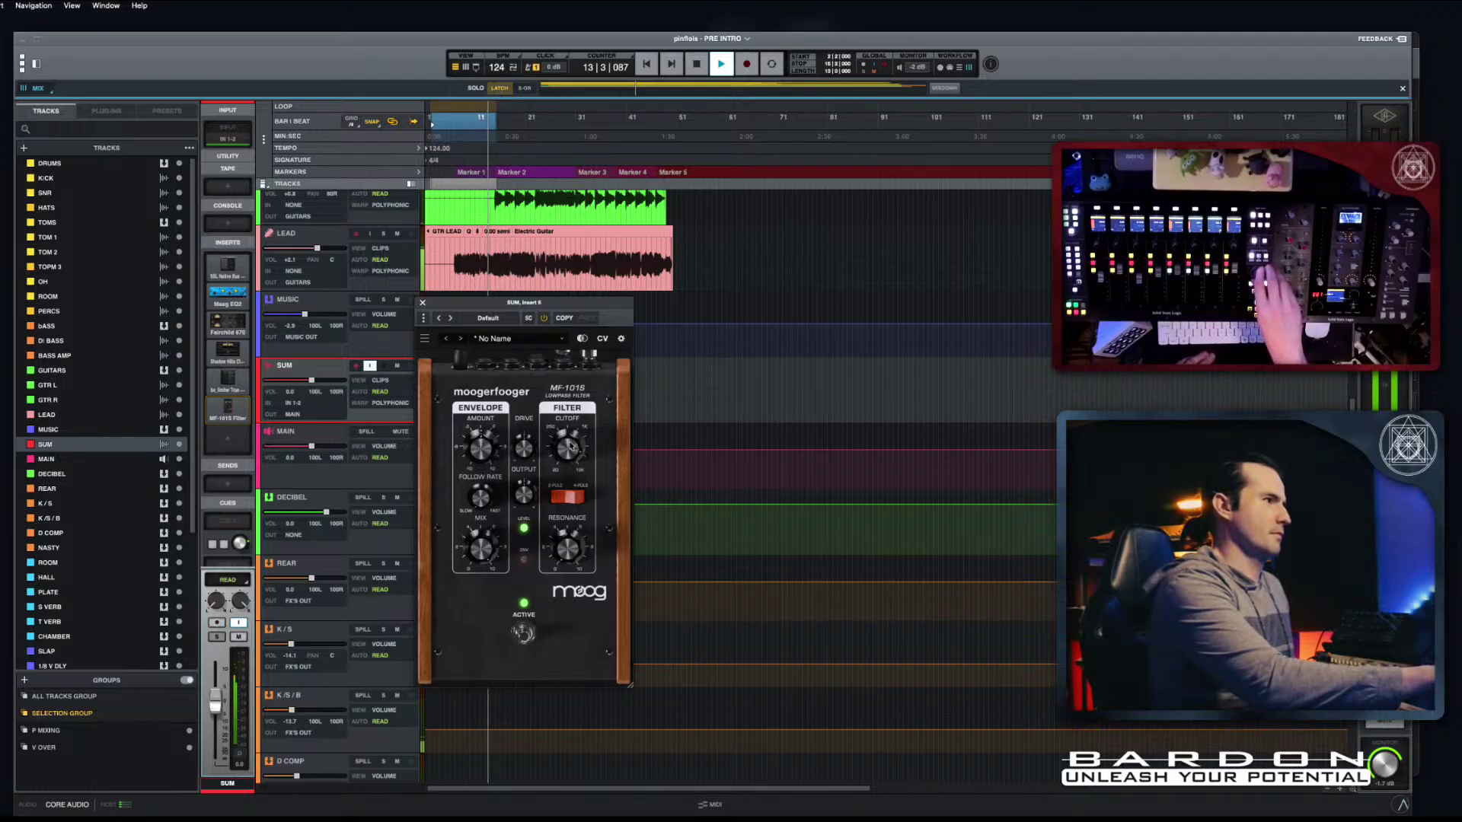
left_click(525, 635)
key("space")
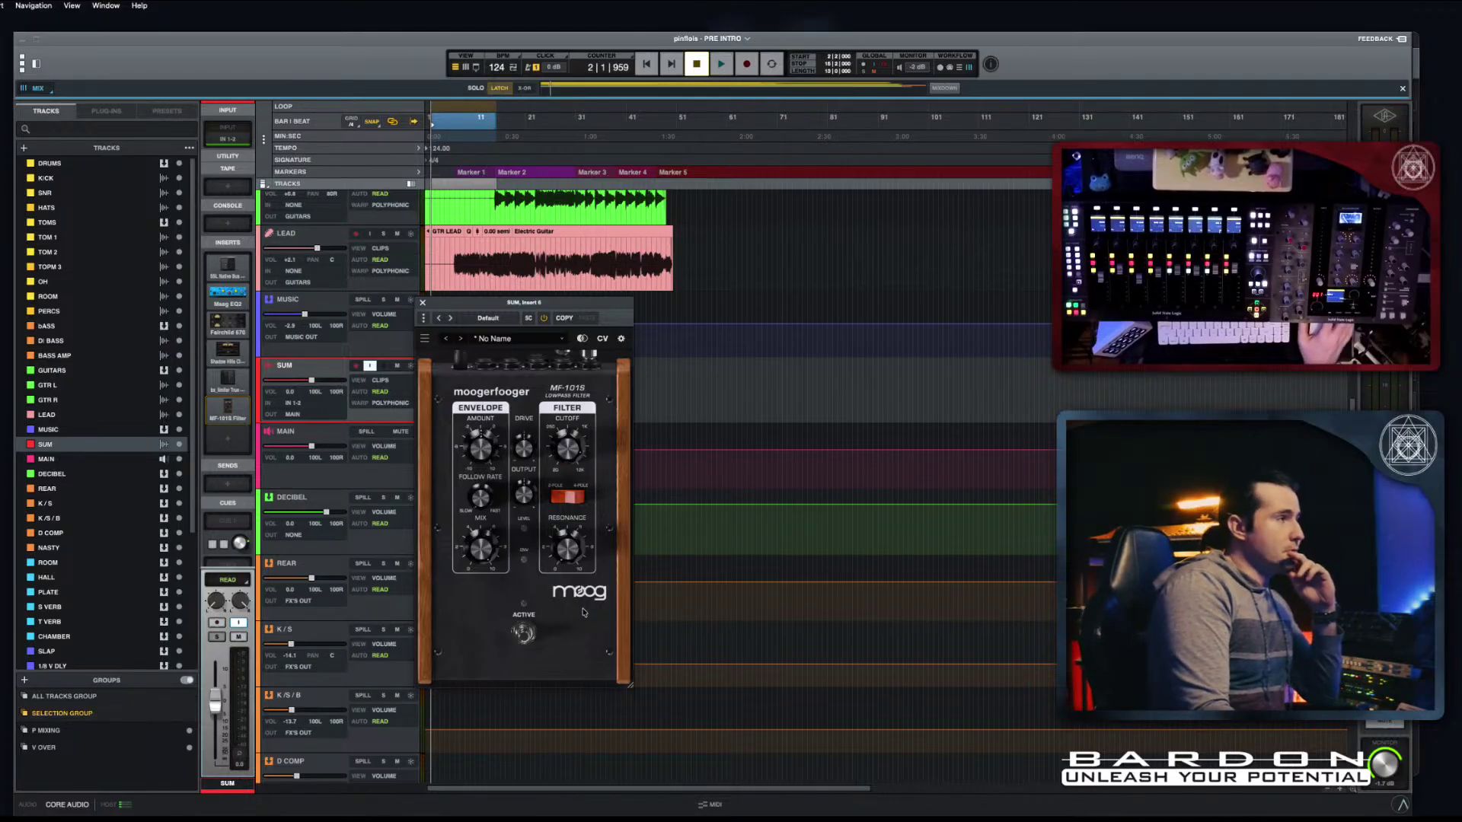
left_click(422, 302)
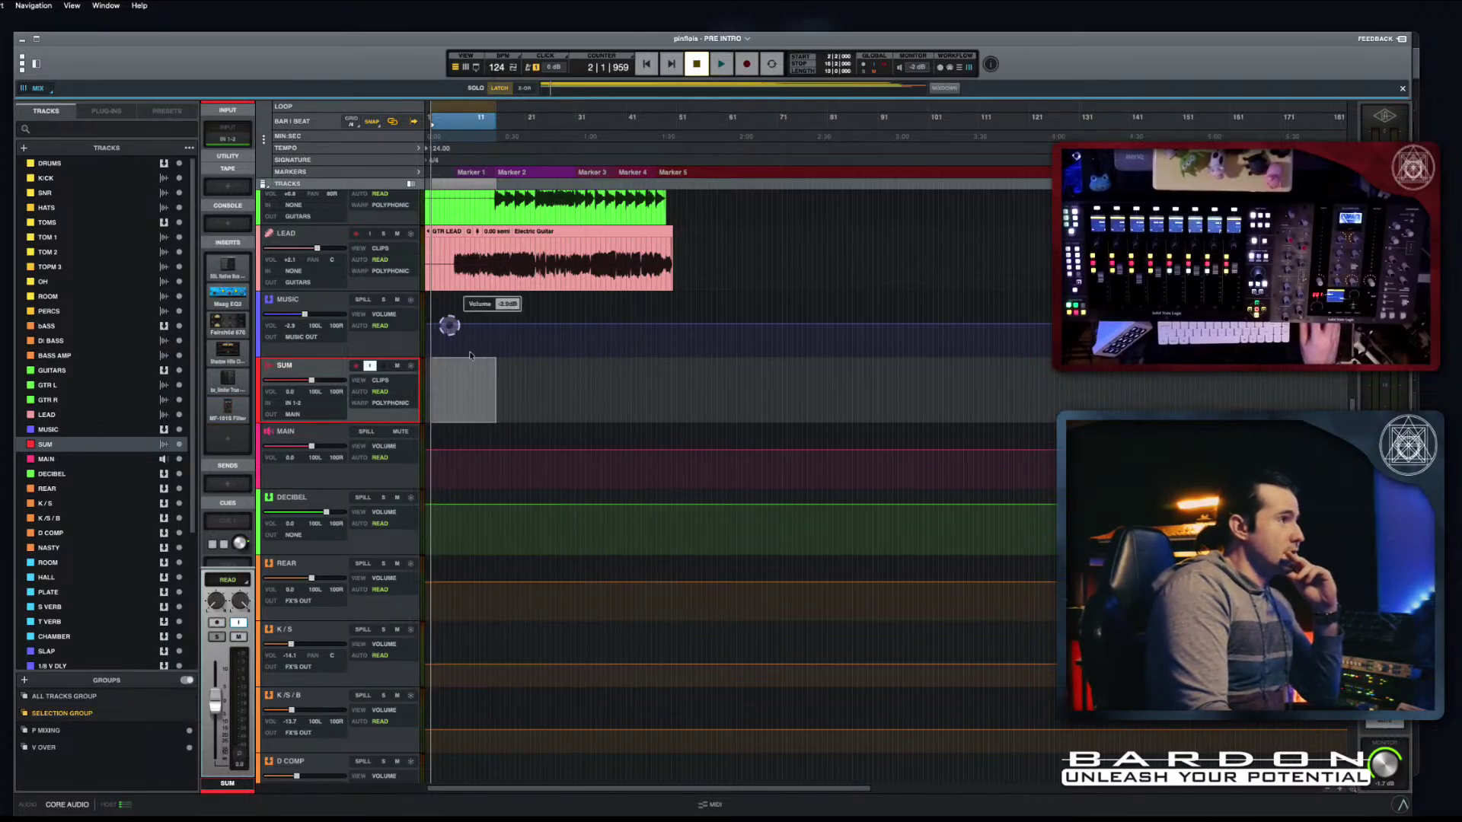
Step: Replace the MF-101S Filter on the SUM track with Arturia's Tape MELLO-FI, searching the plug-ins for "lo"
left_click(226, 418)
left_click(214, 417)
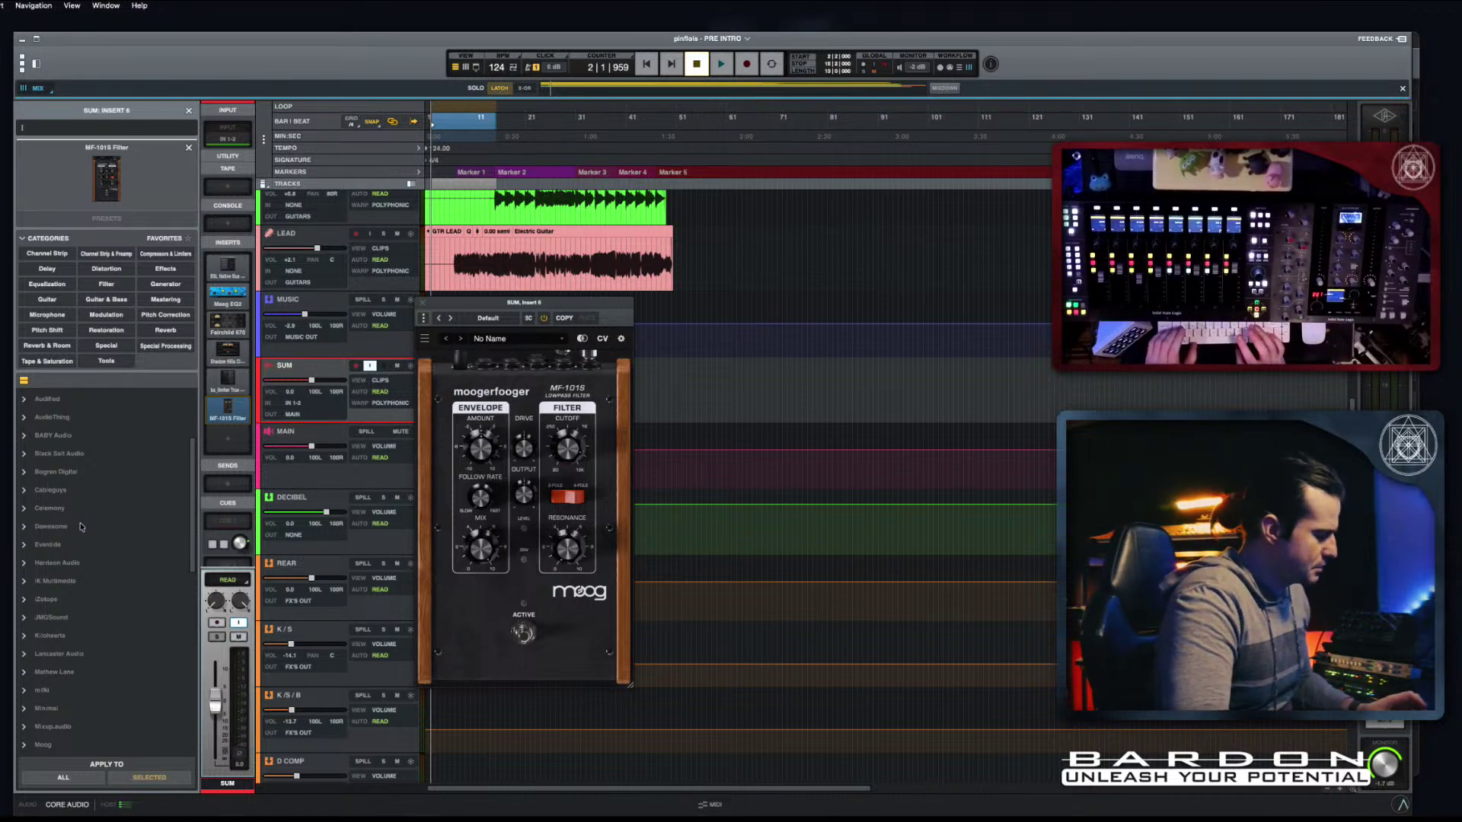
type("lo i")
key("BackSpace")
key("BackSpace")
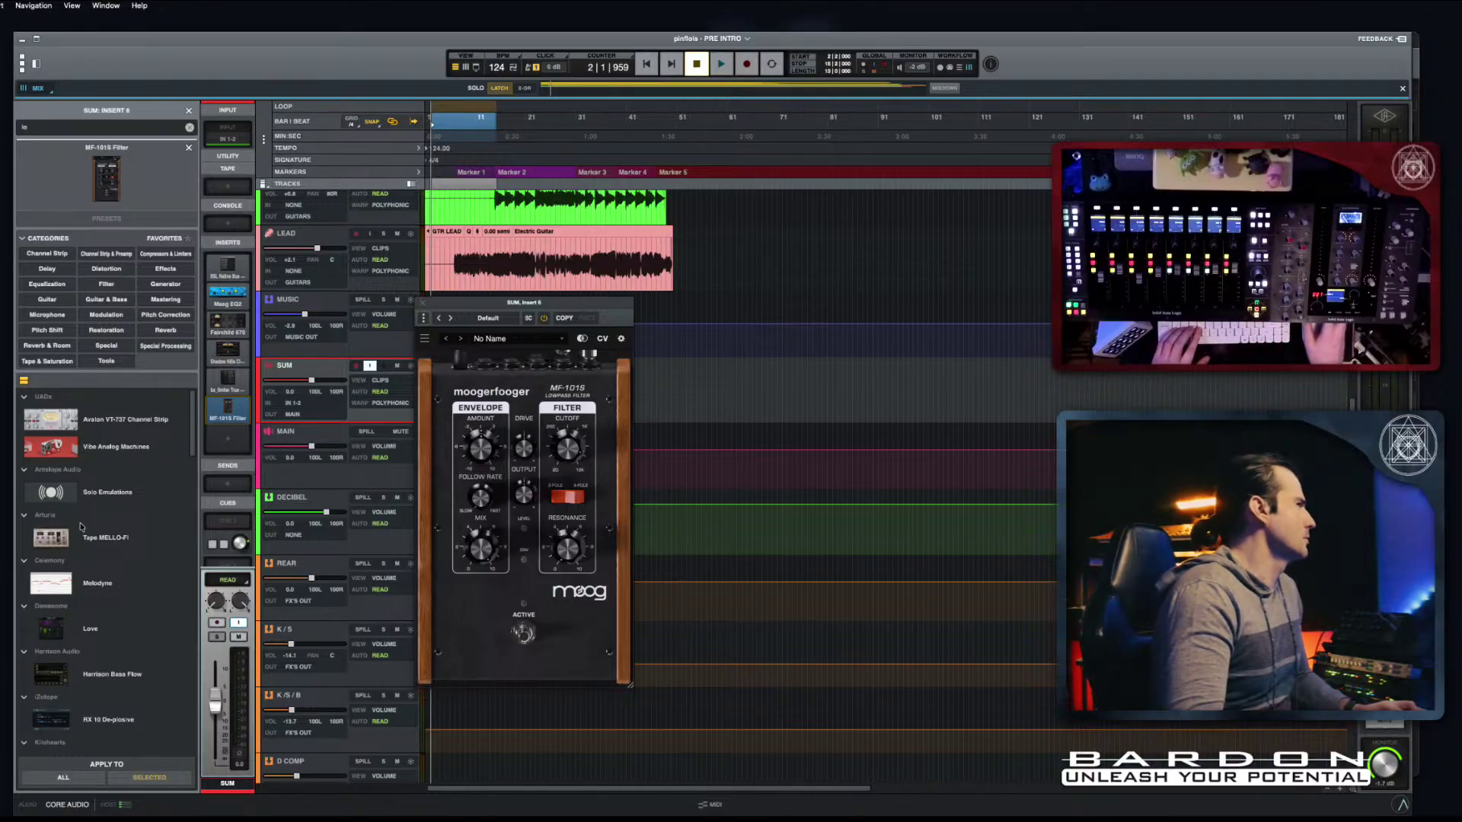
left_click(76, 546)
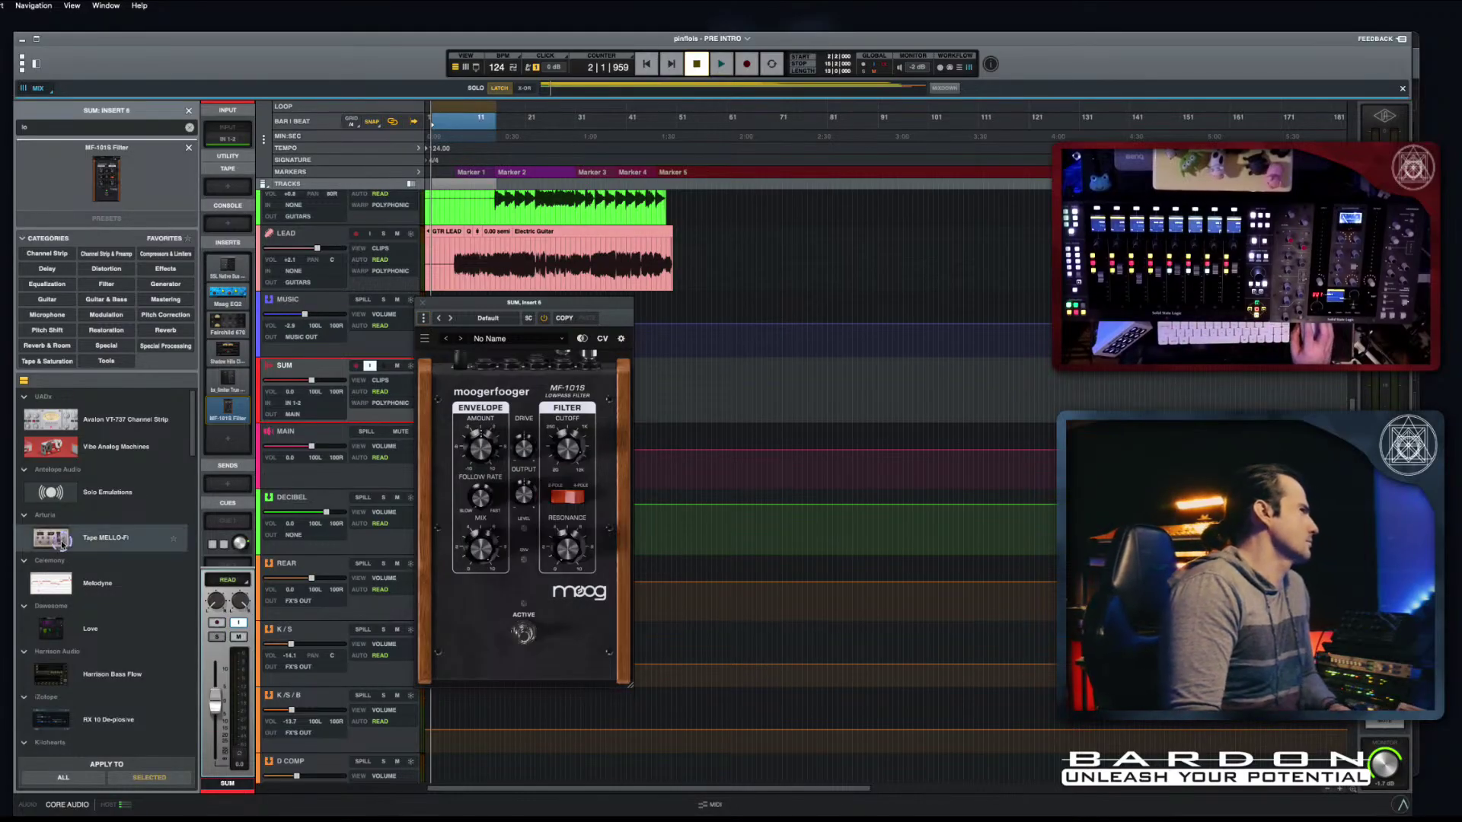
double_click(62, 545)
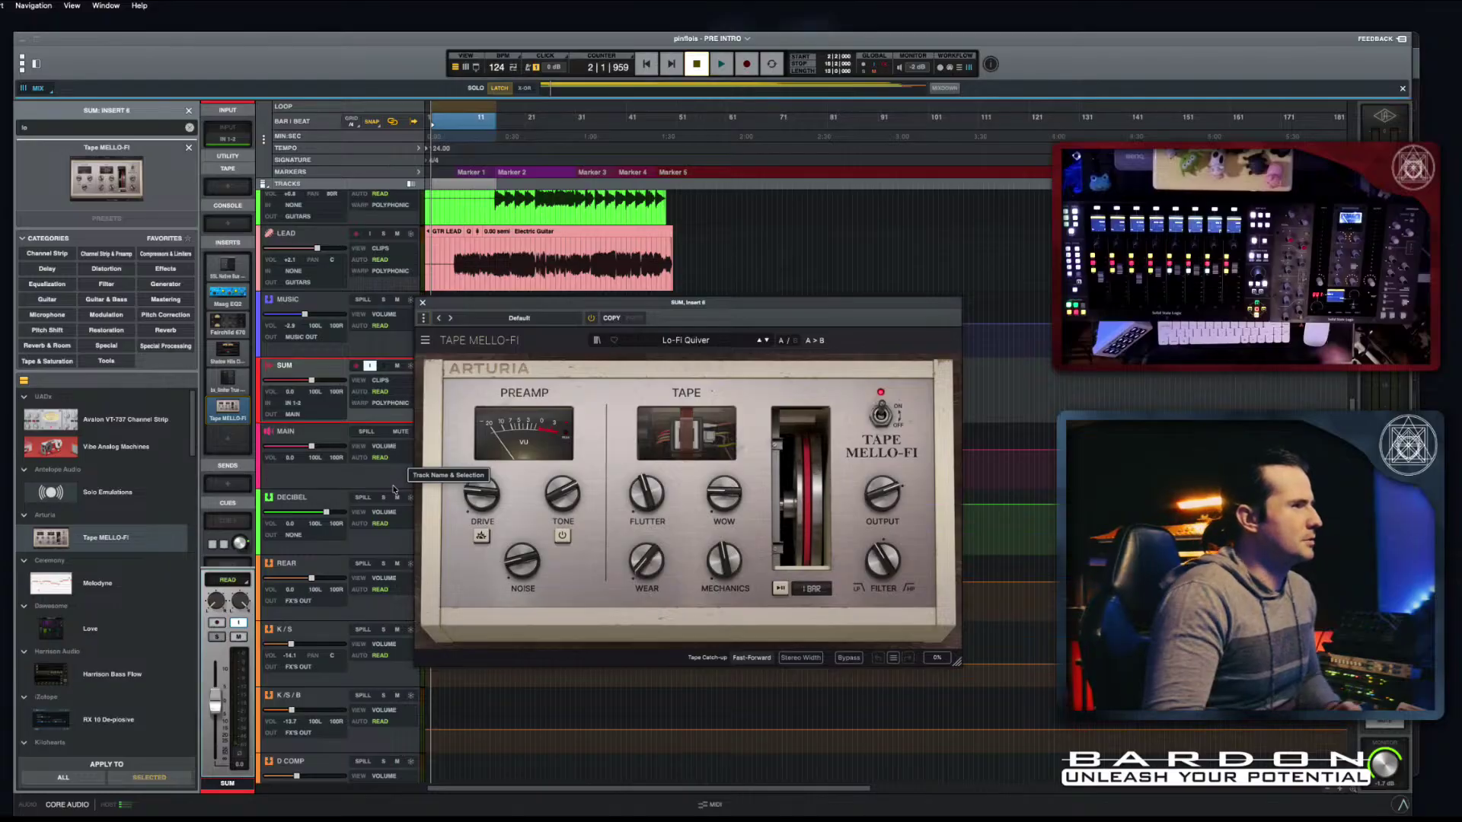
Step: Audition the intro through Tape MELLO-FI while checking its Tone and Wow controls, and stop playback
left_click(932, 658)
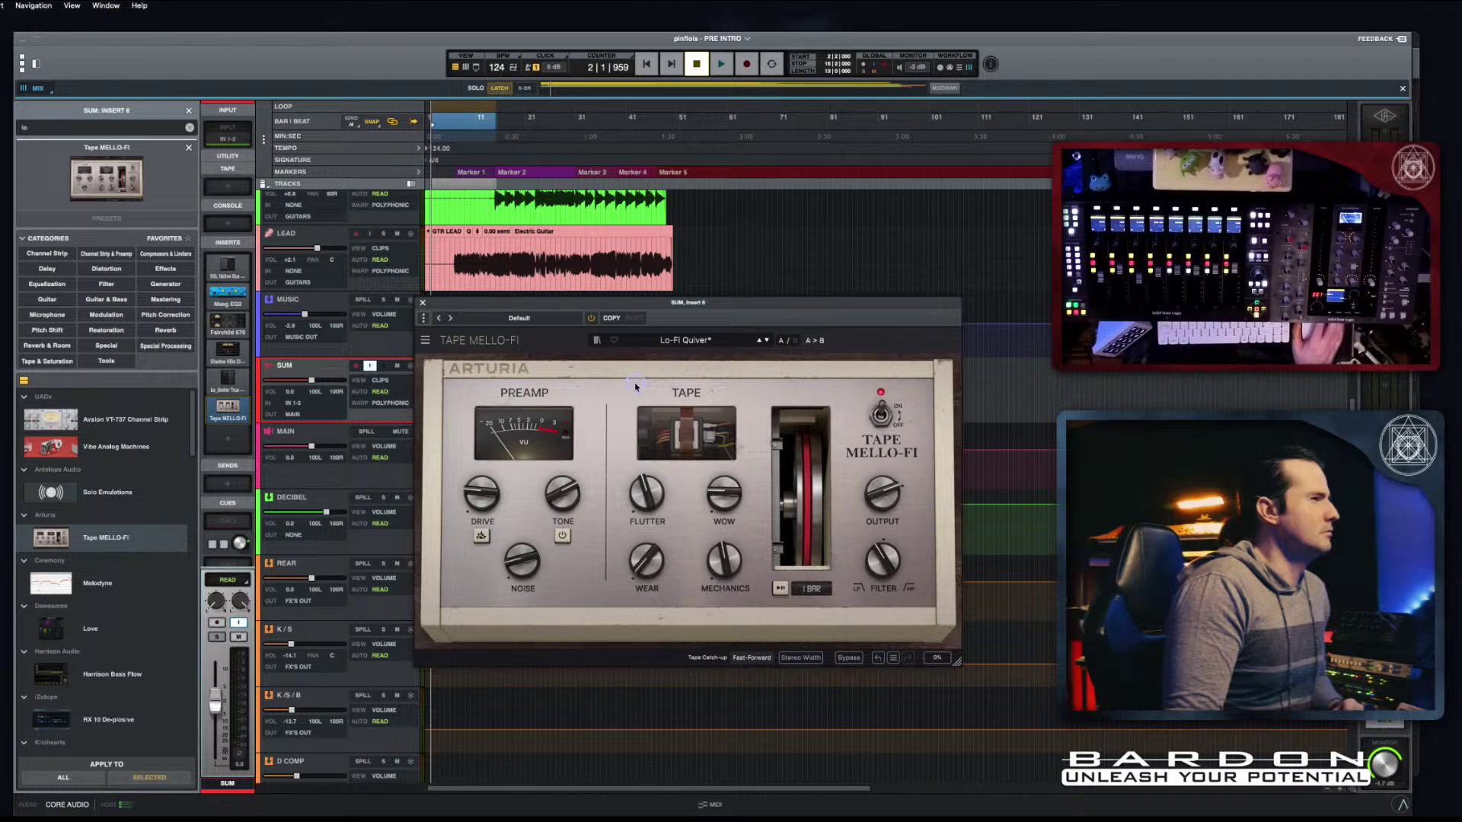
key("space")
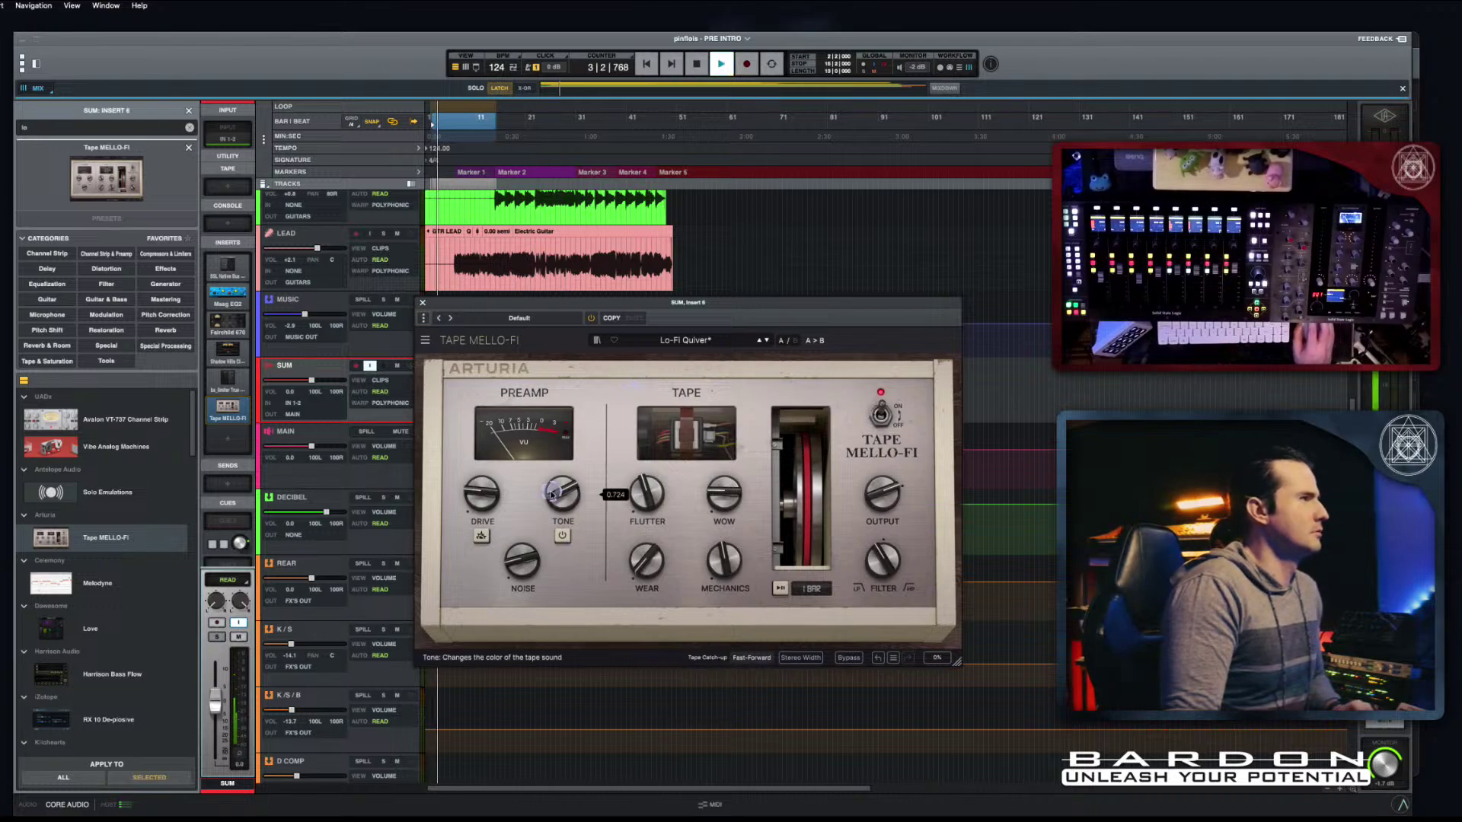
mouse_move(724, 516)
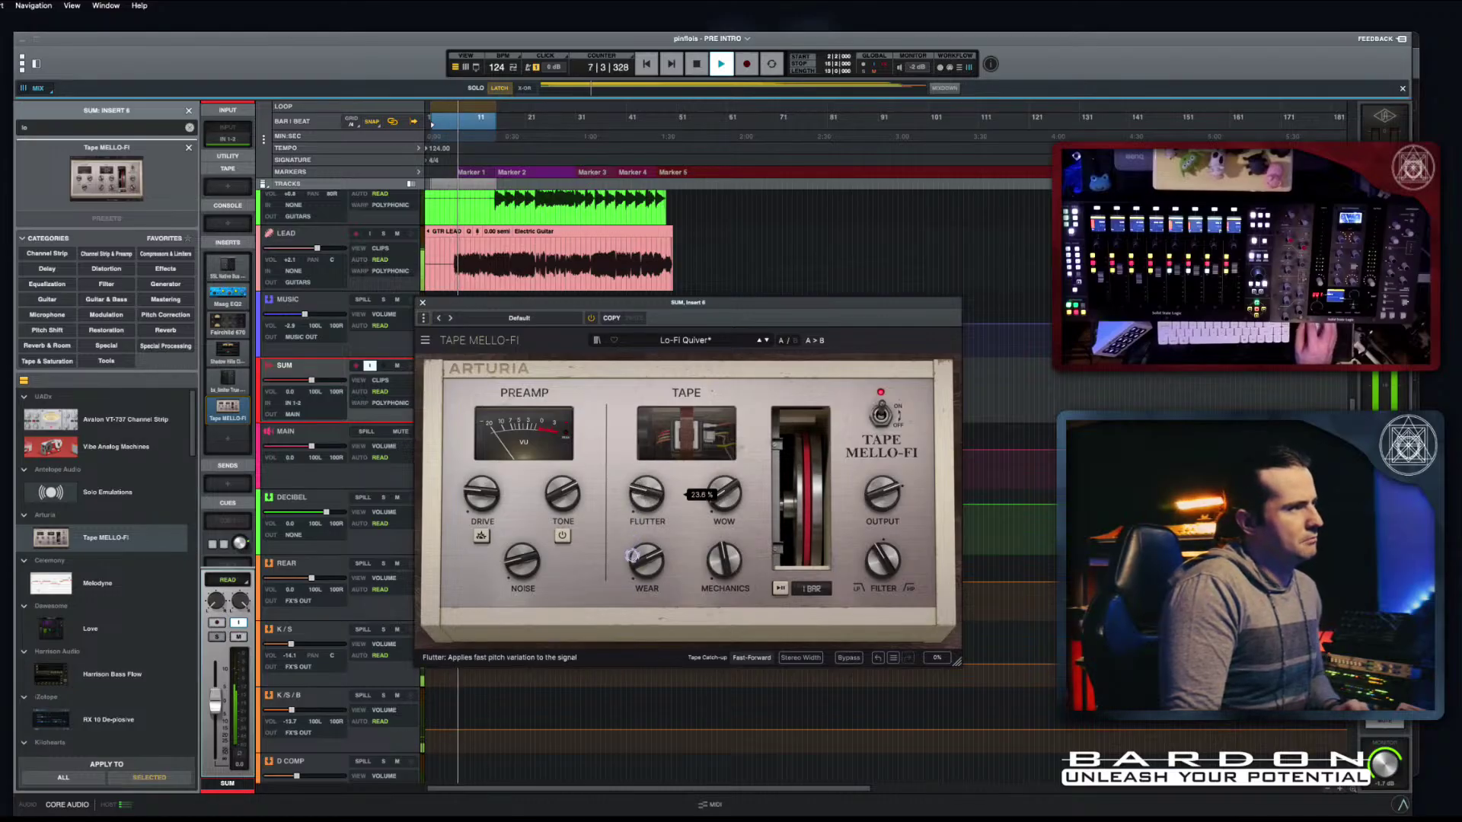
key("space")
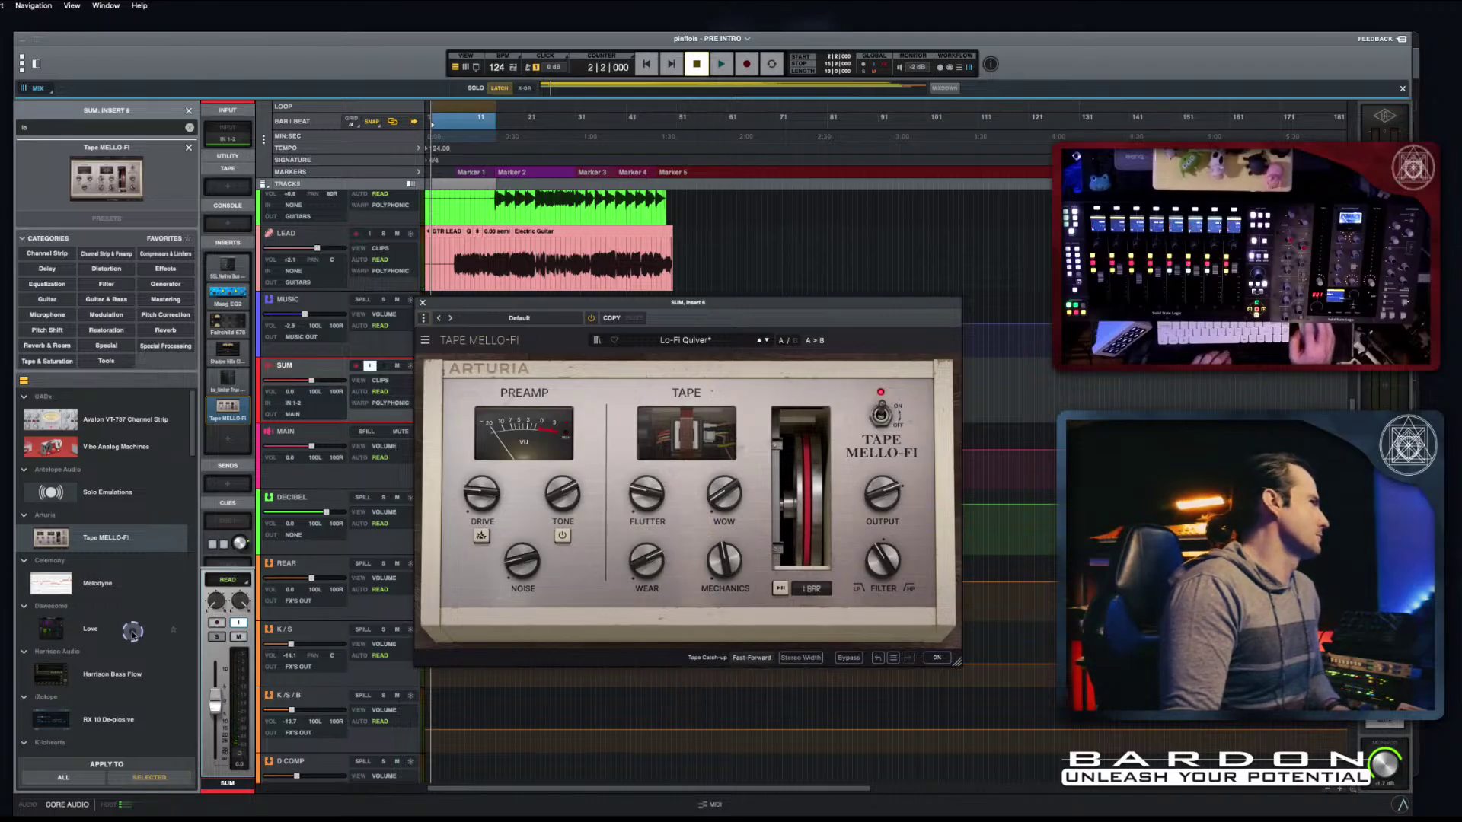
Step: Search the plug-ins for "lofi", load LoFi - Flux Light in place of Tape MELLO-FI, and set its large upper dial to 20
scroll(135, 637, "down", 6)
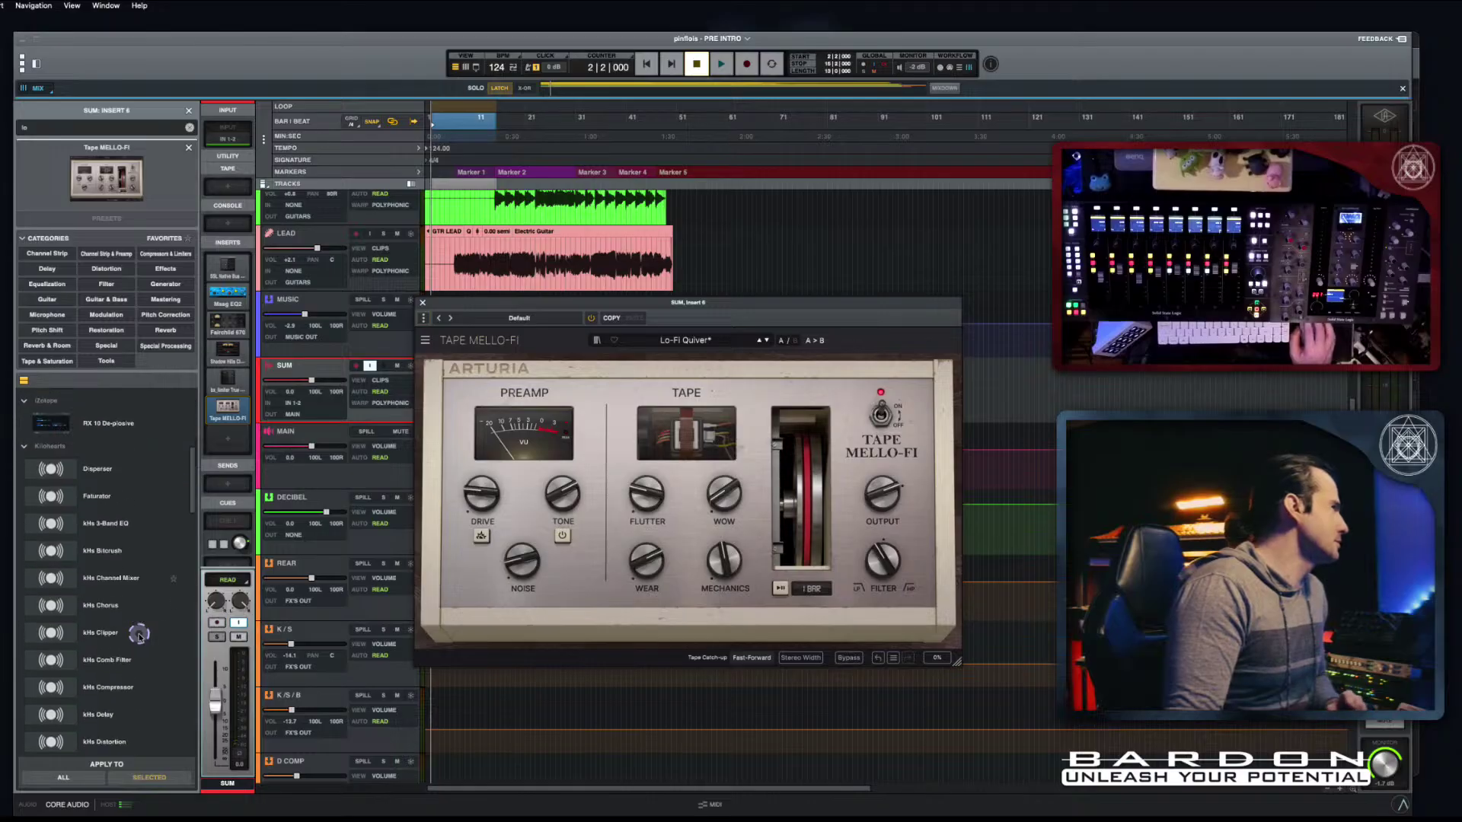
scroll(141, 636, "up", 7)
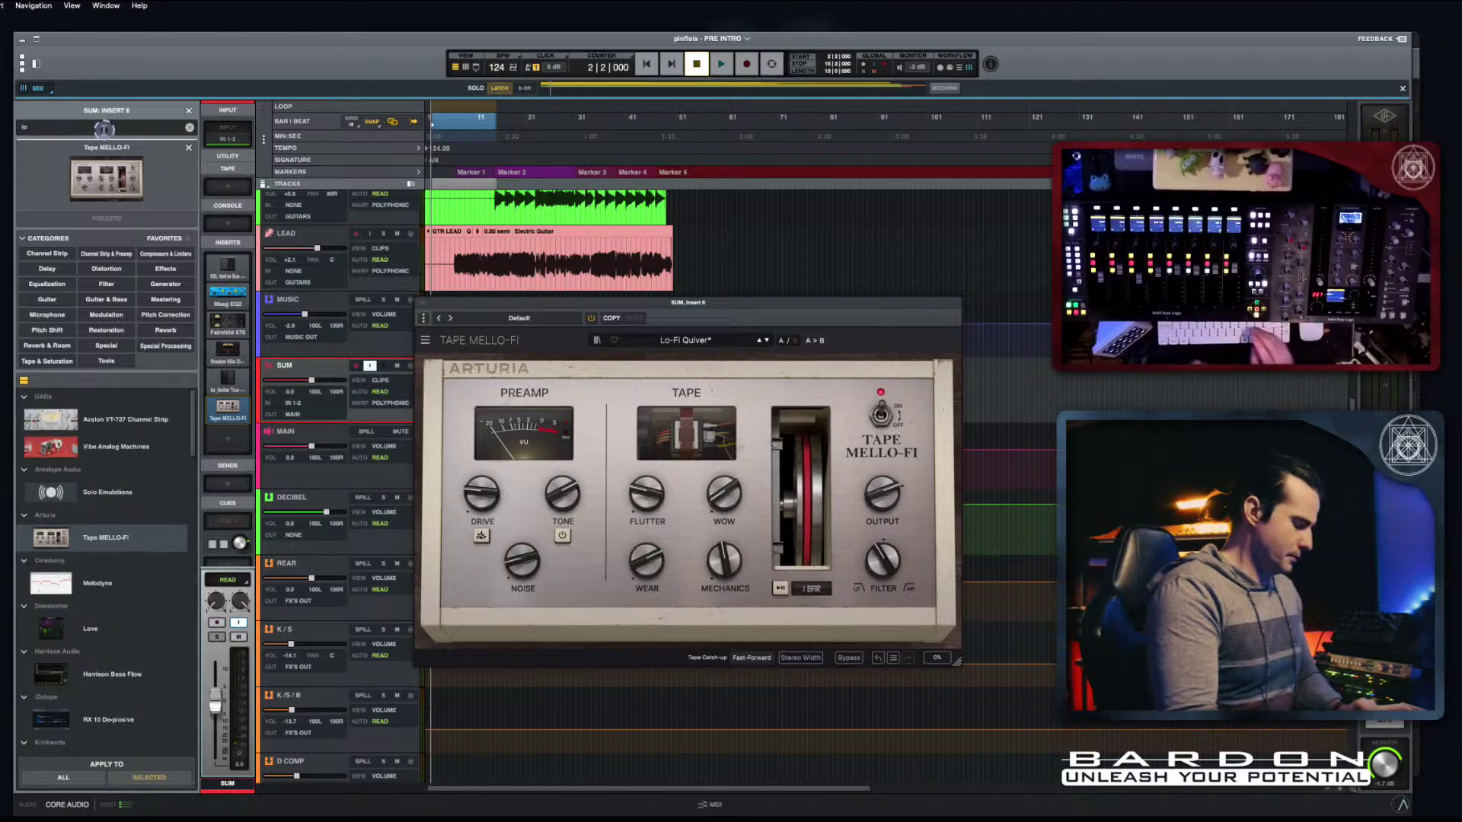
type("fi a")
key("BackSpace")
key("BackSpace")
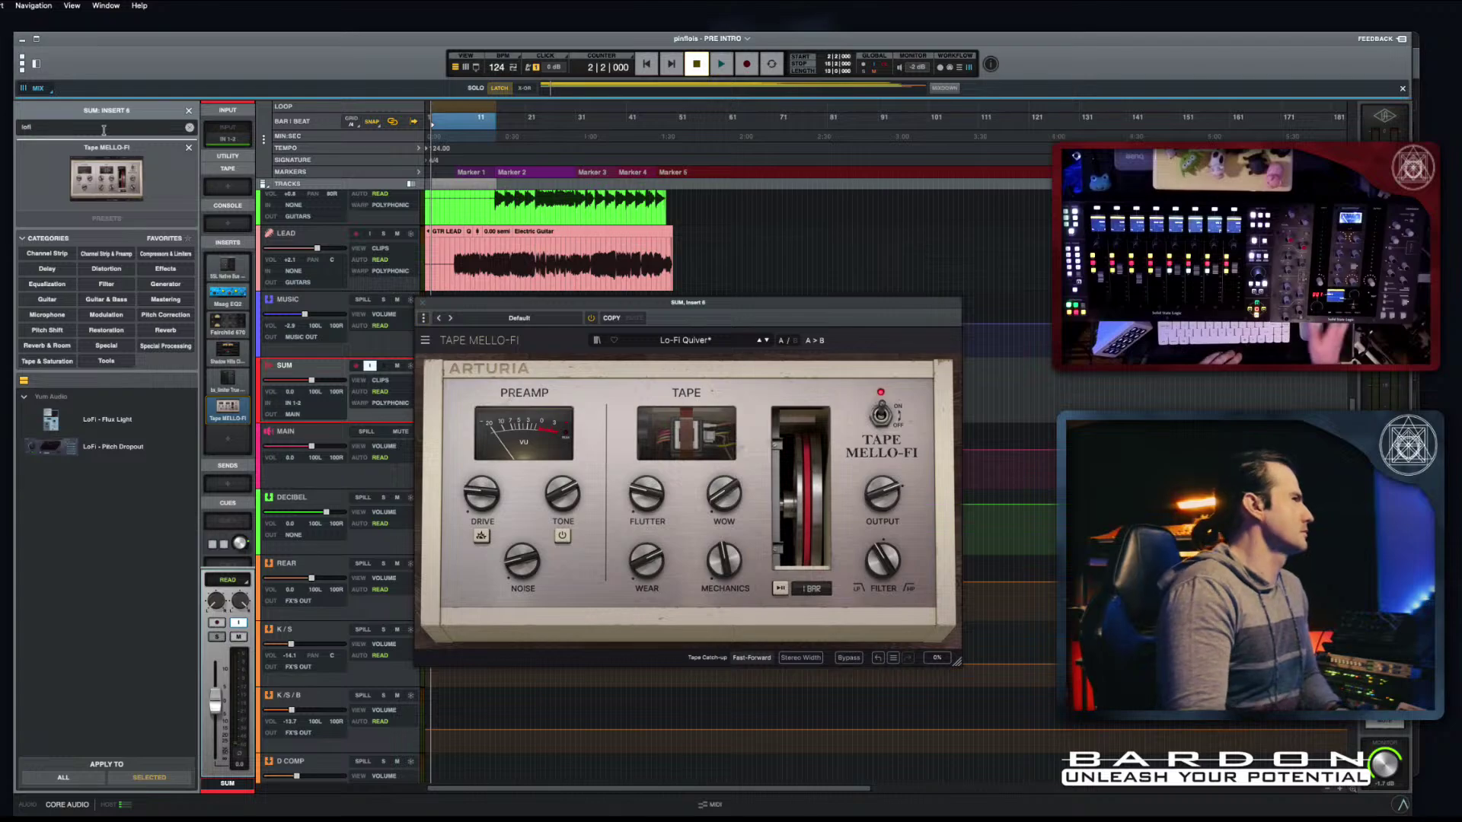
double_click(115, 423)
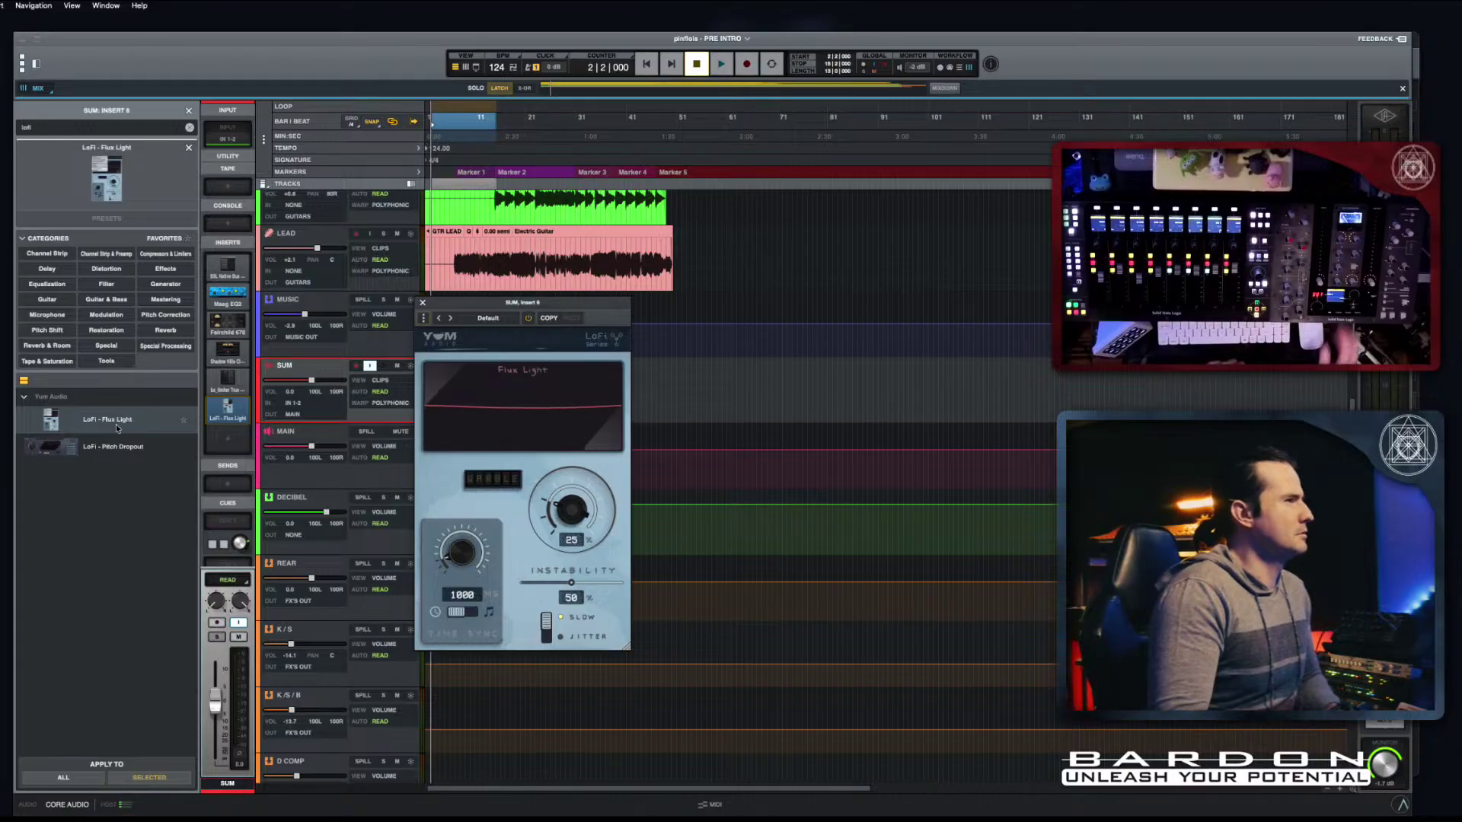
left_click_drag(591, 427, 592, 571)
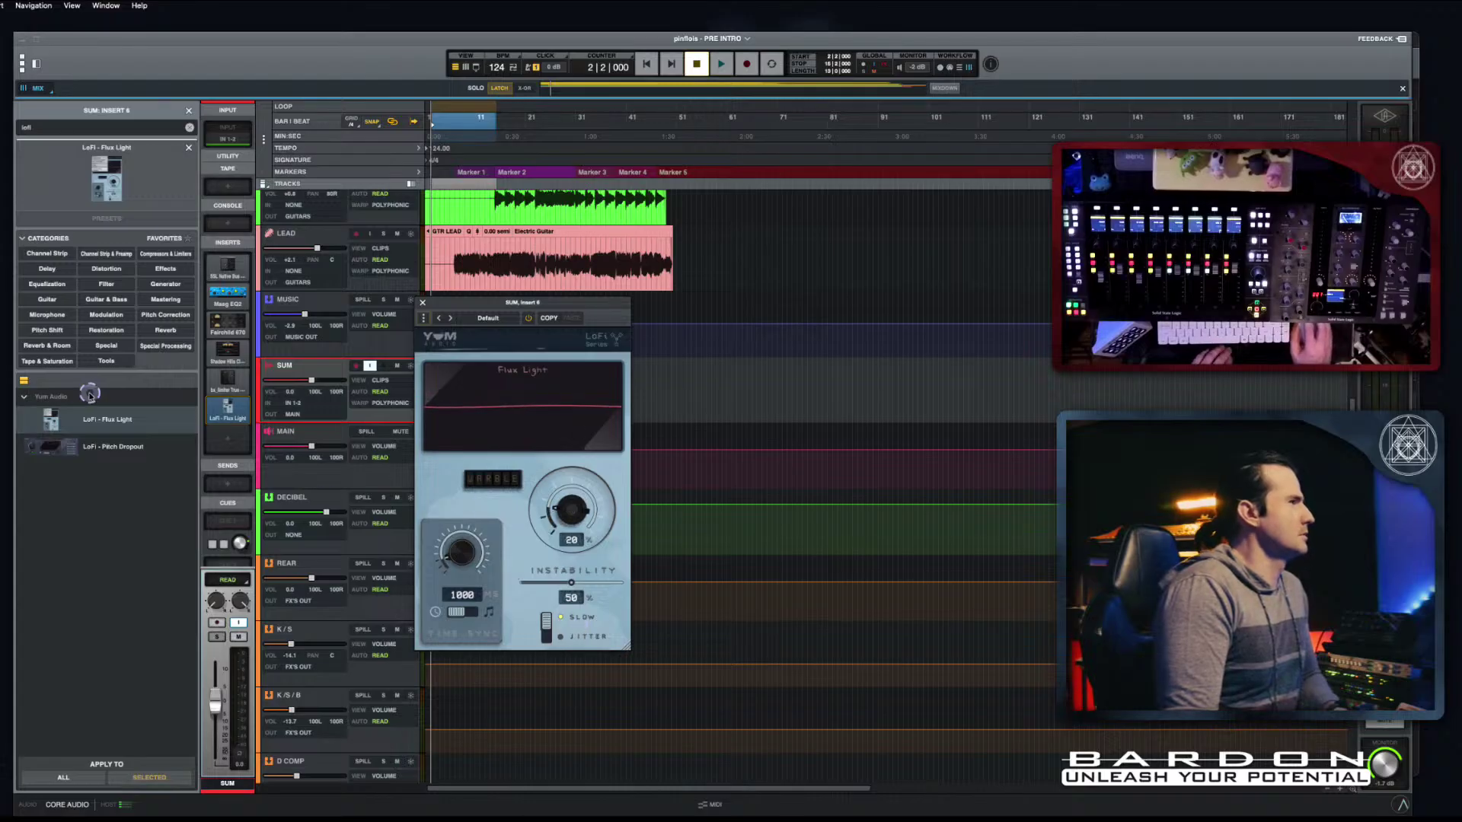
Step: Clear the plug-in search and load Unfiltered Audio lo-fi-af from the Plugin Alliance collection in place of Flux Light
left_click(189, 127)
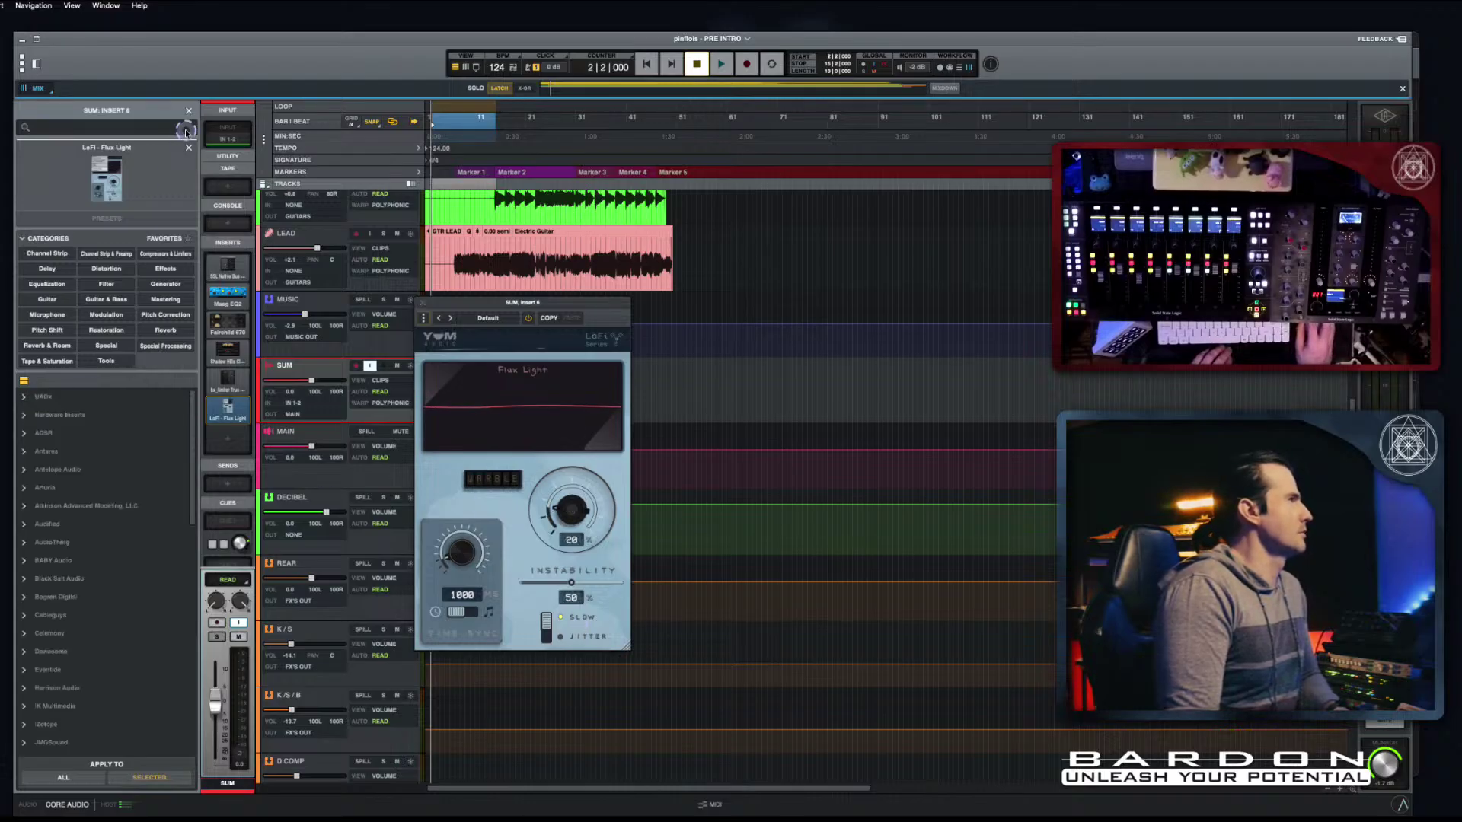
scroll(84, 715, "down", 10)
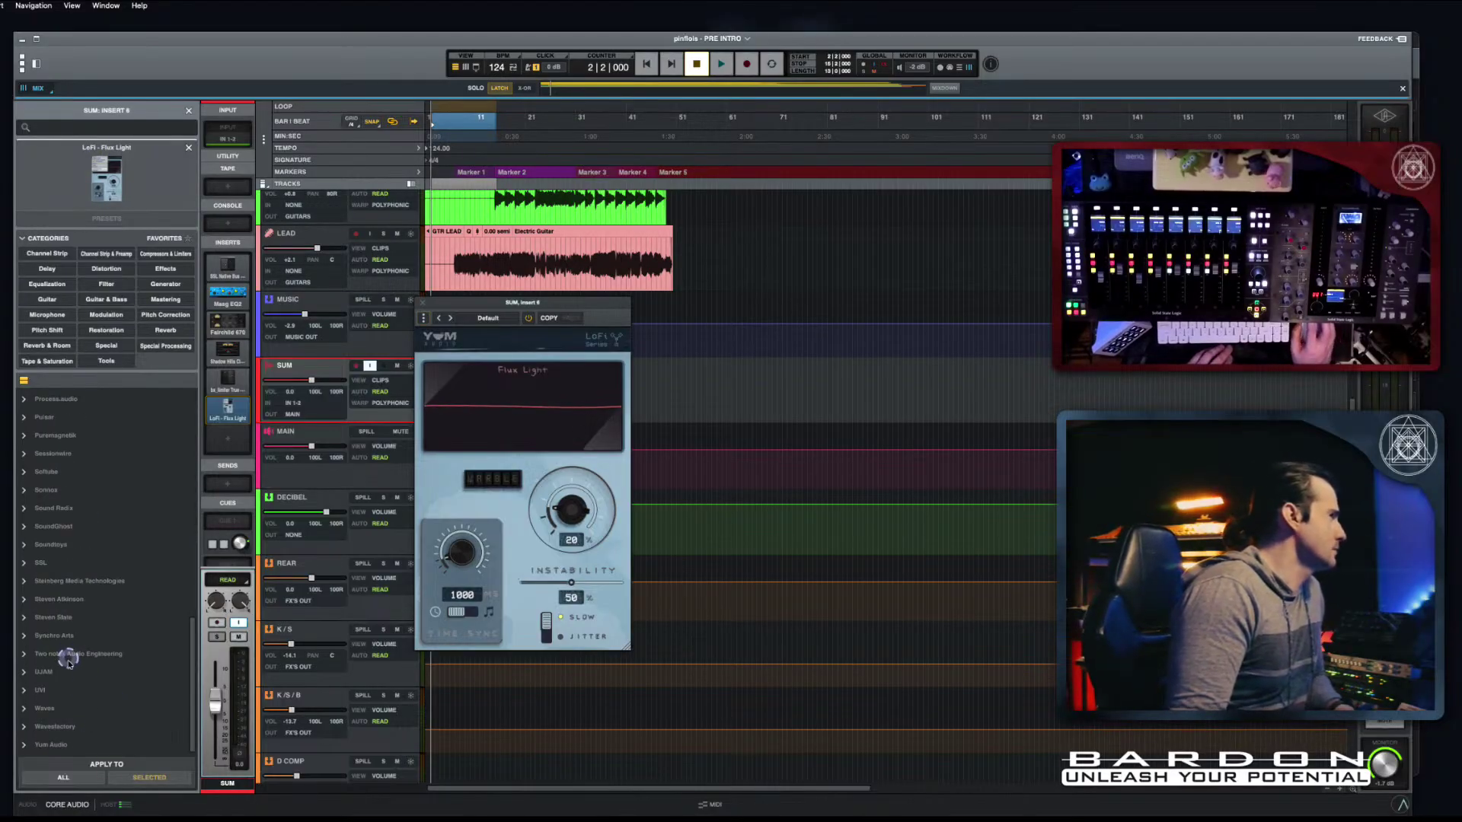
scroll(104, 547, "up", 2)
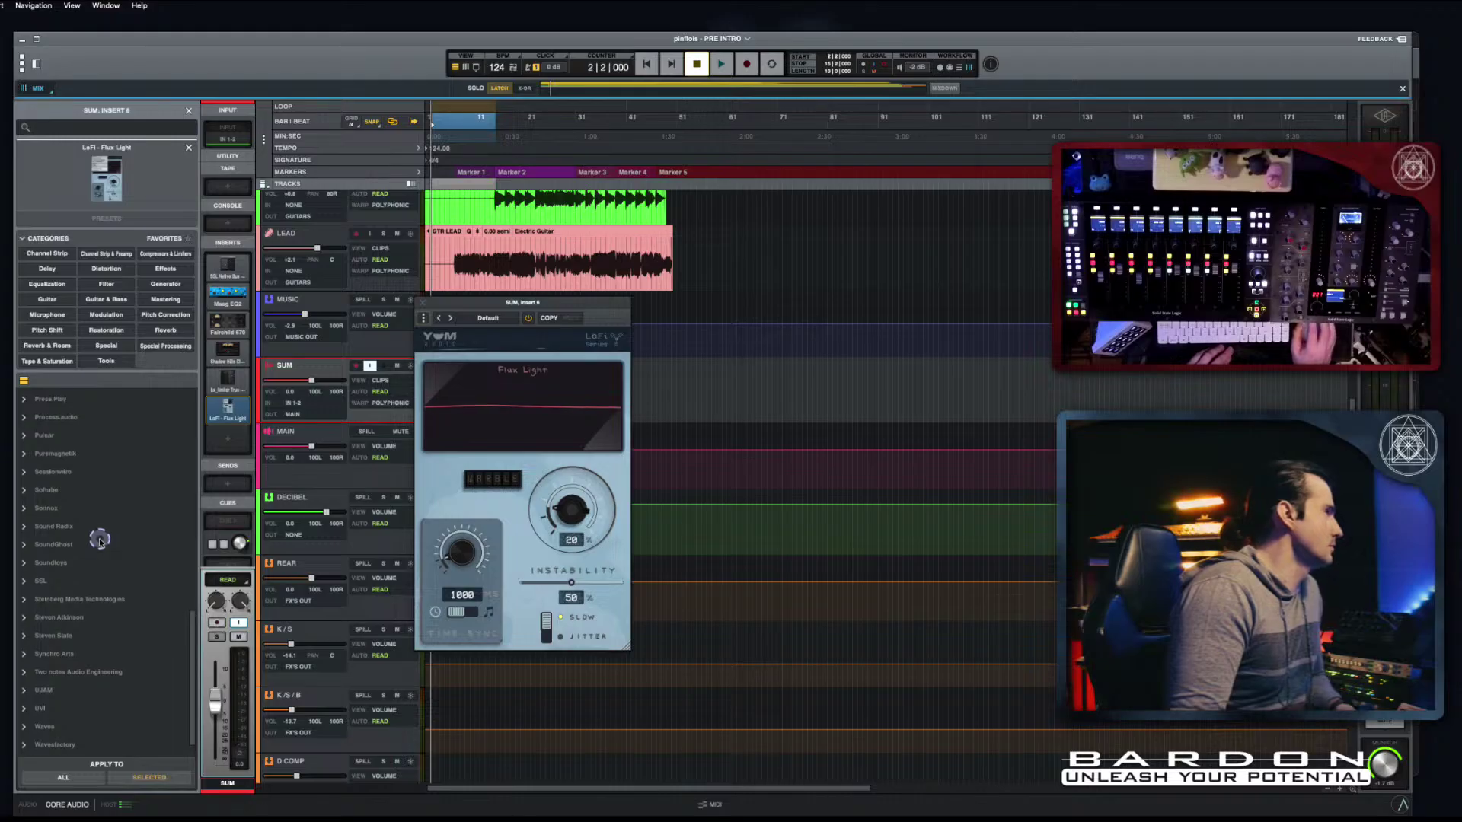
left_click(24, 397)
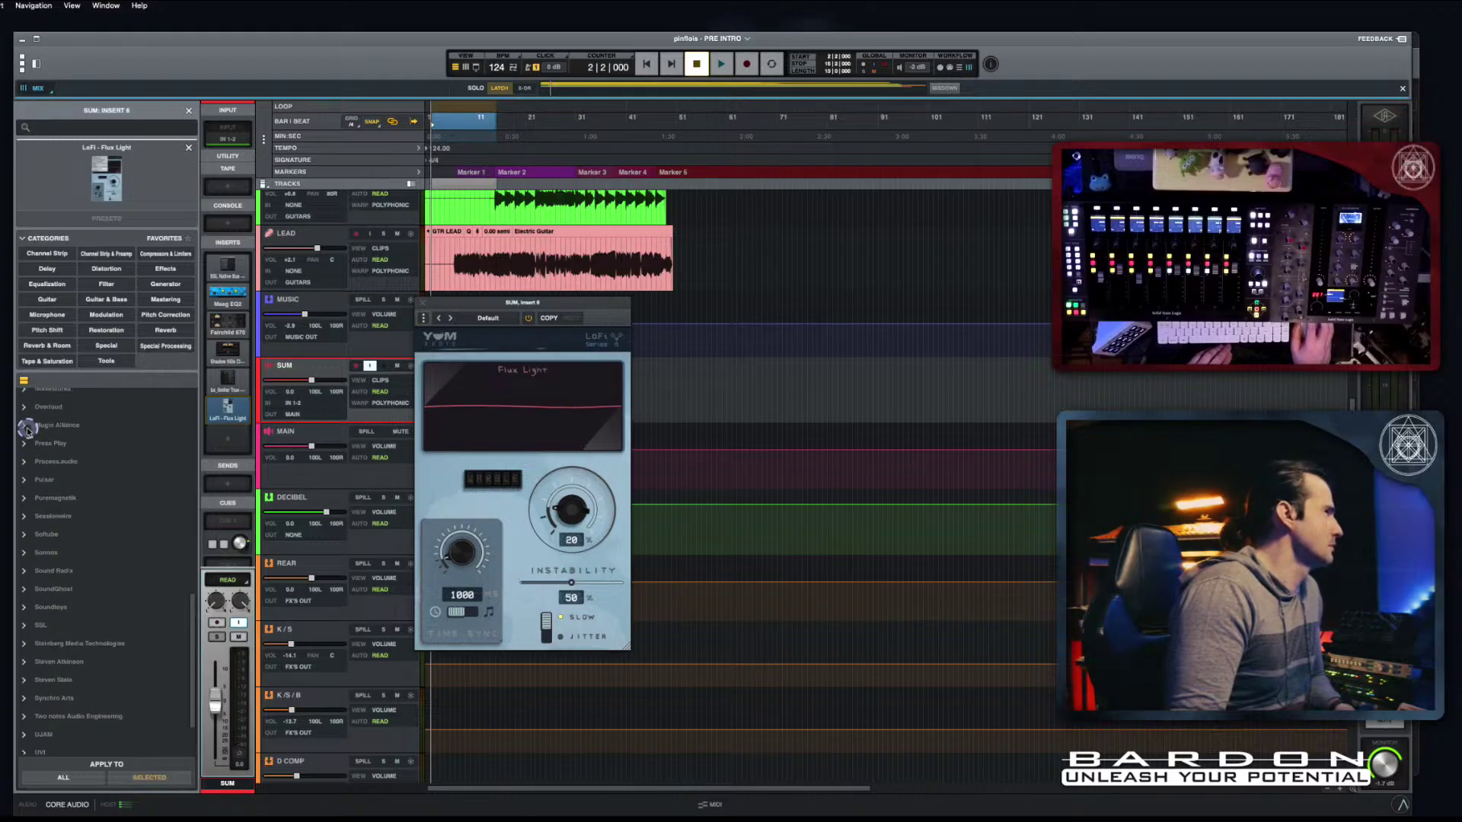
scroll(147, 590, "down", 10)
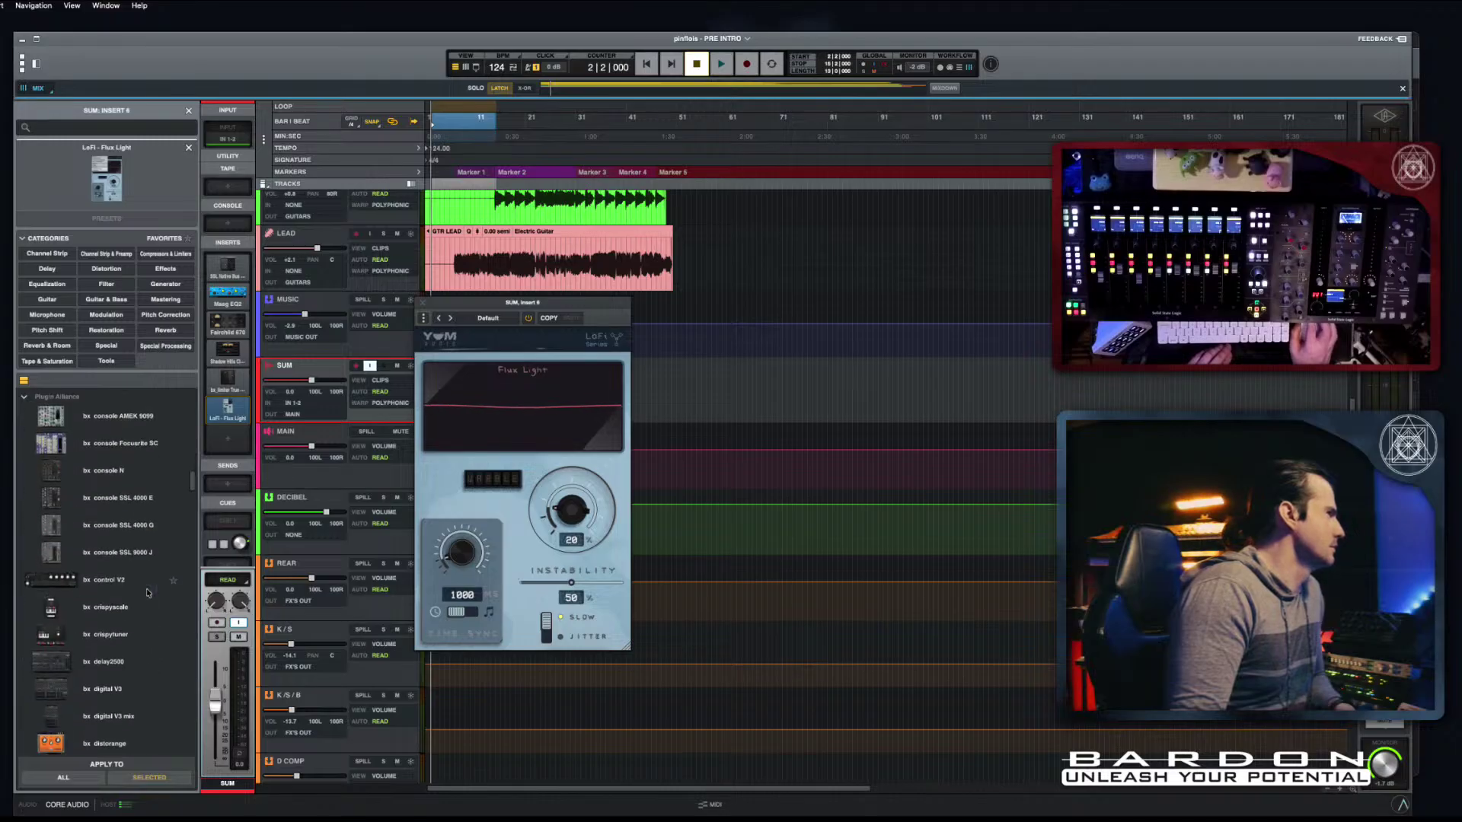
scroll(147, 593, "down", 10)
scroll(147, 592, "down", 15)
scroll(147, 592, "down", 15)
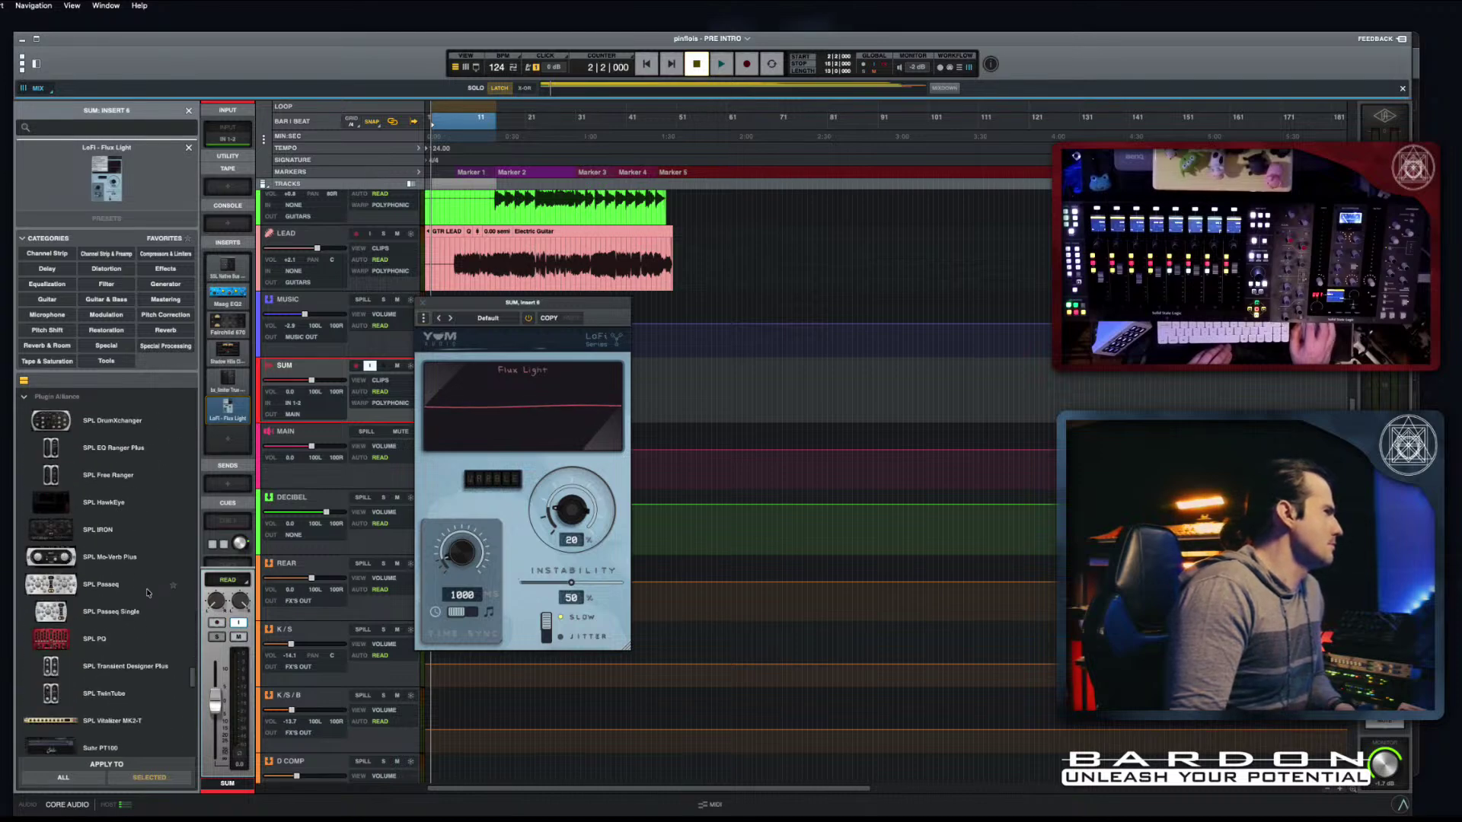
scroll(147, 593, "down", 5)
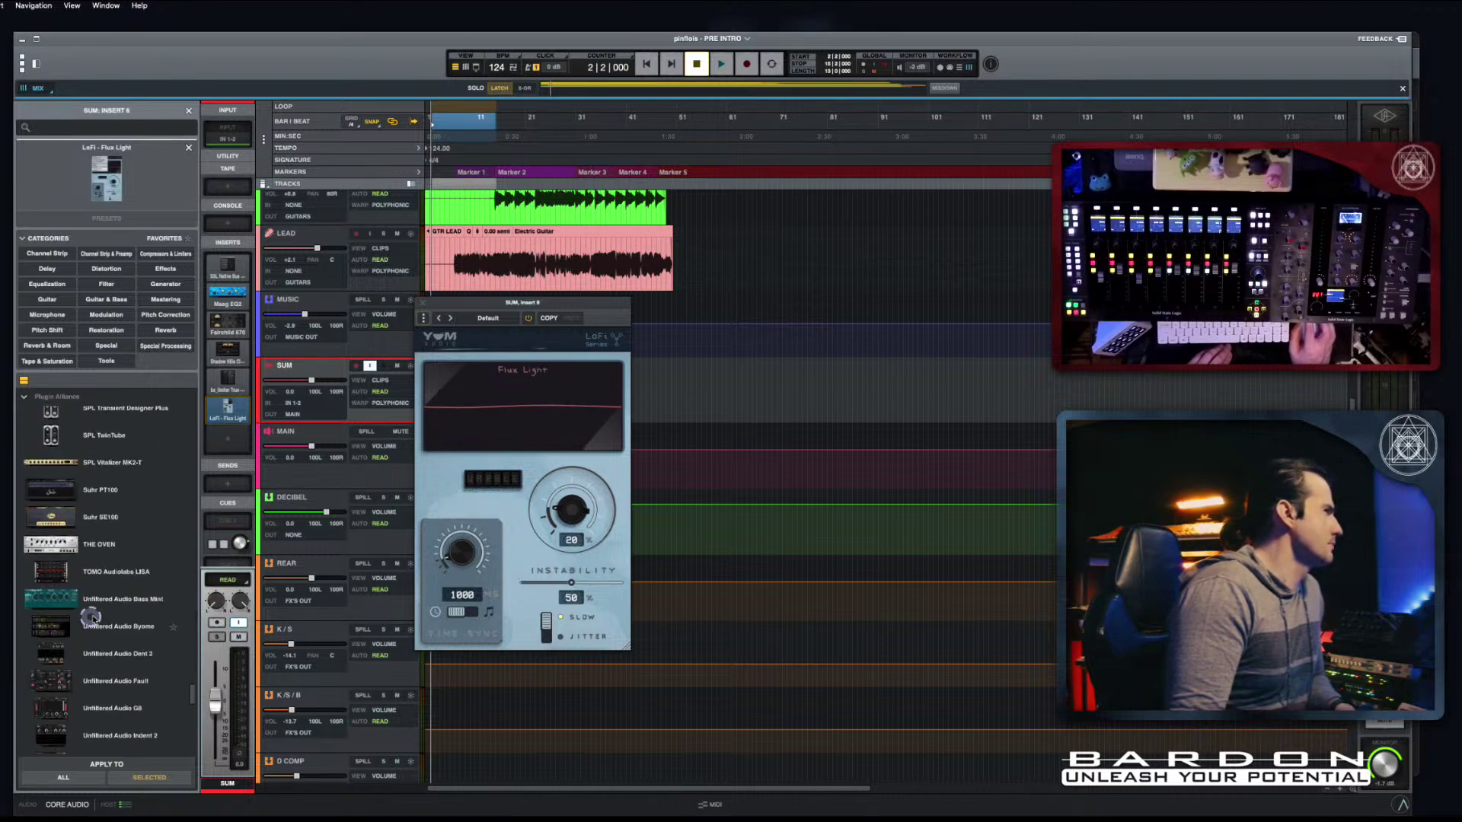
scroll(131, 670, "down", 1)
scroll(131, 670, "down", 1)
scroll(123, 599, "down", 3)
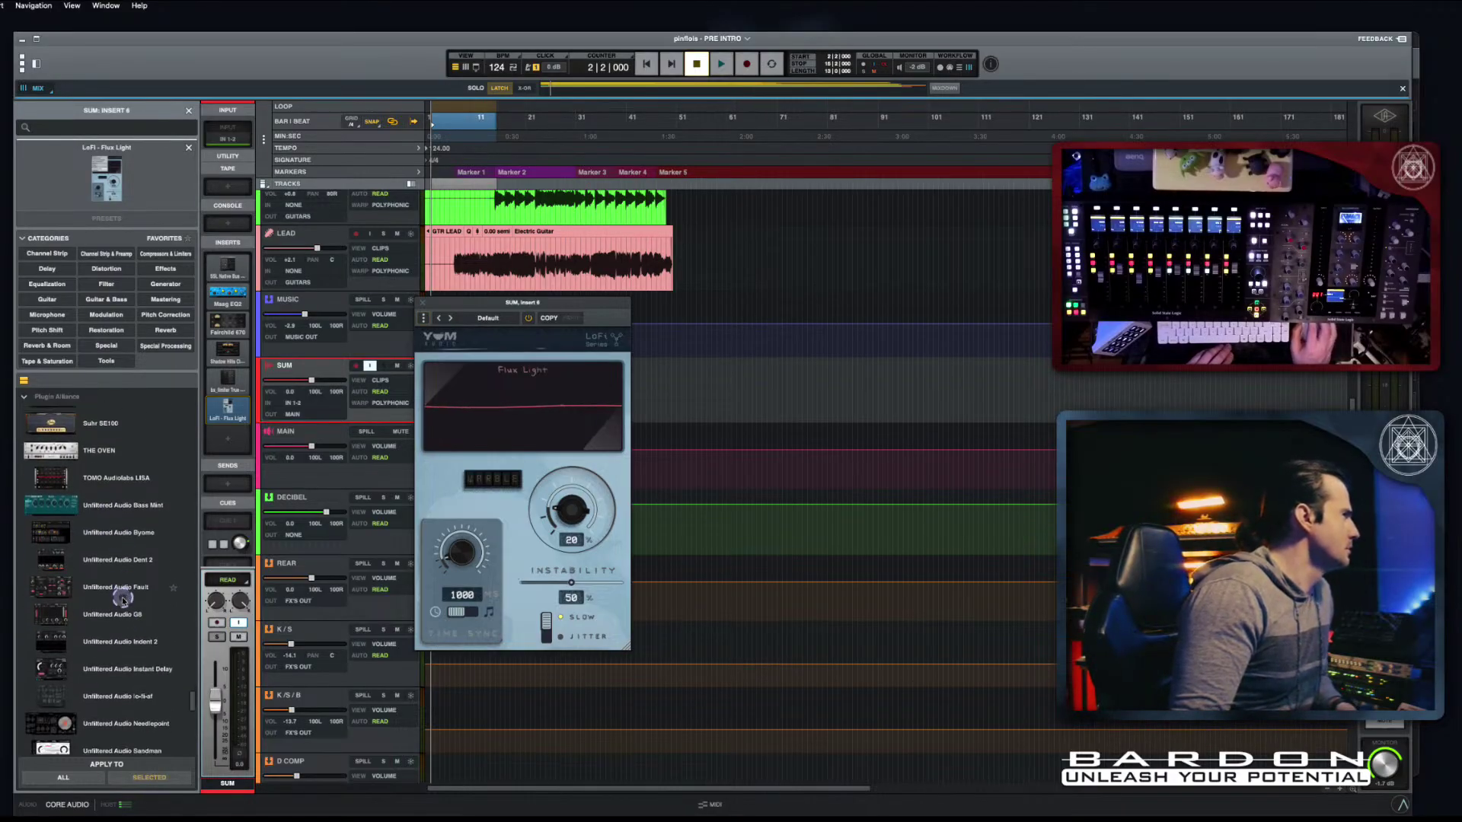
double_click(131, 686)
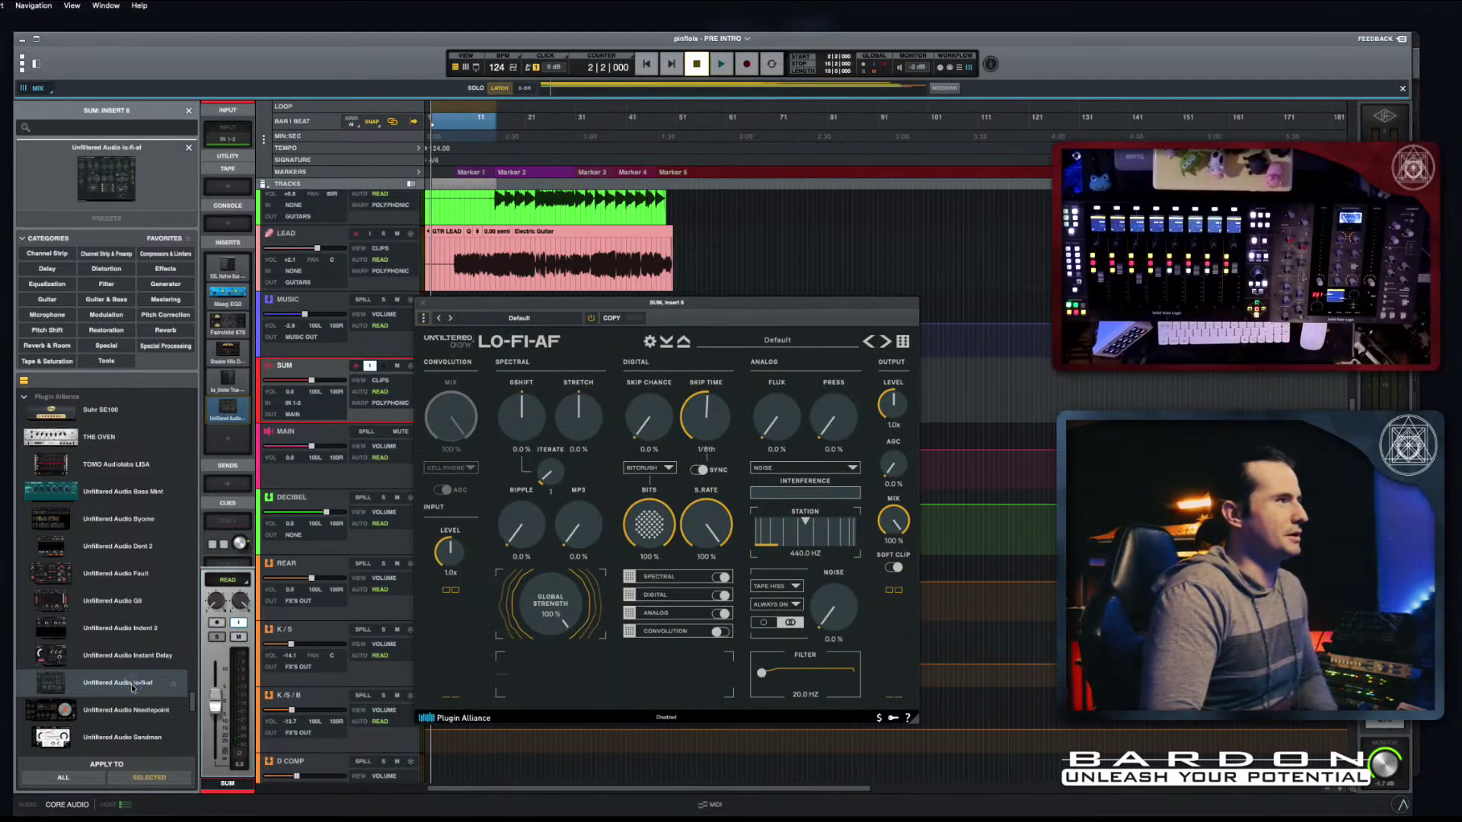
Step: Close the plug-in browser and move the Lo-Fi-AF window over the track headers
scroll(132, 685, "up", 1)
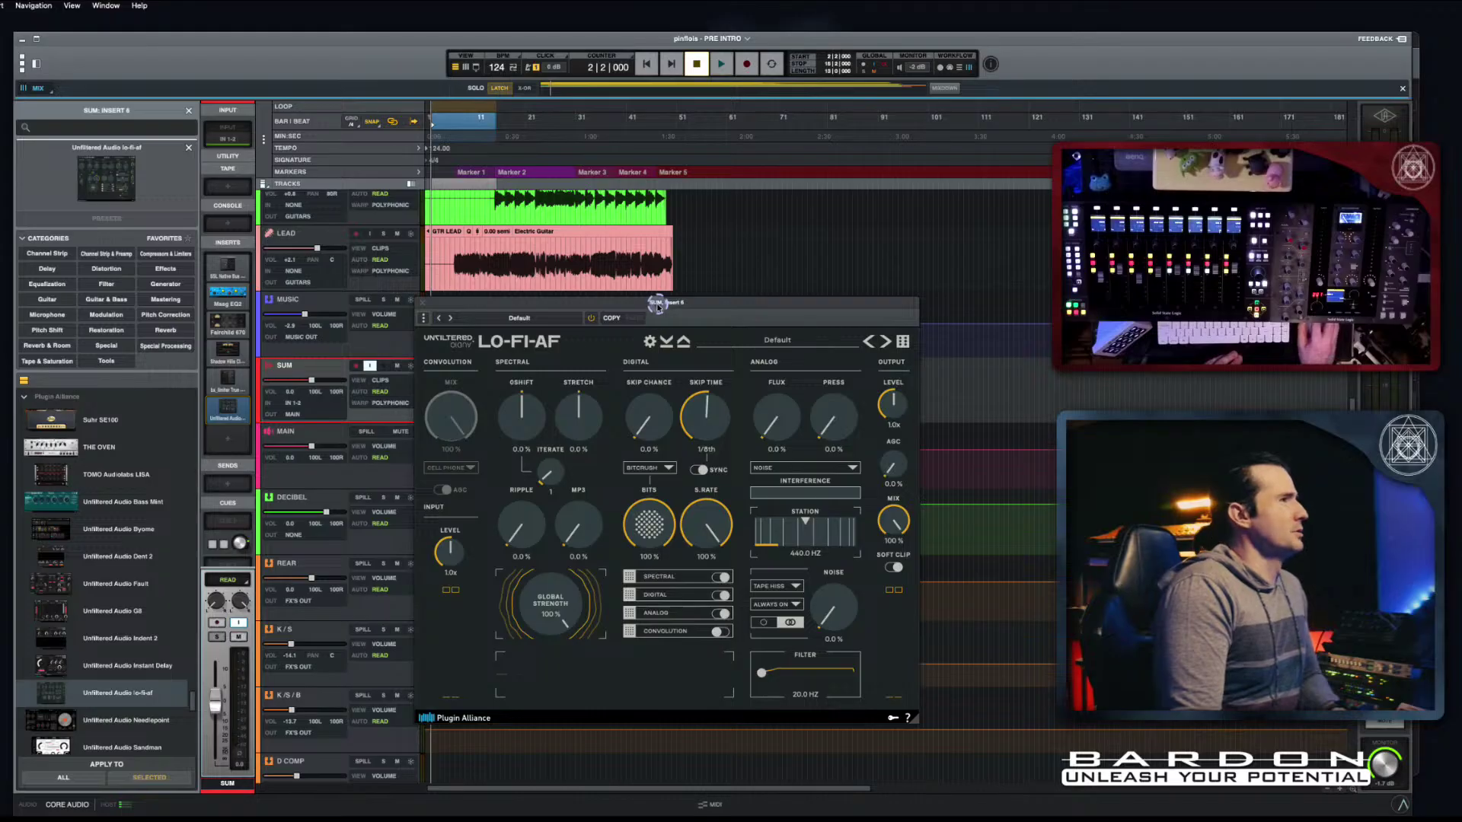
left_click(190, 111)
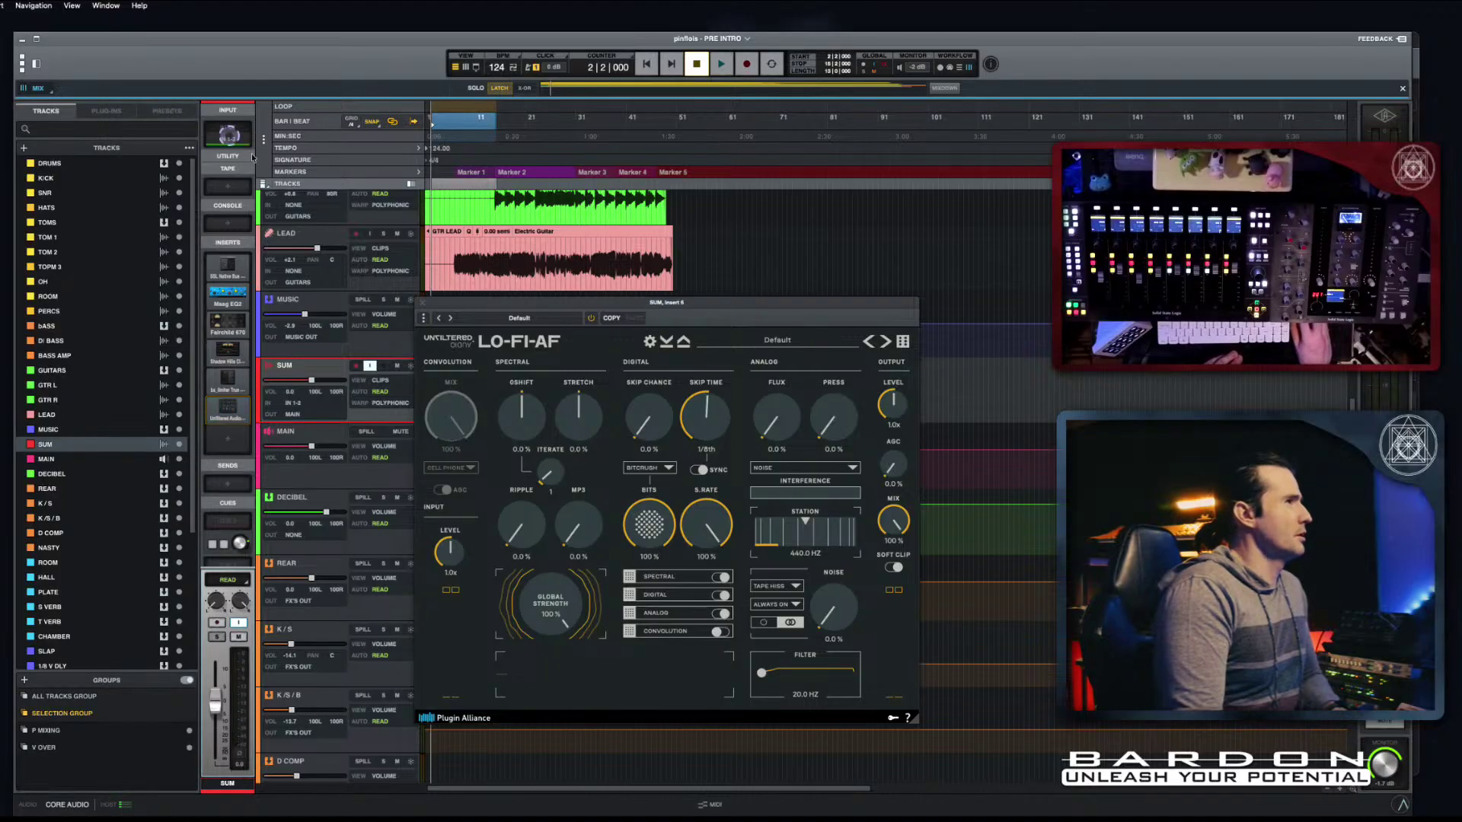
left_click_drag(676, 303, 545, 279)
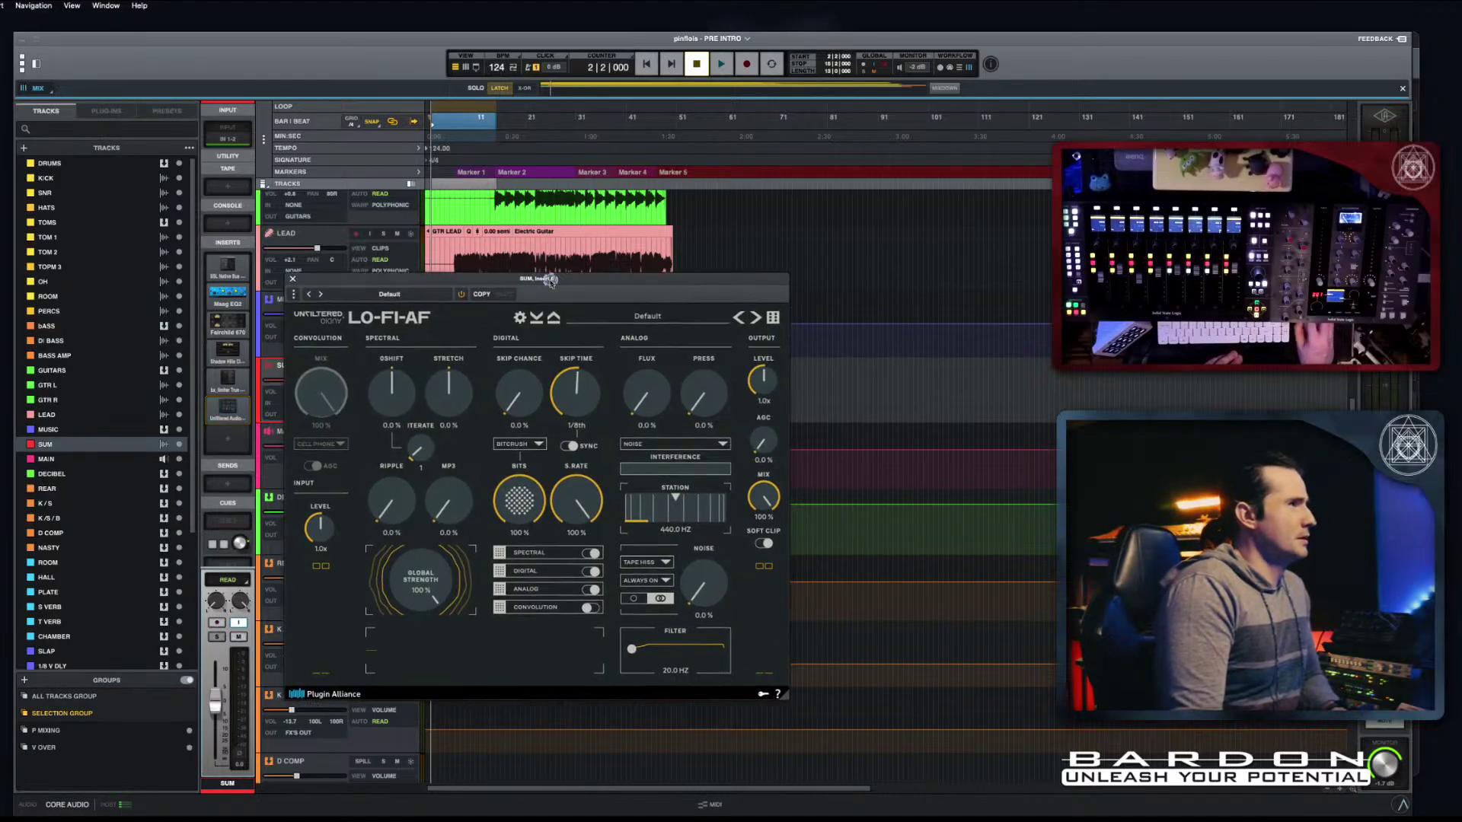
Step: Load the Older Vinyl factory preset from Lo-Fi-AF's Mild category
left_click(415, 298)
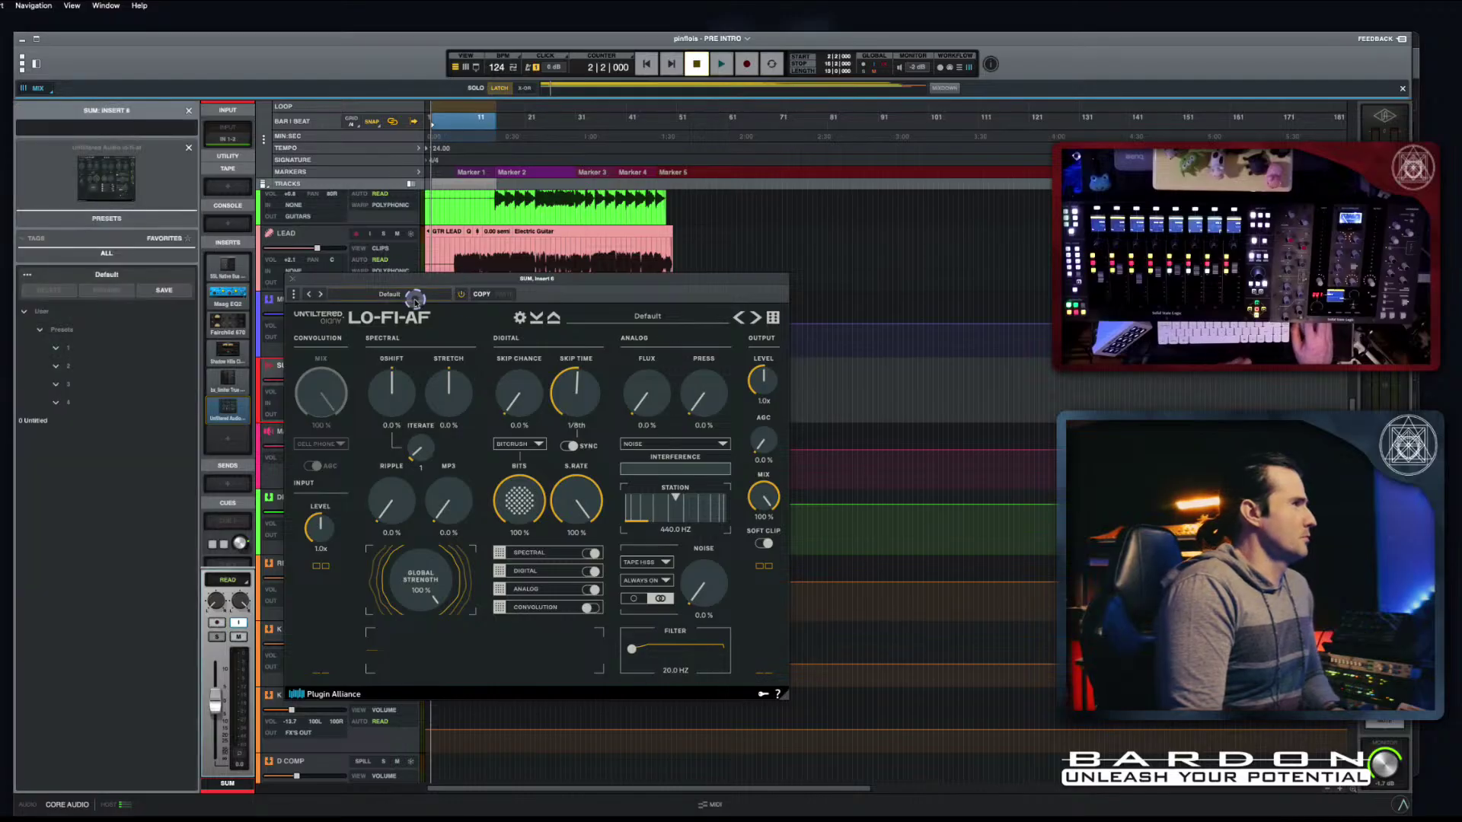
left_click(324, 294)
left_click(301, 294)
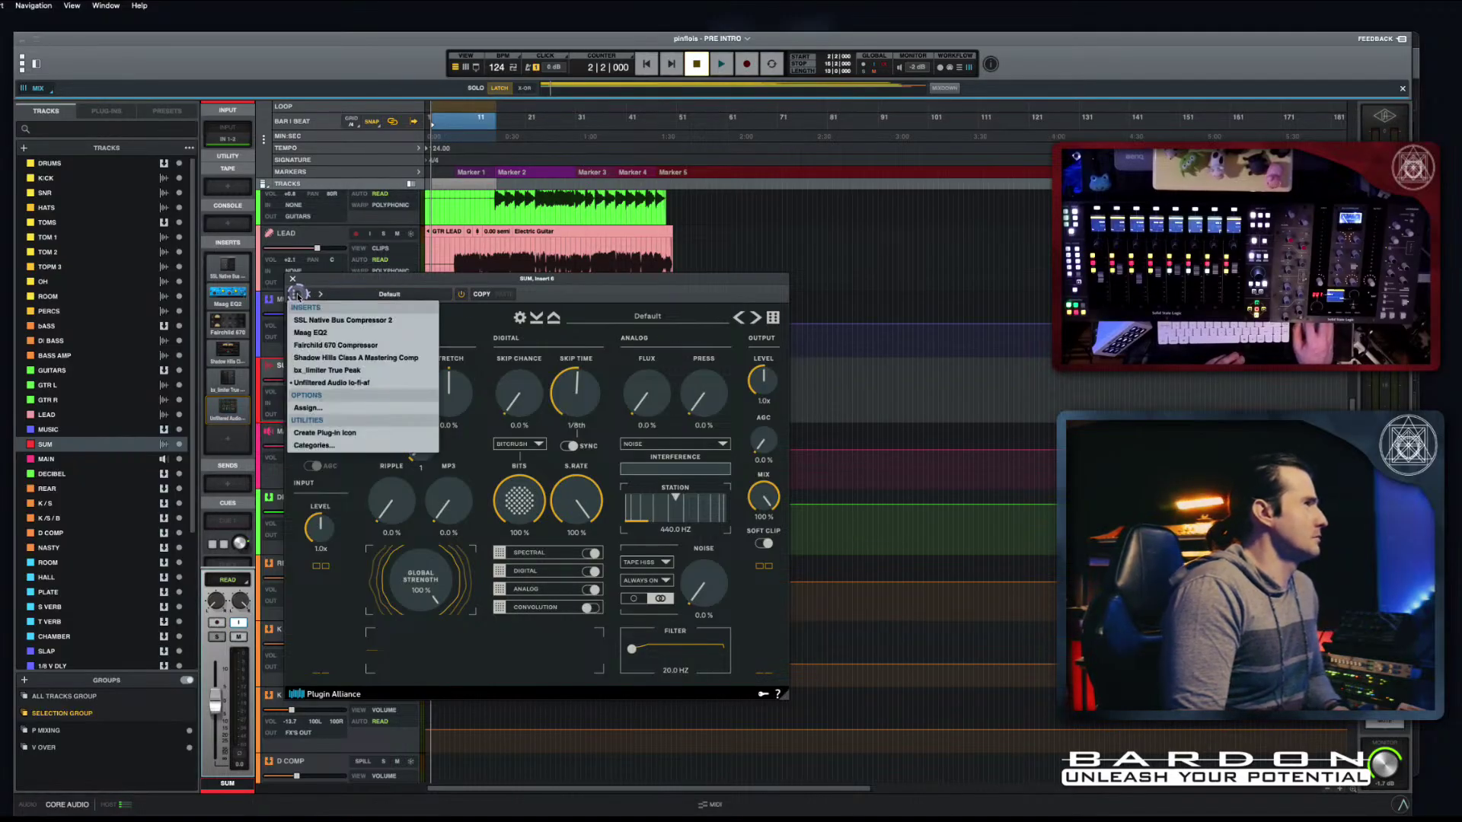
left_click(412, 295)
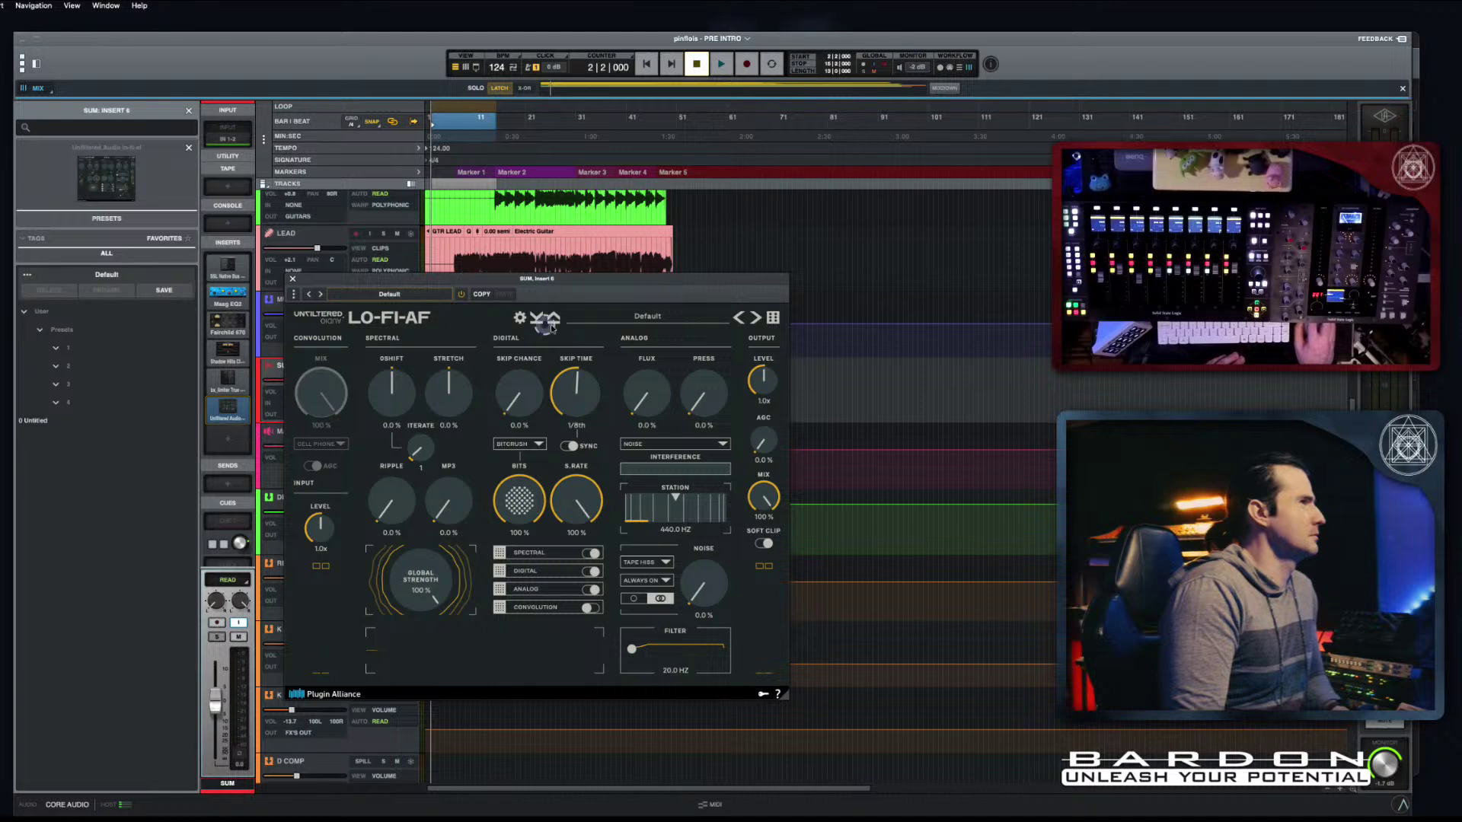
left_click(668, 323)
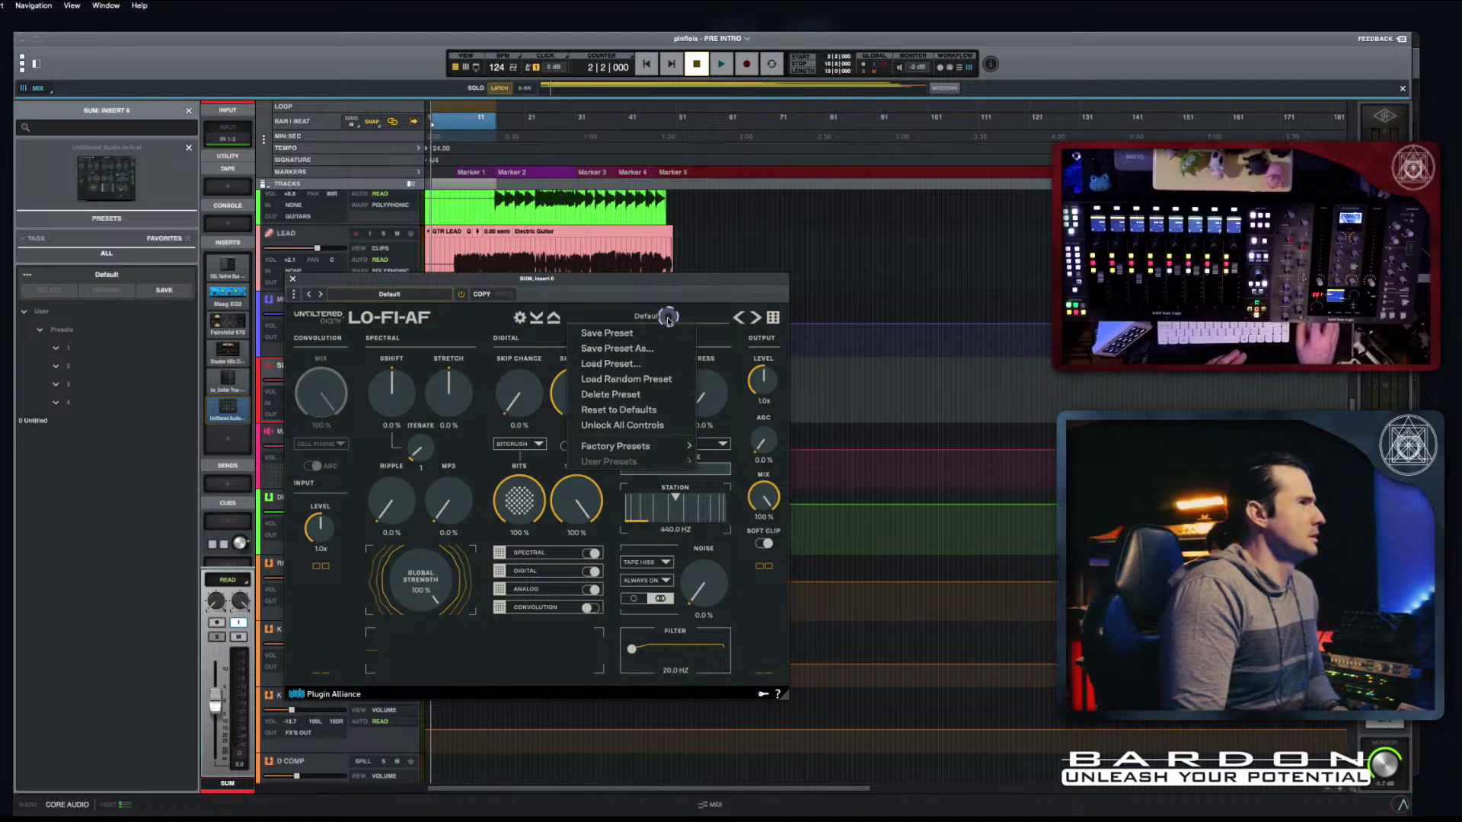
mouse_move(640, 450)
mouse_move(735, 454)
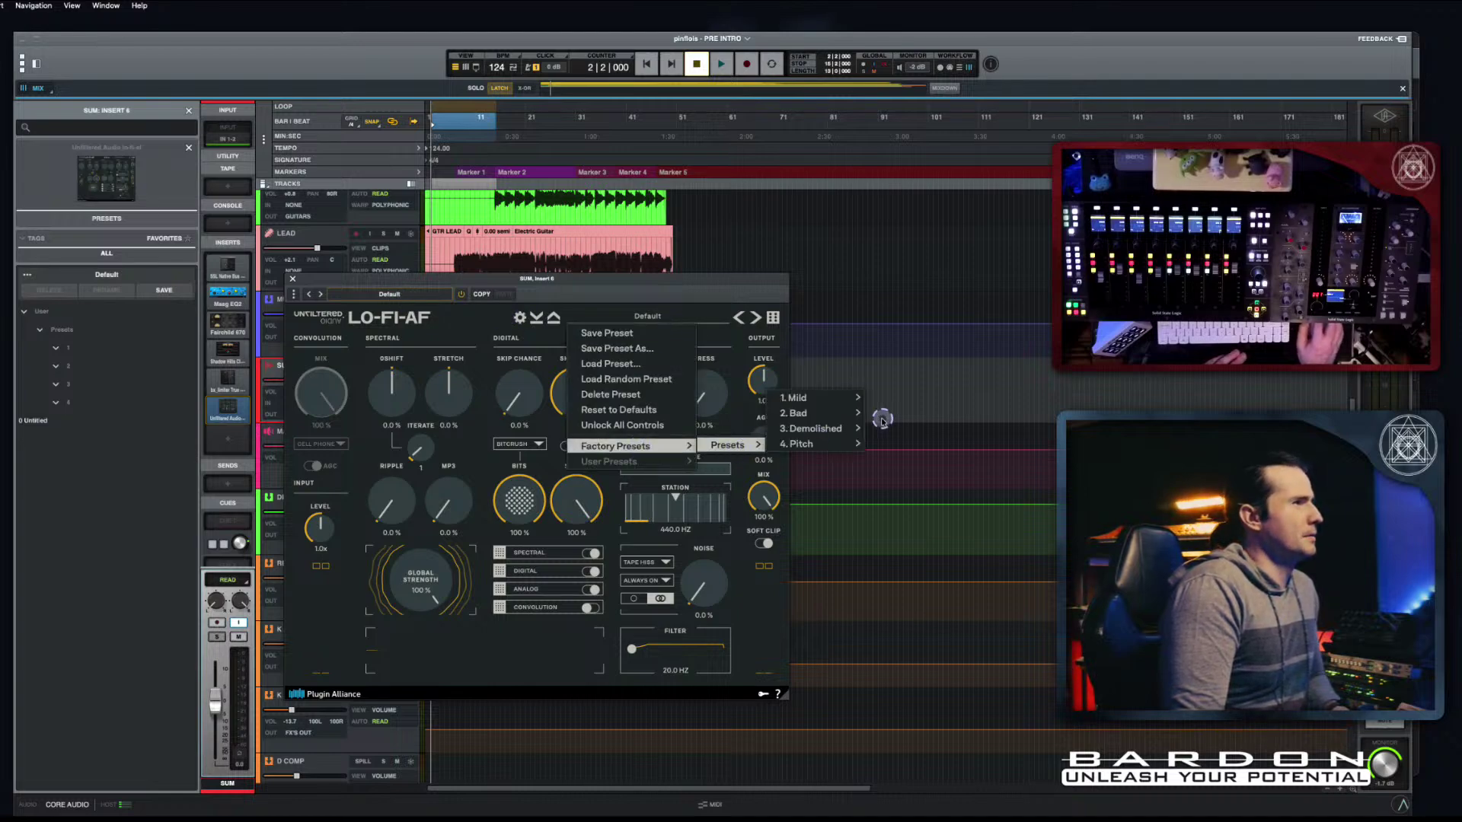
mouse_move(814, 405)
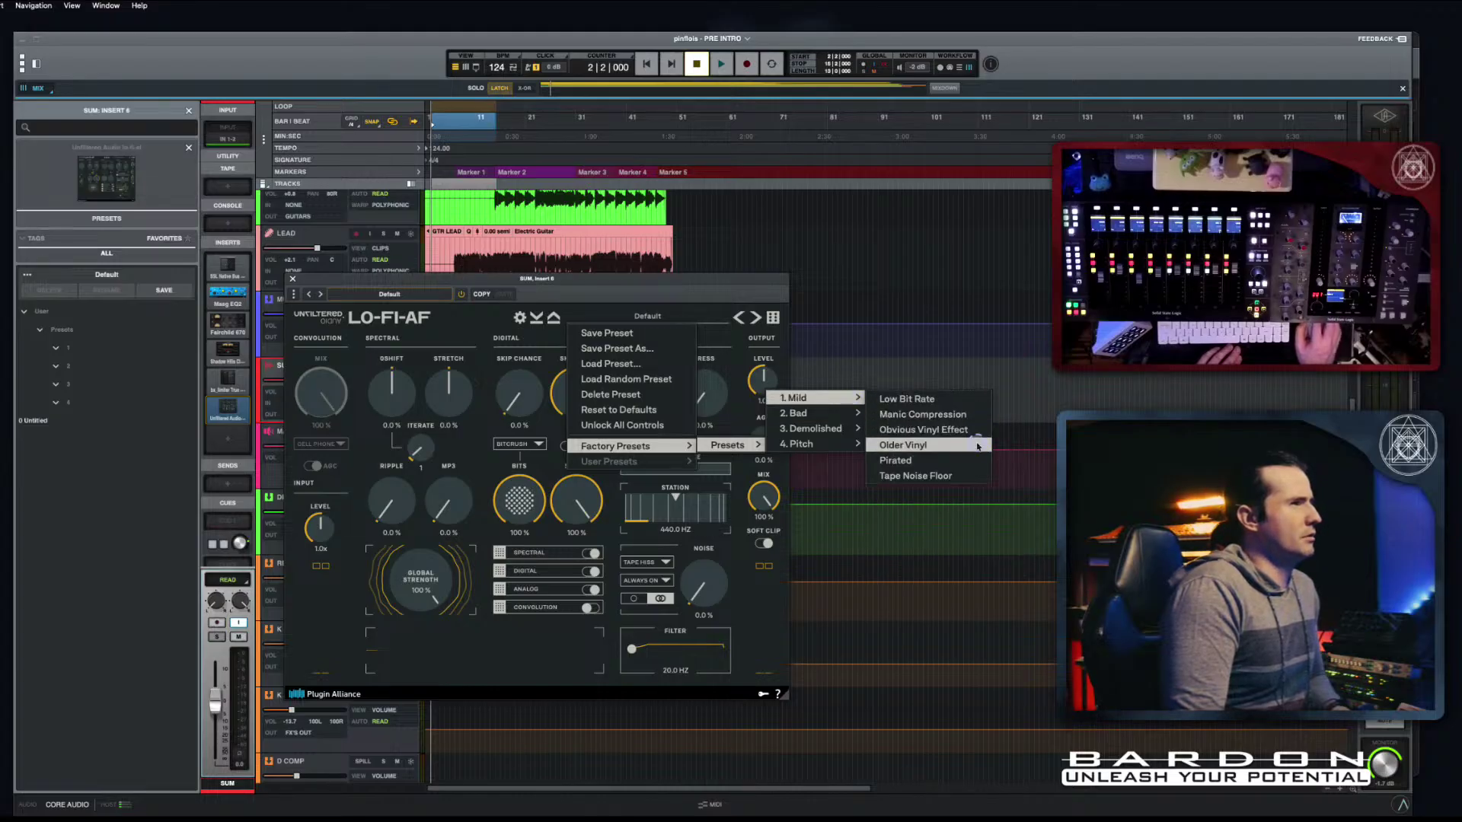
left_click(977, 445)
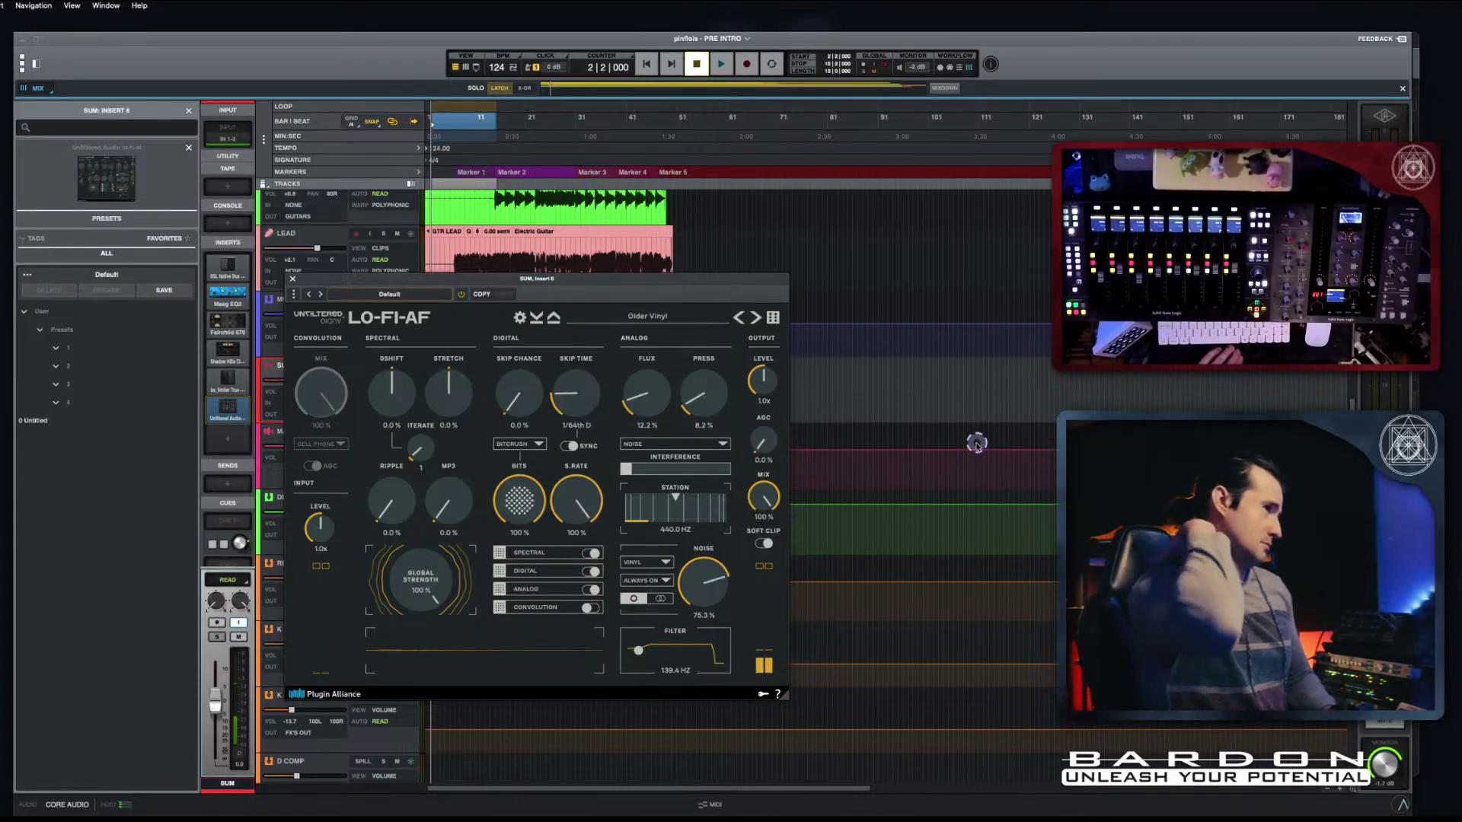
Step: Play the intro through Lo-Fi-AF and adjust the vinyl noise level to 38.3%
left_click_drag(712, 636, 713, 649)
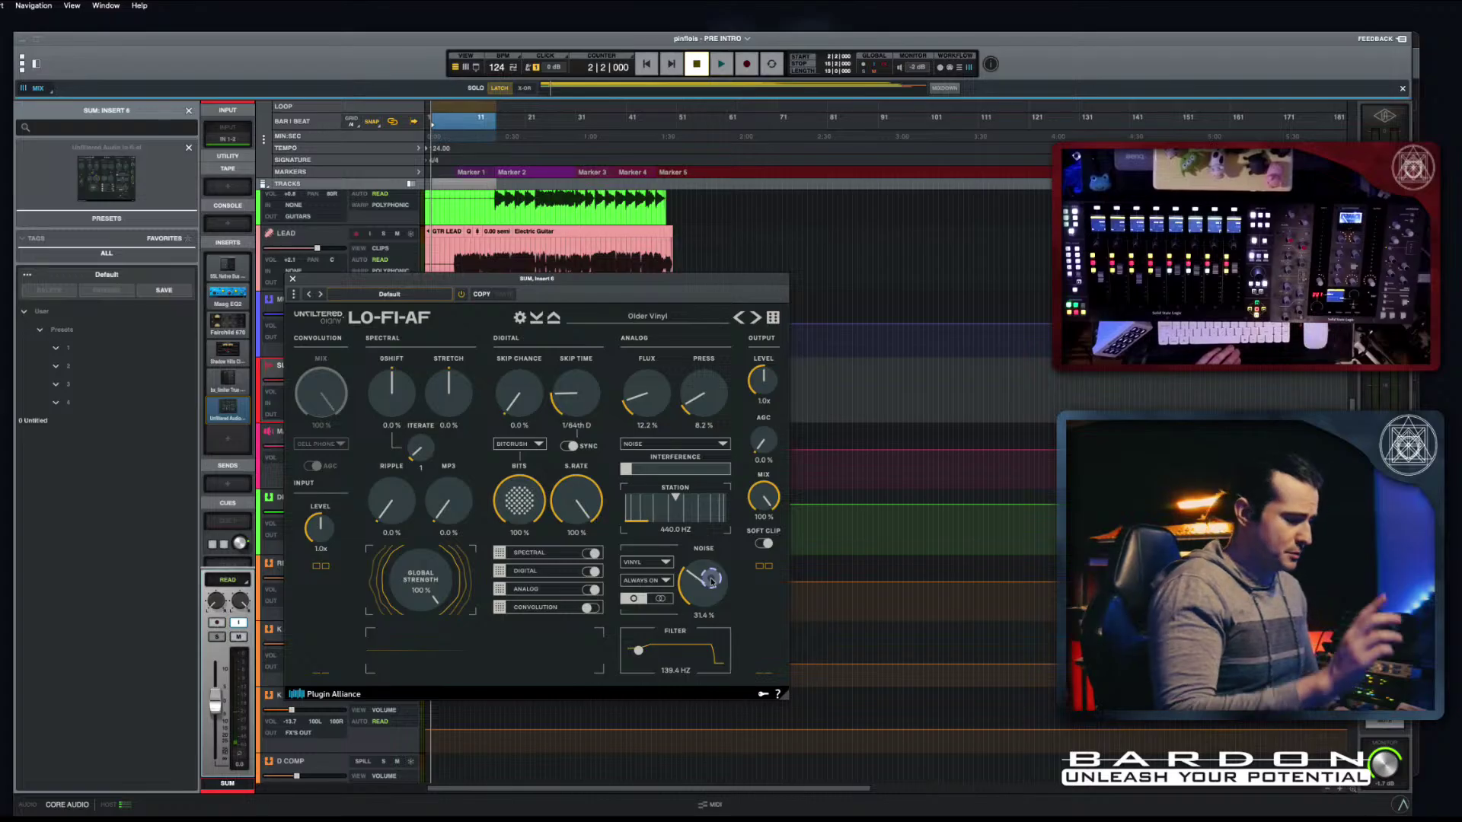
key("space")
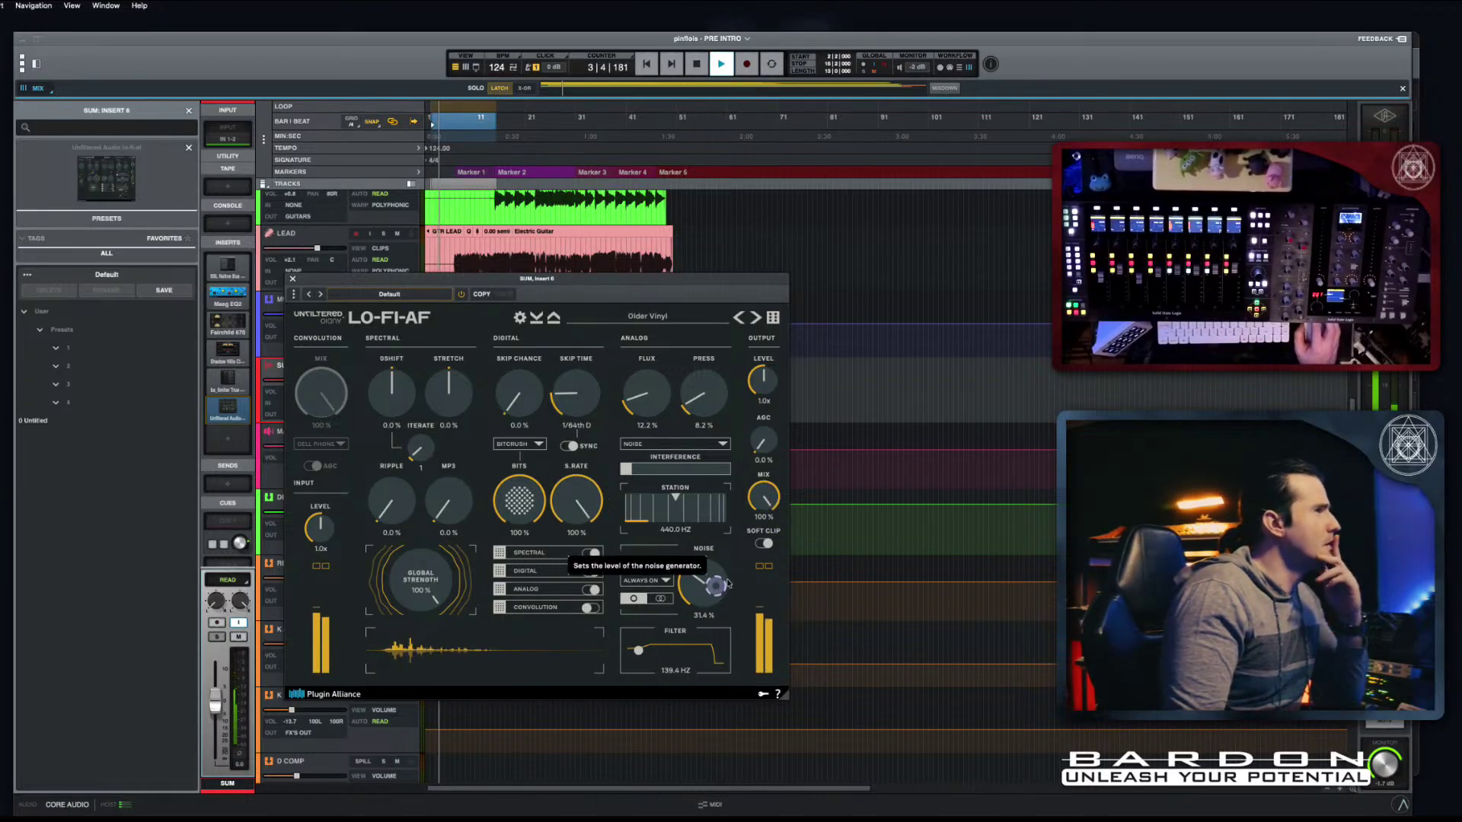
left_click_drag(723, 584, 724, 570)
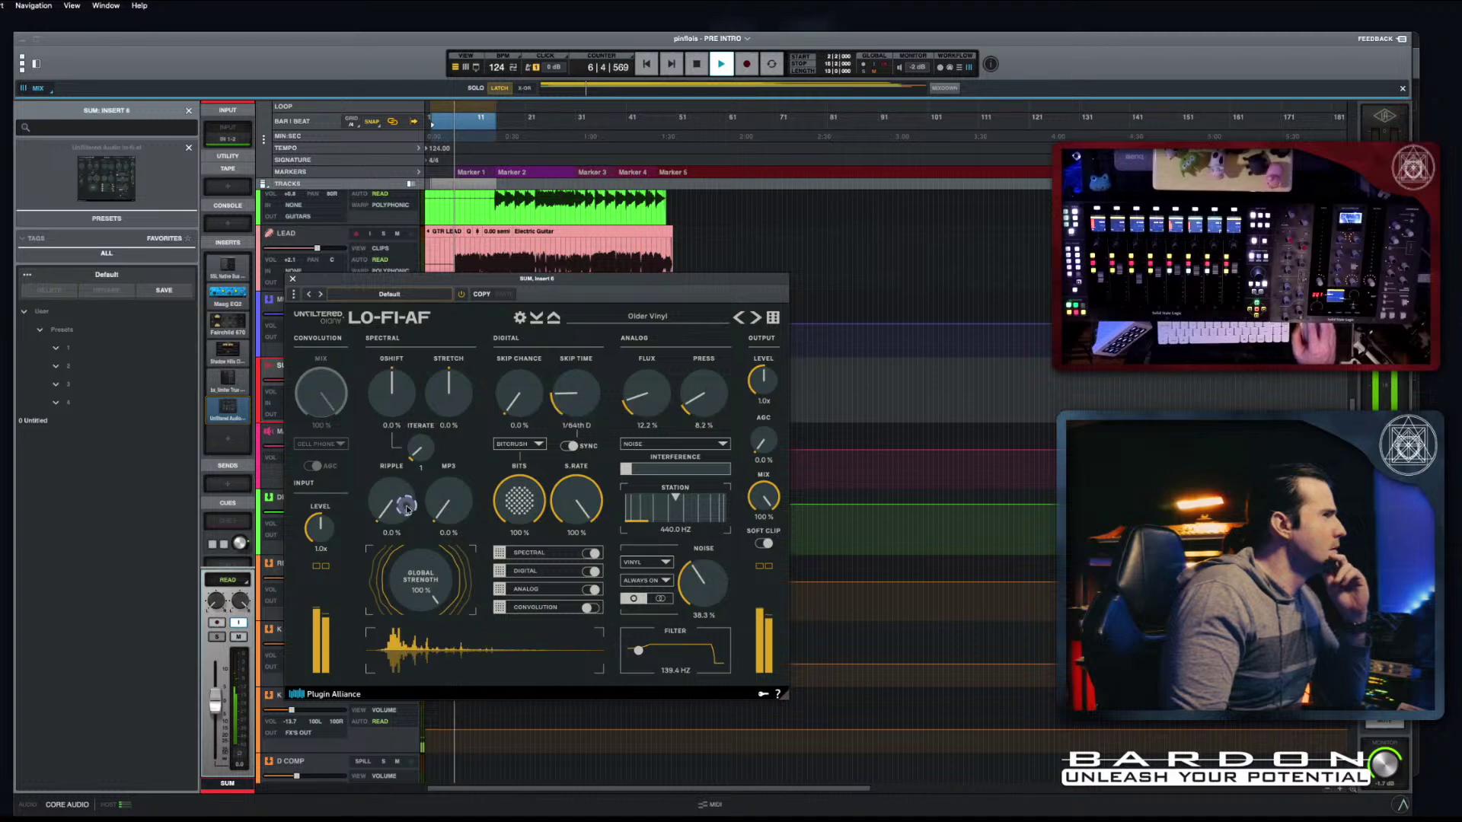
left_click_drag(404, 498, 396, 543)
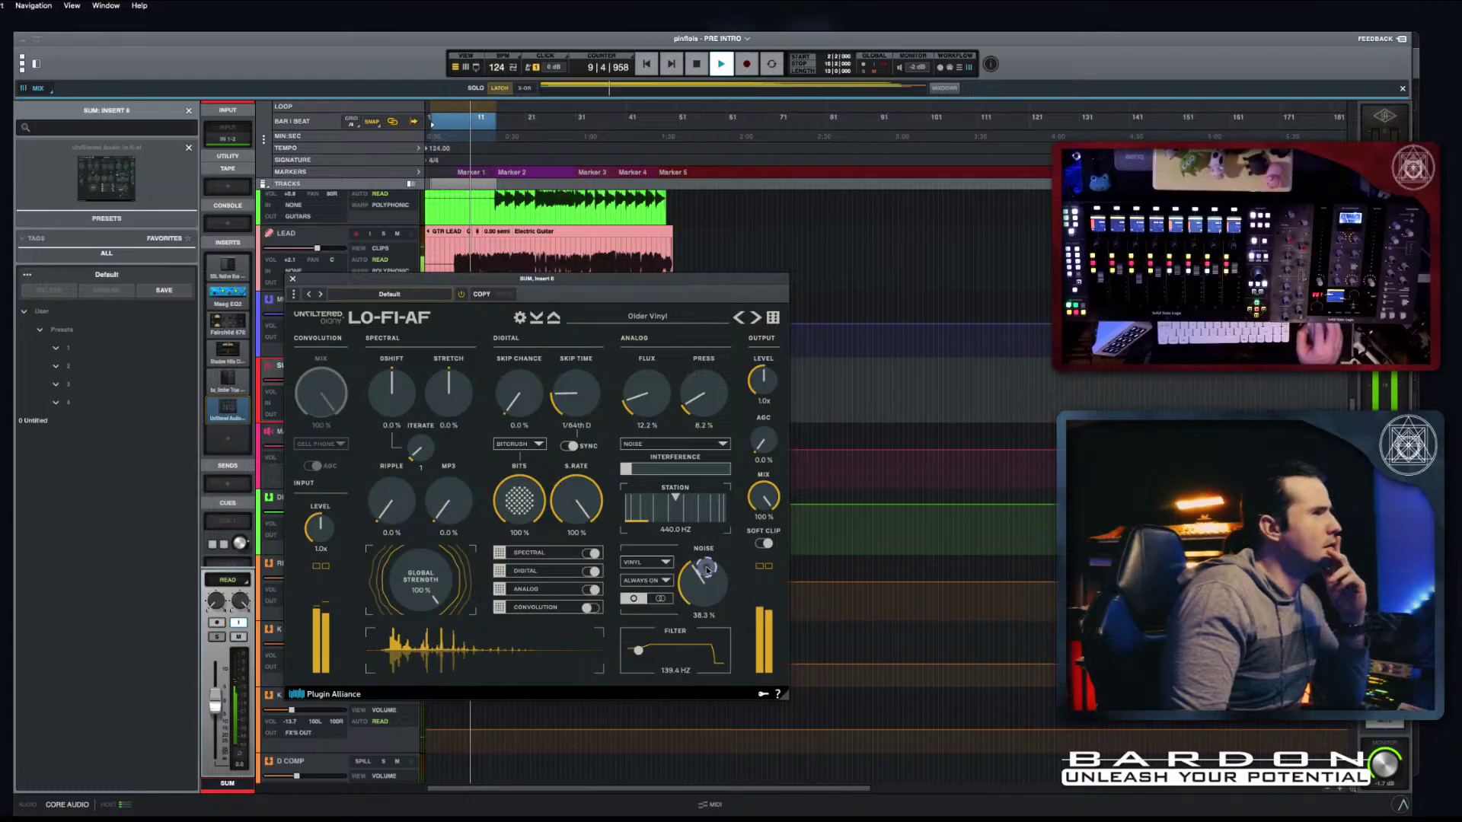
Step: Set the analog section's Station to 943.7 Hz, Flux to 37.7% and Press to 31.6% during playback, and stop playback
left_click_drag(699, 518, 664, 517)
left_click_drag(661, 394, 661, 367)
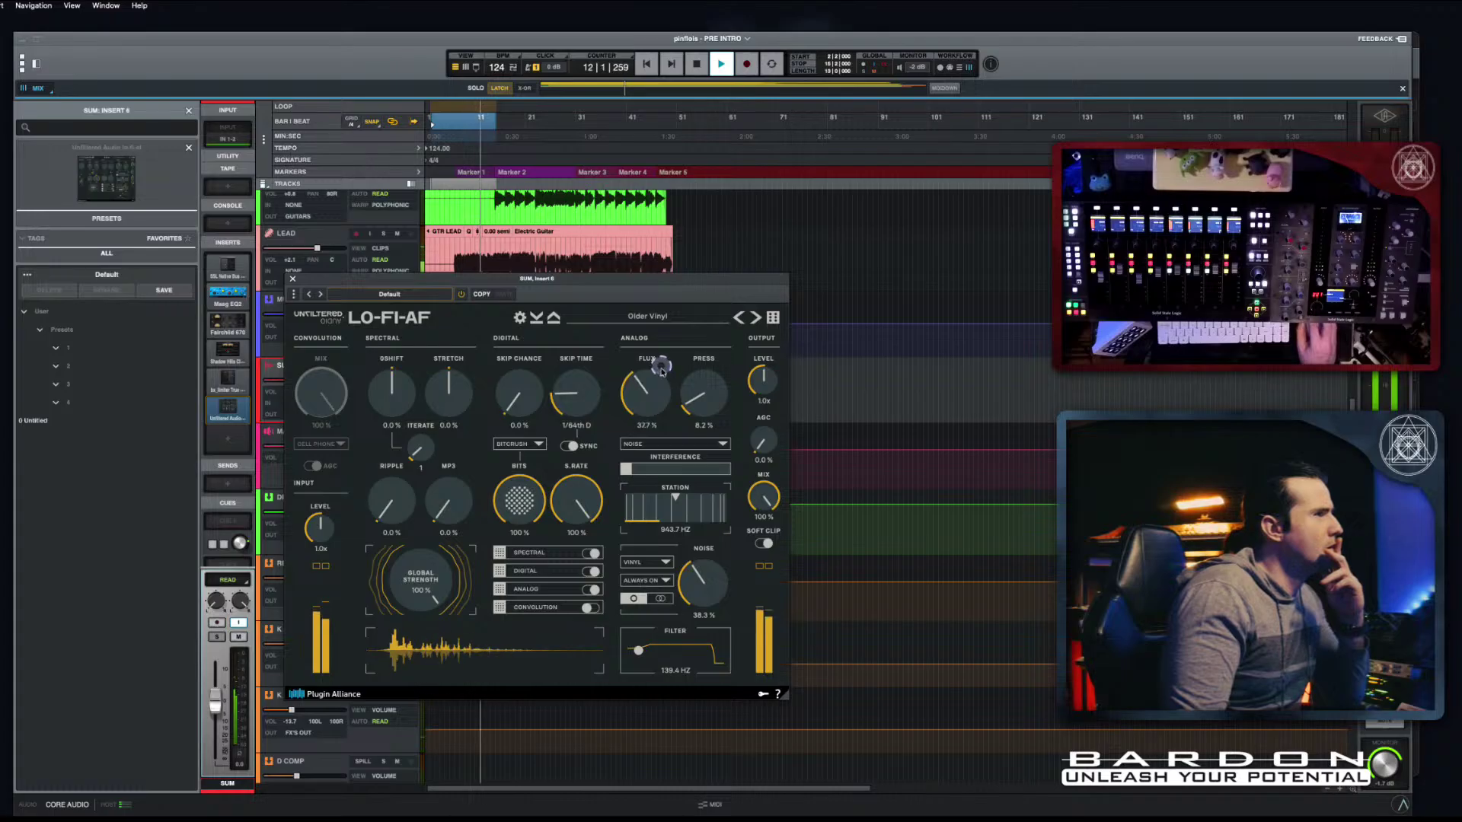
left_click_drag(705, 415, 714, 381)
mouse_move(761, 500)
left_mouse_down()
mouse_move(766, 672)
mouse_move(760, 516)
left_mouse_up()
key("space")
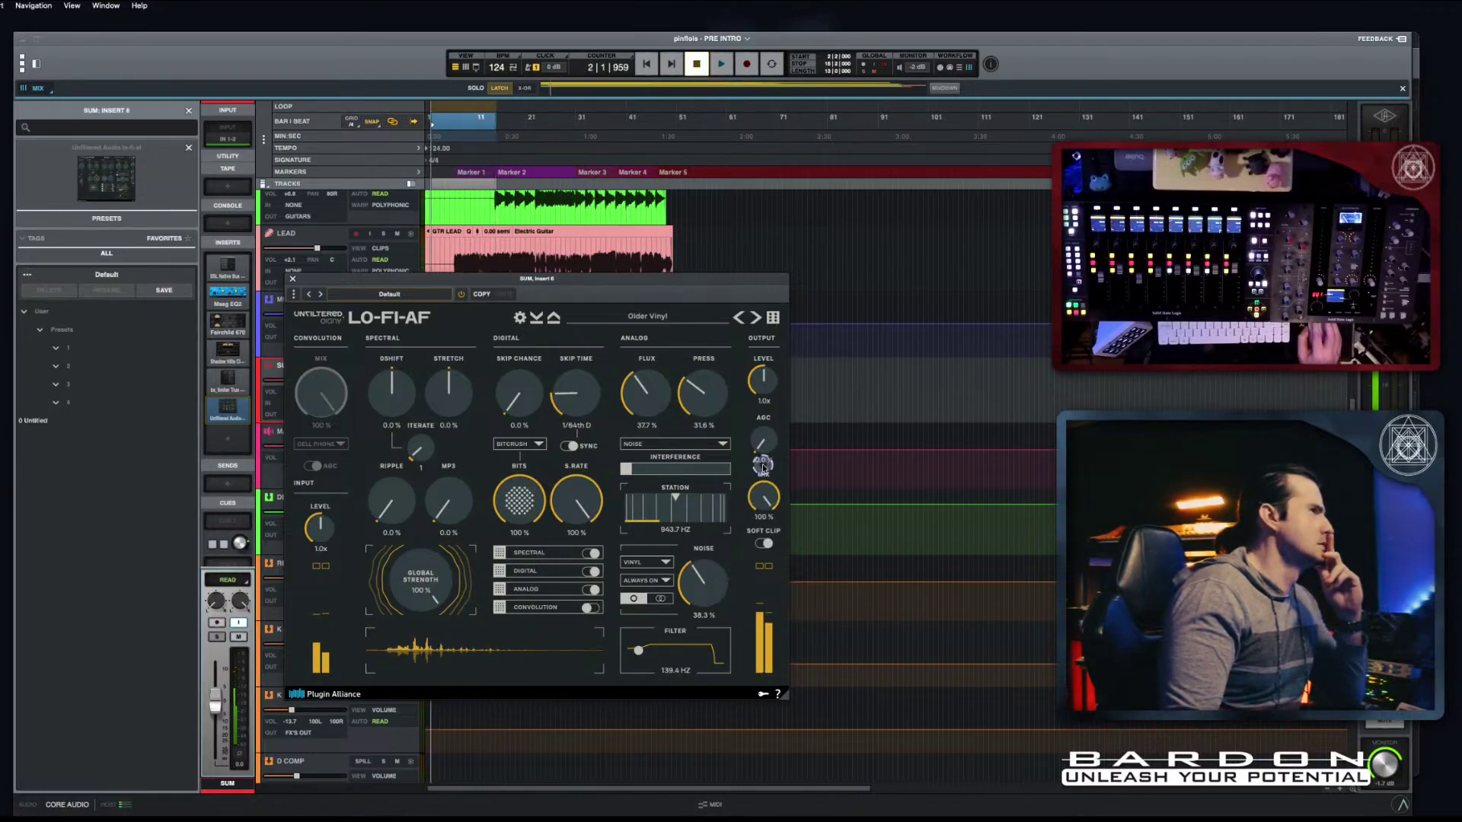
Step: Replay the start of the intro, stop playback, and set Lo-Fi-AF's output Mix to 0%
key("space")
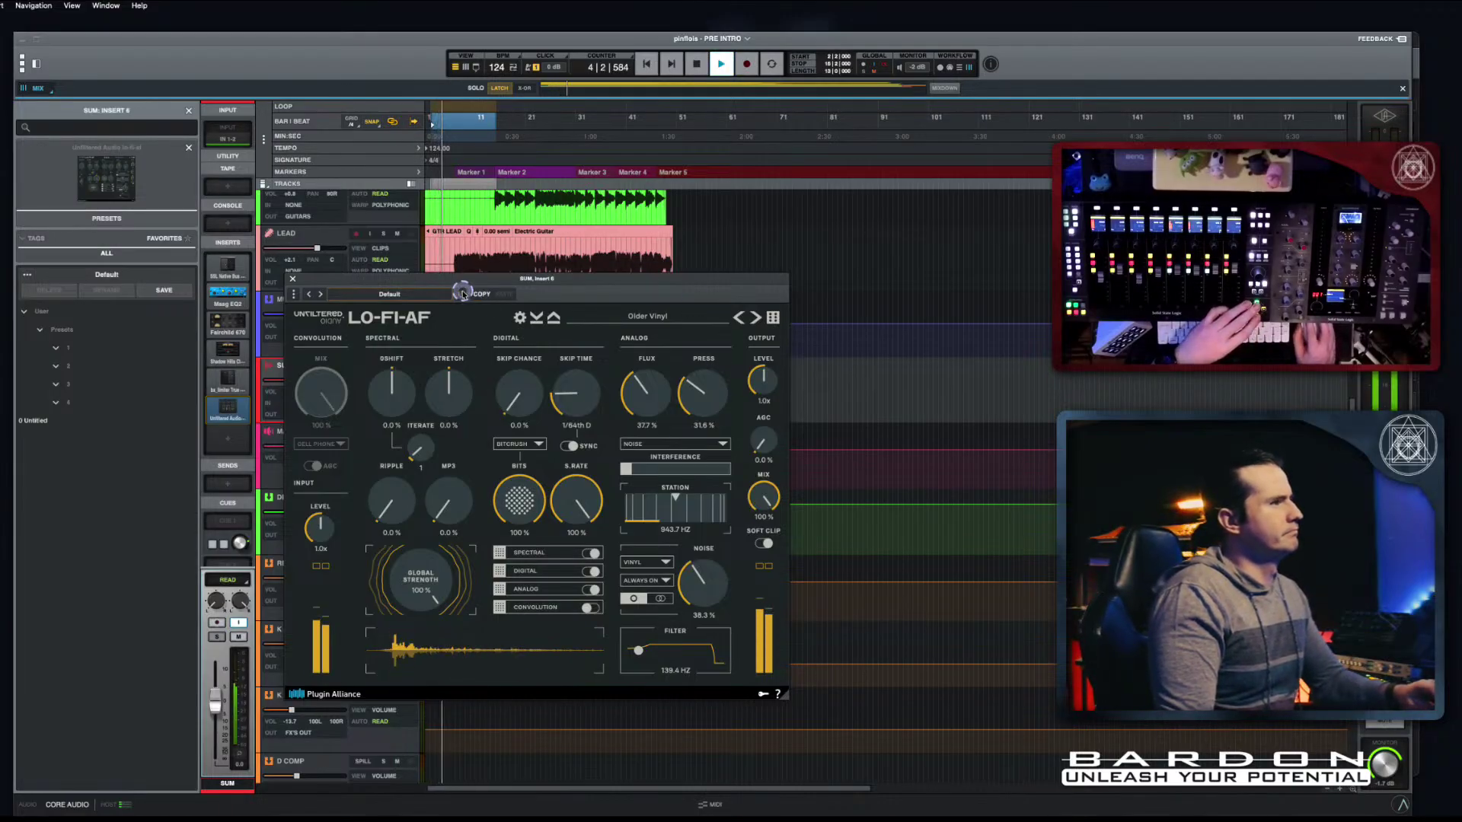
key("space")
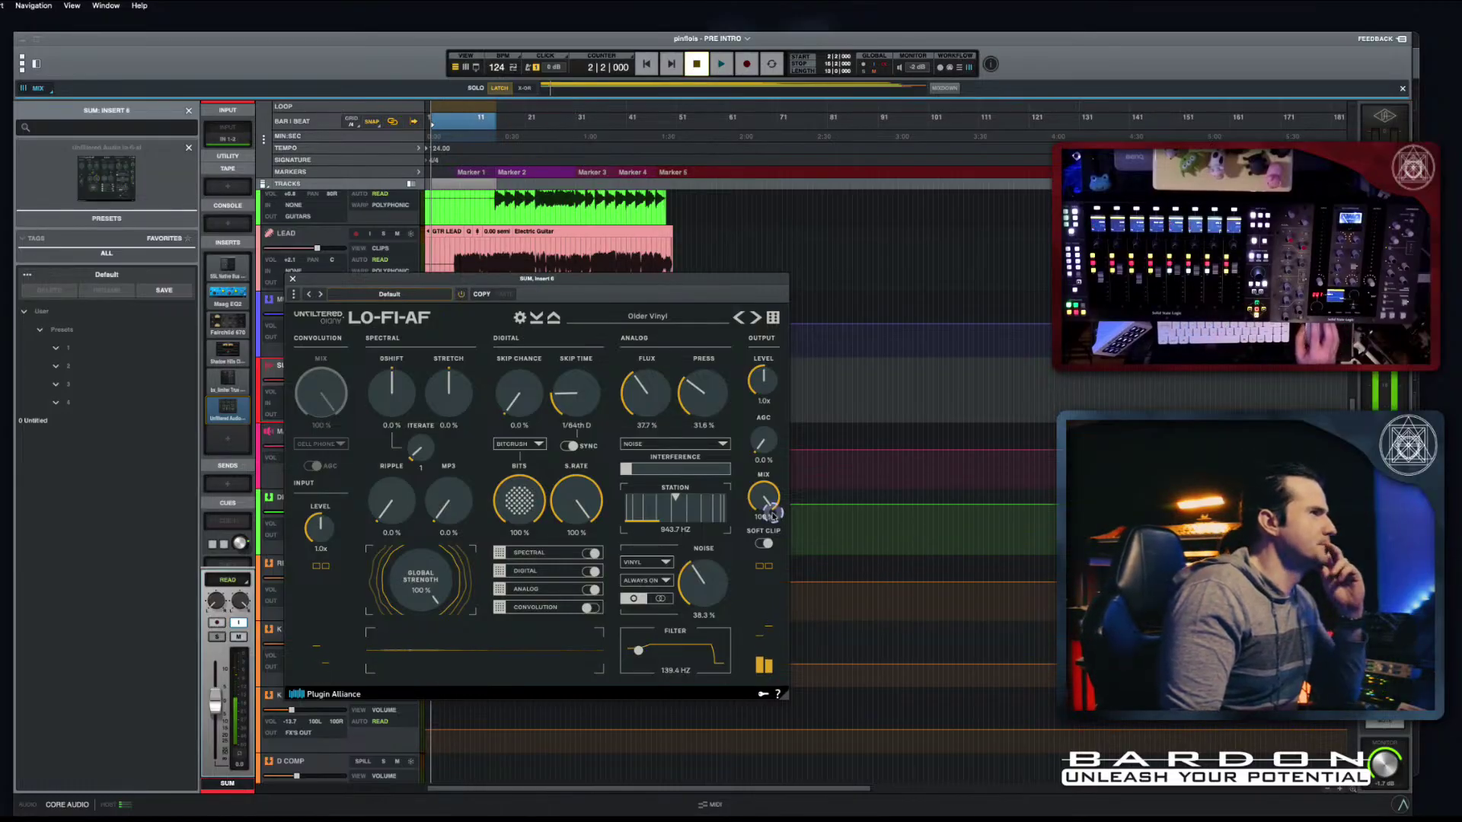
left_click_drag(772, 515, 787, 706)
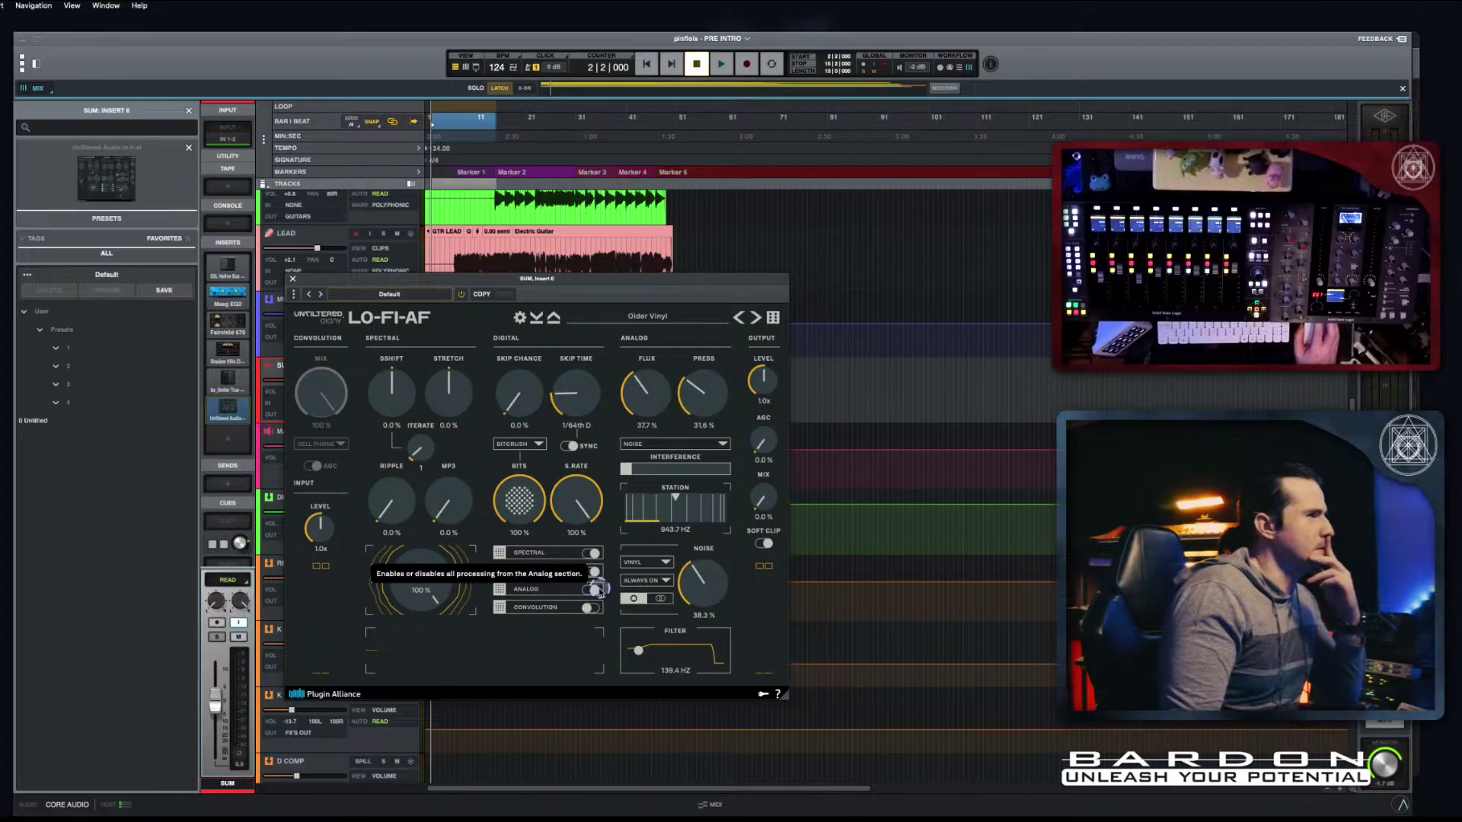
Step: Make the vinyl noise follow the transport in stereo, and set its filter to 1046.6 Hz
left_click(663, 581)
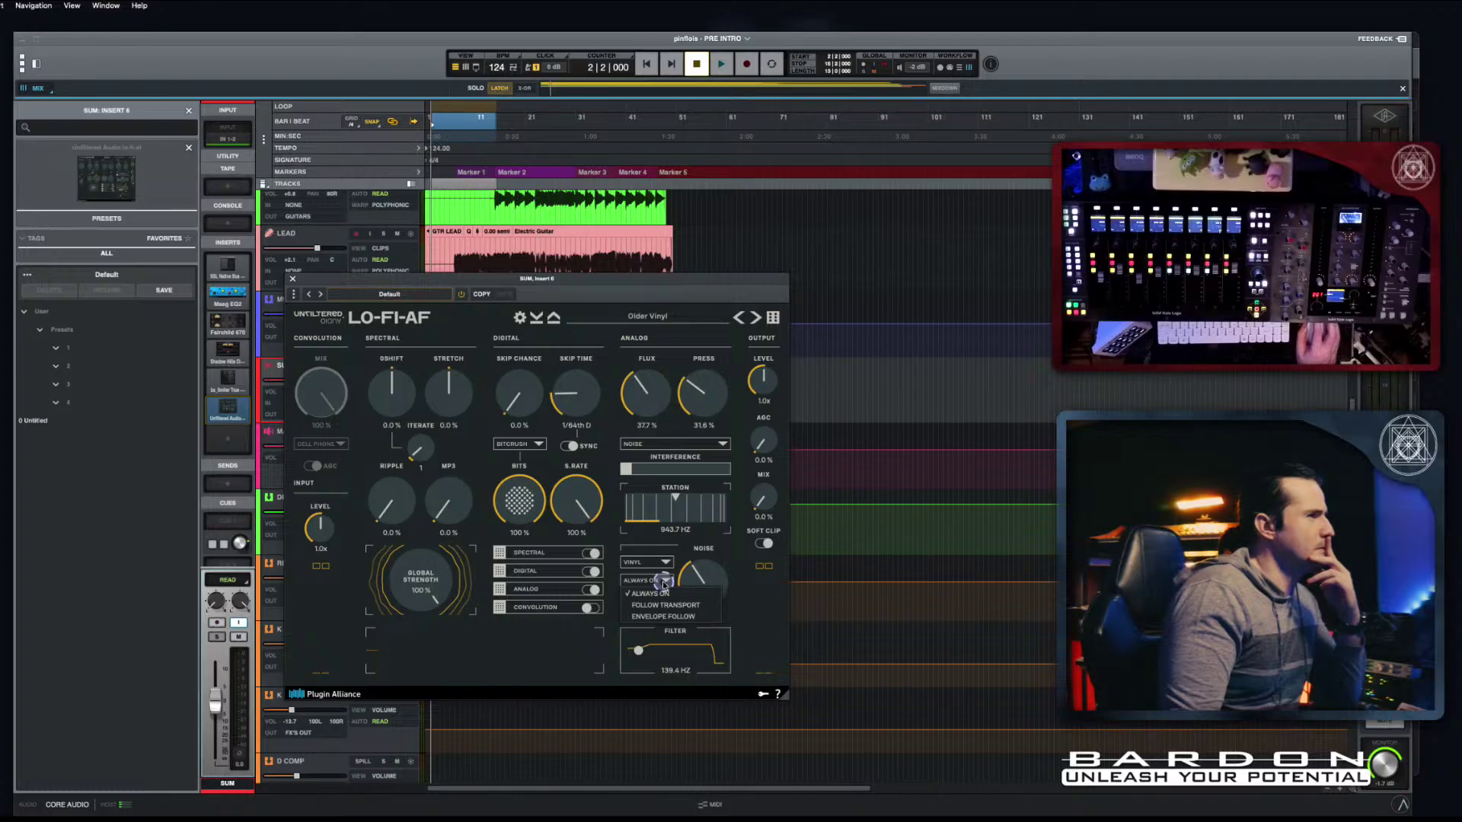
left_click(666, 606)
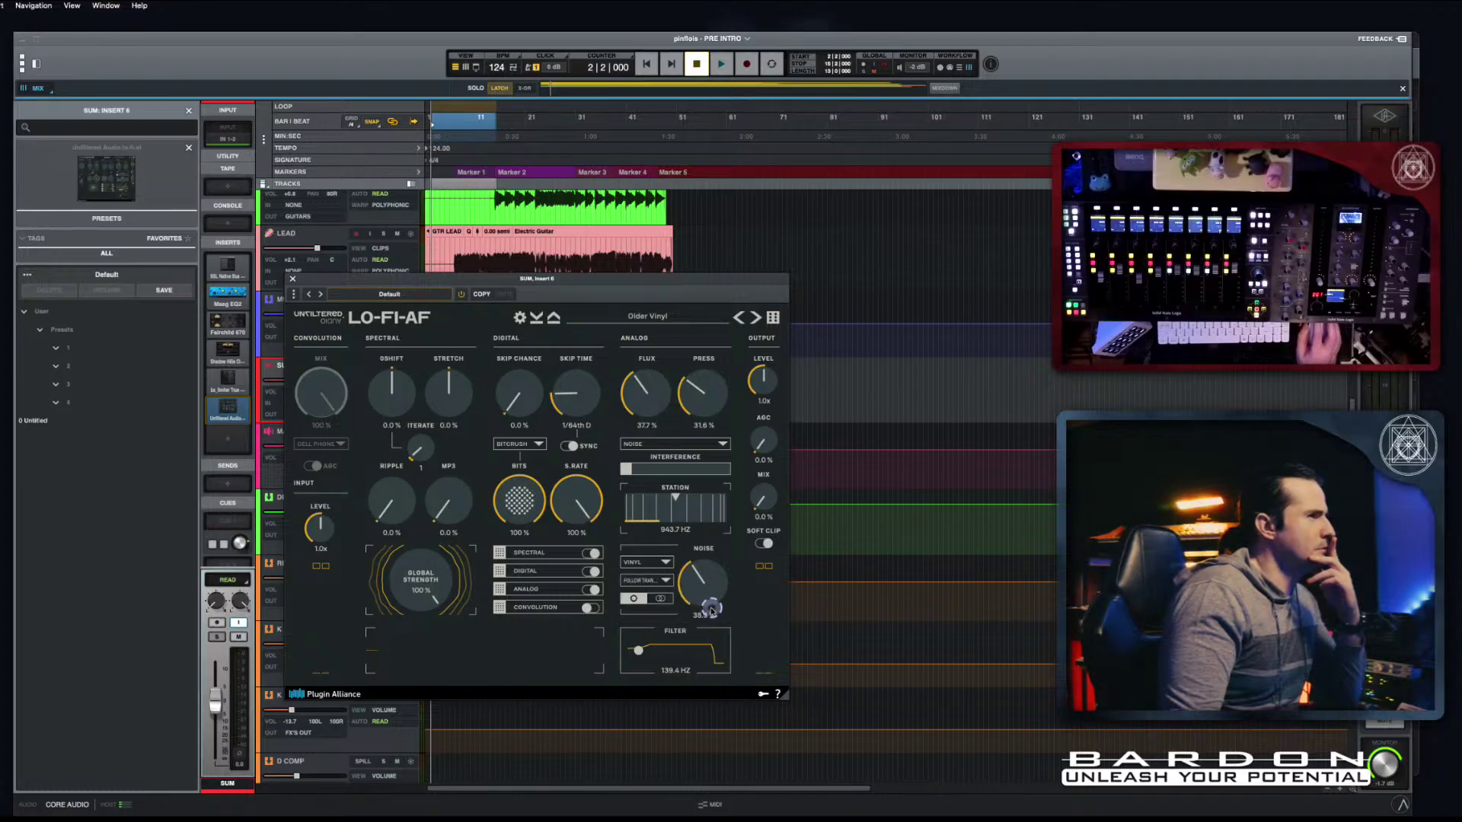
left_click(642, 600)
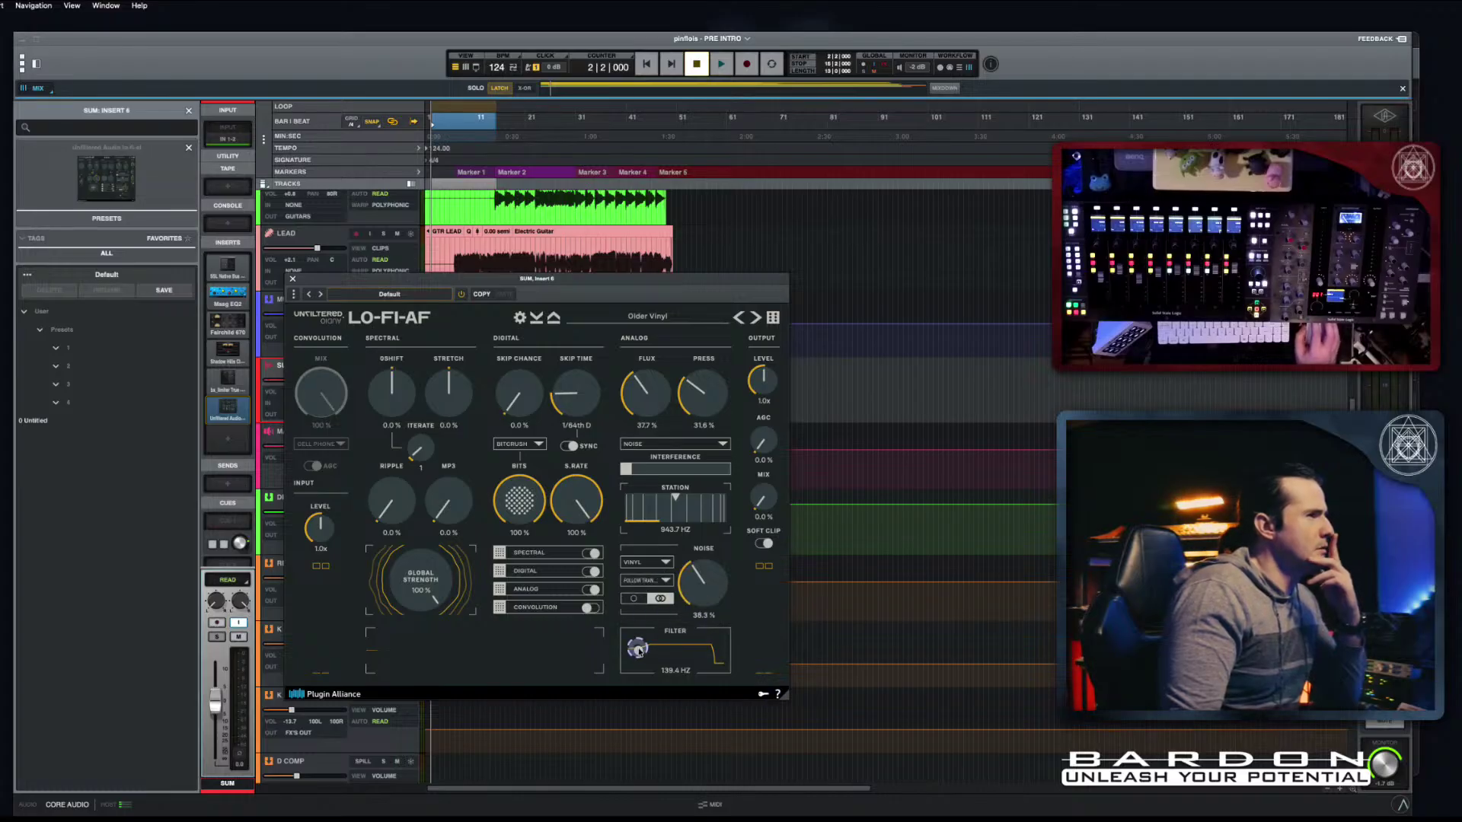
mouse_move(639, 650)
left_mouse_down()
mouse_move(669, 649)
mouse_move(648, 652)
left_mouse_up()
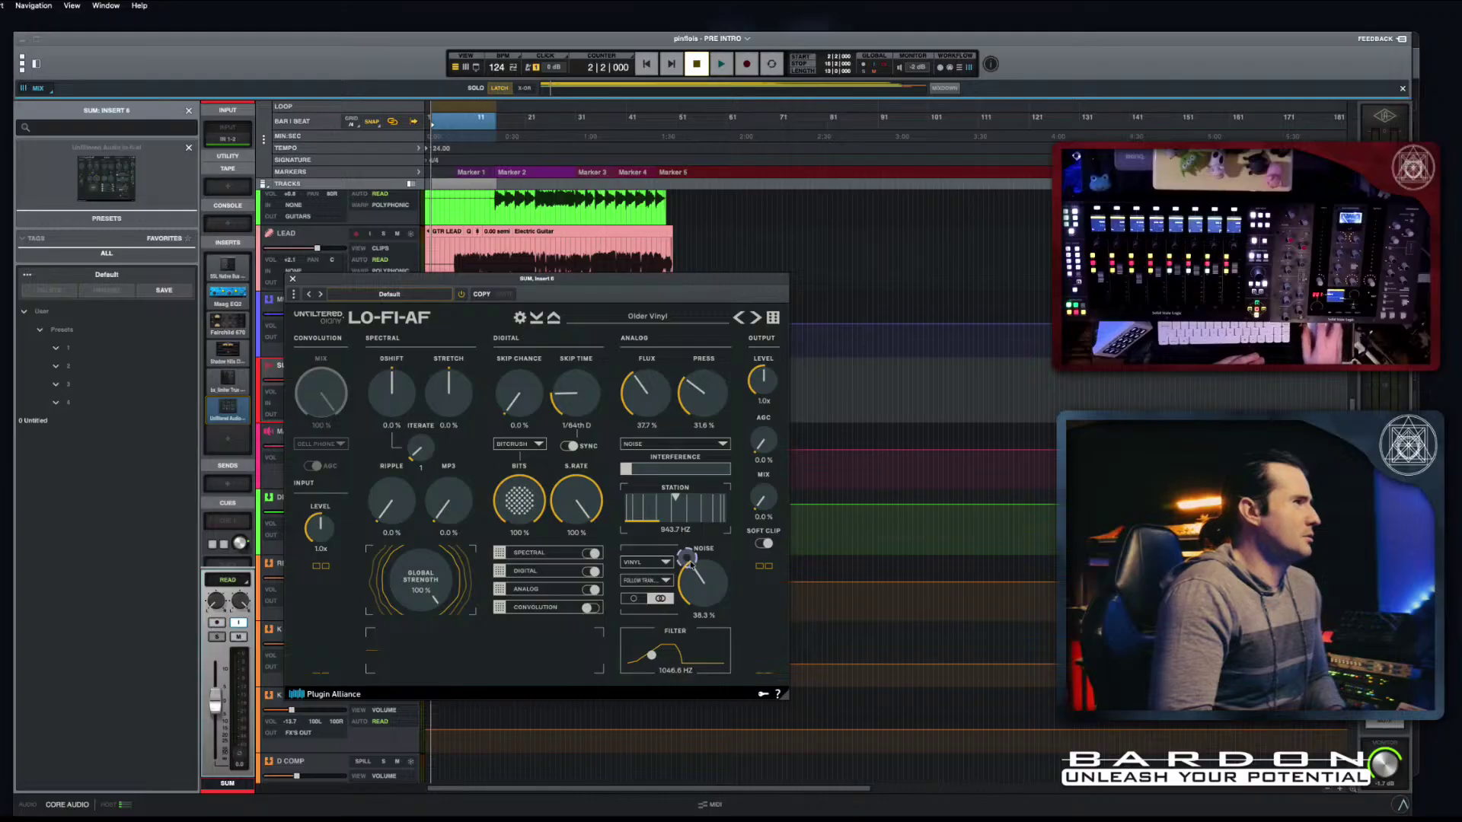
Step: Disable the Digital and Spectral sections, and check the interference styles while keeping Noise selected
left_click(592, 571)
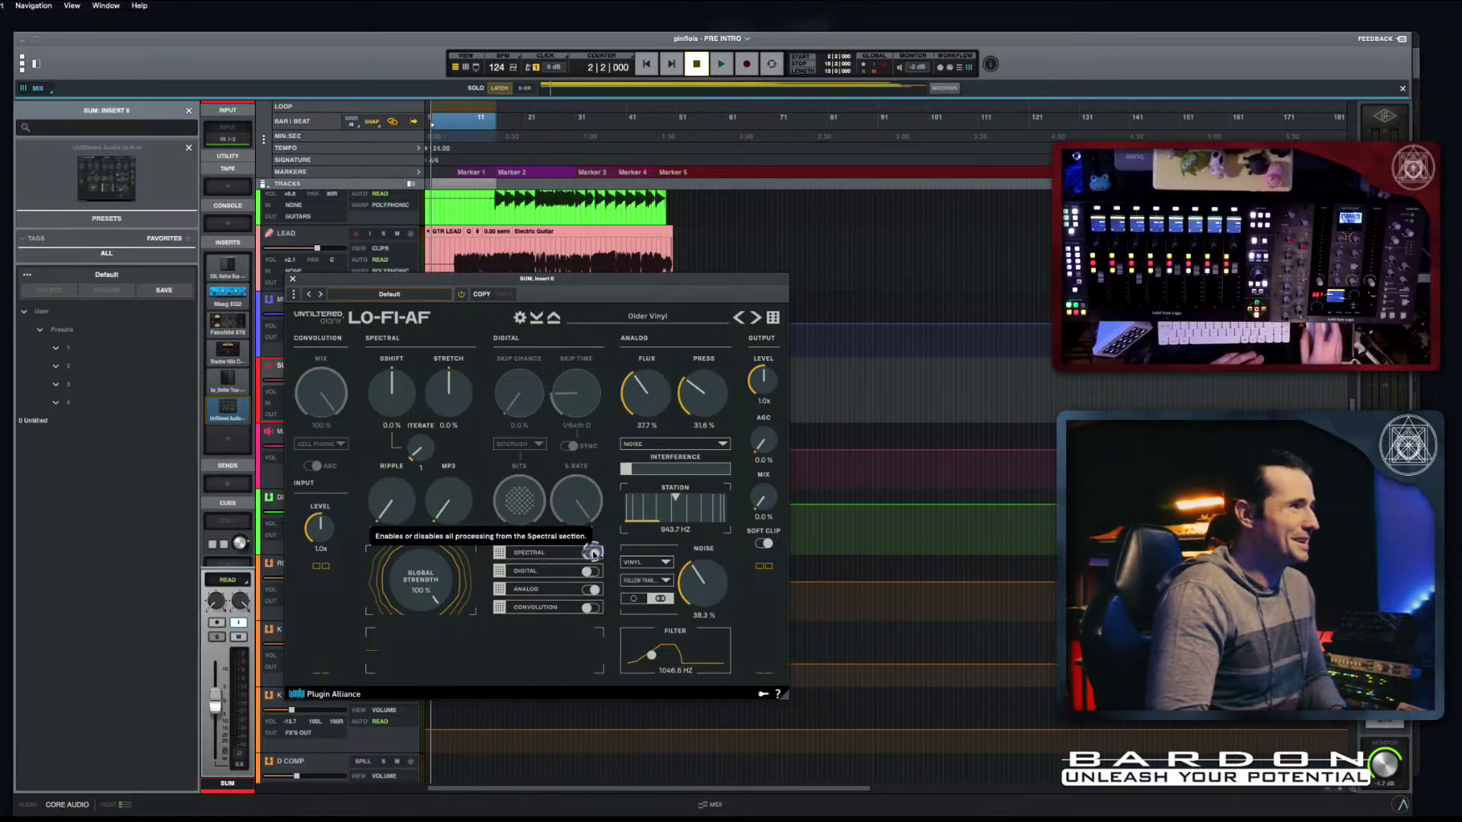
left_click(592, 553)
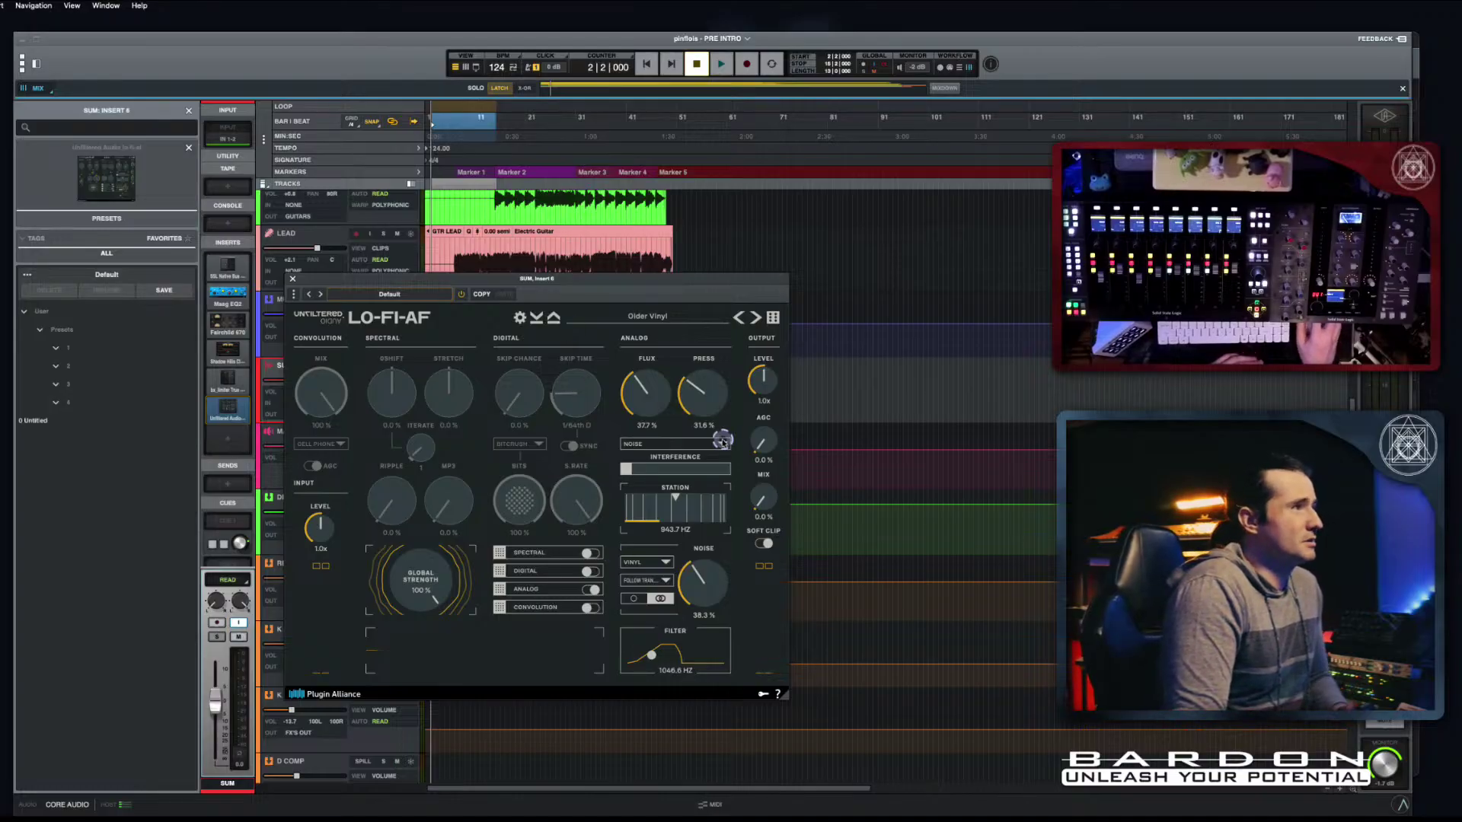
left_click(724, 443)
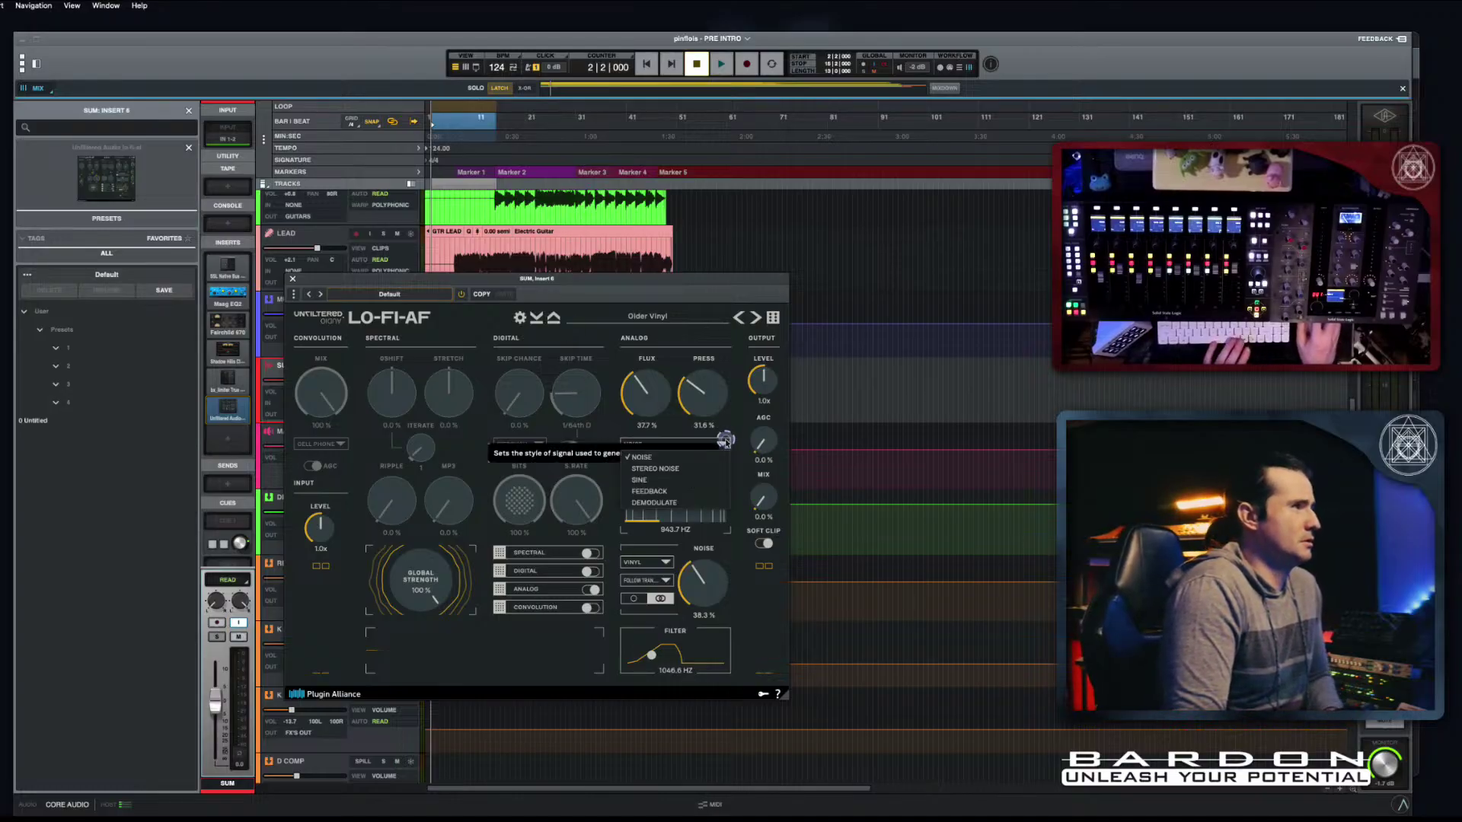
left_click(724, 441)
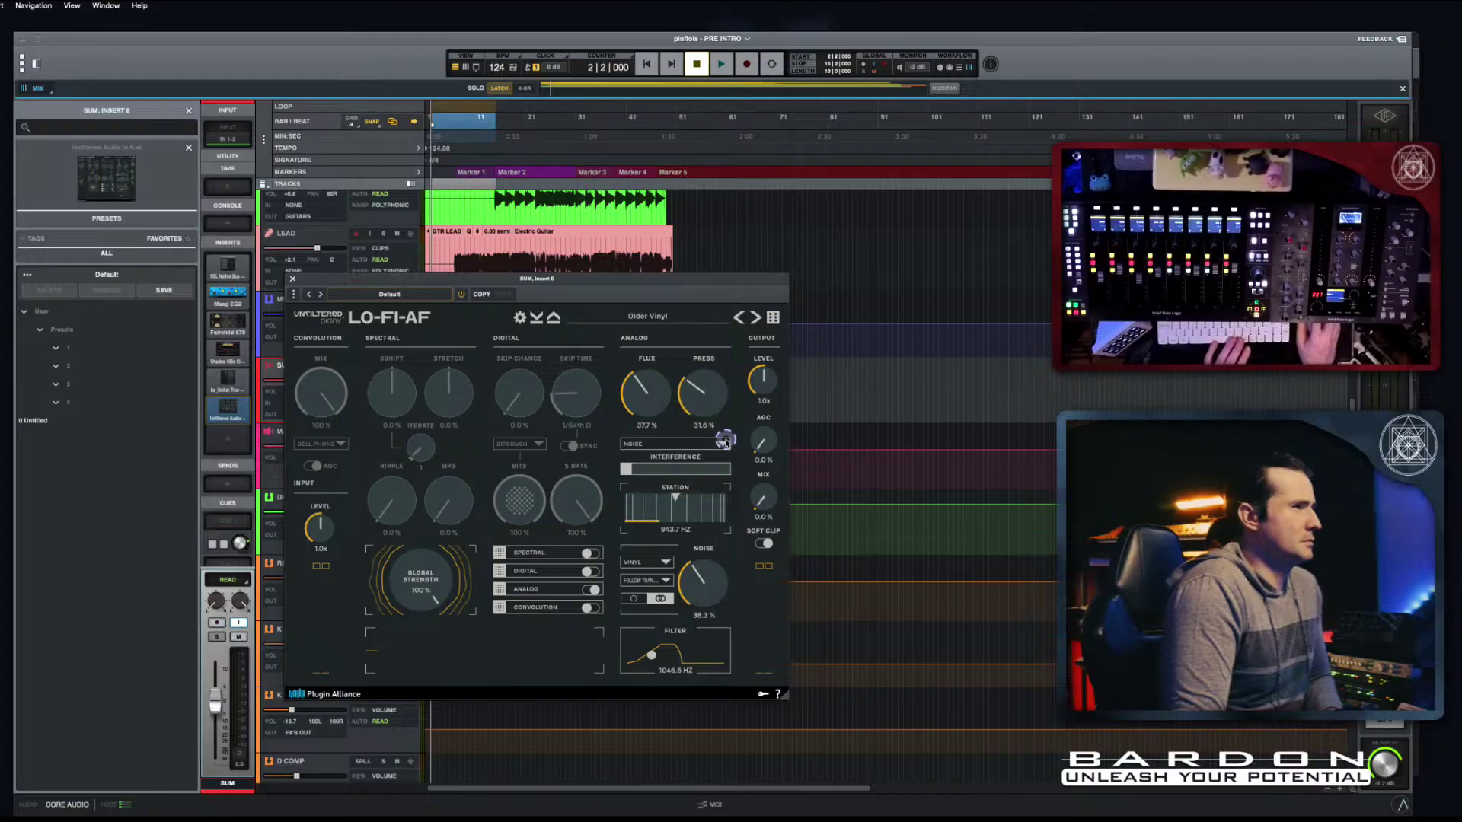
Step: Play the intro while setting the noise level to 20.3%, Mix to just under 40% and Flux to 22.4%
key("space")
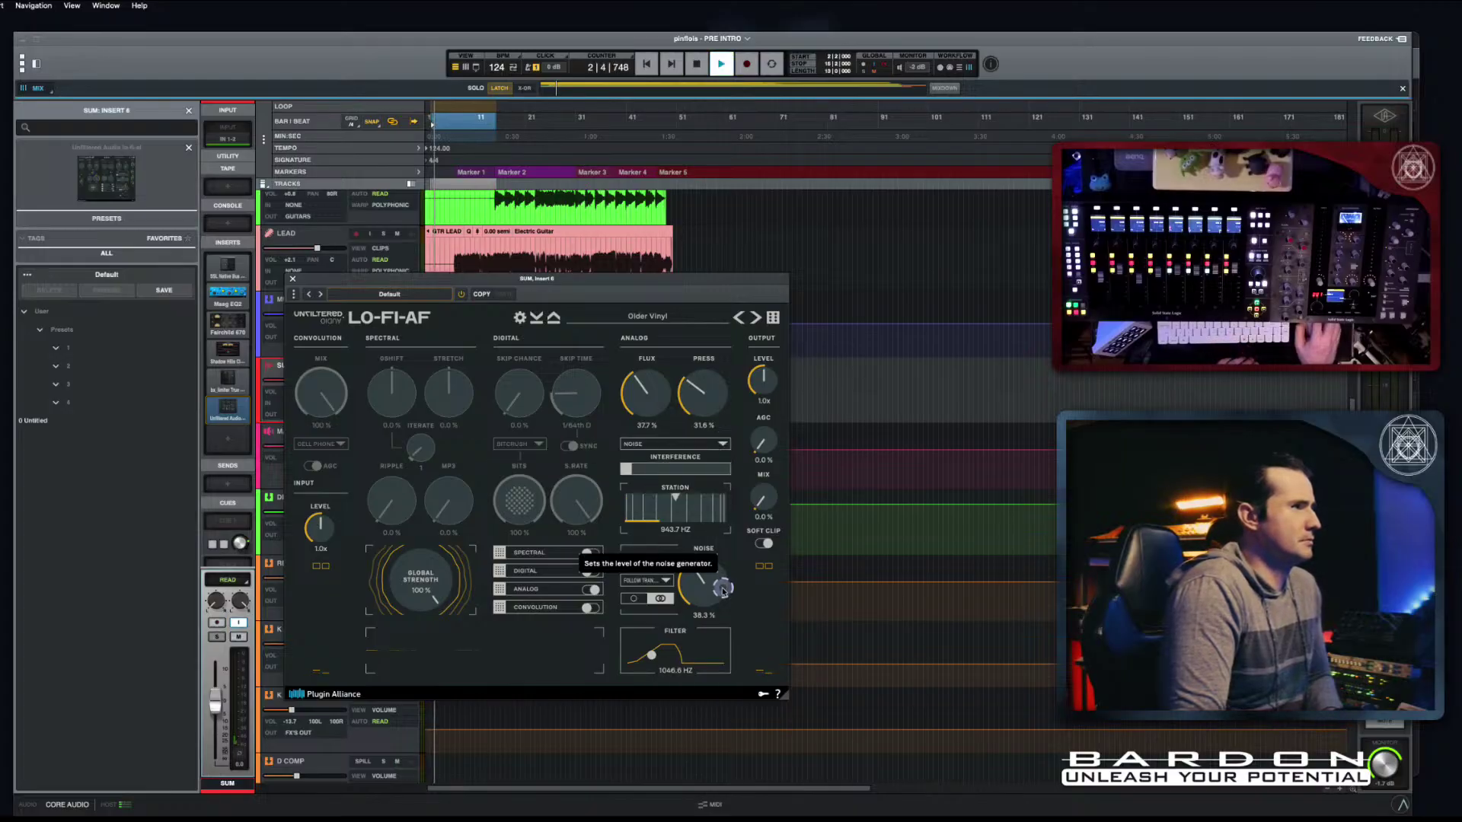
scroll(718, 586, "up", 1)
left_click_drag(719, 585, 719, 609)
left_click_drag(760, 499, 765, 453)
left_click_drag(650, 395, 651, 419)
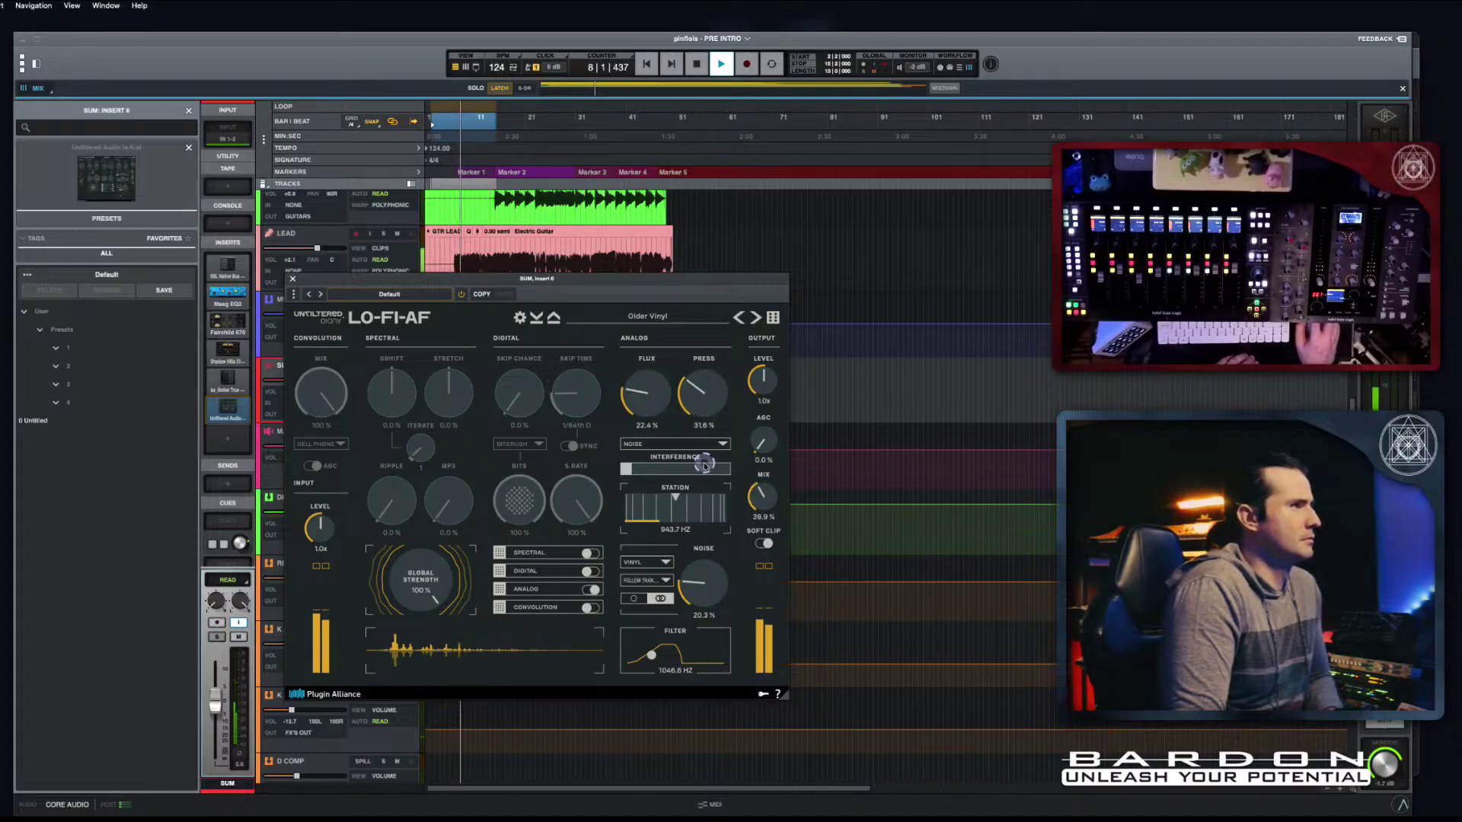
Step: Raise Interference to about a quarter, Station to about 1880 Hz and the noise level to 36.8%
left_click_drag(647, 470, 693, 472)
mouse_move(653, 509)
left_mouse_down()
mouse_move(689, 517)
mouse_move(673, 515)
left_mouse_up()
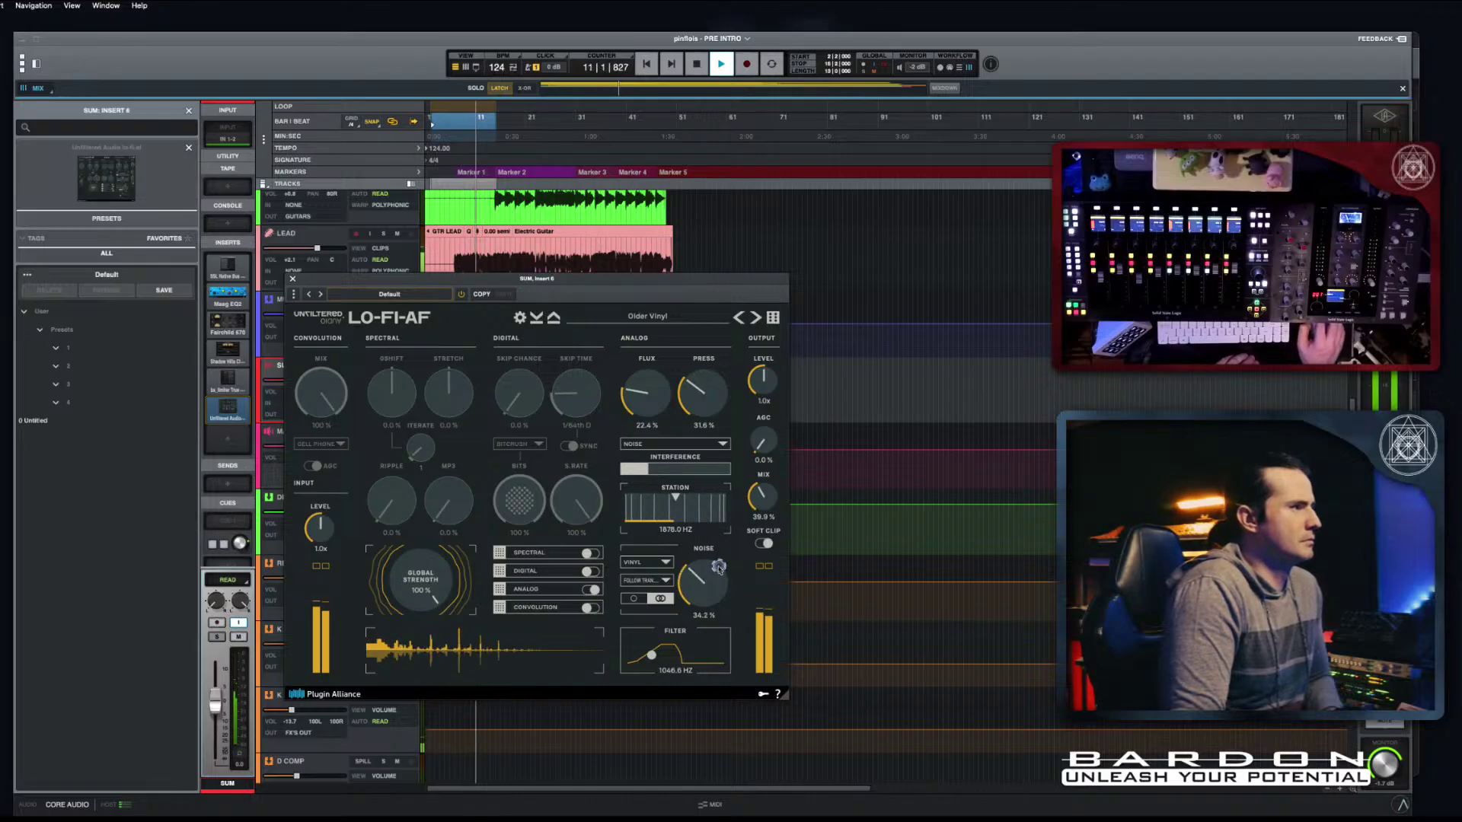
left_click_drag(719, 564, 719, 563)
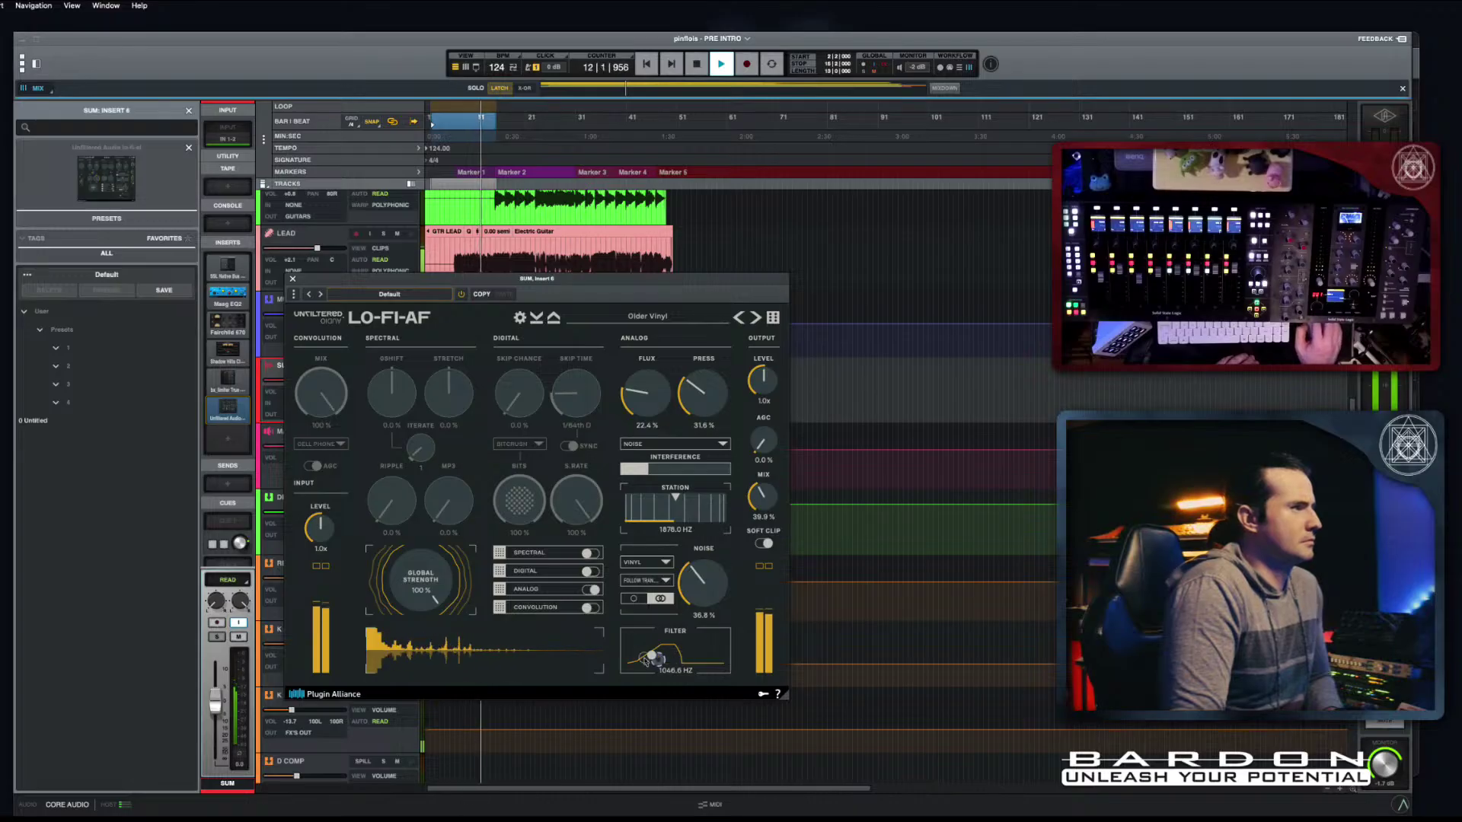
Step: Raise the noise filter to about 2380 Hz, then replay the start of the intro and stop playback
mouse_move(653, 657)
left_mouse_down()
mouse_move(677, 653)
mouse_move(662, 656)
left_mouse_up()
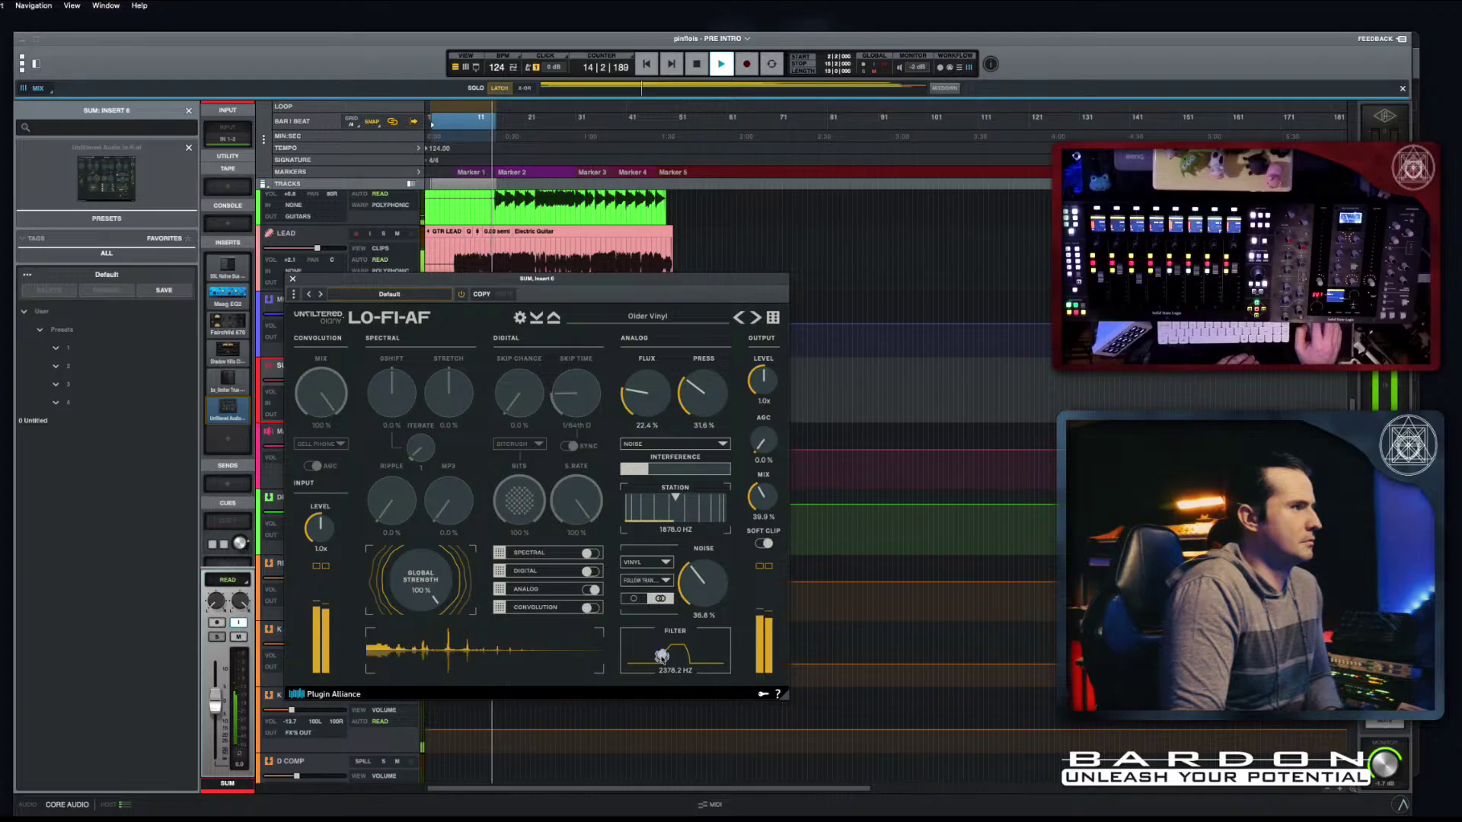
key("space")
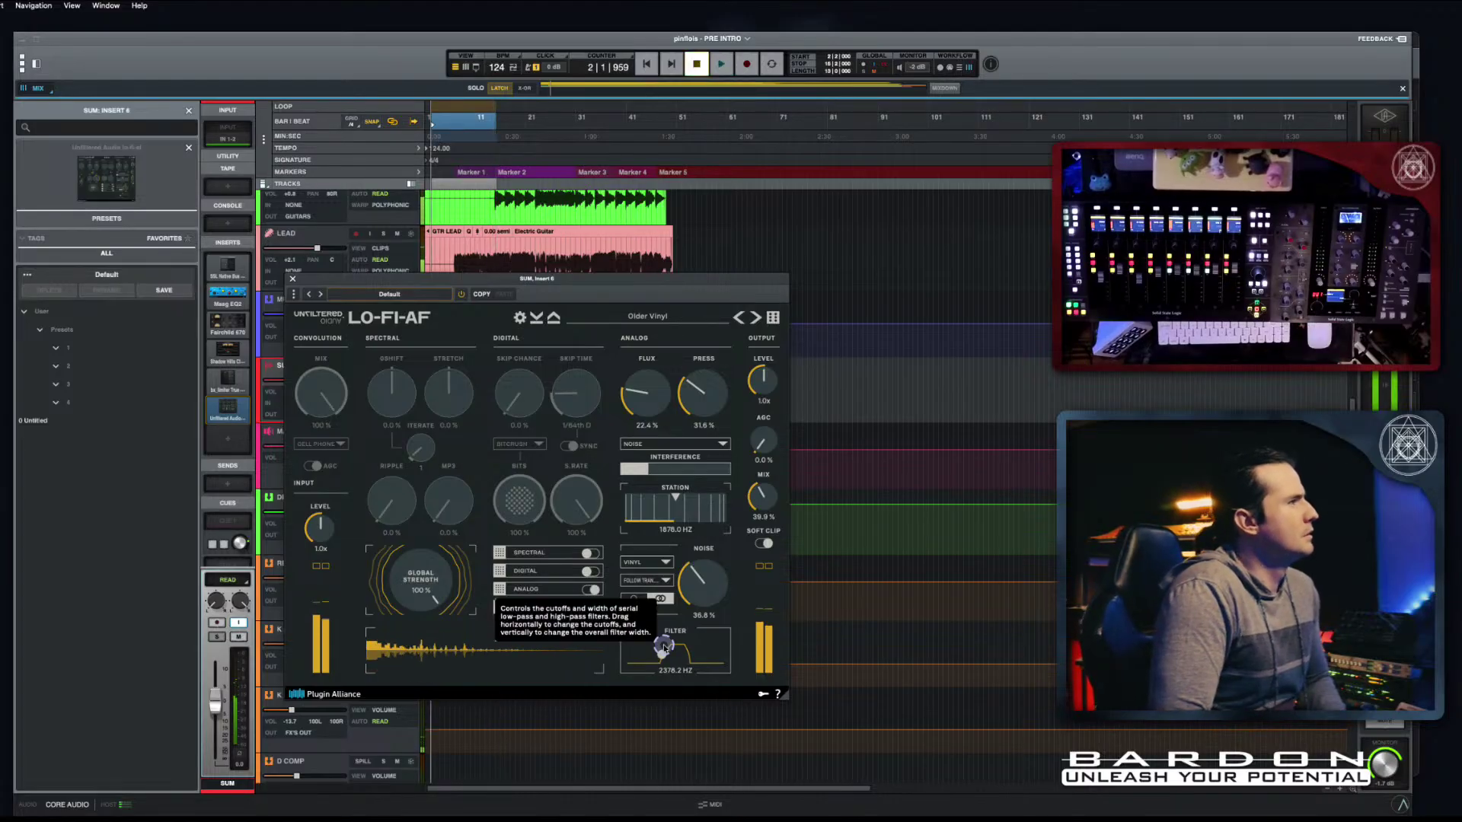
key("space")
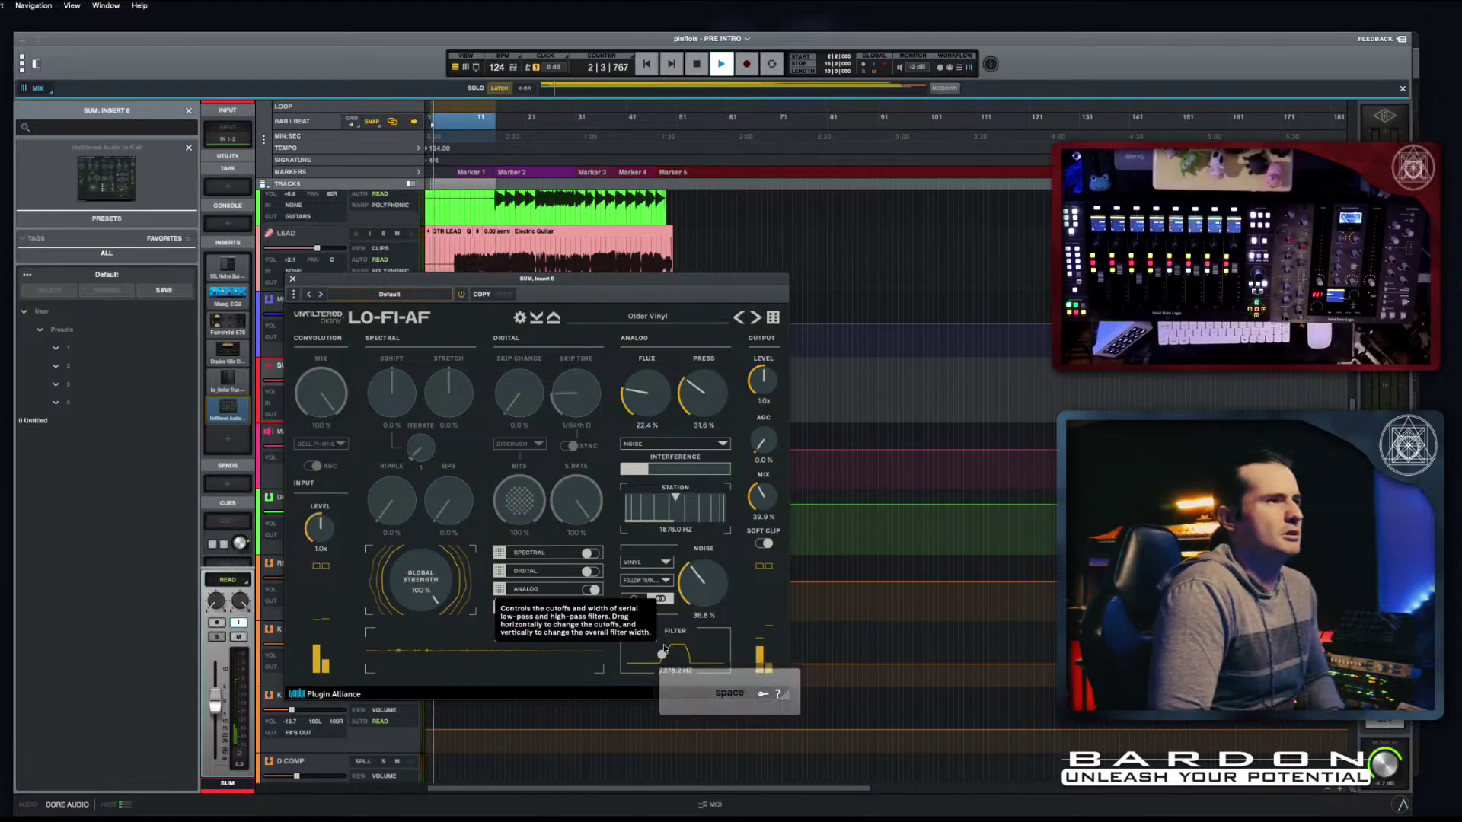
key("space")
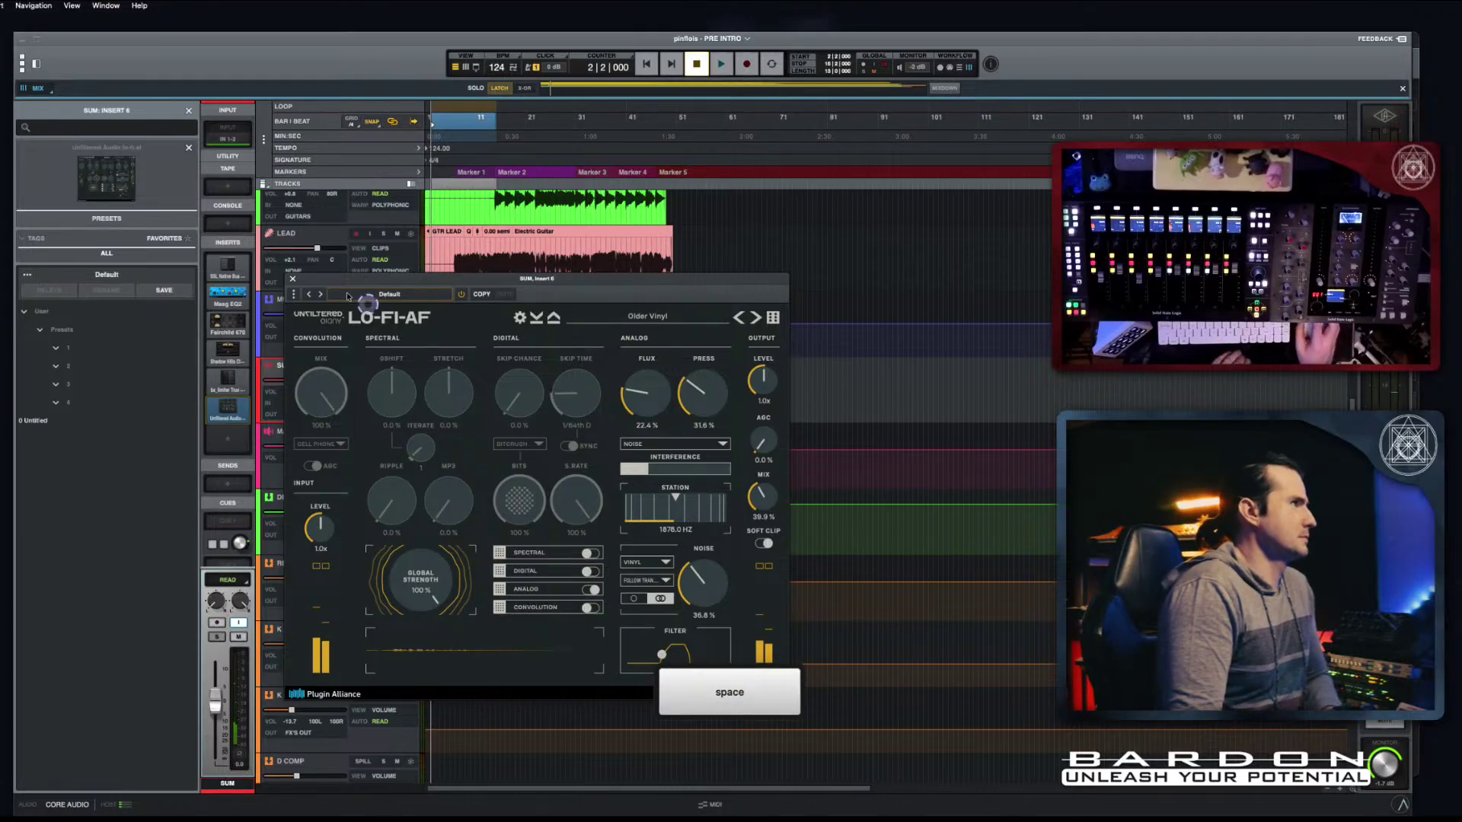
Step: Close and disable Lo-Fi-AF, and add the iZotope Vinyl plug-in to the SUM track's seventh insert
left_click(288, 282)
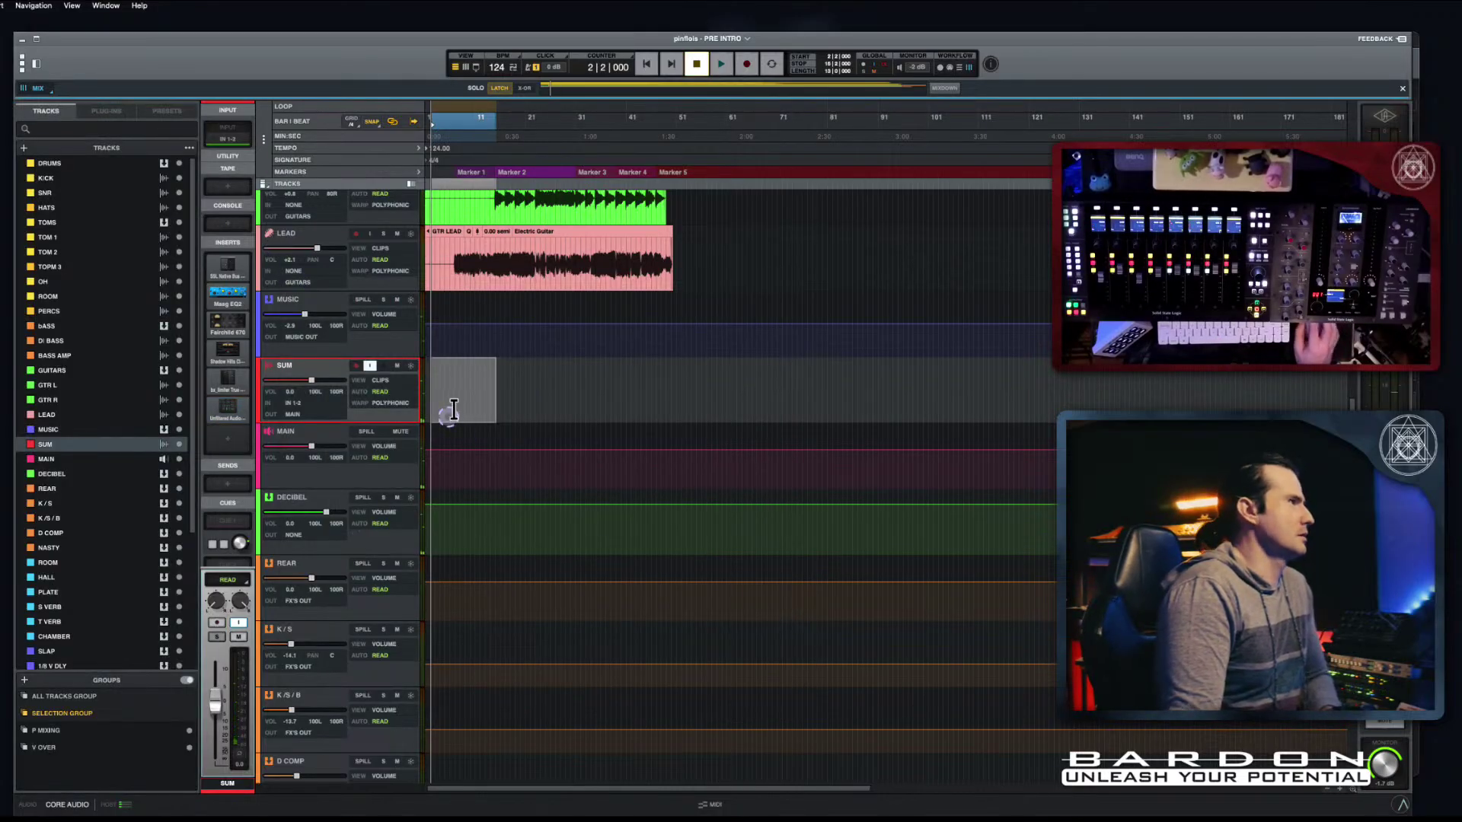
left_click(238, 448)
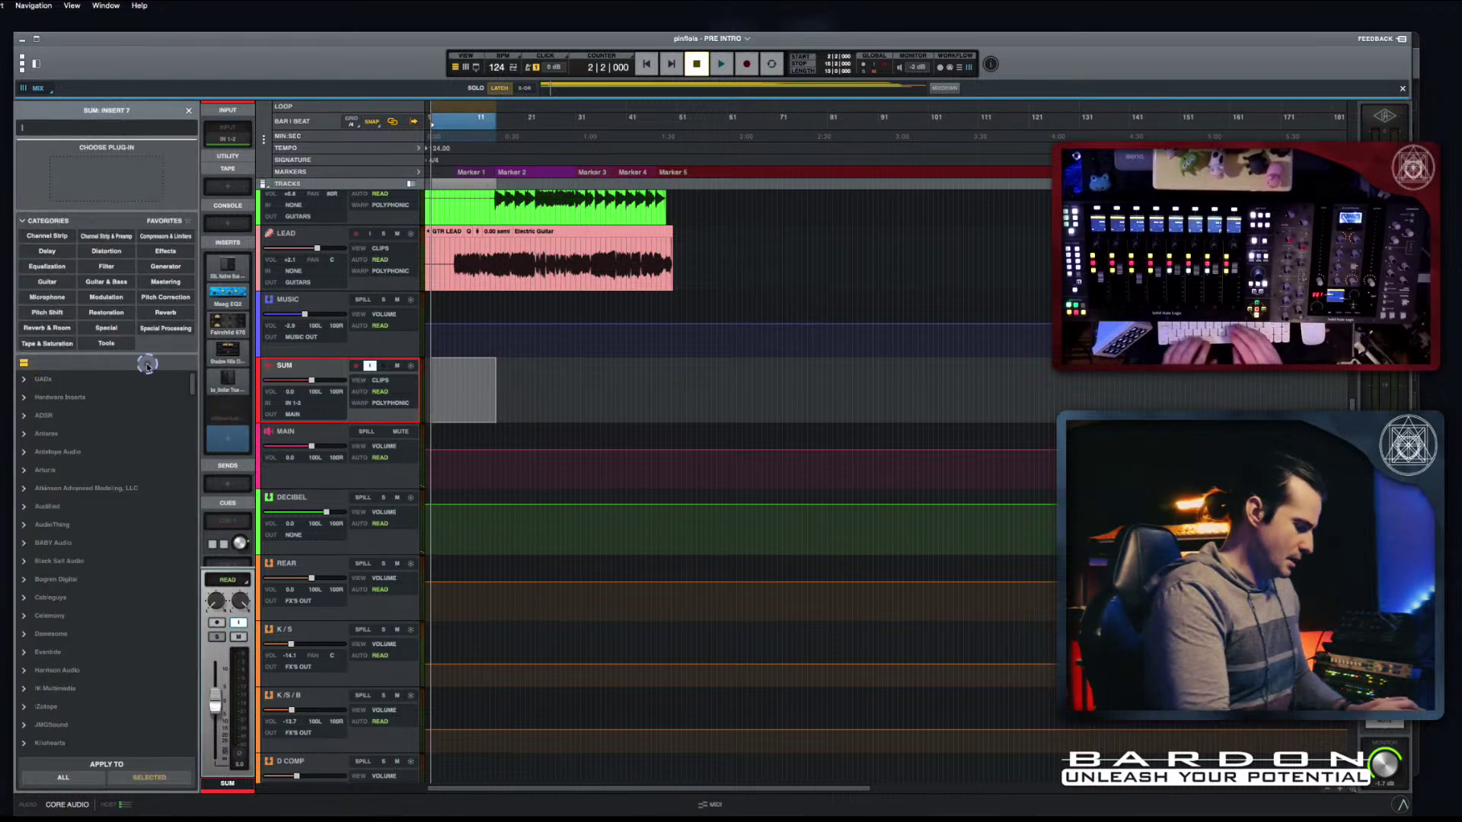
type("vyn")
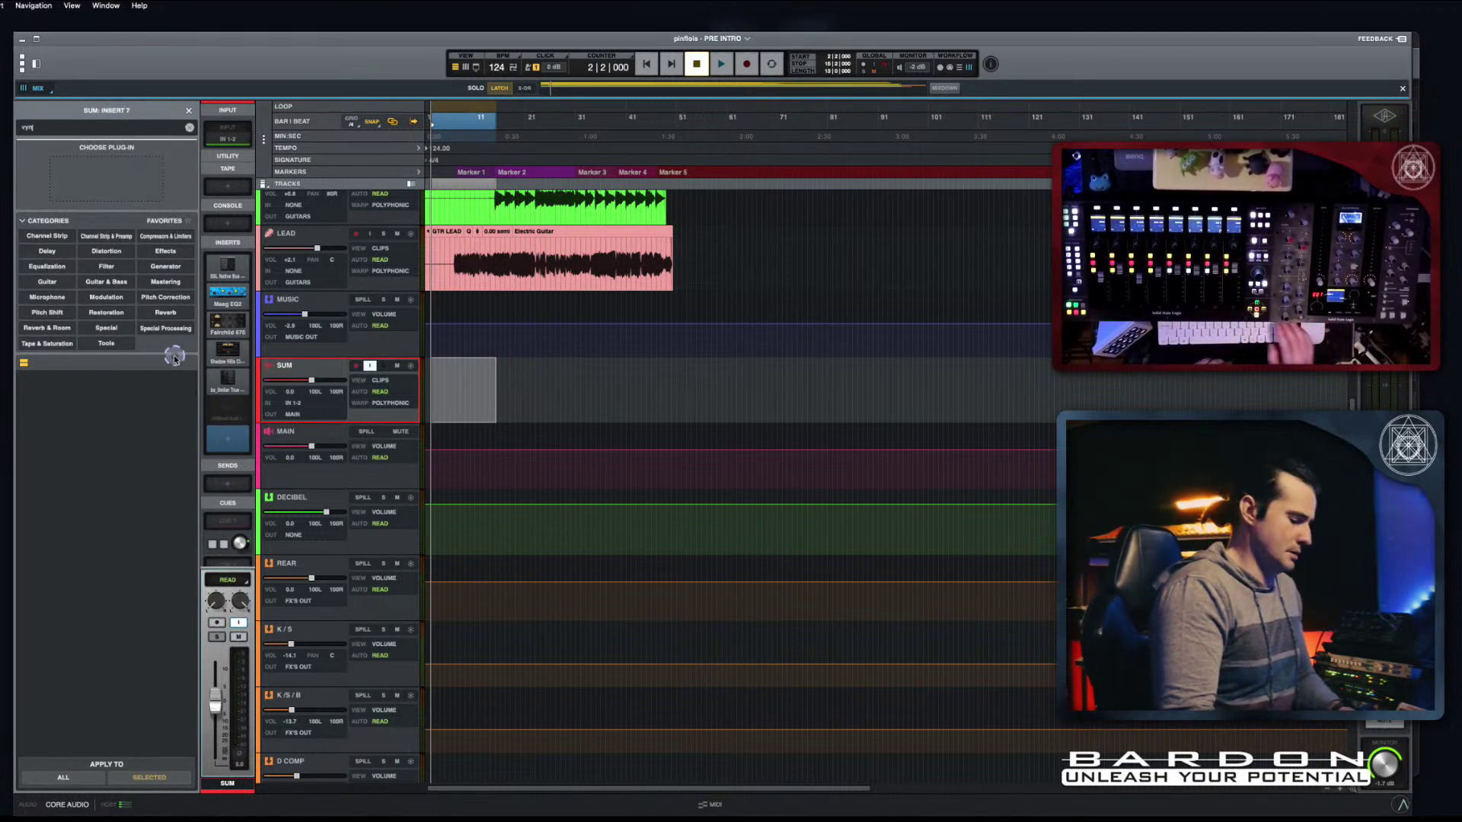
key("BackSpace")
key("BackSpace")
type("in")
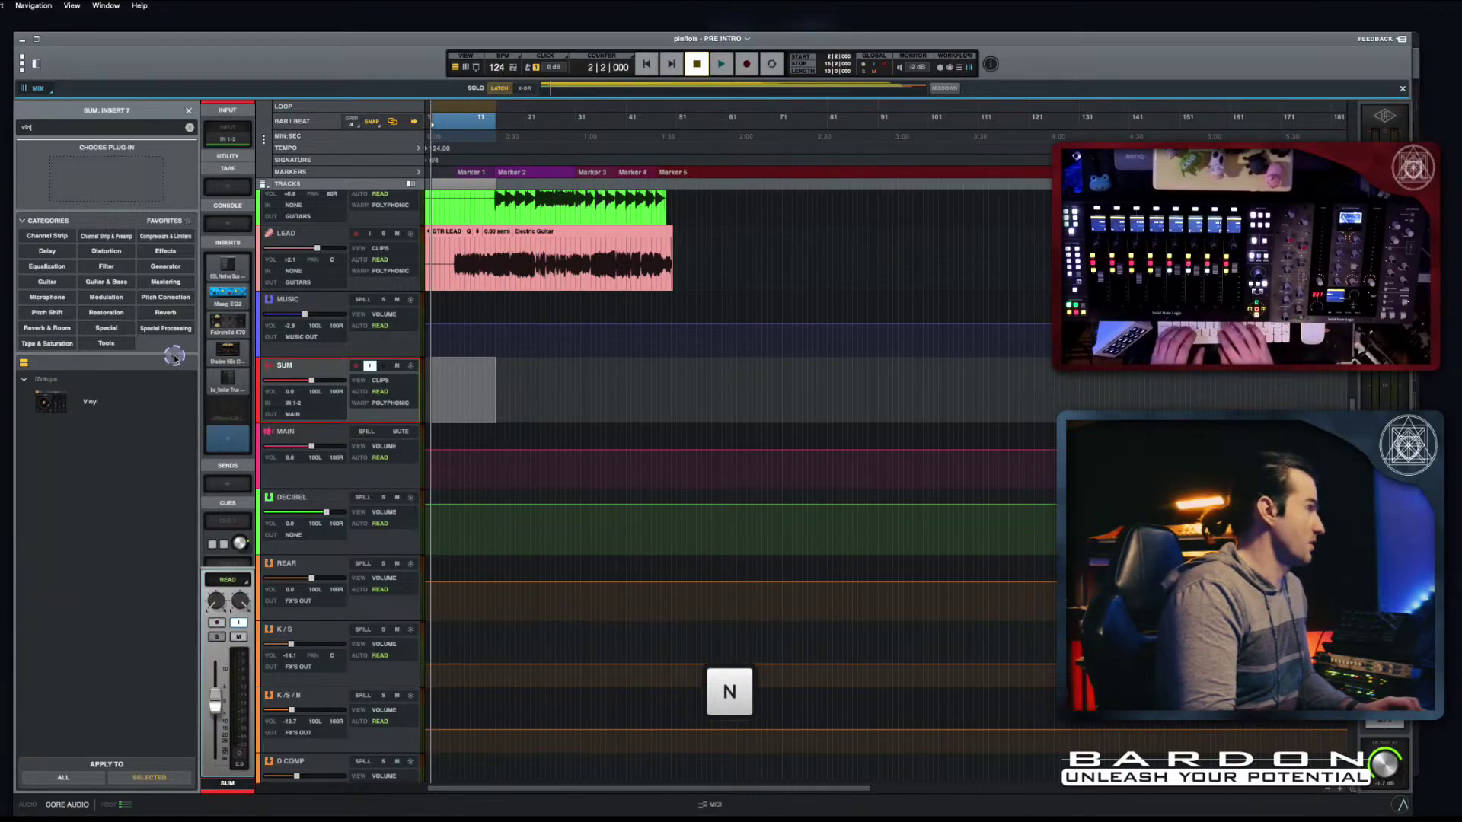
double_click(50, 412)
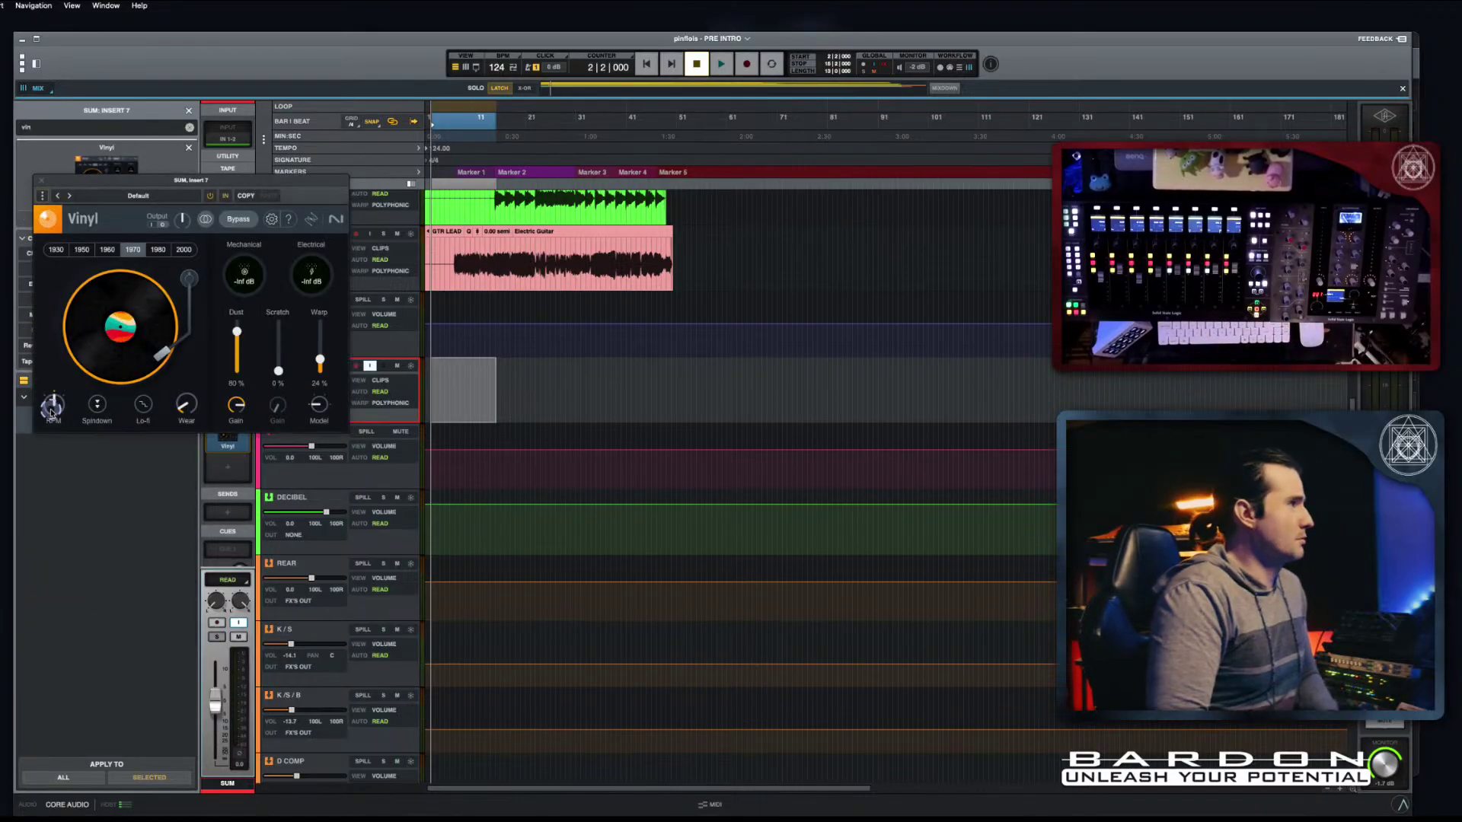
Step: Set Vinyl's year to 1930 and raise Wear slightly while auditioning the intro, and stop playback
left_click(56, 250)
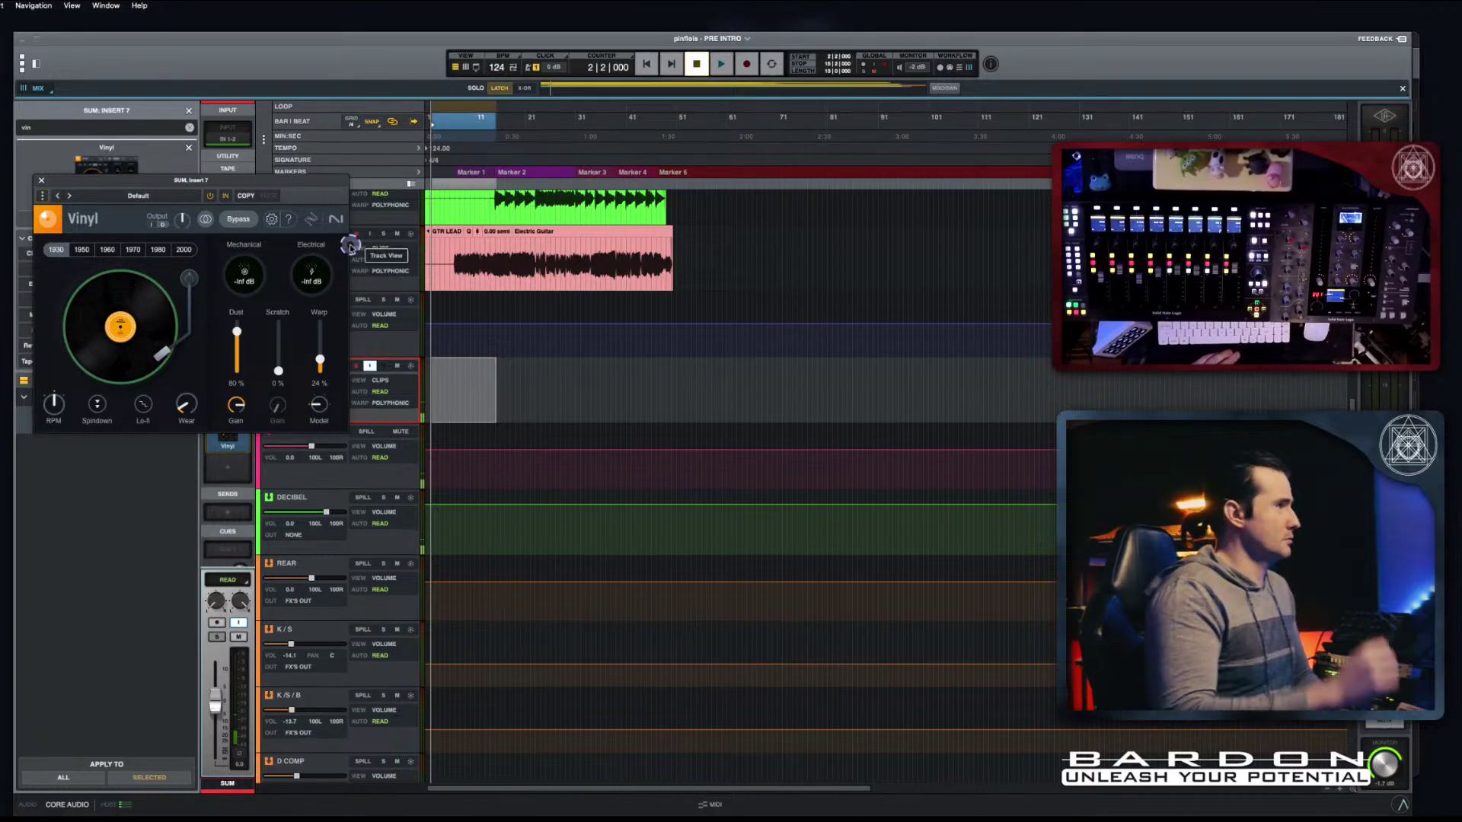
left_click_drag(310, 185, 561, 342)
key("space")
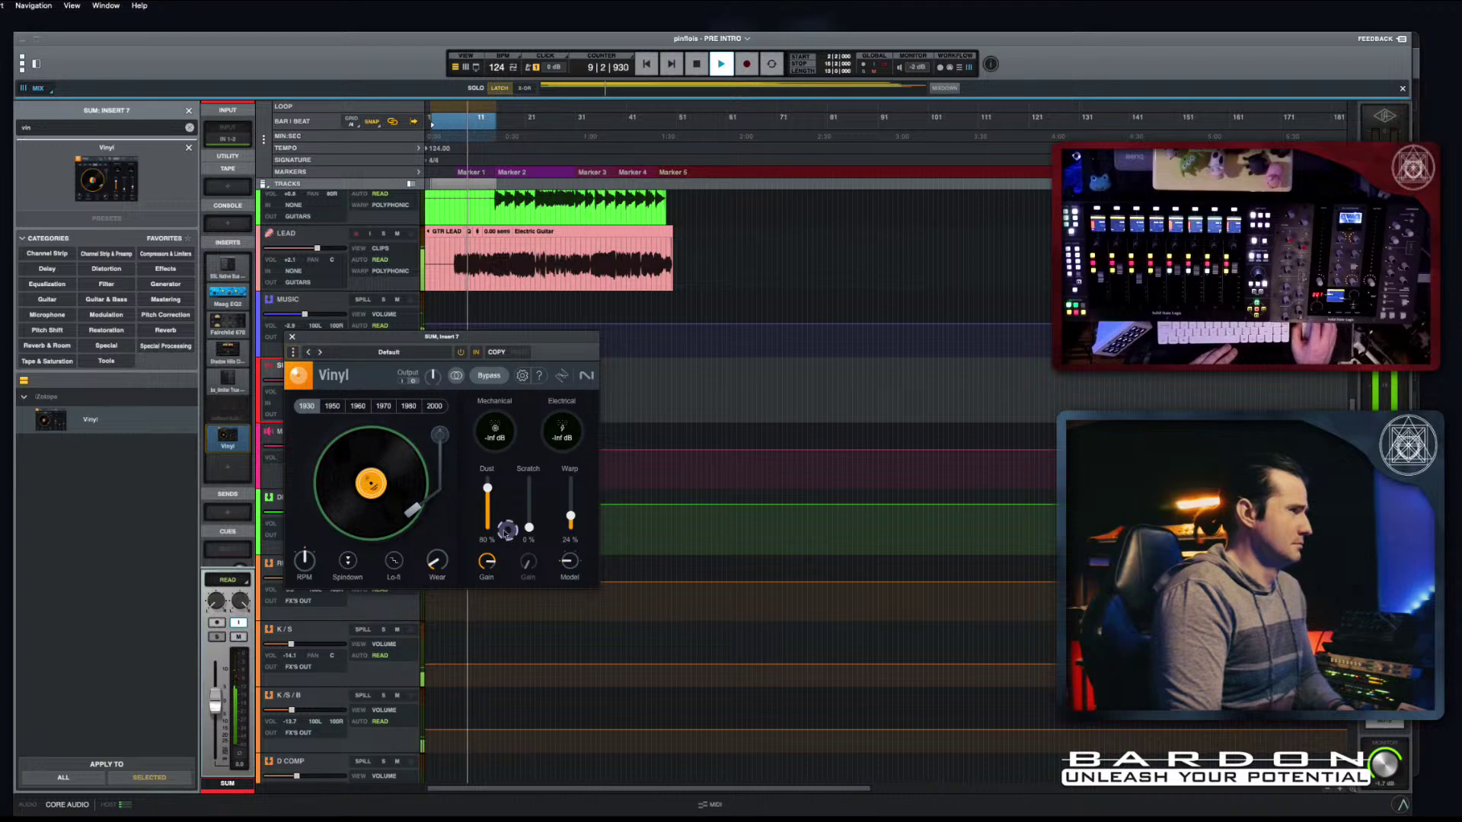
left_click_drag(438, 561, 454, 535)
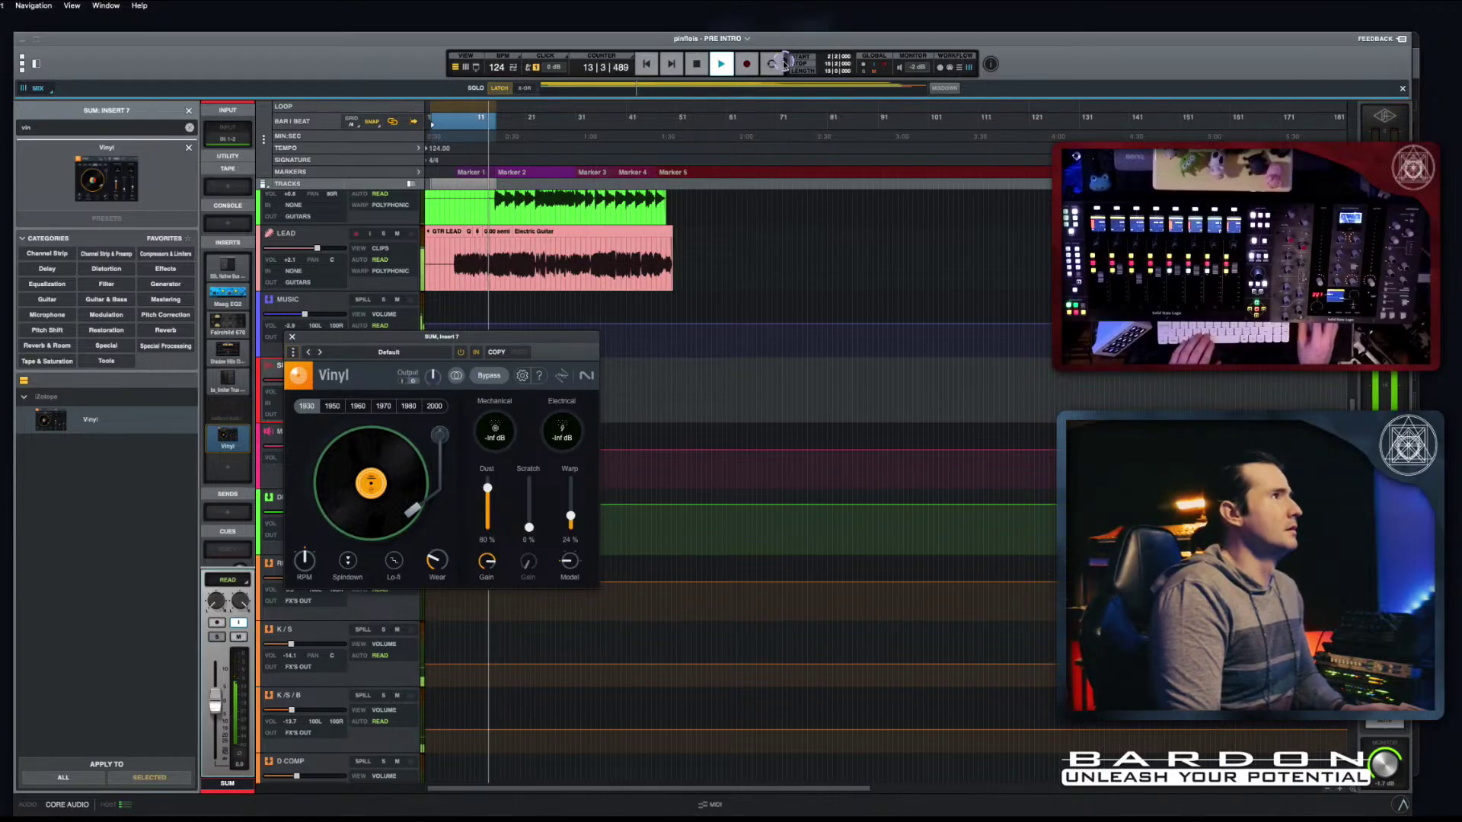
key("space")
Step: Place the playhead at bar 2, set Vinyl's Mechanical and Electrical noise to -25 dB and Warp to 34%, and lower RPM
left_click(456, 229)
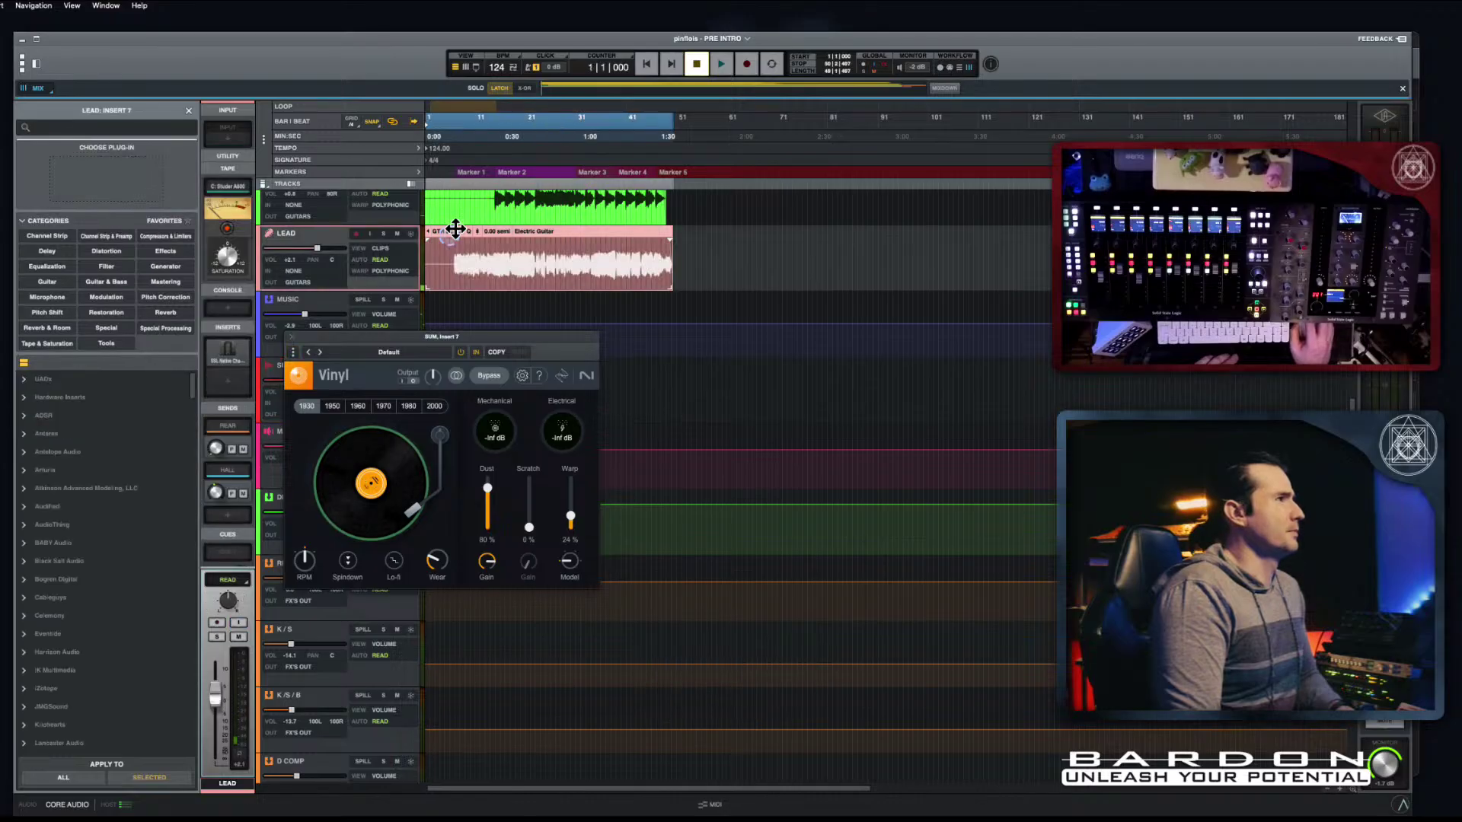
left_click(440, 194)
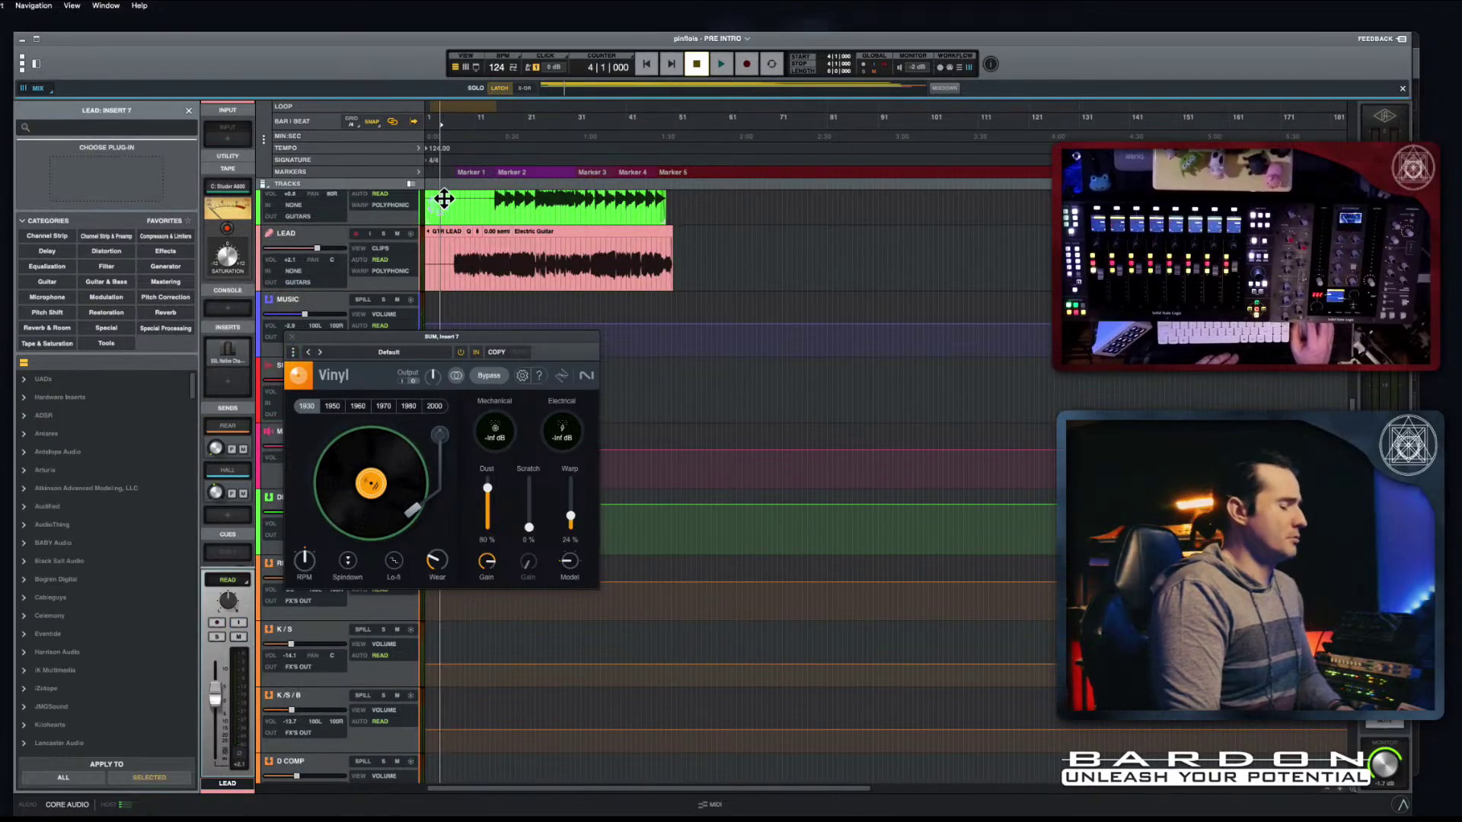
key("Left")
key("Left")
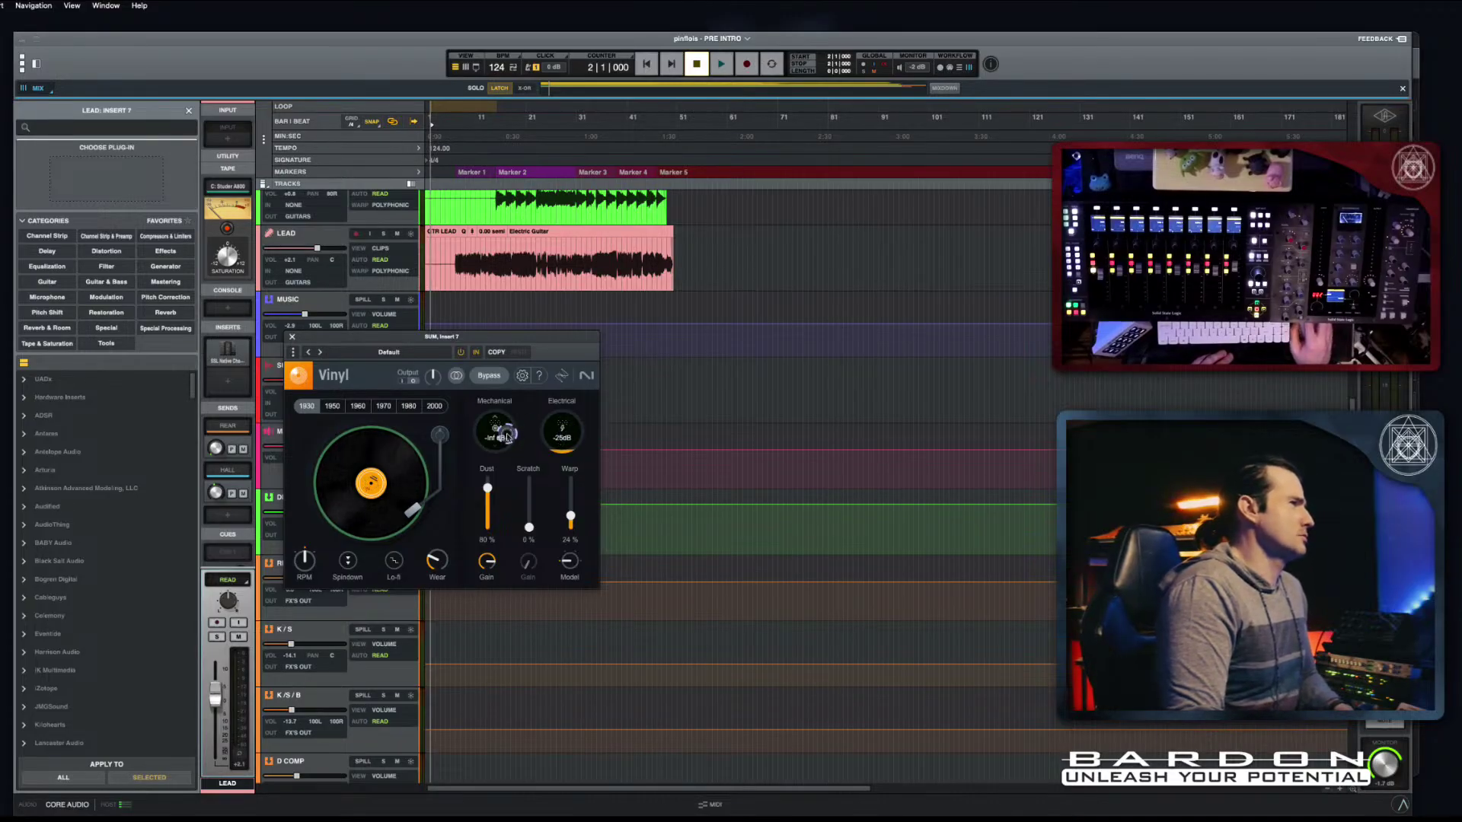
scroll(510, 427, "up", 2)
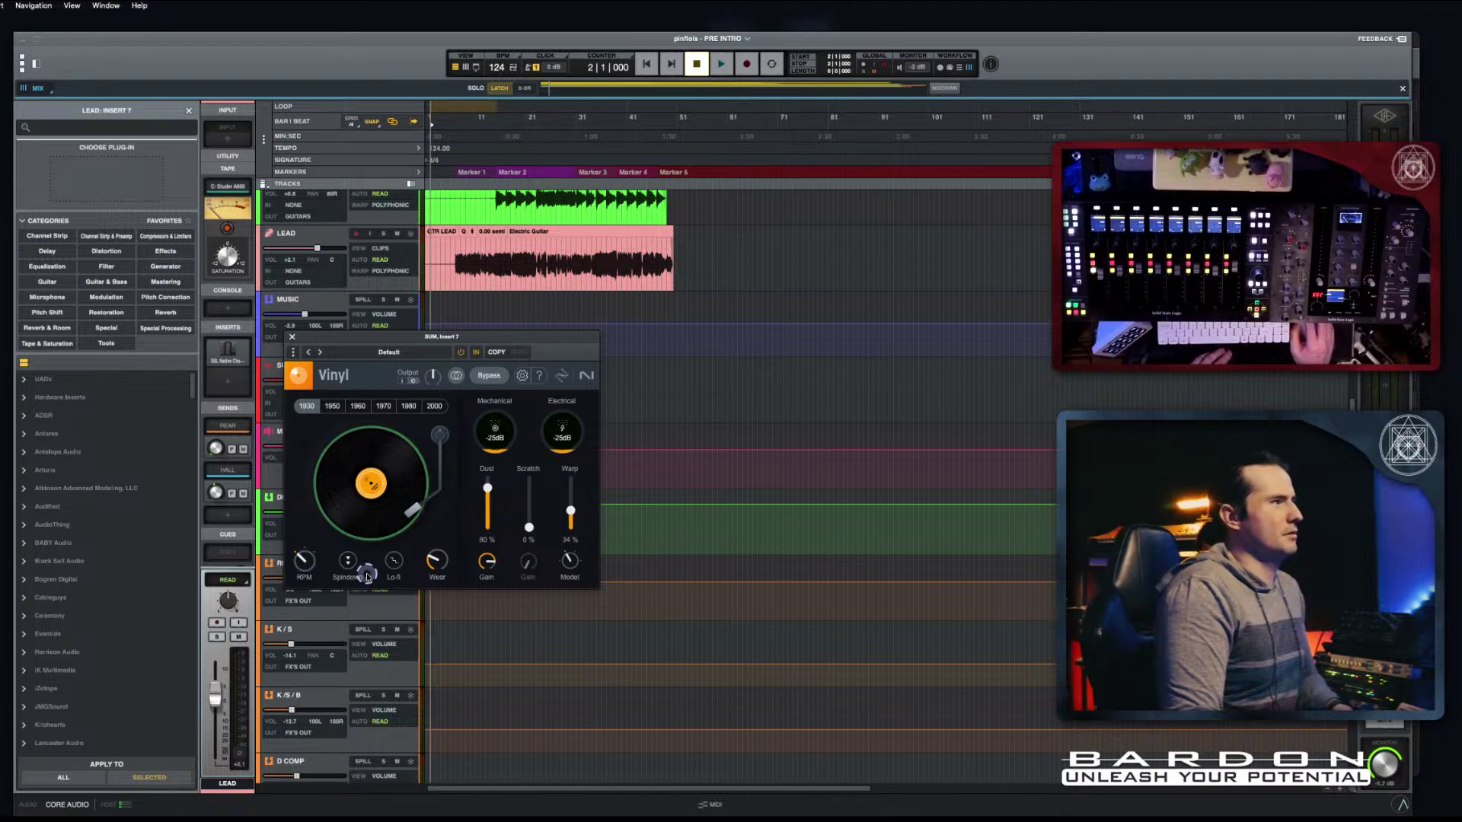
Step: Play the intro from bar 2, bypass Vinyl after about bar 13 to compare the following section, and stop playback
key("space")
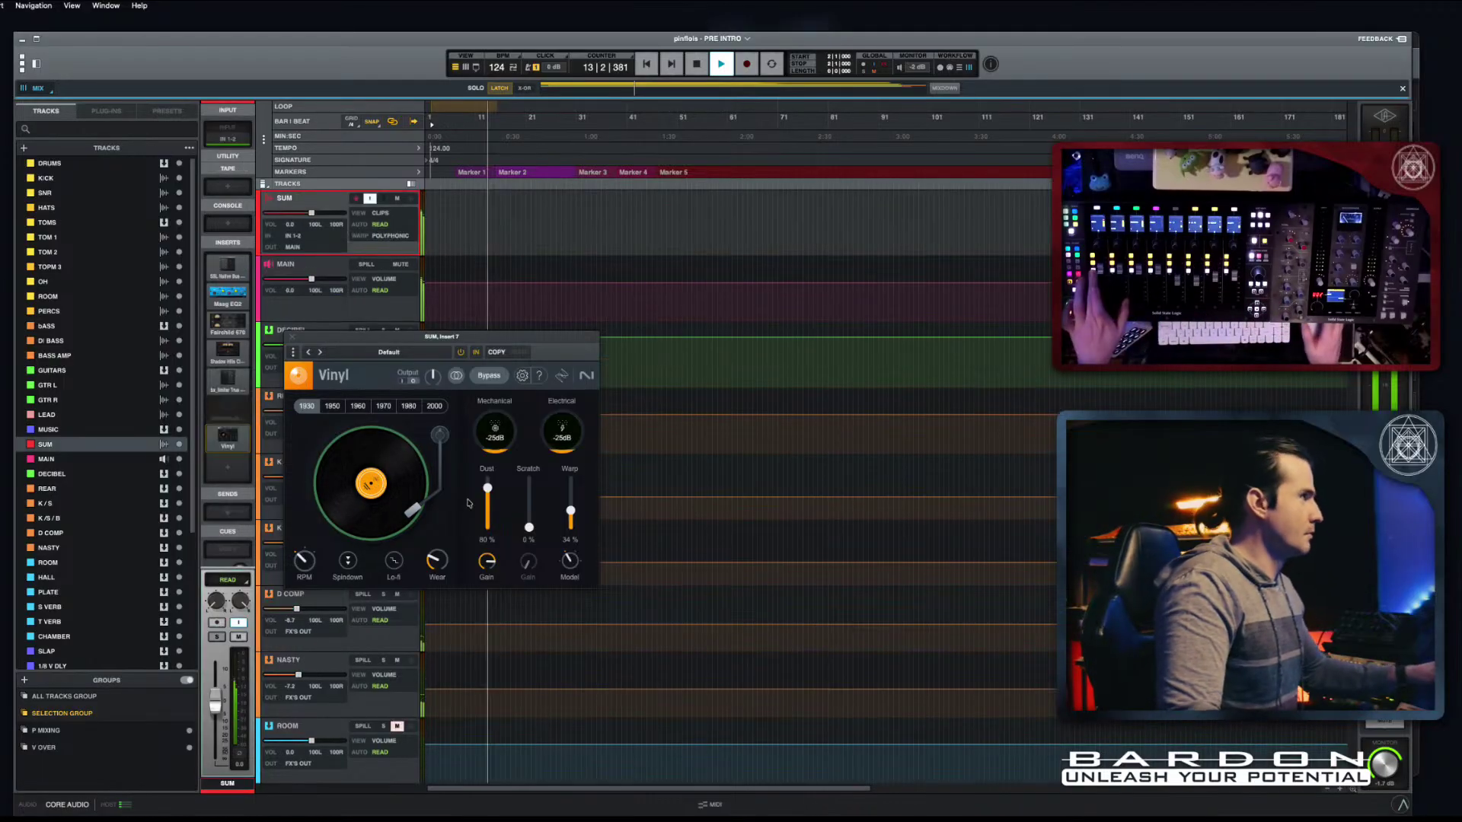
left_click(478, 354)
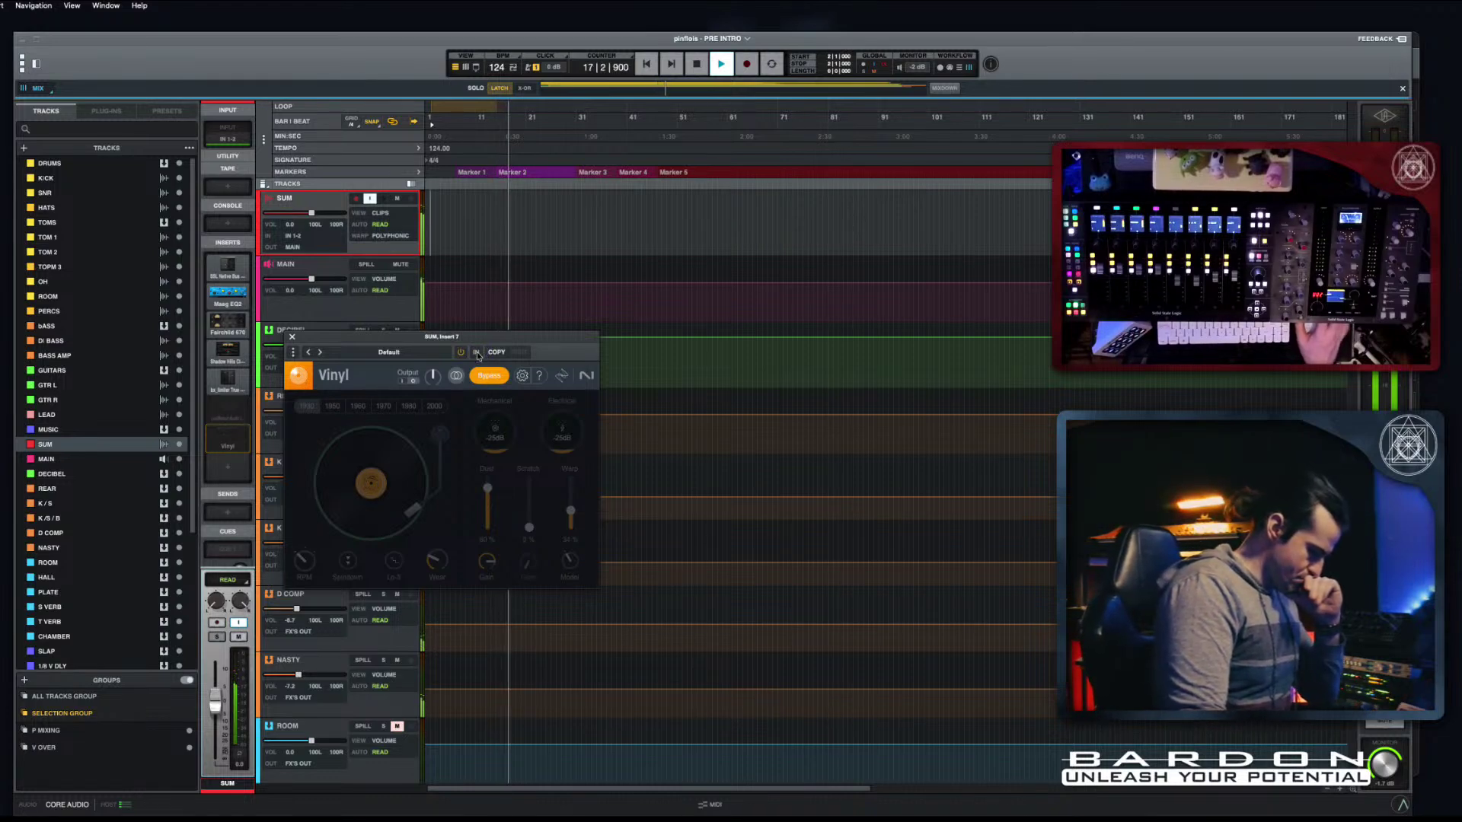
key("space")
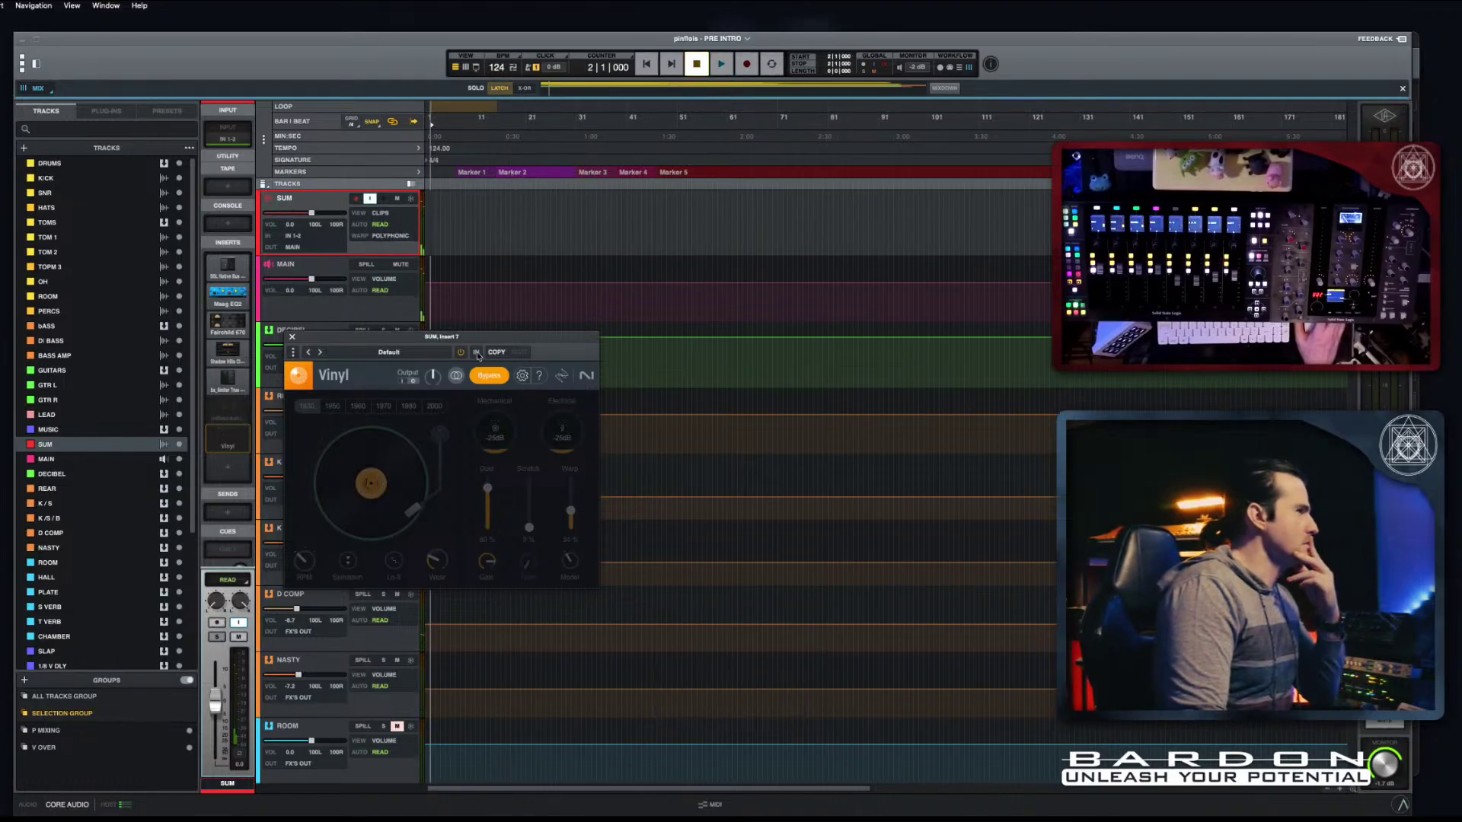
Step: Re-enable Vinyl, put the SUM track's automation in Latch mode and record bypassing and re-enabling the plug-in after the intro
left_click(477, 353)
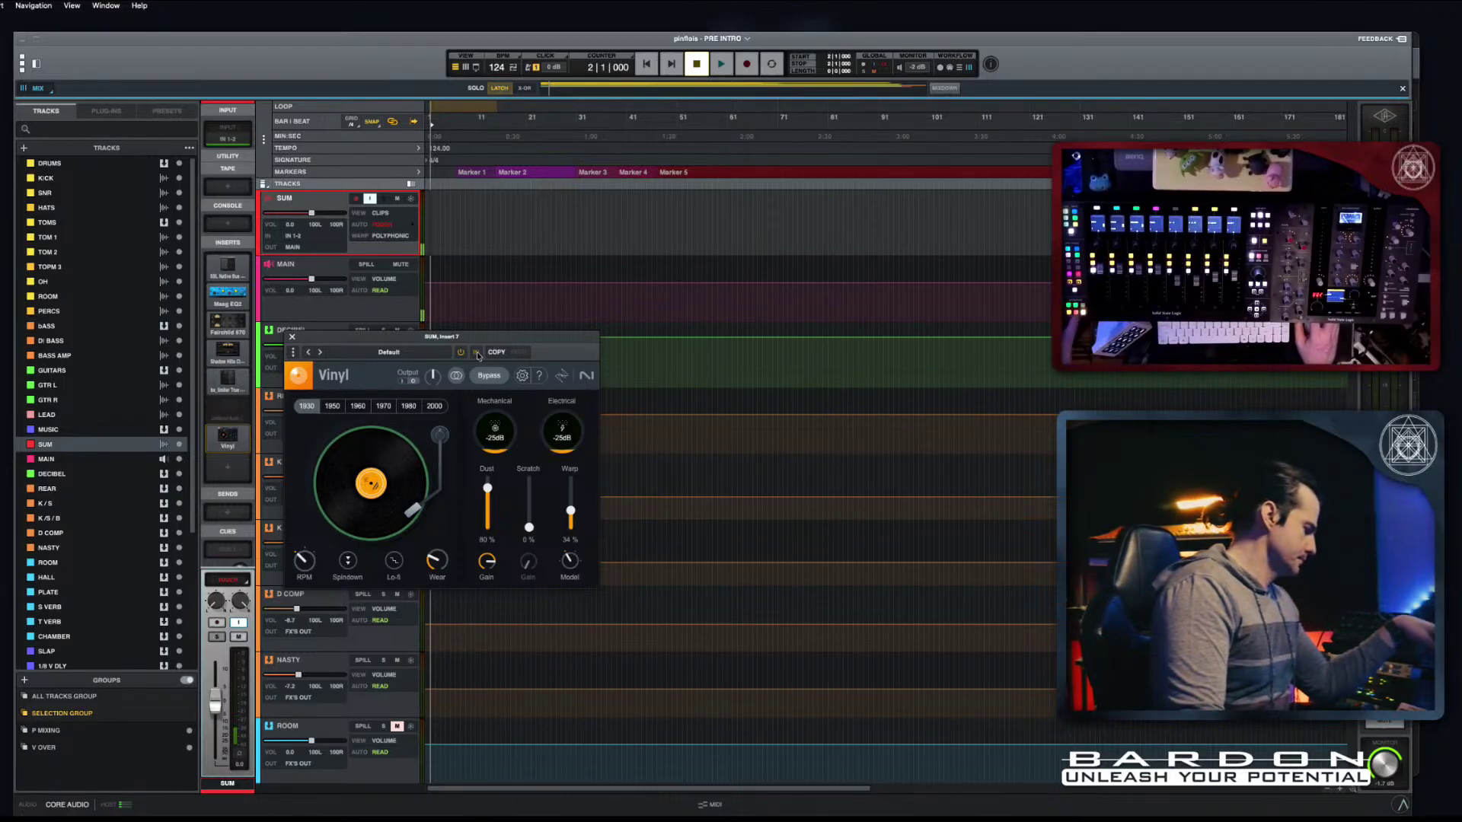
key("space")
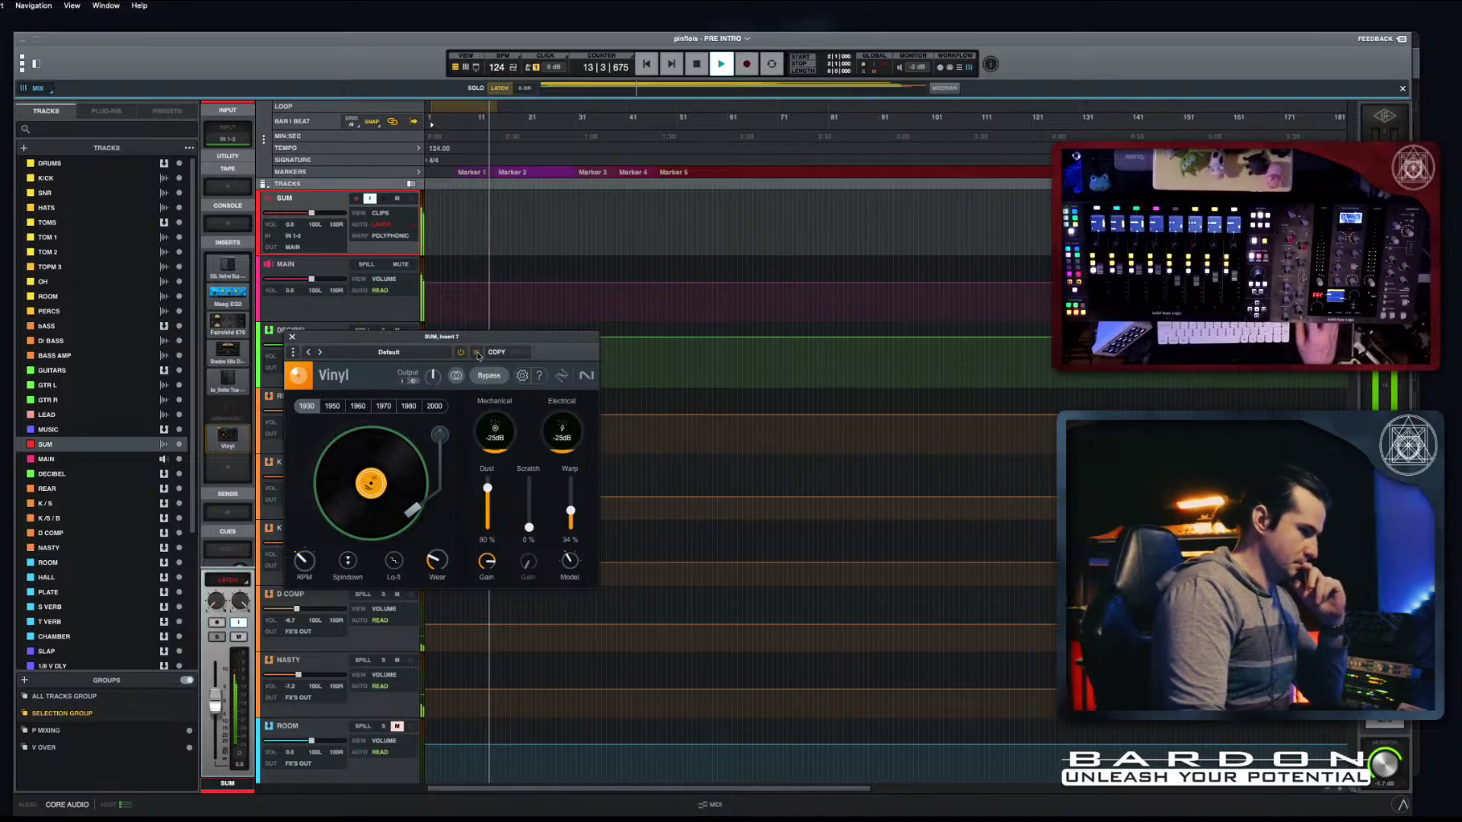
left_click(477, 353)
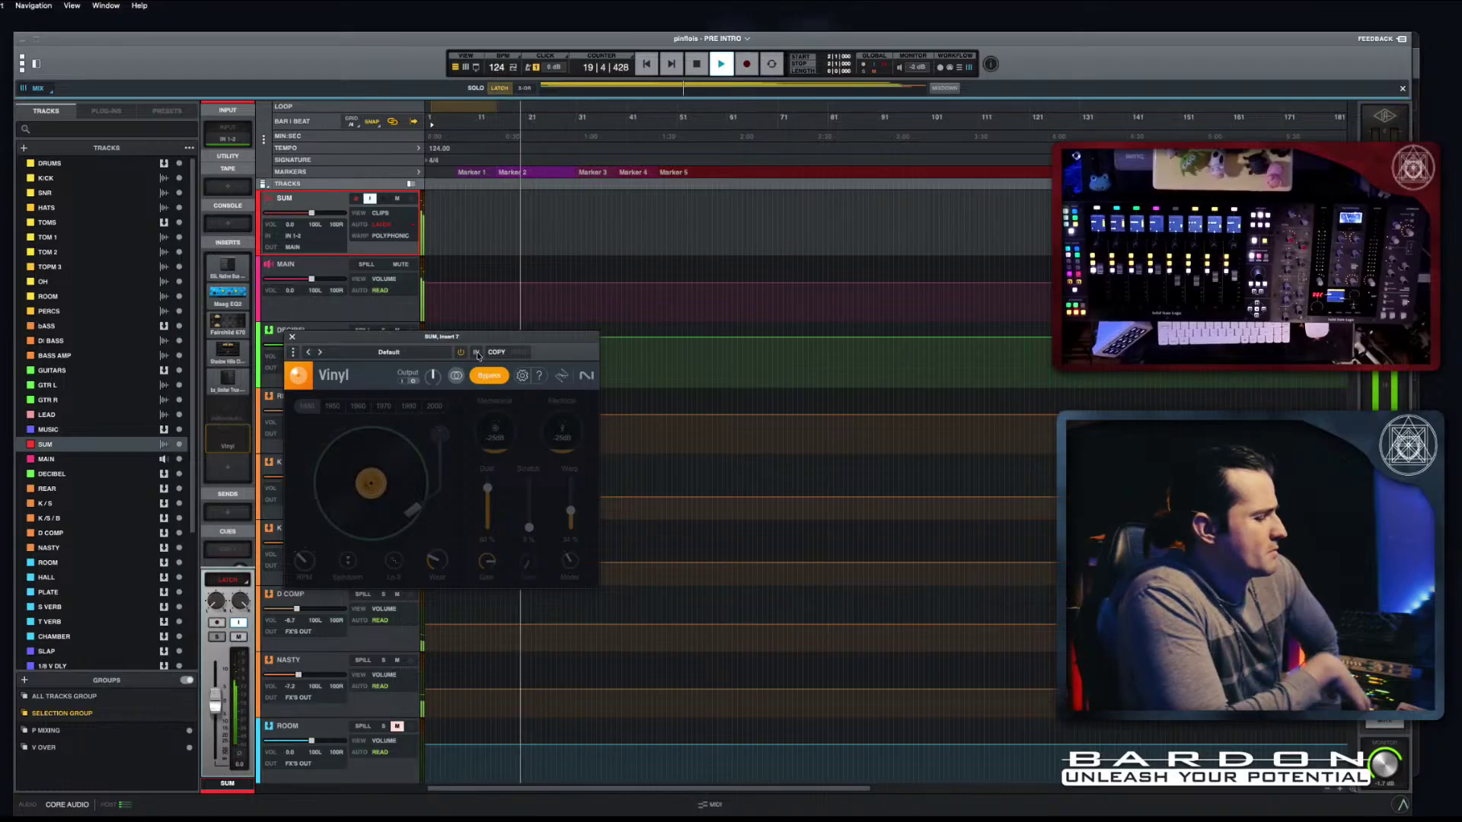
left_click(477, 356)
key("space")
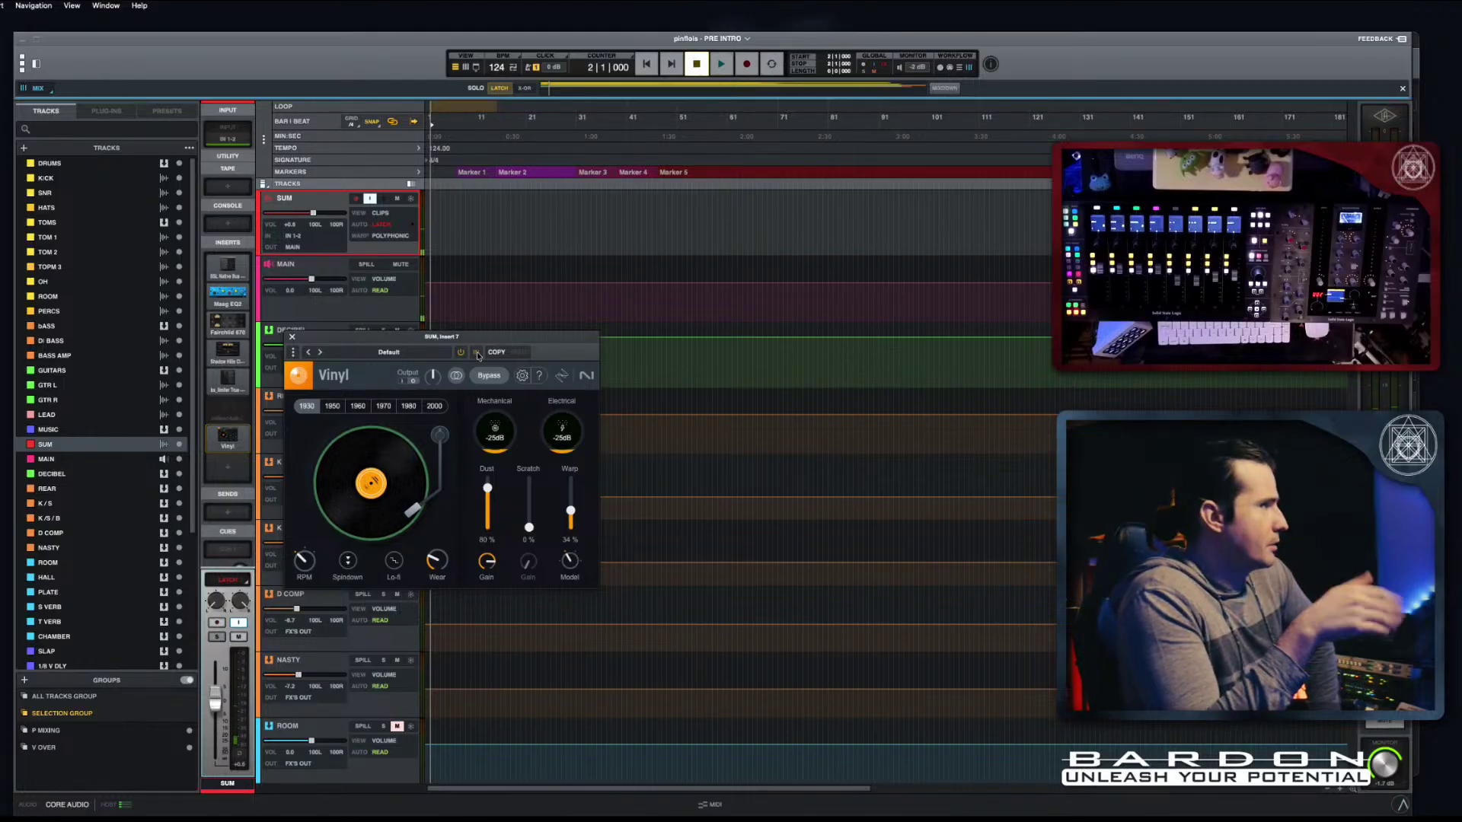
Step: Bypass Vinyl, return the SUM track's automation to Read and show its automation lane for Vinyl's In/Out (Global Bypass)
left_click(477, 353)
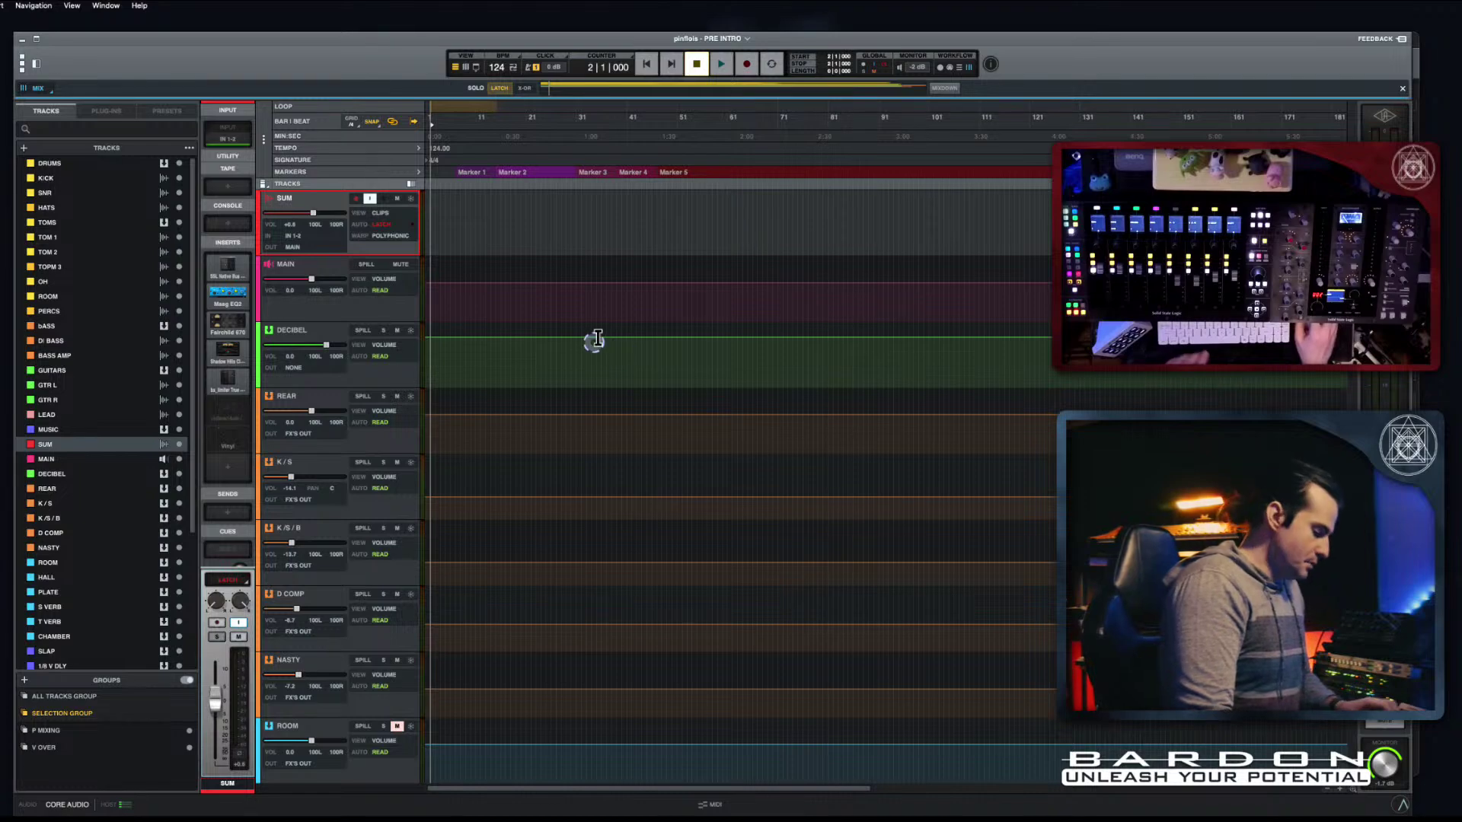
key("a")
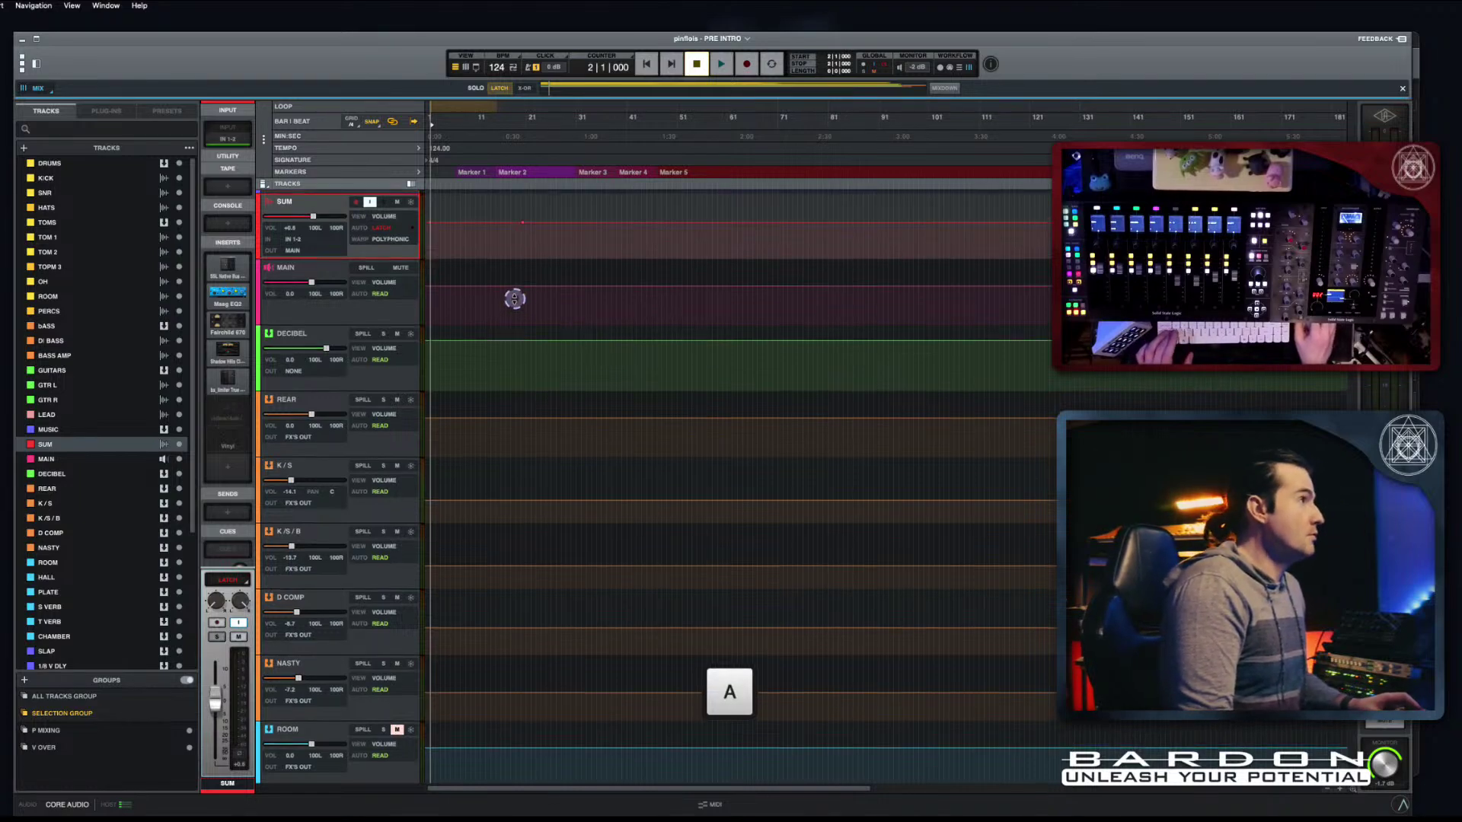
scroll(513, 301, "up", 2)
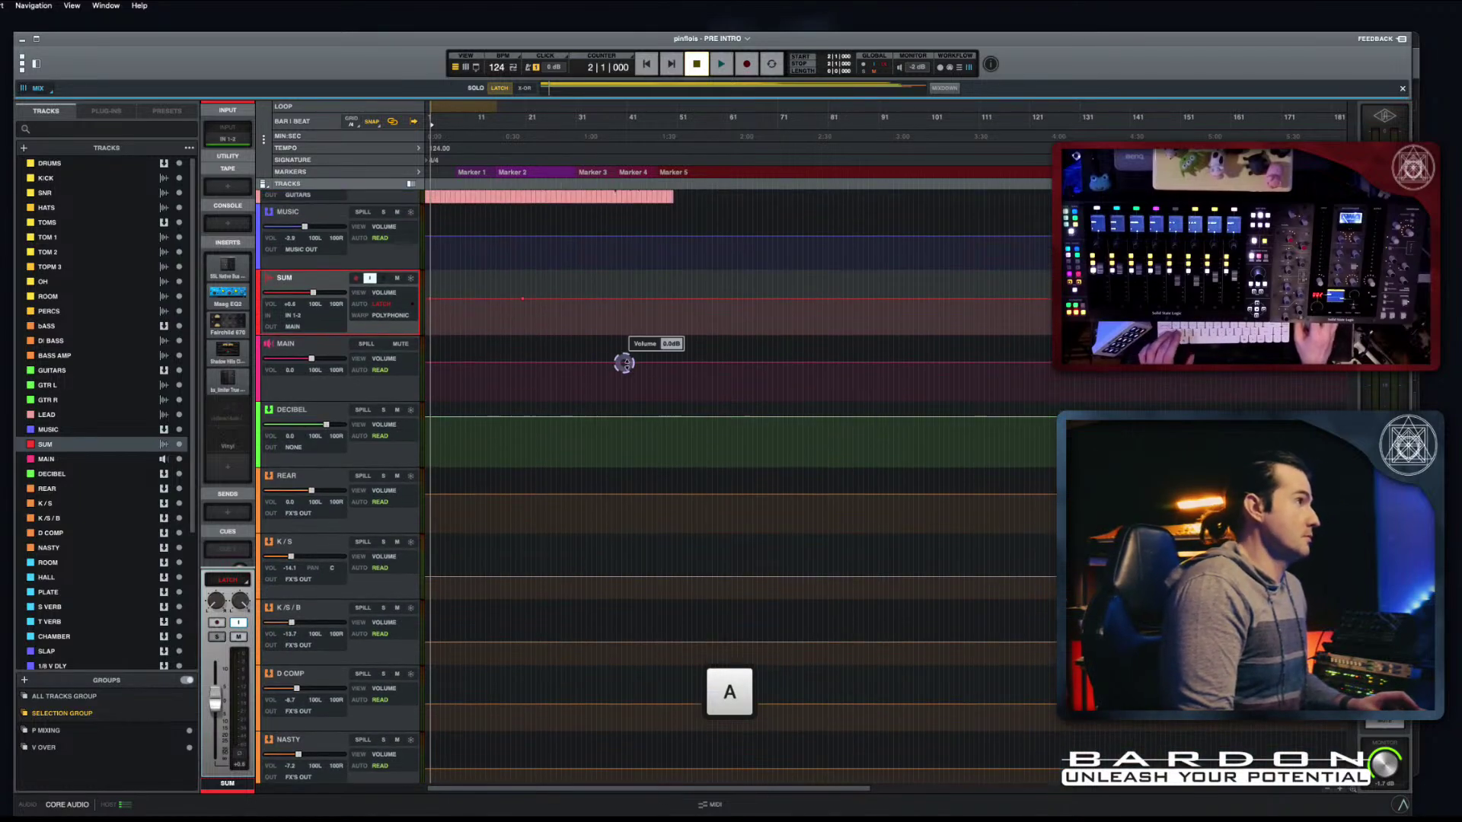
left_click(392, 306)
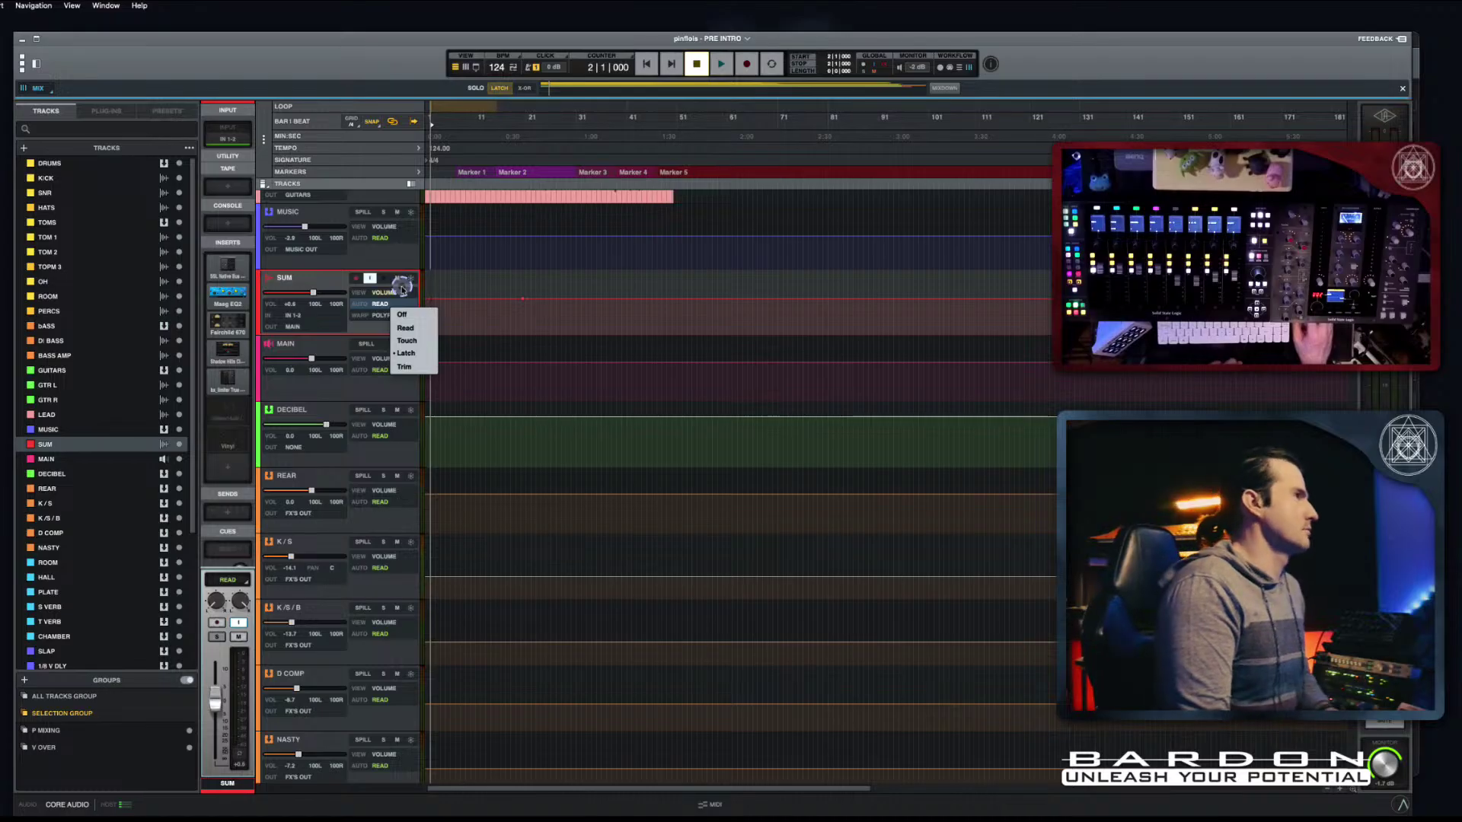
left_click(401, 291)
left_click(27, 585)
left_click(113, 601)
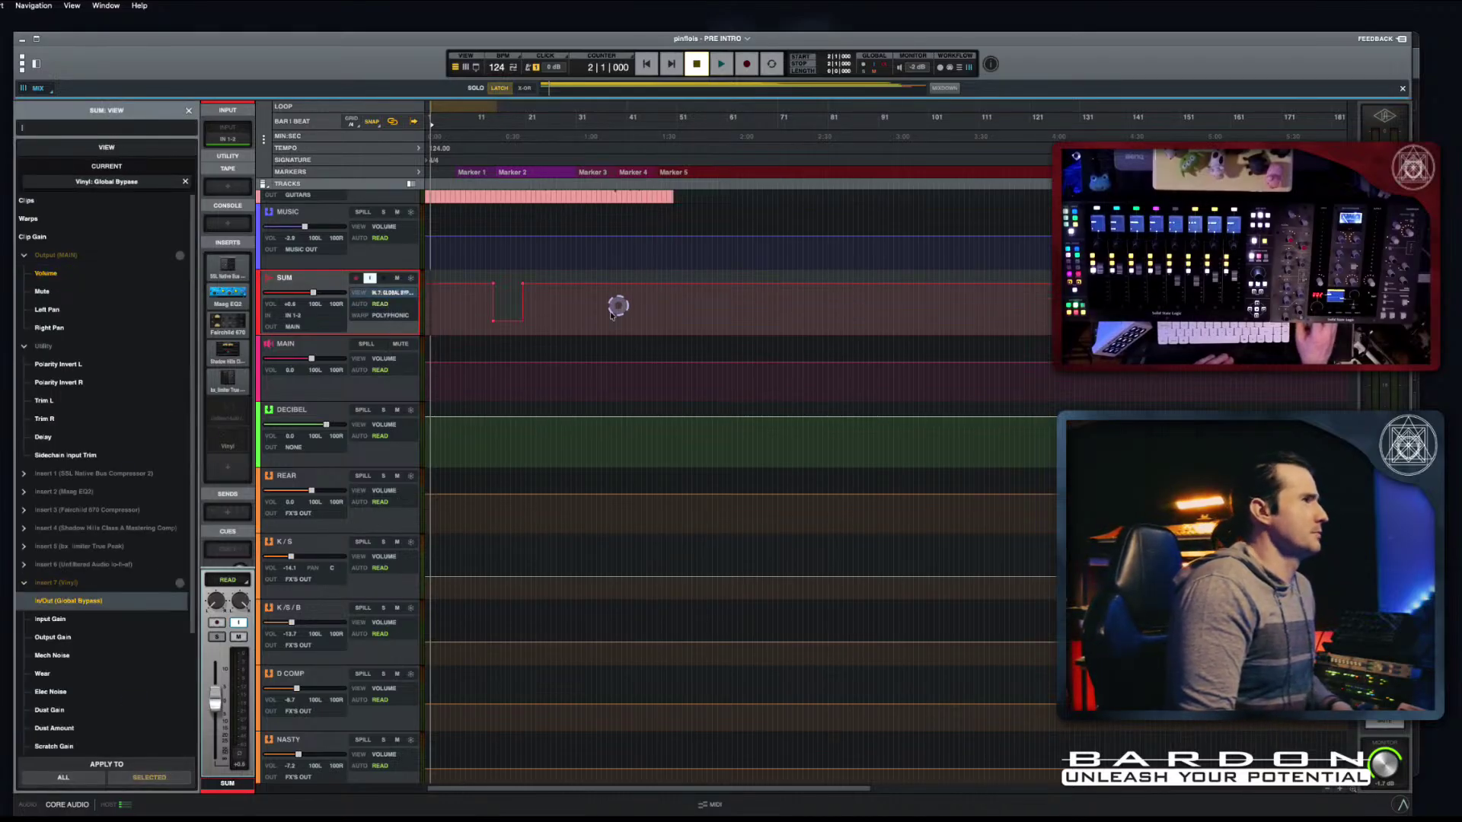
Step: Delete the recorded Vinyl bypass automation from the start of the SUM track's lane through its last point
left_click_drag(610, 313, 426, 314)
key("BackSpace")
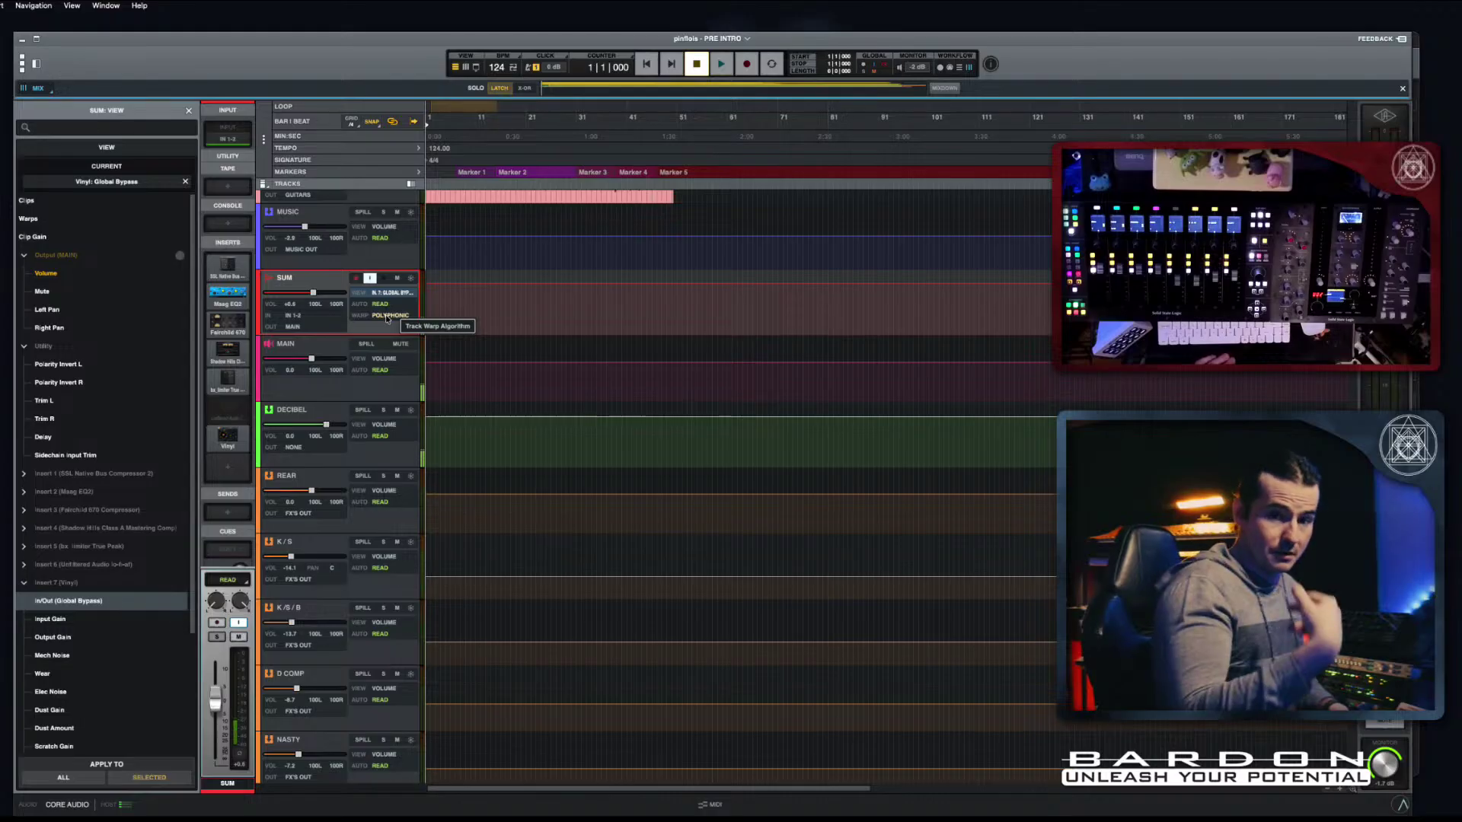
key("v")
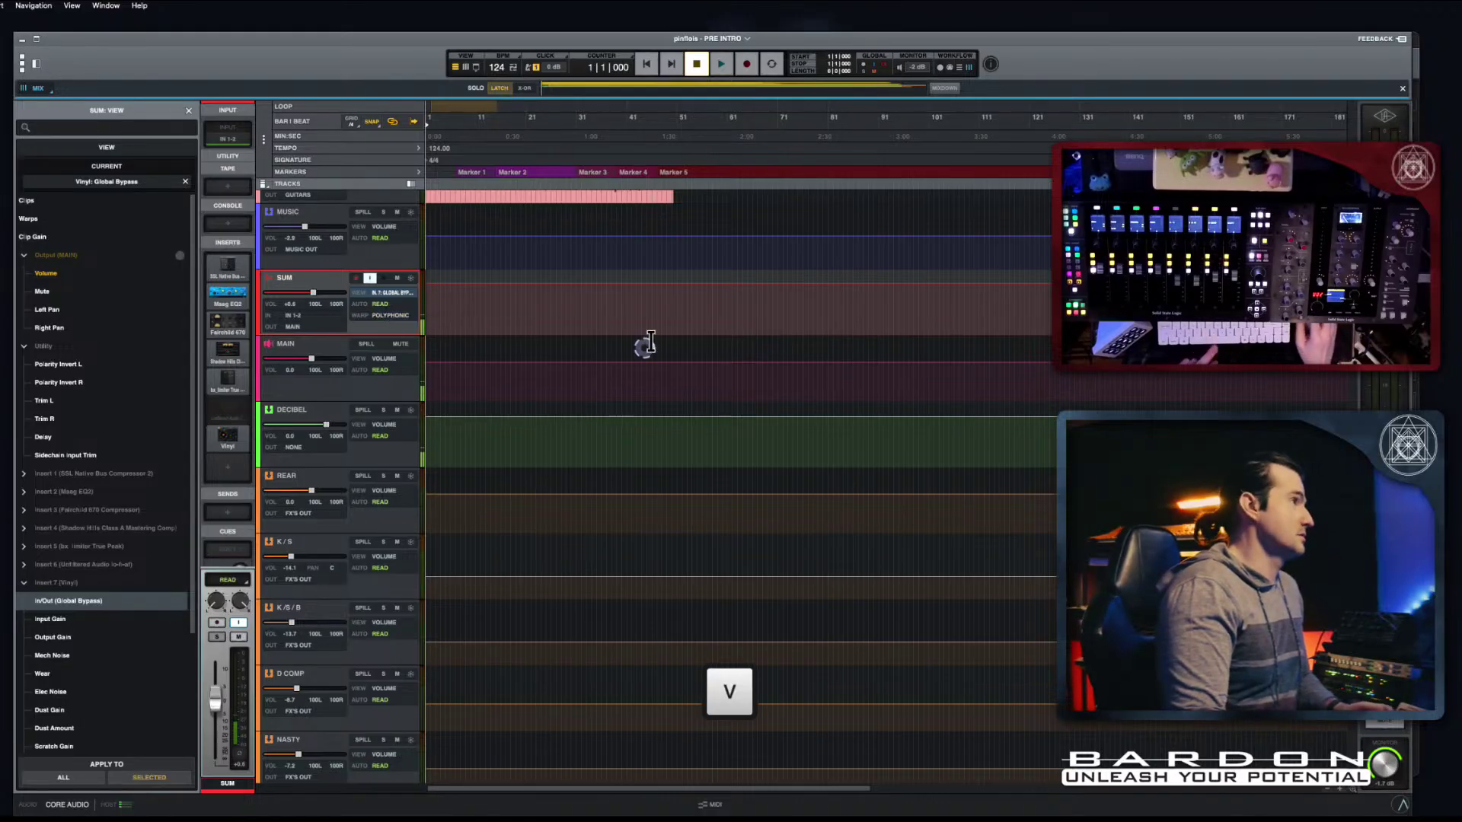
key("x")
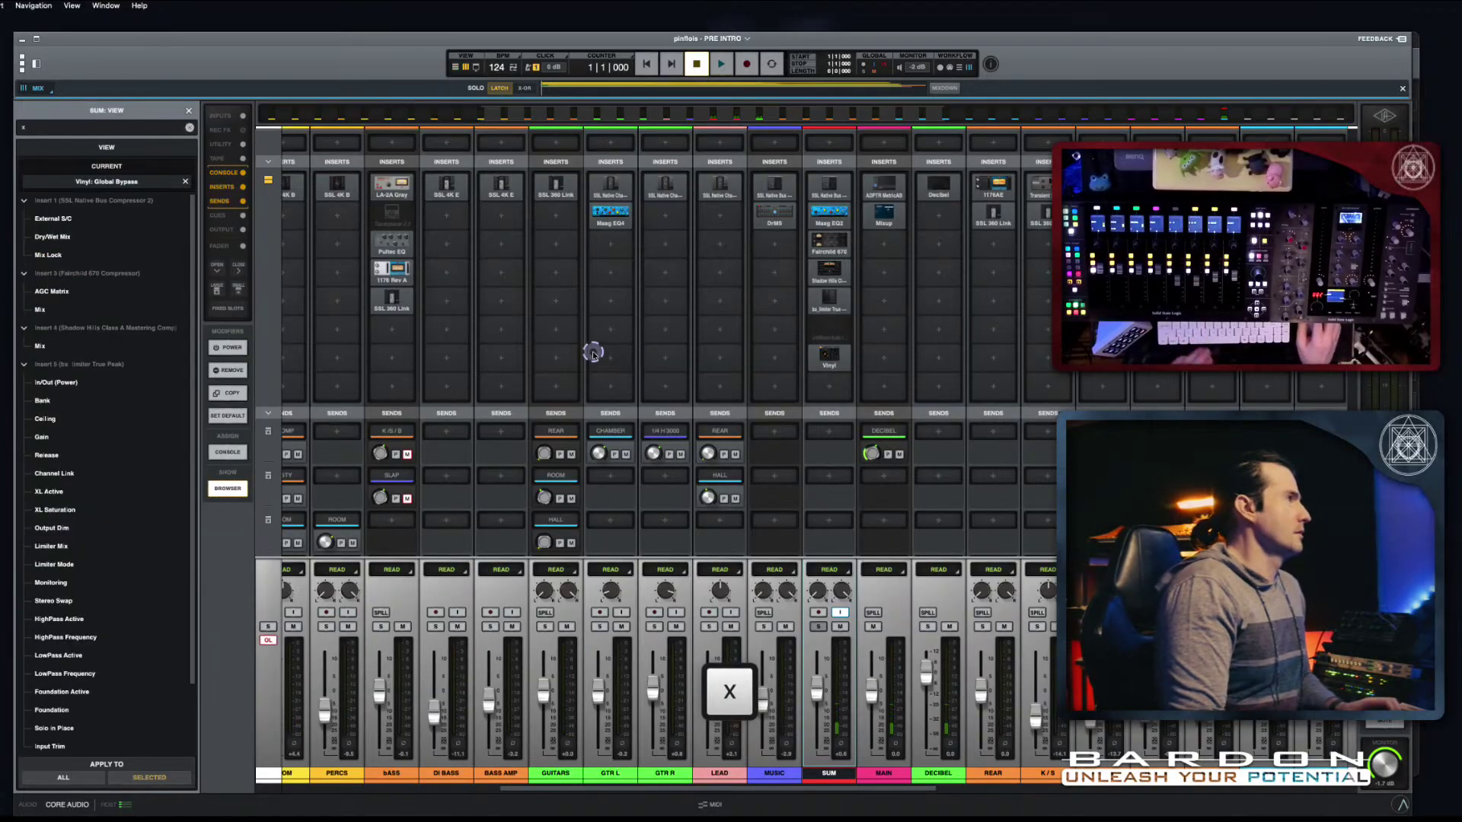
key("x")
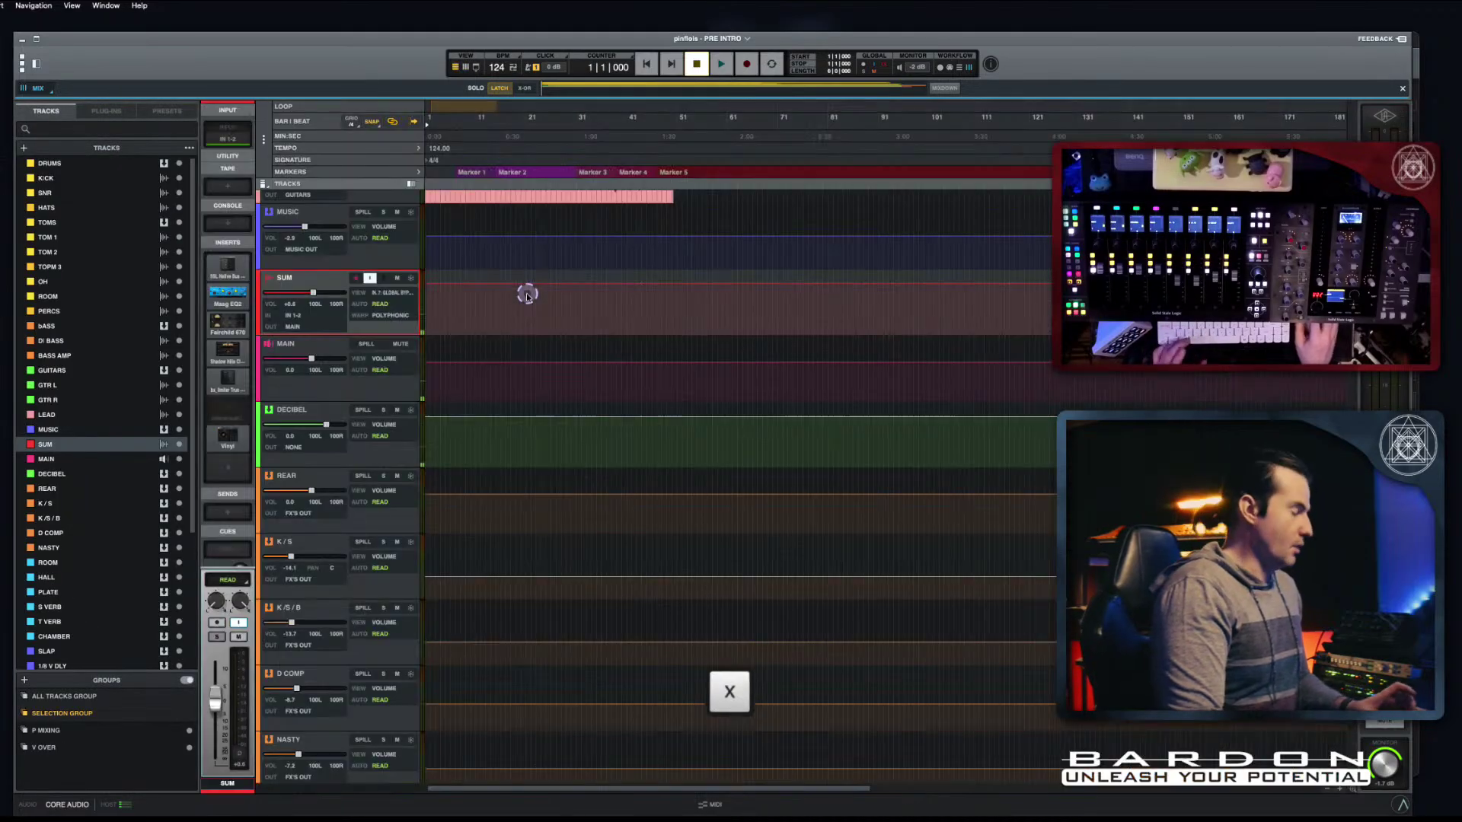
Step: Reopen Vinyl from the SUM track's inserts, bypass it and close its window
left_click(230, 448)
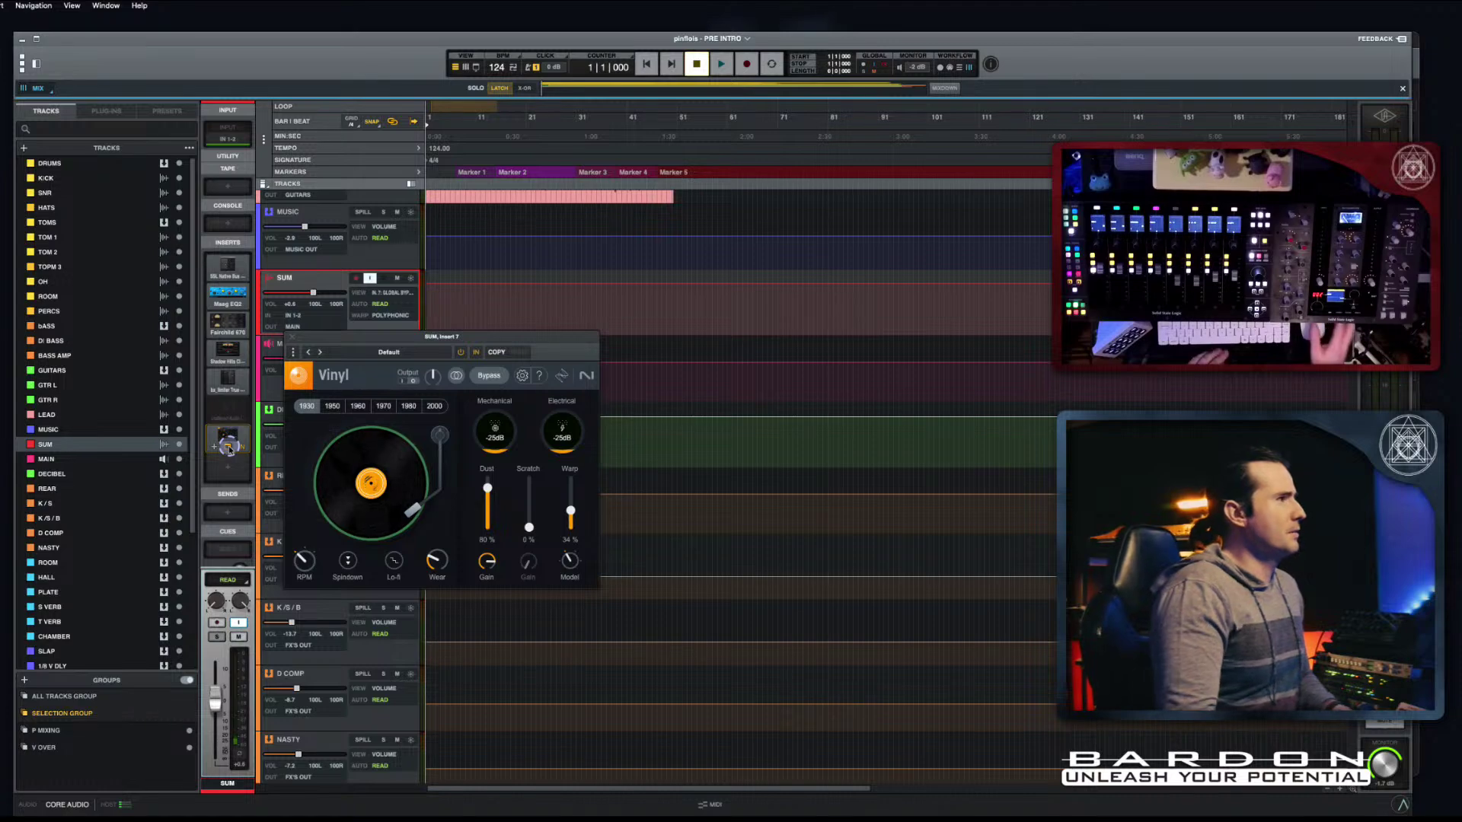
left_click(479, 352)
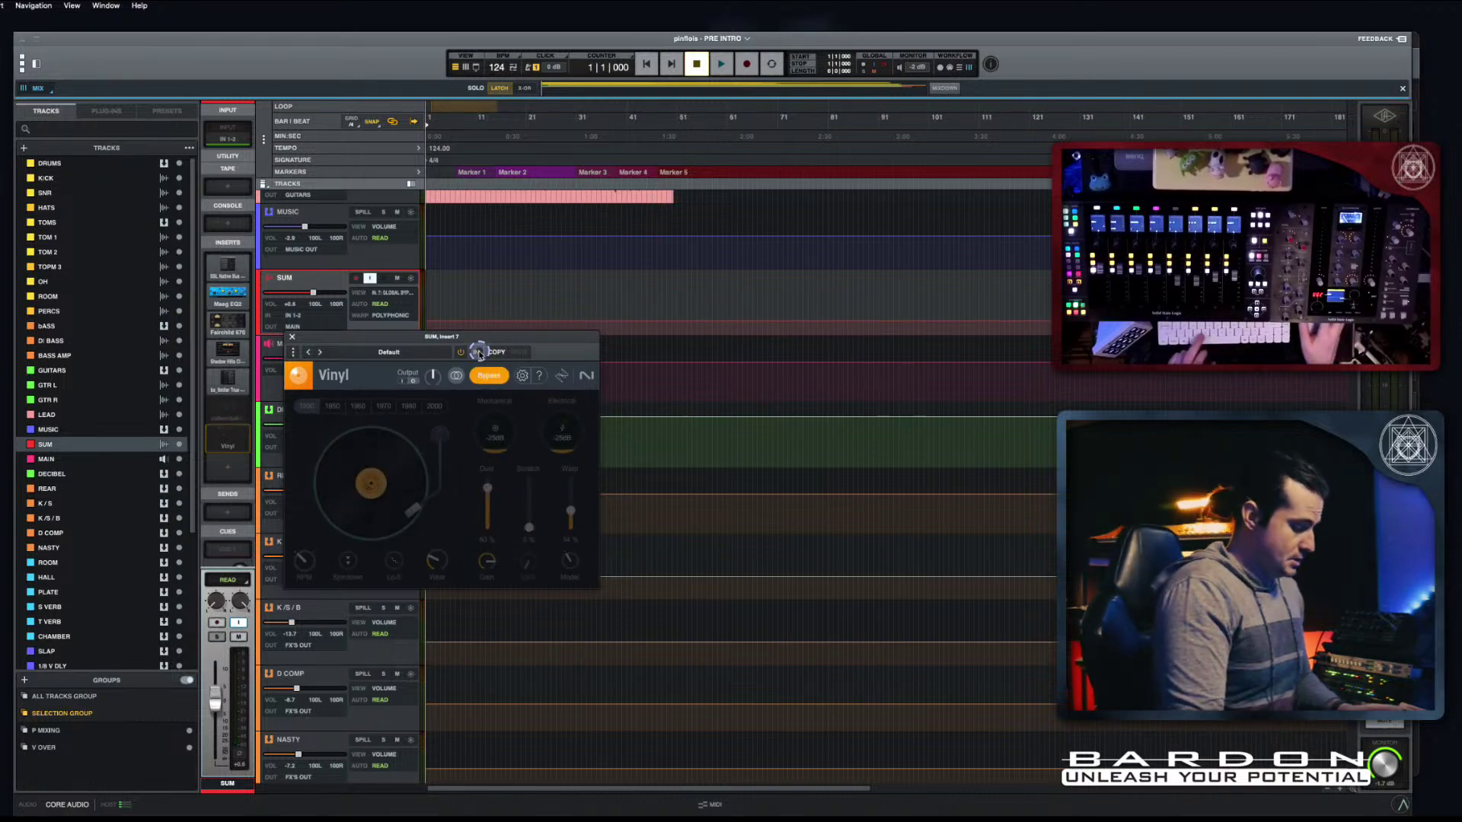
key("v")
Step: Reduce the height of all tracks and survey the arrangement from DRUMS down past SUM
scroll(500, 376, "up", 5)
scroll(535, 392, "up", 8)
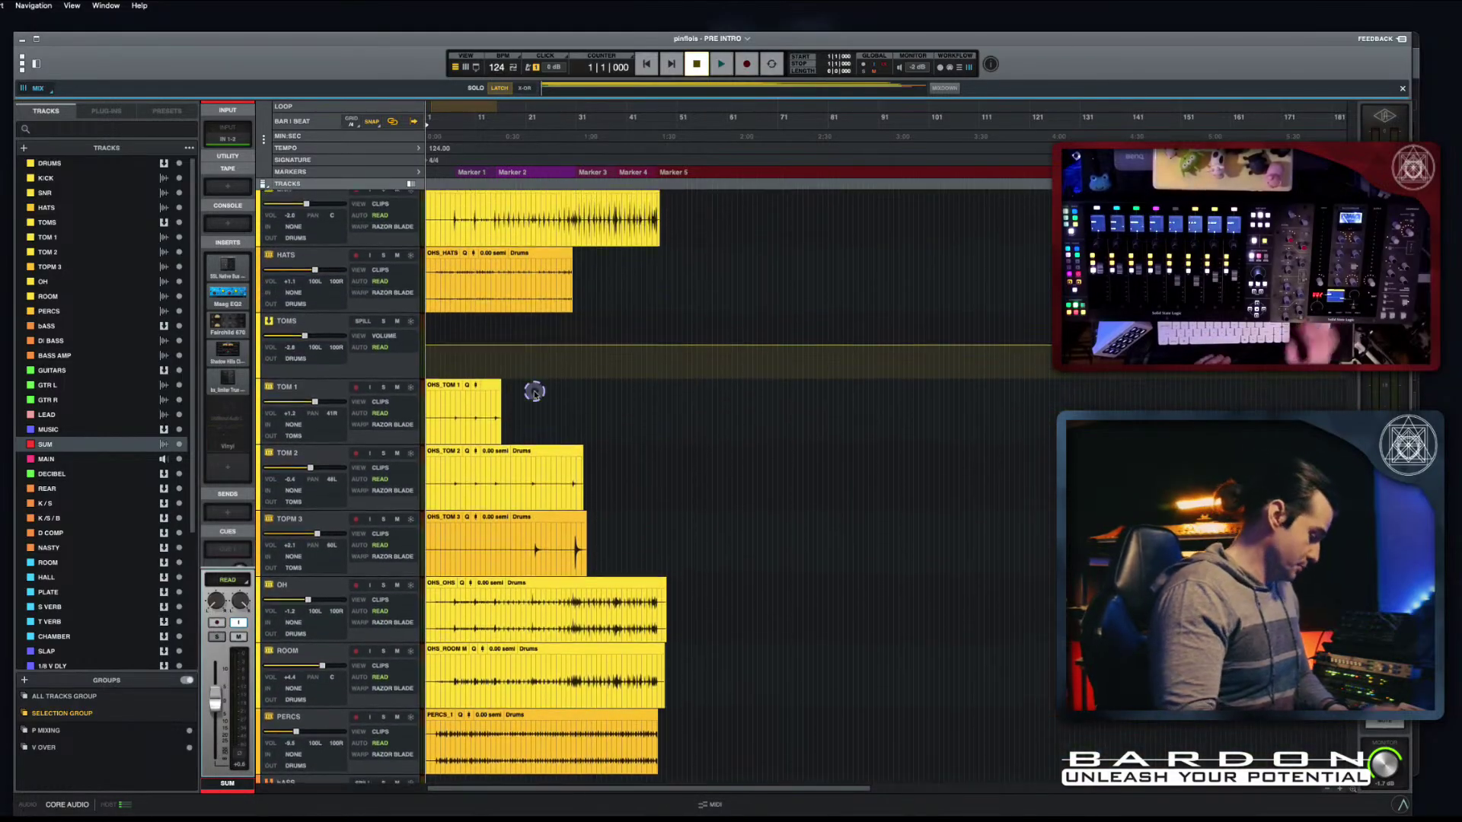
scroll(538, 390, "up", 3)
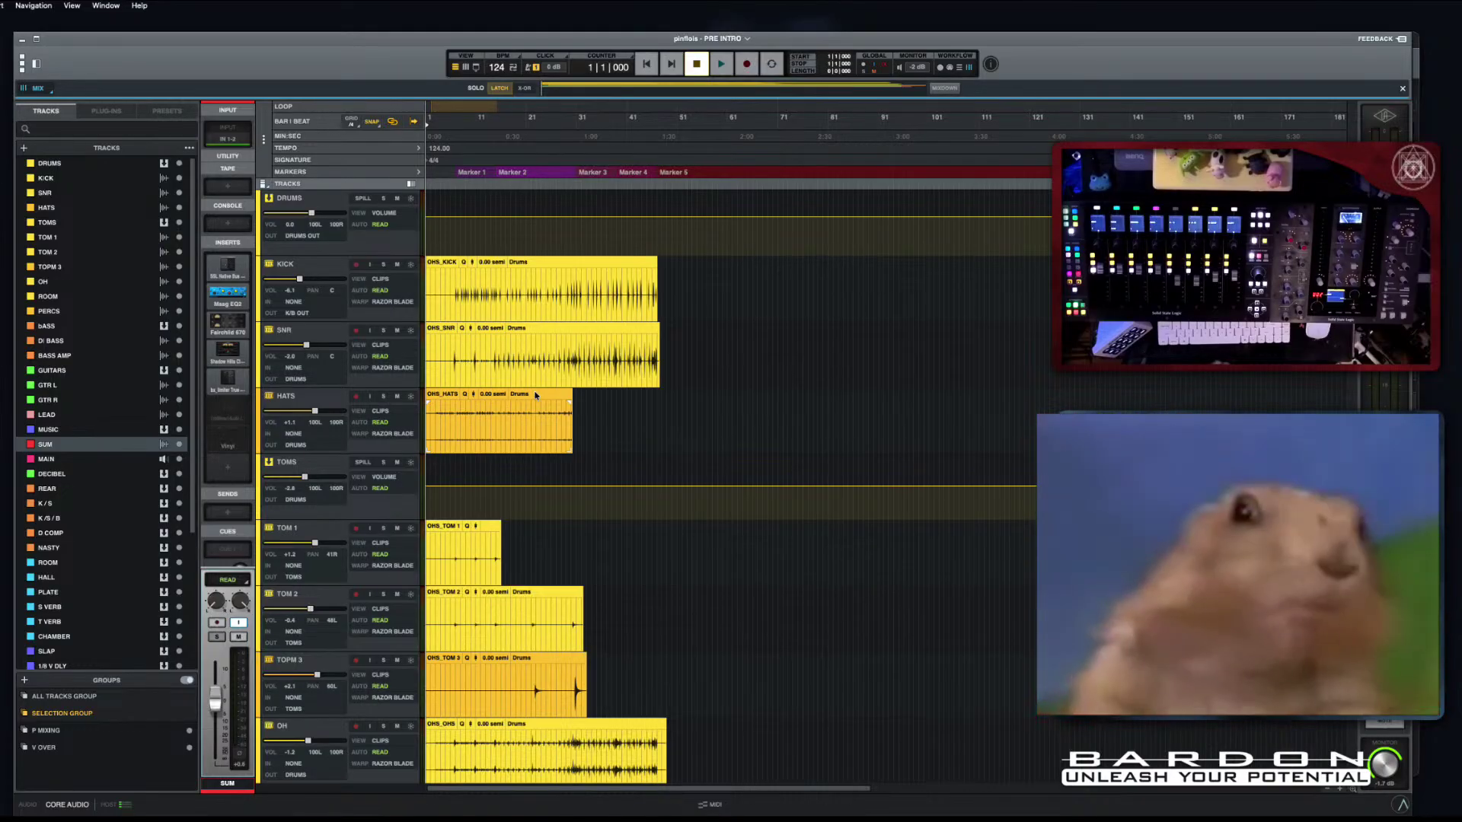
key("ctrl+Down")
key("ctrl+Down")
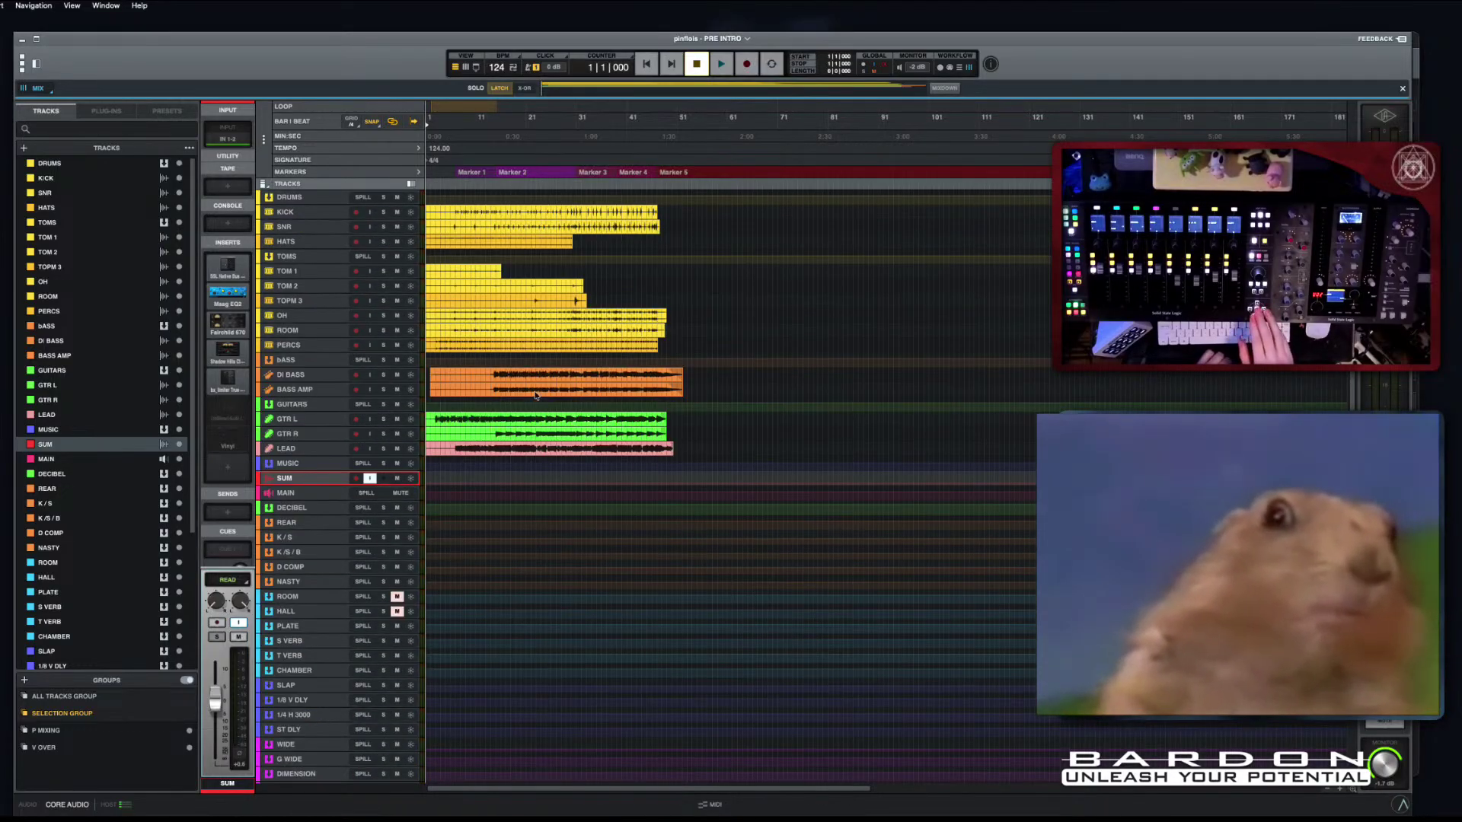
scroll(538, 391, "down", 5)
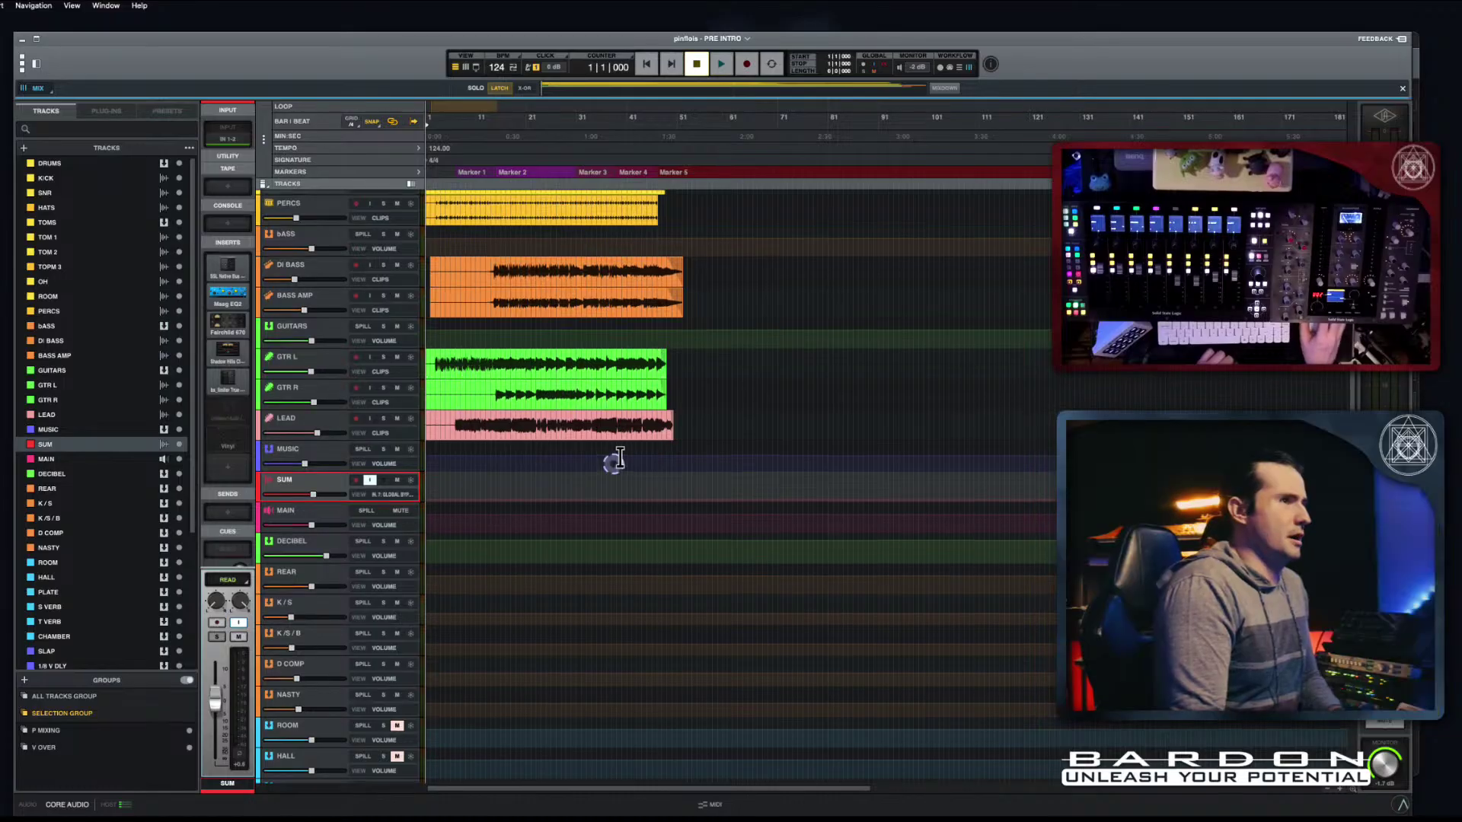
scroll(607, 456, "up", 8)
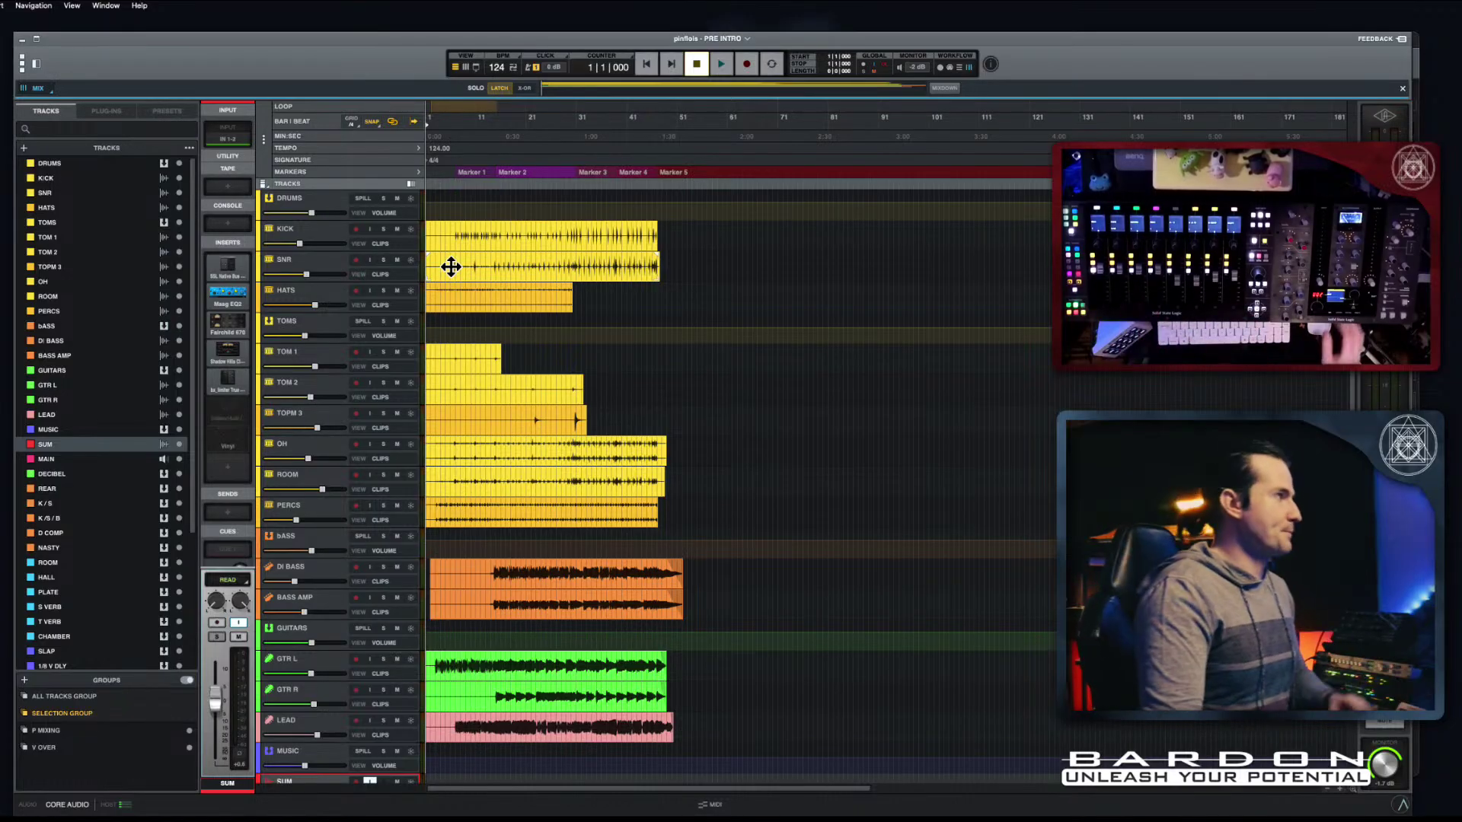
Step: Start creating one new audio track below the LEAD track and set its format to Stereo
scroll(539, 384, "down", 10)
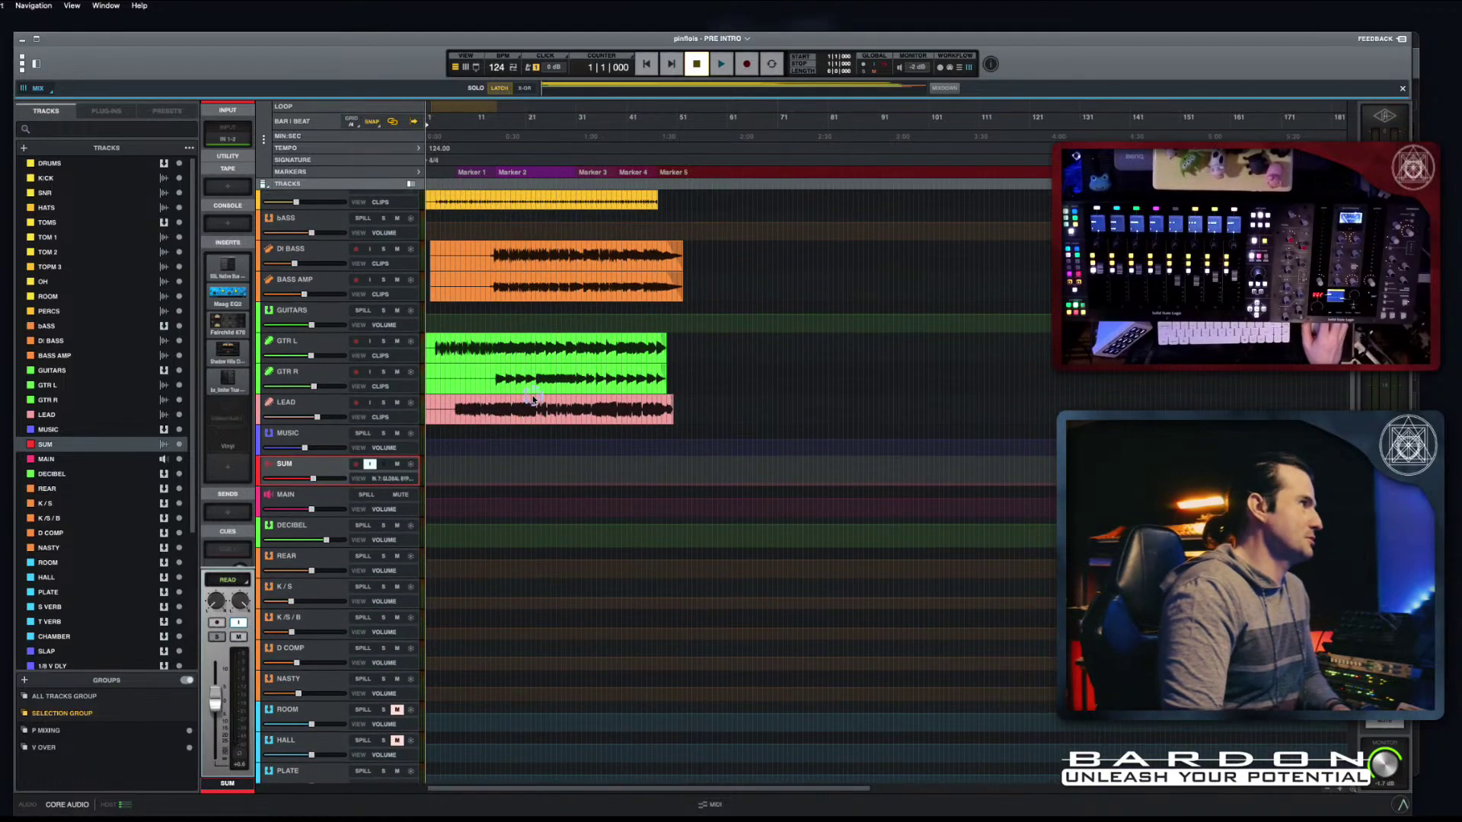
left_click(316, 402)
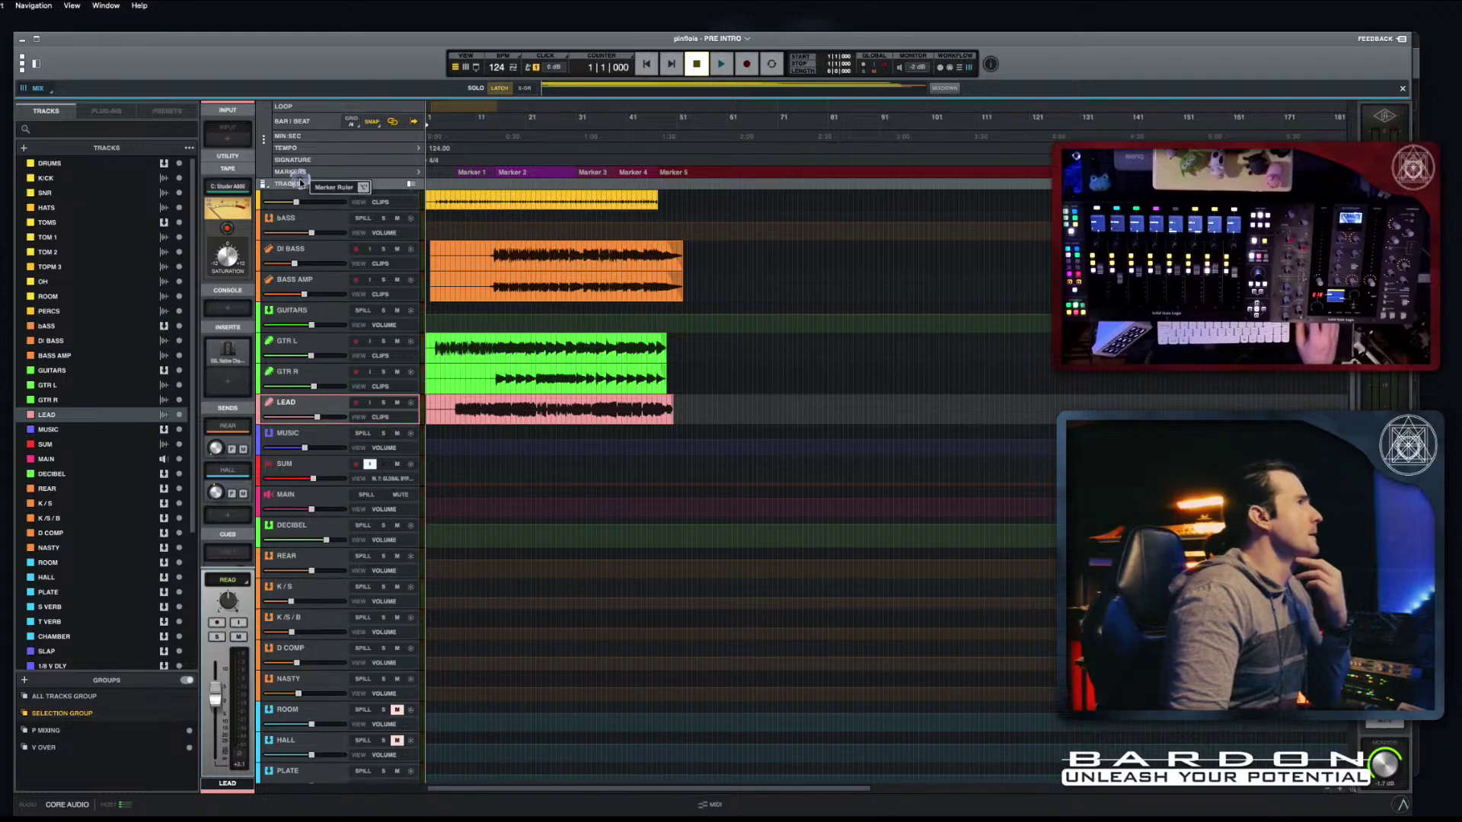
left_click(263, 185)
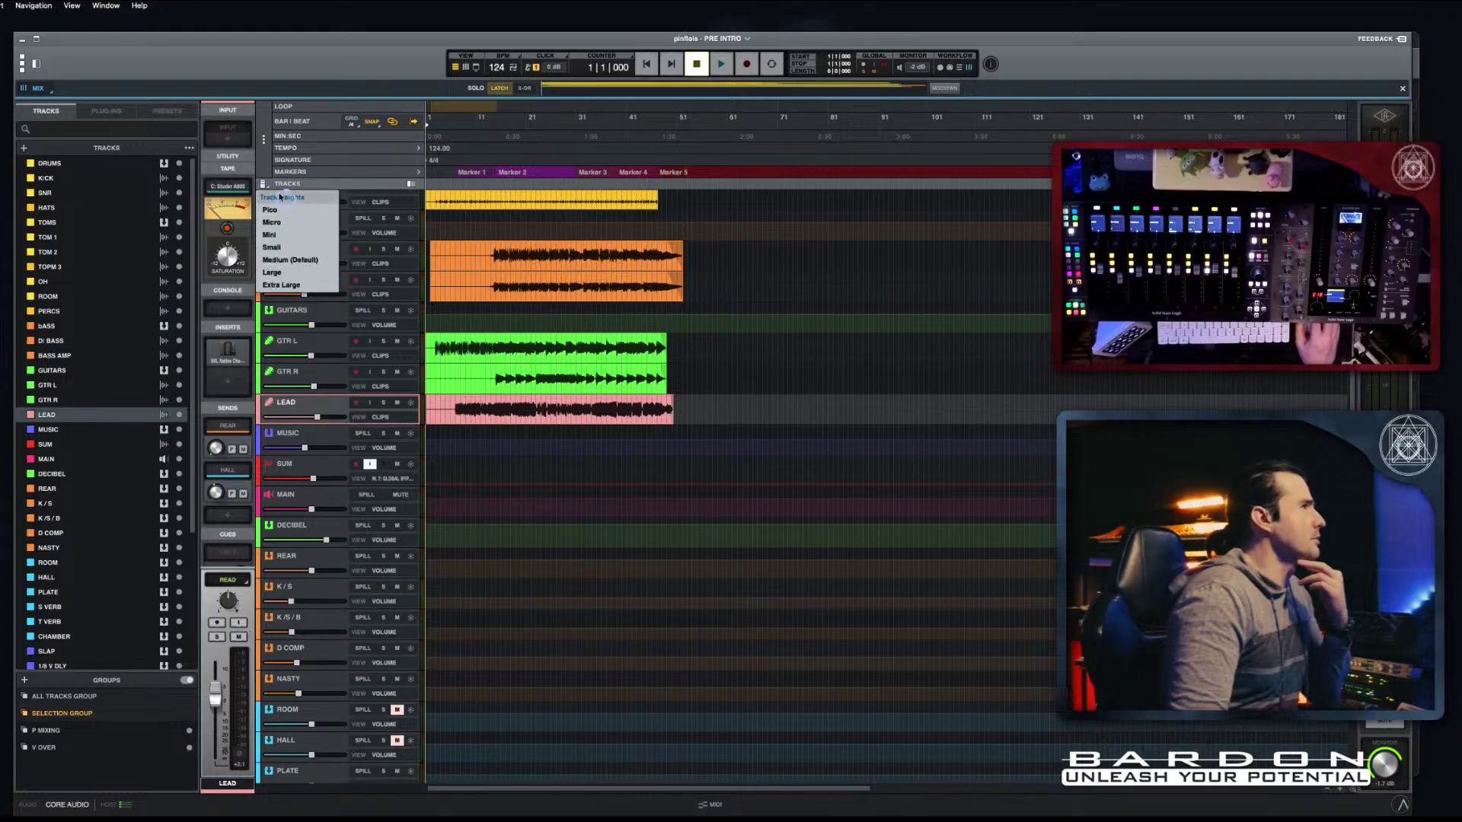
left_click(320, 186)
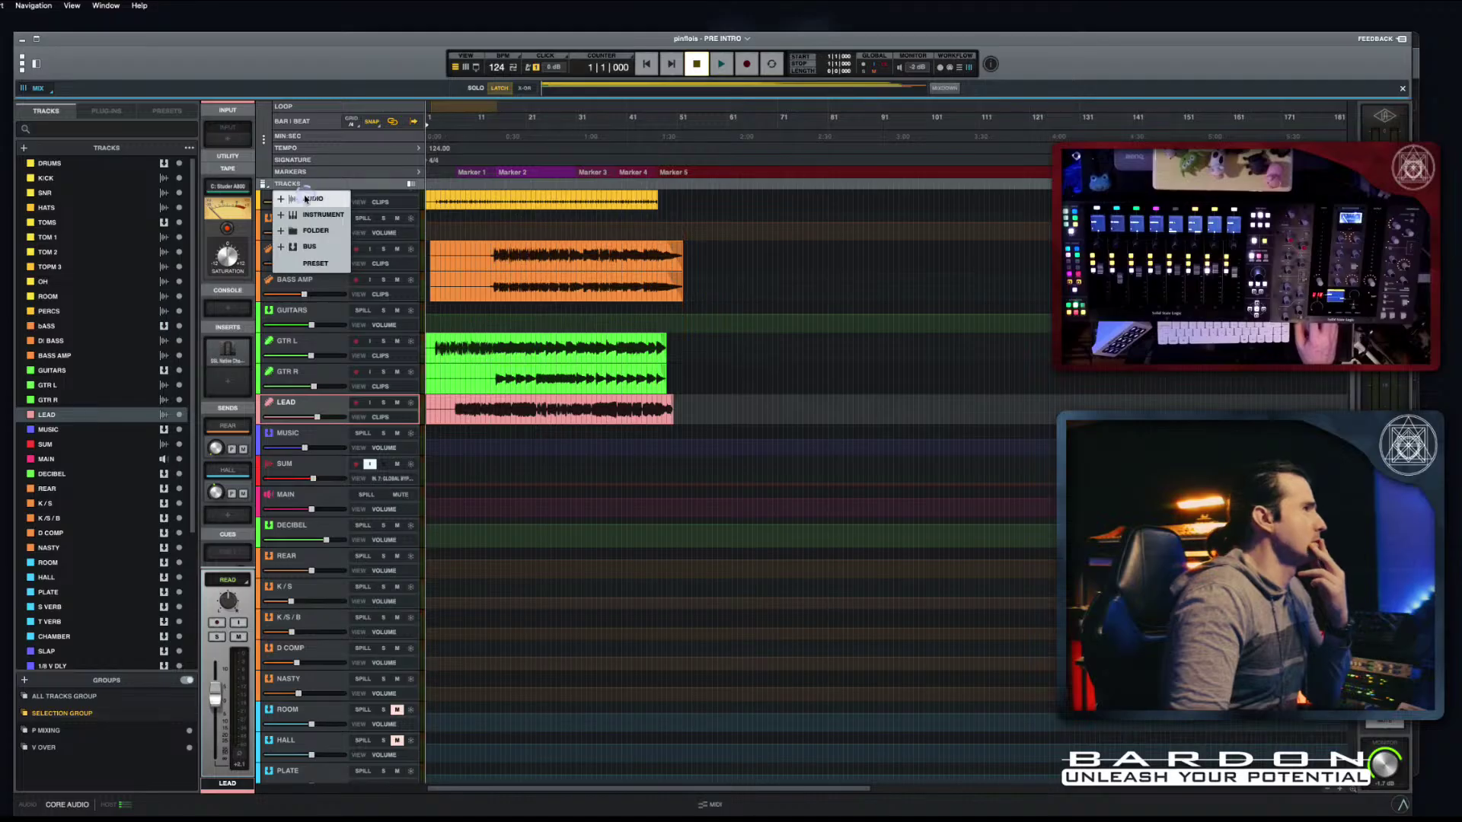
left_click(305, 199)
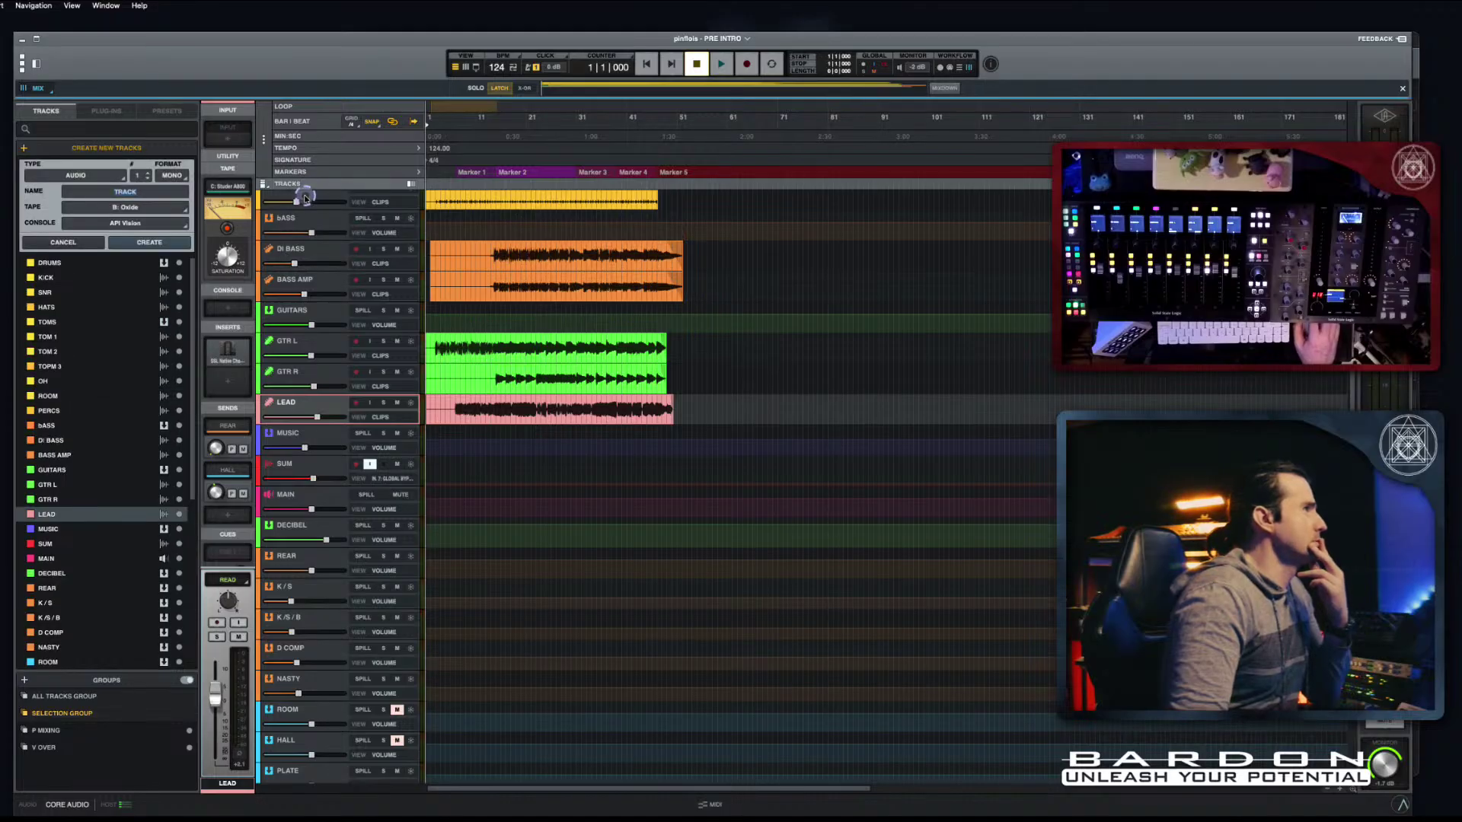
left_click(172, 175)
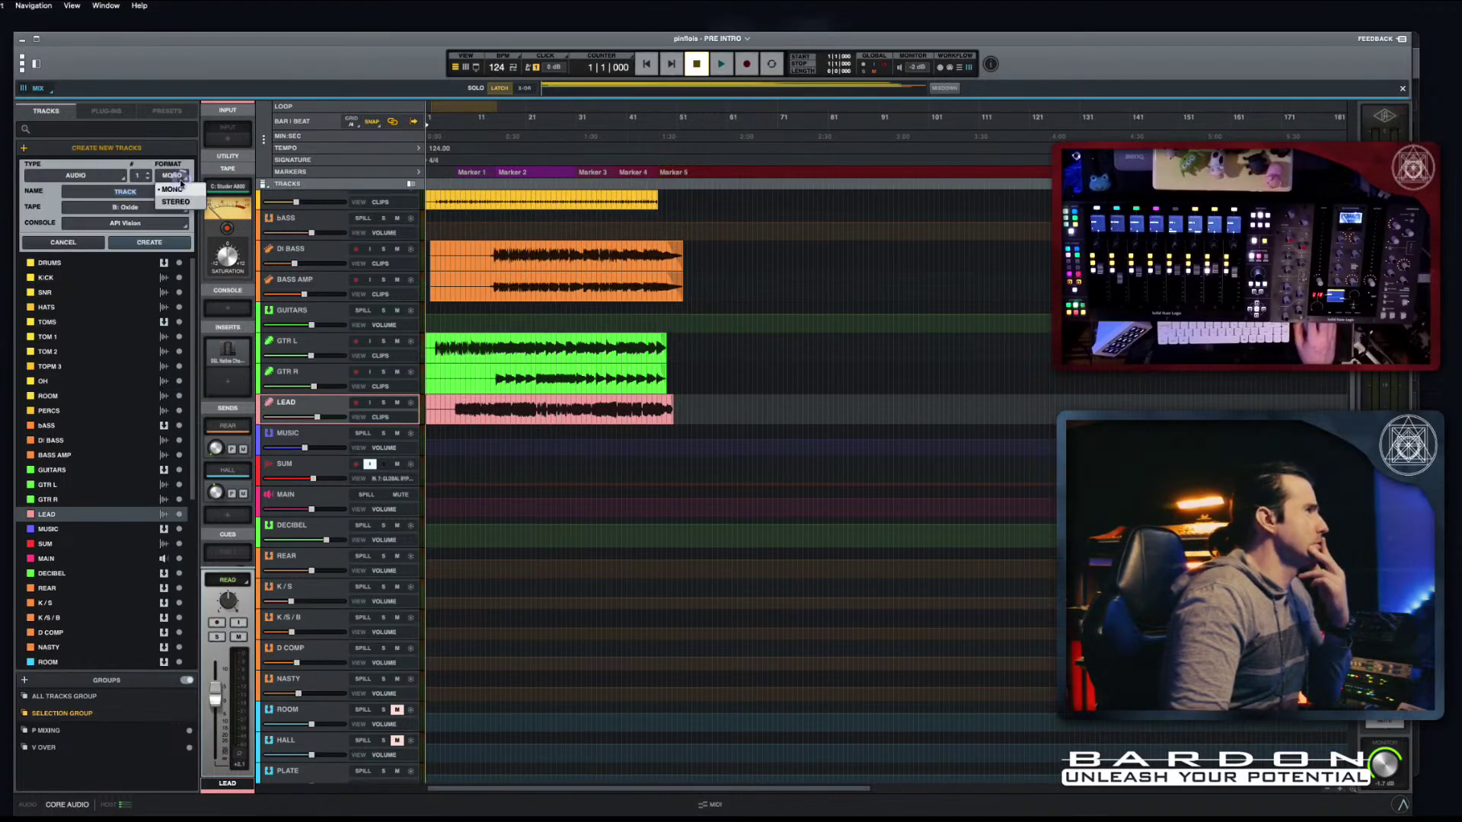
left_click(181, 197)
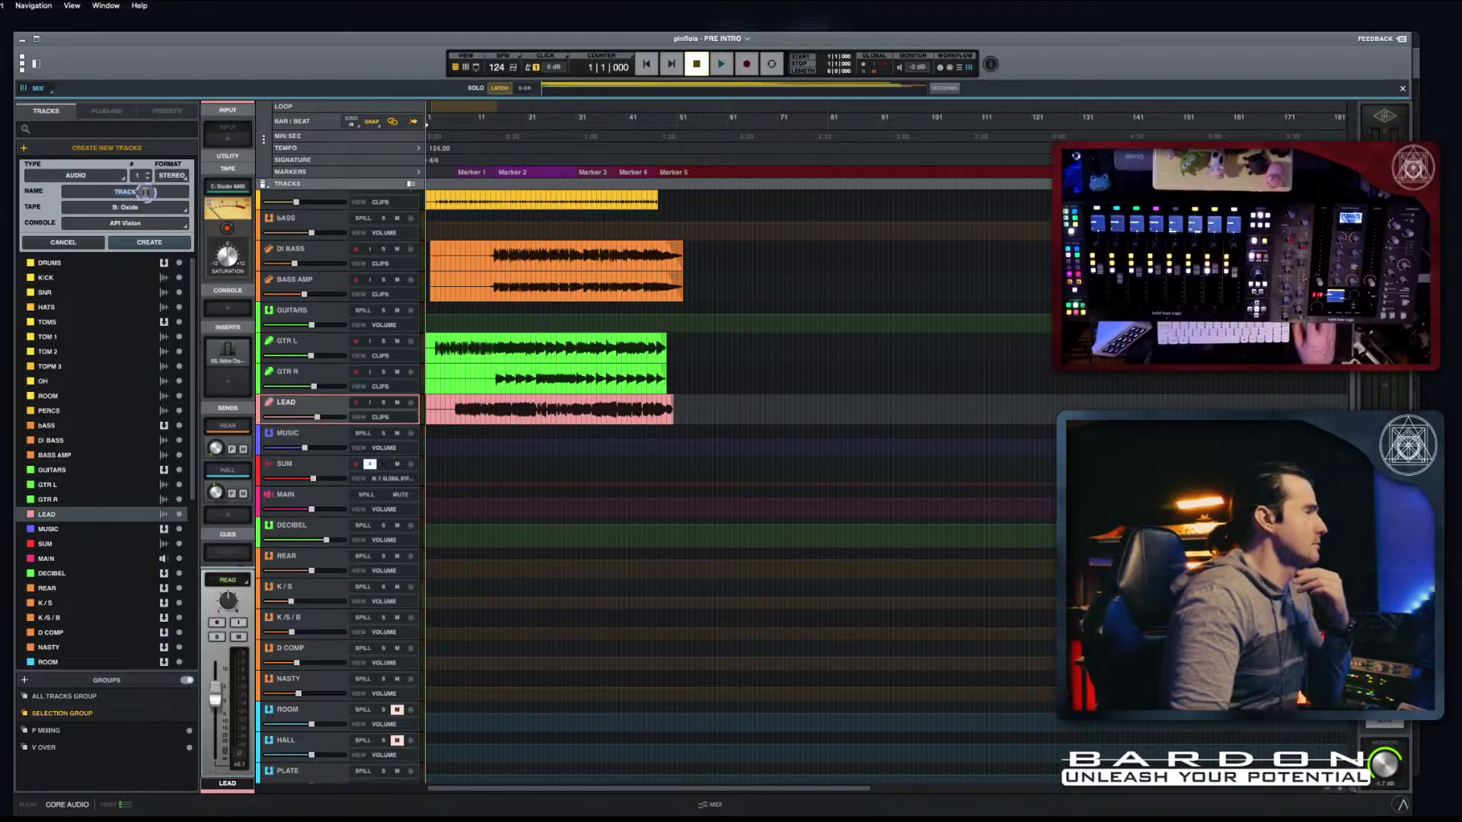
Step: Name the new stereo audio track VINYL and create it
key("BackSpace")
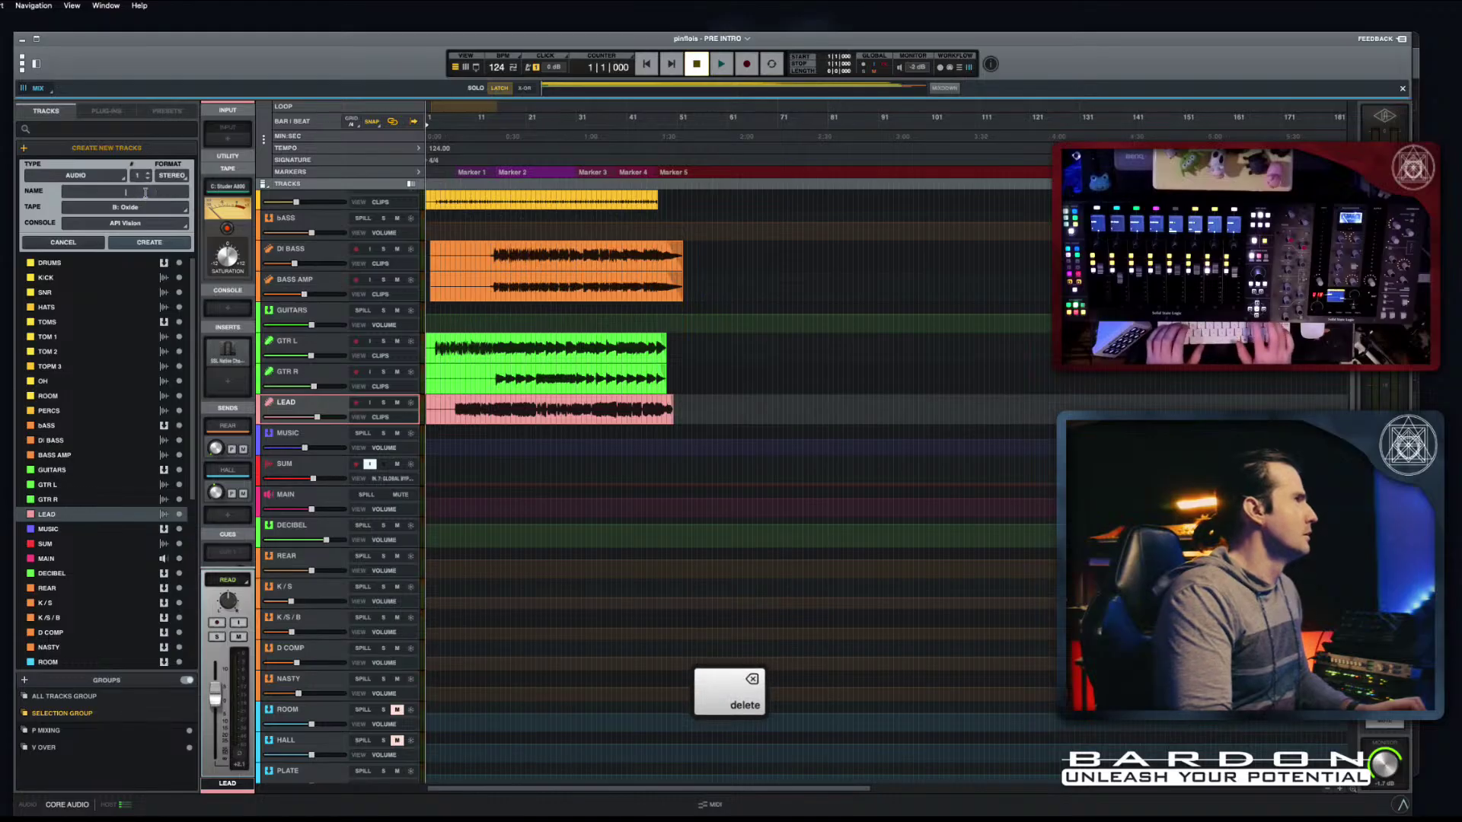
key("Caps_Lock")
type("NIN")
type("YL")
key("BackSpace")
key("BackSpace")
key("BackSpace")
key("BackSpace")
key("BackSpace")
type("VINA")
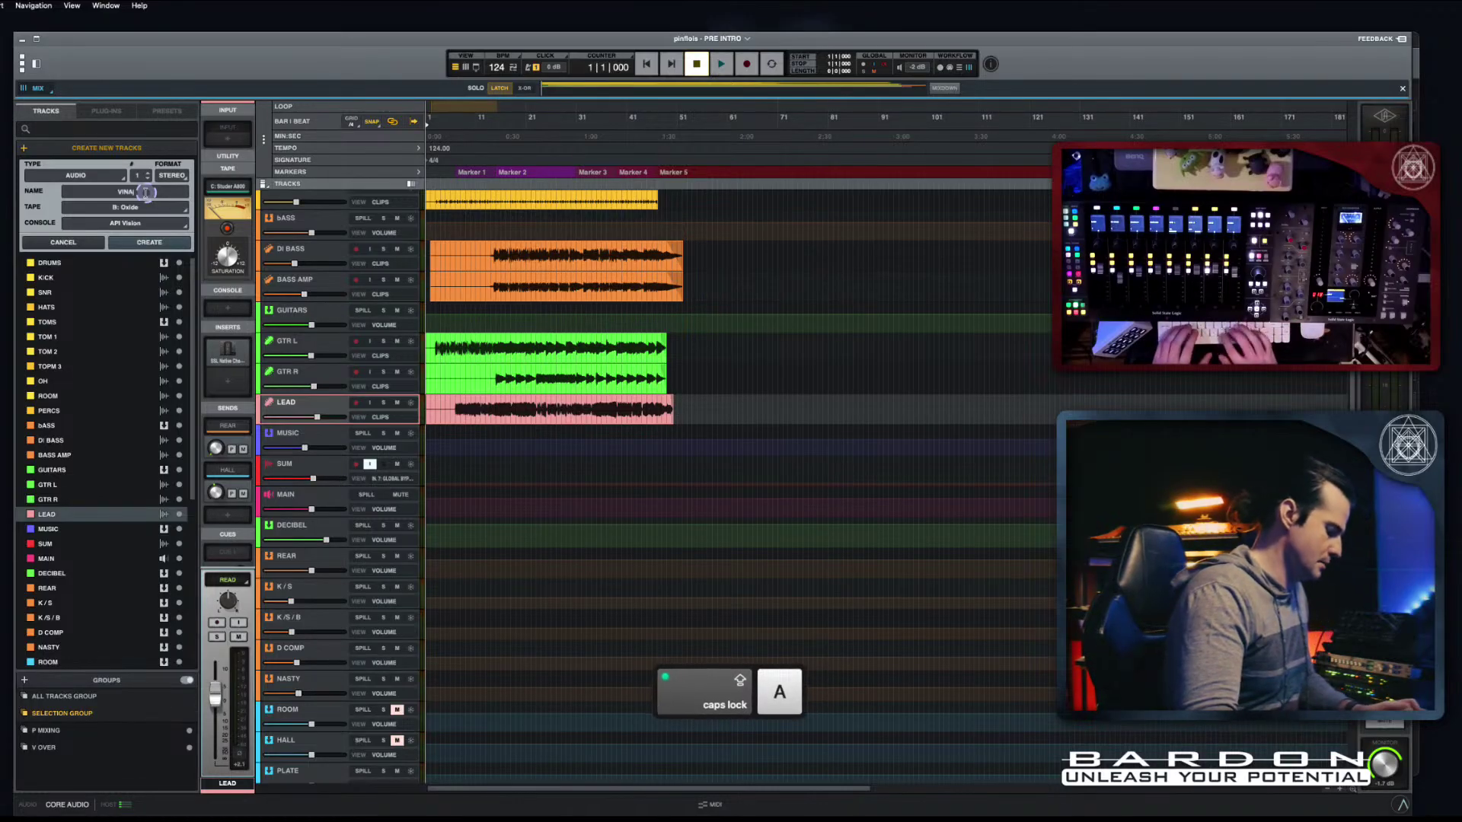
key("BackSpace")
type("Y")
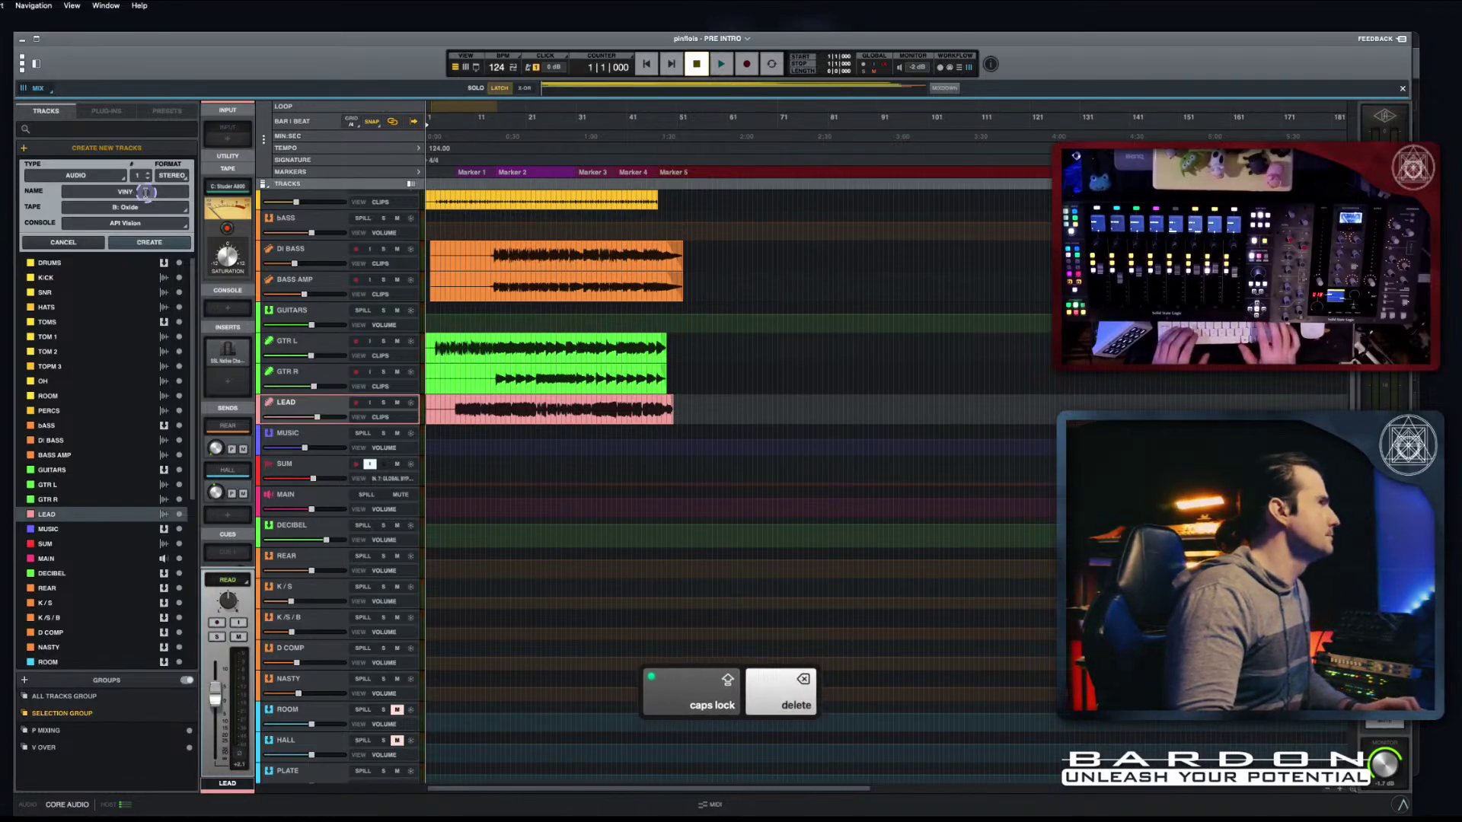
type("L")
key("Return")
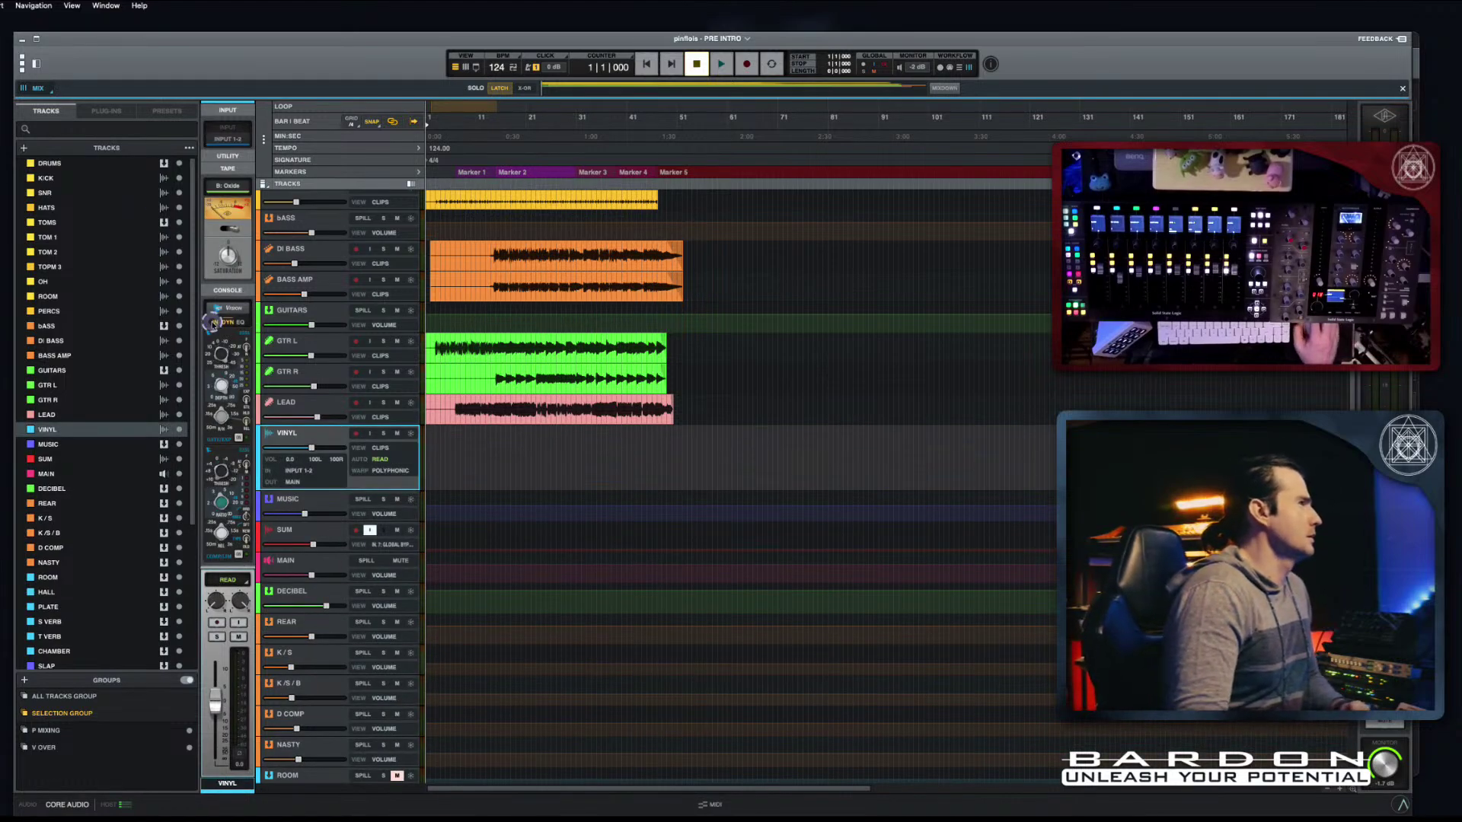
Step: Review the VINYL track's API Vision console strip from the tape section down to its inserts
left_click(214, 322)
scroll(220, 305, "down", 3)
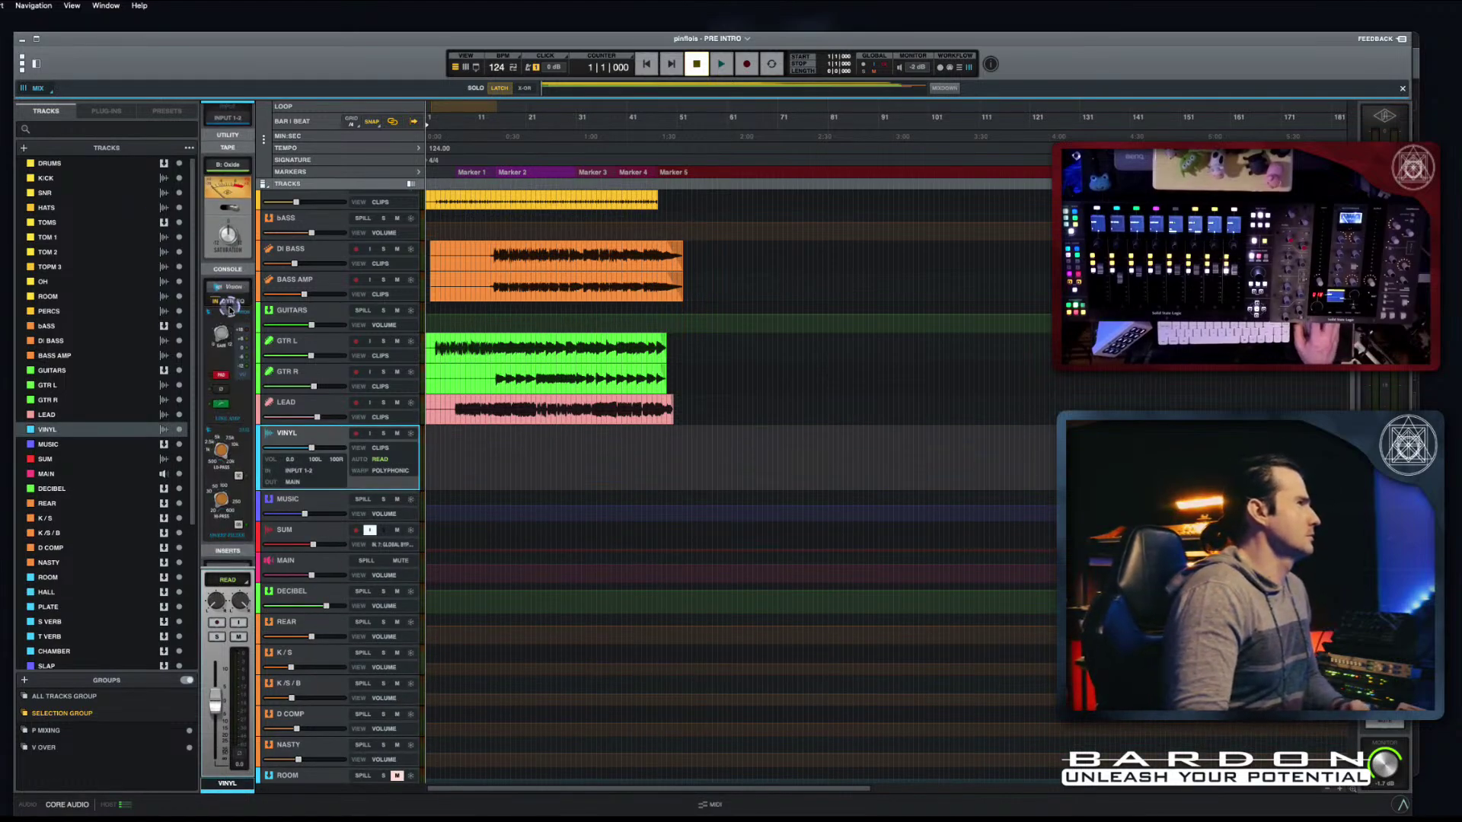
scroll(228, 225, "up", 1)
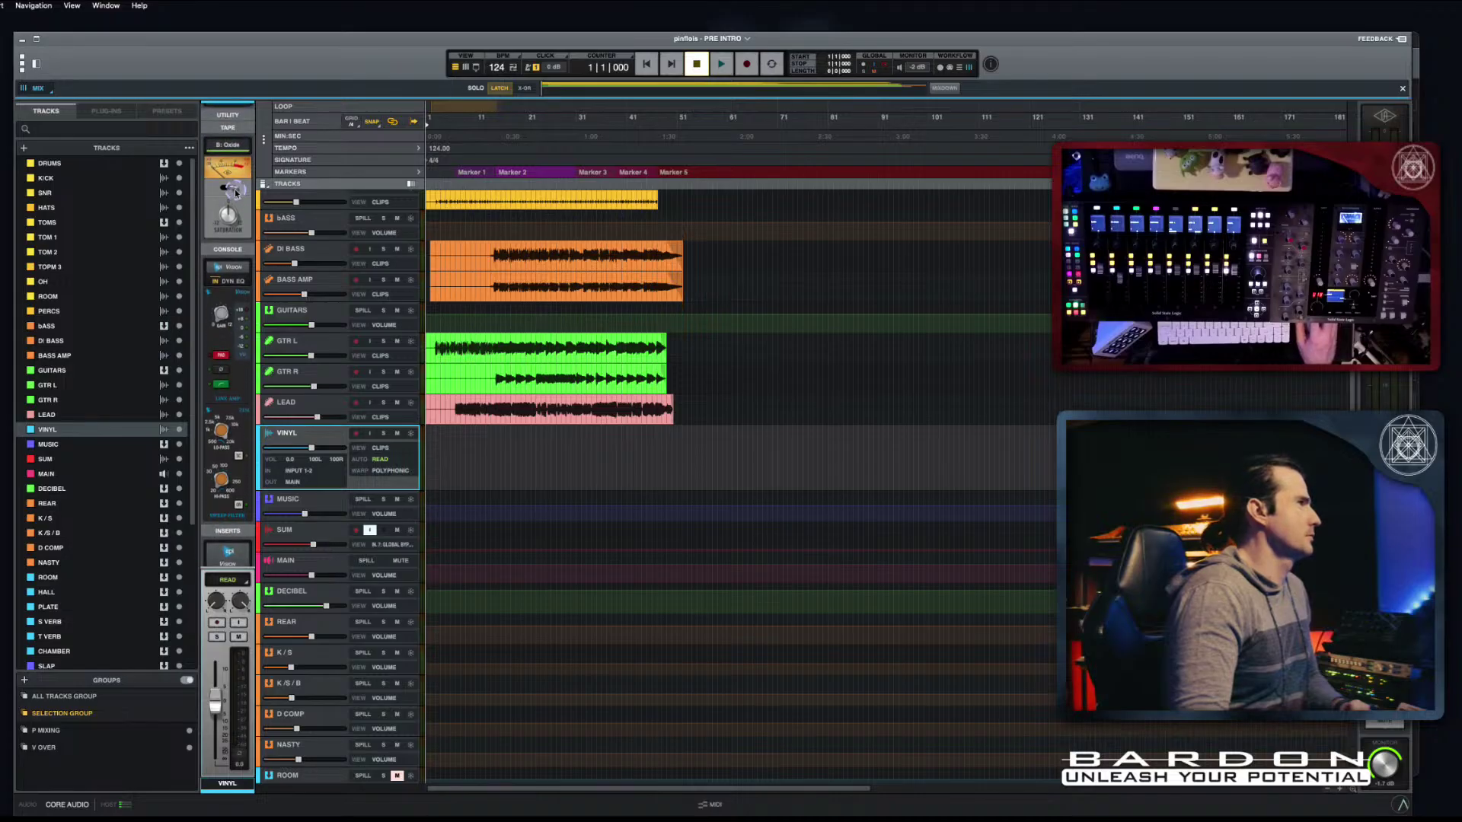
scroll(239, 266, "down", 2)
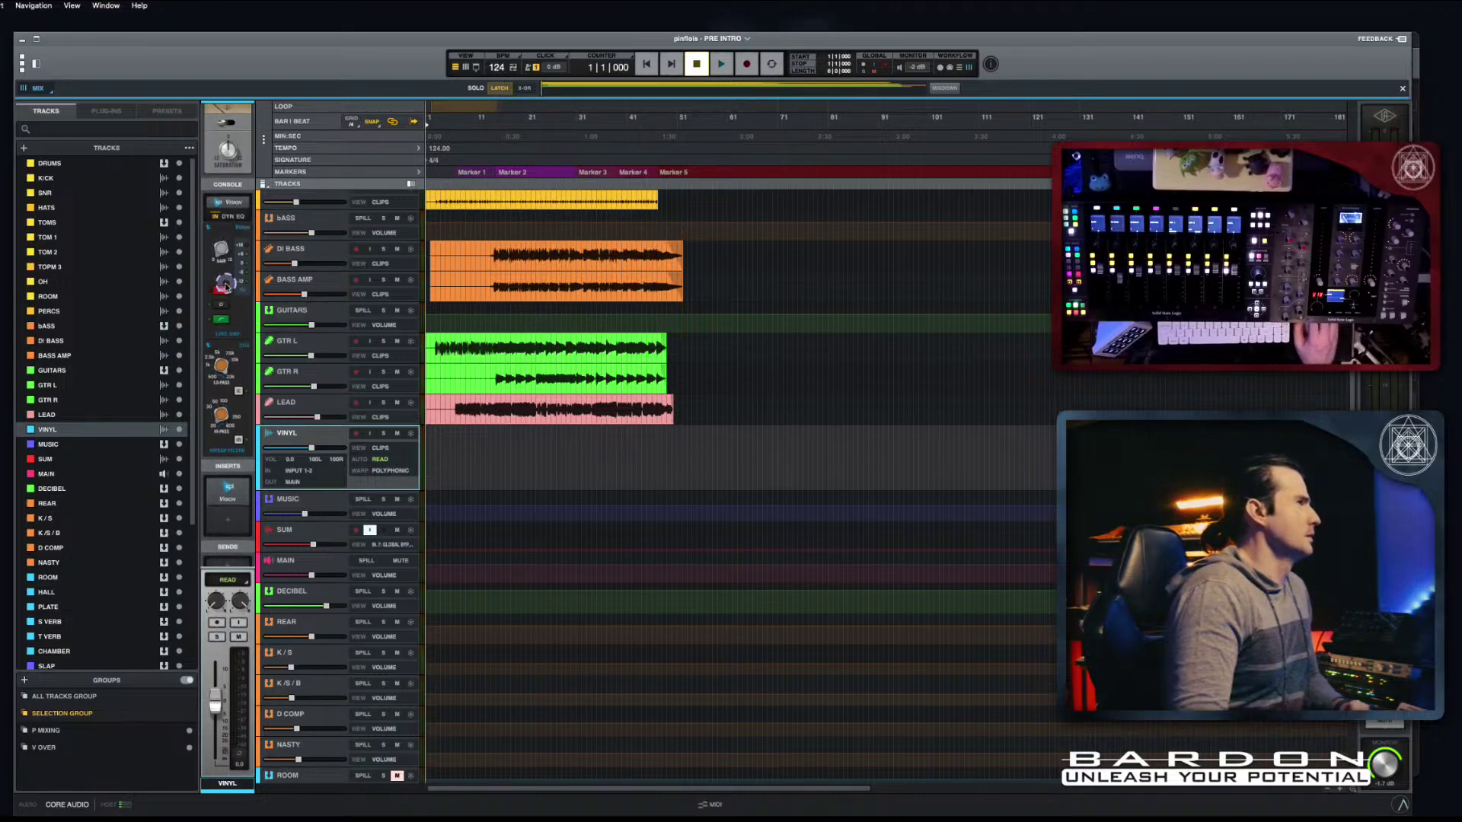
scroll(223, 438, "down", 2)
left_click_drag(241, 451, 240, 470)
scroll(241, 468, "down", 1)
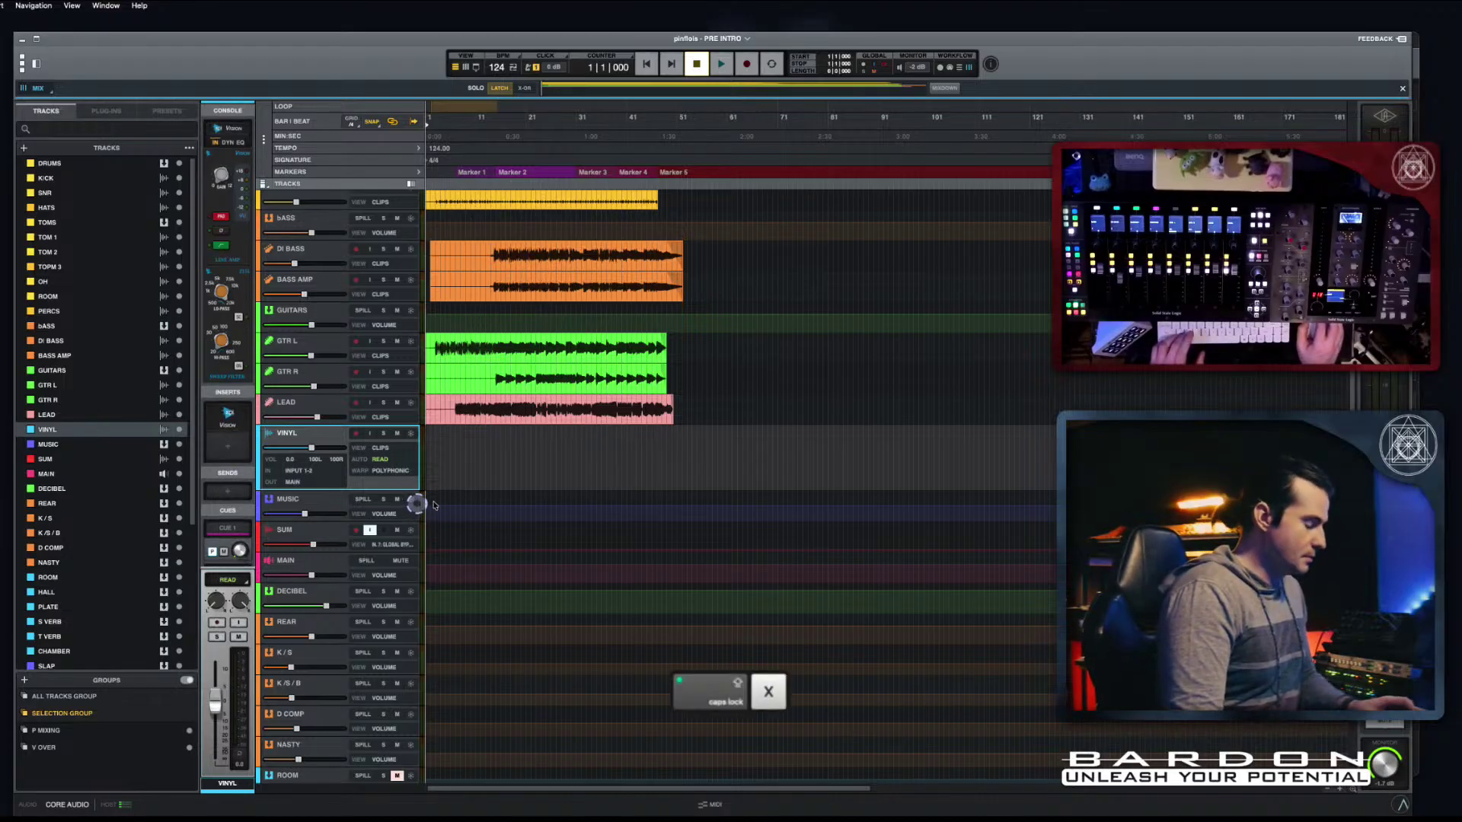
Step: Move the VINYL track between MUSIC and SUM in the mixer and place the Vinyl effect in its second insert
key("x")
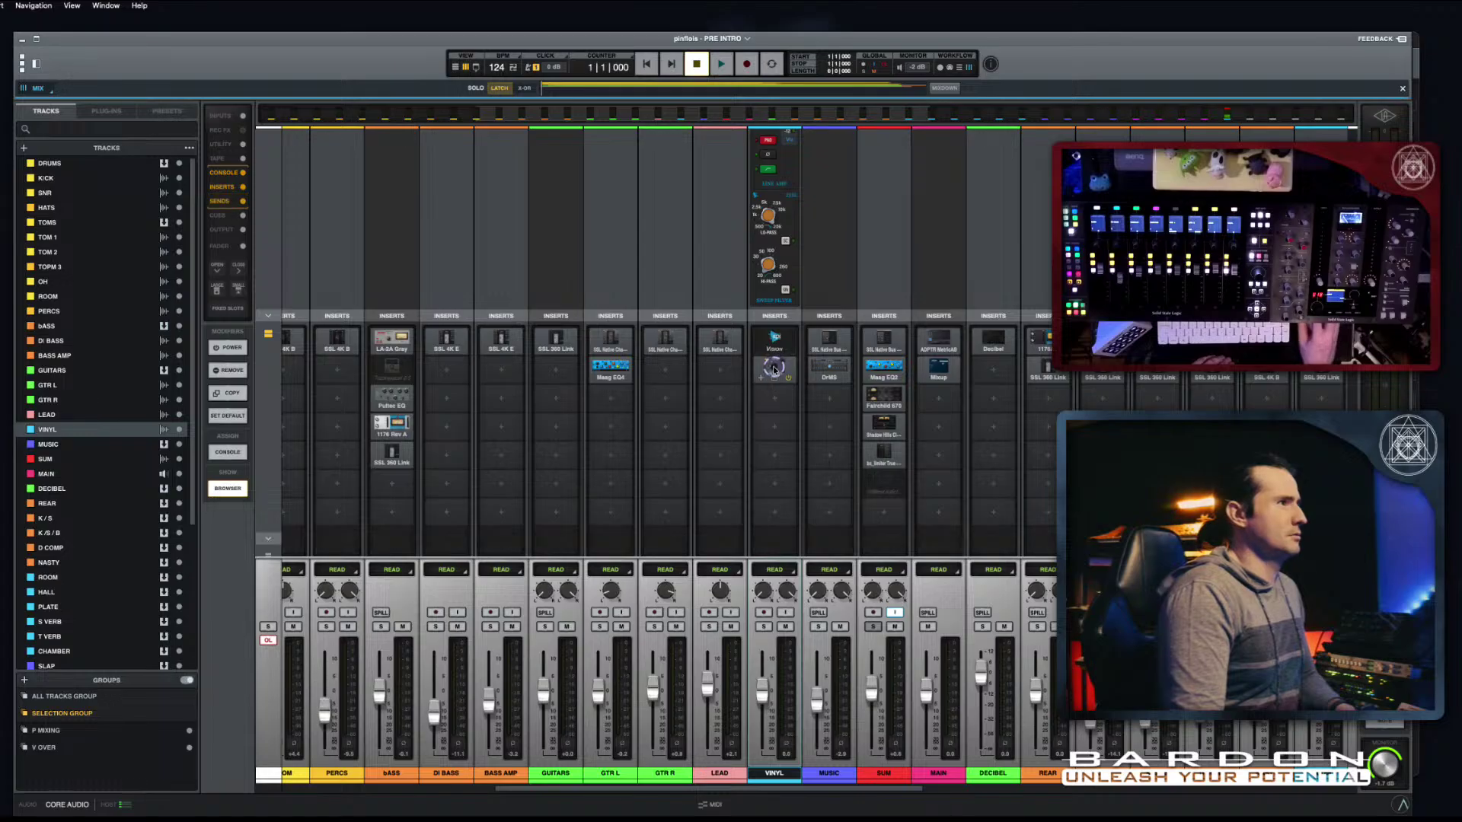
left_click_drag(796, 772, 828, 771)
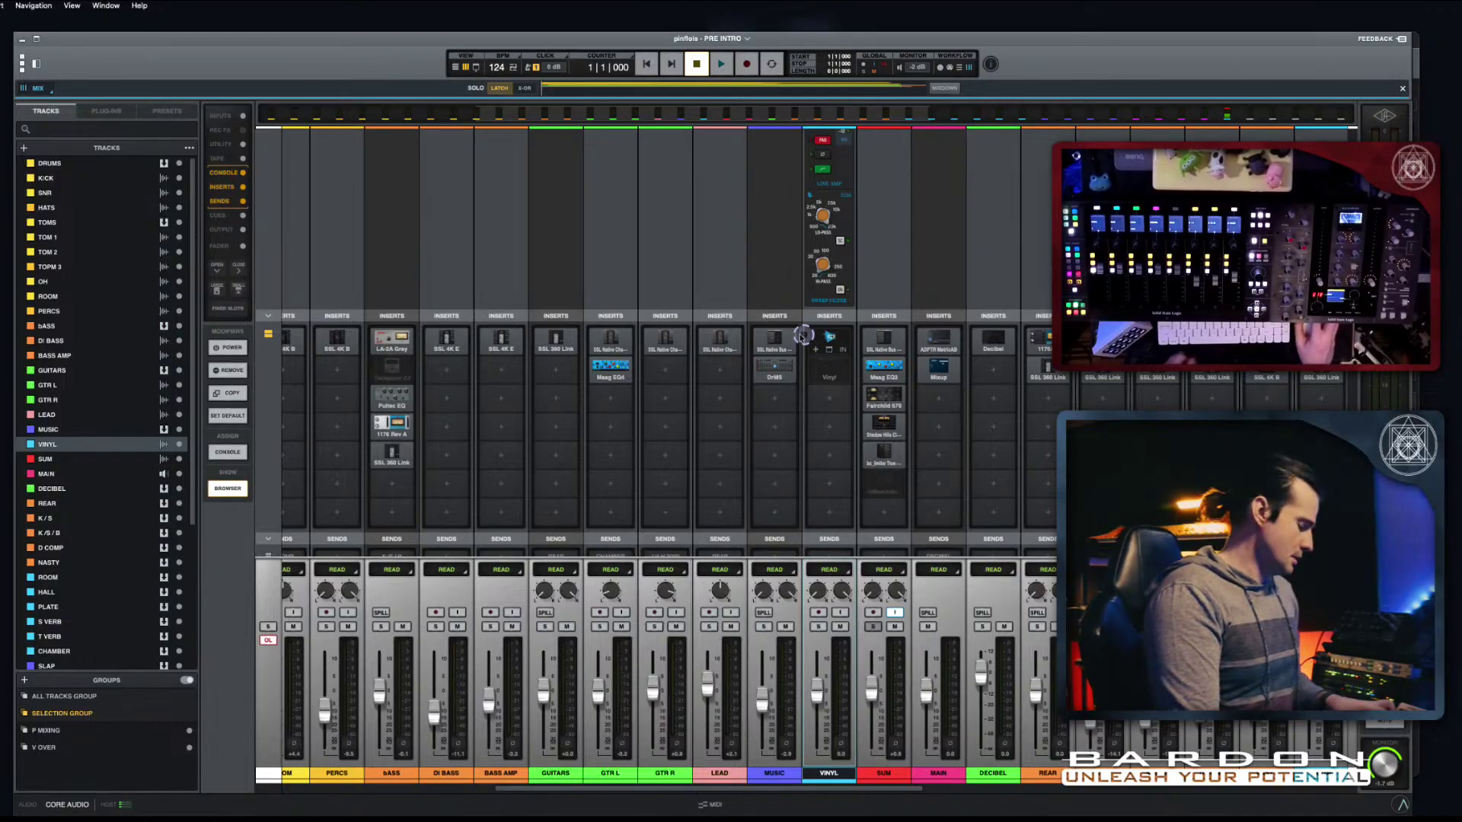
Step: Add SSL 360 Link to the VINYL track's third insert and close its plug-in window
left_click_drag(720, 339, 838, 398)
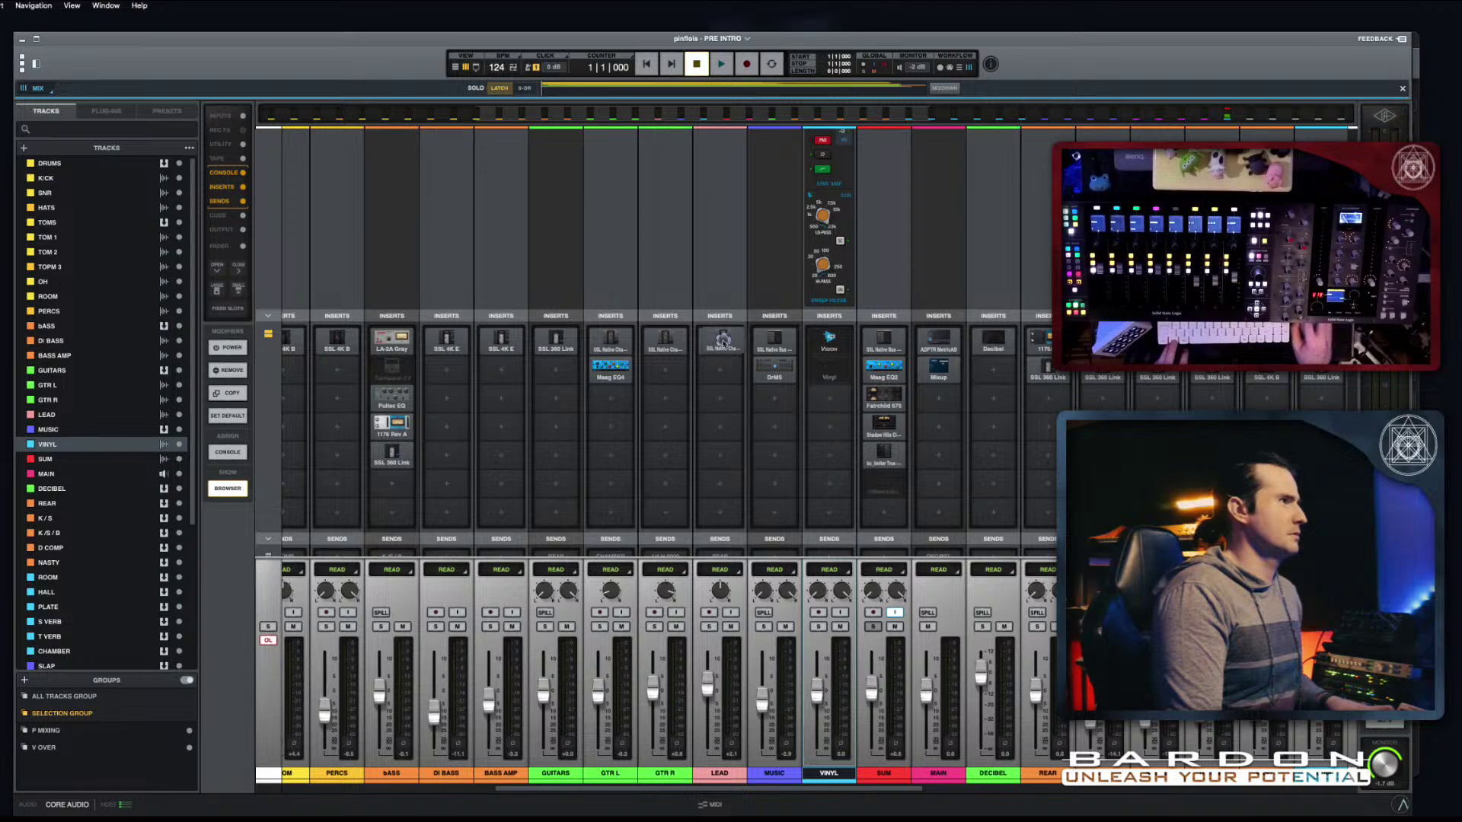
left_click(830, 398)
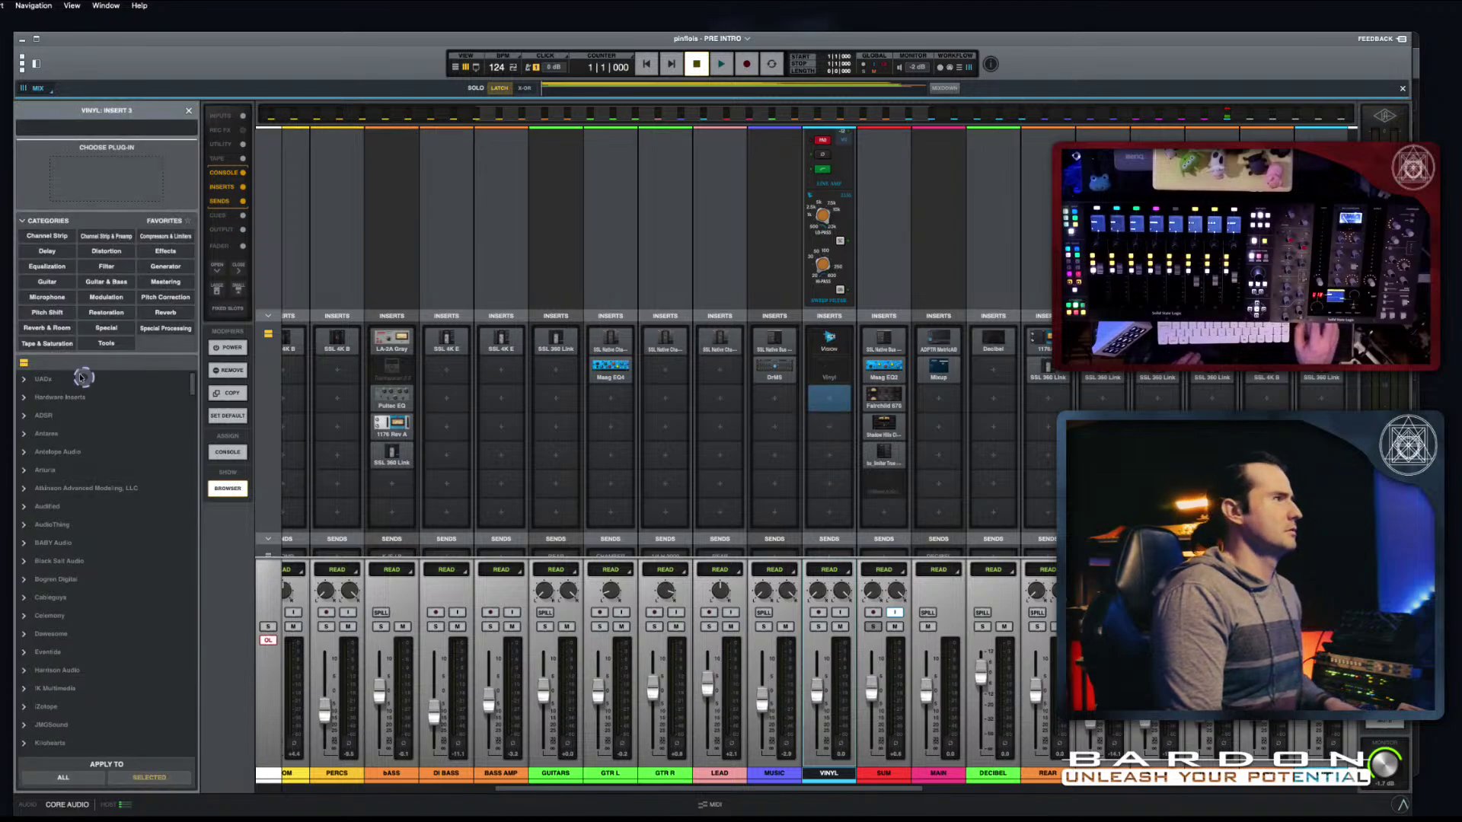
type("SSL")
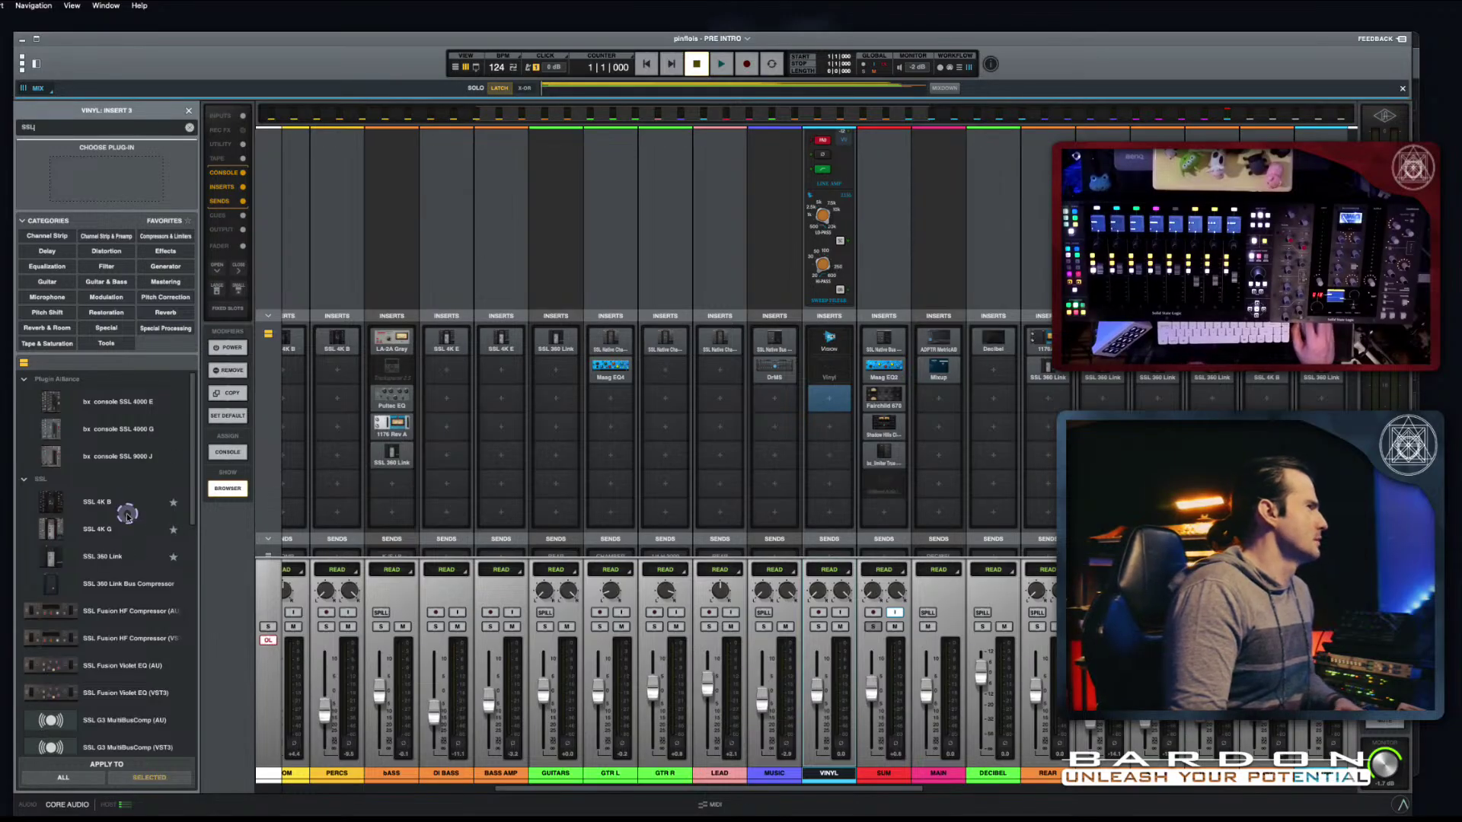
double_click(120, 564)
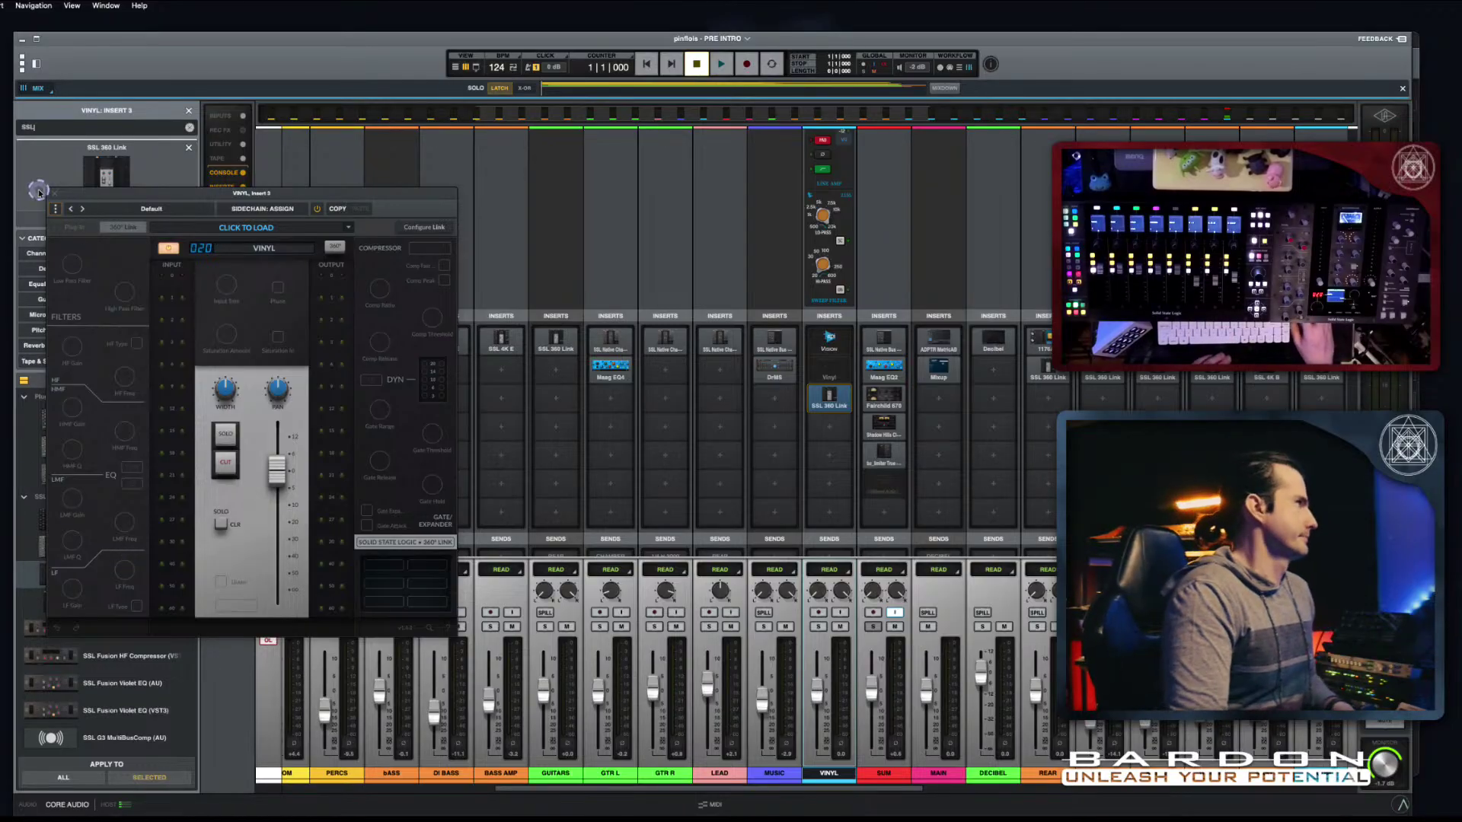
left_click(653, 304)
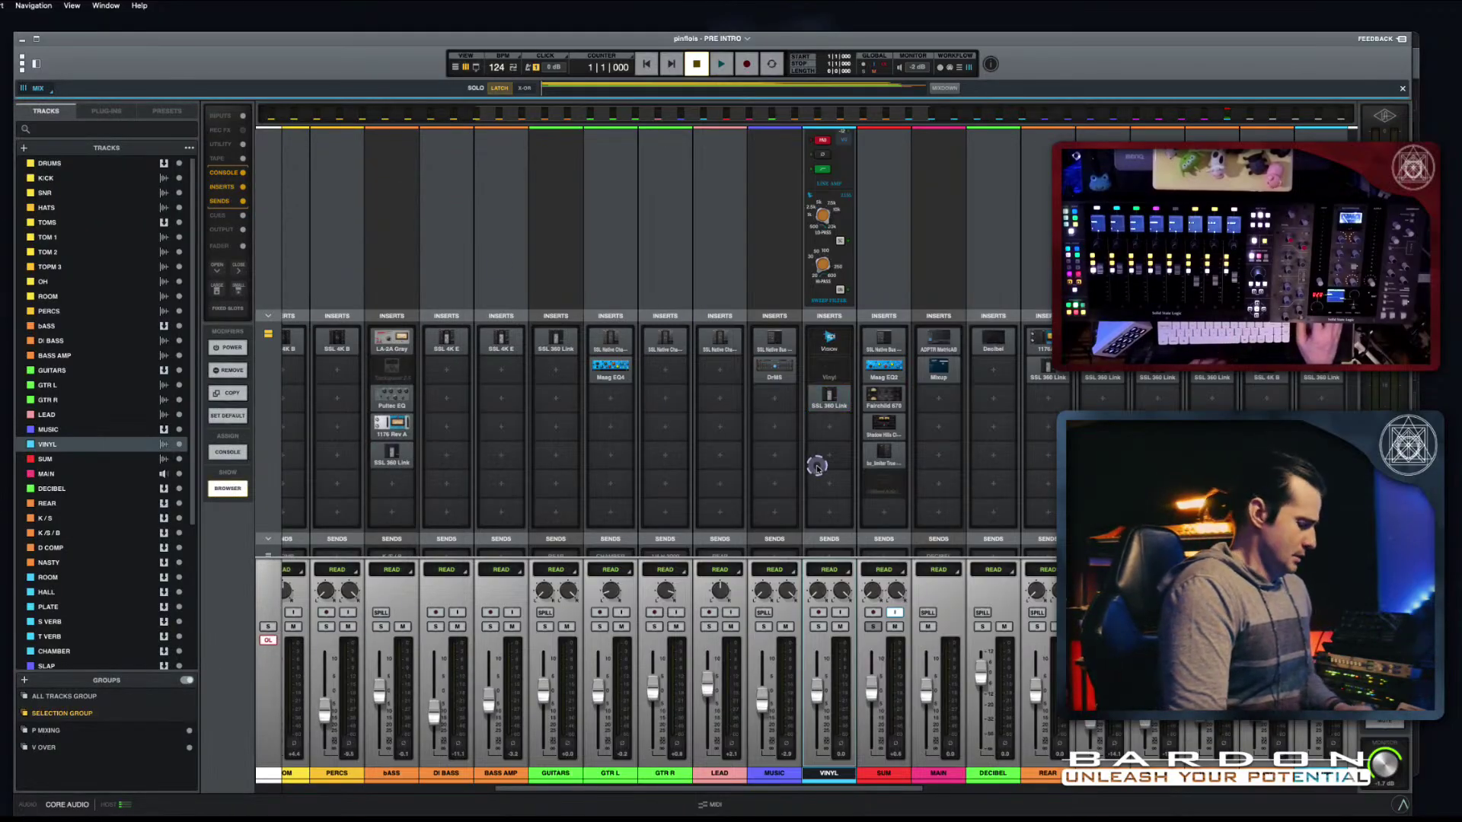
key("F3")
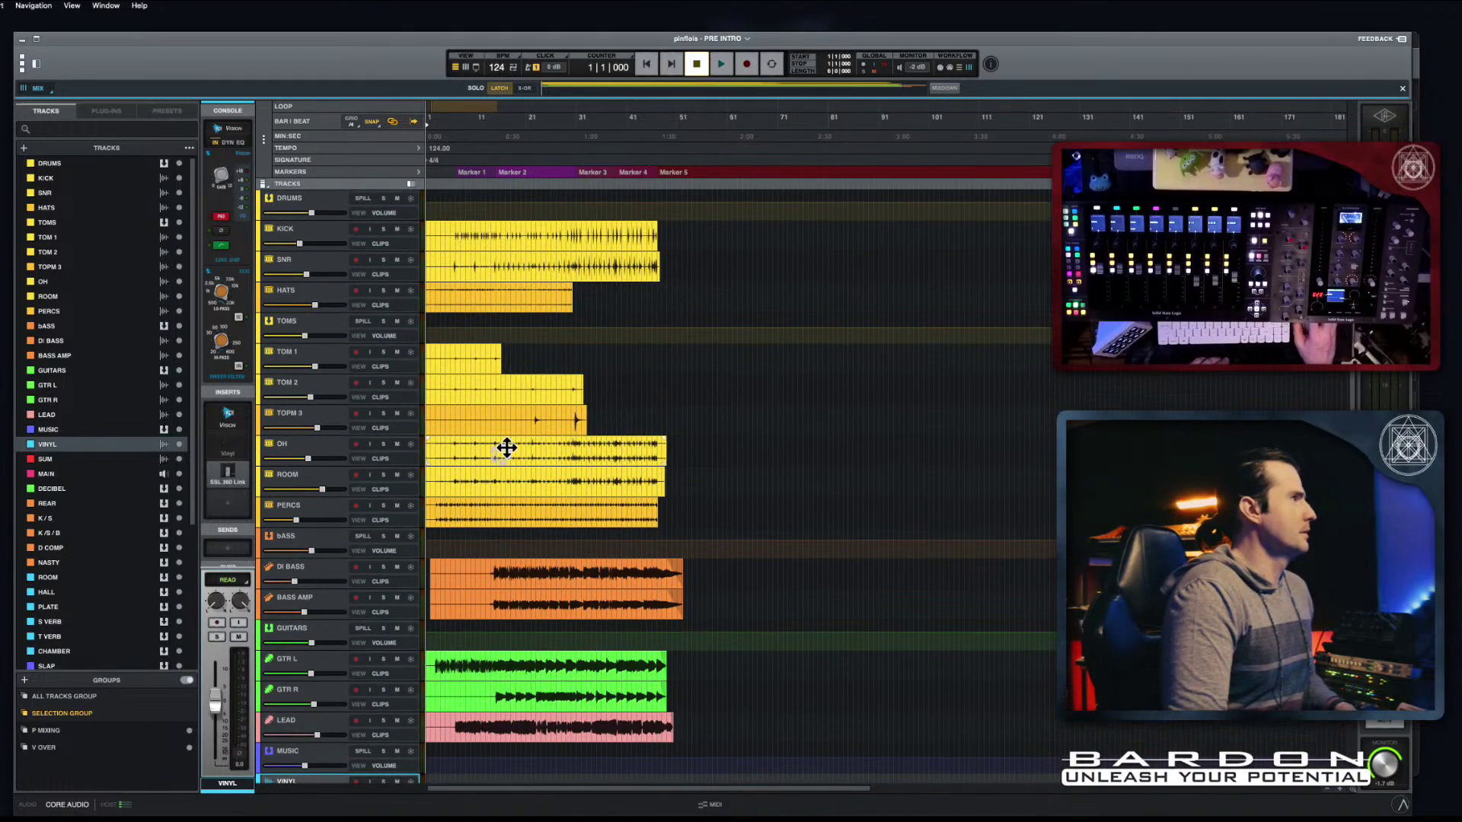
key("ctrl+Up")
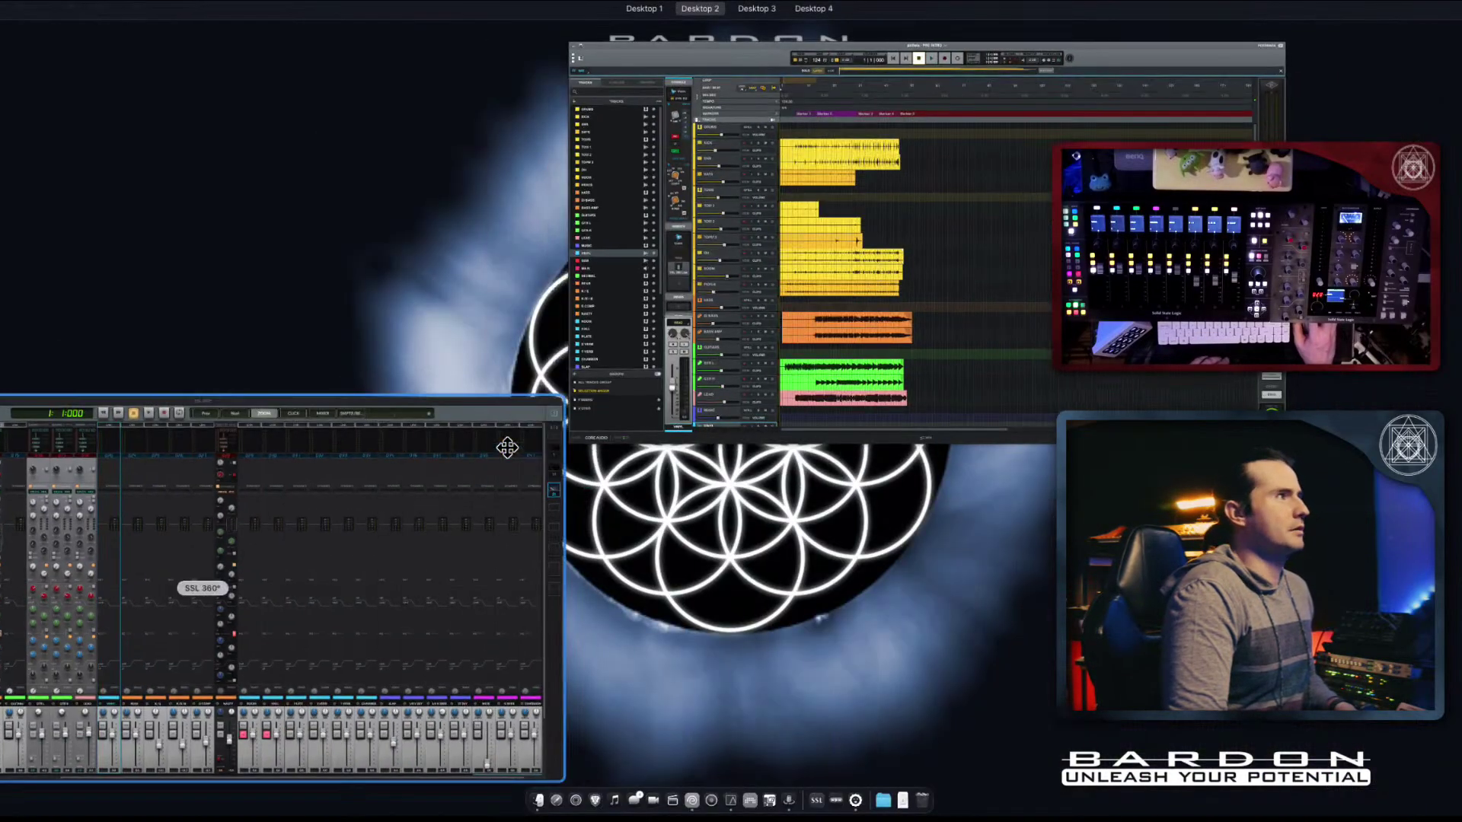
left_click(864, 317)
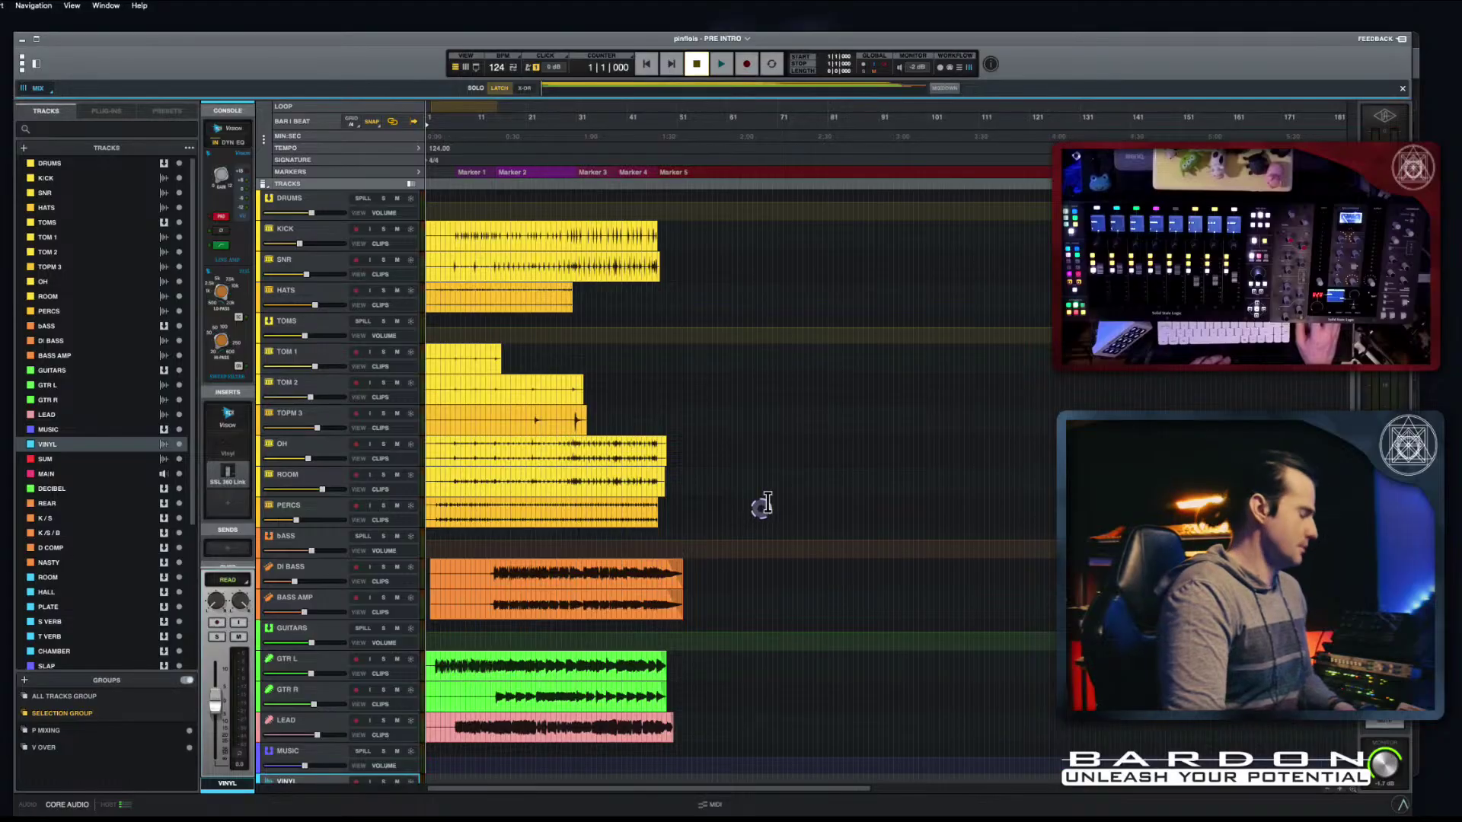
scroll(457, 525, "down", 5)
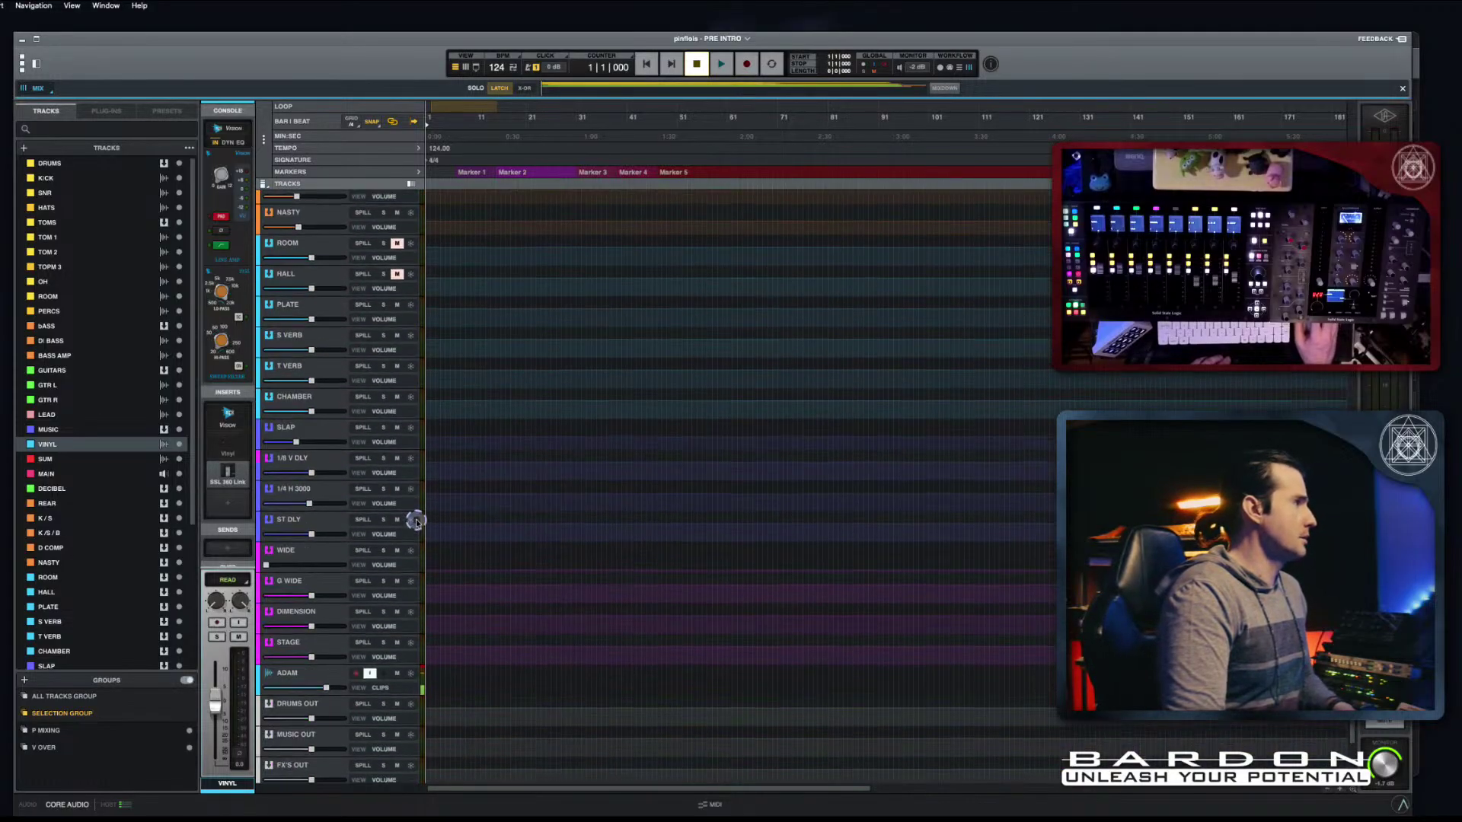
Step: Select pinflois - PRE INTRO - MAIN.aiff in the Metric AB plug-in on MAIN, reveal it in Finder and close the plug-in
key("super+equal")
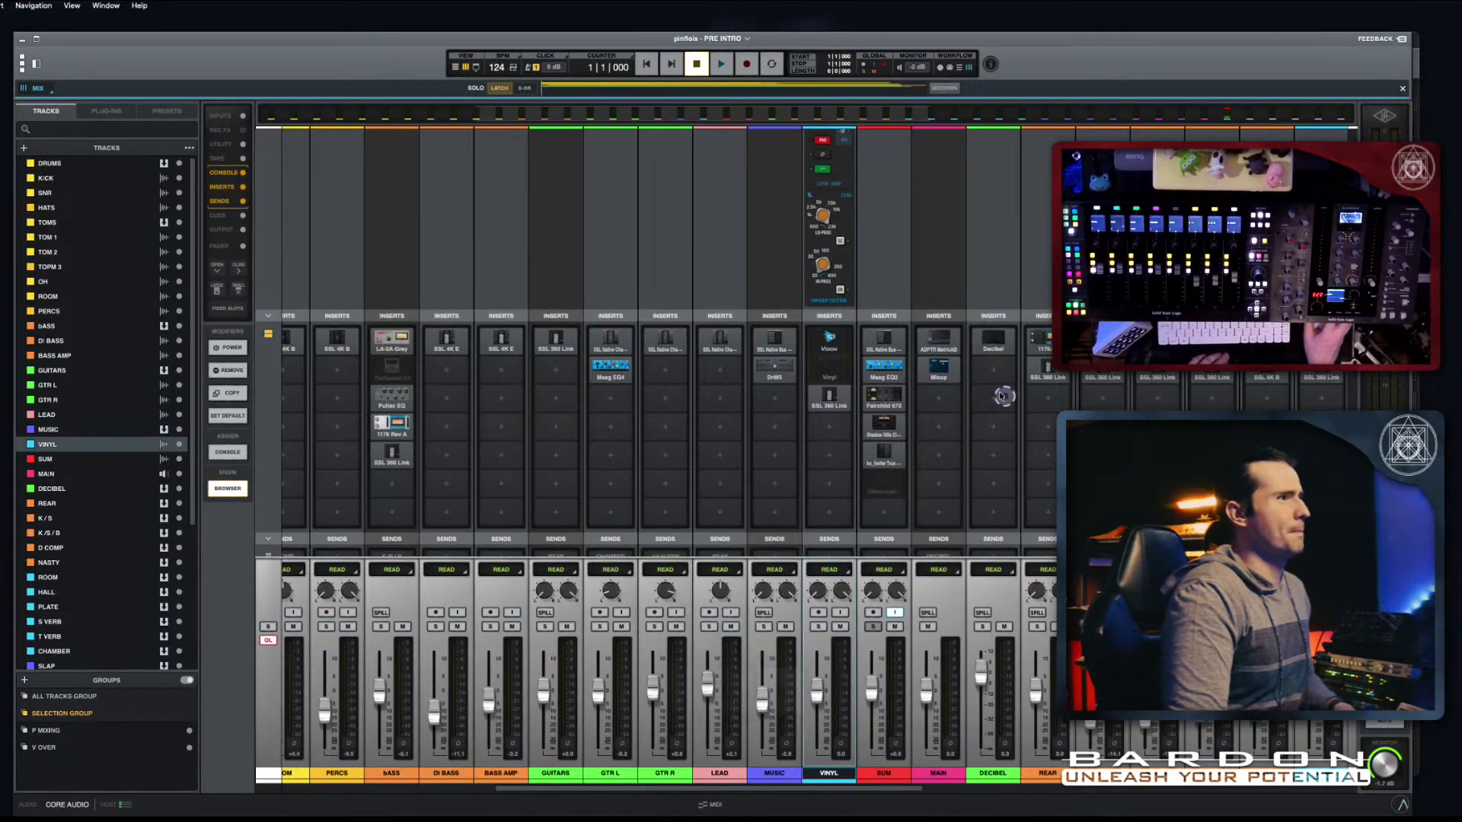
left_click(938, 352)
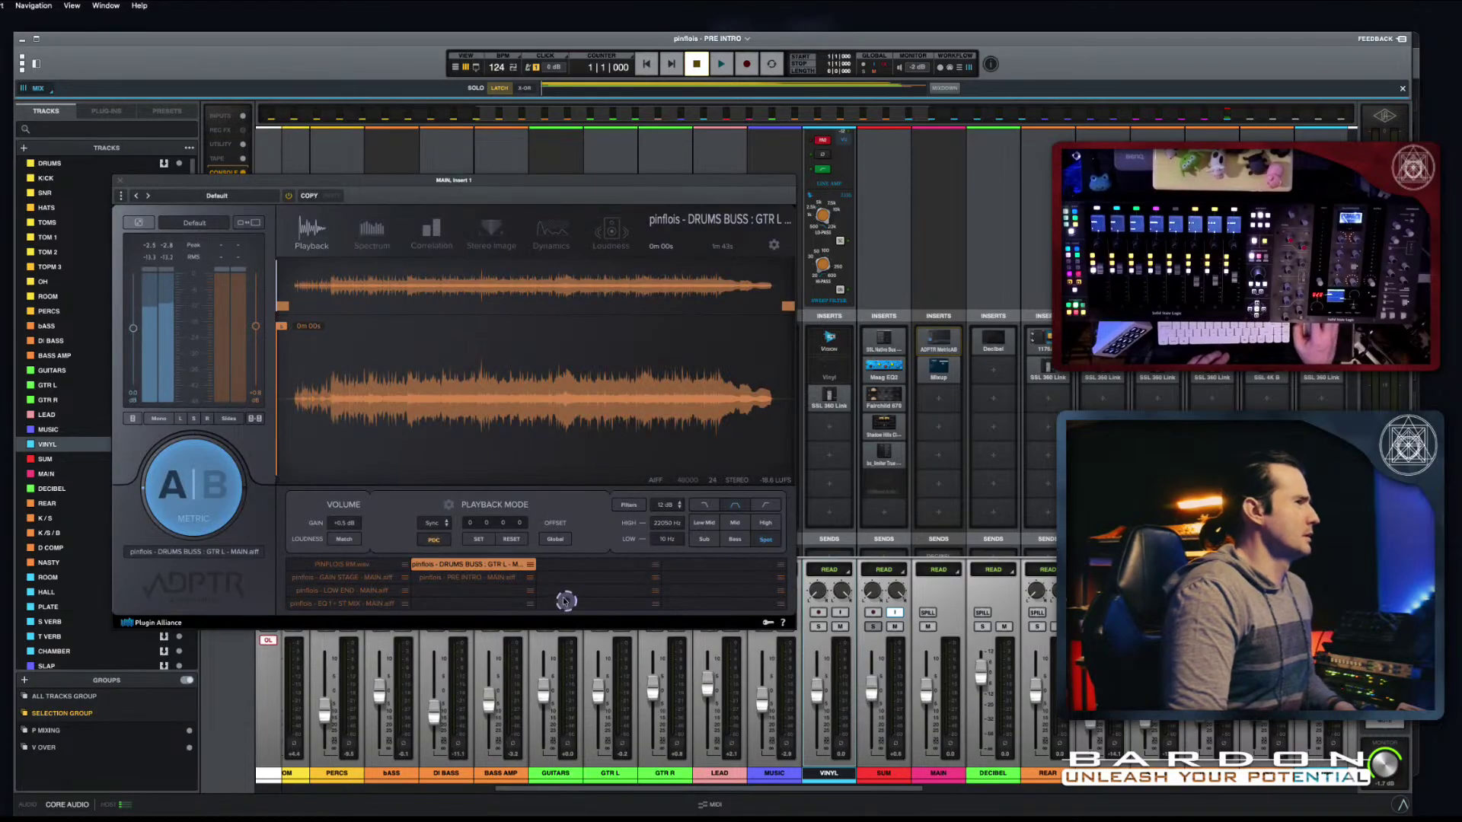
left_click(521, 581)
left_click(527, 578)
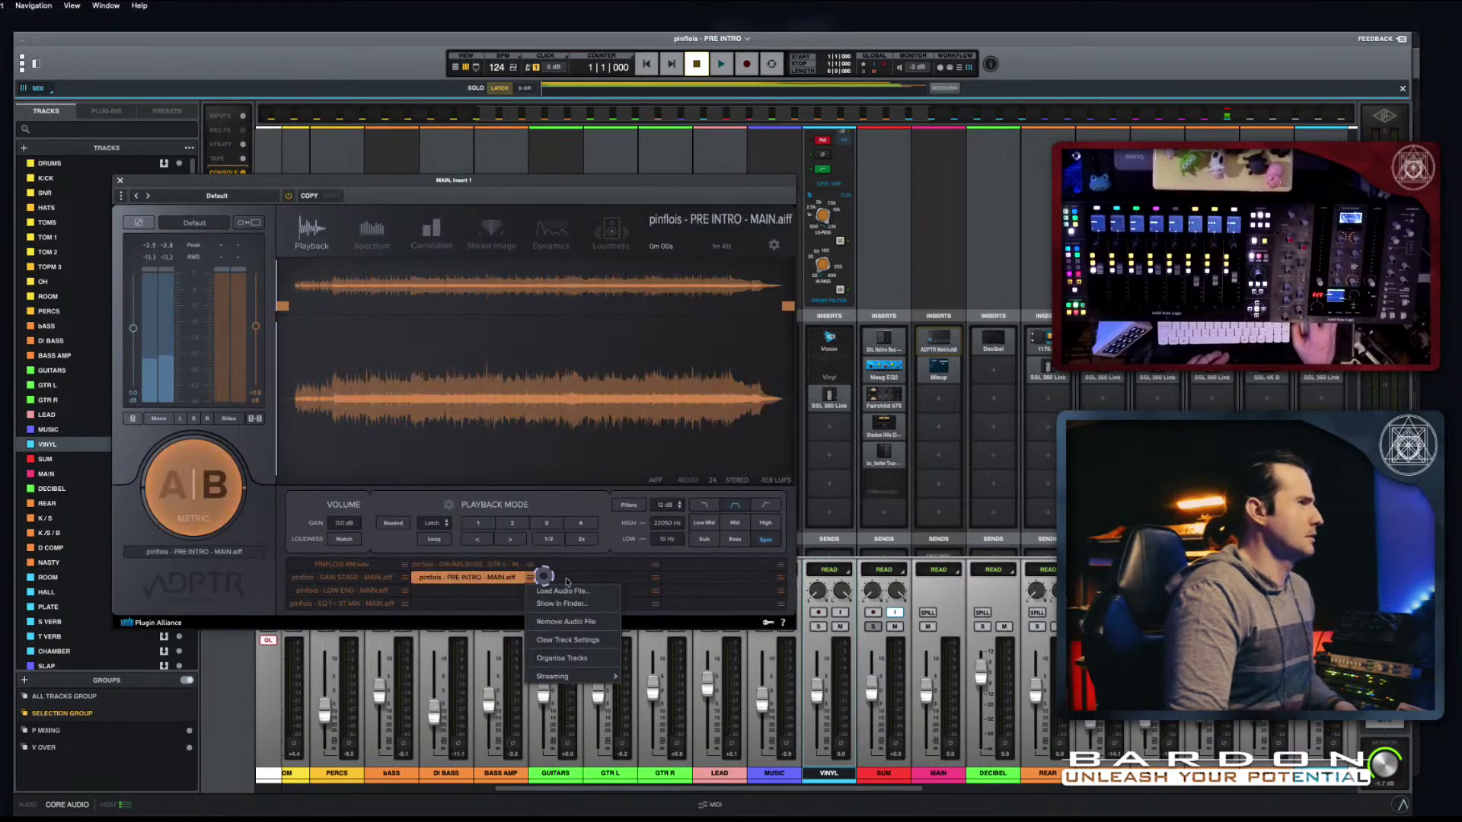
left_click(607, 601)
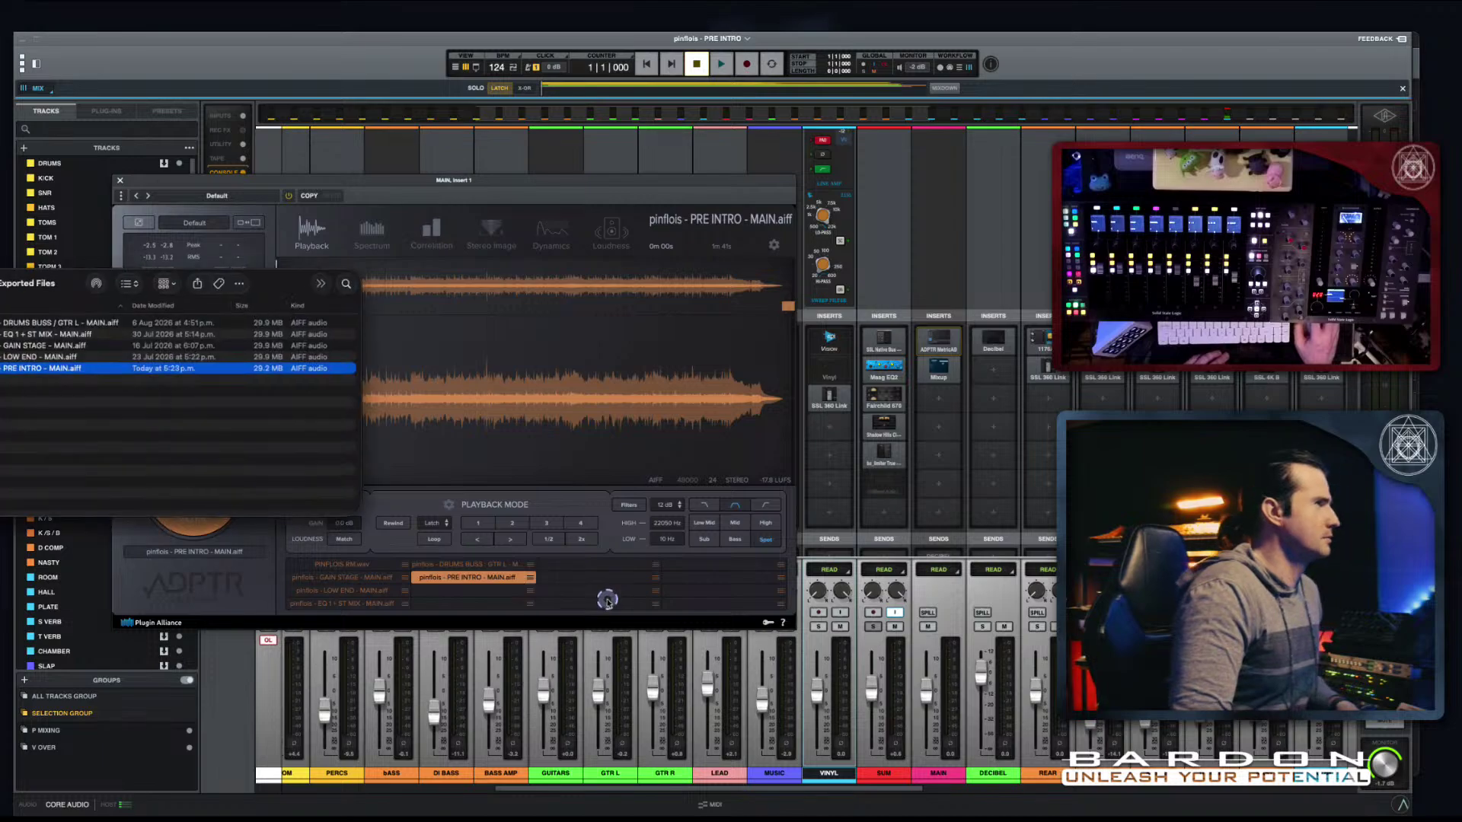
left_click(162, 182)
left_click_drag(162, 183, 345, 183)
left_click(498, 117)
left_click(360, 88)
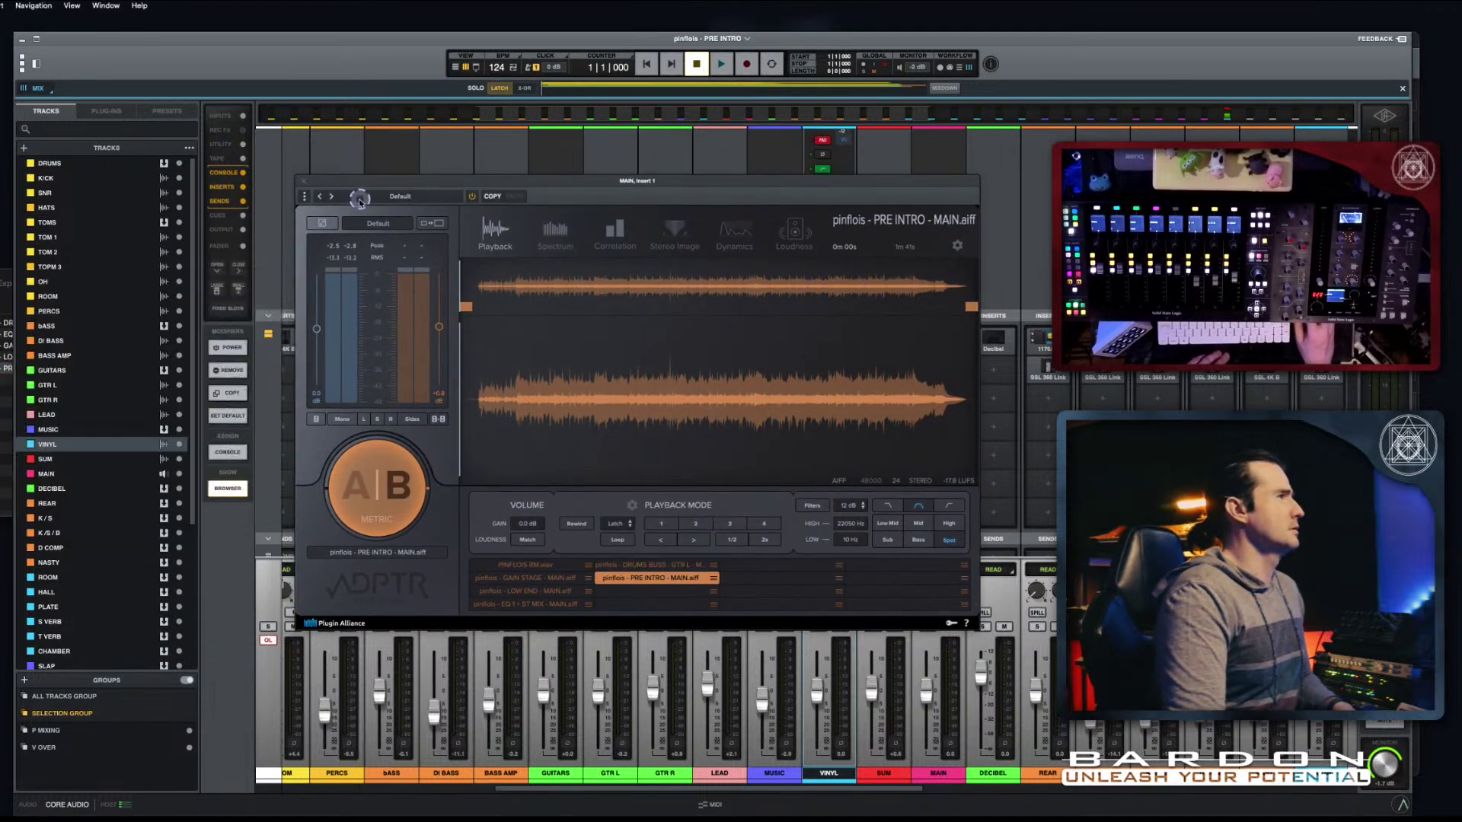
left_click(308, 185)
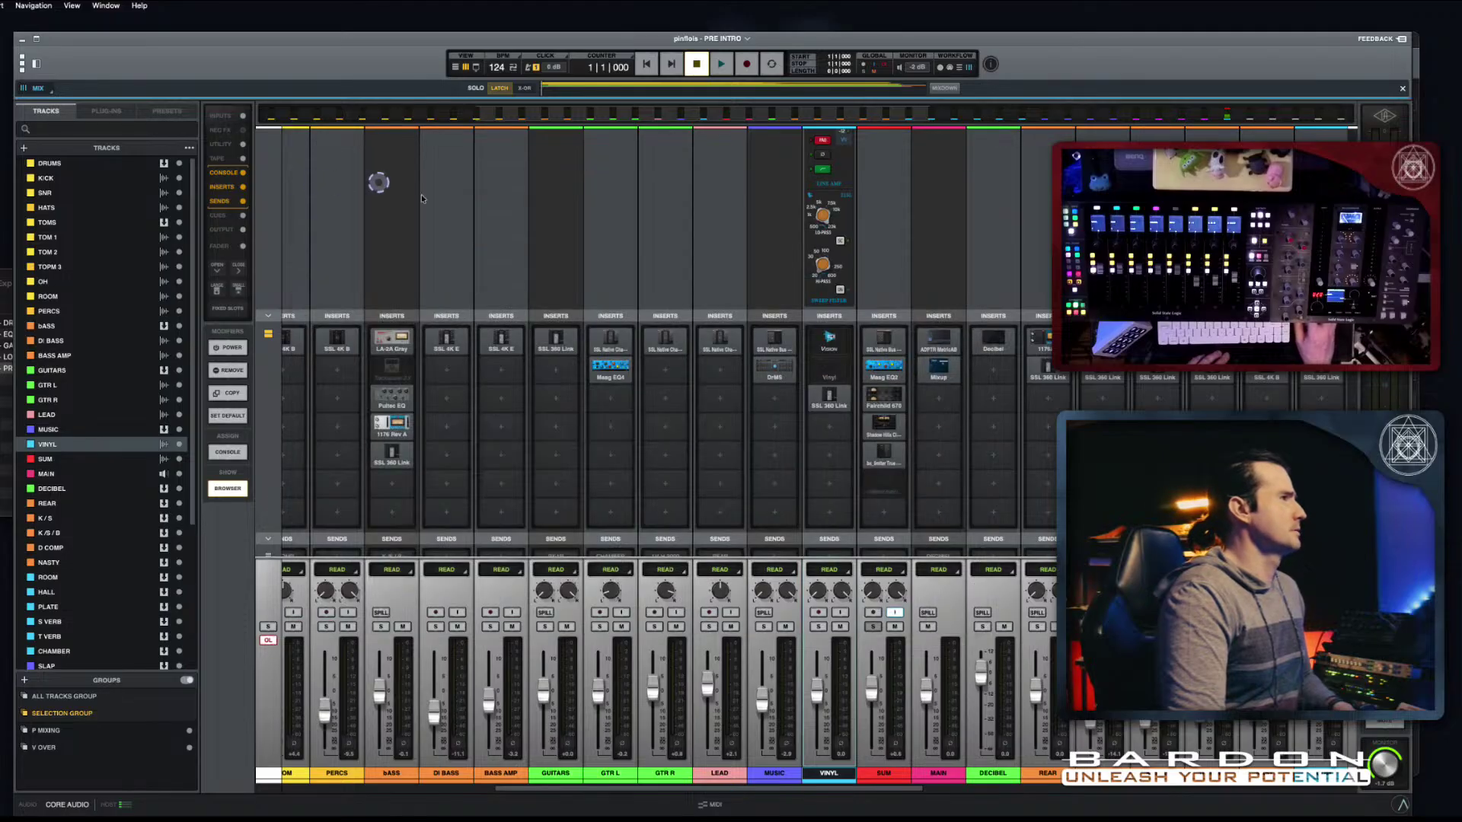
Step: Import the PRE INTRO - MAIN.aiff file from Finder onto the VINYL track, starting at about Marker 2, and return to the arrangement
key("F3")
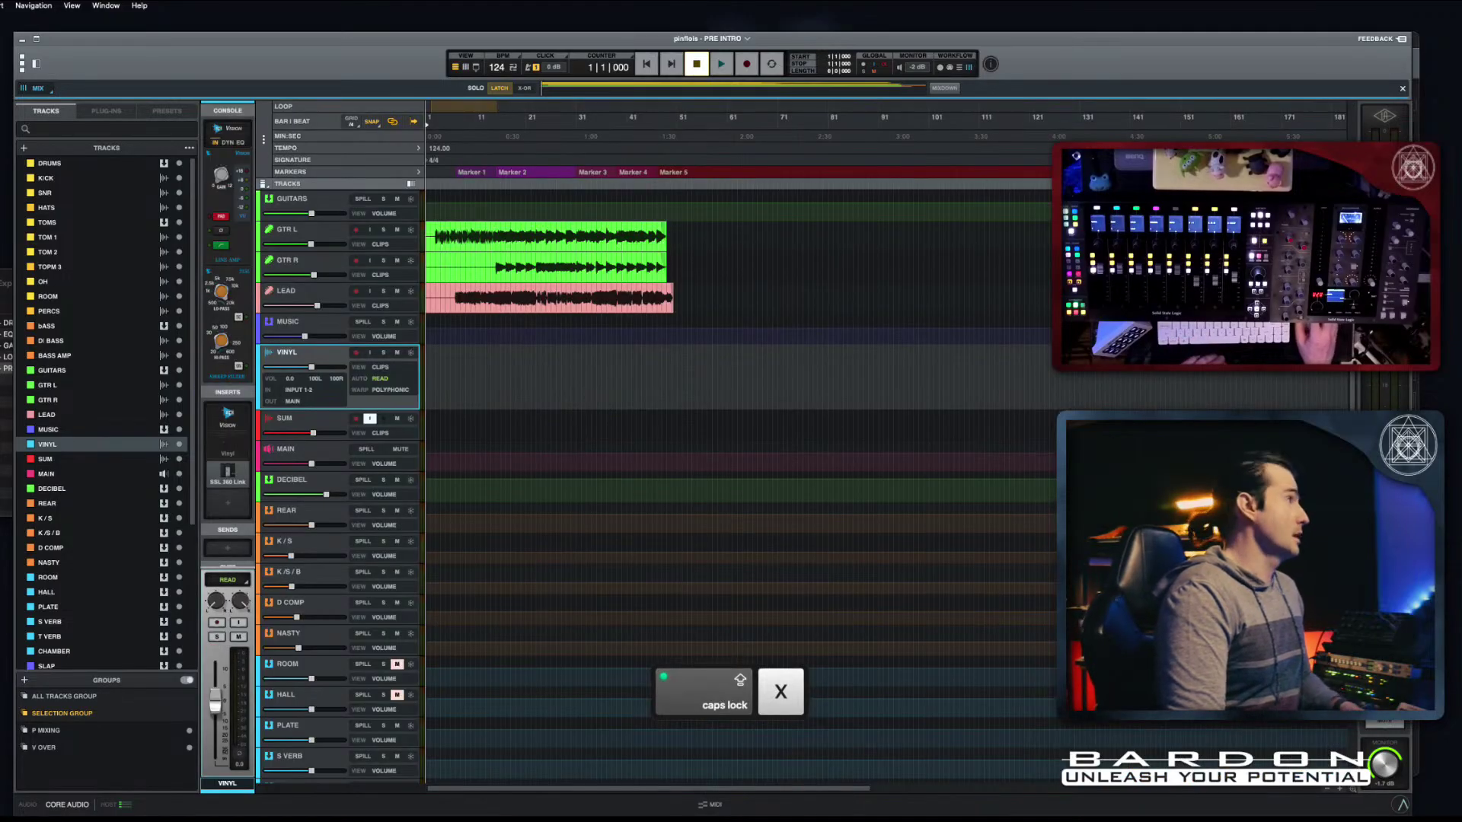
left_click(6, 369)
left_click_drag(67, 368, 499, 378)
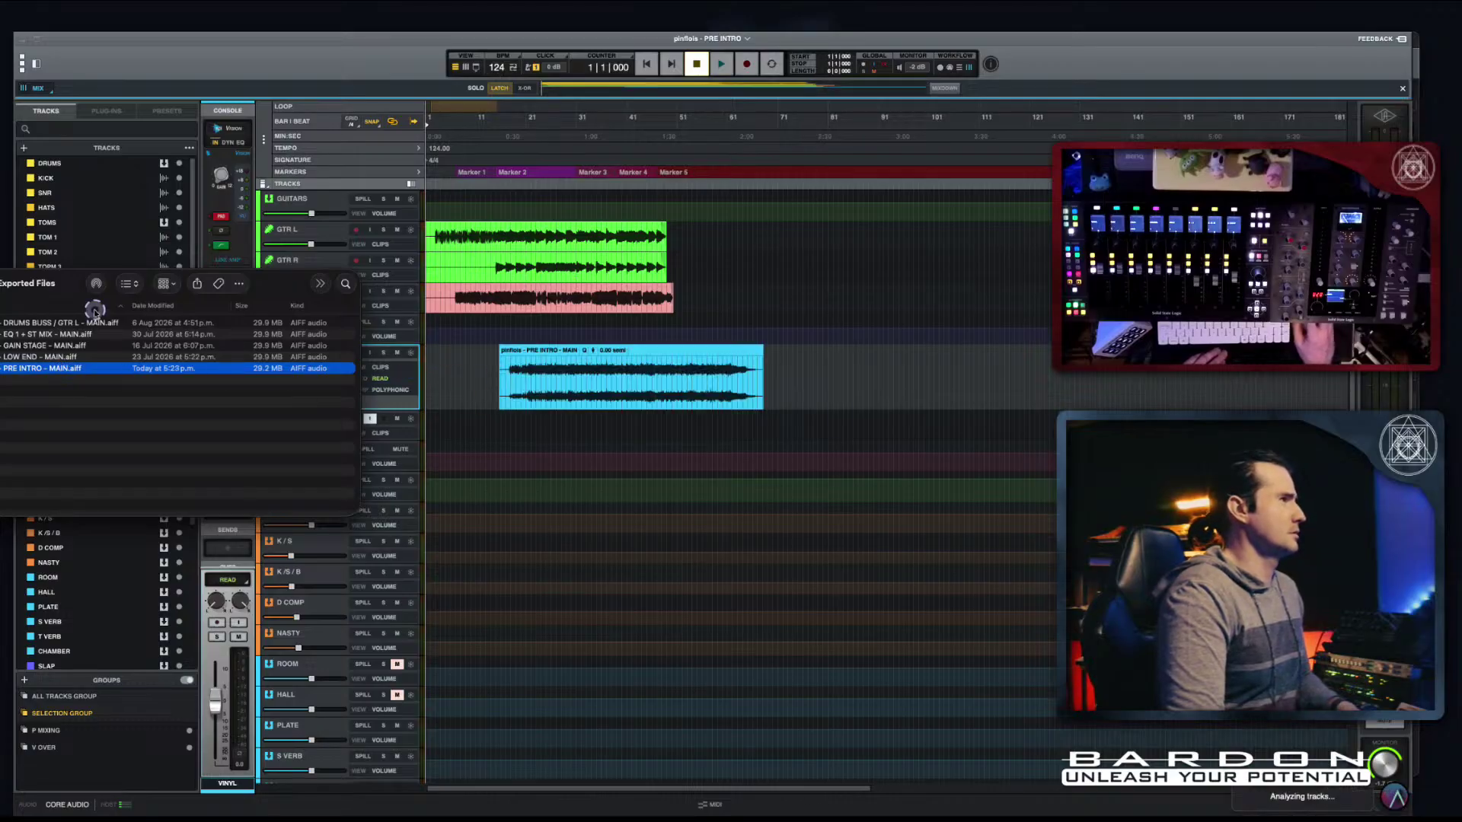
key("super+Tab")
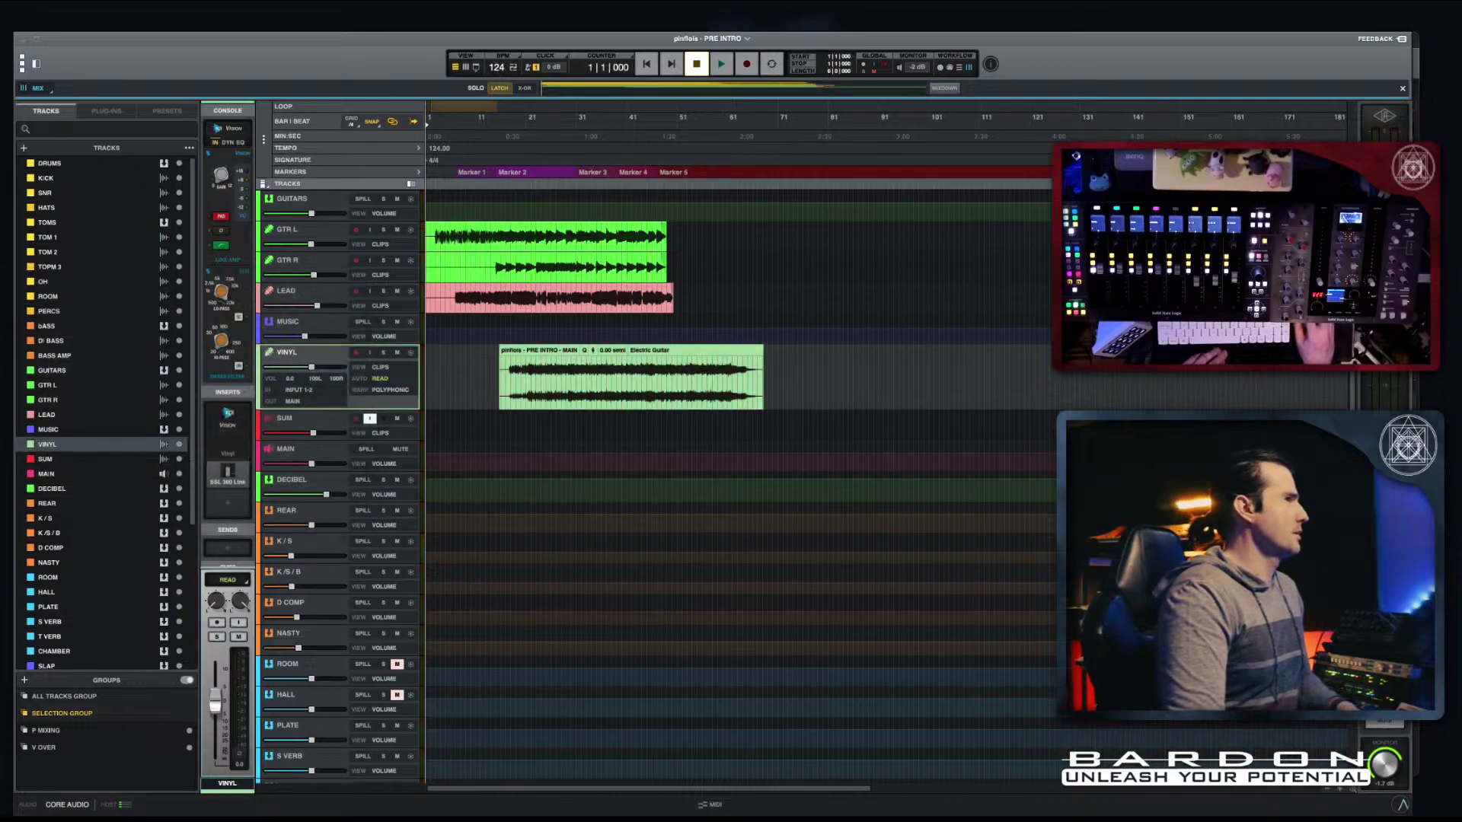
Step: Move the pinflois - PRE INTRO - MAIN clip on the VINYL track to the project start at 1|1|000
left_click_drag(704, 345, 630, 349)
scroll(471, 350, "up", 5)
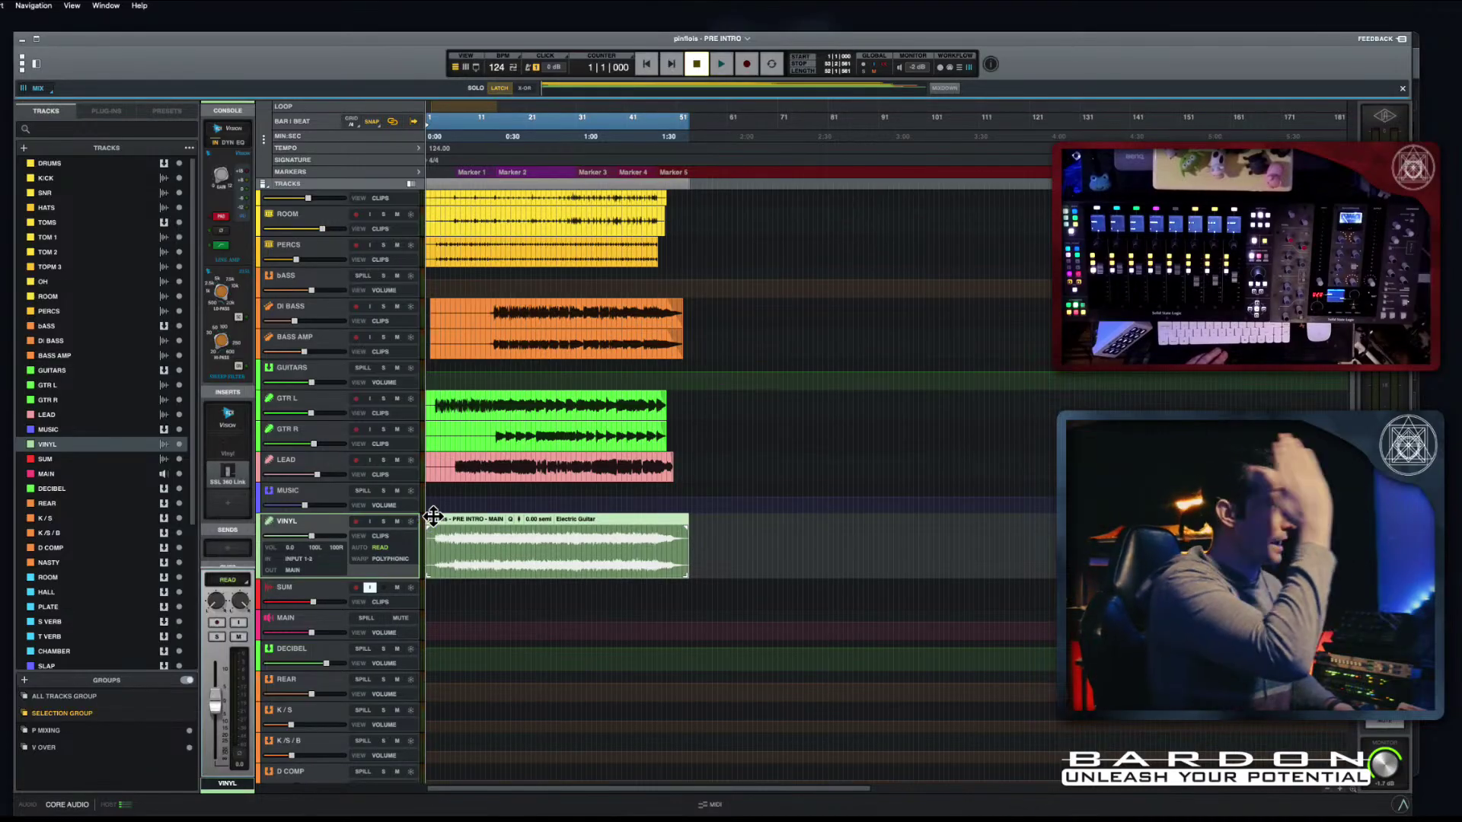
scroll(479, 438, "up", 5)
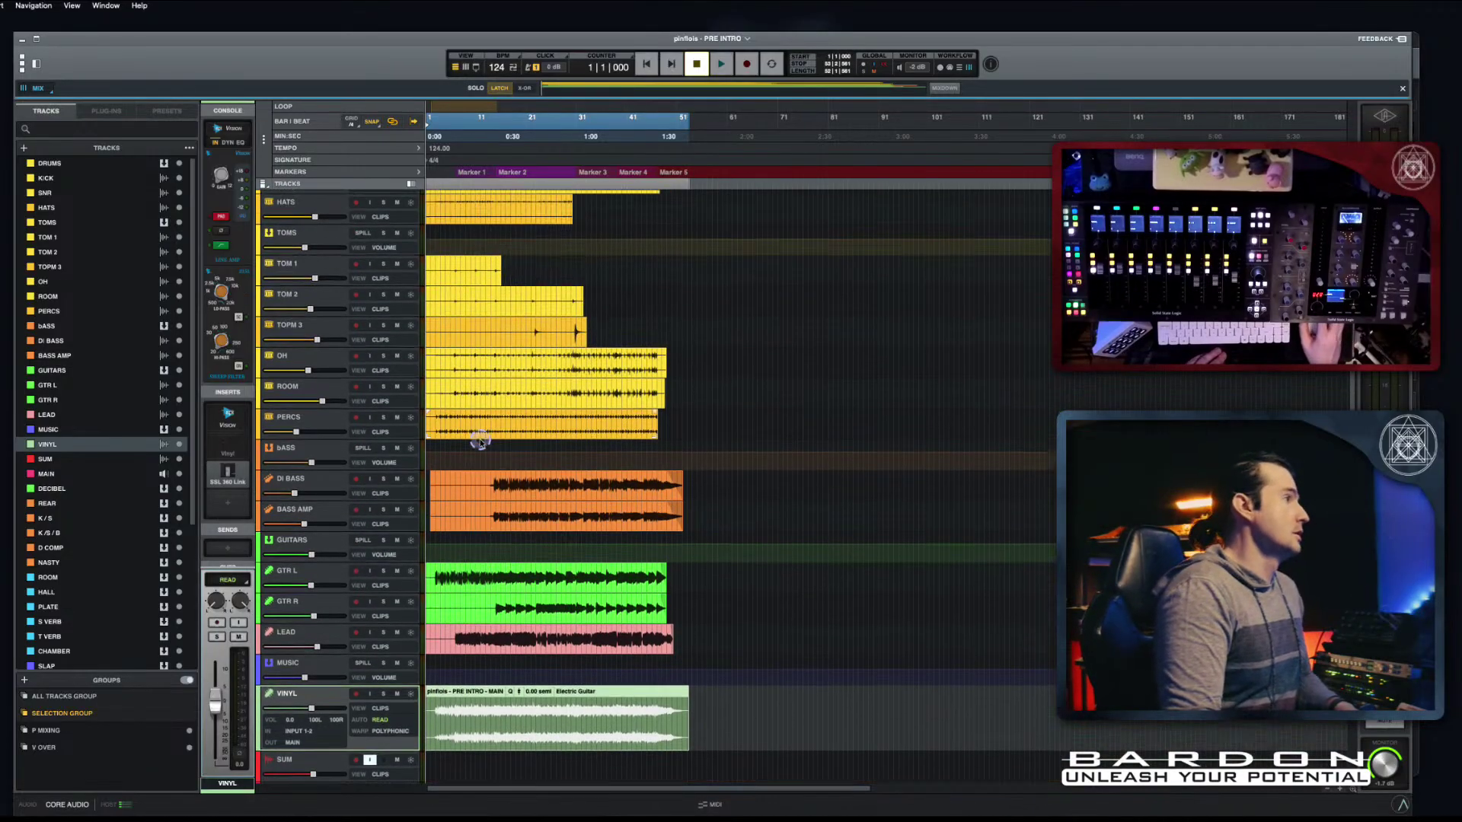
left_click(769, 687)
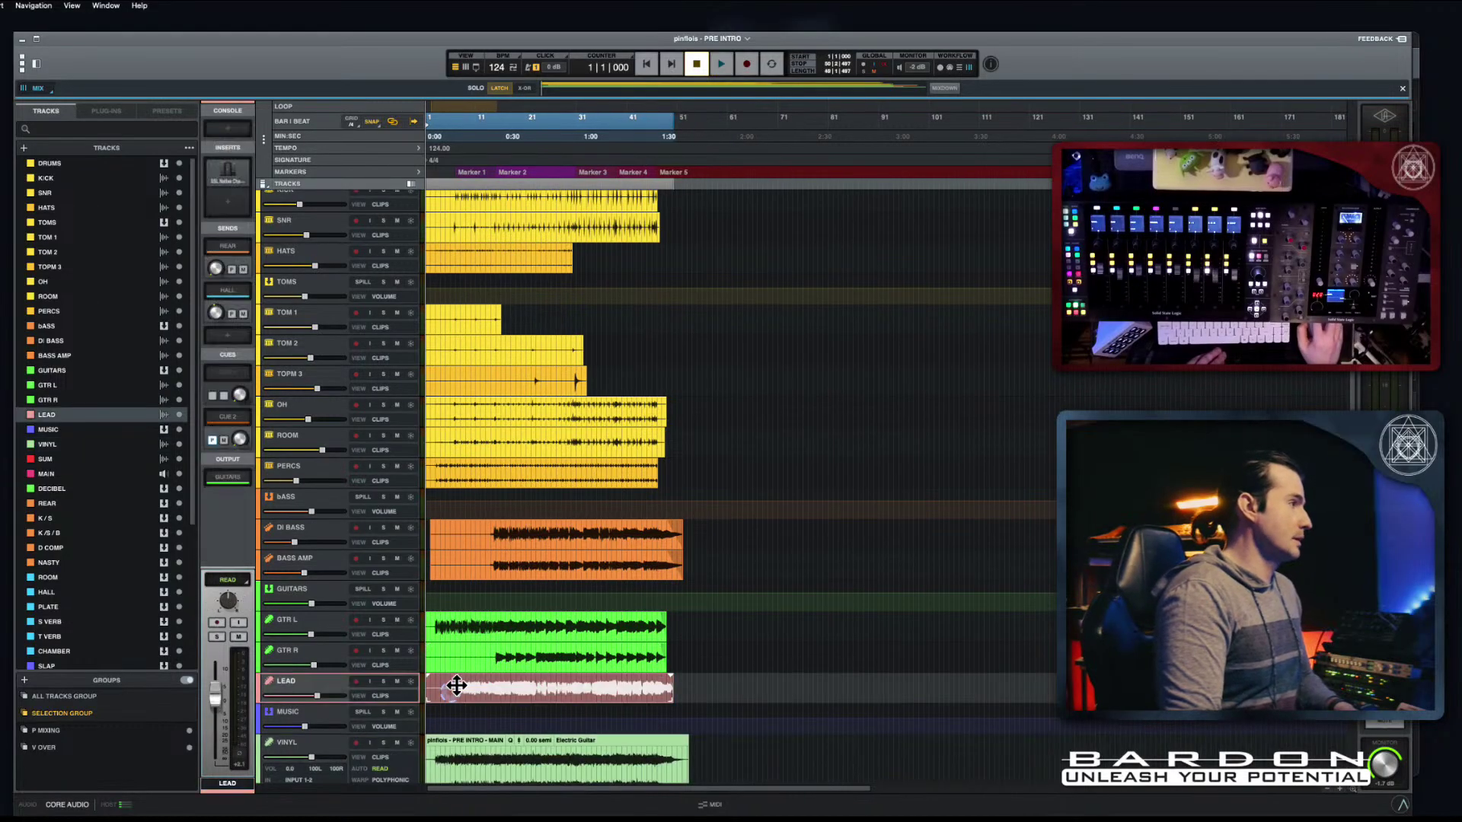
left_click_drag(769, 688, 412, 158)
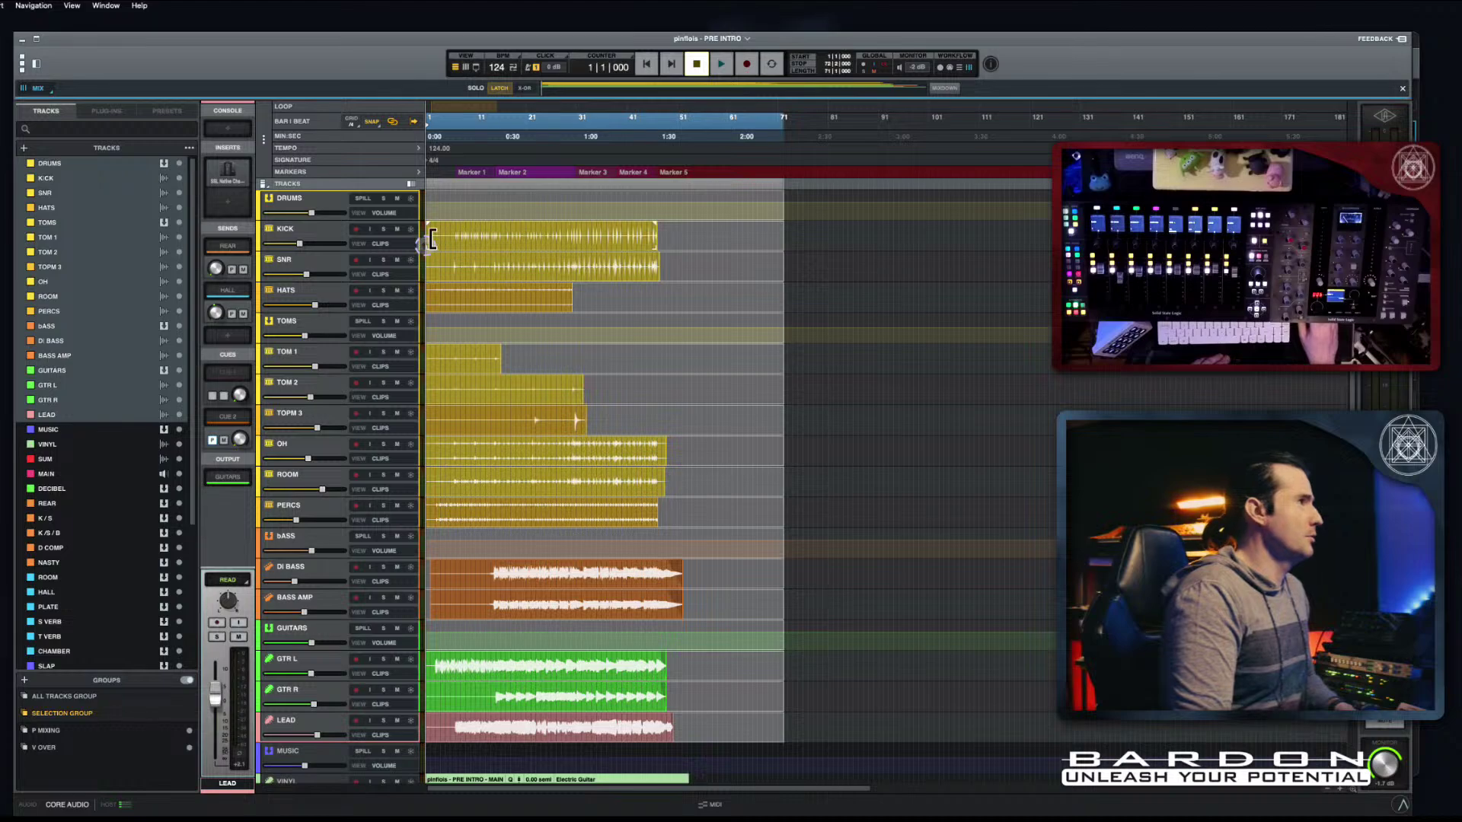
left_click_drag(431, 238, 488, 249)
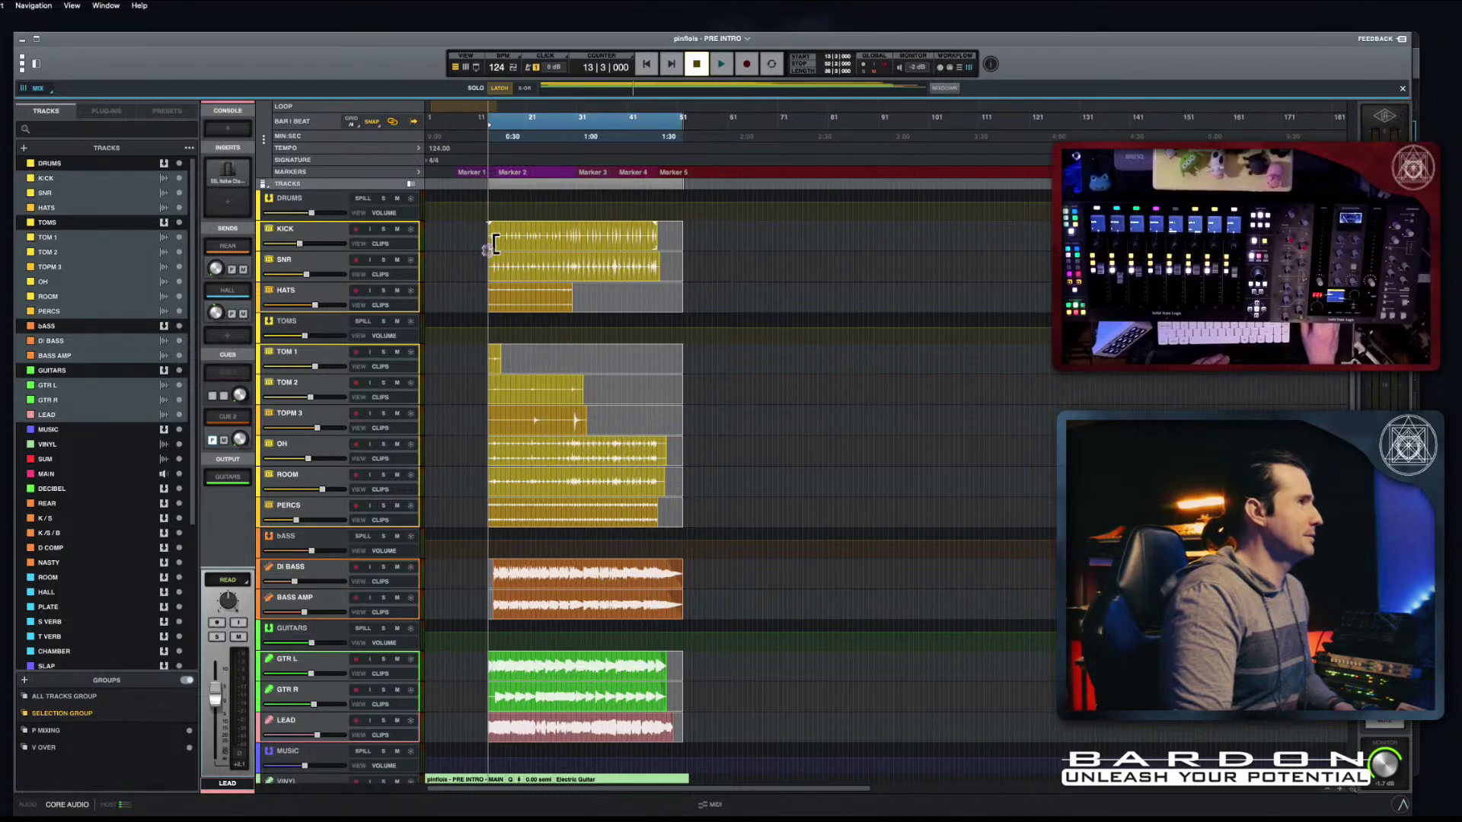
left_click(454, 585)
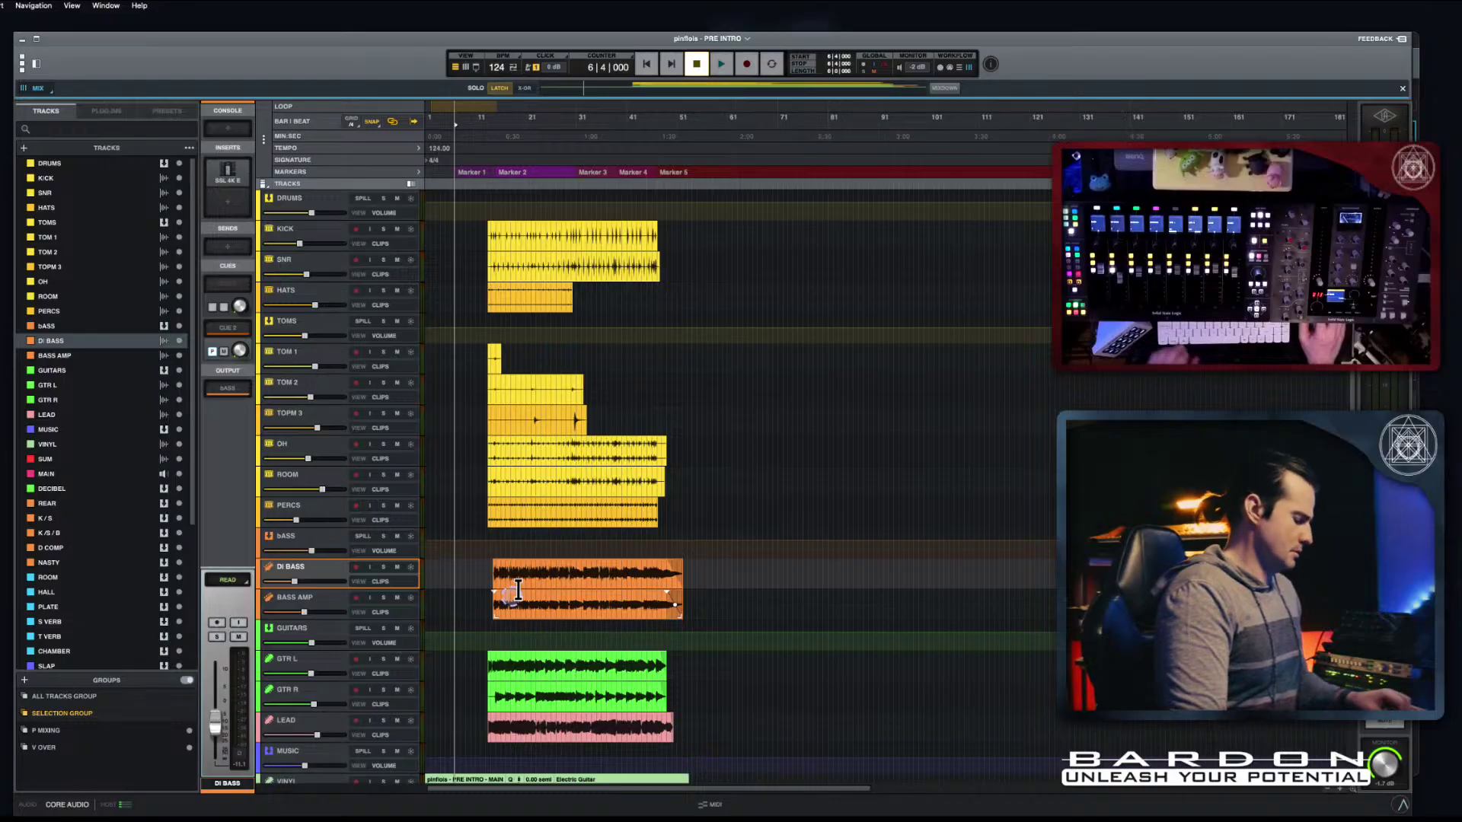
key("super+z")
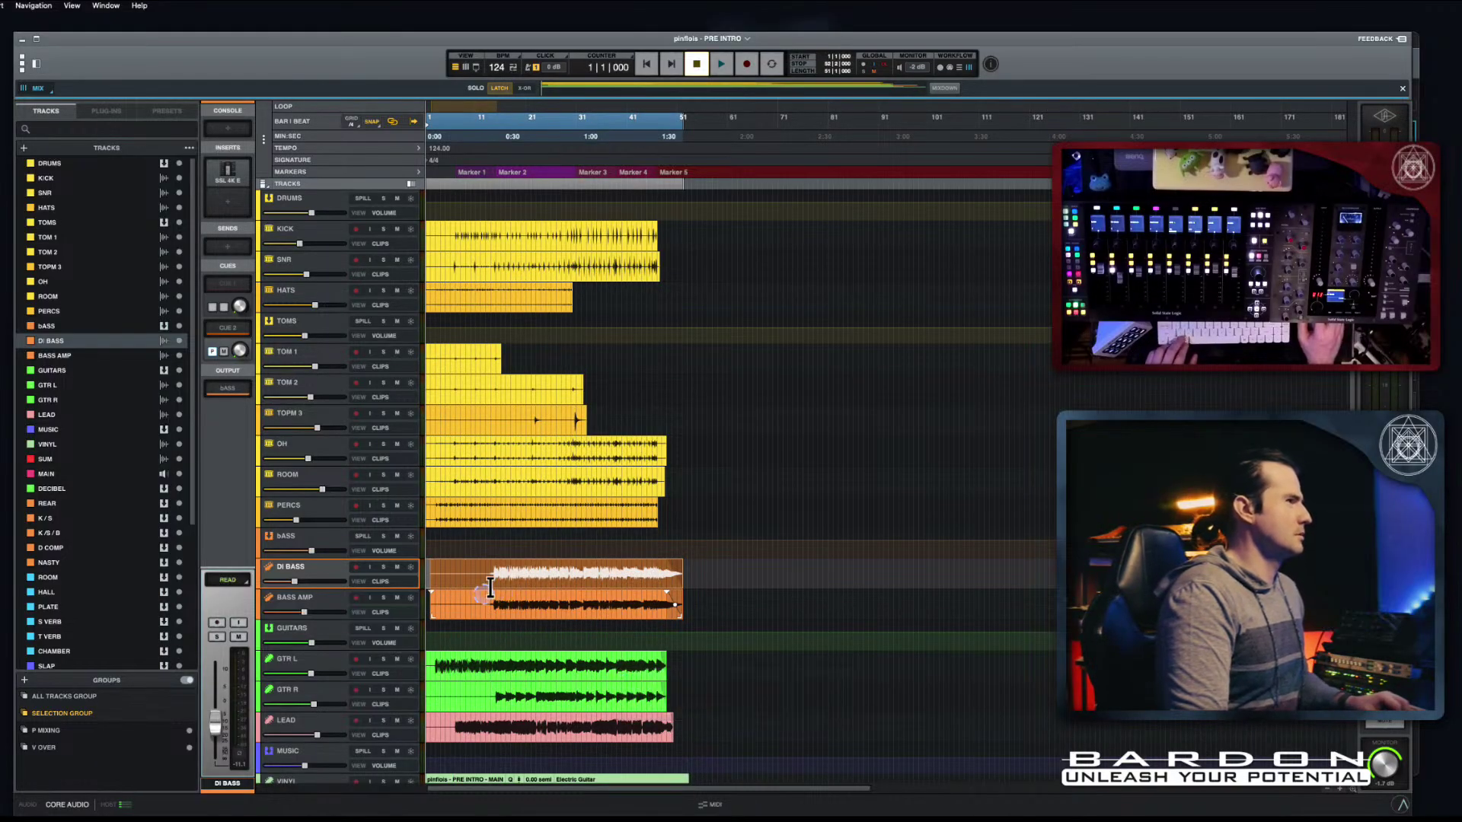
Step: Trim the start of all drum, bass, guitar and lead clips together to 13|3|000
left_click_drag(727, 740, 500, 240)
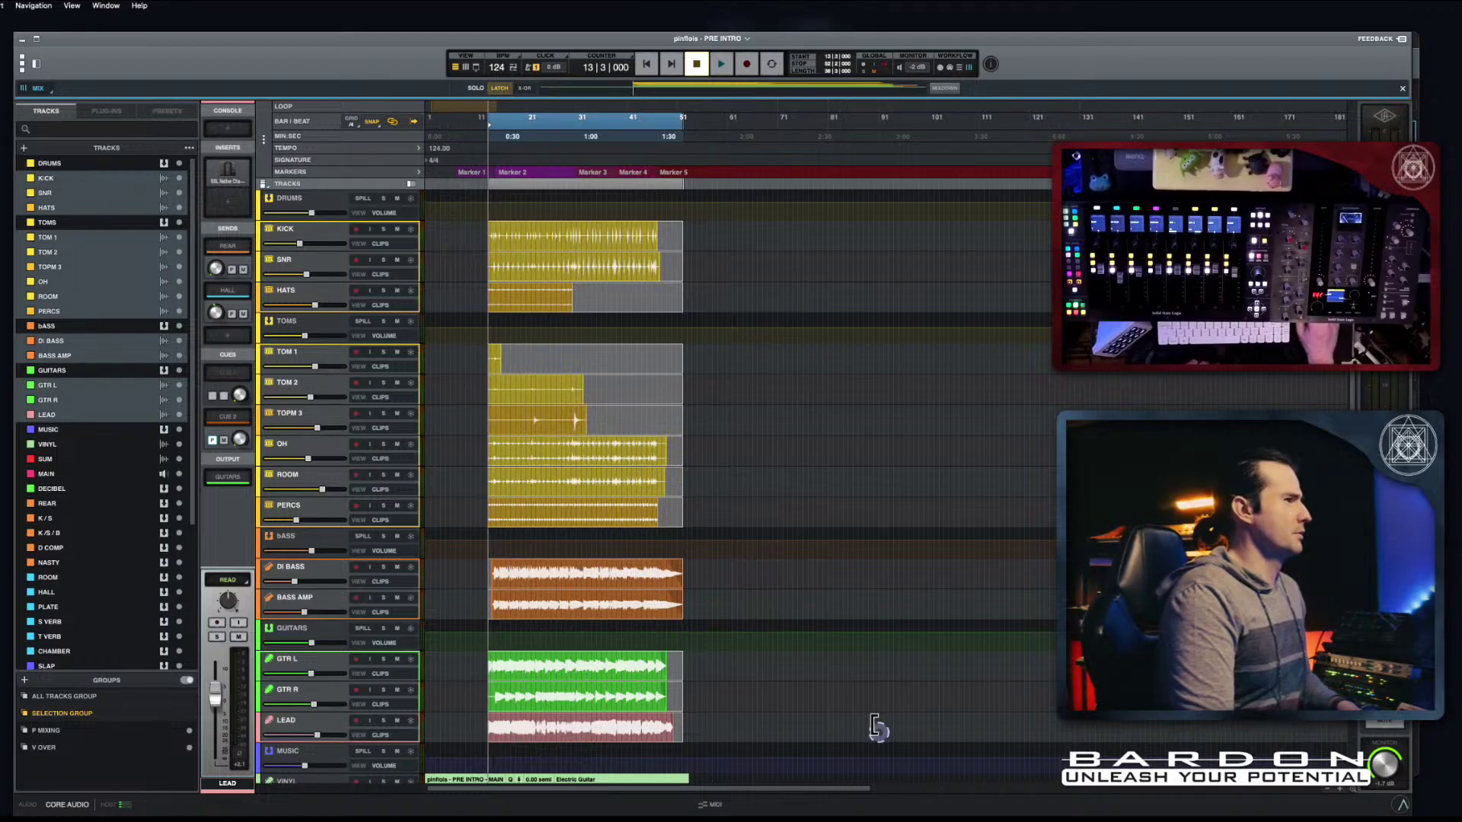
left_click(323, 667)
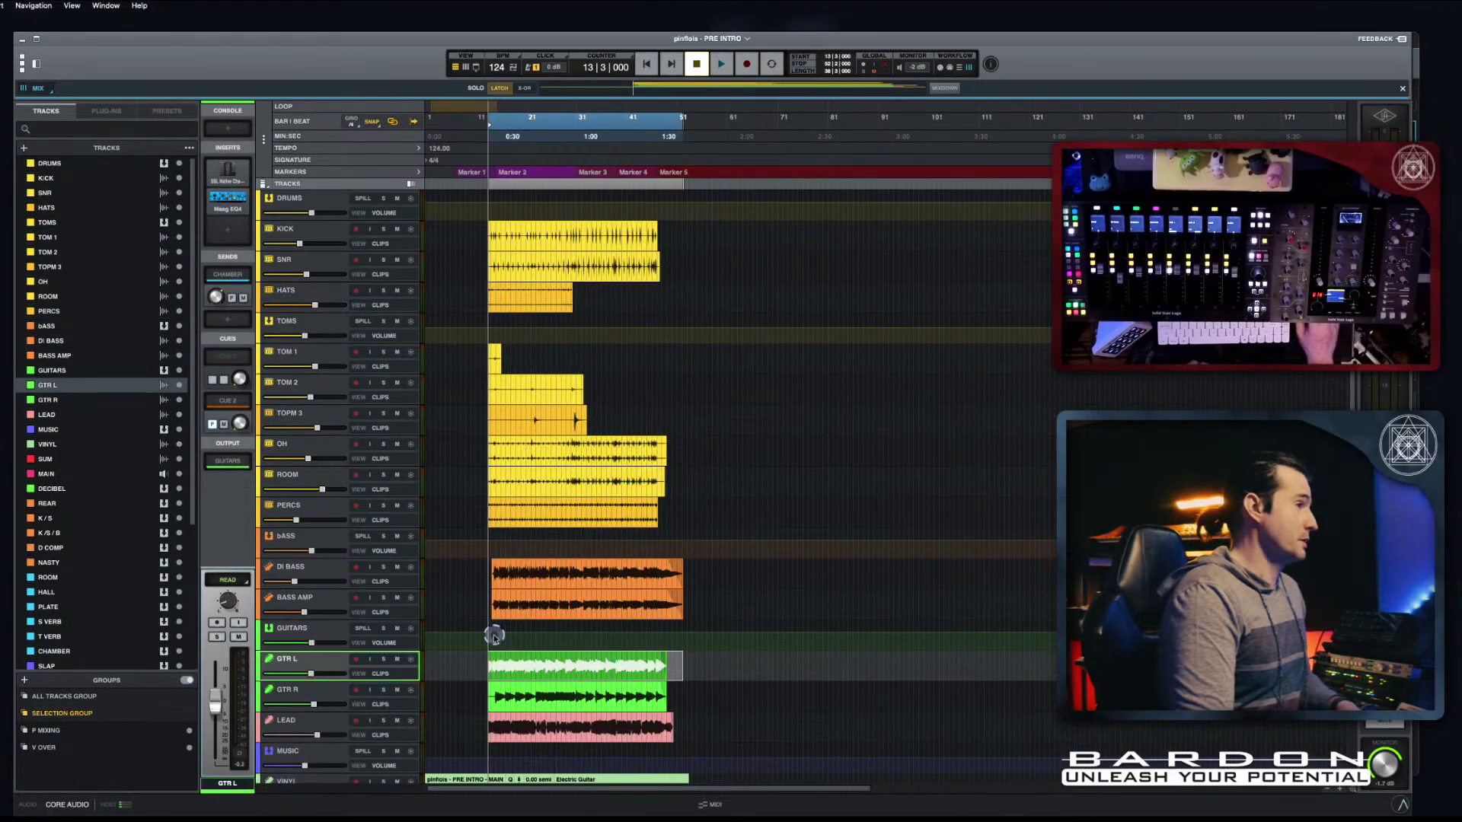
Step: Route the VINYL track's output to the MUSIC bus instead of MAIN
scroll(490, 637, "down", 10)
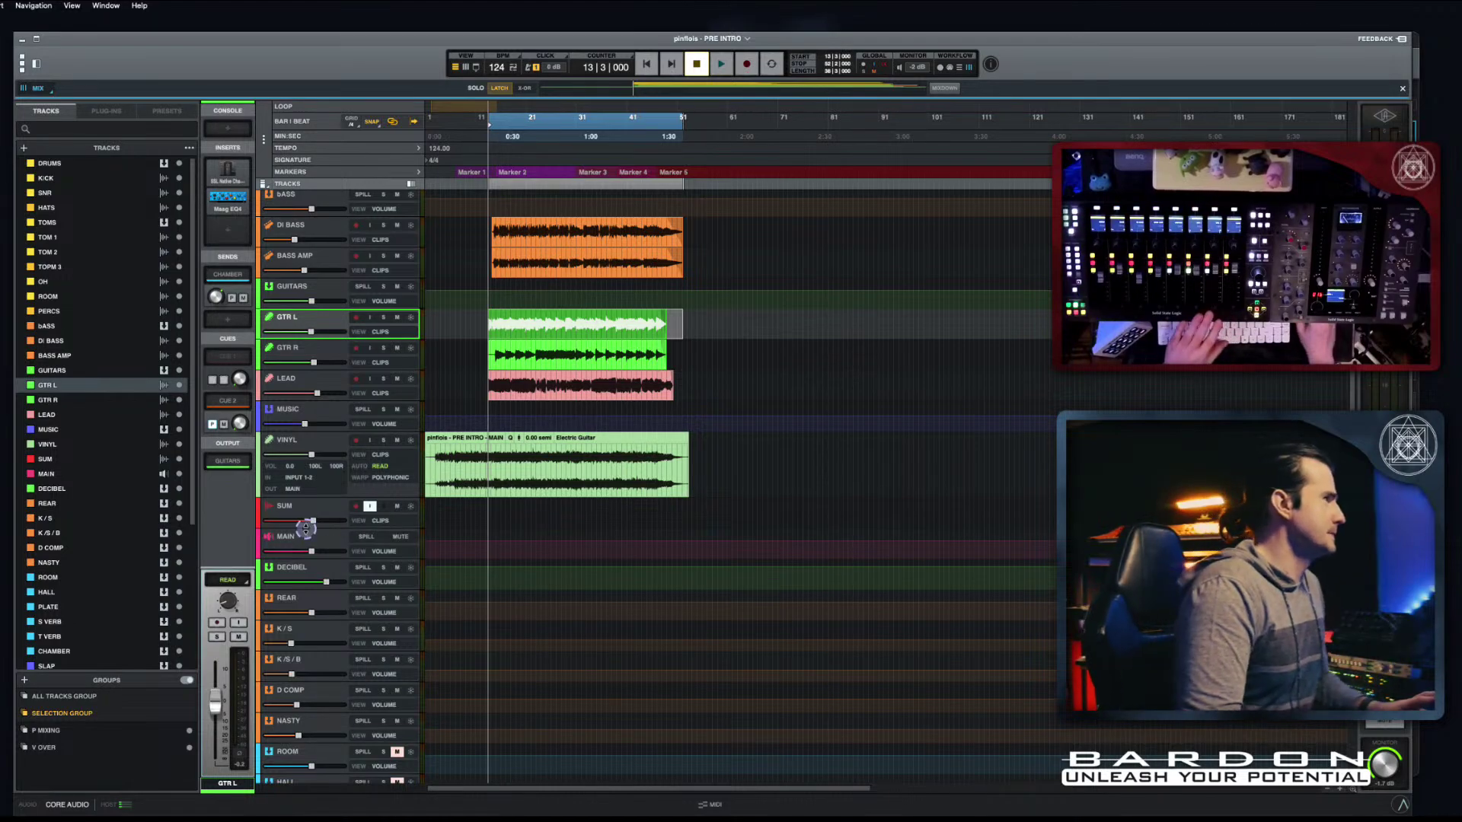
left_click(314, 444)
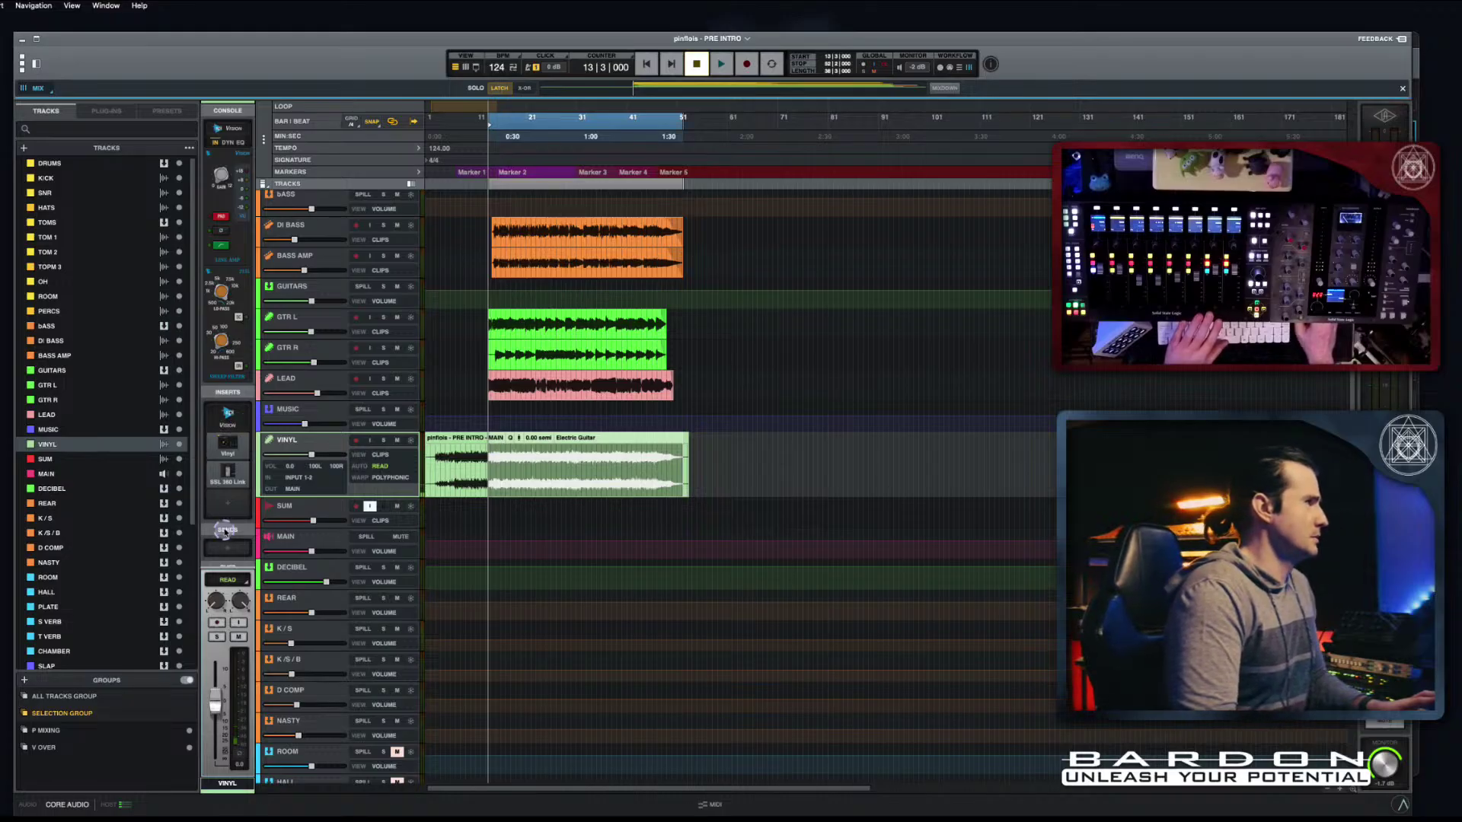
scroll(225, 537, "down", 3)
scroll(241, 537, "down", 5)
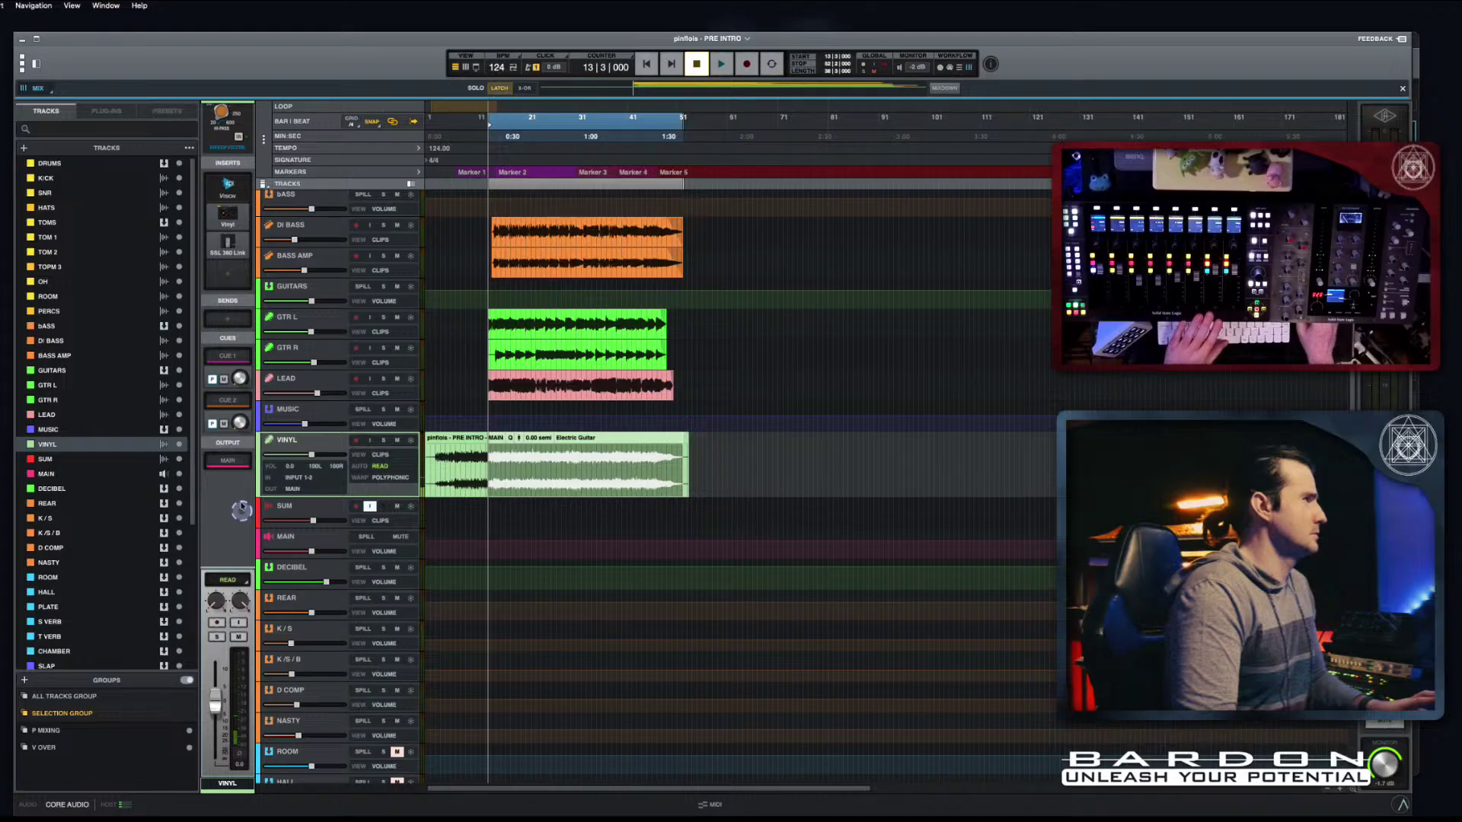
left_click(236, 462)
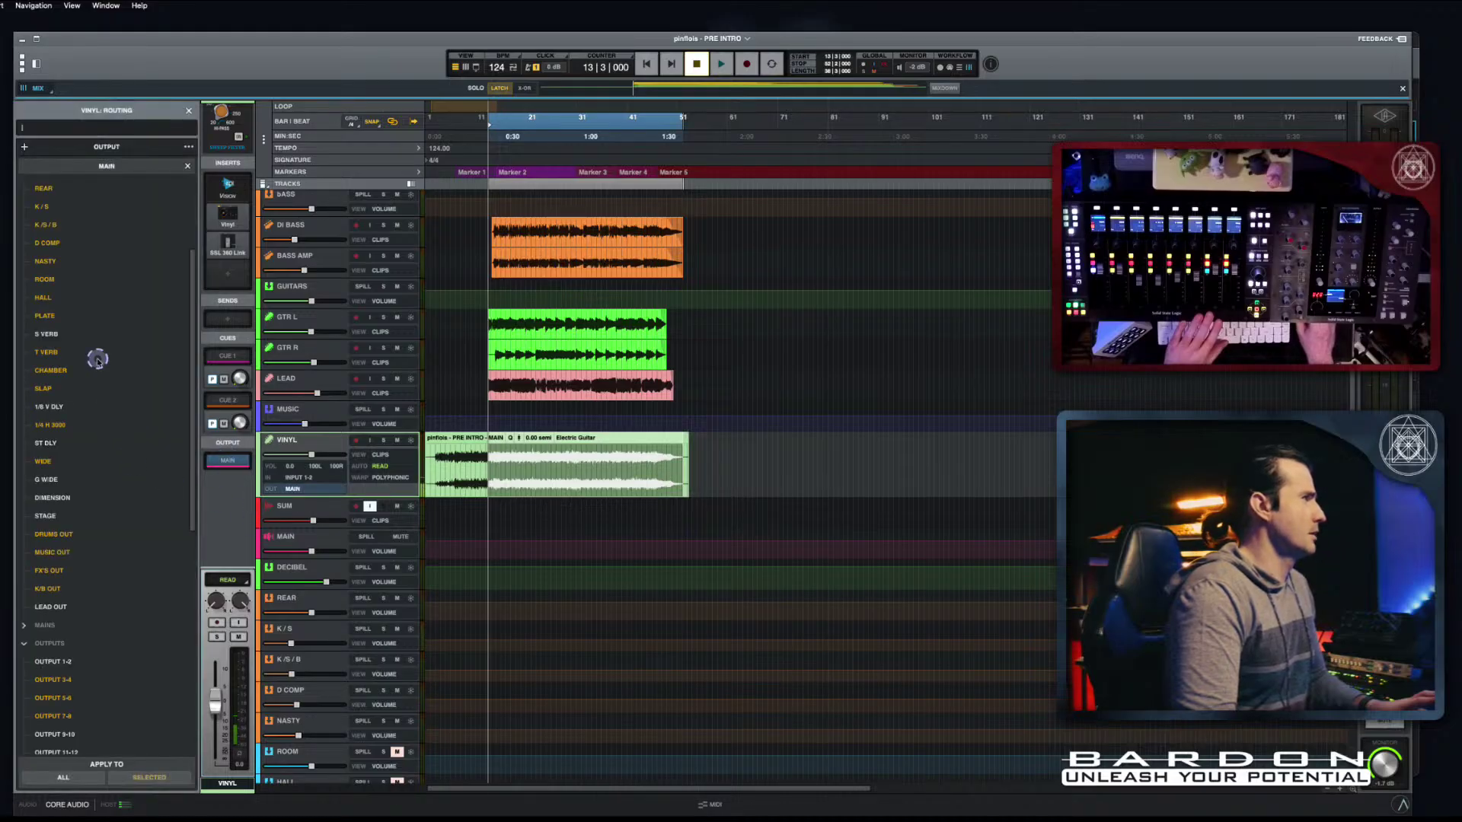
scroll(96, 358, "up", 1)
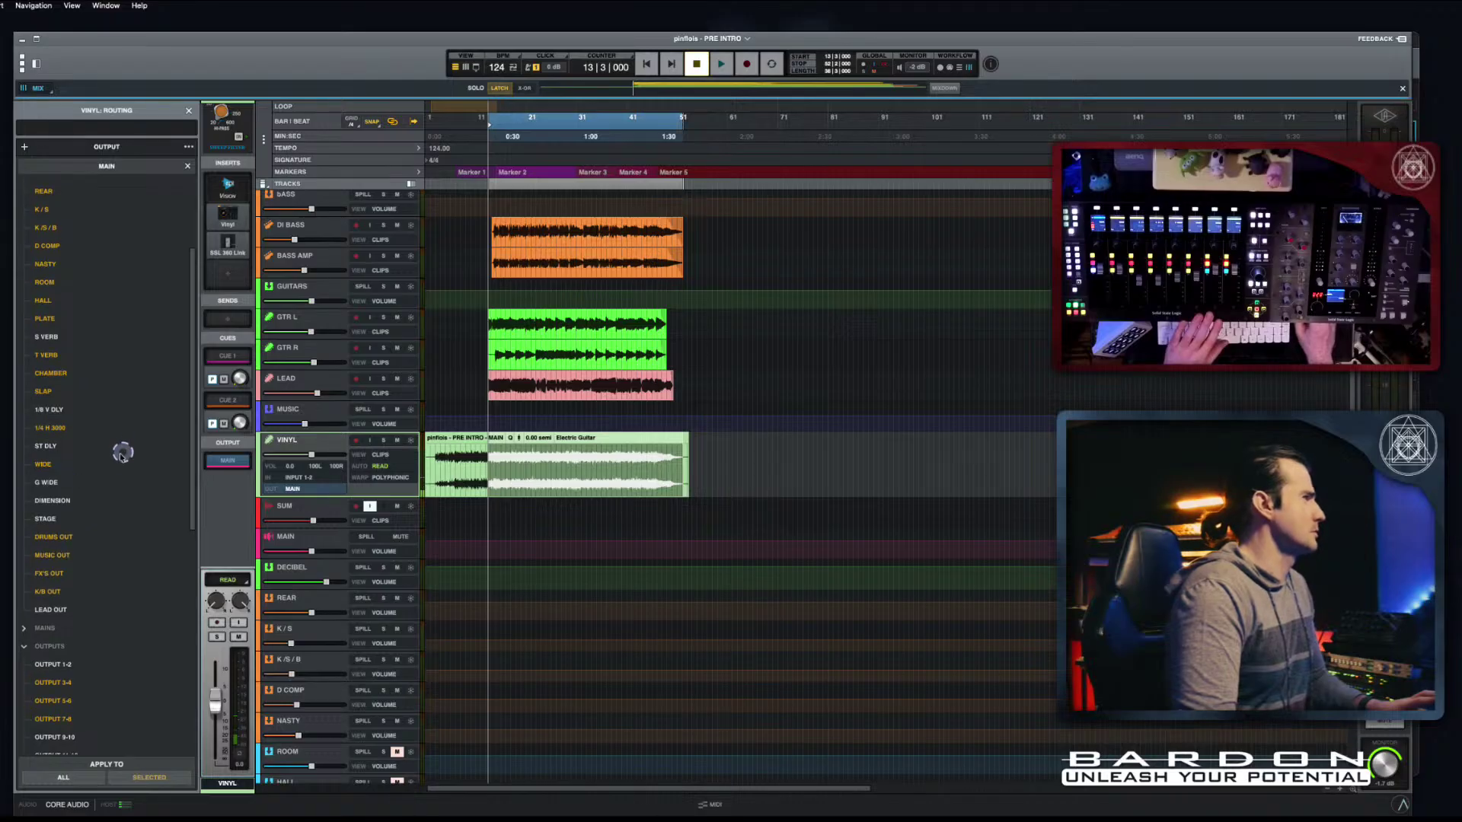
scroll(106, 442, "up", 3)
scroll(84, 347, "up", 4)
left_click(50, 297)
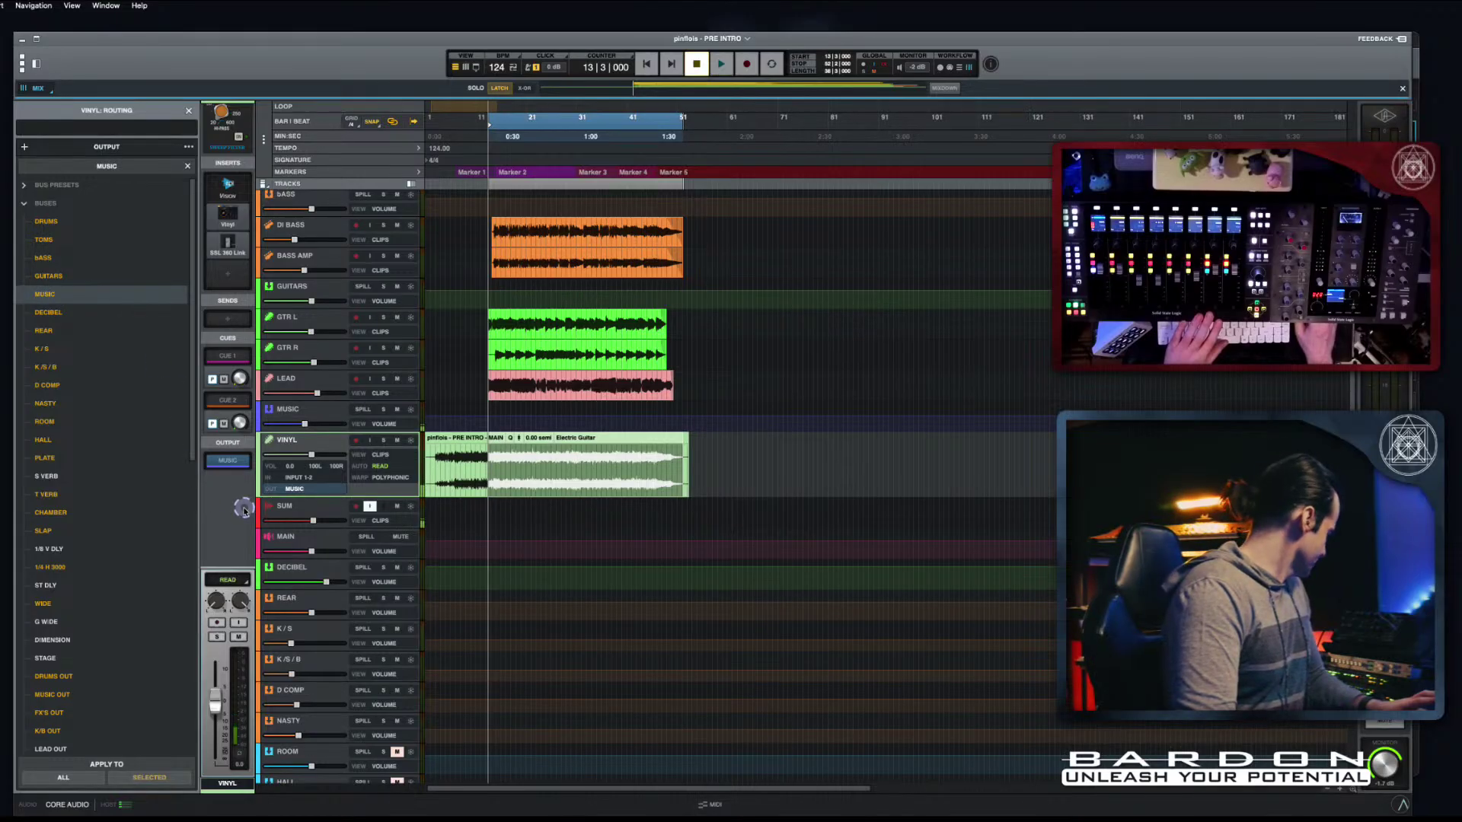
Step: Play the arrangement briefly from 13|3|000, close the VINYL routing list and stop playback
key("space")
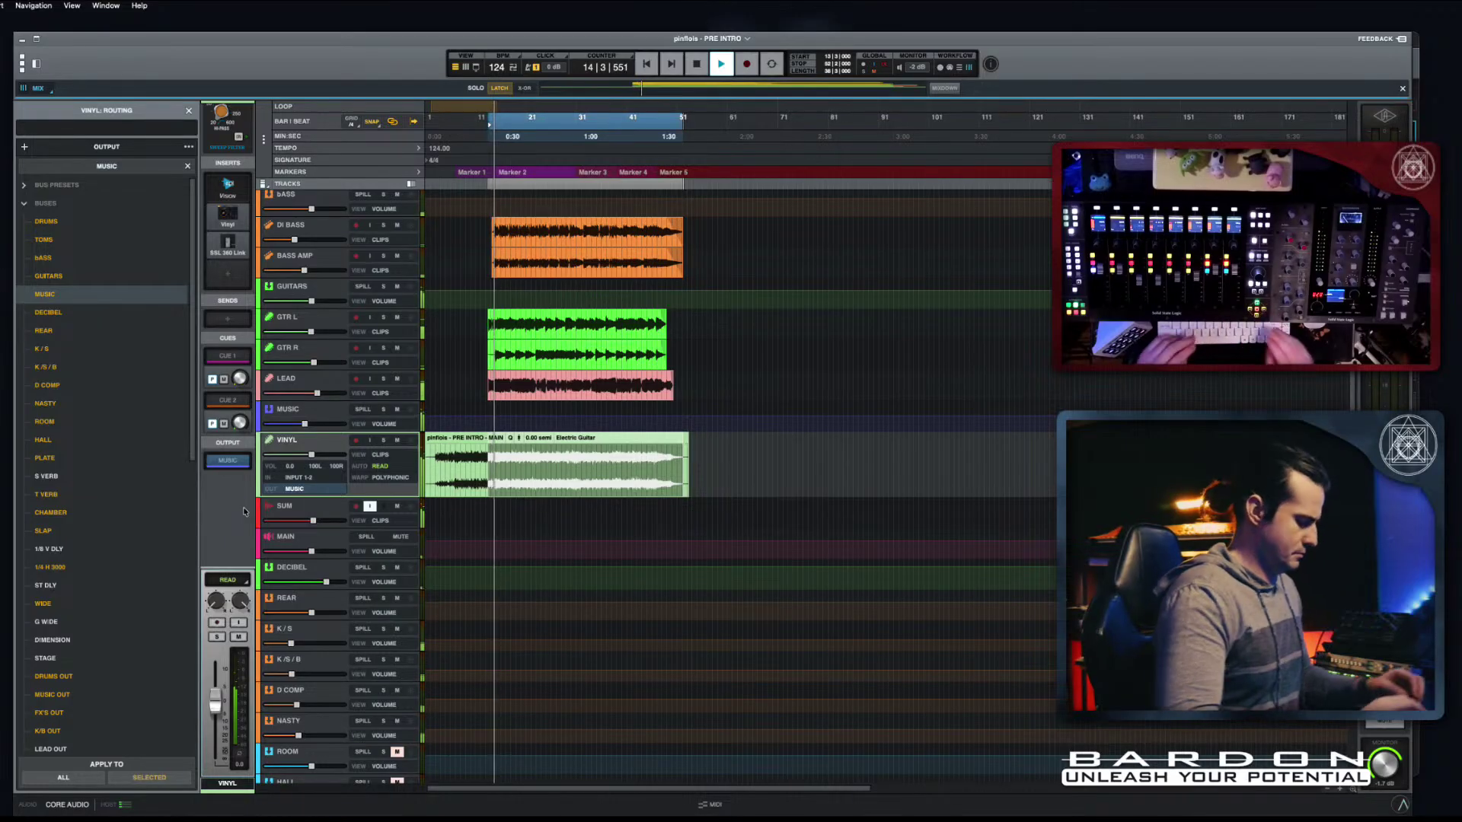
type("x")
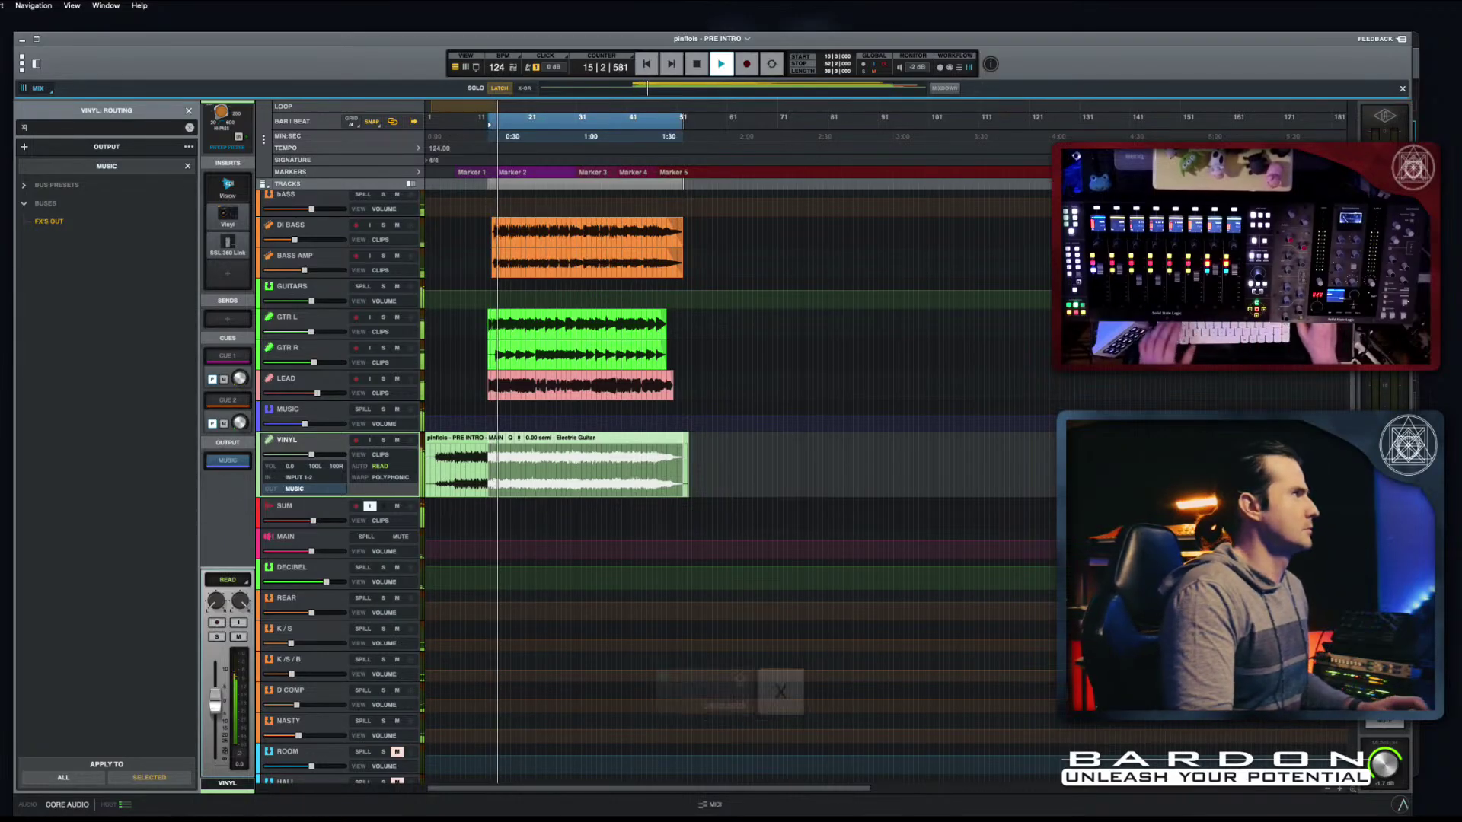
left_click(189, 110)
key("space")
Step: Switch the Metric AB plug-in on MAIN to source A, close it and return to the arrangement
key("x")
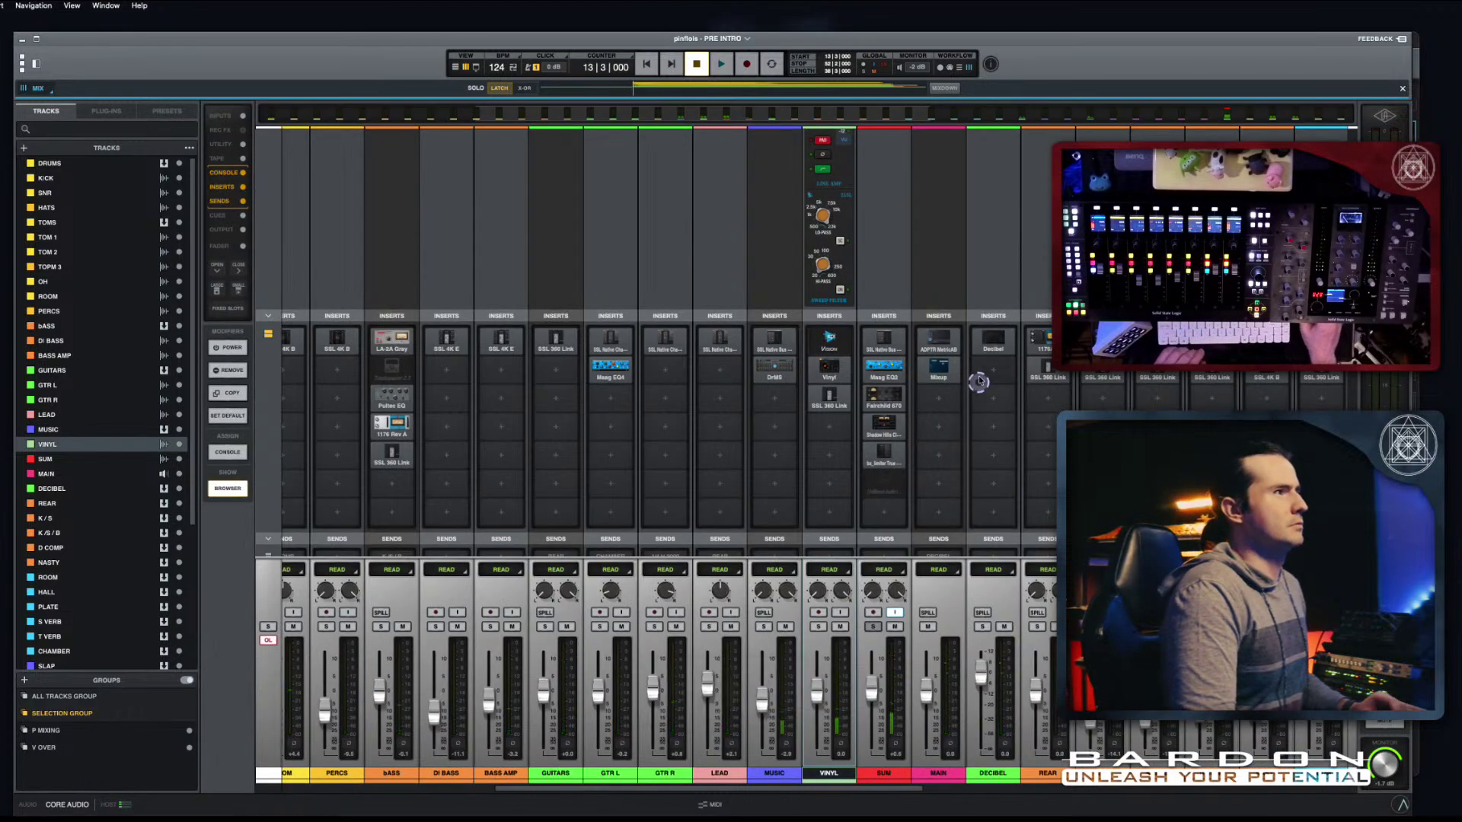
left_click(938, 350)
left_click(344, 481)
key("x")
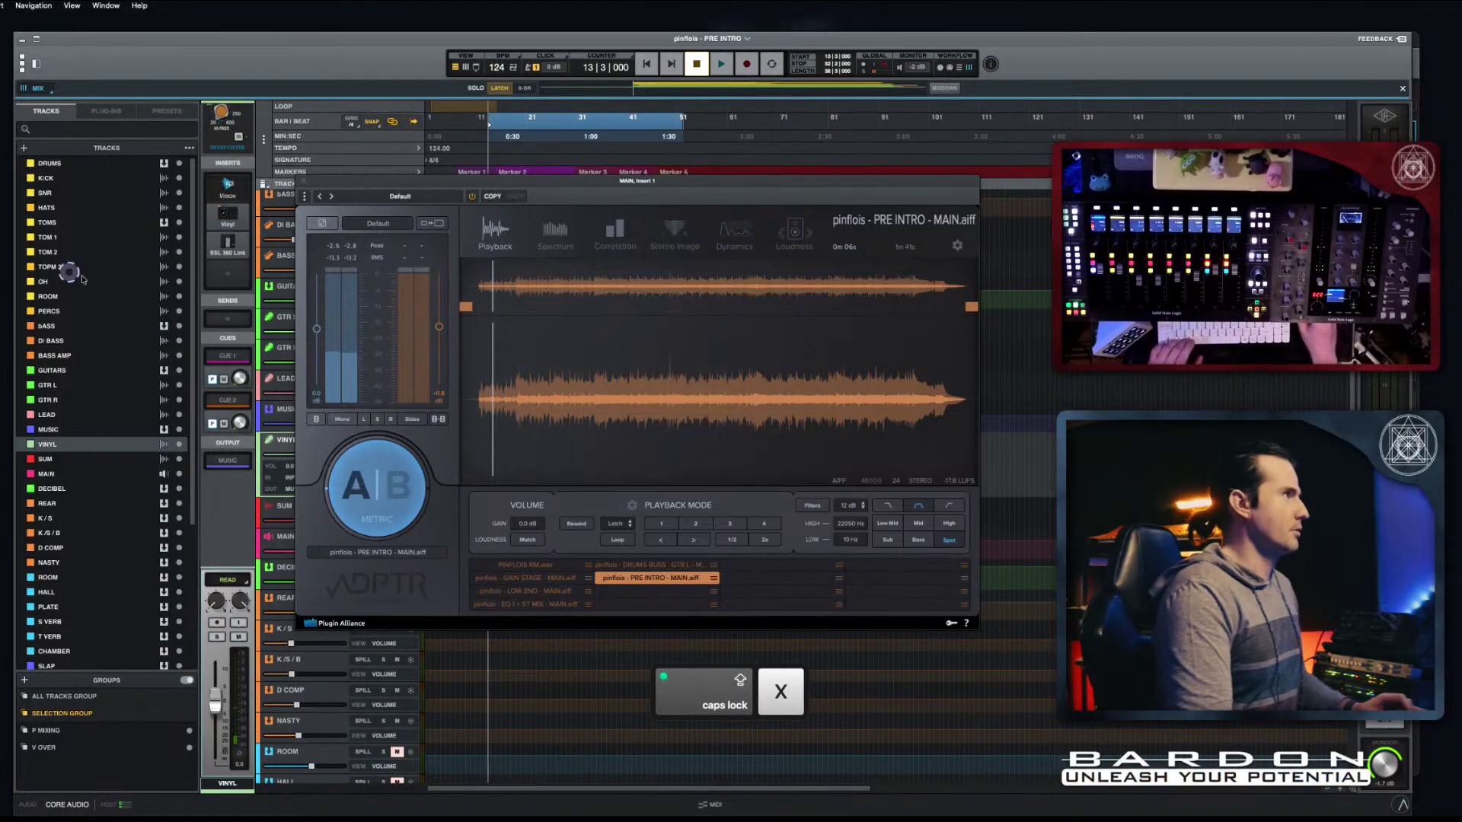
left_click(303, 181)
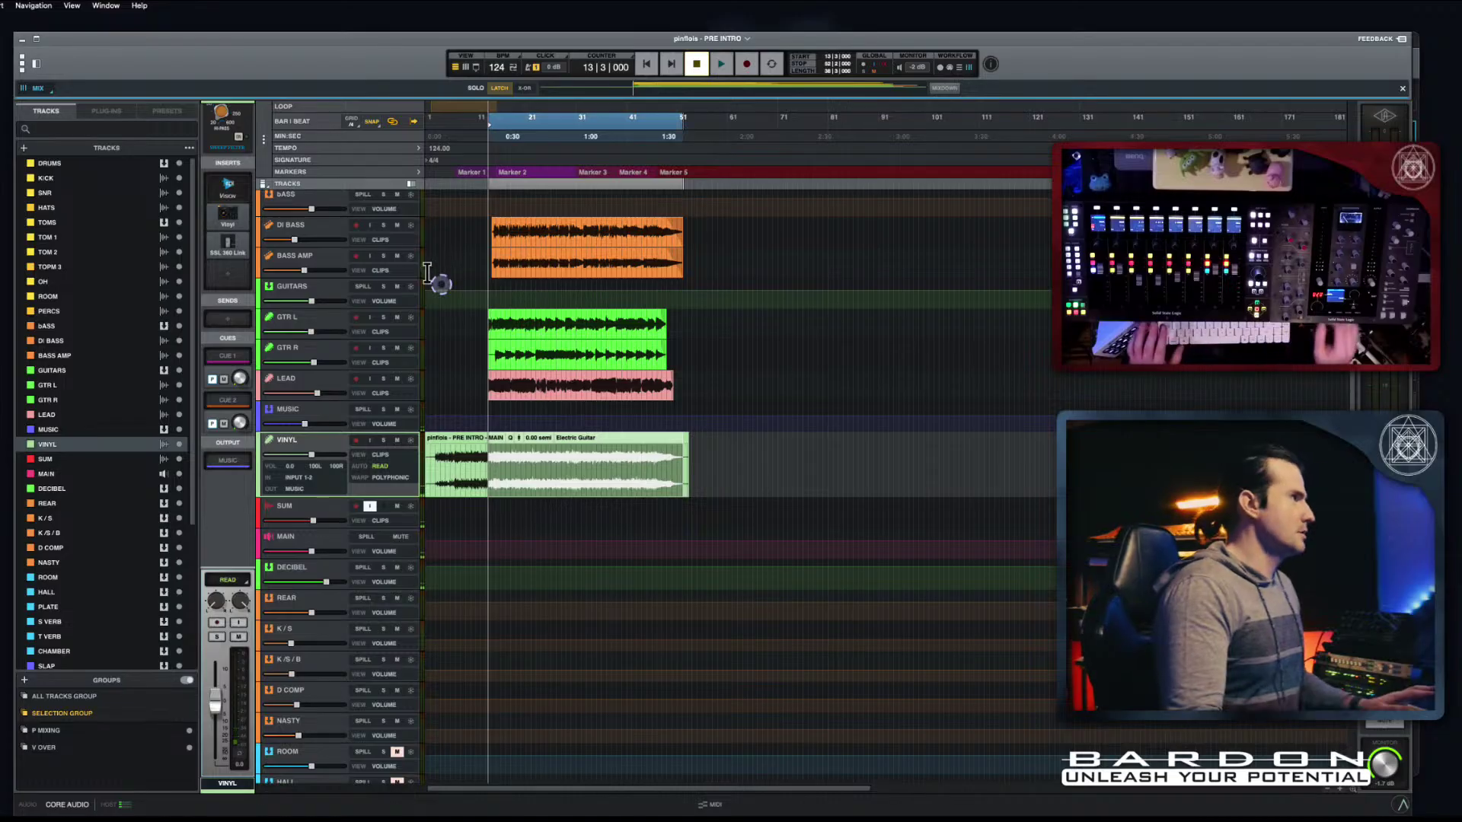
Step: Play the arrangement from 3|3|000 through the transition into Marker 2 and stop
left_click(442, 238)
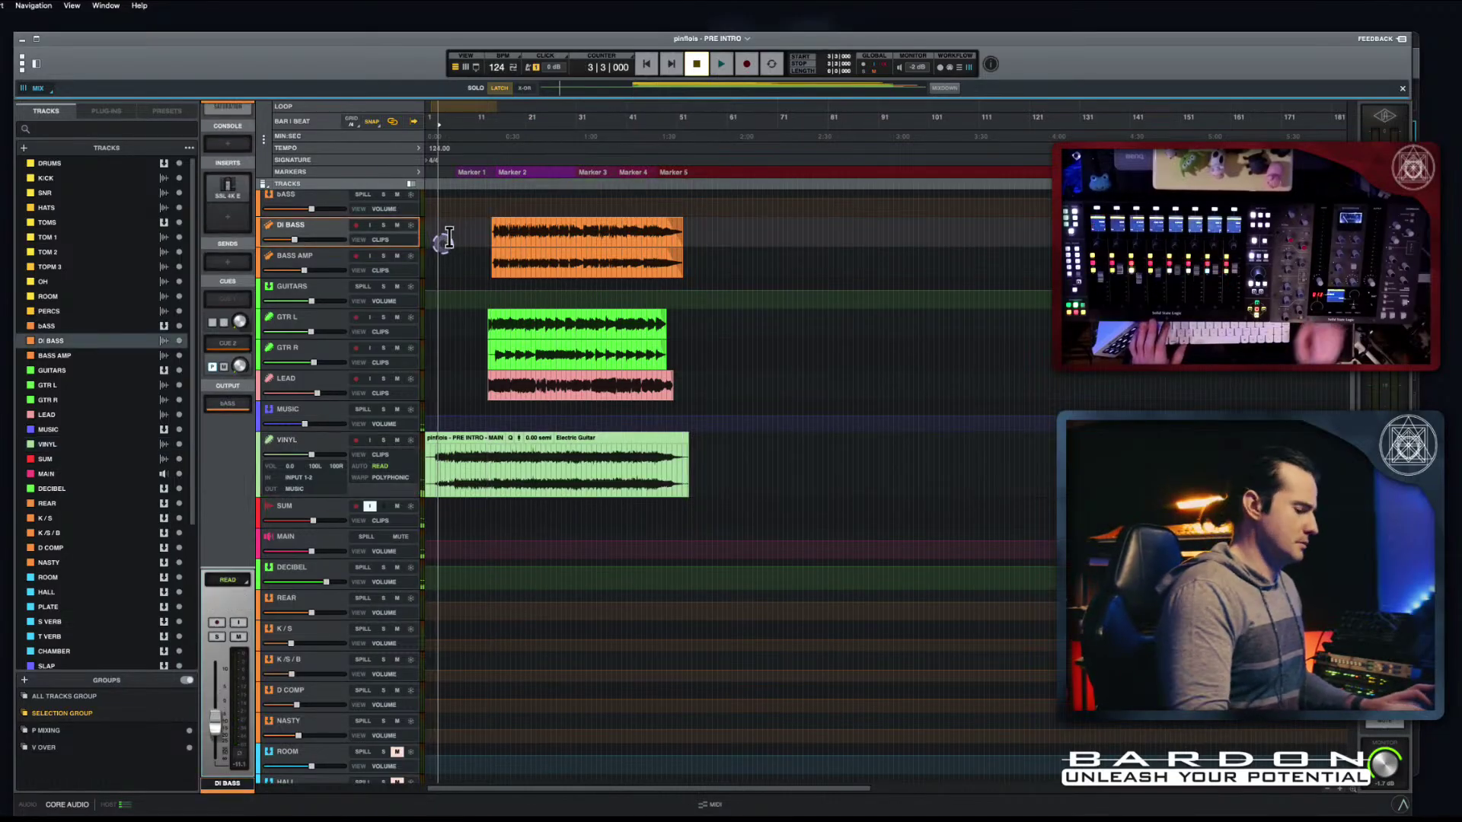
key("space")
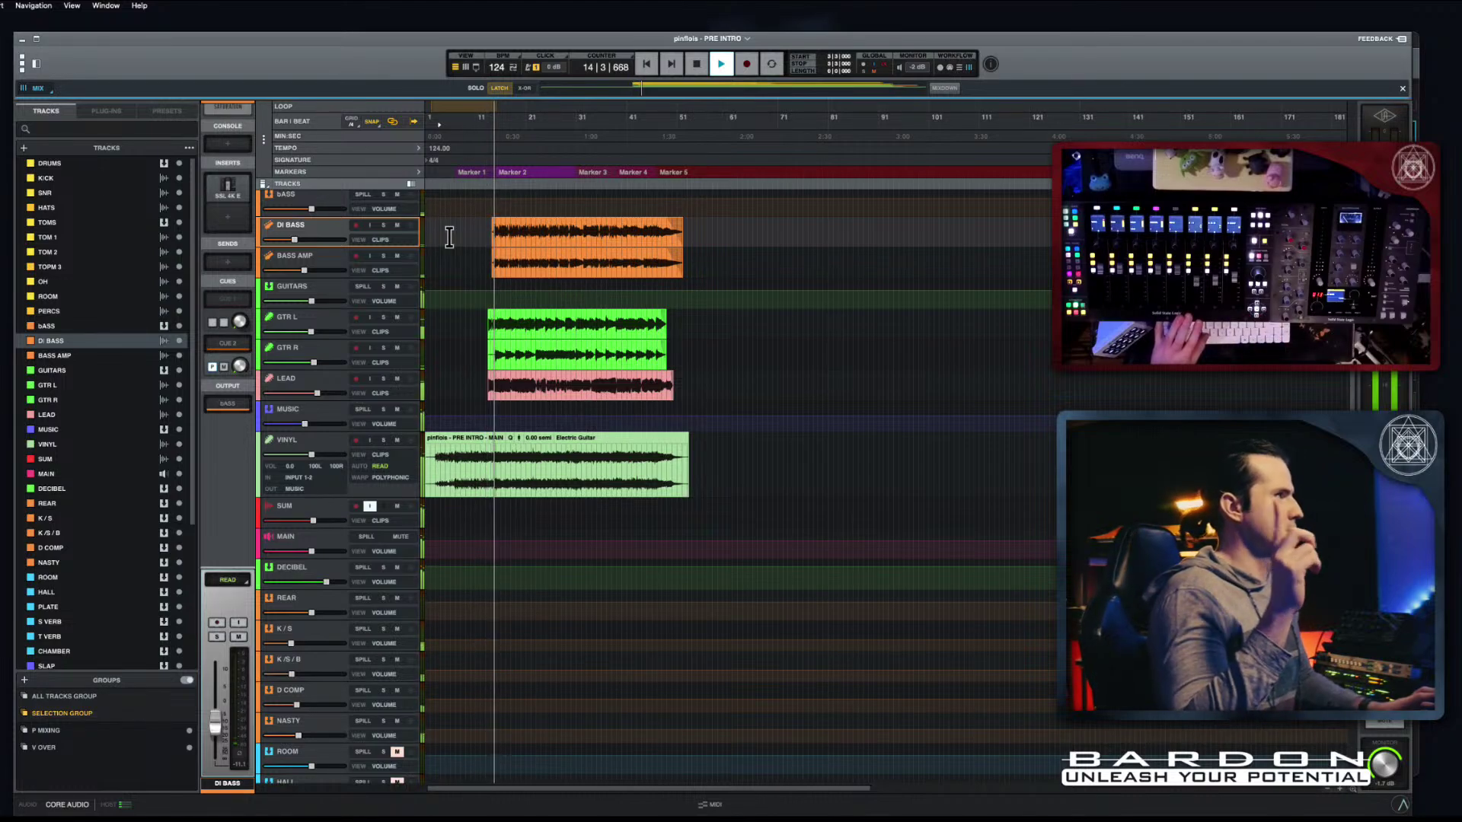
key("Caps_Lock")
key("space")
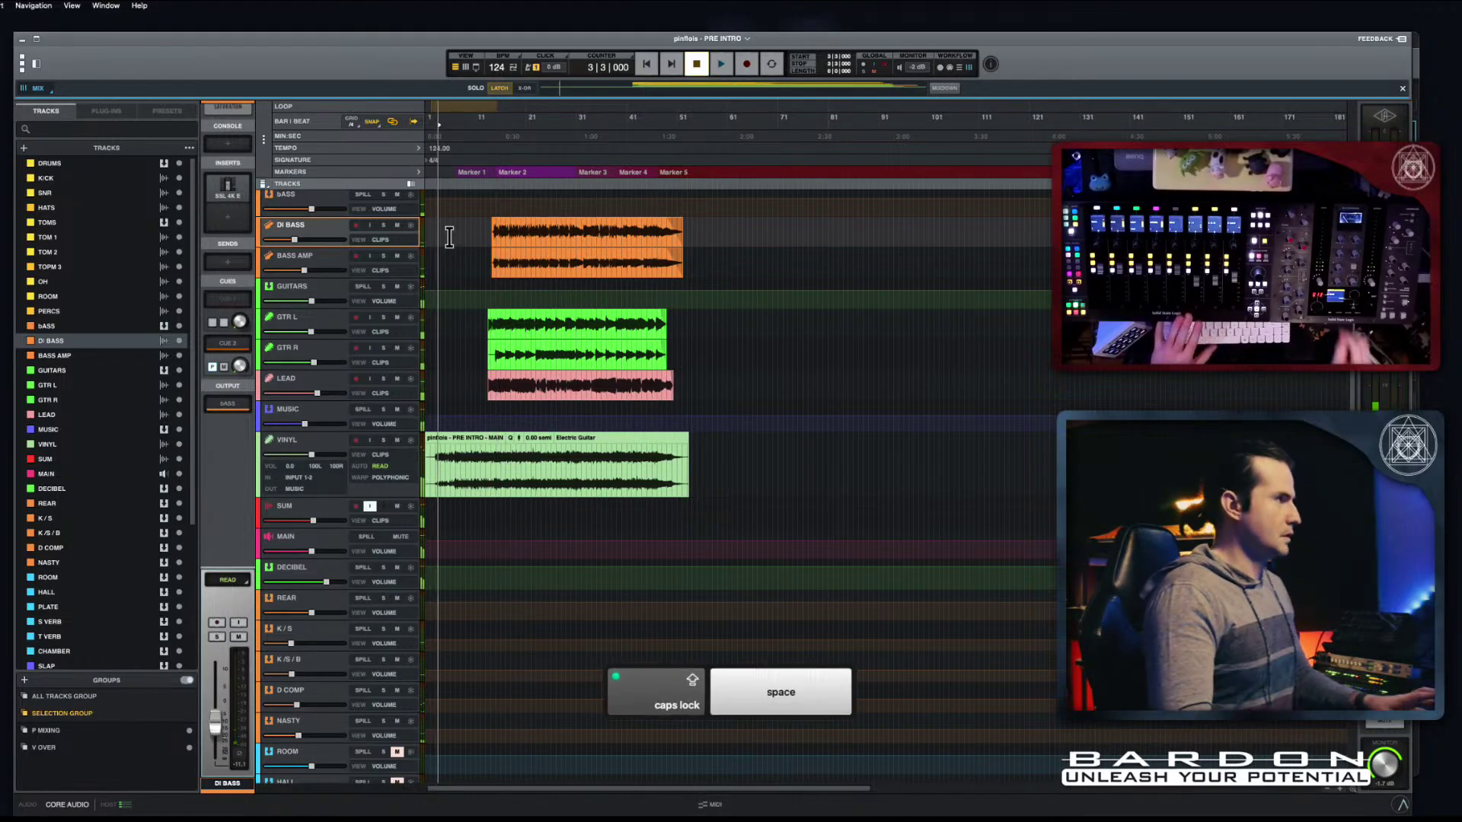
Step: Trim the VINYL clip to end at about the start of Marker 2 and to begin at 1|2|000
left_click_drag(686, 492, 497, 493)
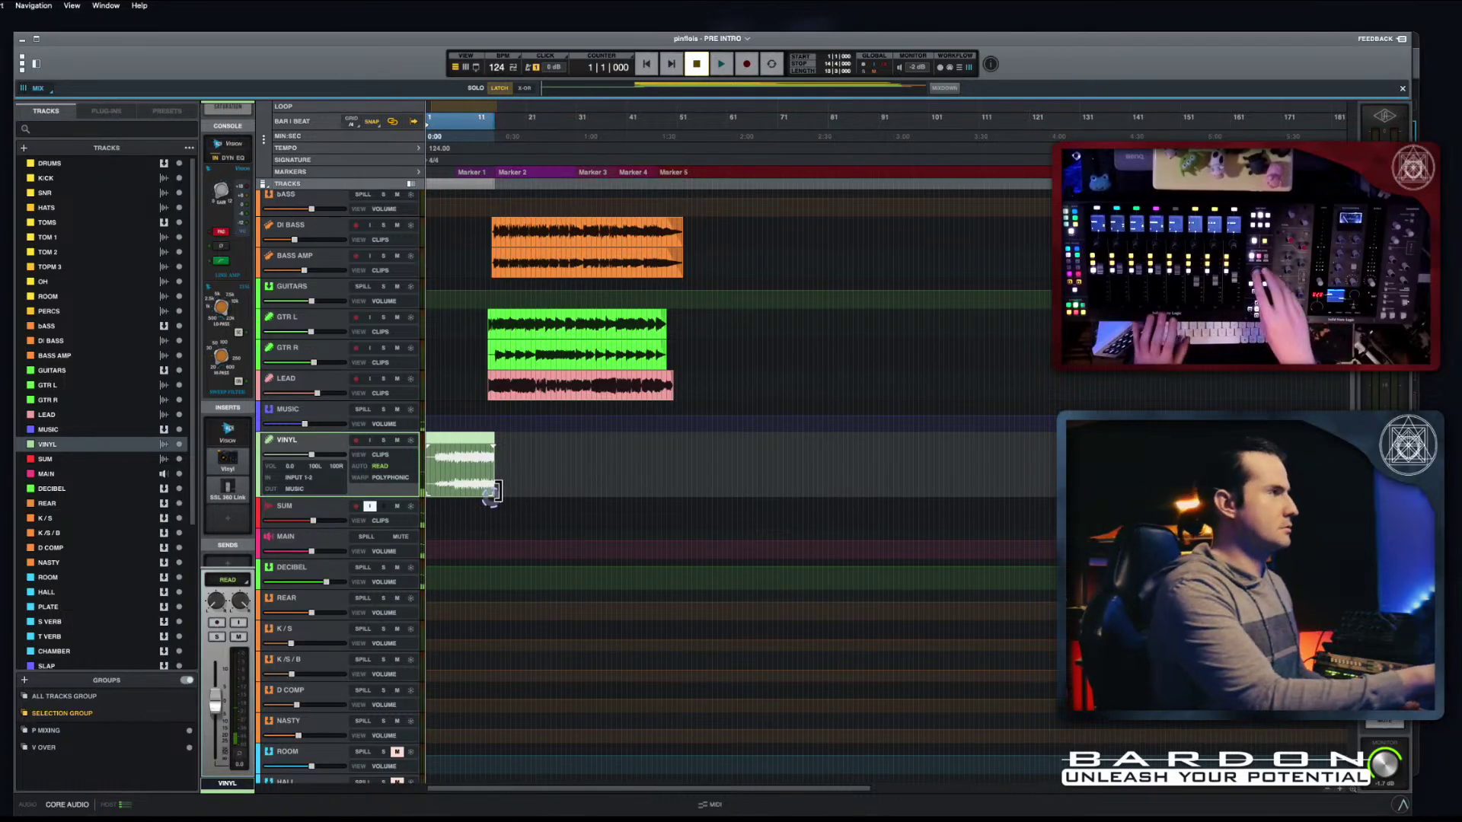
key("shift+e")
key("z")
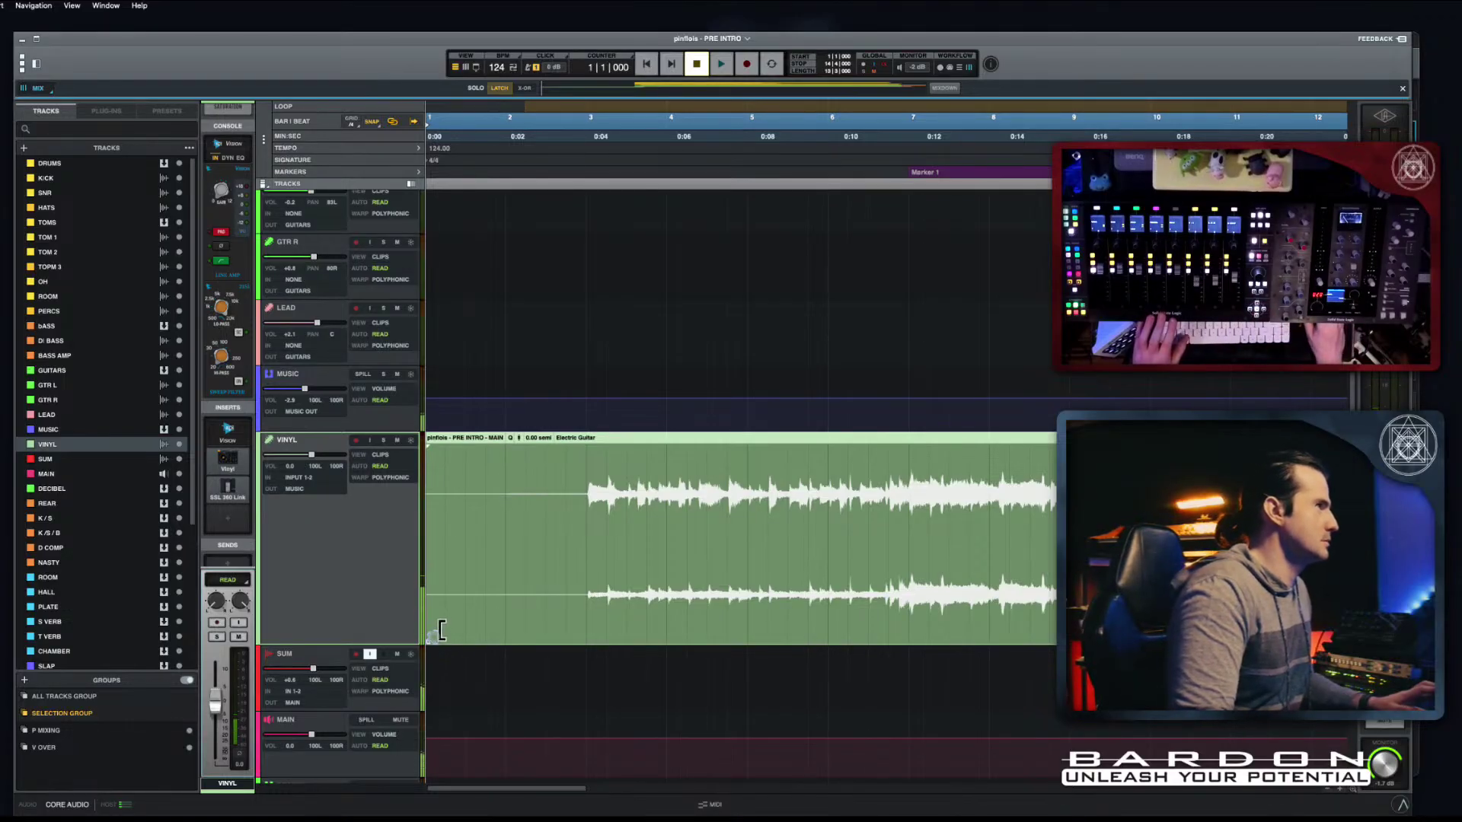
left_click_drag(440, 631, 446, 629)
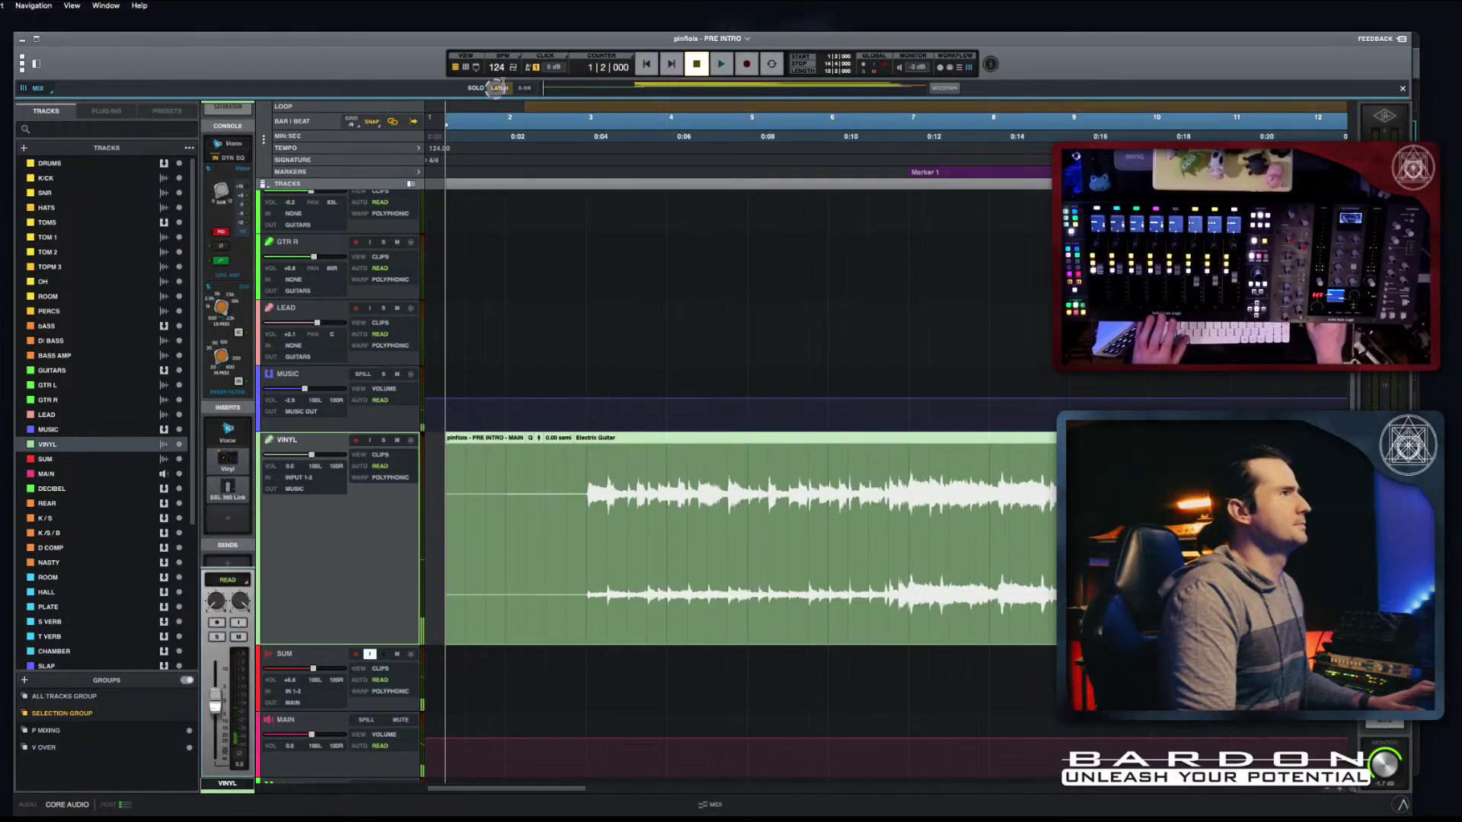
Step: Show the edit tools and nudge the VINYL clip slightly earlier in samples so its first hit aligns with bar 3
left_click(959, 67)
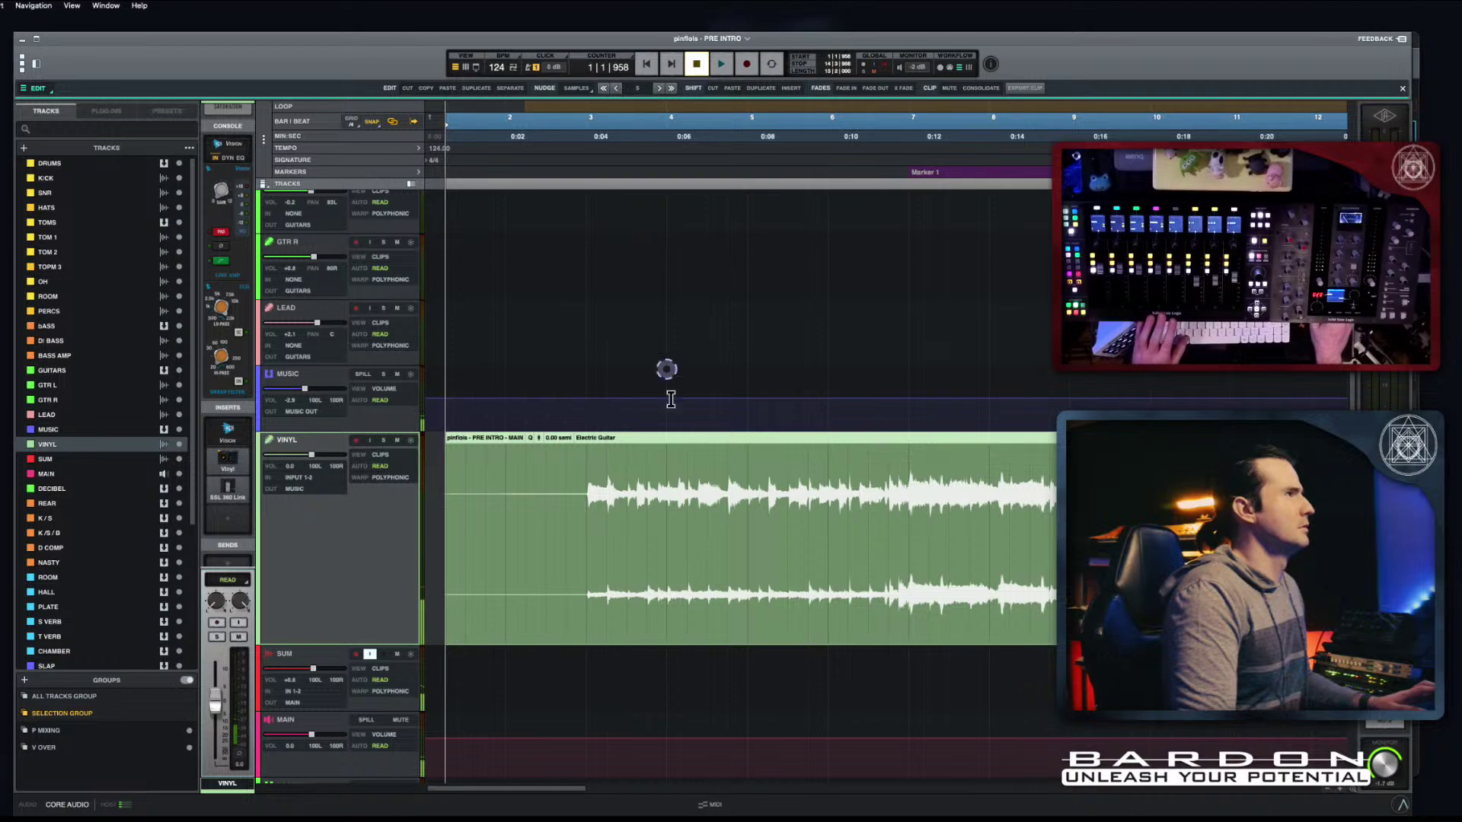
left_click(678, 506)
left_click(673, 430)
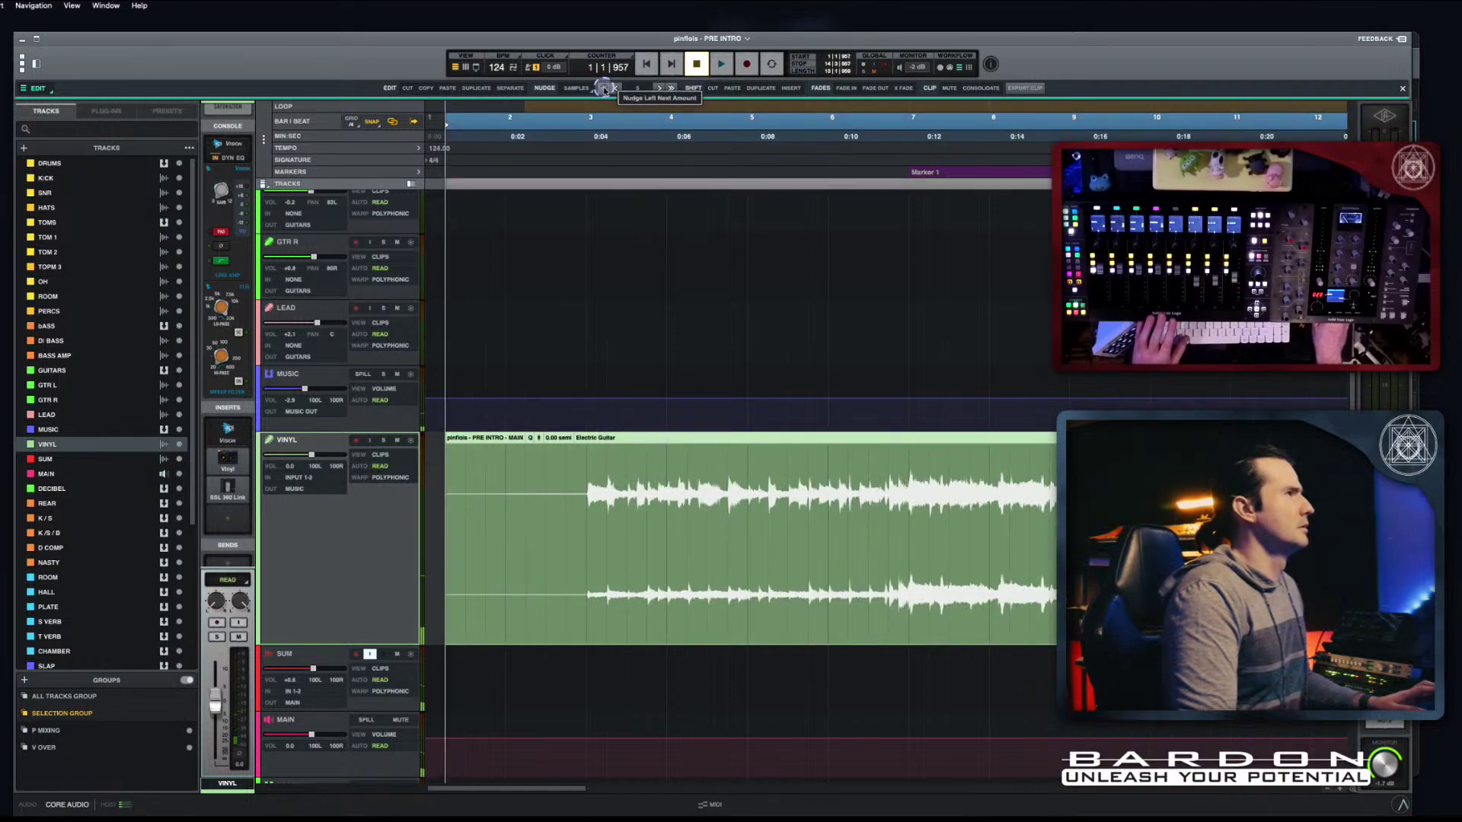
left_click(672, 93)
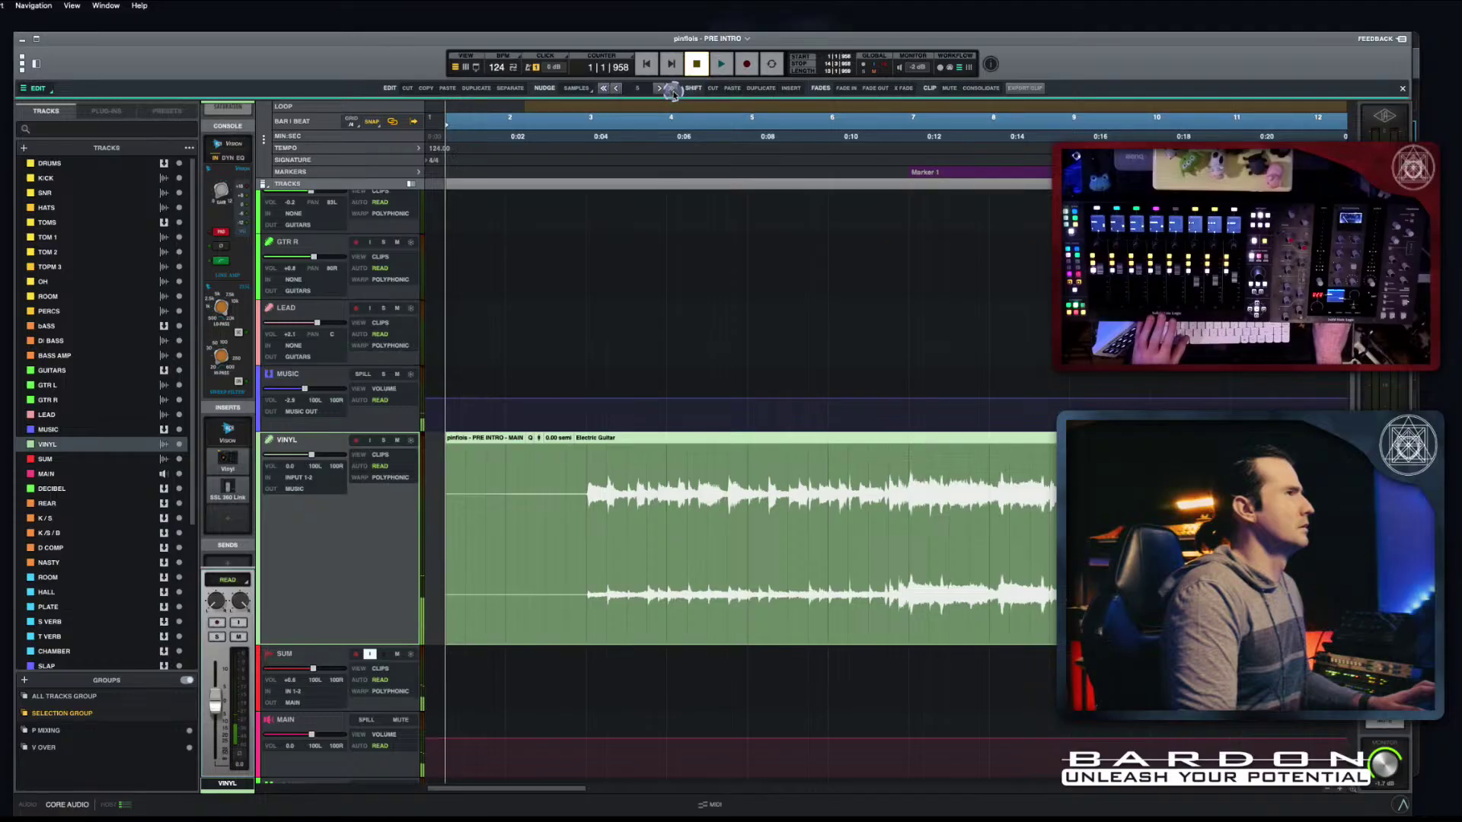
Step: Play the arrangement from 3|1|000 to hear the nudged VINYL clip
left_click(592, 327)
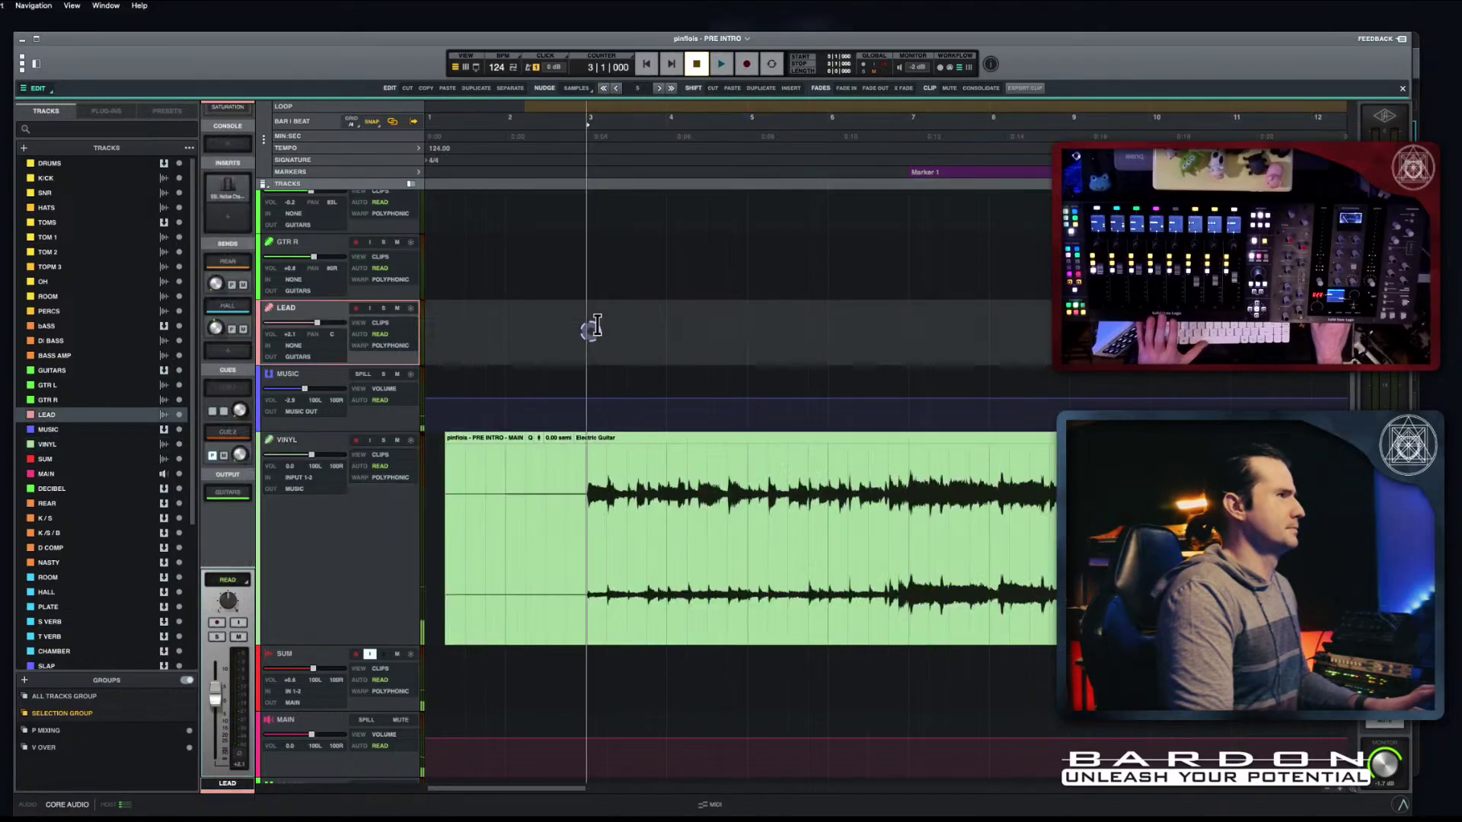
key("Caps_Lock")
key("space")
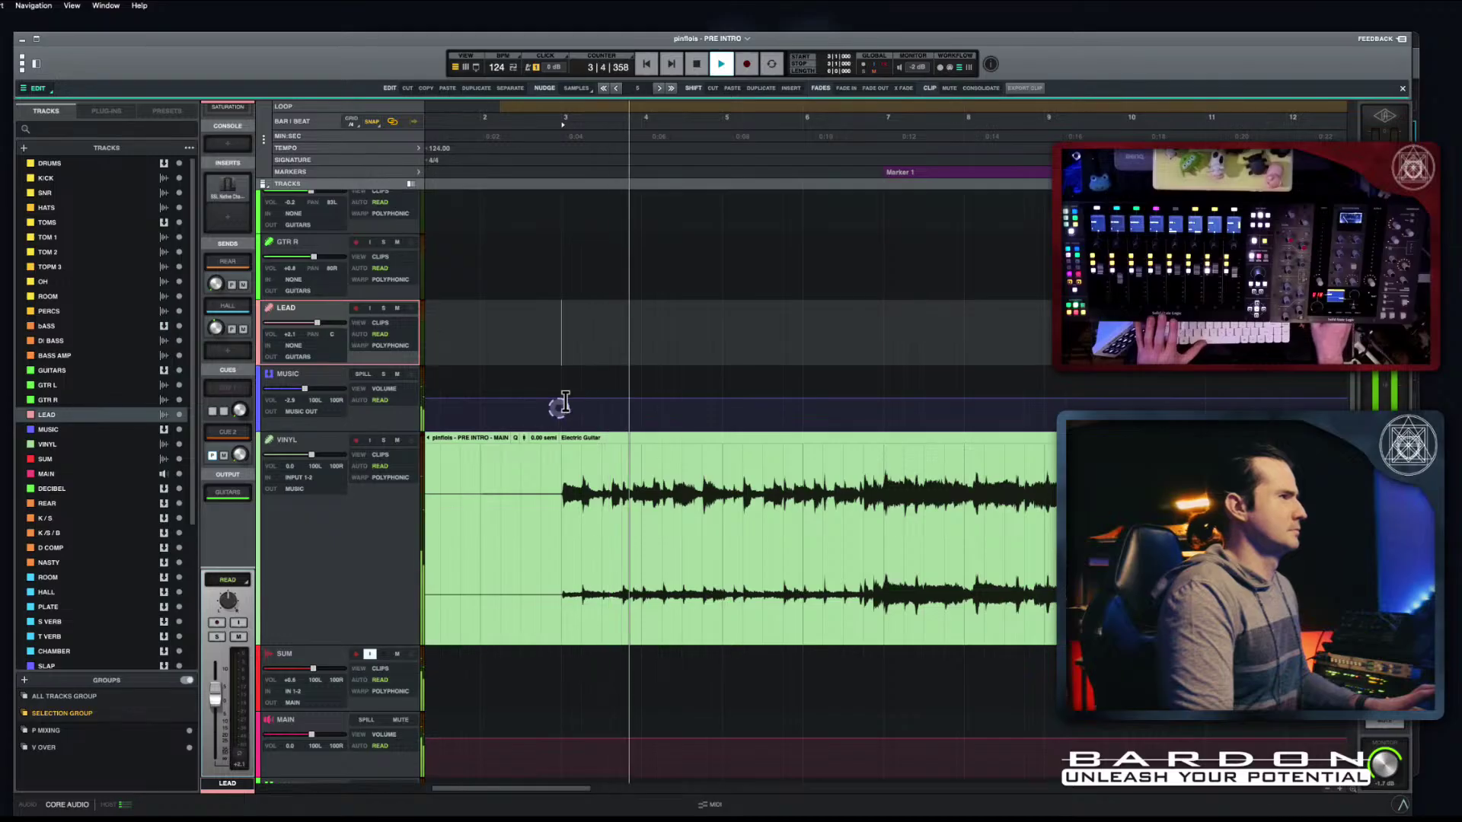
Step: Add a fade-out to the VINYL clip from about 13|3, where the guitars enter, to the clip's end
scroll(579, 398, "right", 3)
scroll(578, 398, "up", 3)
scroll(575, 400, "down", 5)
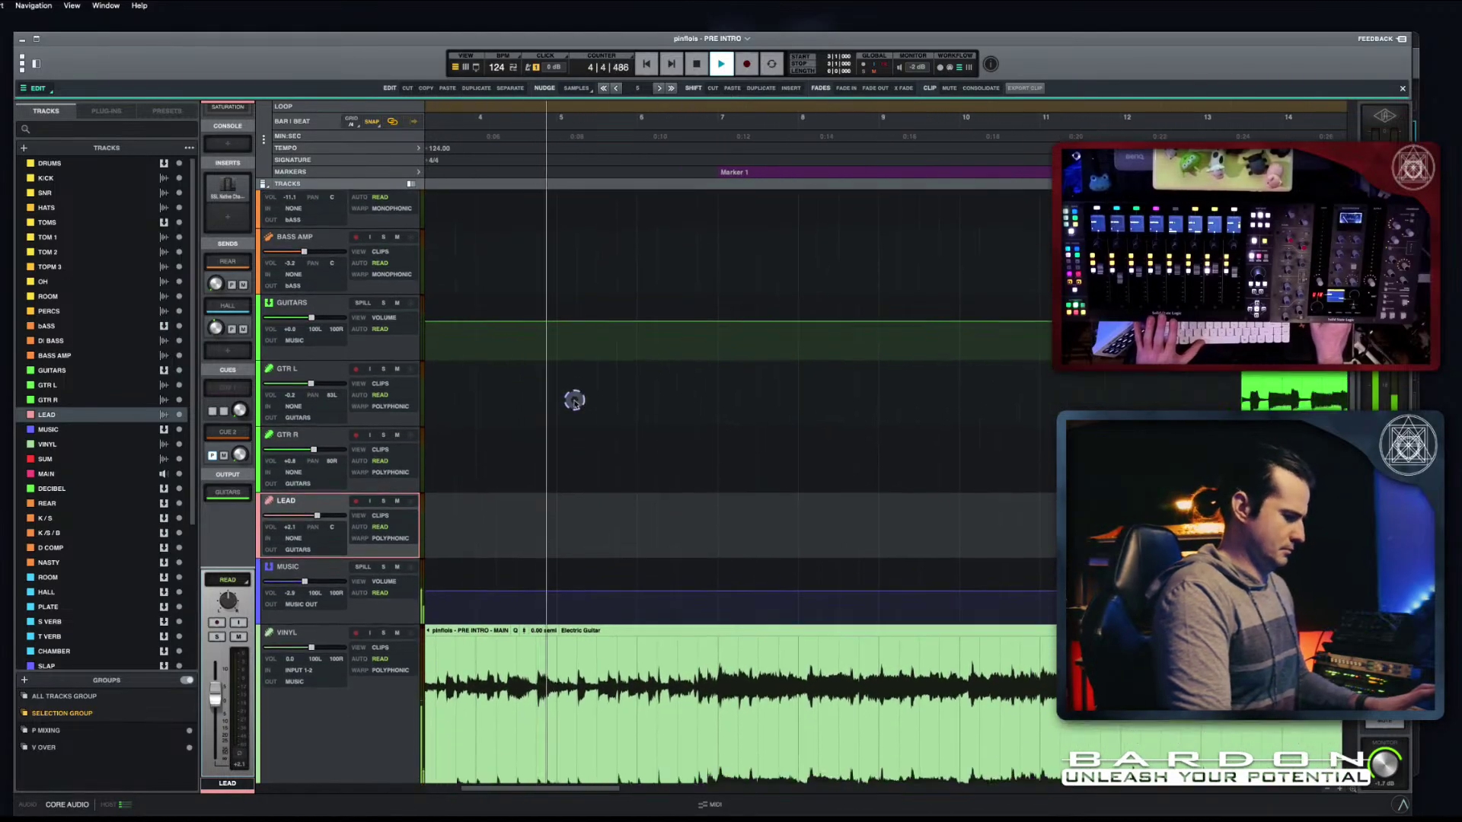
scroll(806, 326, "right", 5)
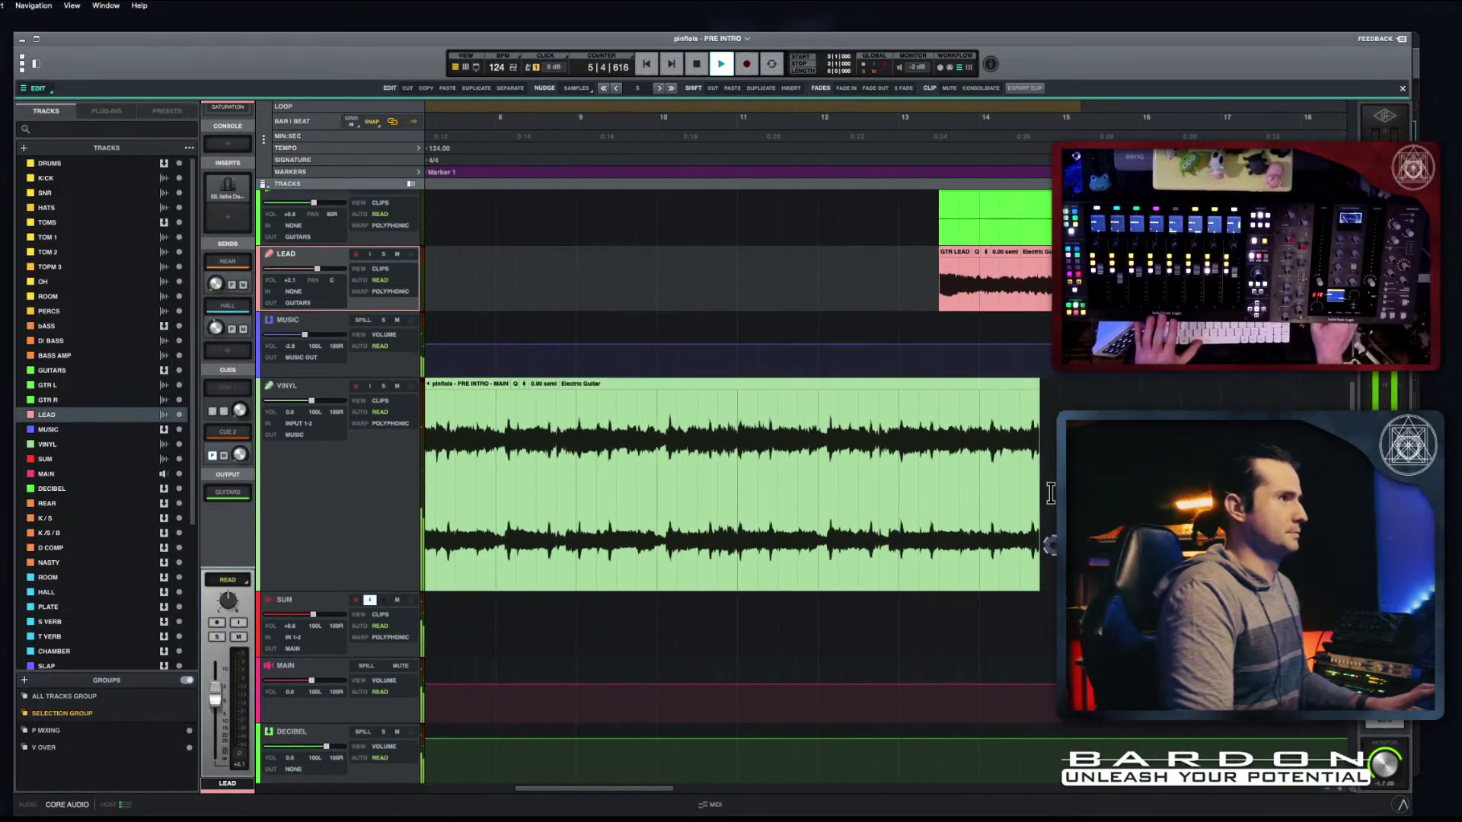
left_click_drag(1042, 386, 935, 400)
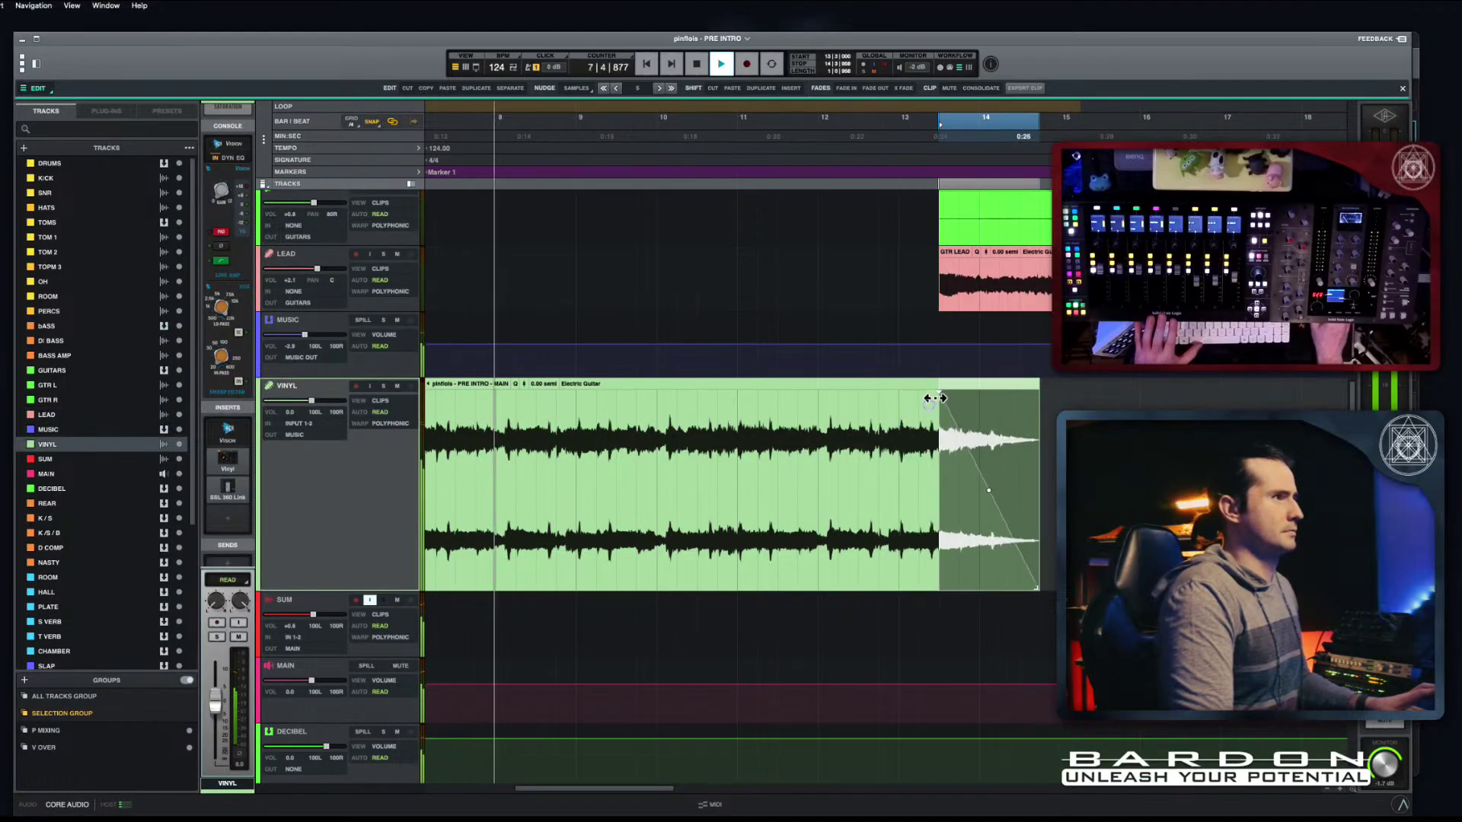
scroll(932, 398, "up", 1)
scroll(933, 399, "up", 3)
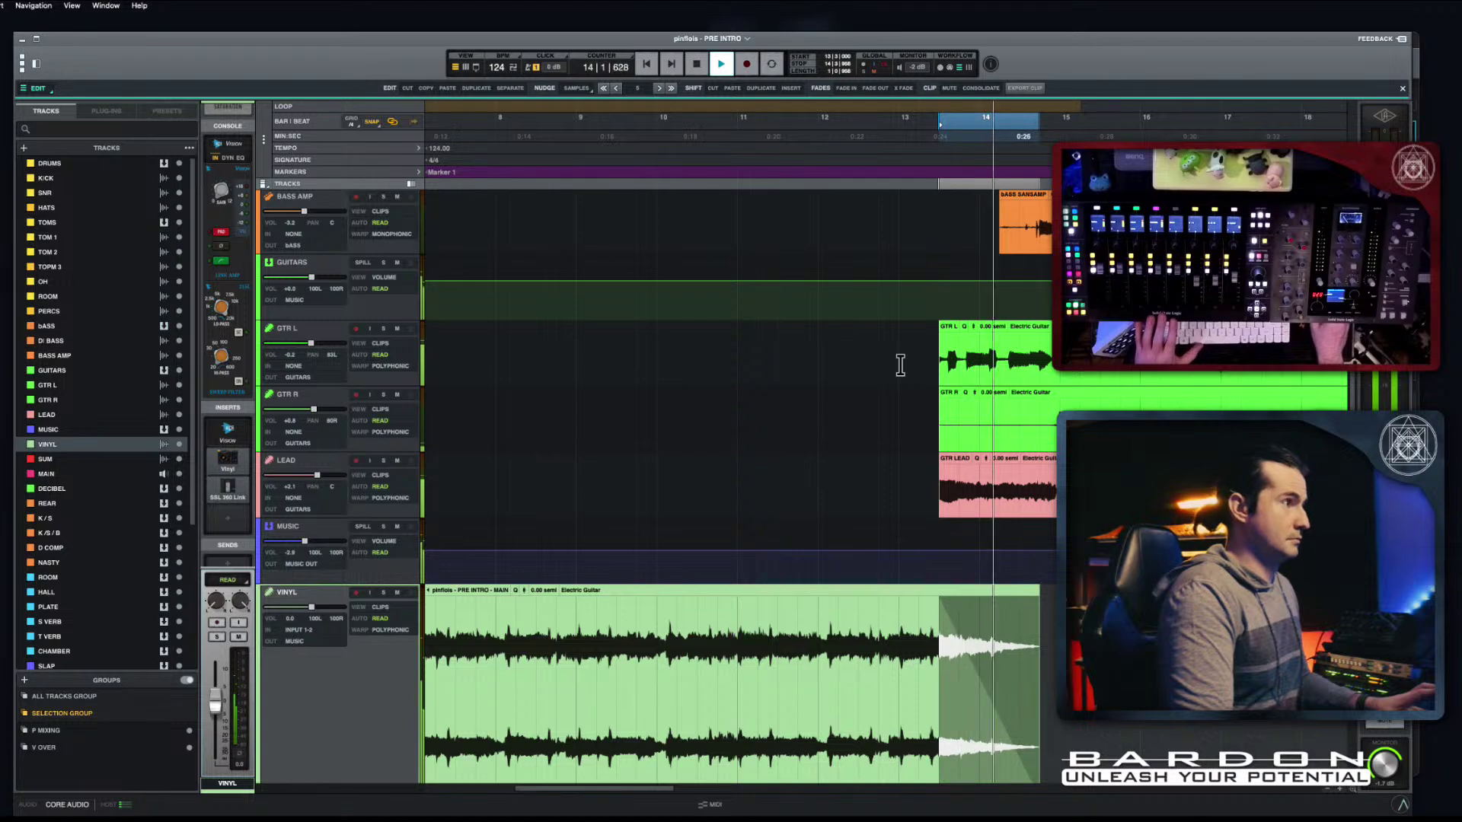
Step: Stop playback and zoom the arrangement out to show the drum, bass and guitar clips together with the VINYL clip
key("space")
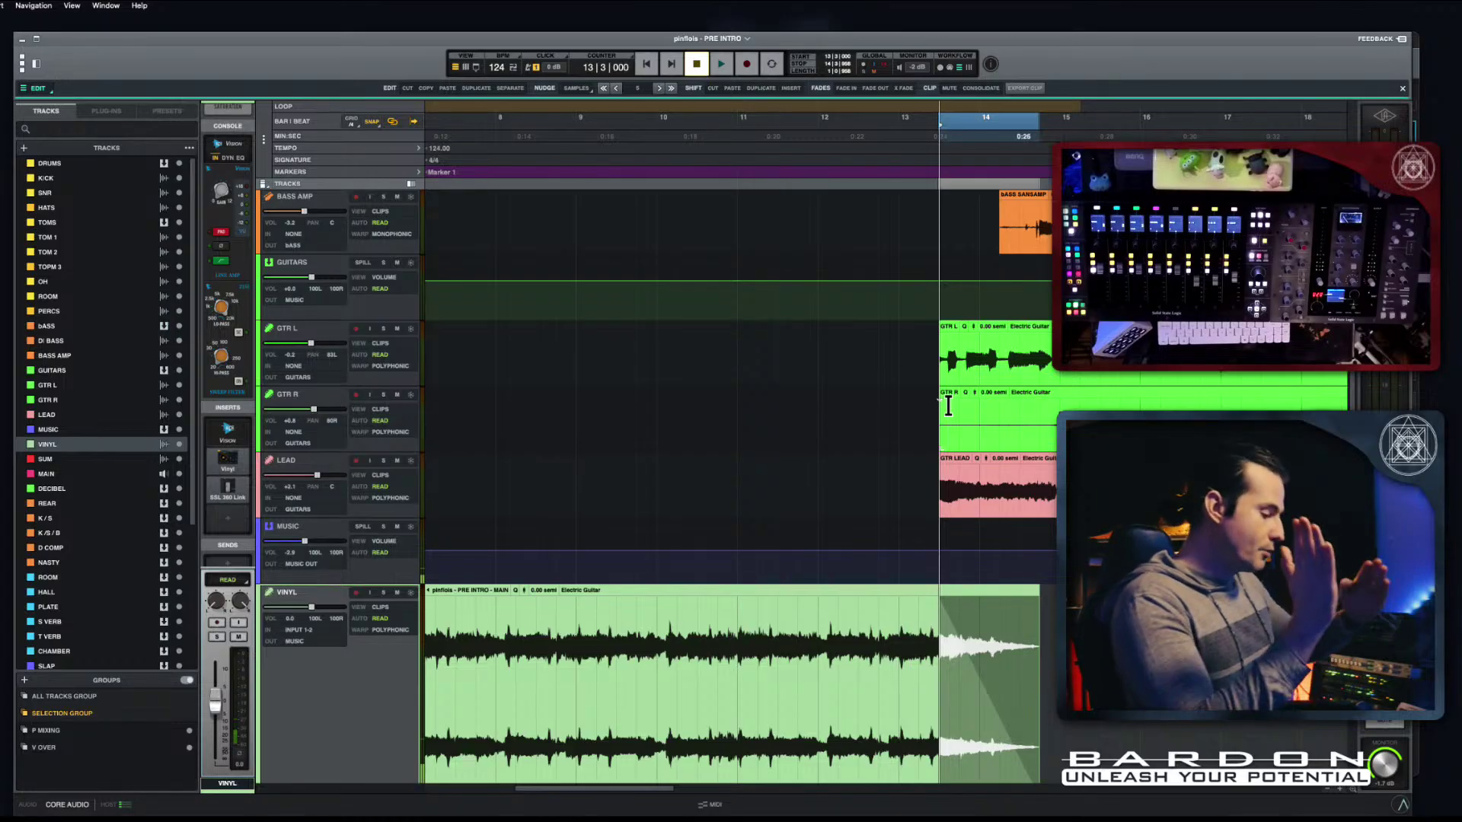
key("shift+w")
key("shift+w")
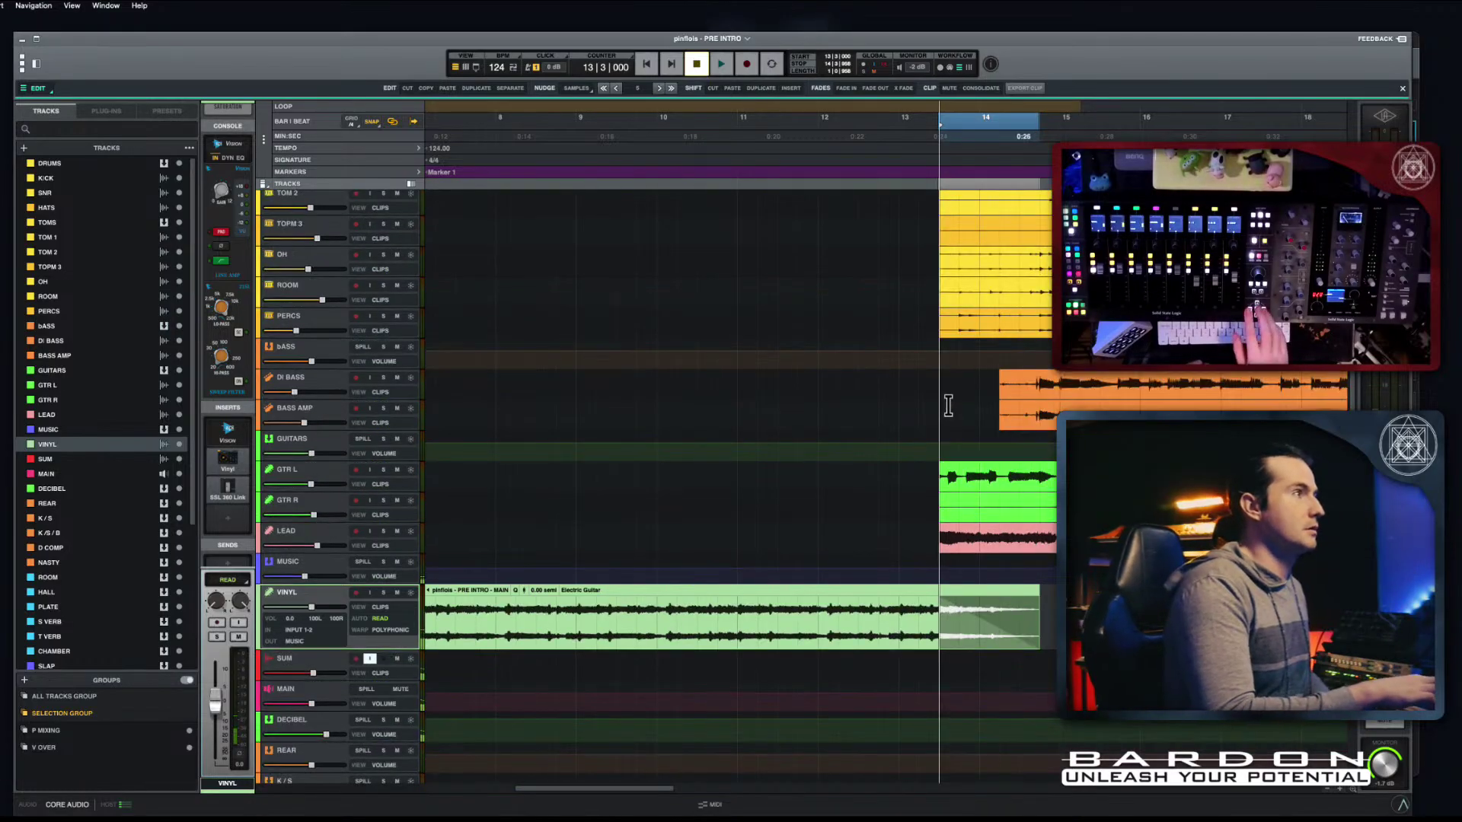
key("w")
key("w")
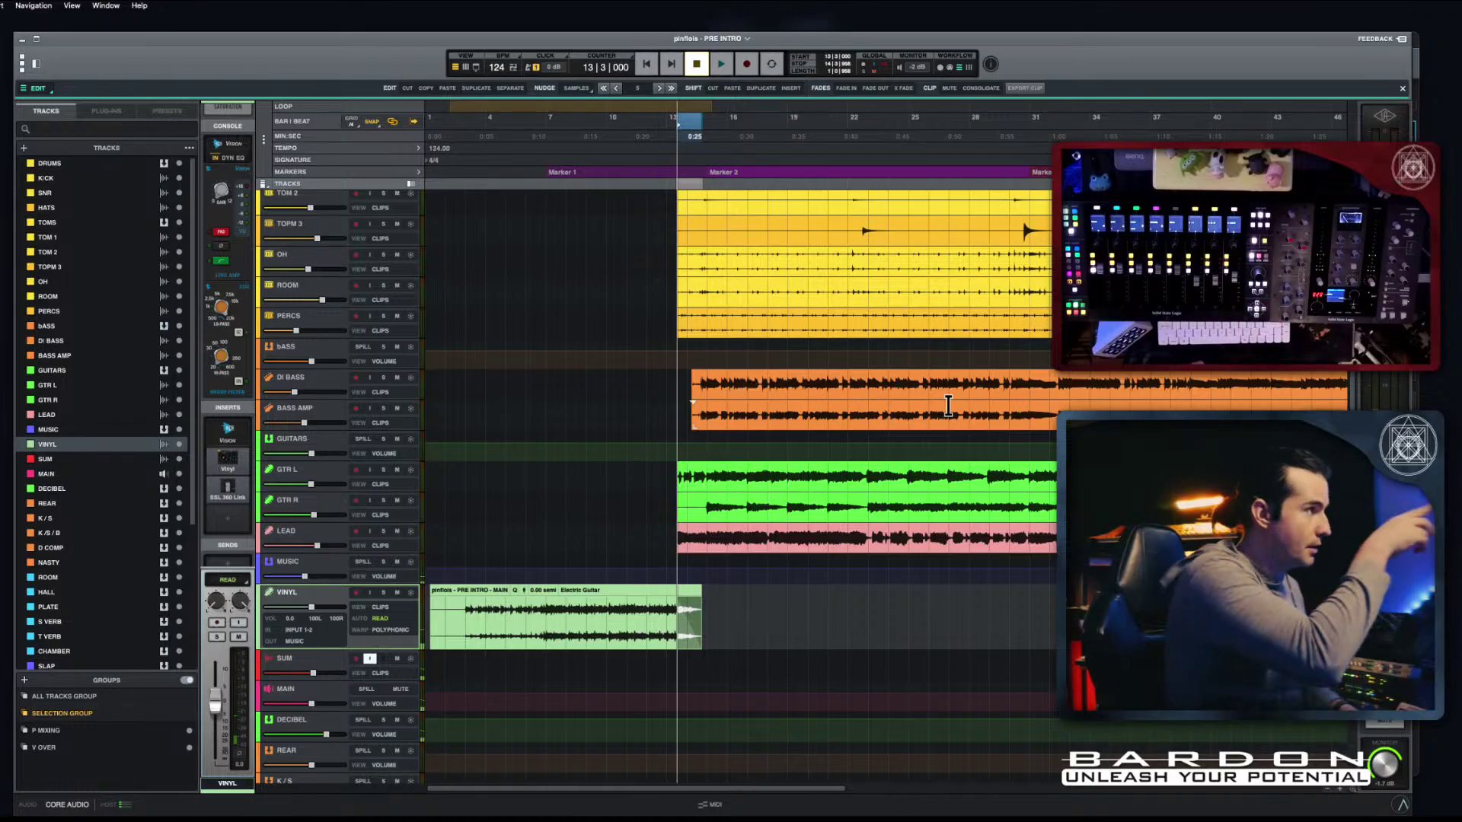
scroll(762, 408, "up", 5)
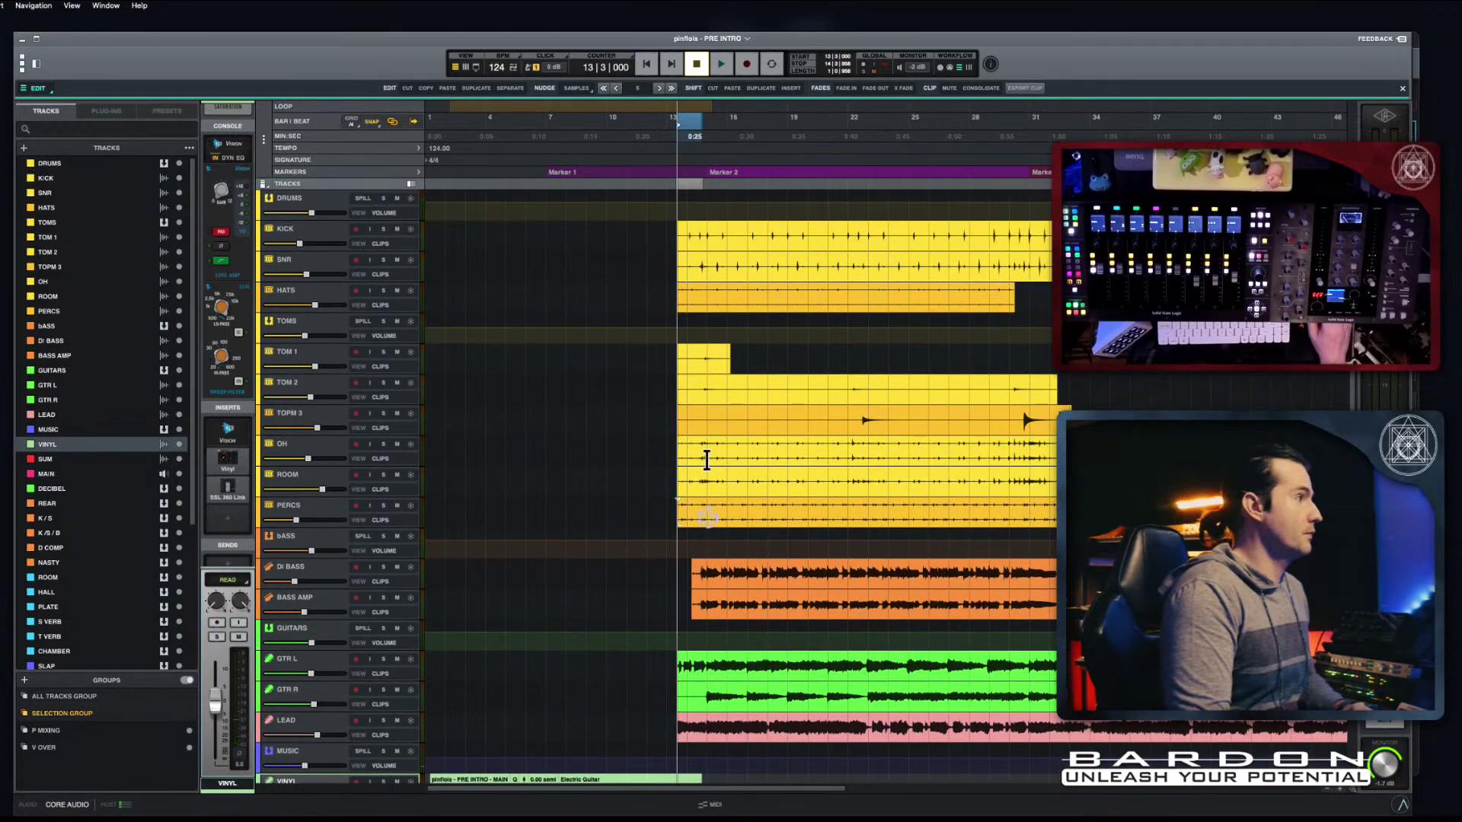
scroll(715, 533, "down", 3)
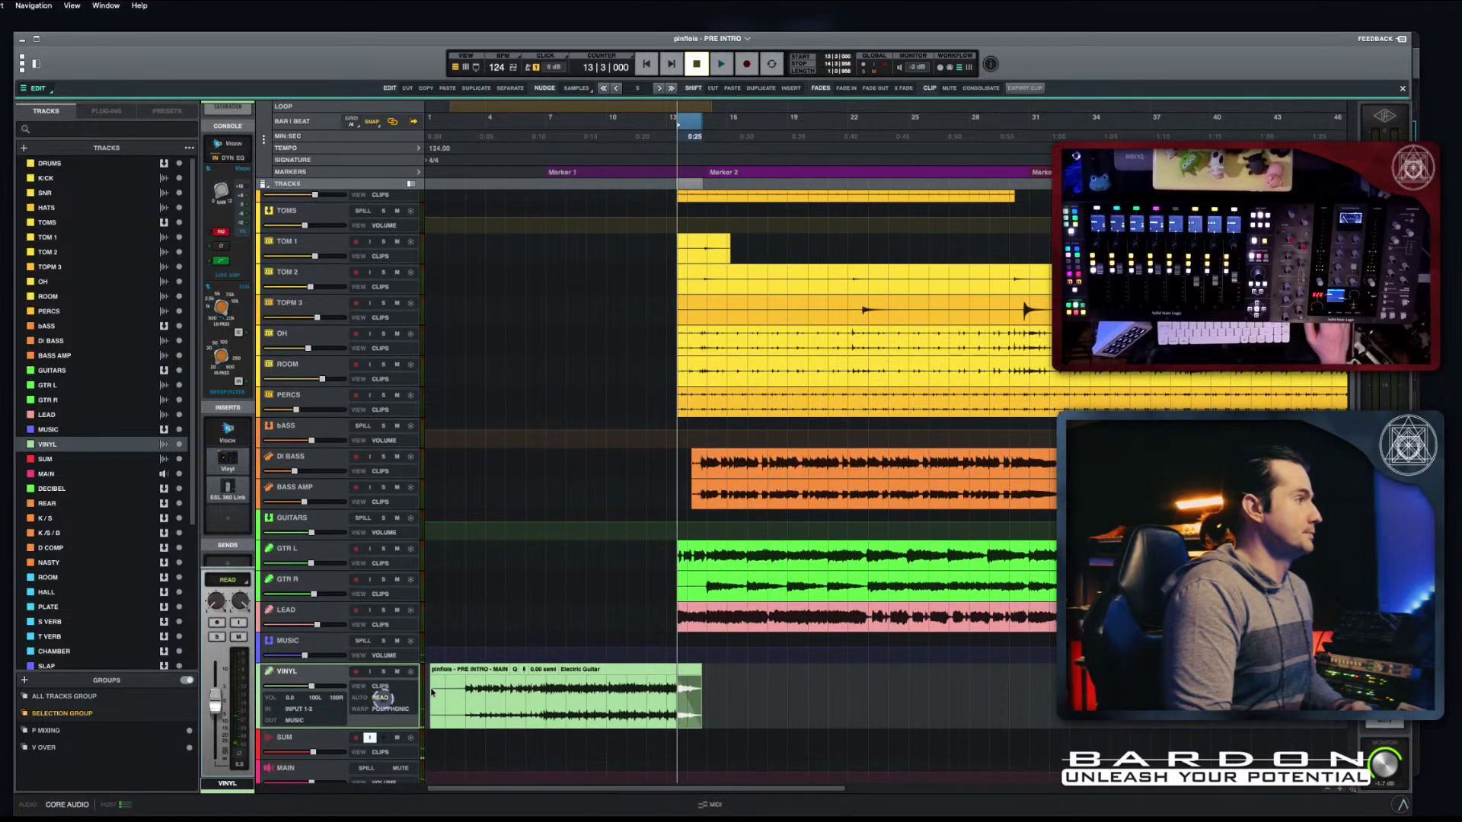
left_click(718, 609)
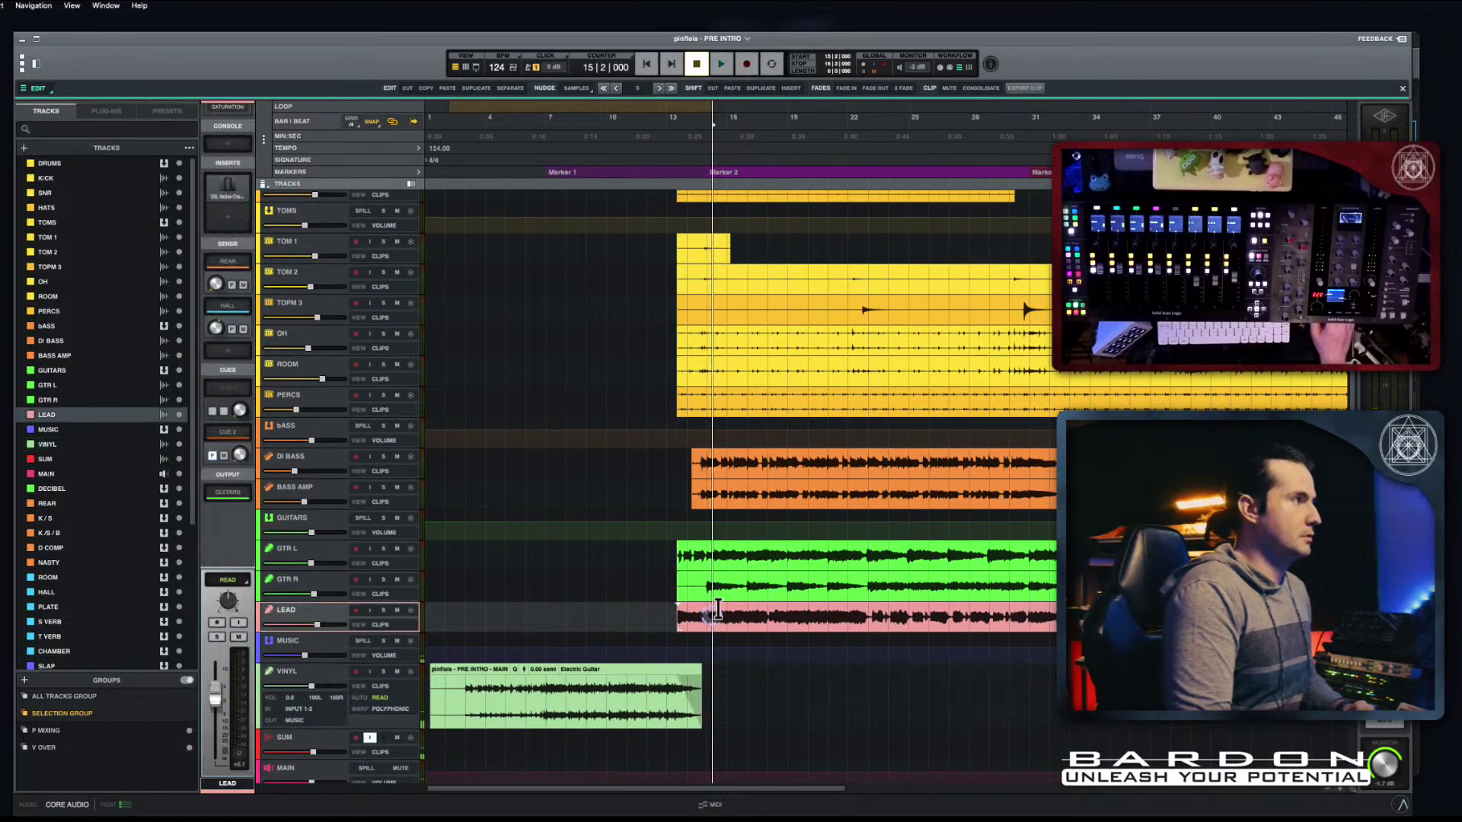
left_click(738, 623)
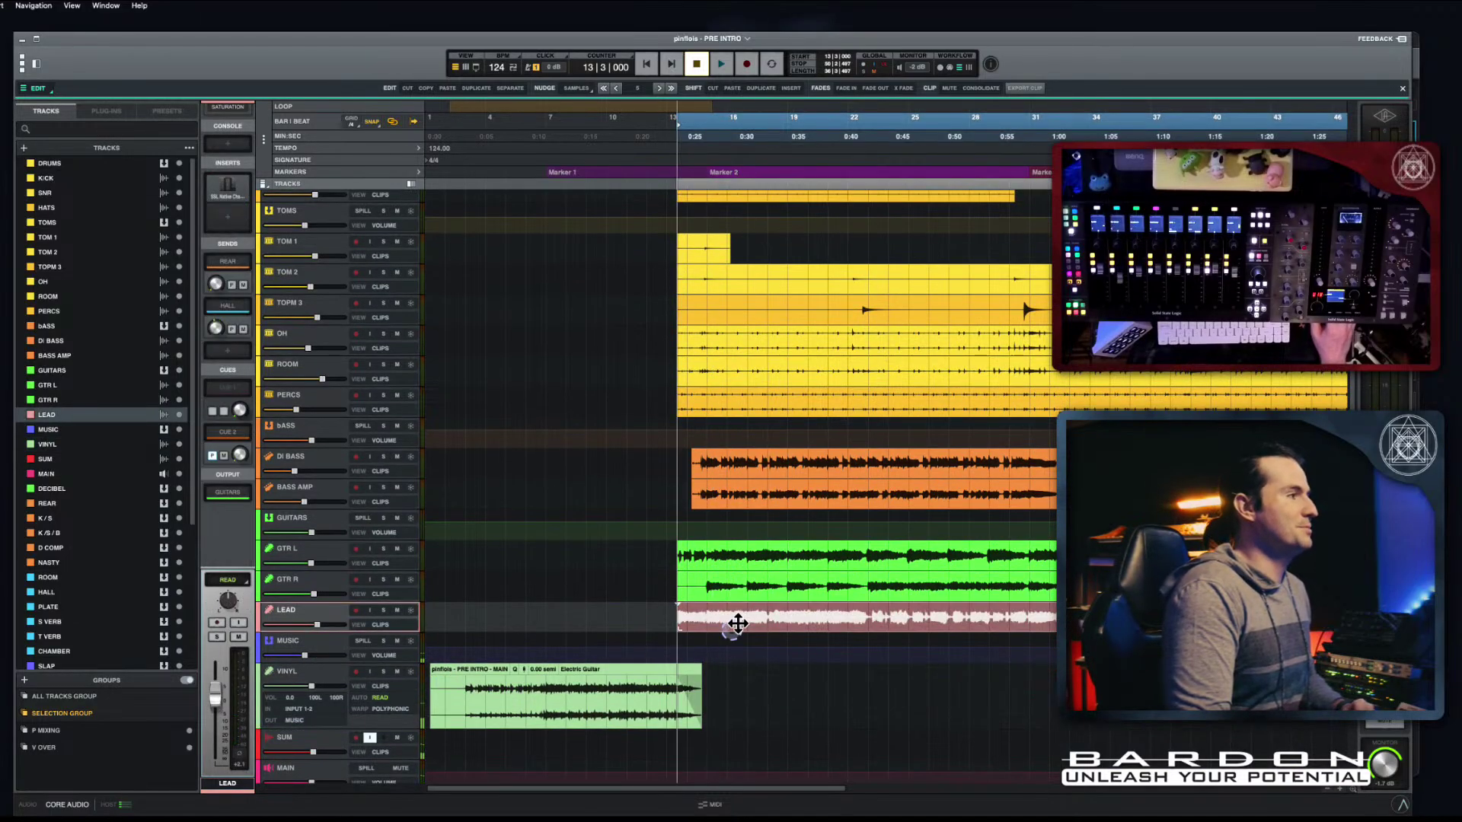
left_click(754, 586, "shift")
left_click(754, 555, "shift")
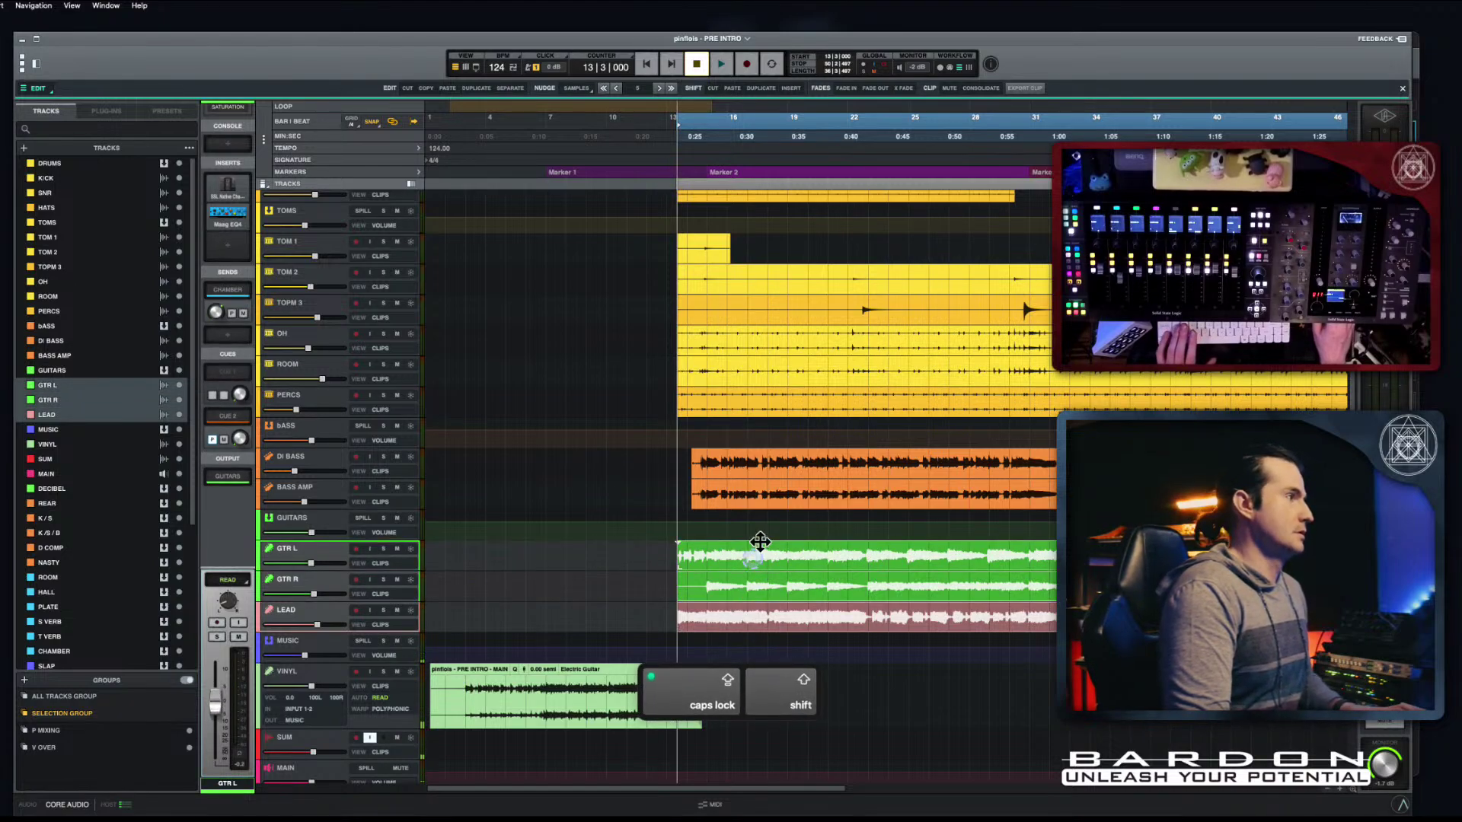
left_click(765, 486, "shift")
left_click(757, 461, "shift")
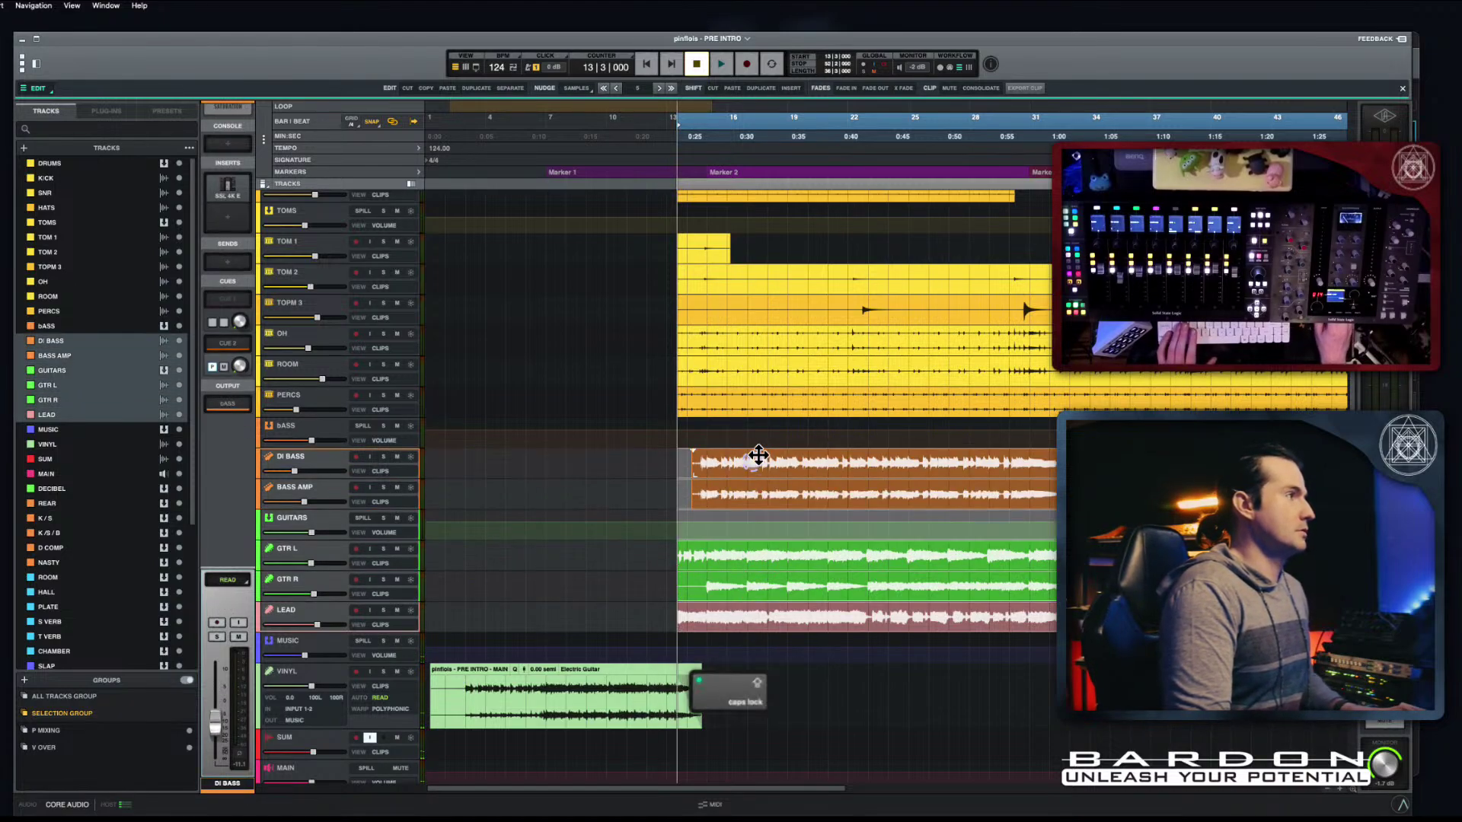
left_click(779, 398, "shift")
left_click(783, 368)
scroll(788, 385, "up", 3)
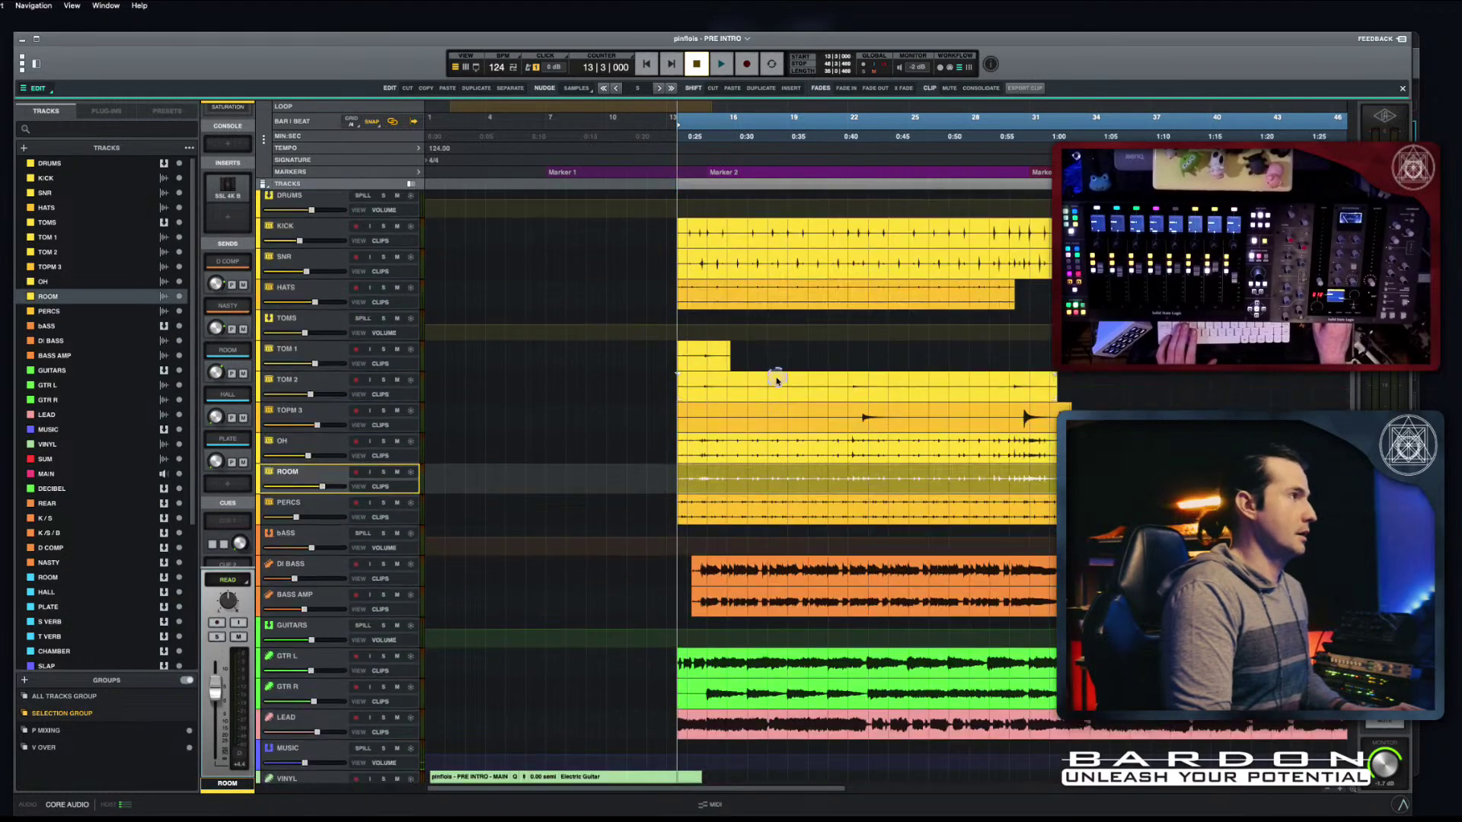
Step: Select all drum, bass and guitar clips from KICK to LEAD and extend their starts back to about 6|4|000
key("shift+w")
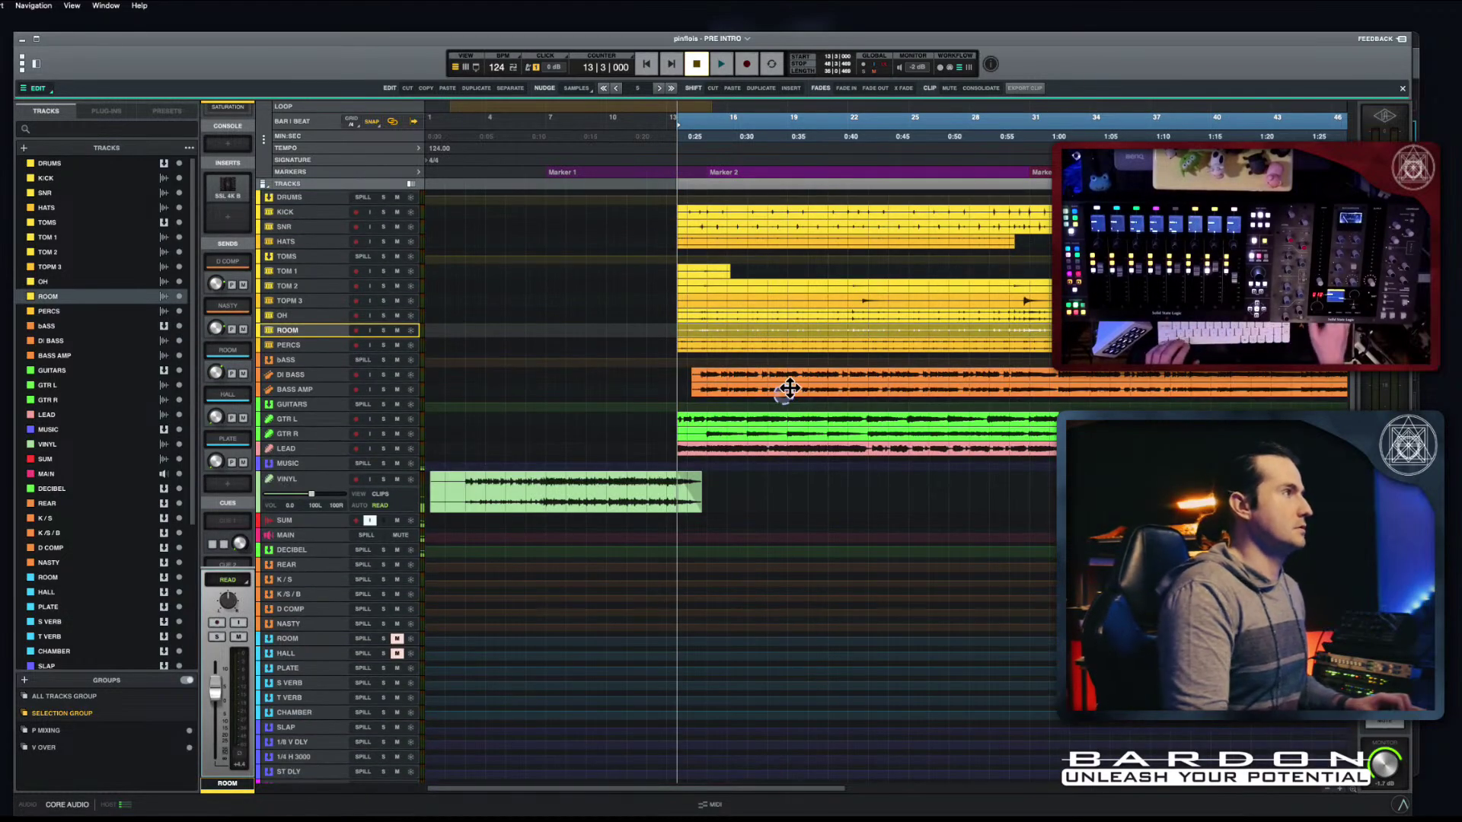
left_click_drag(622, 209, 1245, 448)
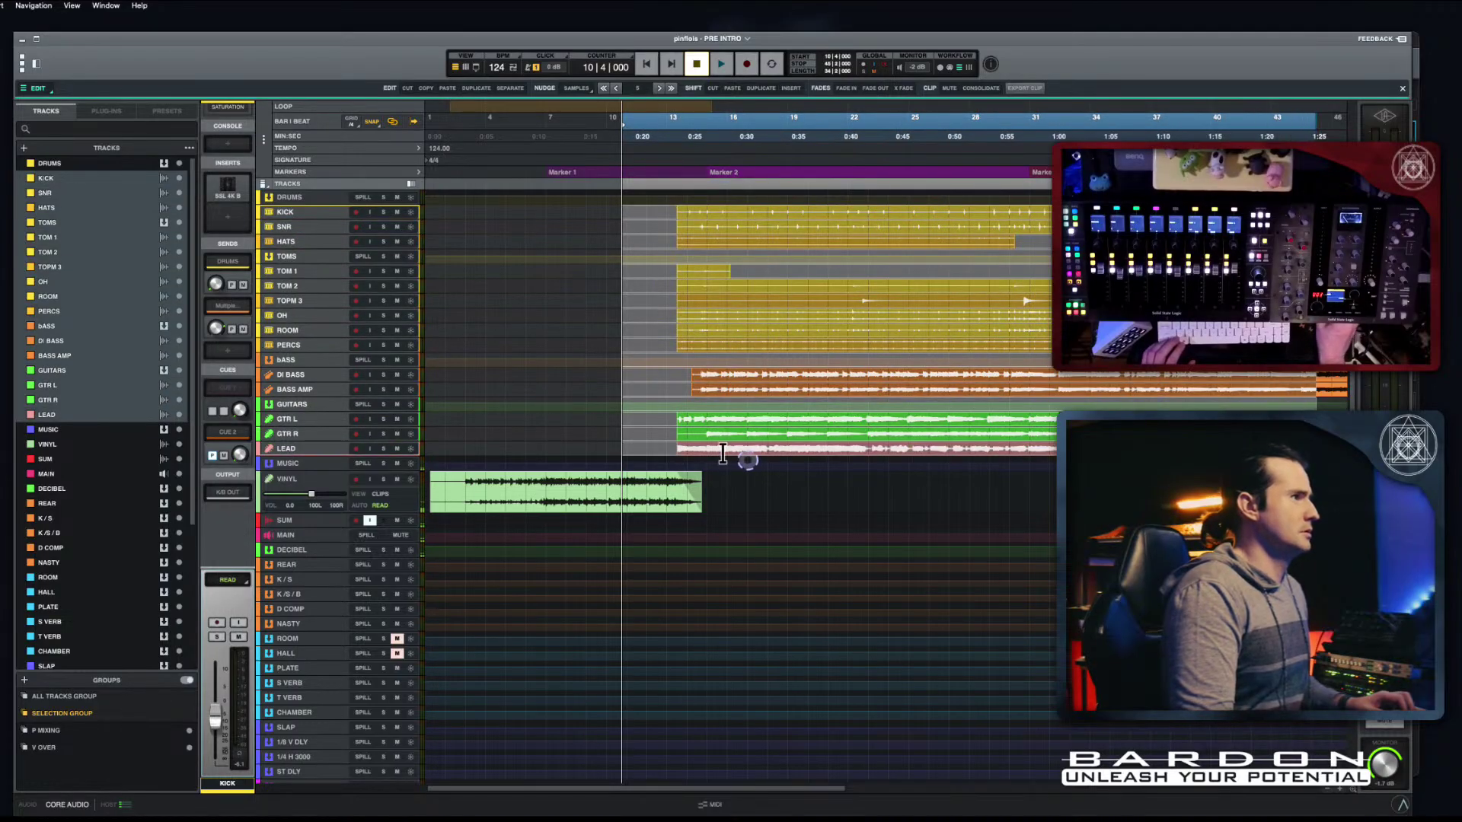
left_click_drag(686, 449, 547, 450)
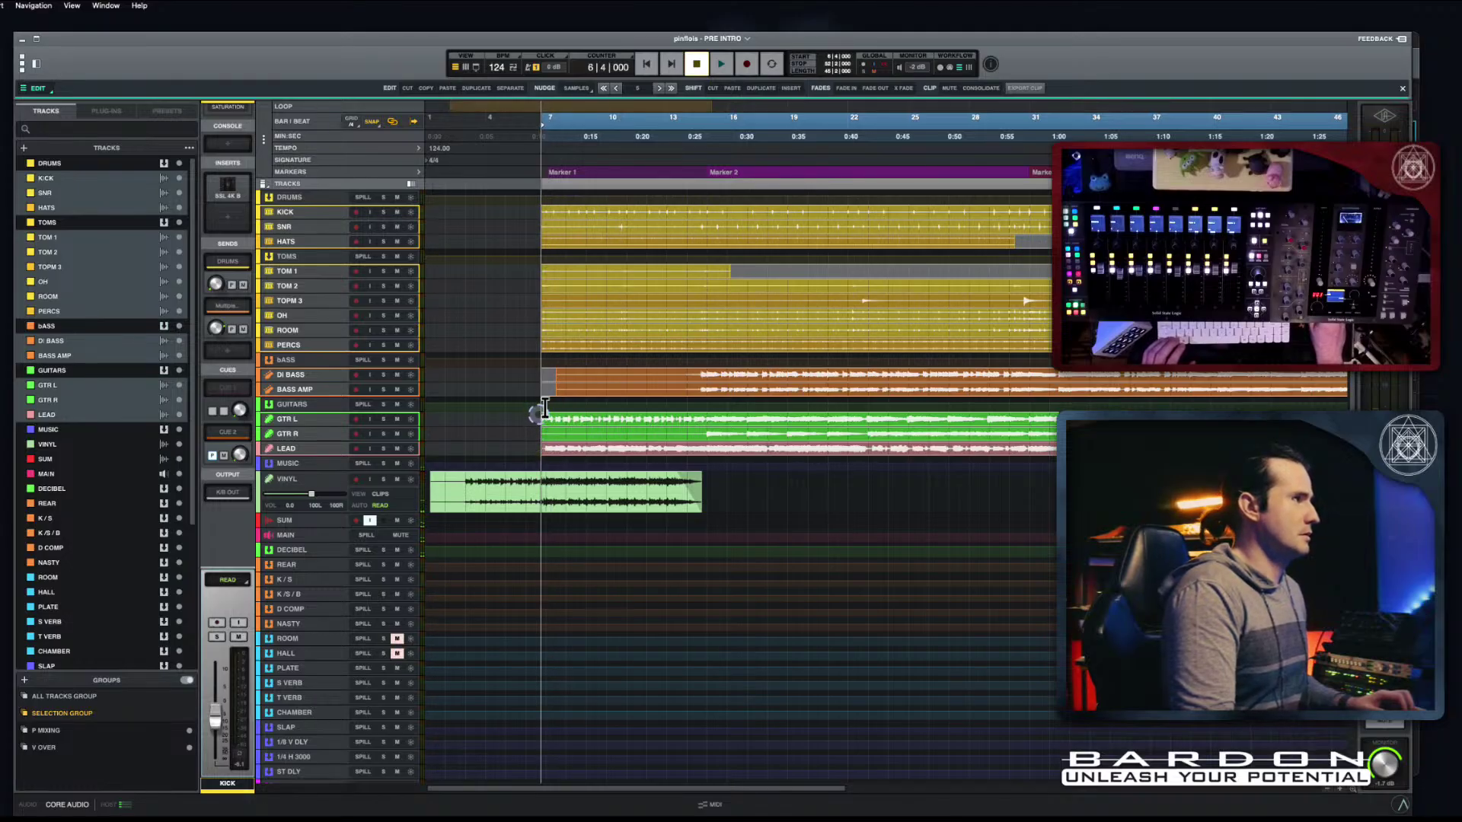
scroll(545, 424, "down", 3)
scroll(547, 421, "up", 5)
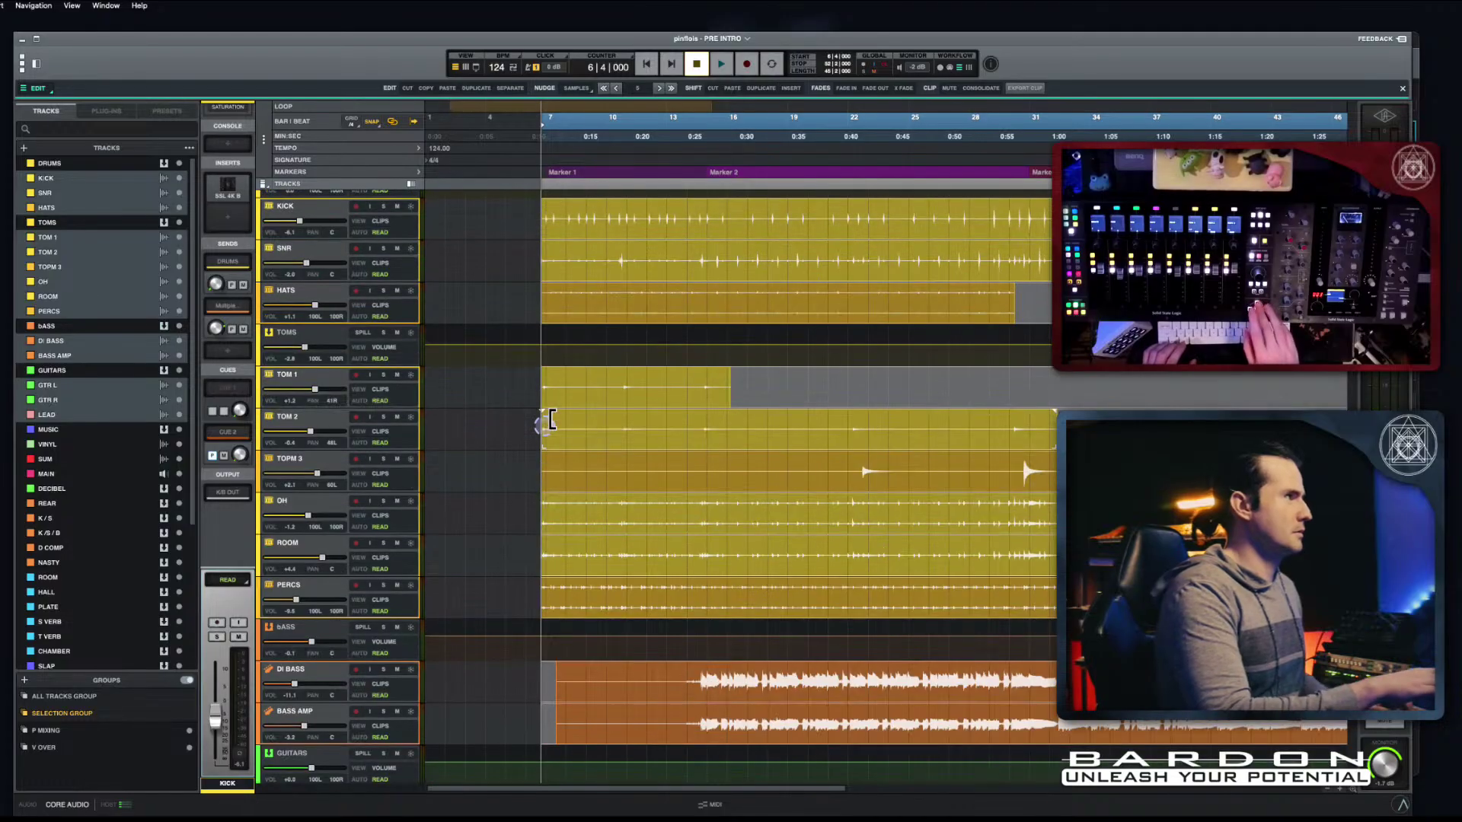
scroll(545, 526, "down", 5)
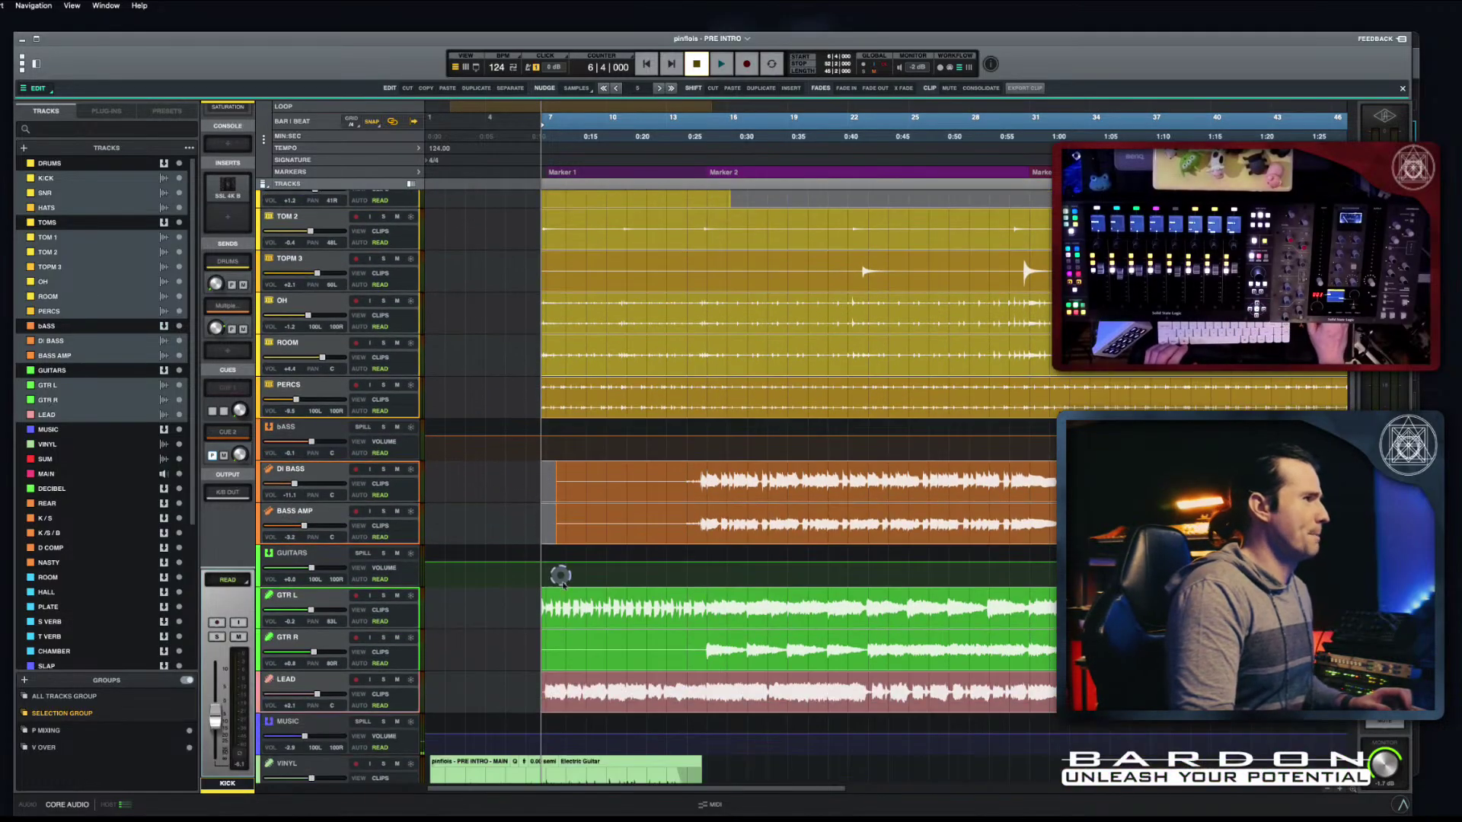
left_click_drag(543, 582, 558, 583)
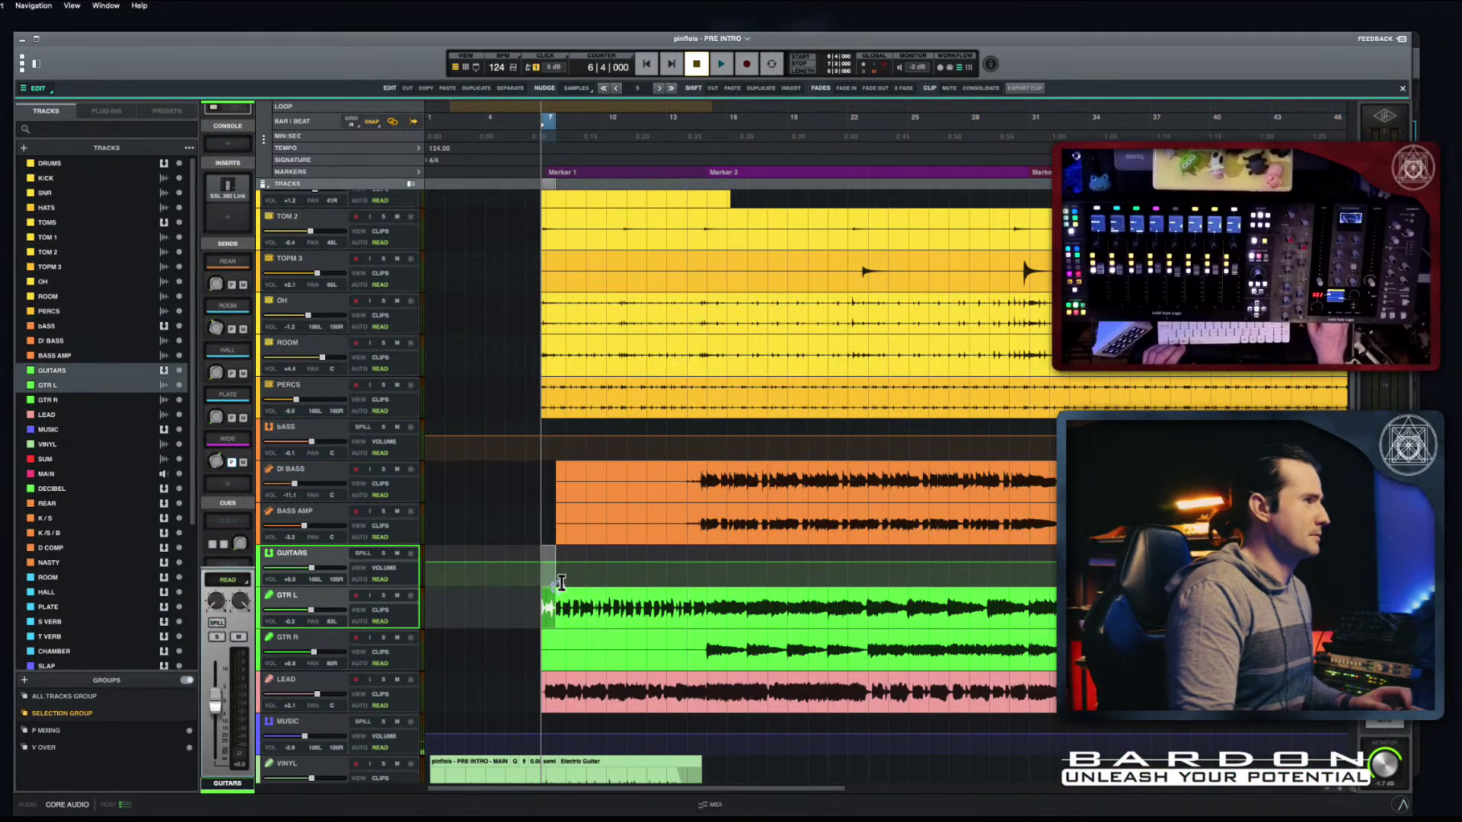
Step: Select all clips from LEAD up to KICK and add a fade-in from 6|4|000 to about the end of the VINYL clip
left_click(579, 691)
left_click(588, 654, "shift")
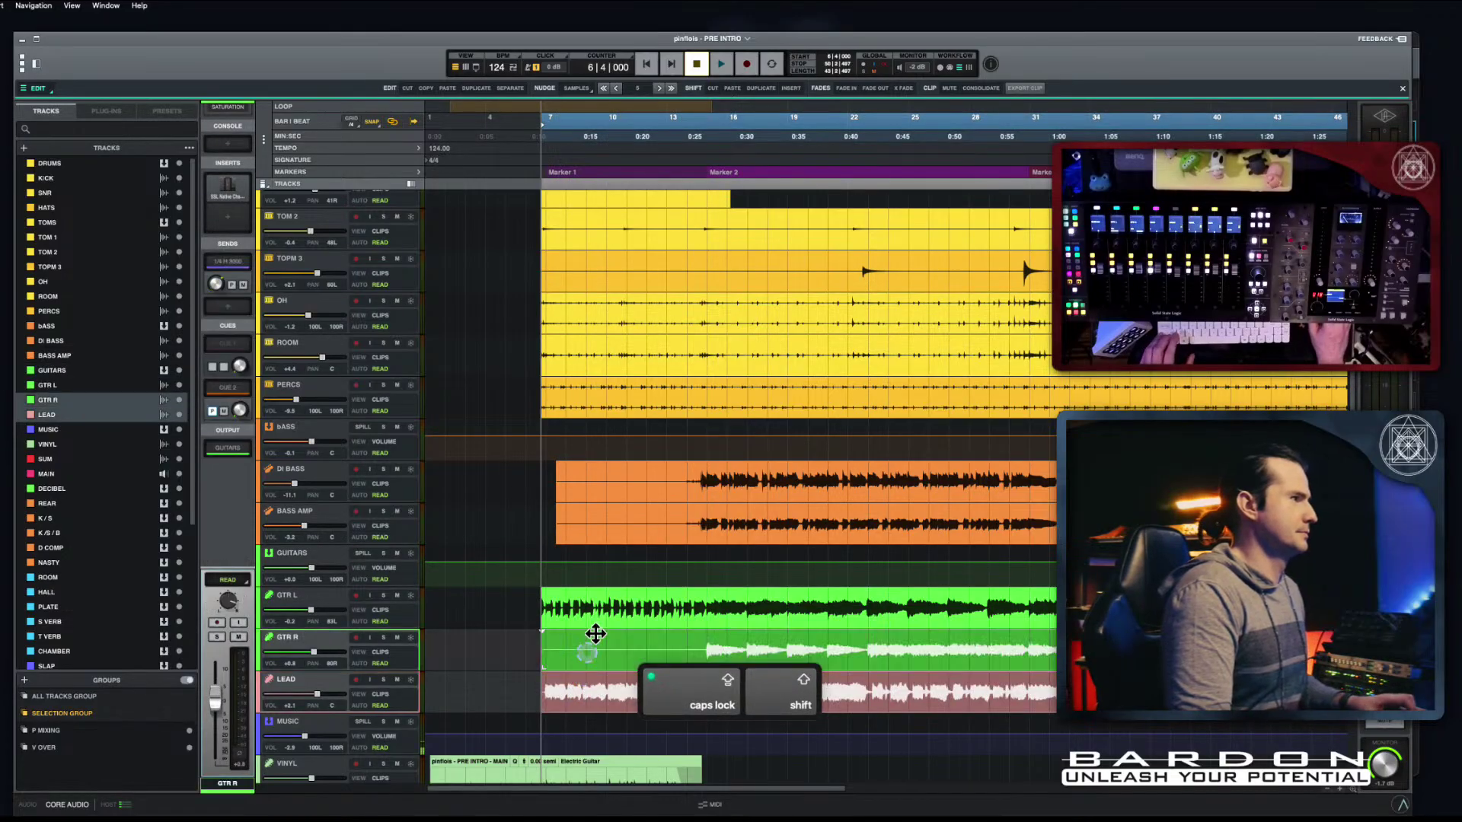
left_click(604, 595, "shift")
left_click(630, 525, "shift")
left_click(630, 478, "shift")
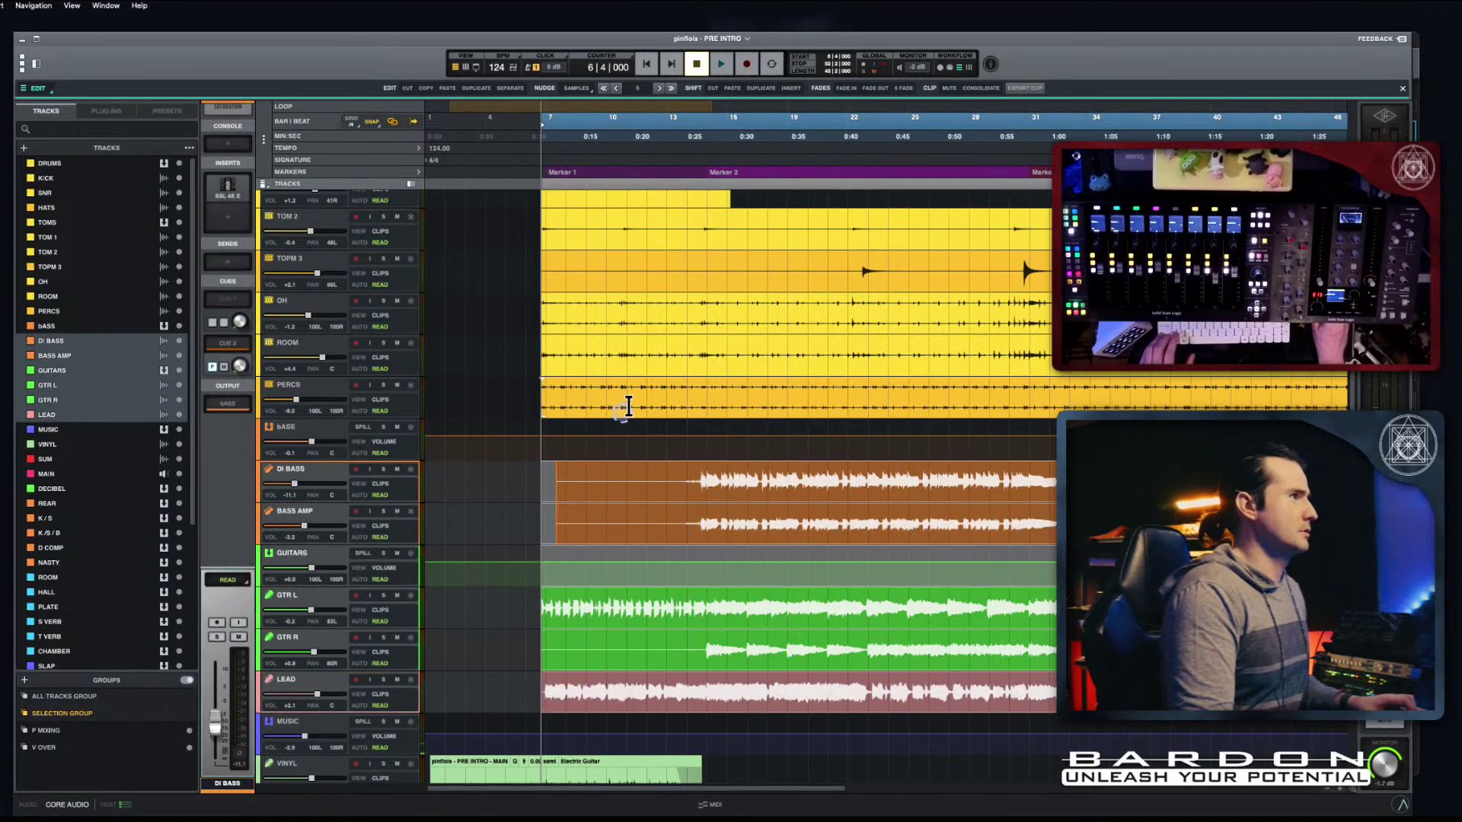
left_click(624, 405, "shift")
left_click(623, 352, "shift")
left_click(623, 310, "shift")
scroll(623, 313, "up", 2)
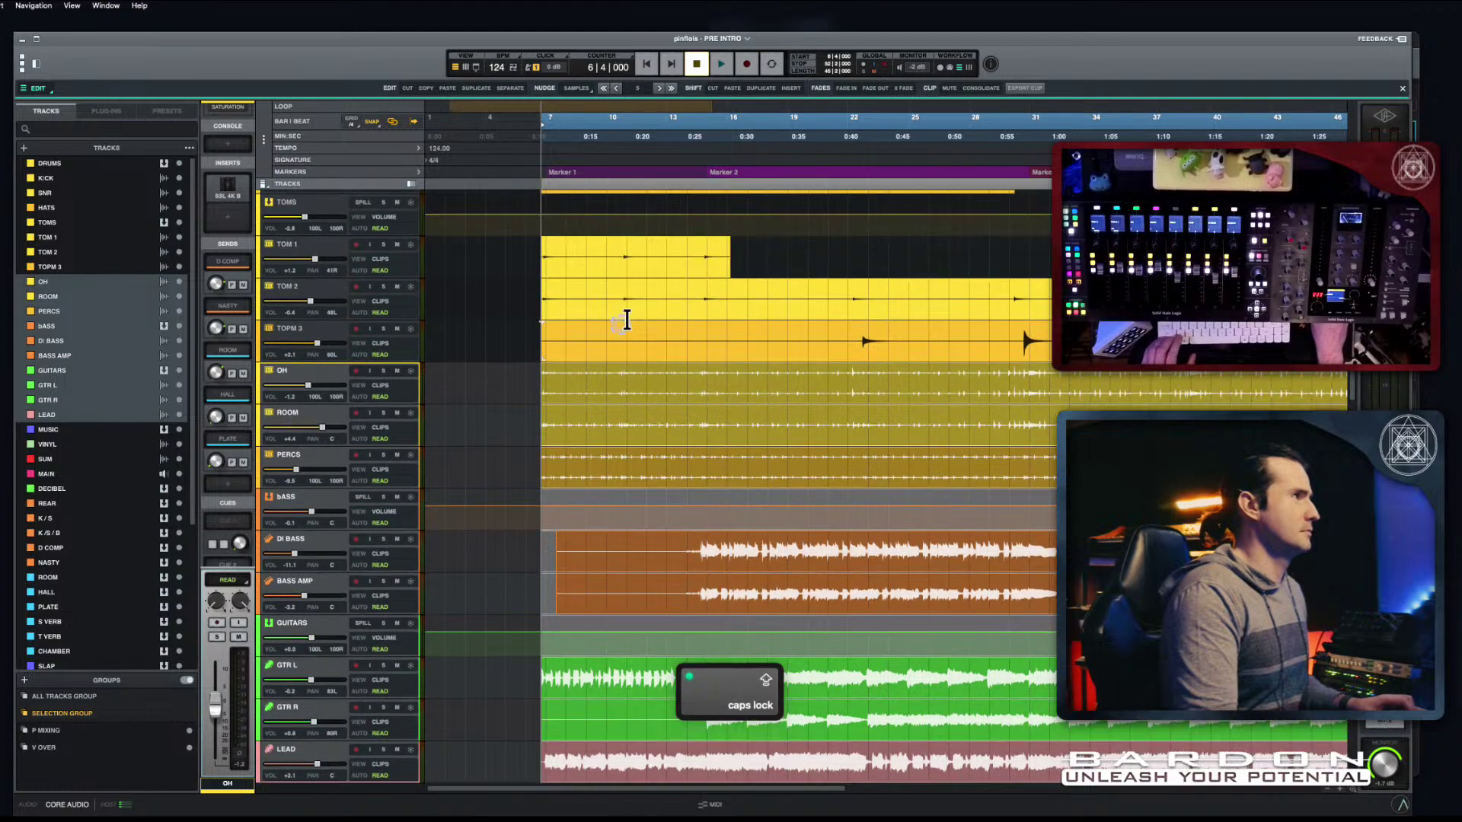
left_click(622, 340, "shift")
left_click(619, 304, "shift")
left_click(615, 263, "shift")
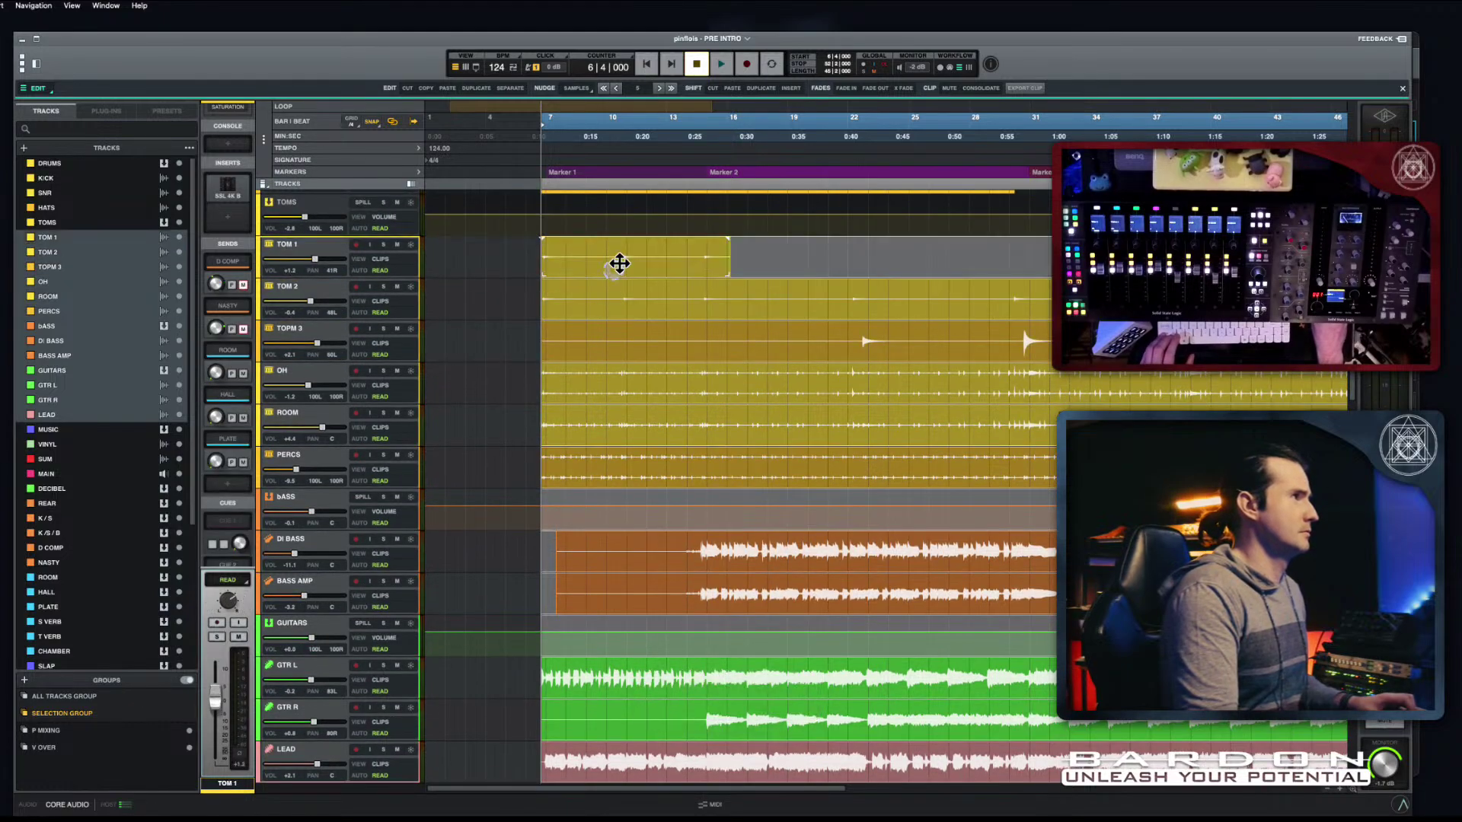
scroll(615, 267, "up", 4)
left_click(601, 260, "shift")
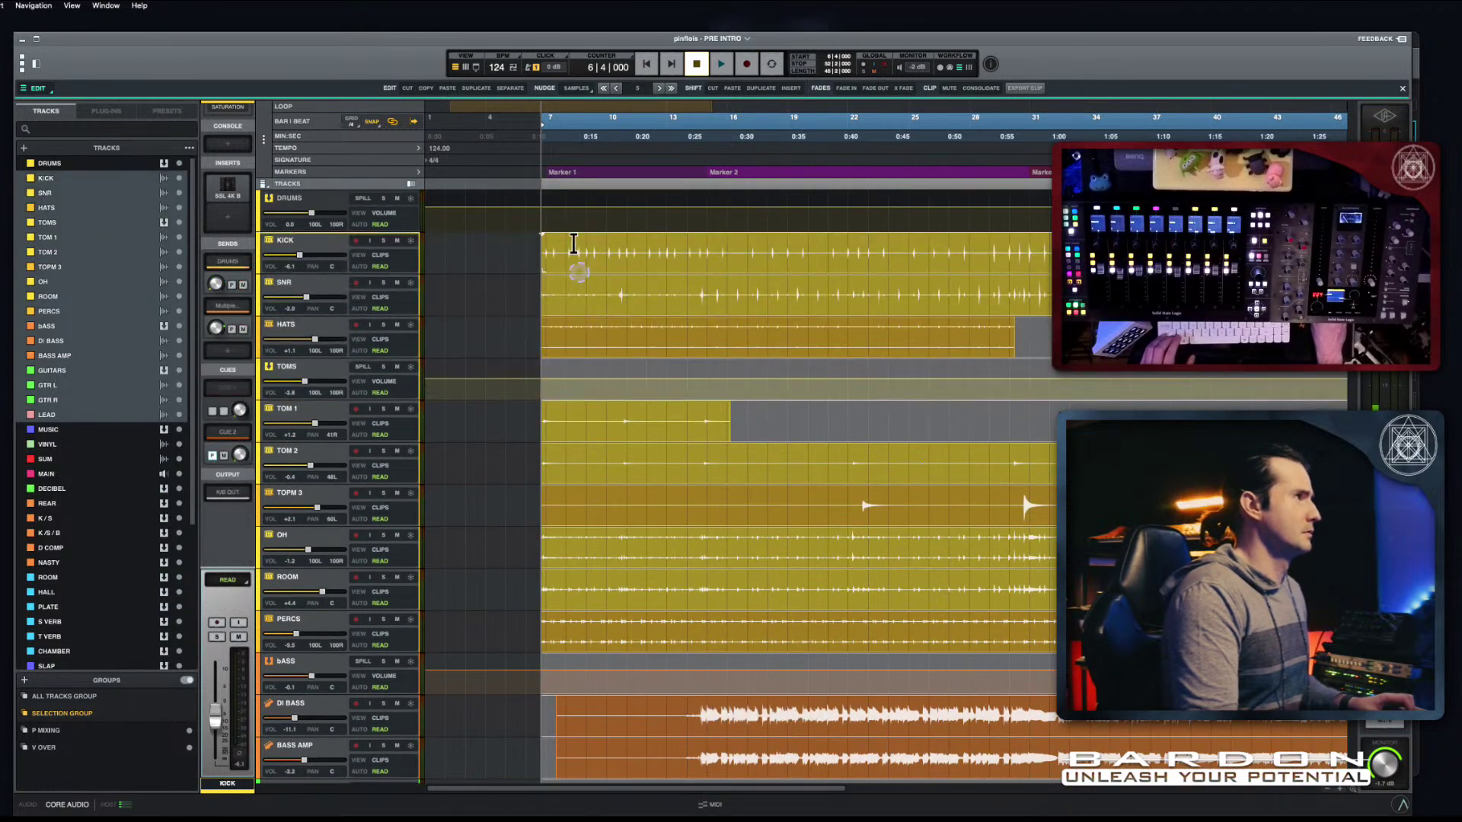
mouse_move(544, 230)
left_mouse_down()
mouse_move(720, 241)
mouse_move(682, 242)
mouse_move(693, 247)
left_mouse_up()
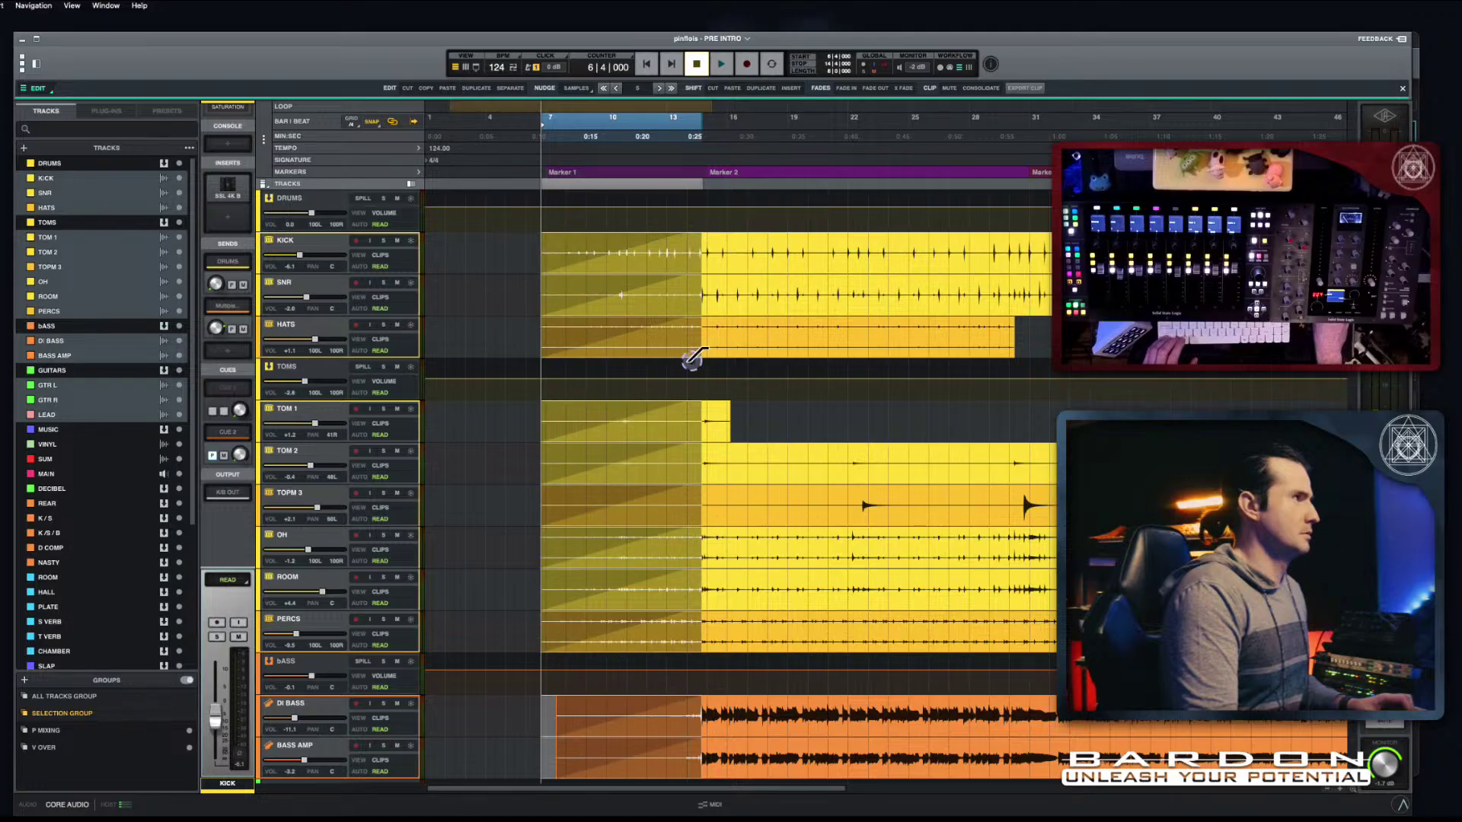
Step: Lengthen the VINYL clip's fade-out to begin at about 6|4|000 and play the crossfade from 5|2|000
scroll(689, 457, "down", 8)
left_click_drag(680, 502, 544, 522)
left_click(509, 137)
key("space")
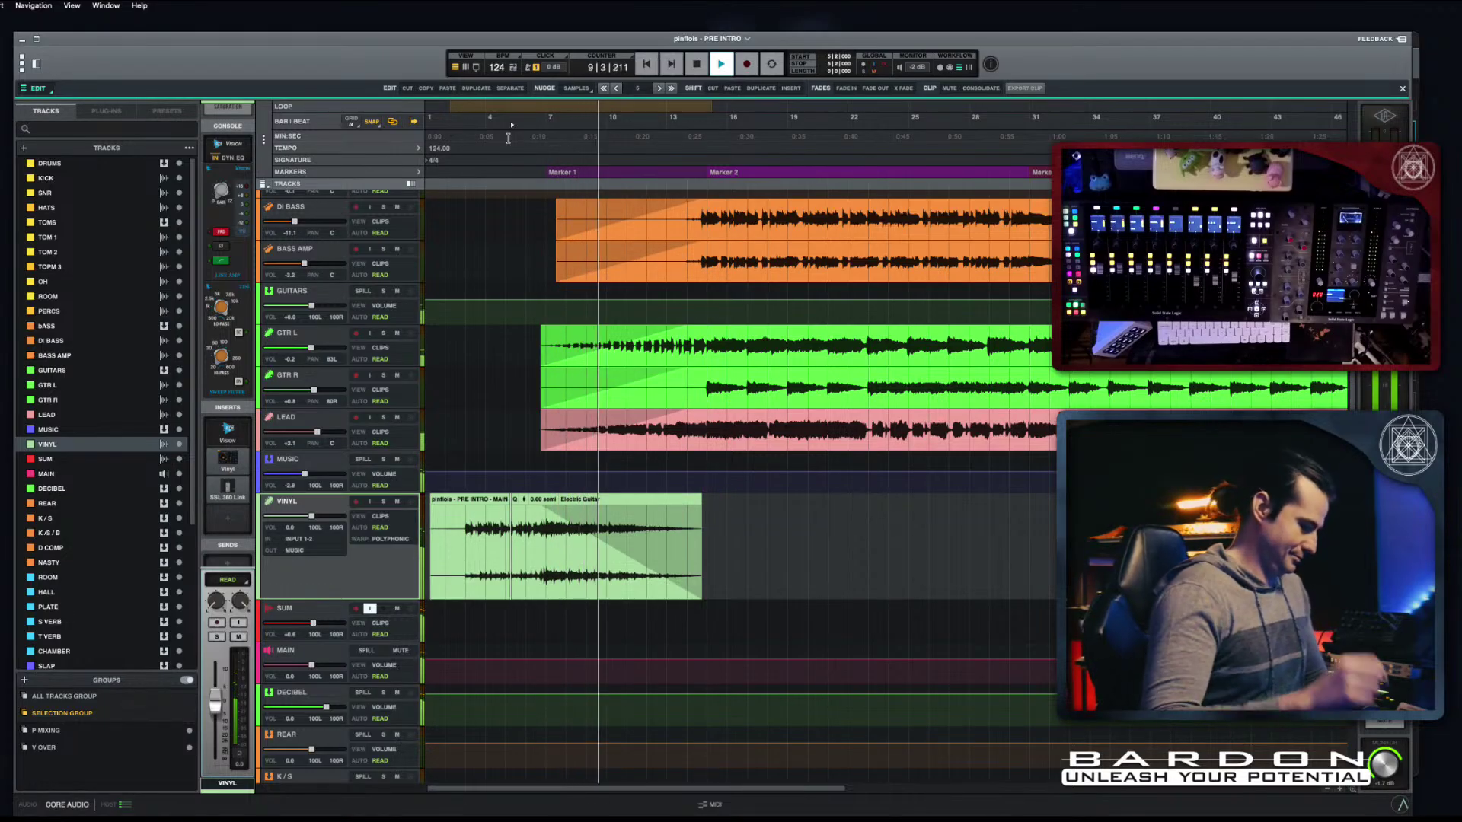
Step: Zoom in on the VINYL clip during playback, stop, and examine its early hits against the bar grid
key("super+alt+bracketright")
key("super+alt+bracketright")
key("super+alt+bracketright")
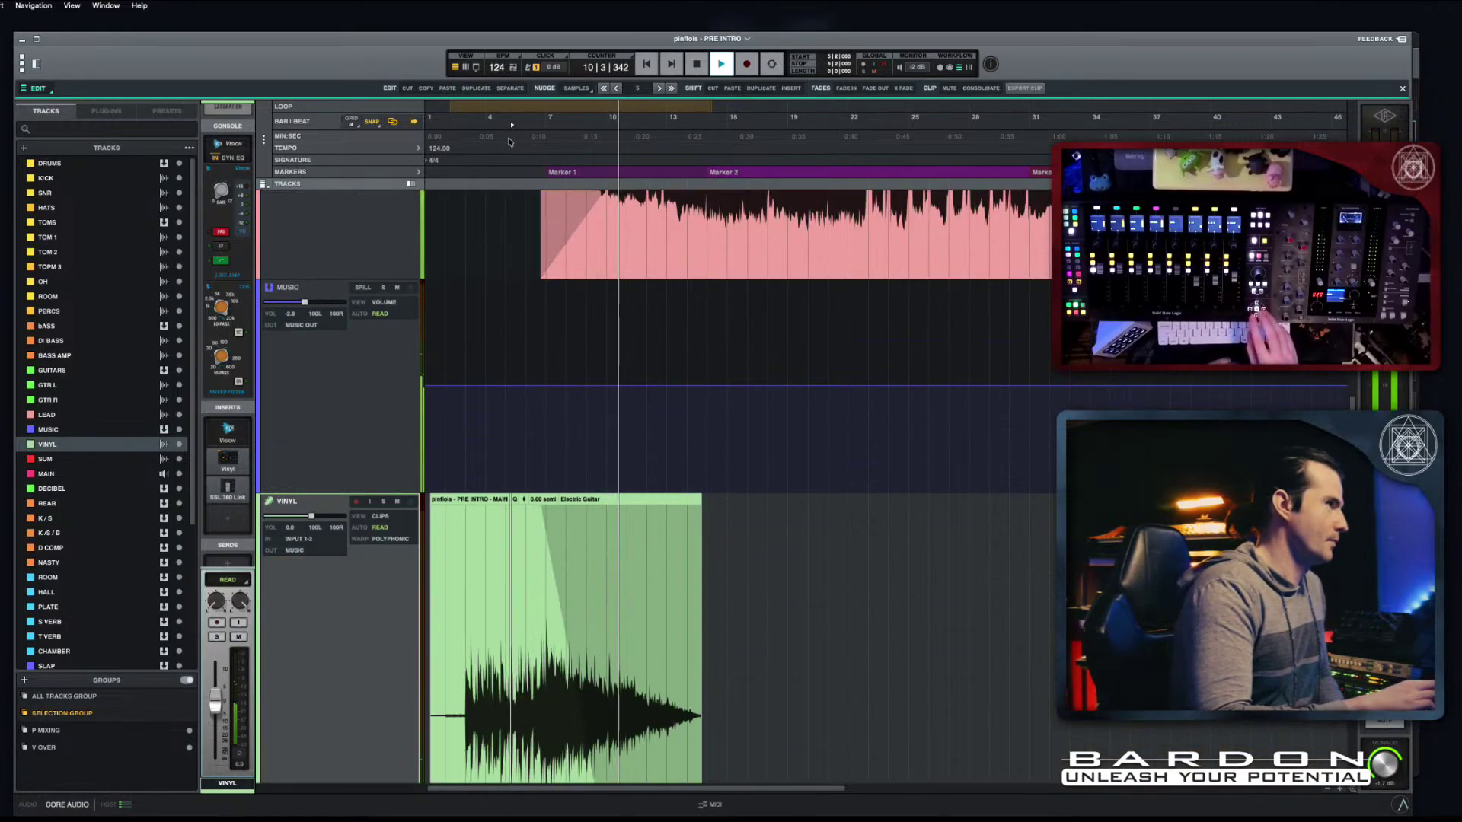
key("super+bracketright")
key("super+bracketright")
key("super+bracketright")
key("super+bracketright")
key("super+alt+bracketleft")
key("super+alt+bracketleft")
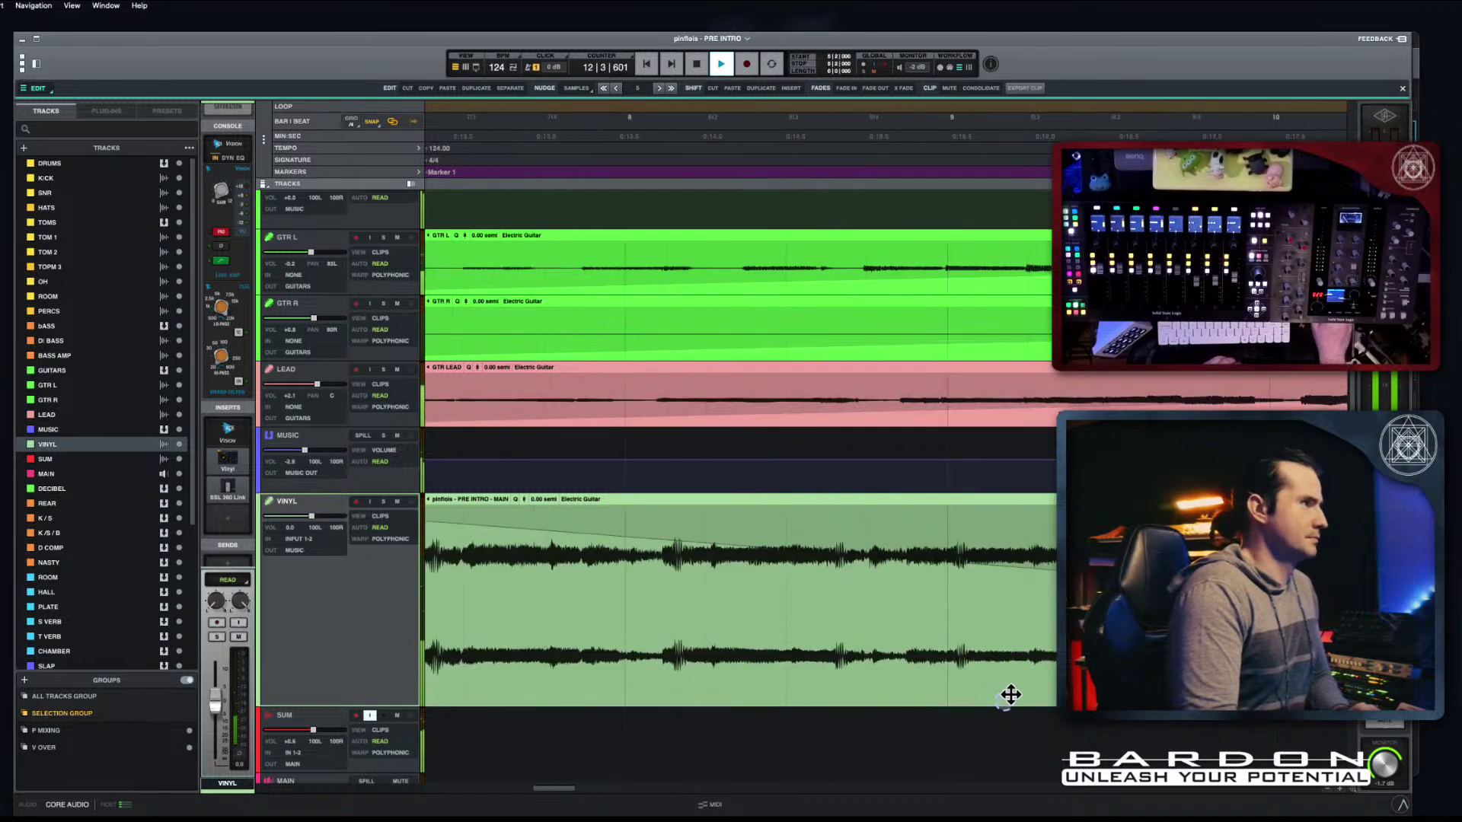
scroll(1011, 693, "left", 5)
scroll(826, 663, "left", 3)
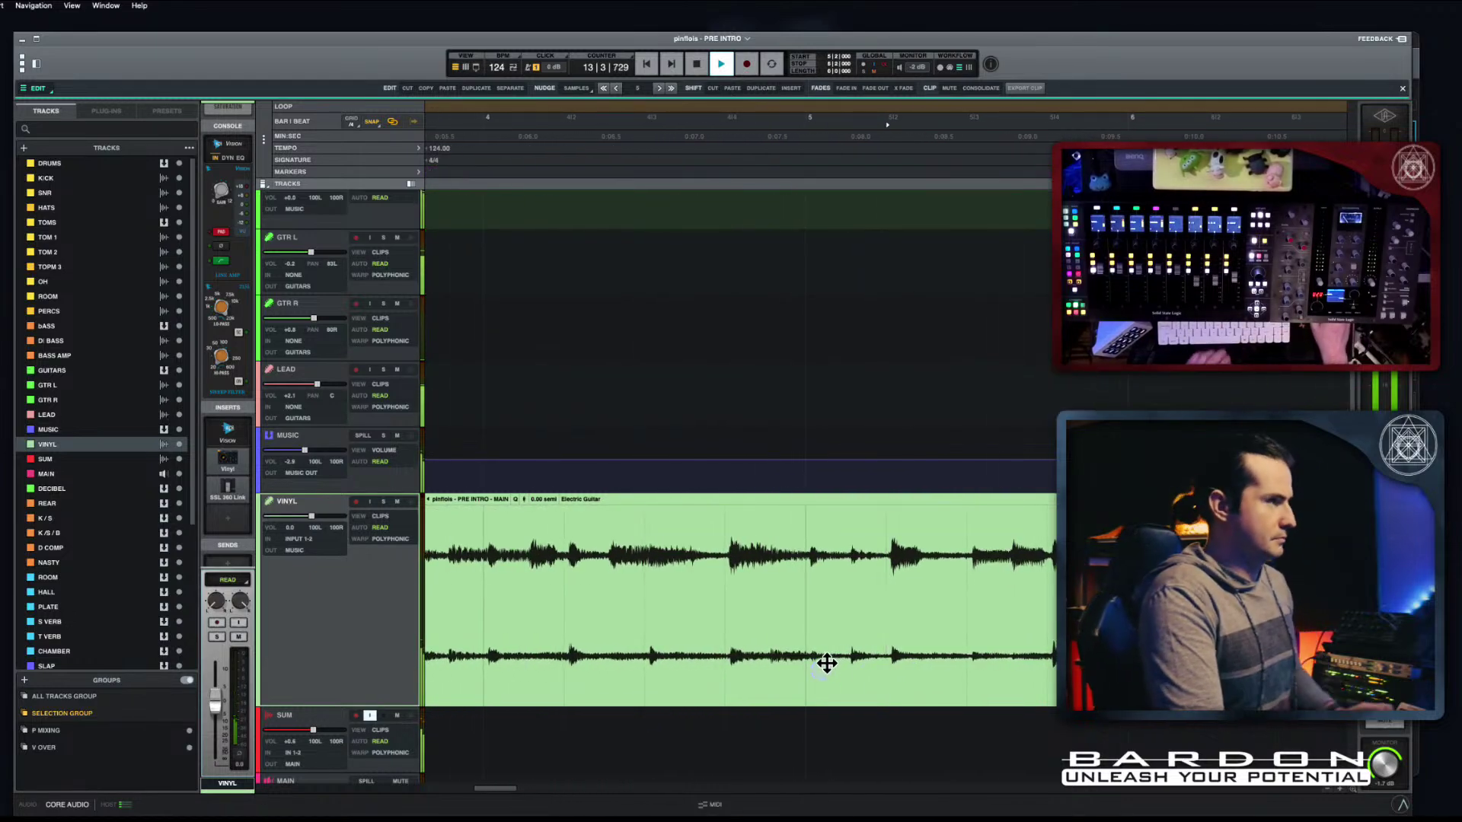
key("space")
scroll(807, 638, "left", 2)
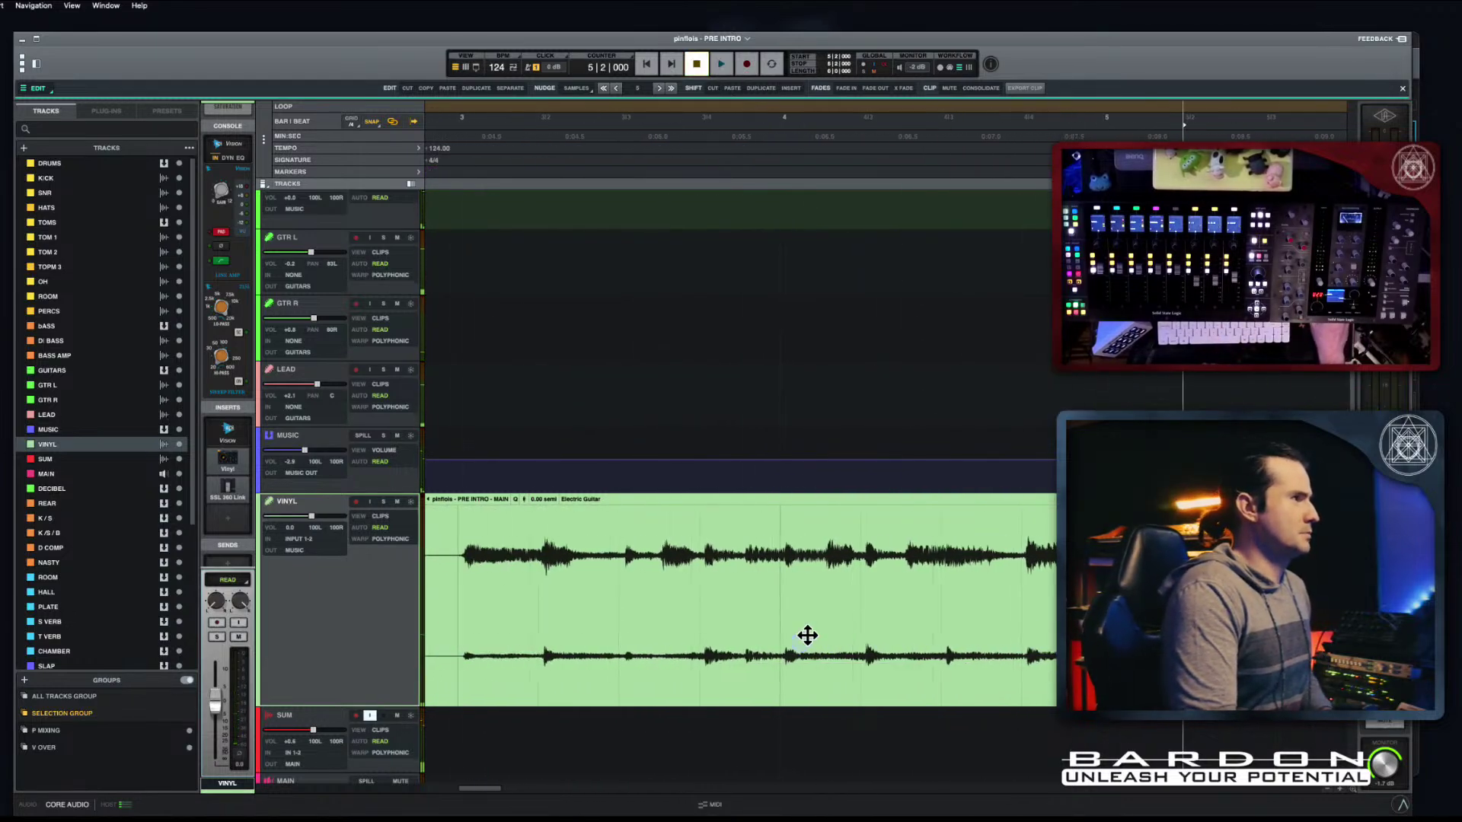
Step: Select the VINYL clip, raise the nudge amount to 100 samples and nudge the clip earlier to 1|1|912
left_click(817, 609)
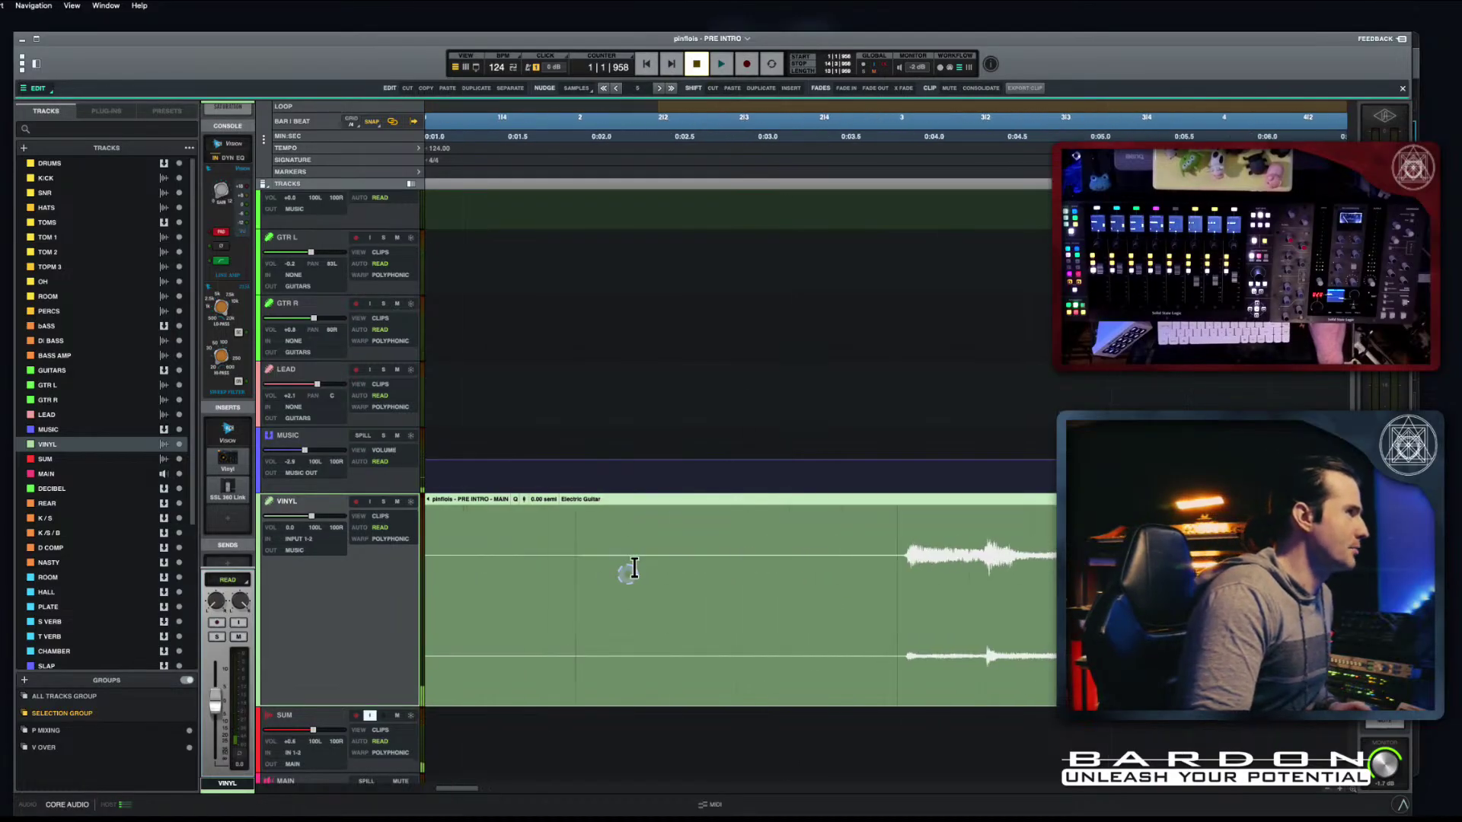
scroll(628, 573, "left", 4)
scroll(634, 570, "right", 3)
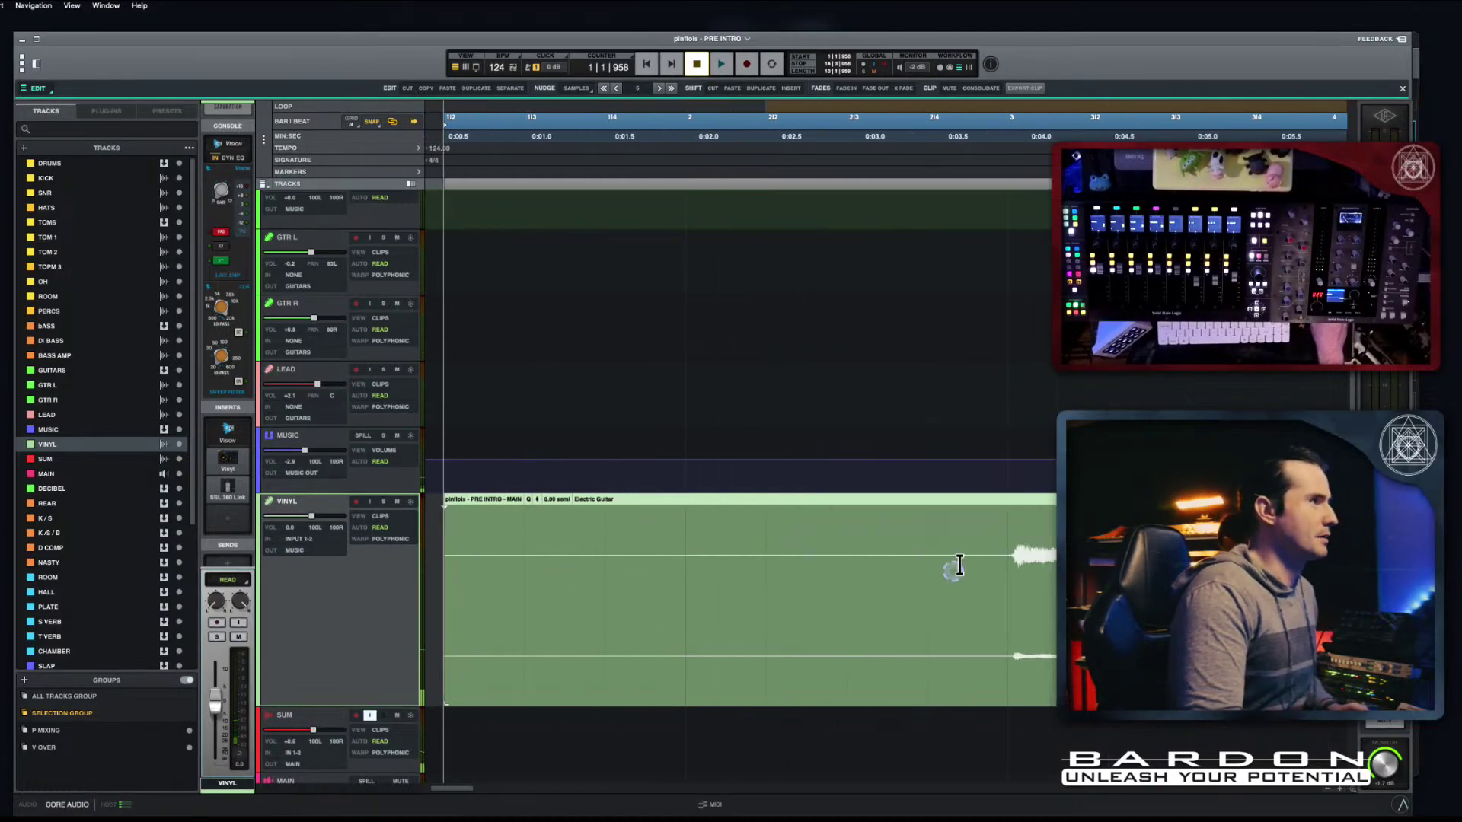
left_click(605, 89)
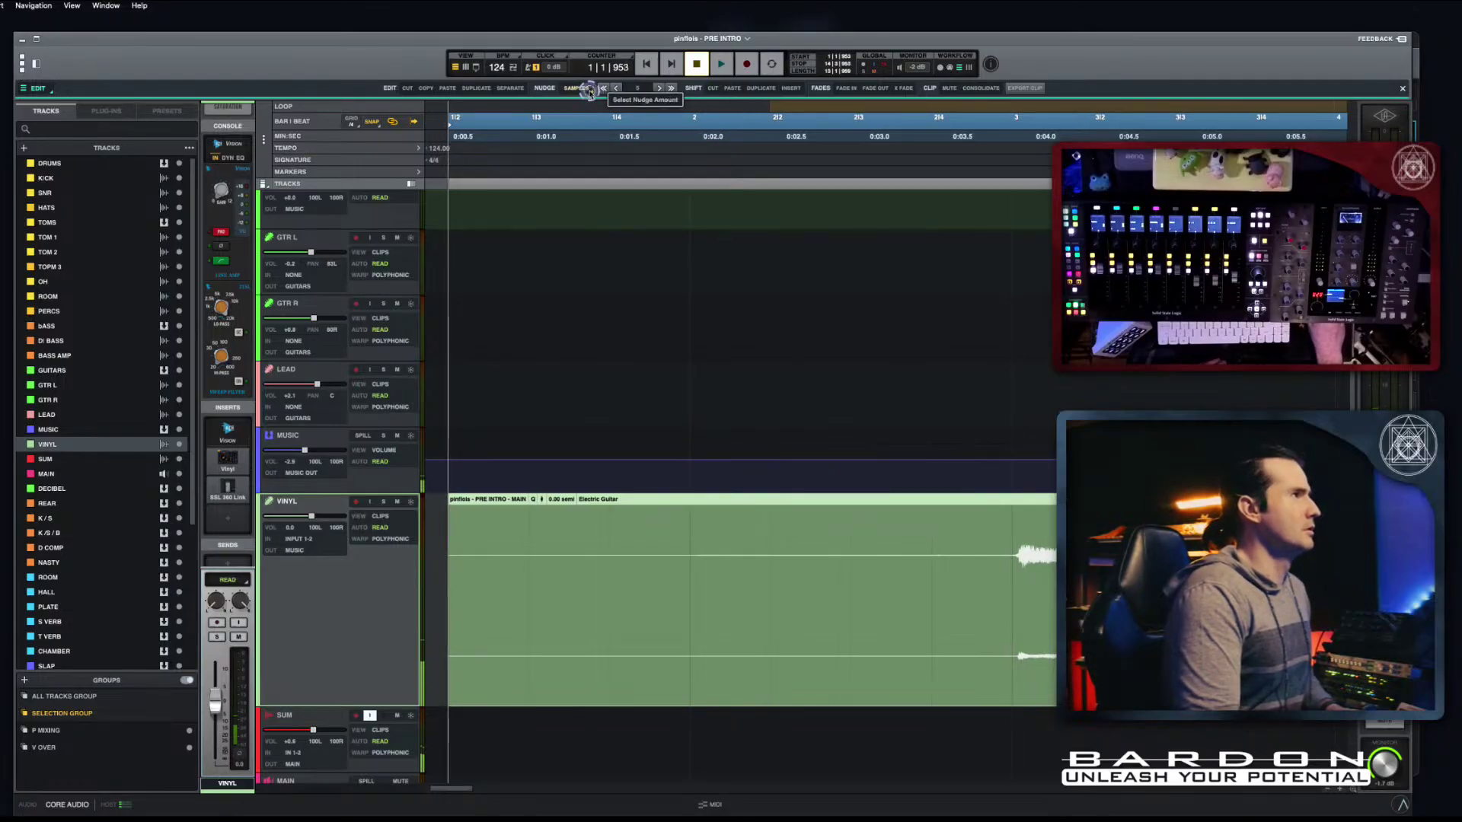
left_click(590, 89)
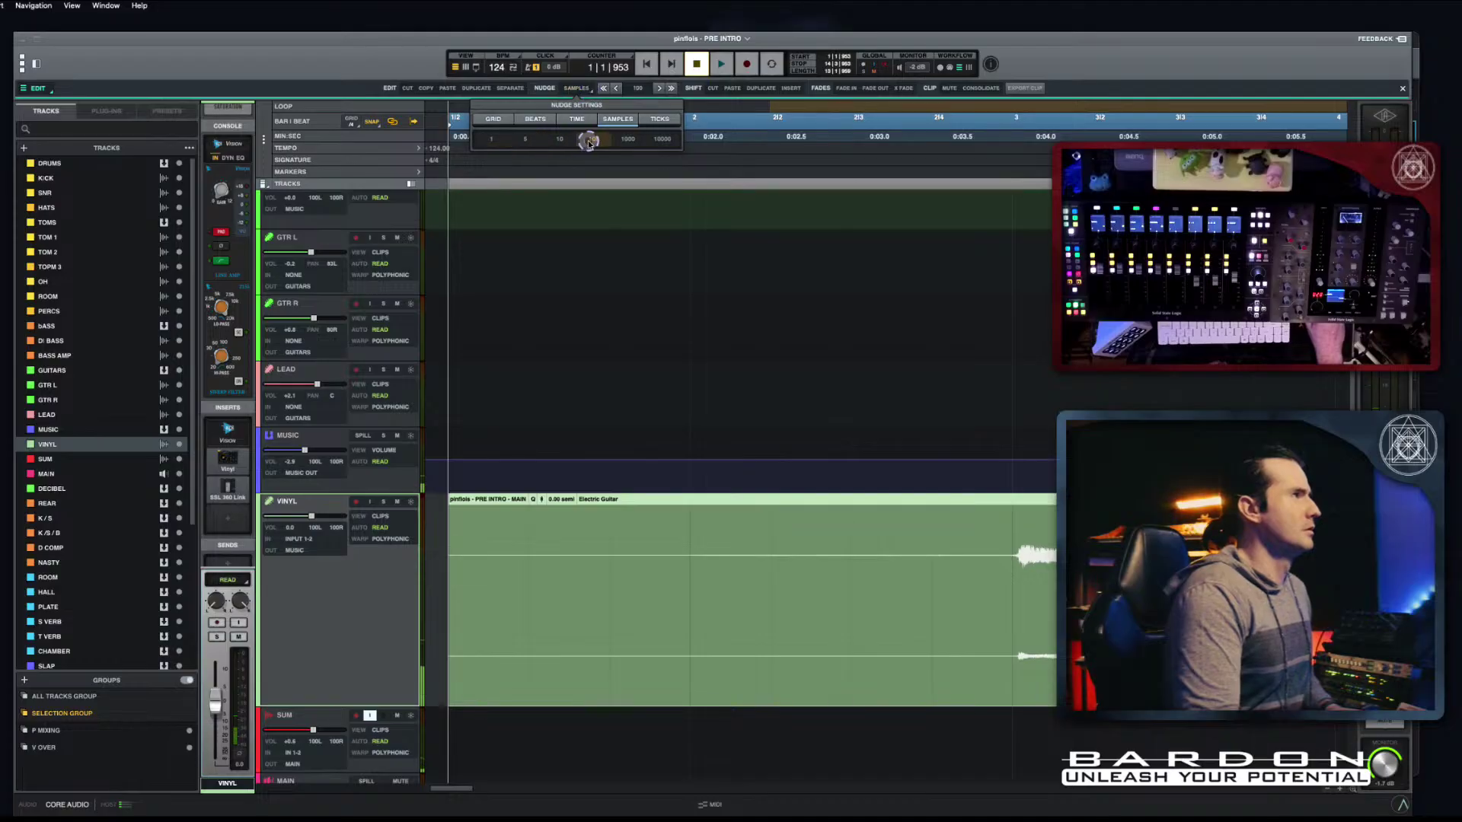
left_click(607, 88)
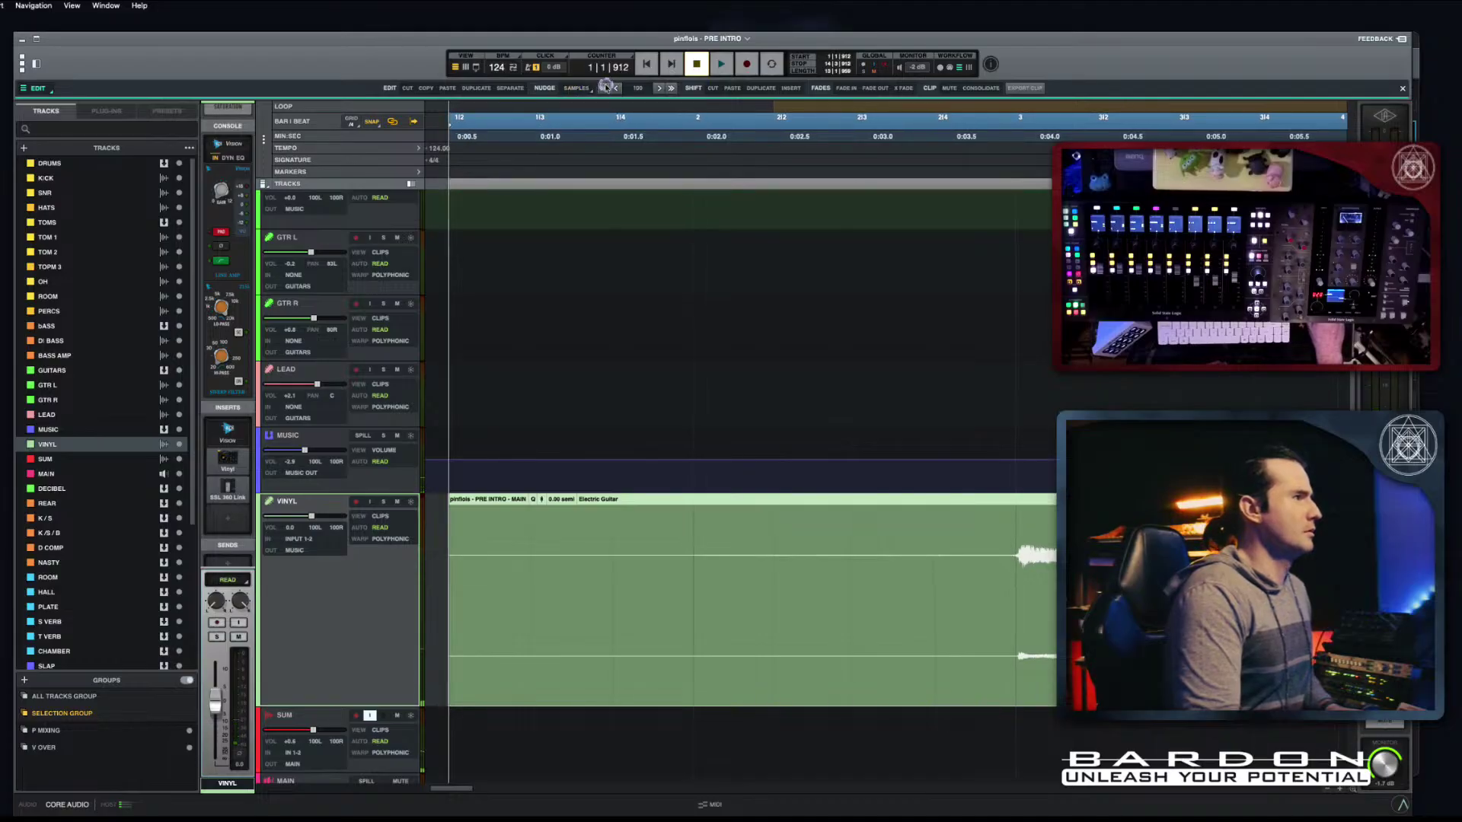
Step: Turn snap off, move the VINYL clip slightly earlier to start at 1|1|856, and play from shortly before bar 3
key("space")
key("space")
left_click_drag(800, 492, 766, 493)
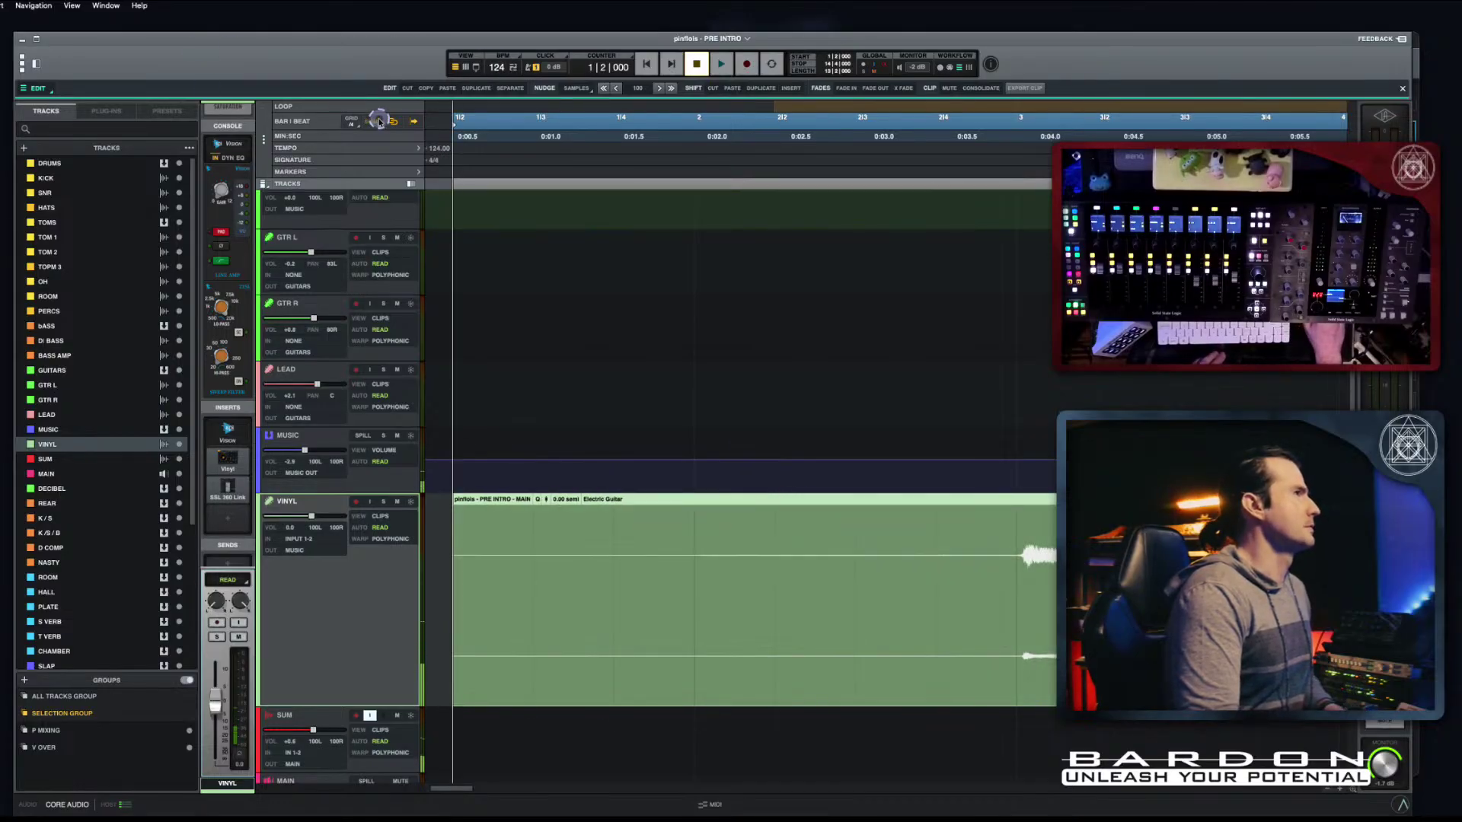
left_click_drag(716, 495, 710, 492)
left_click(986, 286)
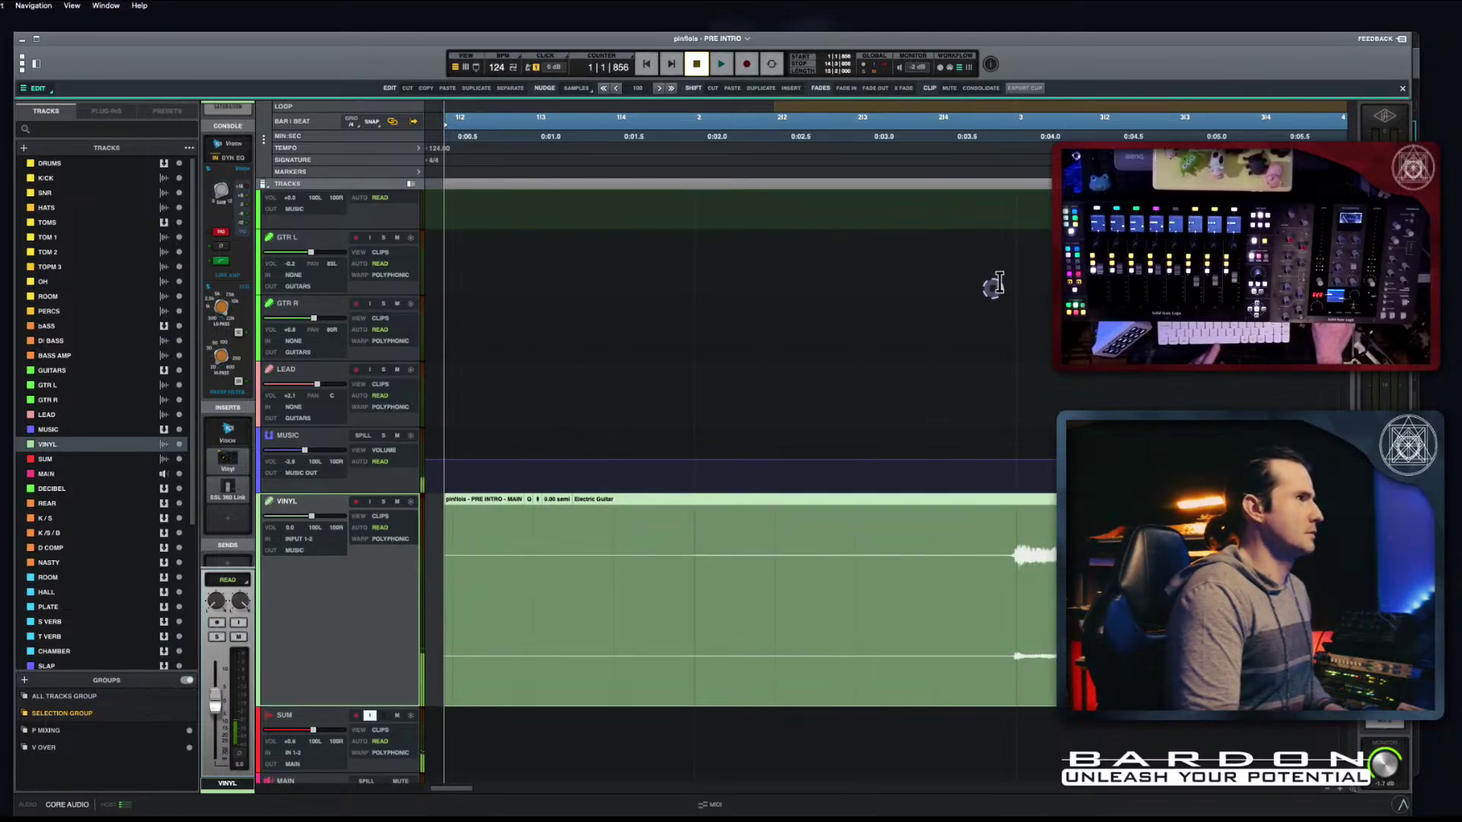
key("space")
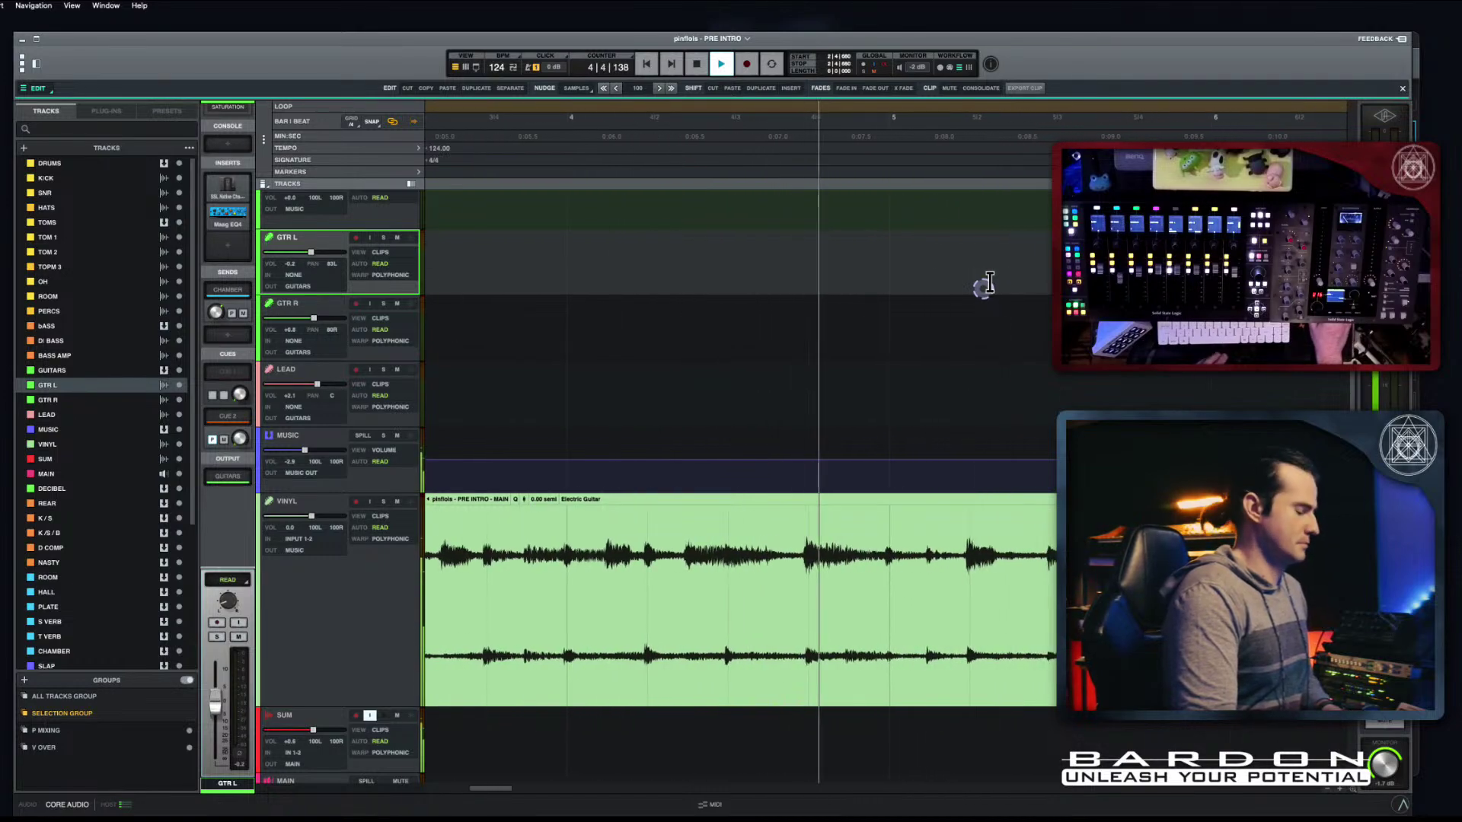
Step: Play the crossfade again from shortly before bar 3 through the end of the VINYL clip to check its alignment
scroll(987, 285, "up", 3)
scroll(983, 292, "up", 1)
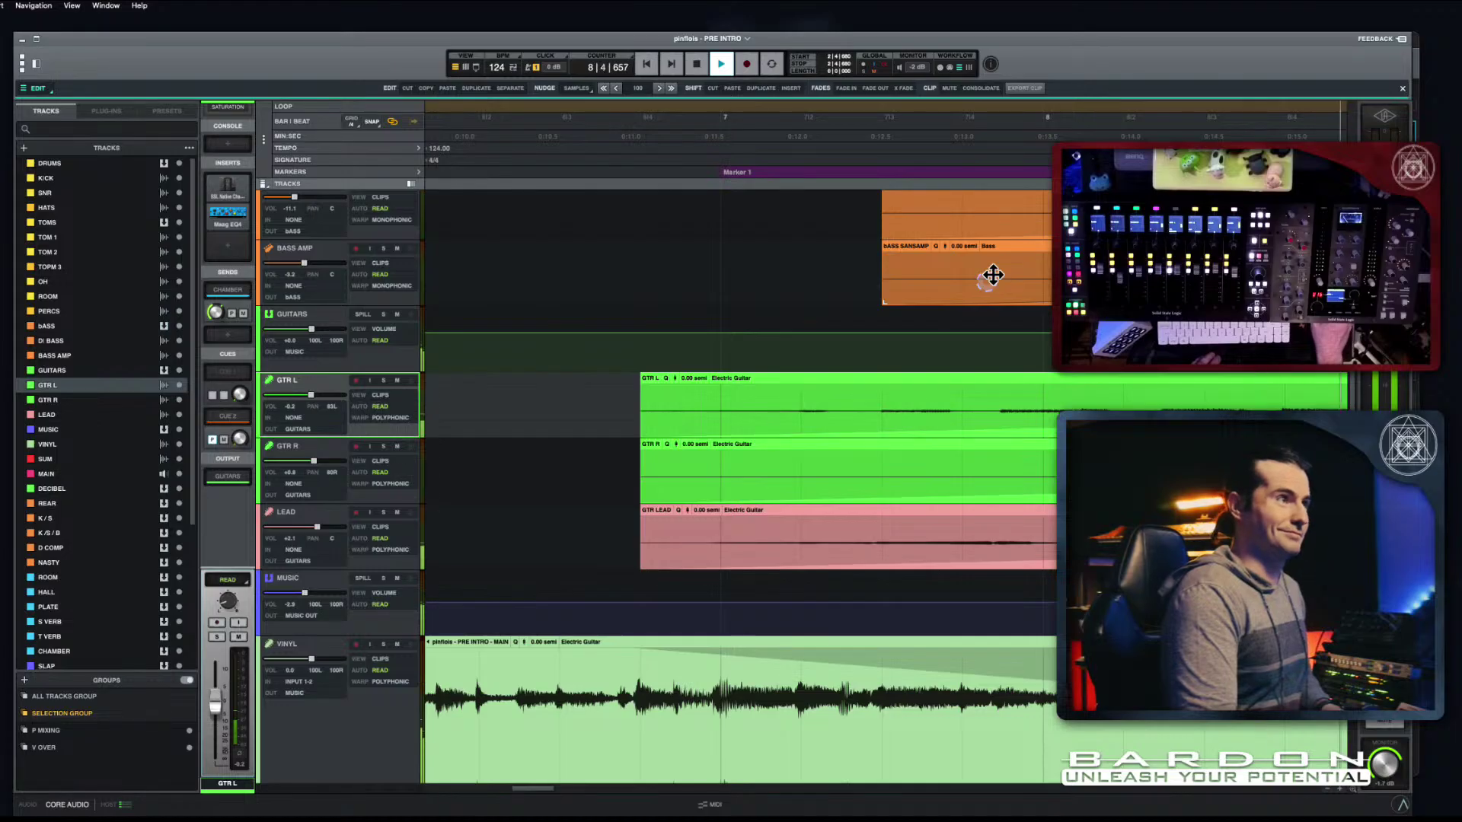
key("space")
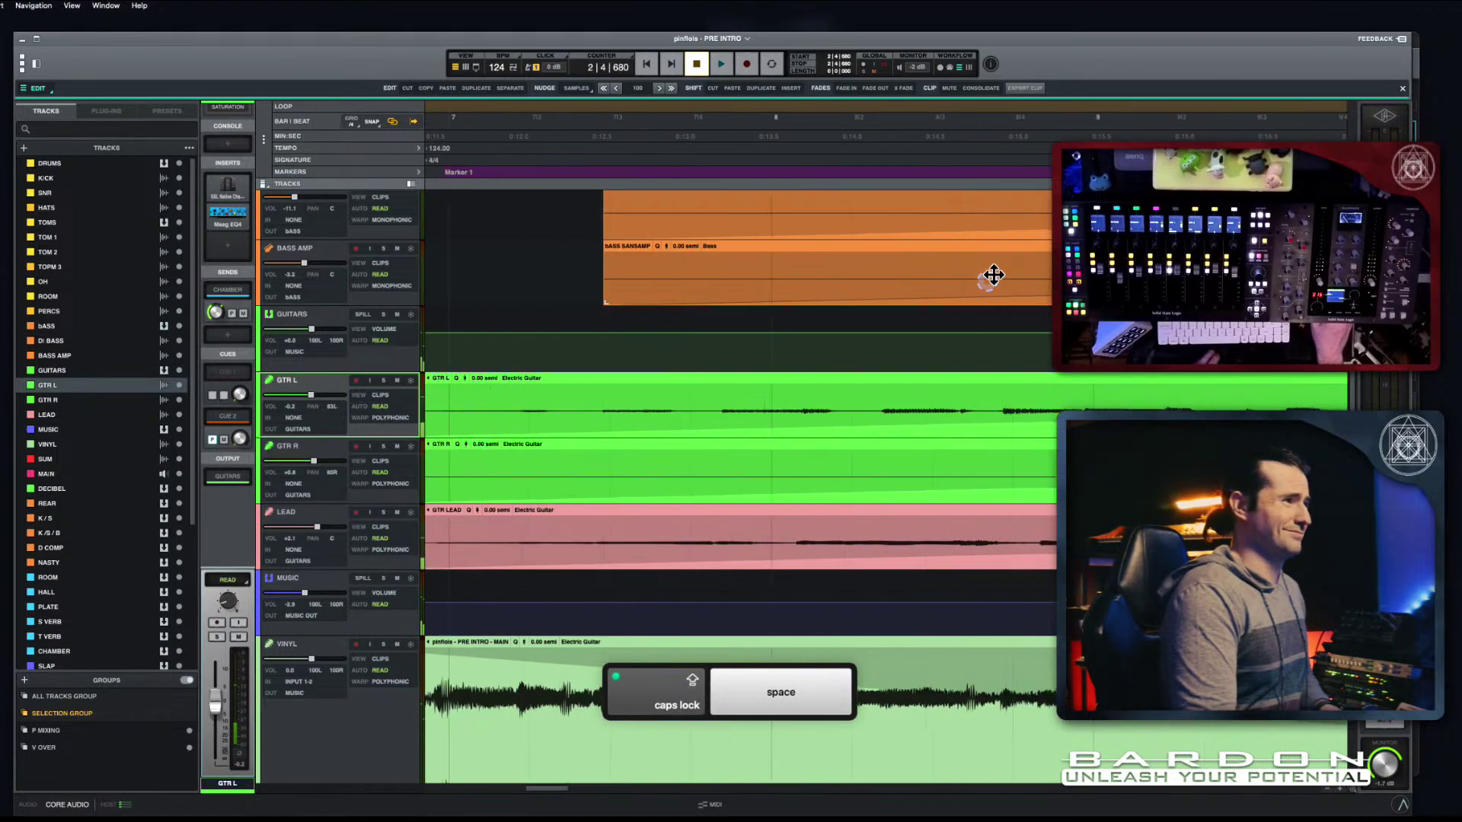
key("space")
key("super+minus")
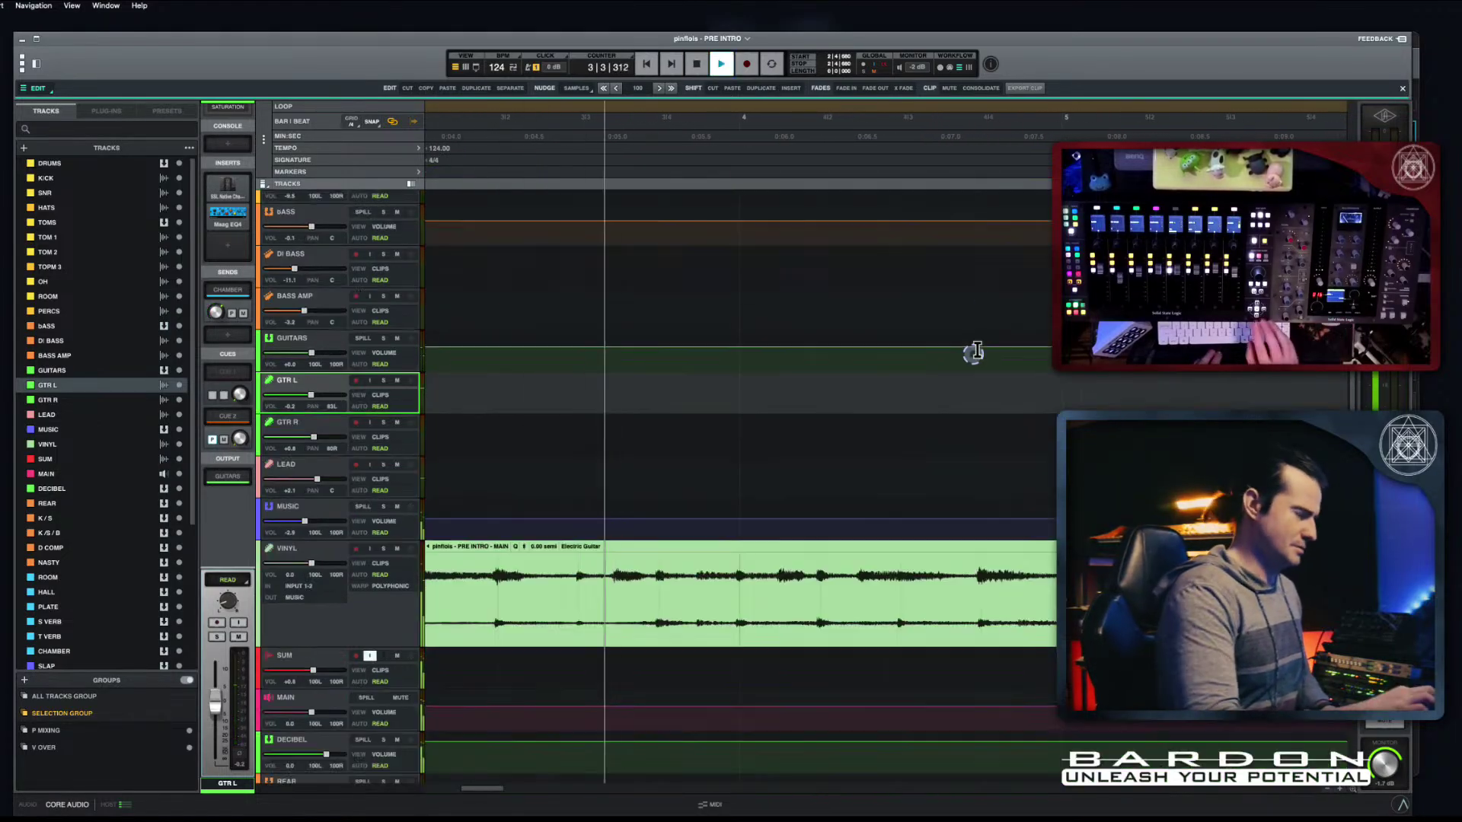
key("super+minus")
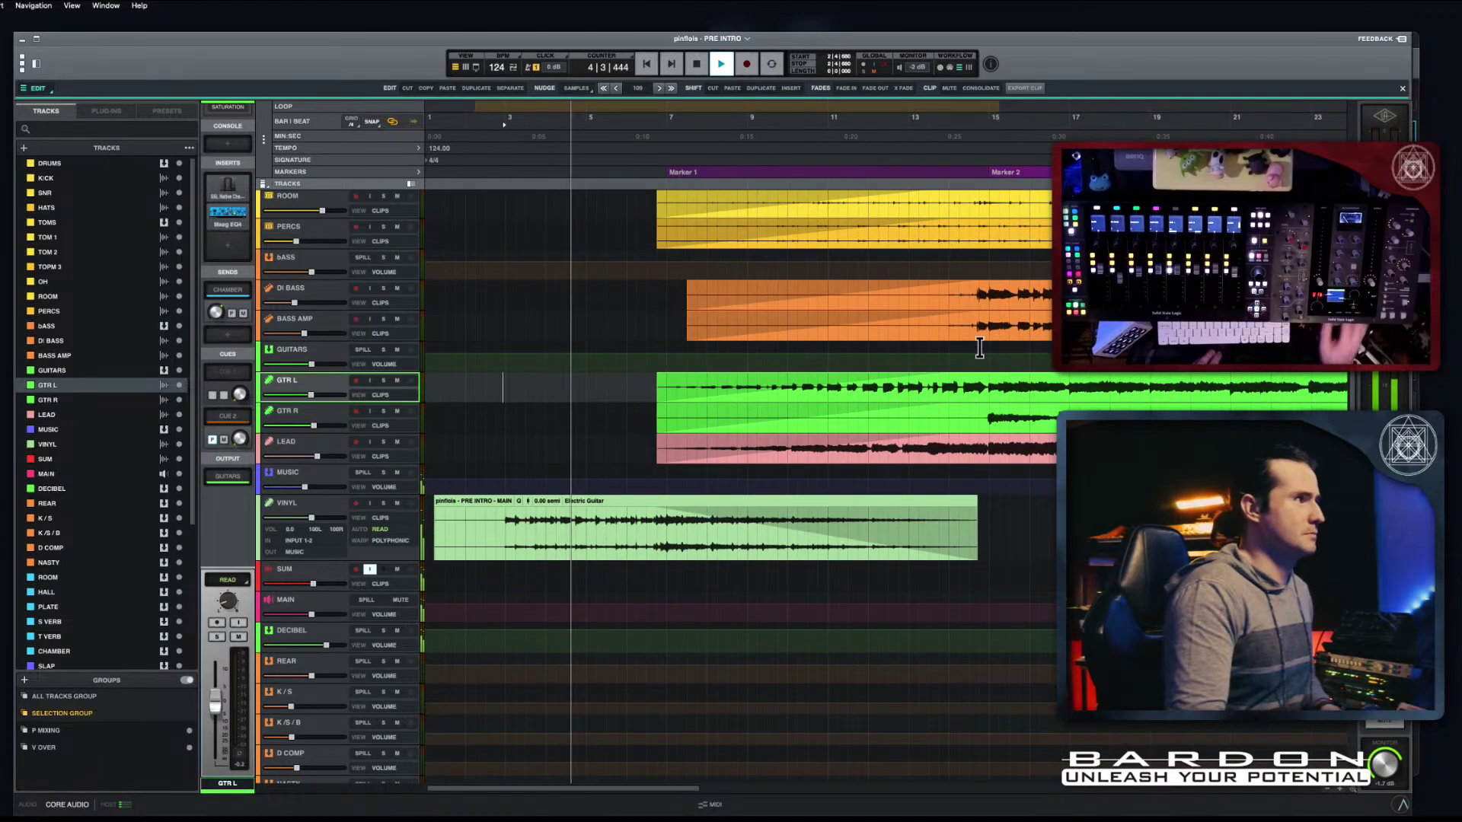
left_click(964, 534)
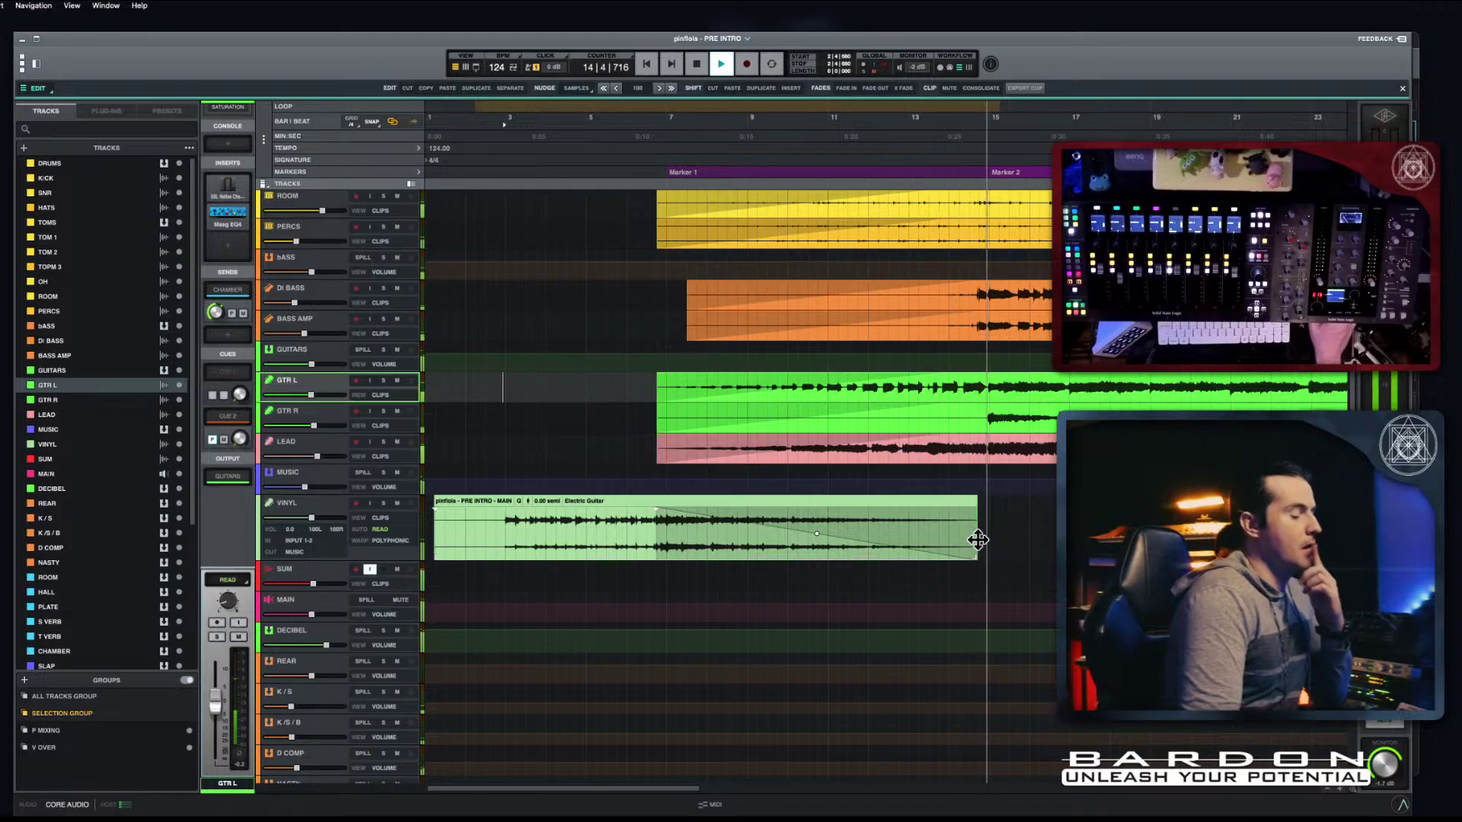
key("space")
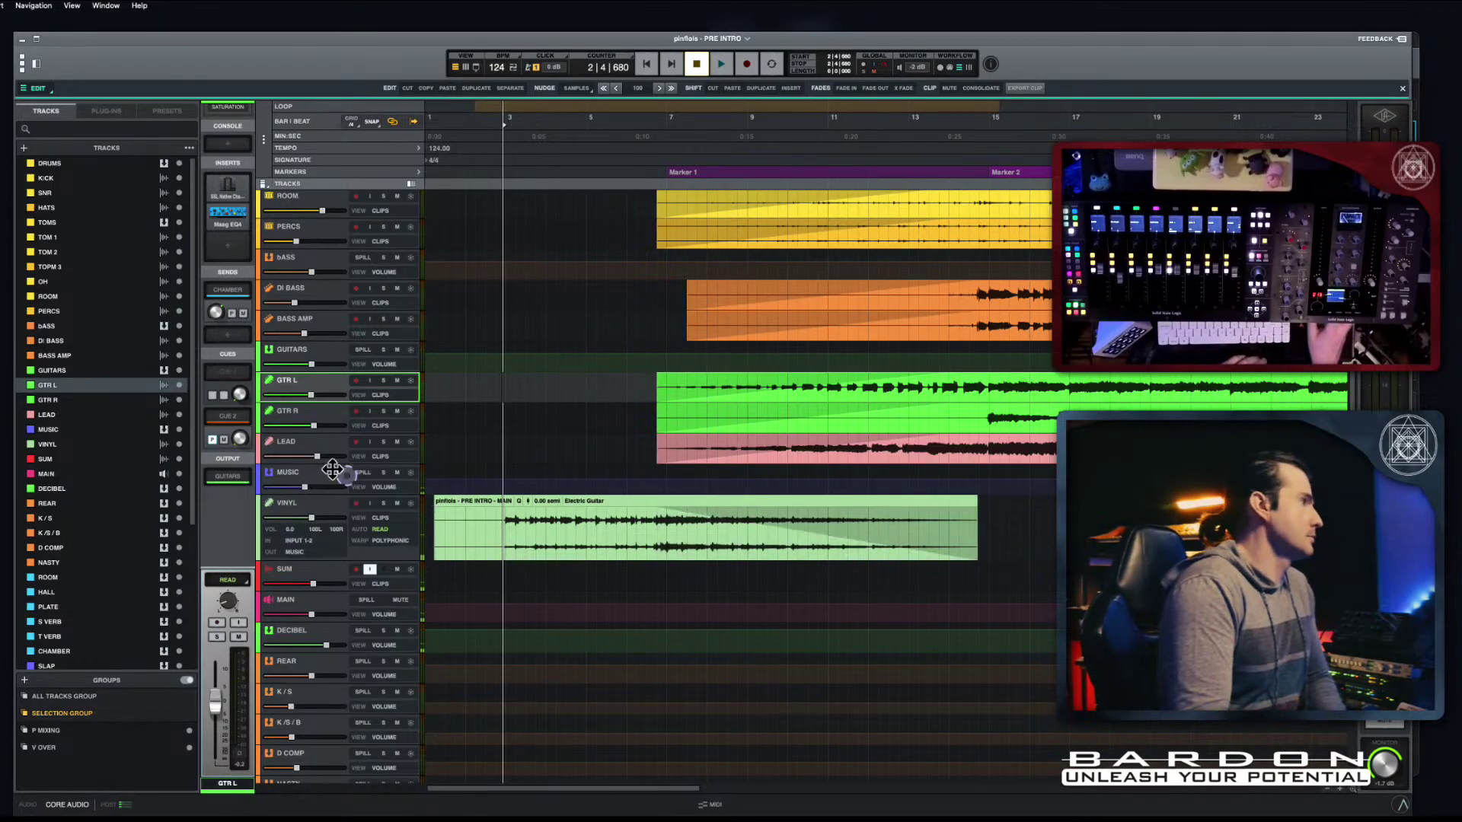
Step: Select the VINYL track and its clip, and mute the track
left_click(301, 509)
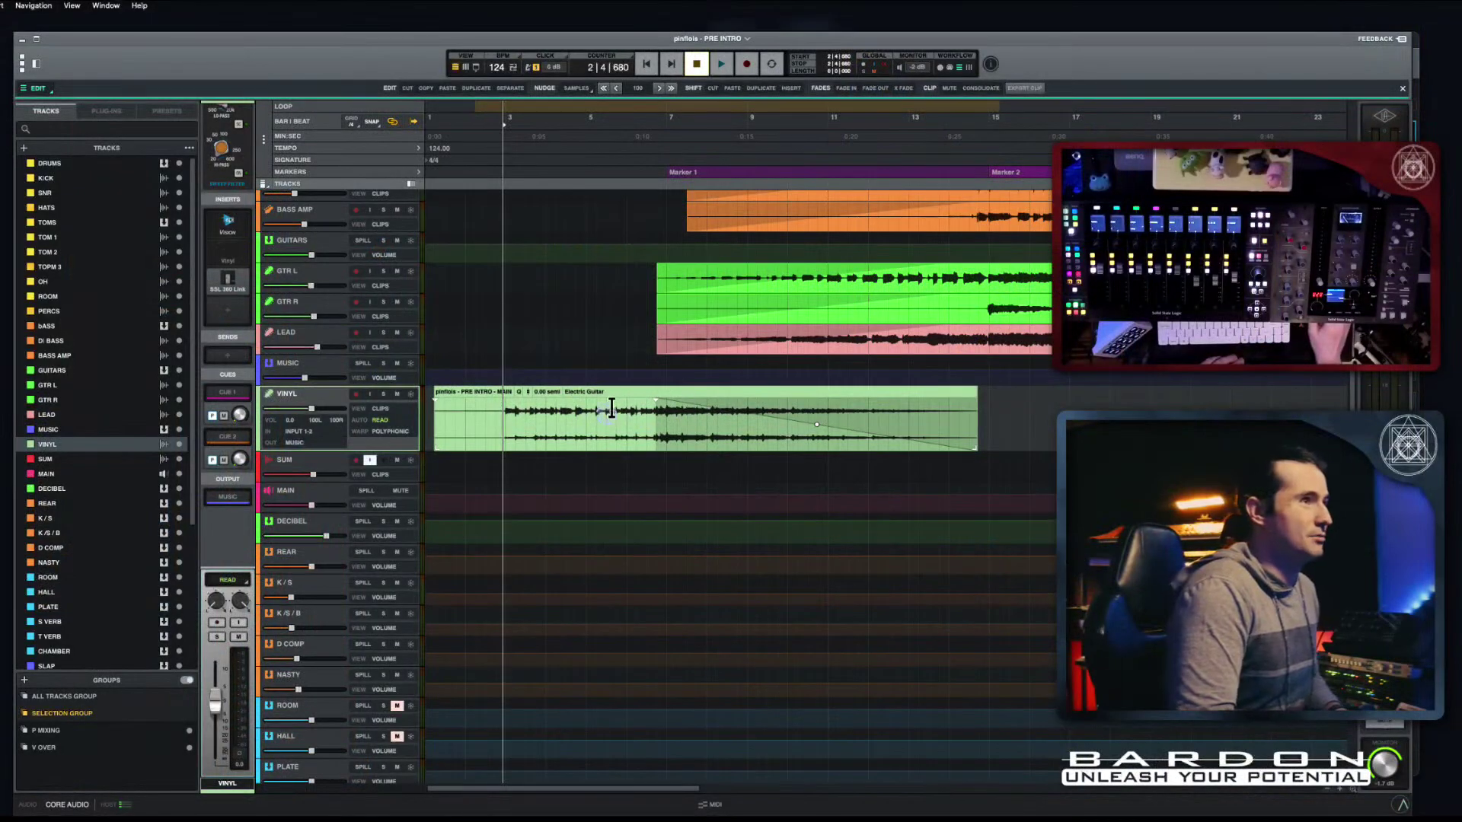
scroll(601, 415, "up", 2)
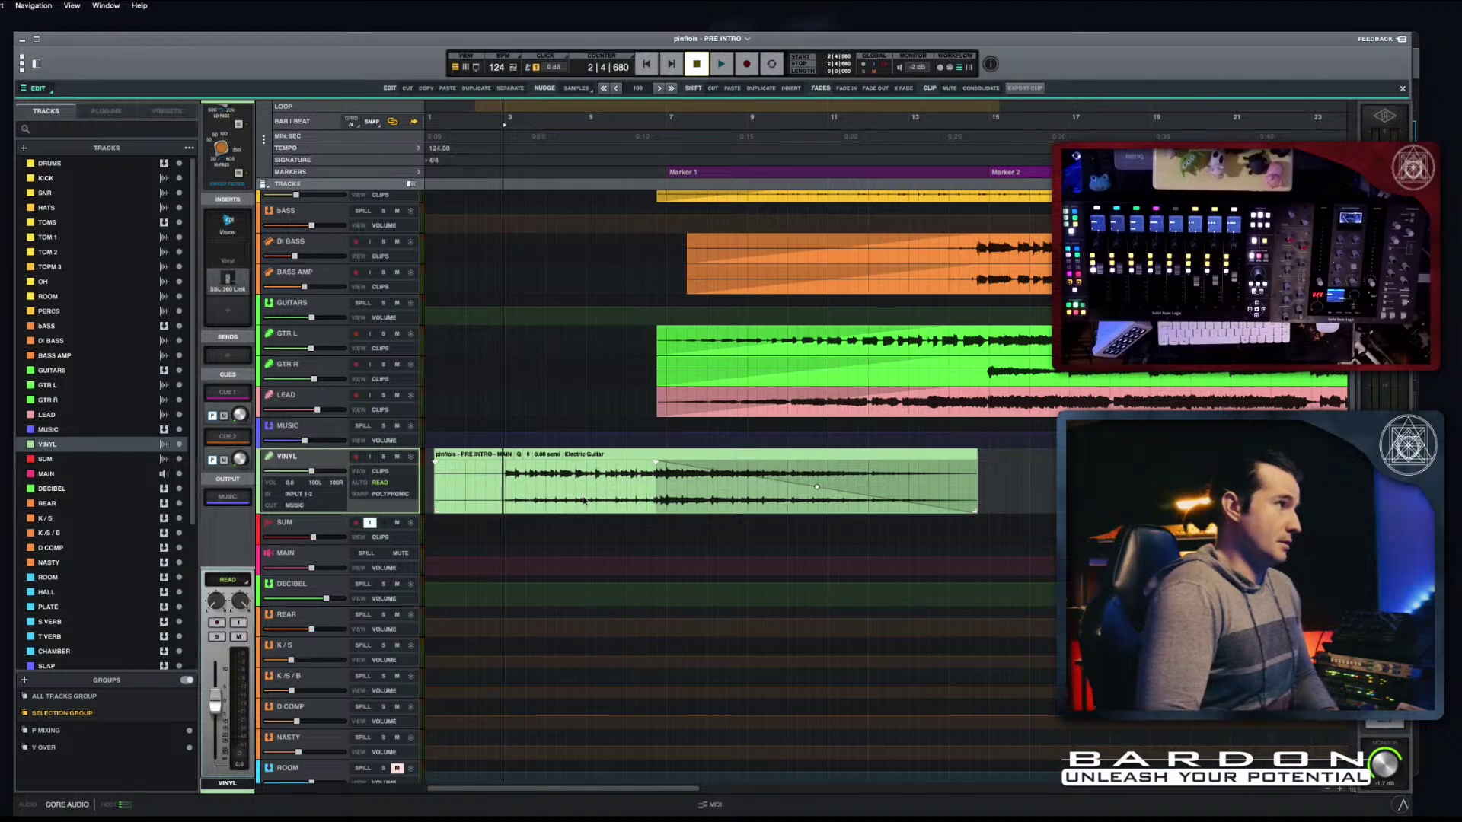
left_click(643, 447)
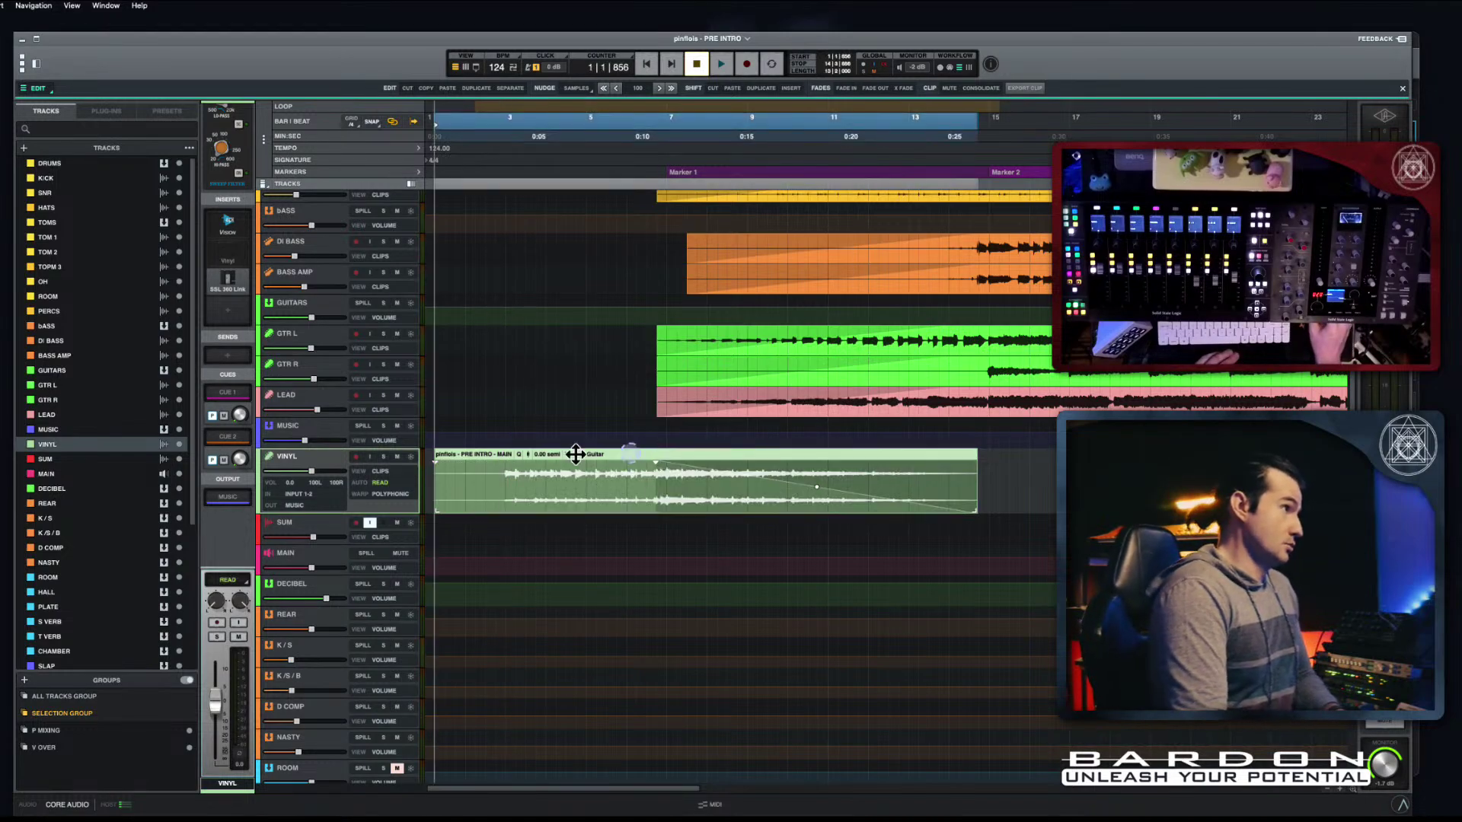
left_click(396, 457)
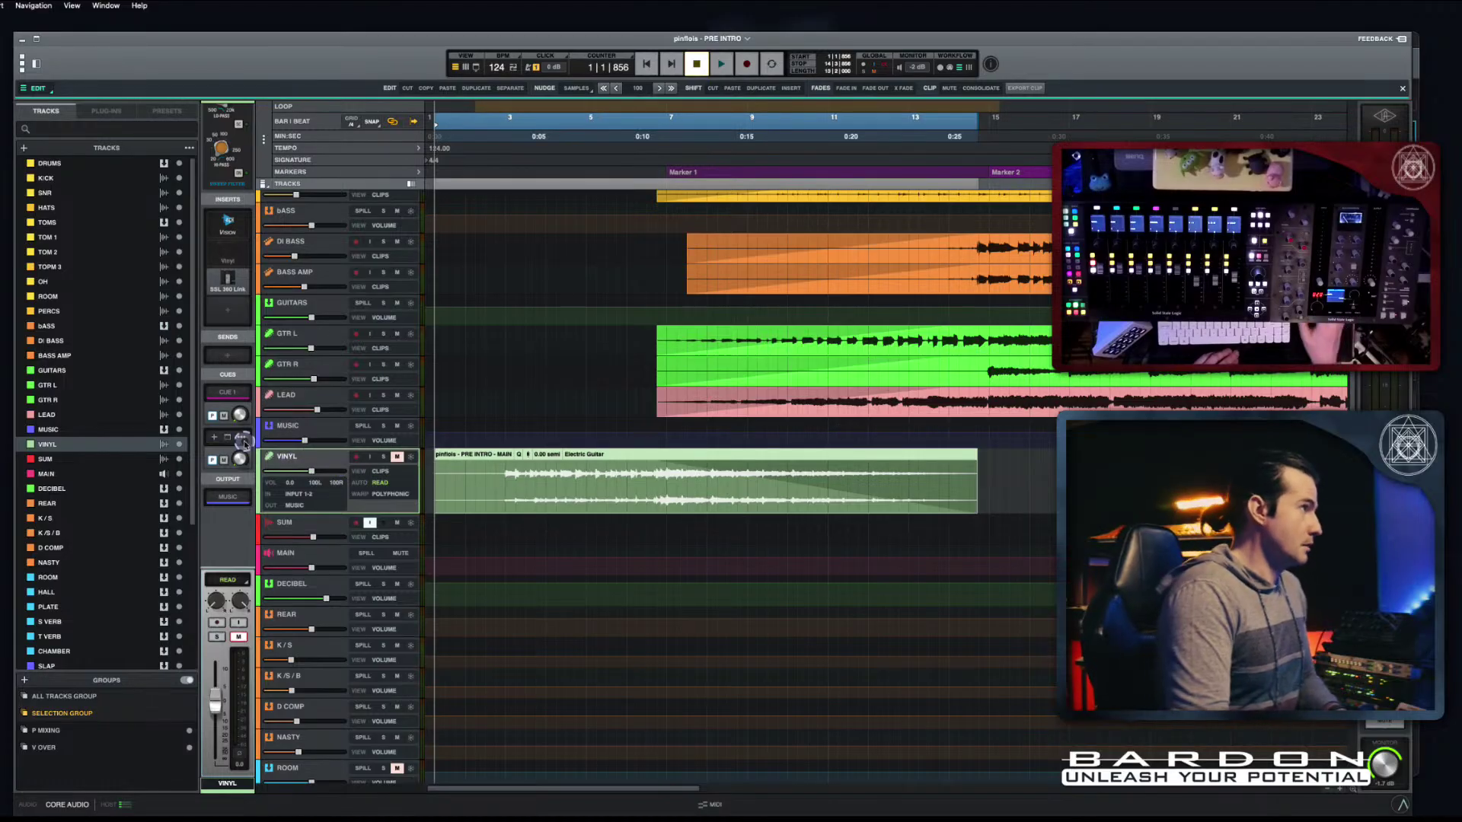
Step: Create one stereo bus directly below the STAGE track, with summing, tape and console all set to None
scroll(410, 450, "down", 2)
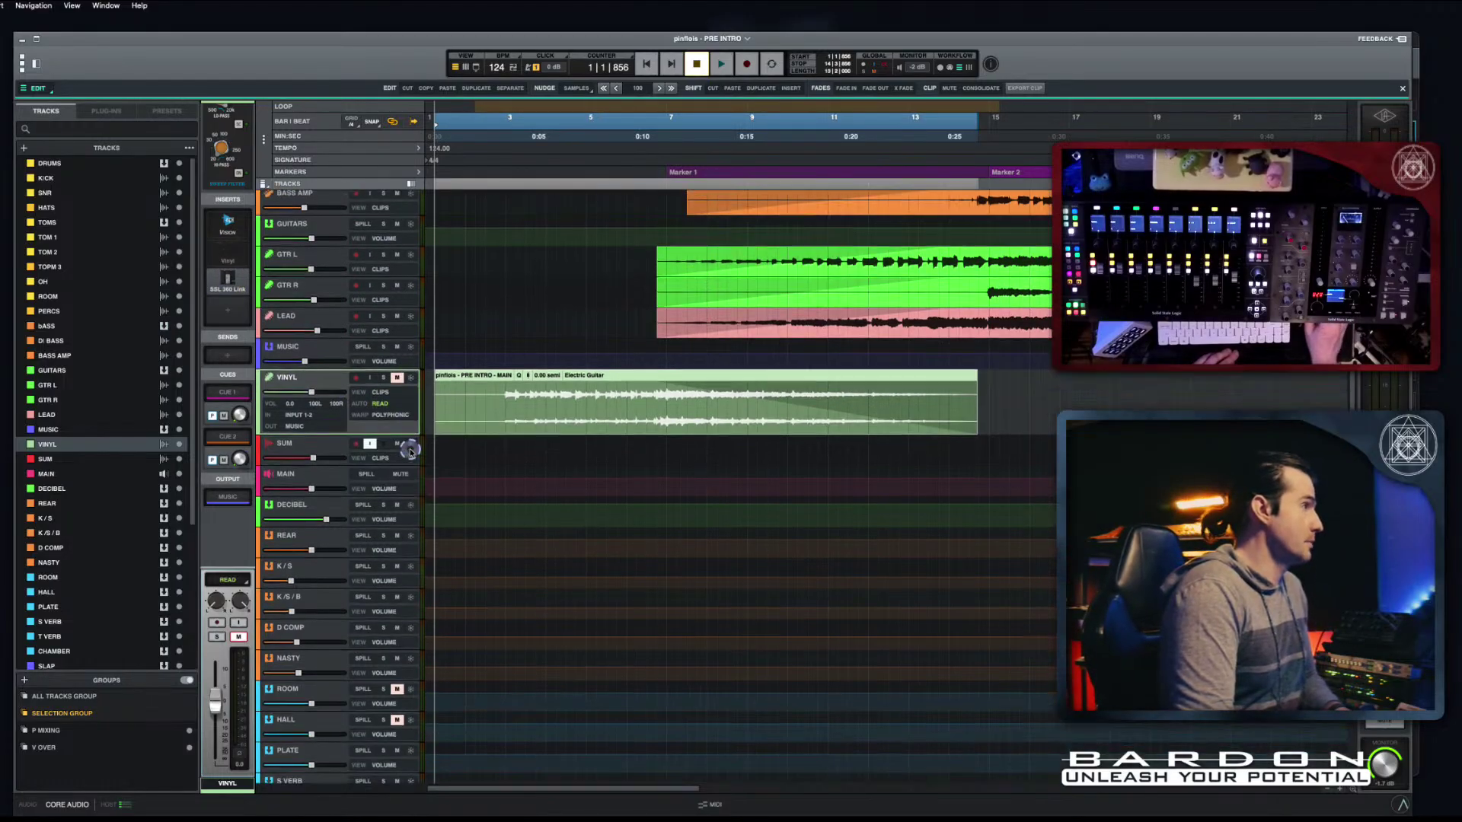
scroll(409, 451, "down", 4)
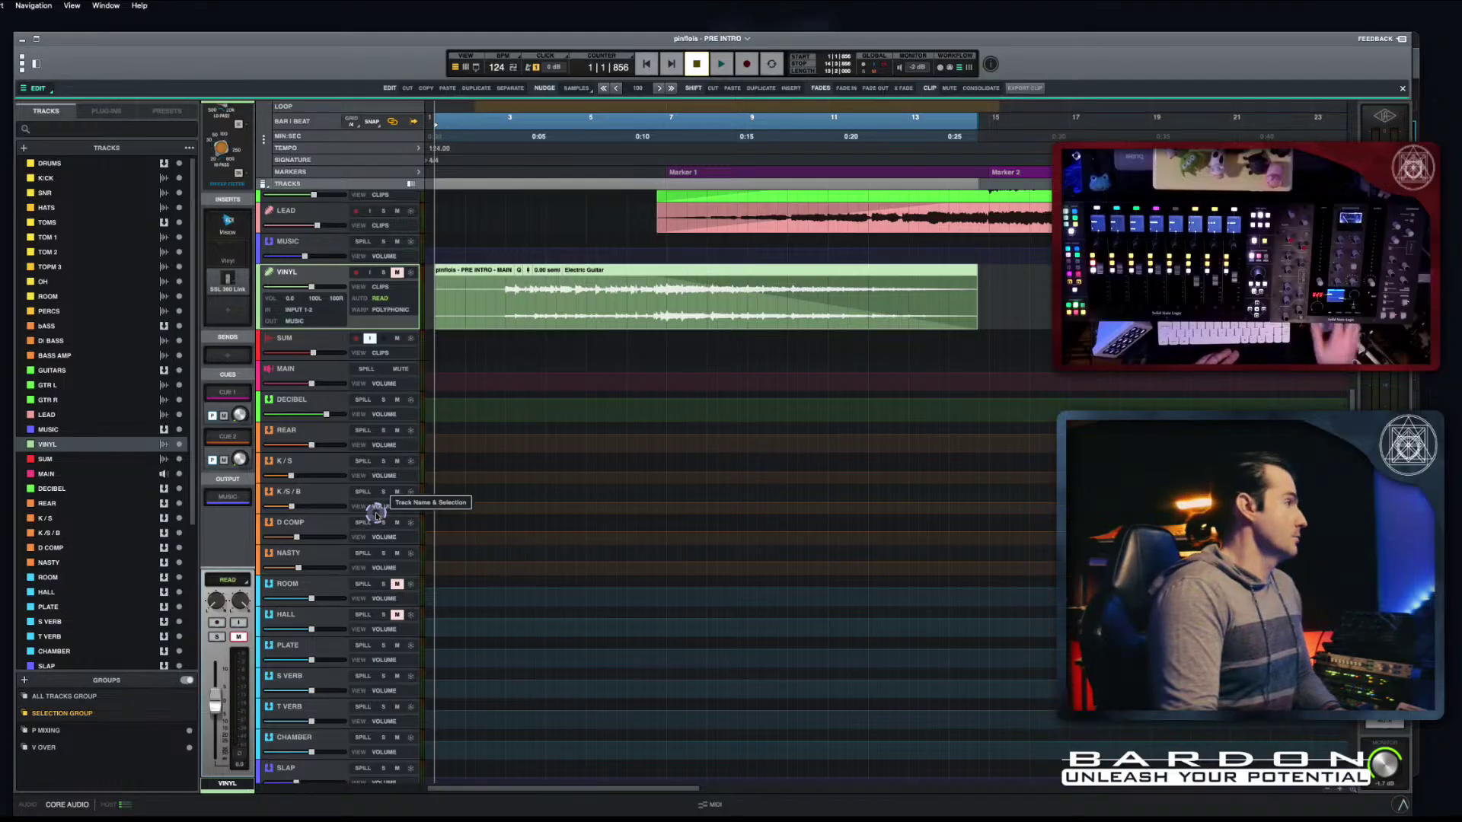
scroll(376, 515, "down", 14)
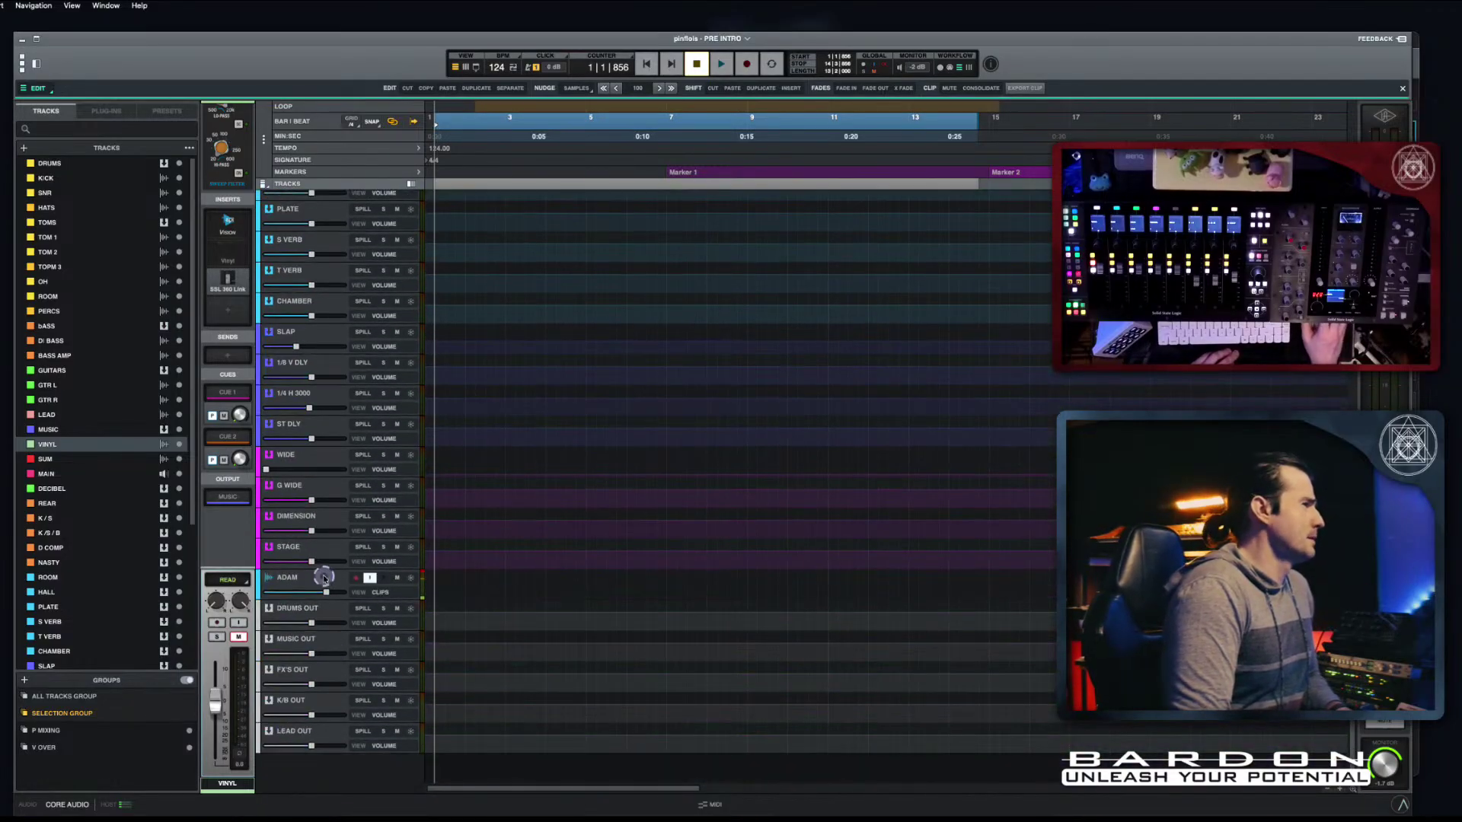
scroll(323, 579, "up", 1)
left_click(331, 562)
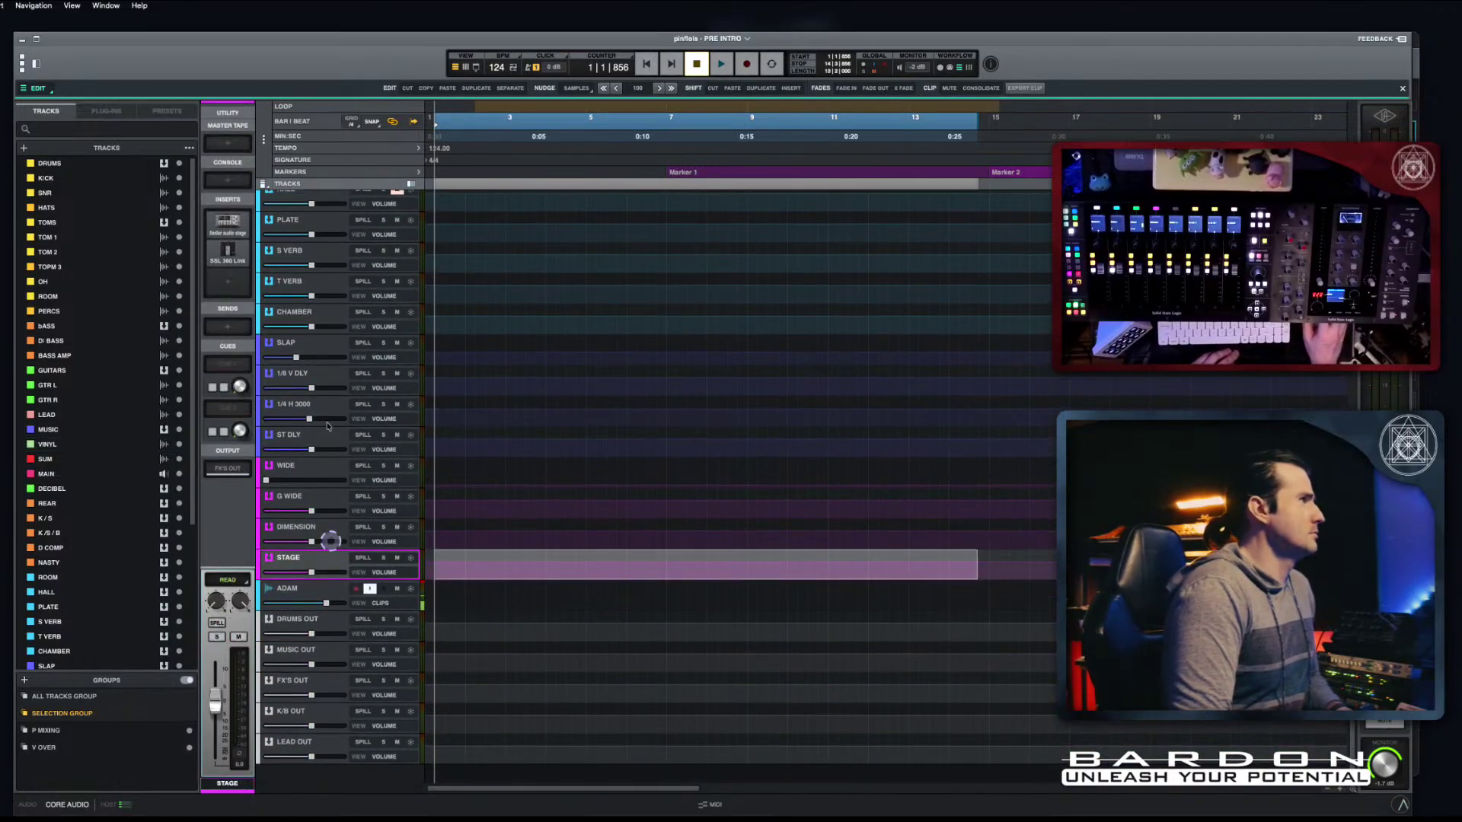
left_click(307, 184)
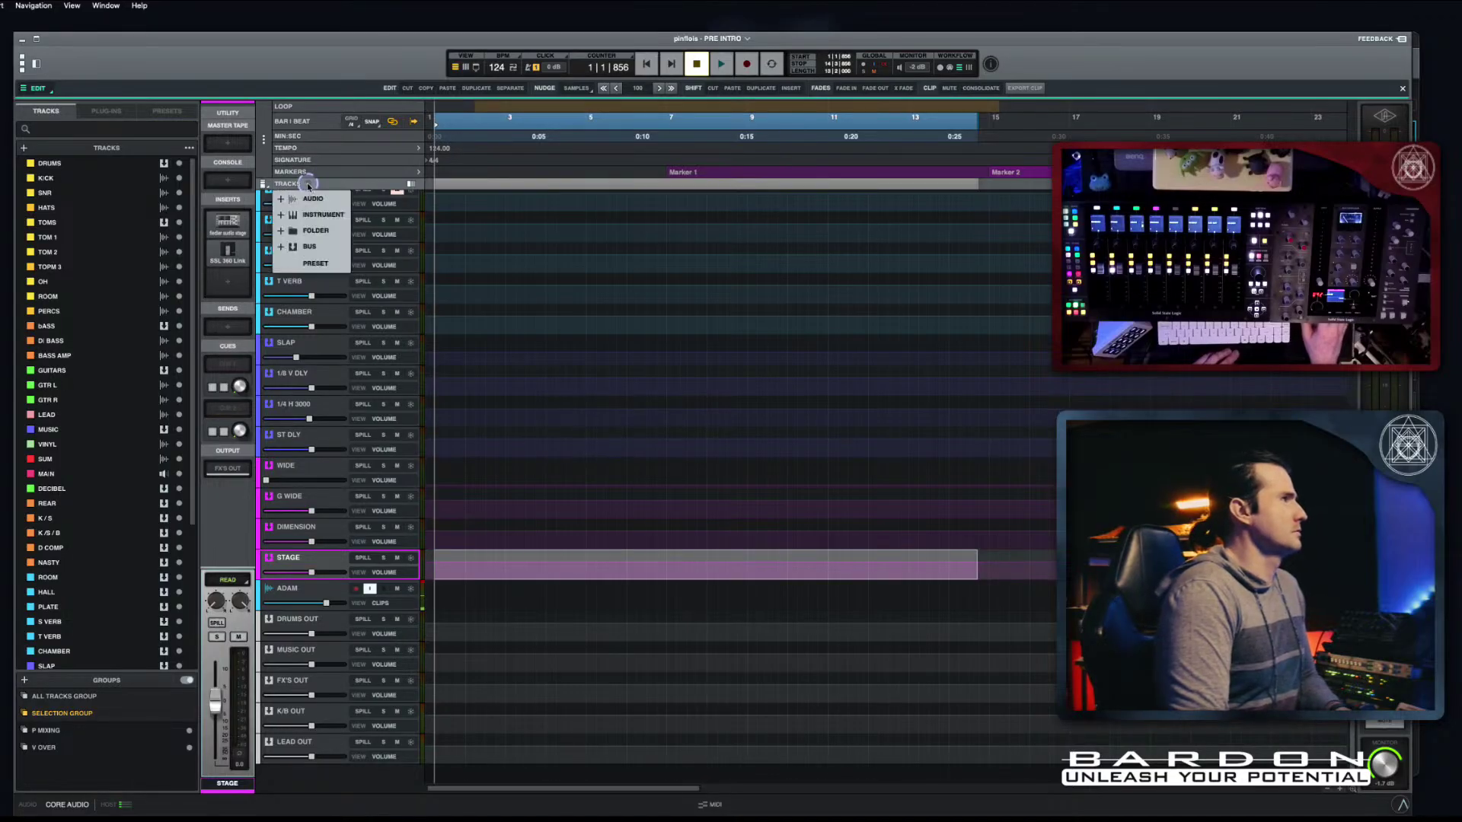
left_click(332, 247)
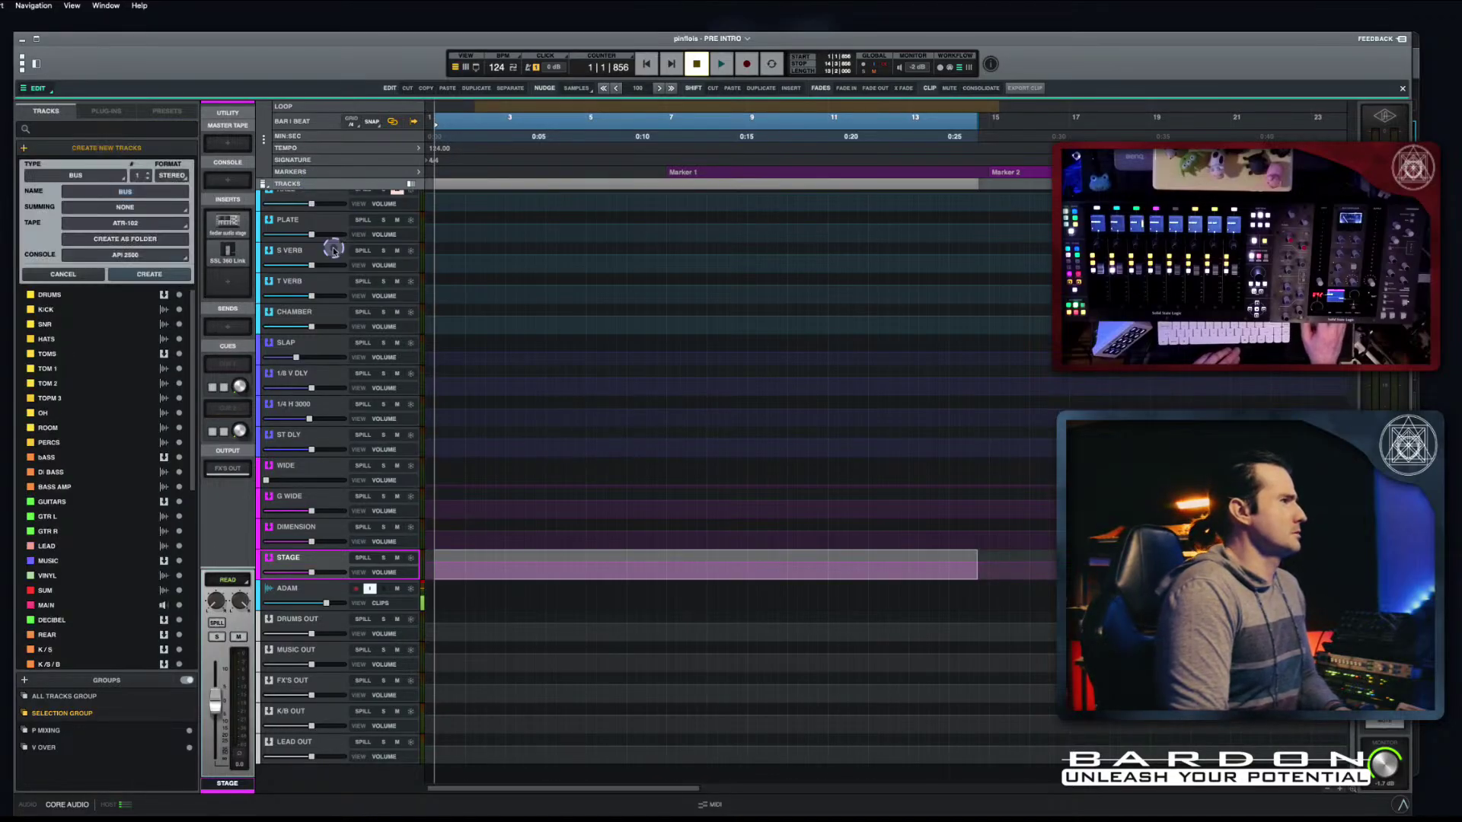
left_click(180, 258)
left_click(148, 294)
left_click(145, 223)
left_click(138, 250)
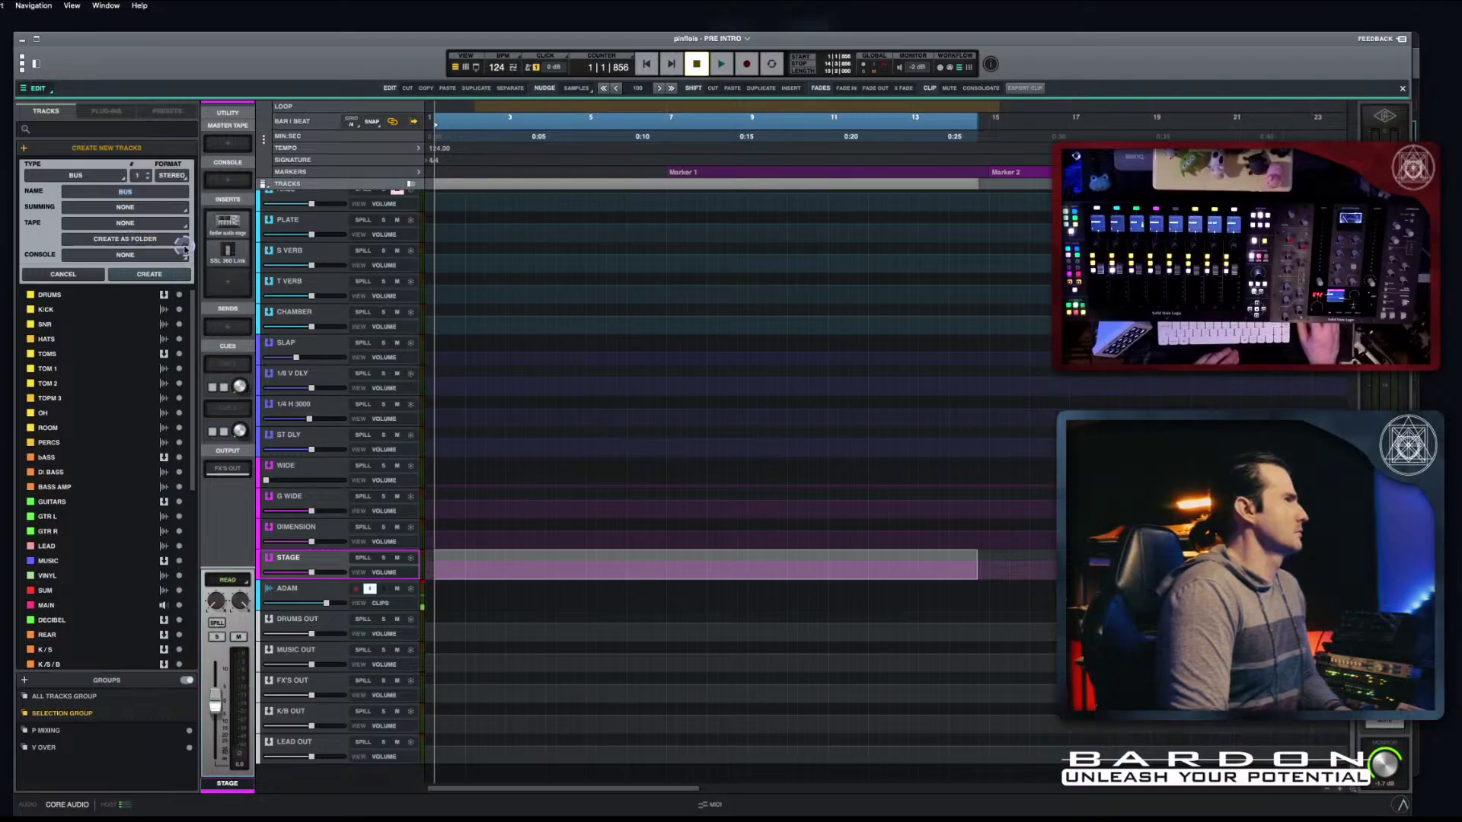
left_click(149, 274)
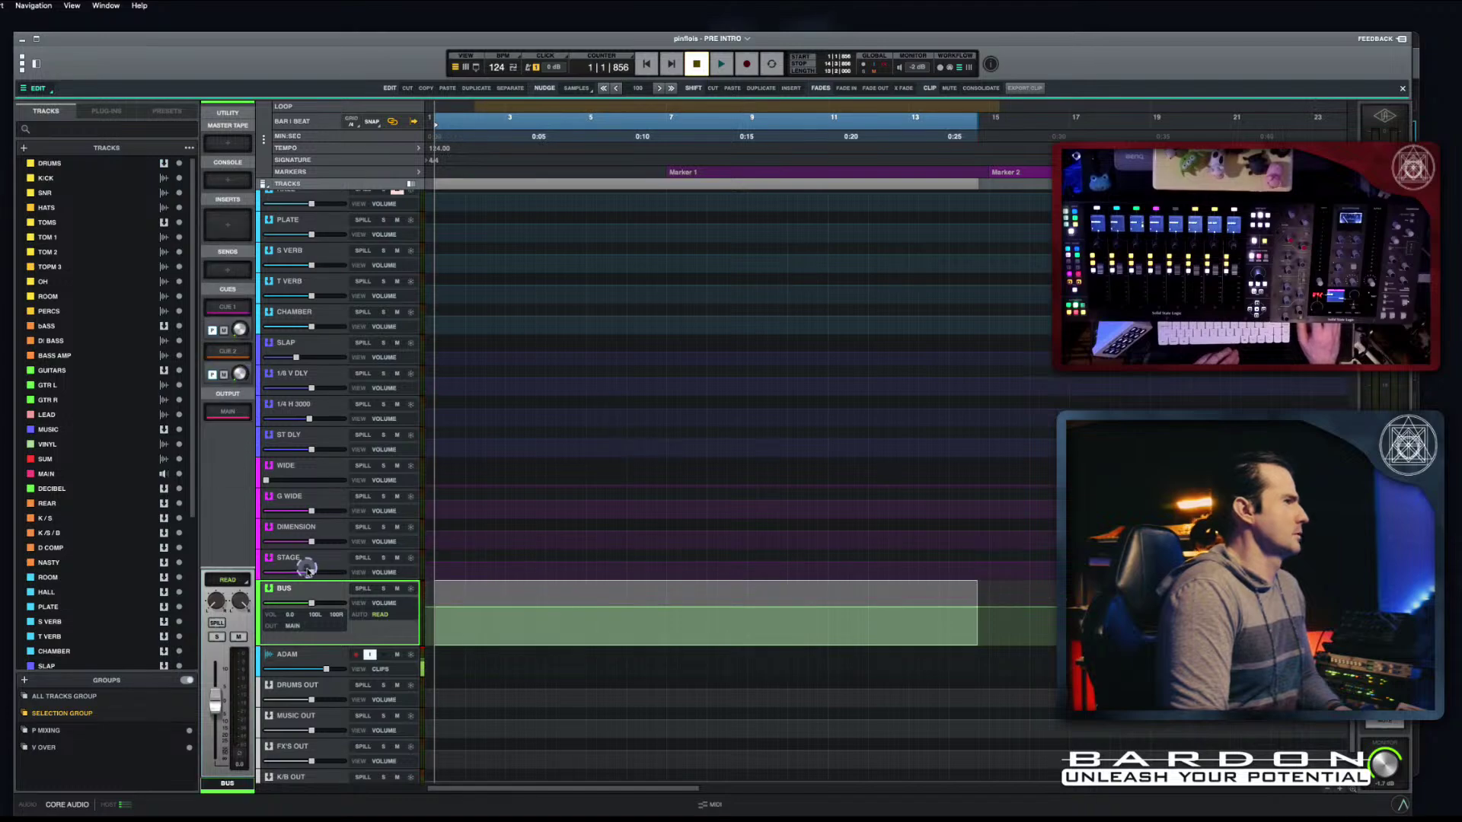
Step: Rename the new bus VINYL 2 and route its output to FX'S OUT
double_click(292, 588)
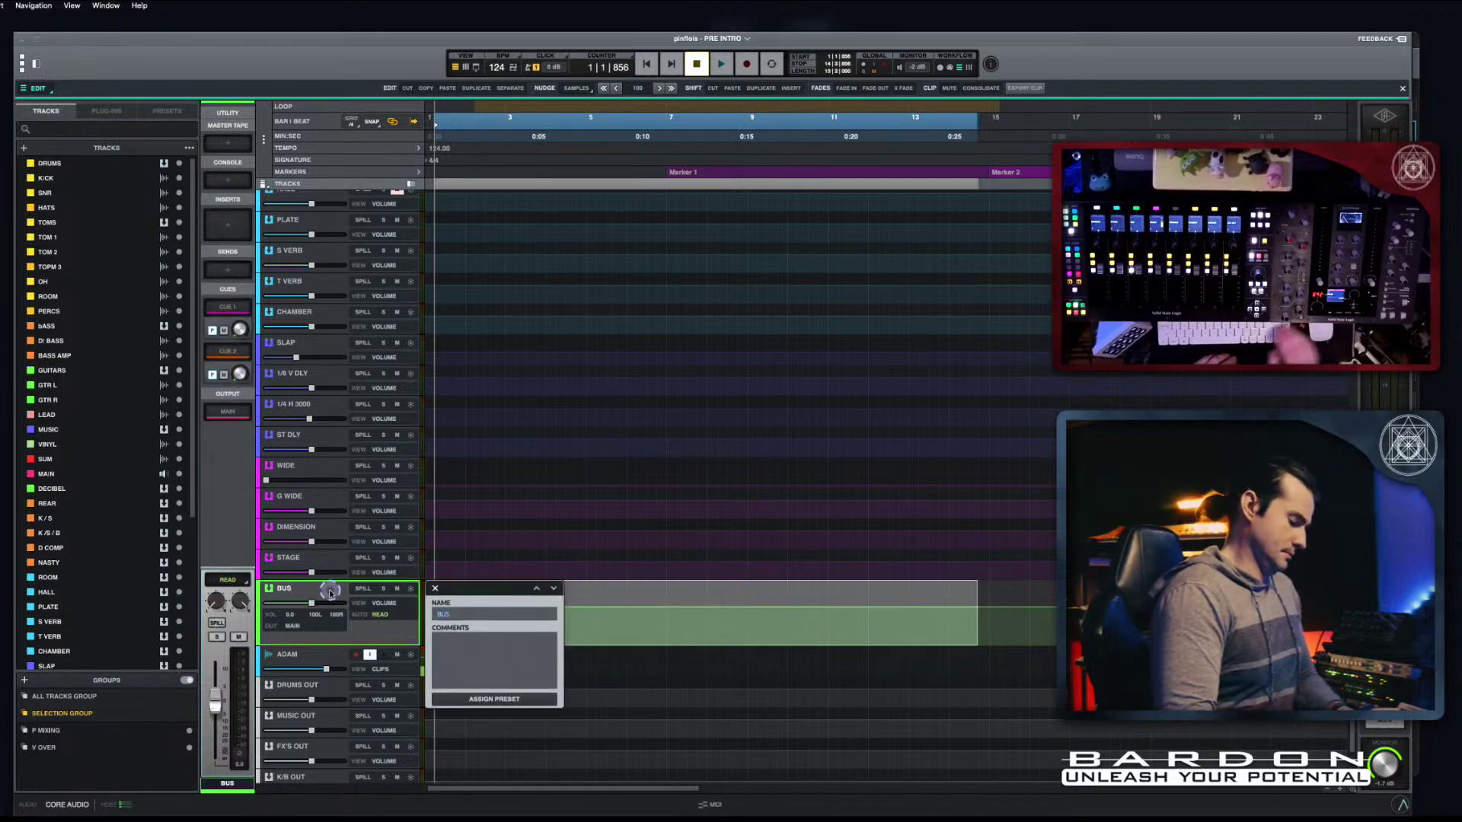
key("Caps_Lock")
type("VIN")
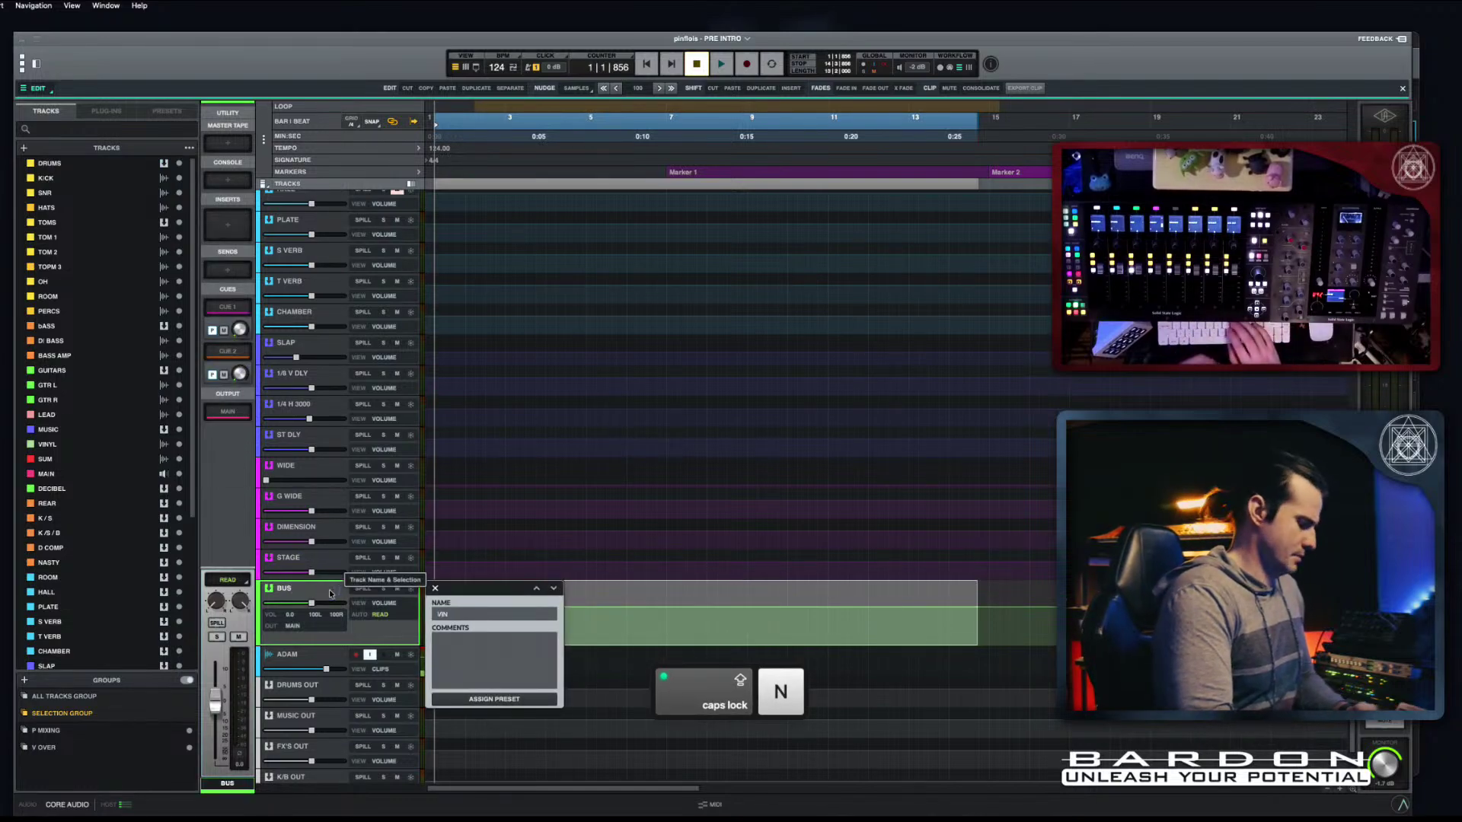
type("YL 2")
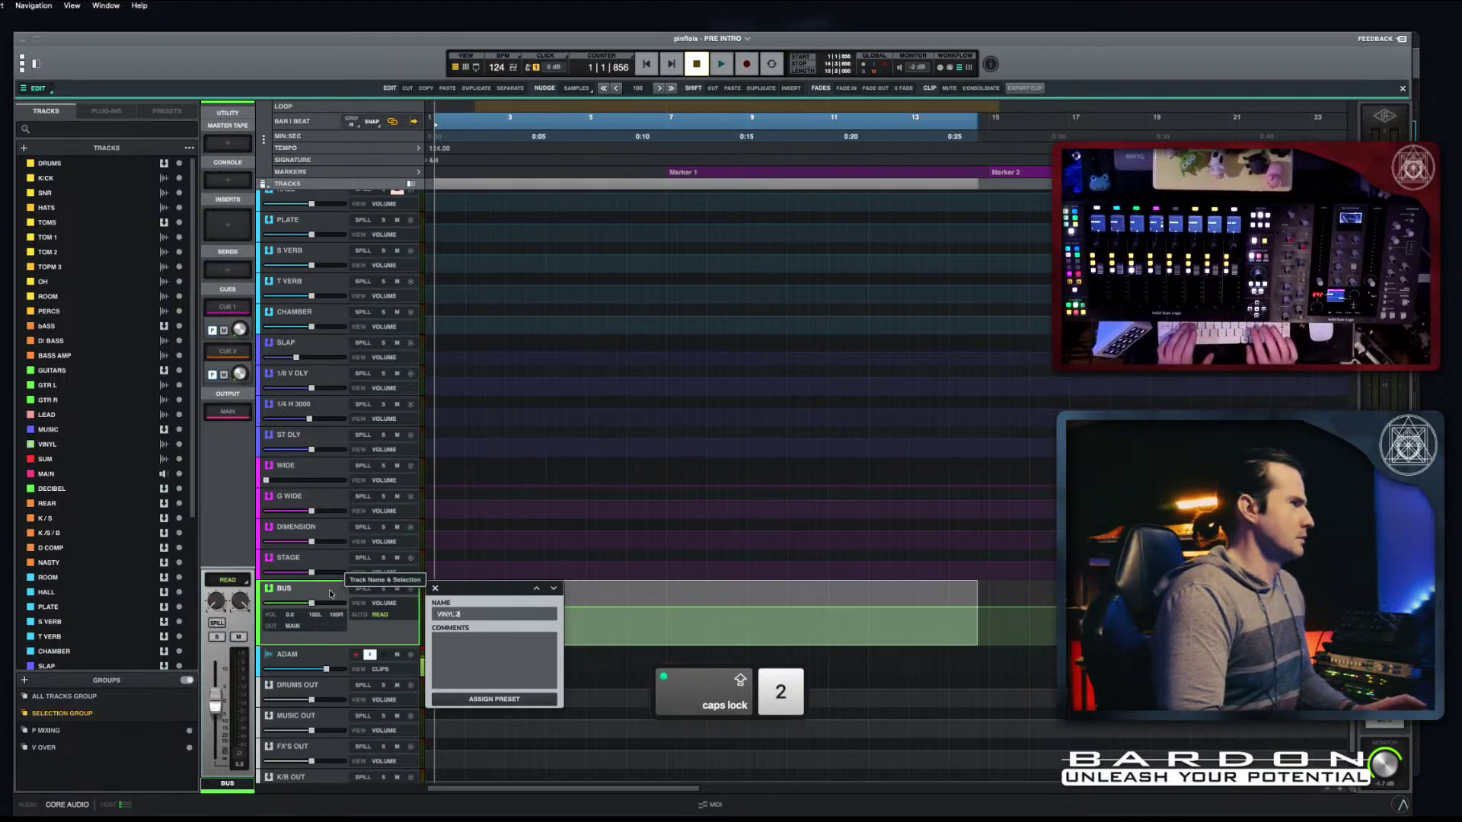
key("Return")
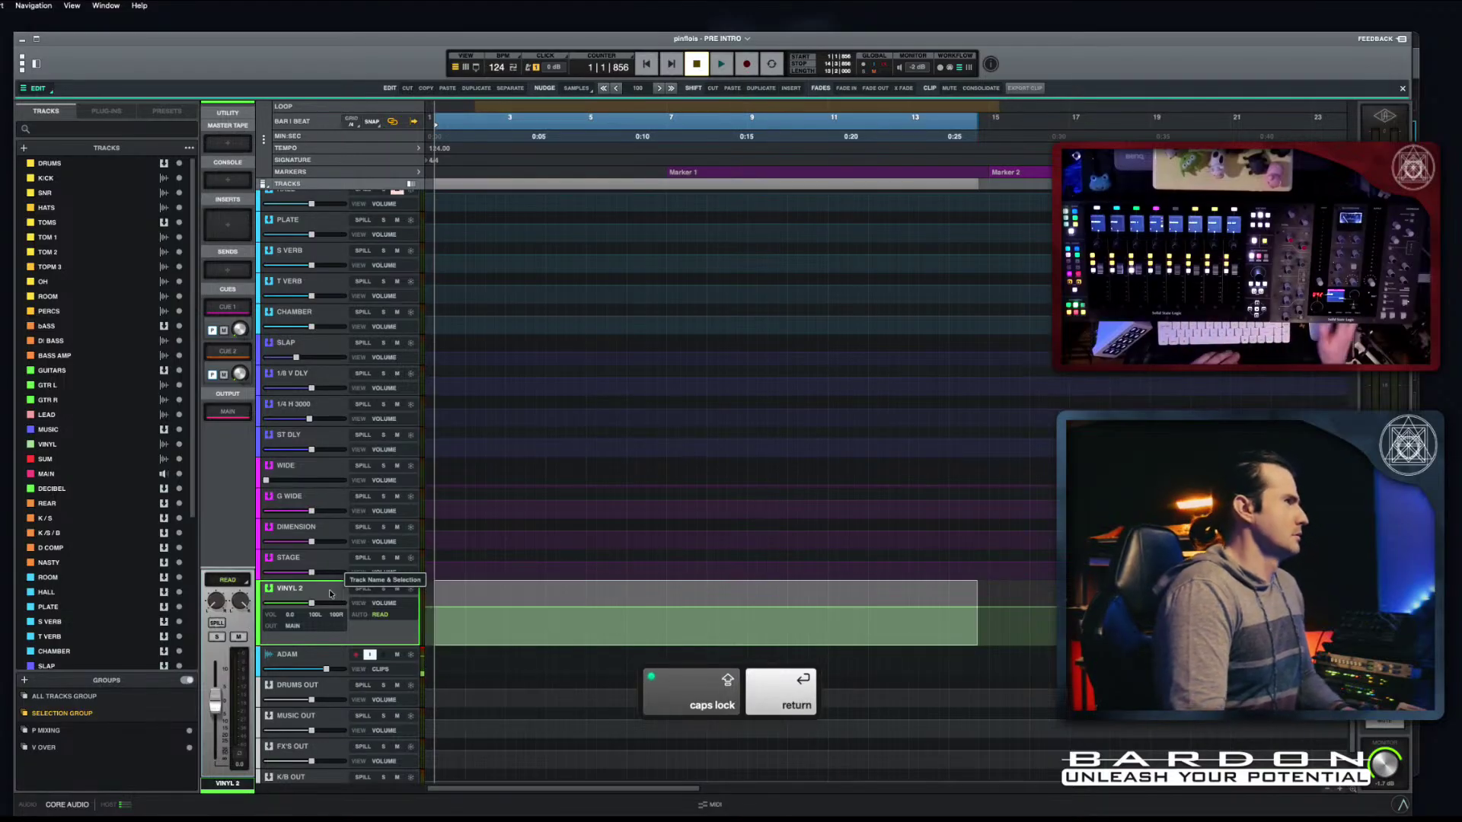
left_click(227, 411)
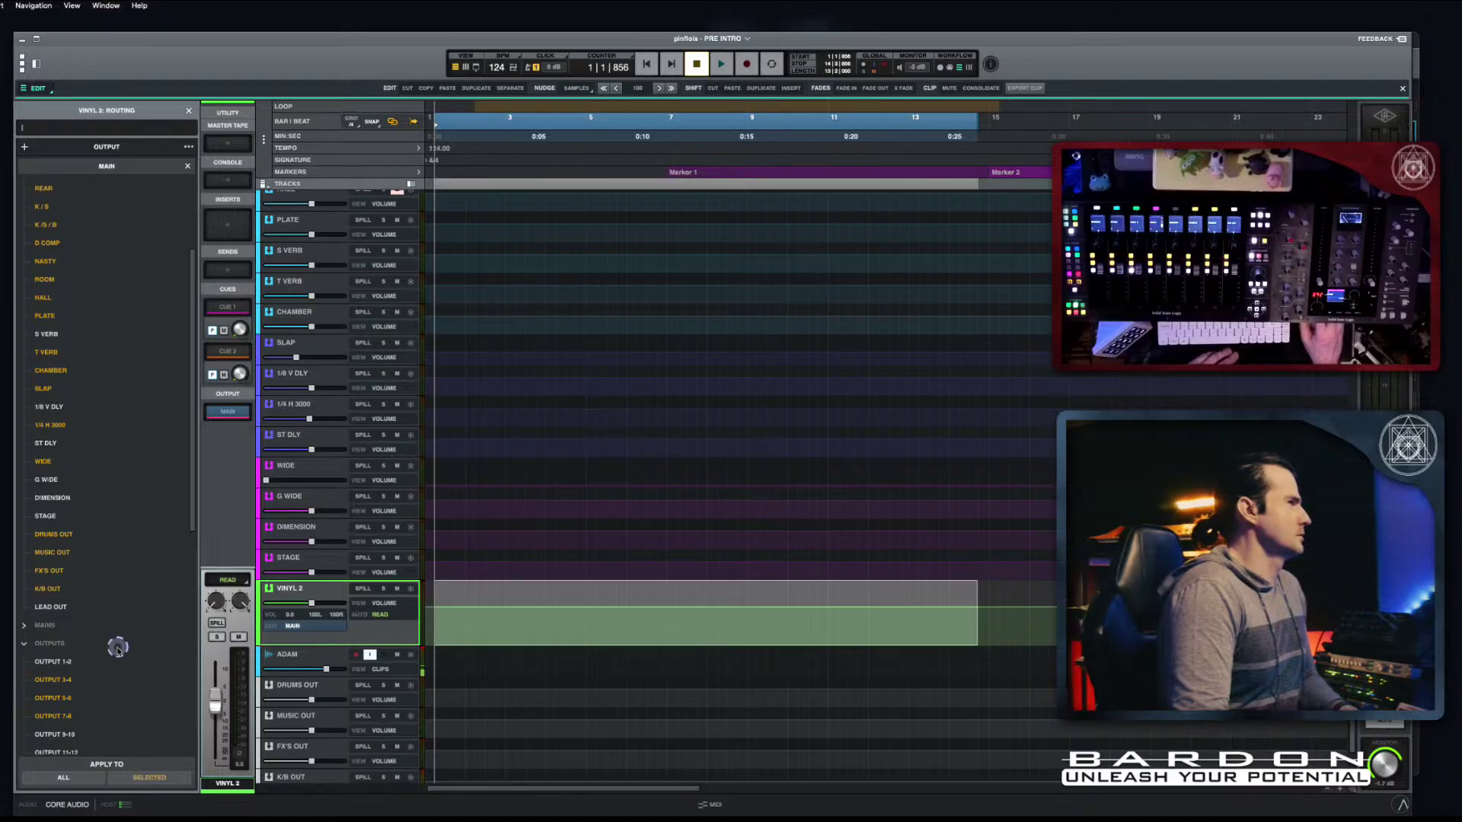
left_click(74, 577)
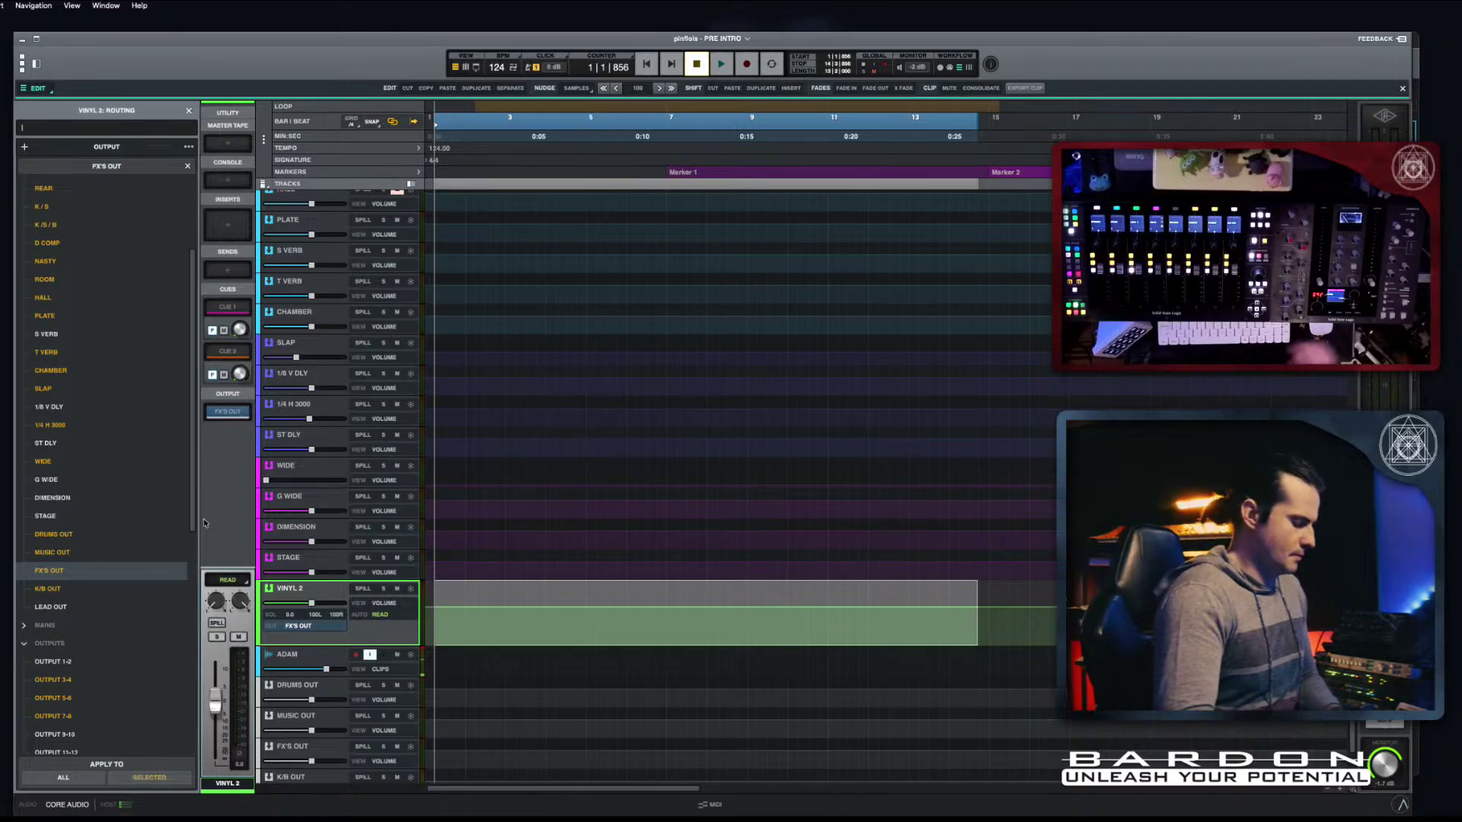
Step: Select all clips on the drum, bass and guitar tracks, from KICK down to LEAD
scroll(724, 395, "up", 10)
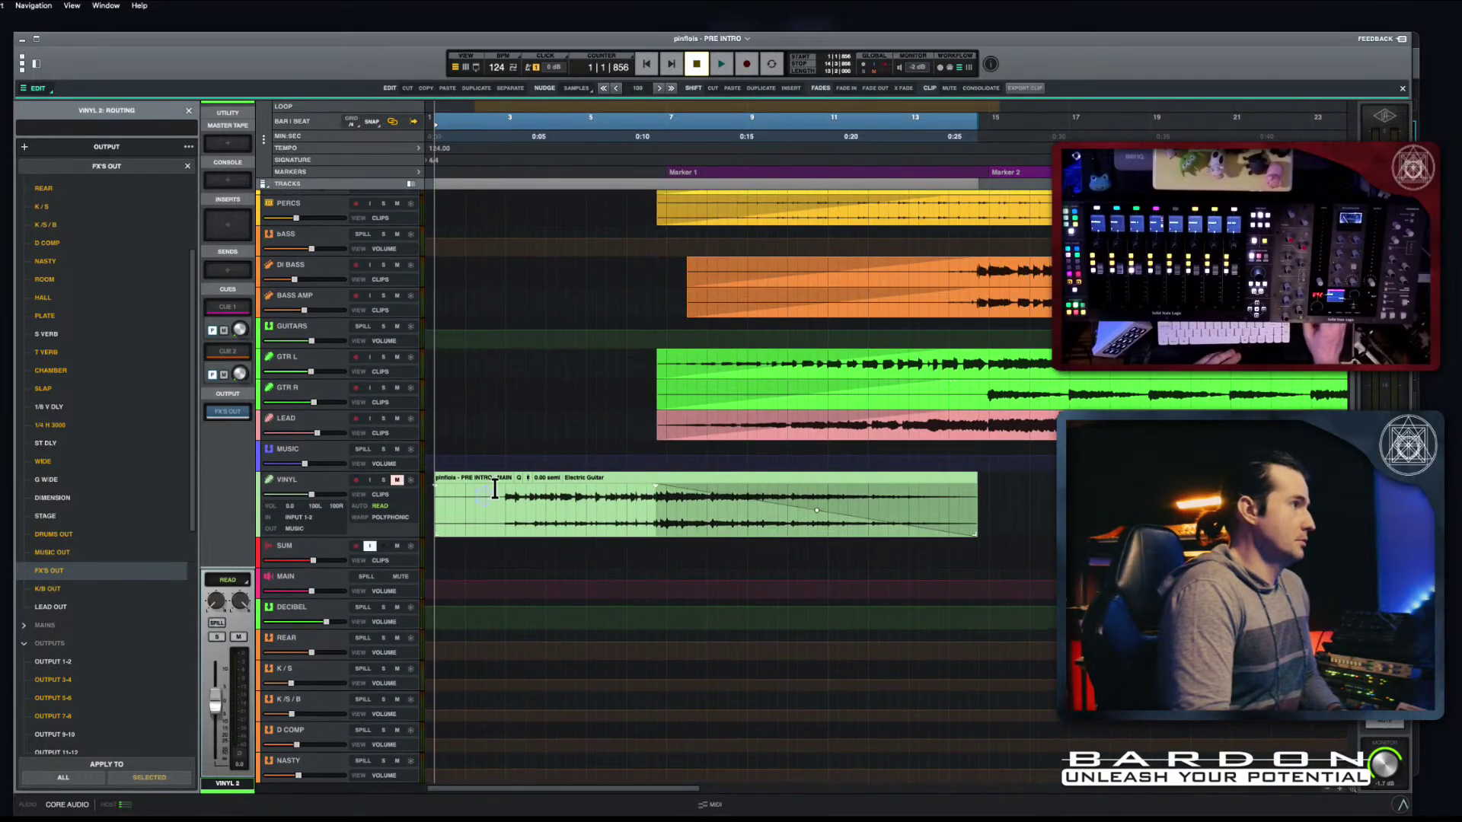
scroll(603, 394, "up", 3)
scroll(603, 393, "up", 1)
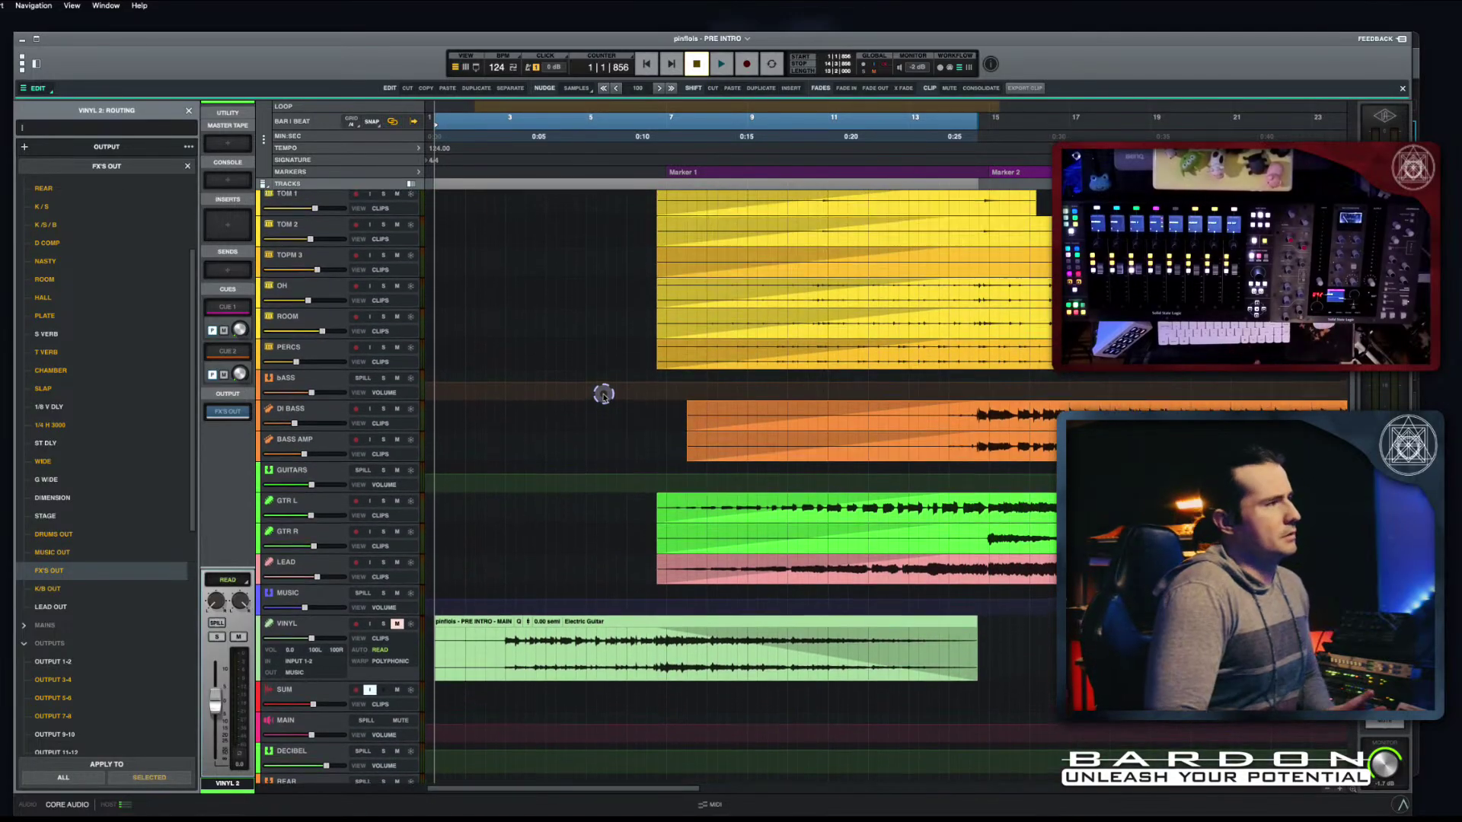
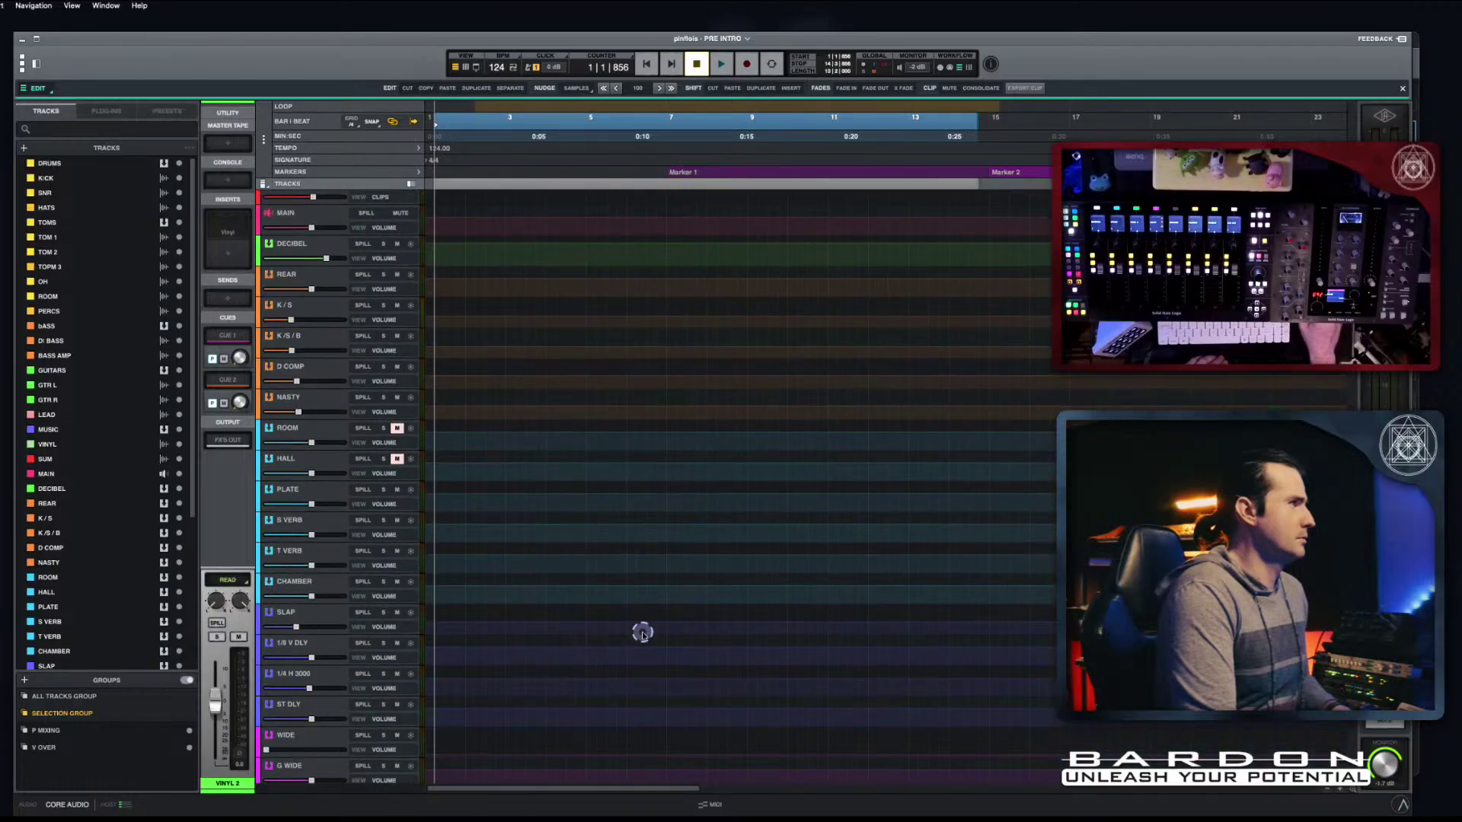
scroll(649, 624, "up", 6)
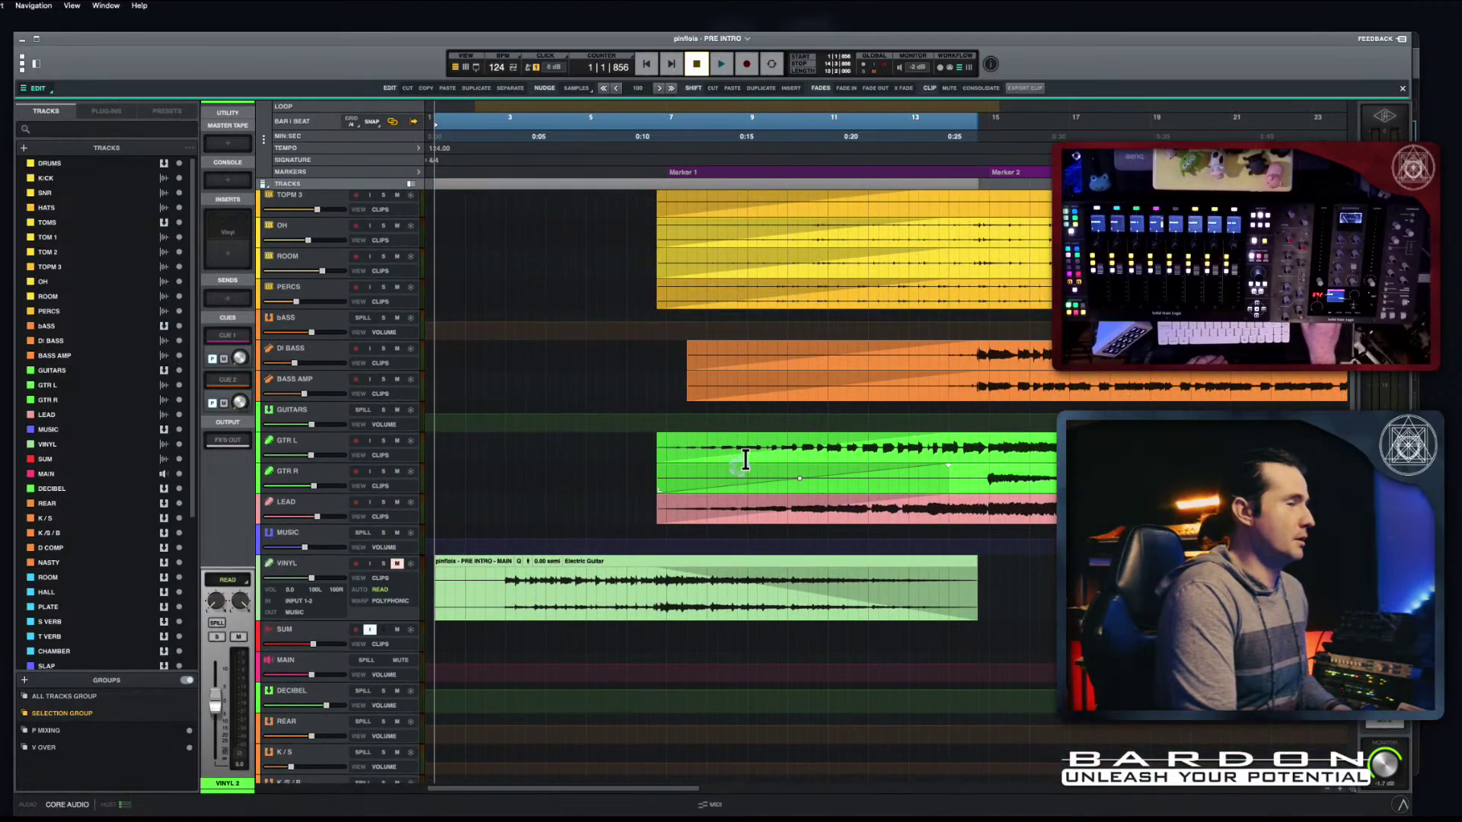
scroll(744, 461, "up", 3)
left_click(695, 591)
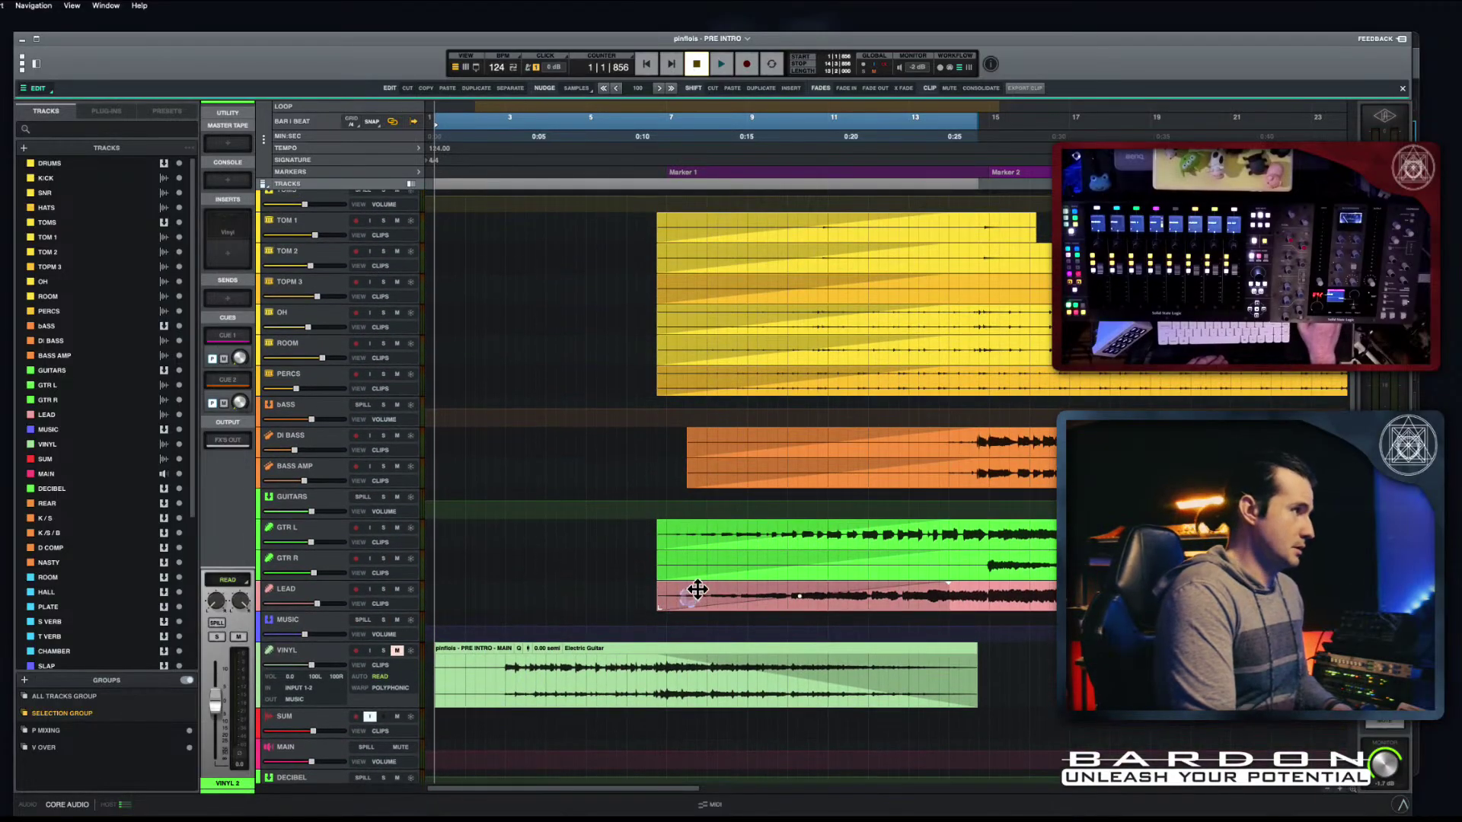
left_click_drag(902, 583, 874, 454)
scroll(875, 456, "up", 2)
scroll(875, 453, "down", 5)
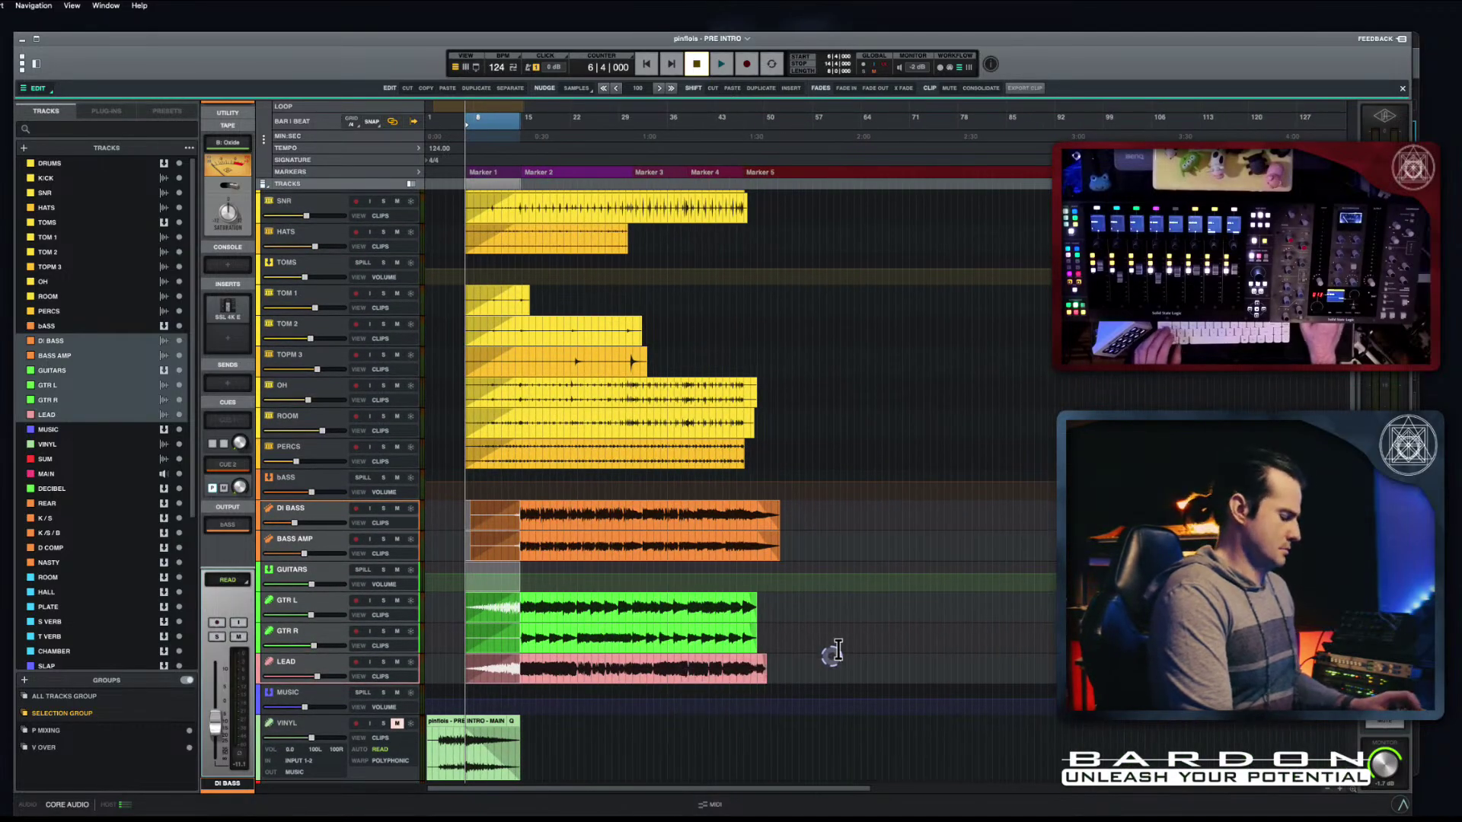
key("super+a")
scroll(578, 412, "up", 2)
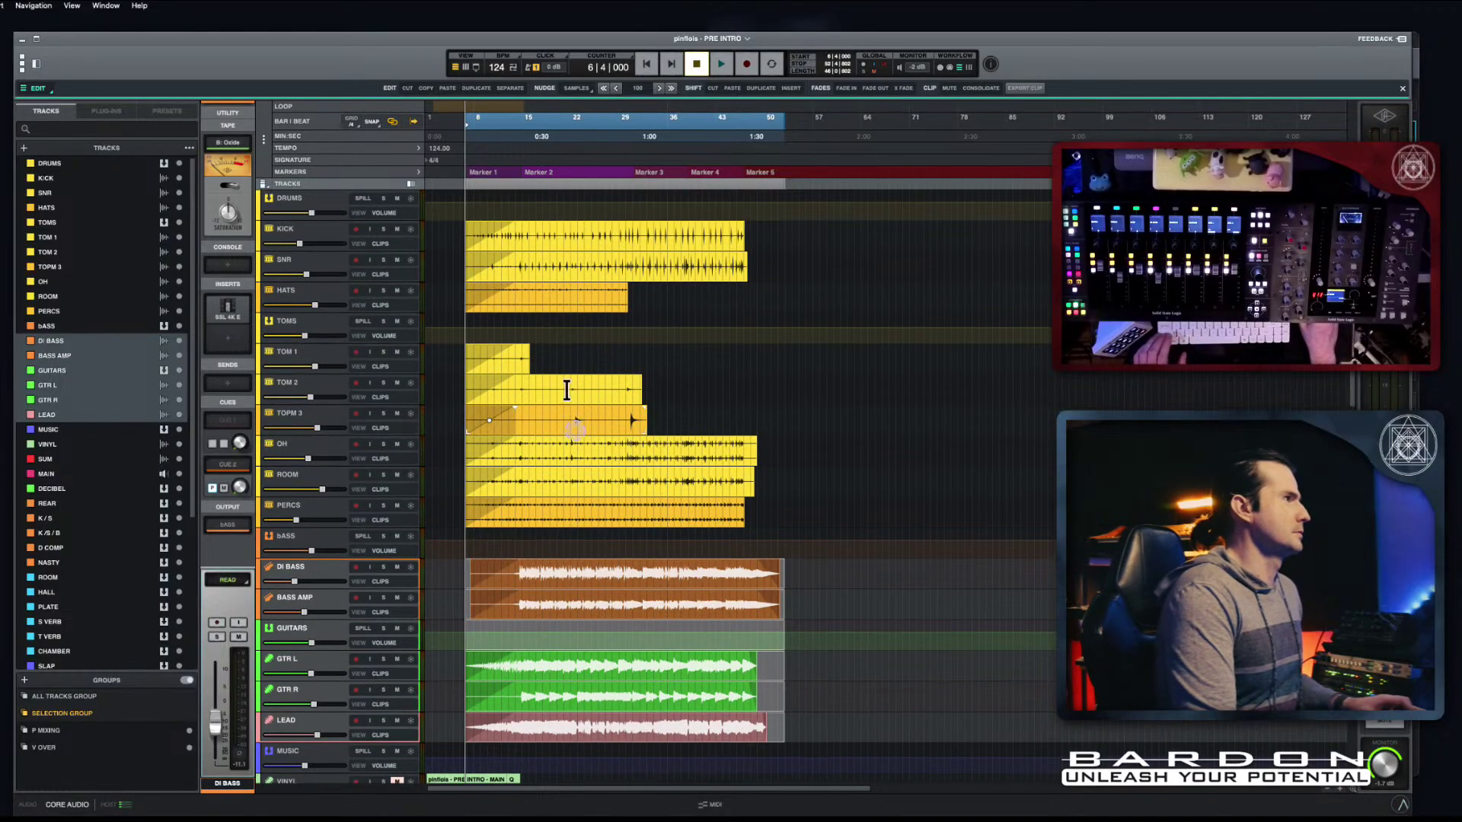
left_click(327, 216)
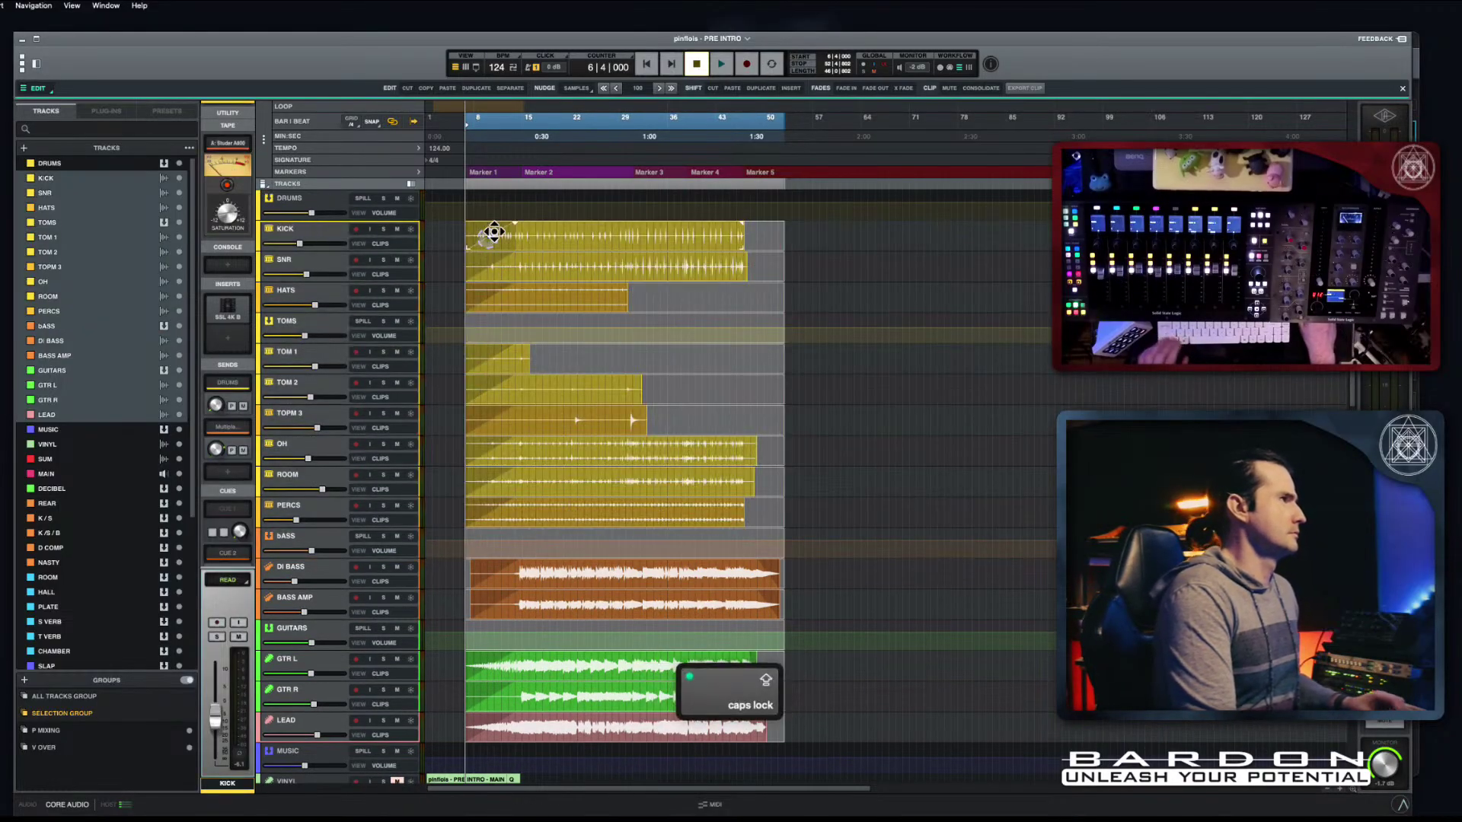
Step: Extend the starts of the selected drum, bass and guitar clips back to bar 1 and remove their fade-ins
left_click_drag(473, 238, 398, 244)
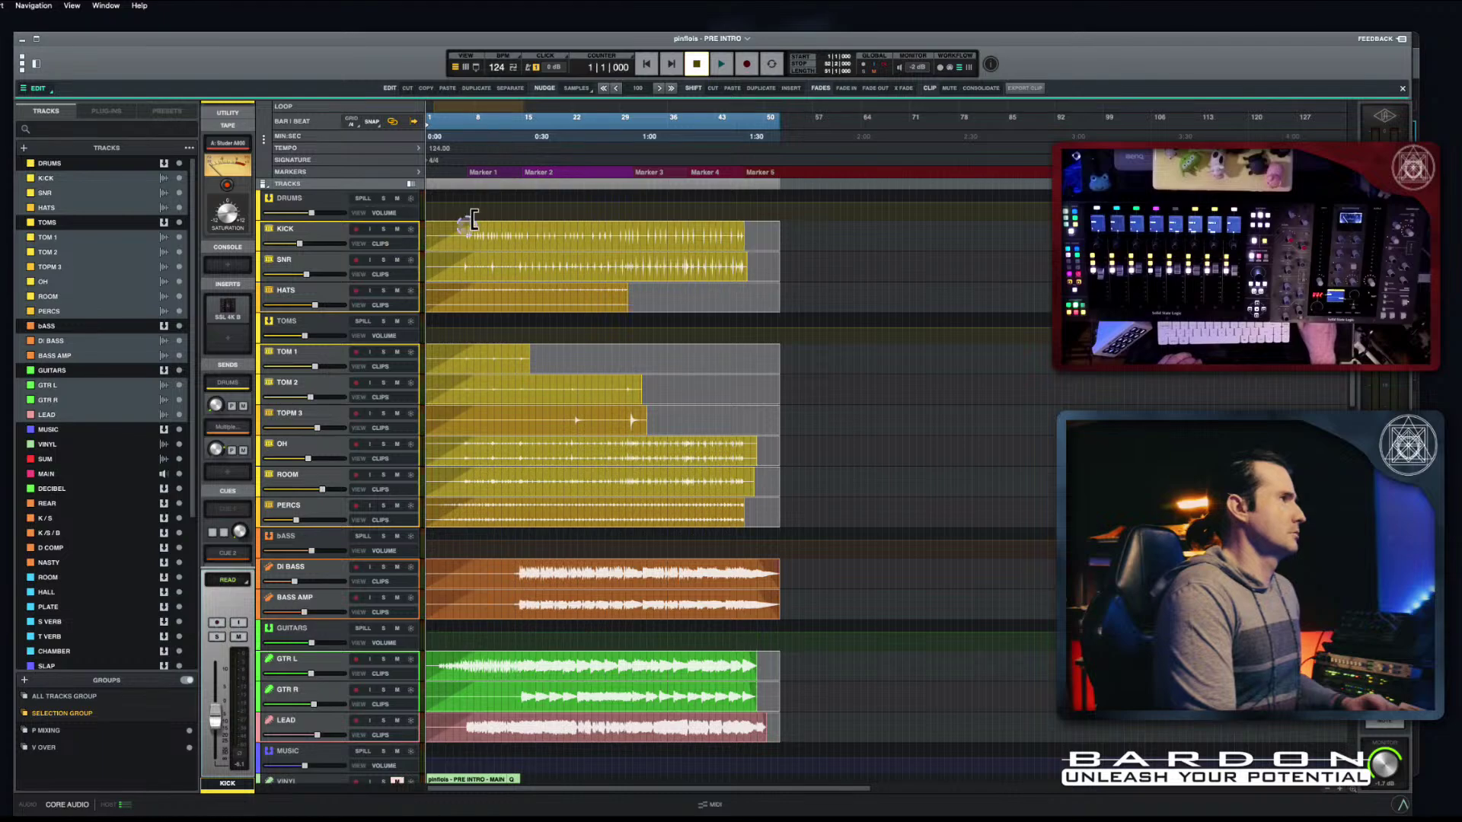
left_click_drag(478, 220, 475, 222)
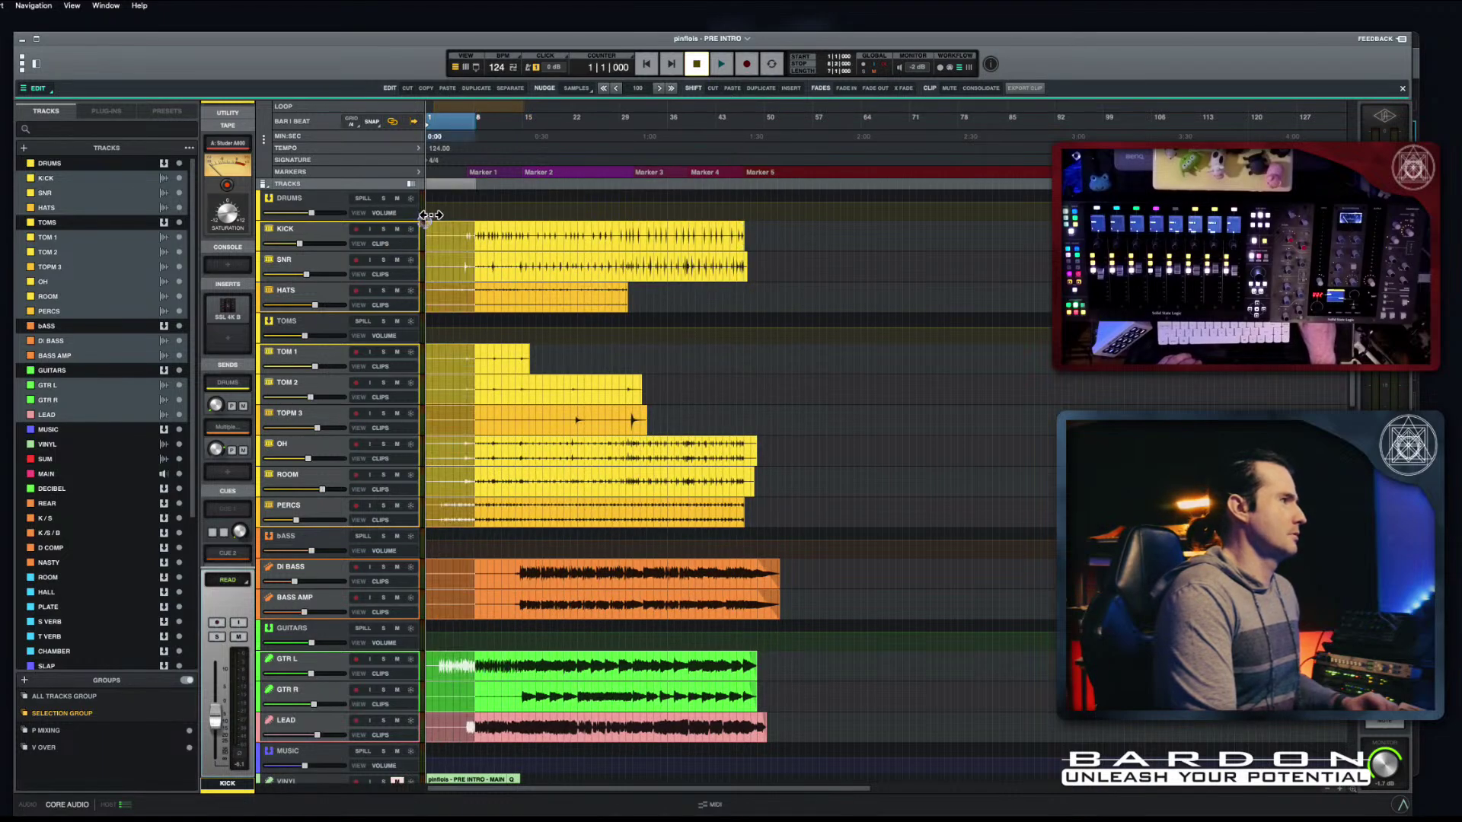
scroll(557, 263, "down", 3)
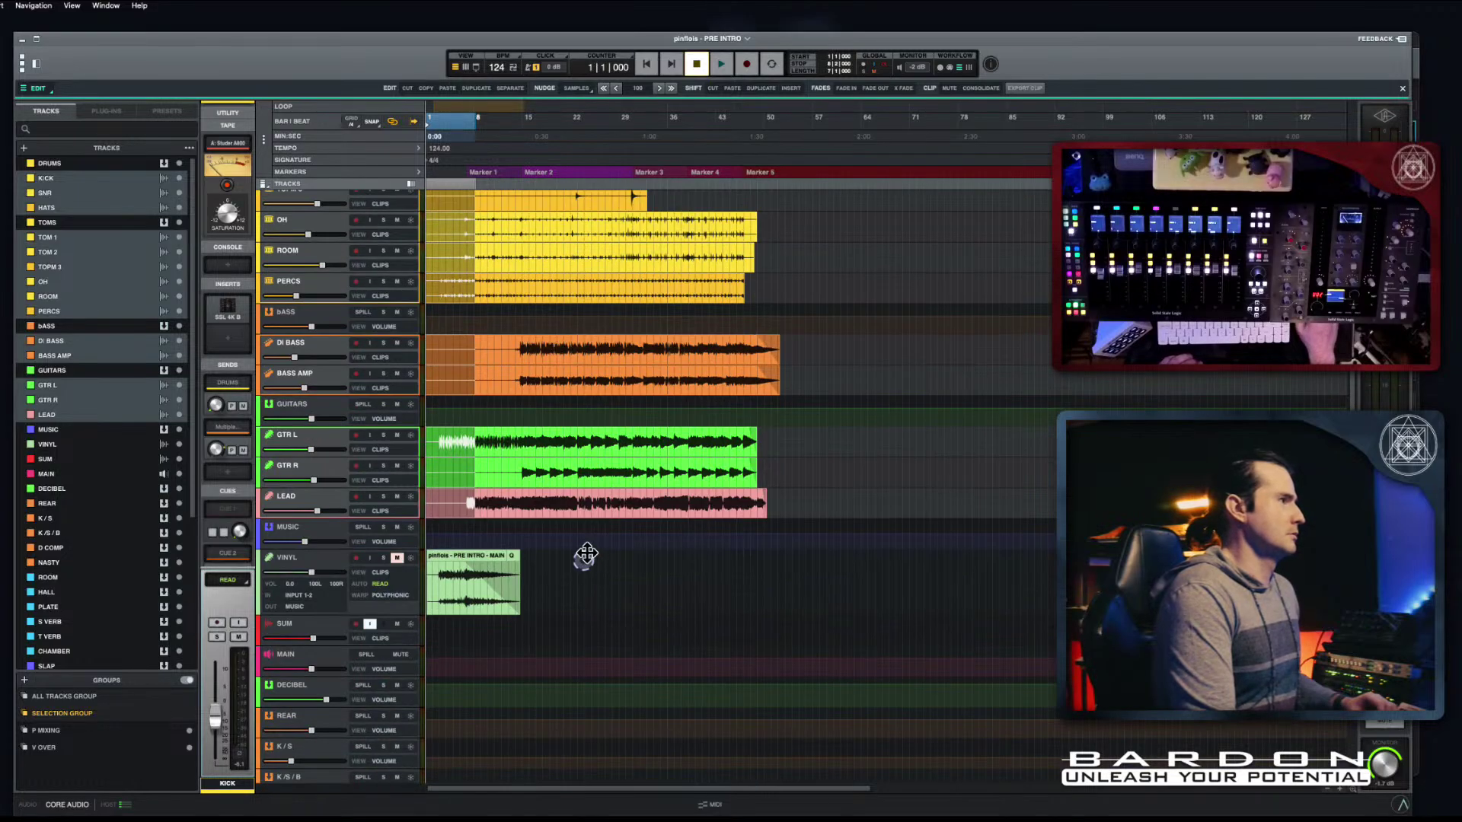
left_click(541, 474)
scroll(529, 440, "down", 1)
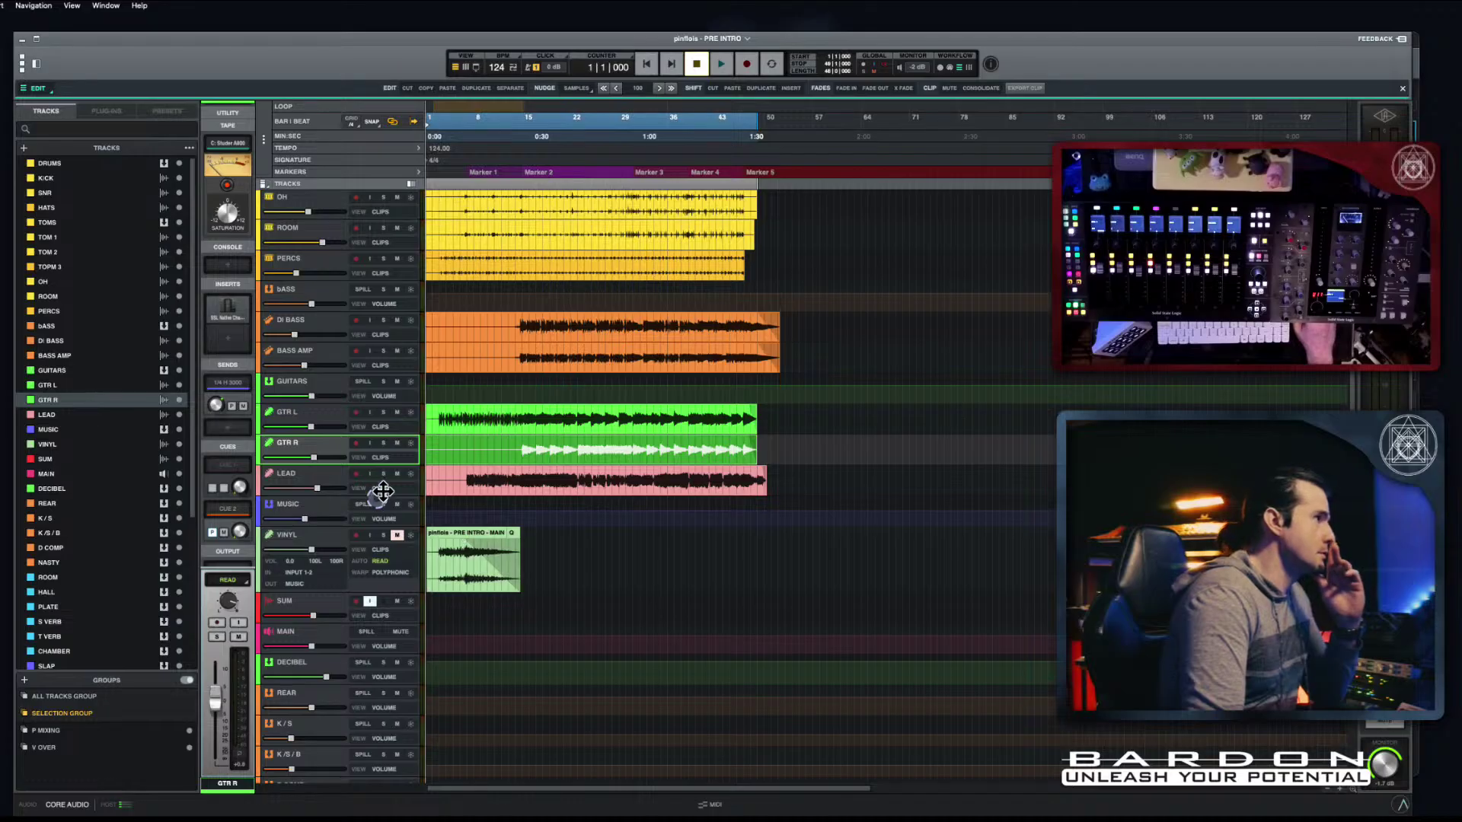
left_click(323, 603)
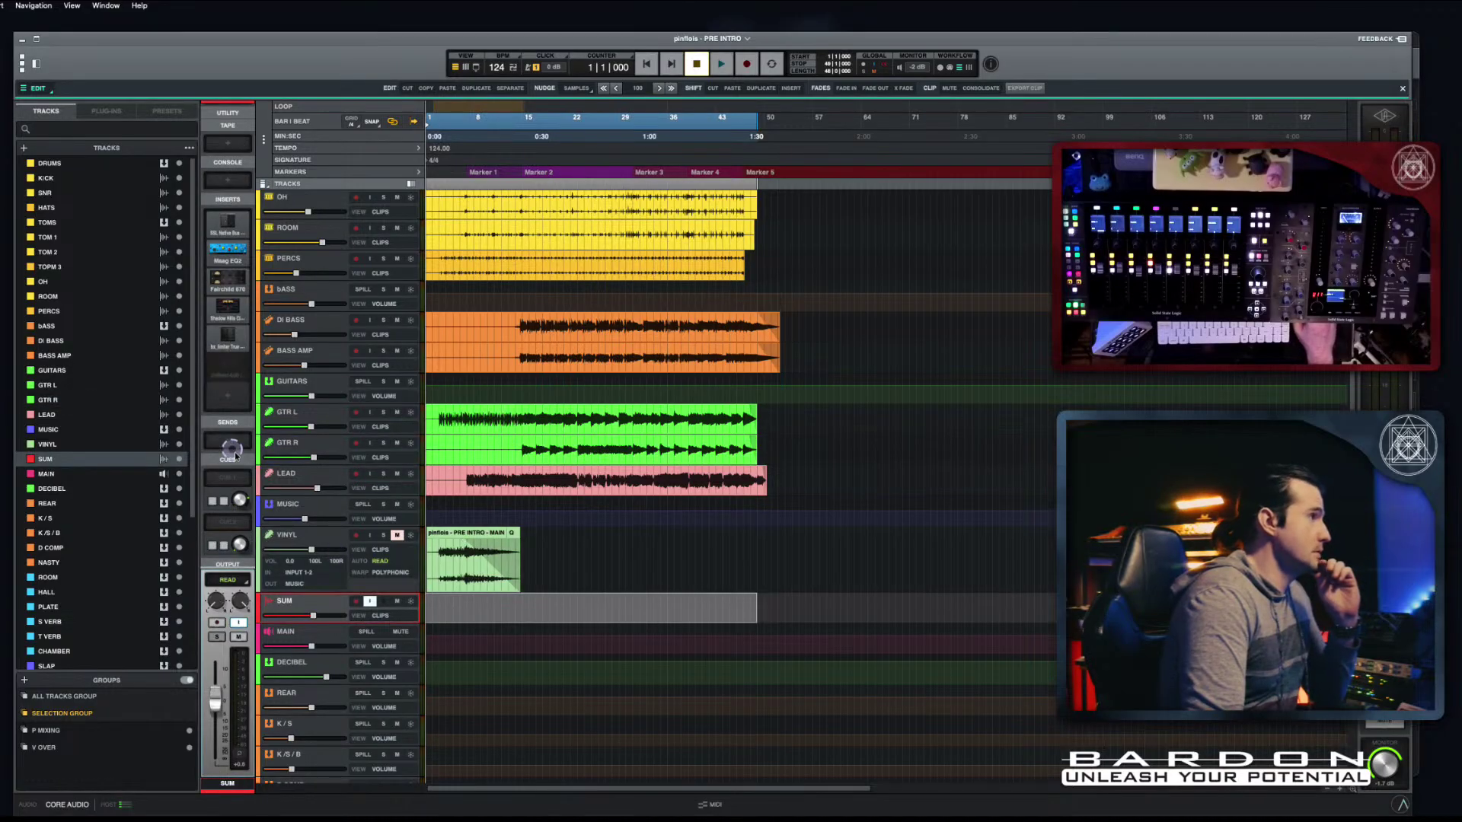
scroll(239, 449, "down", 3)
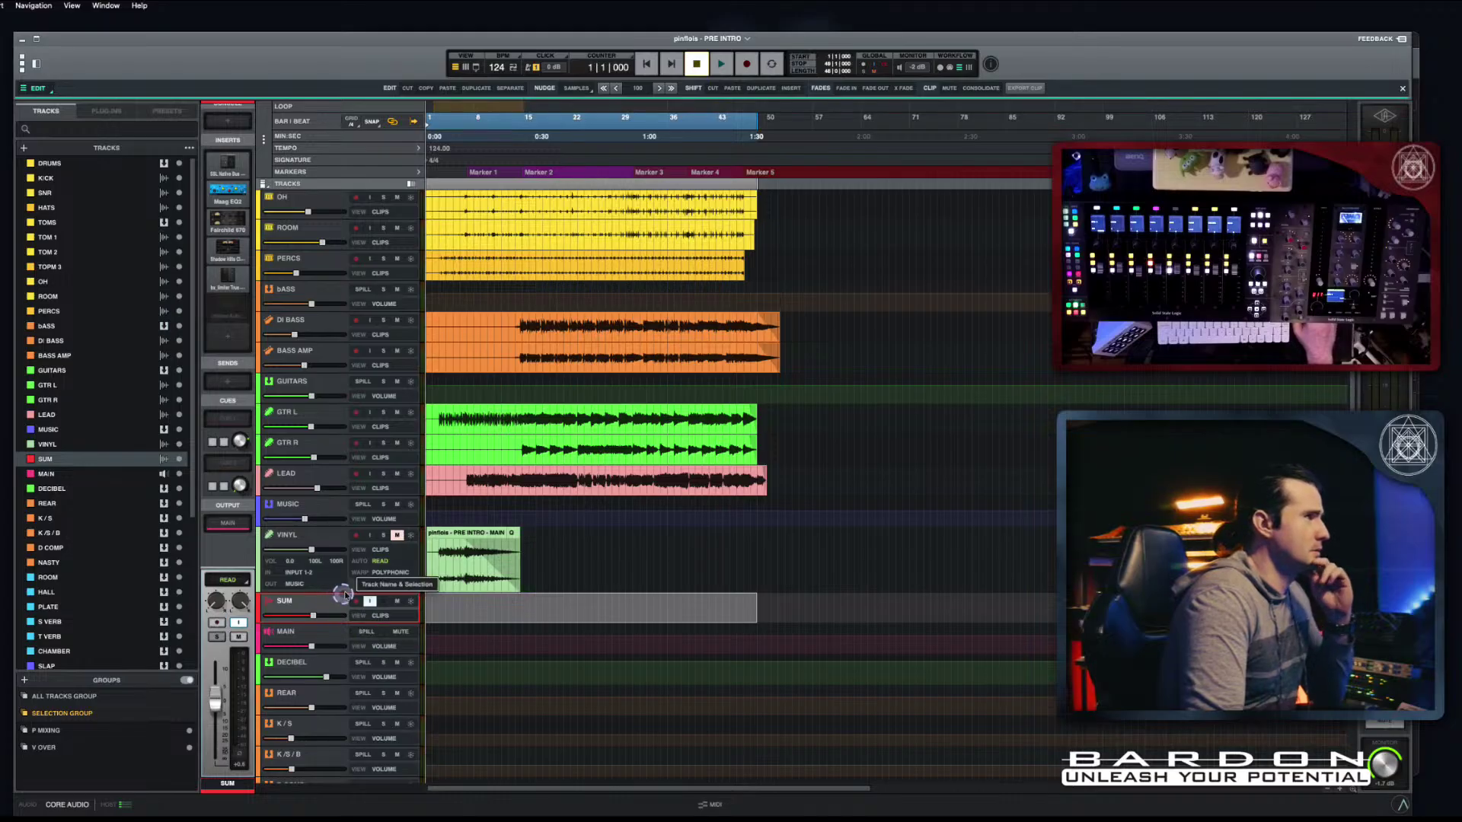
left_click(315, 635)
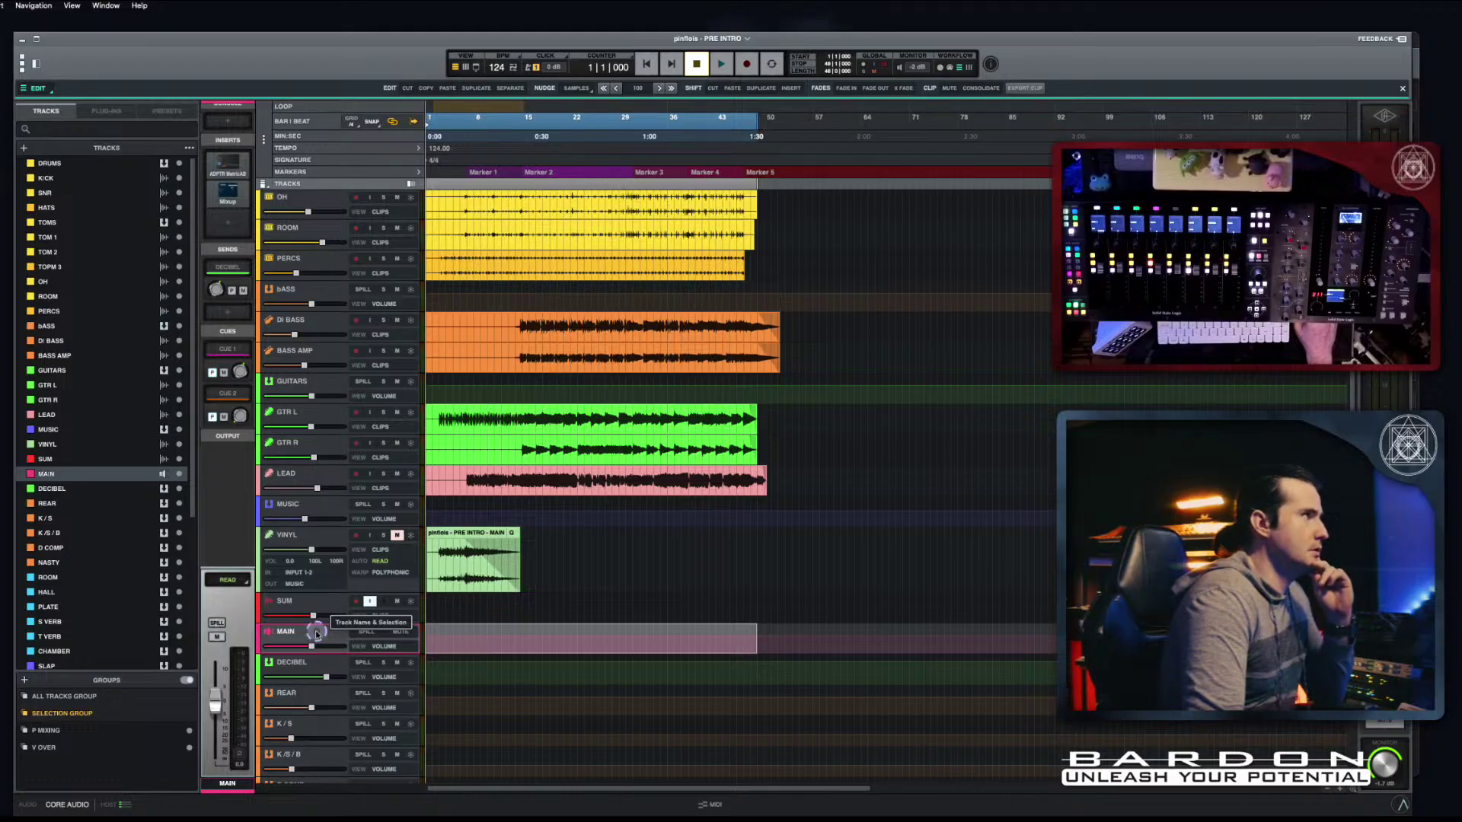
left_click(236, 319)
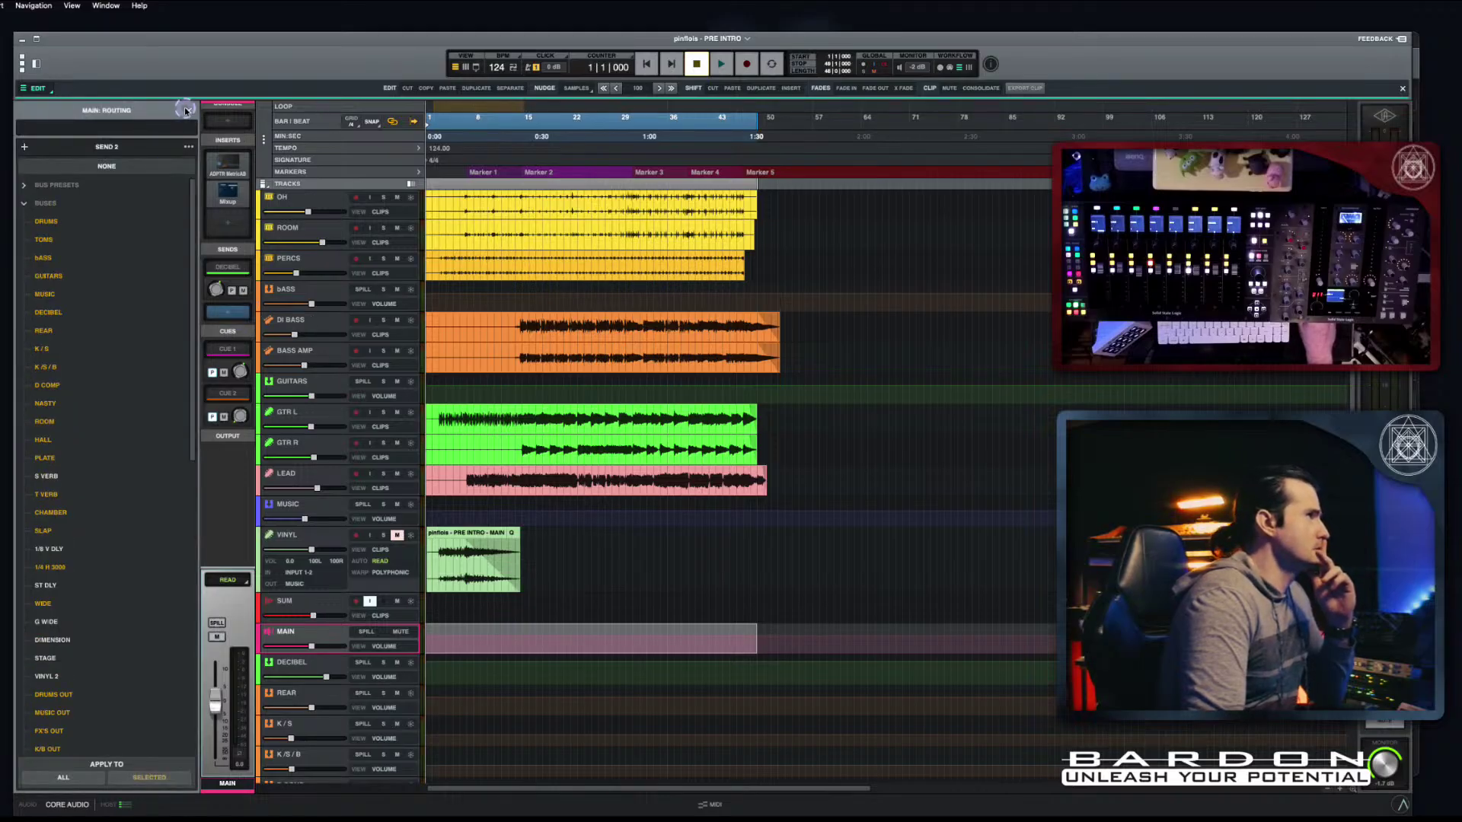
left_click(189, 111)
Step: Add a send from the SUM track to the VINYL 2 bus in its first send slot
left_click(325, 598)
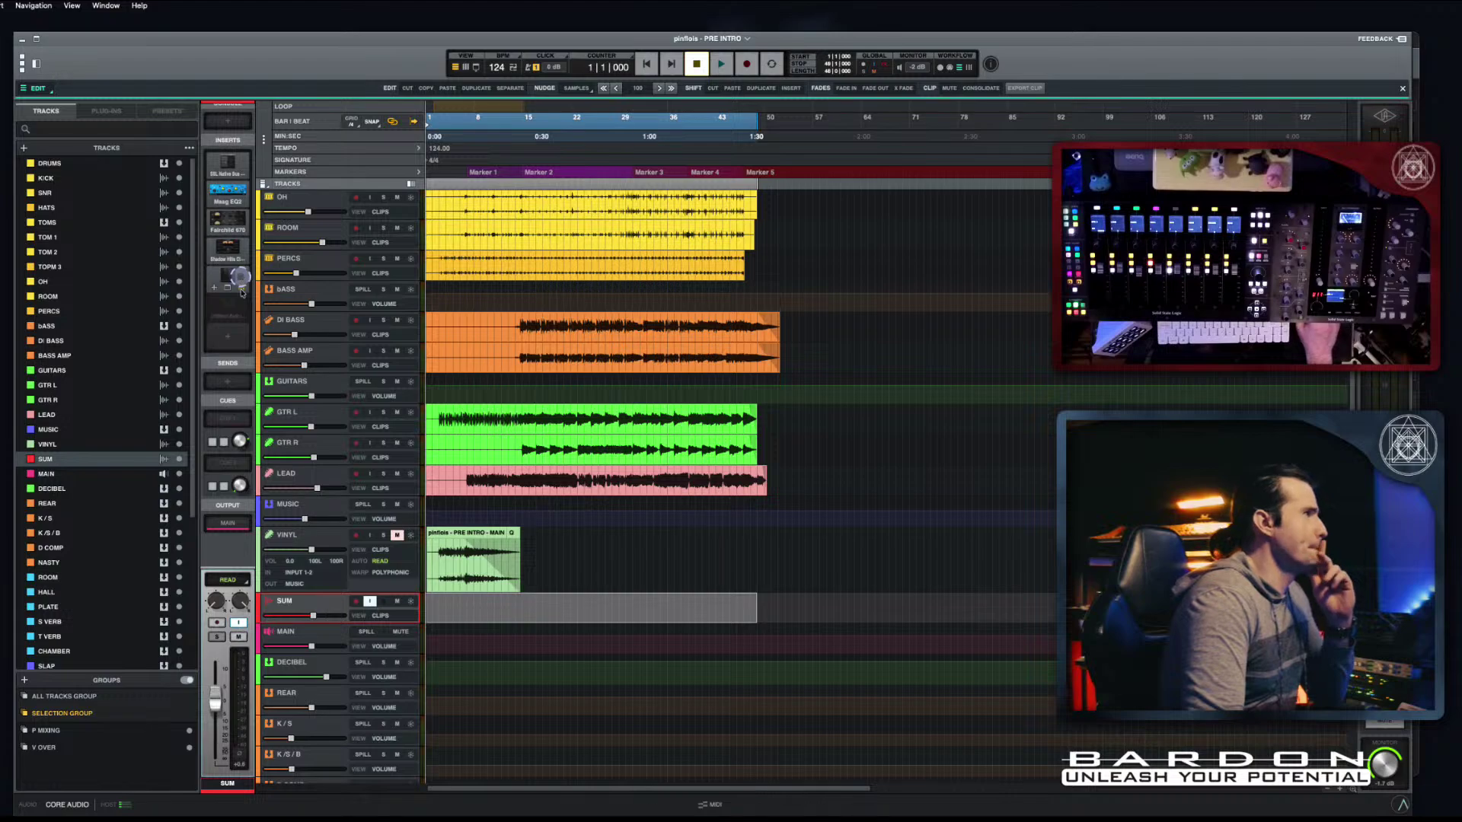
left_click(237, 385)
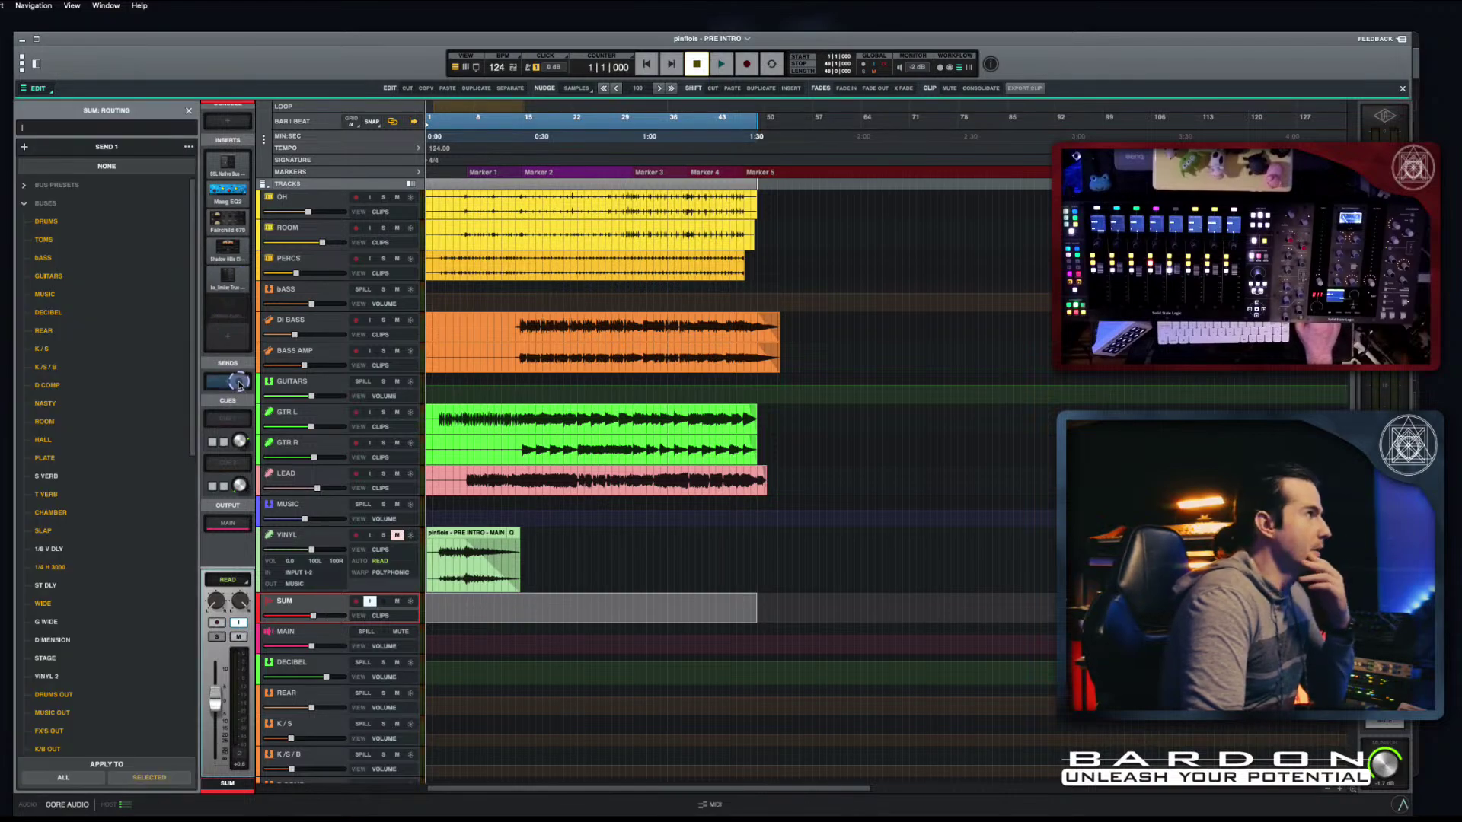
scroll(91, 563, "down", 5)
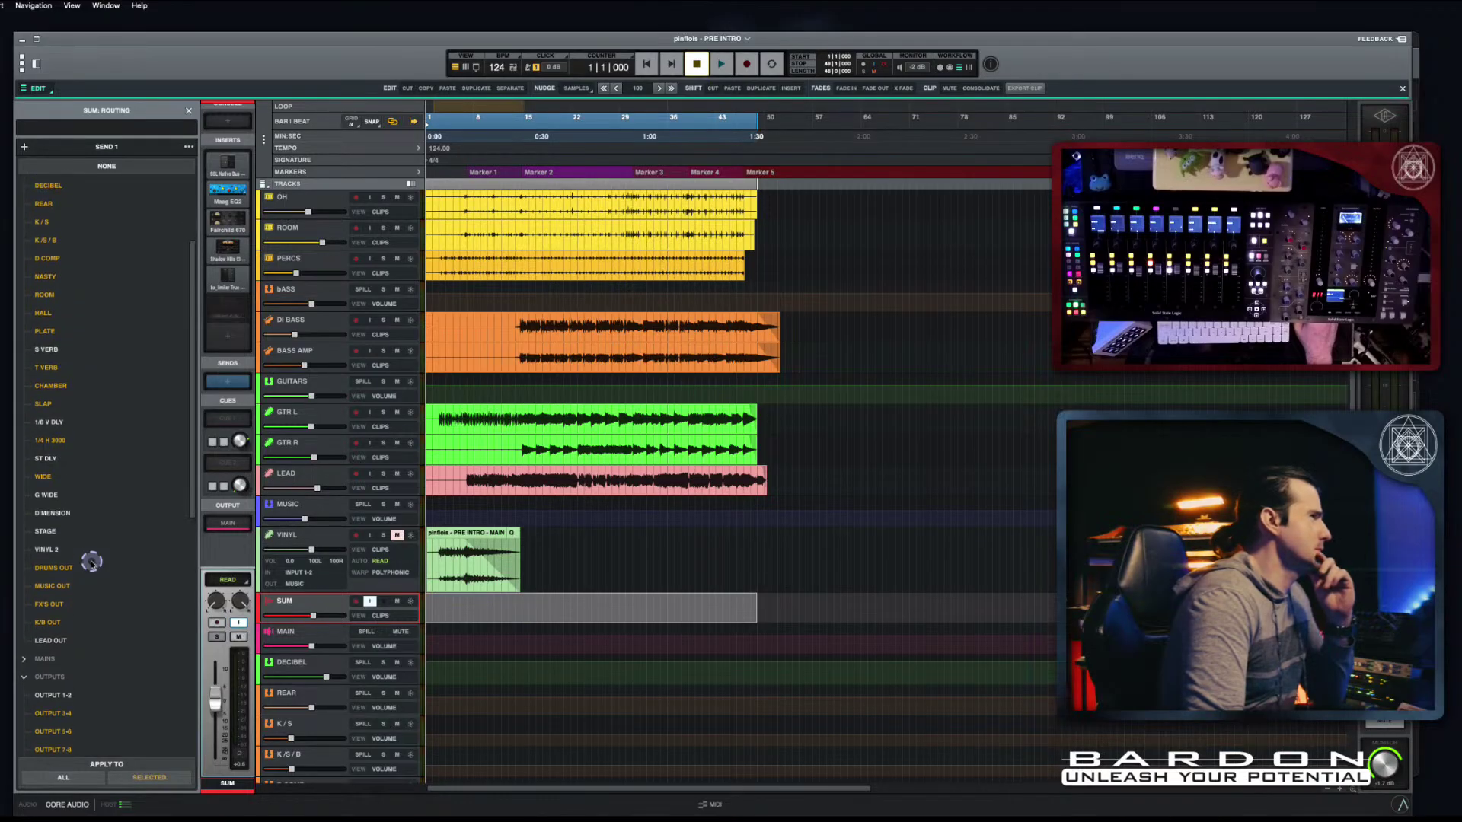
scroll(110, 652, "up", 1)
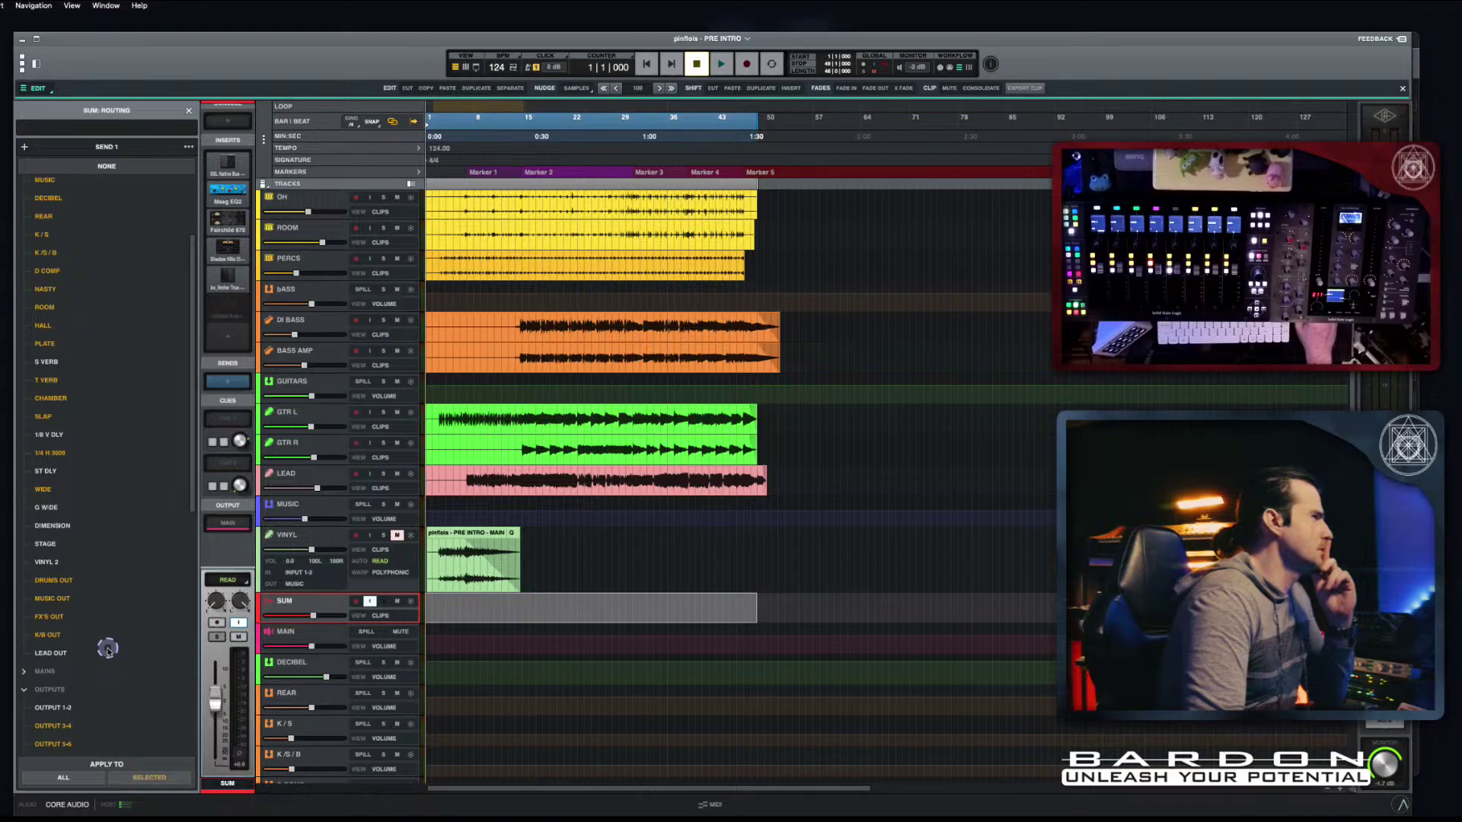
left_click(67, 564)
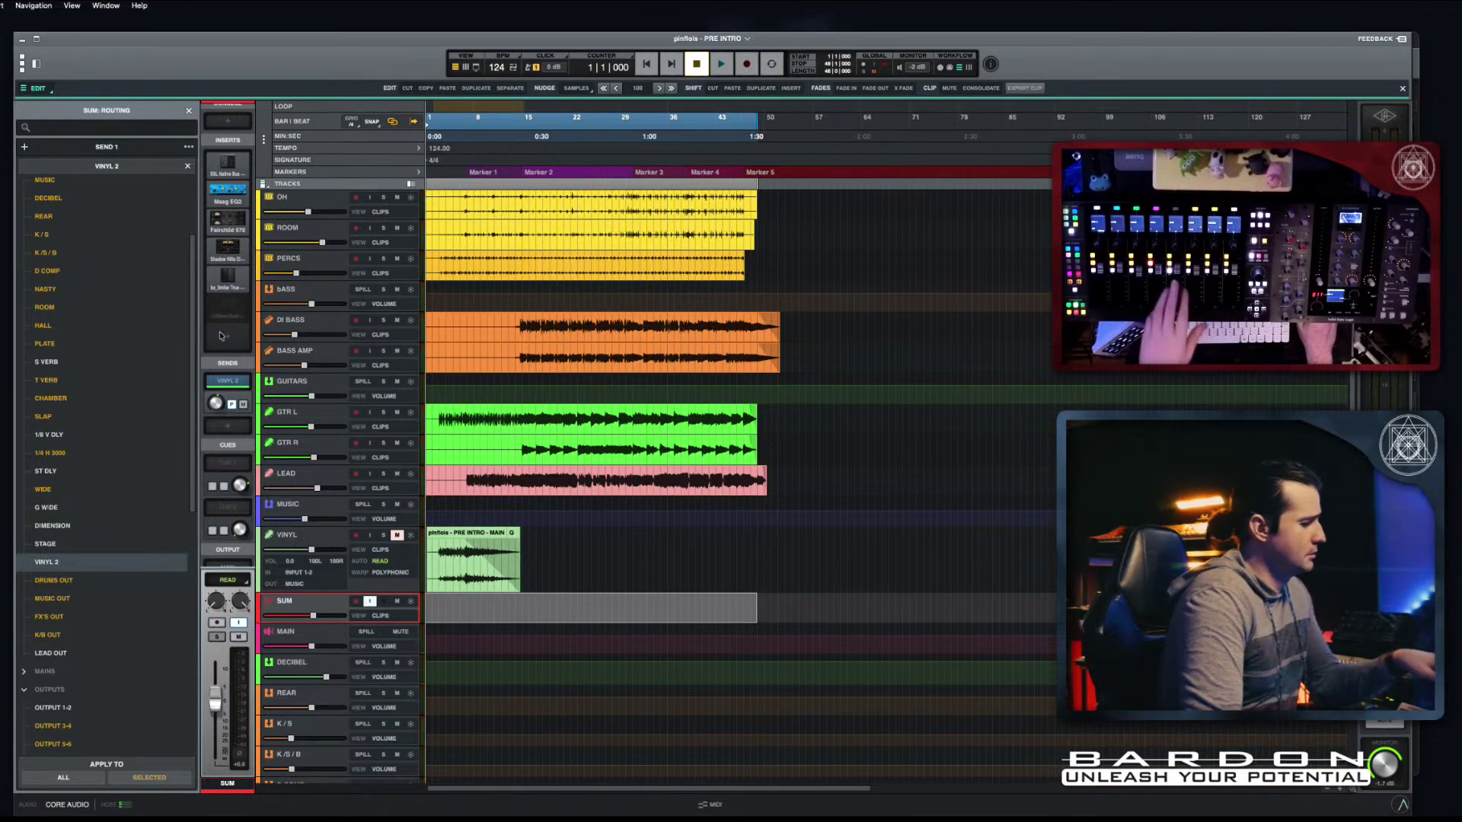
Step: Play the mix from the start and check the signal that SUM sends to the VINYL 2 bus
key("Escape")
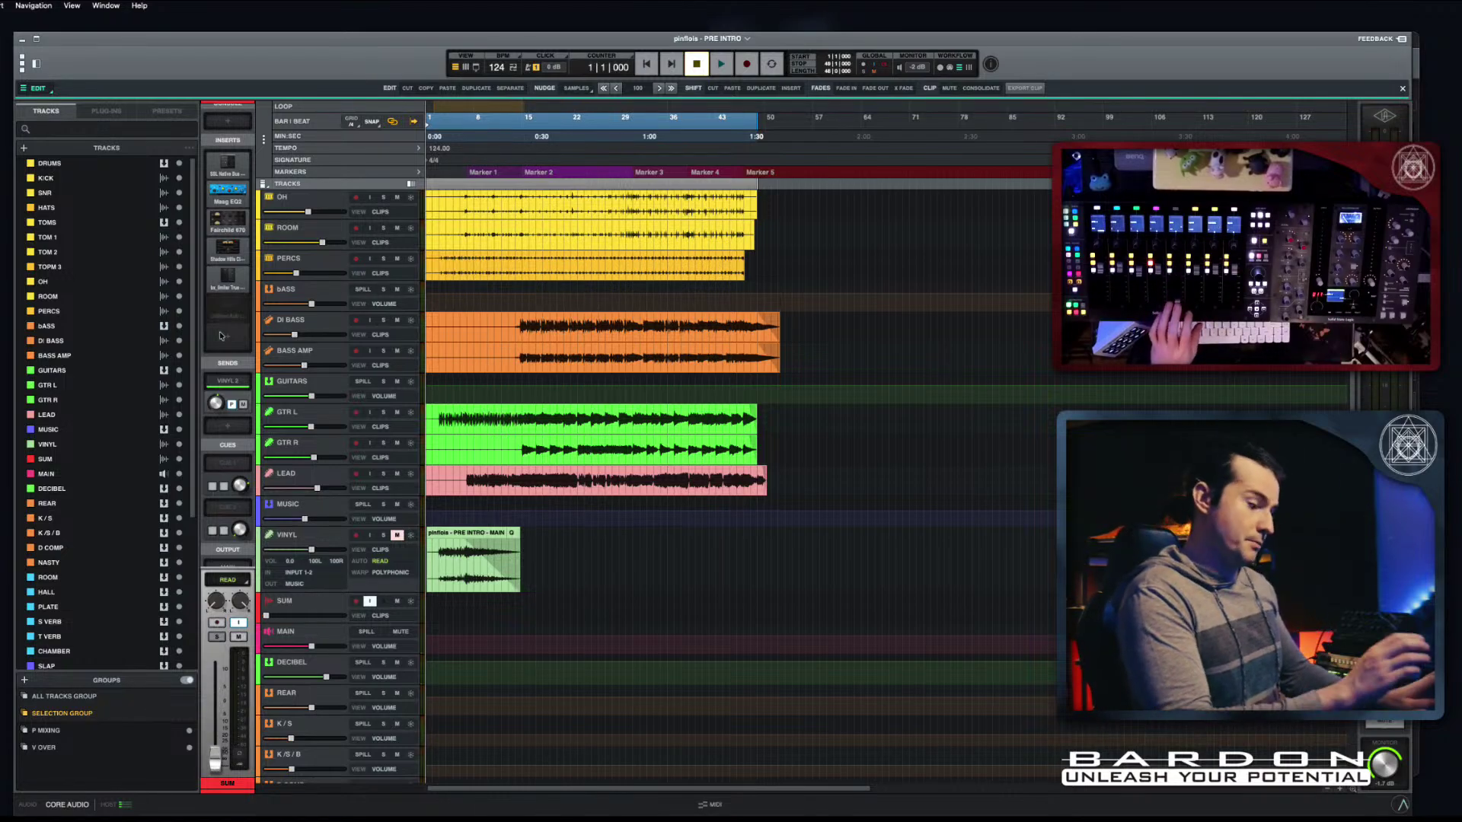
key("space")
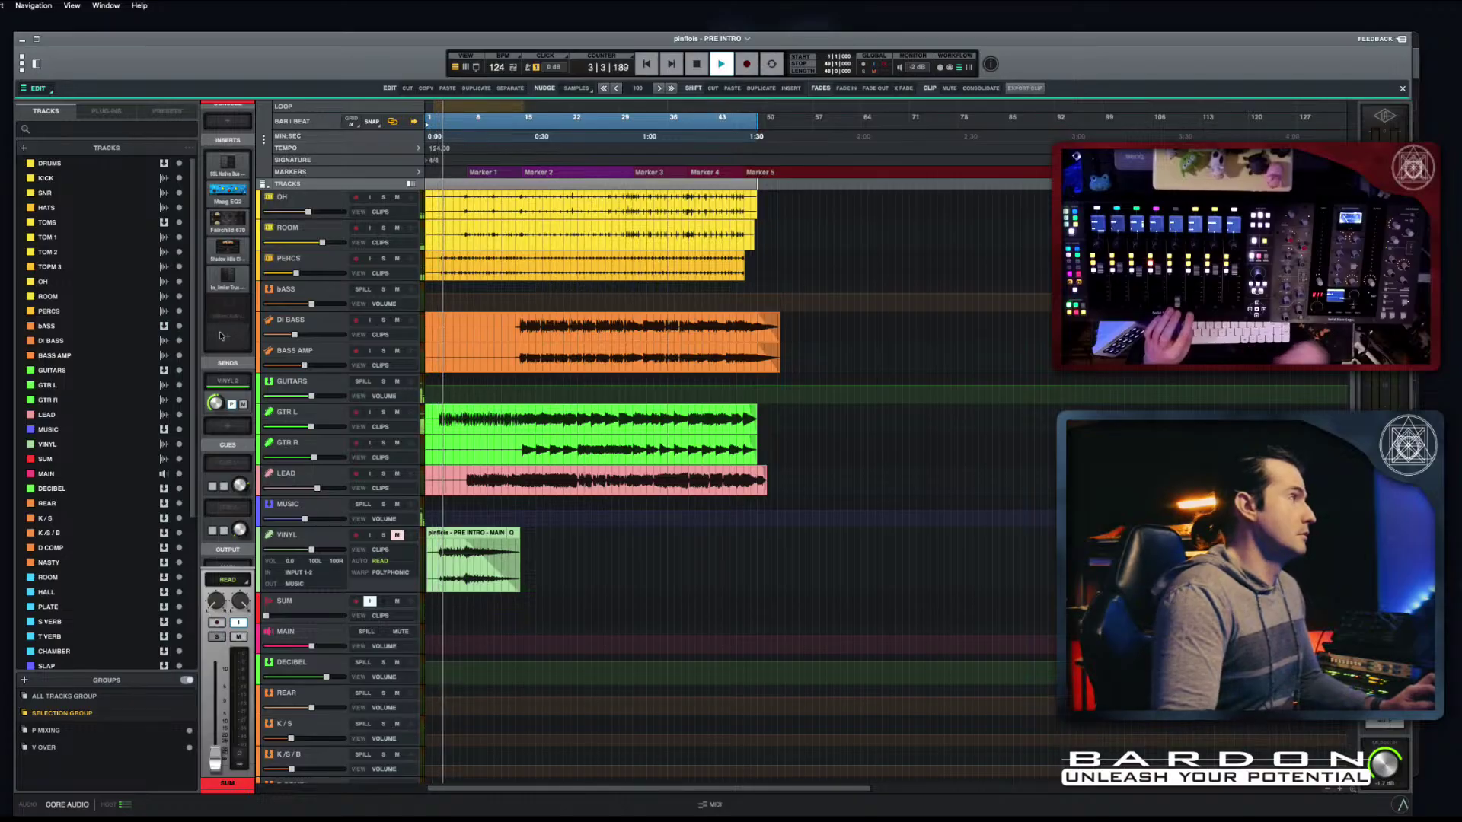
scroll(639, 556, "down", 15)
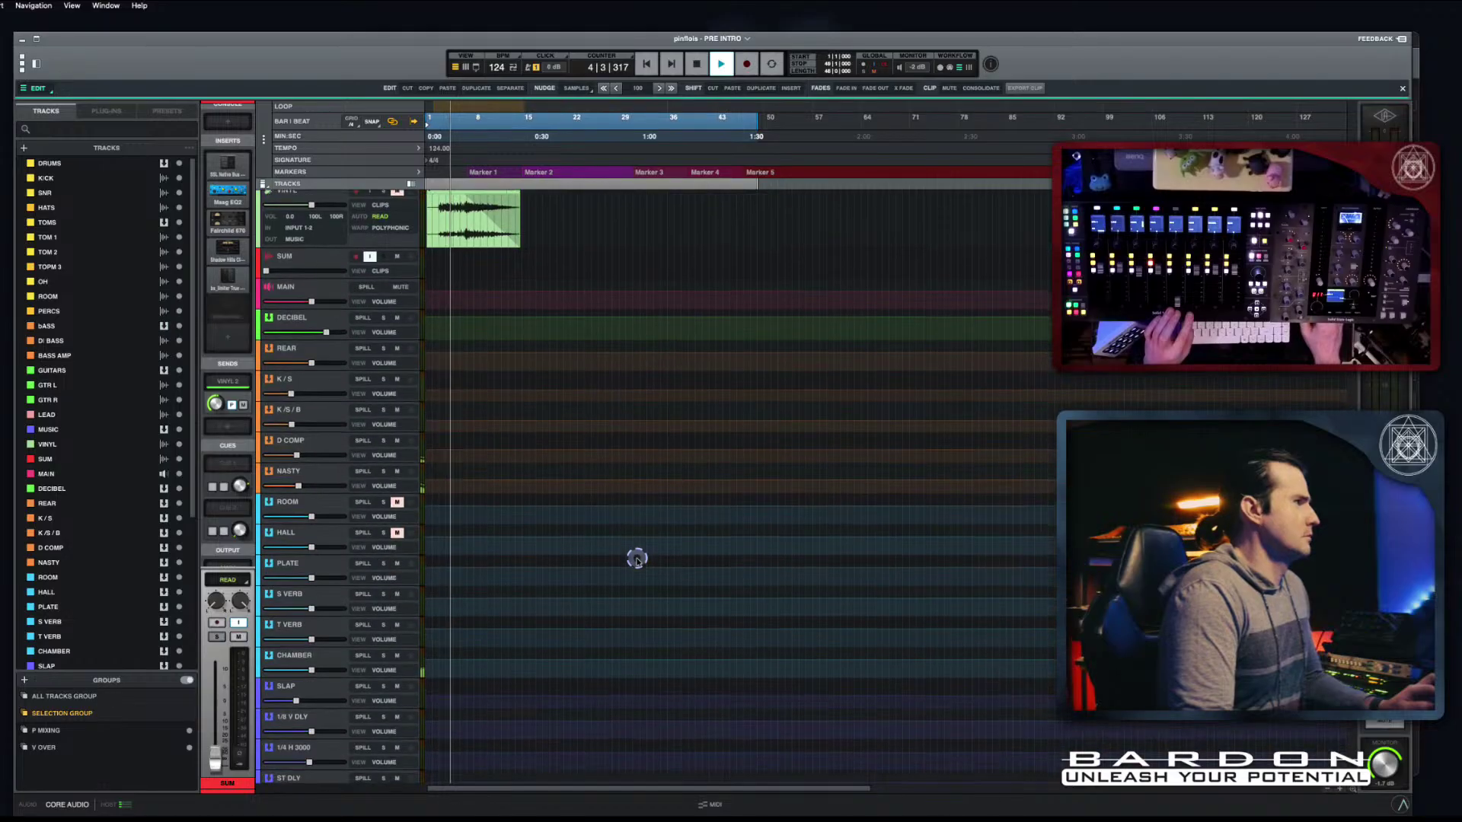
scroll(636, 558, "down", 5)
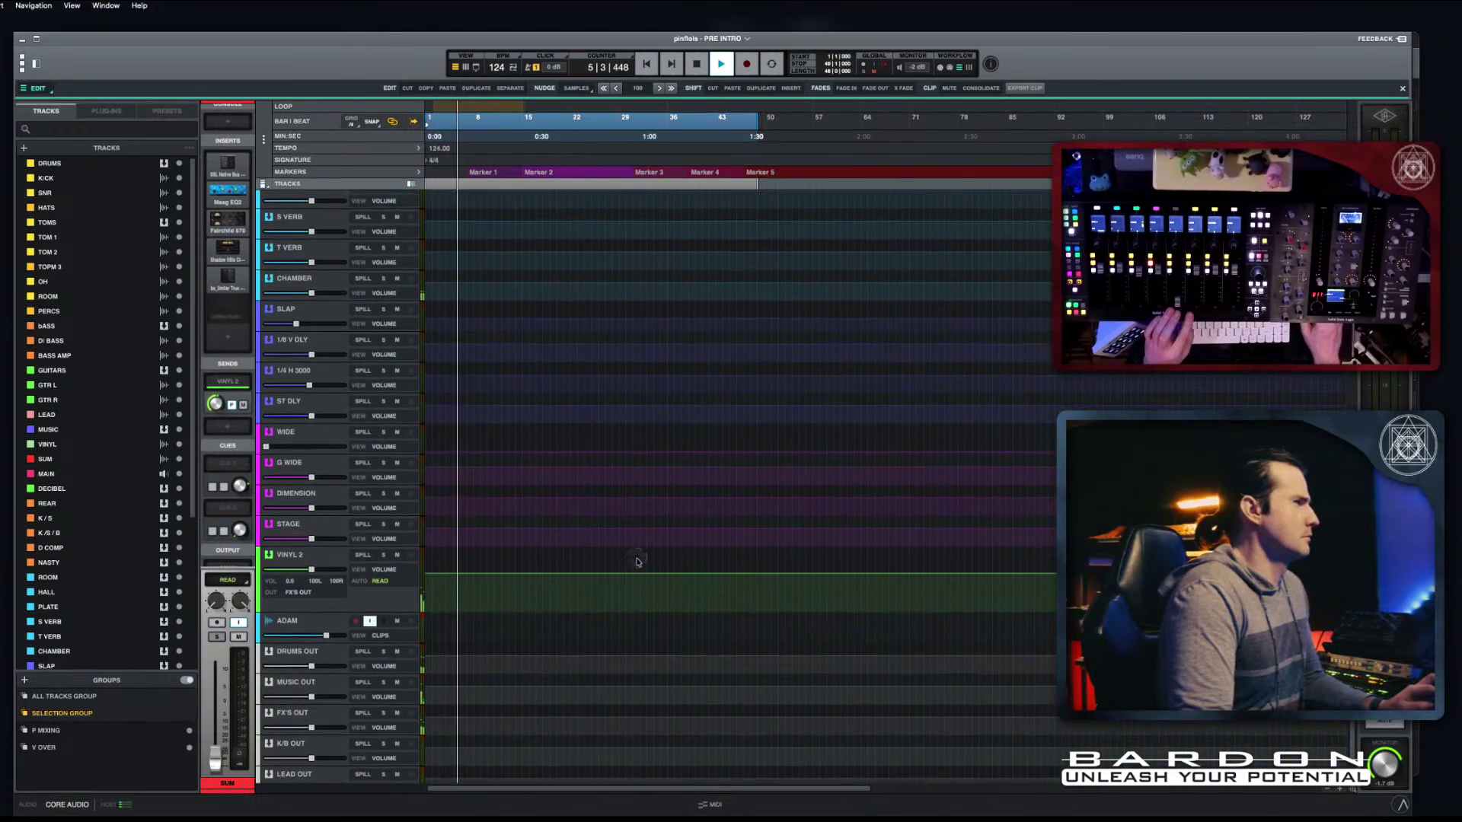
left_click(317, 560)
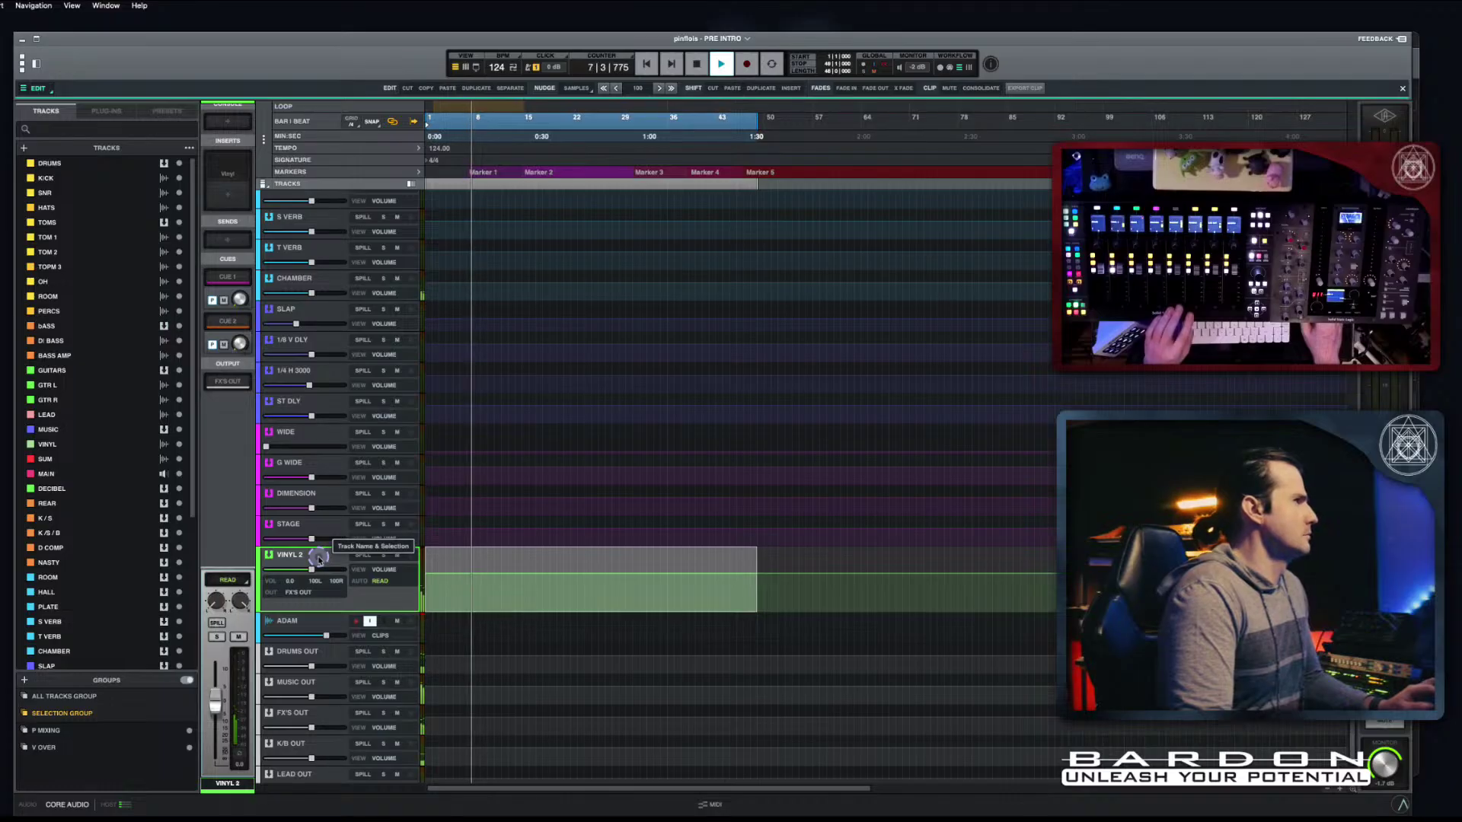
scroll(512, 508, "up", 8)
scroll(513, 509, "up", 6)
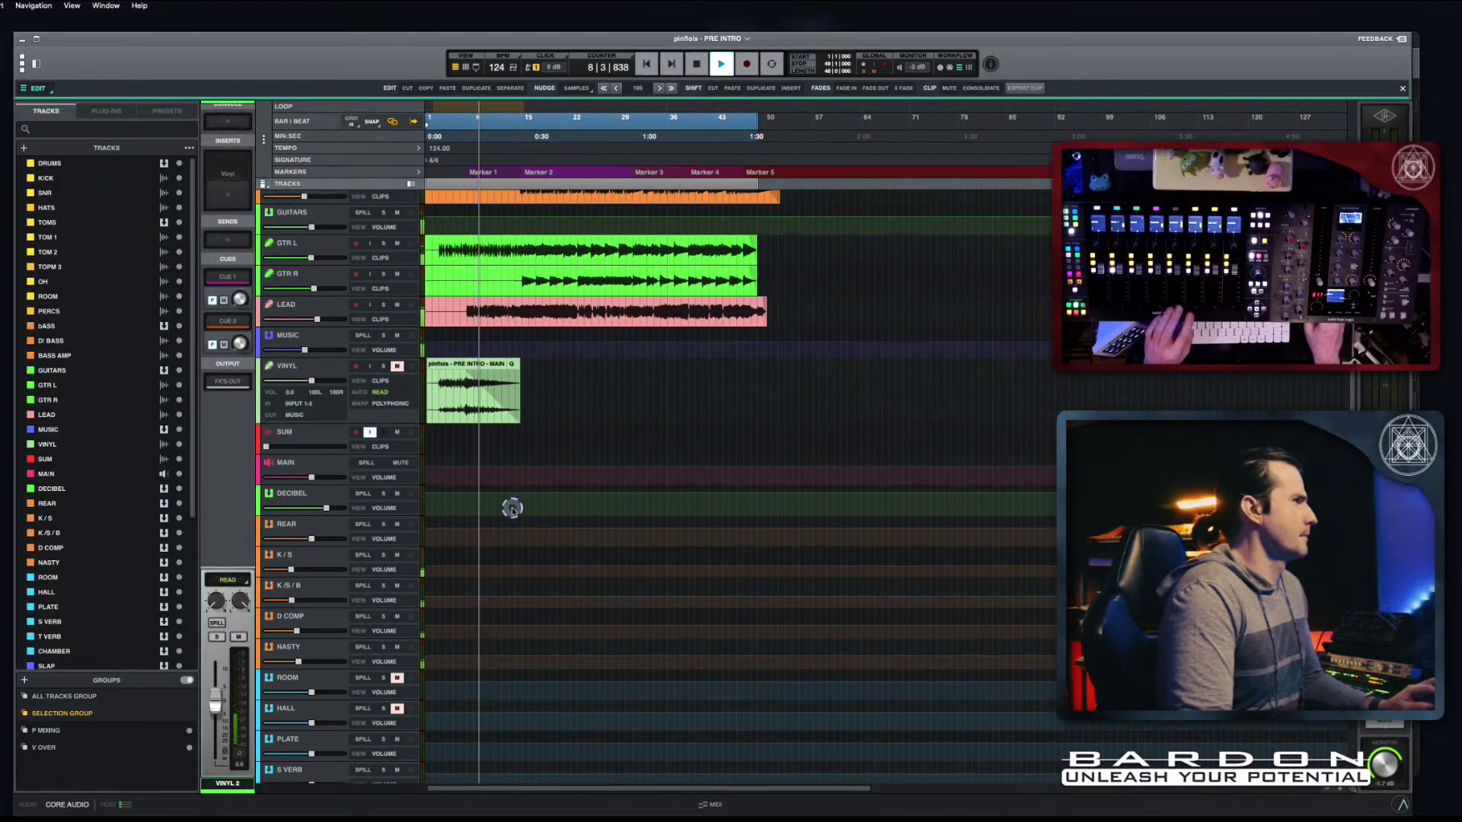
key("space")
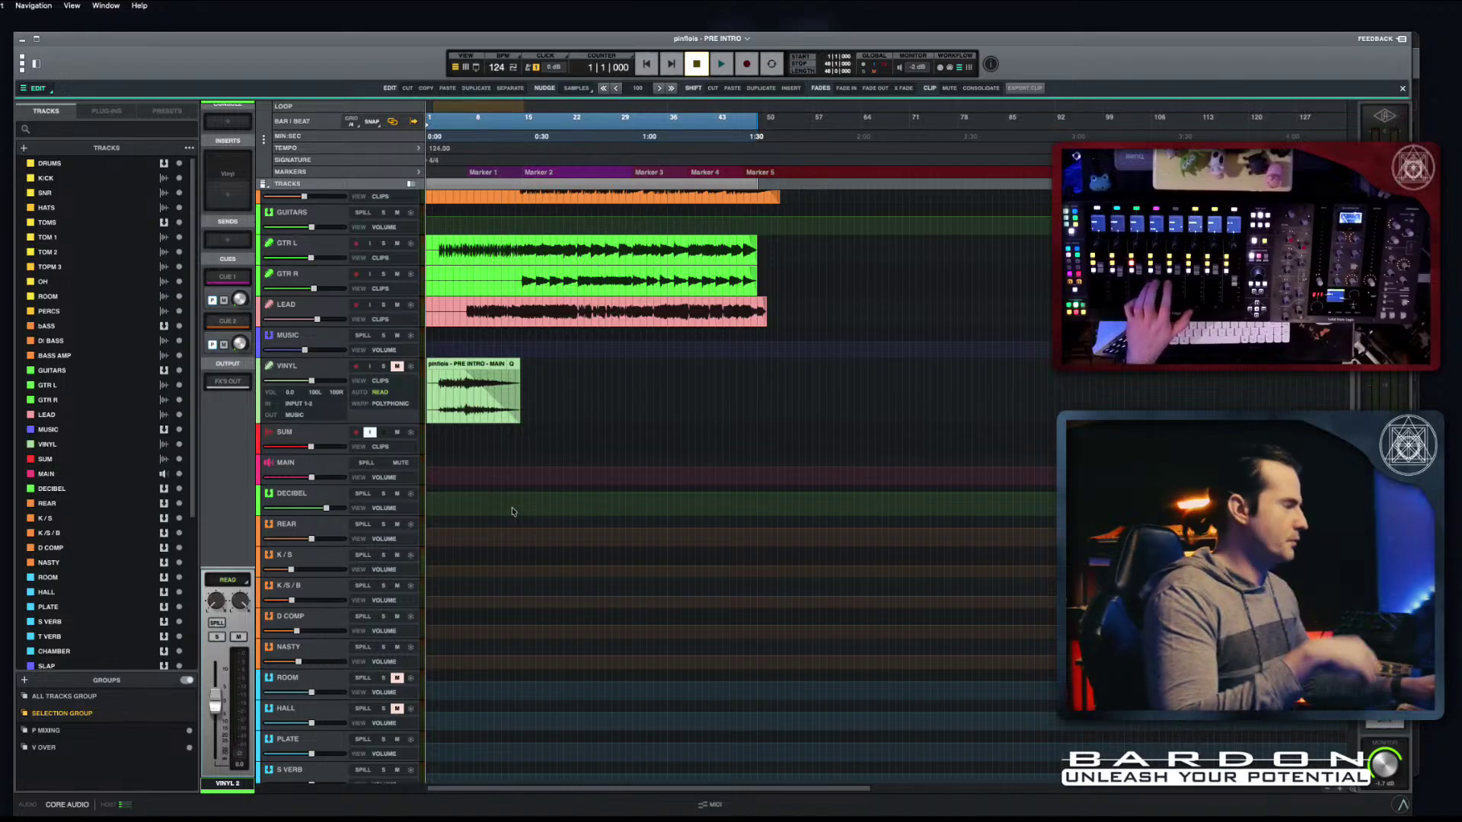
Step: Reset the SUM track's volume fader and remove its VINYL 2 send
left_click(310, 448, "alt")
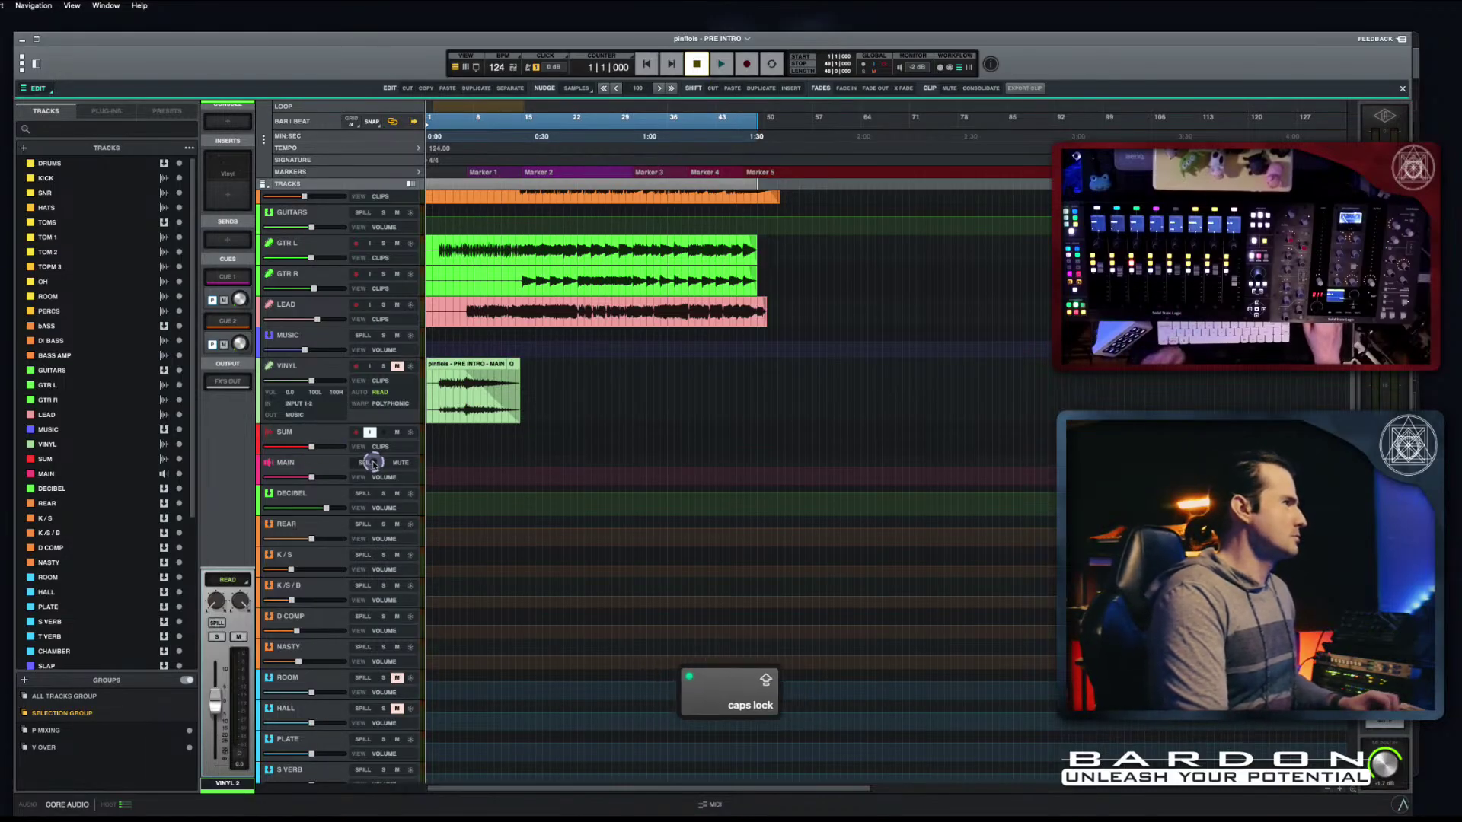
key("x")
key("x")
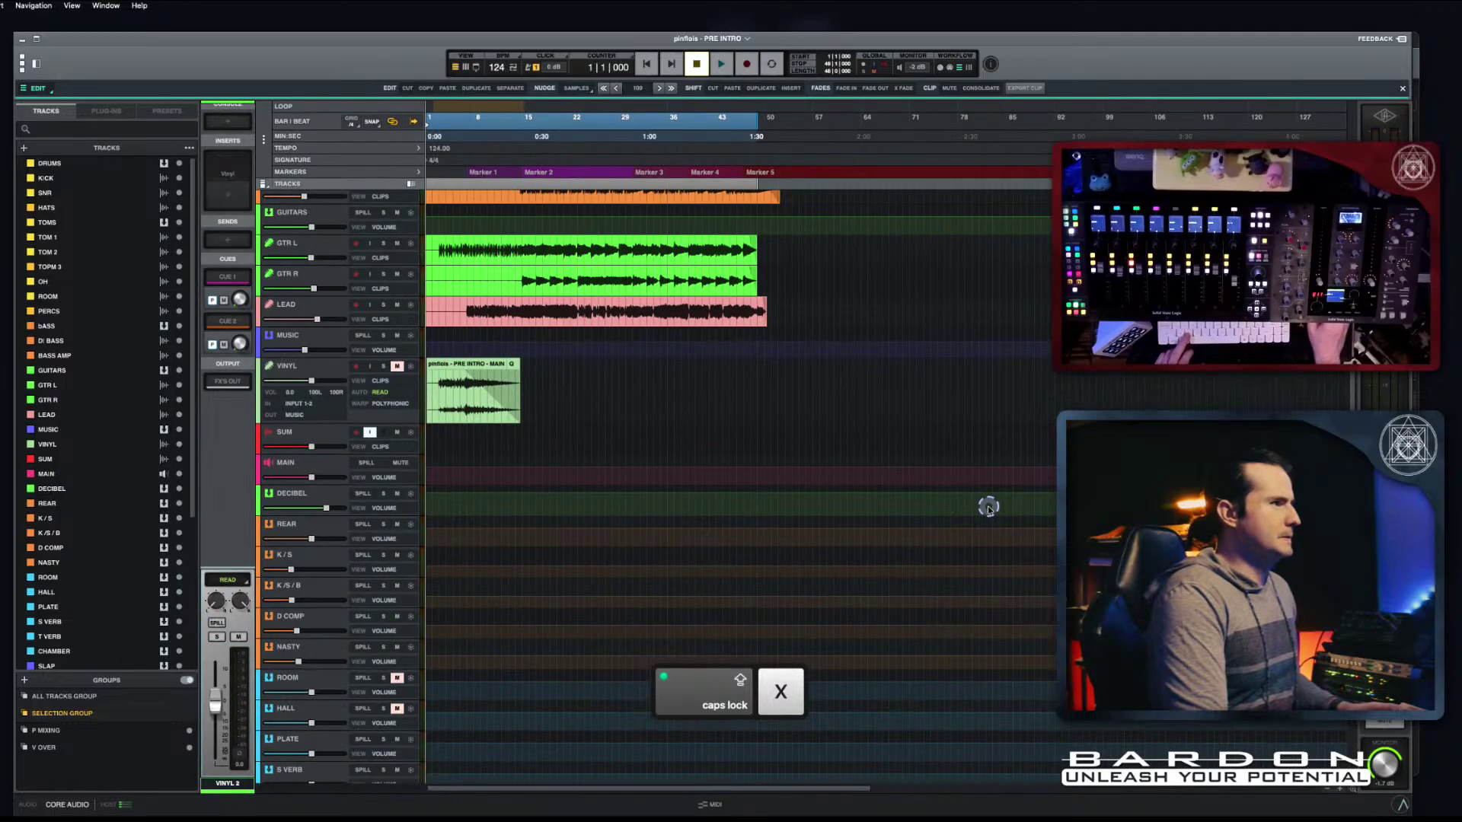
scroll(495, 531, "down", 10)
scroll(504, 533, "down", 3)
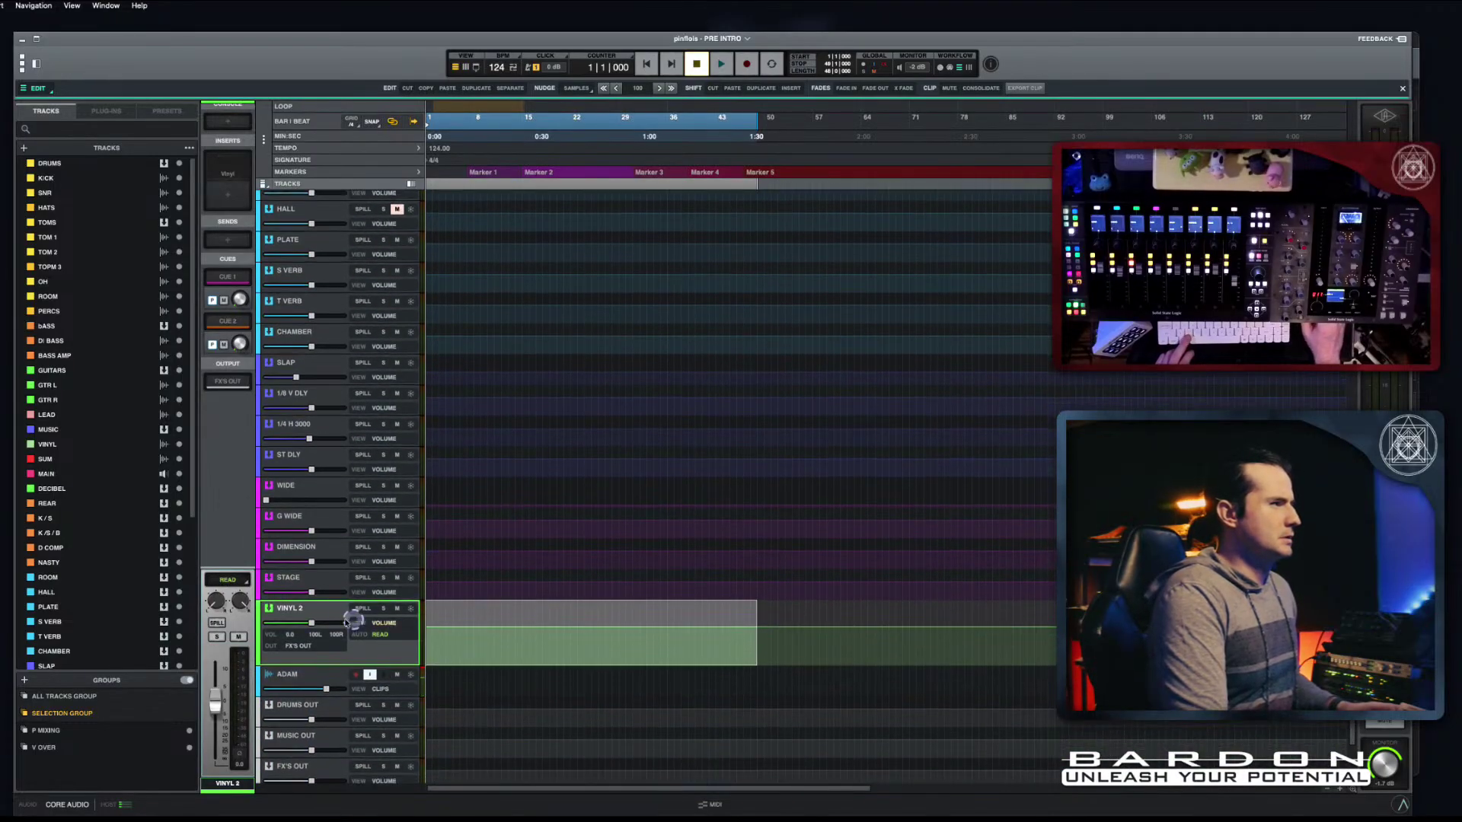
scroll(617, 427, "up", 15)
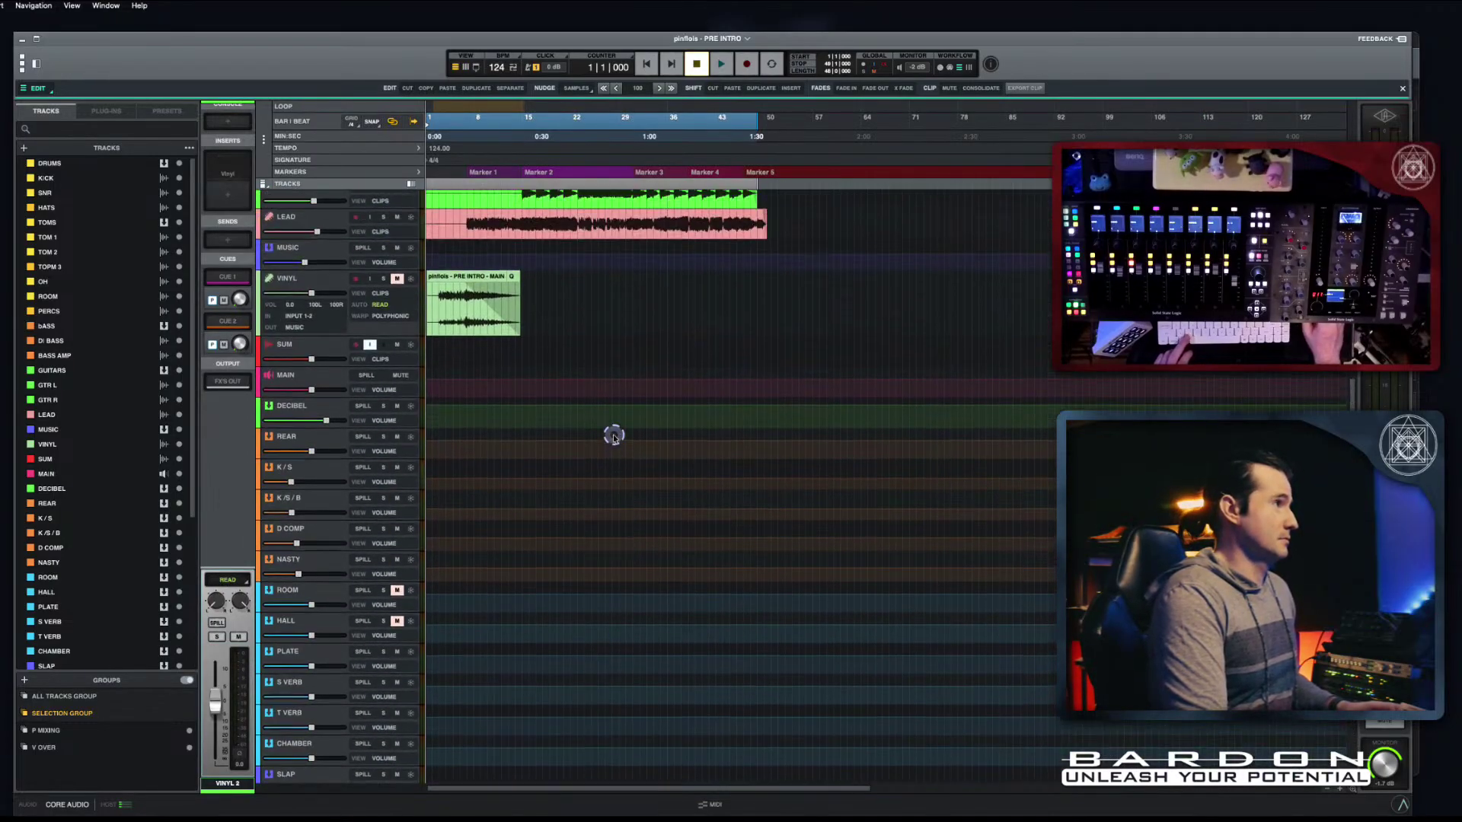
left_click(326, 368)
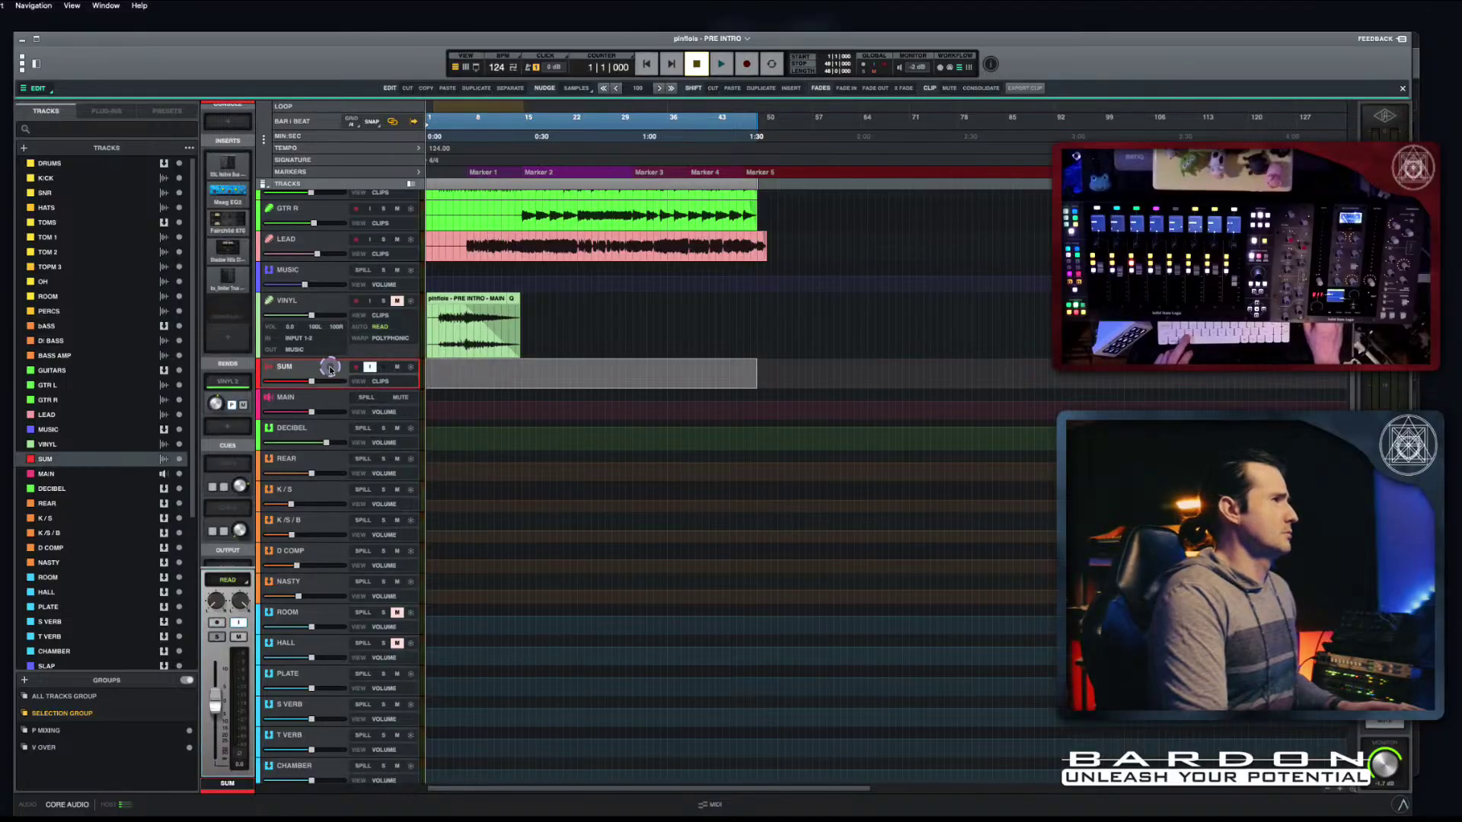
right_click(239, 381)
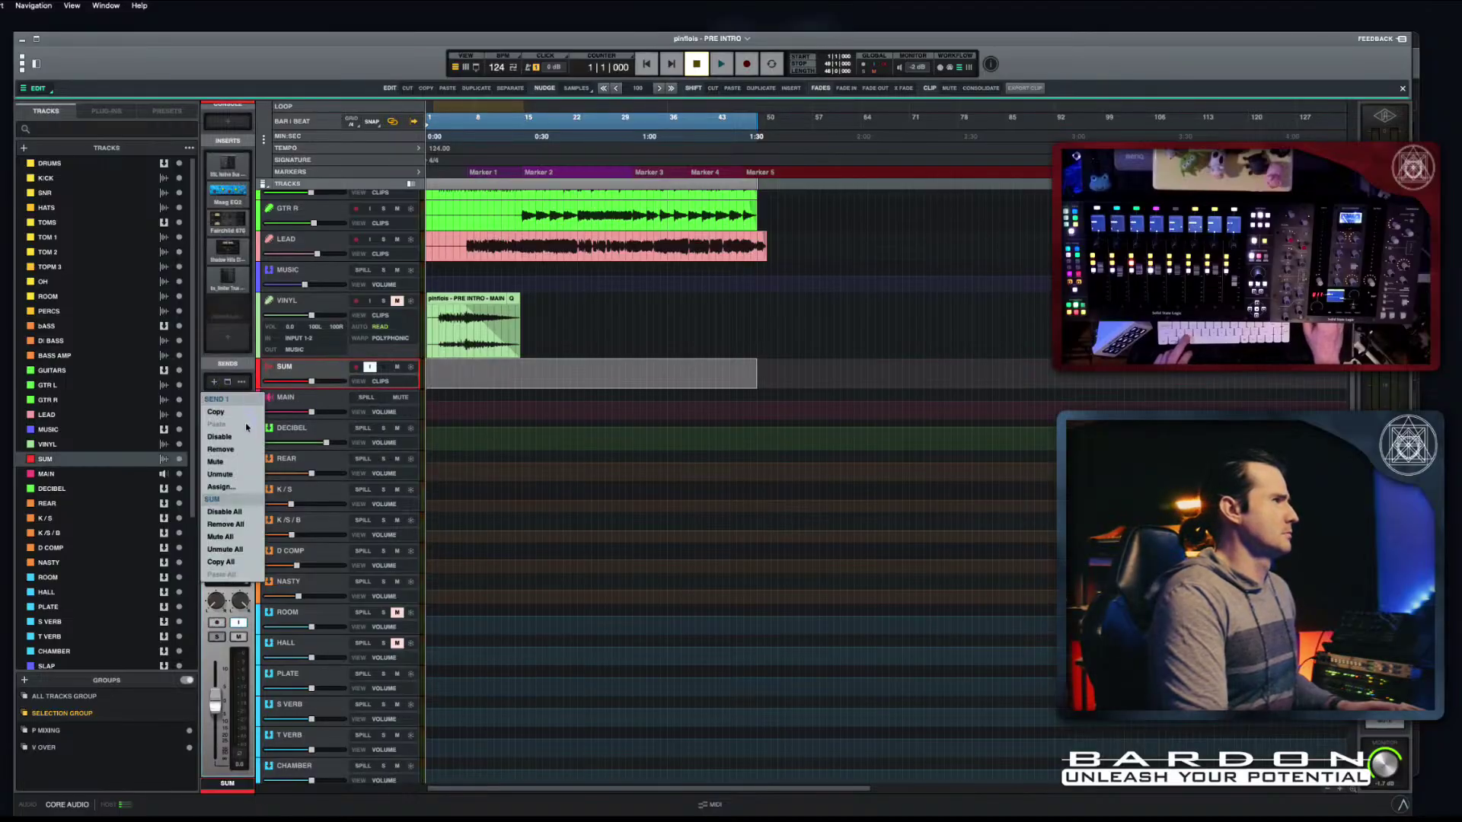
left_click(243, 443)
Step: Try assigning VINYL 2 as MAIN's second send, and remove that send again
left_click(305, 401)
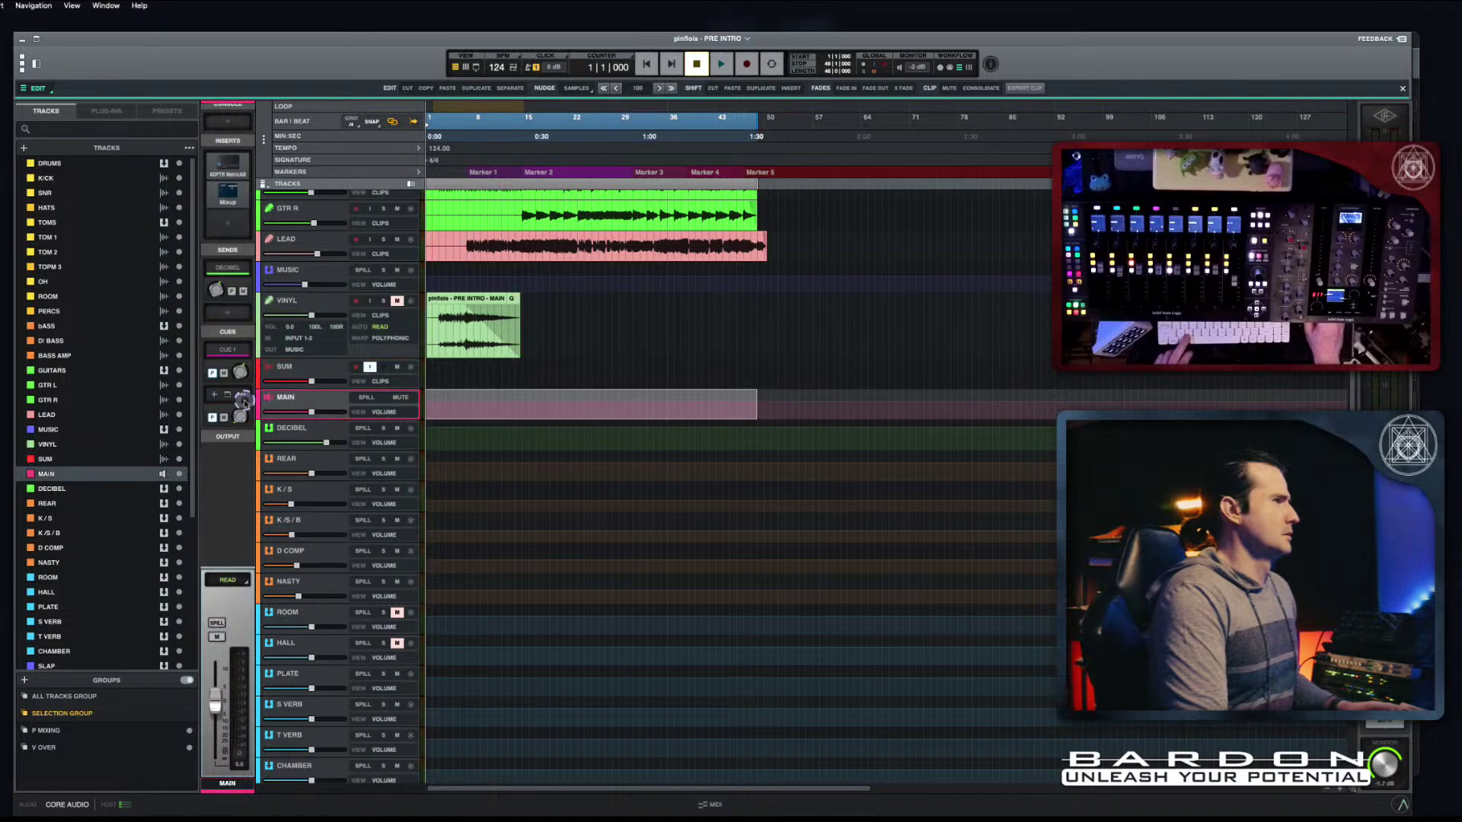
left_click(219, 314)
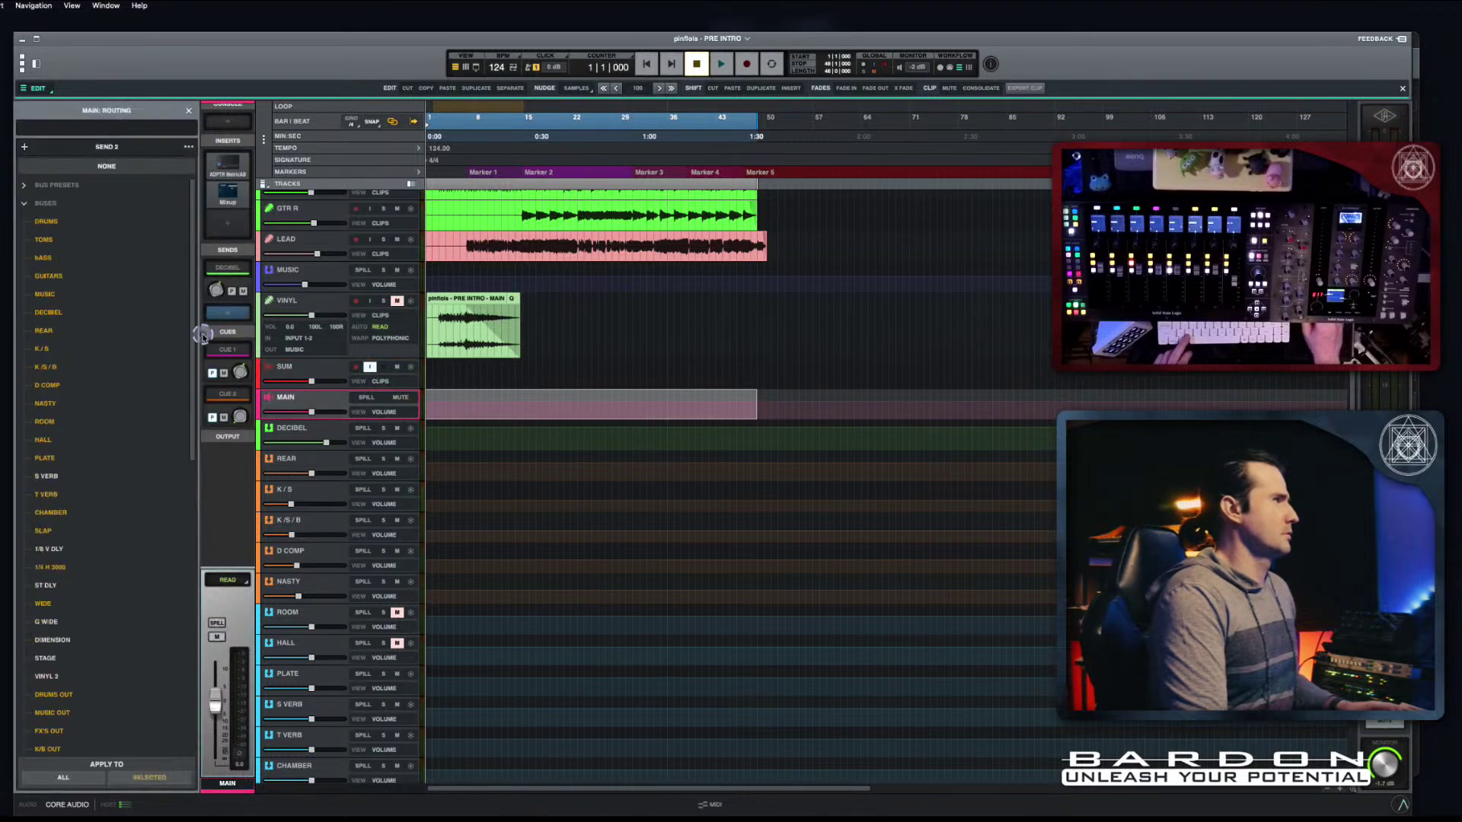
left_click(46, 676)
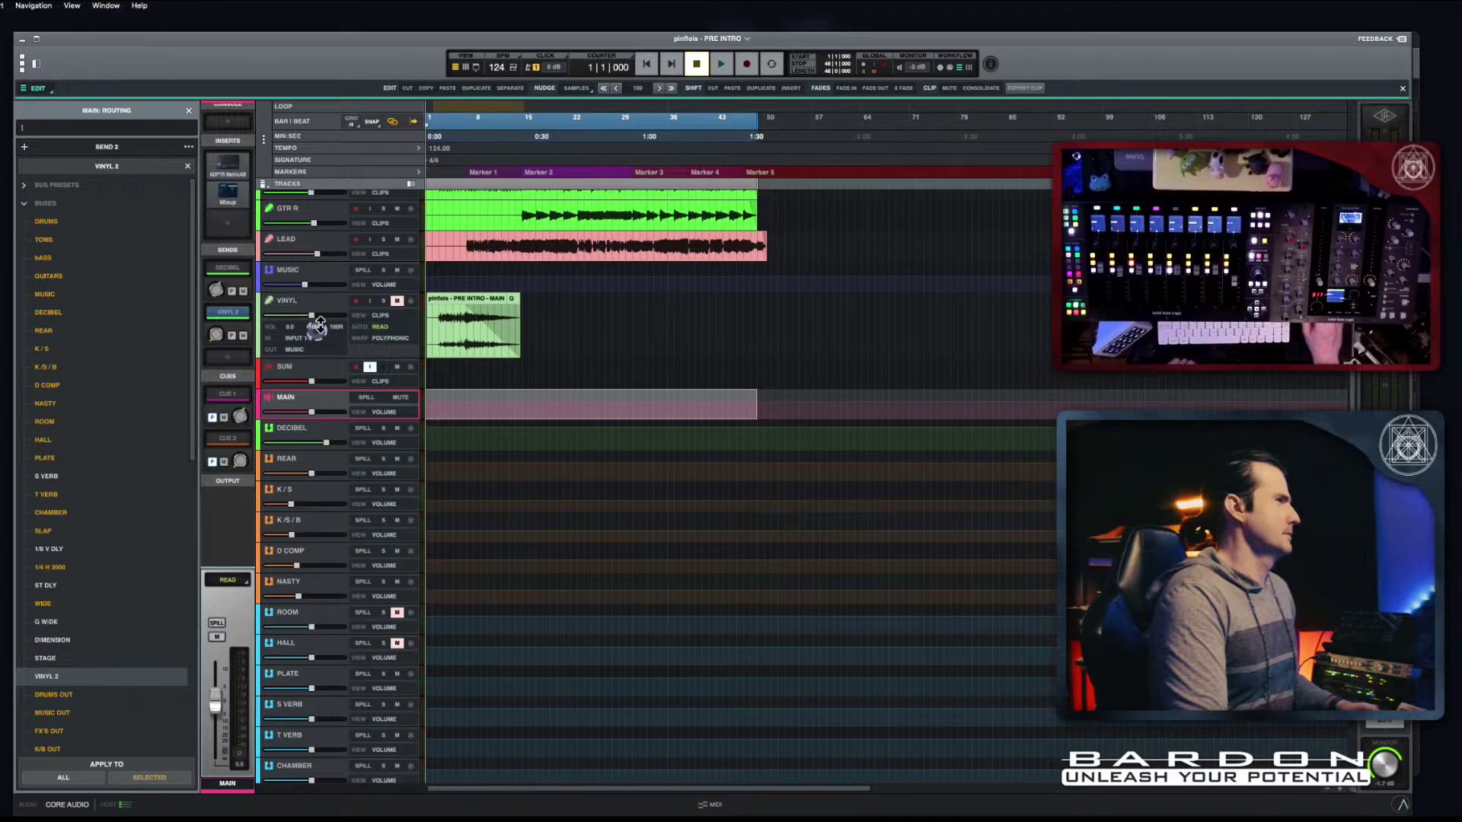
left_click(241, 312)
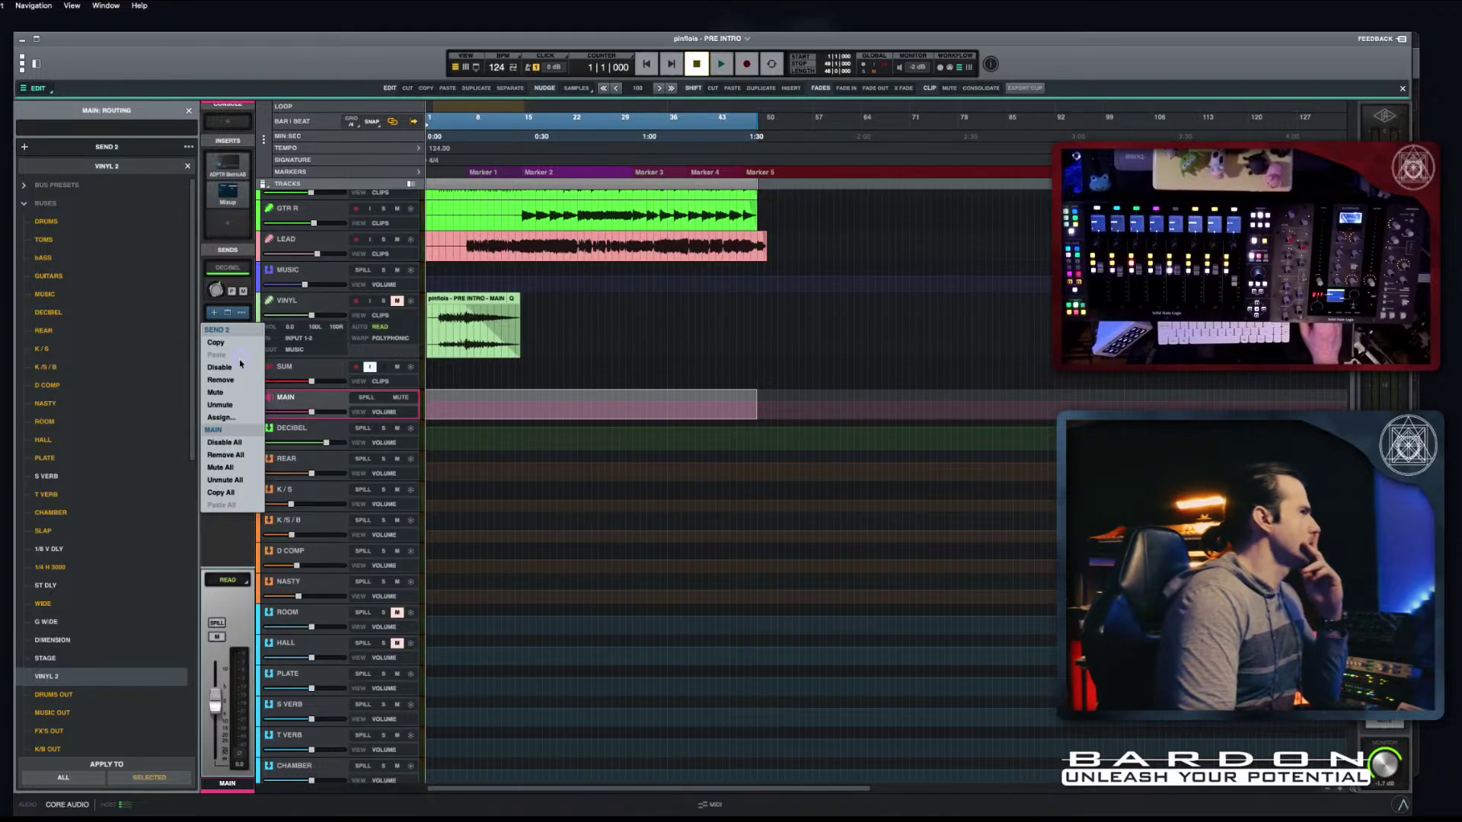
left_click(222, 379)
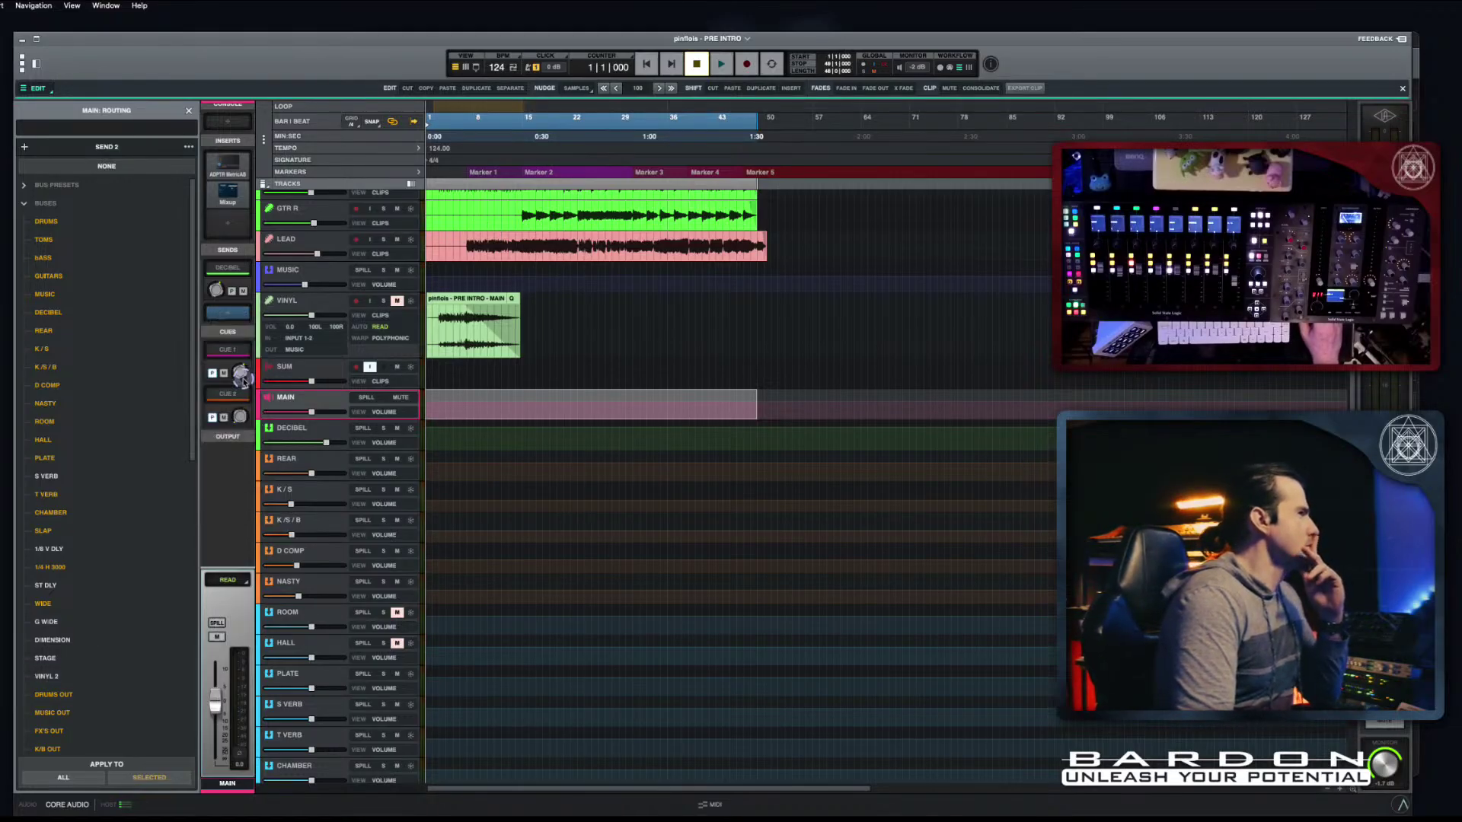
Step: Close MAIN's routing browser and switch from the arrangement to the mixer view
scroll(350, 381, "up", 2)
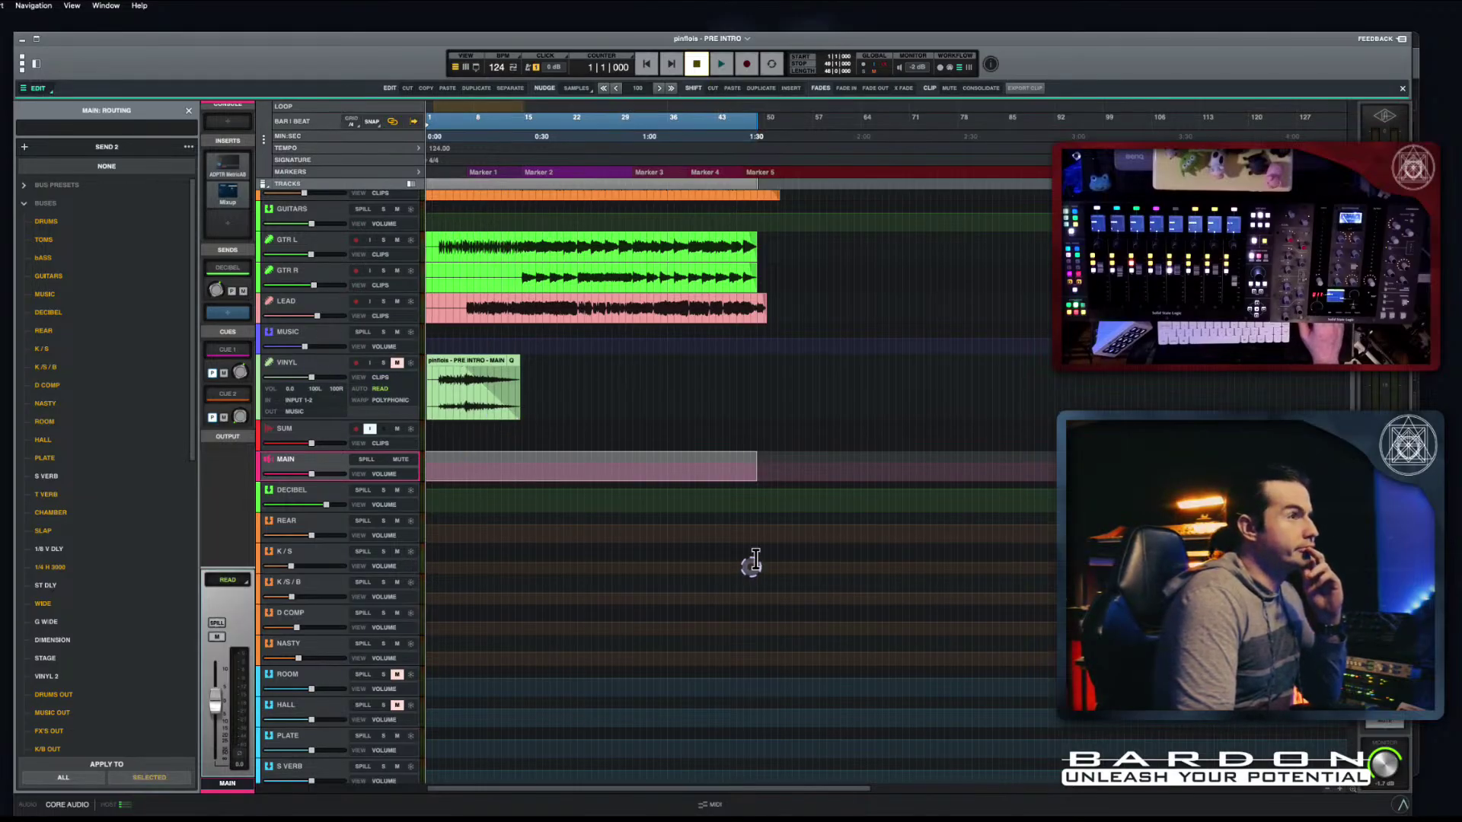
scroll(590, 466, "up", 10)
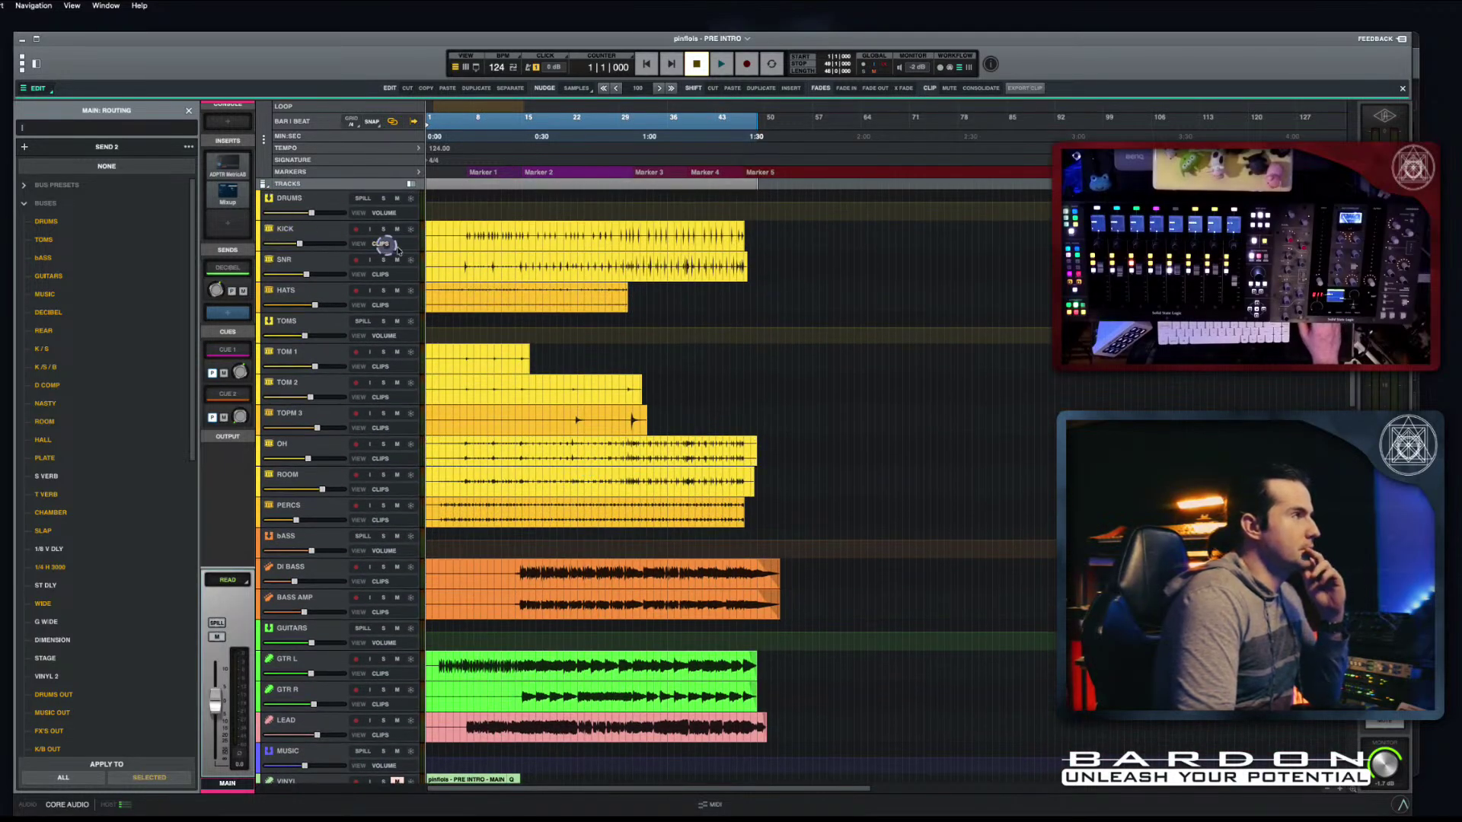
scroll(487, 281, "down", 8)
scroll(493, 287, "down", 4)
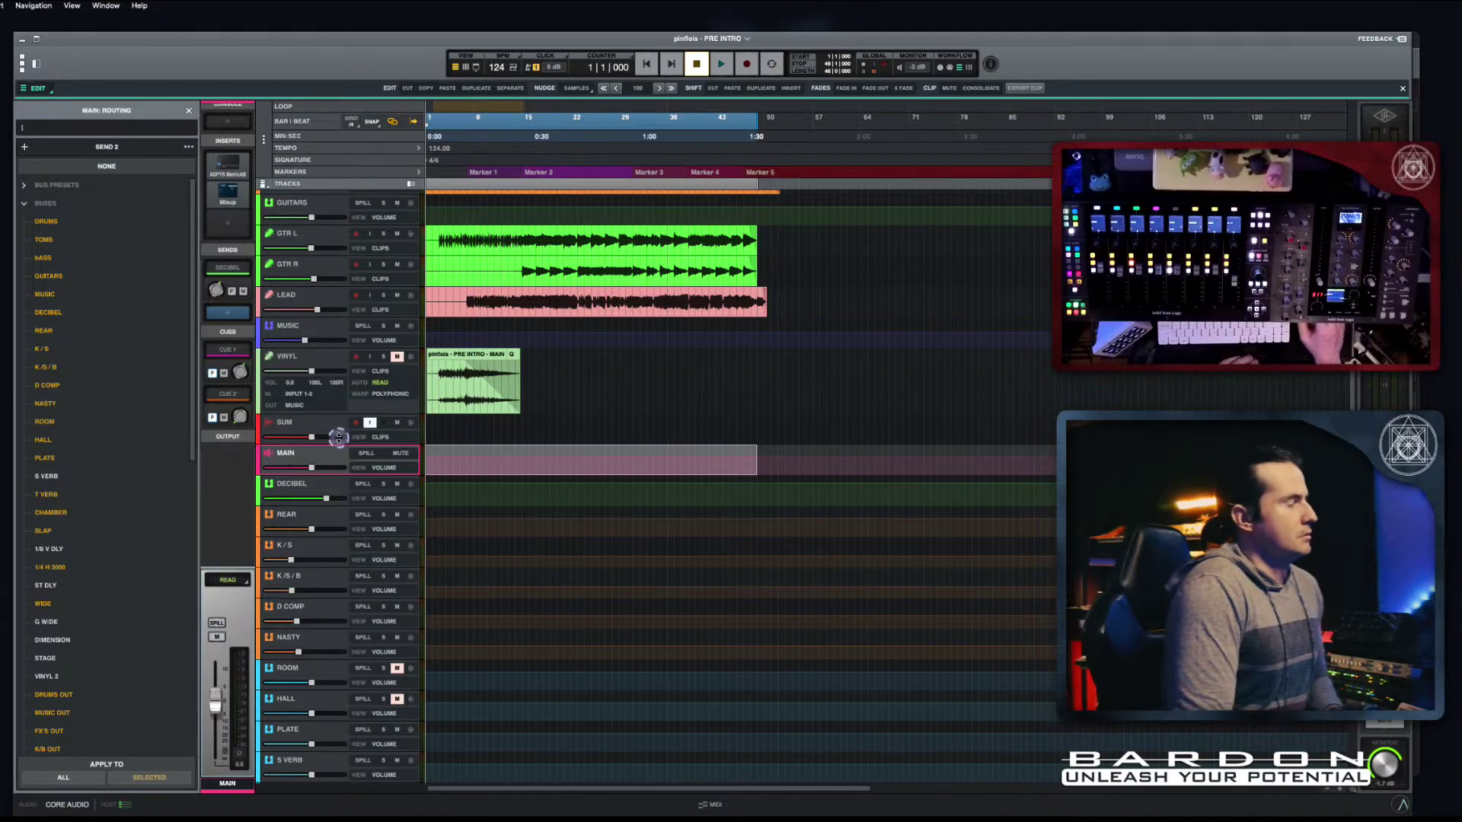
type("X")
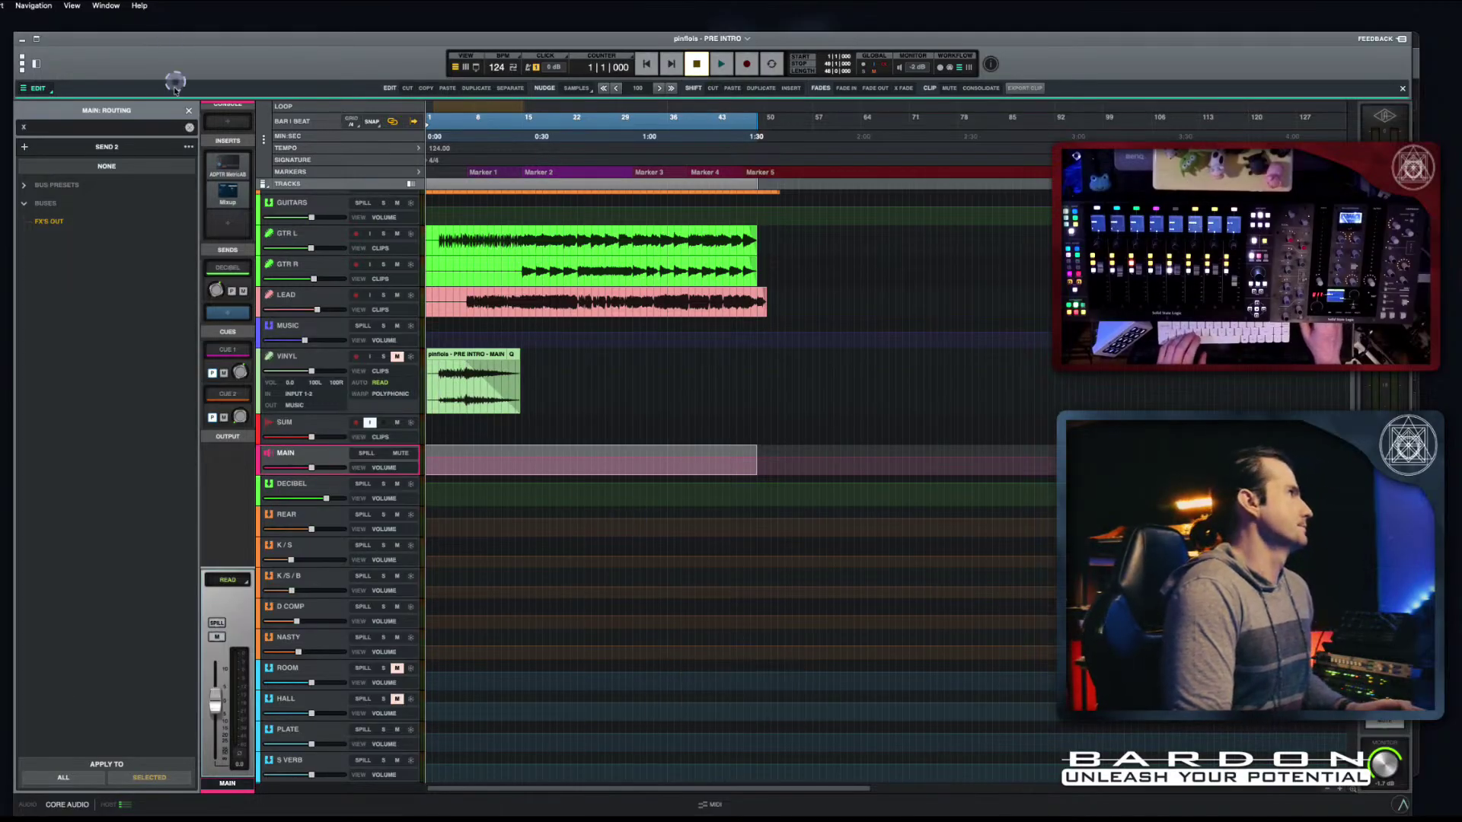
left_click(189, 111)
key("x")
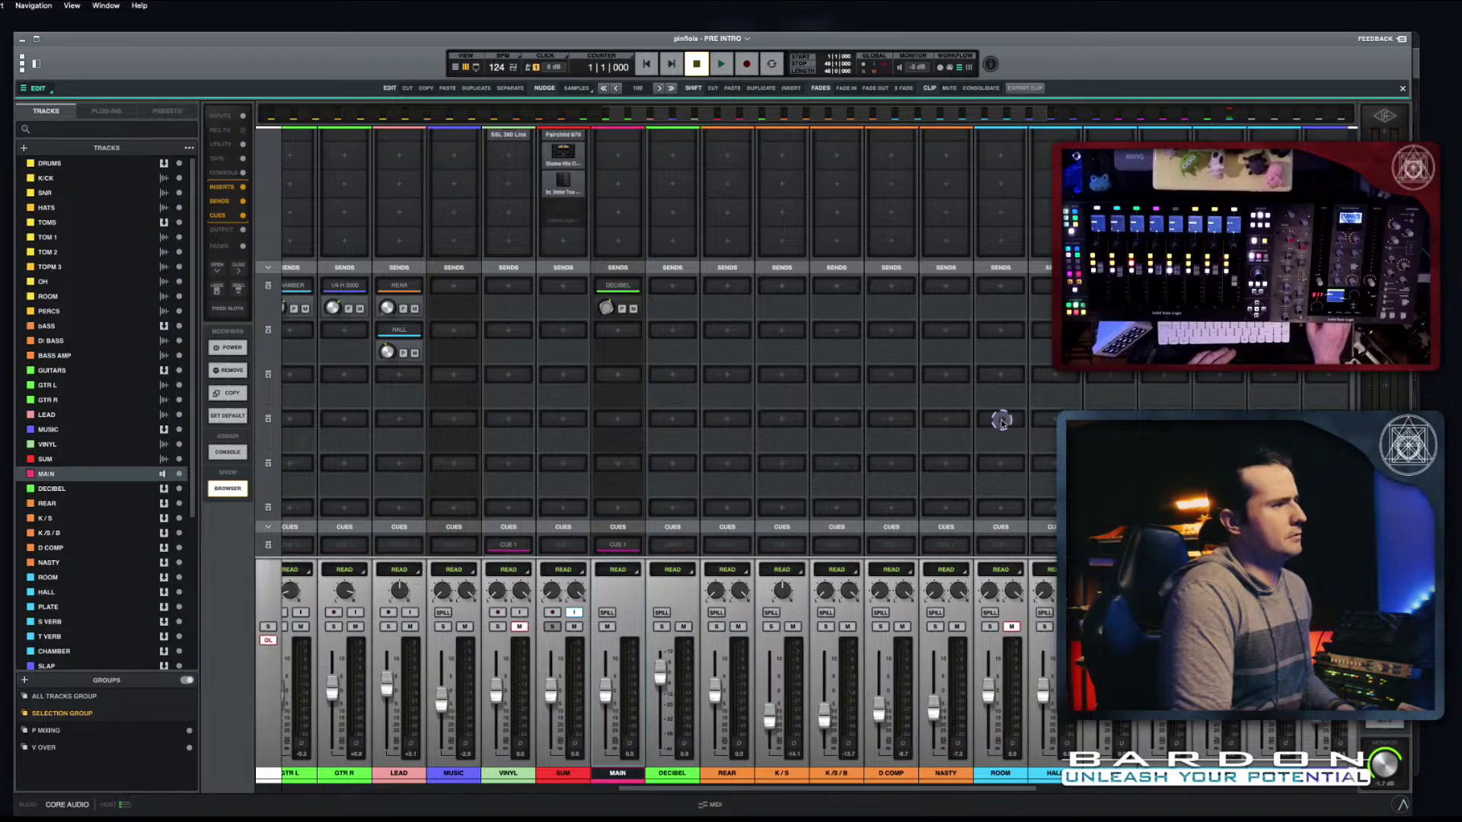
Step: Select the DRUMS bus in the mixer and assign VINYL 2 to its first send slot
scroll(535, 438, "down", 5)
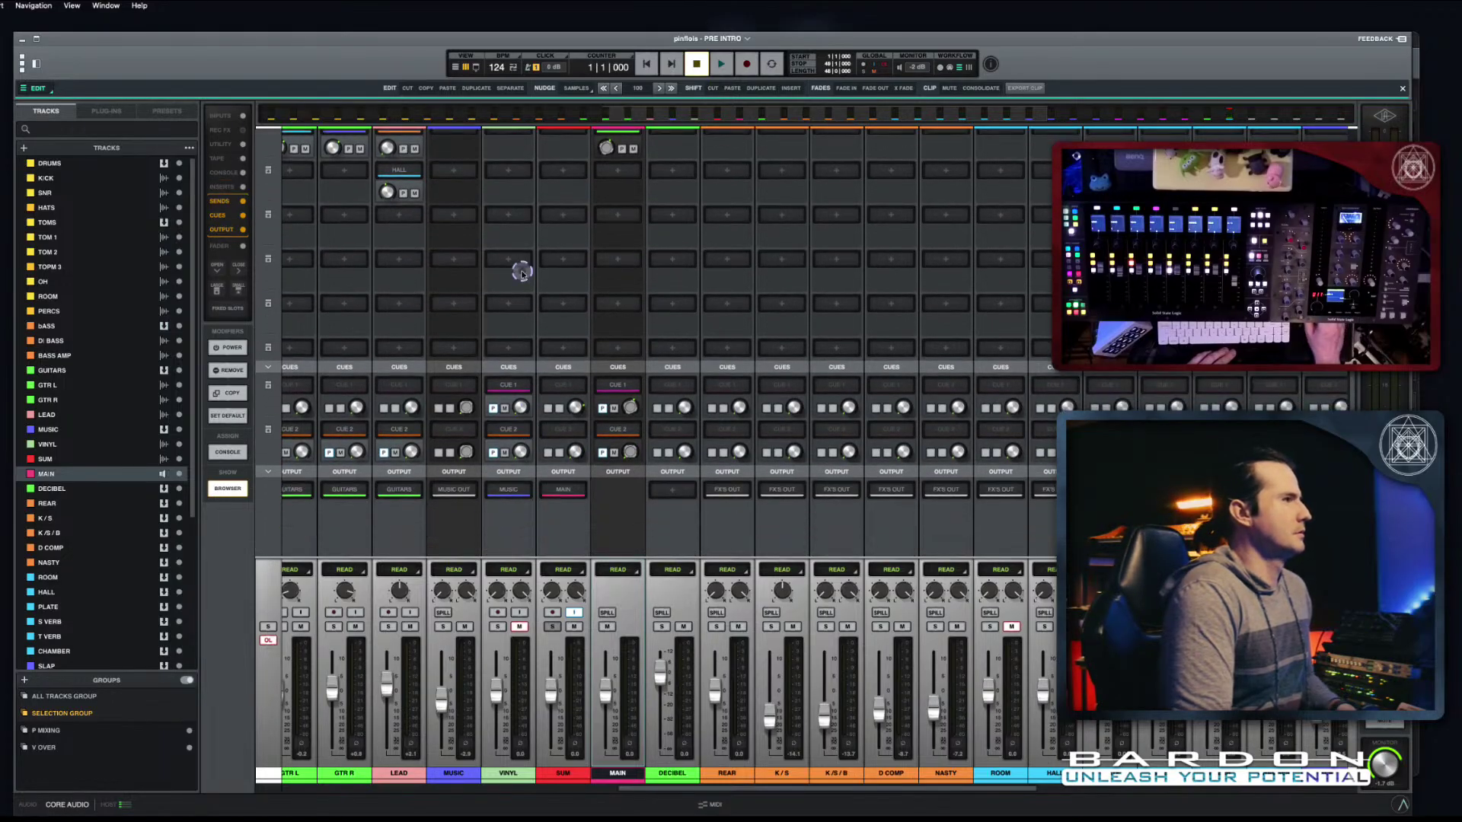
scroll(522, 272, "left", 10)
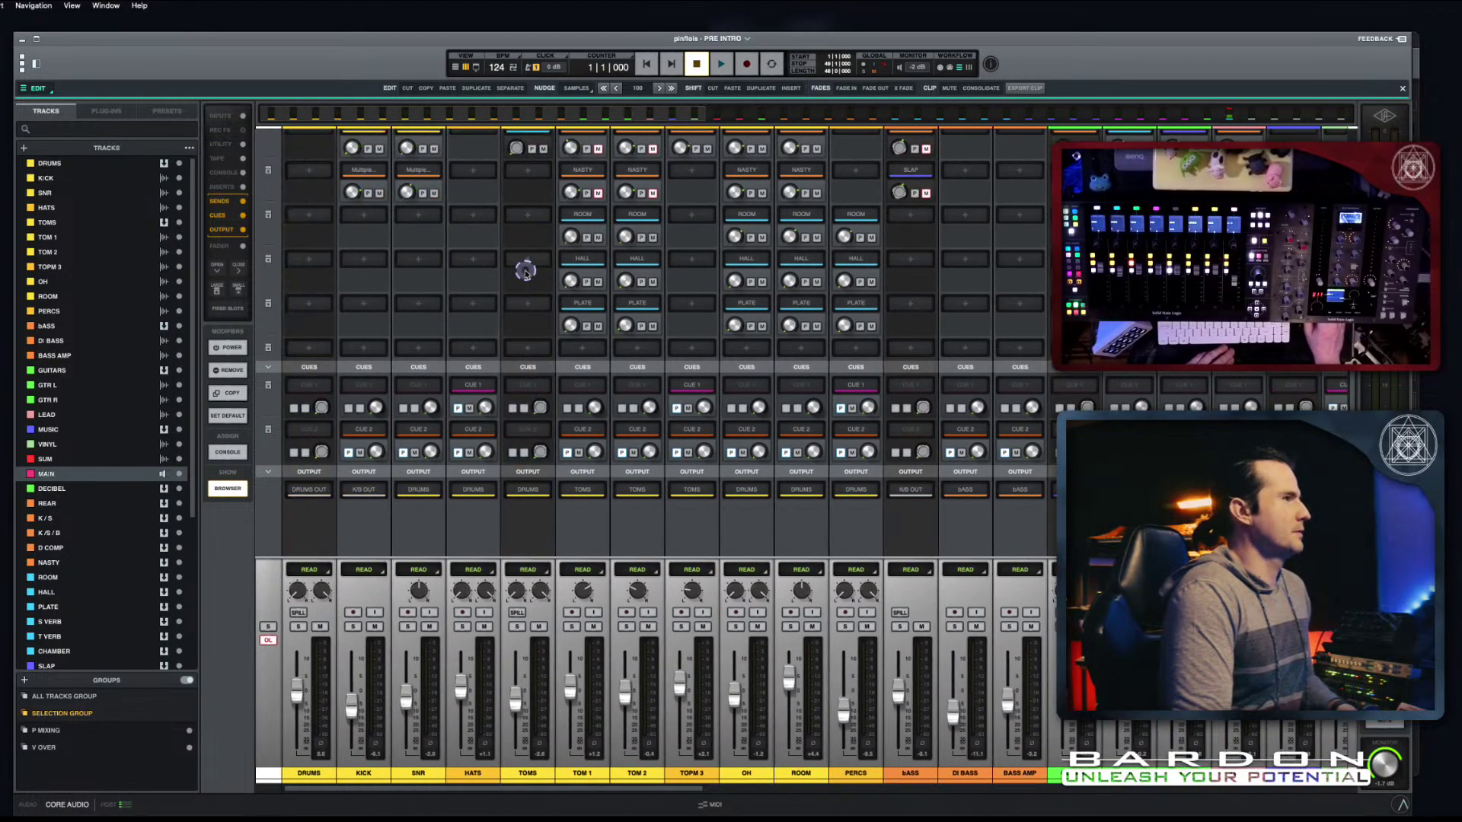
scroll(525, 272, "up", 2)
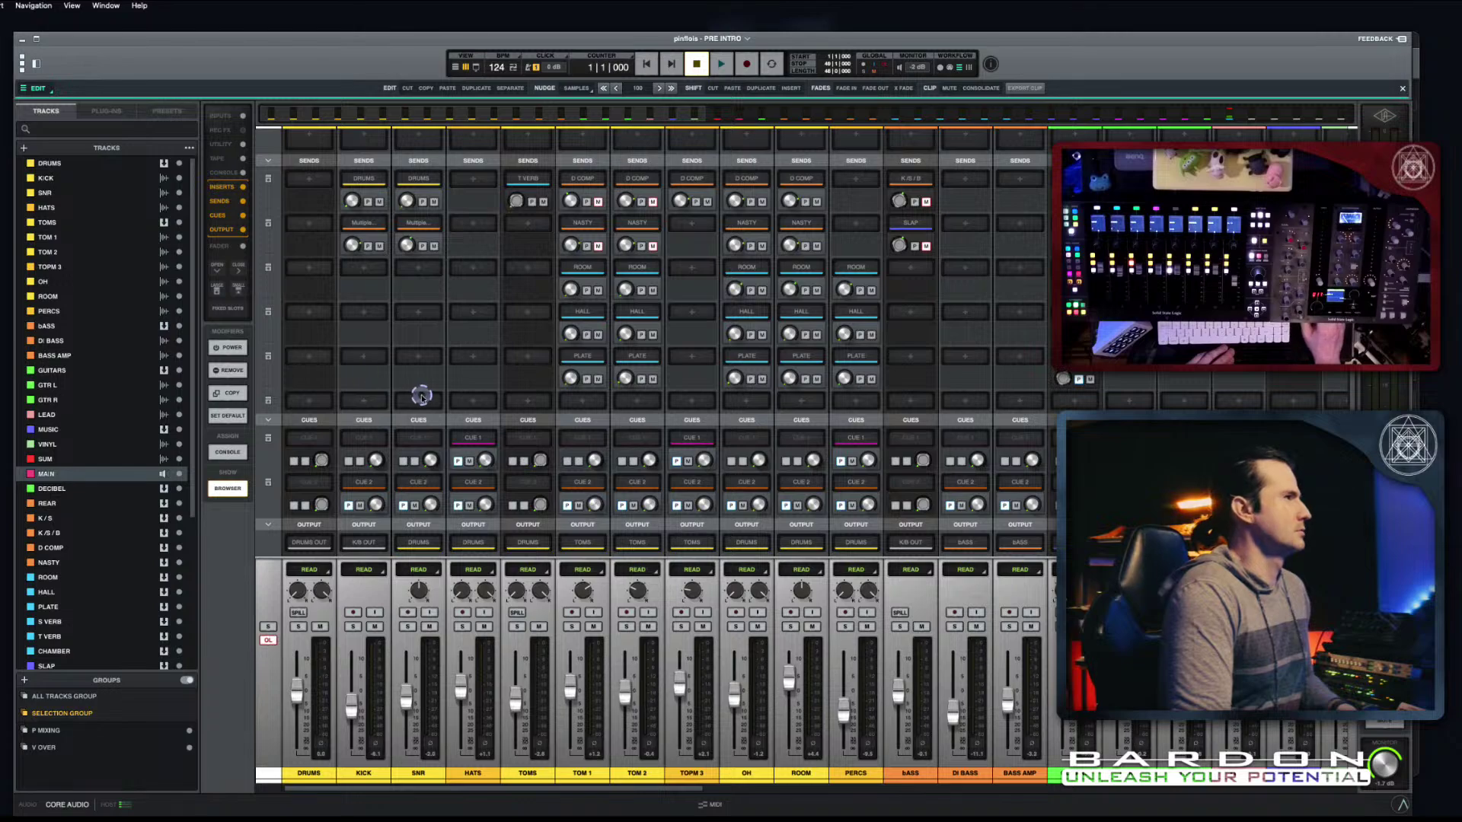
scroll(422, 397, "up", 1)
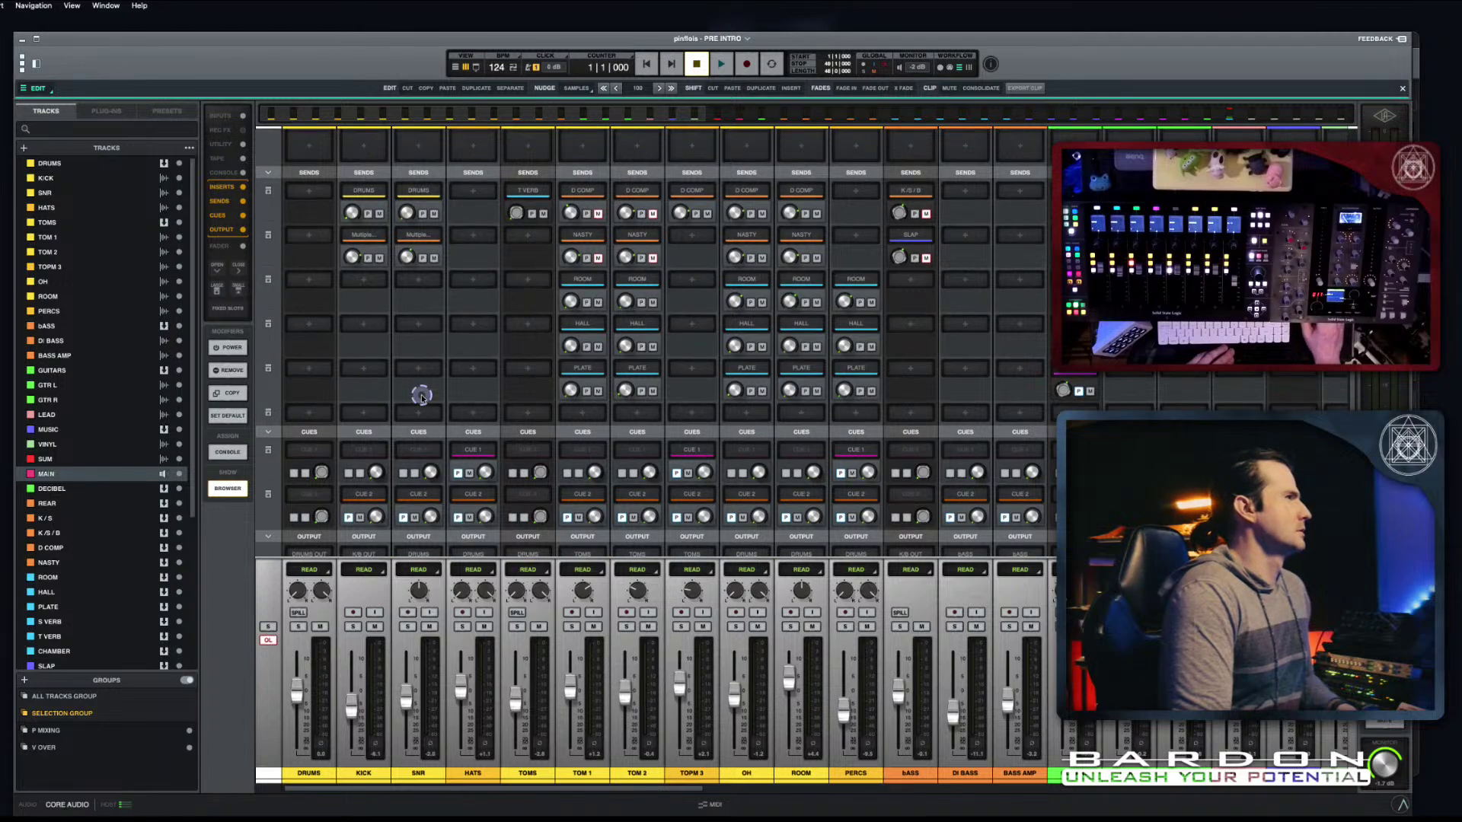
left_click(384, 773)
left_click(853, 773, "shift")
left_click(930, 775)
key("Caps_Lock")
left_click(298, 774)
left_click(332, 774)
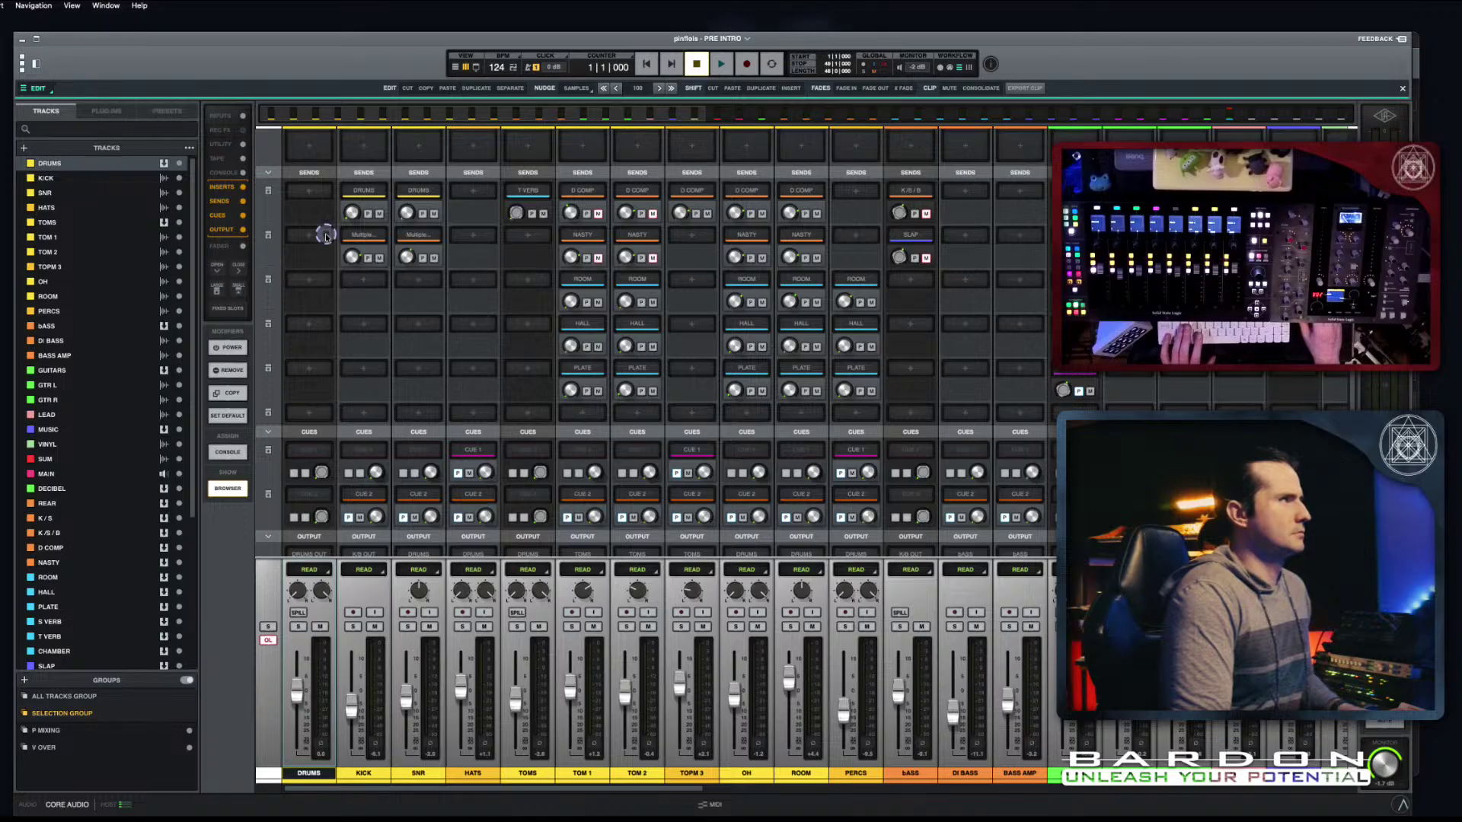
left_click(309, 190)
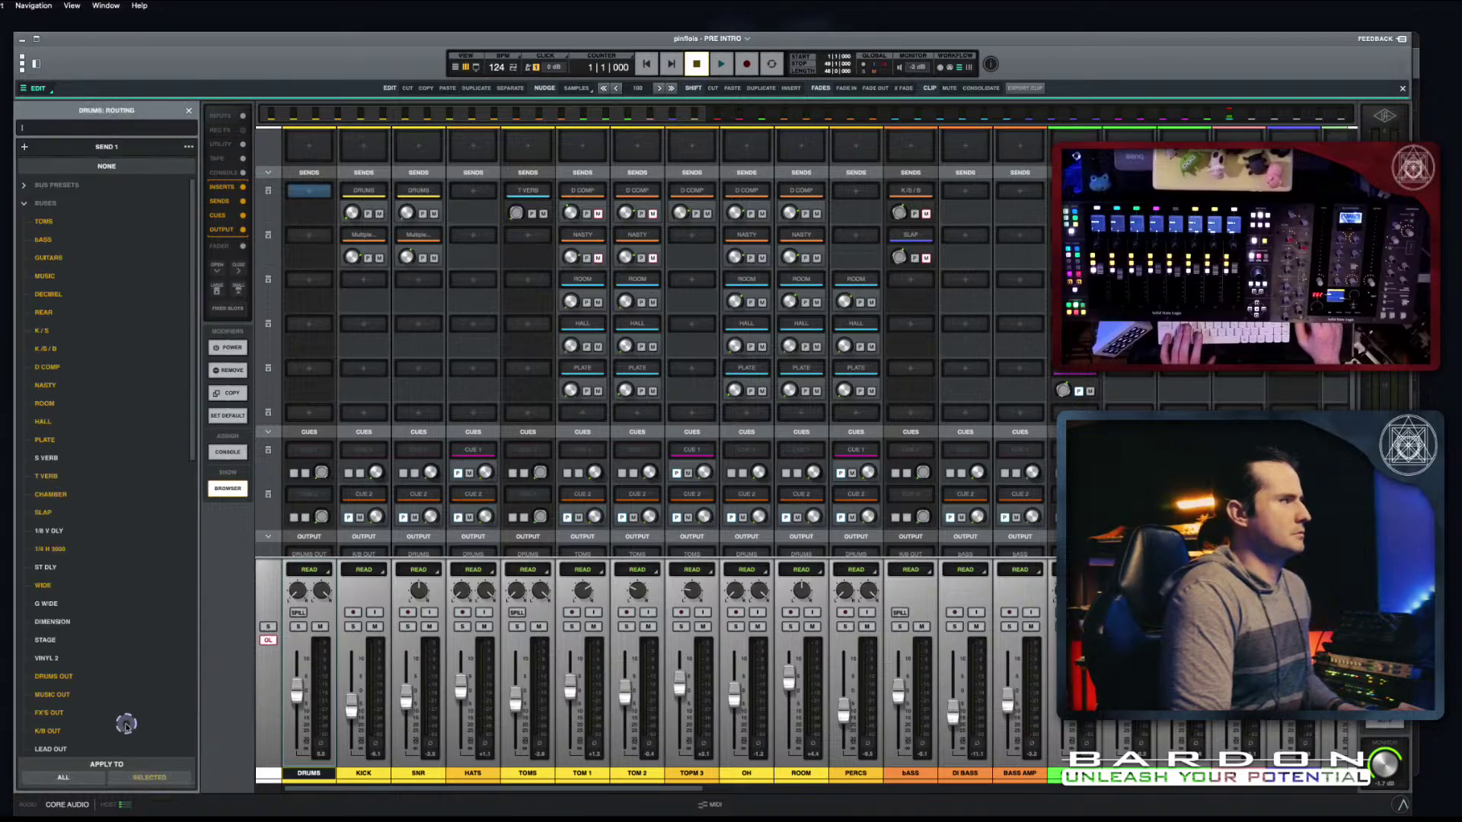
left_click(72, 658)
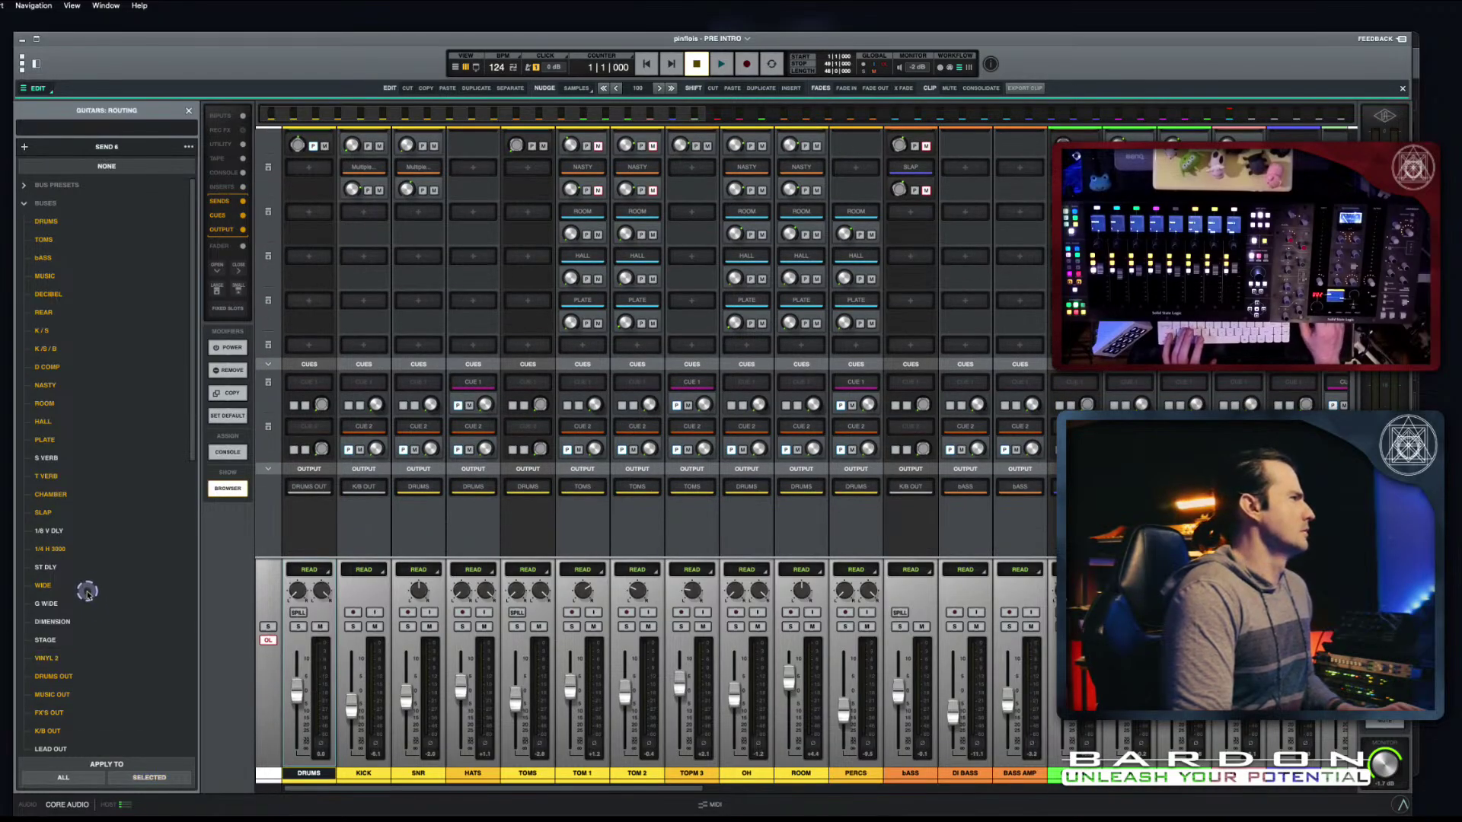
Step: Assign VINYL 2 to the GUITARS bus's sixth send slot
scroll(105, 699, "down", 1)
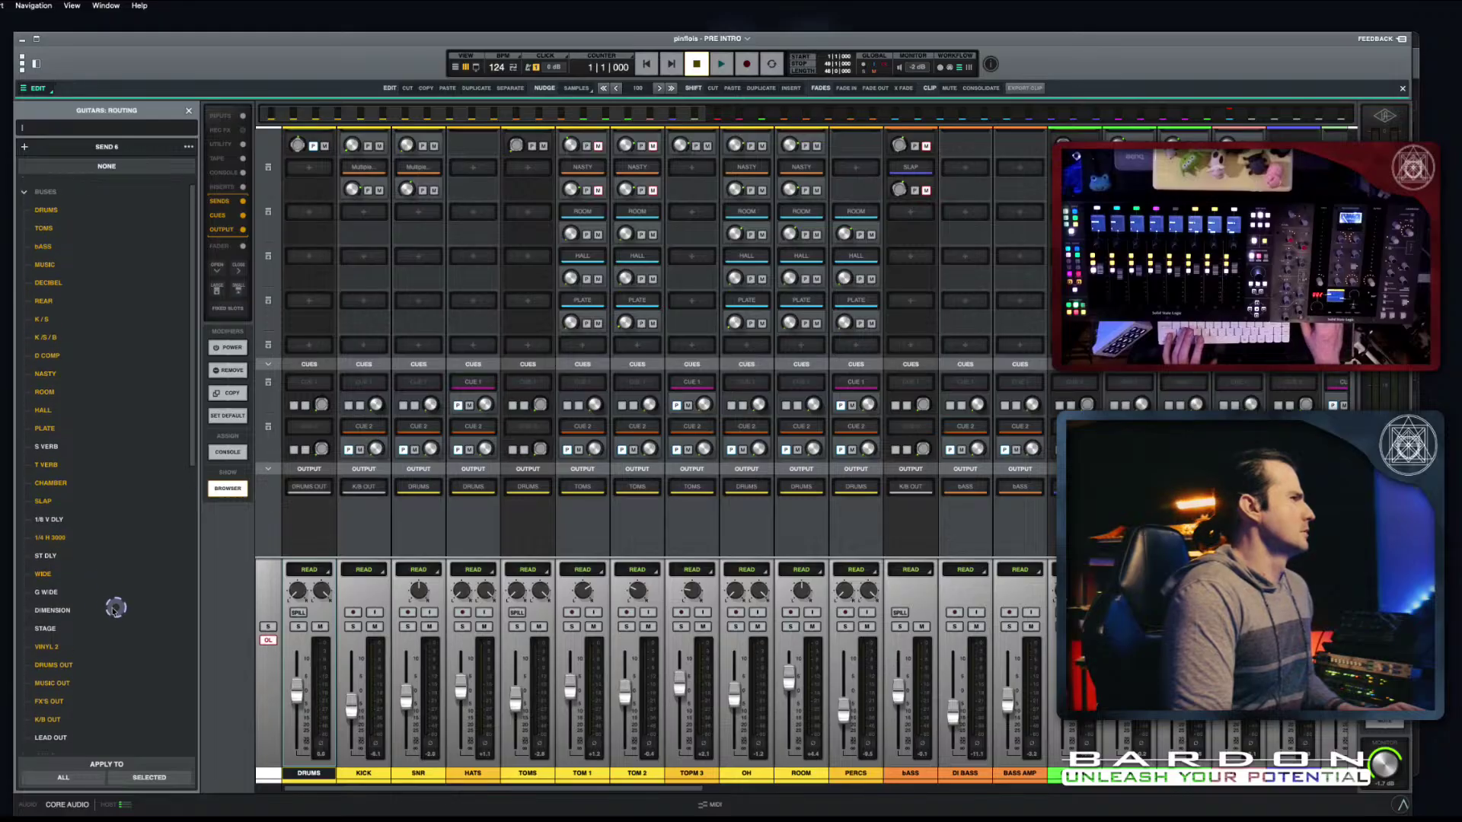
left_click(65, 648)
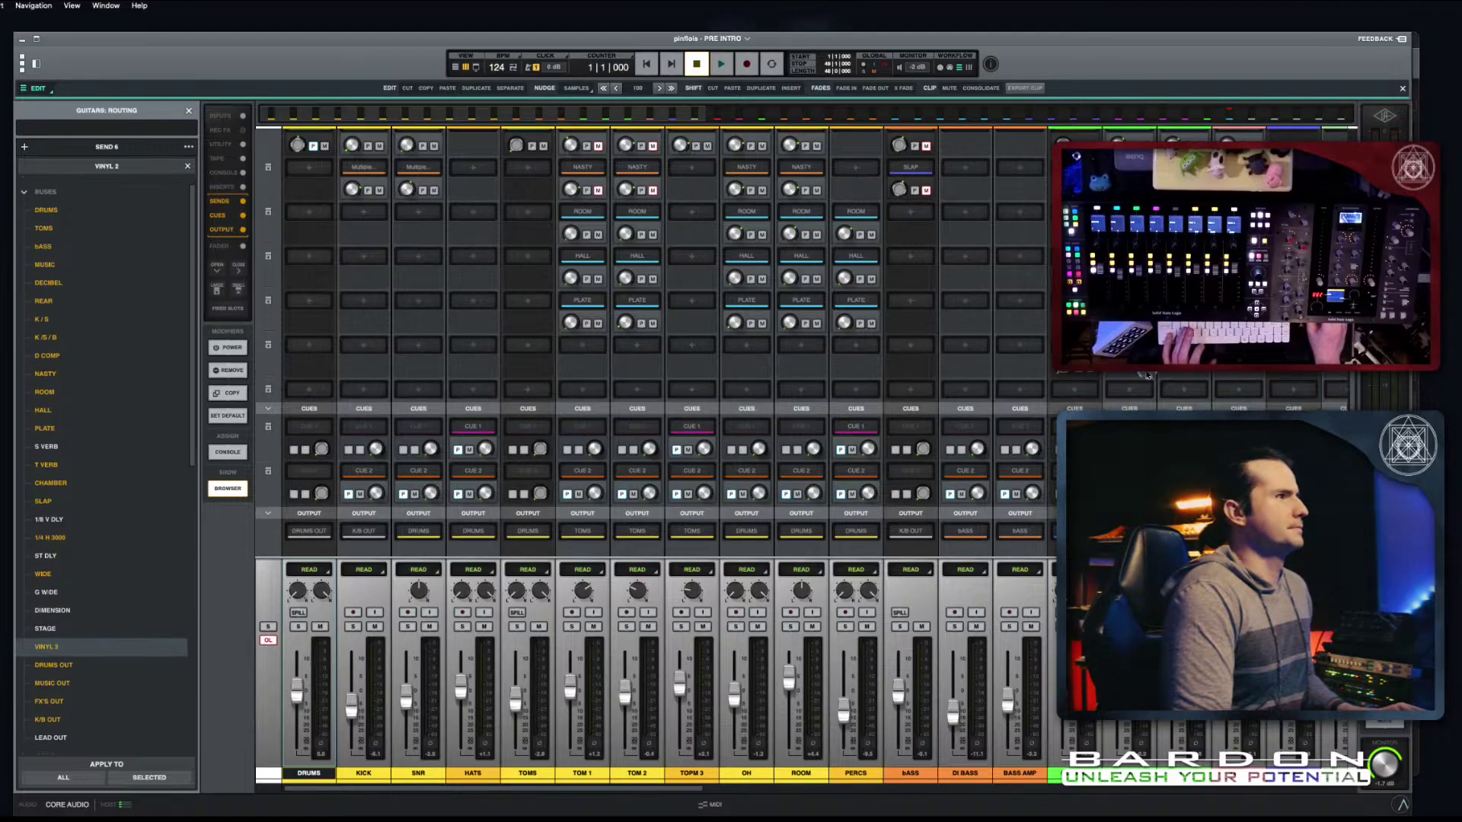
Step: Play the mix from the start to hear the new VINYL 2 sends, and return to the arrangement view
scroll(662, 457, "right", 10)
scroll(663, 456, "right", 5)
key("space")
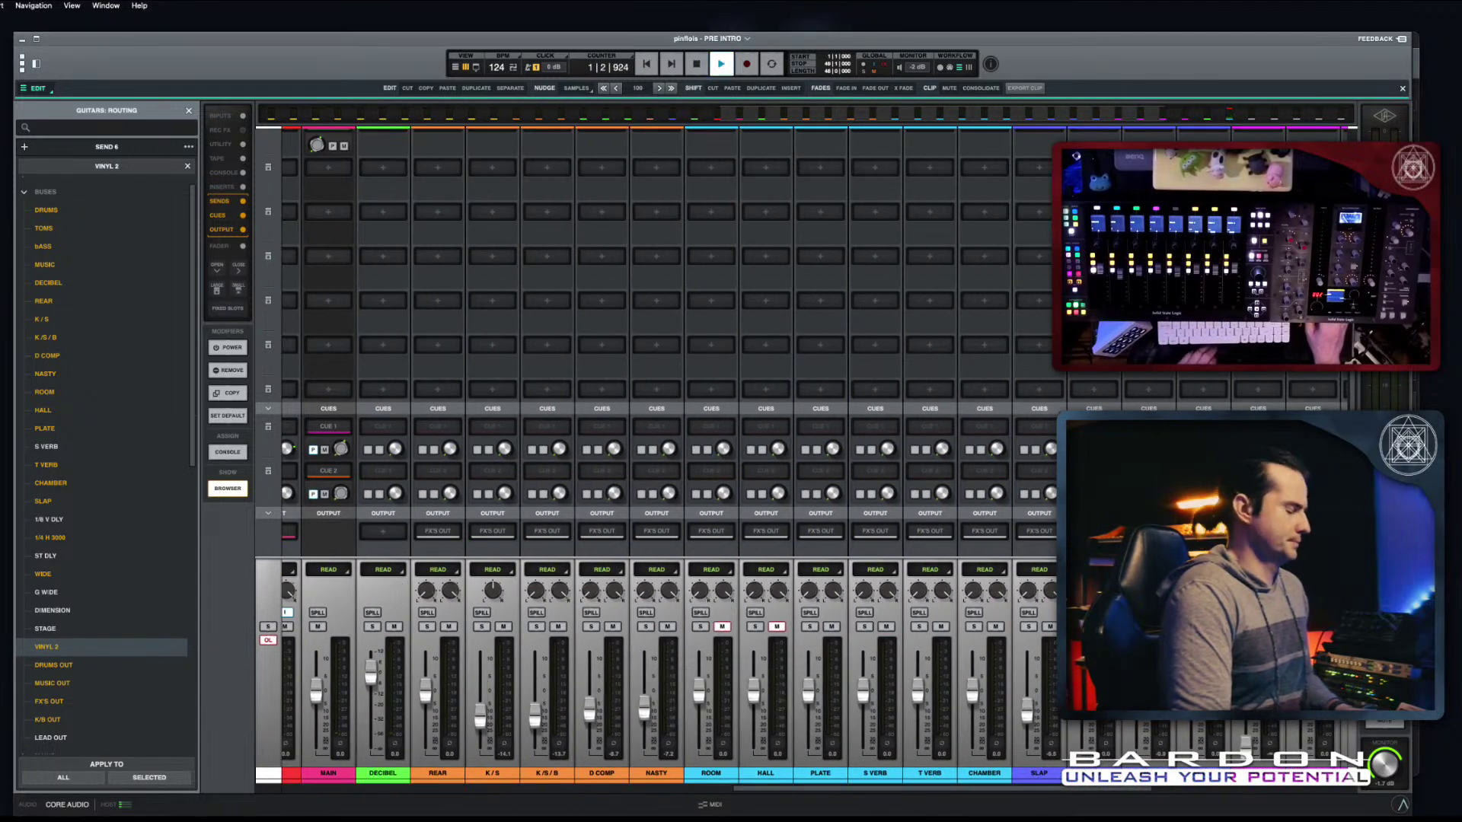
key("x")
scroll(734, 427, "down", 3)
scroll(734, 438, "down", 1)
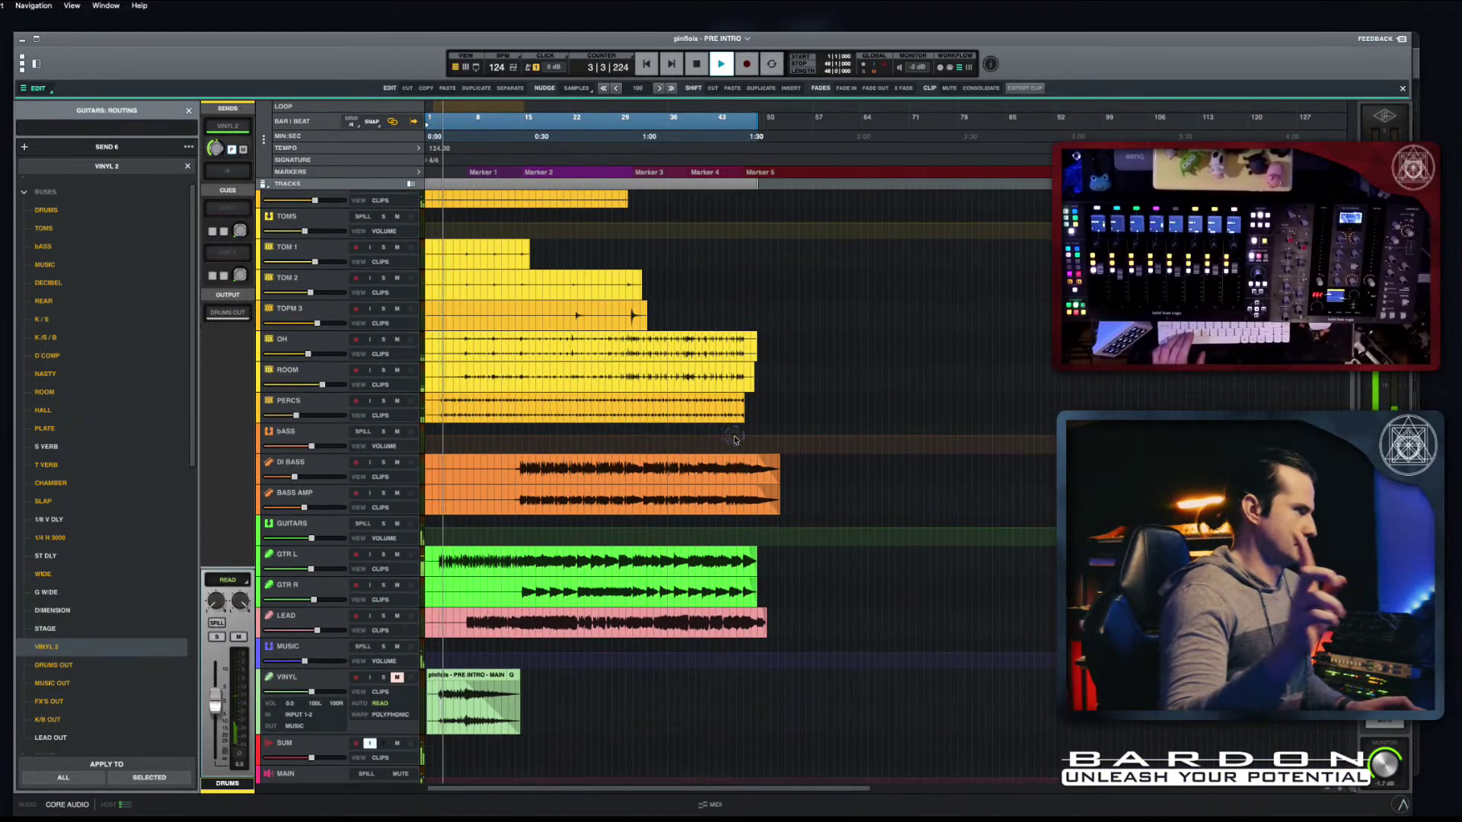
type("x")
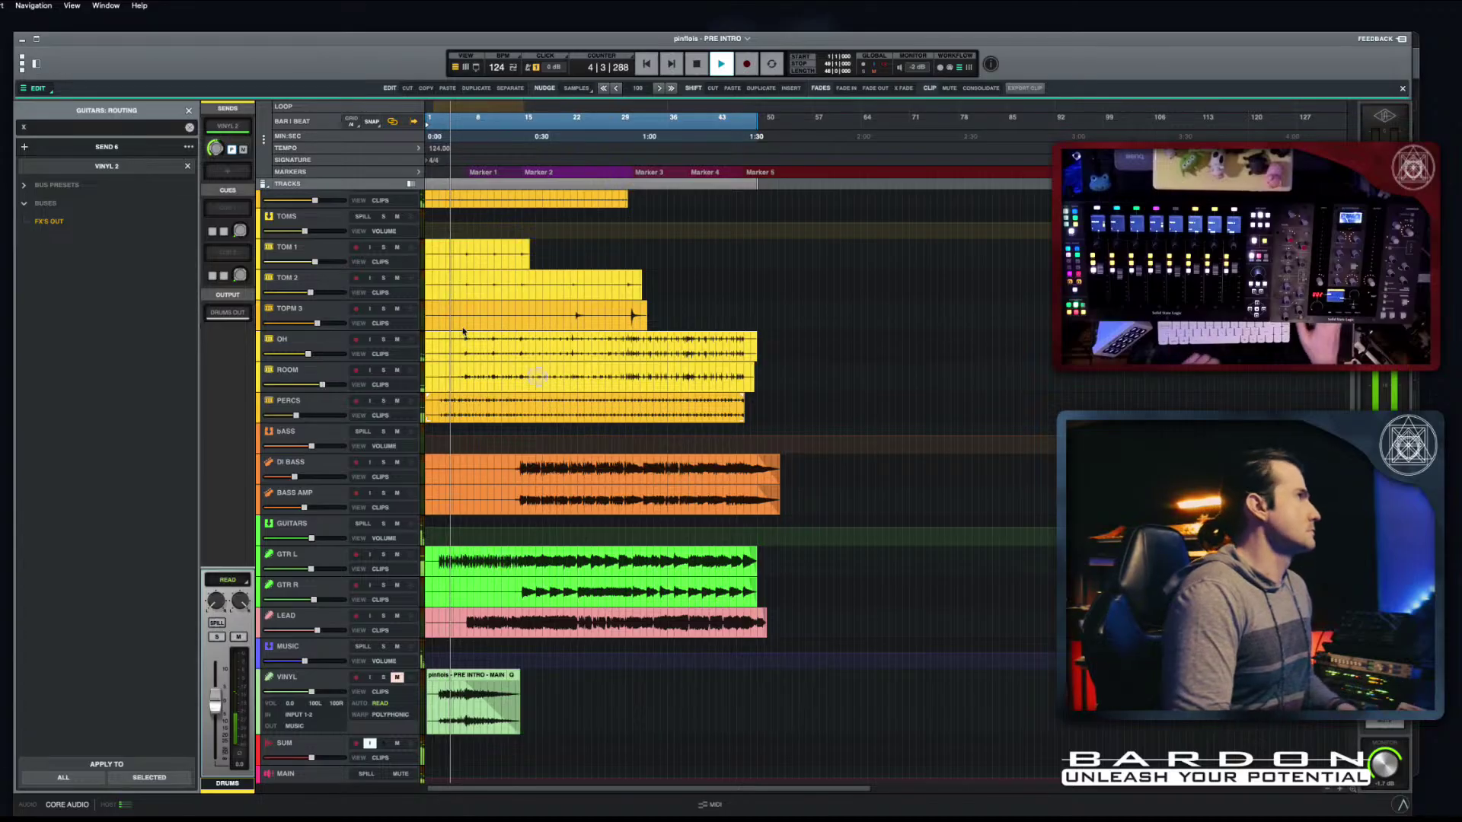
Step: Close the GUITARS bus's routing browser and stop playback
key("Escape")
key("Caps_Lock")
key("space")
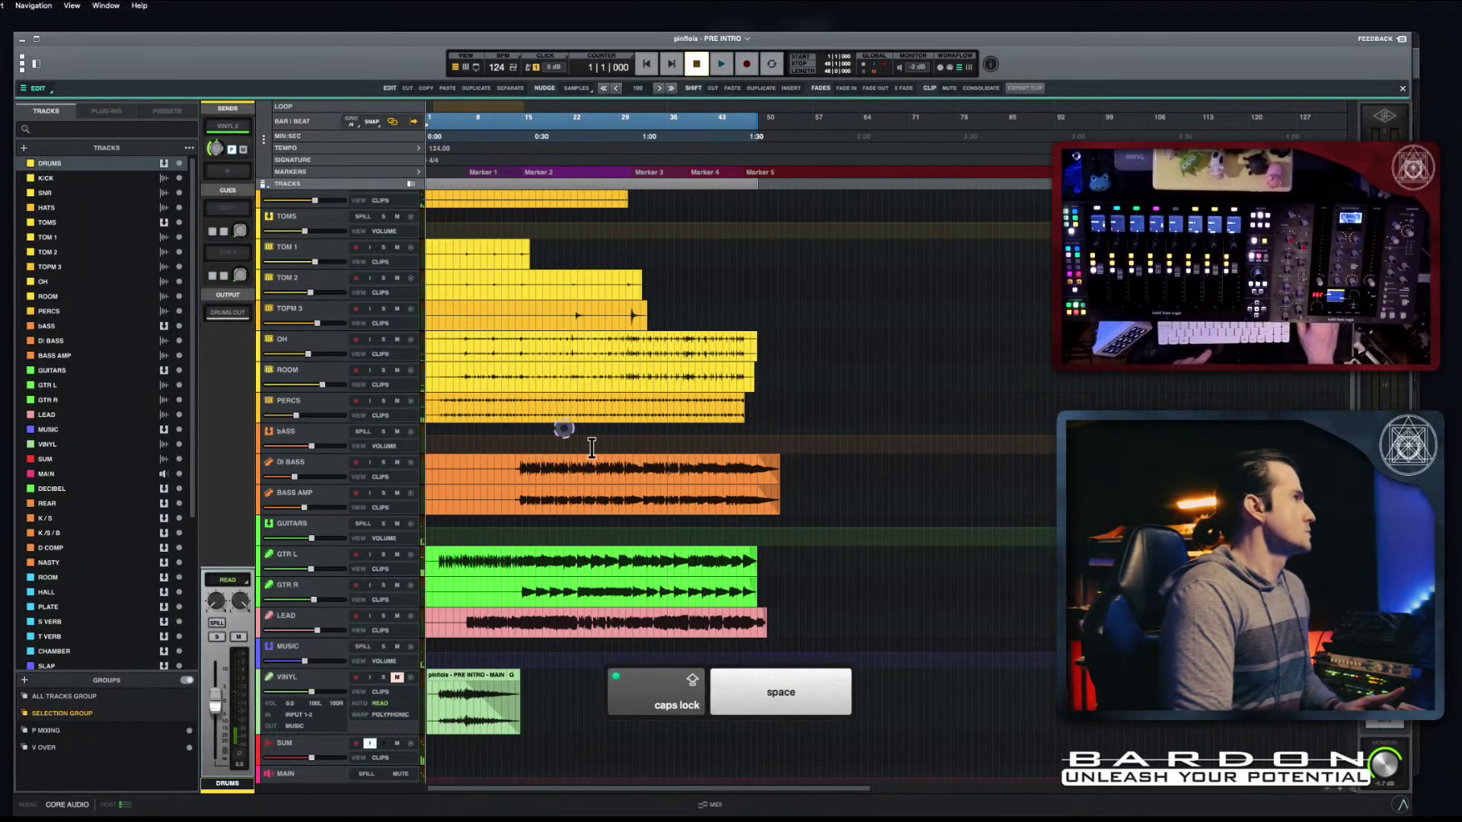
Step: Remove the VINYL 2 sends from the DRUMS and GUITARS buses in the mixer
key("x")
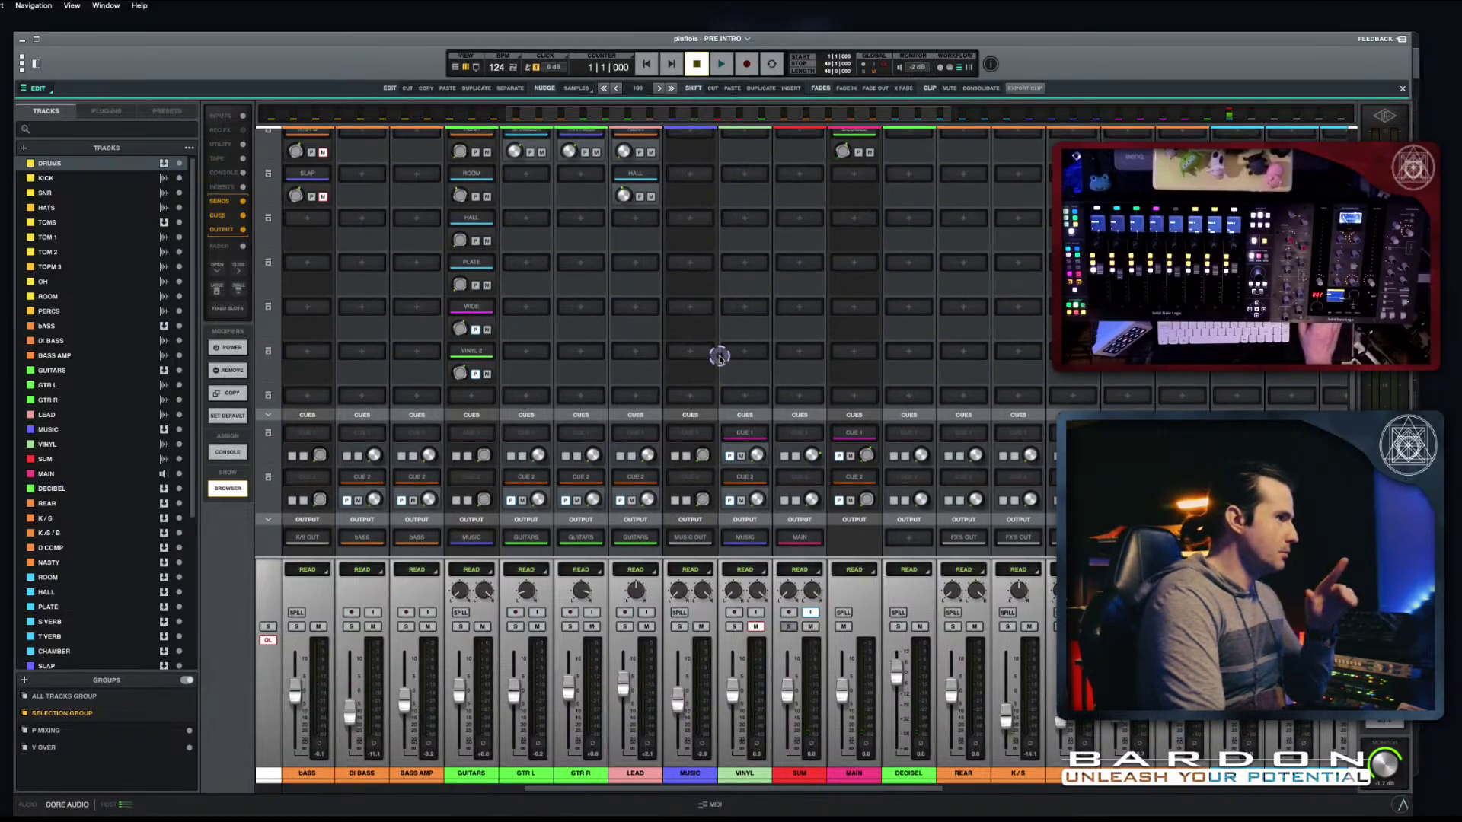
scroll(587, 385, "left", 10)
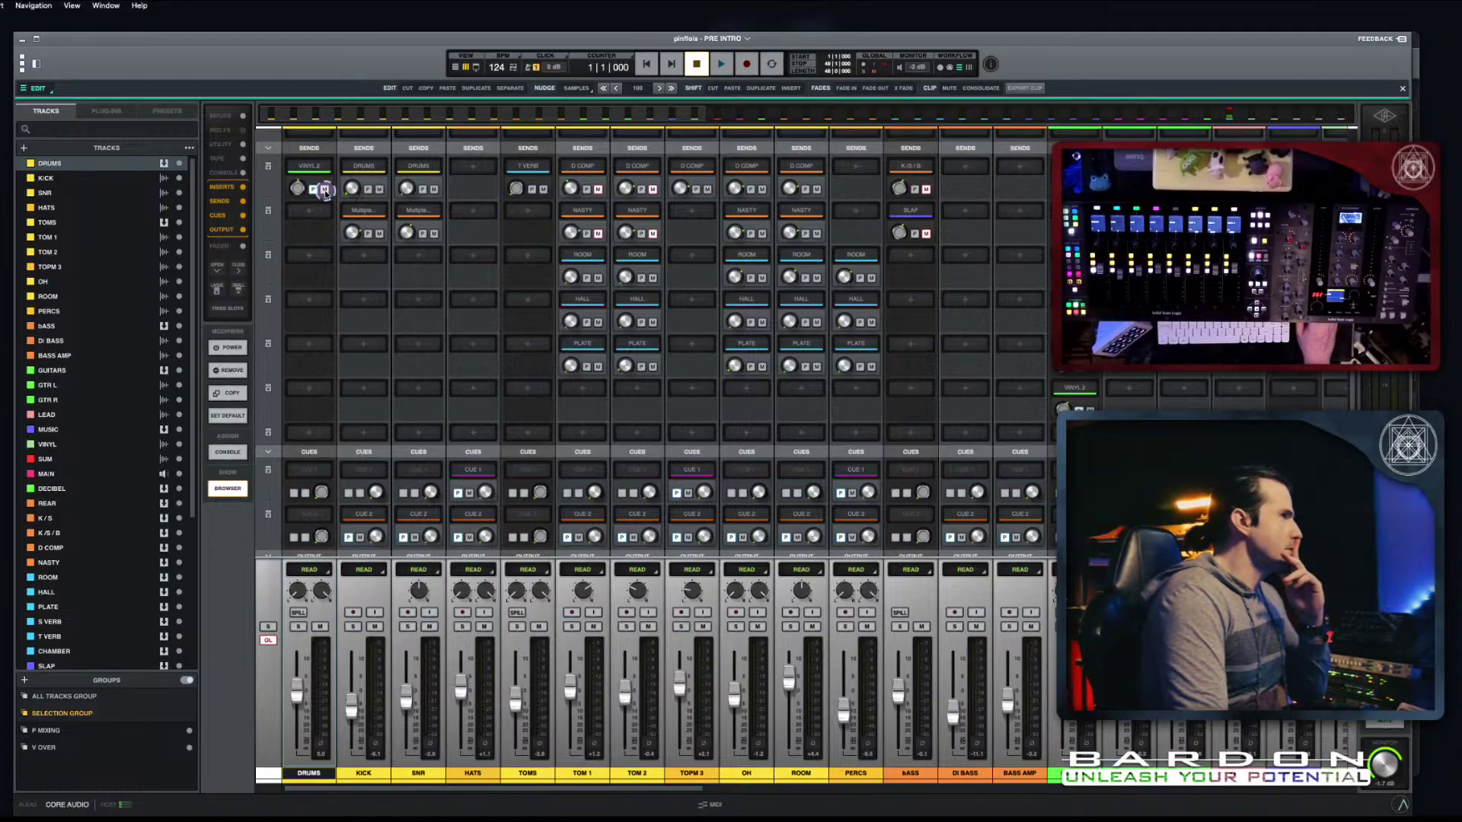
left_click(324, 166)
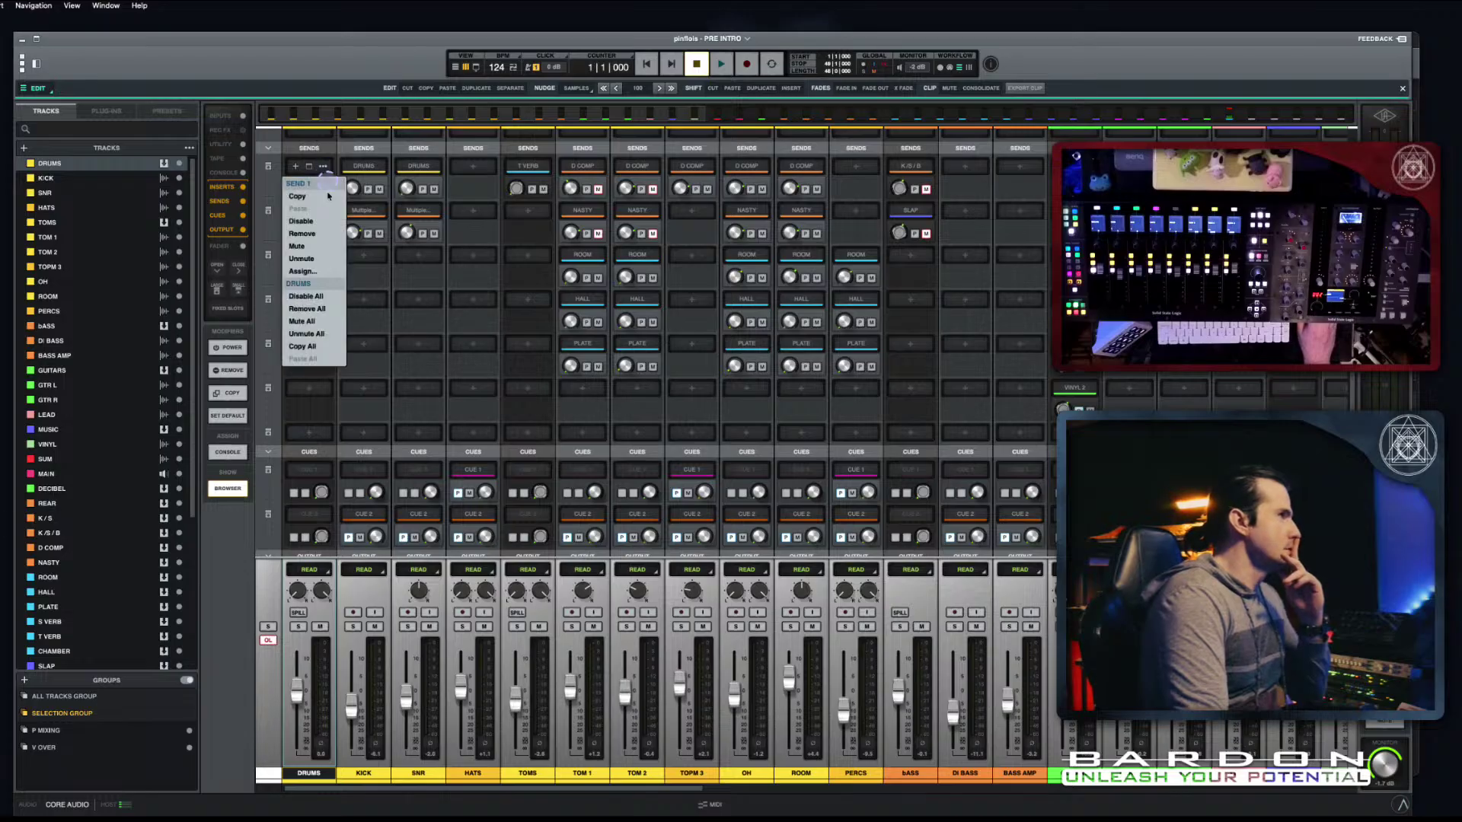
left_click(320, 233)
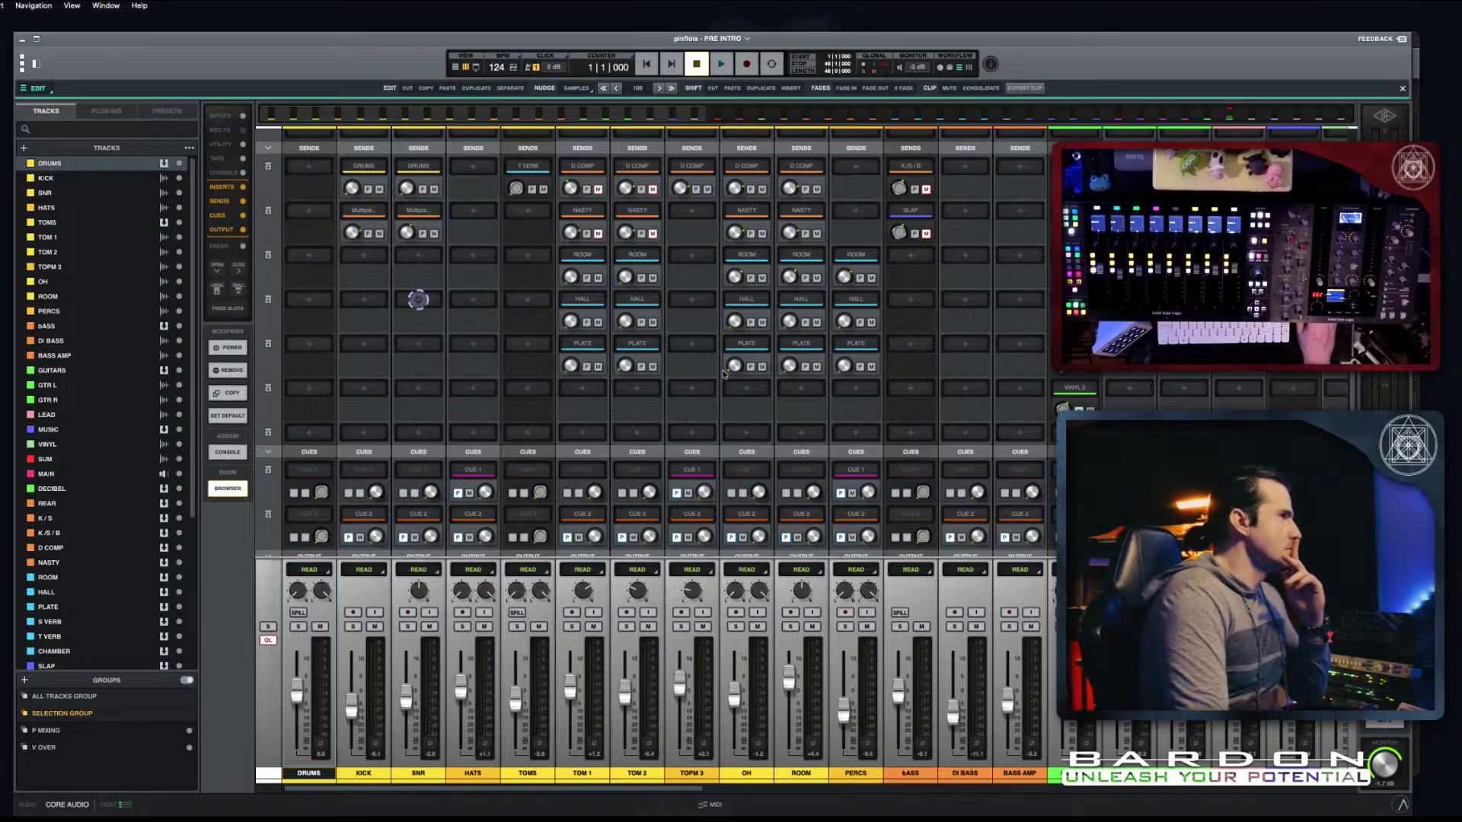
left_click(1088, 389)
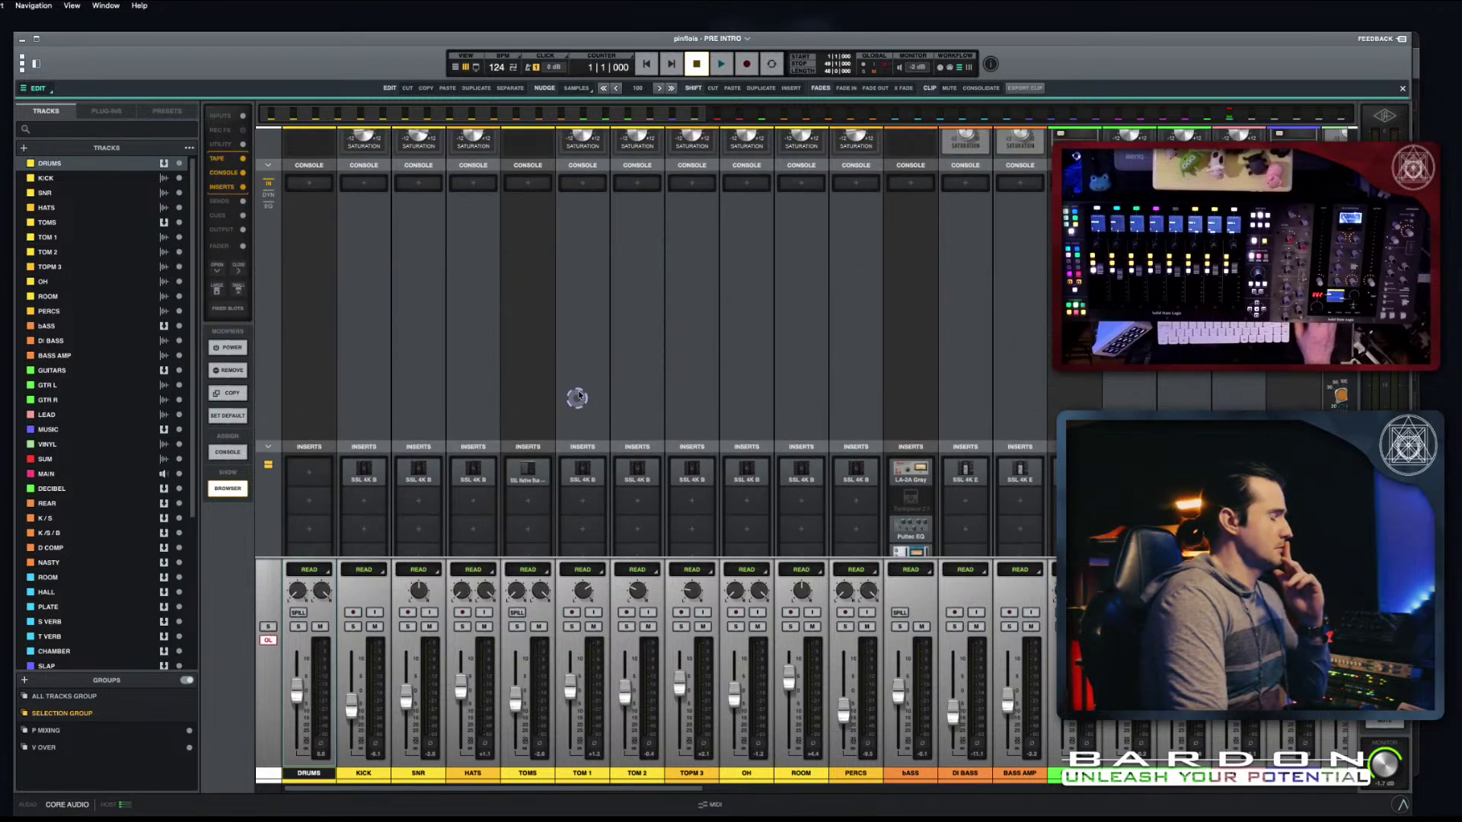
Step: Return to the arrangement view and delete the VINYL track together with its clip
key("x")
scroll(329, 670, "down", 2)
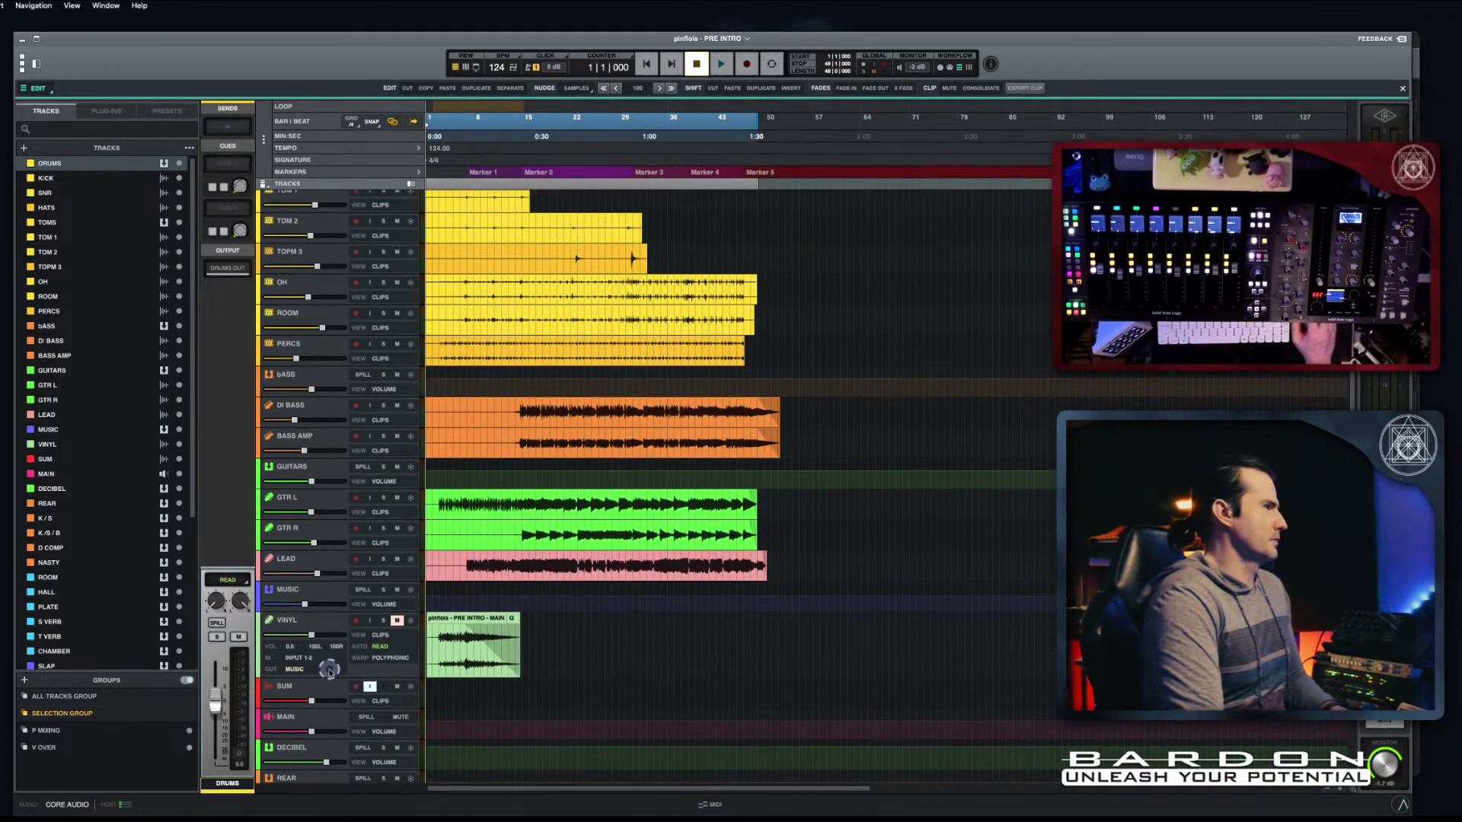
left_click(328, 628)
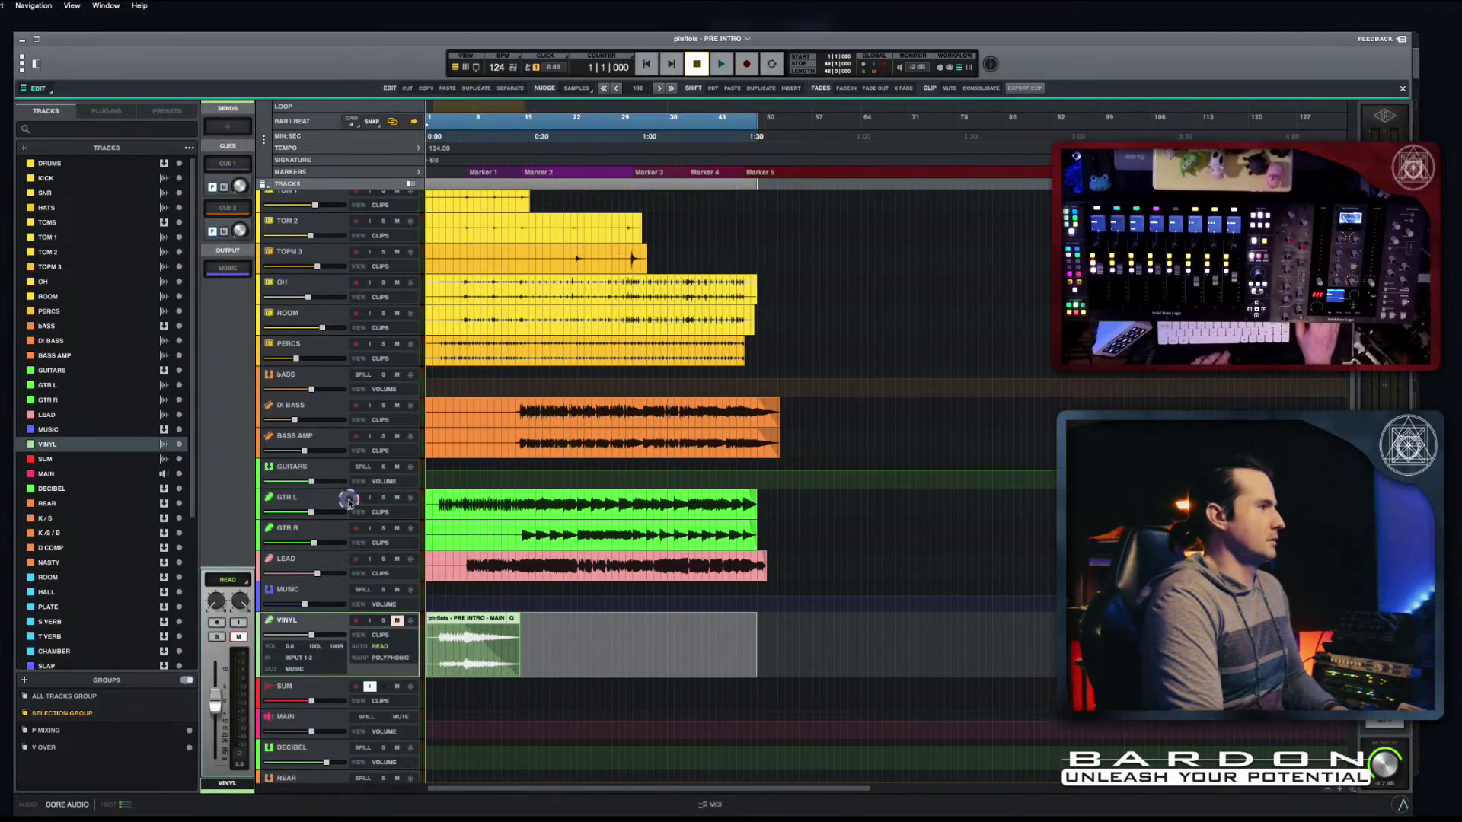
scroll(346, 494, "up", 3)
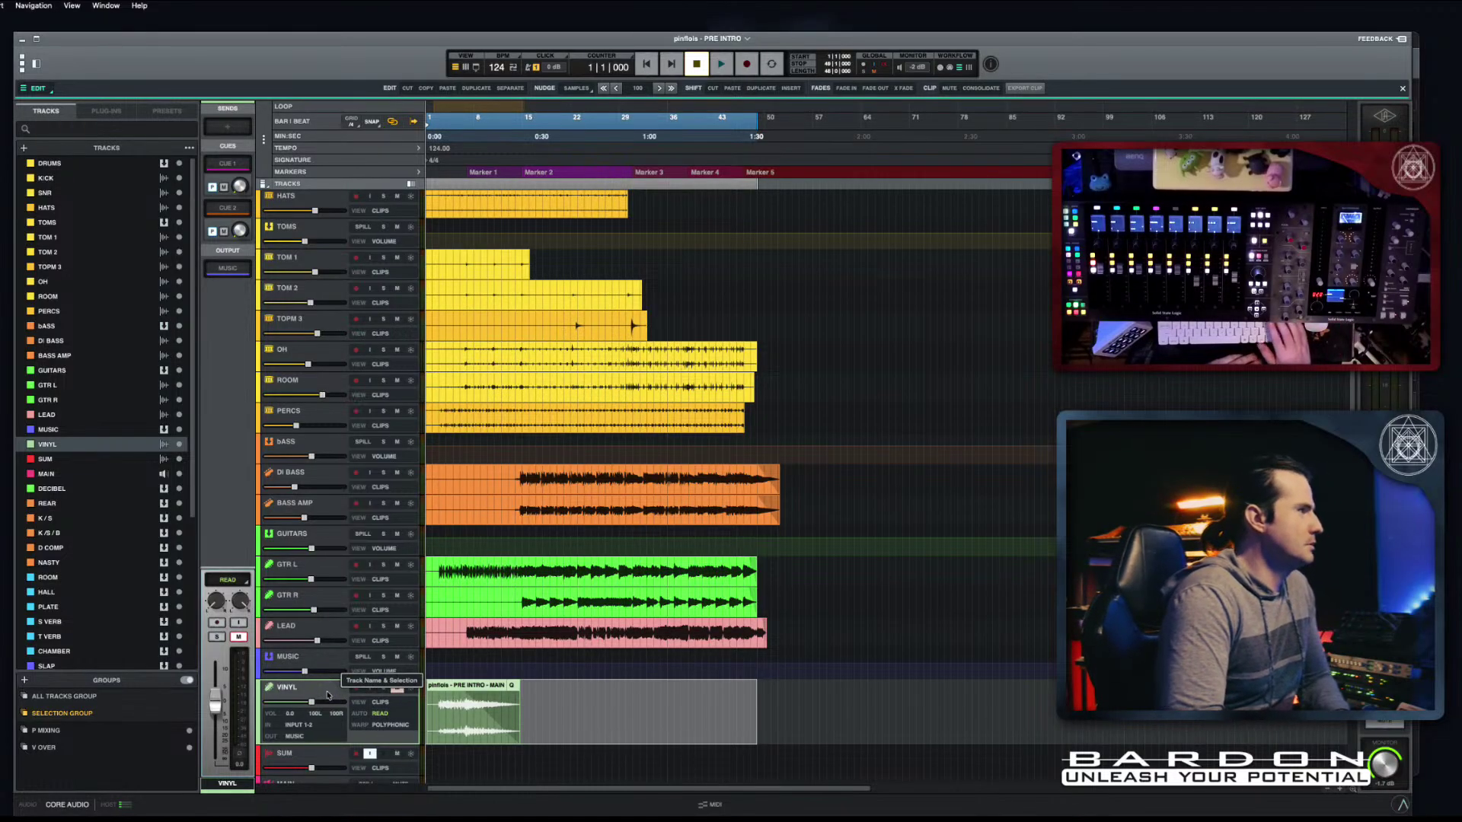
key("BackSpace")
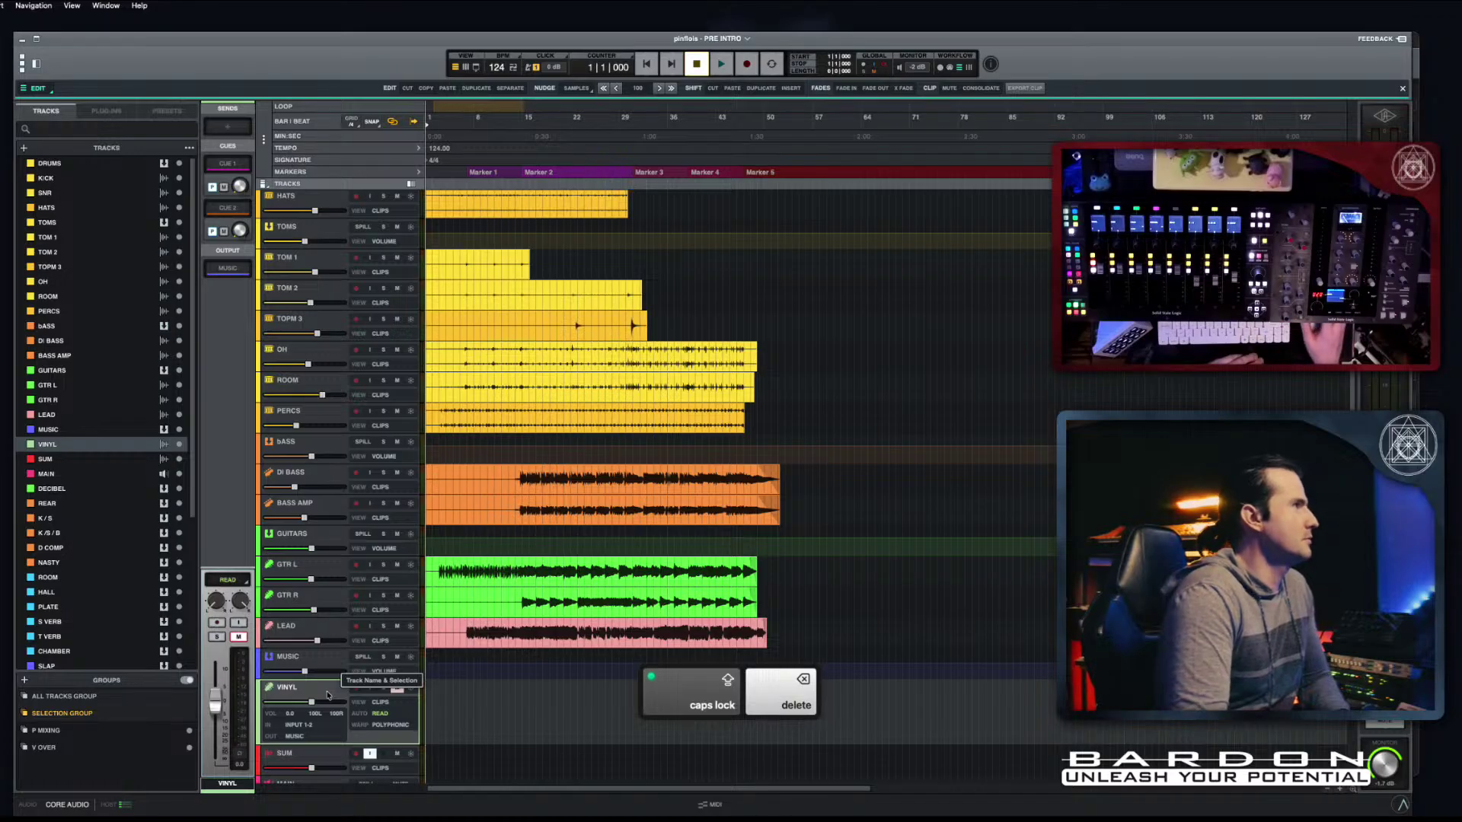
left_click(319, 692)
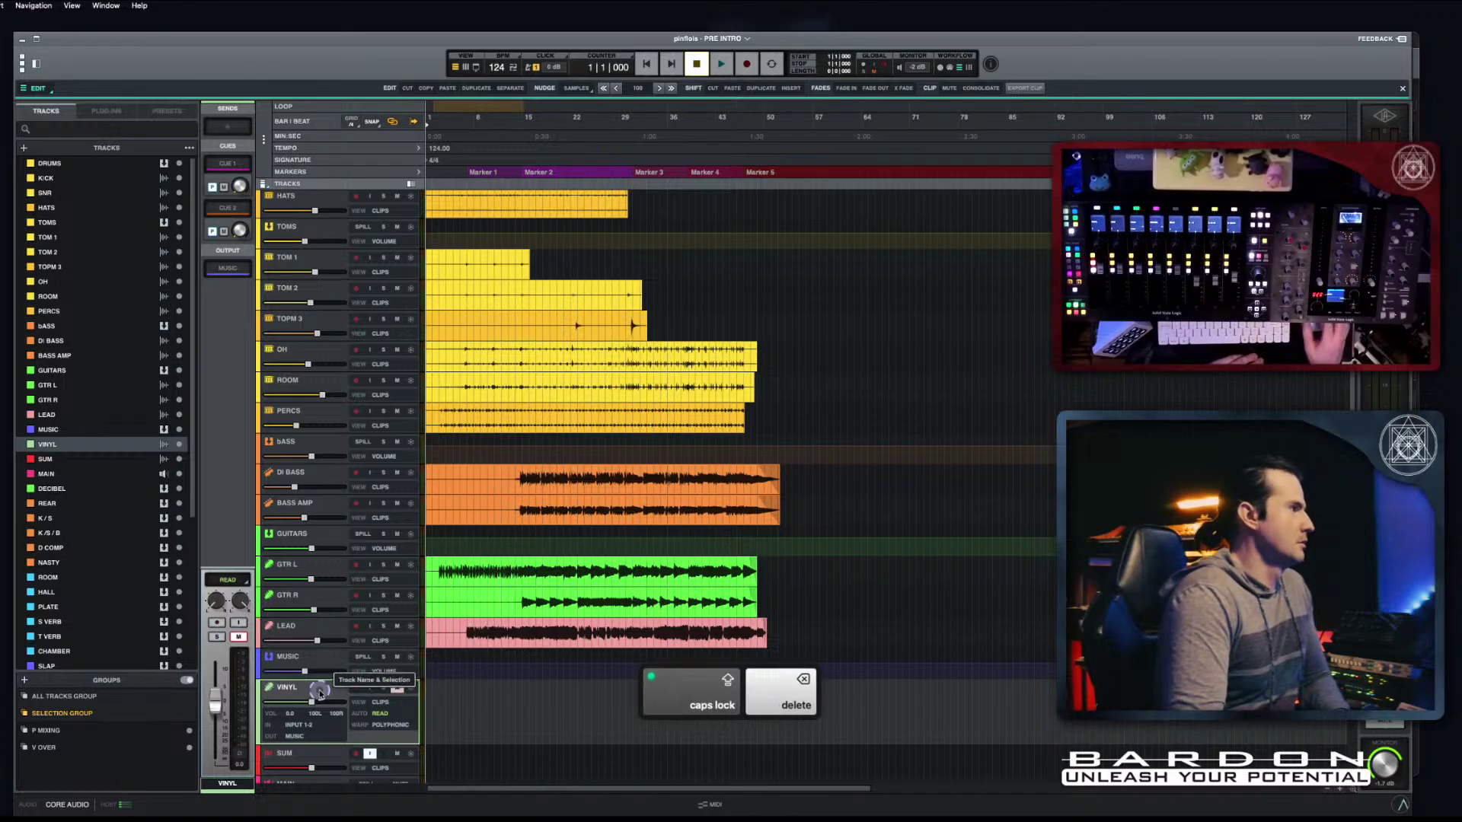
right_click(319, 692)
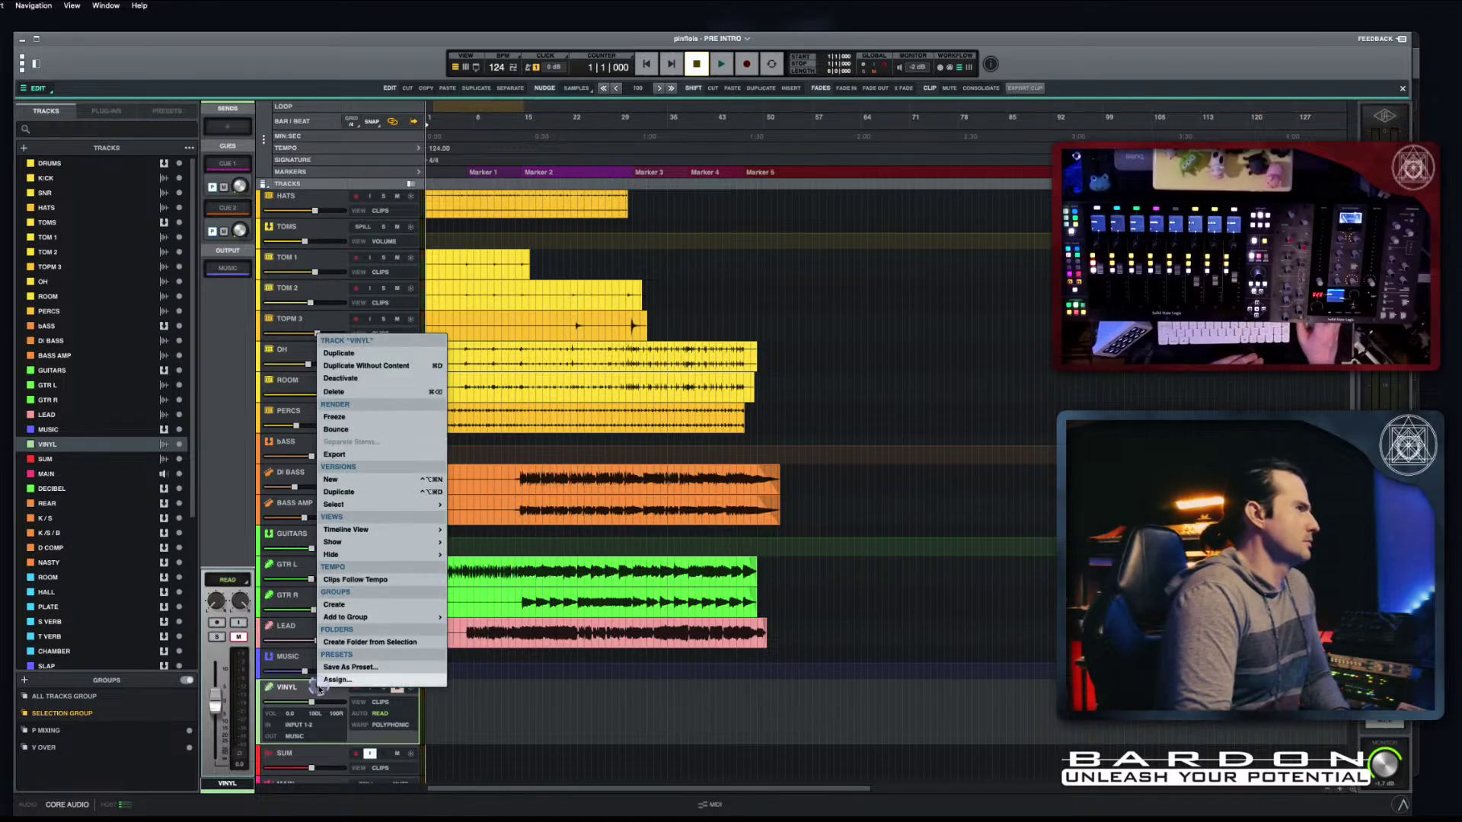
left_click(399, 393)
Step: Select the SUM track and open the LO-FI-AF plug-in in its sixth insert slot
left_click(301, 719)
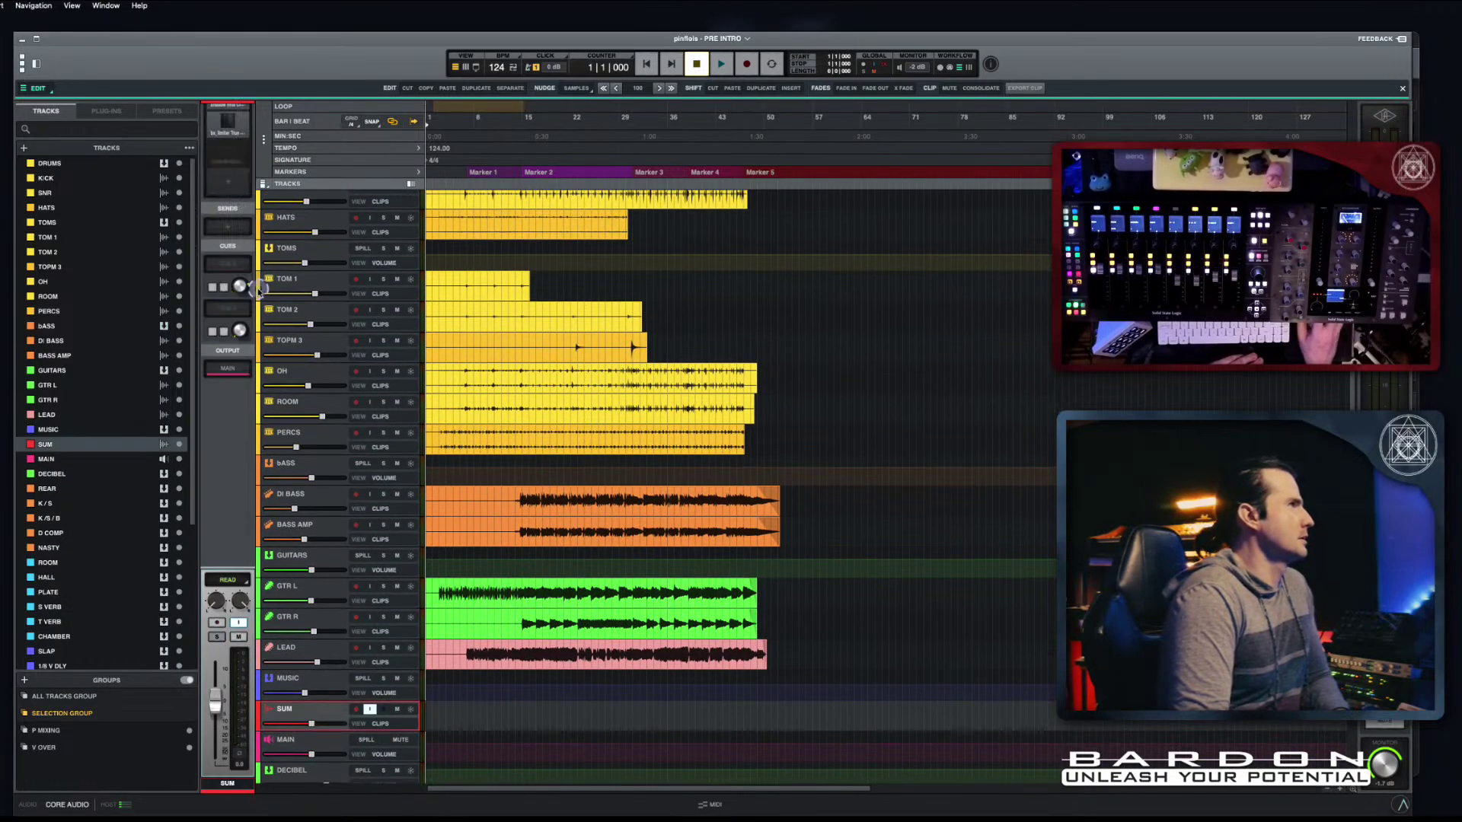
left_click_drag(252, 282, 242, 332)
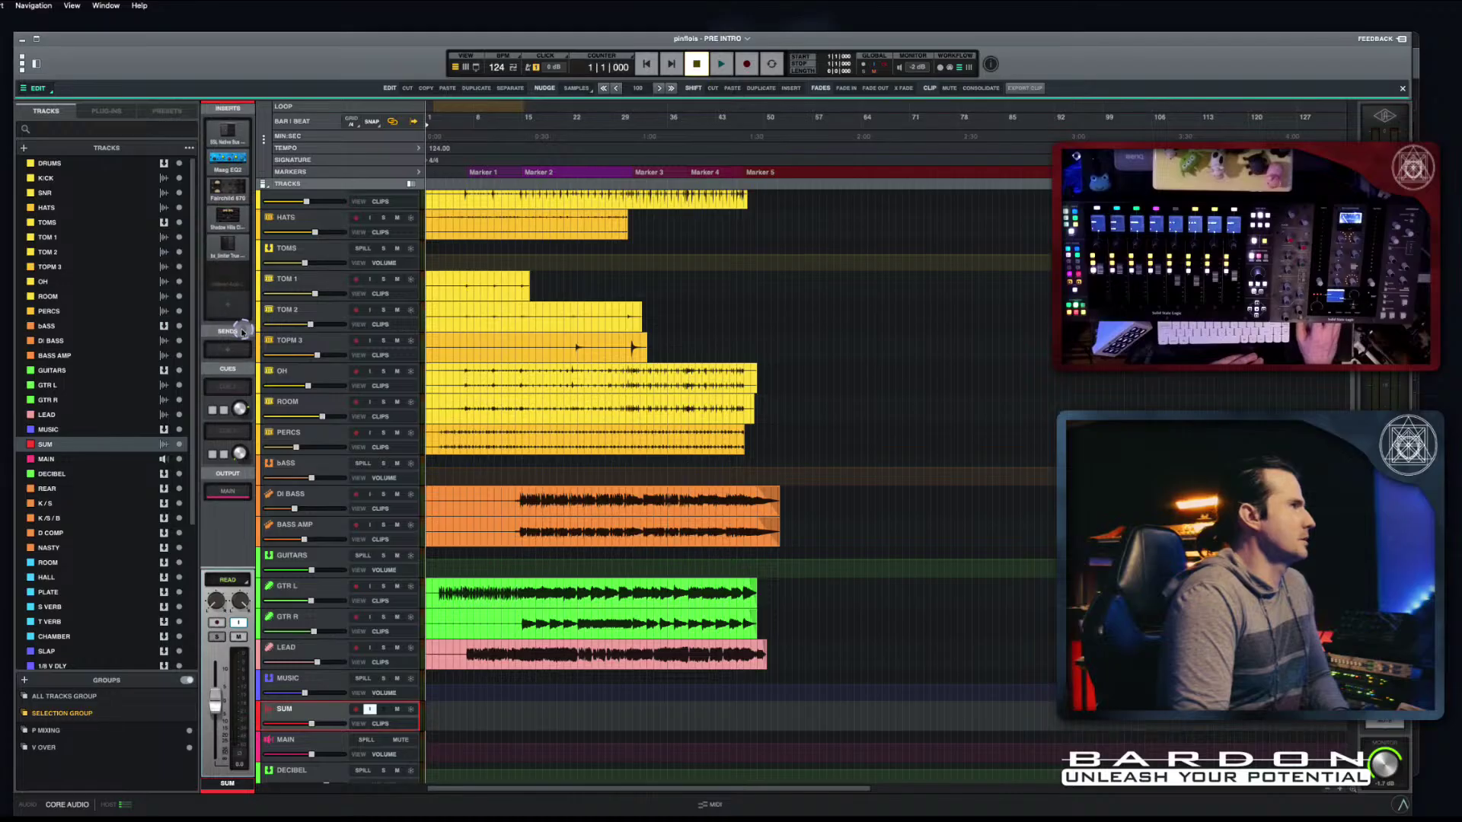
left_click(227, 287)
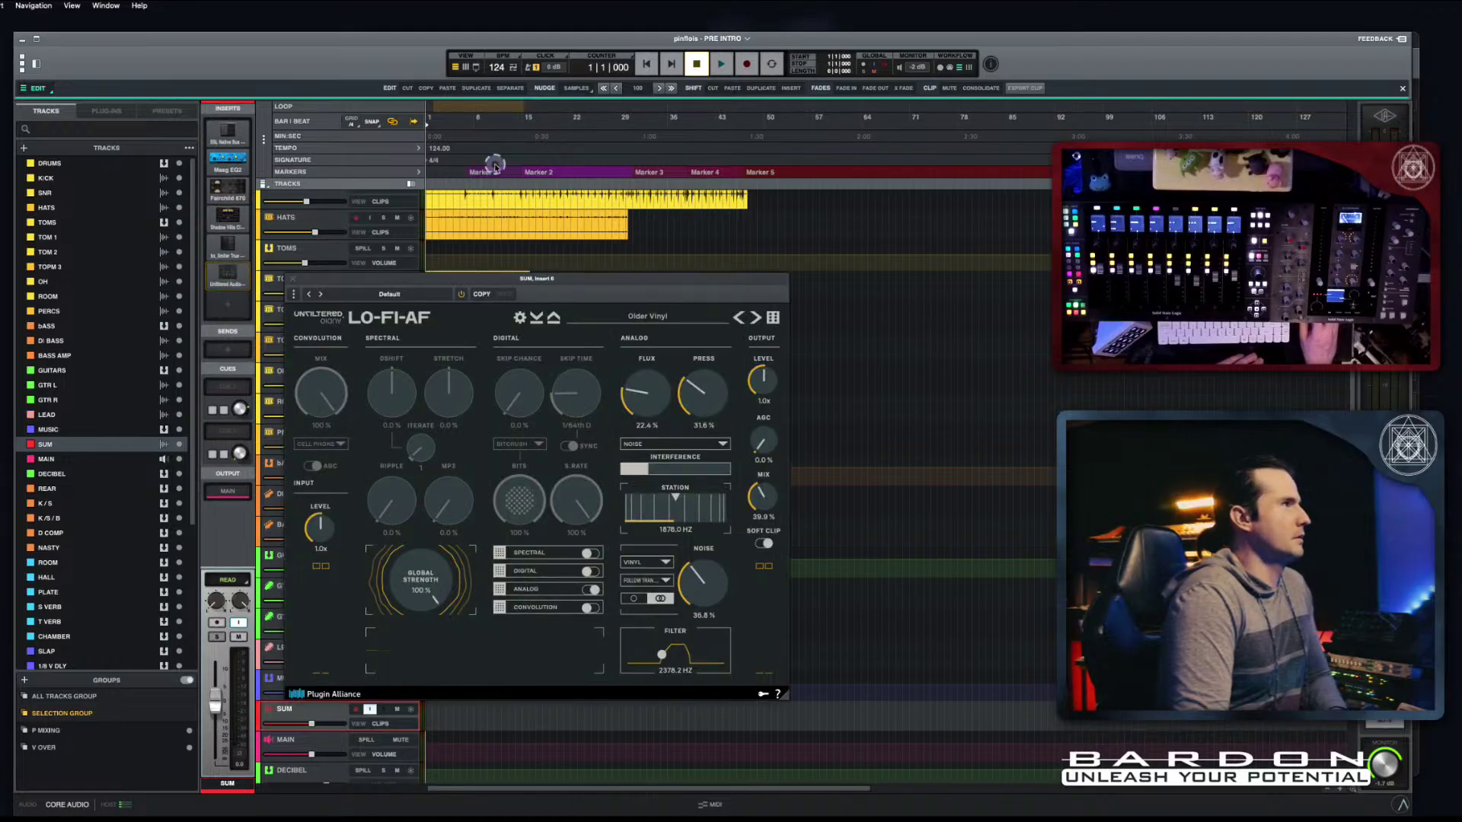
Step: Play the mix and set LO-FI-AF's output Mix to 54.2 %, Press to 6.8 % and Noise to 64.8 %, with Interference at minimum
key("space")
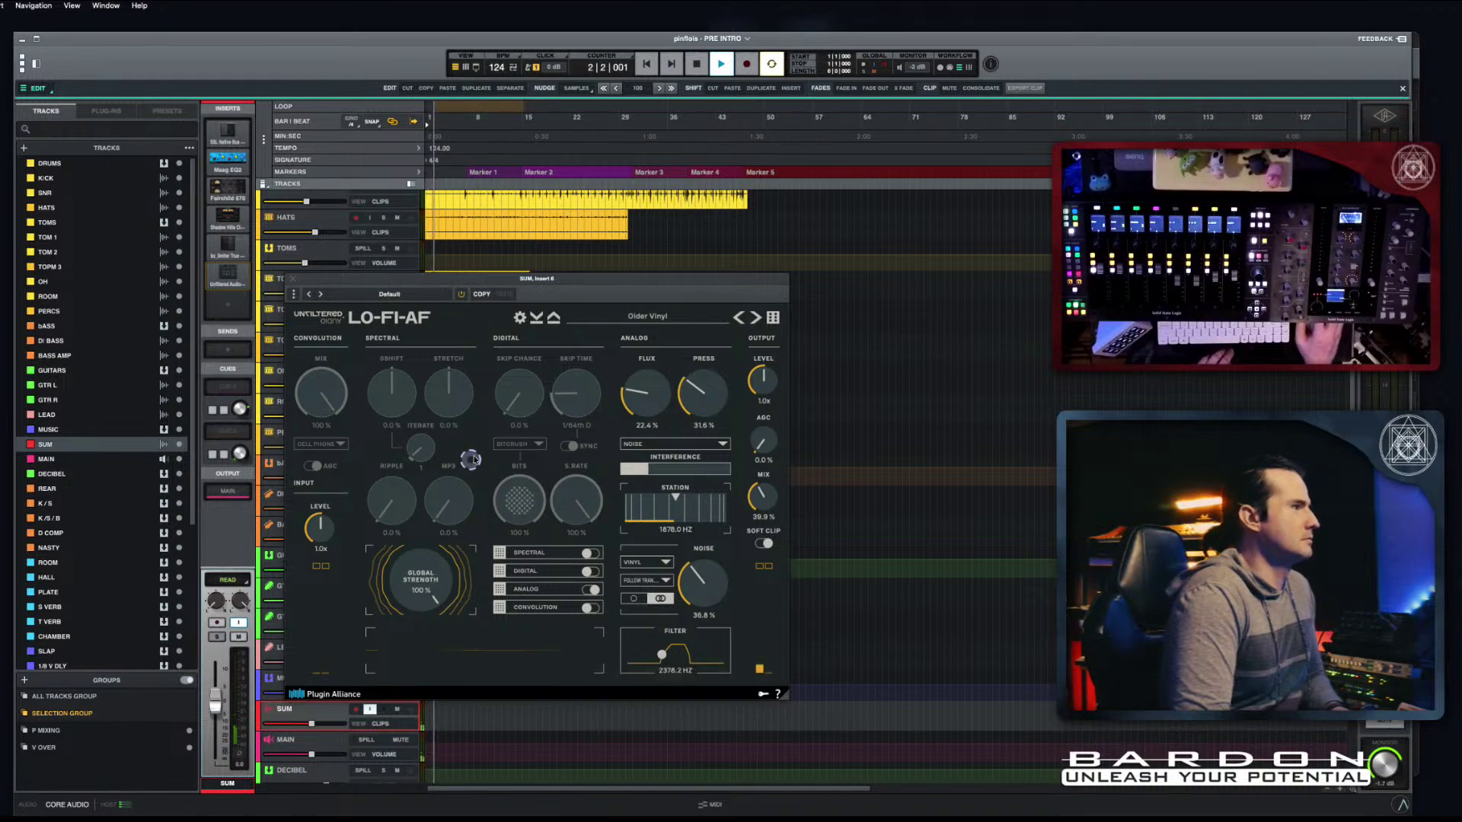
left_click_drag(663, 655, 662, 653)
left_click_drag(761, 504, 762, 495)
left_click_drag(689, 392, 638, 476)
left_click_drag(701, 575, 704, 548)
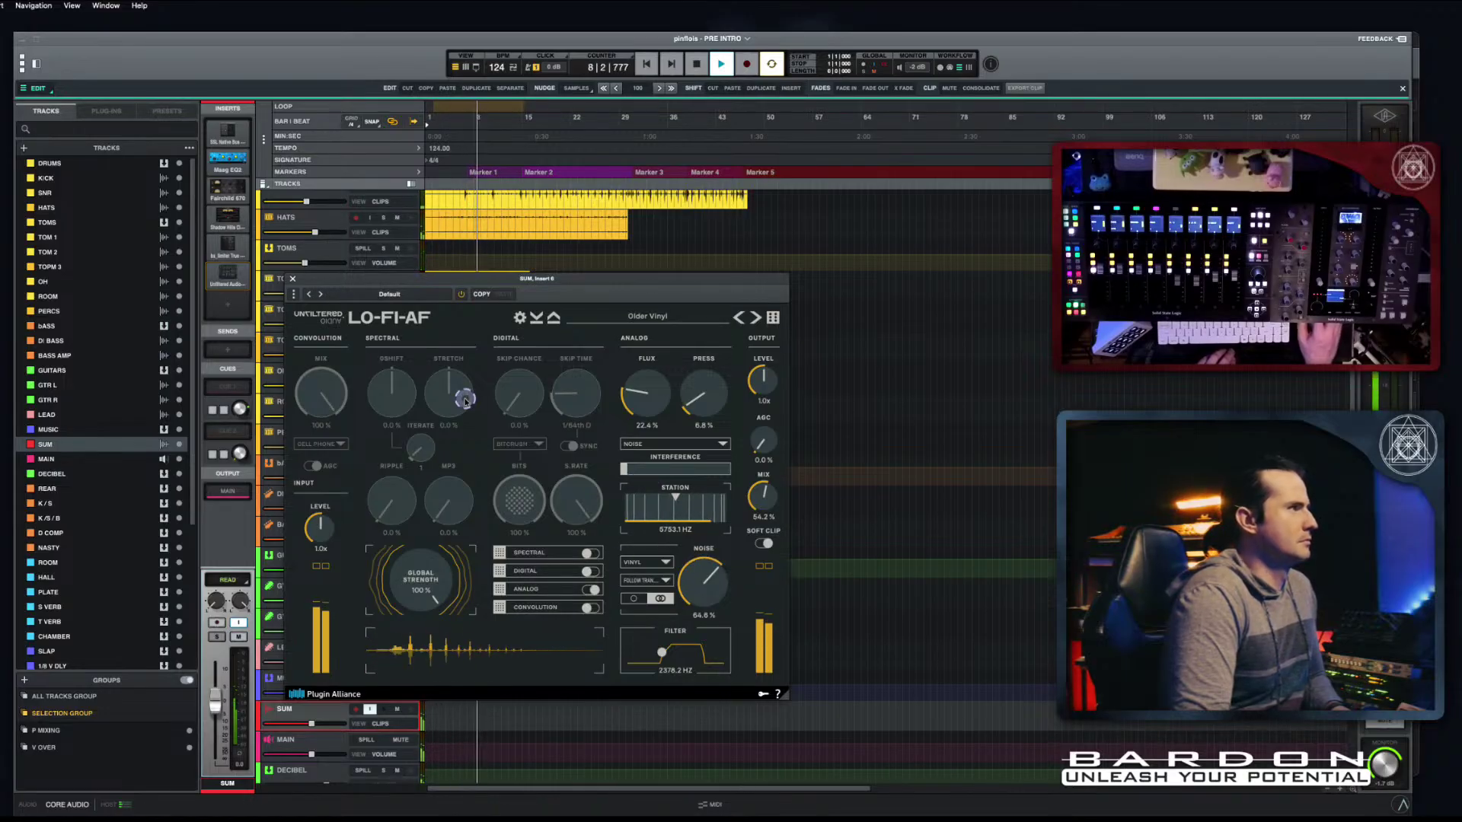
Step: Enable LO-FI-AF's Spectral section, try its shift and Stretch controls, reset both to 0.0 %, and stop playback
left_click(591, 552)
mouse_move(390, 415)
left_mouse_down()
mouse_move(390, 399)
mouse_move(391, 411)
mouse_move(469, 393)
mouse_move(469, 439)
mouse_move(418, 407)
left_mouse_up()
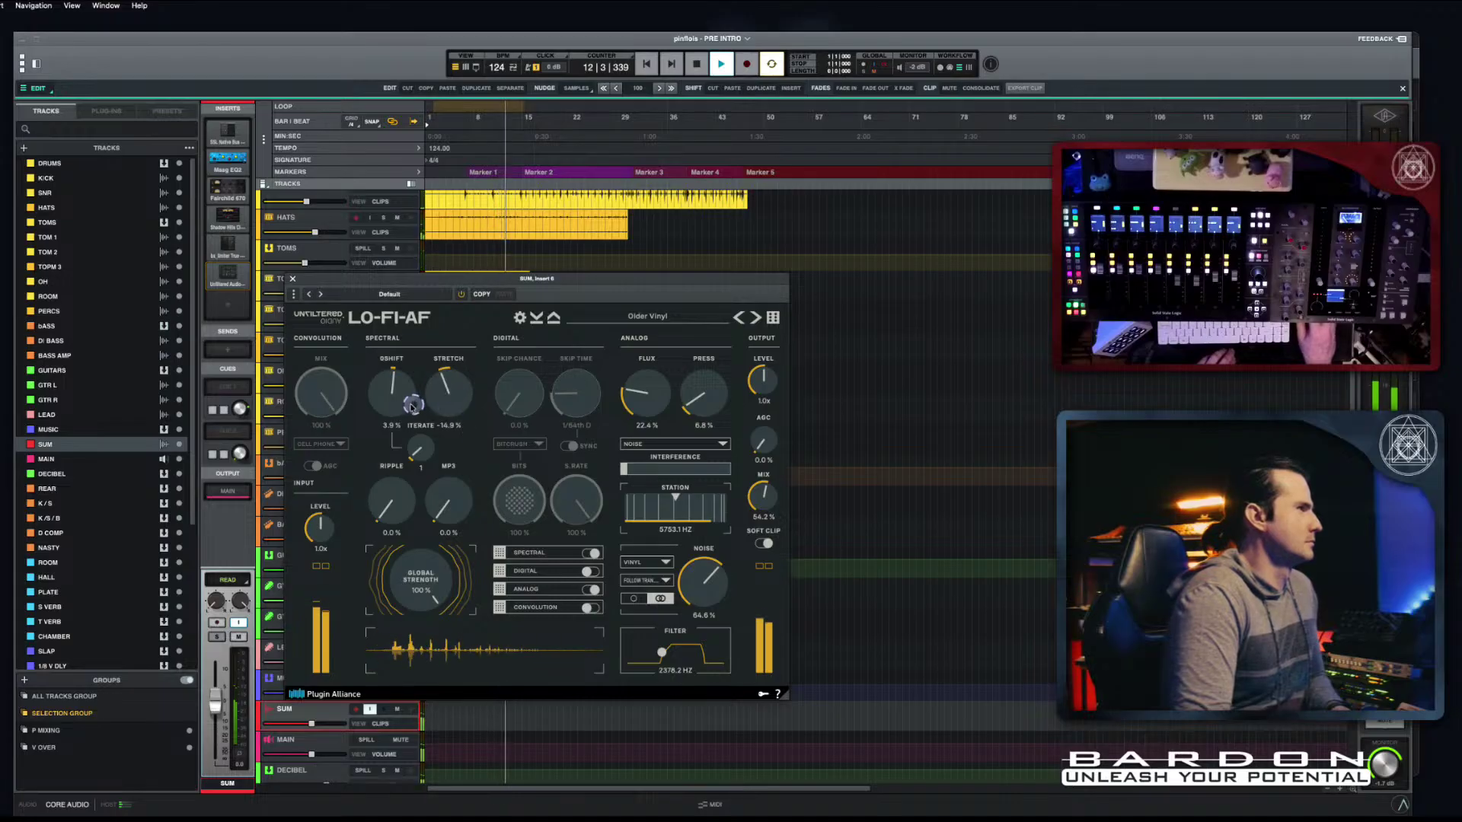
left_click(438, 407, "alt")
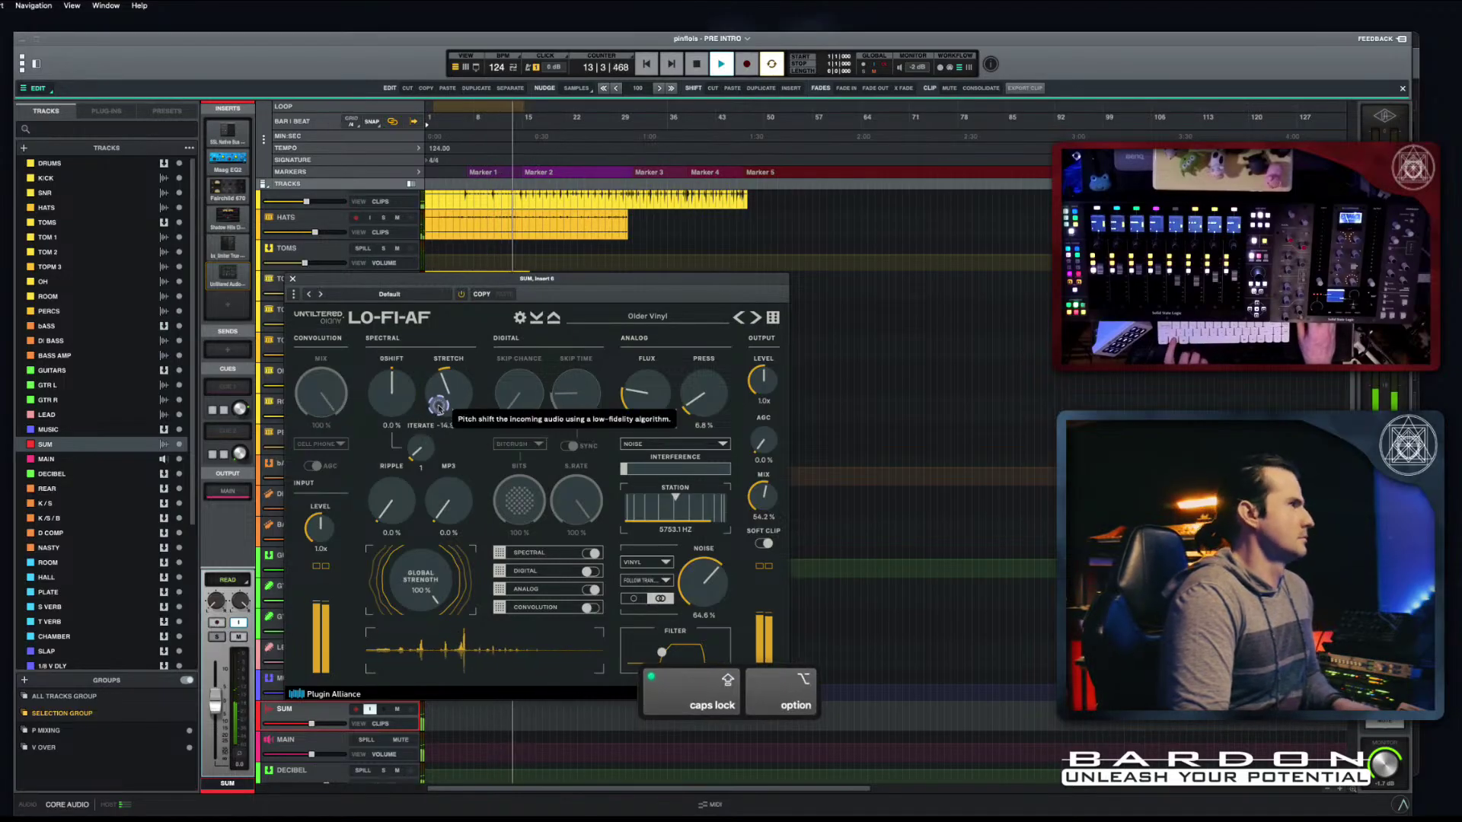
left_click(438, 407, "alt")
key("space")
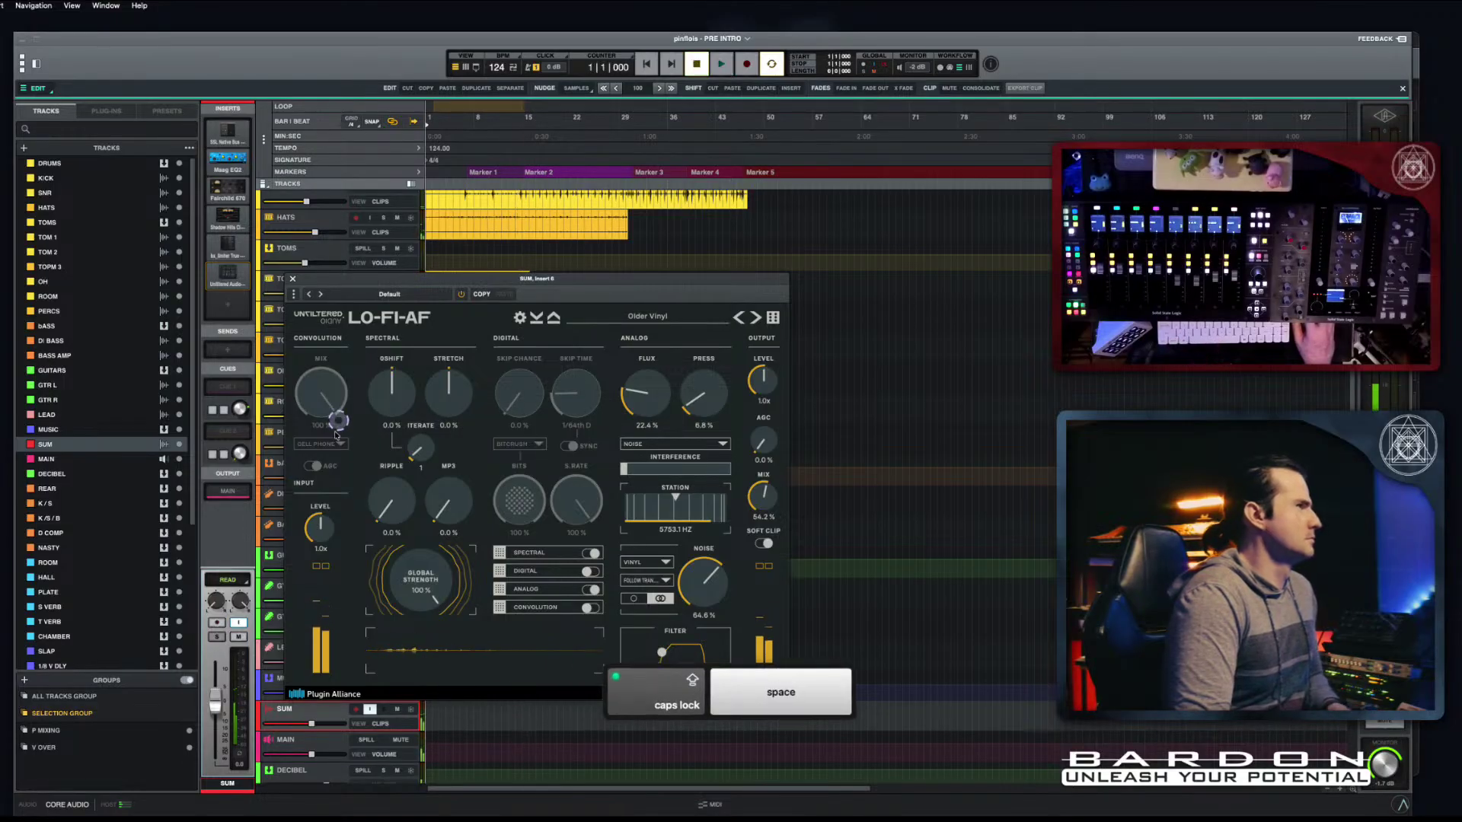
Step: Enable LO-FI-AF's Convolution section and choose the Piezo speaker model
left_click(591, 609)
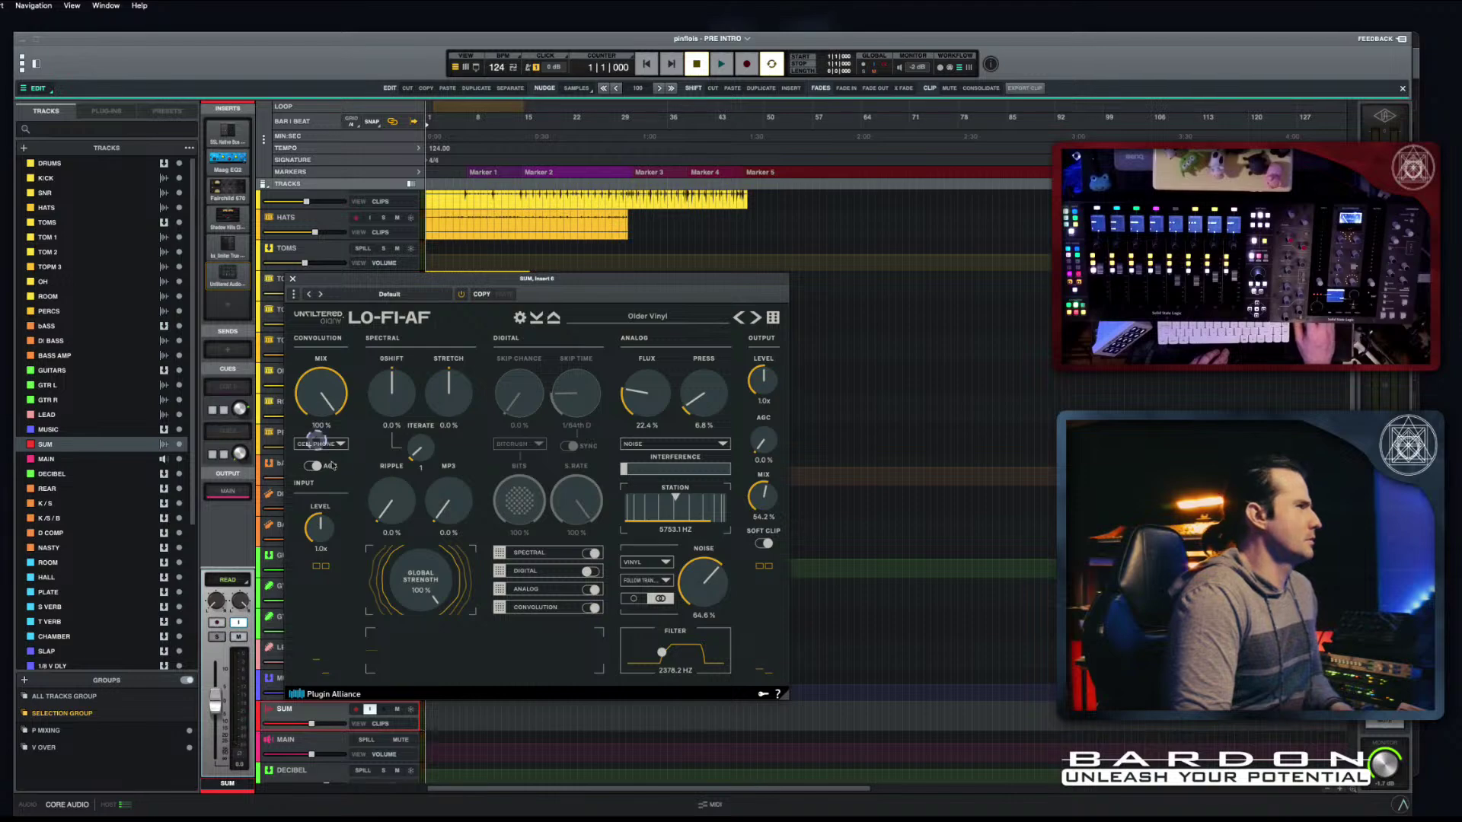
mouse_move(343, 459)
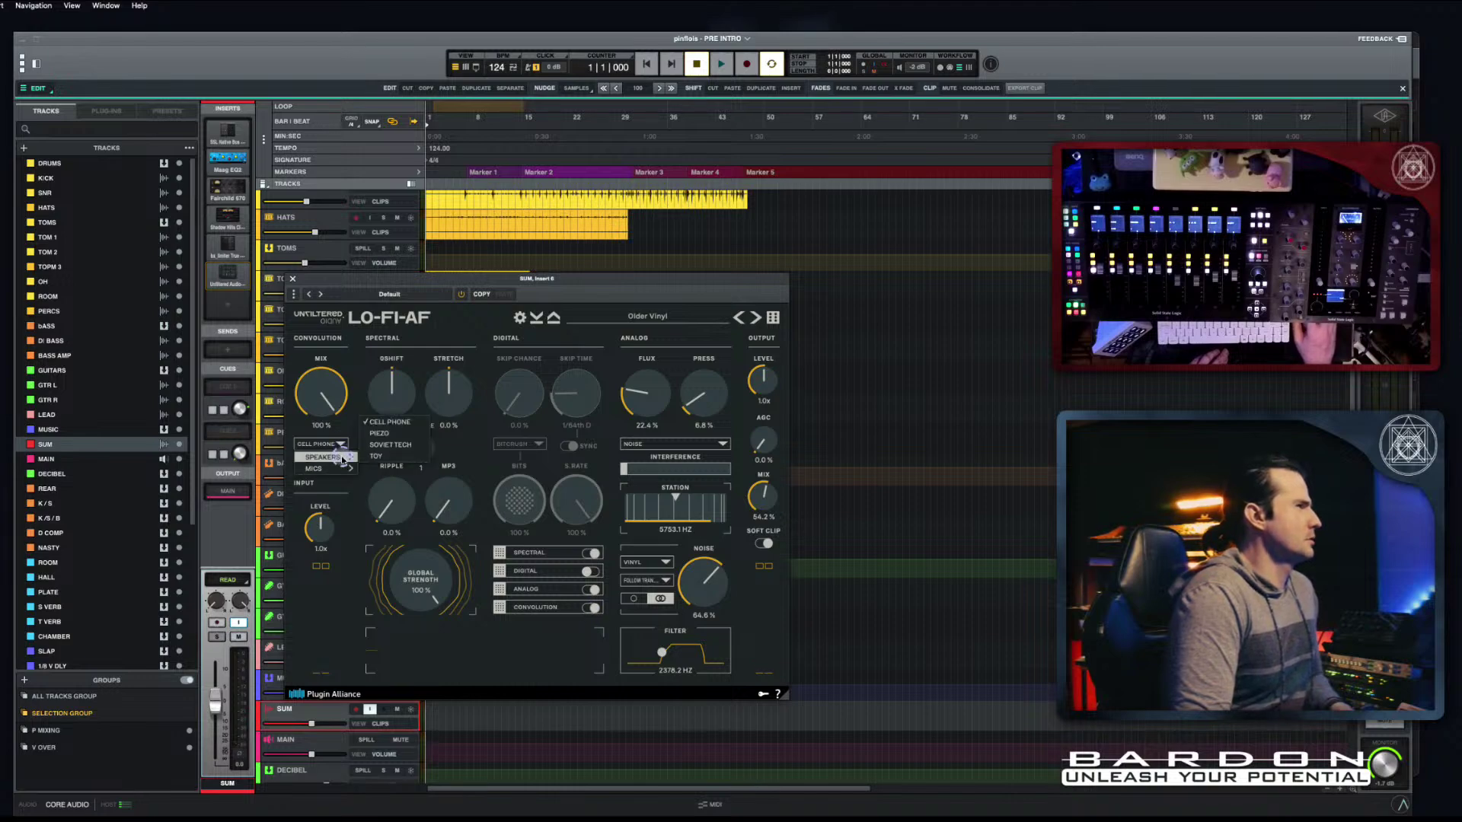
left_click(415, 432)
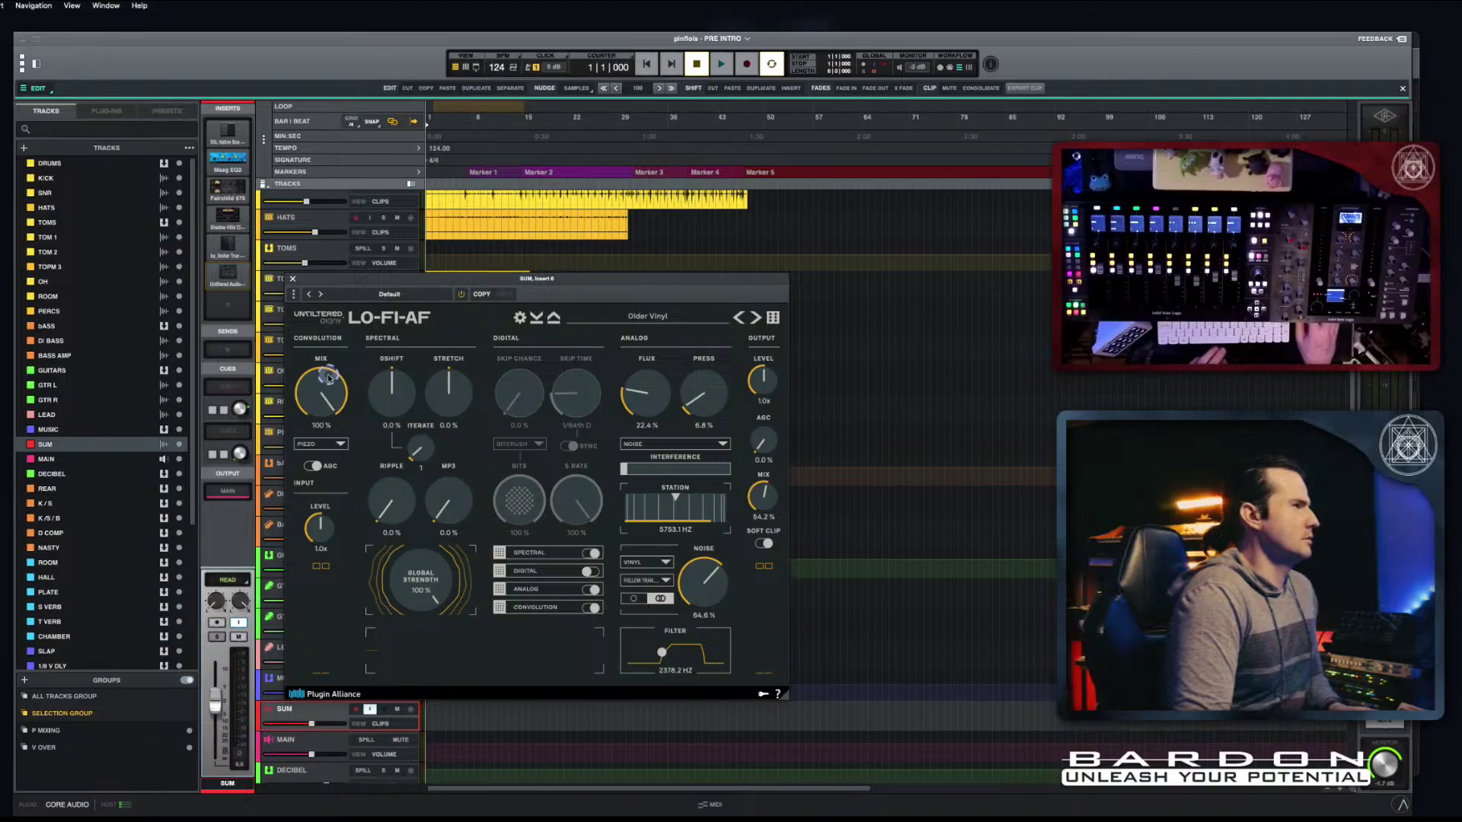
Step: Play the mix and set LO-FI-AF's output Mix to 100 %, the noise filter to 877.7 Hz and Noise to 57.1 %
key("space")
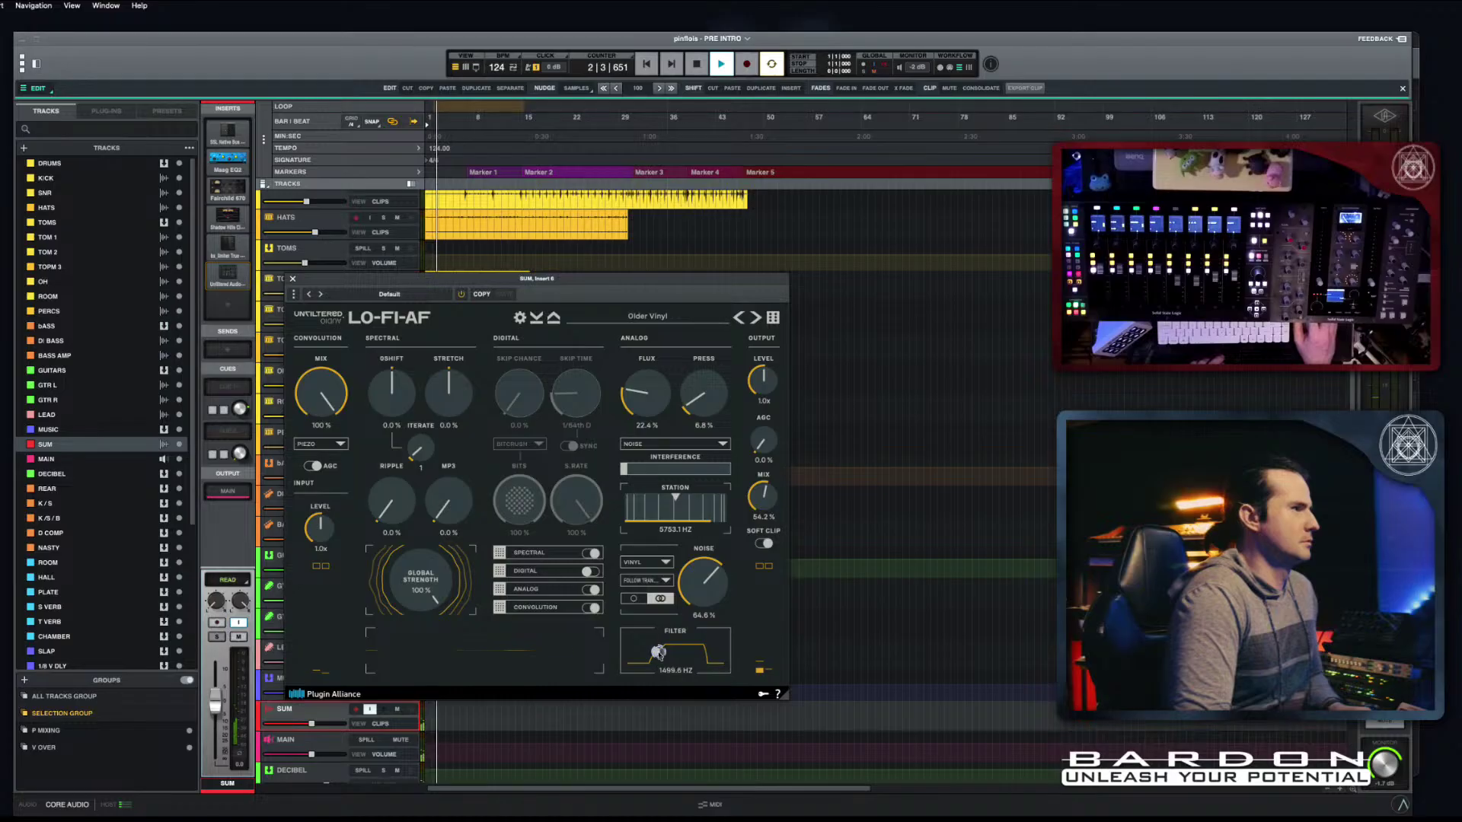
left_click_drag(659, 652, 660, 649)
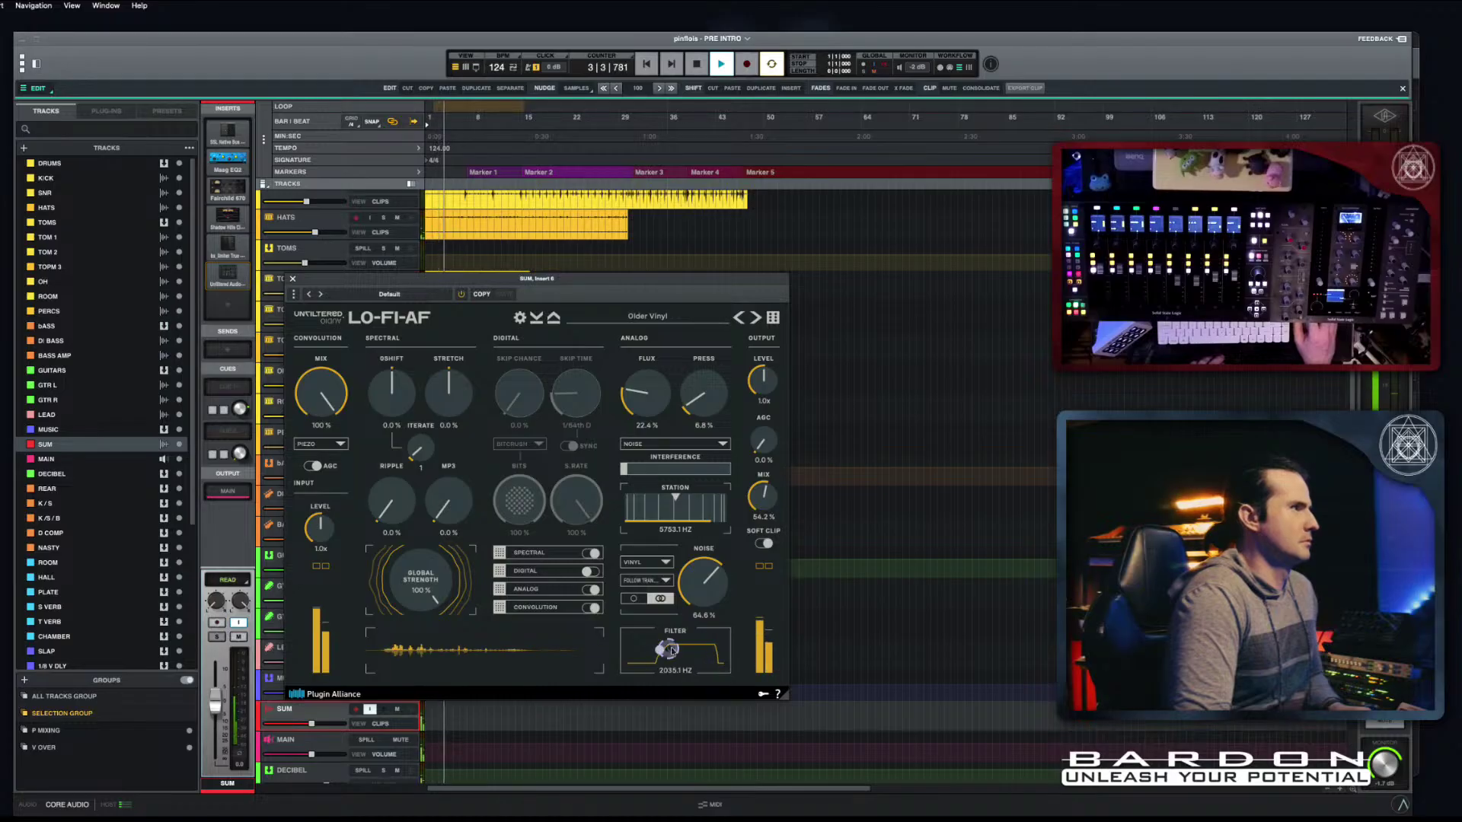
left_click_drag(761, 525, 771, 446)
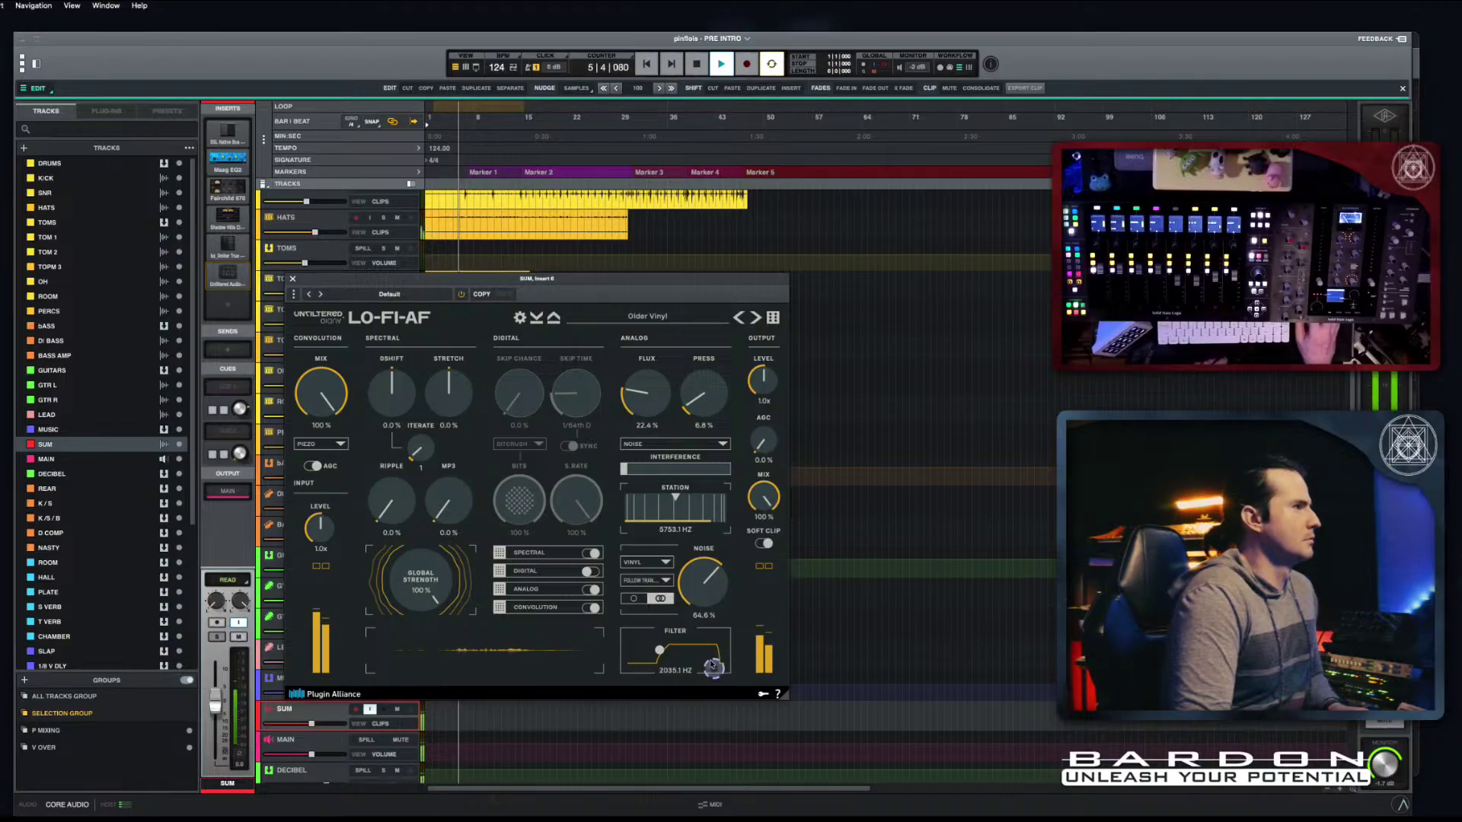
left_click_drag(661, 653, 648, 659)
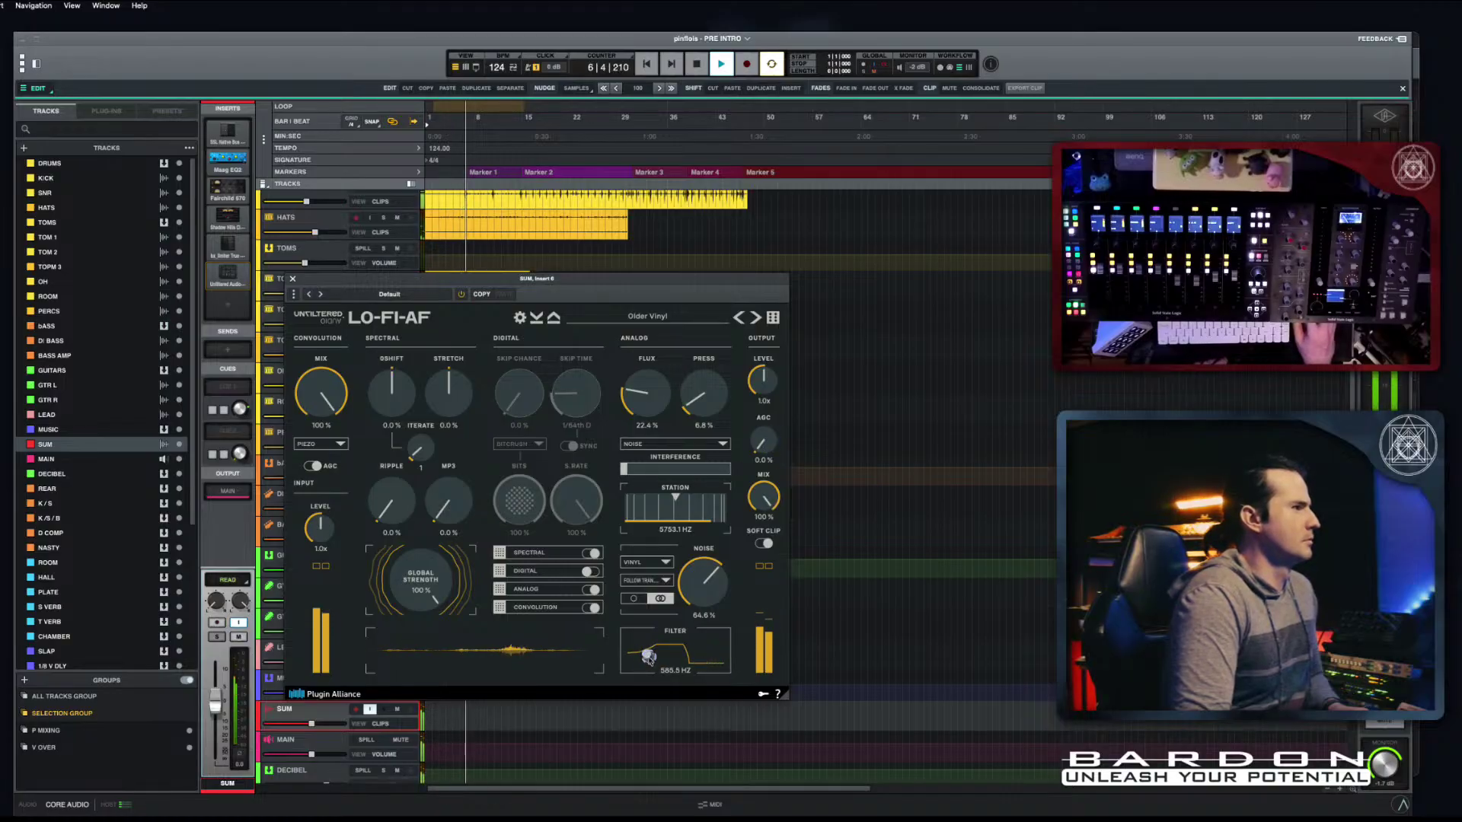
left_click_drag(706, 596, 707, 604)
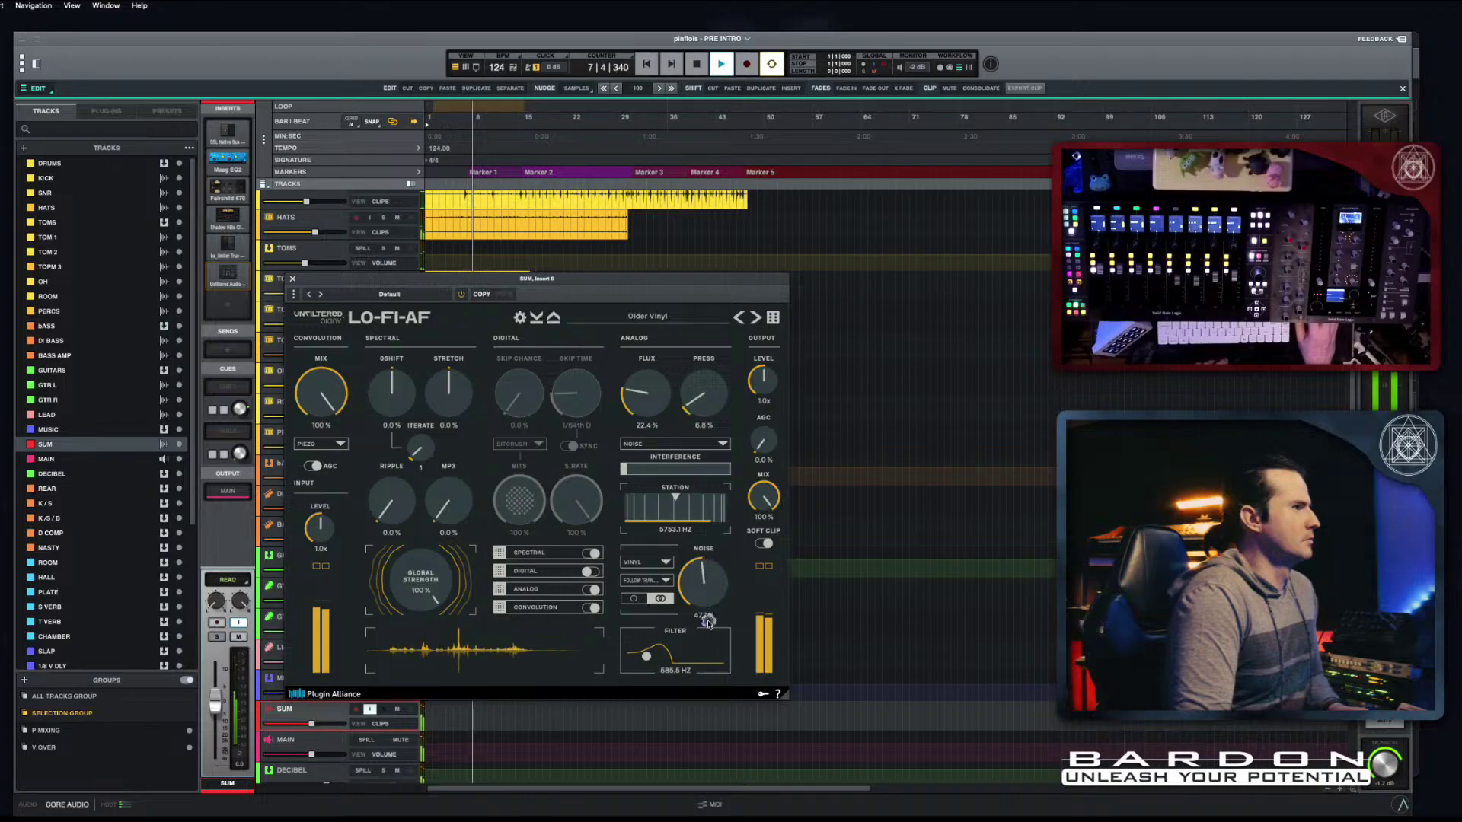
left_click_drag(647, 657, 653, 657)
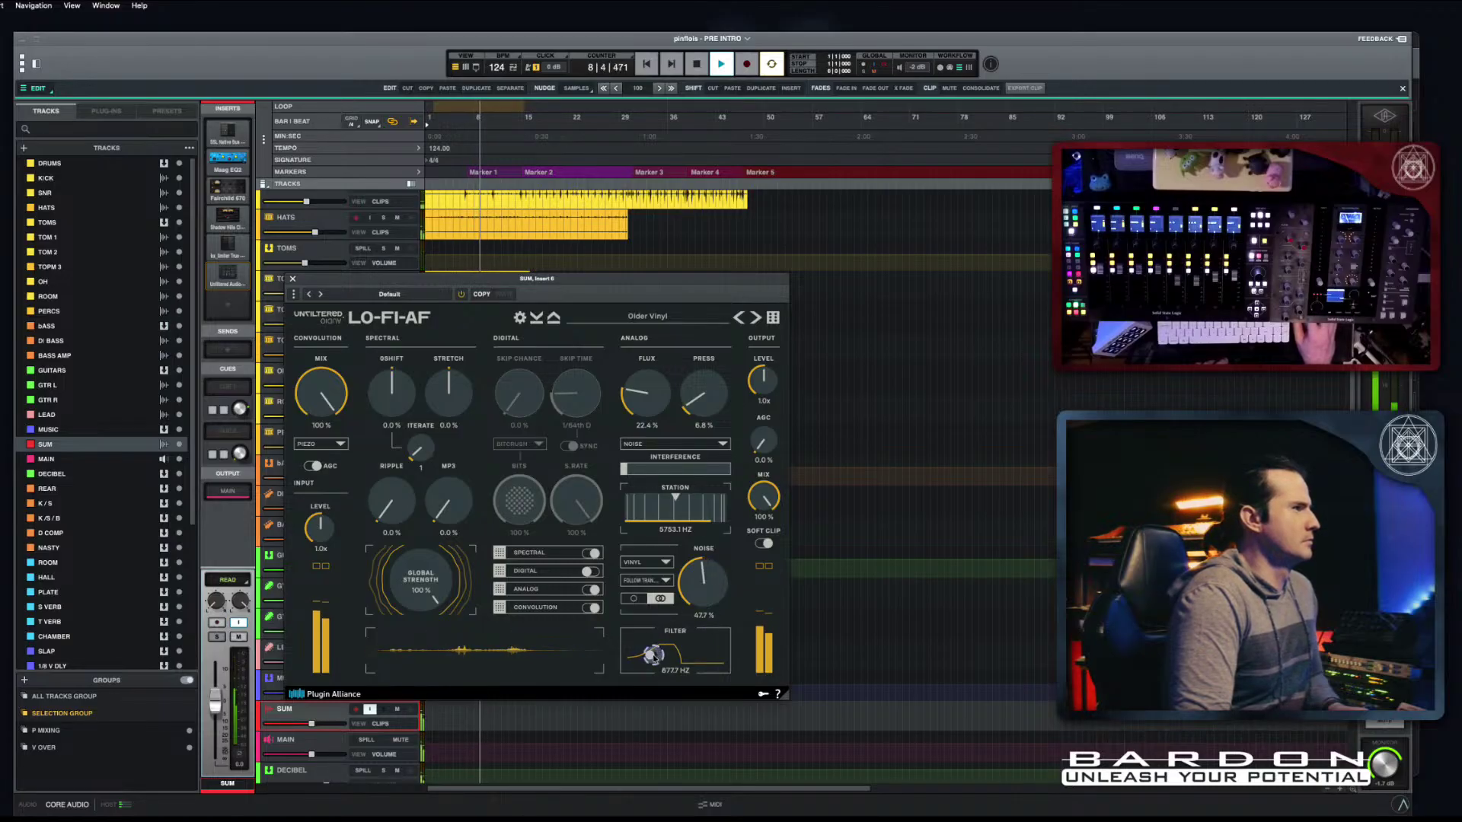
left_click_drag(684, 585, 687, 577)
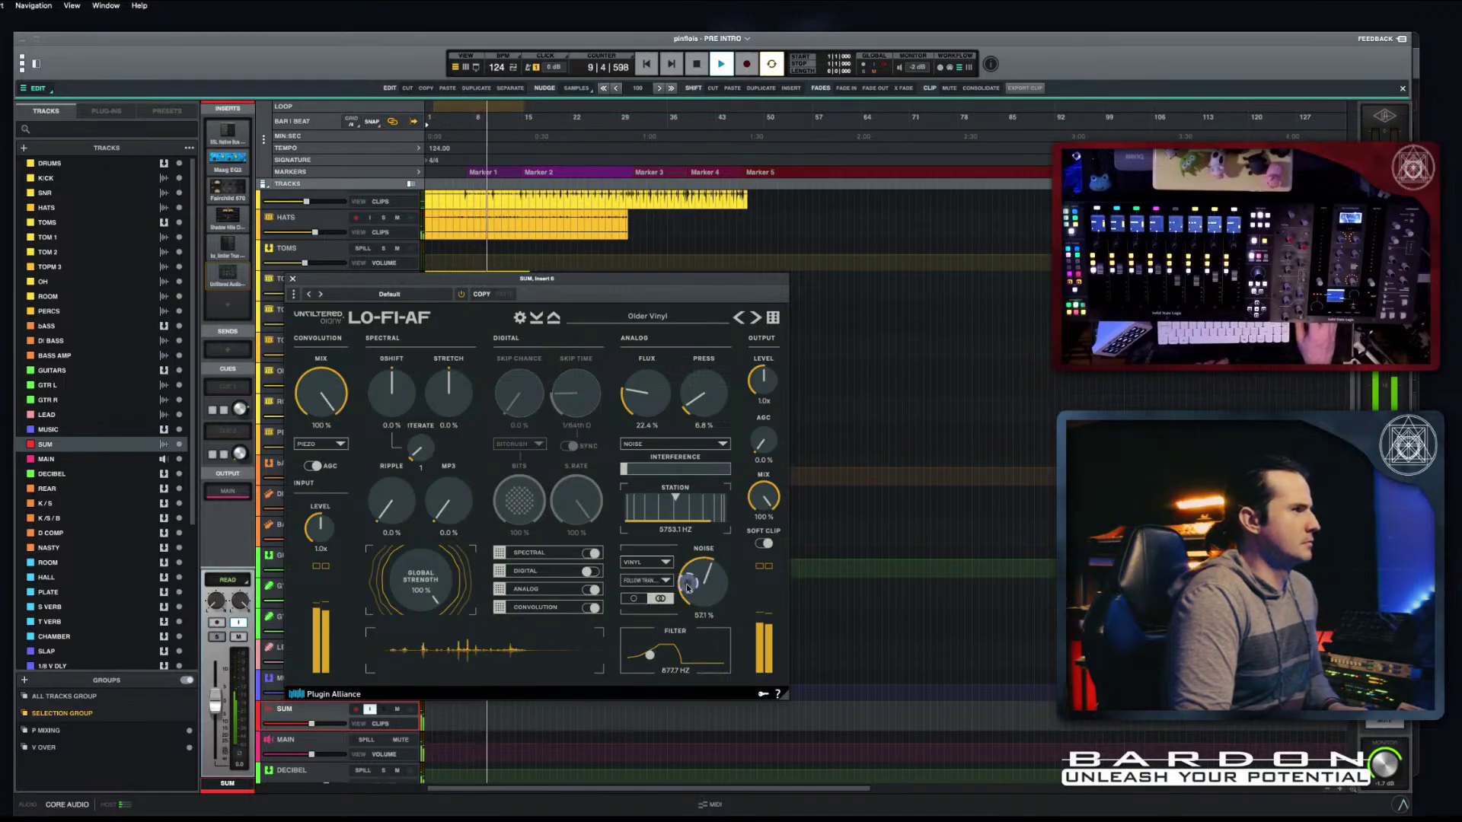
Step: Try the Convolution Mix amount, set the output Mix to 70.3 %, and stop playback
left_click_drag(343, 395, 345, 359)
left_click_drag(766, 504, 765, 552)
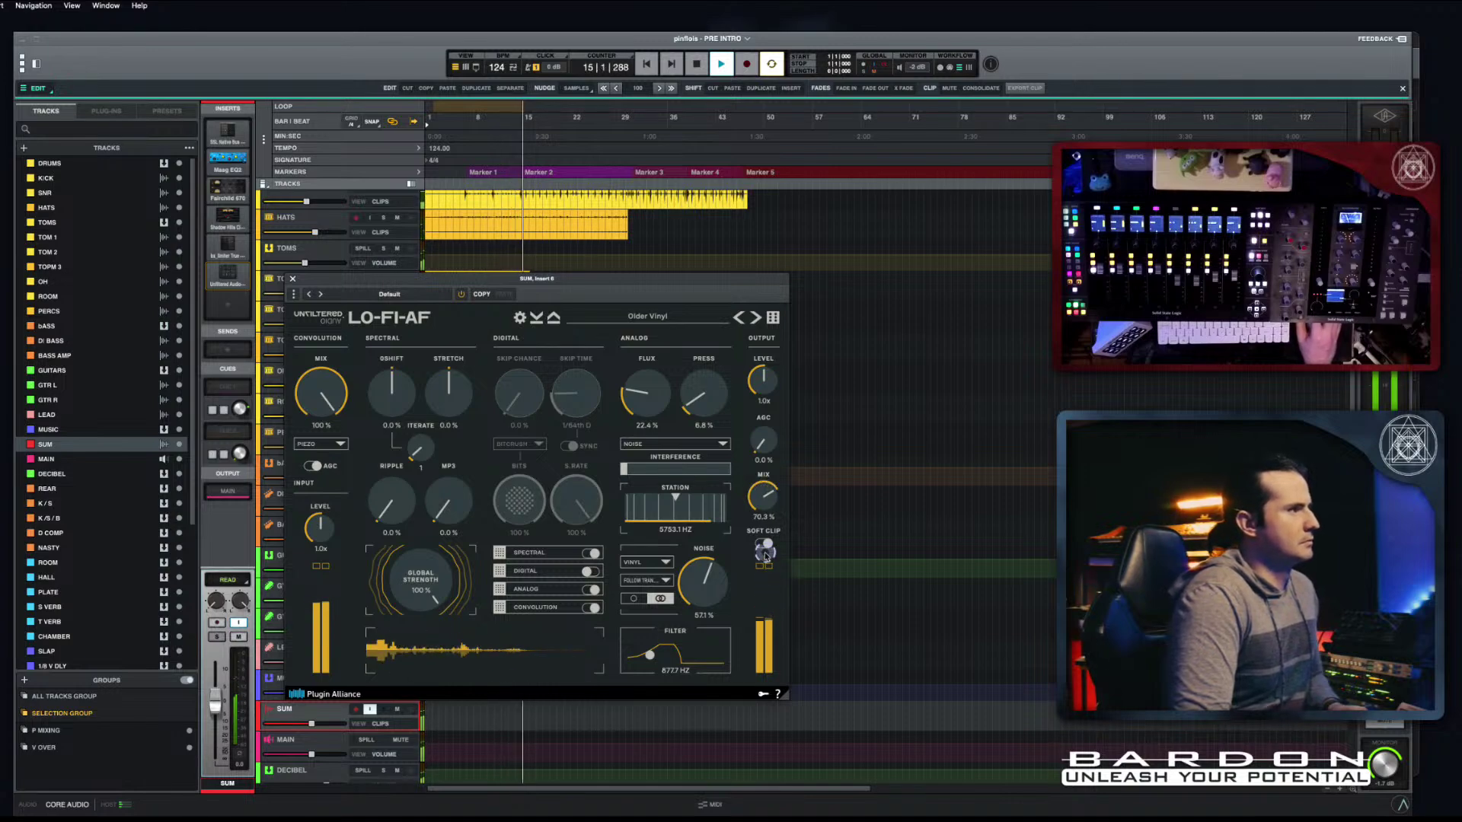
key("space")
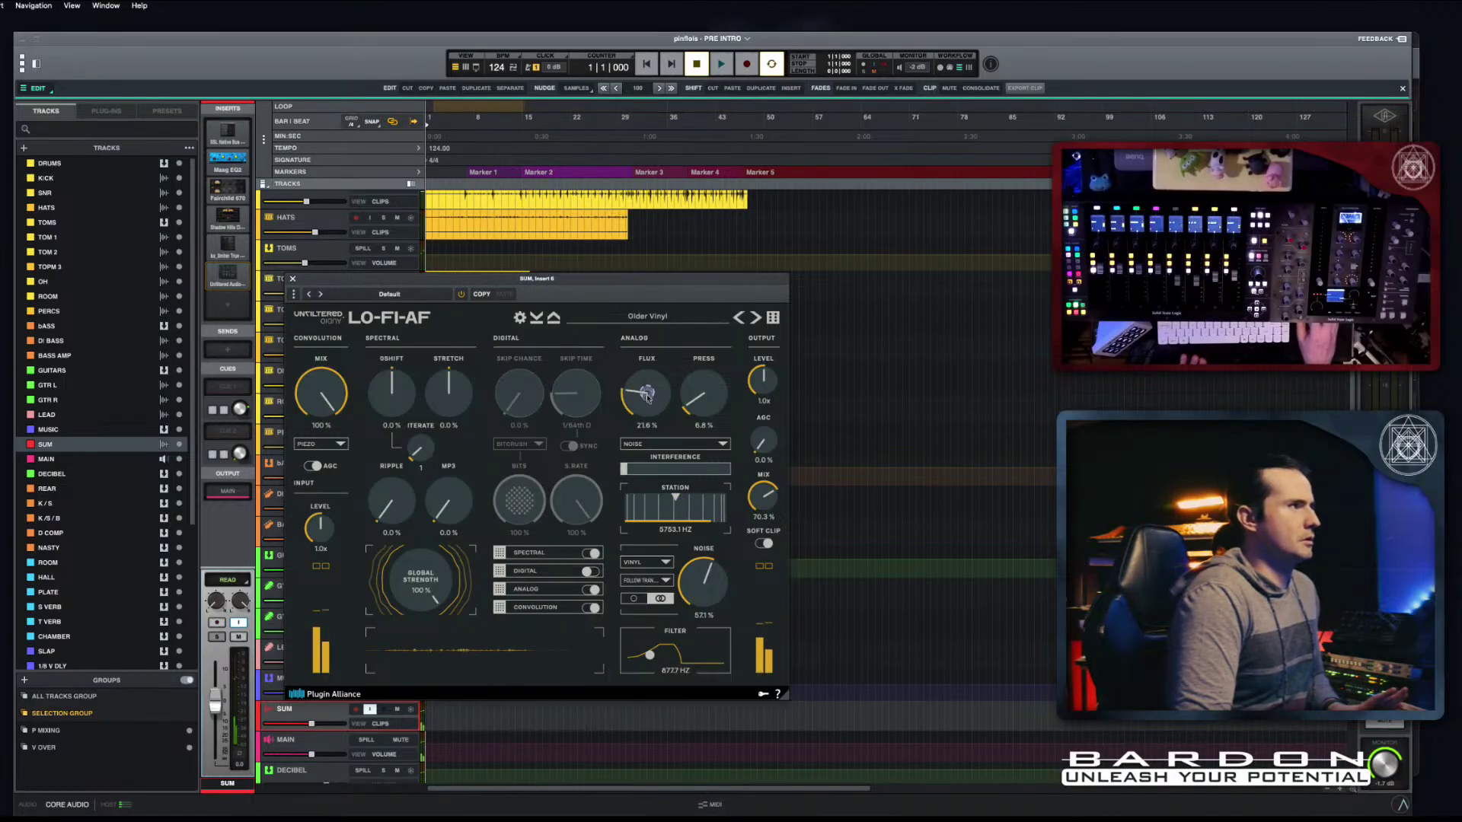
Step: Set LO-FI-AF's Flux to 7.5 % and change the interference type to Stereo Noise
left_click_drag(656, 390, 656, 401)
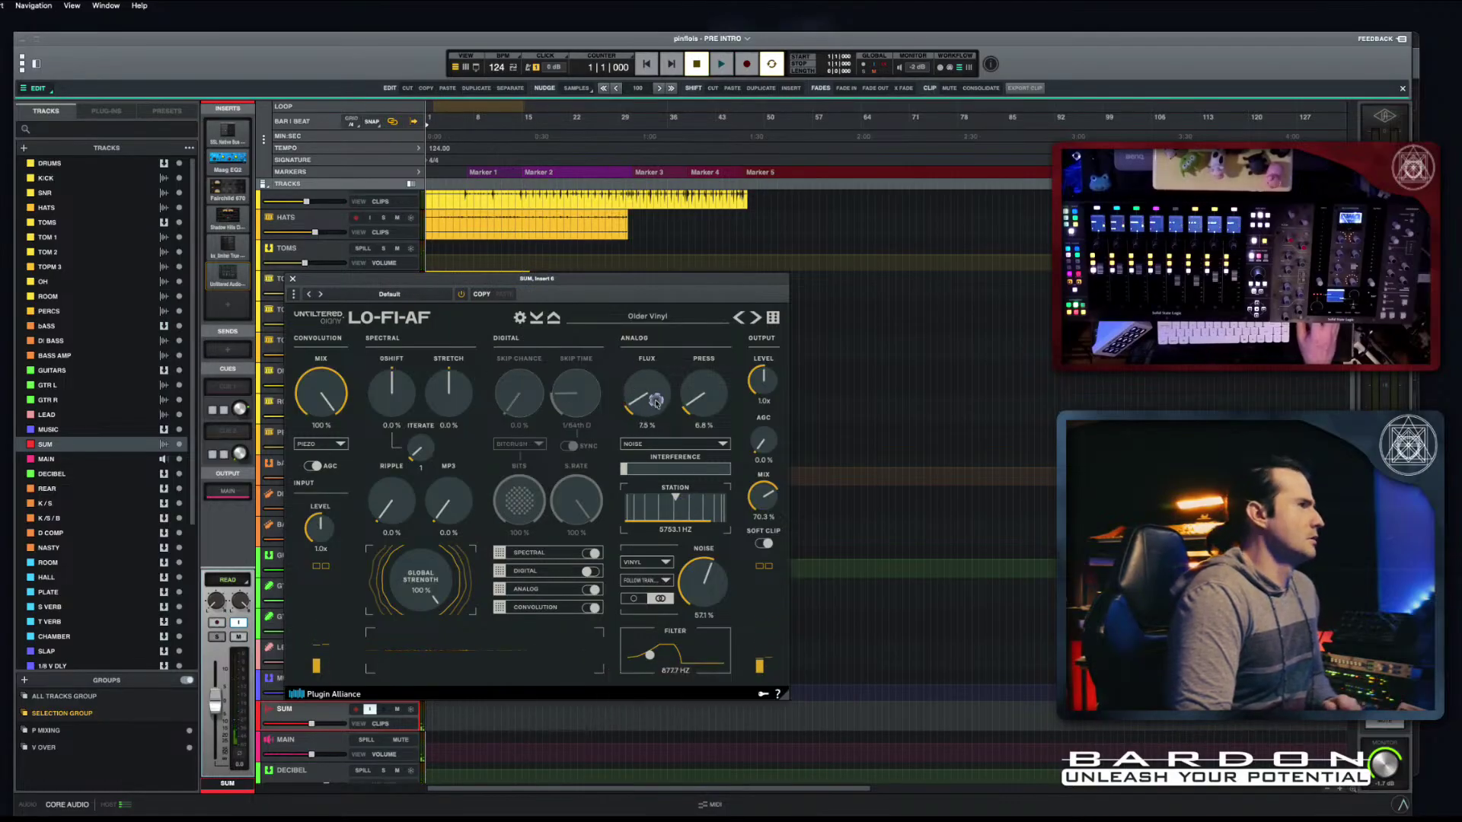
left_click(719, 443)
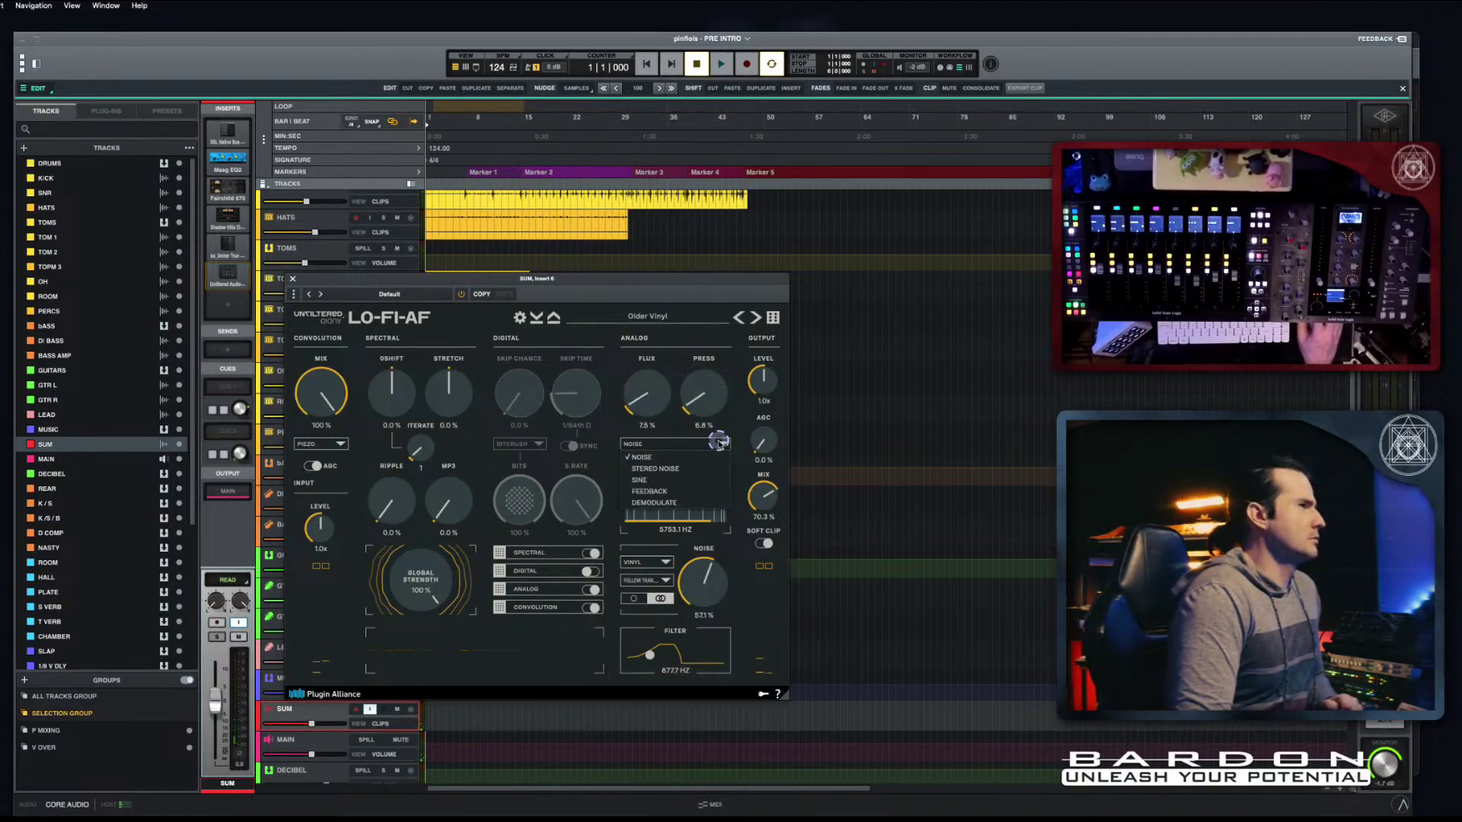
left_click(690, 469)
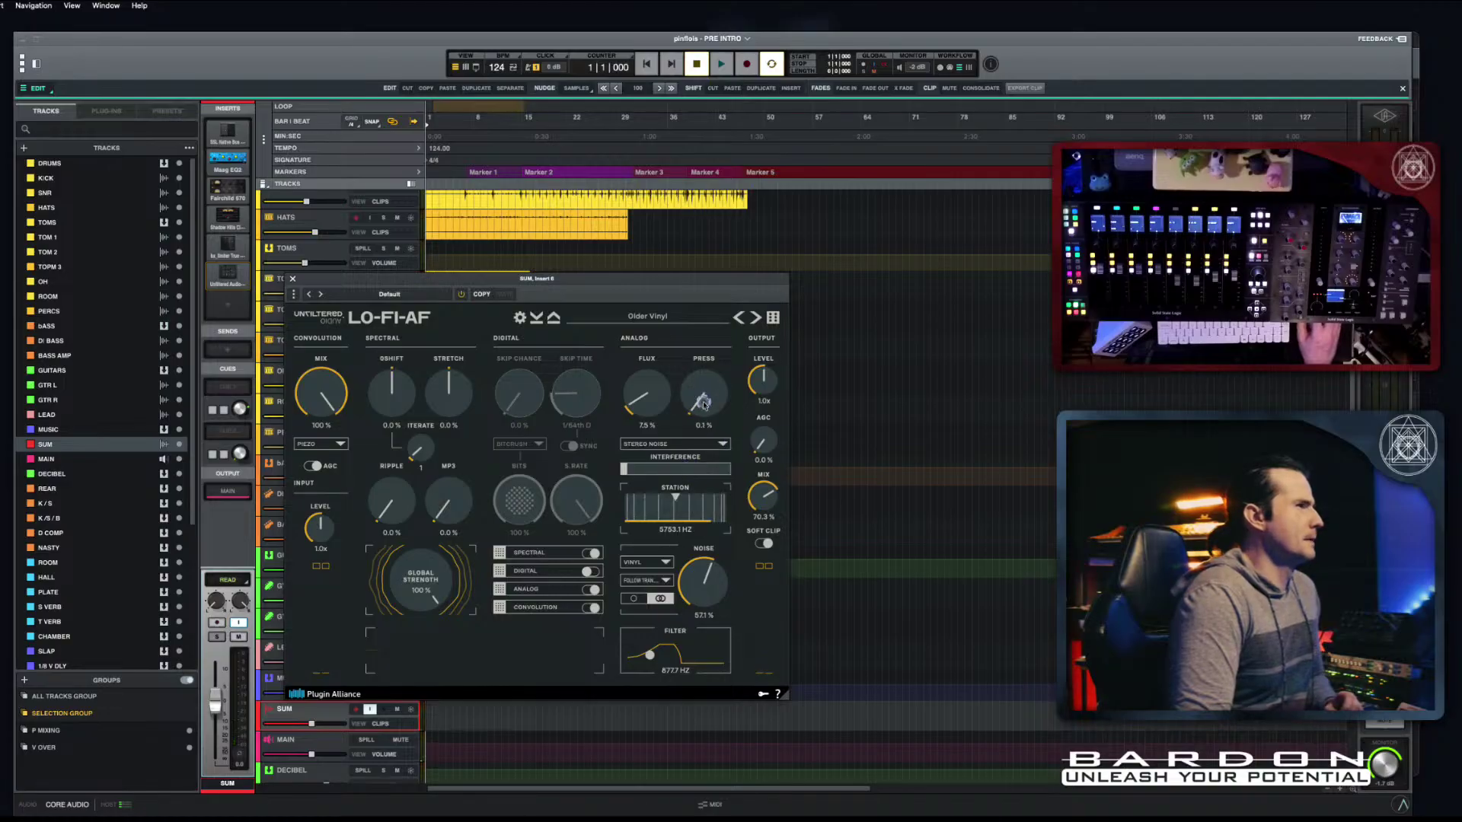
Step: Set LO-FI-AF's Press to 2.2 % and its interference Station to 1363.0 Hz, and start playback
left_click_drag(687, 505, 680, 513)
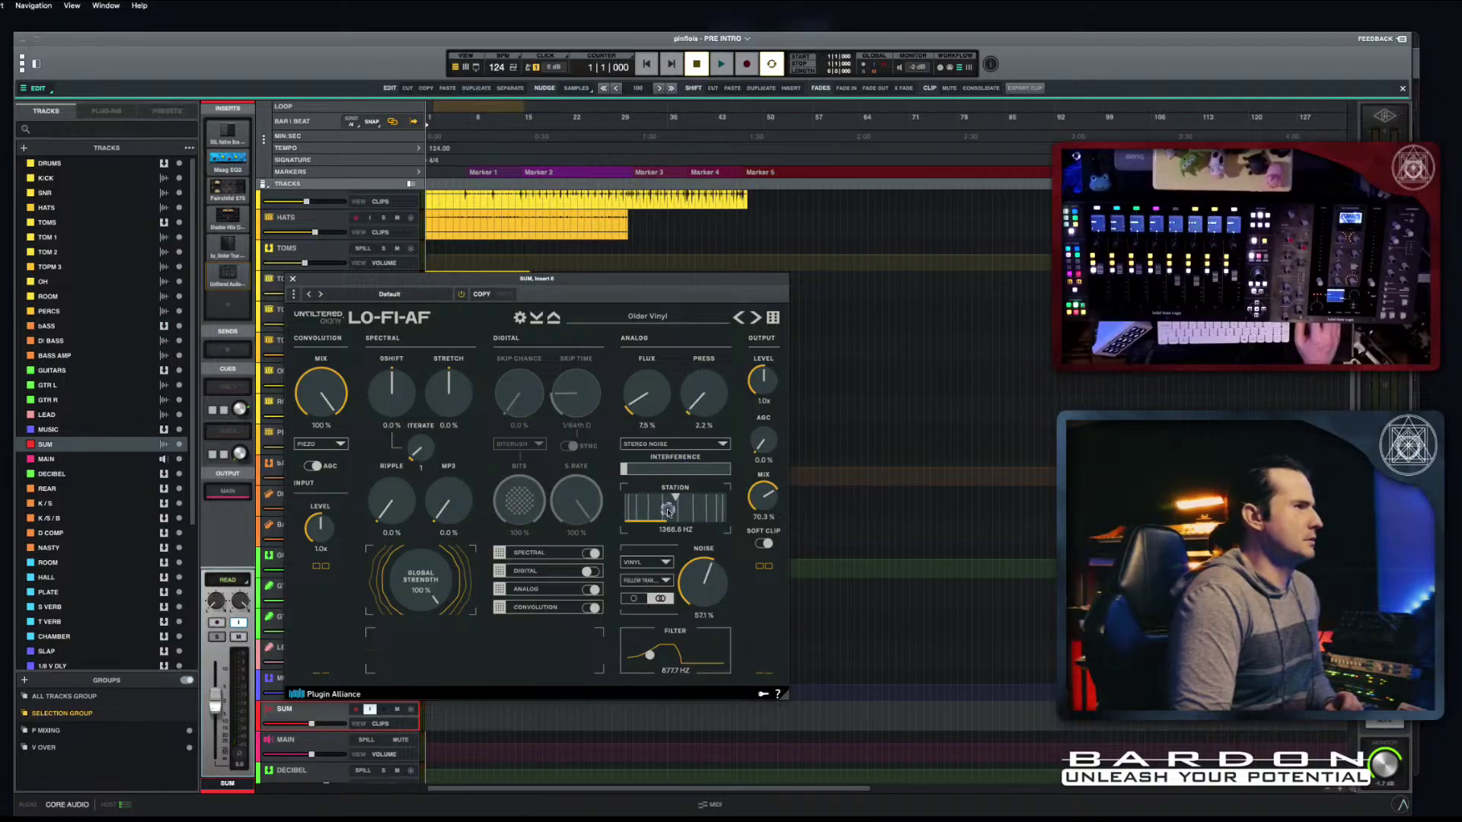
key("space")
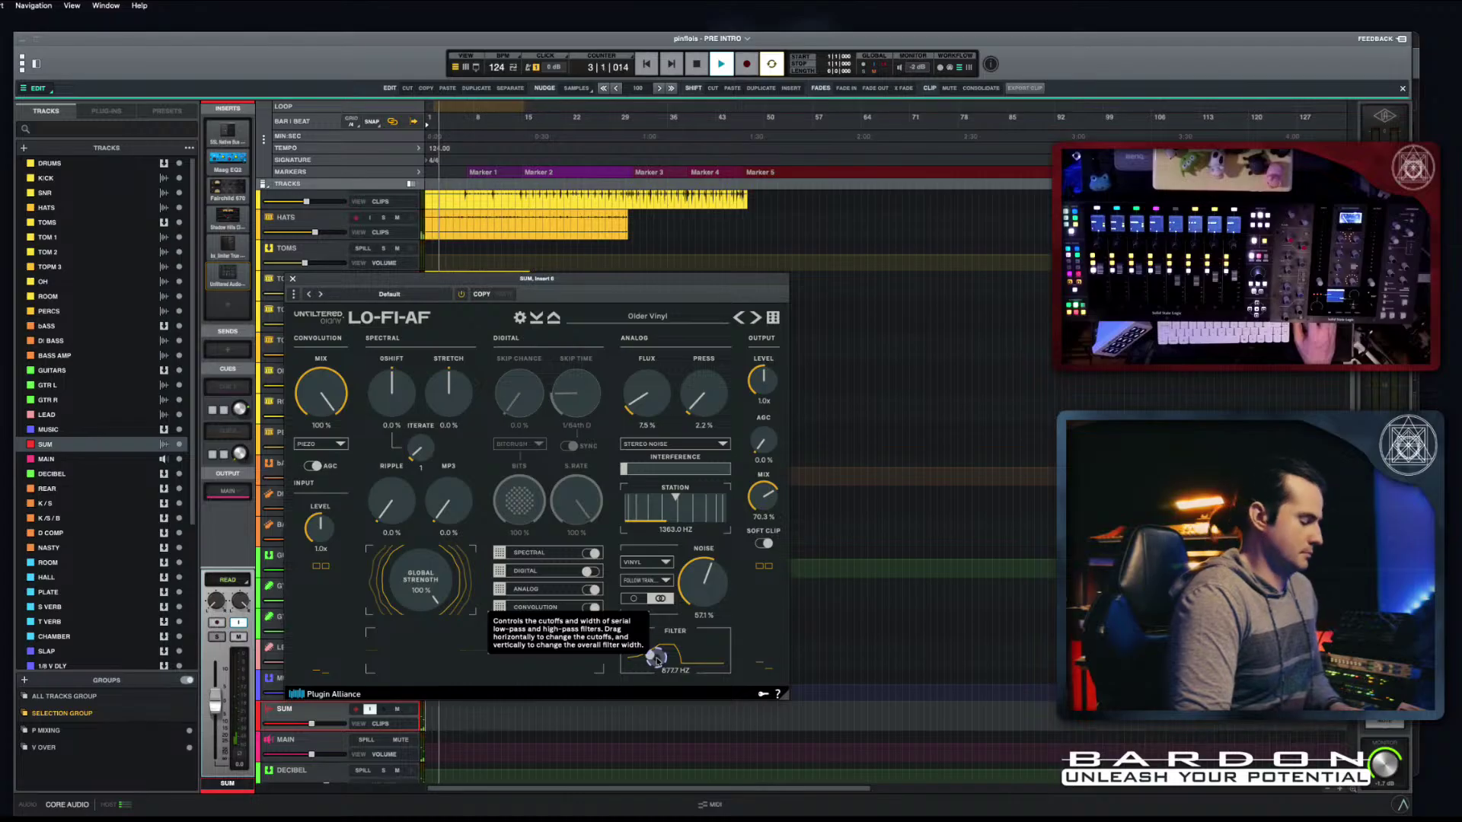
Step: Hide the plug-in windows and examine the tracks' sends, cues and outputs across the mixer during playback
key("v")
scroll(657, 659, "down", 7)
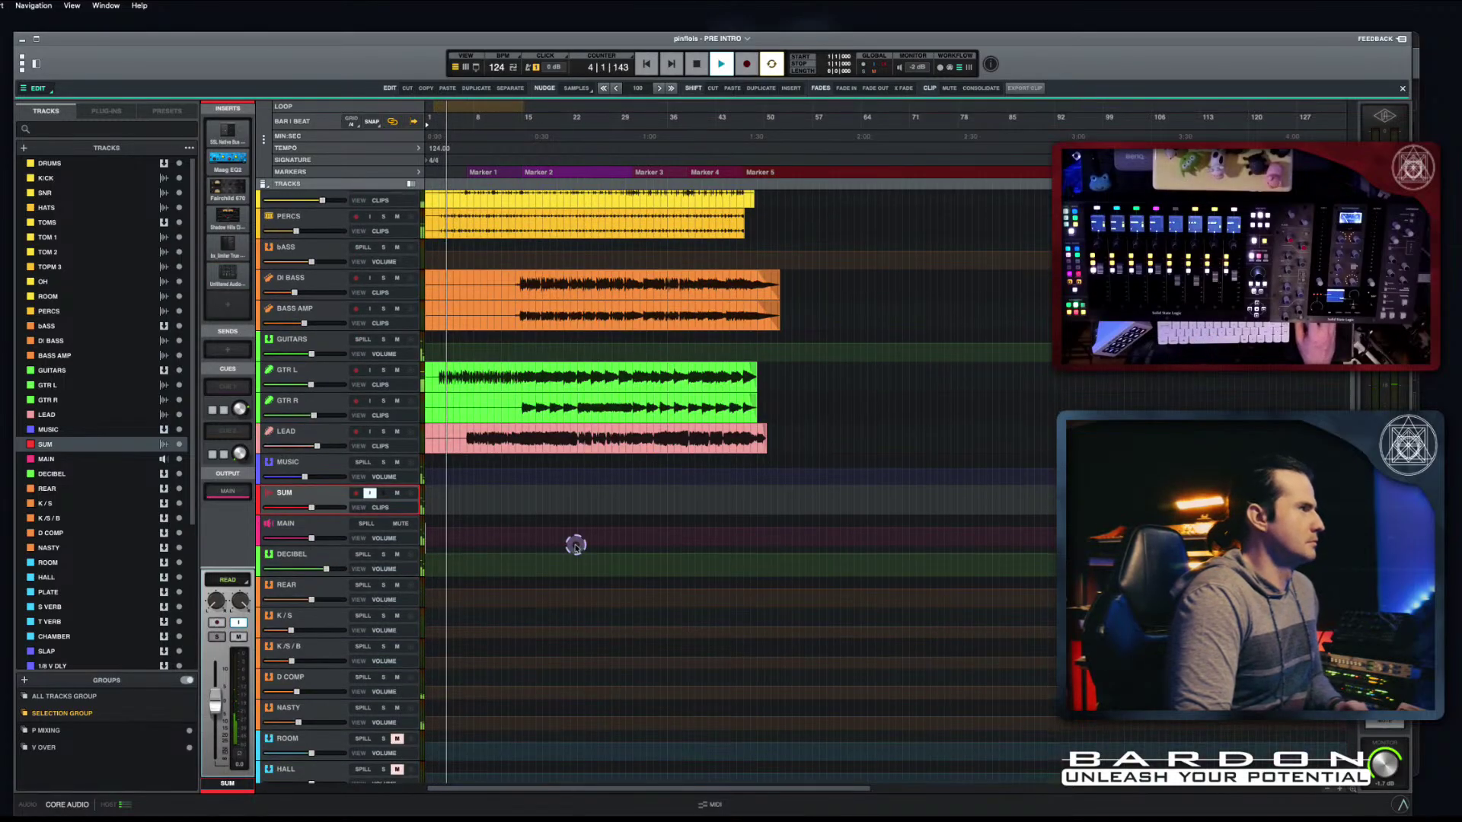
key("x")
scroll(522, 456, "left", 10)
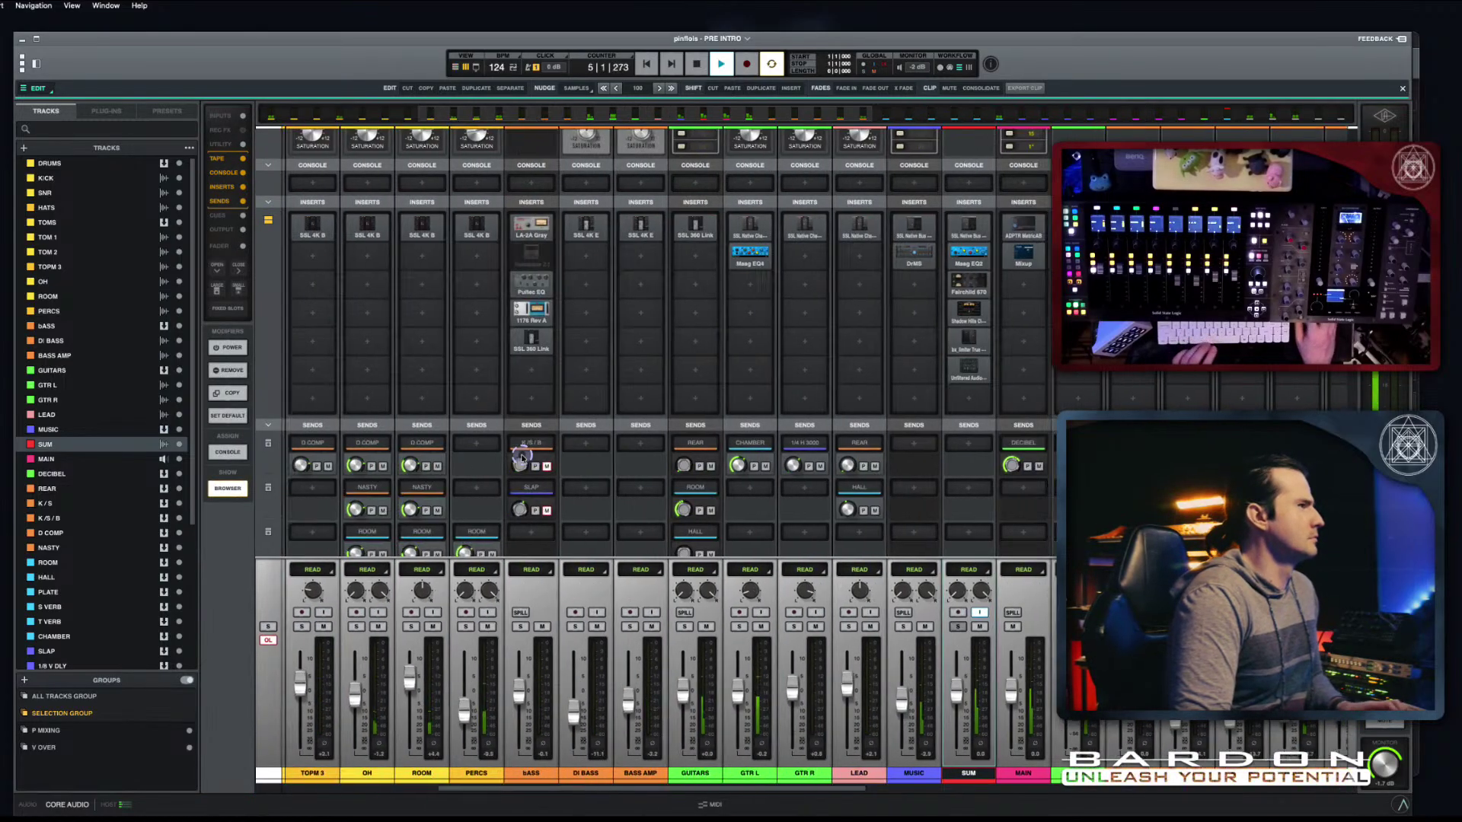
scroll(503, 399, "down", 5)
scroll(561, 522, "left", 5)
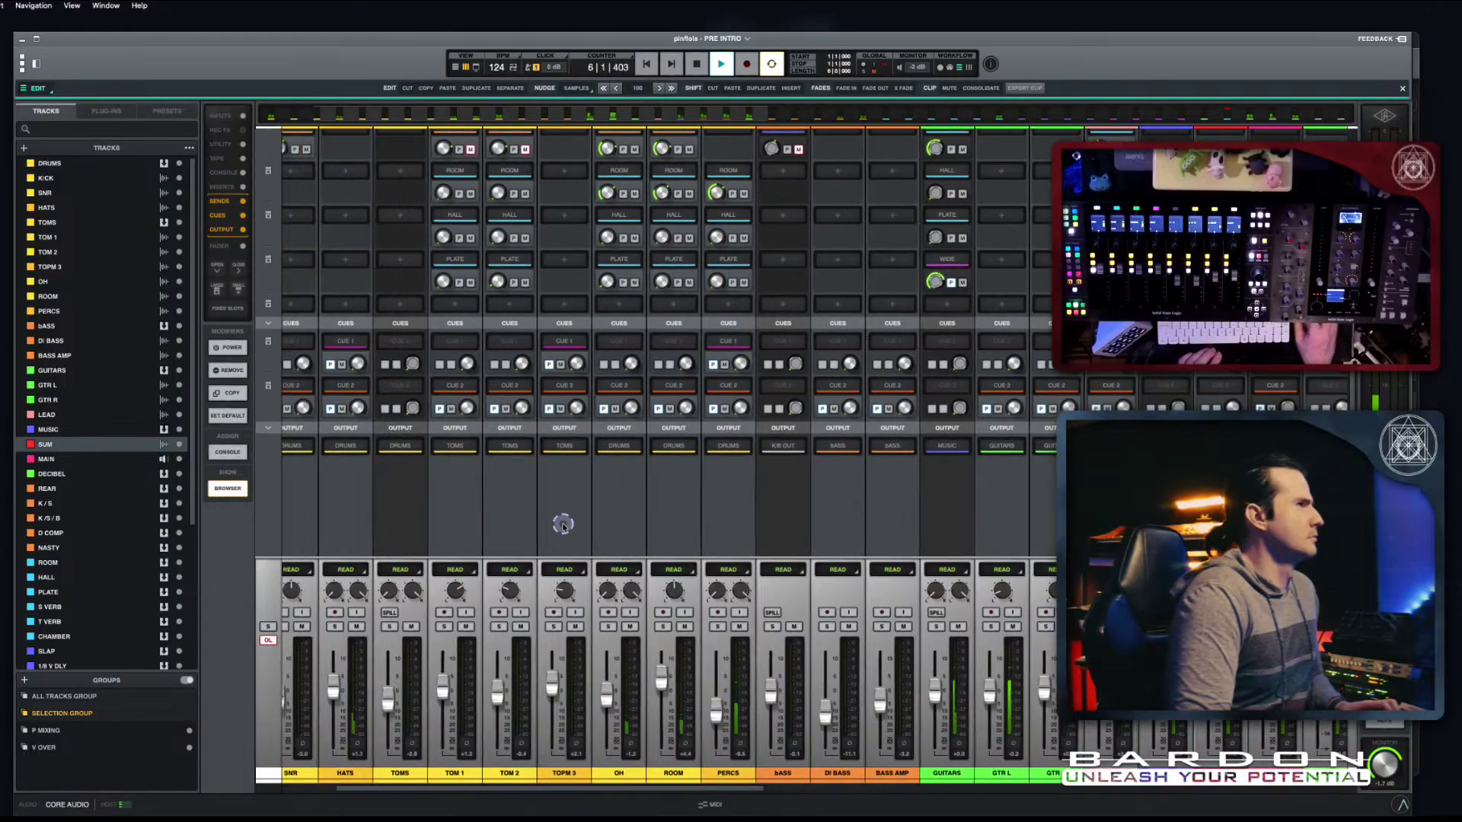
scroll(561, 522, "up", 2)
scroll(563, 525, "right", 10)
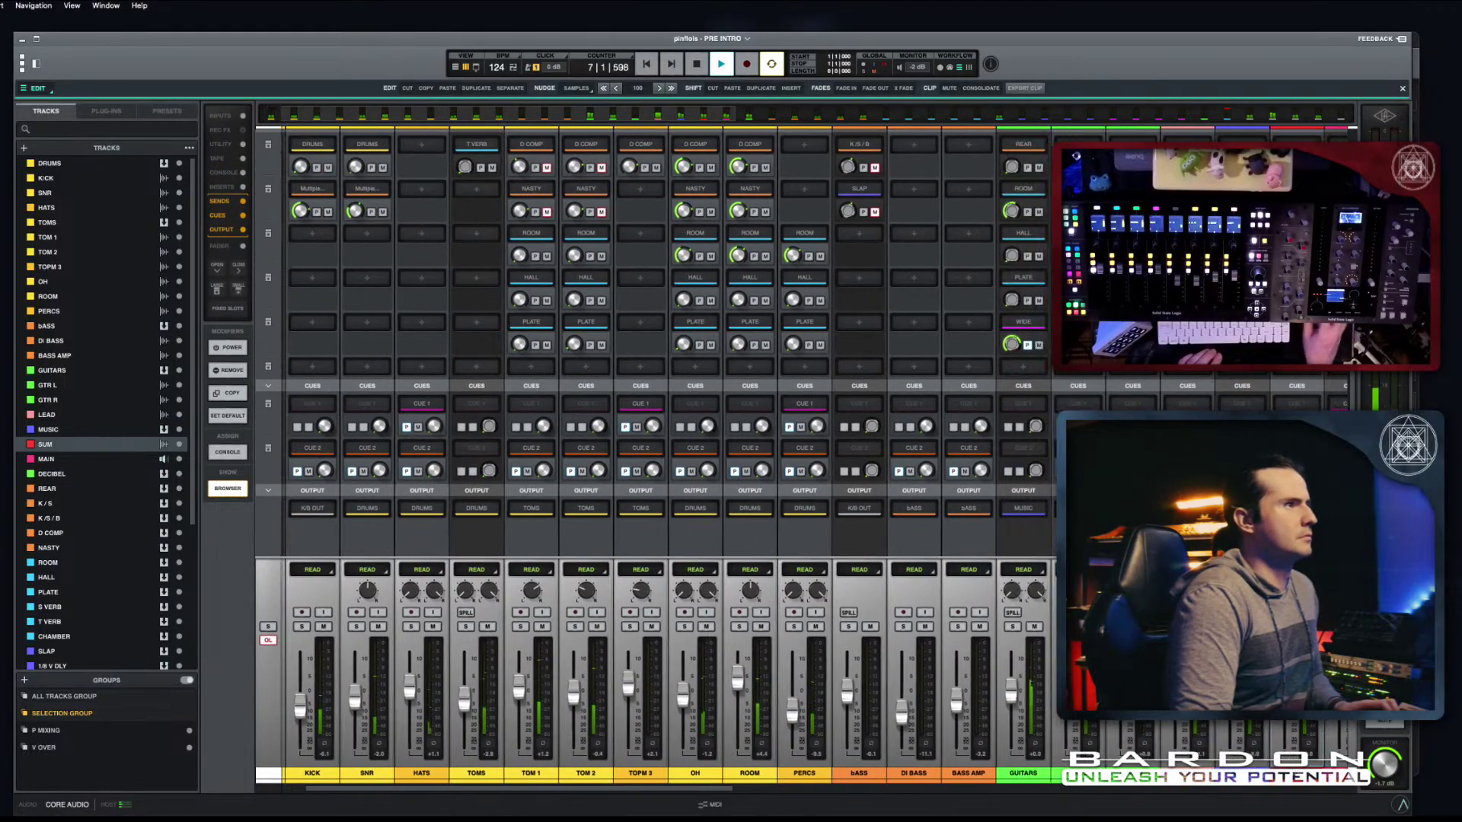
scroll(563, 525, "up", 2)
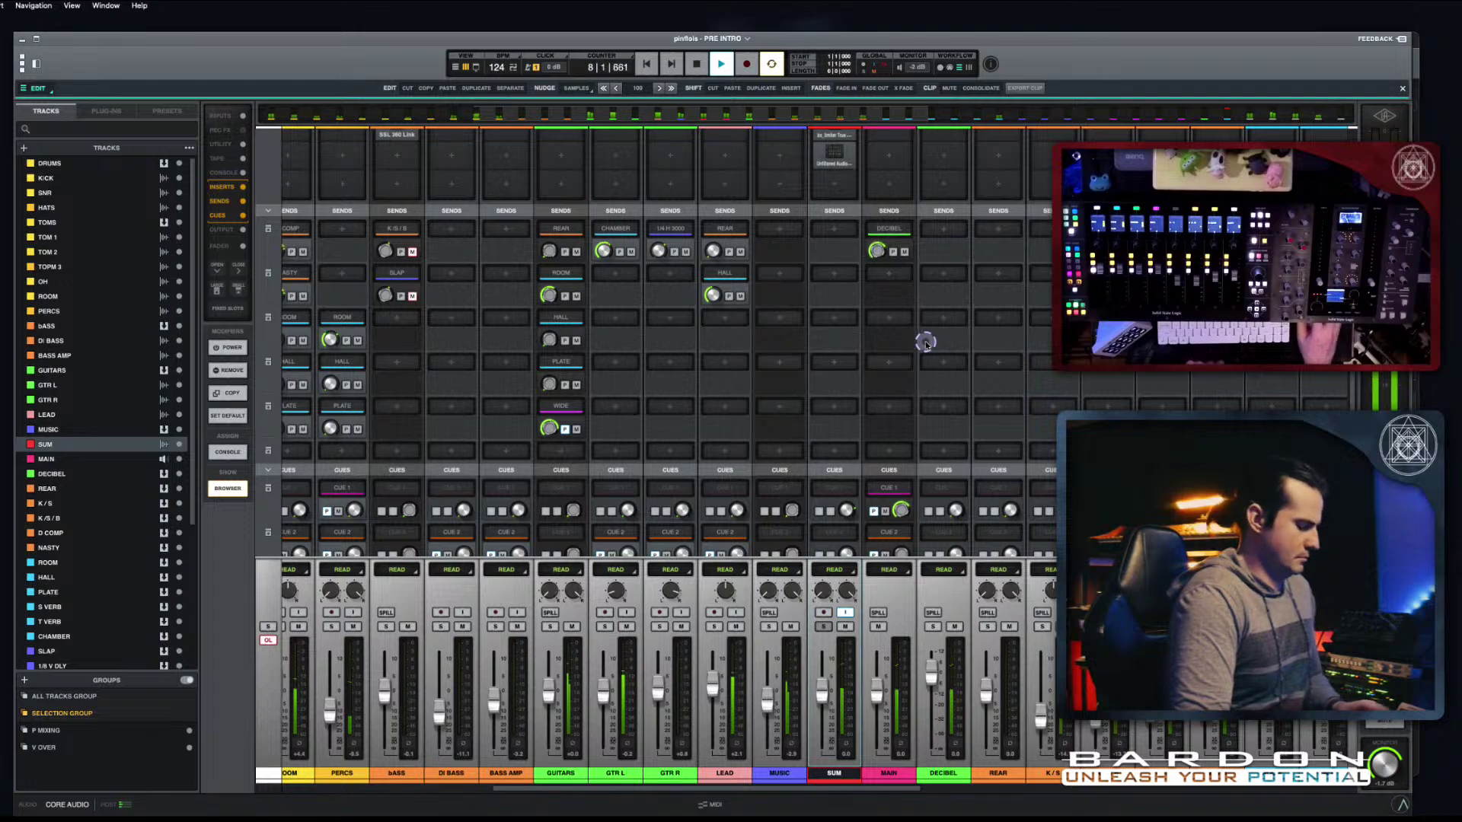
Step: Return to the timeline with LO-FI-AF shown, set its output Mix to 79.8 %, and stop playback
key("x")
key("v")
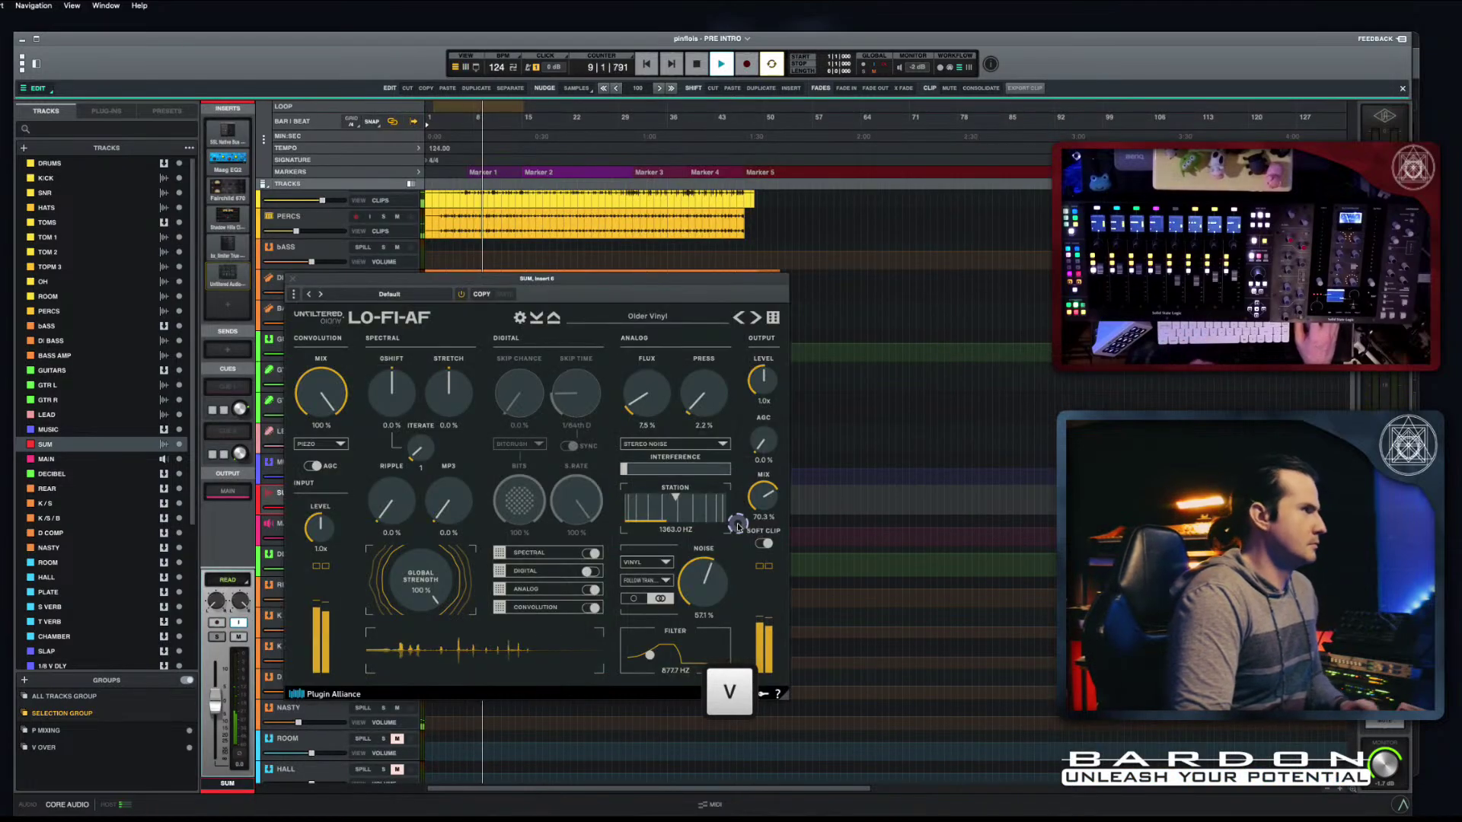
mouse_move(770, 506)
left_mouse_down()
mouse_move(770, 522)
mouse_move(766, 496)
left_mouse_up()
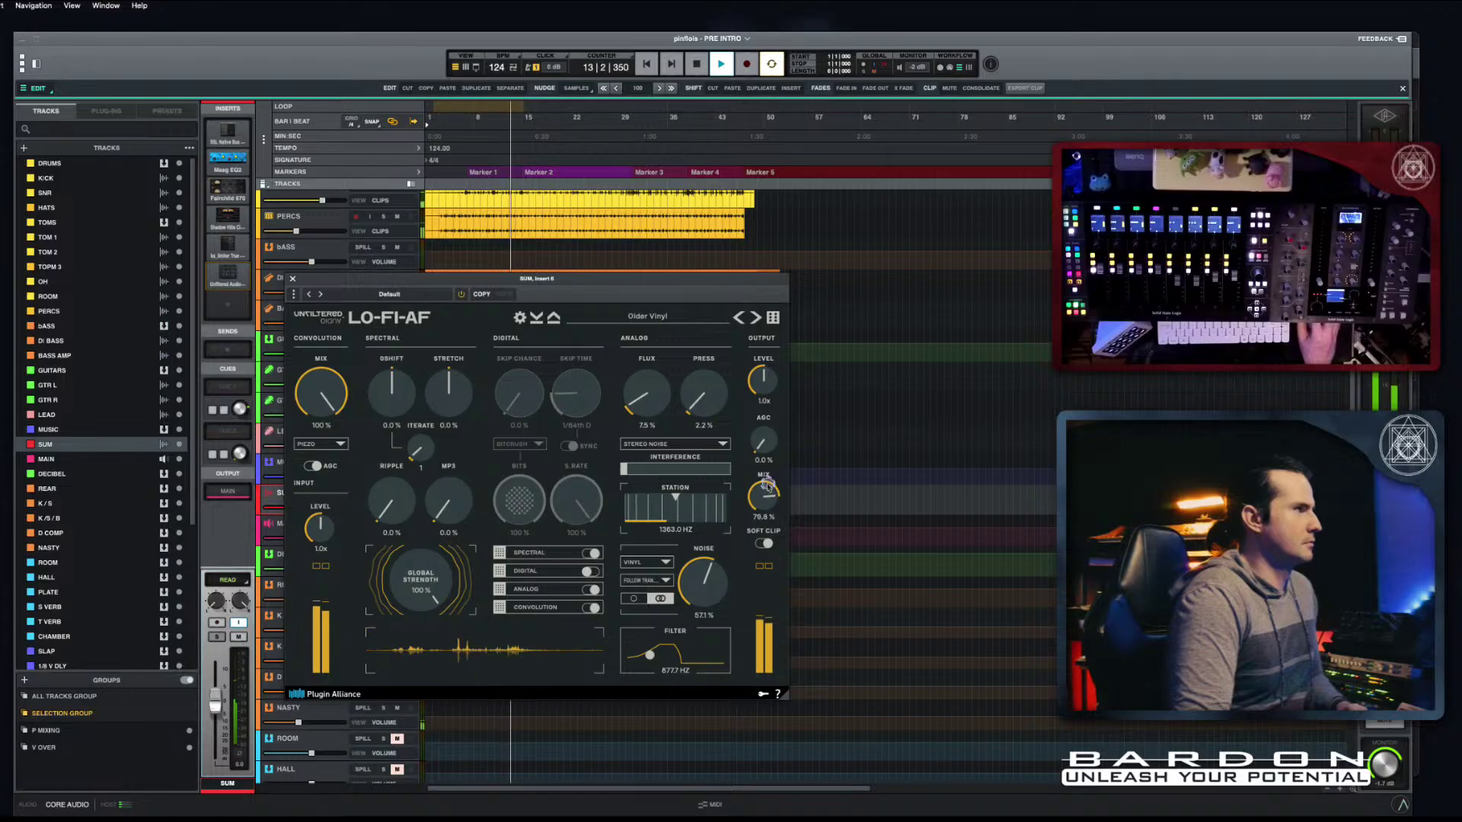
key("space")
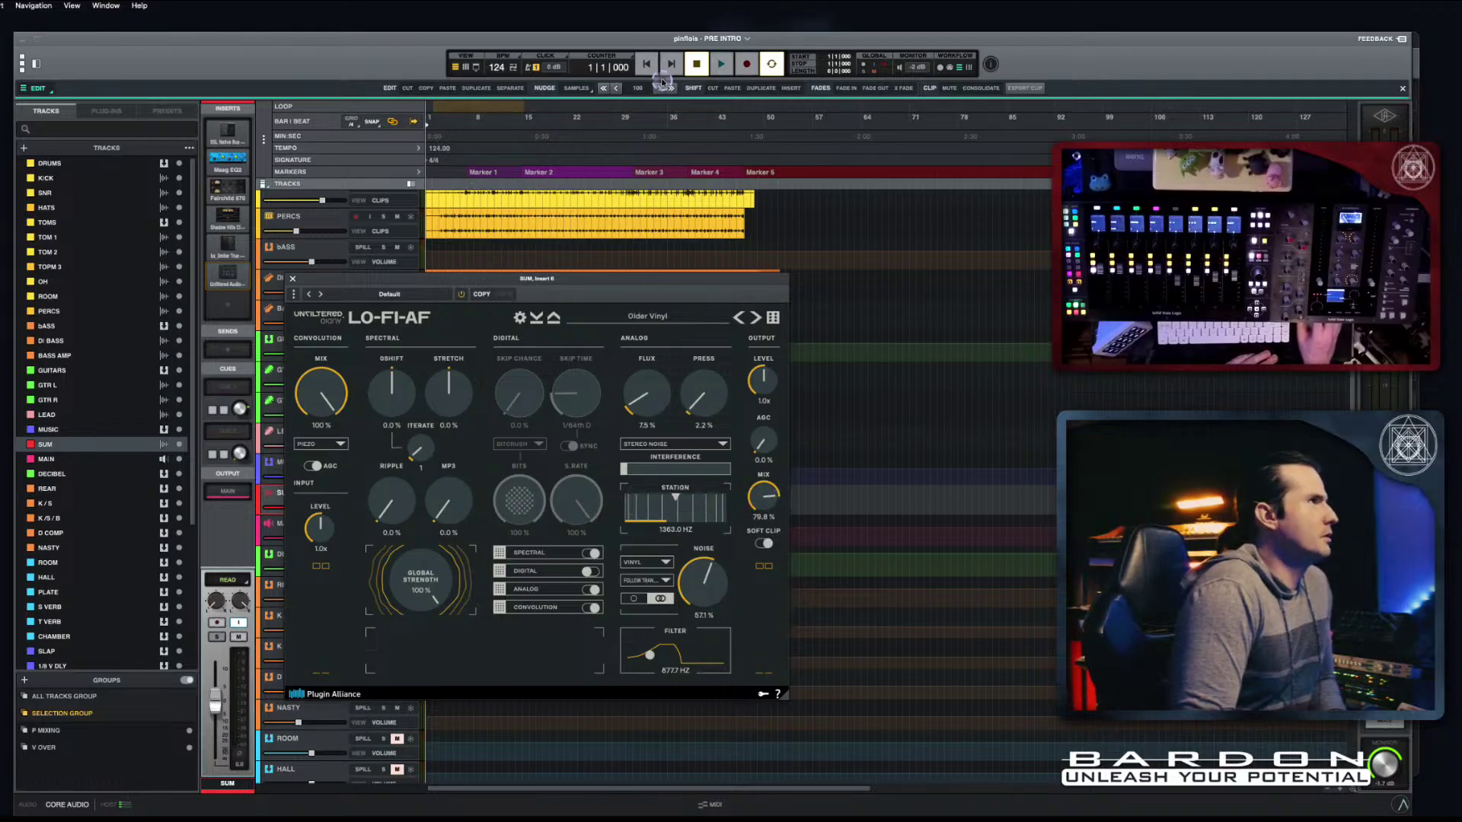
Step: Select the intro's loop range, play it, and set LO-FI-AF's noise filter to 2035.1 Hz
left_click(695, 68)
left_click(466, 107)
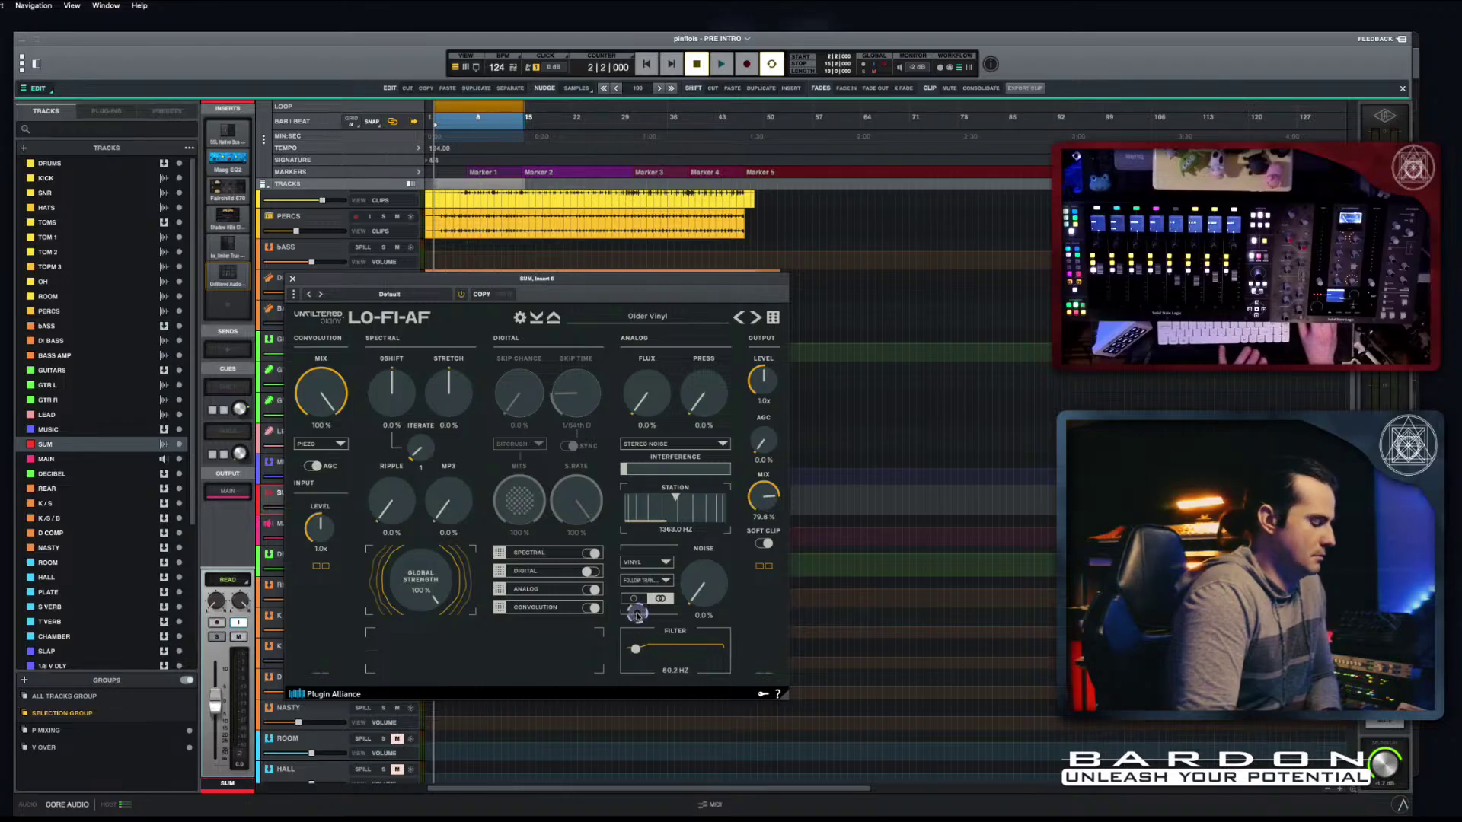
key("space")
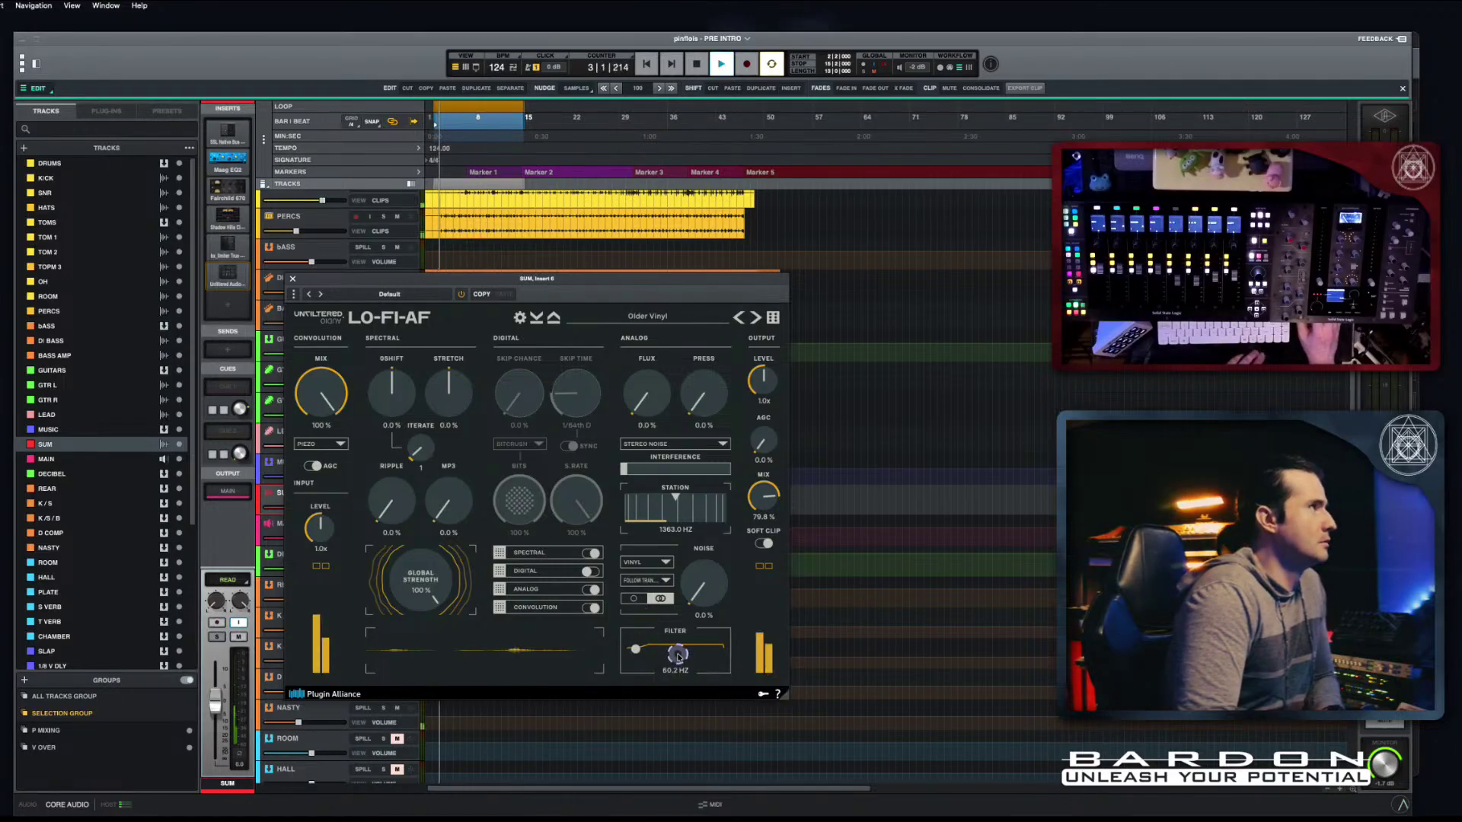
mouse_move(677, 656)
left_mouse_down()
mouse_move(640, 659)
mouse_move(662, 656)
left_mouse_up()
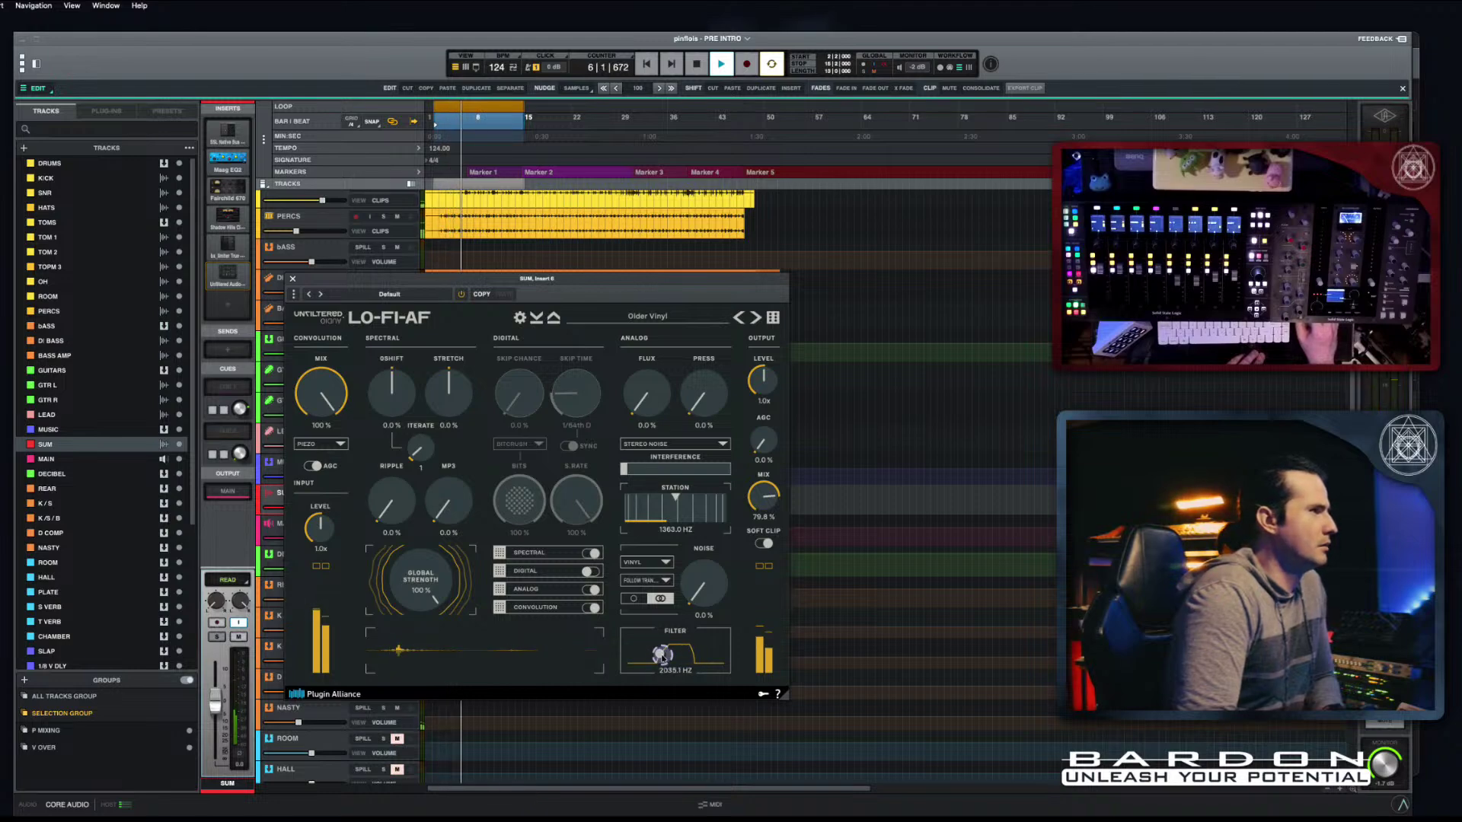
Step: Set LO-FI-AF's Noise to 15.5 %, the interference Station to 846.2 Hz and the output Mix to 78.9 %
left_click_drag(703, 585, 707, 573)
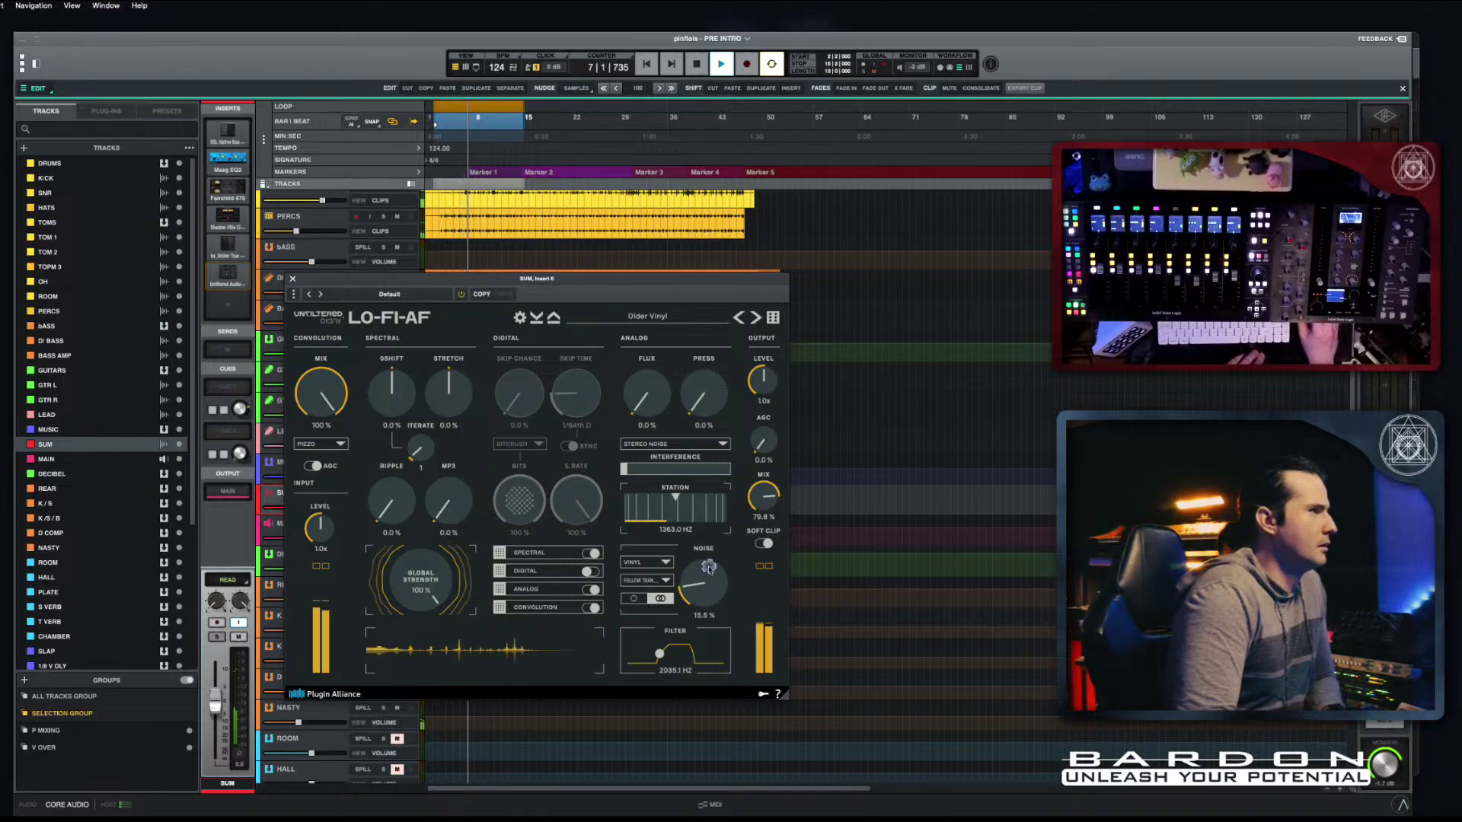
mouse_move(673, 518)
left_mouse_down()
mouse_move(687, 516)
mouse_move(660, 517)
left_mouse_up()
mouse_move(773, 503)
left_mouse_down()
mouse_move(772, 558)
mouse_move(769, 502)
left_mouse_up()
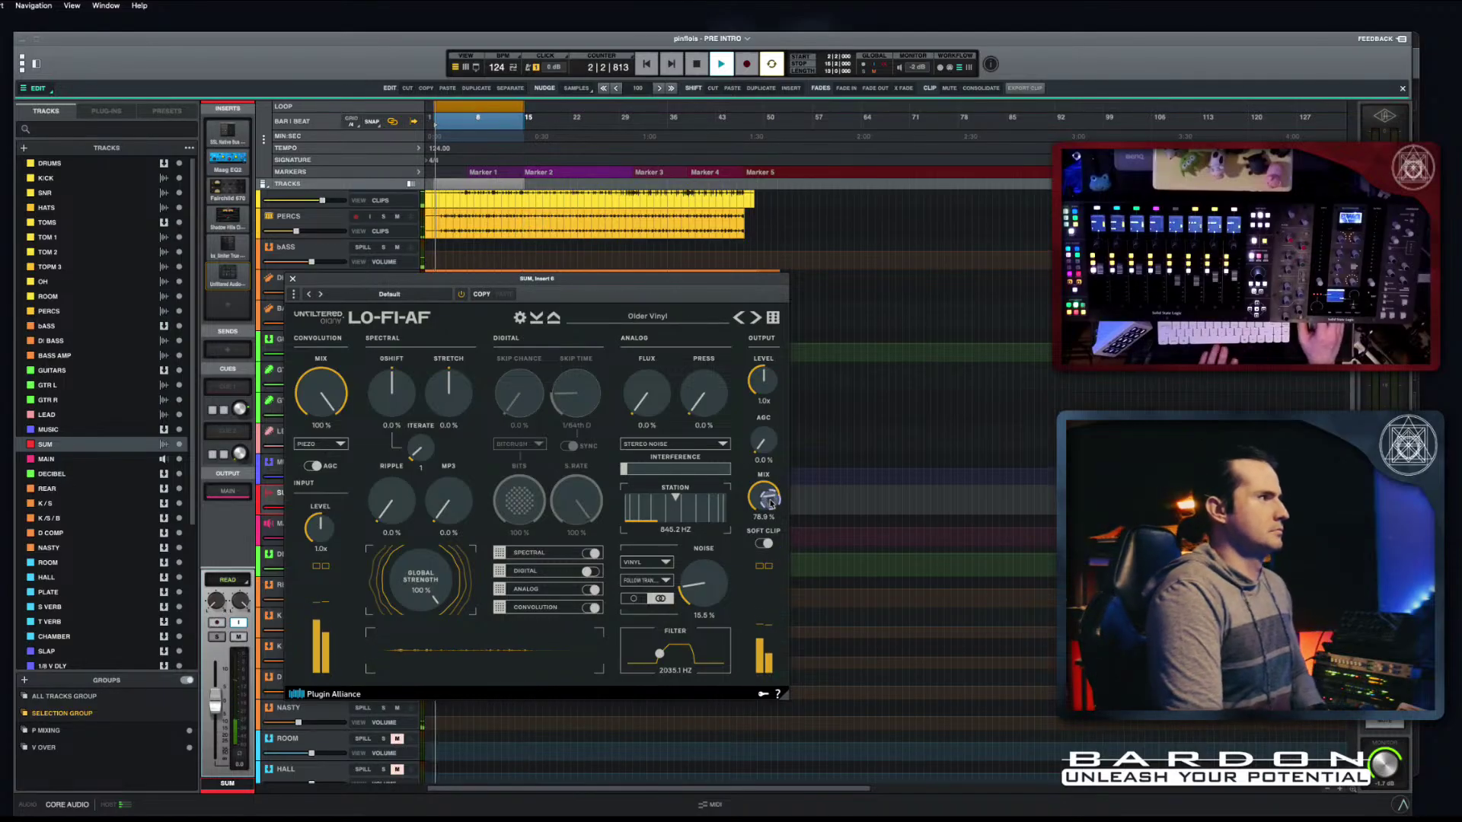
Step: Restart playback of the loop and set LO-FI-AF's Press to 19.3 % and Flux to 18.3 %
key("space")
key("space")
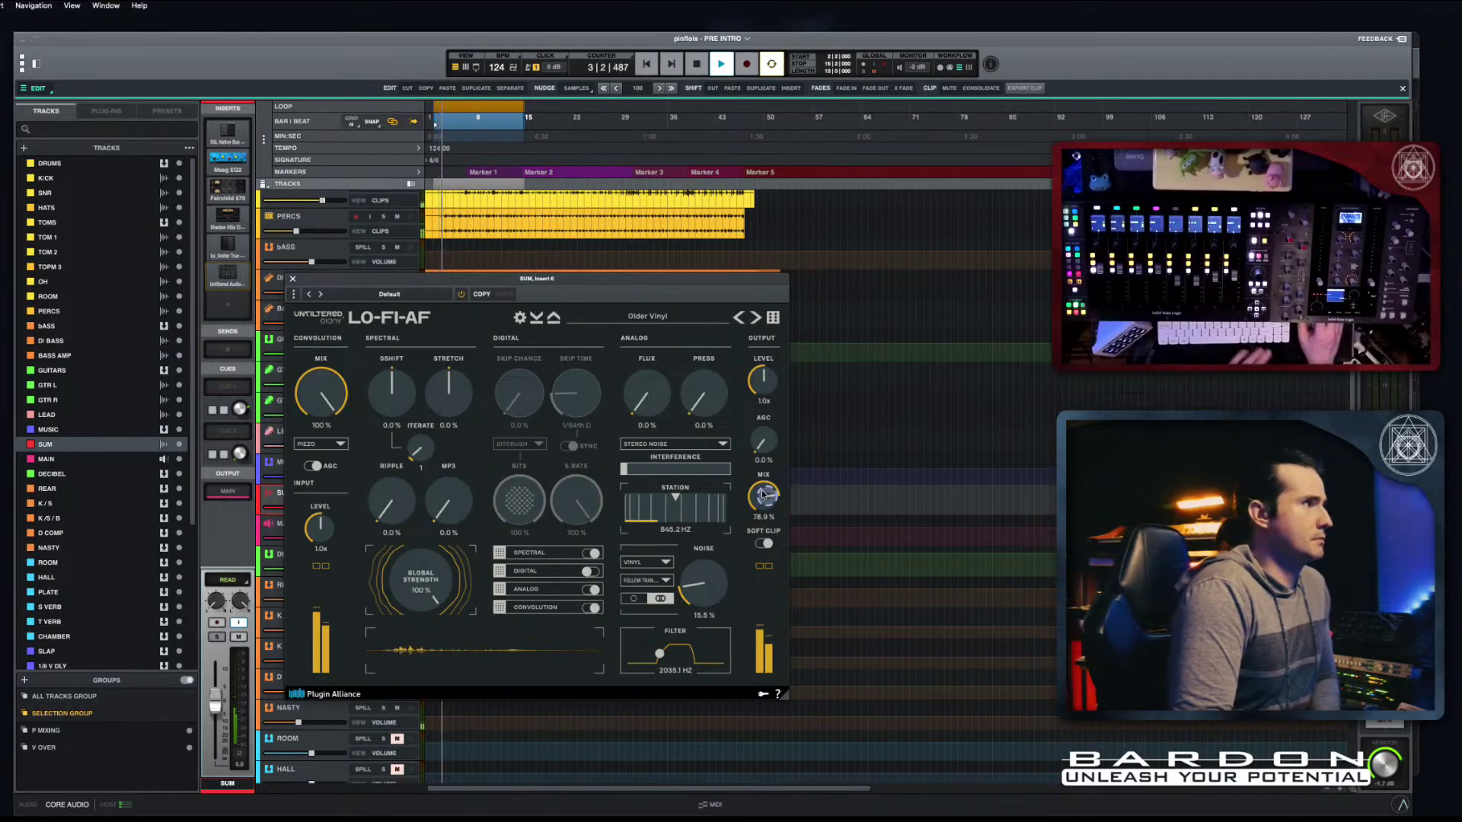
mouse_move(701, 390)
left_mouse_down()
mouse_move(702, 375)
mouse_move(660, 371)
mouse_move(695, 305)
mouse_move(695, 385)
left_mouse_up()
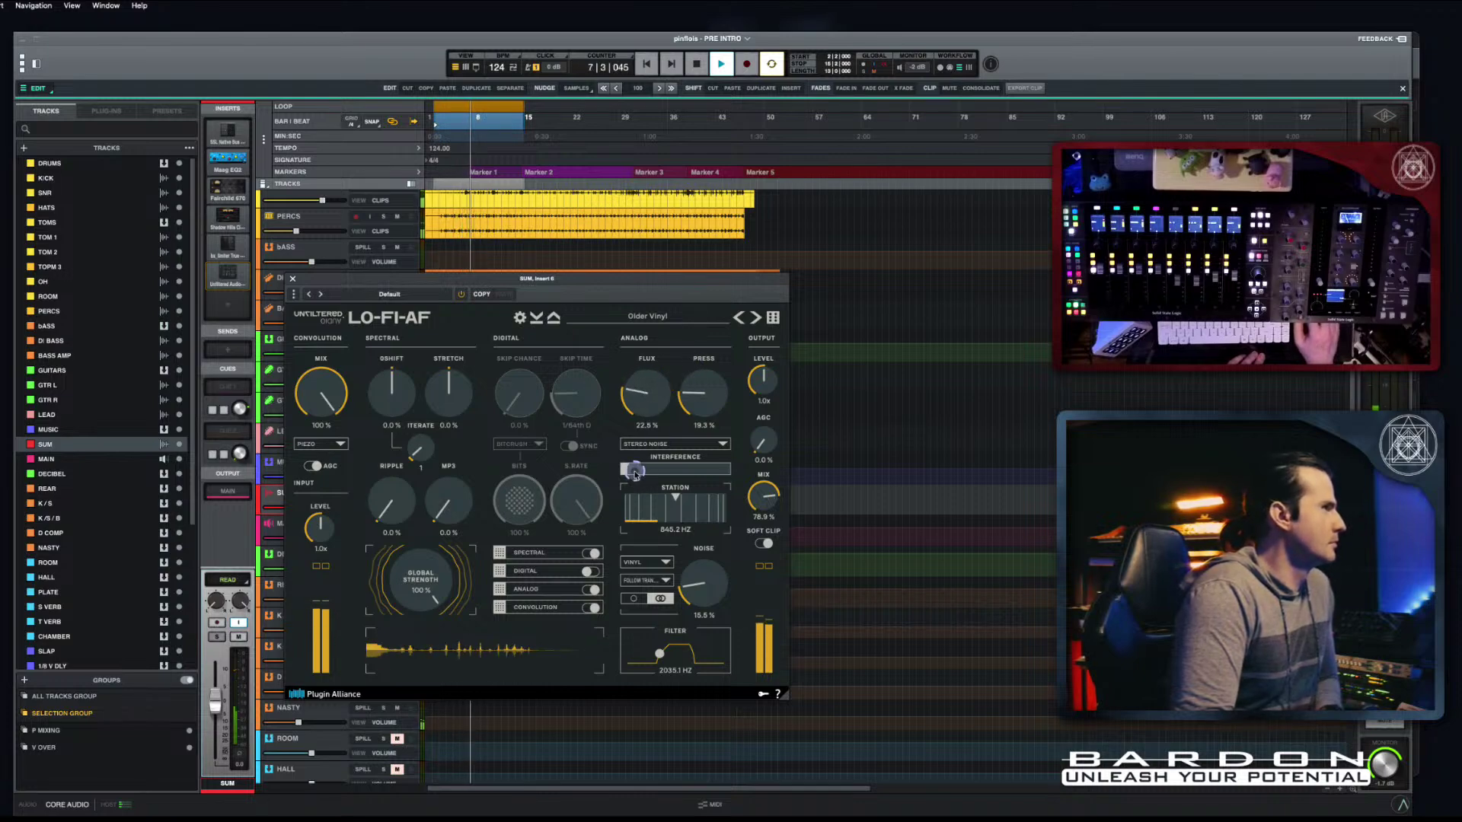
left_click_drag(654, 402, 654, 407)
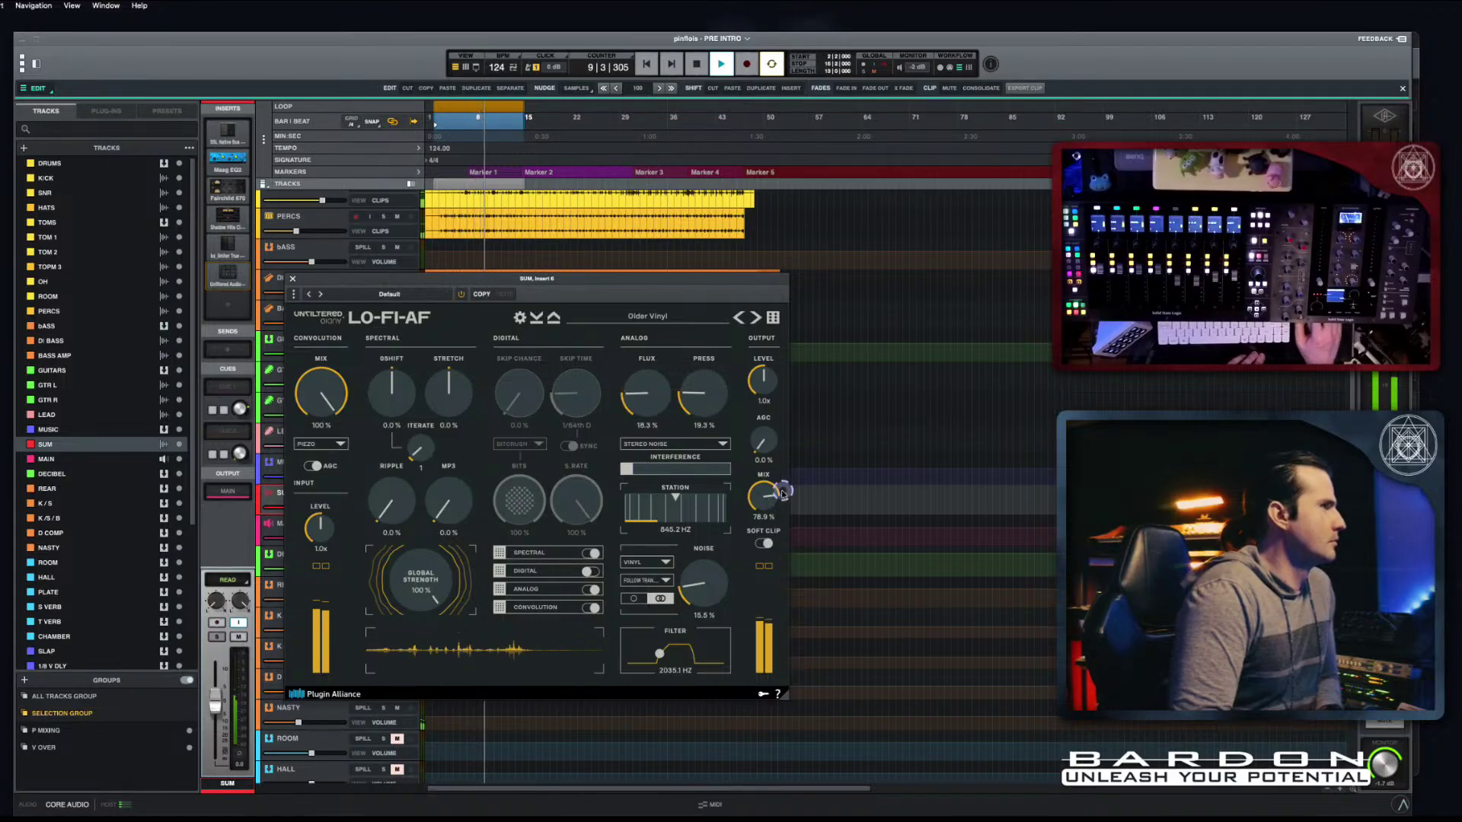
Step: Set LO-FI-AF's output AGC to 40.8 % and output Mix to 51.0 %, and stop playback
left_click_drag(764, 499, 764, 517)
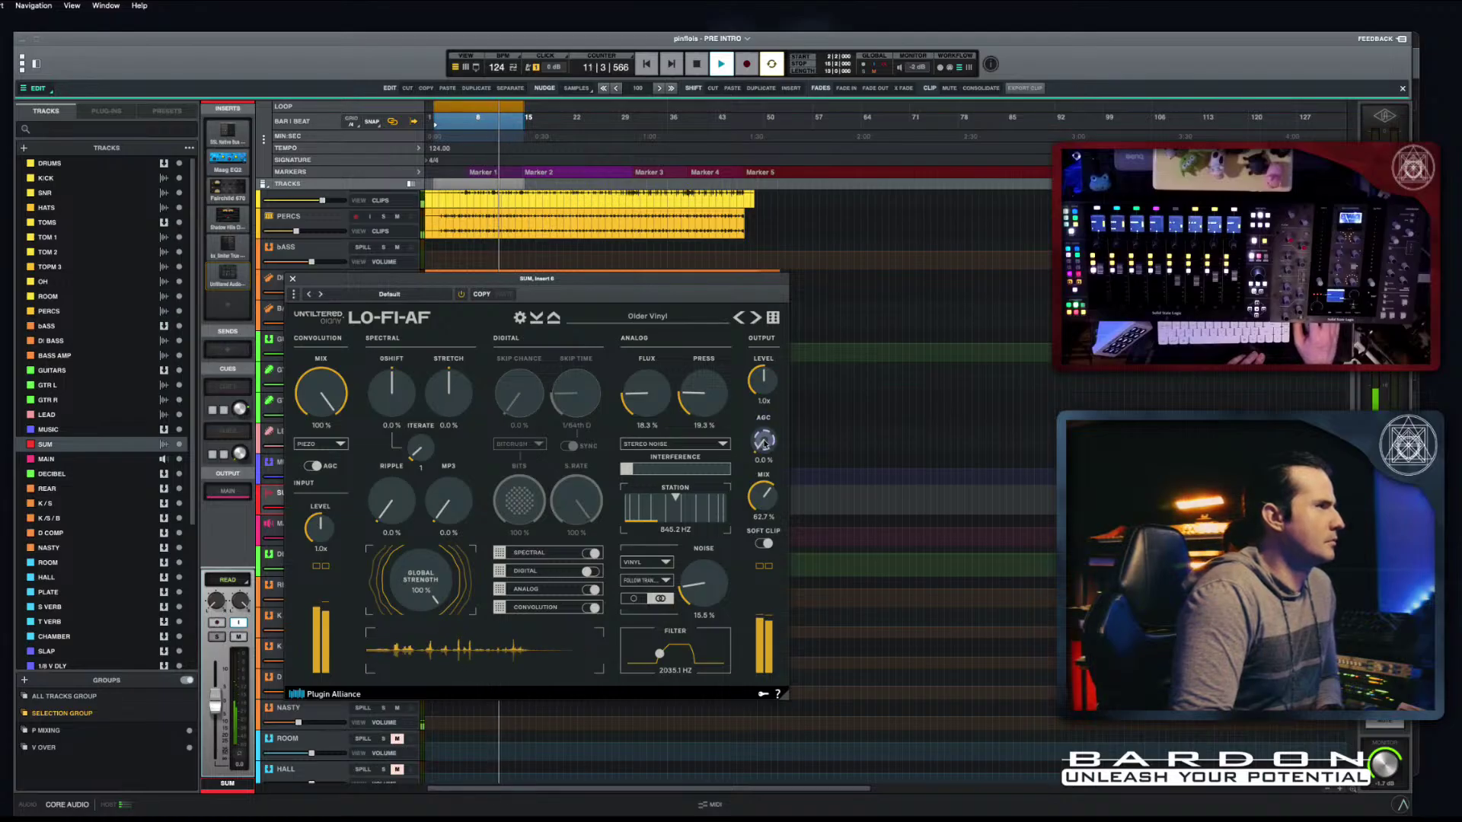
left_click_drag(765, 441, 770, 385)
scroll(766, 508, "down", 5)
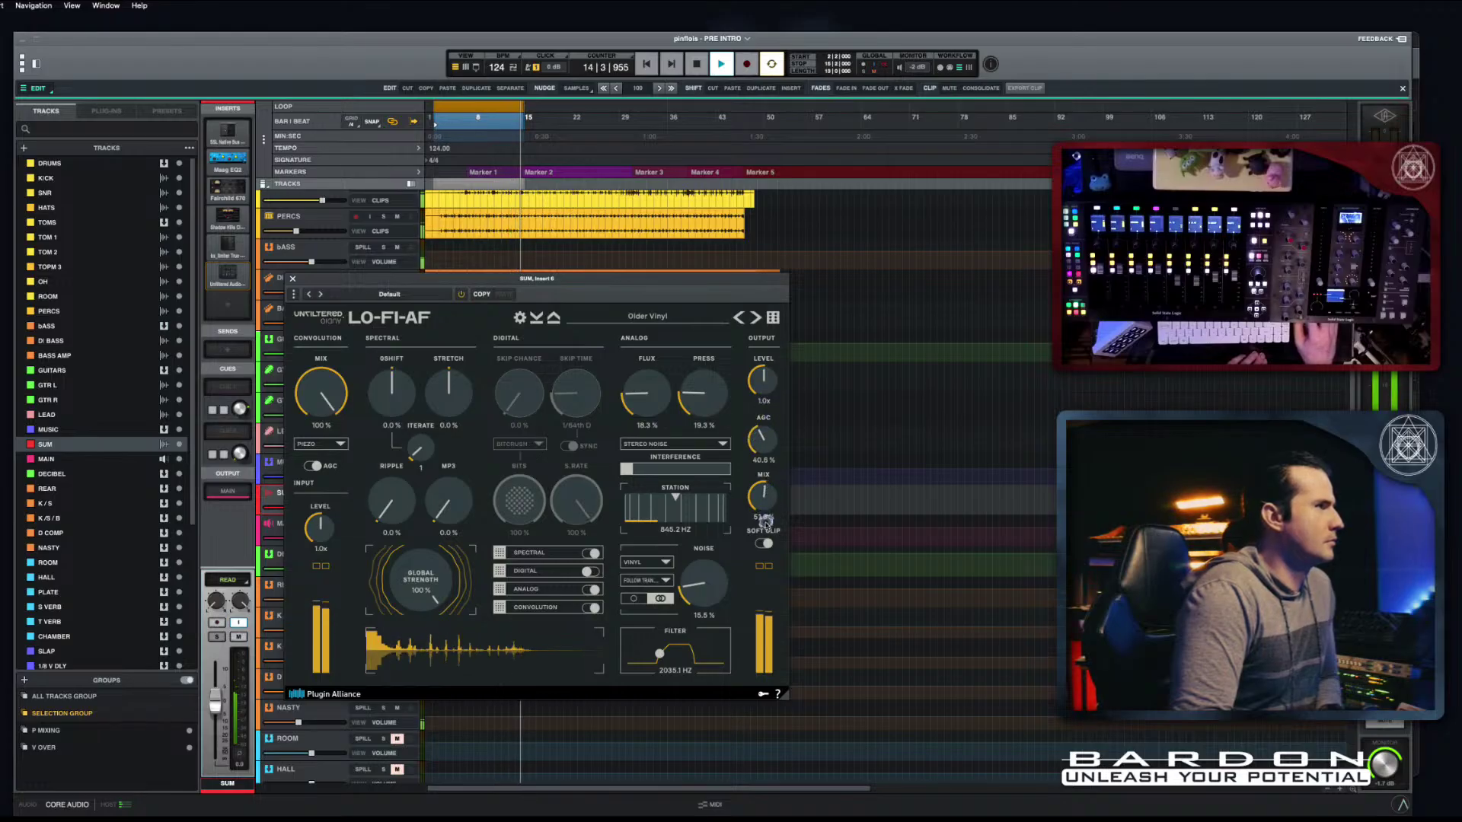
key("space")
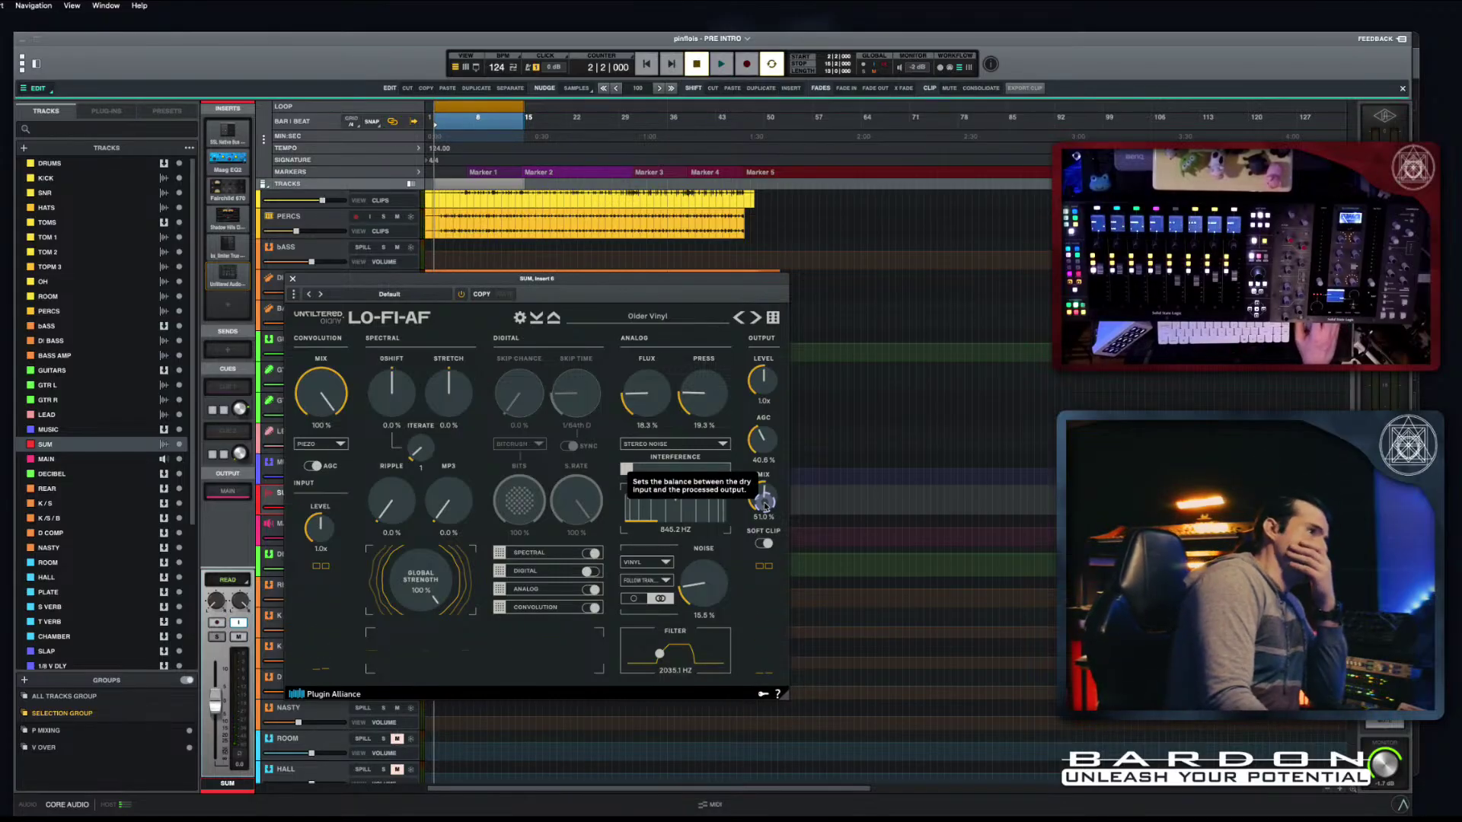
Step: Turn off looping, clear the time selection, and return the playhead to the session start with LO-FI-AF shown
key("c")
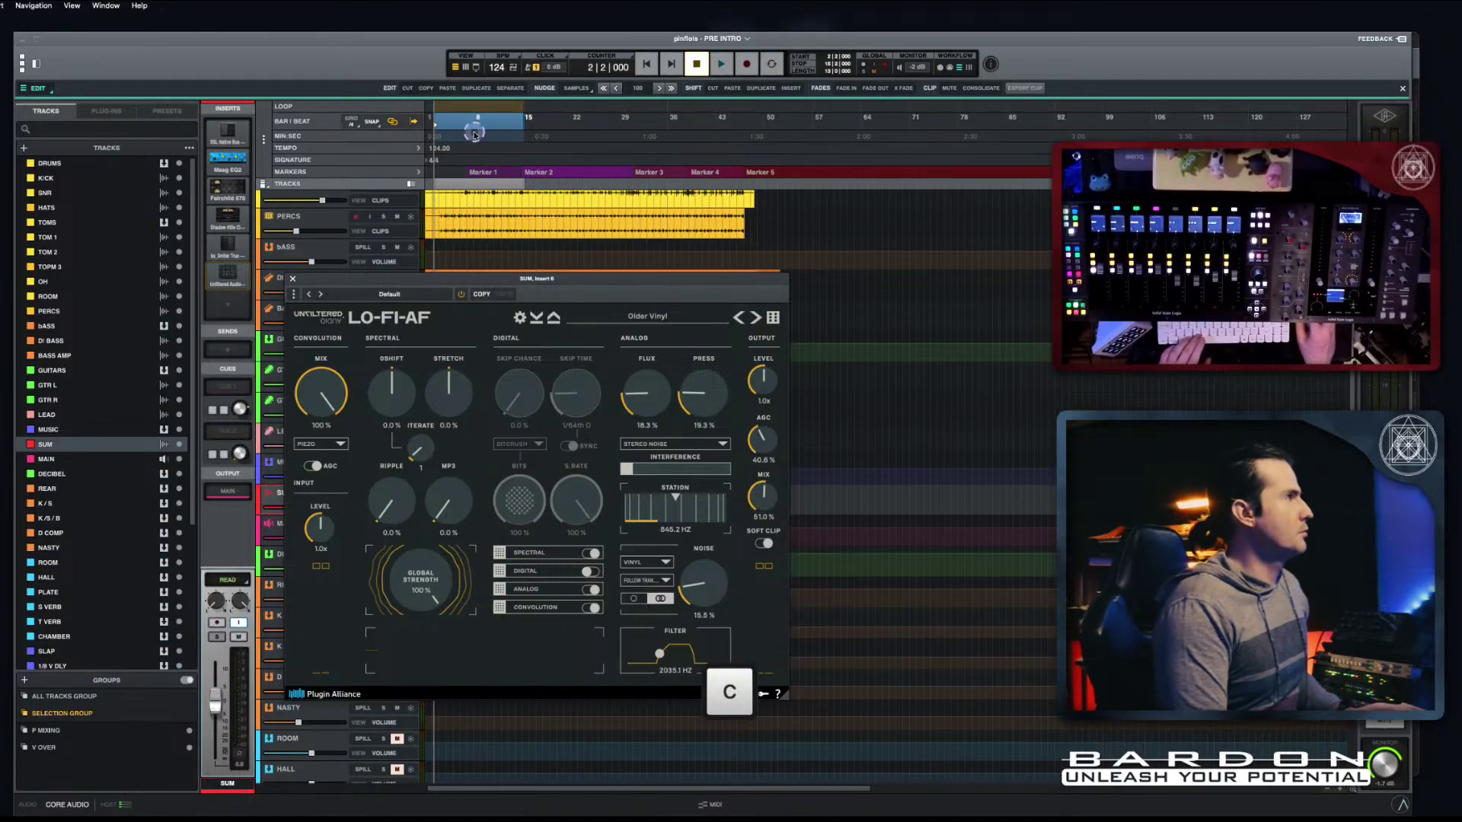
left_click(436, 200)
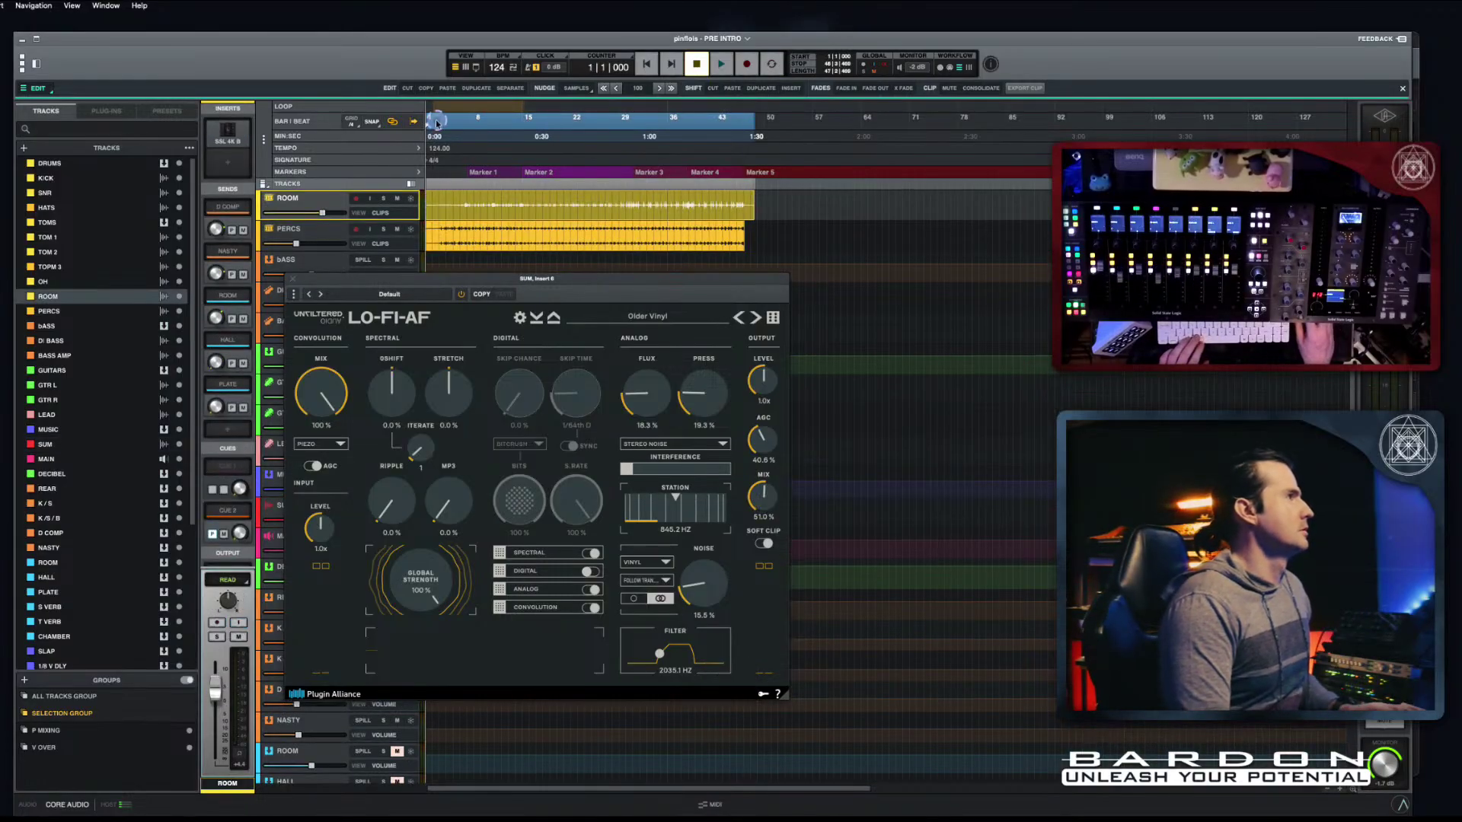
left_click(439, 180)
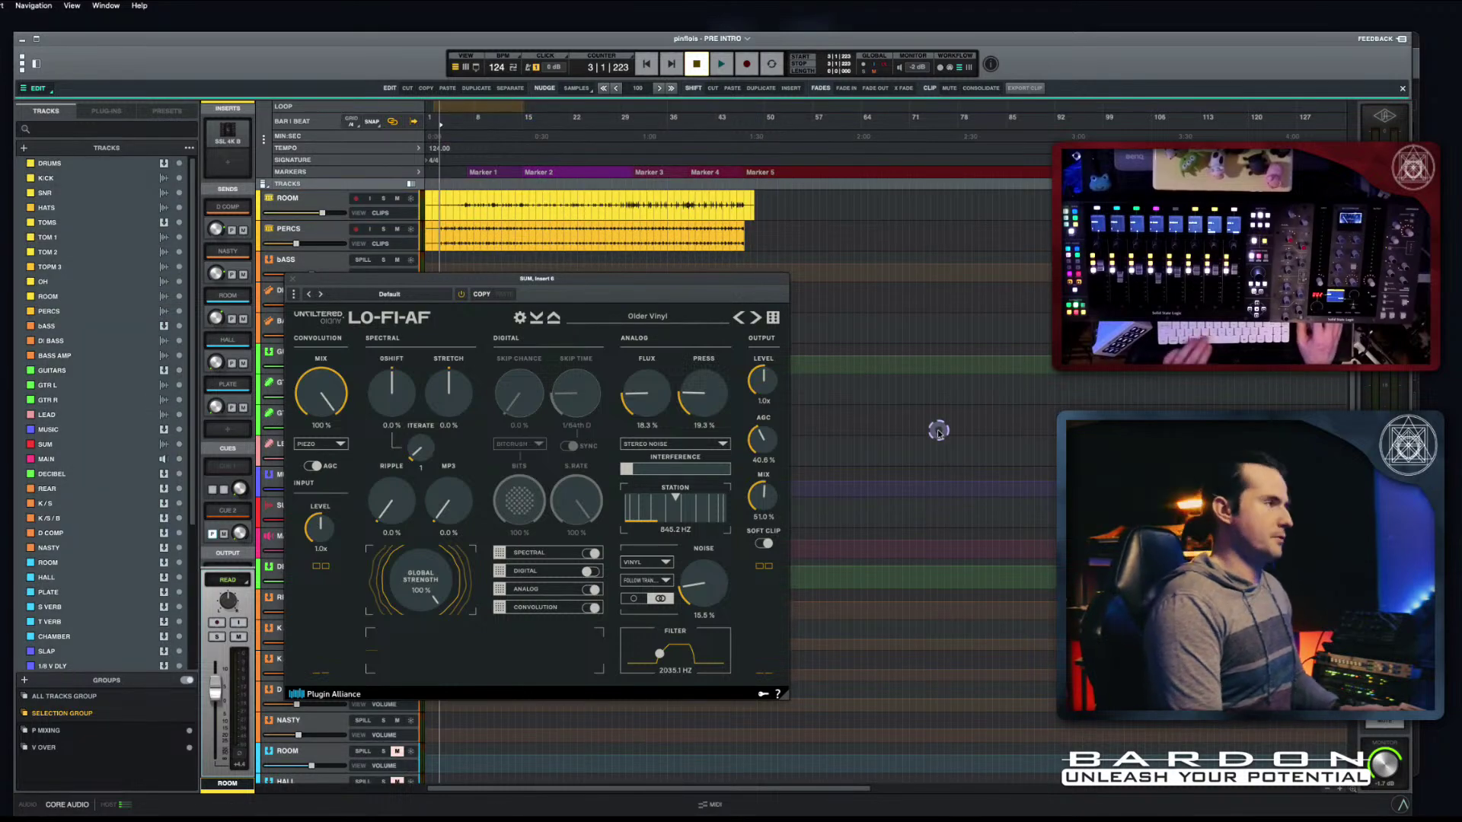
key("Escape")
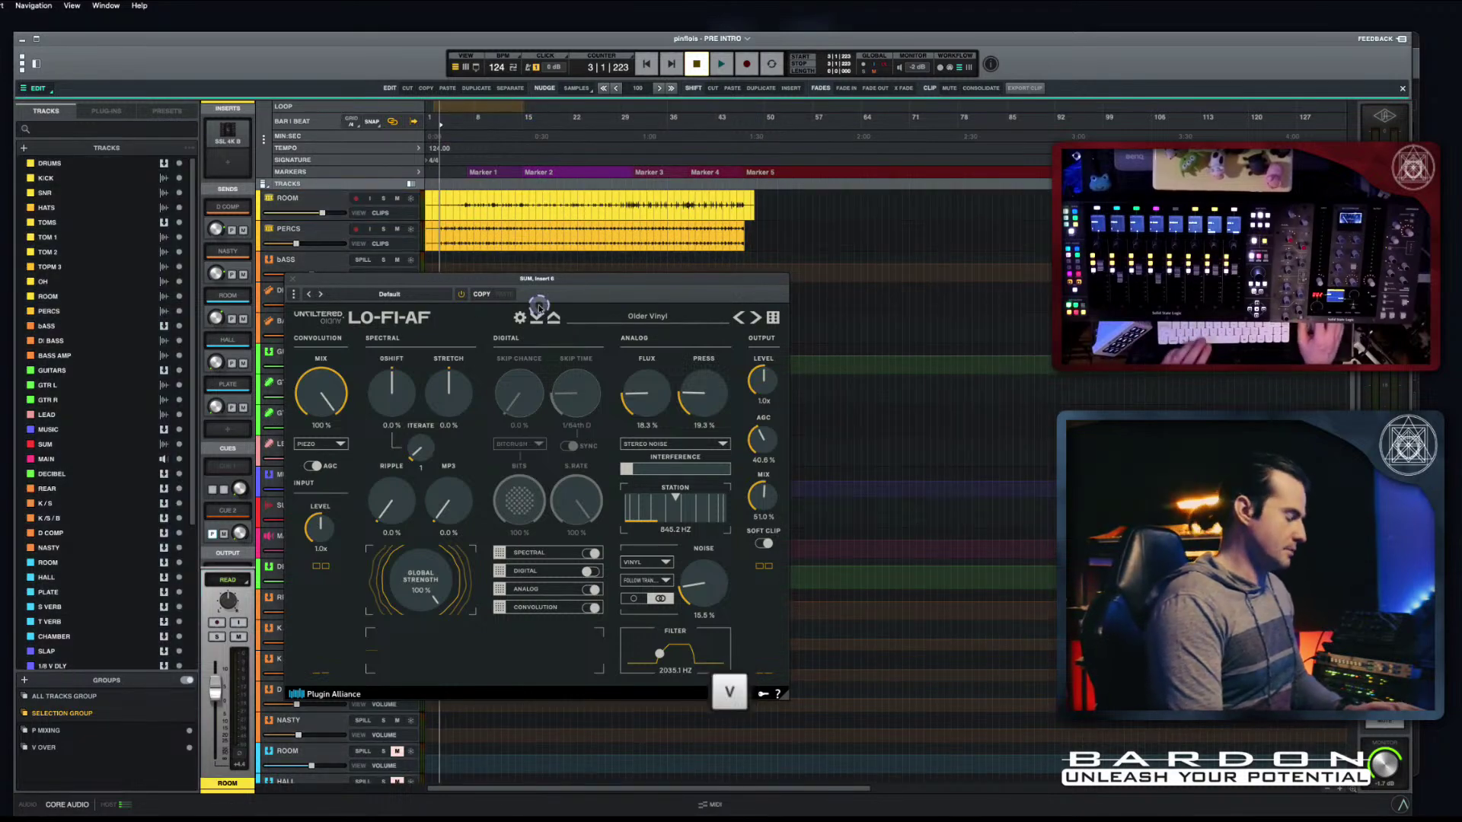
key("v")
left_click(882, 416)
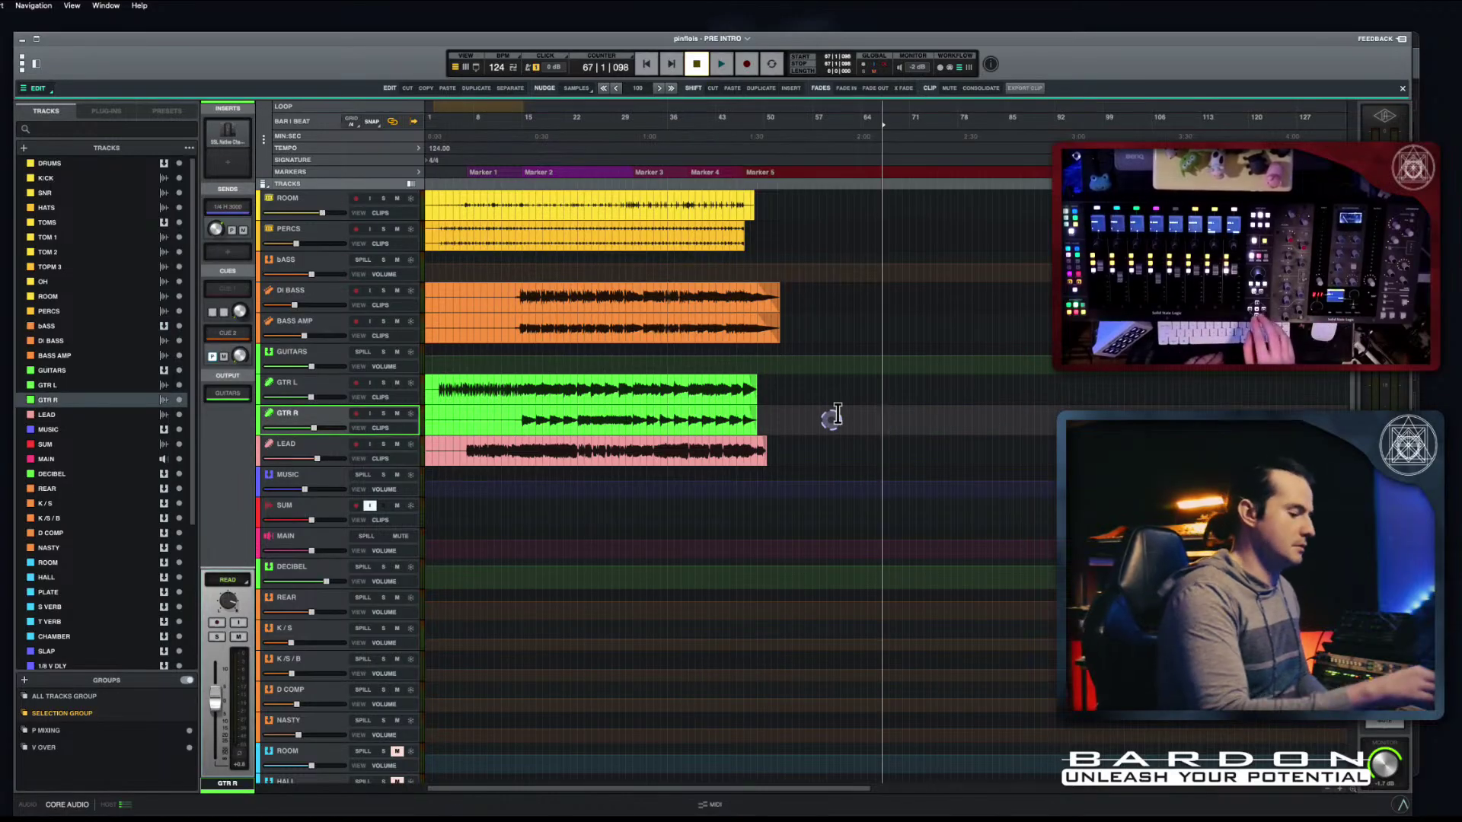
key("Home")
key("v")
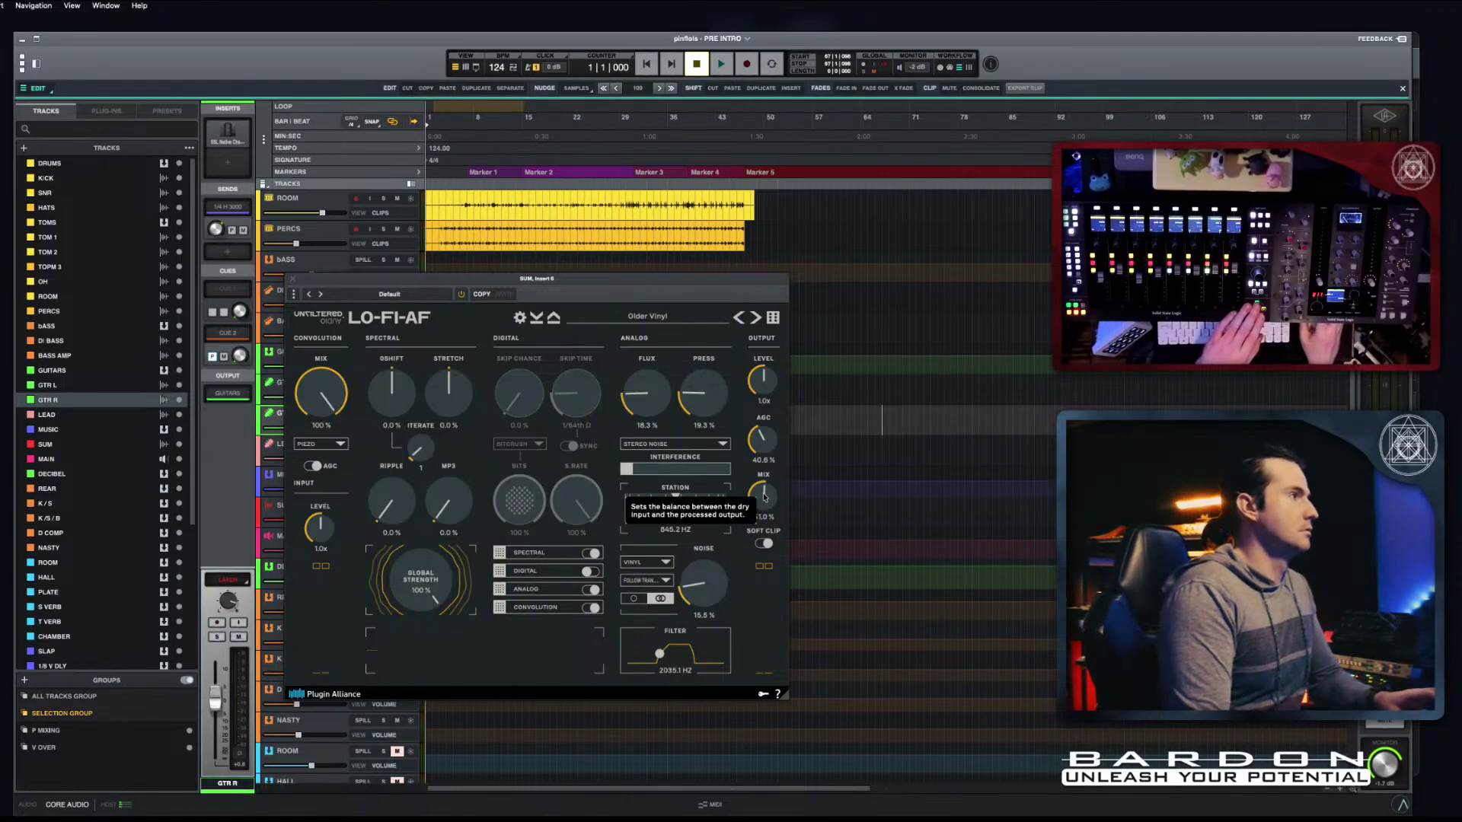
Step: Play briefly from the session start, stop, and move the track selection from GTR R to SUM
key("space")
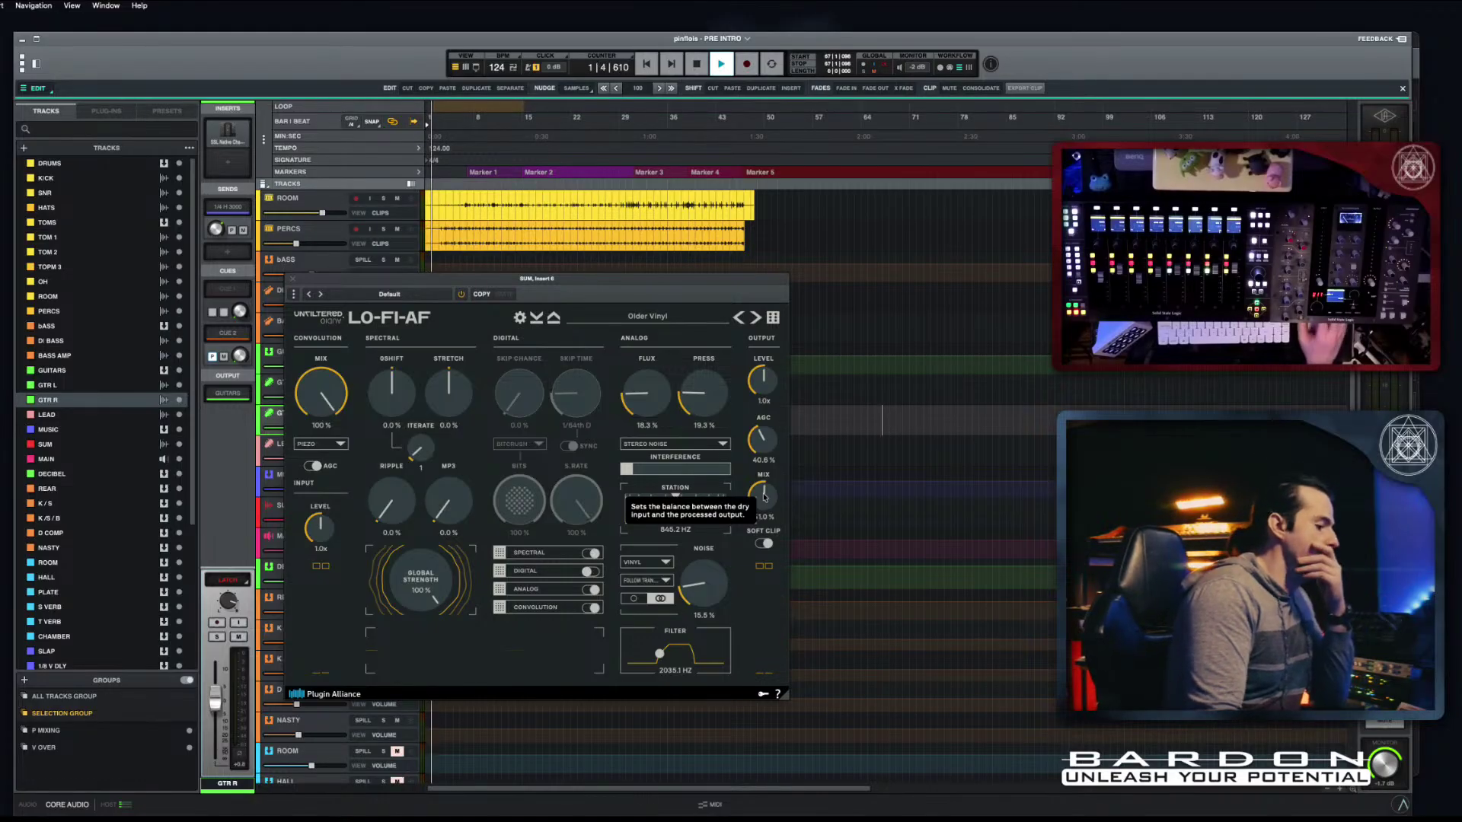
key("space")
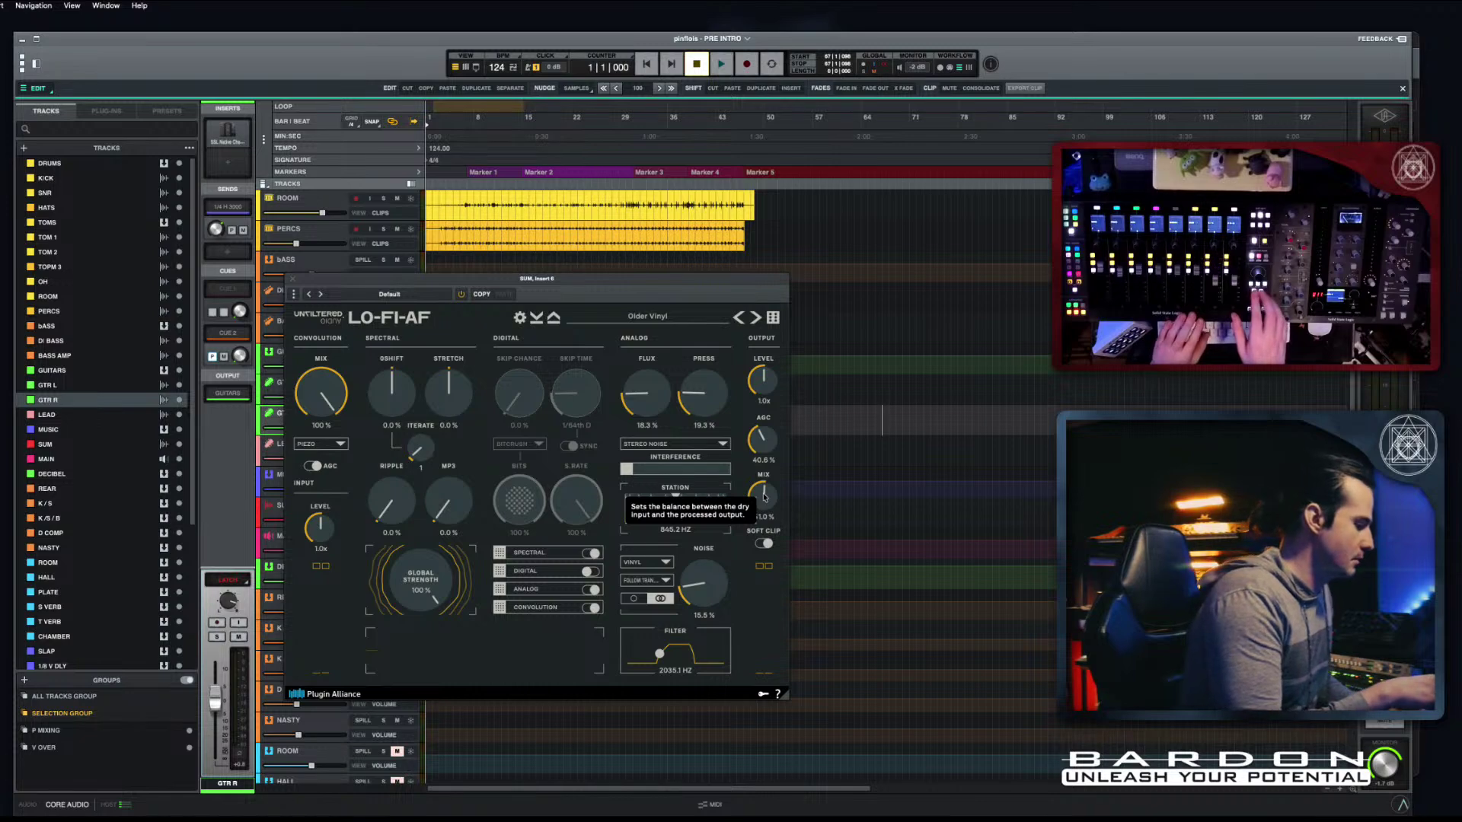
key("Down")
key("Down")
key("Down")
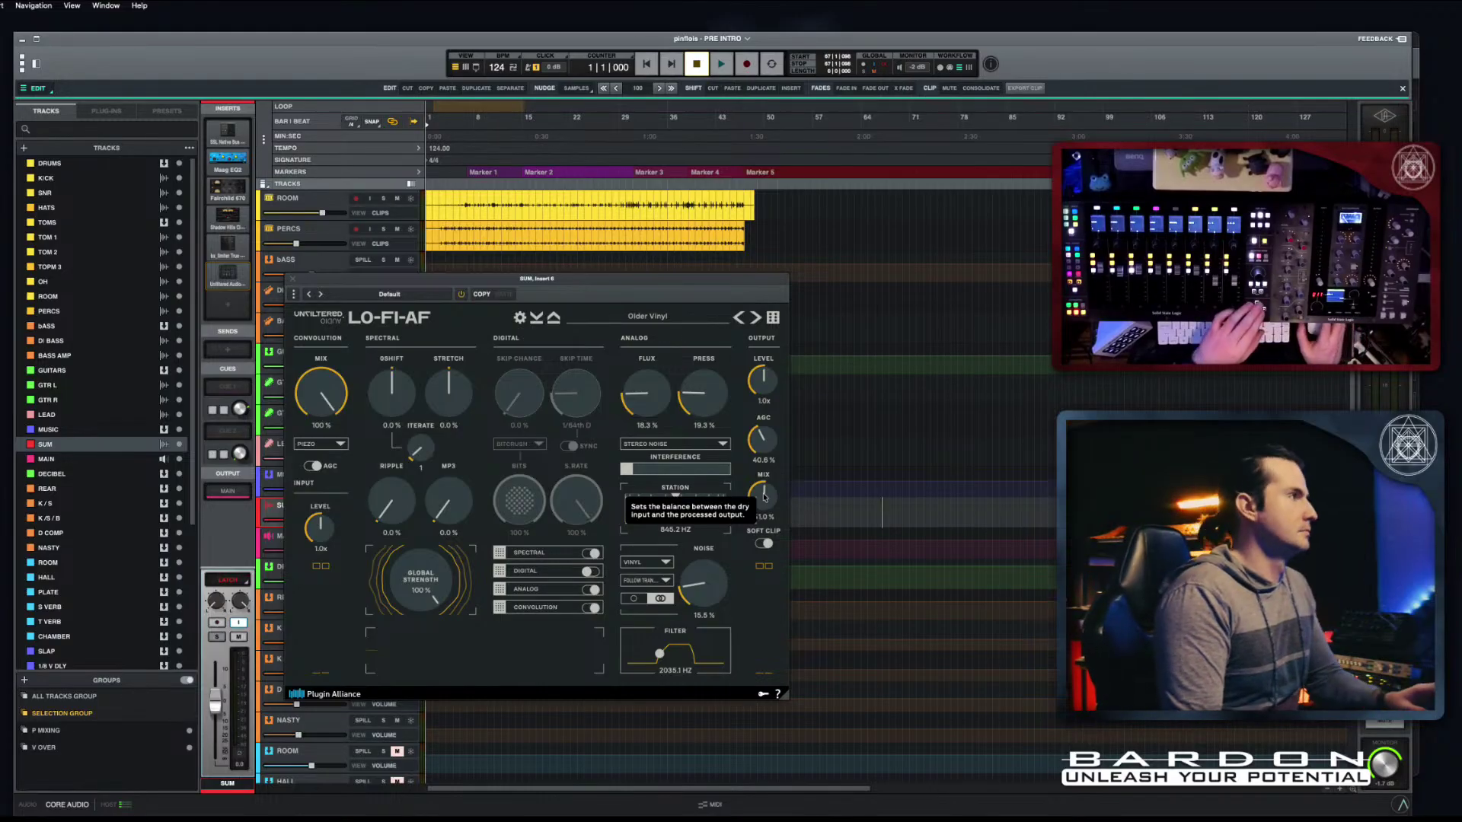
Step: Play from the start with SUM in Latch mode, raise LO-FI-AF's output Mix to 70.9 %, and stop
key("space")
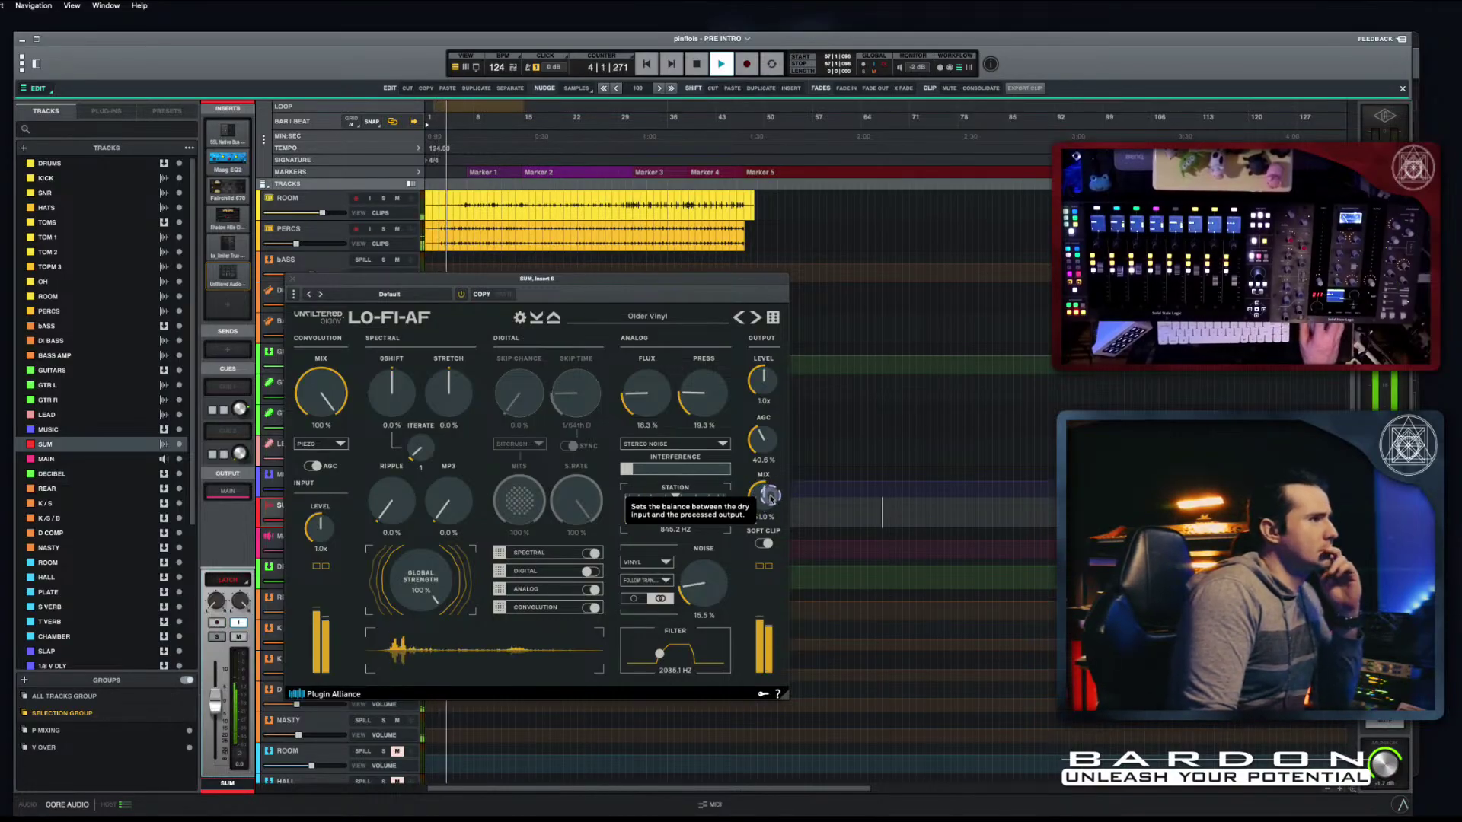
left_click_drag(771, 498, 771, 473)
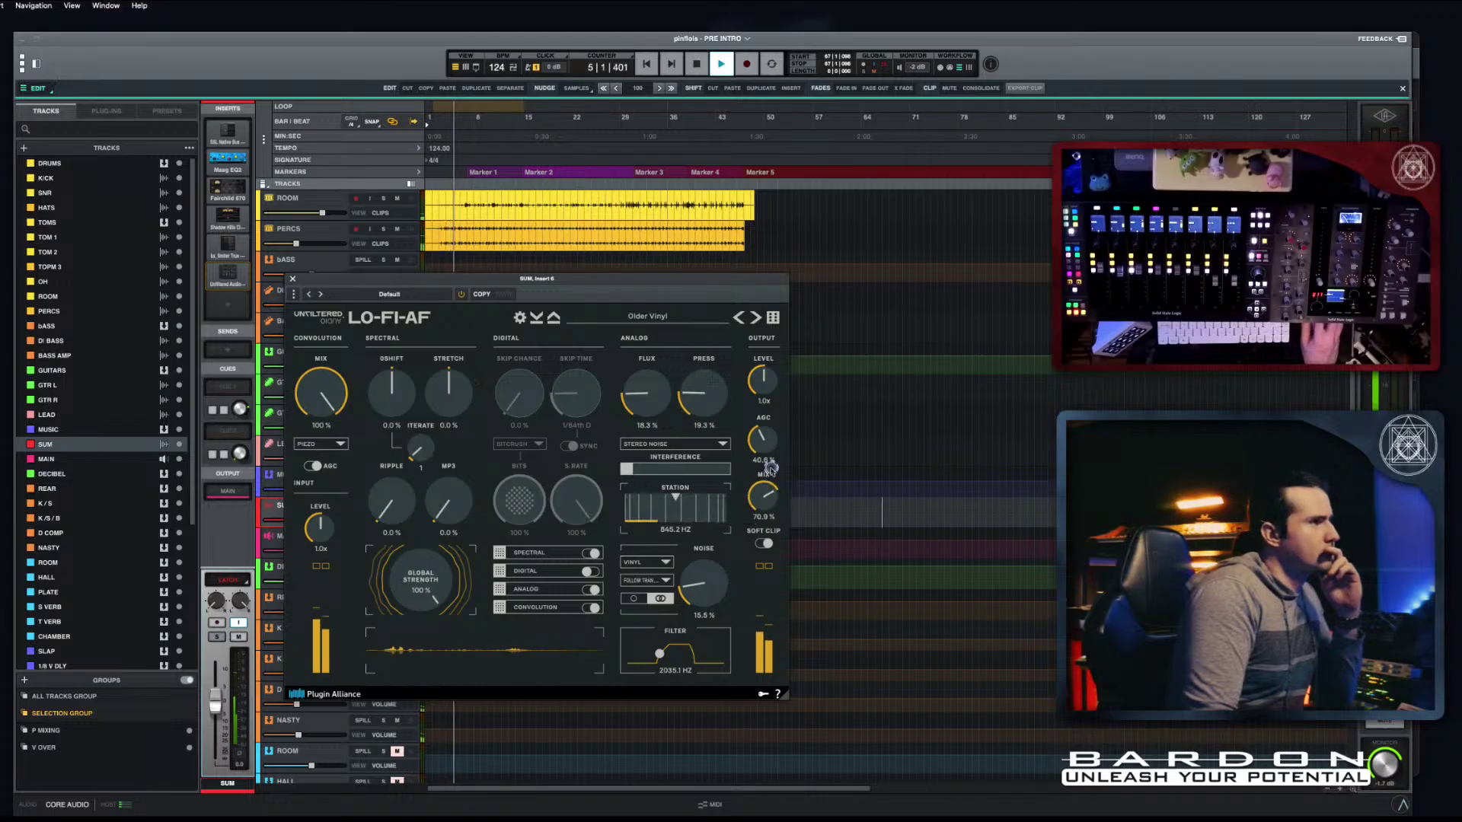
key("space")
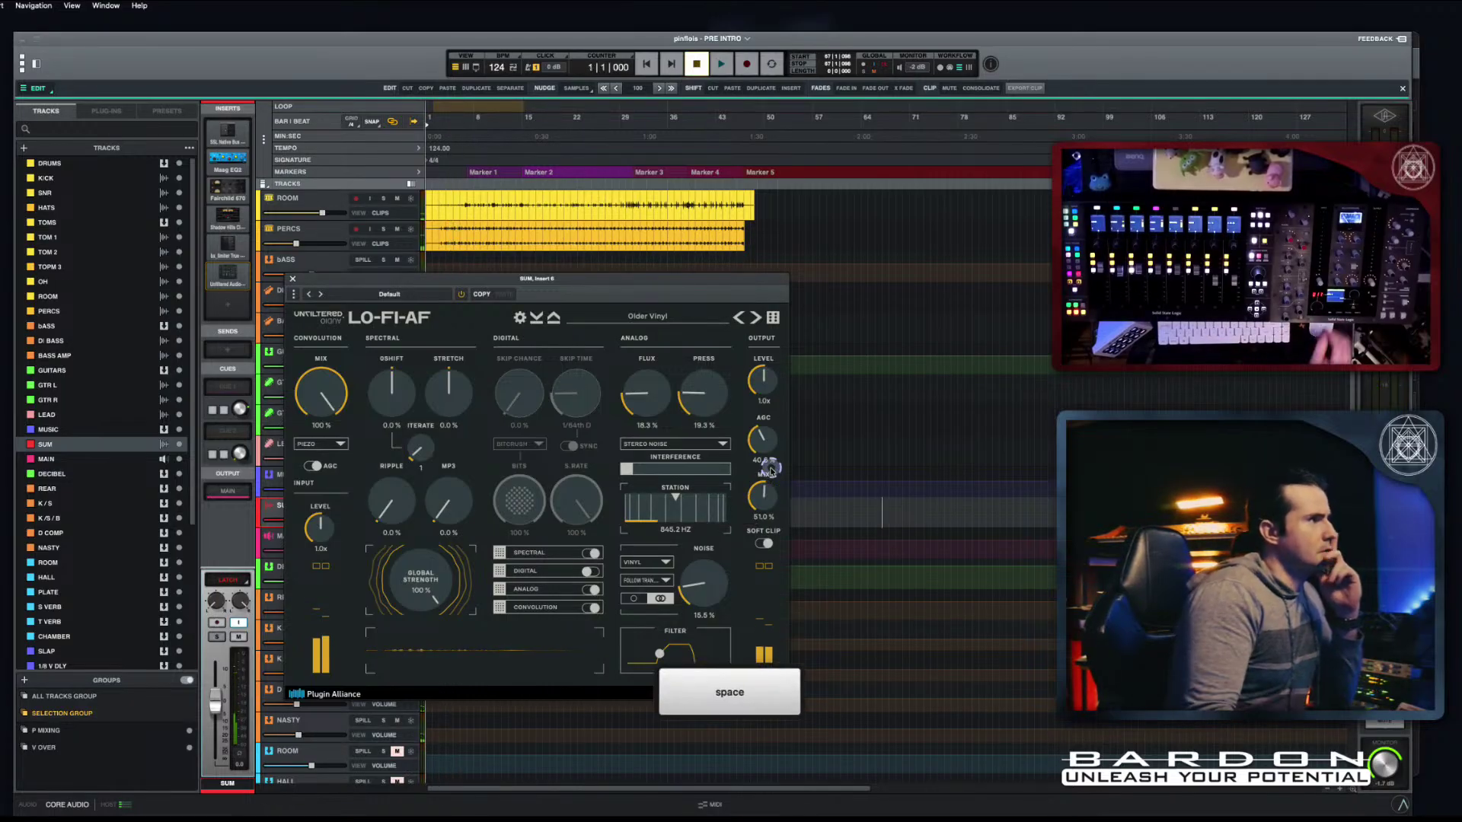
Step: Set LO-FI-AF's output Mix to 66.9 % and hide the plug-in windows
scroll(769, 488, "up", 2)
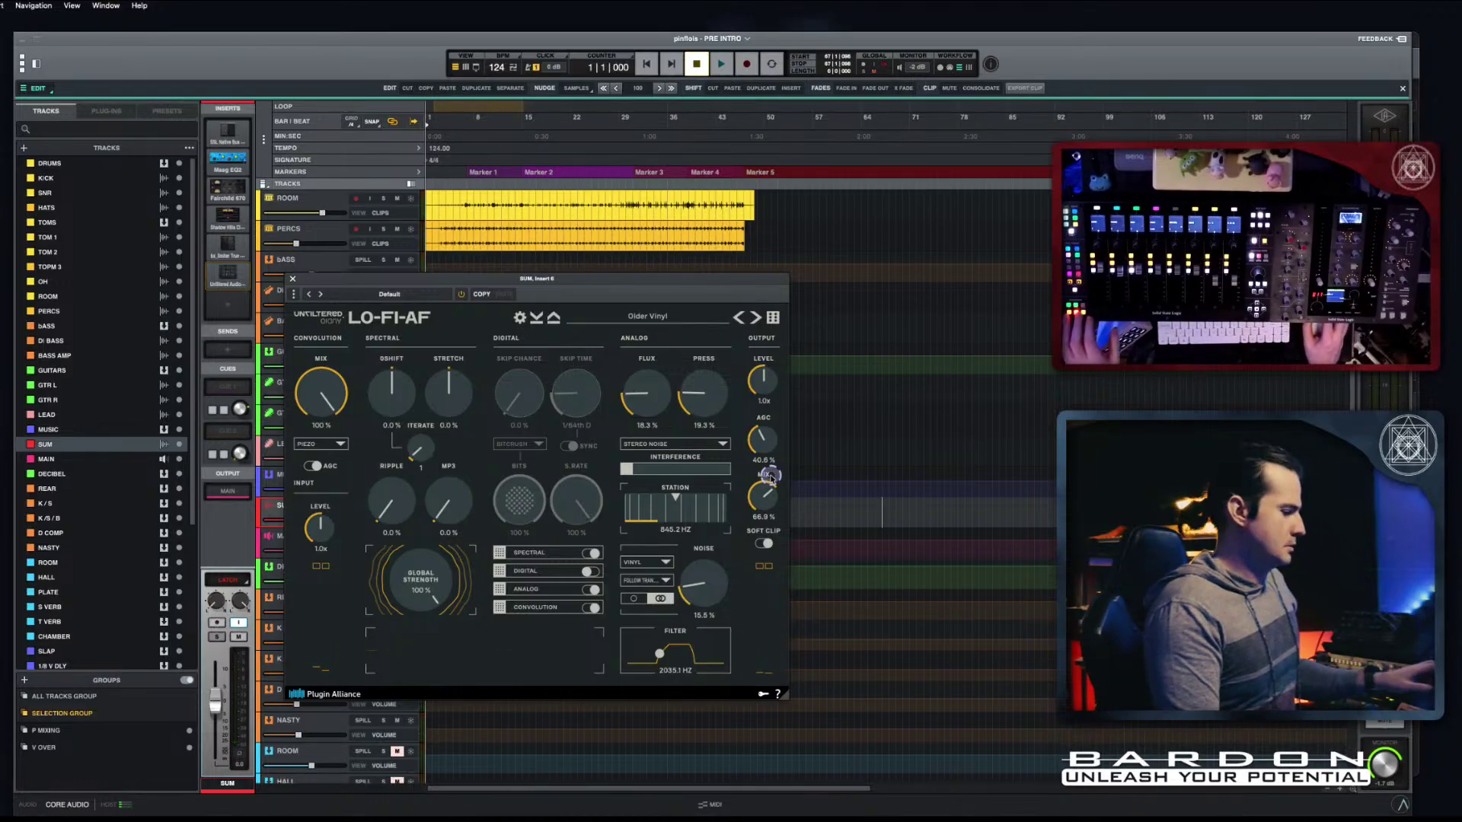
key("v")
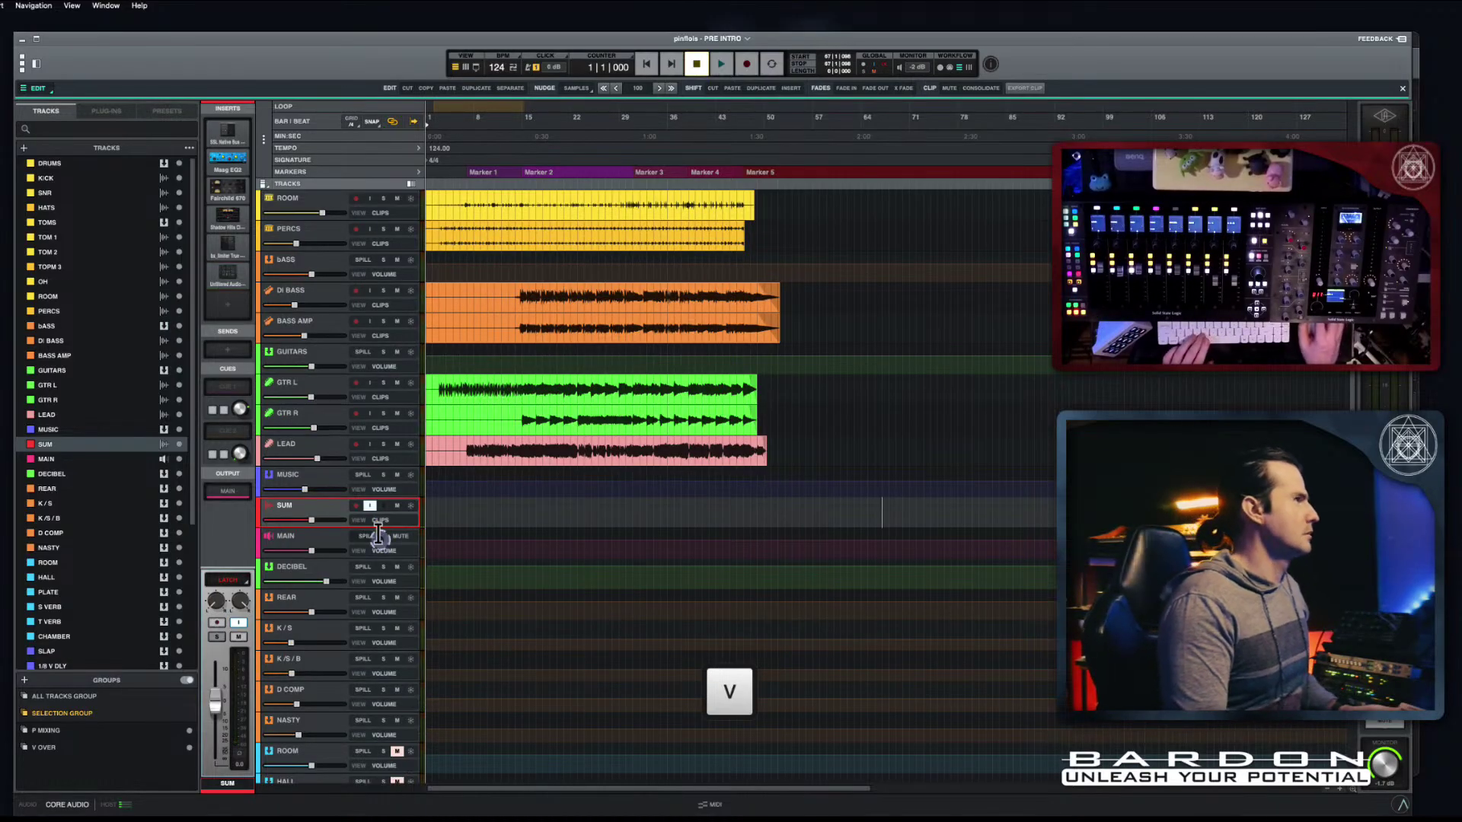
Step: Switch the SUM track's view to the output Mix automation of the LO-FI-AF plug-in in insert 6
left_click(315, 505)
left_click(391, 520)
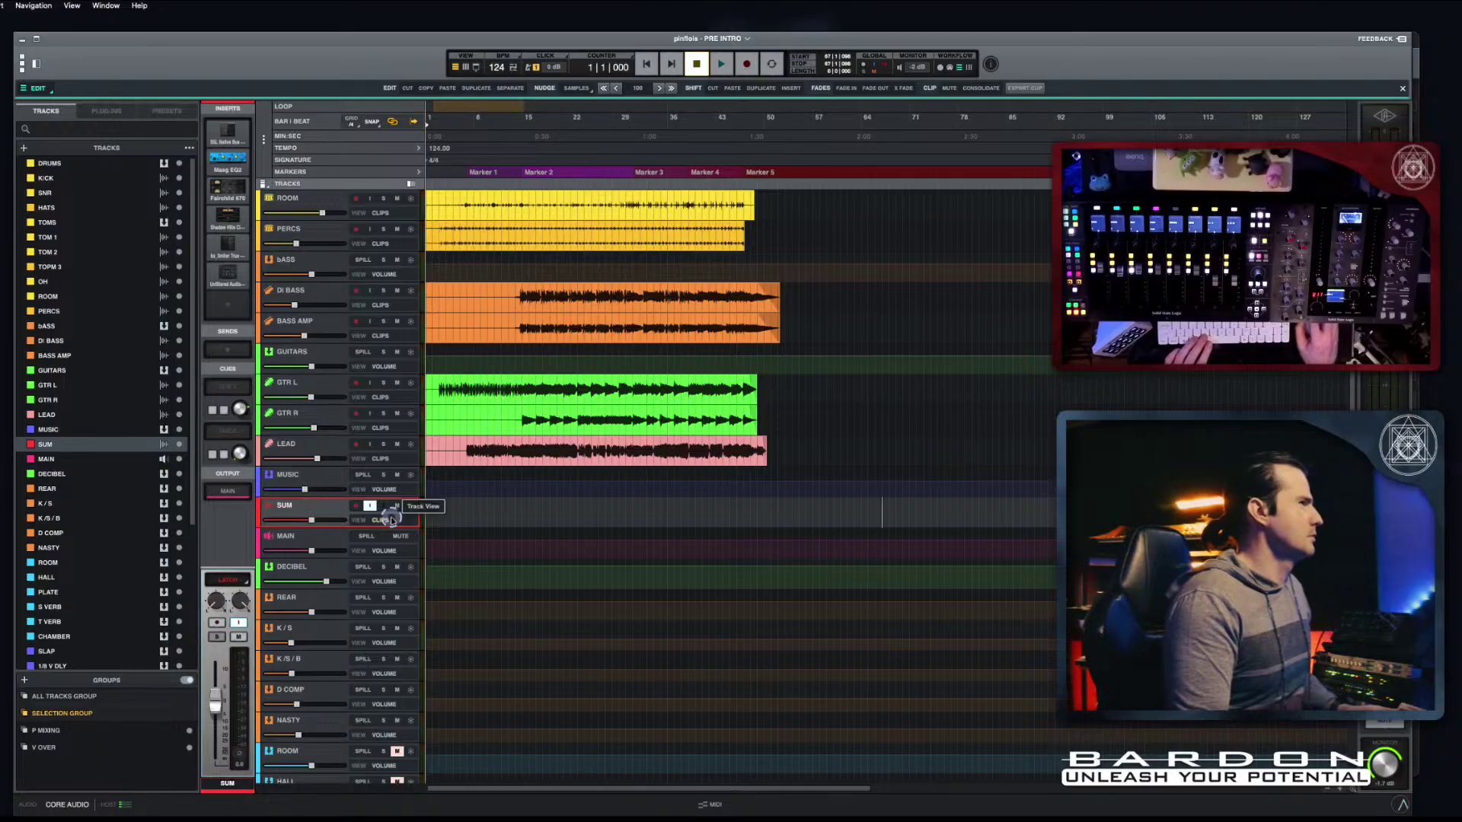
left_click(390, 520)
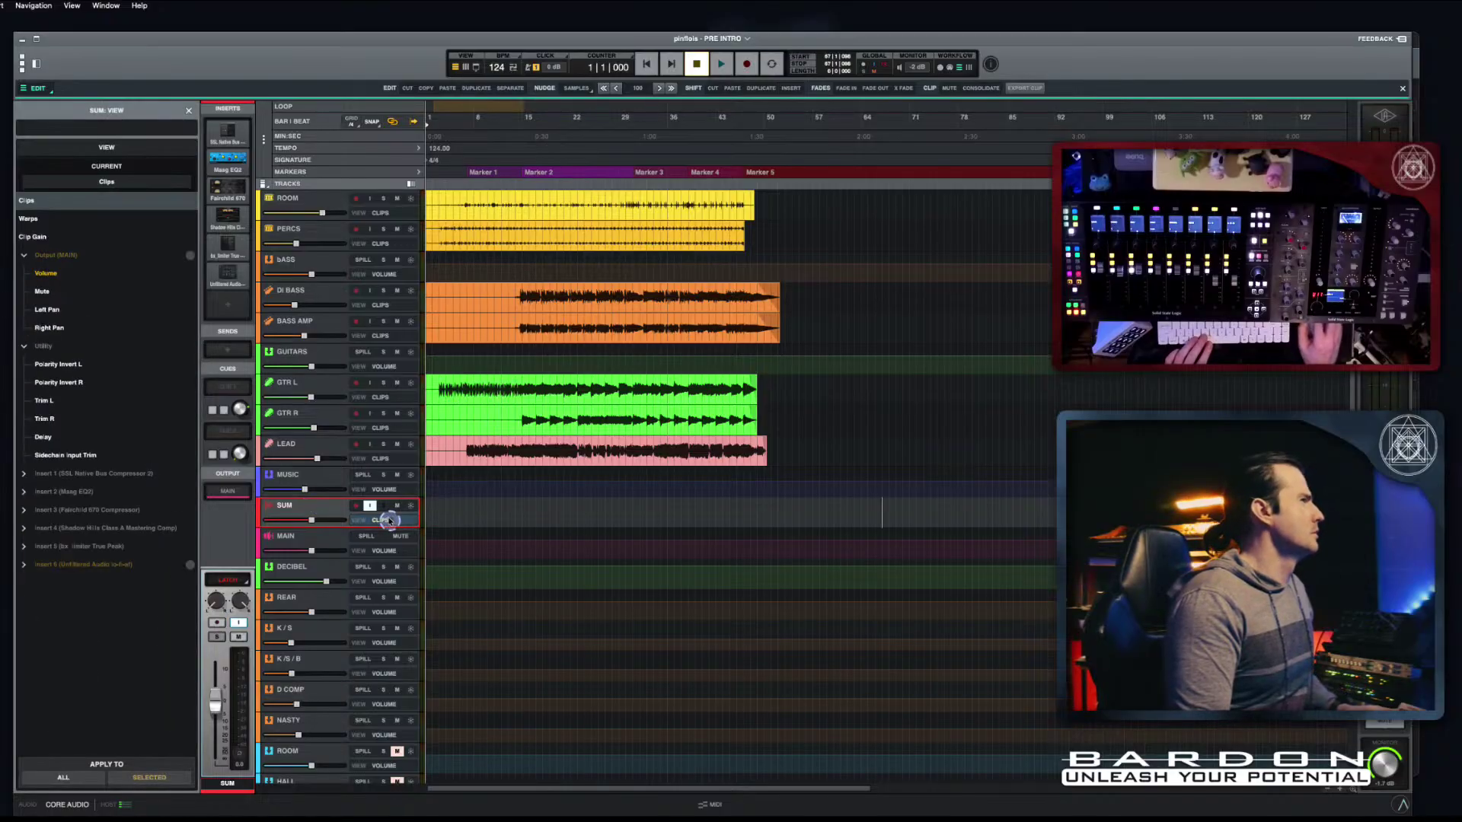
left_click(84, 565)
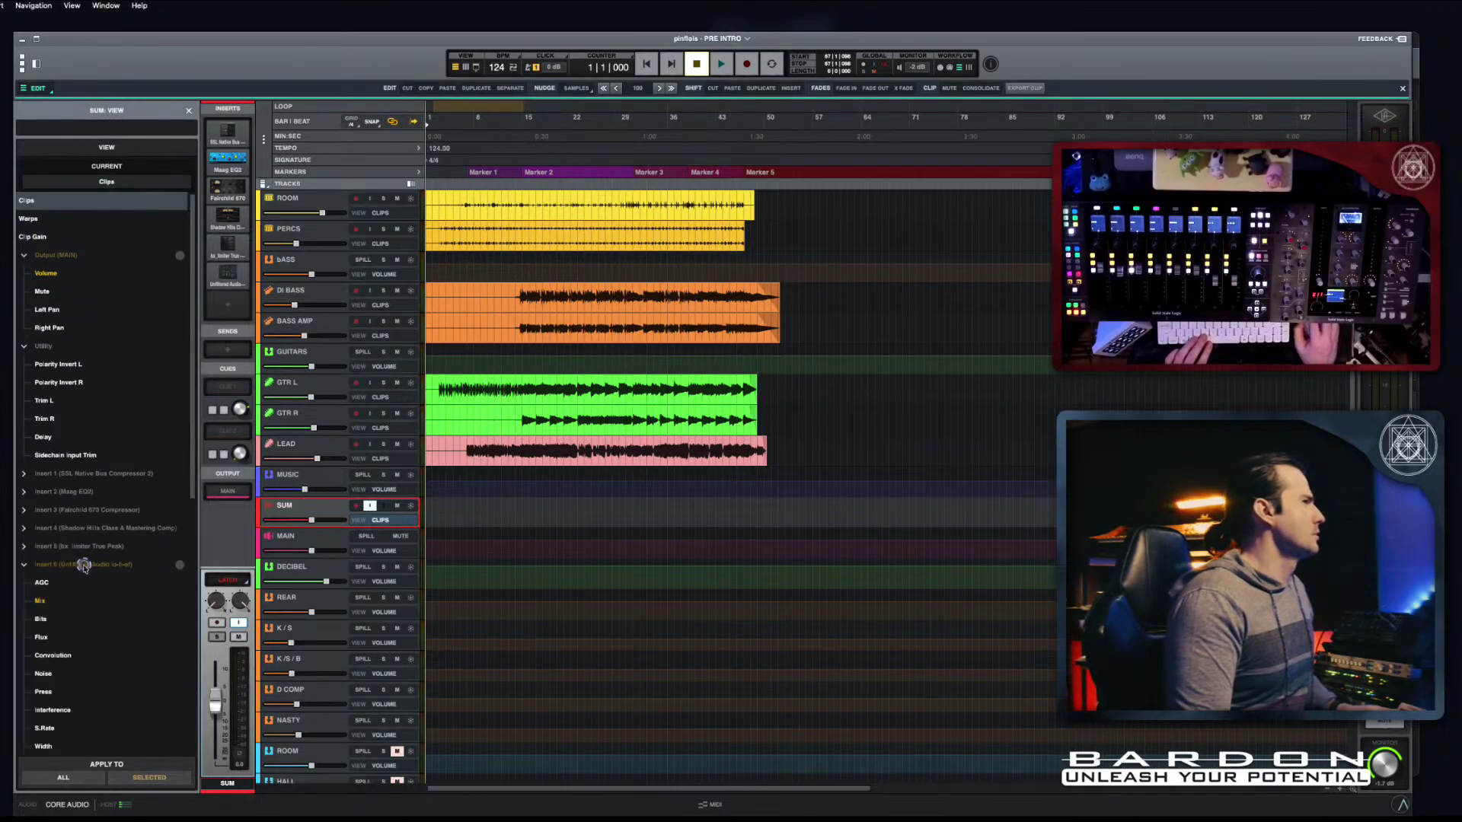
left_click(42, 600)
Step: Clear the existing Mix automation from SUM's intro and enlarge the track's height to check its lane
left_click_drag(495, 515, 425, 515)
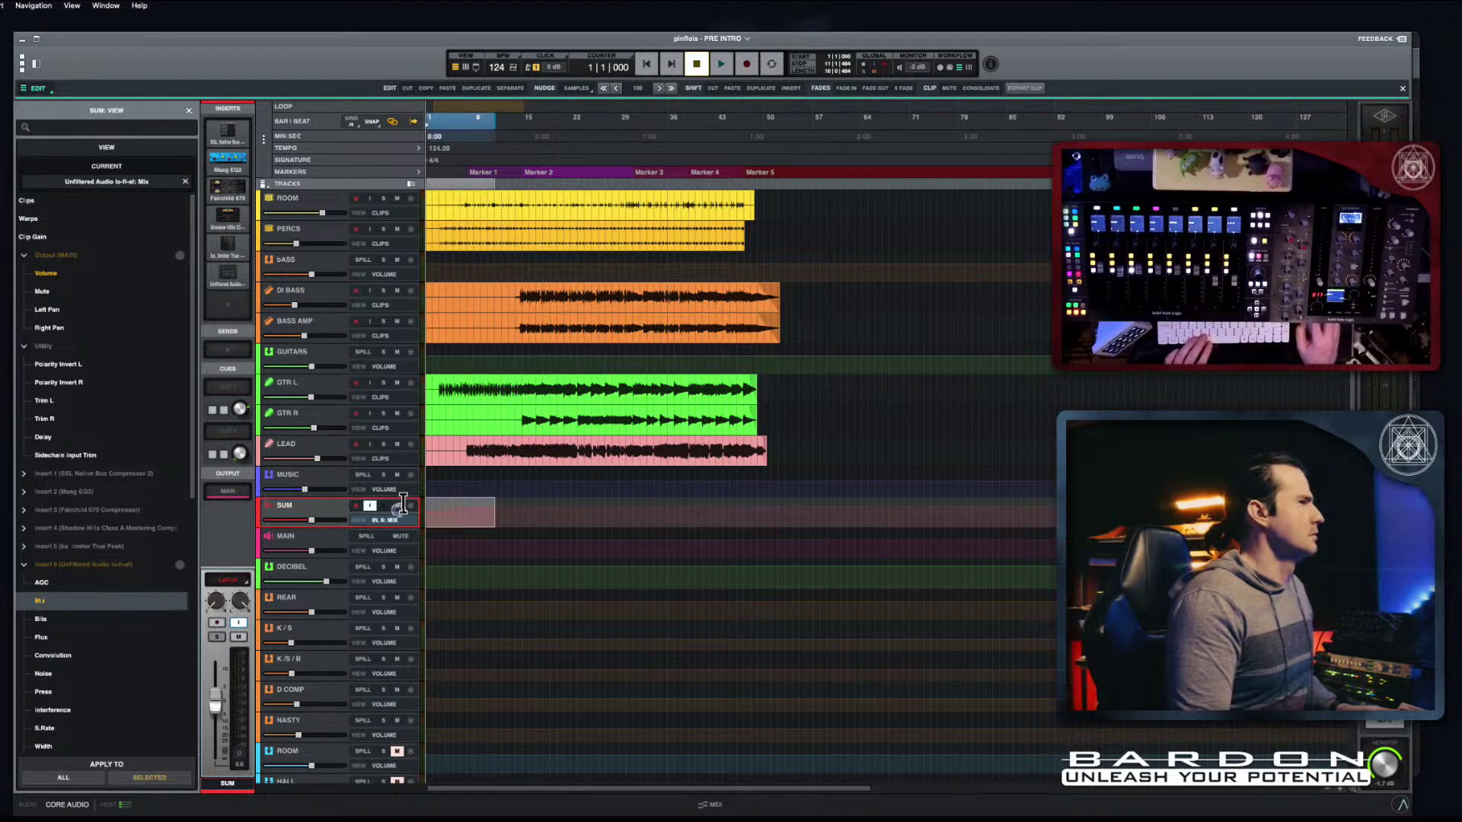
key("Delete")
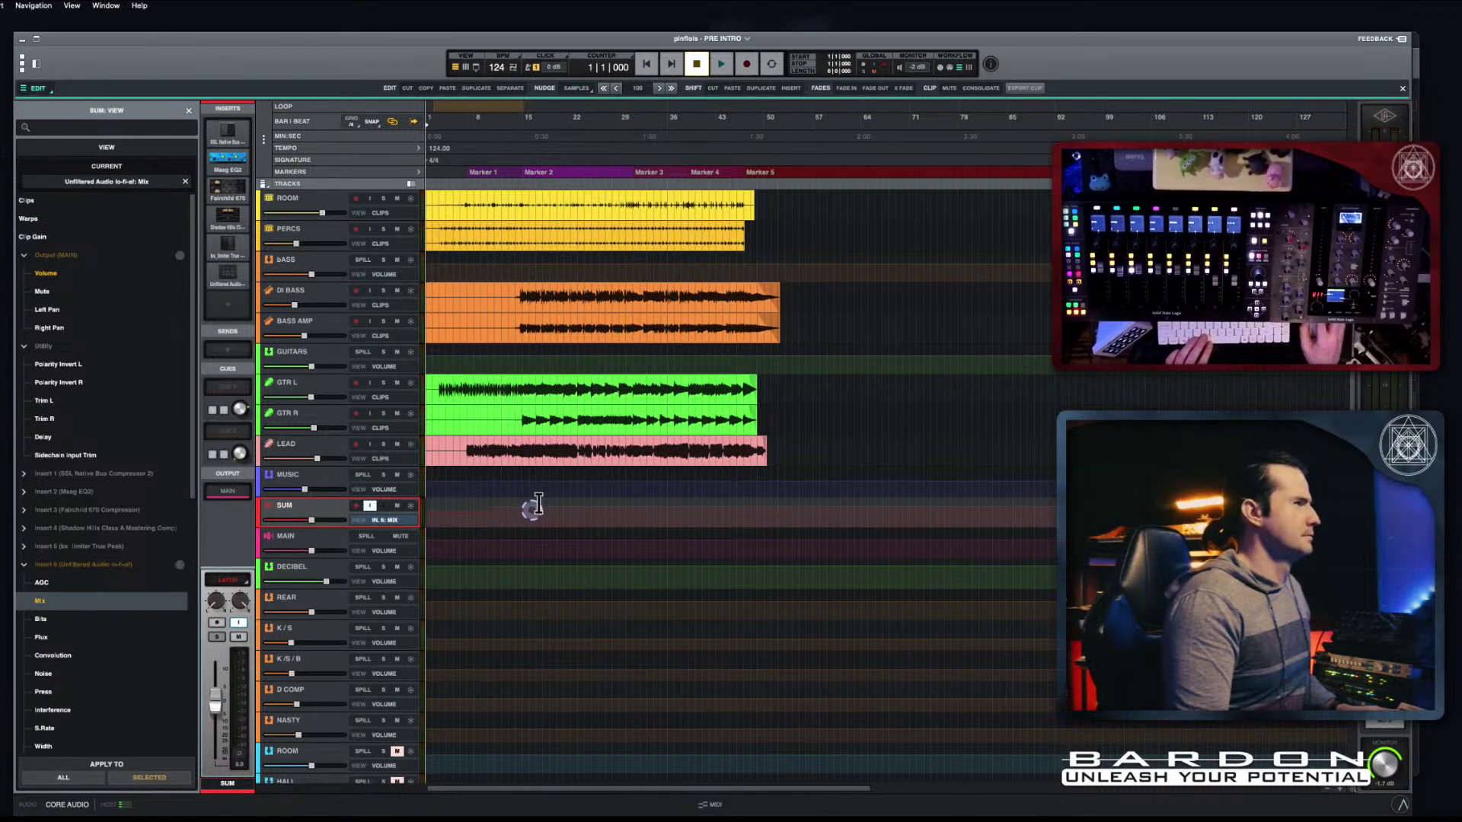
left_click_drag(530, 511, 402, 509)
key("Delete")
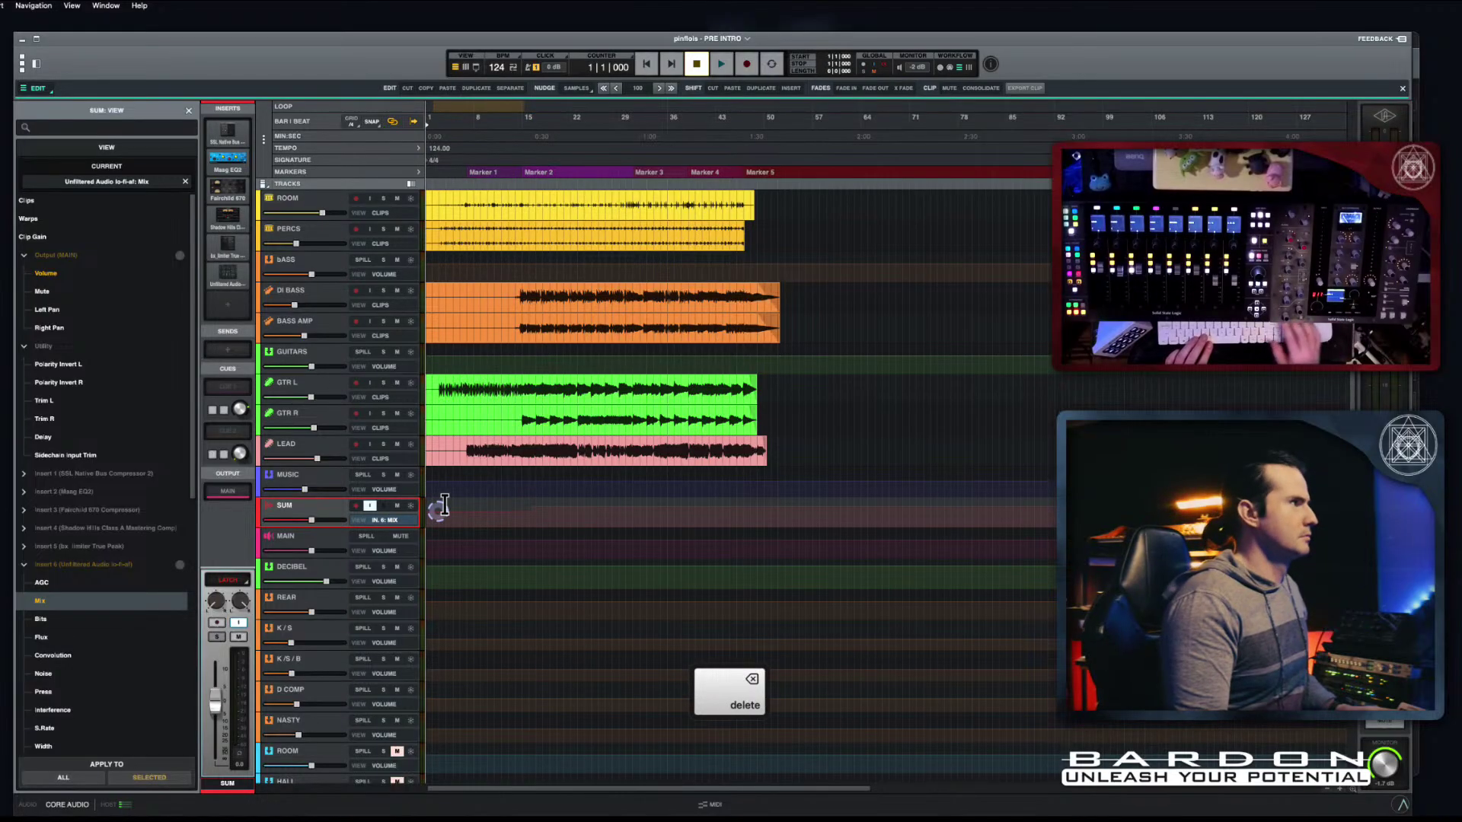
left_click_drag(286, 527, 286, 630)
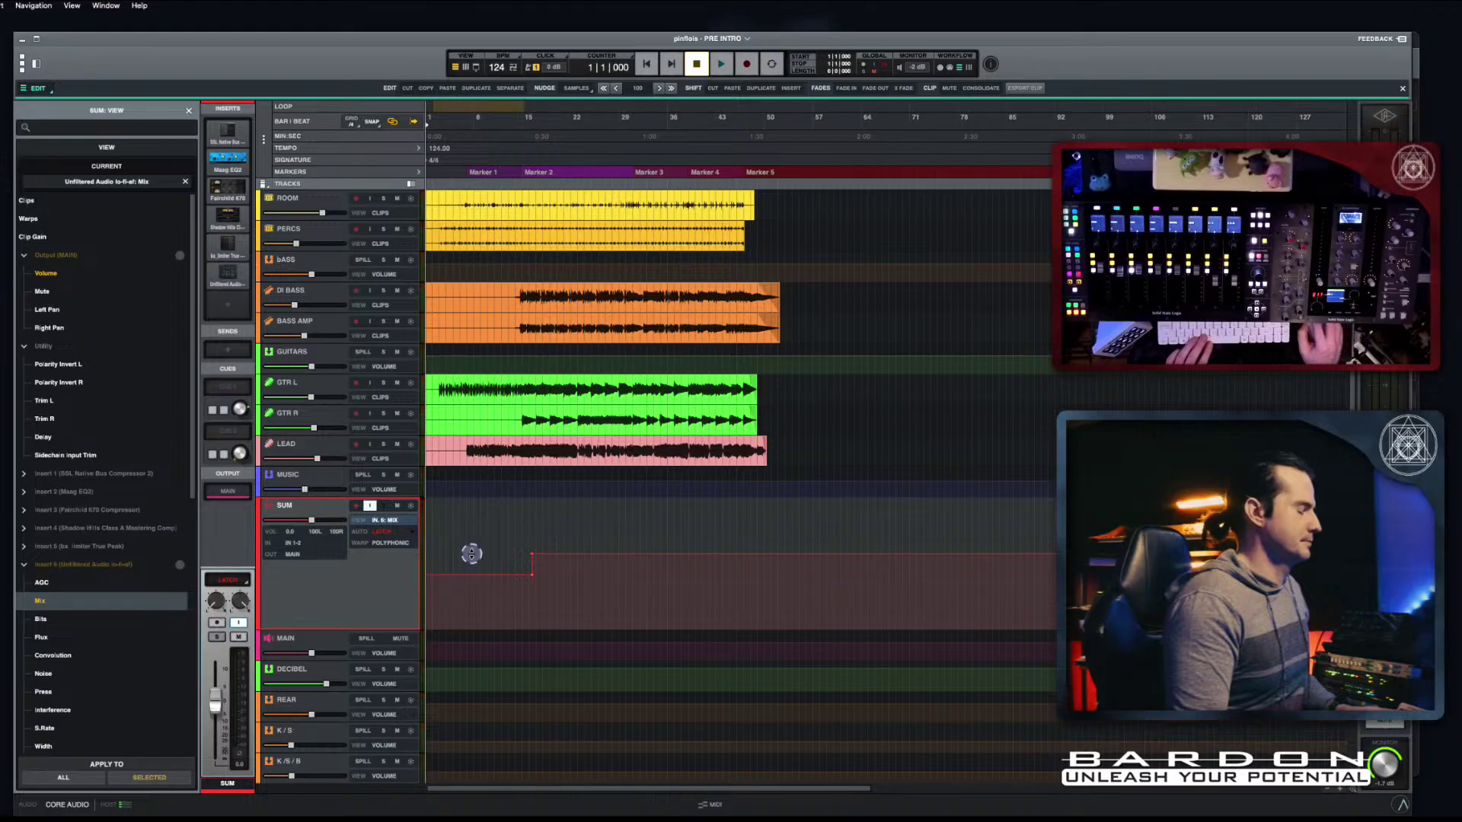
left_click_drag(590, 604, 408, 560)
key("Delete")
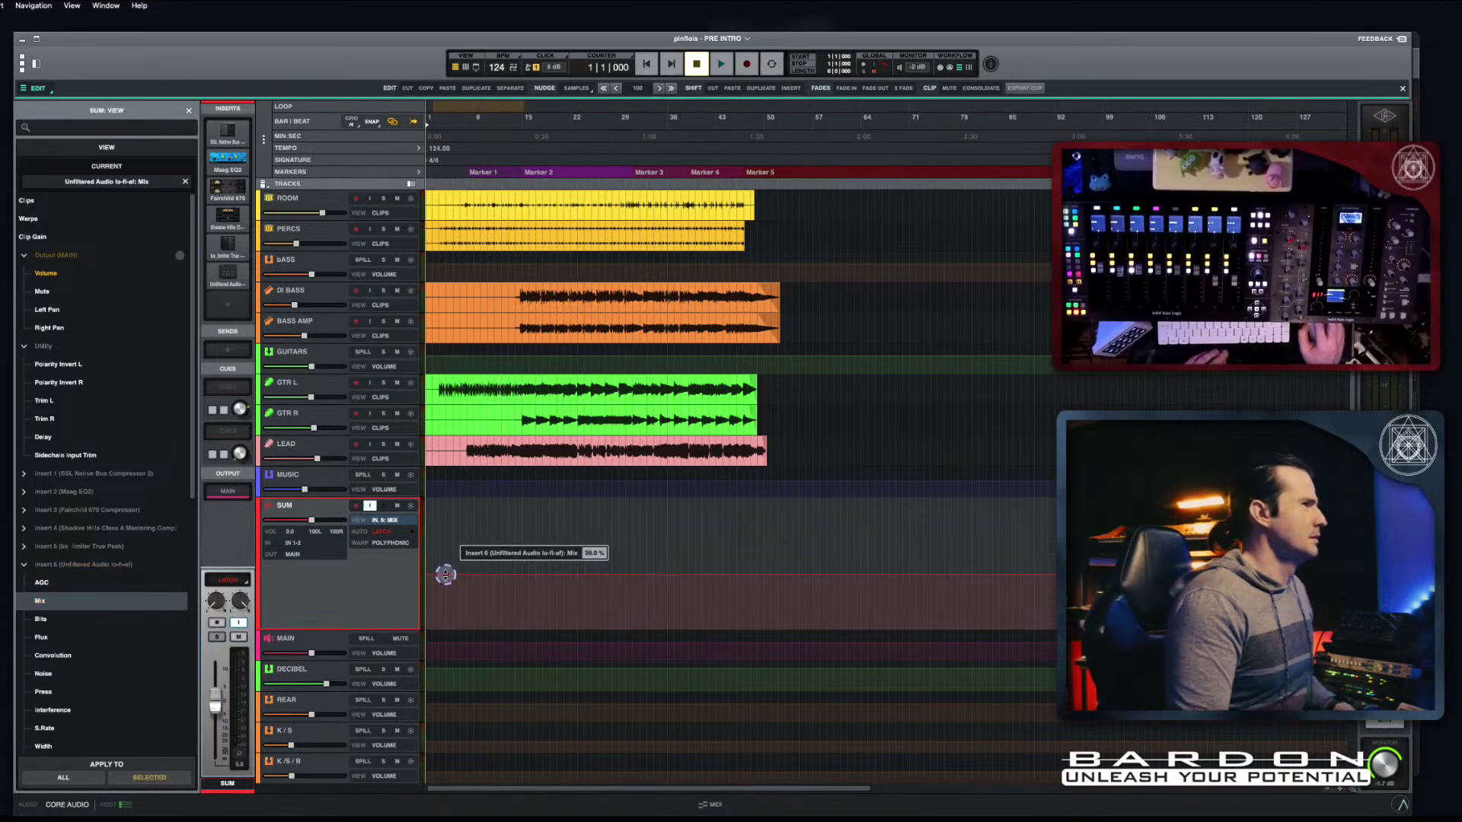
Step: Raise SUM's flat Mix automation line to 69.0 % and show the LO-FI-AF window
left_click_drag(450, 573, 448, 542)
left_click(390, 520)
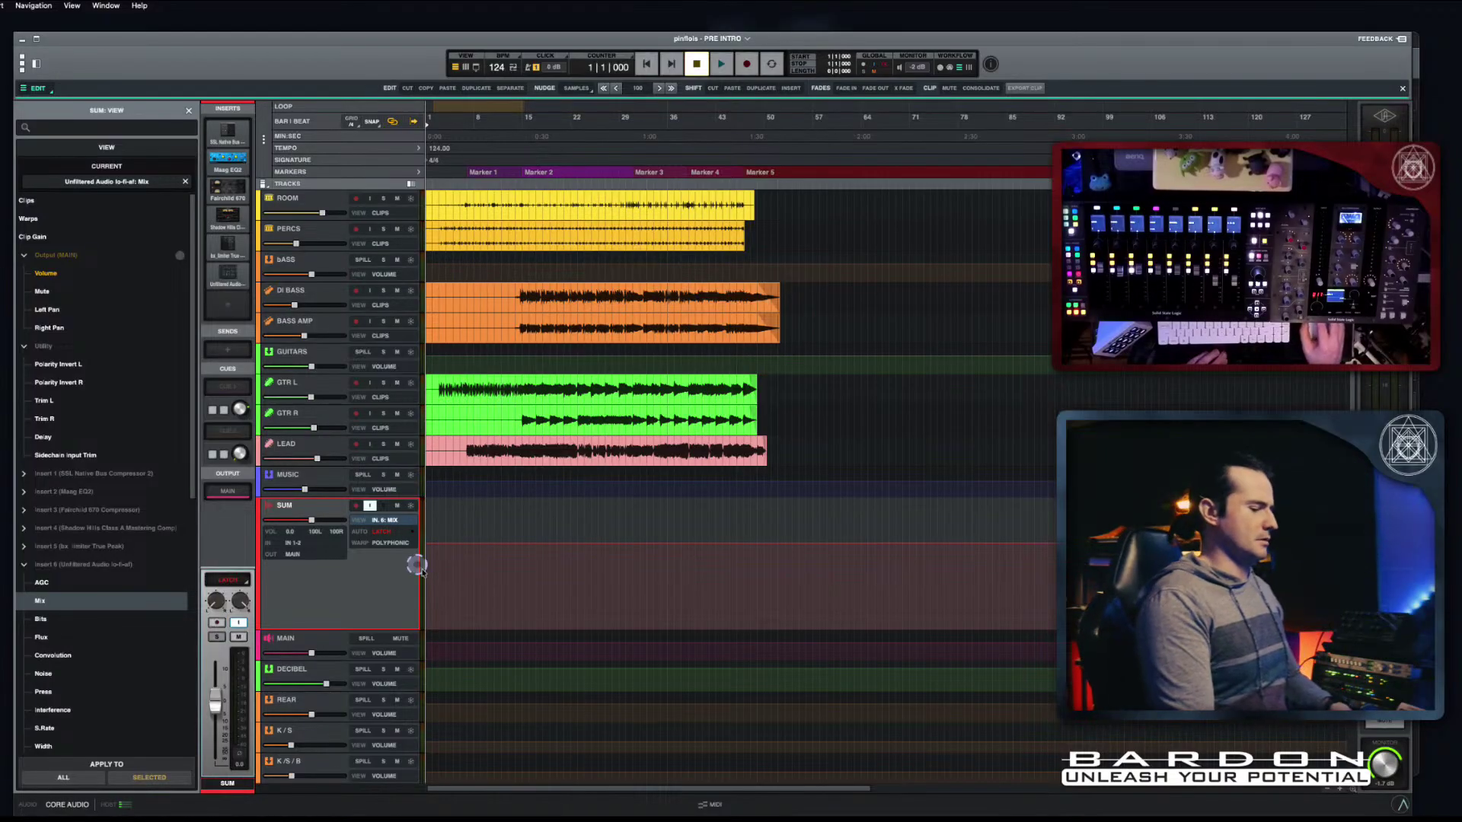
left_click(381, 520)
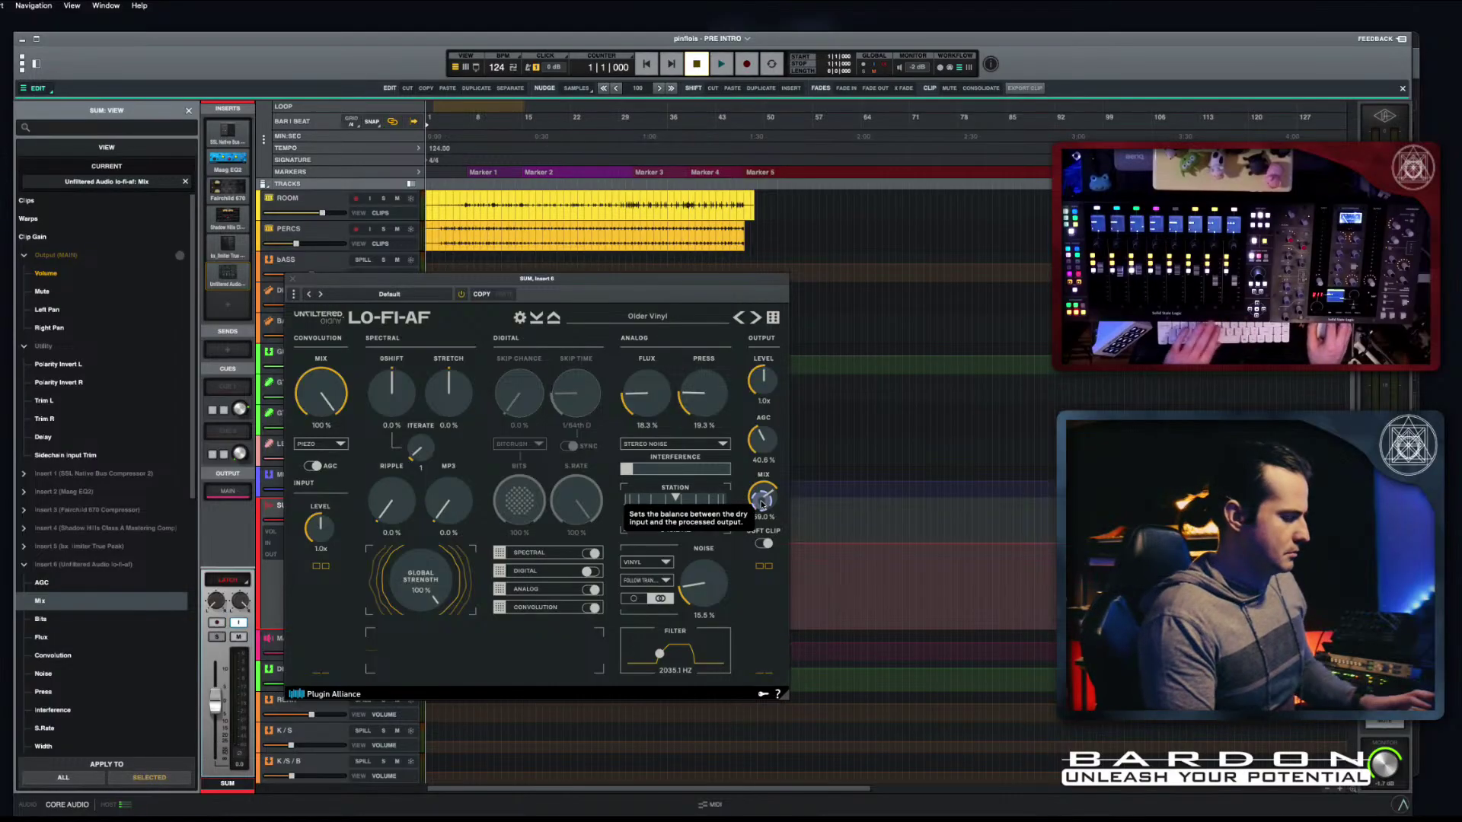
Step: Play from the start in Latch mode, lower LO-FI-AF's output Mix gradually to 14.0 %, bypass the plug-in around bar 15, and stop
key("space")
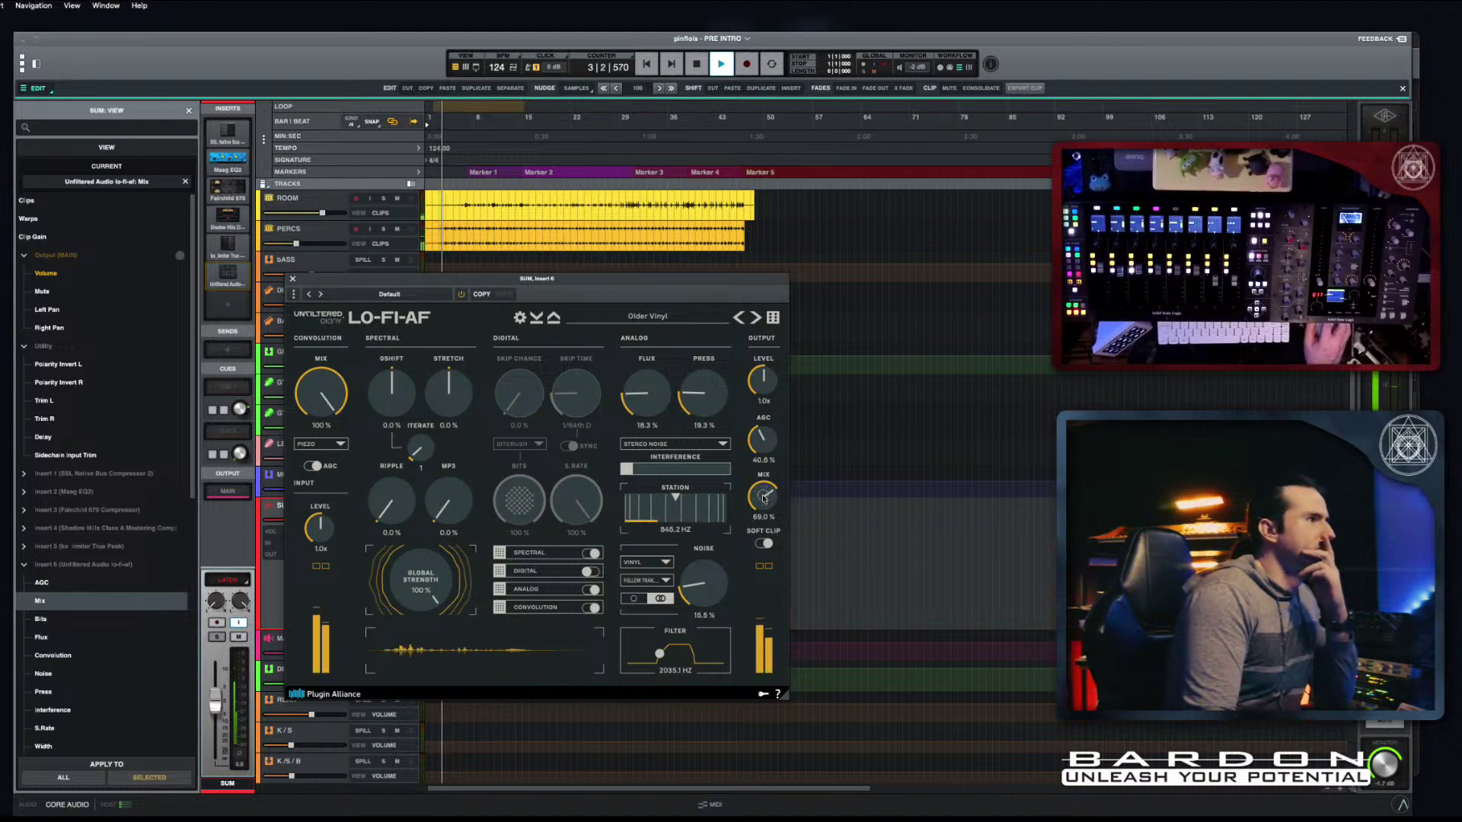
scroll(764, 498, "down", 2)
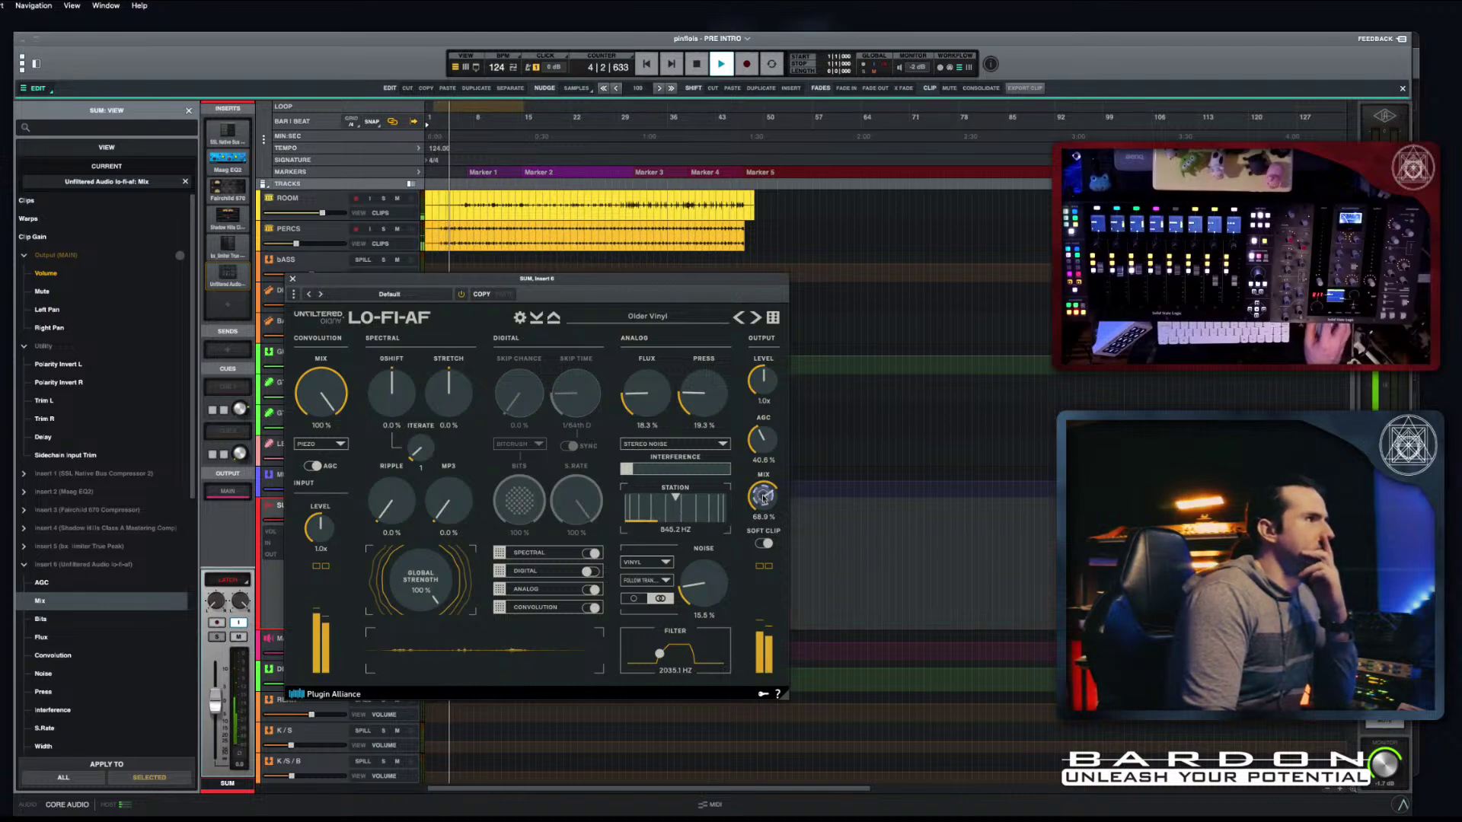
scroll(763, 499, "down", 3)
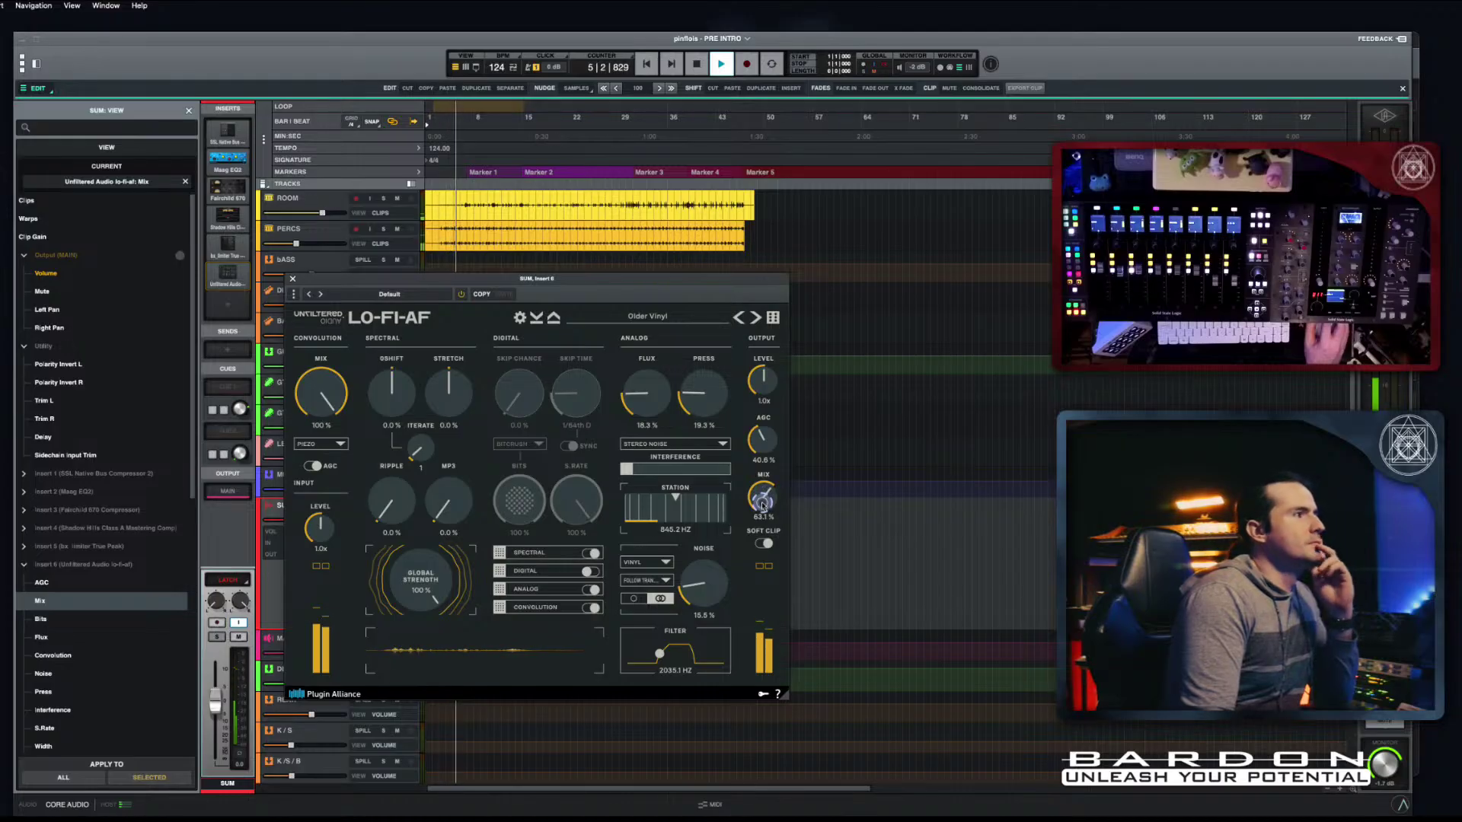
scroll(762, 506, "down", 2)
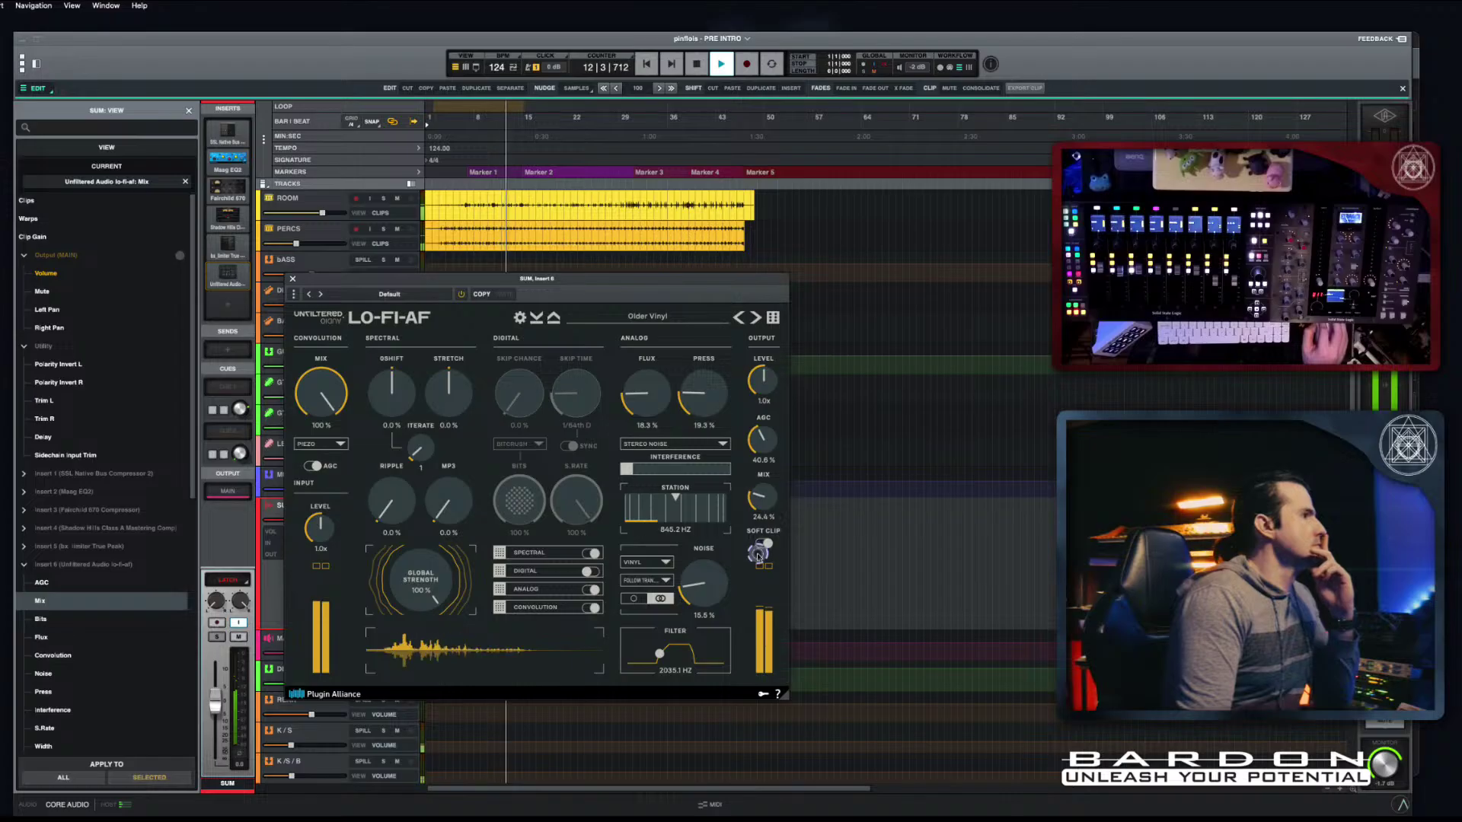
left_click_drag(758, 561, 759, 573)
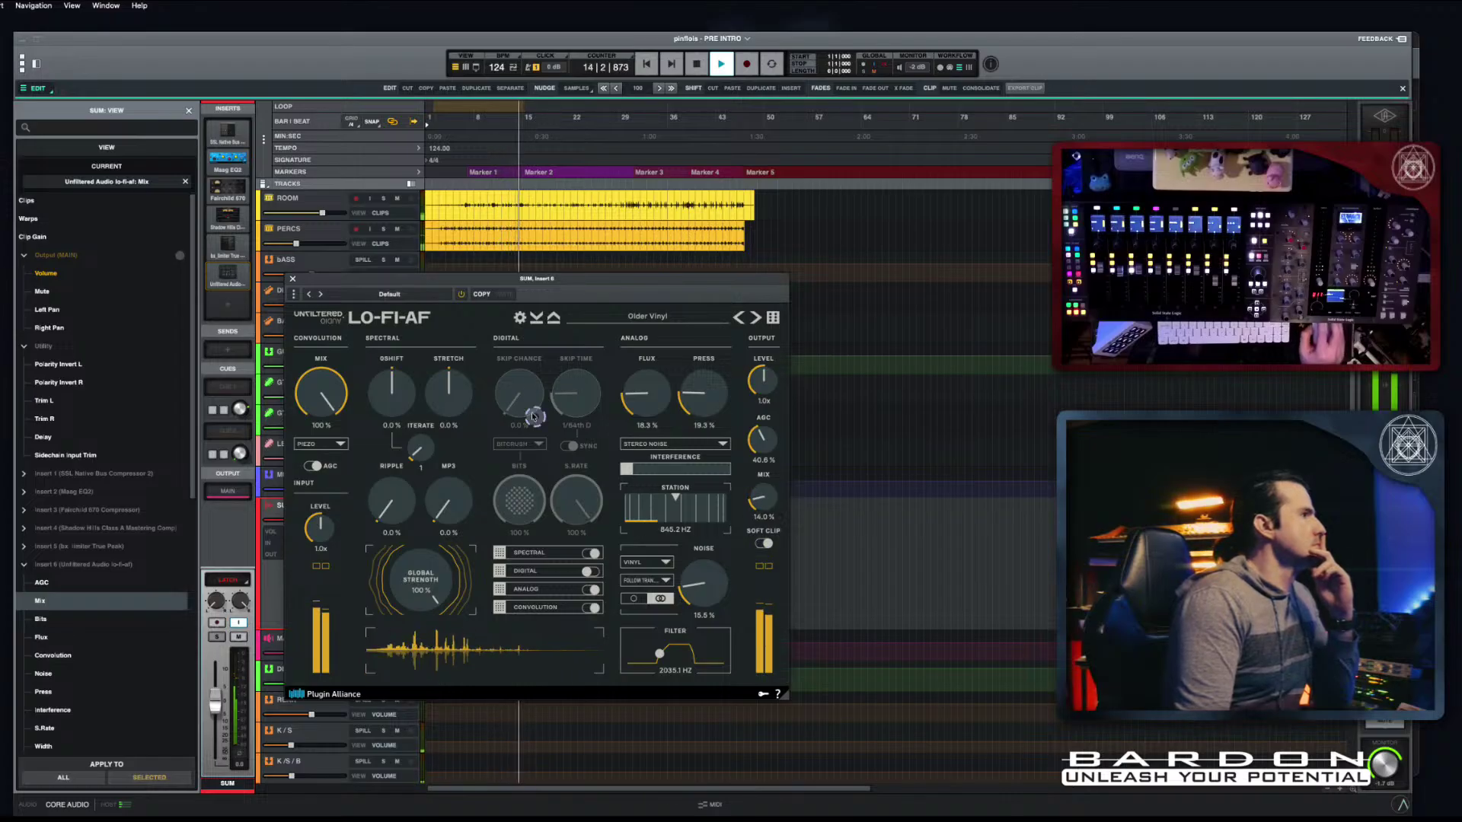
left_click(462, 295)
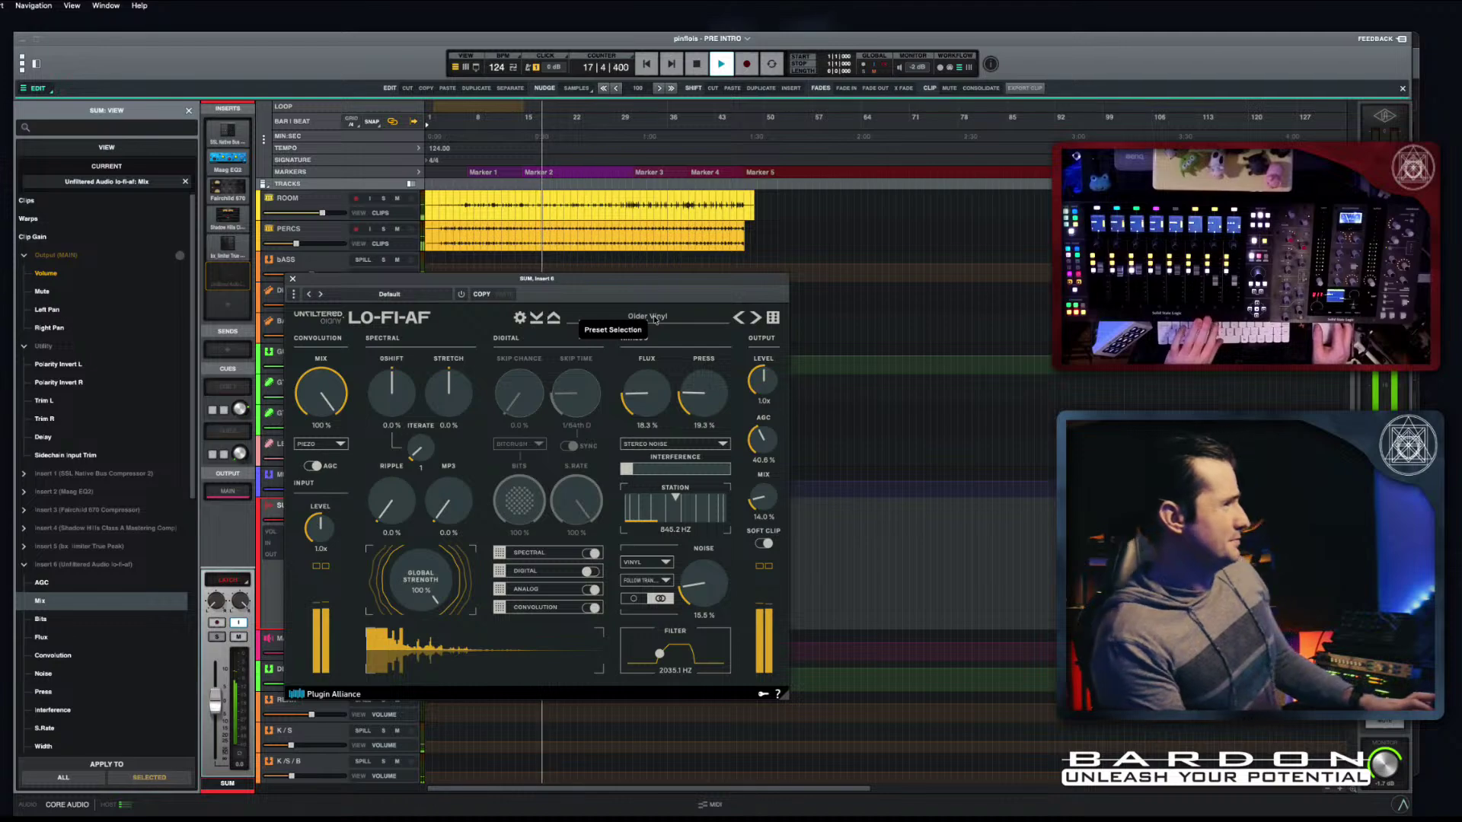
key("space")
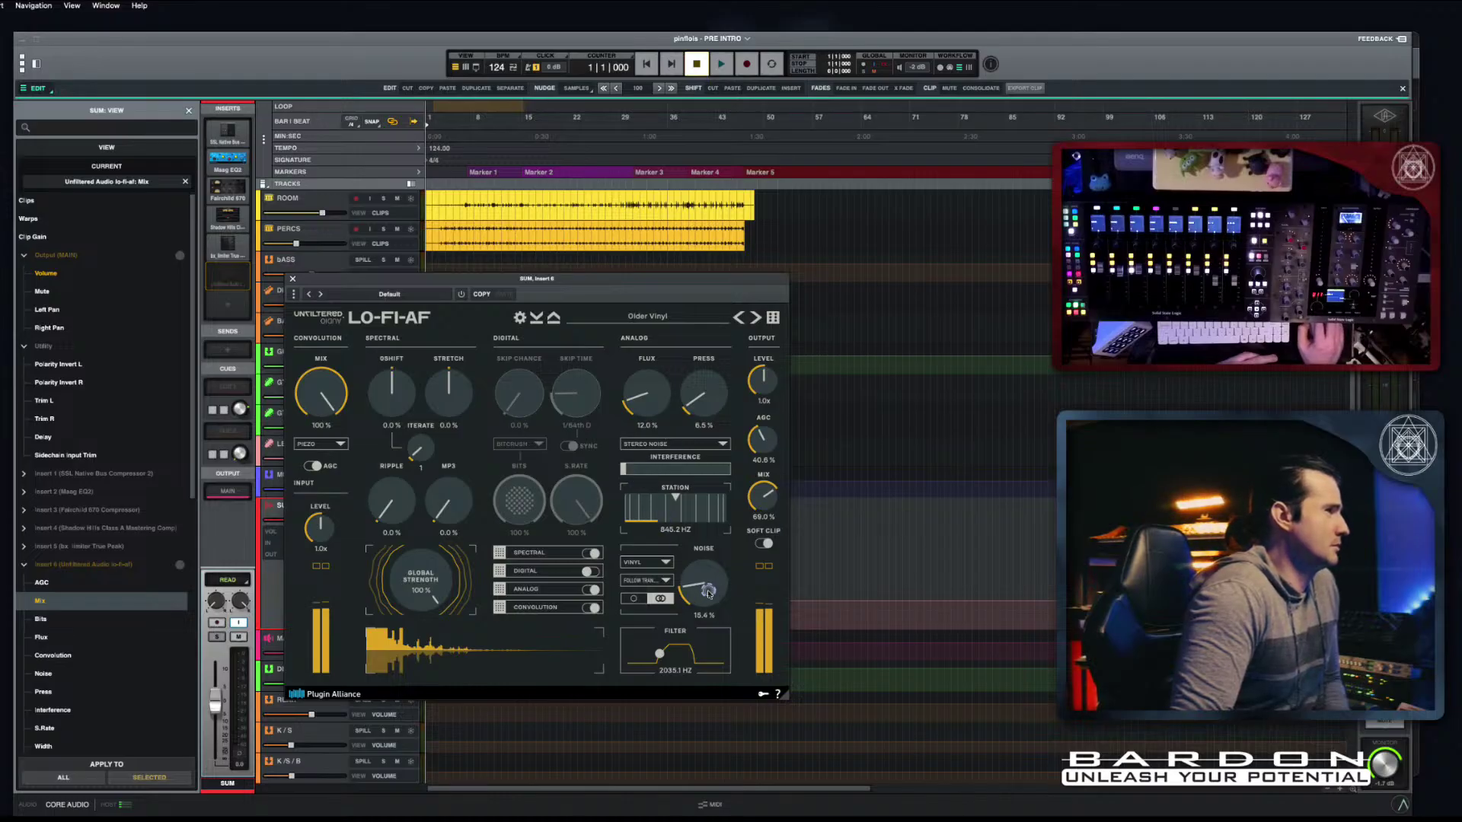
Step: Adjust LO-FI-AF during playback to 15.6 % noise, 31.5 % Flux, 21.9 % Press, and a 4498.1 Hz filter
left_click_drag(709, 603, 729, 593)
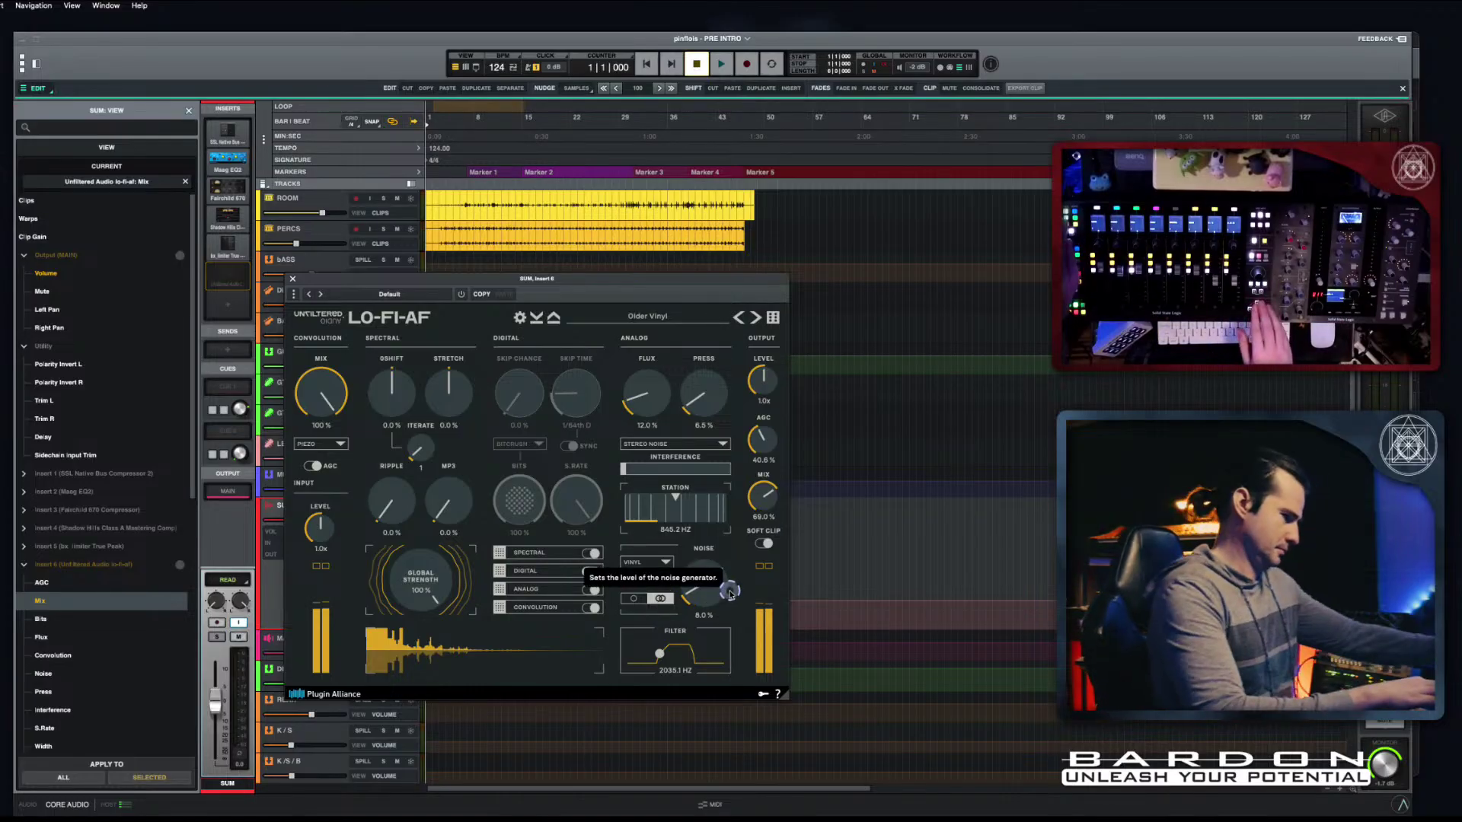
key("space")
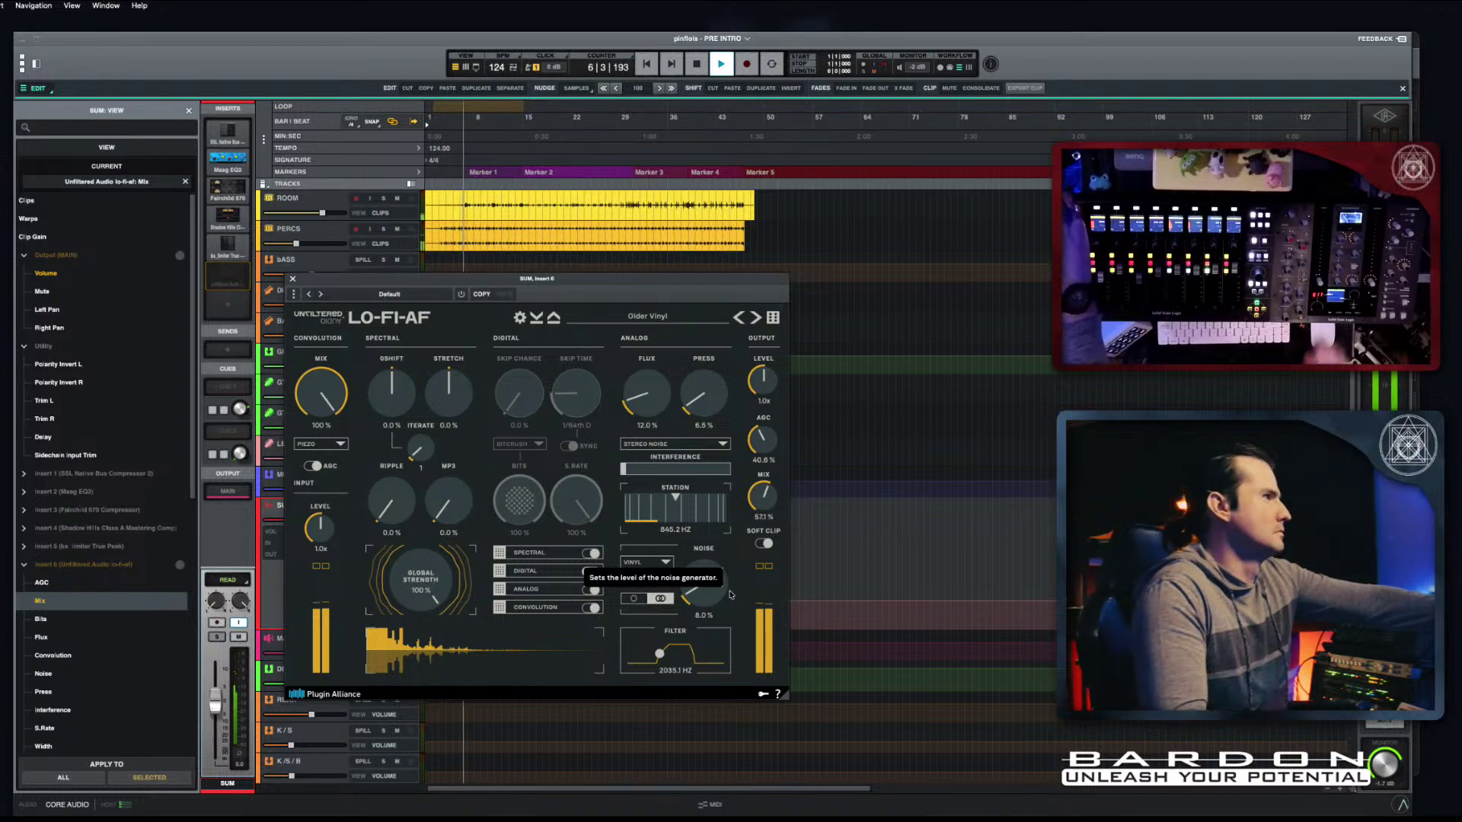
left_click_drag(701, 400, 657, 374)
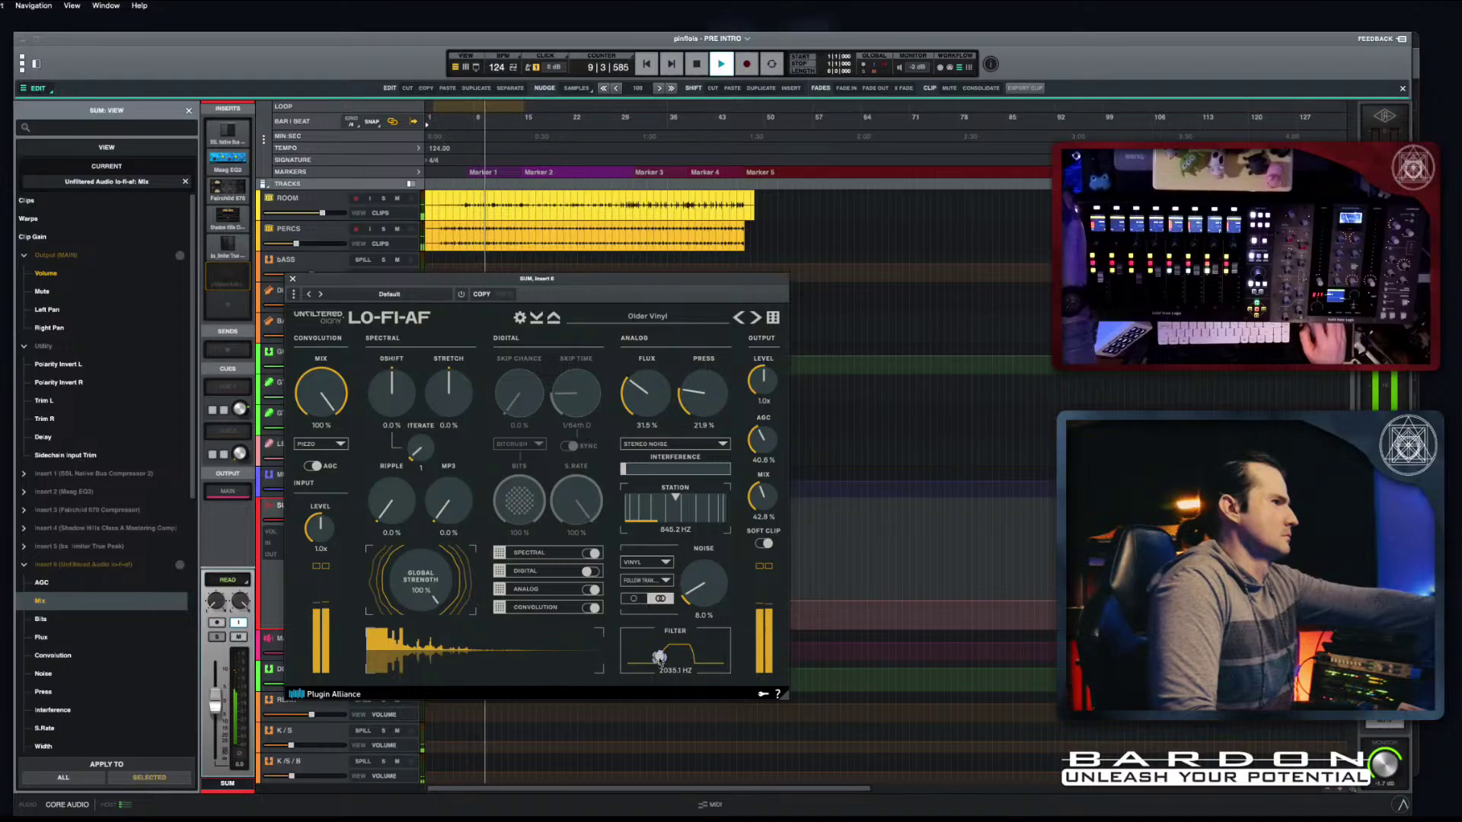
left_click_drag(669, 660, 674, 659)
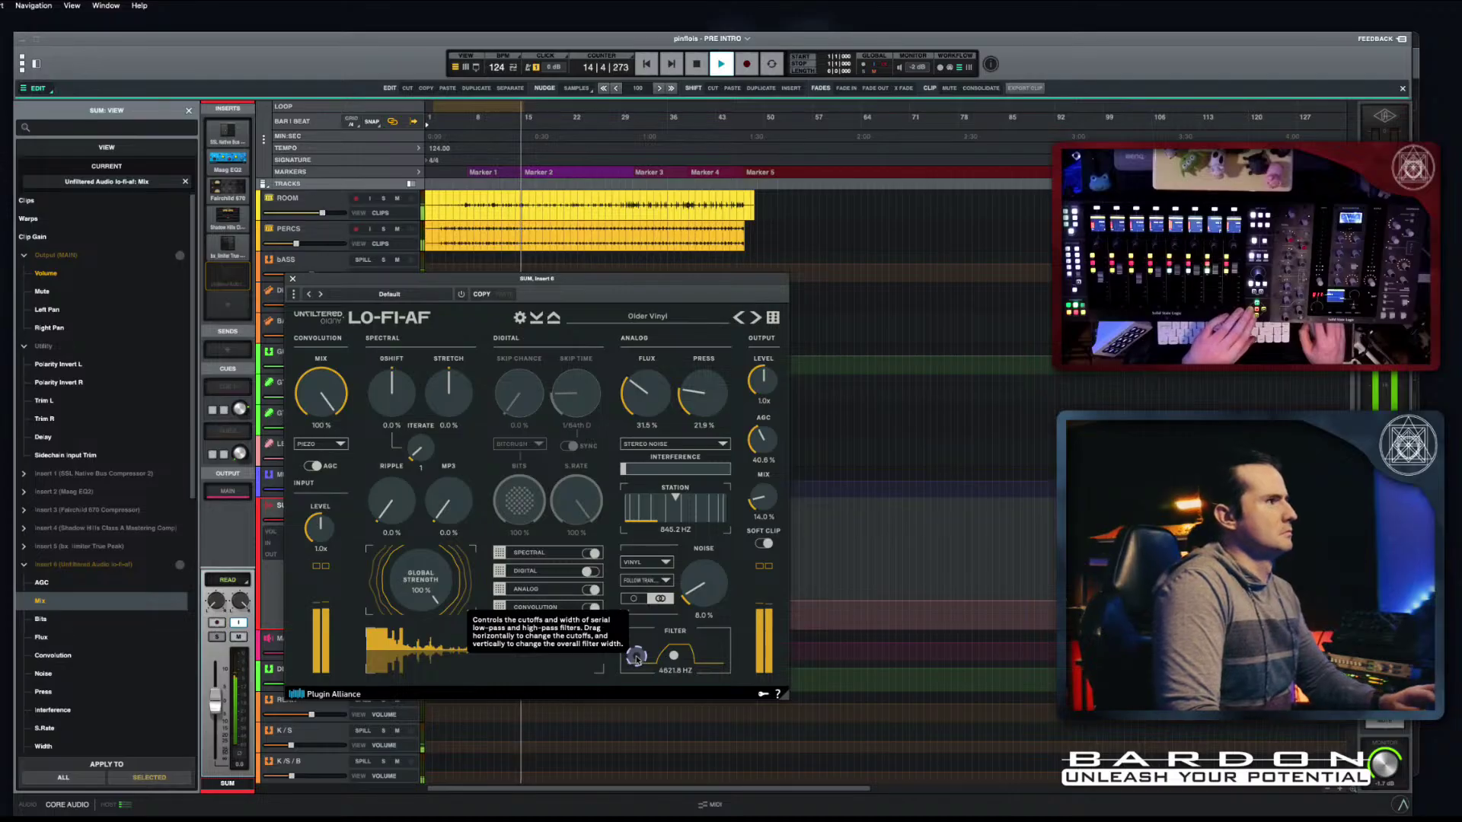
key("space")
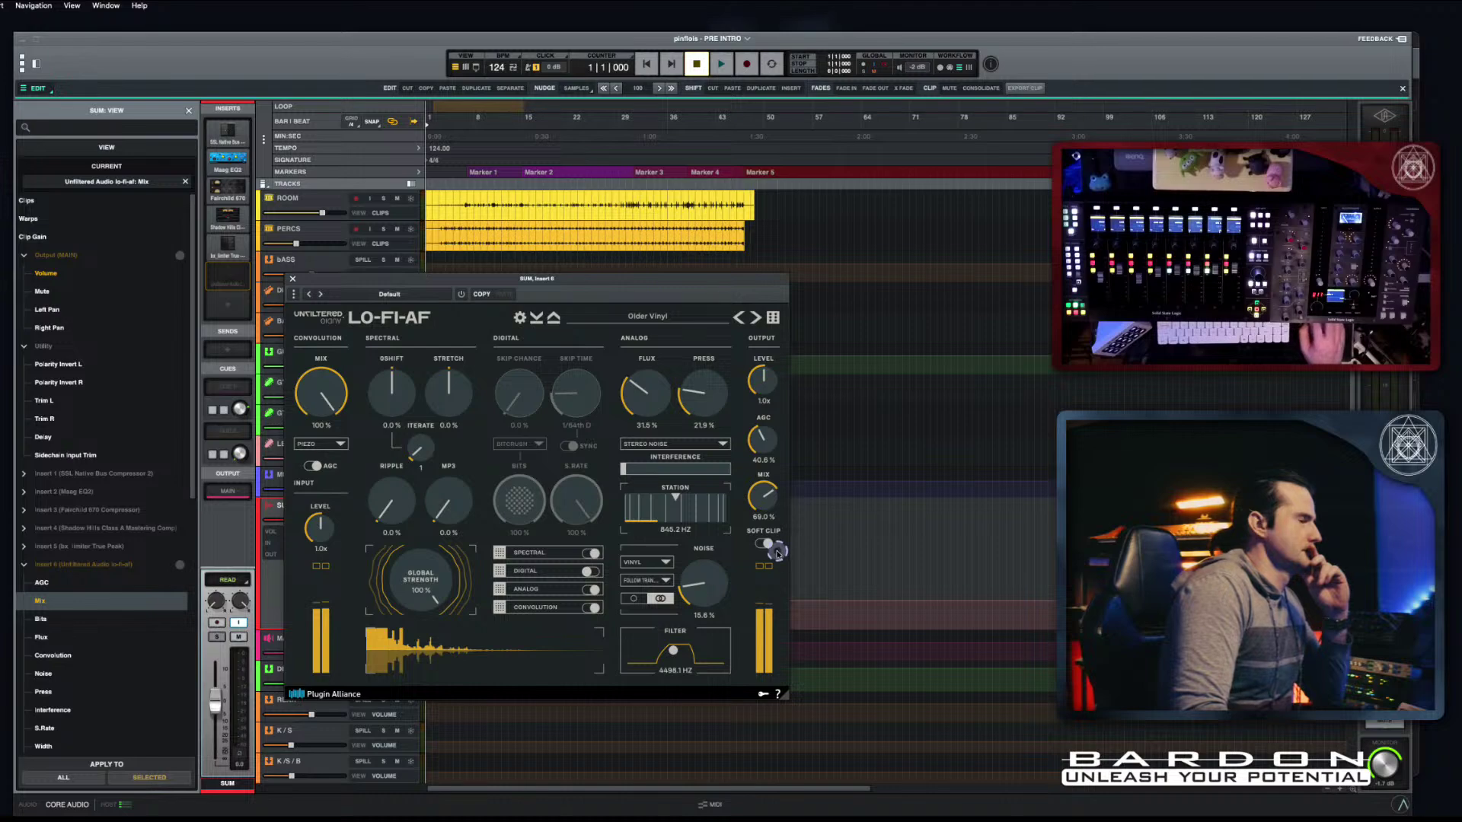
Step: Play briefly from the start with LO-FI-AF enabled, stop, and hide the plug-in window
key("space")
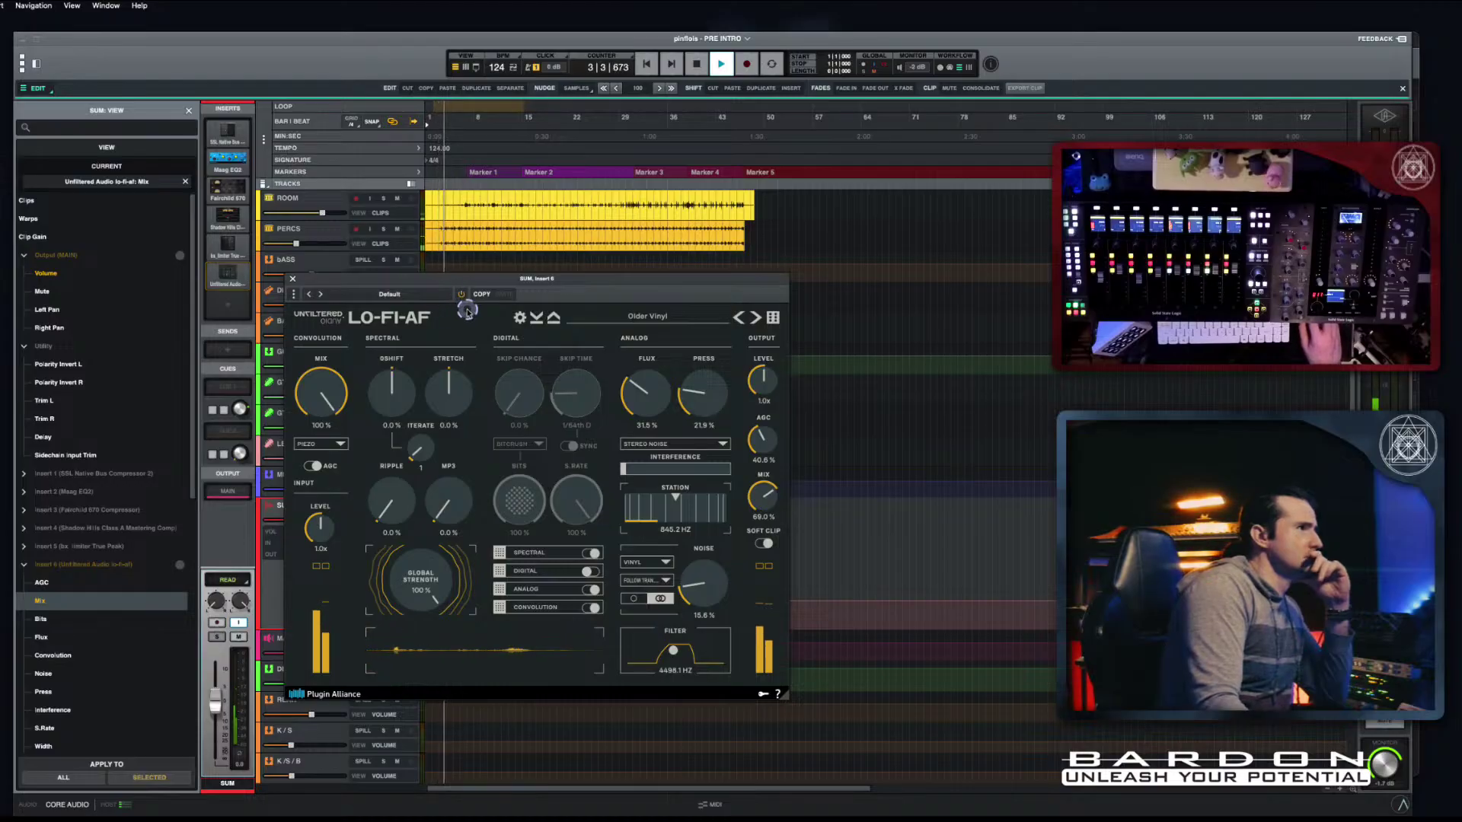
key("space")
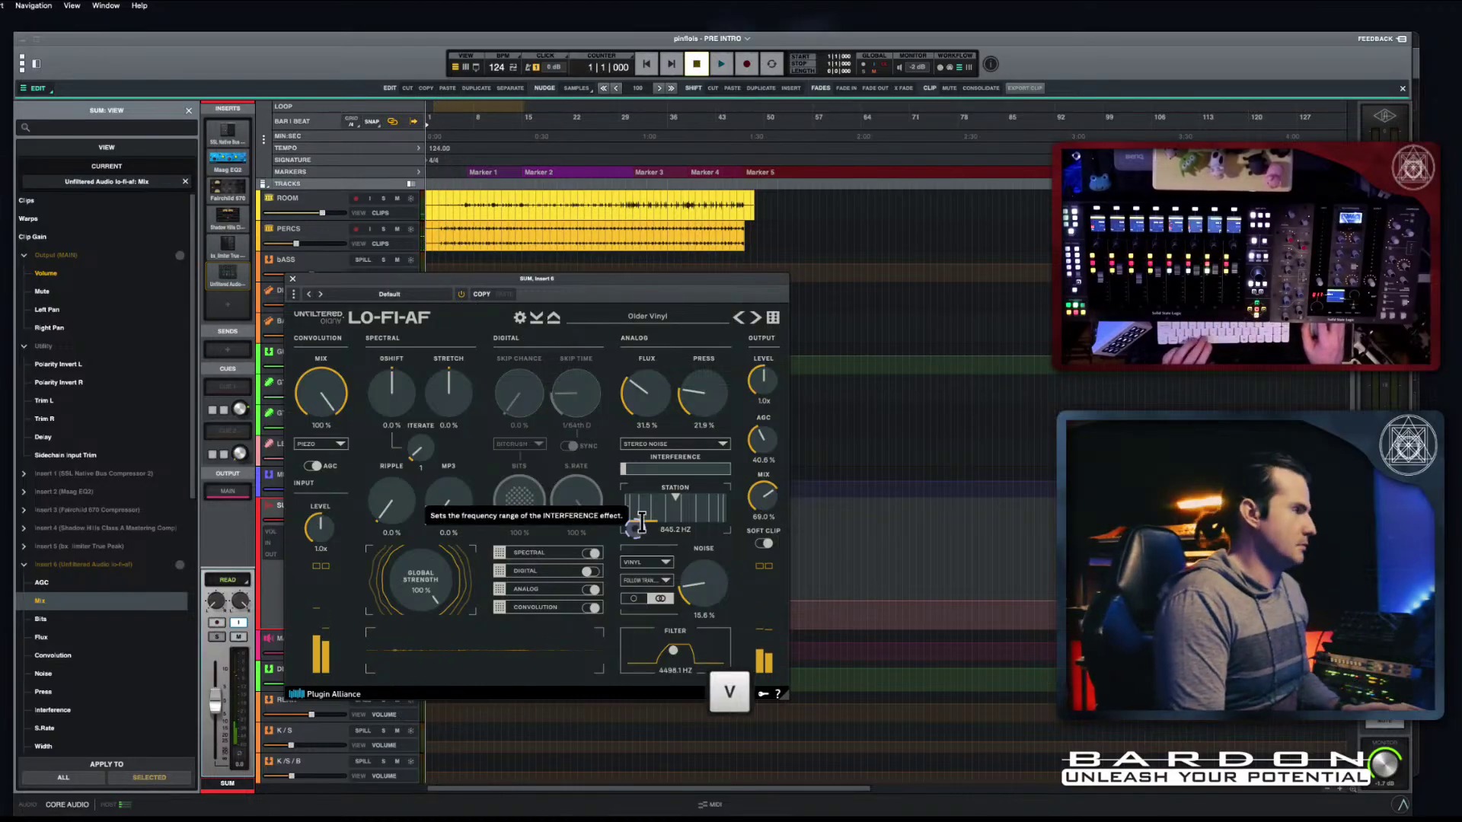
key("v")
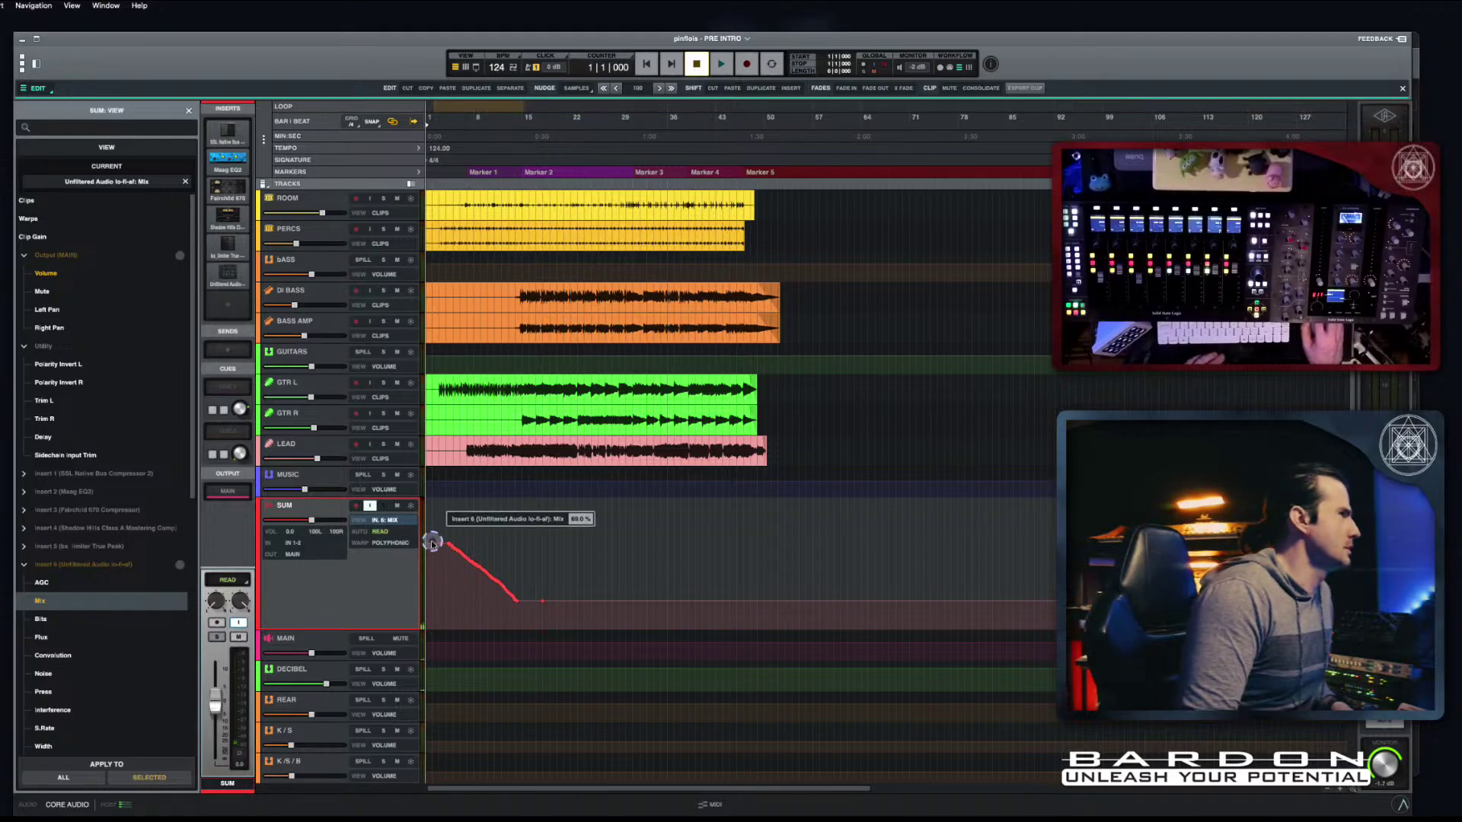
Step: Look through LO-FI-AF's parameters in SUM's automation view list for one that controls its bypass
left_click(392, 521)
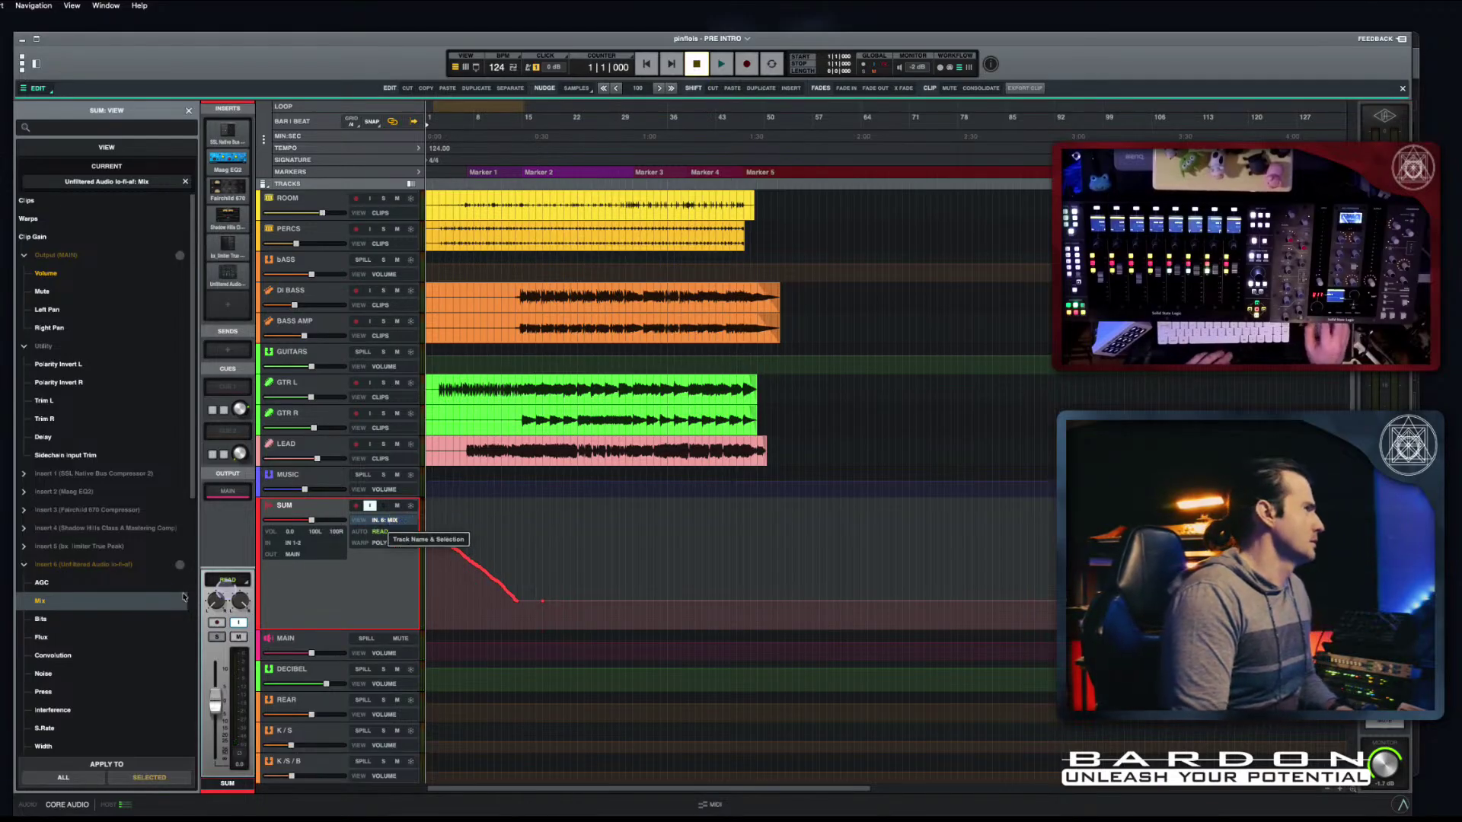
scroll(94, 604, "down", 5)
scroll(94, 604, "down", 3)
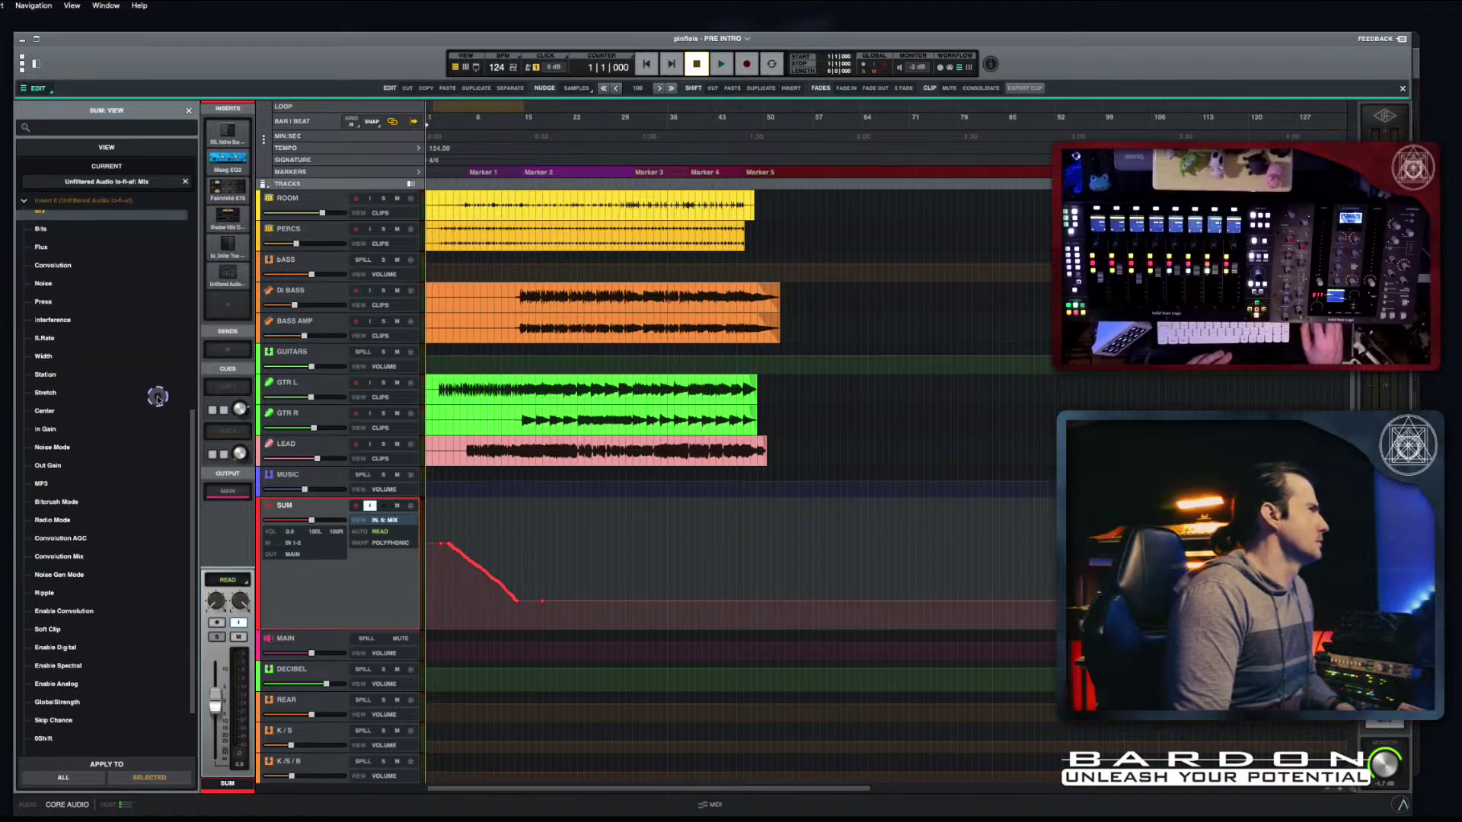
scroll(131, 396, "down", 2)
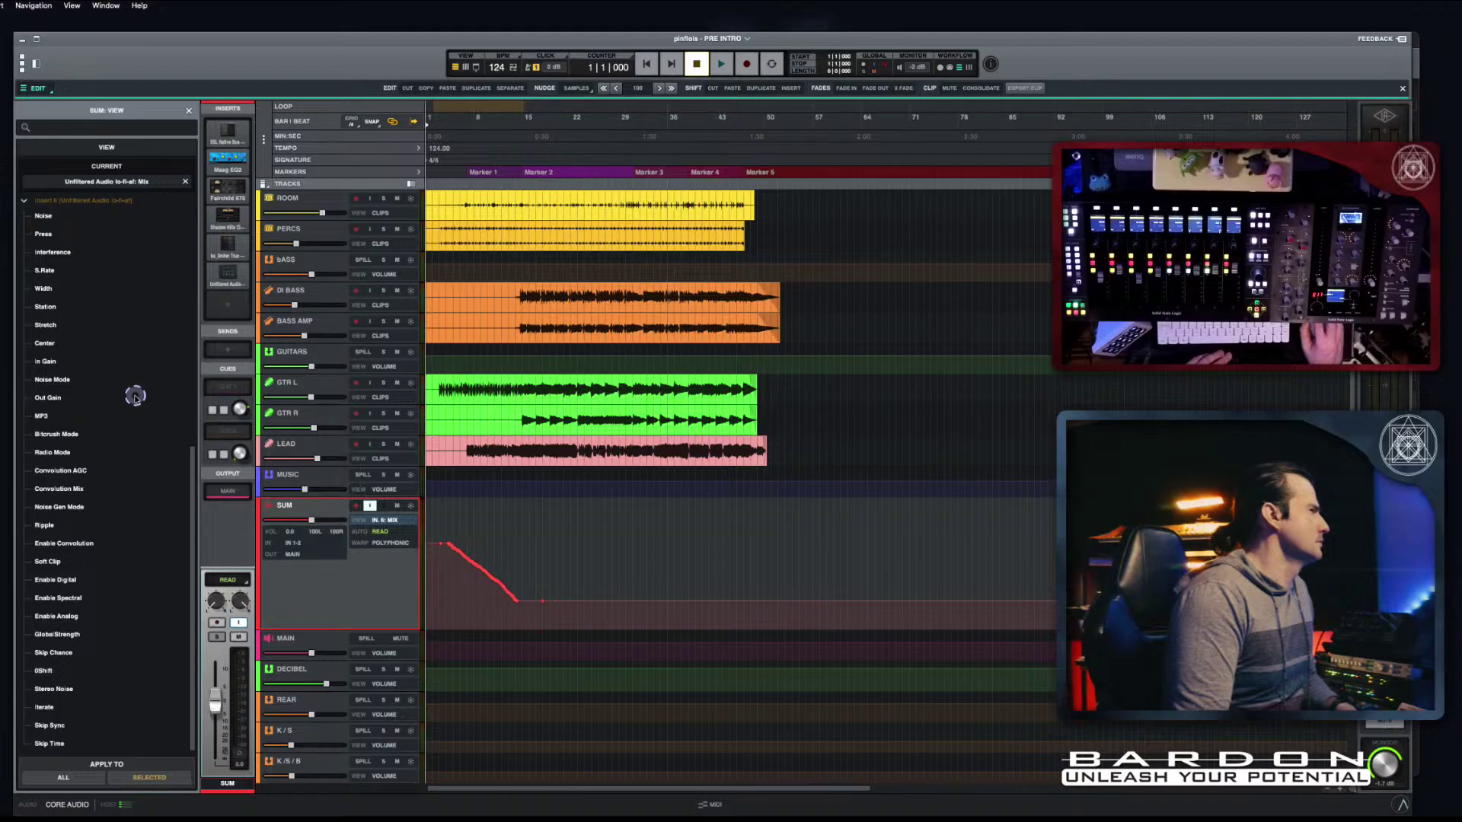
scroll(135, 396, "up", 3)
Step: Move the LO-FI-AF window clear of SUM's controls, play in Latch mode while toggling its power and checking the parameter list, and stop
key("v")
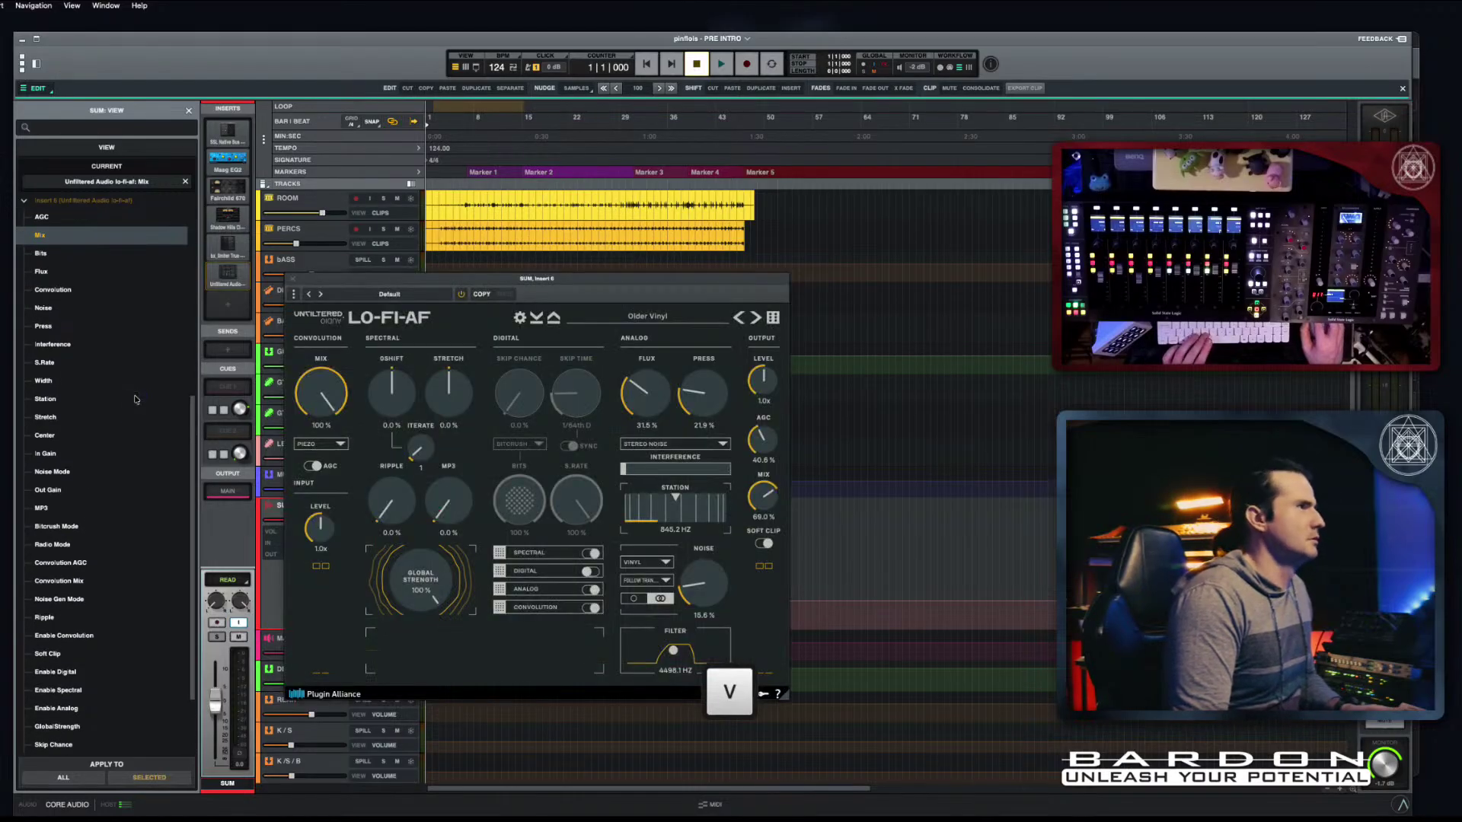
left_click_drag(438, 295, 811, 262)
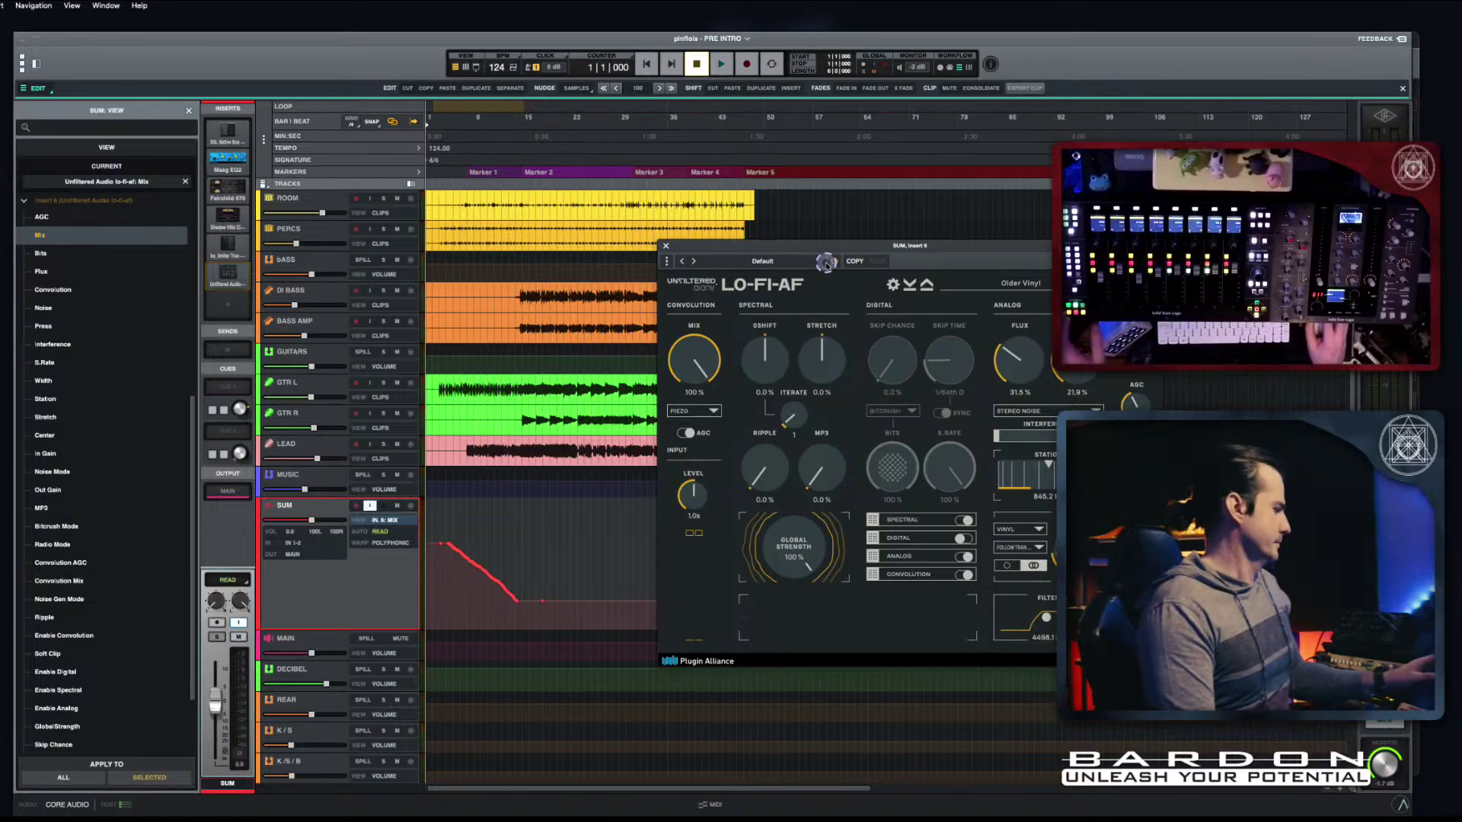
key("space")
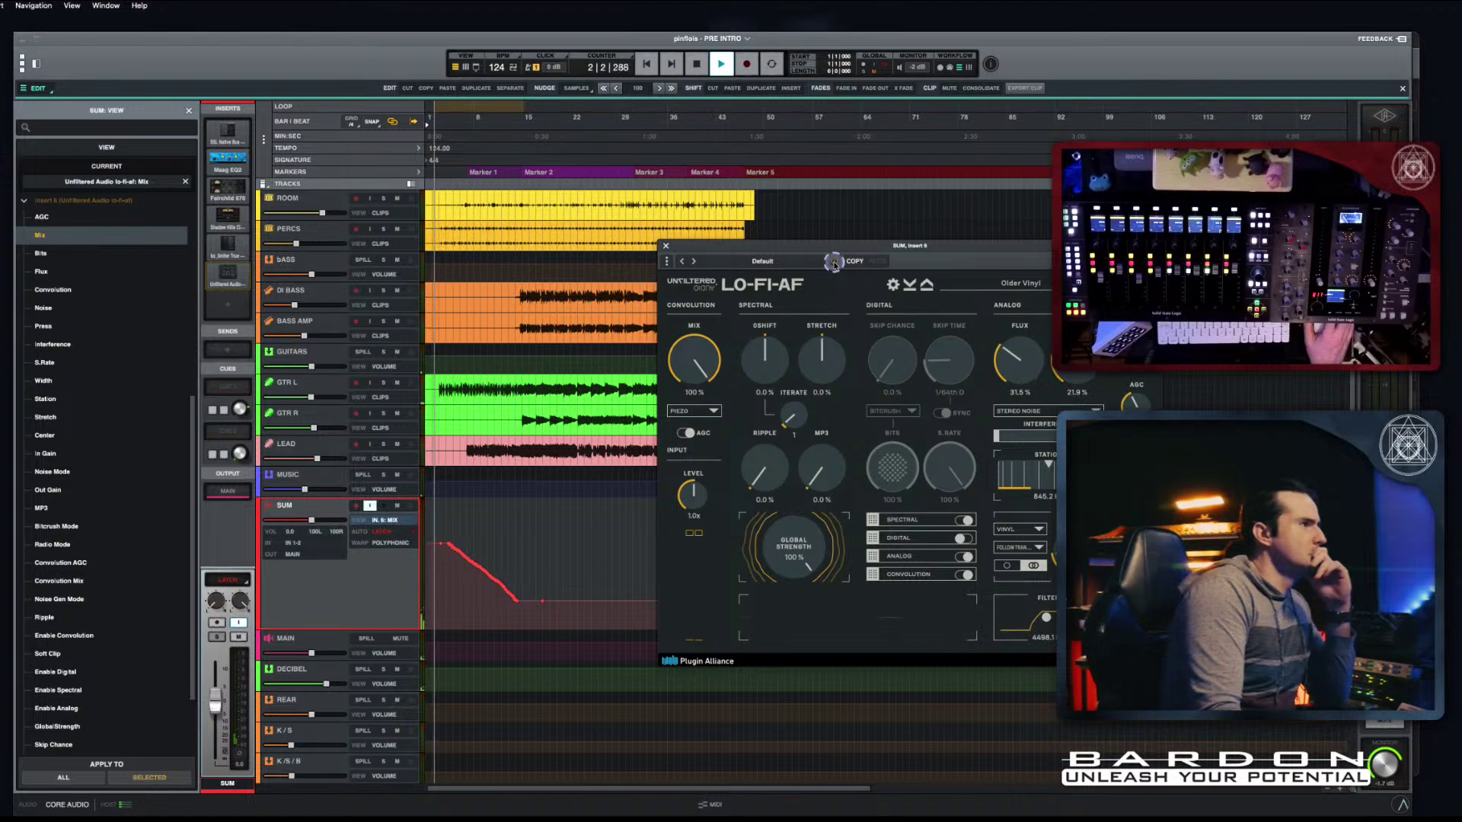
left_click(833, 263)
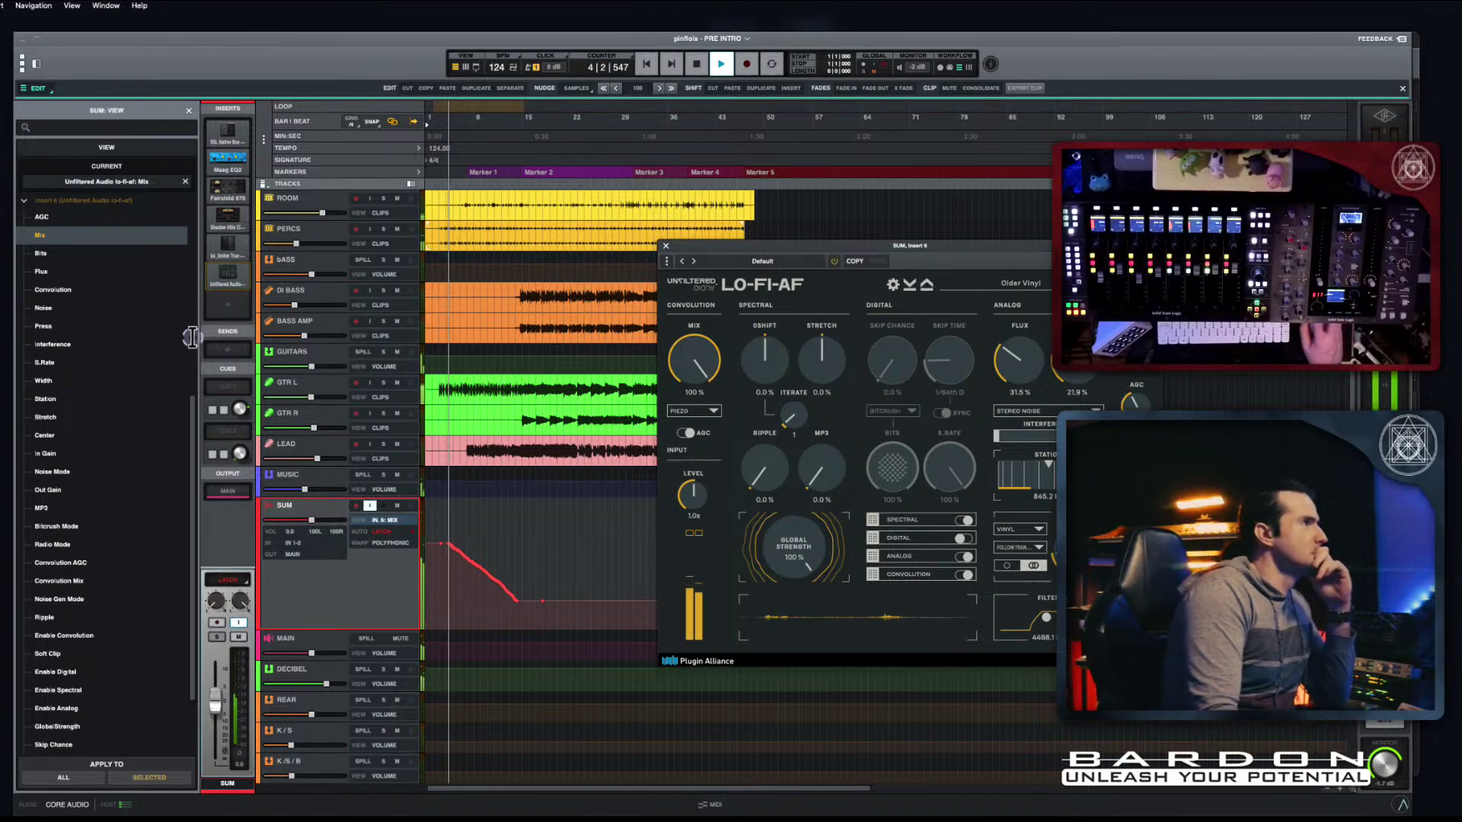
scroll(86, 389, "up", 5)
scroll(91, 387, "up", 4)
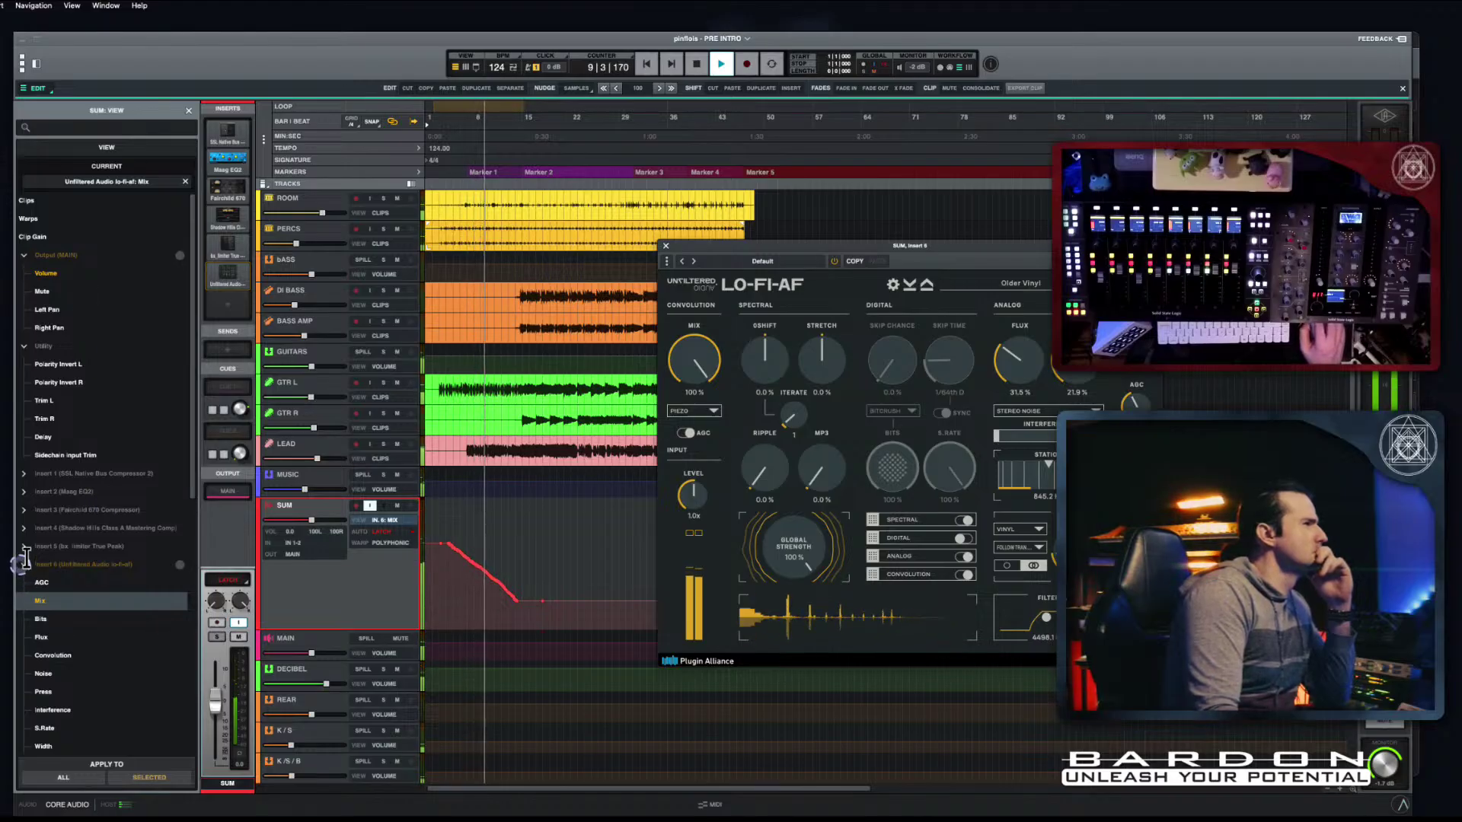
scroll(107, 573, "down", 5)
scroll(110, 575, "down", 2)
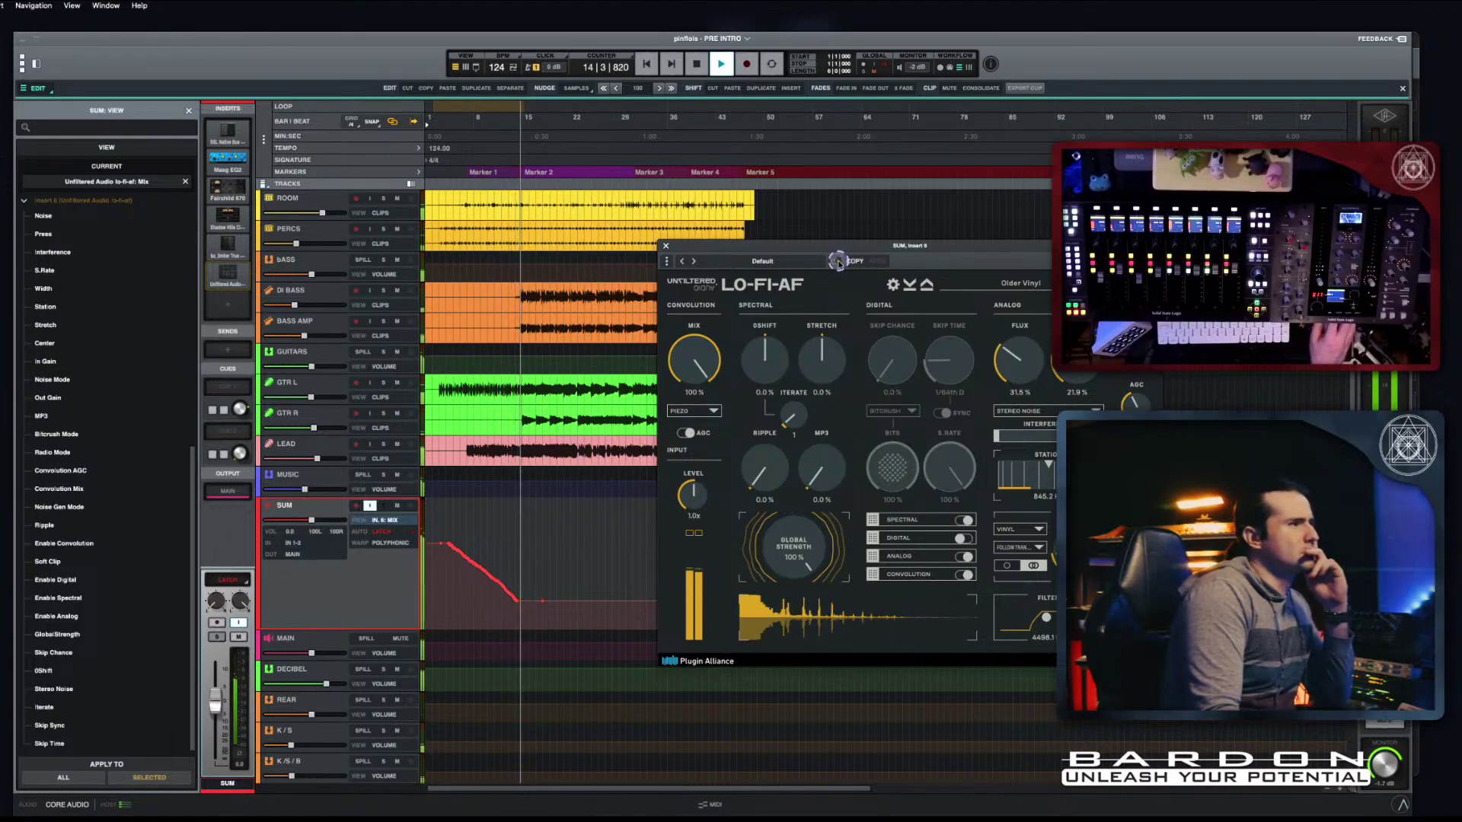
key("space")
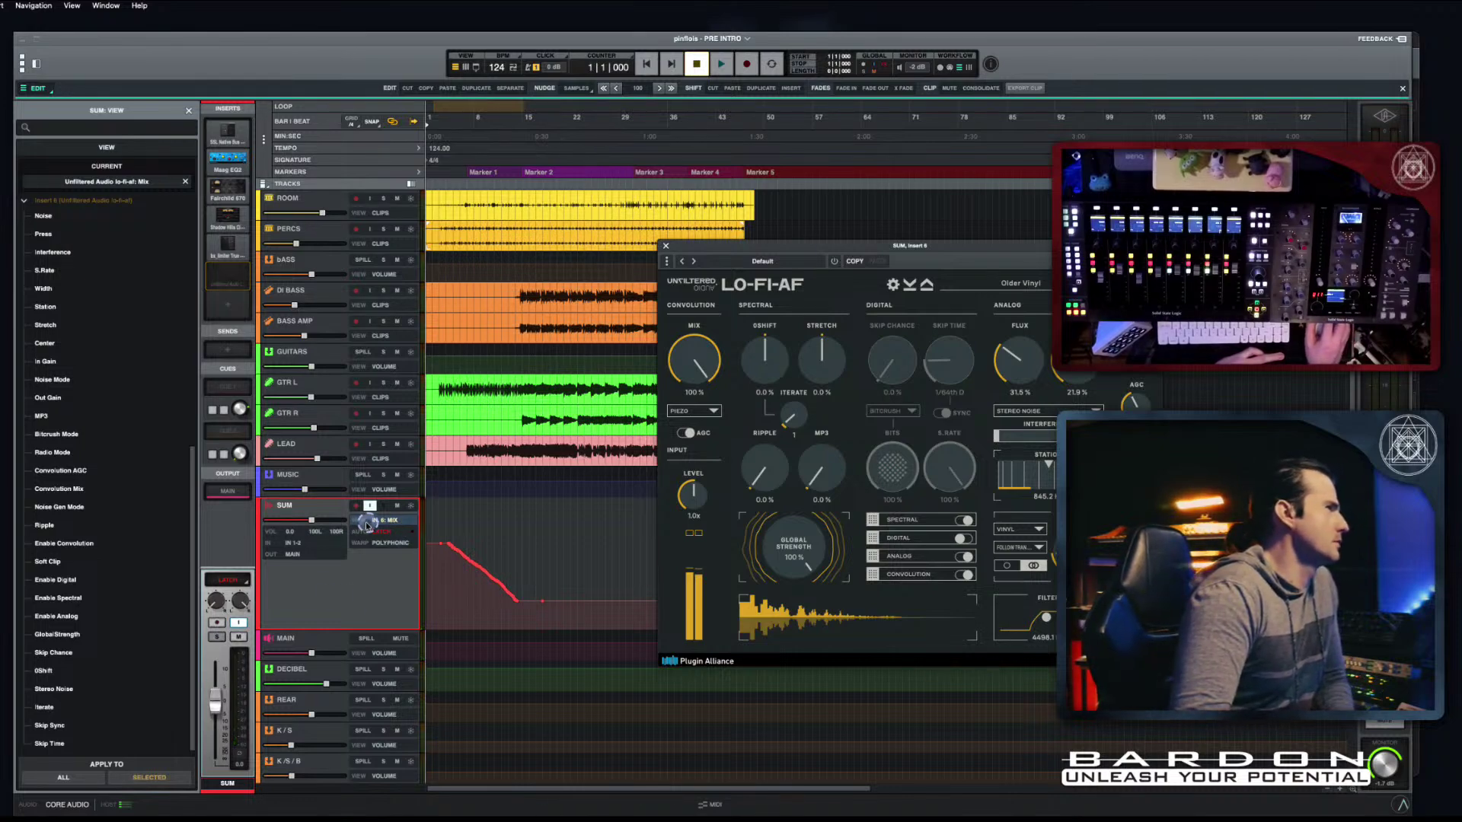
Step: Bypass and close LO-FI-AF, and move SUM's last Mix automation point down to the minimum at the end of the fade near bar 14
left_click(835, 262)
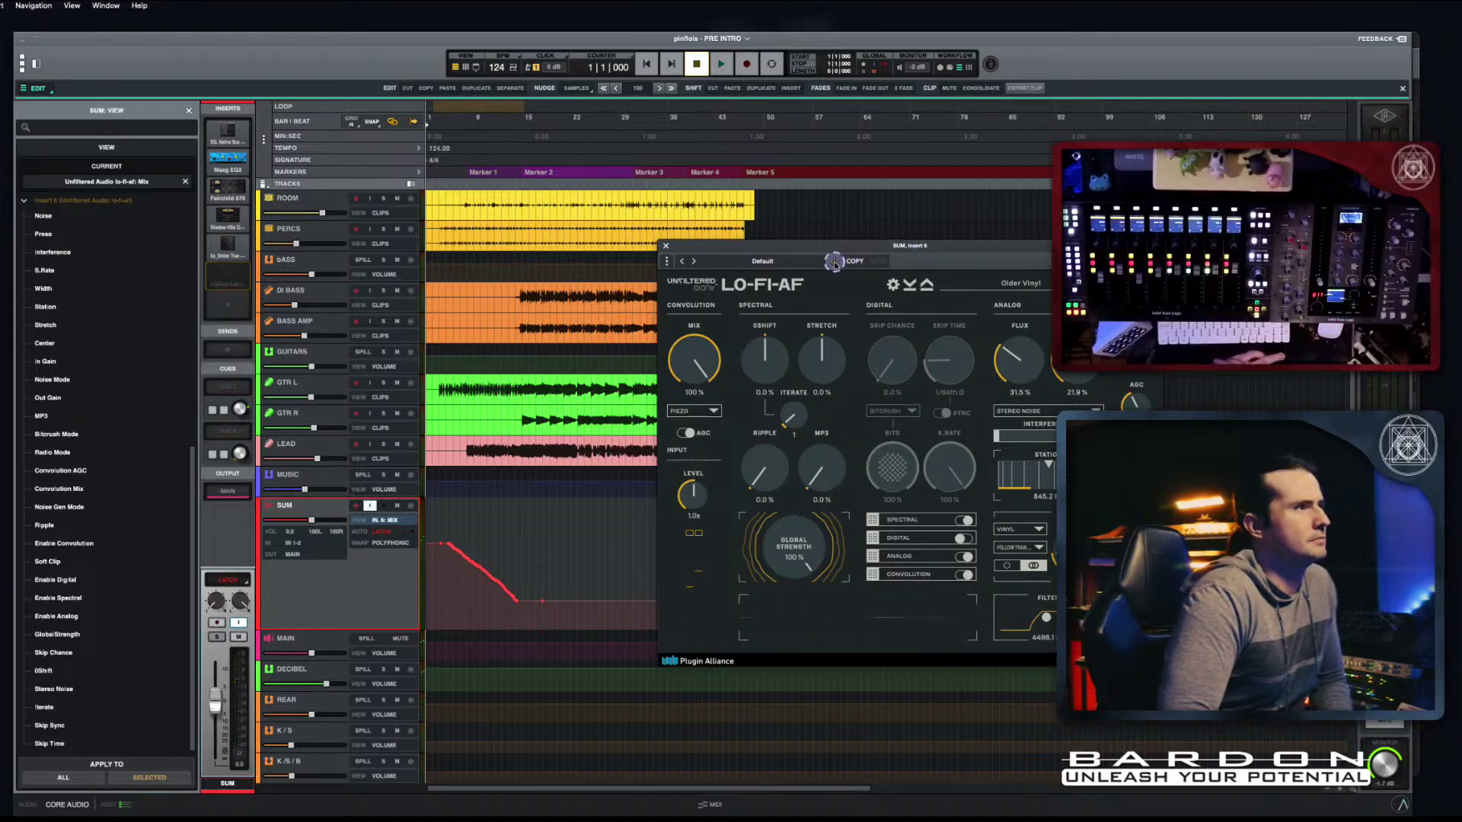
left_click(662, 243)
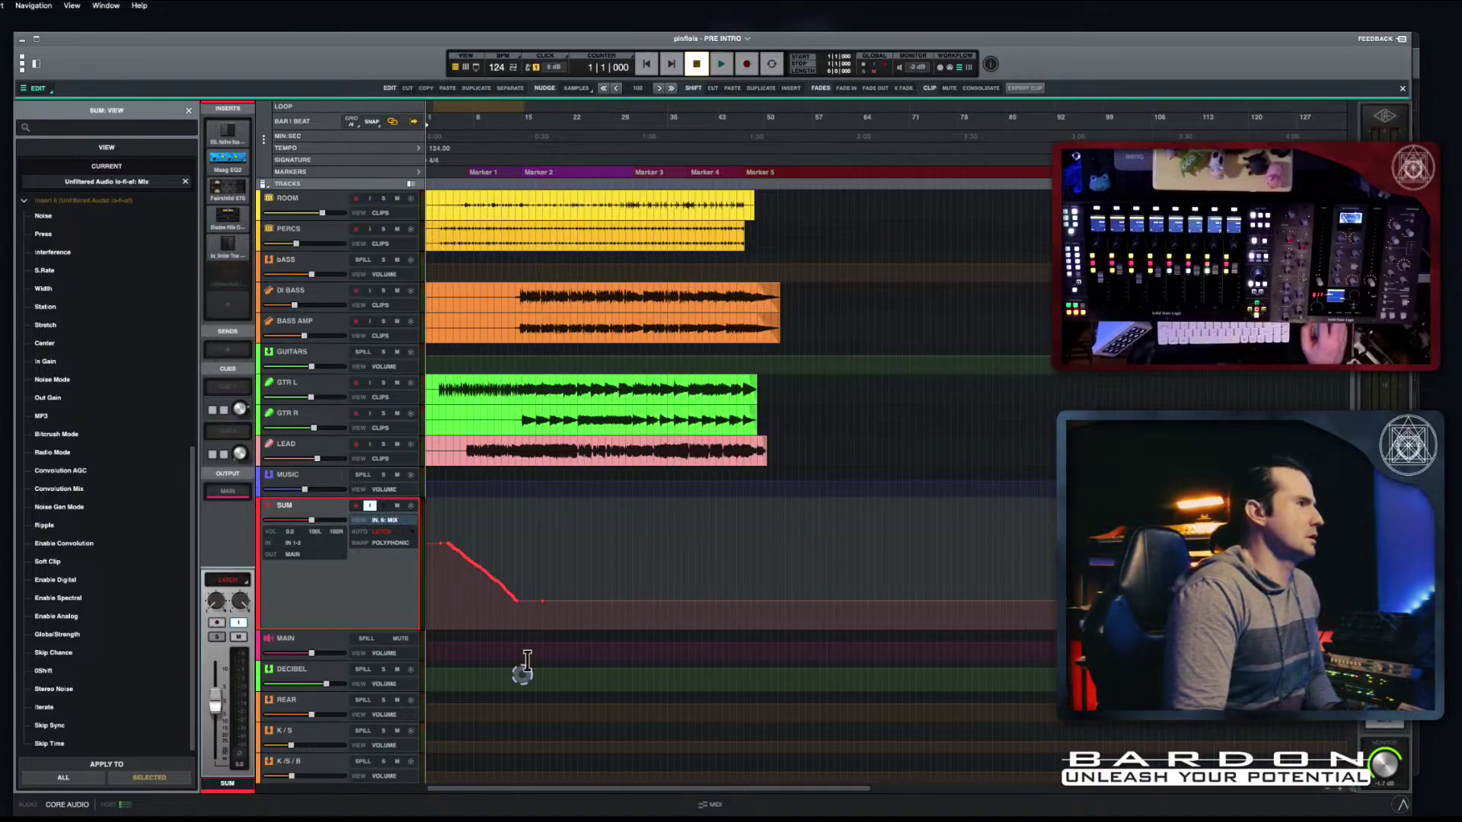
mouse_move(516, 603)
left_mouse_down()
mouse_move(531, 629)
mouse_move(521, 609)
left_mouse_up()
left_click(521, 607)
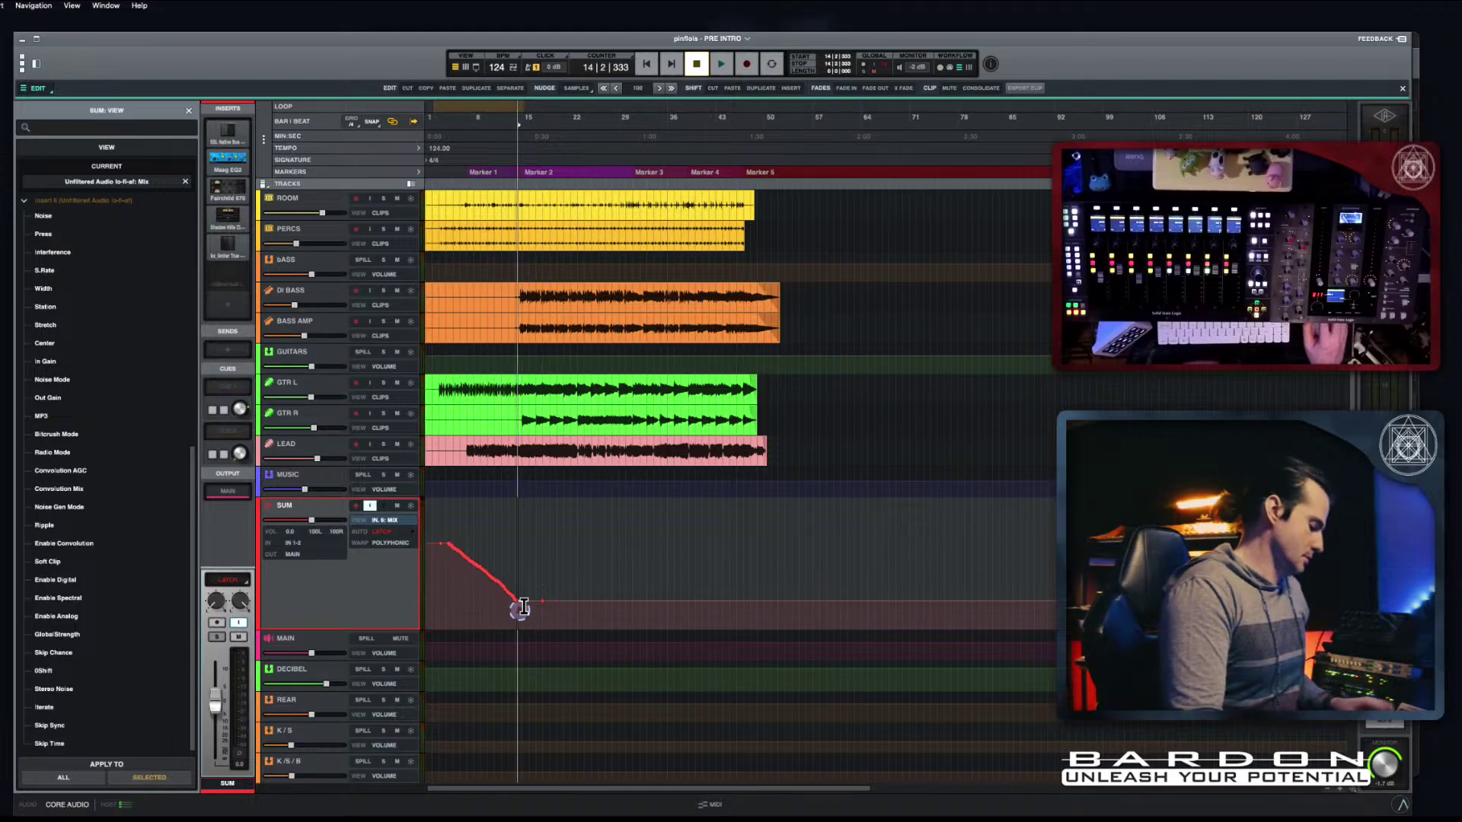
key("super+z")
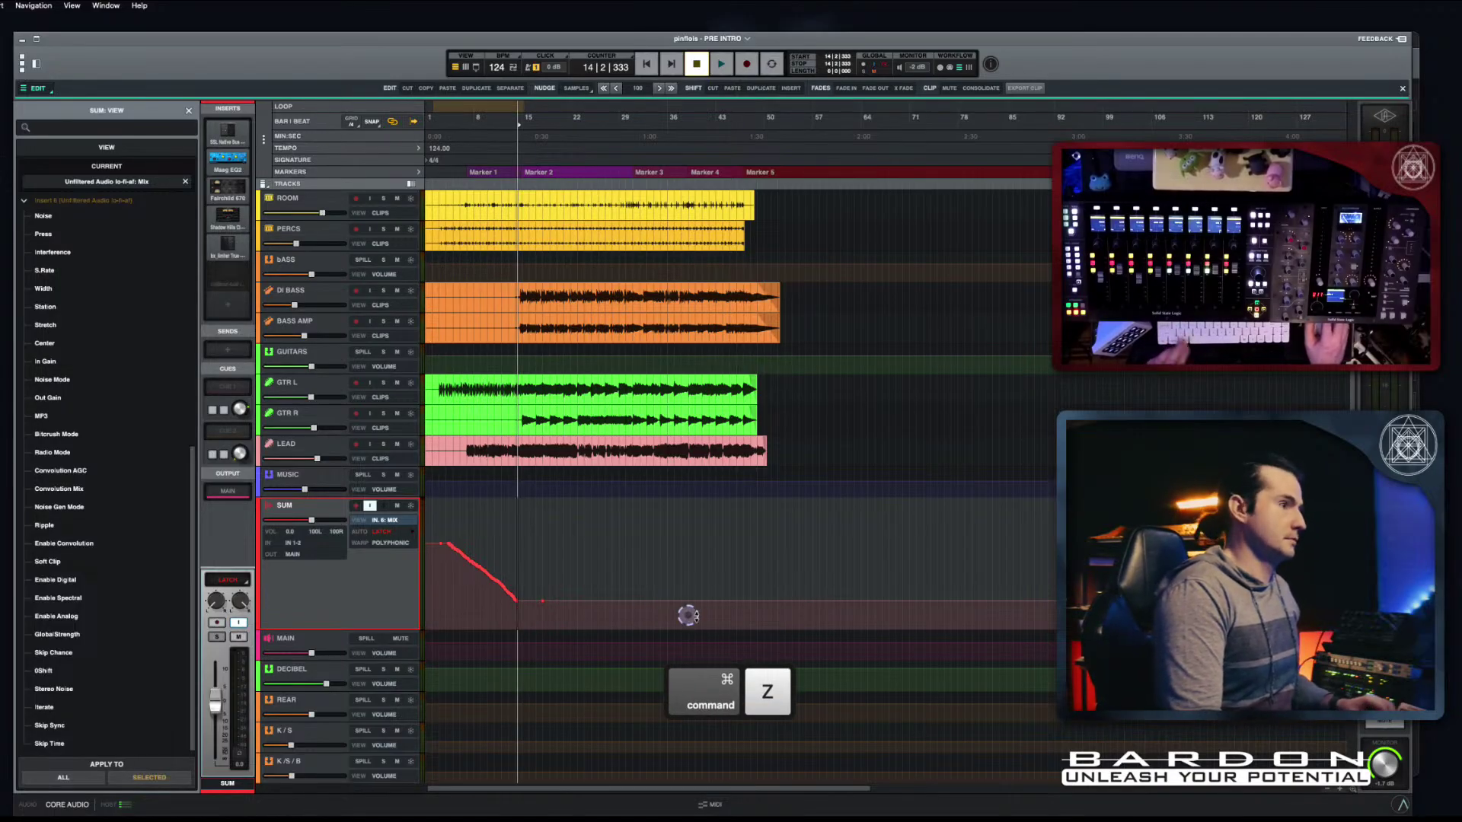
left_click_drag(545, 600, 533, 647)
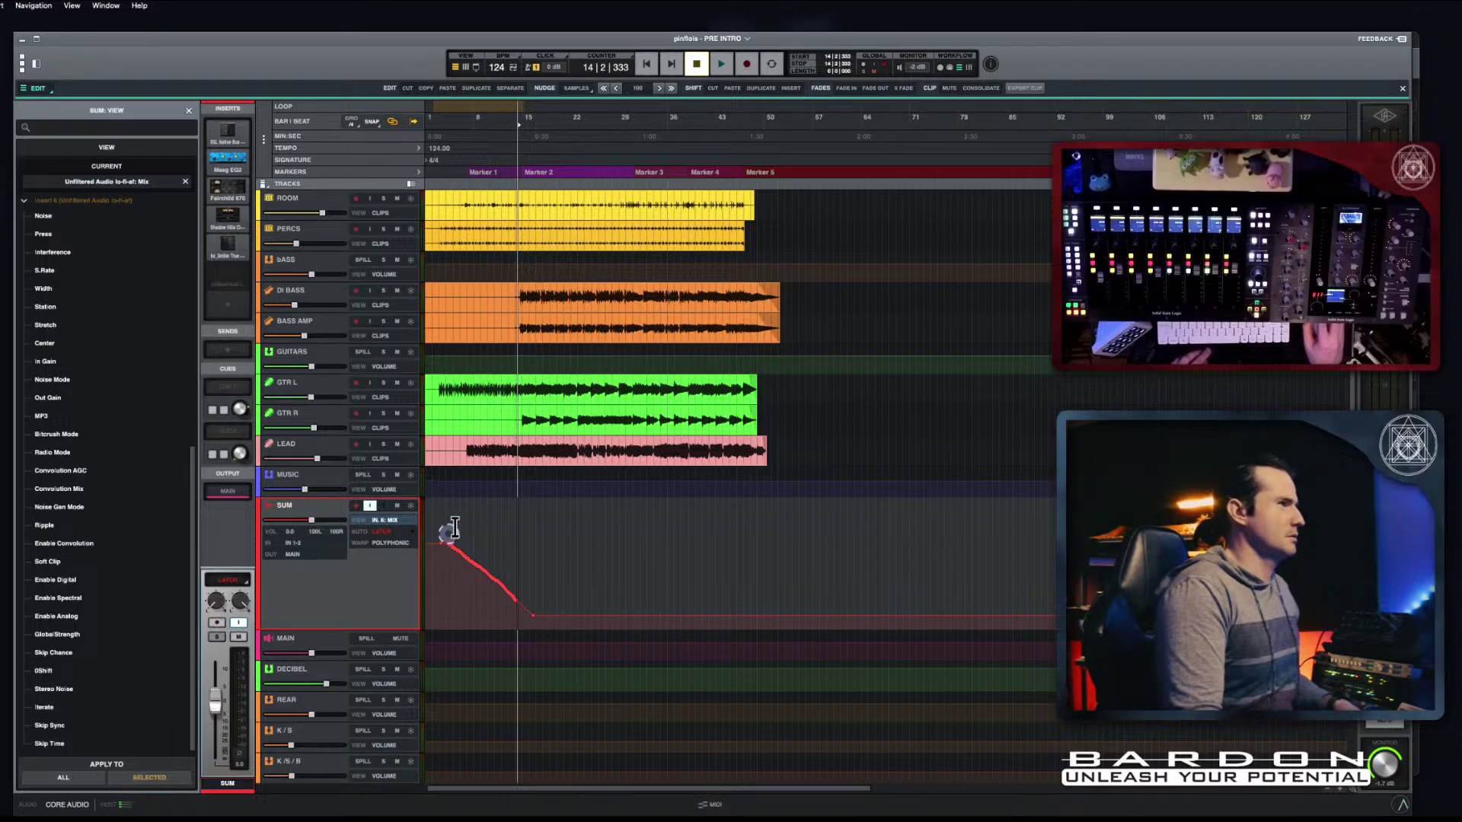
left_click_drag(537, 613, 521, 617)
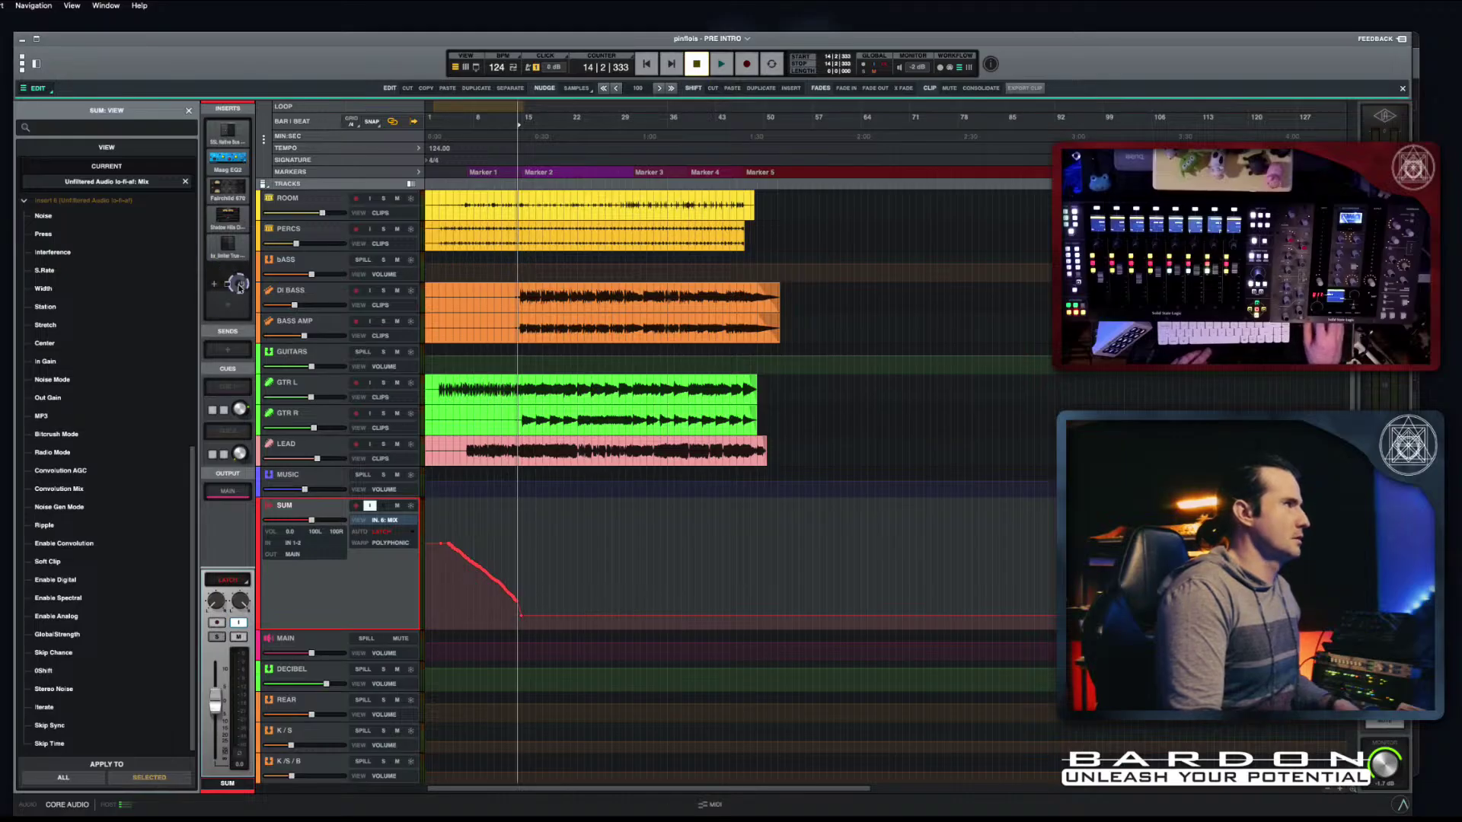
Step: Play from bar 3 with LO-FI-AF's window open and set SUM's automation mode to Read
left_click(443, 126)
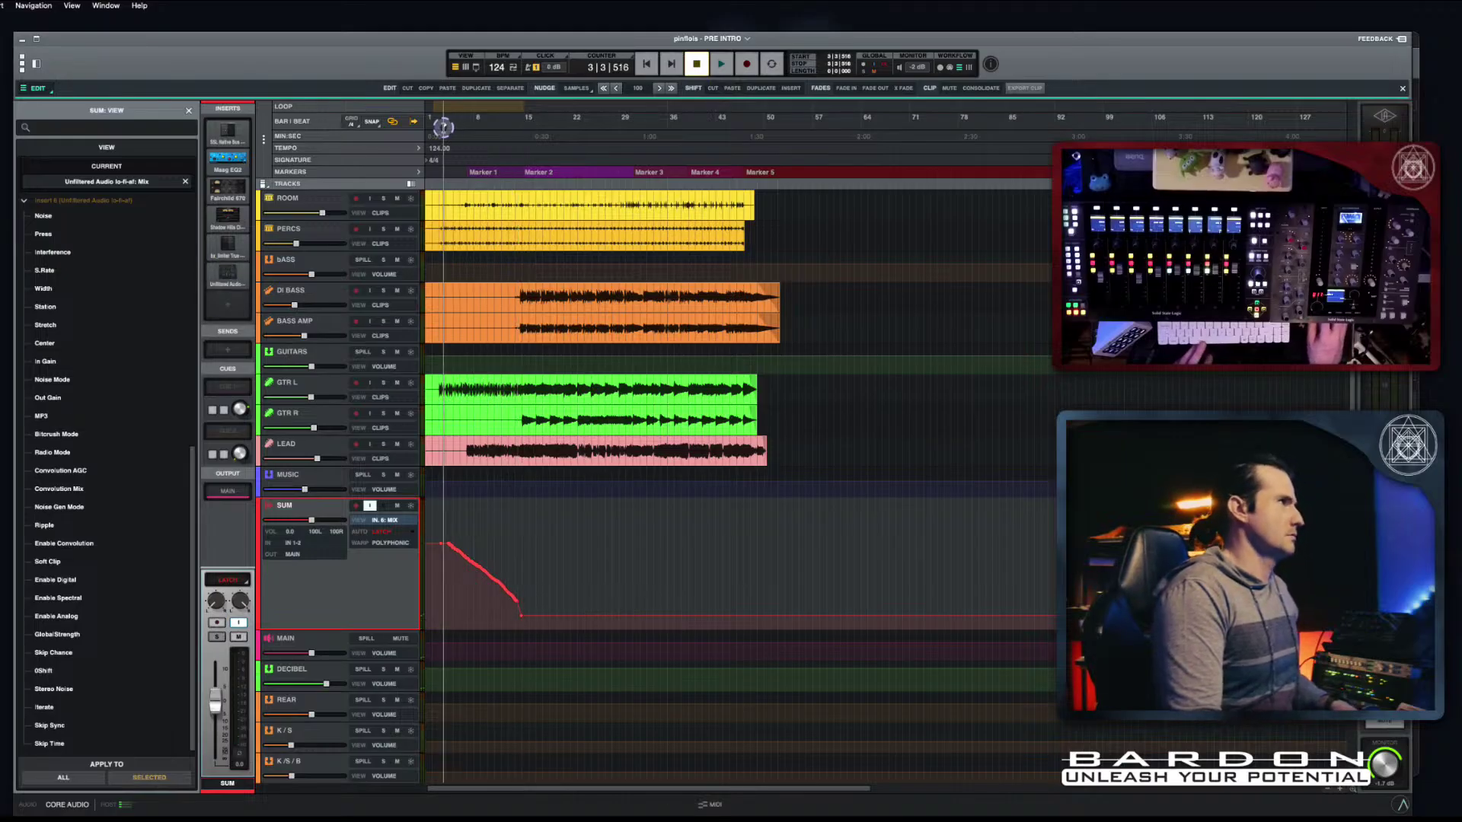
key("space")
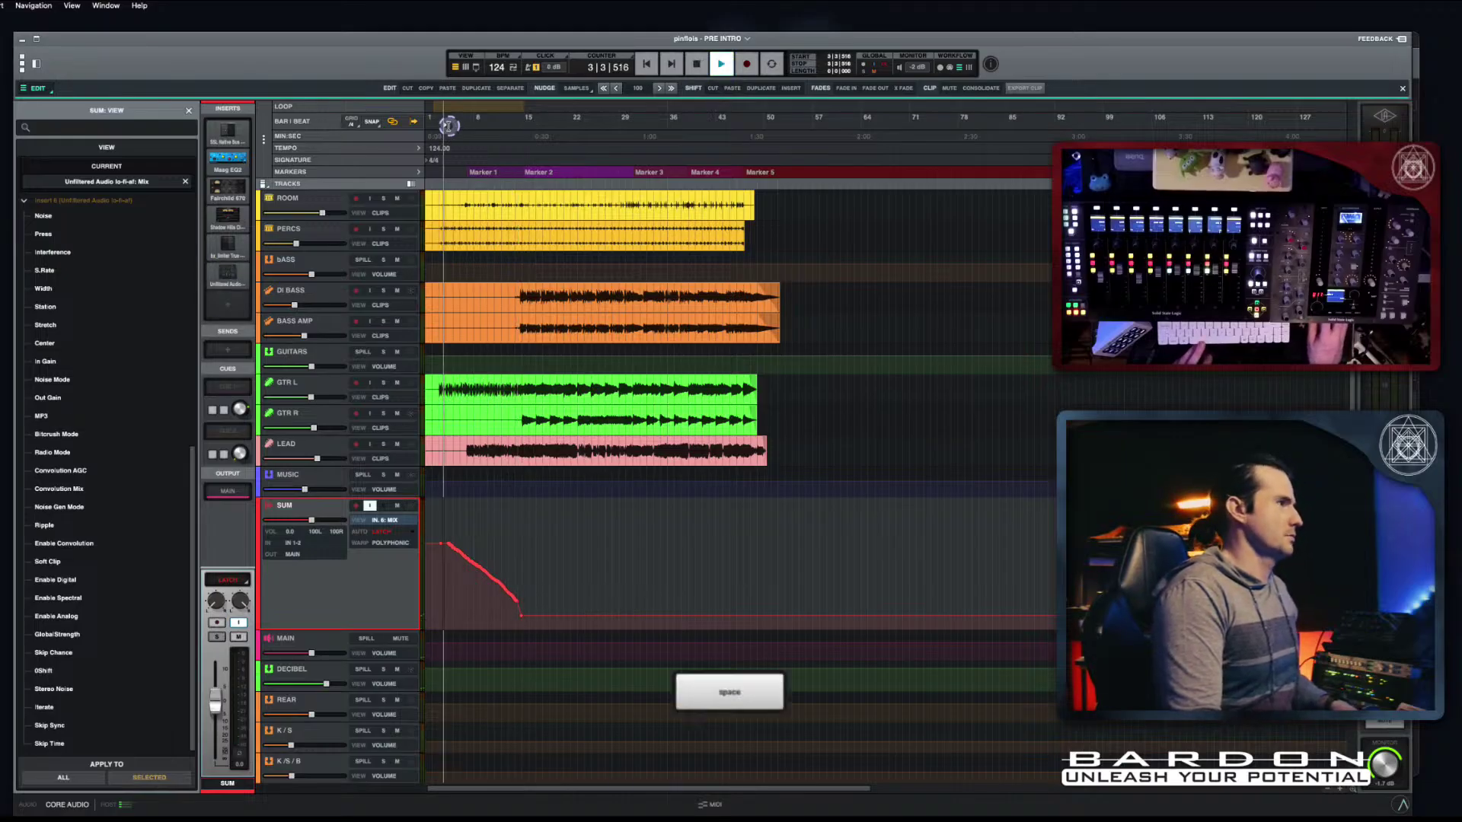
left_click(228, 286)
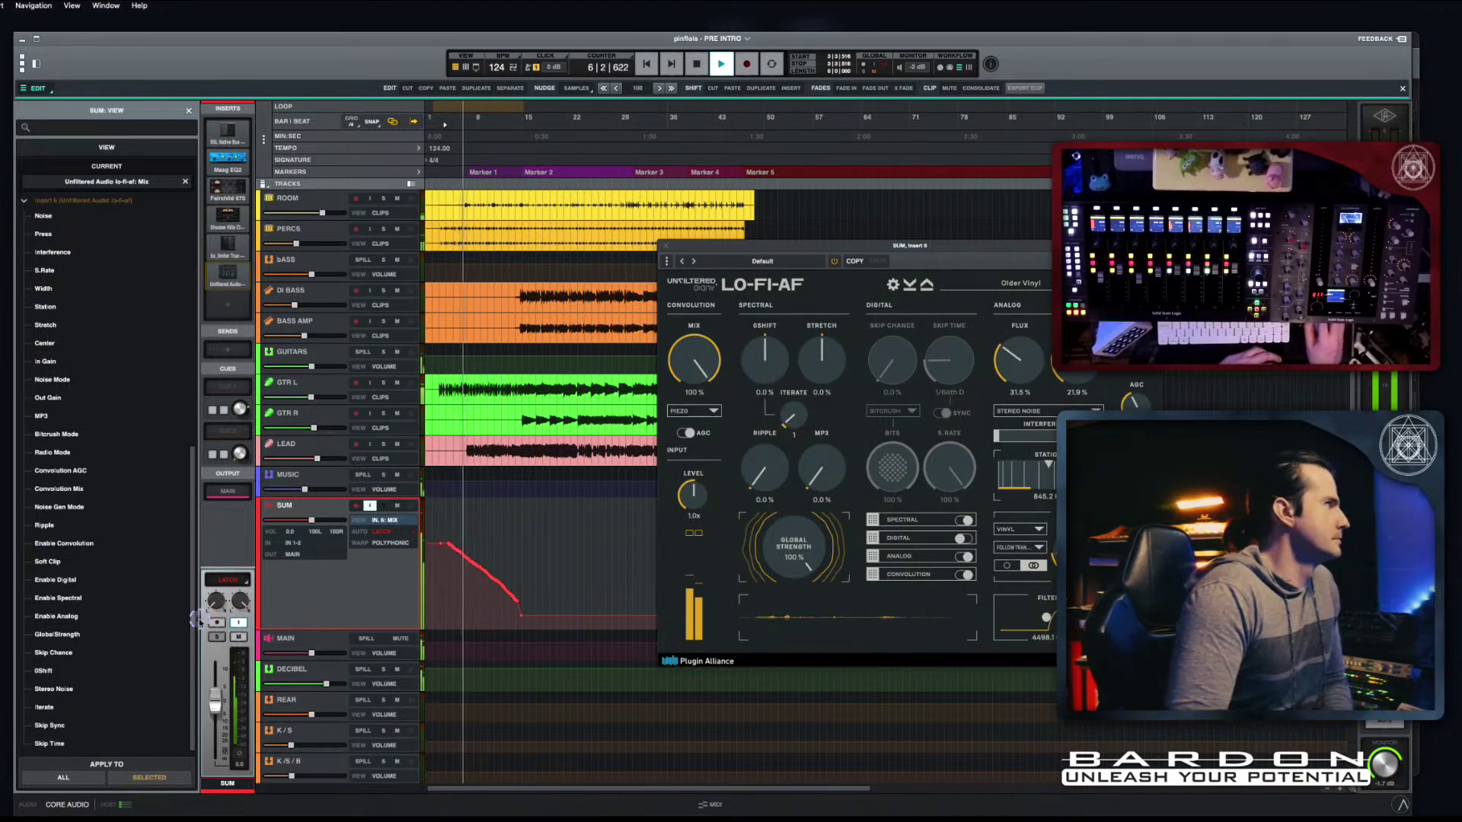
left_click(228, 579)
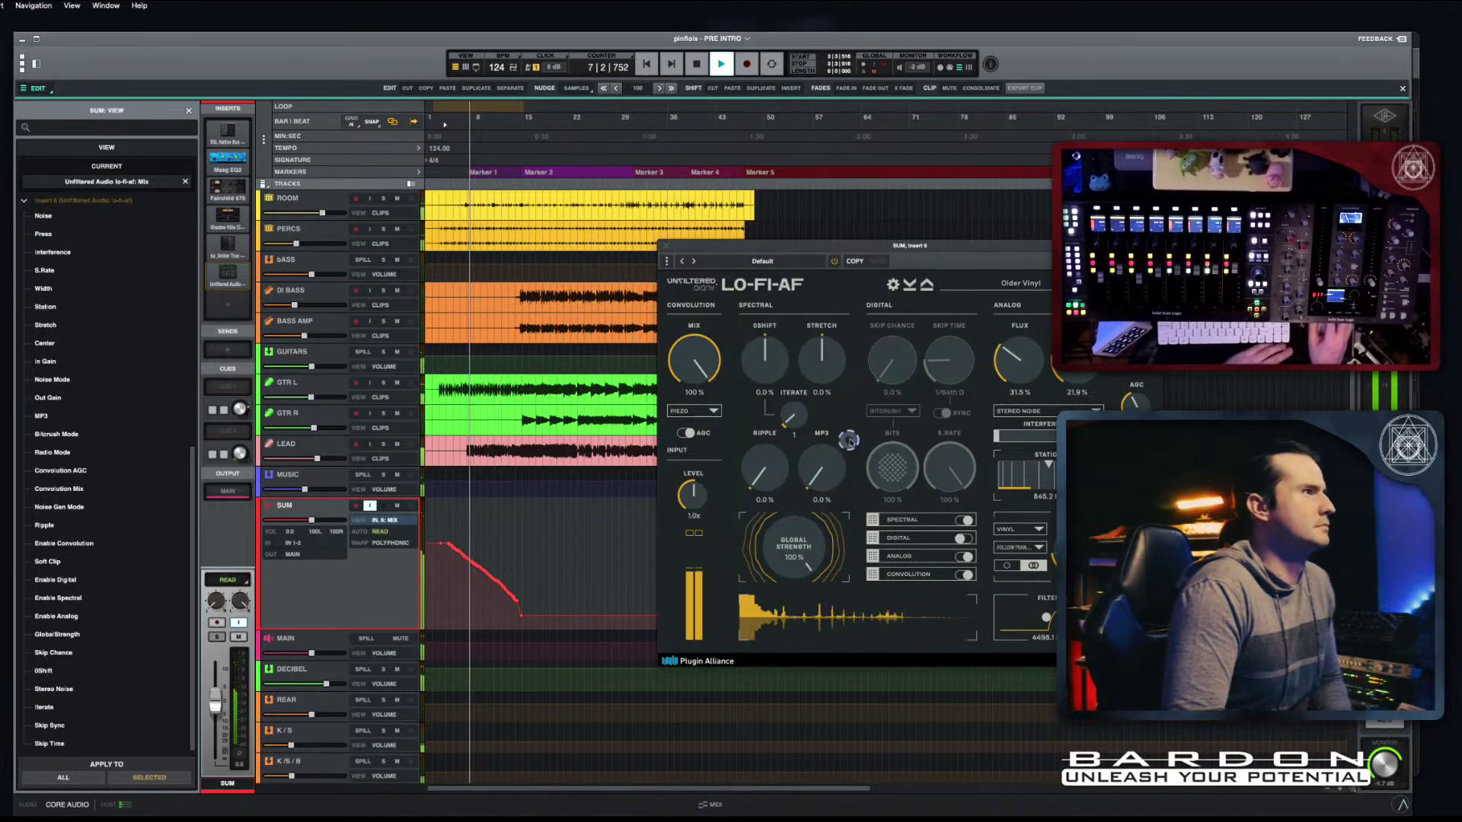
Step: Set LO-FI-AF's Flux to 11.9 %, Press to 9.0 % and filter to about 2559 Hz, and return the stopped transport to the start
left_click_drag(1019, 364, 1016, 390)
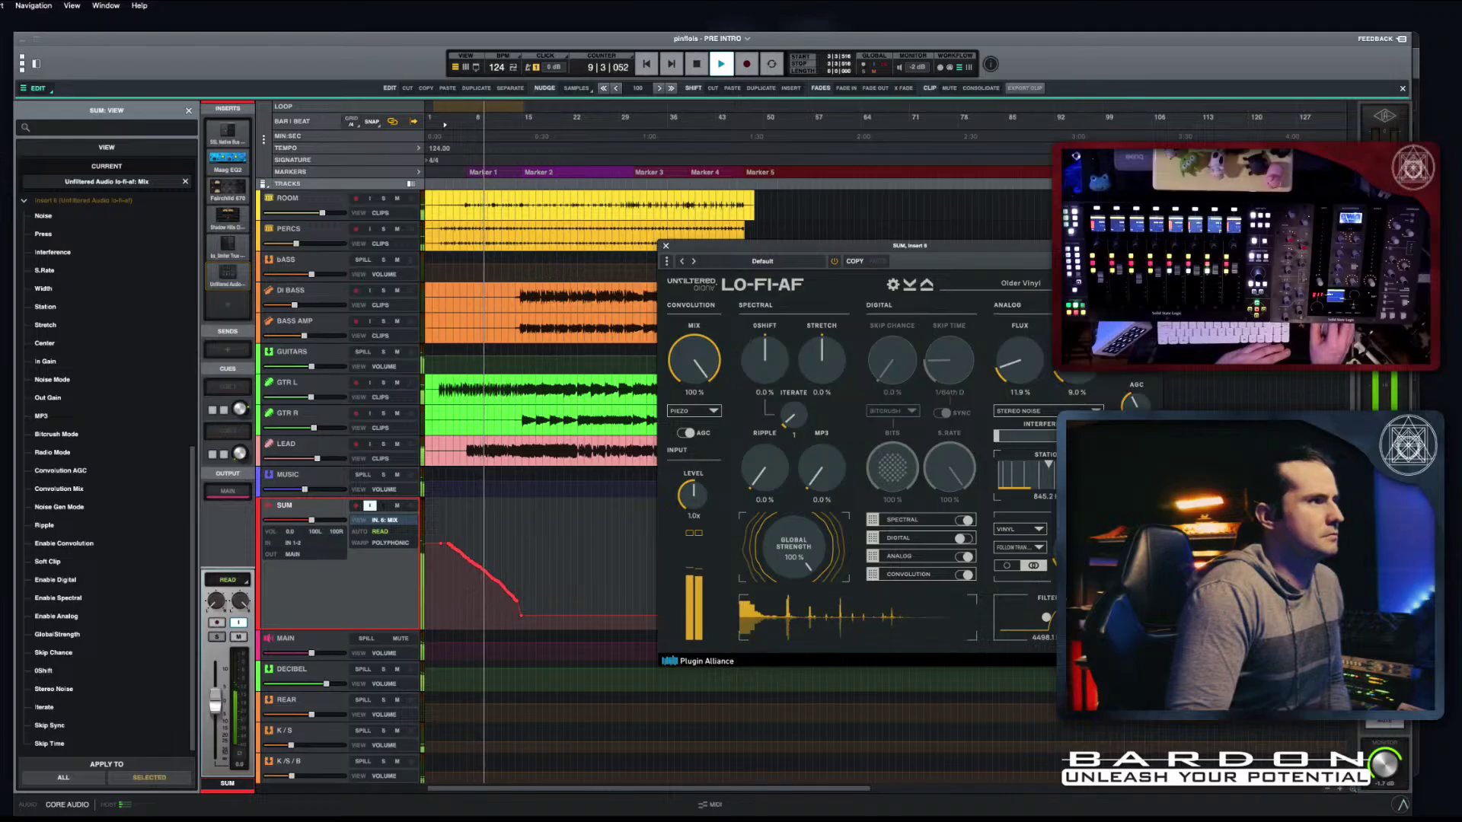
mouse_move(1046, 617)
left_mouse_down()
mouse_move(1021, 620)
mouse_move(1038, 623)
left_mouse_up()
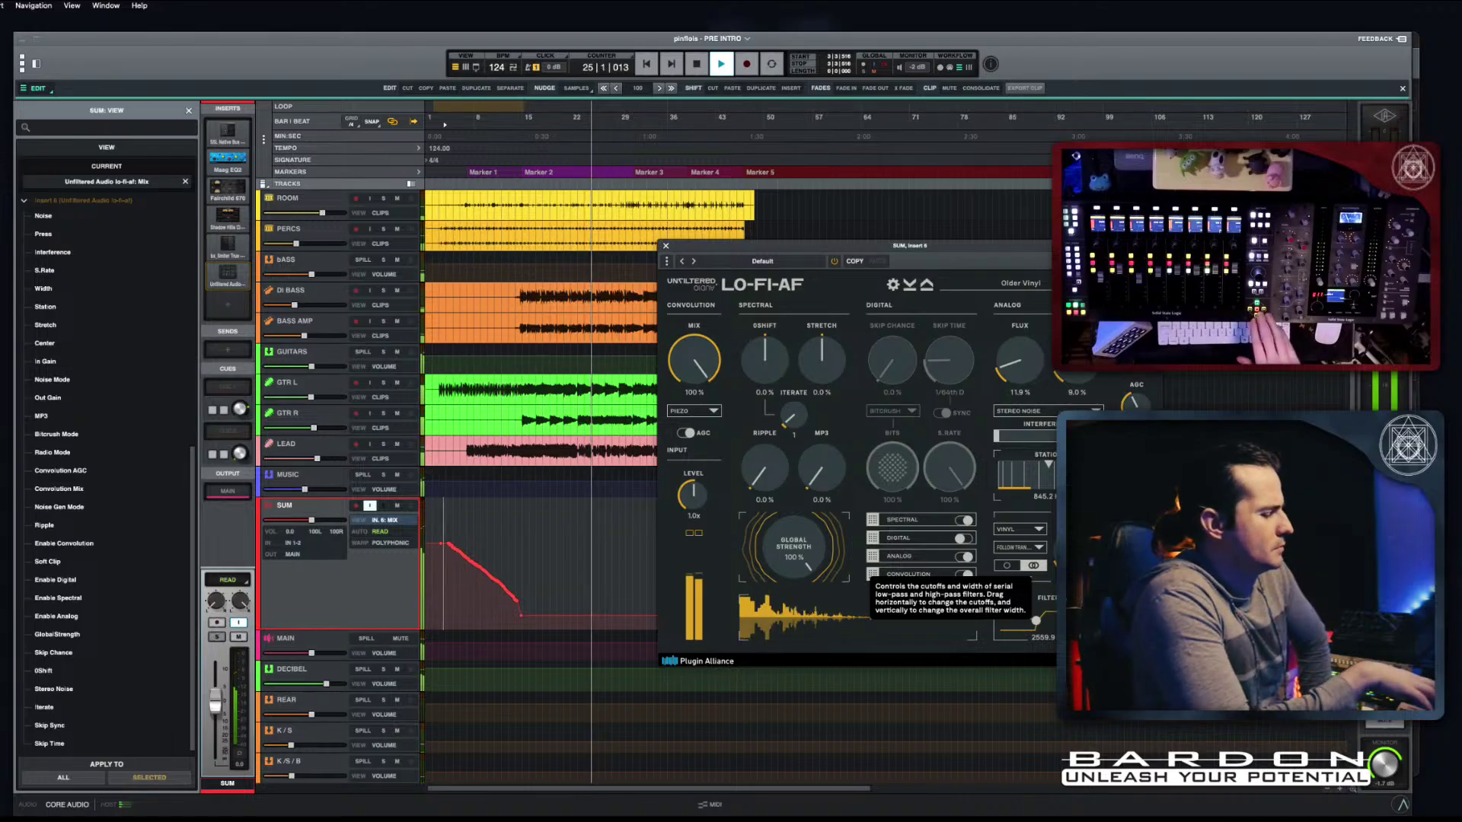
key("space")
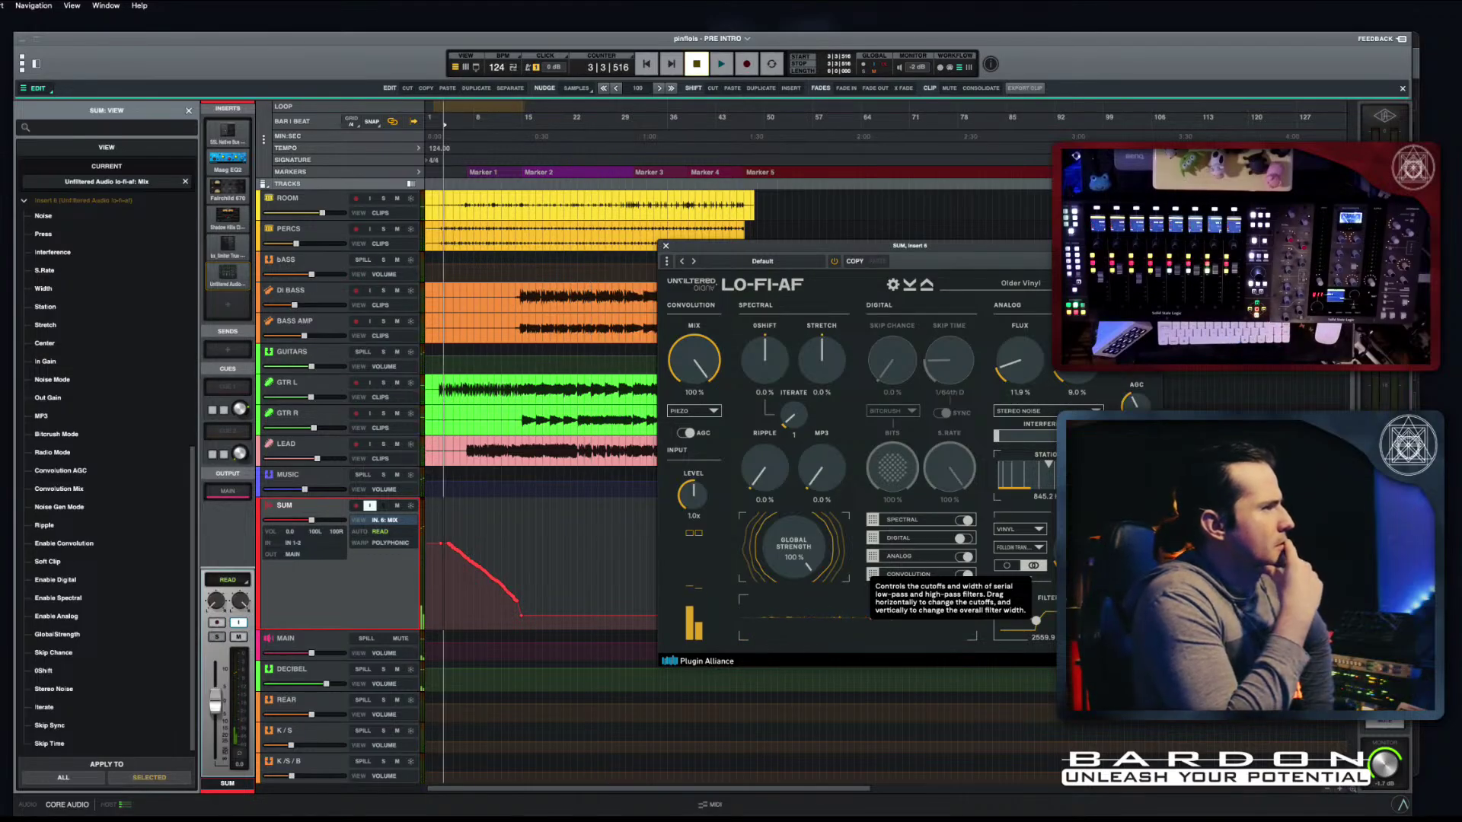
key("Return")
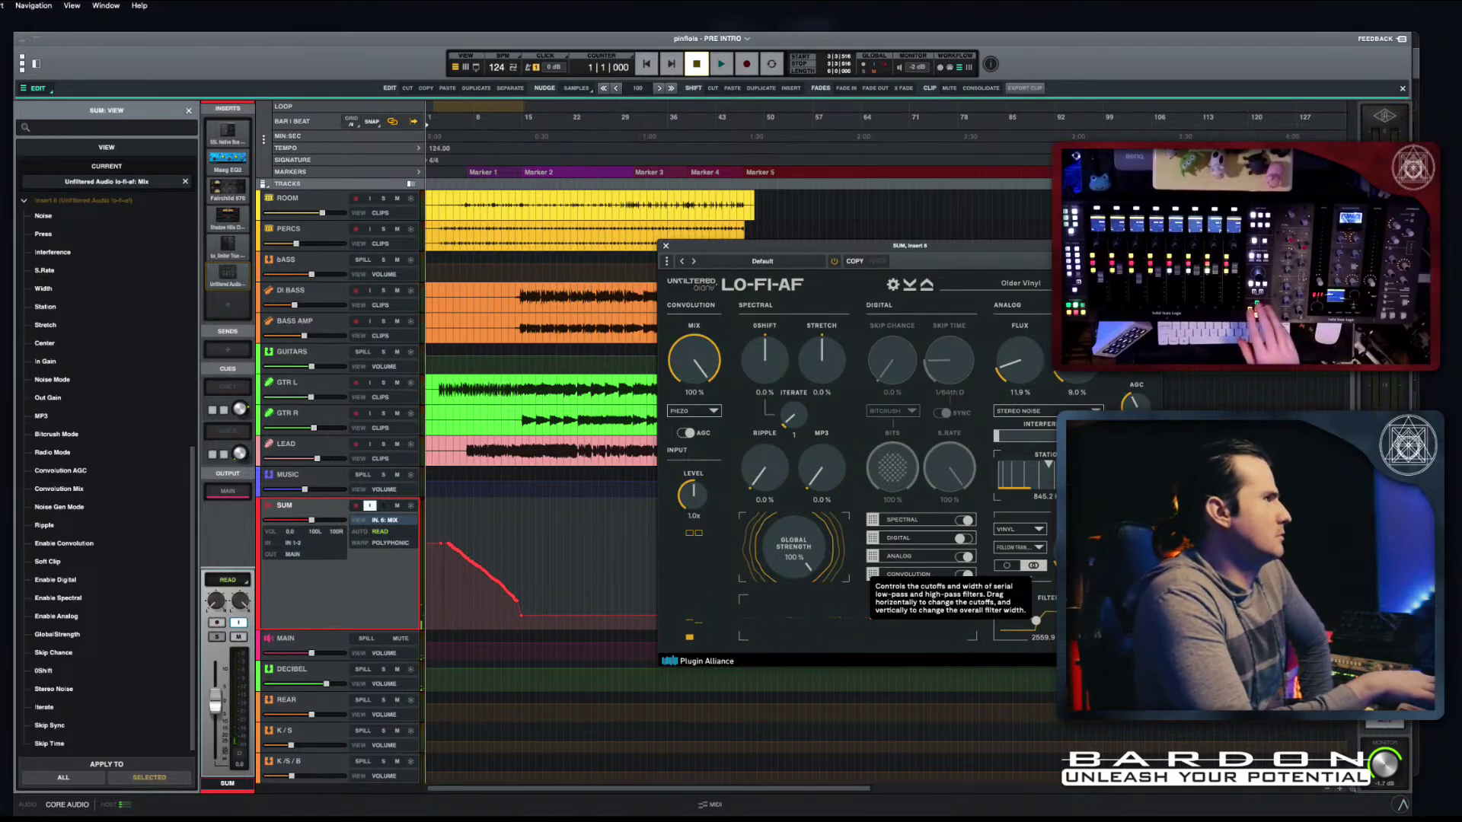
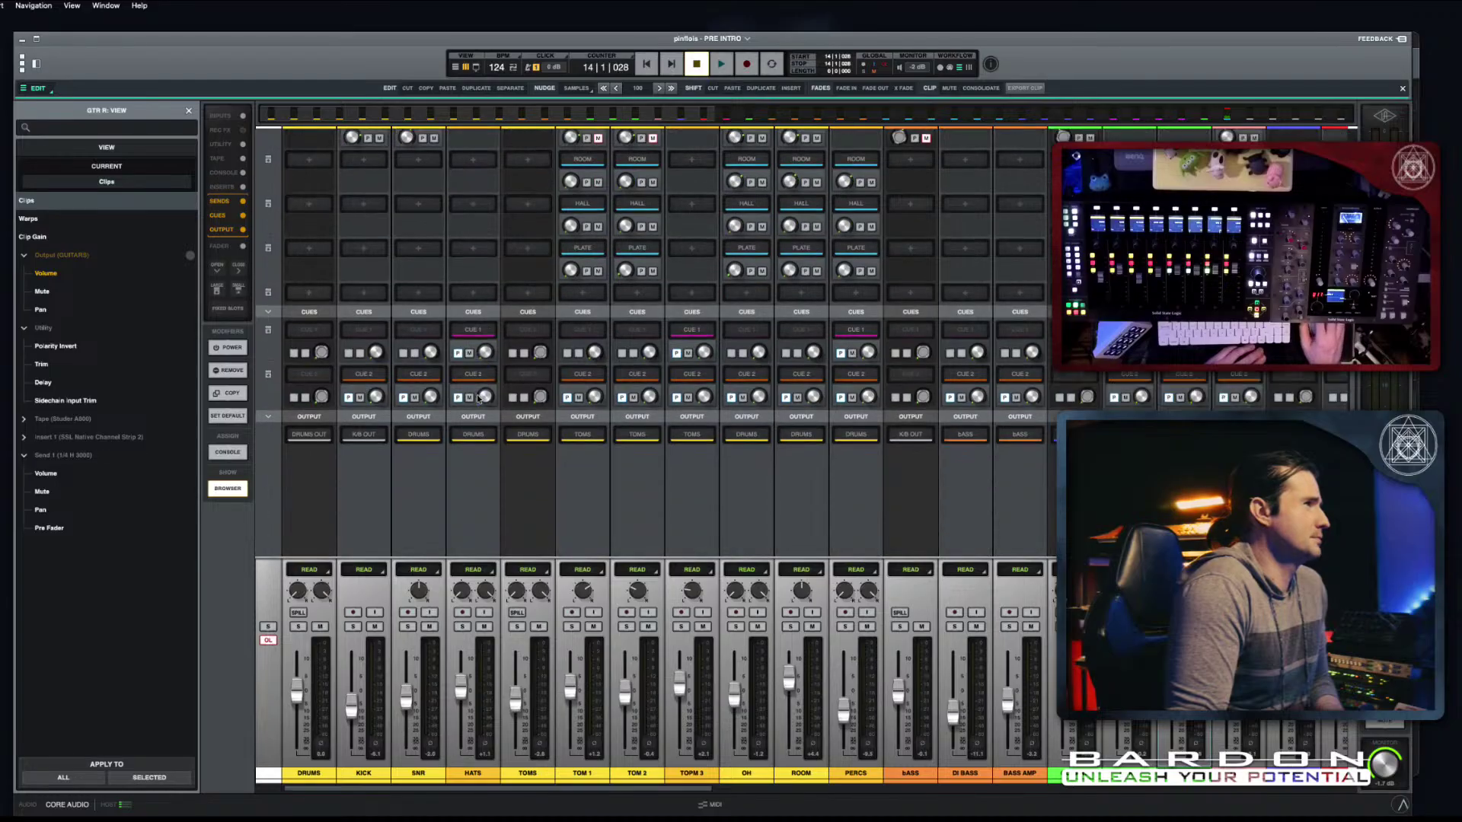
Step: Insert the iZotope Vinyl plug-in in DRUMS' first insert slot, set its decade to 1930, and close its window
scroll(310, 323, "up", 5)
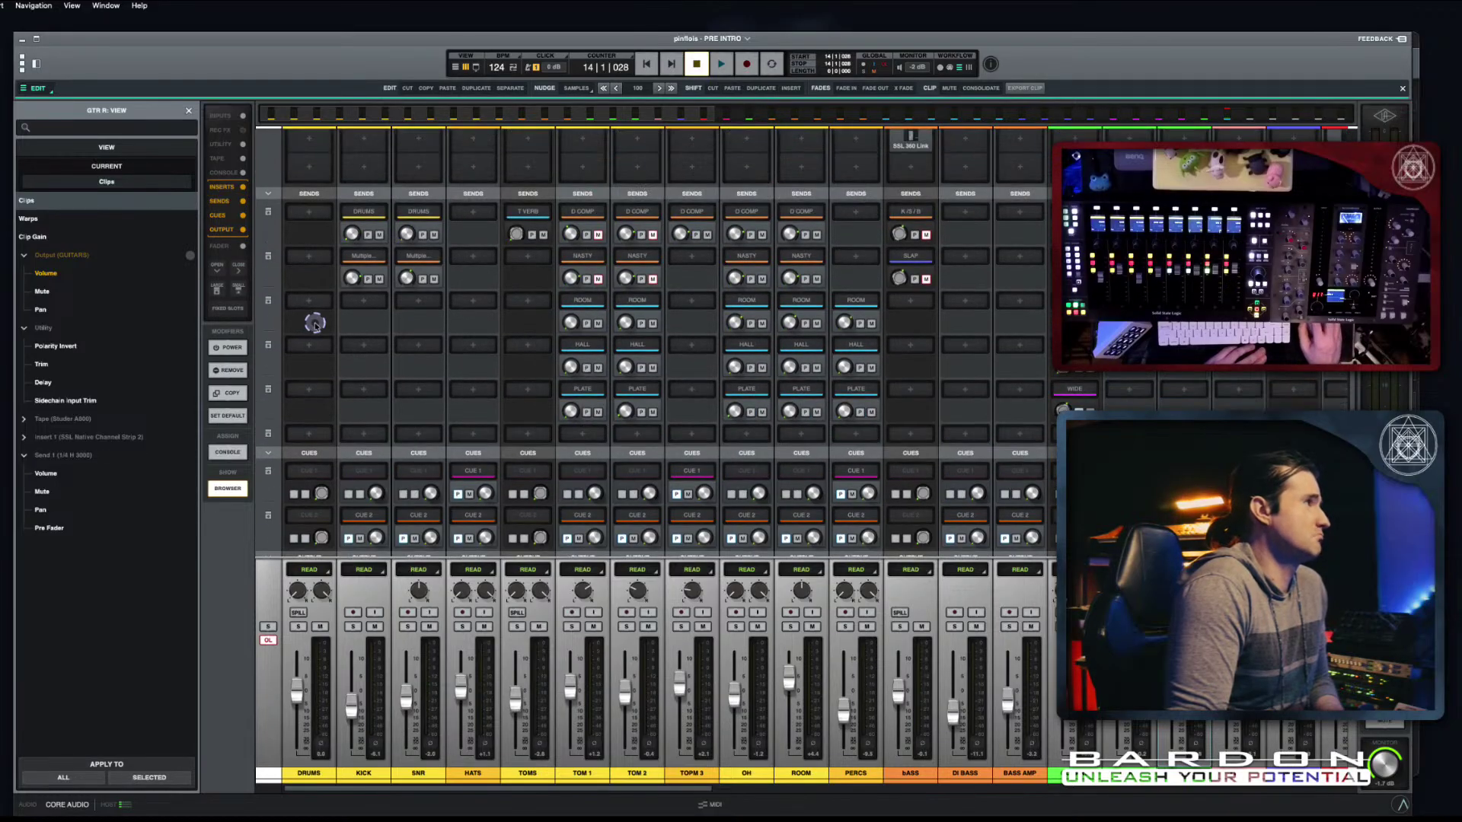
scroll(313, 236, "up", 10)
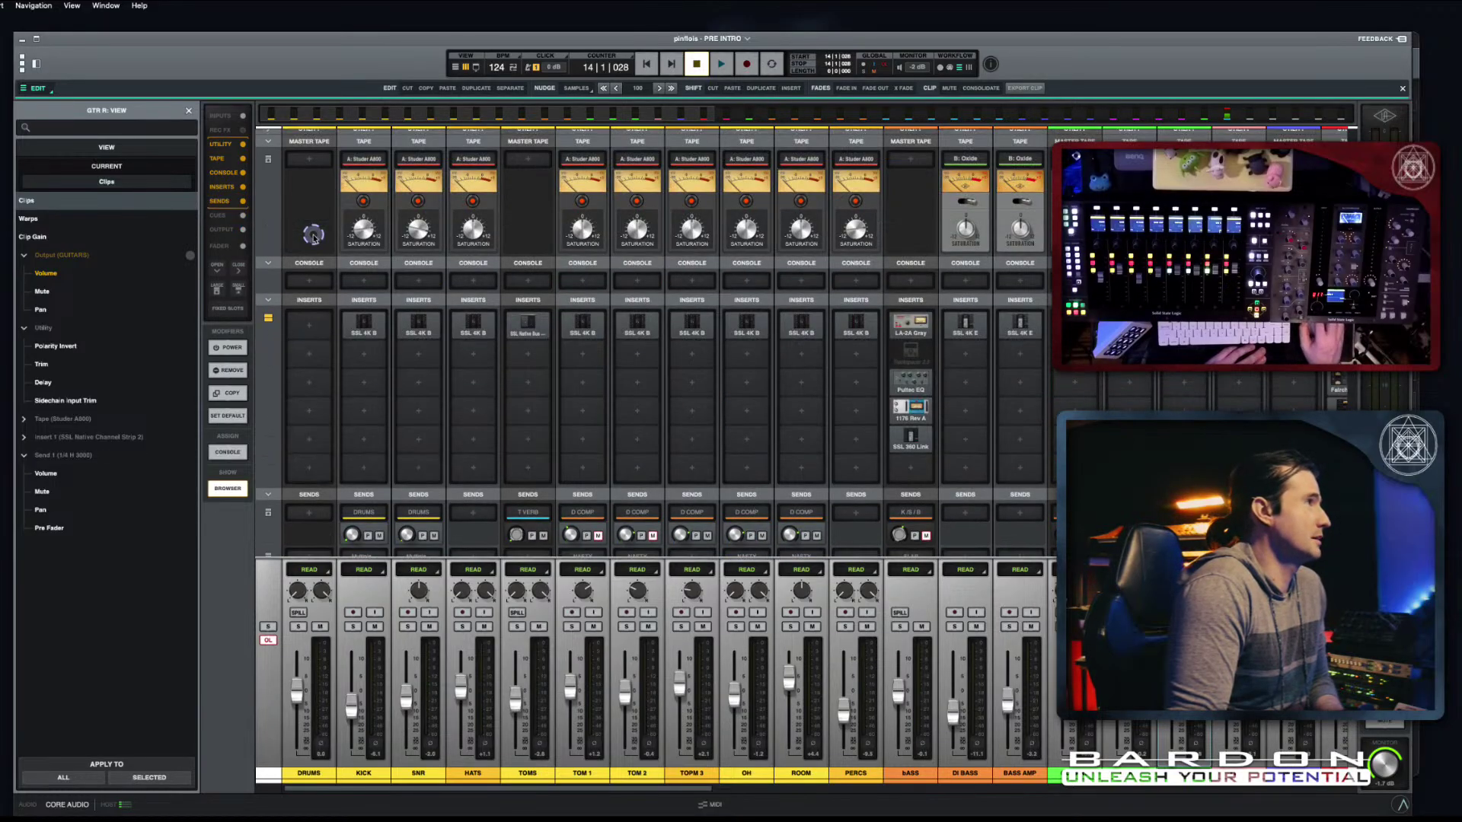
left_click(301, 327)
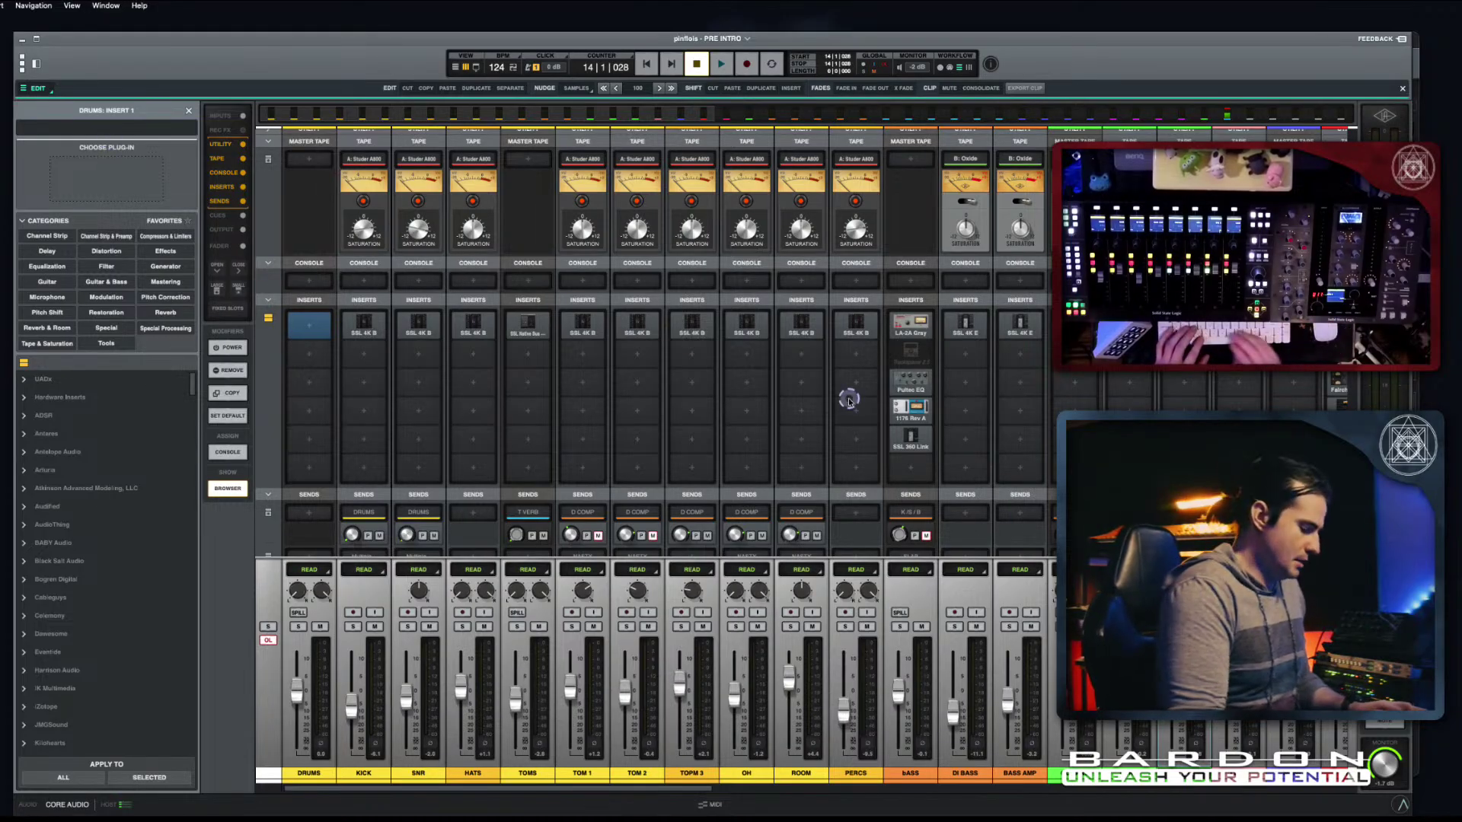
type("vy")
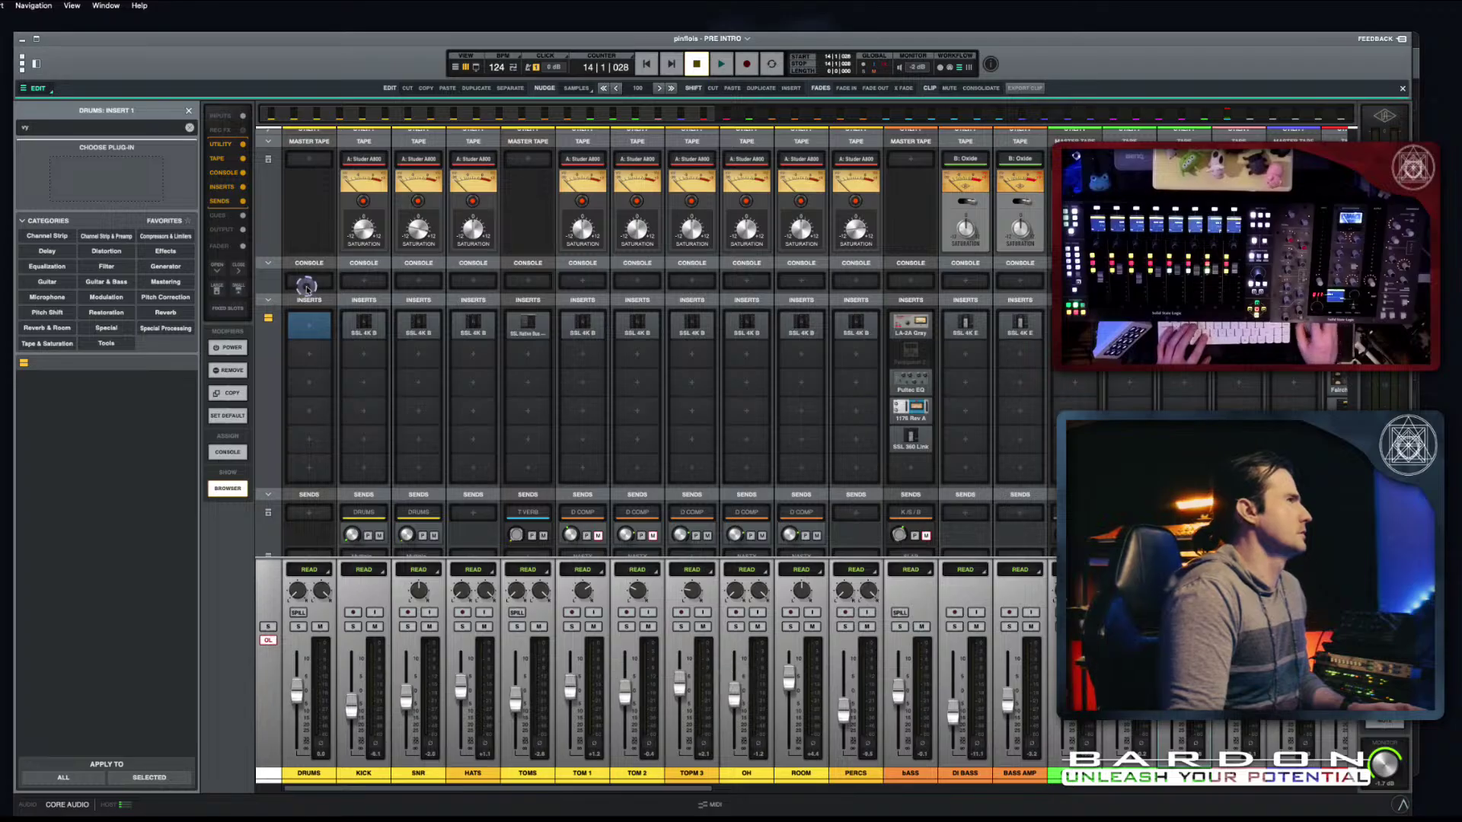
key("BackSpace")
type("iny")
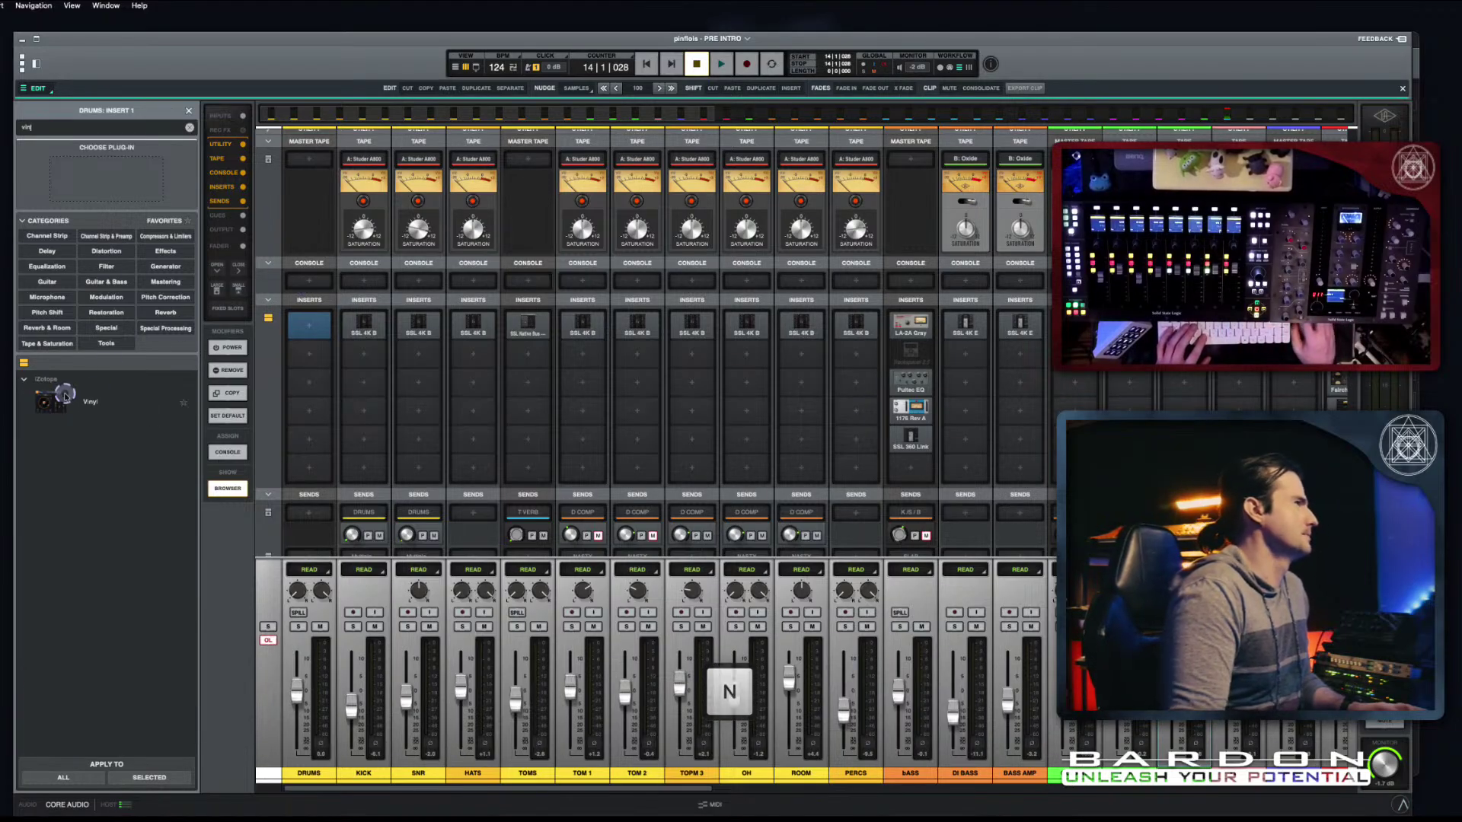
double_click(54, 399)
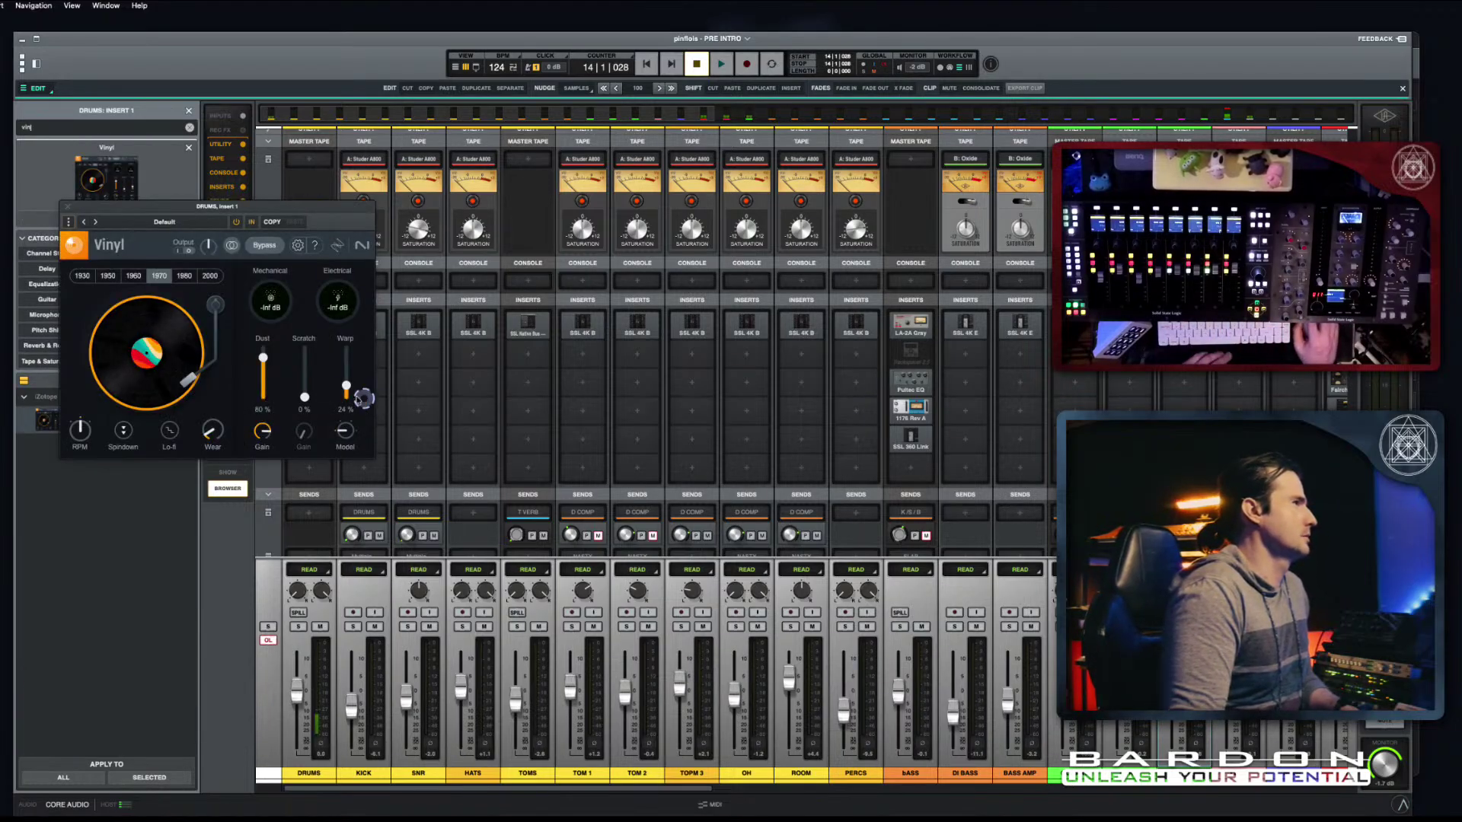
left_click(81, 276)
left_click(64, 206)
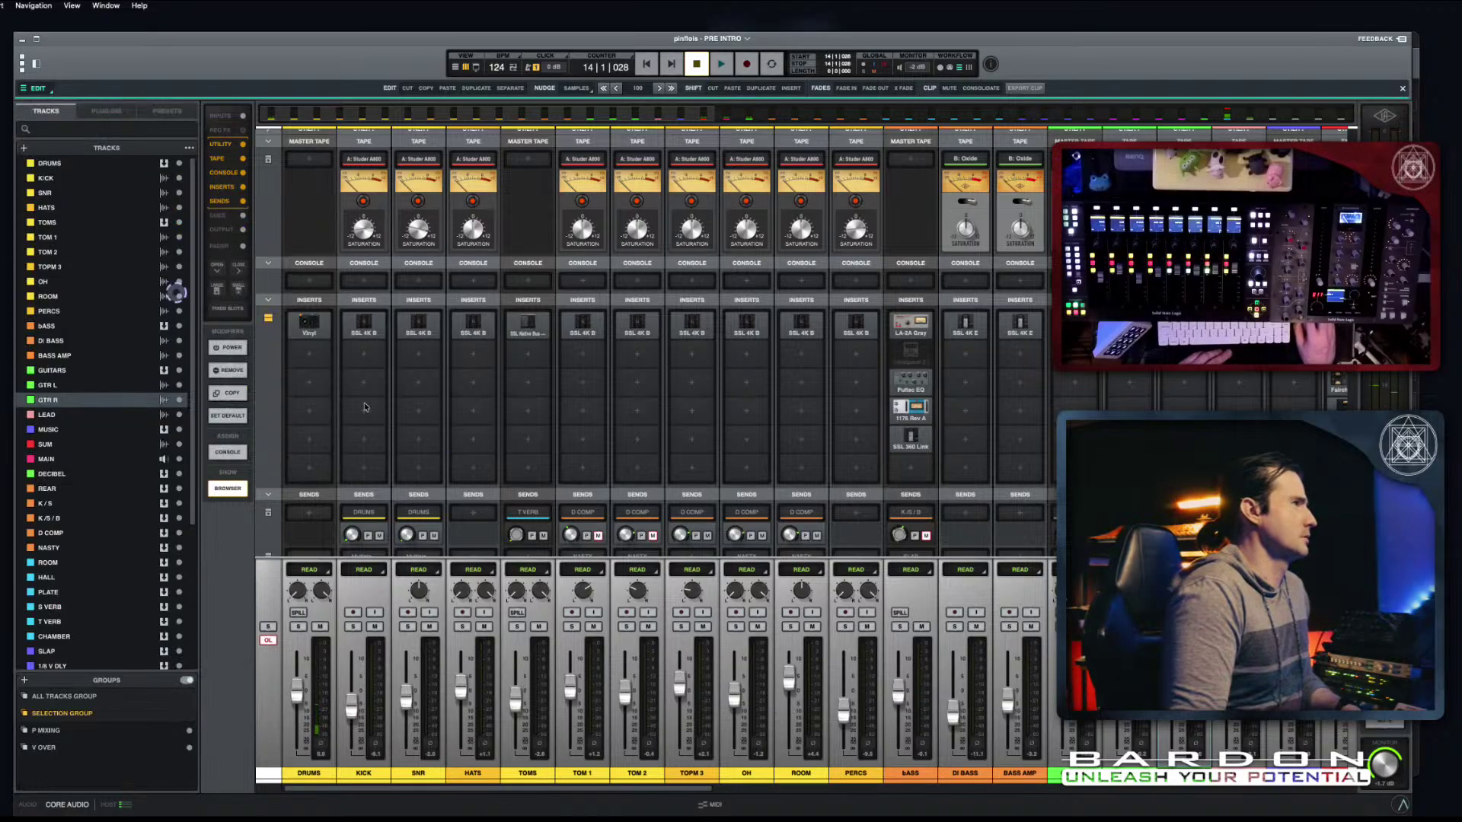
Step: Insert the iZotope Vinyl plug-in in the second insert slot of the GUITARS bus
scroll(590, 414, "right", 5)
scroll(581, 414, "left", 2)
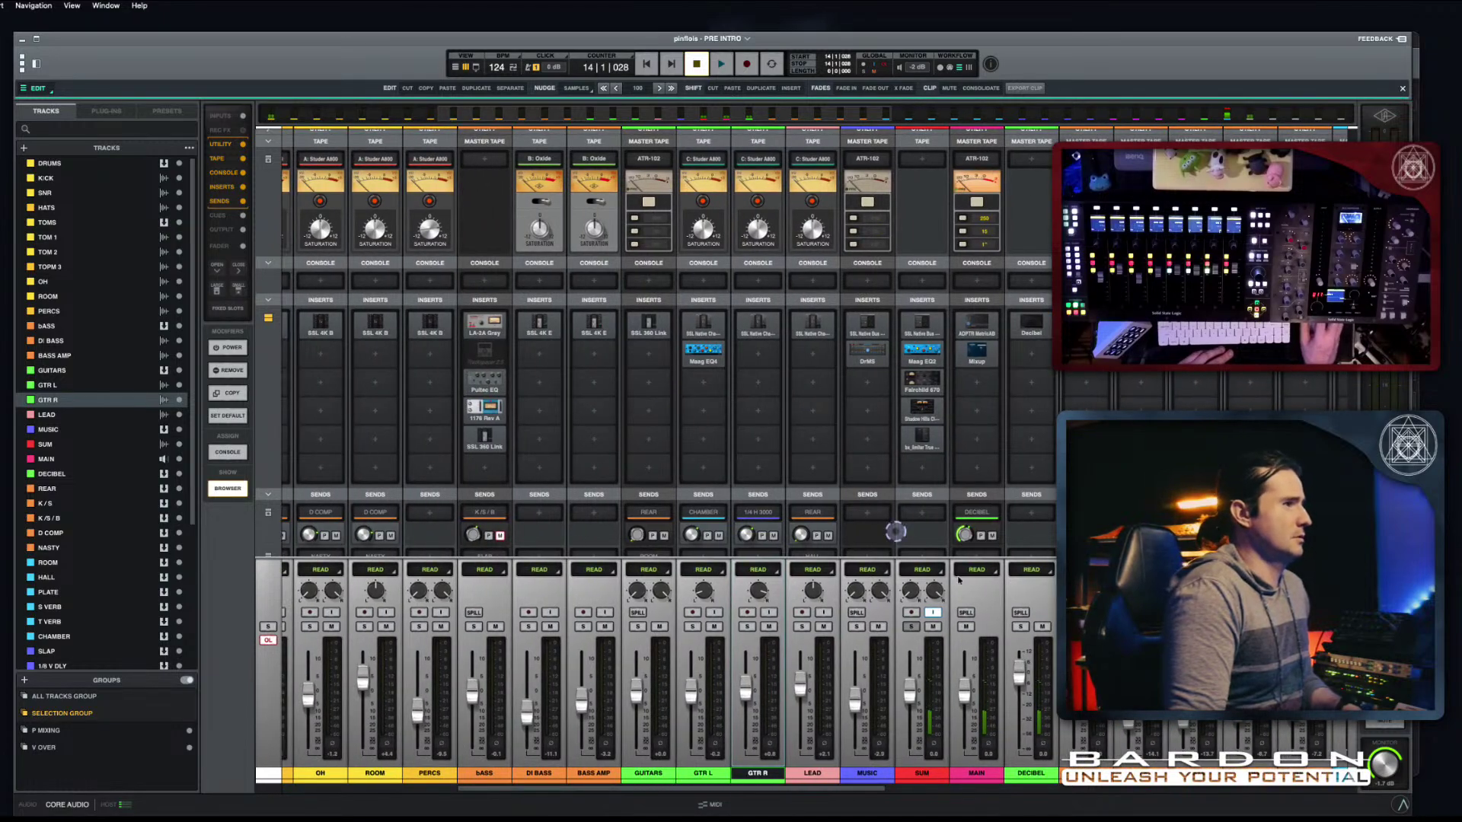
left_click(645, 364)
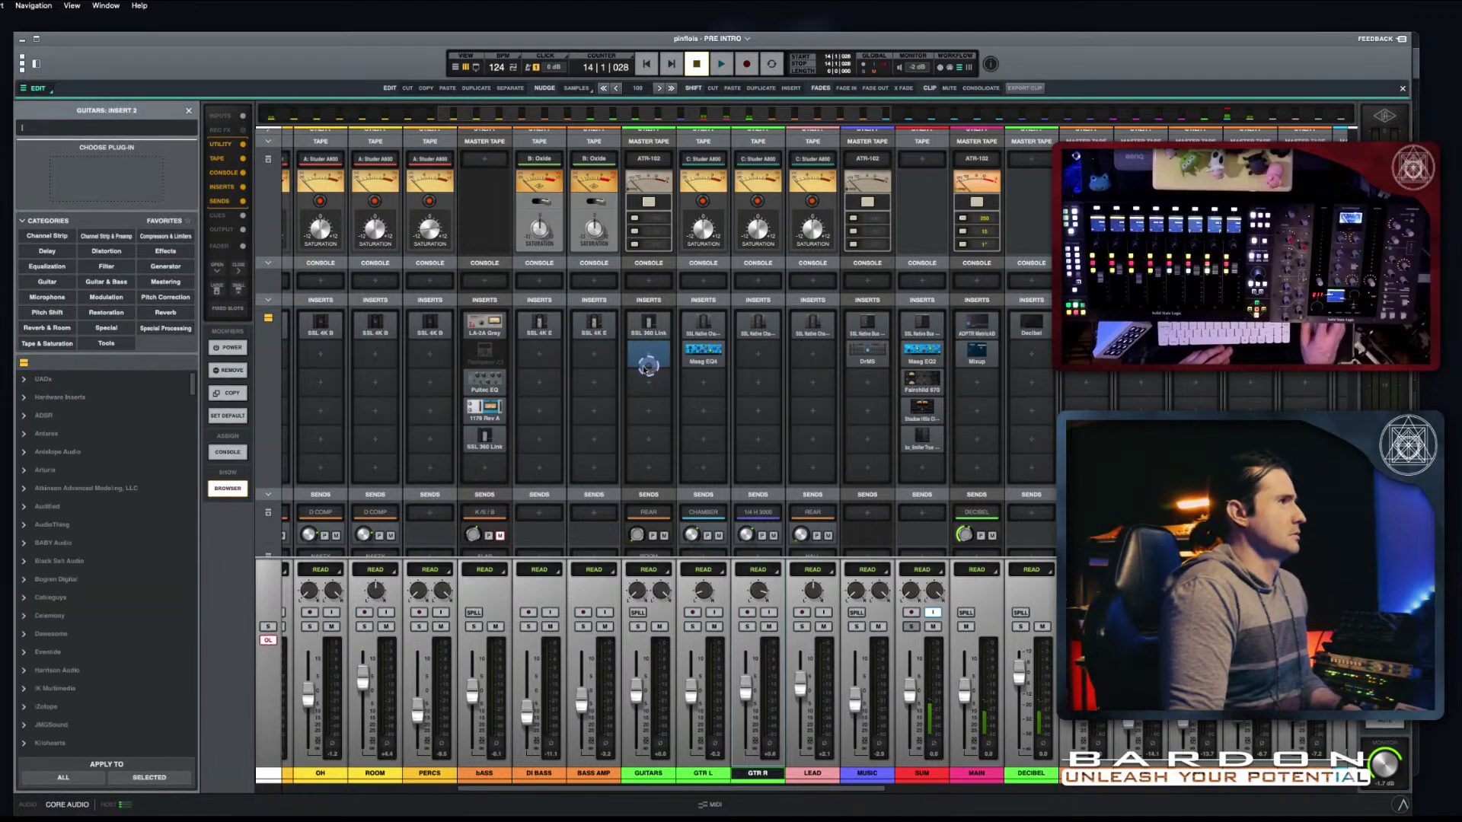
type("vinyl")
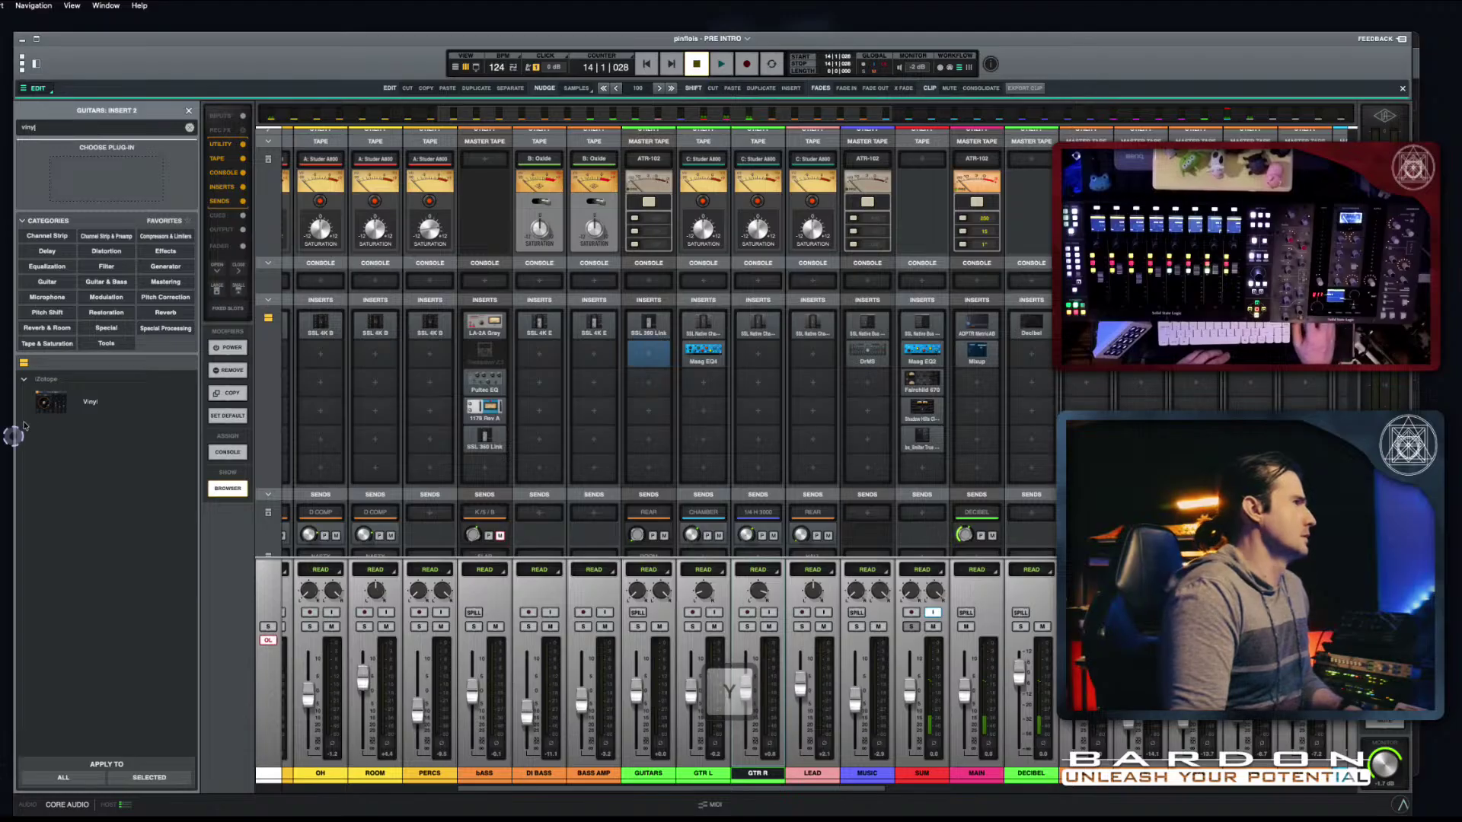
double_click(64, 402)
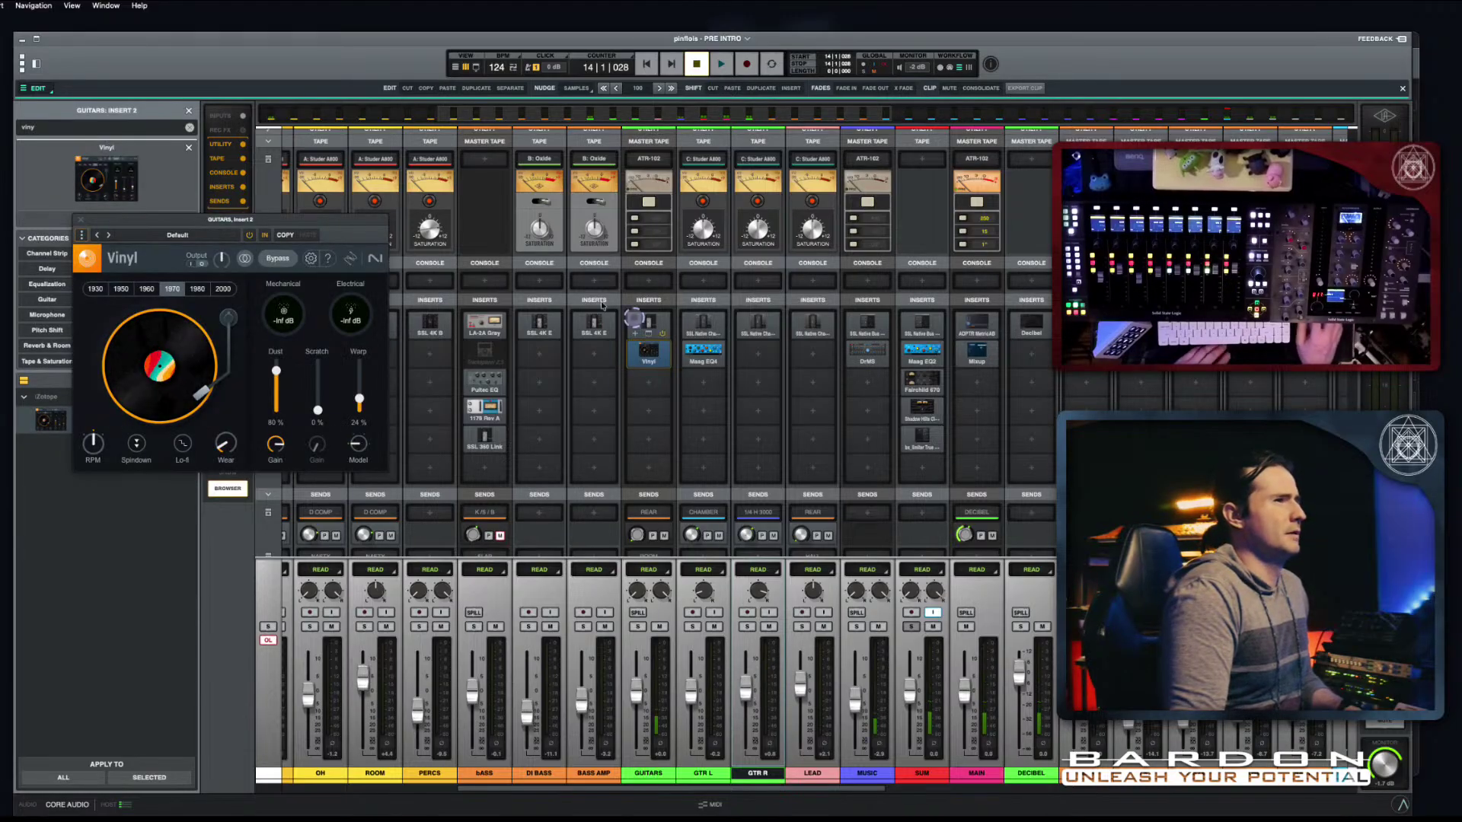
Step: Lower the RPM and set the decade to 1930 in the GUITARS Vinyl plug-in, and hide its window
key("BackSpace")
key("BackSpace")
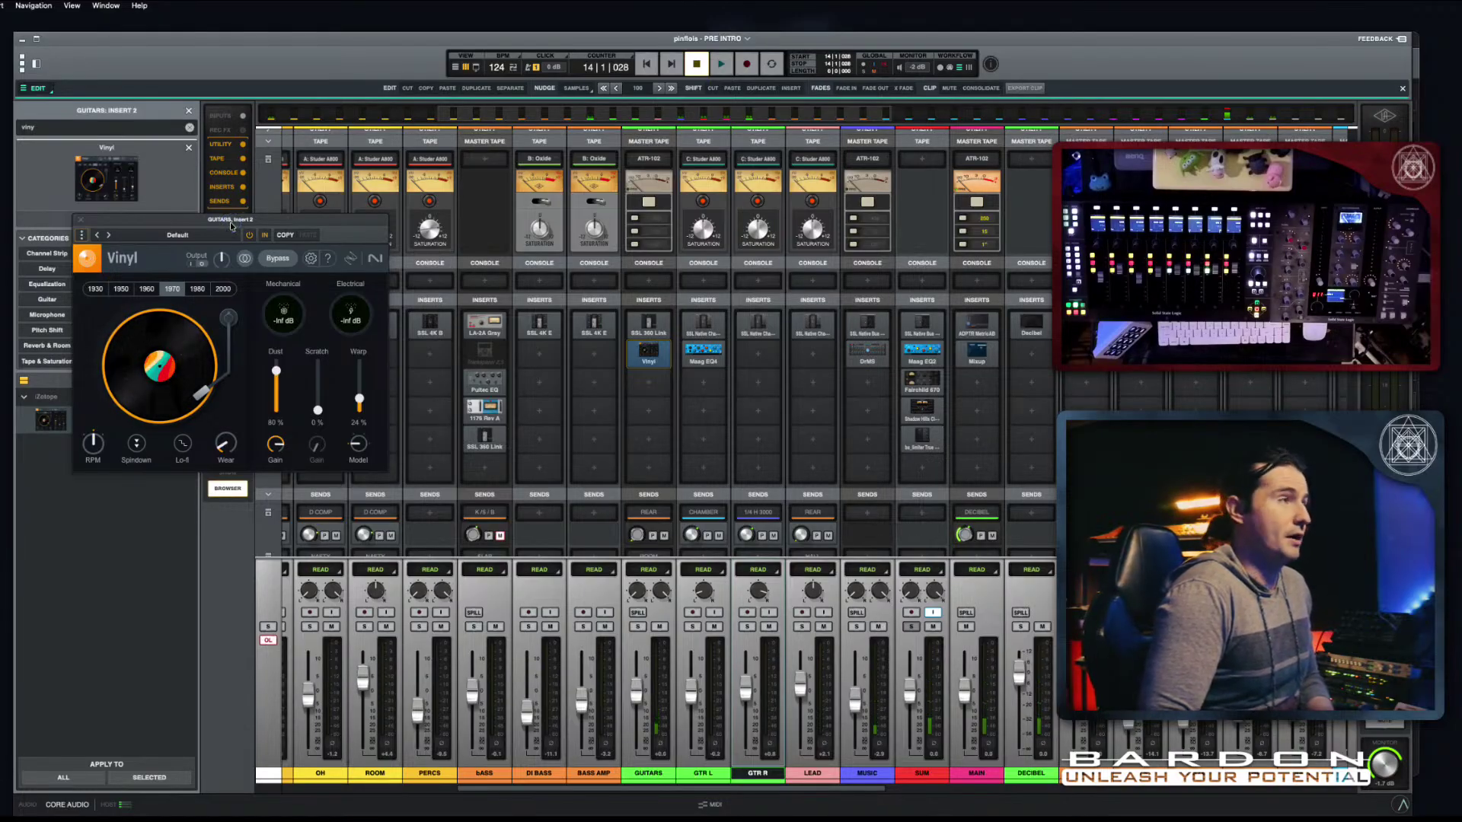
key("BackSpace")
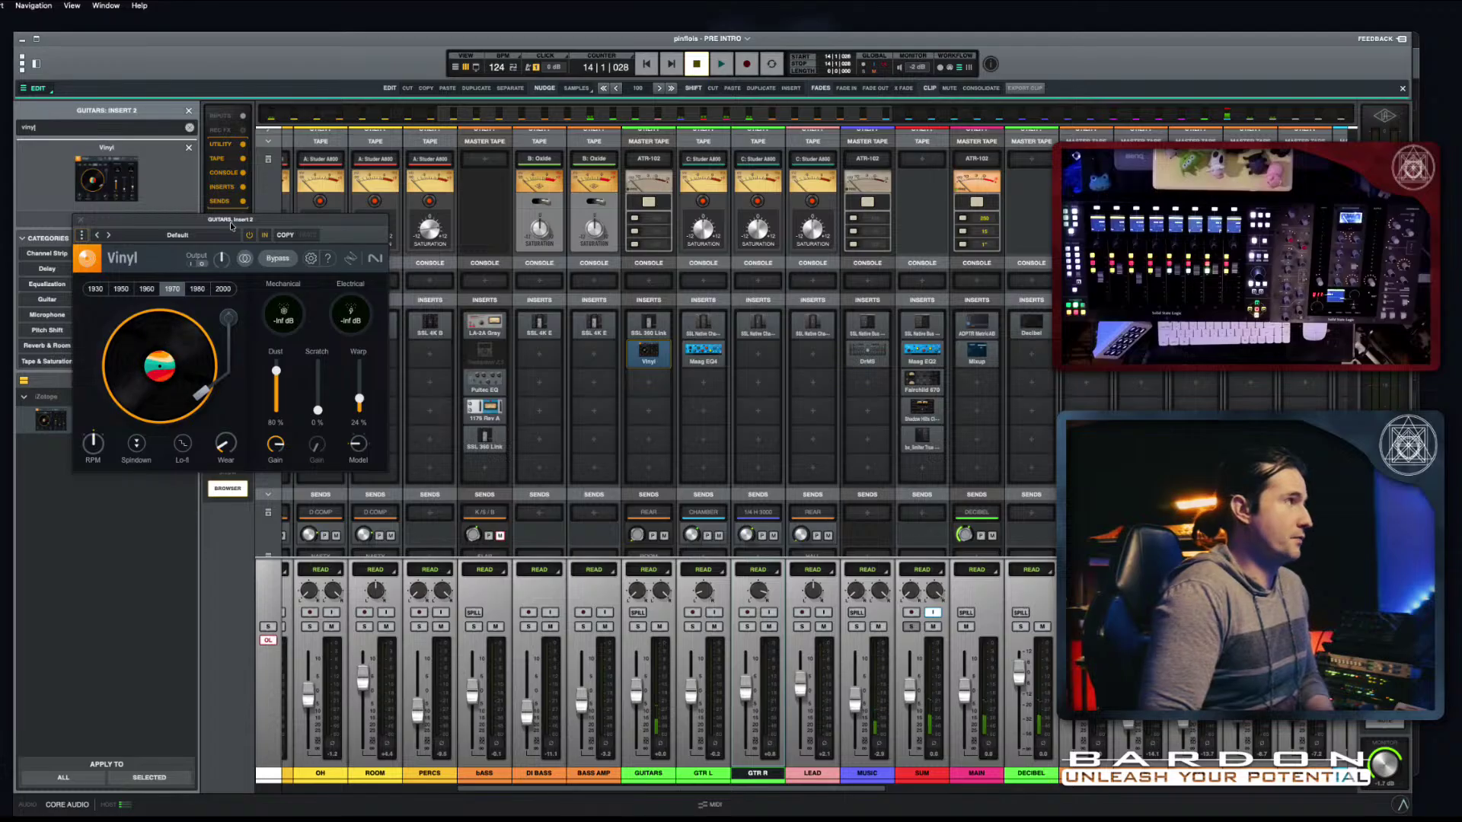
mouse_move(97, 450)
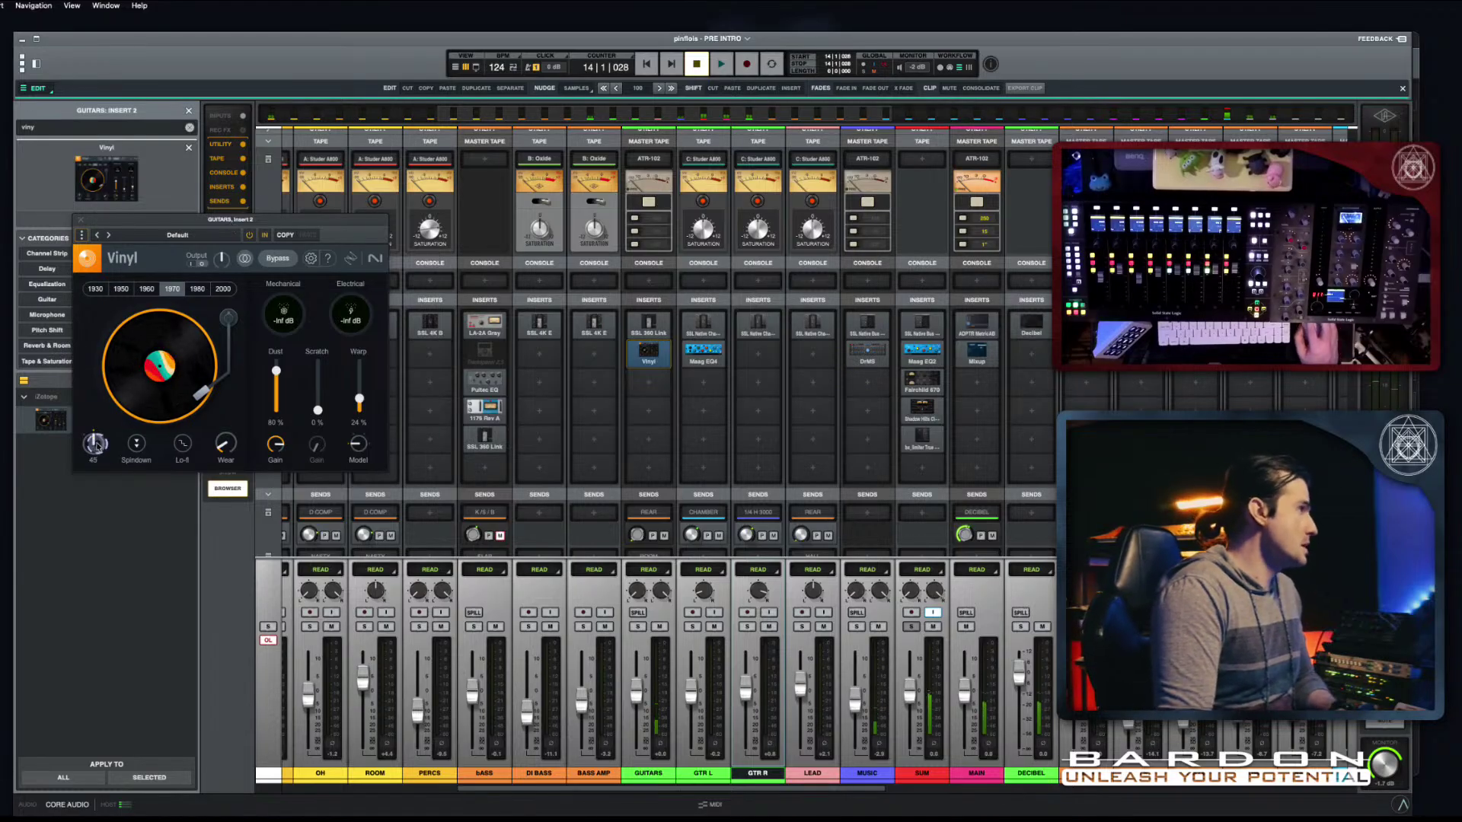
left_click(93, 289)
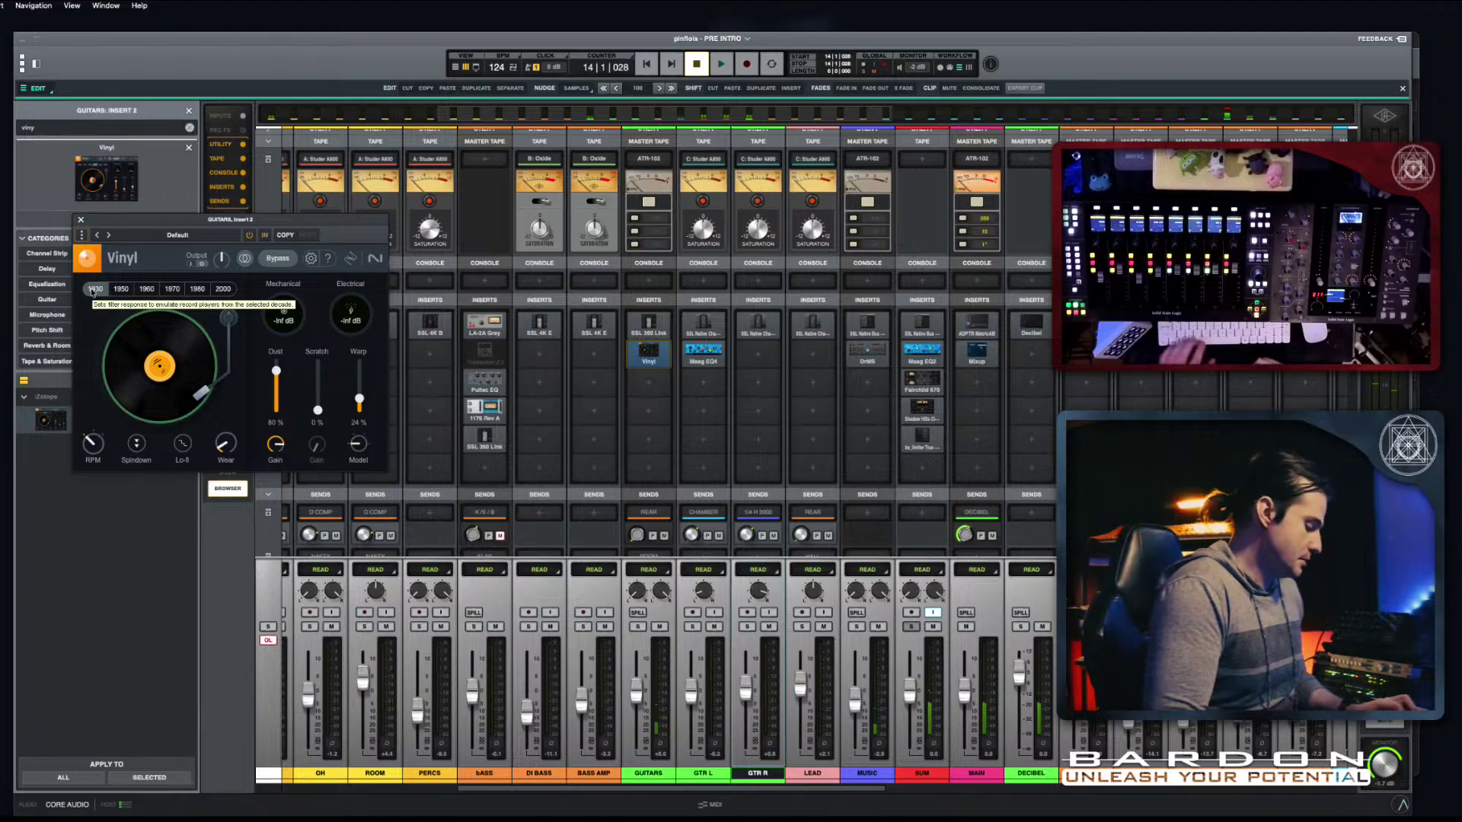
key("v")
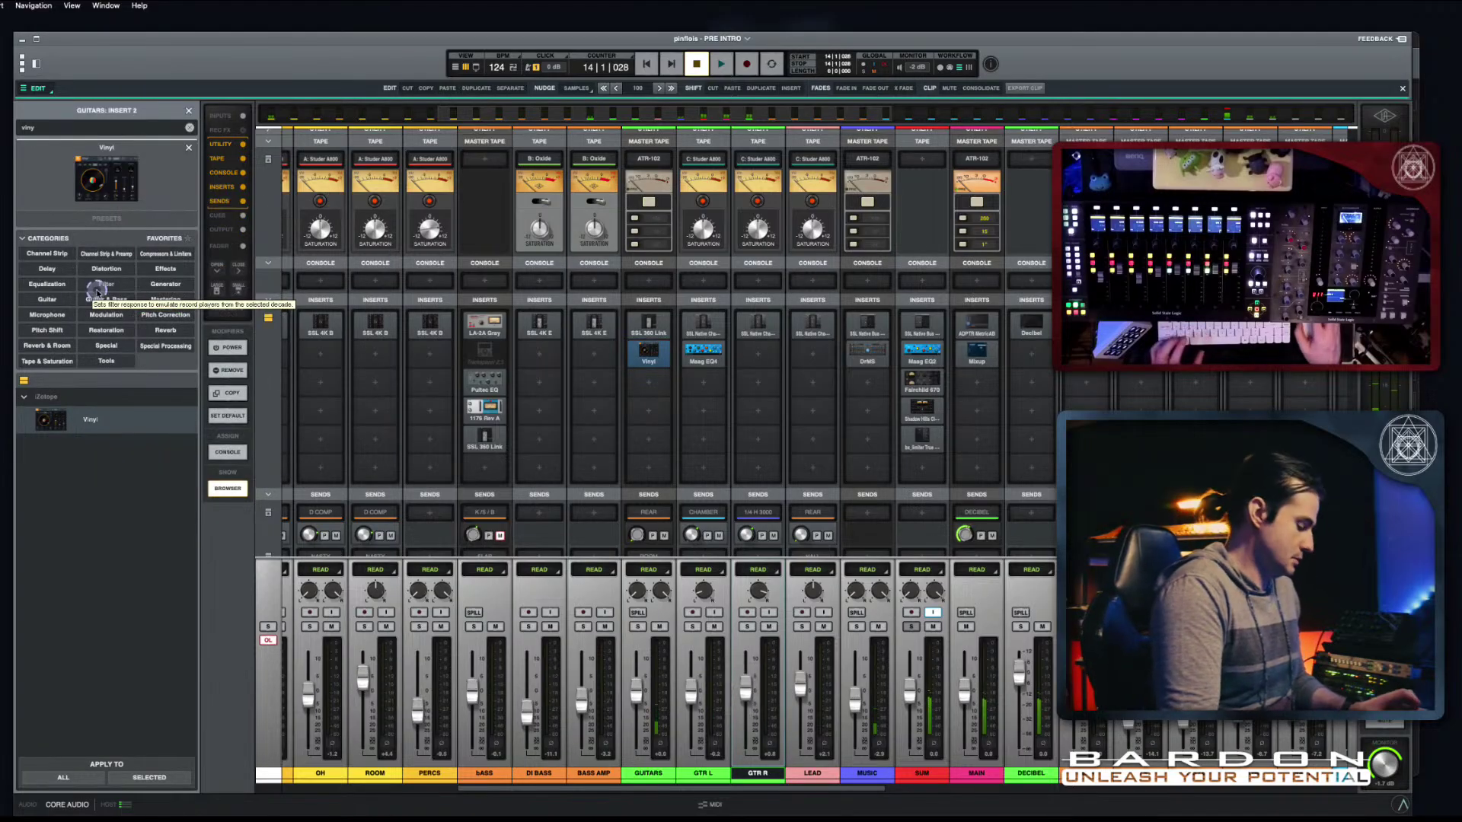
Step: Show the In/Out (Global Bypass) parameter of the Vinyl insert as the DRUMS bus's automation lane
key("x")
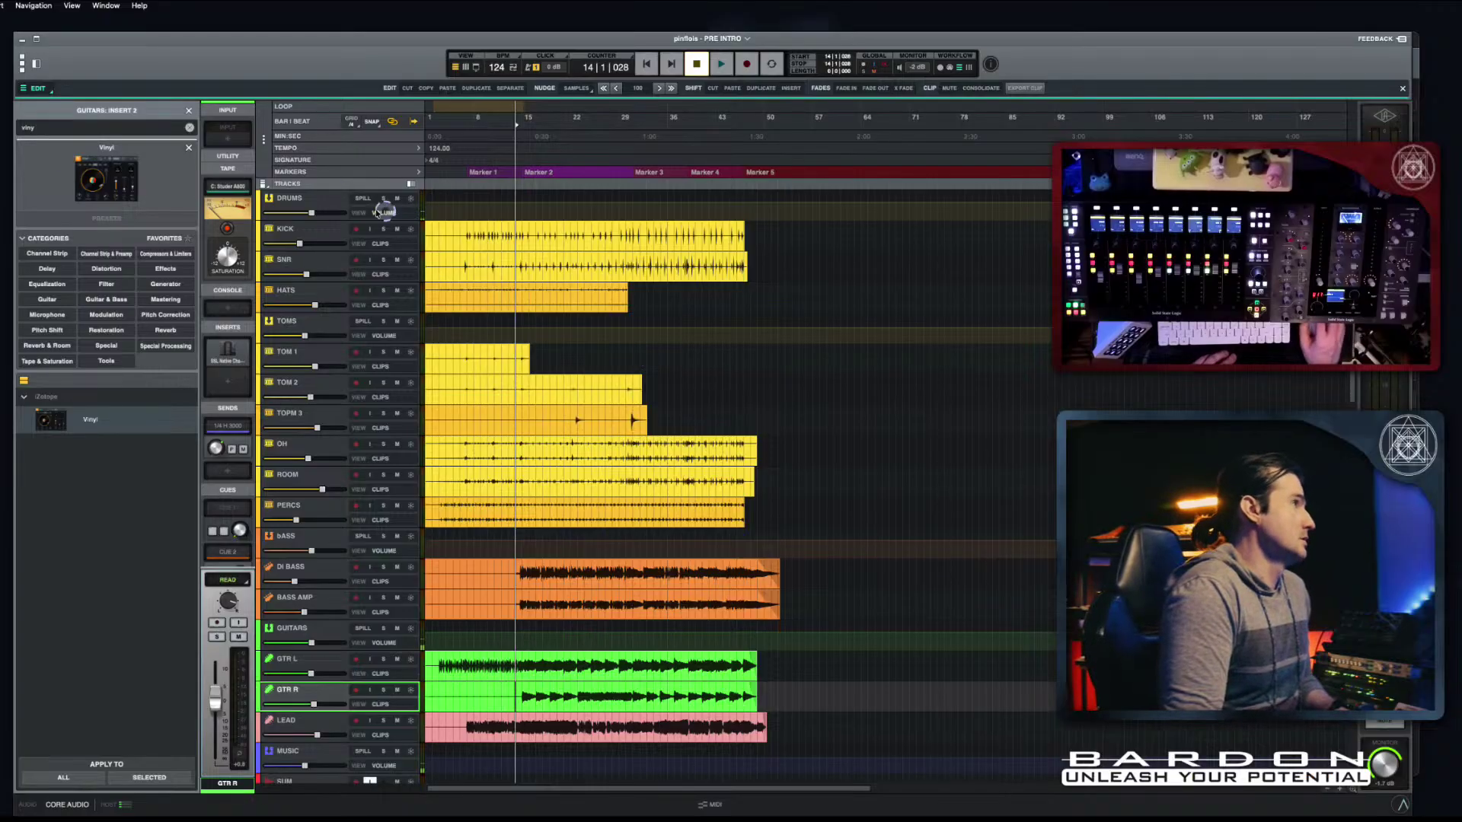
left_click(316, 199)
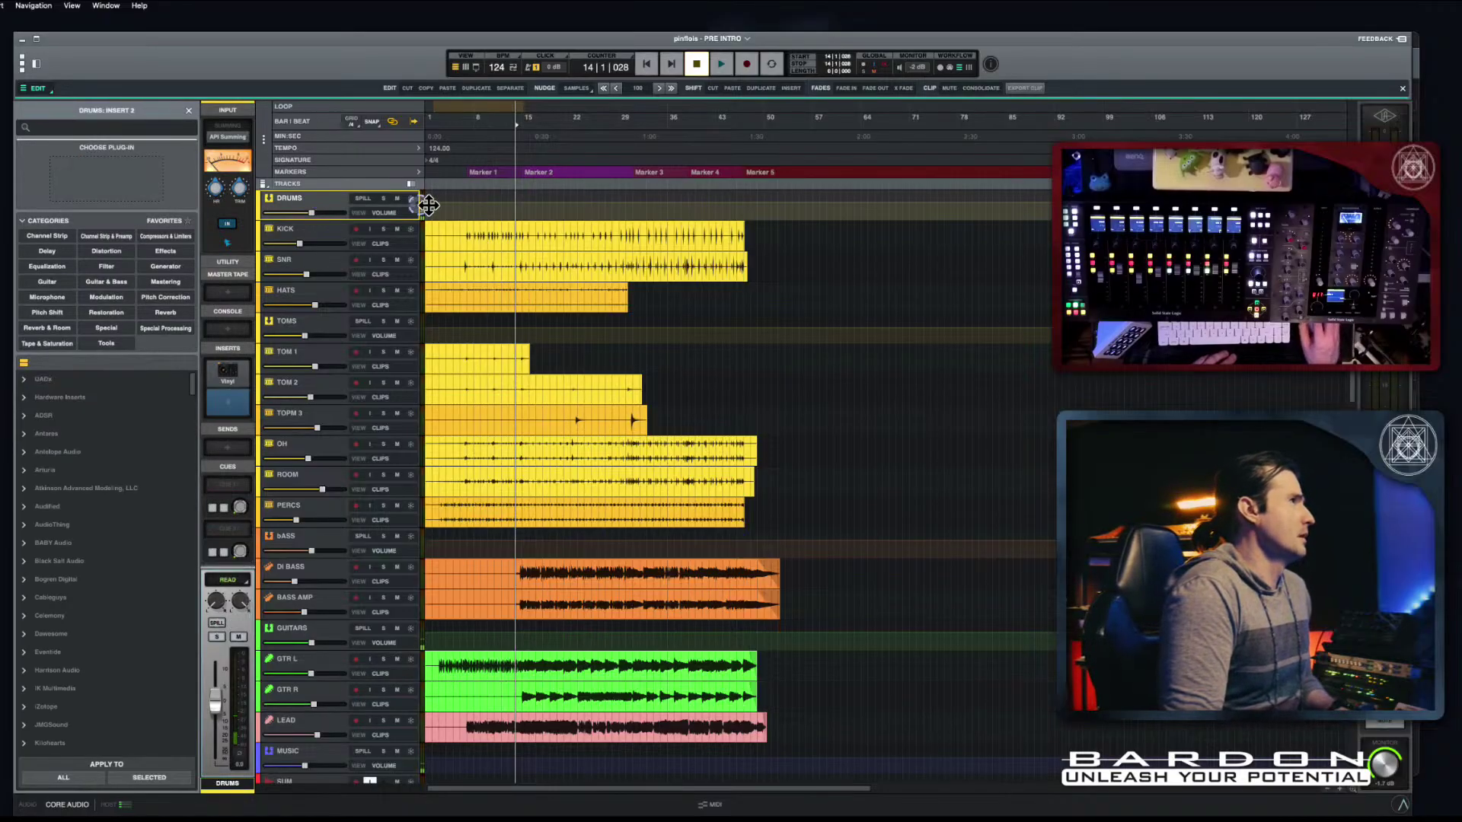
left_click(387, 213)
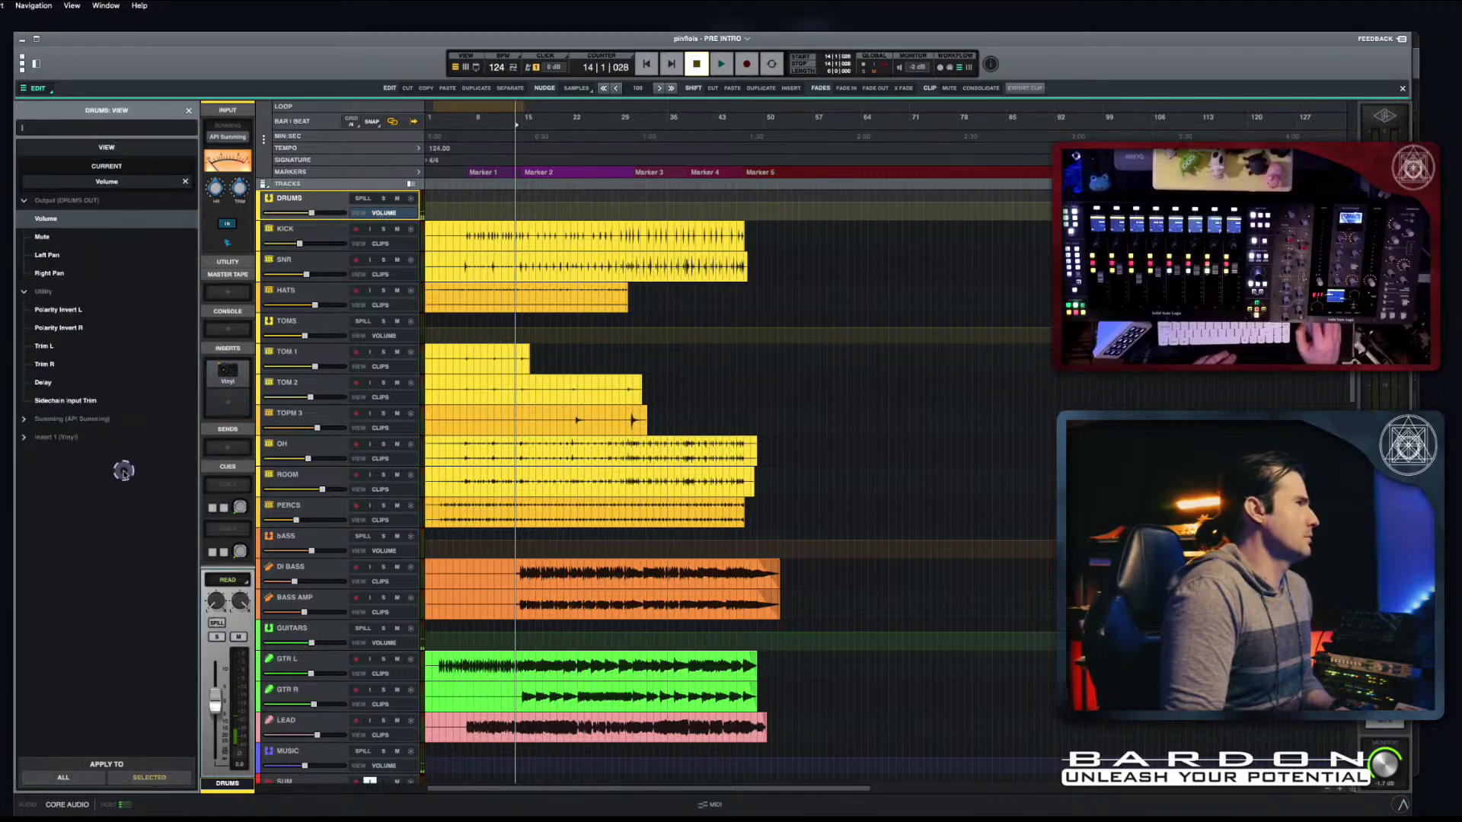
left_click(23, 437)
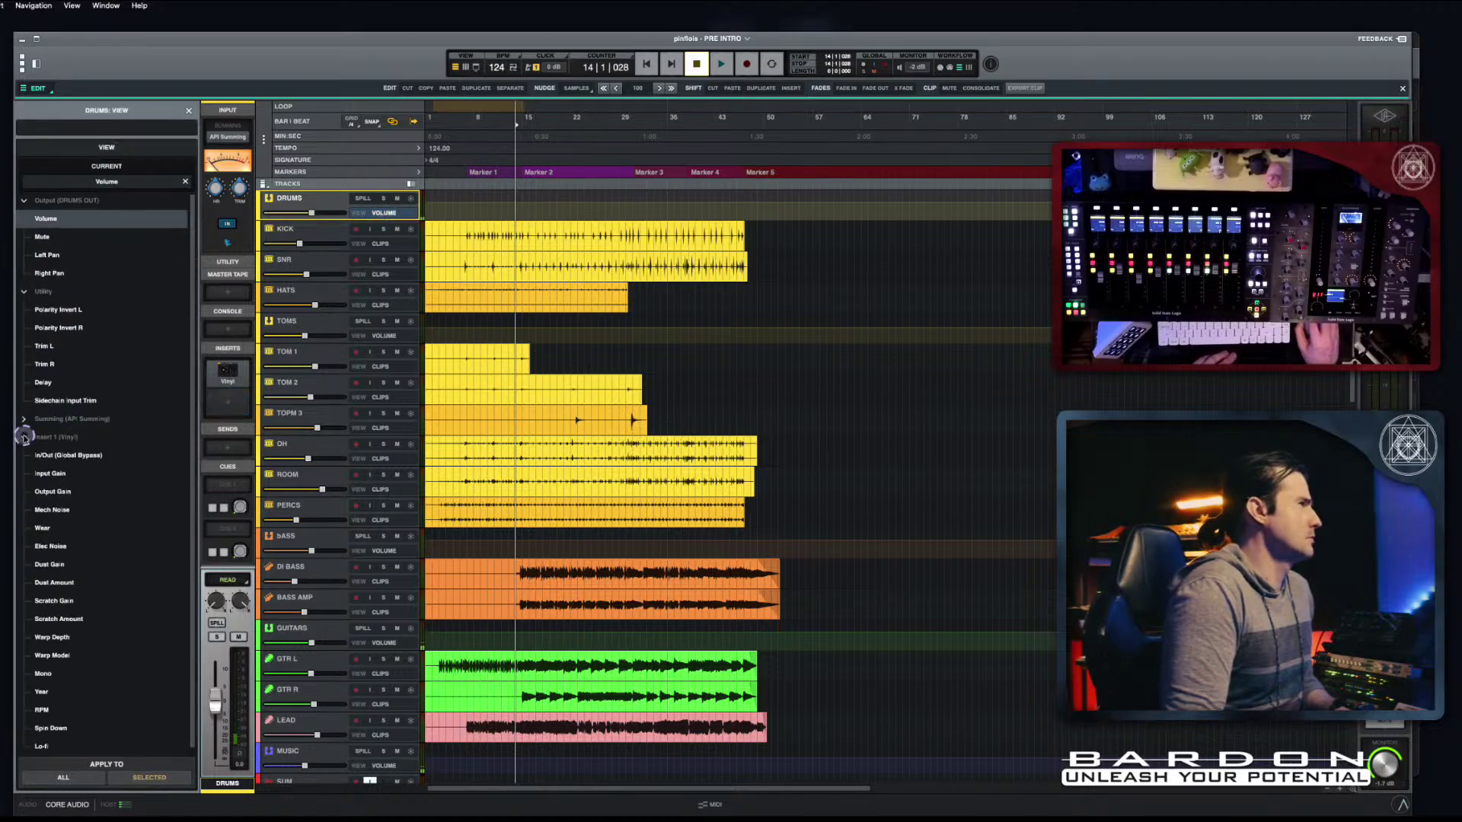
left_click(128, 458)
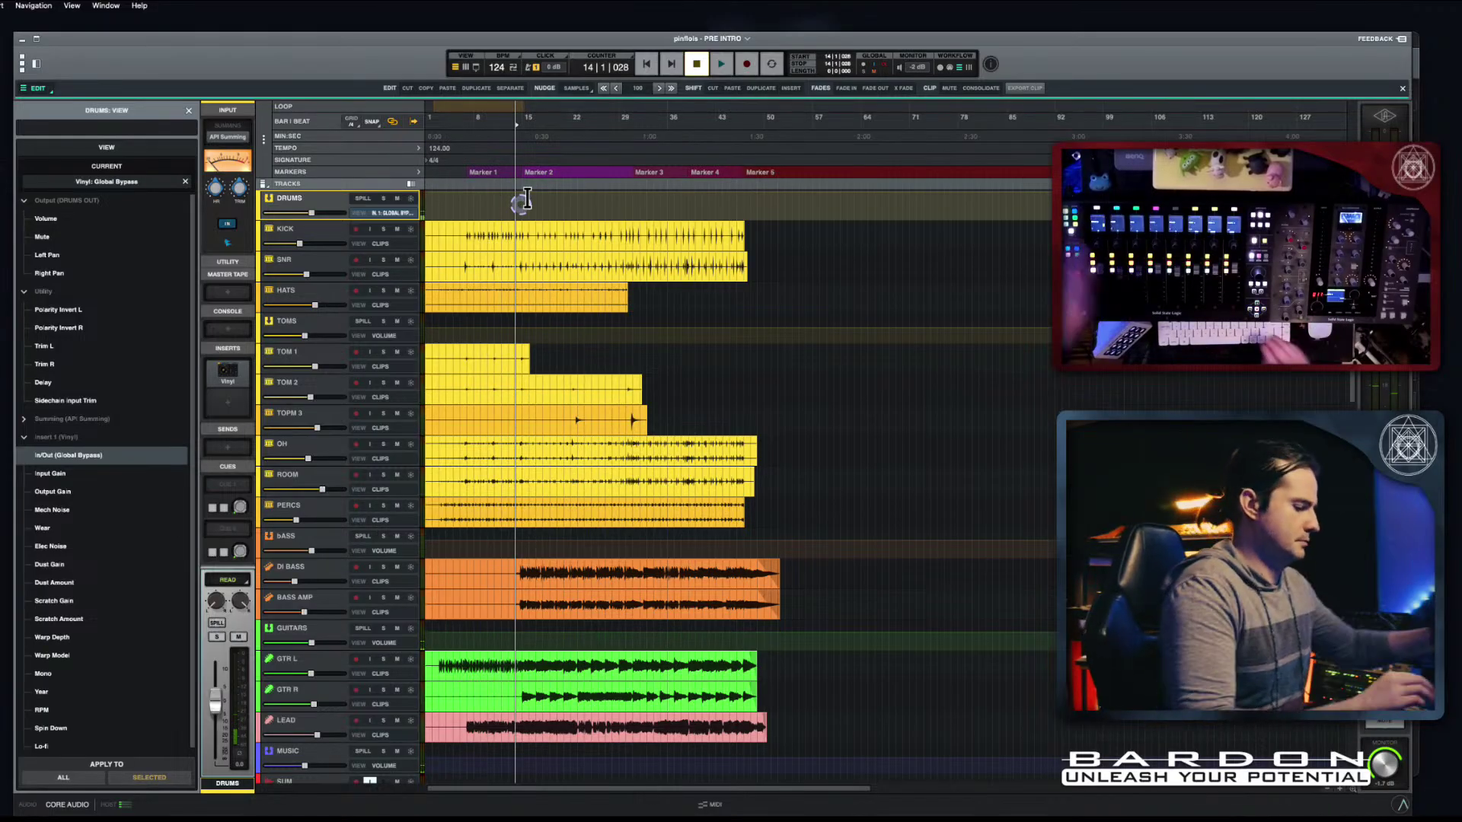
Step: Drop the Vinyl Global Bypass automation on DRUMS to its lowest value from Marker 2 onward
key("z")
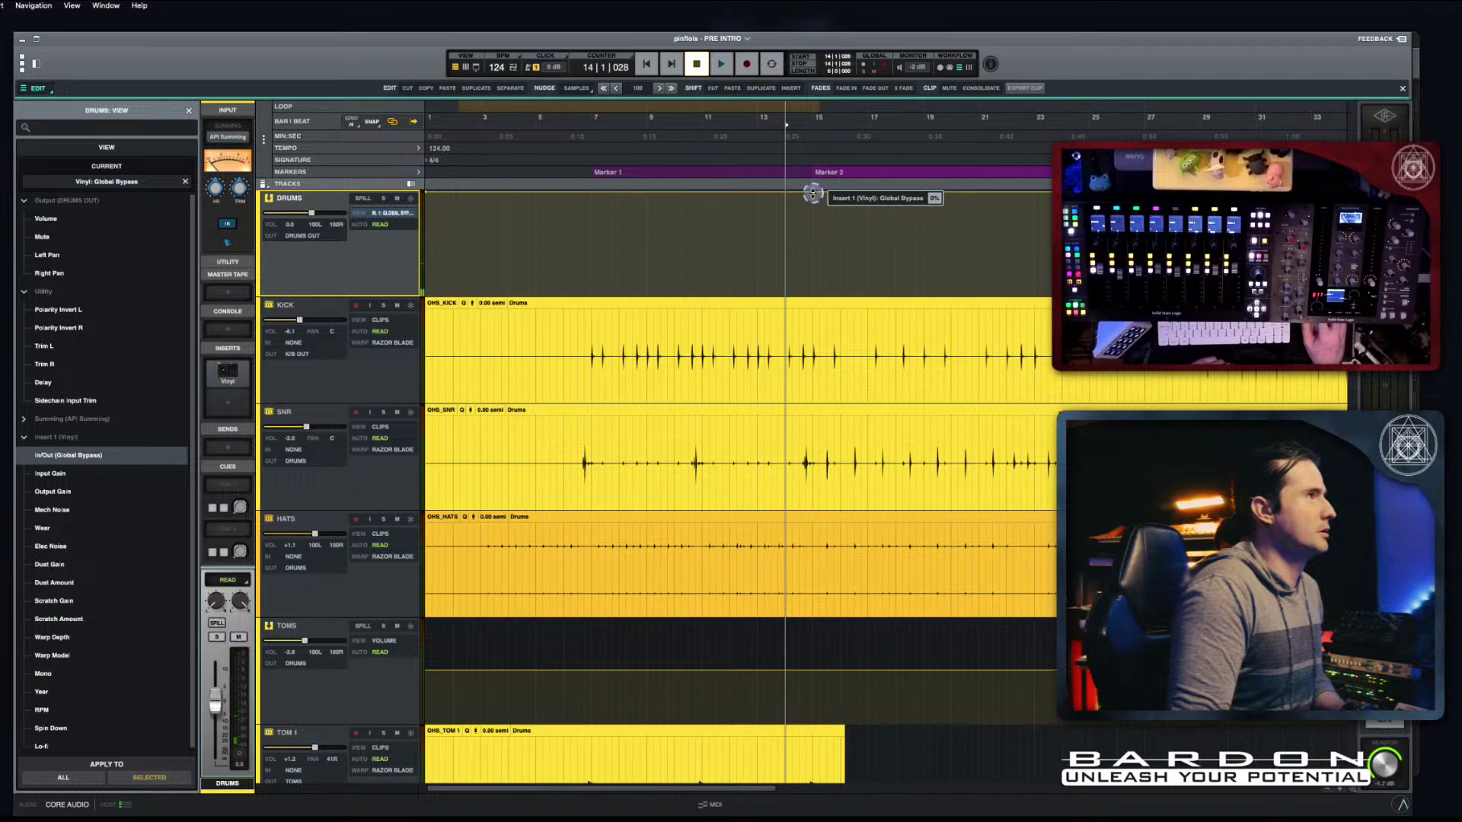
mouse_move(813, 194)
left_mouse_down()
mouse_move(809, 360)
mouse_move(805, 201)
mouse_move(830, 314)
mouse_move(792, 293)
mouse_move(789, 186)
left_mouse_up()
left_click(909, 114)
left_click(742, 135)
Step: Open the automation parameter choices for the GUITARS bus
scroll(718, 434, "down", 10)
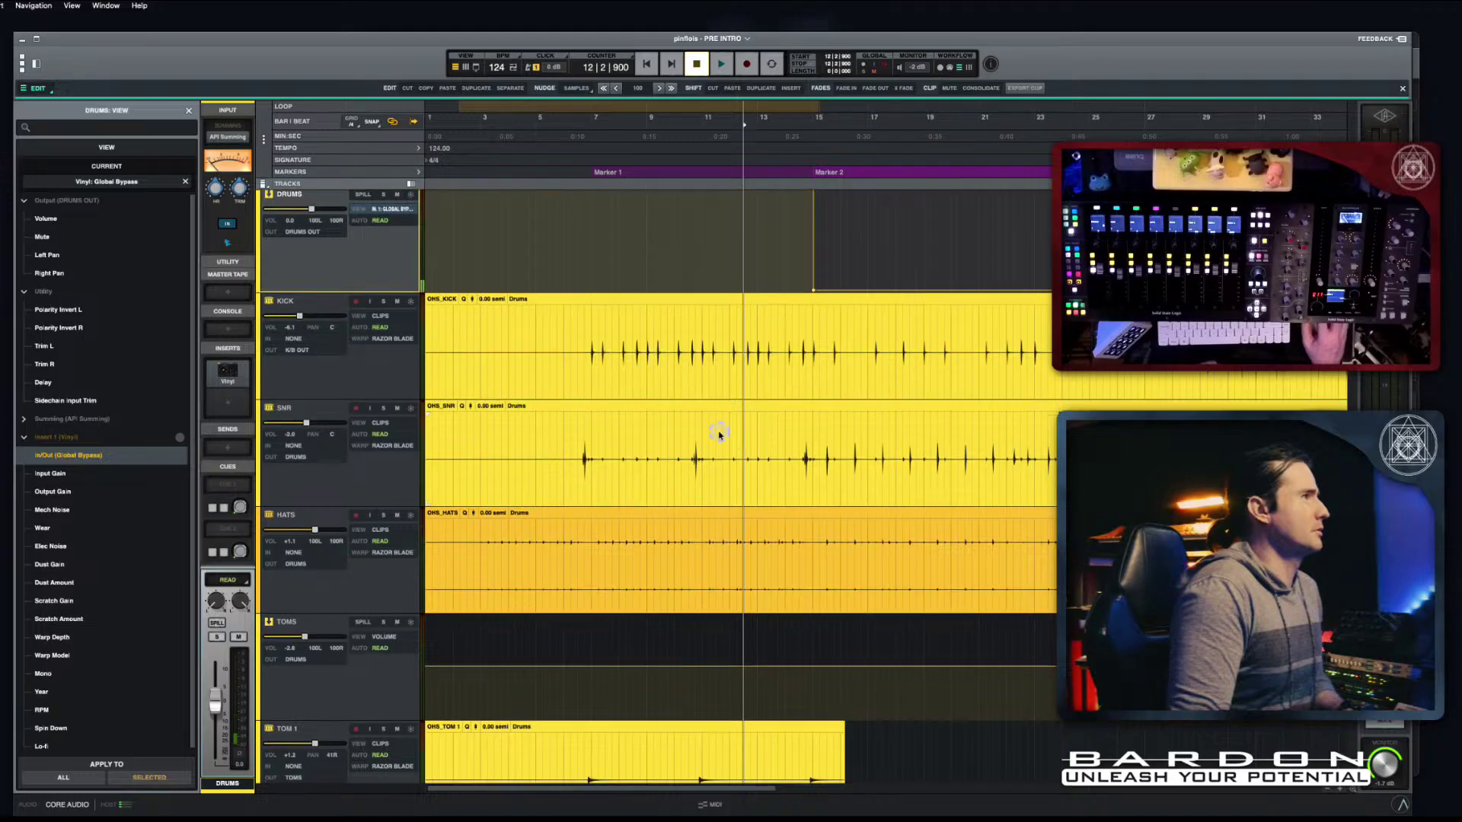
scroll(718, 434, "up", 3)
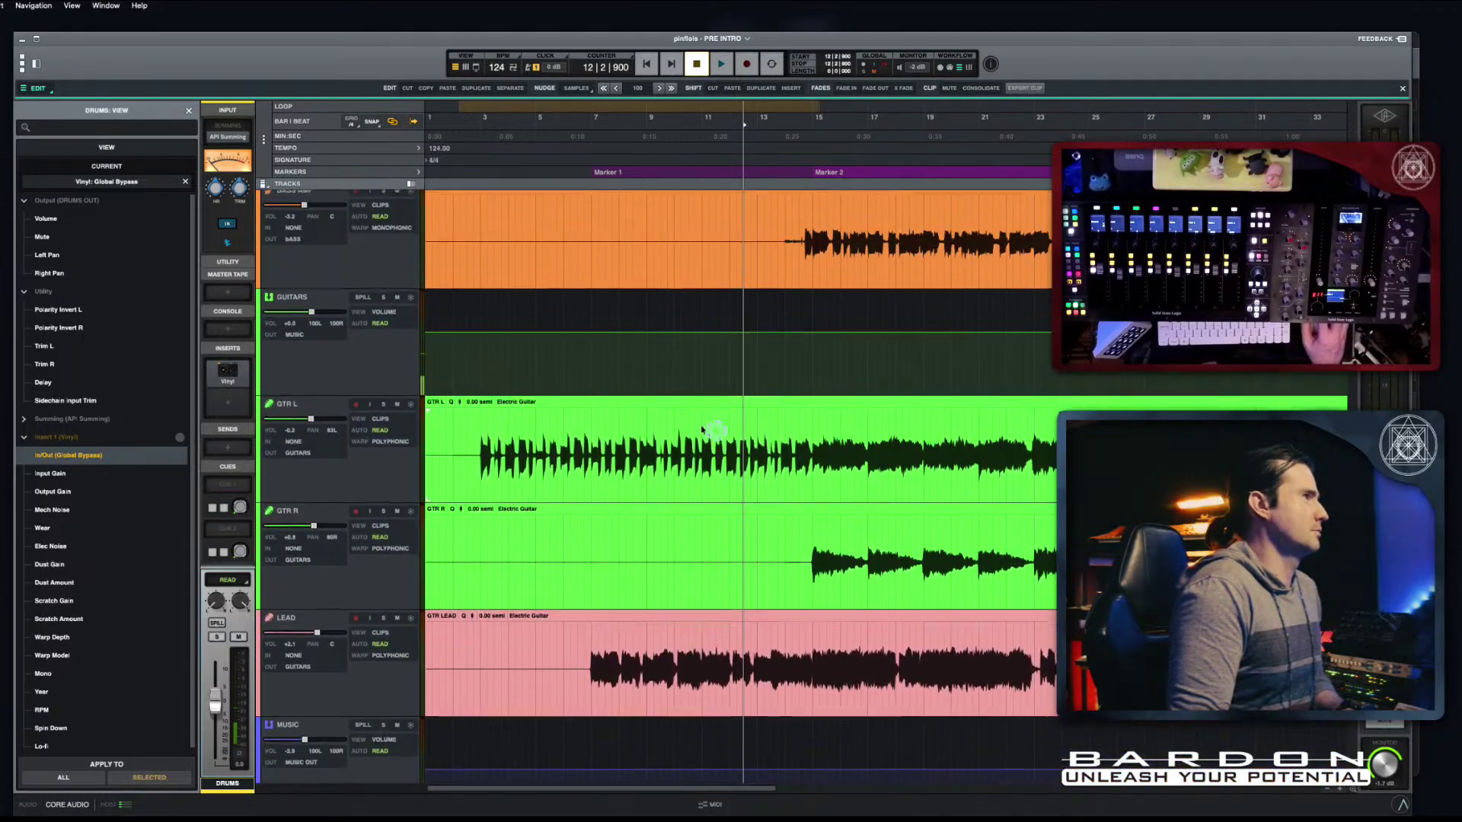
left_click(320, 365)
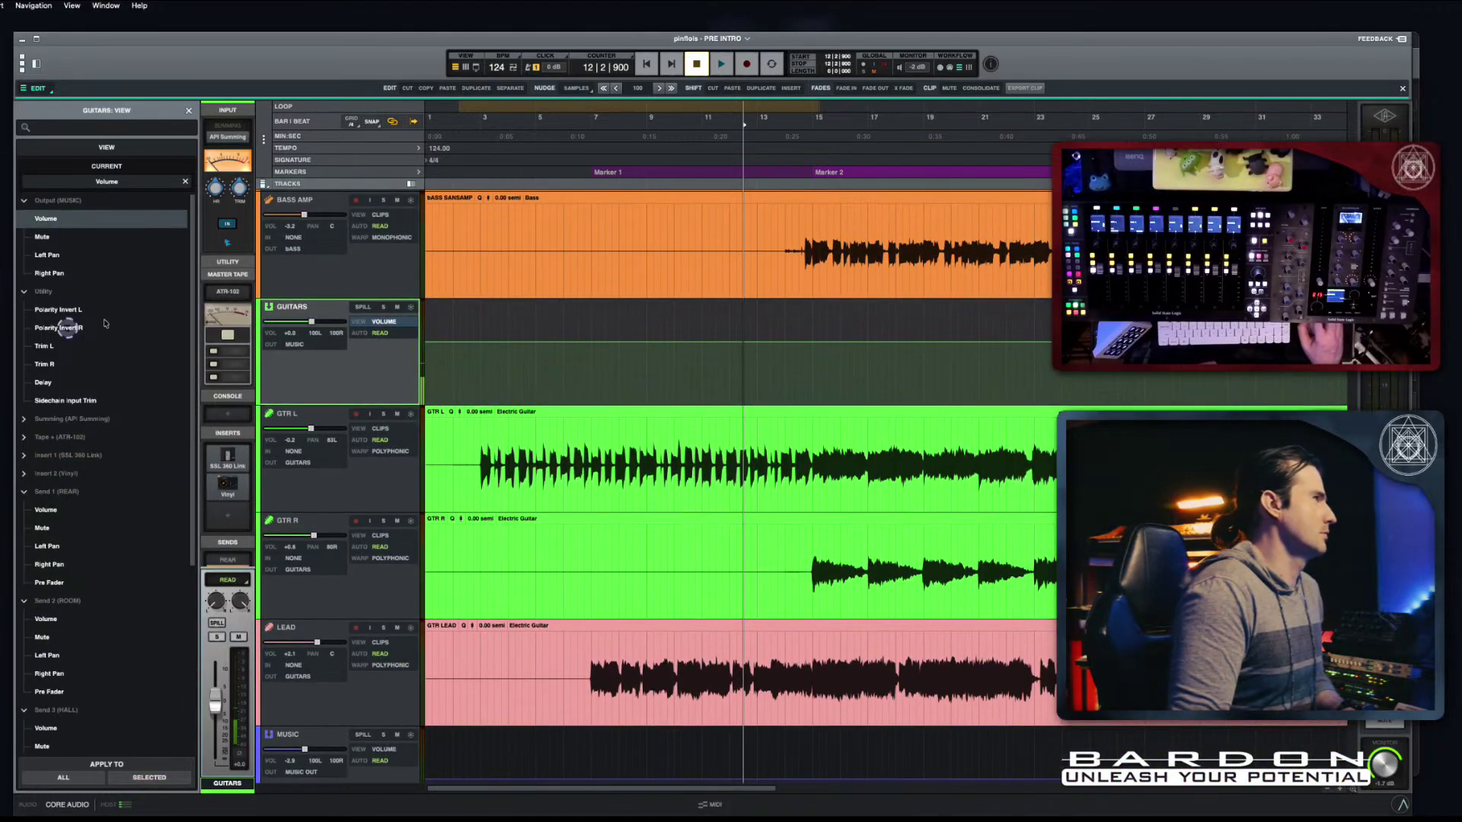
scroll(46, 465, "down", 5)
left_click(98, 511)
scroll(98, 508, "up", 5)
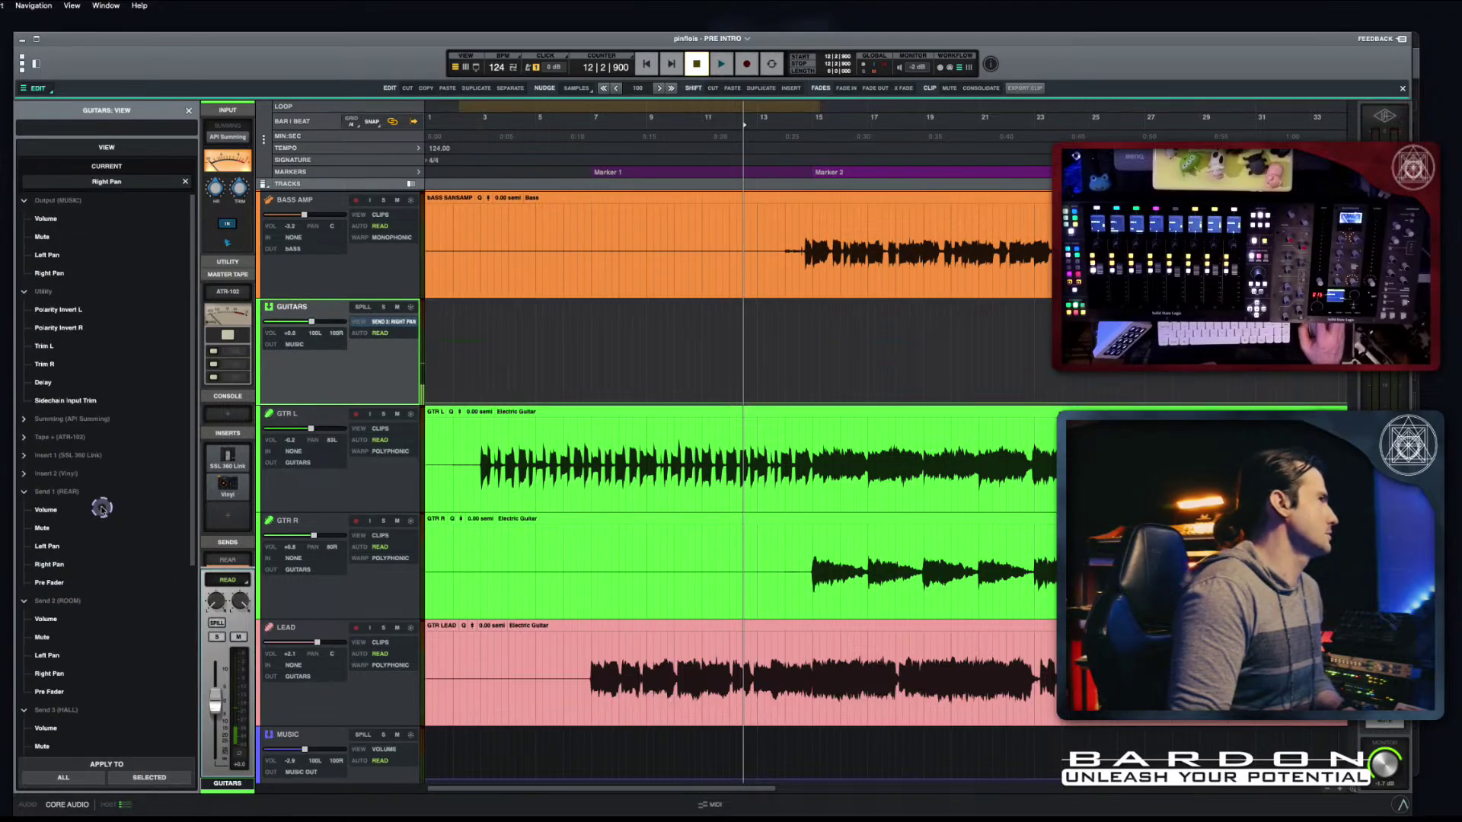
scroll(365, 381, "up", 1)
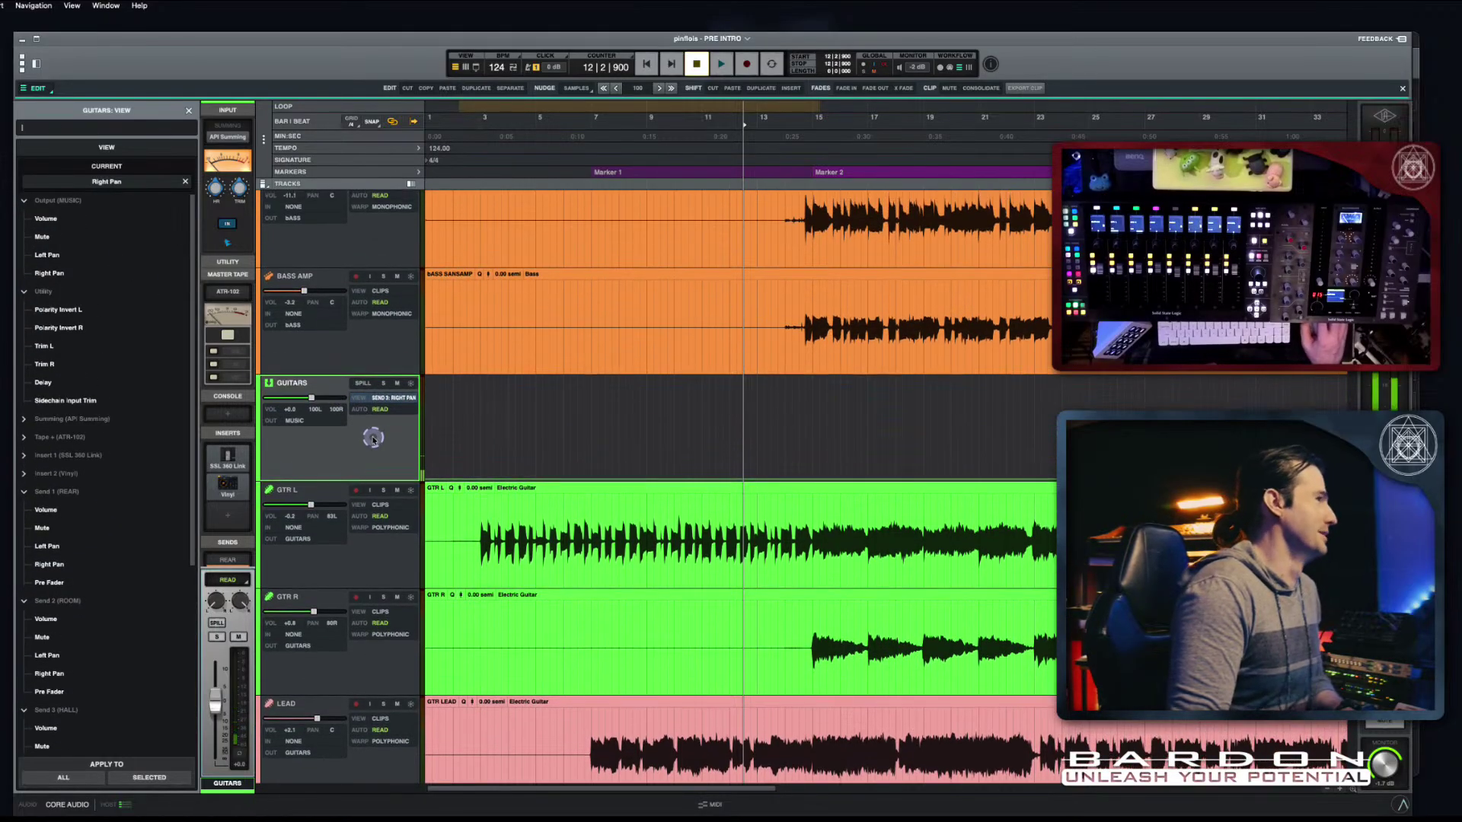
left_click(185, 181)
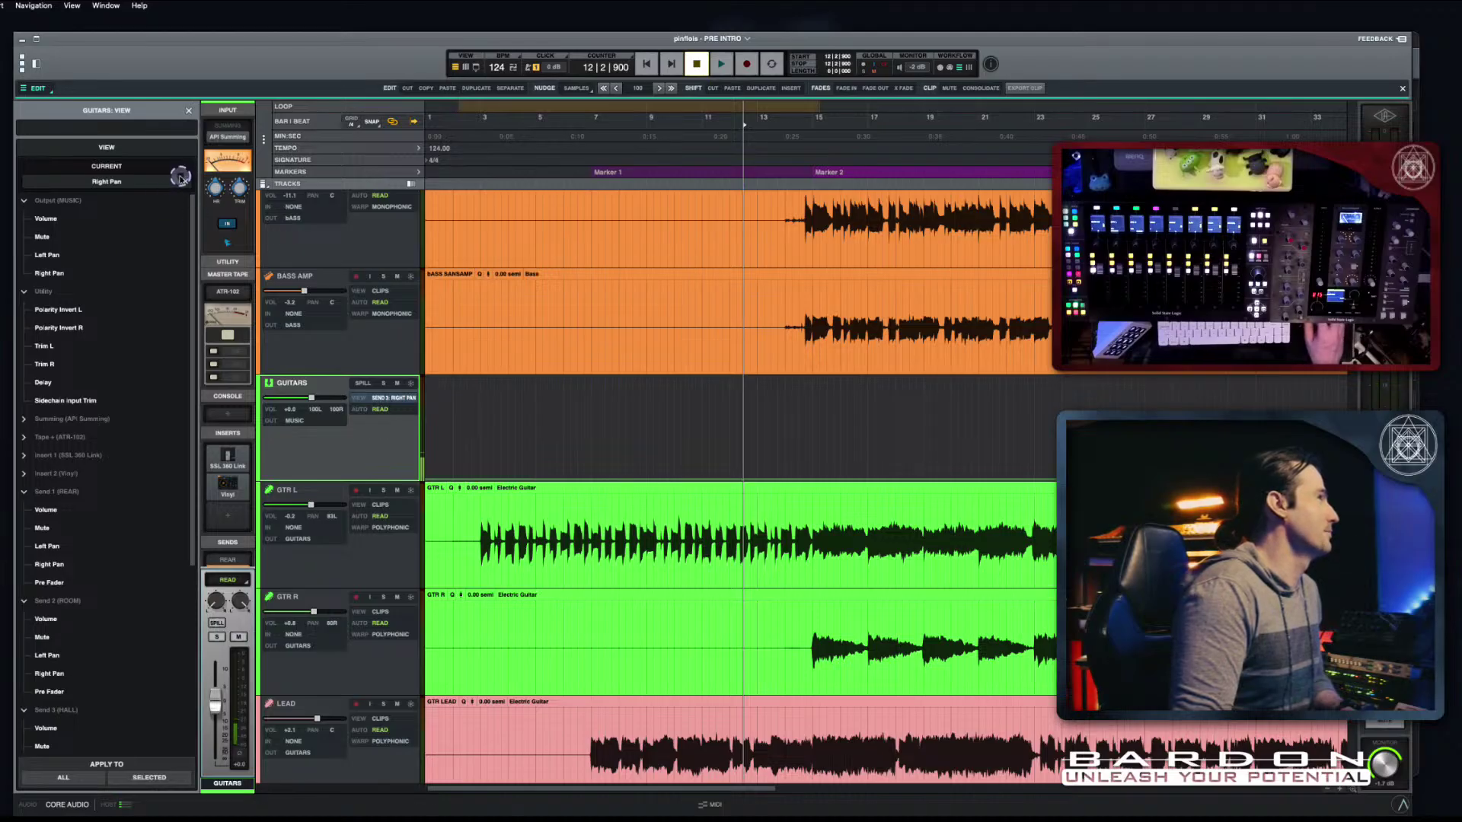
left_click(188, 111)
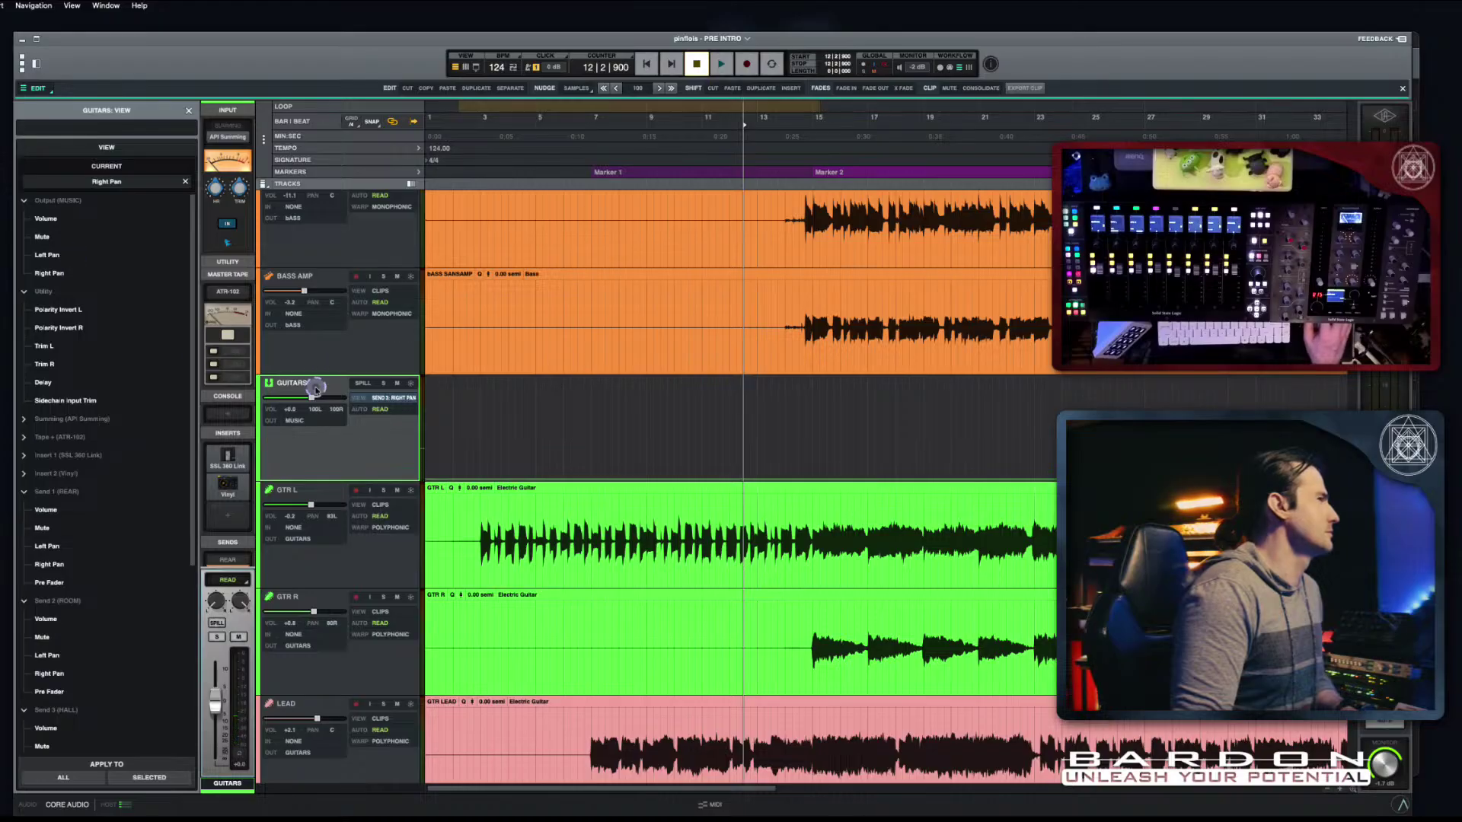
Step: Collapse the send parameter groups and show Insert 2 Vinyl's In/Out (Global Bypass) in the GUITARS automation lane
left_click(58, 491)
left_click(24, 492)
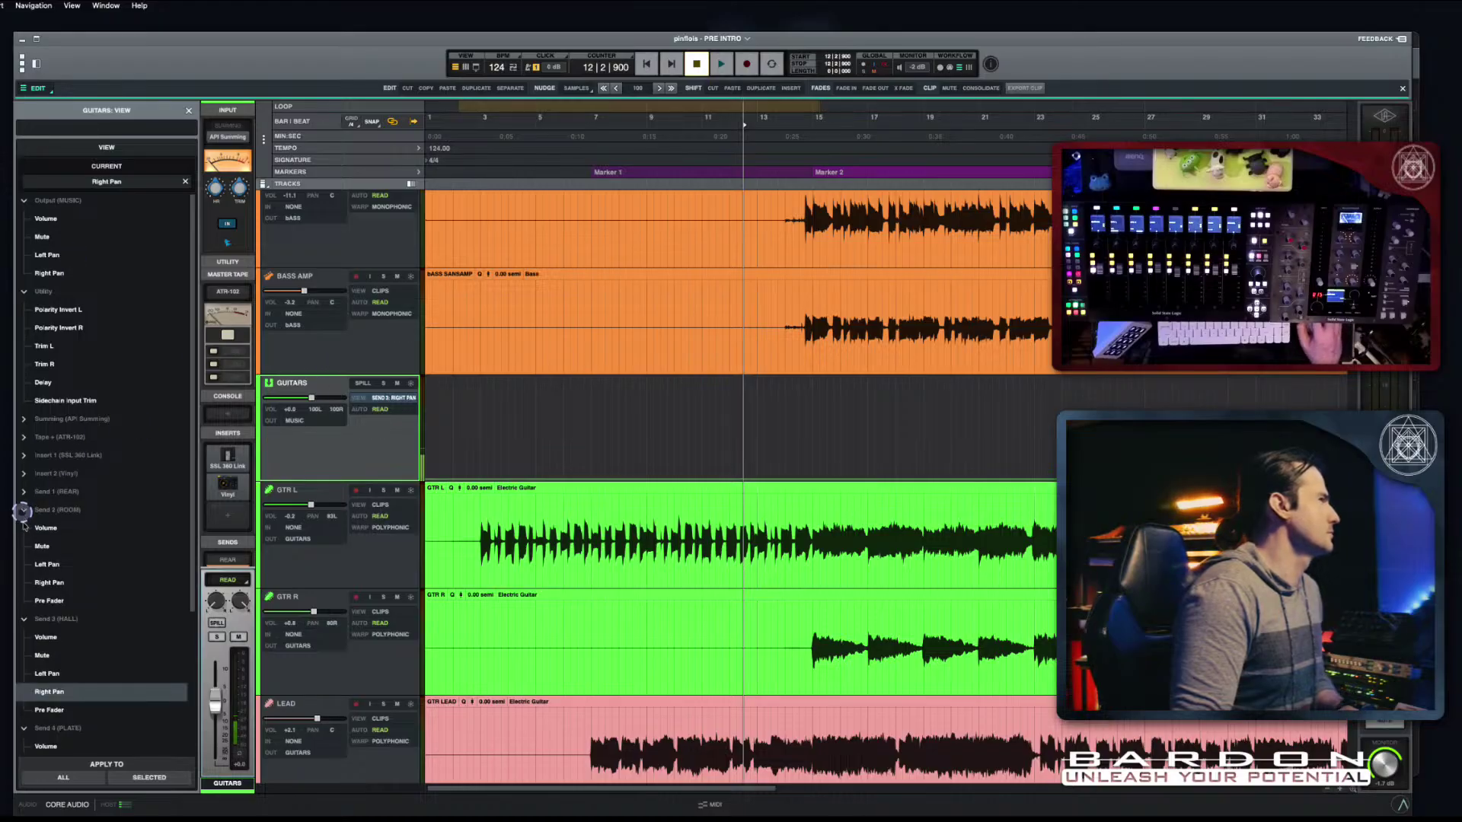
left_click(24, 511)
left_click(23, 527)
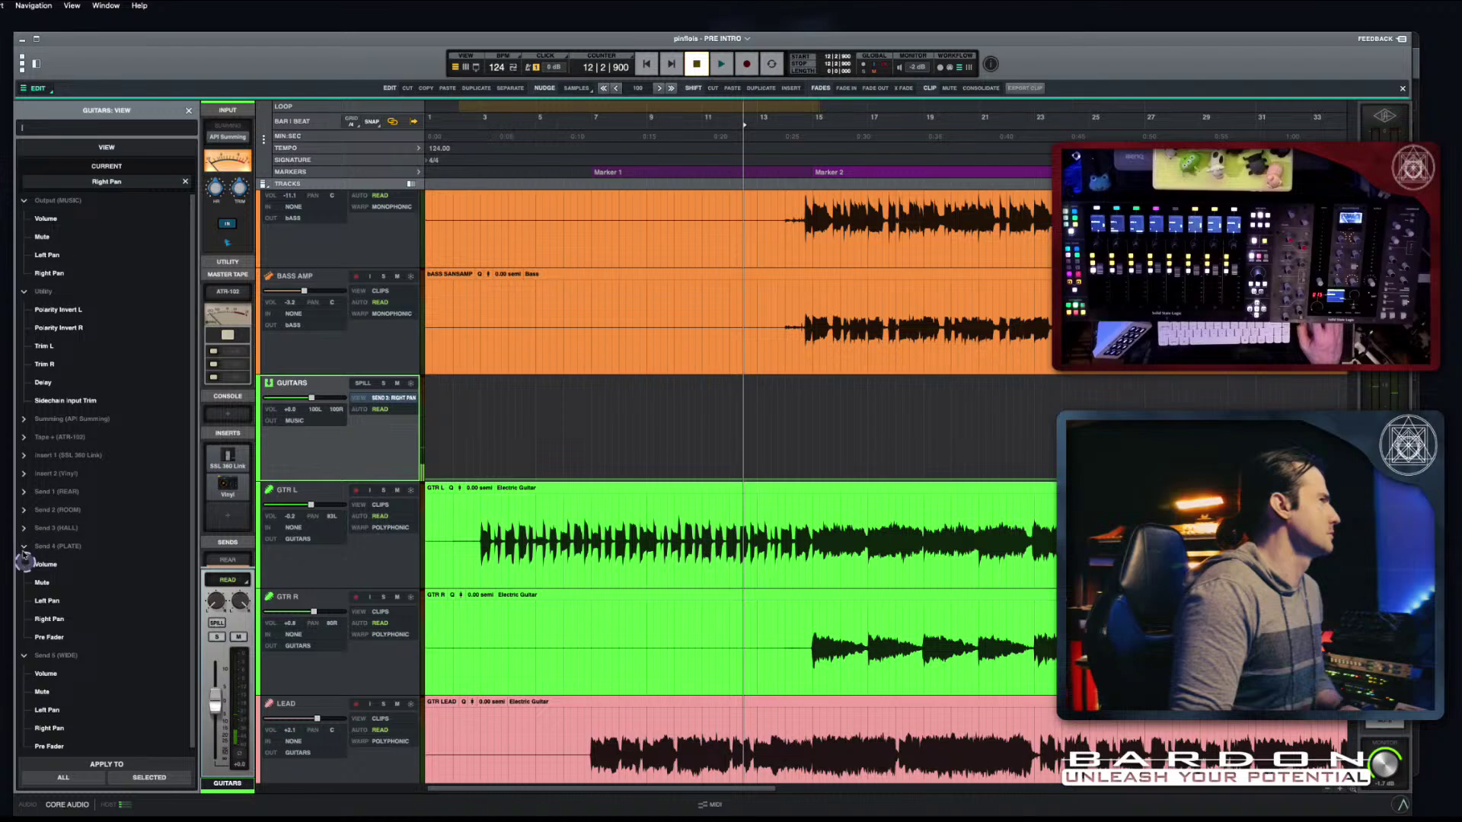
left_click(19, 475)
left_click(69, 491)
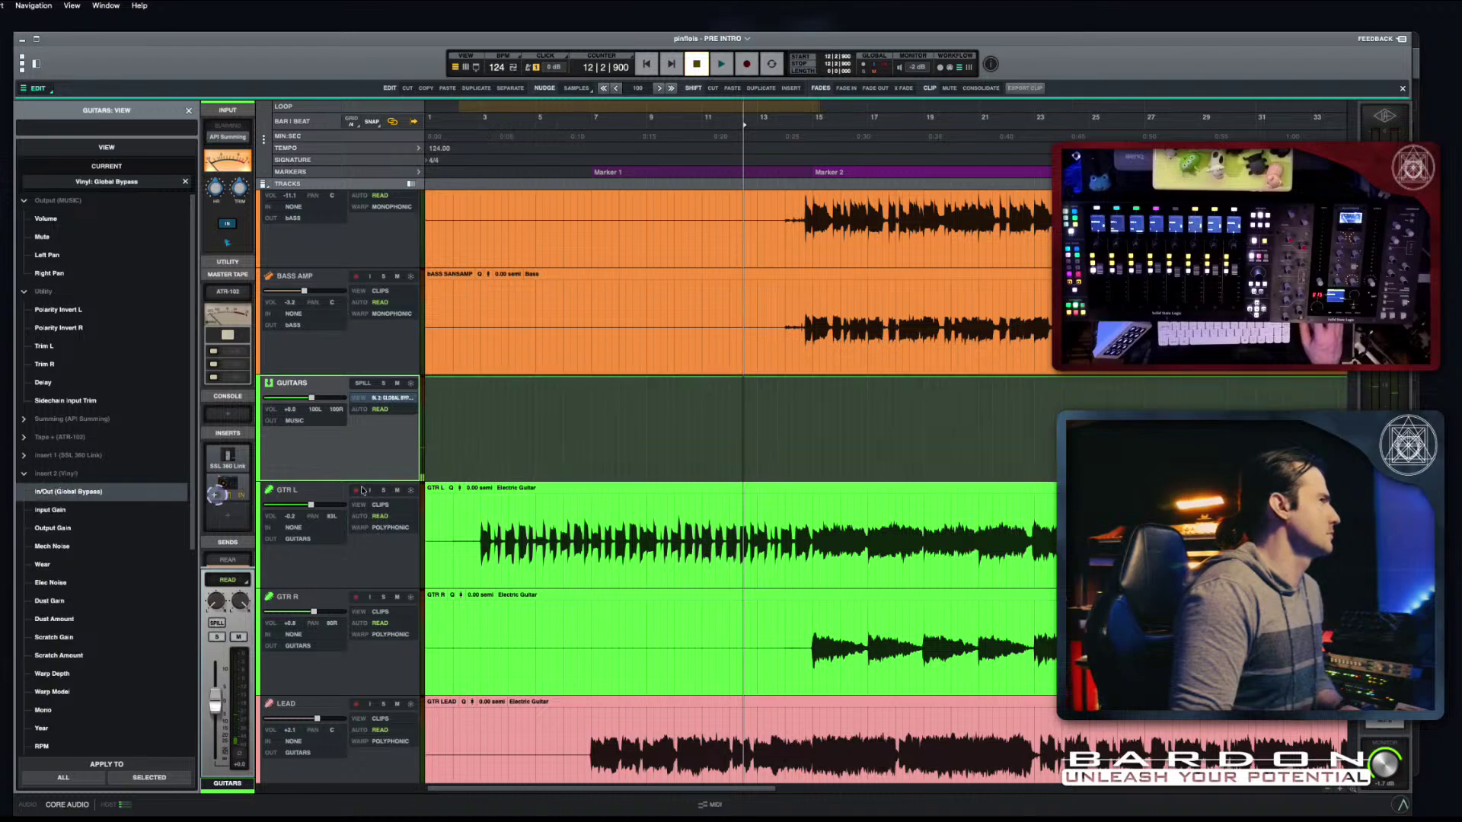
Step: Drop the Vinyl Global Bypass automation on GUITARS to its lowest value from Marker 2 onward
mouse_move(809, 376)
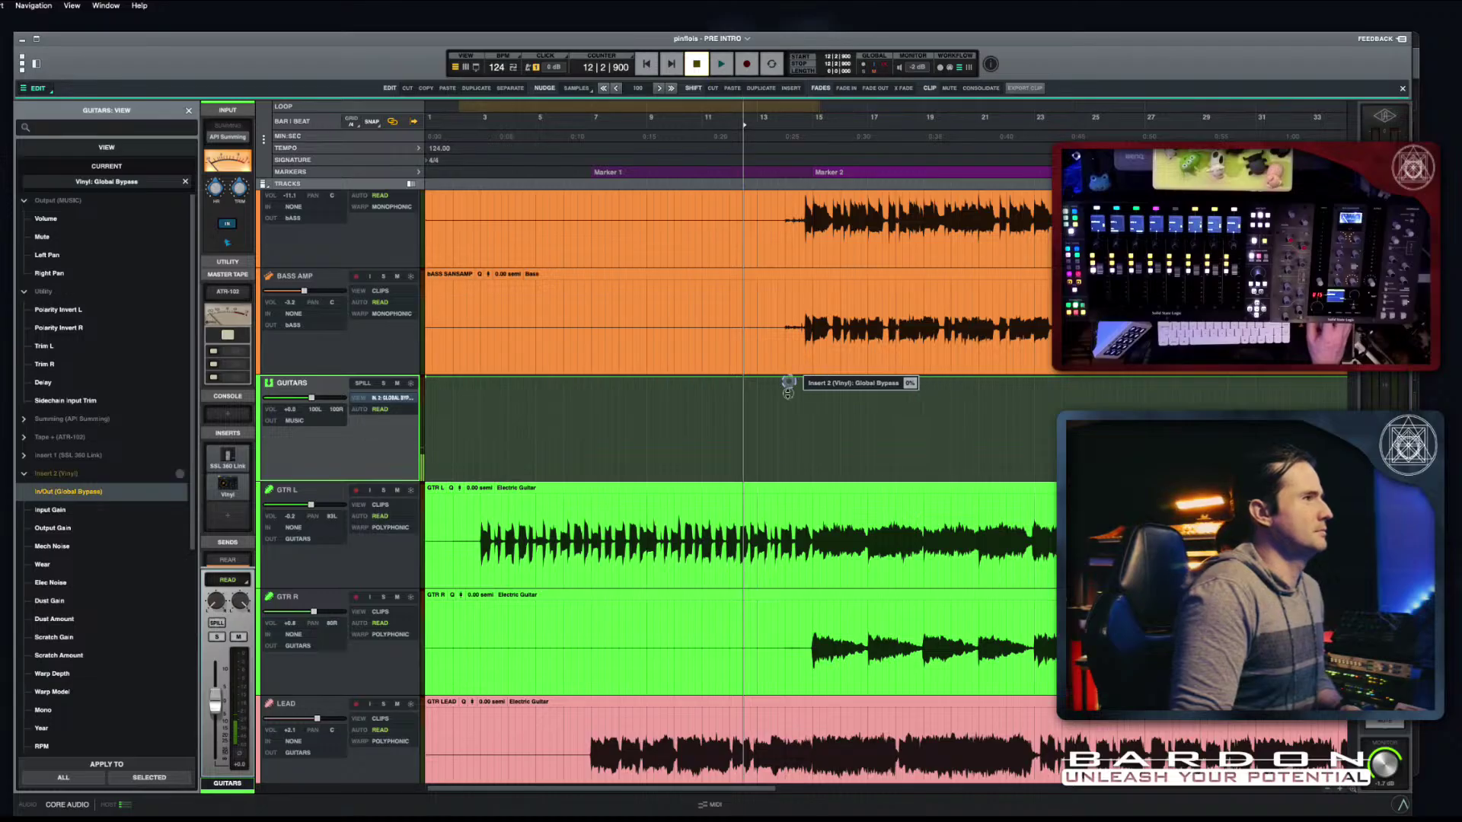
left_click_drag(788, 378, 787, 480)
left_click_drag(816, 376, 761, 385)
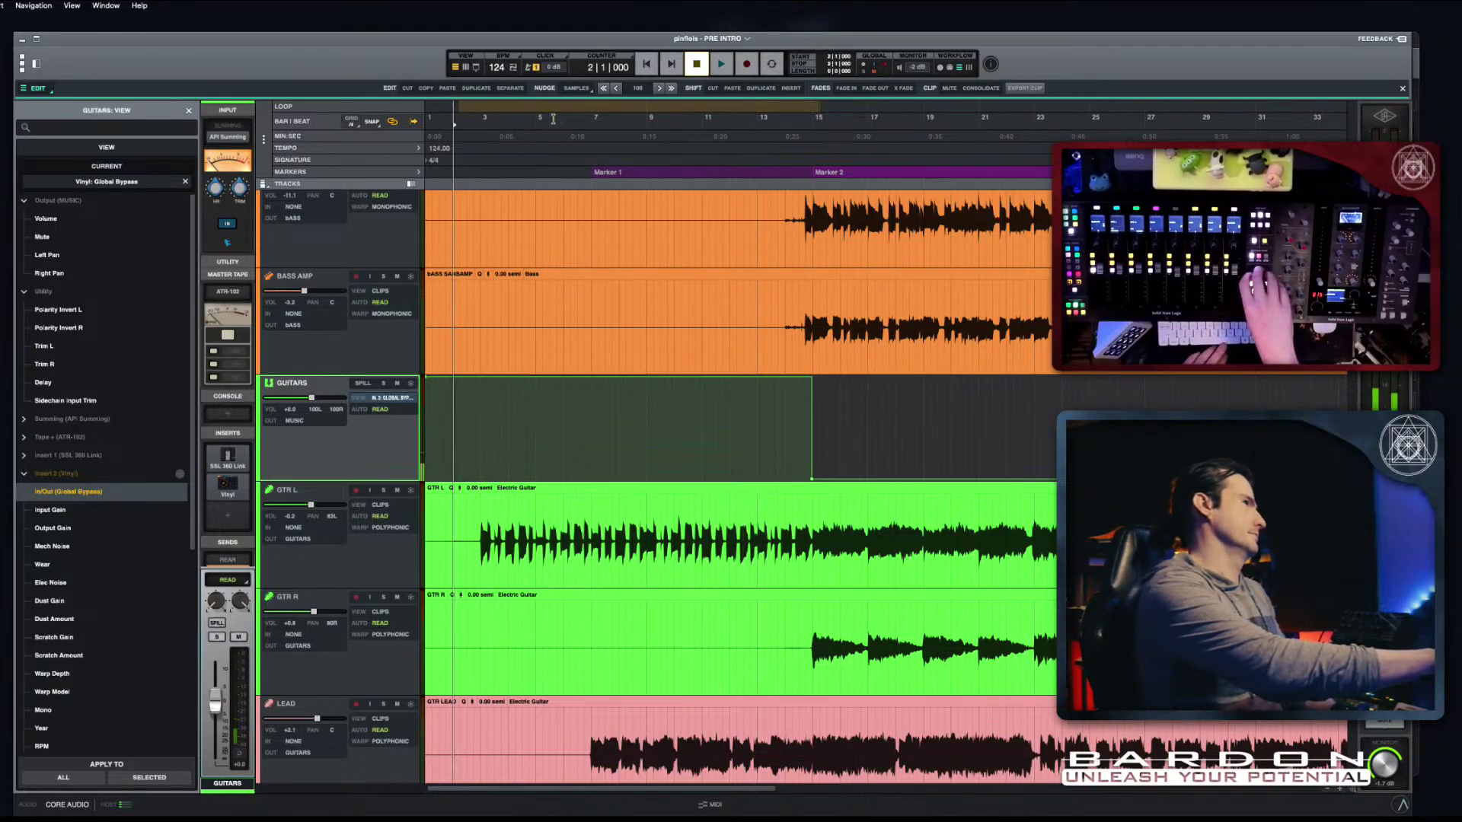
Step: Play the song from bar 2 through the transition at Marker 2, check the channels in the mixer, and stop playback
key("space")
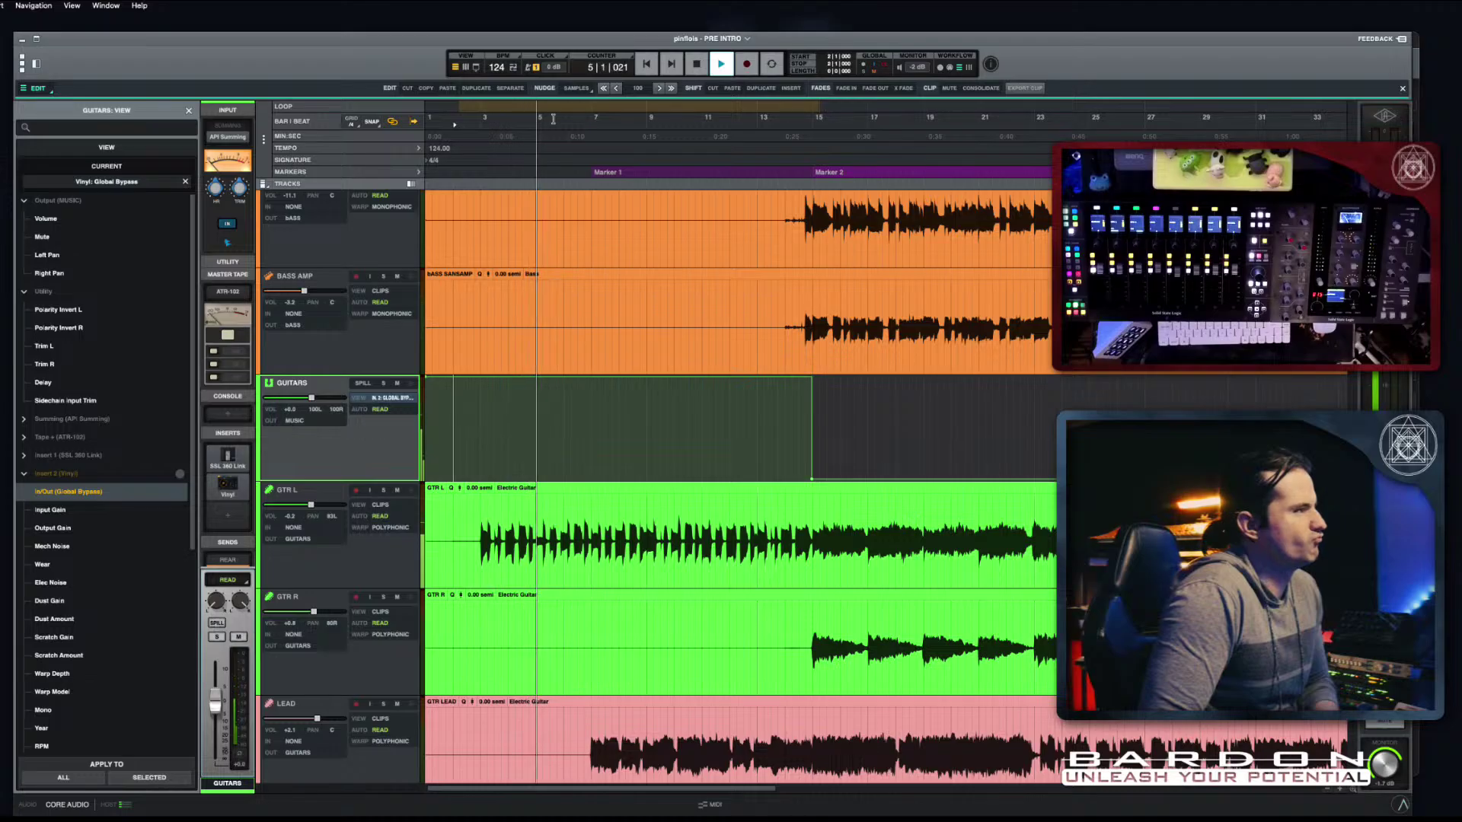
key("x")
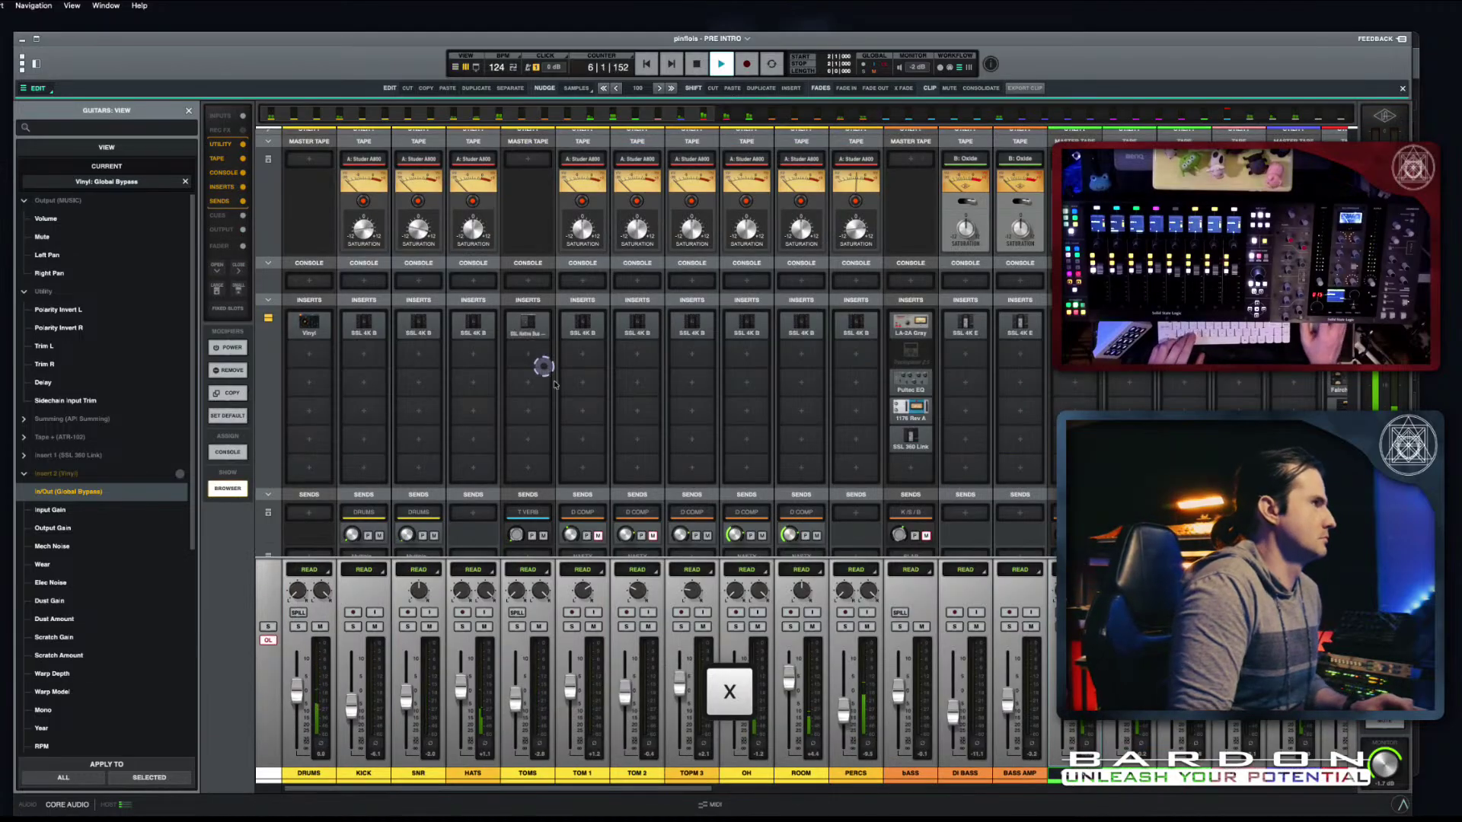
scroll(760, 404, "down", 10)
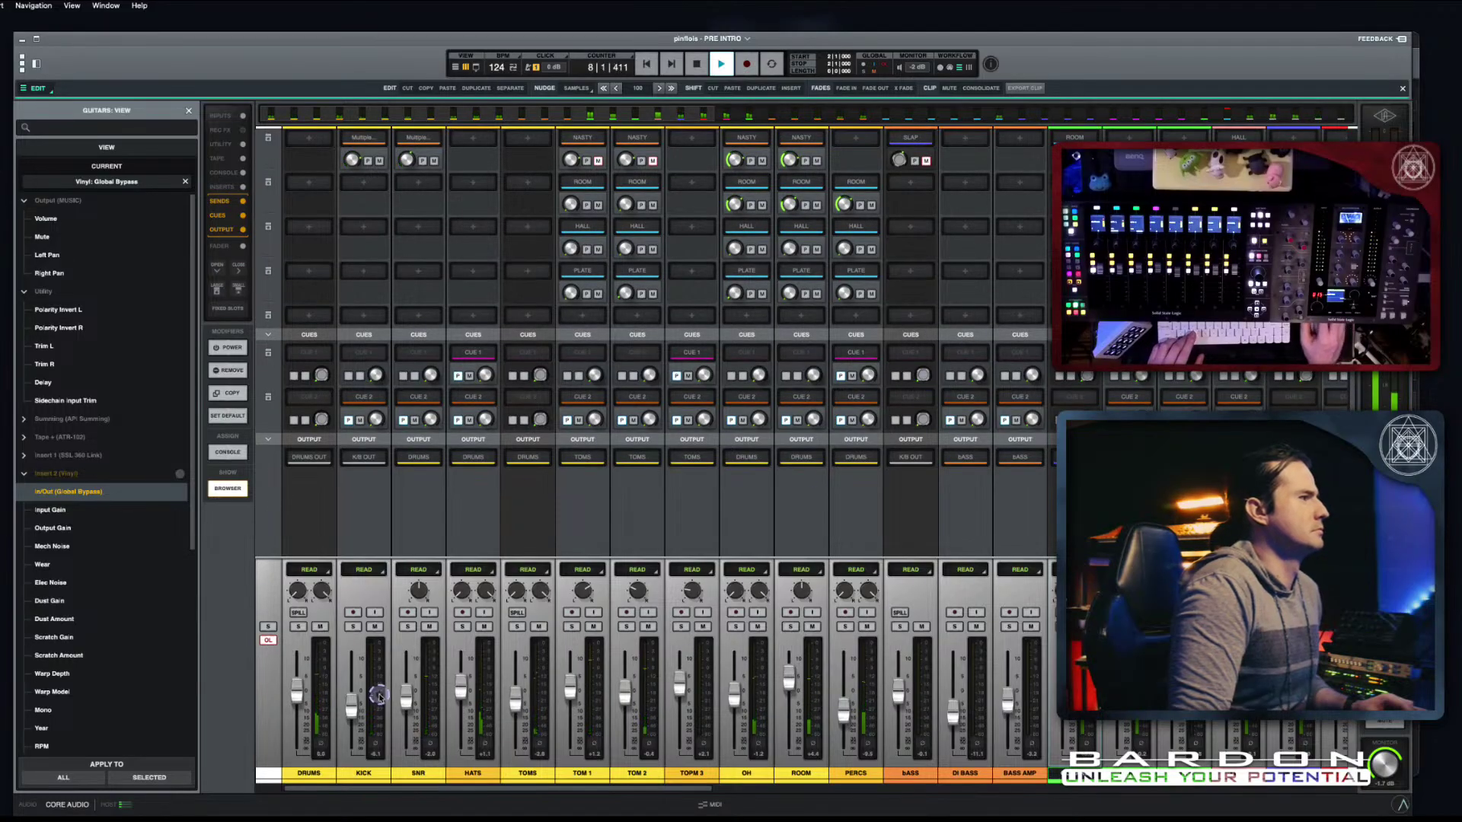
scroll(390, 477, "up", 3)
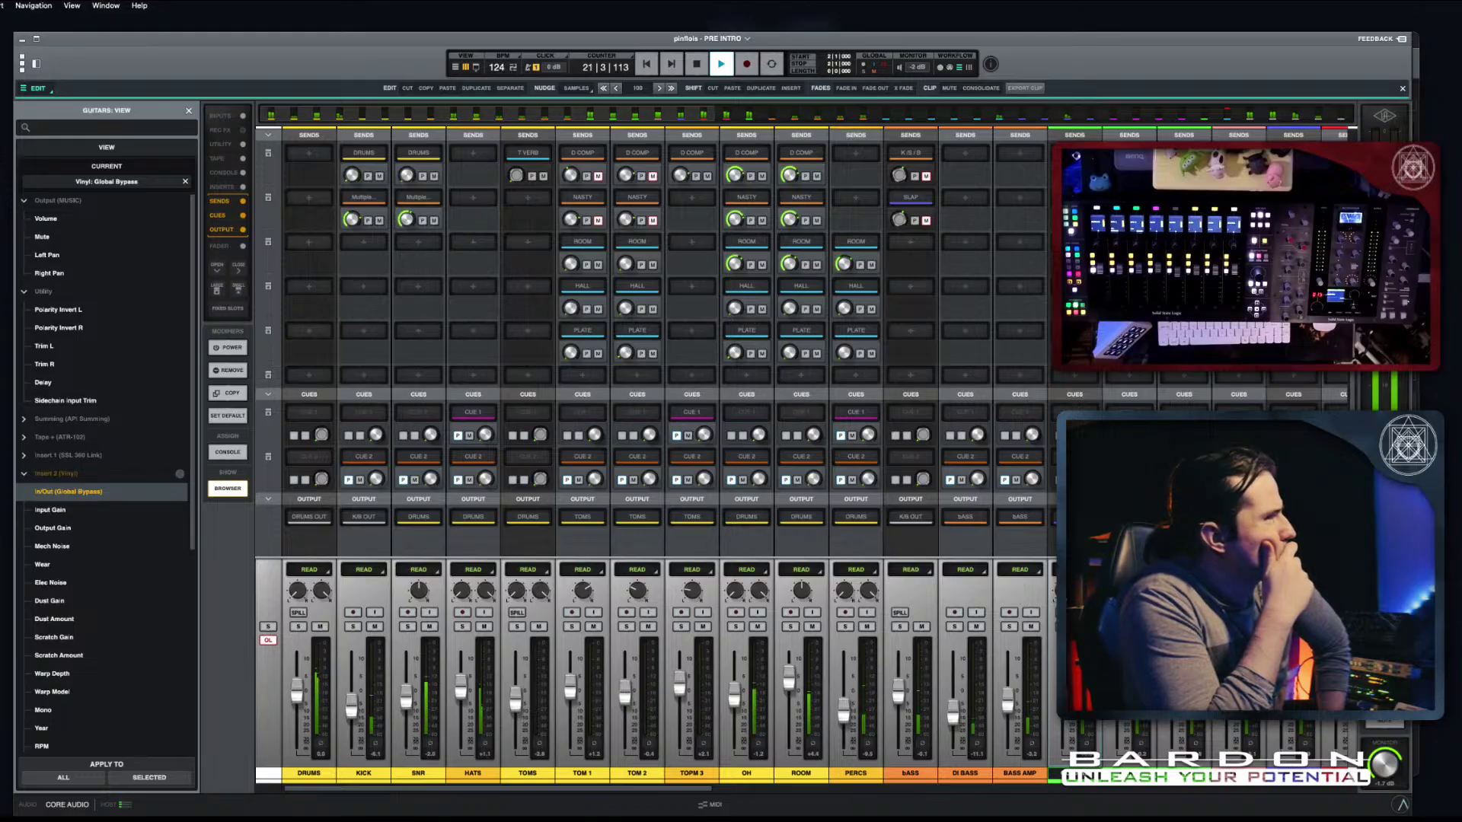
key("space")
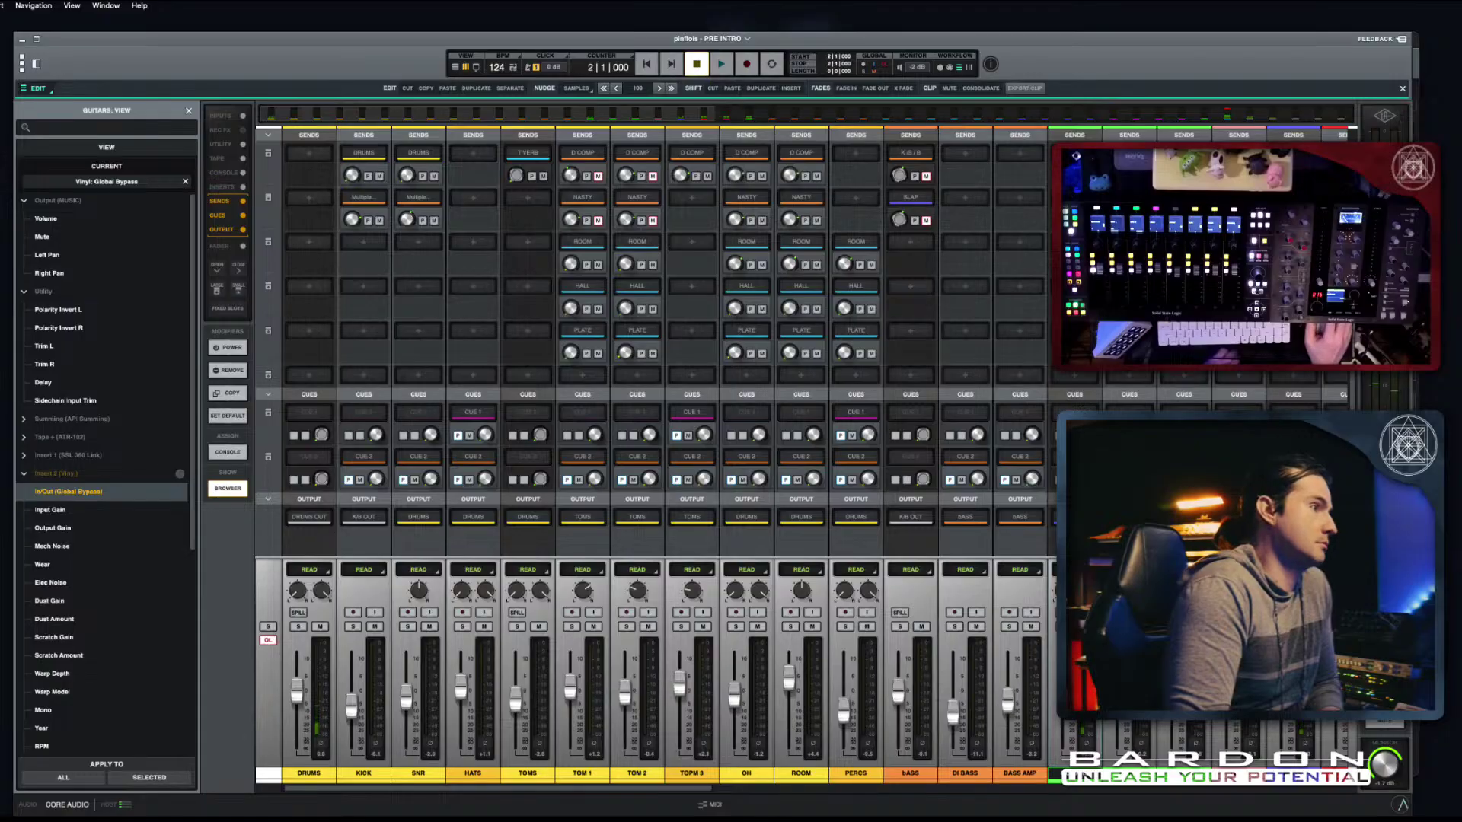
key("alt+i")
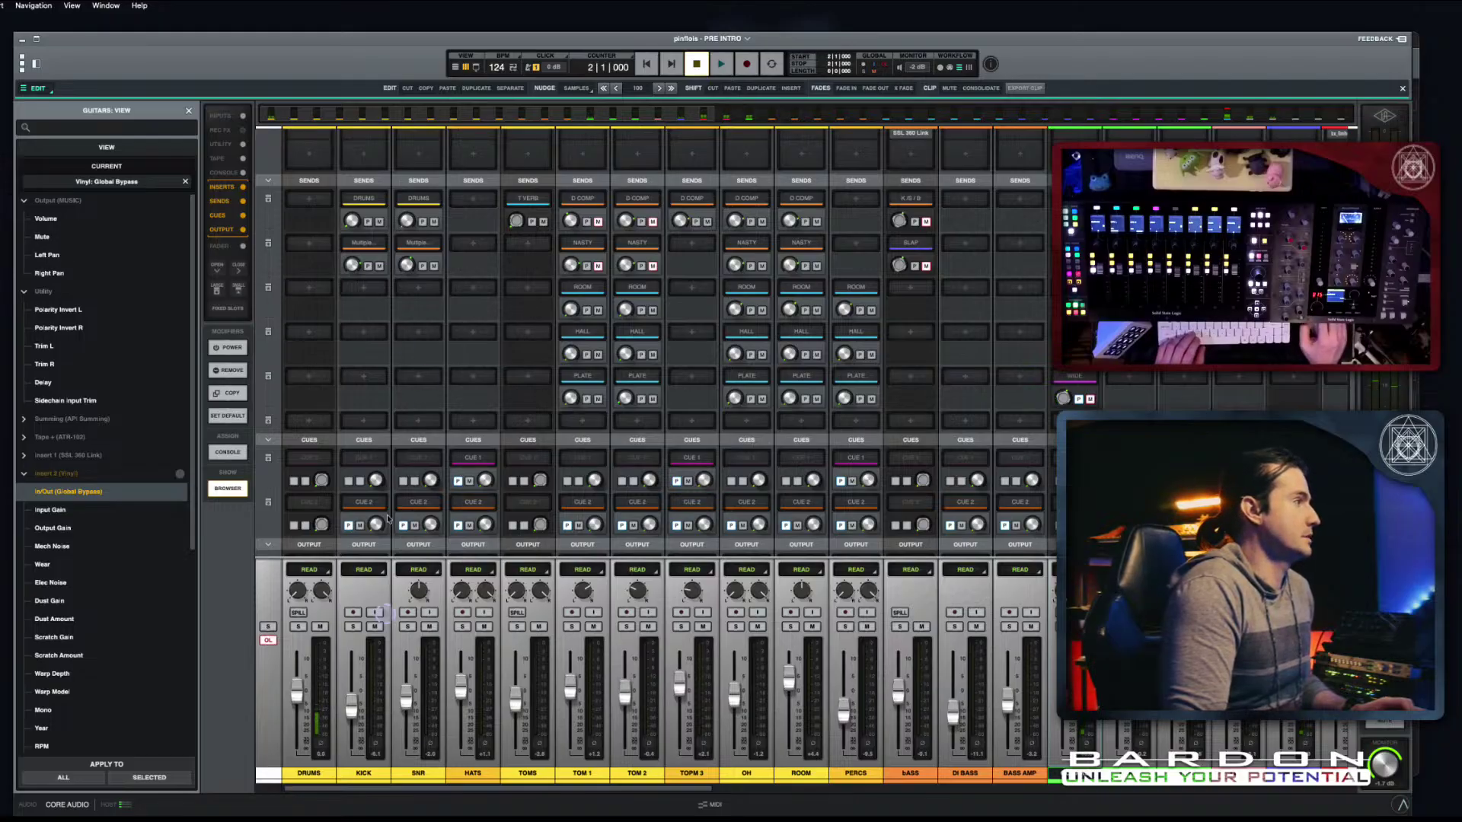
key("alt+o")
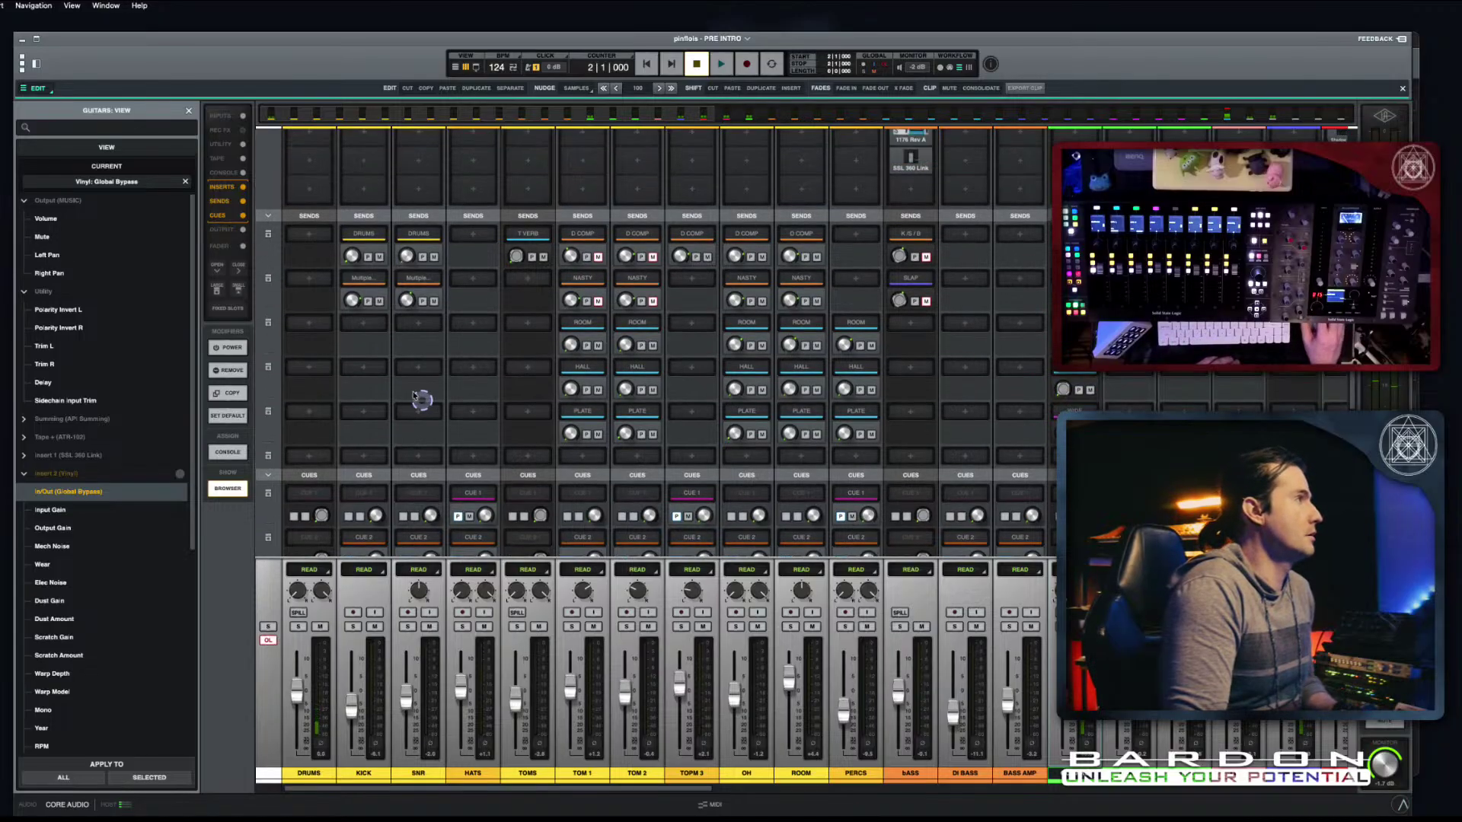
left_click(374, 326)
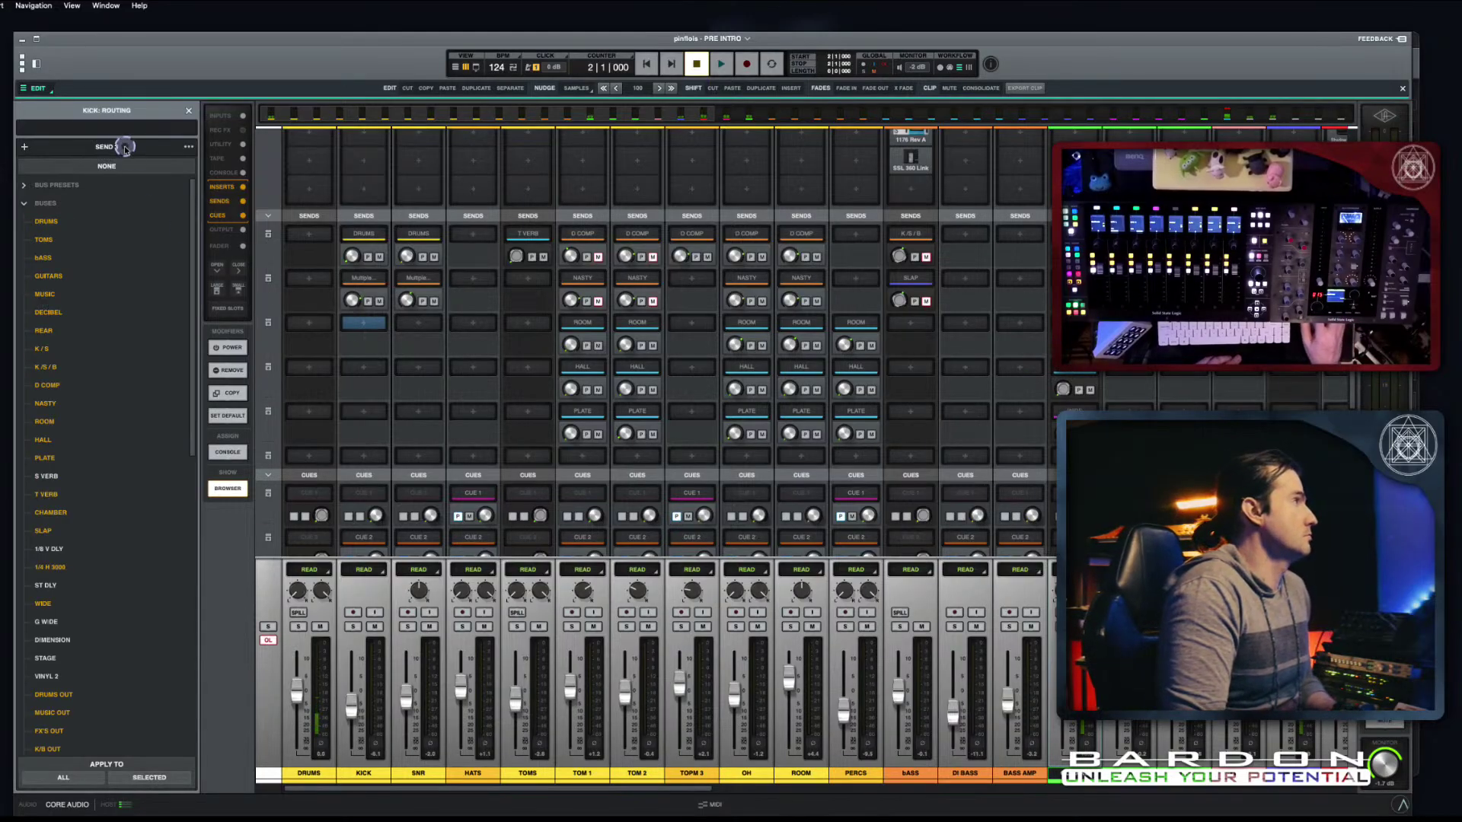
Step: Insert the Moog MF-101S Filter in KICK's second insert slot and operate its pole switch
scroll(401, 365, "up", 4)
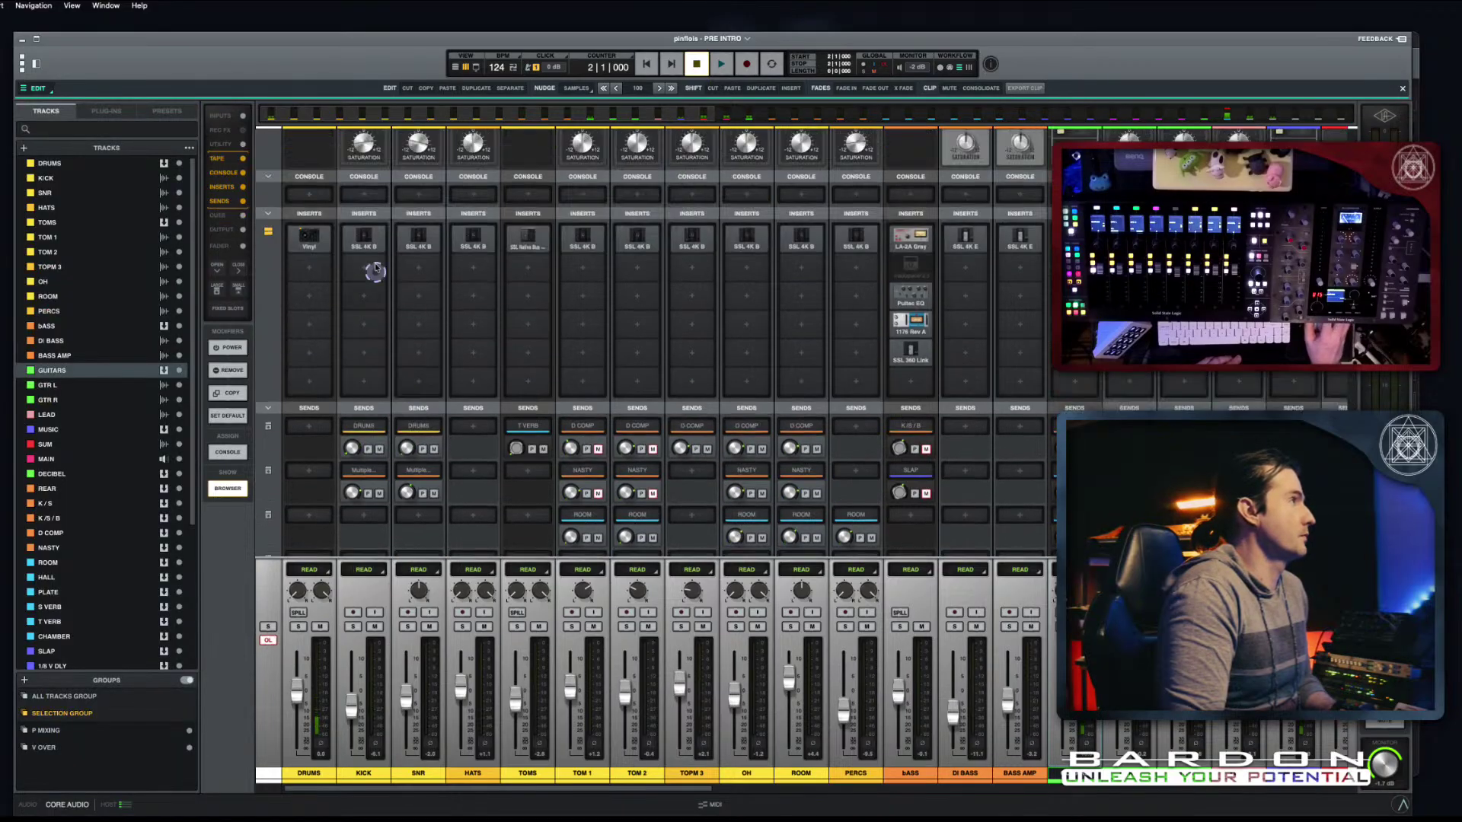
left_click(365, 344)
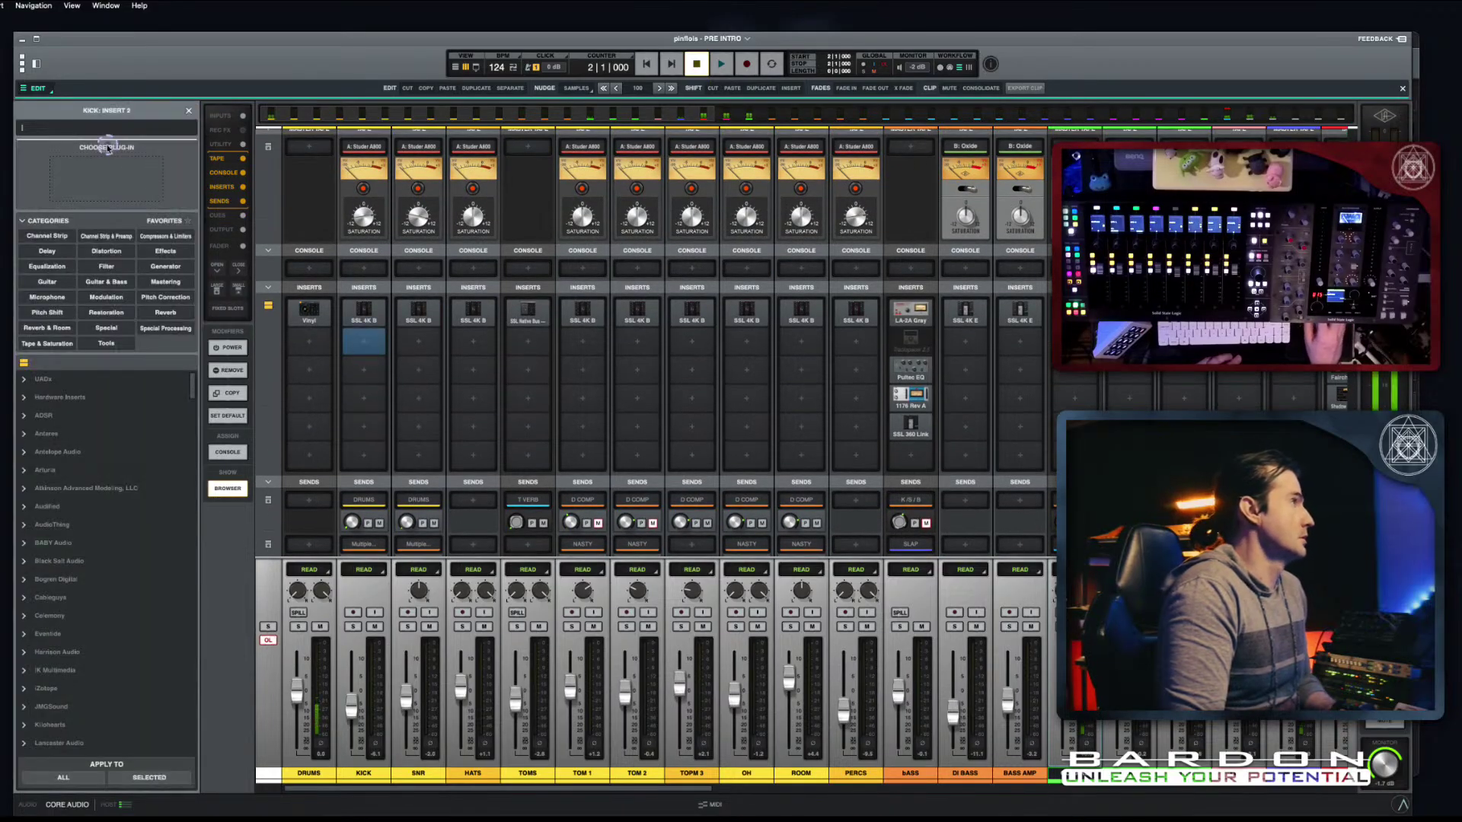
type("ilt")
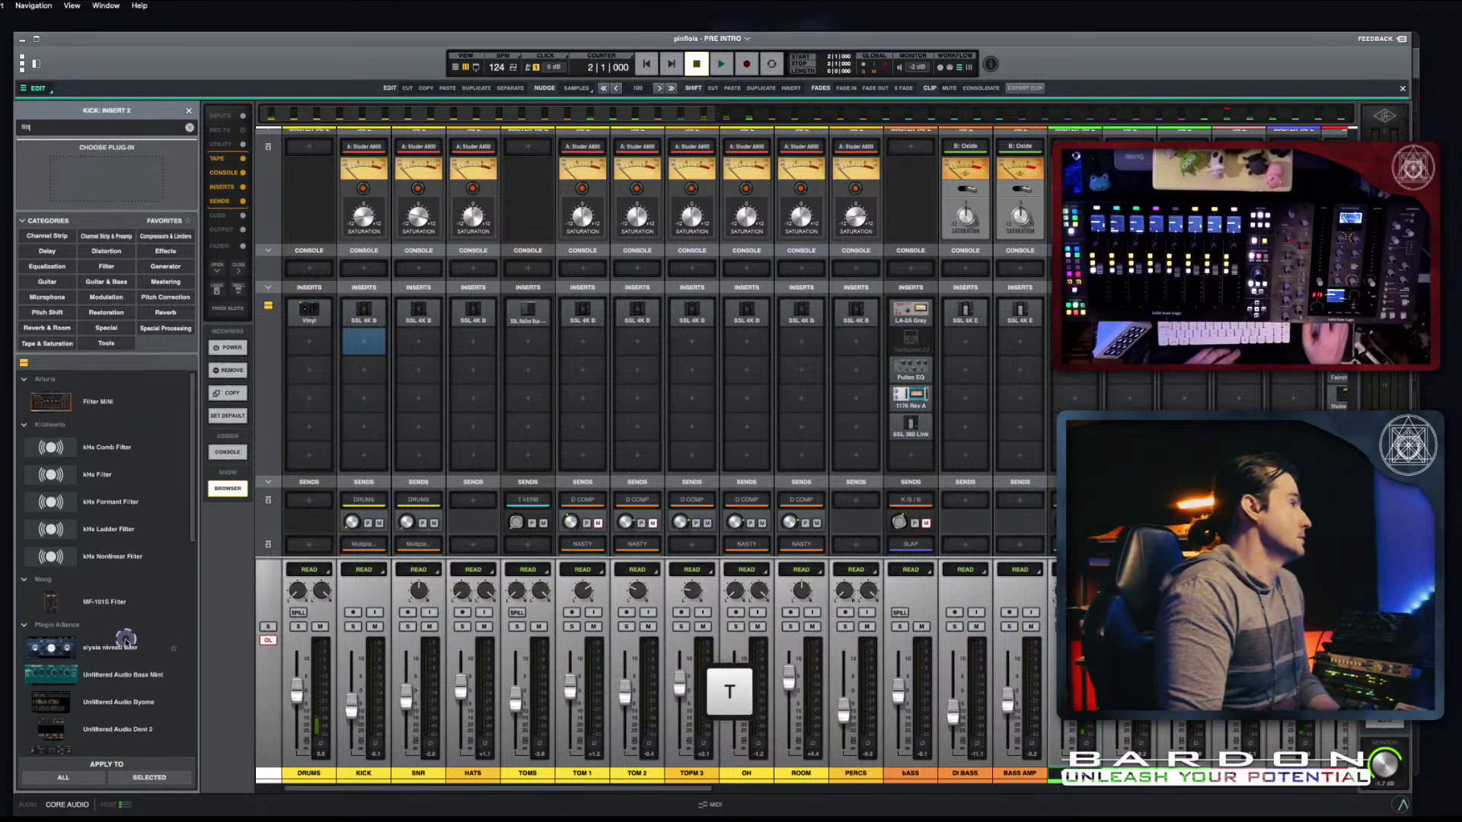
left_click(58, 606)
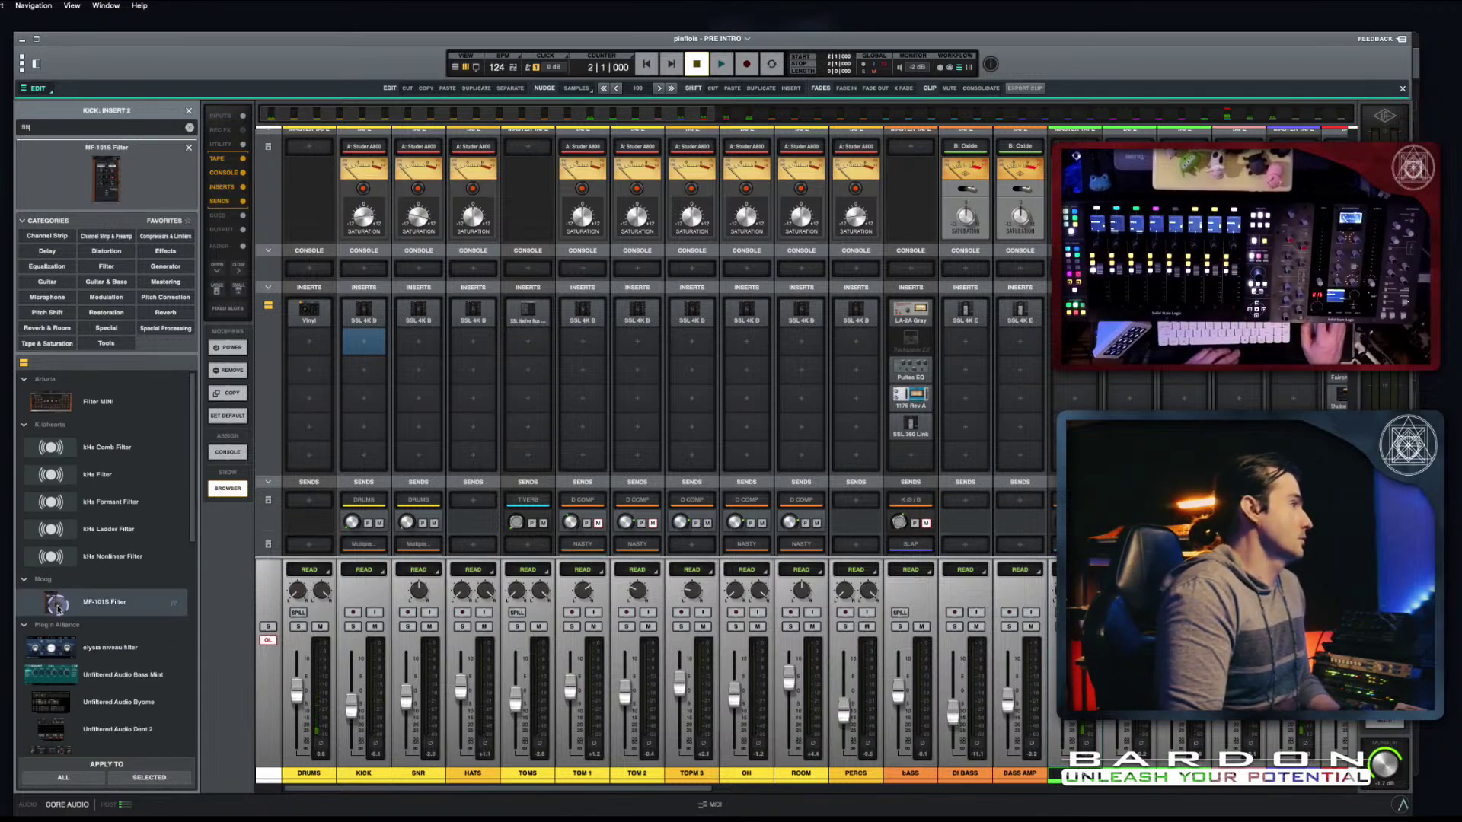
double_click(58, 605)
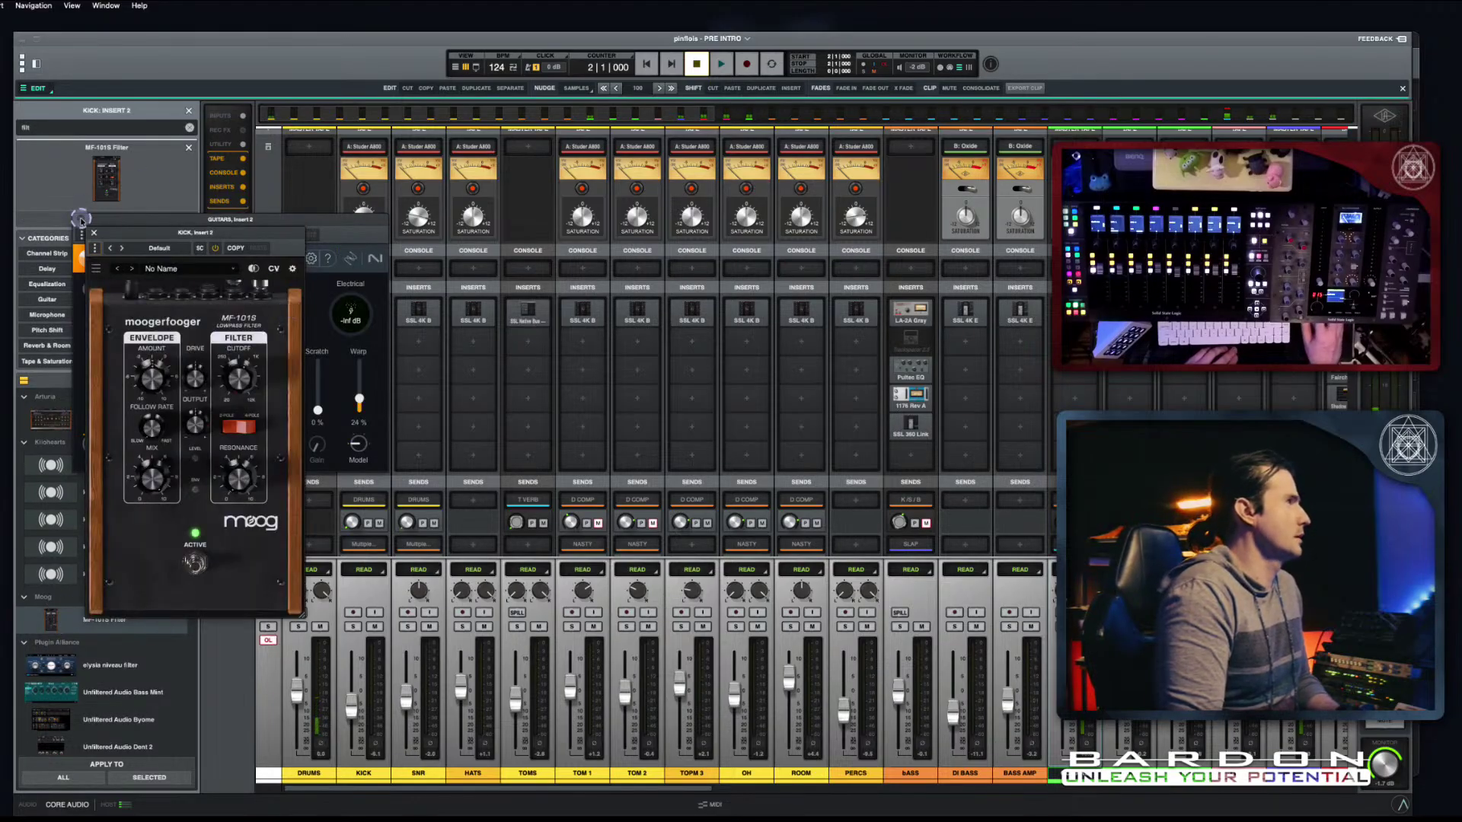
left_click(243, 430)
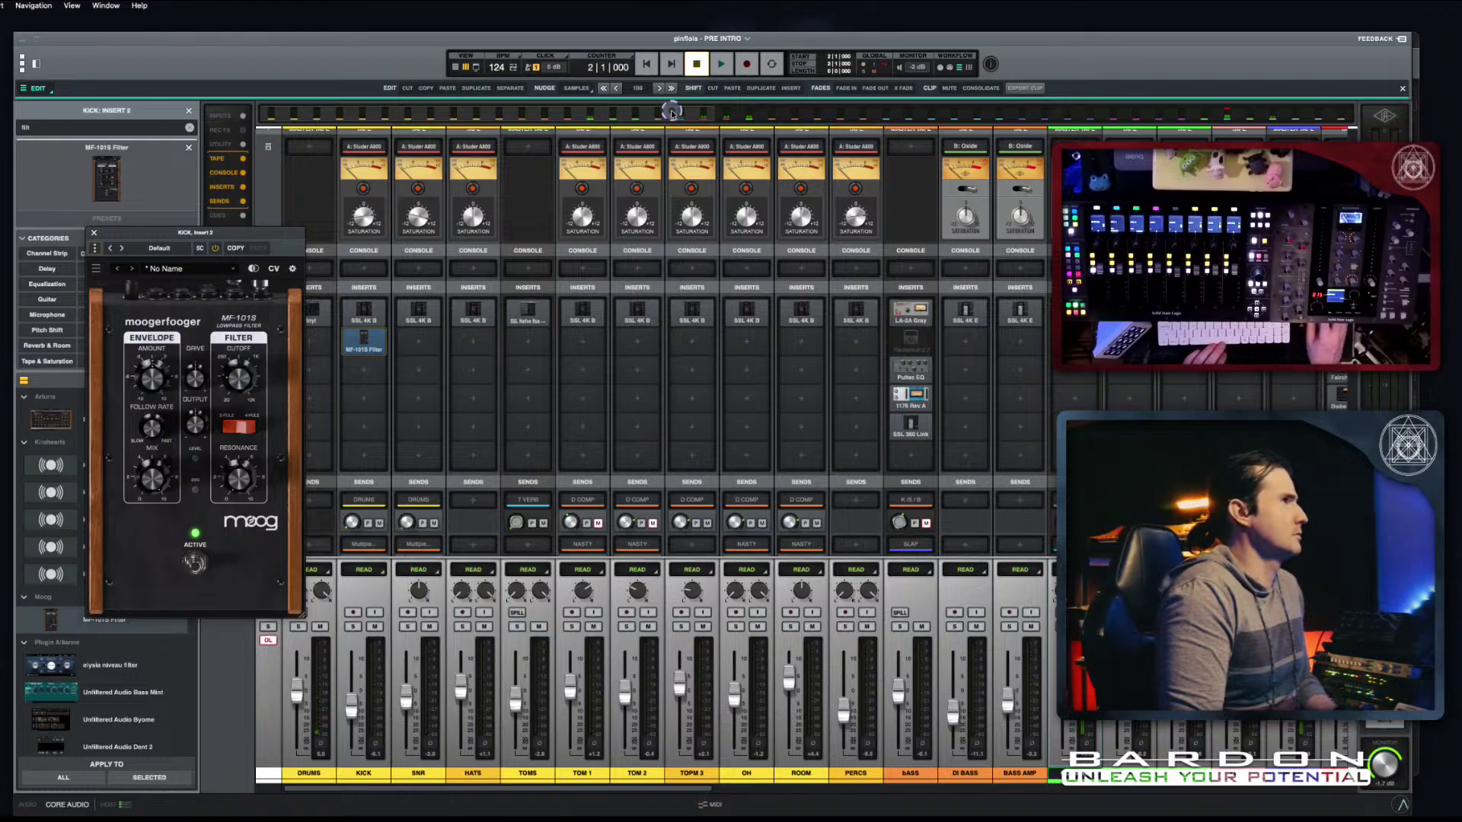
Step: Play the song from bar 2 with the MF-101S Filter on KICK and check the channels' inserts and sends
key("space")
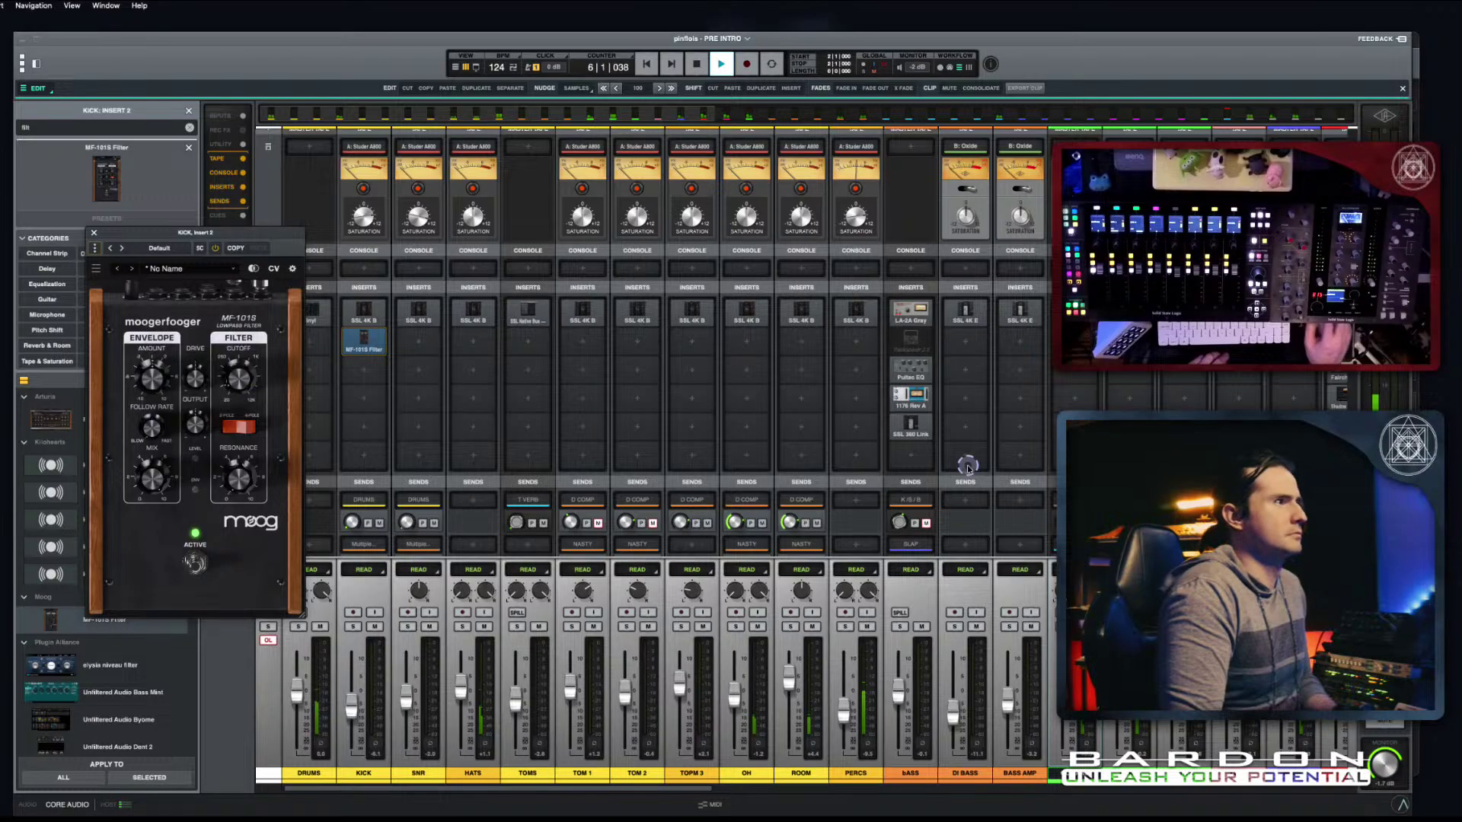
scroll(1028, 417, "down", 5)
scroll(1026, 417, "down", 1)
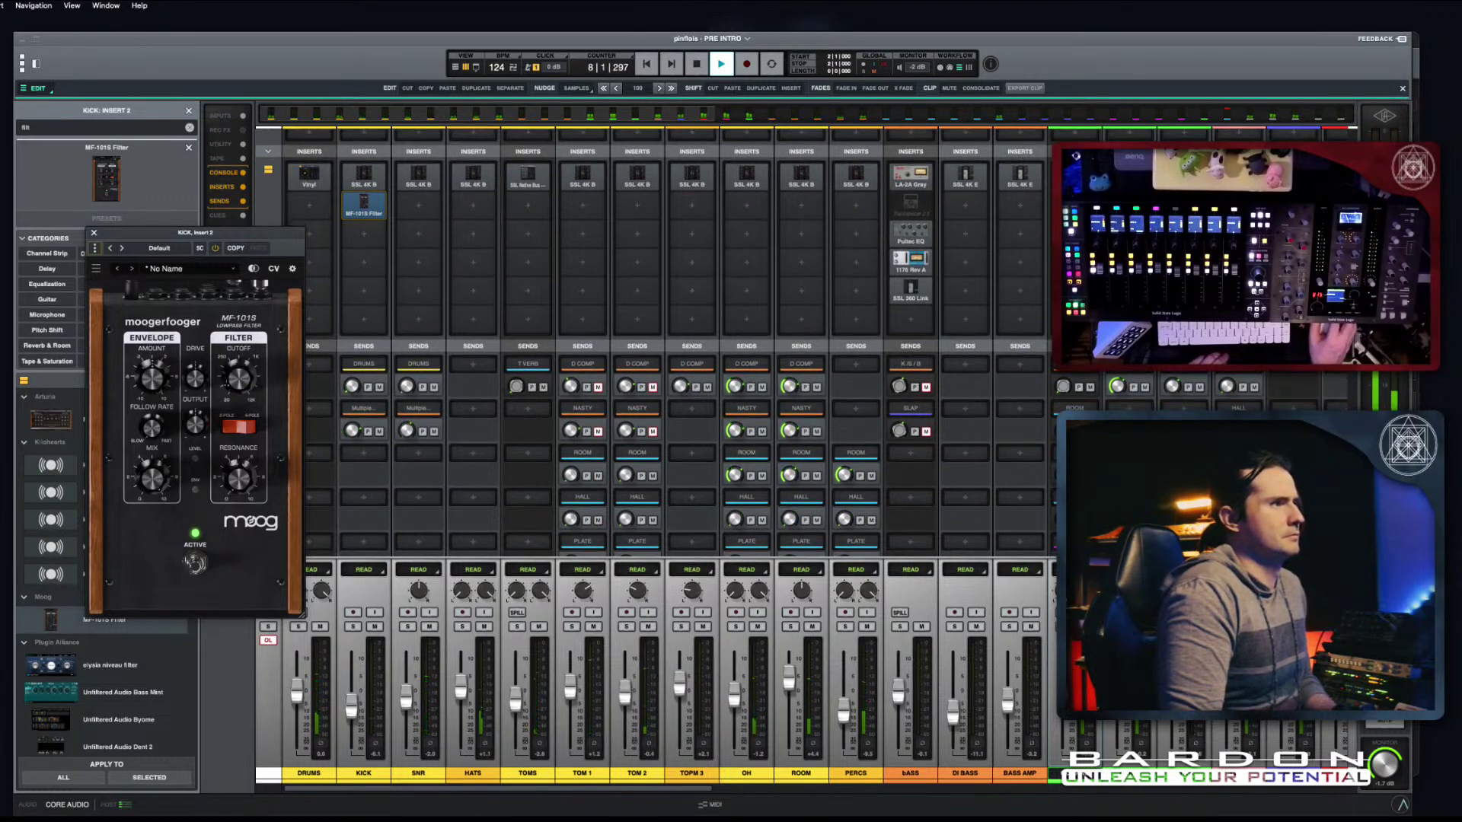
scroll(680, 342, "down", 3)
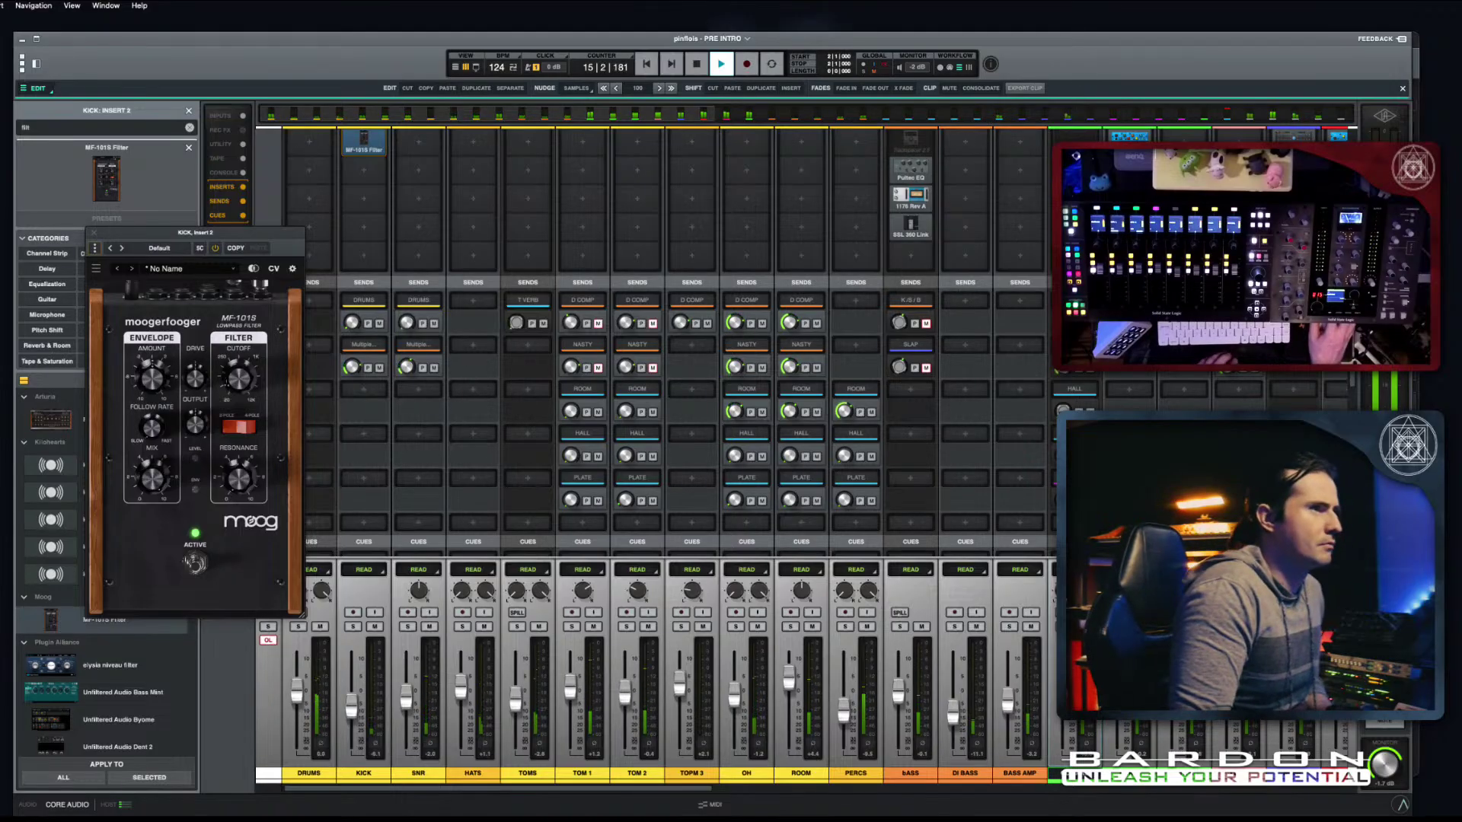
Step: Stop playback and return from the mixer to the track timeline with the Mix tools shown instead of the Edit tools
key("space")
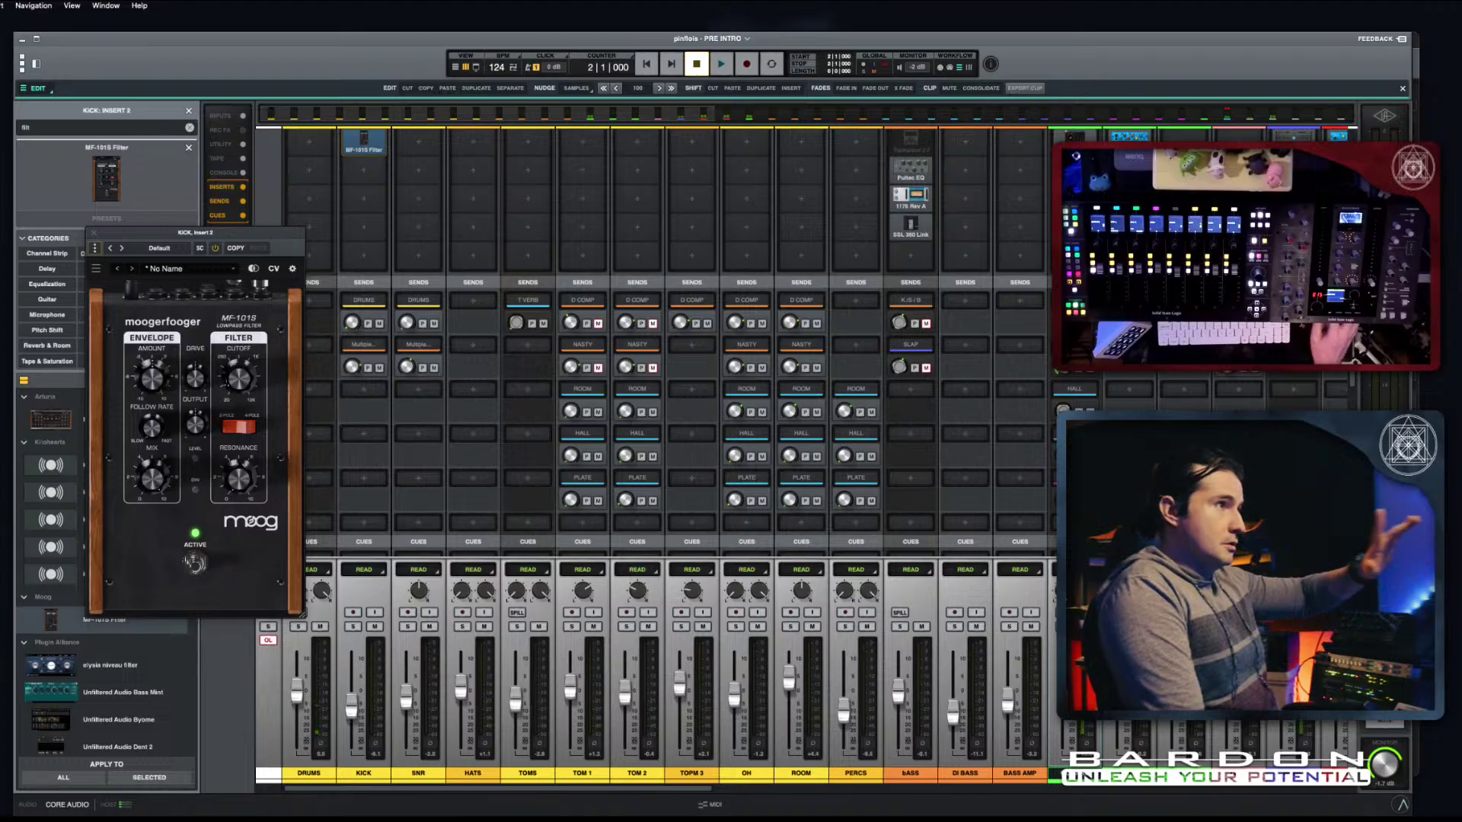
scroll(1139, 383, "up", 1)
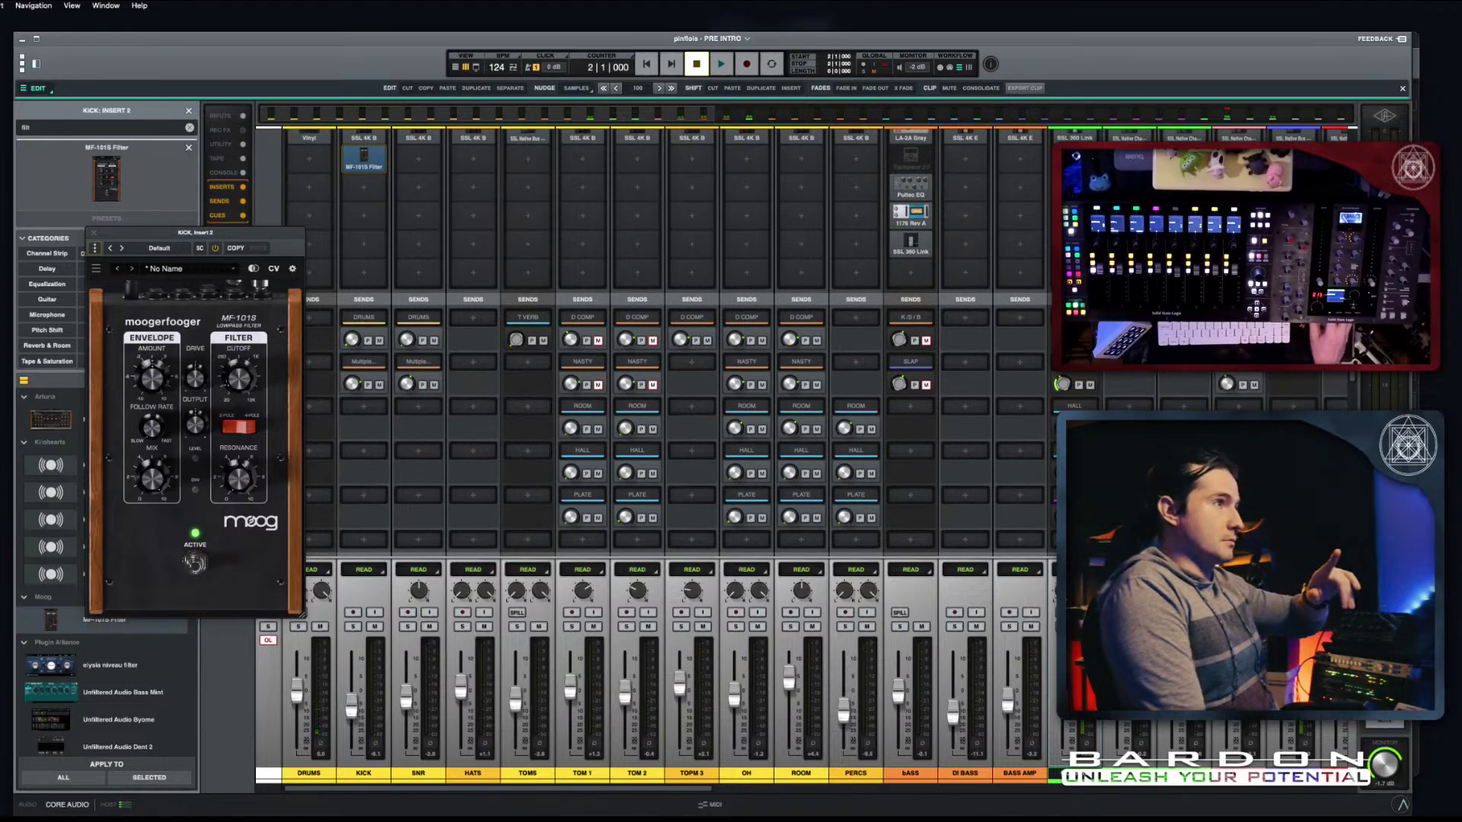
scroll(511, 238, "up", 5)
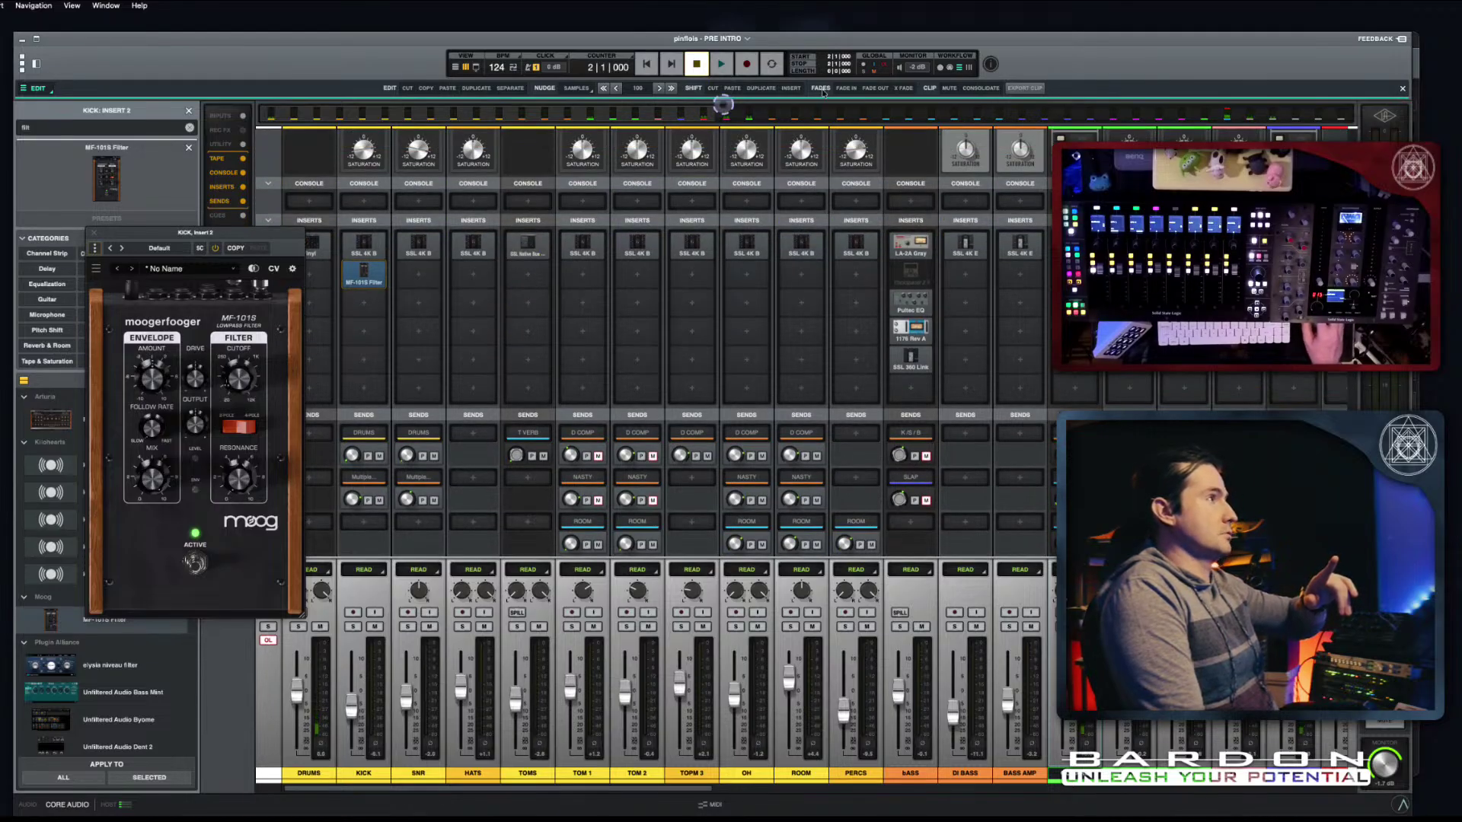
left_click(968, 67)
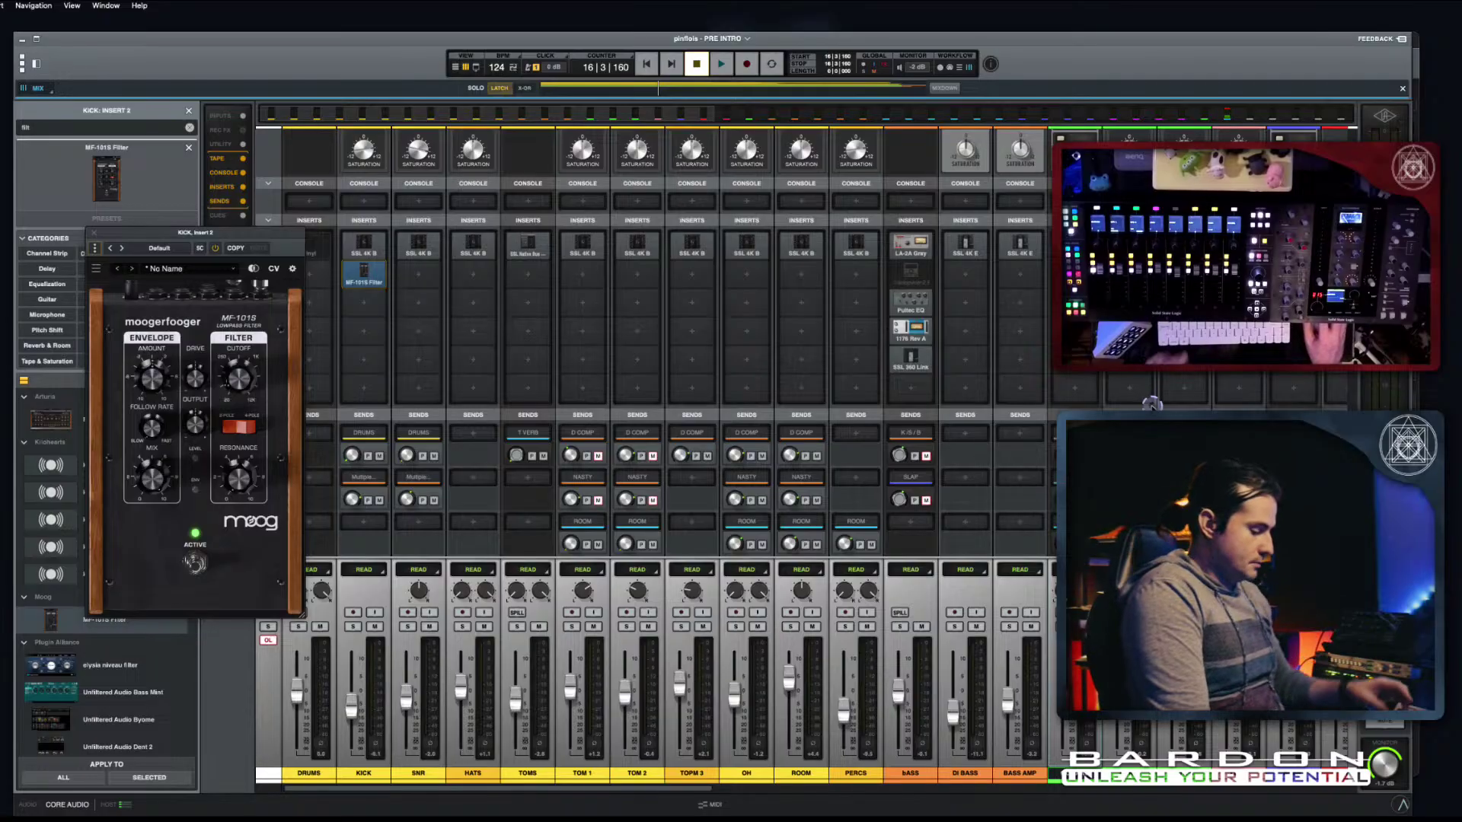
key("x")
Step: Close the plug-in browser for KICK's second insert and the MF-101S Filter window
scroll(992, 436, "down", 5)
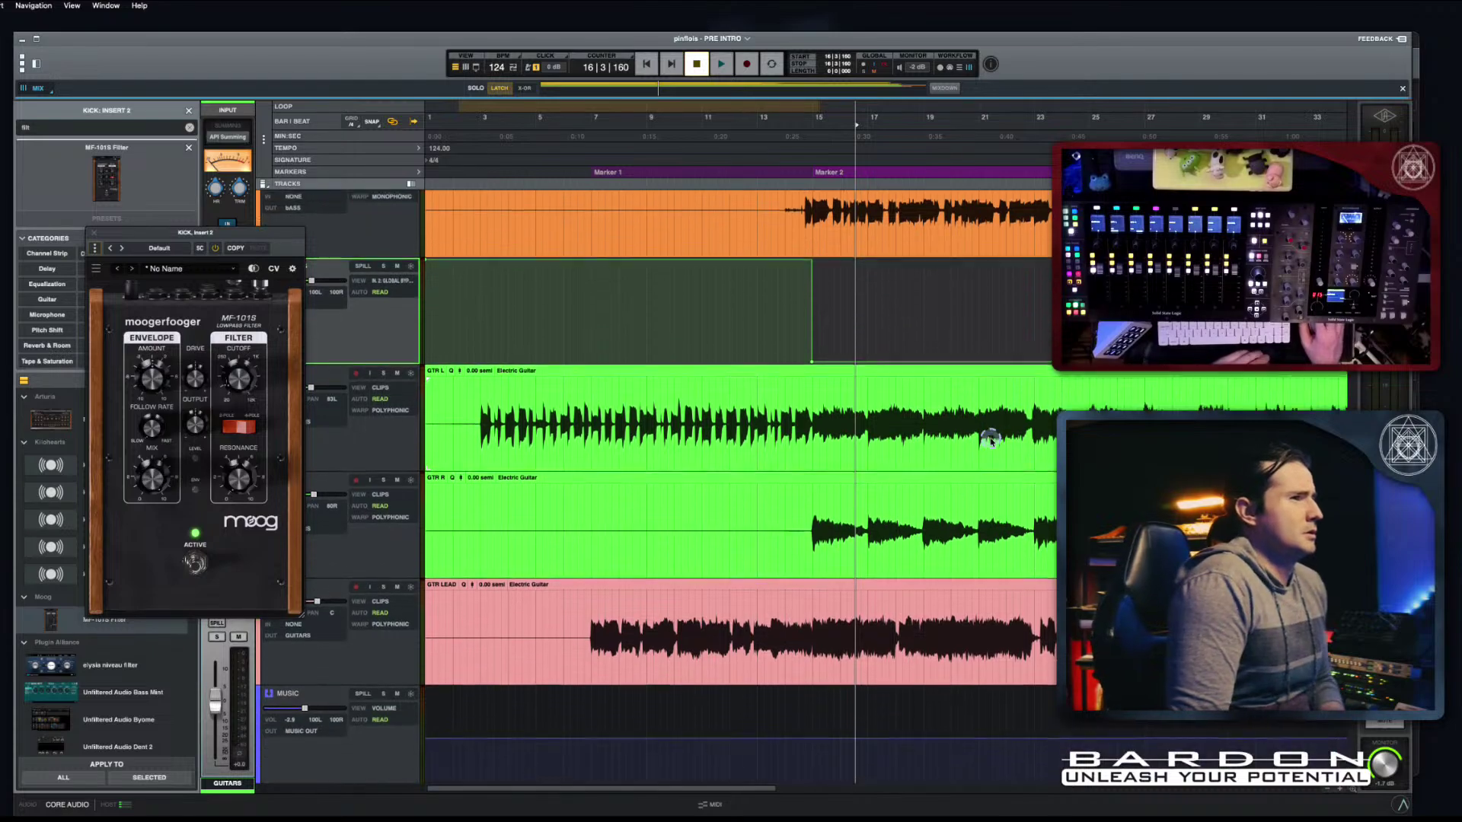
scroll(991, 440, "down", 4)
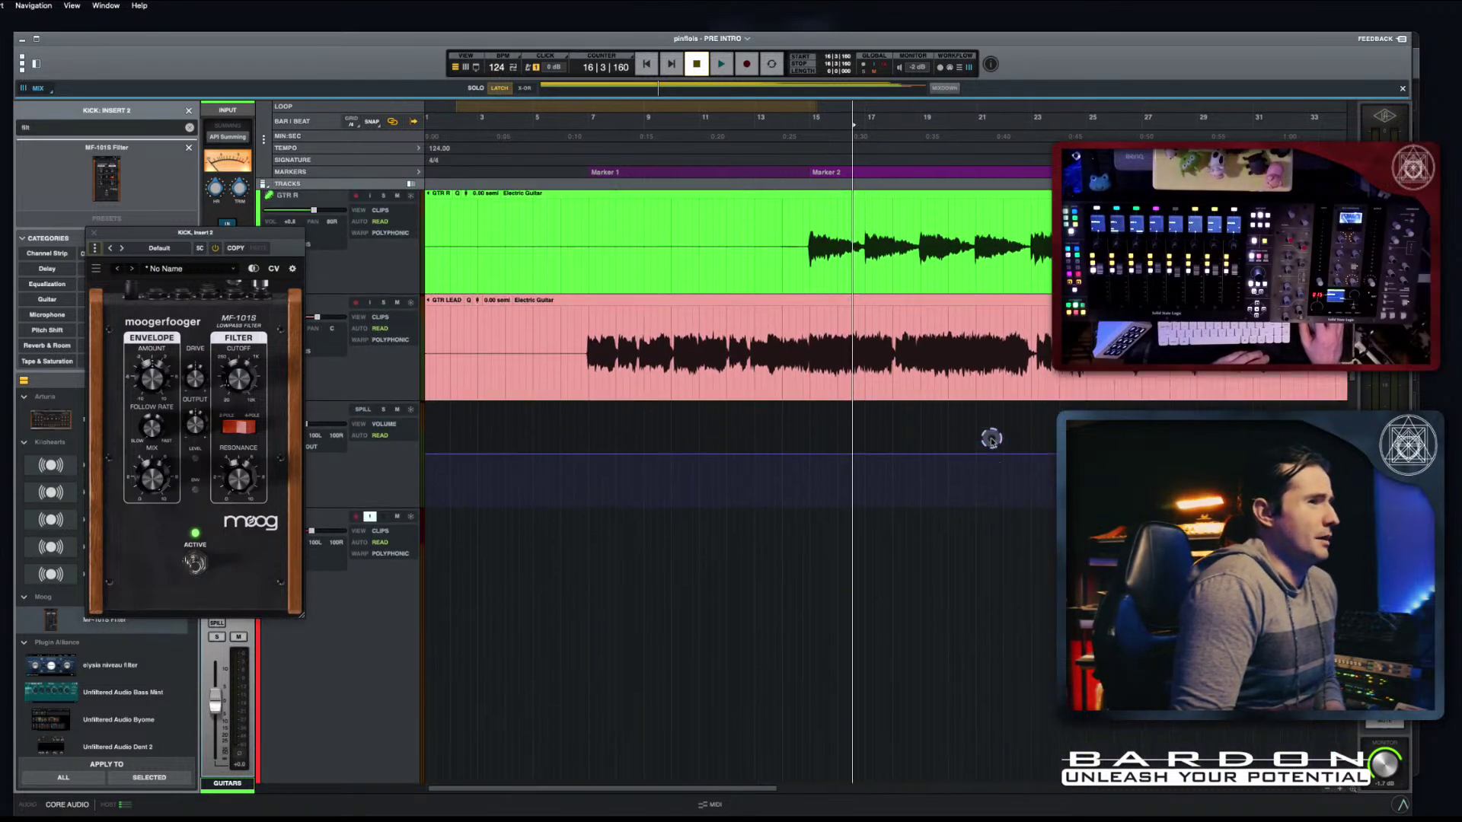
scroll(1049, 611, "up", 5)
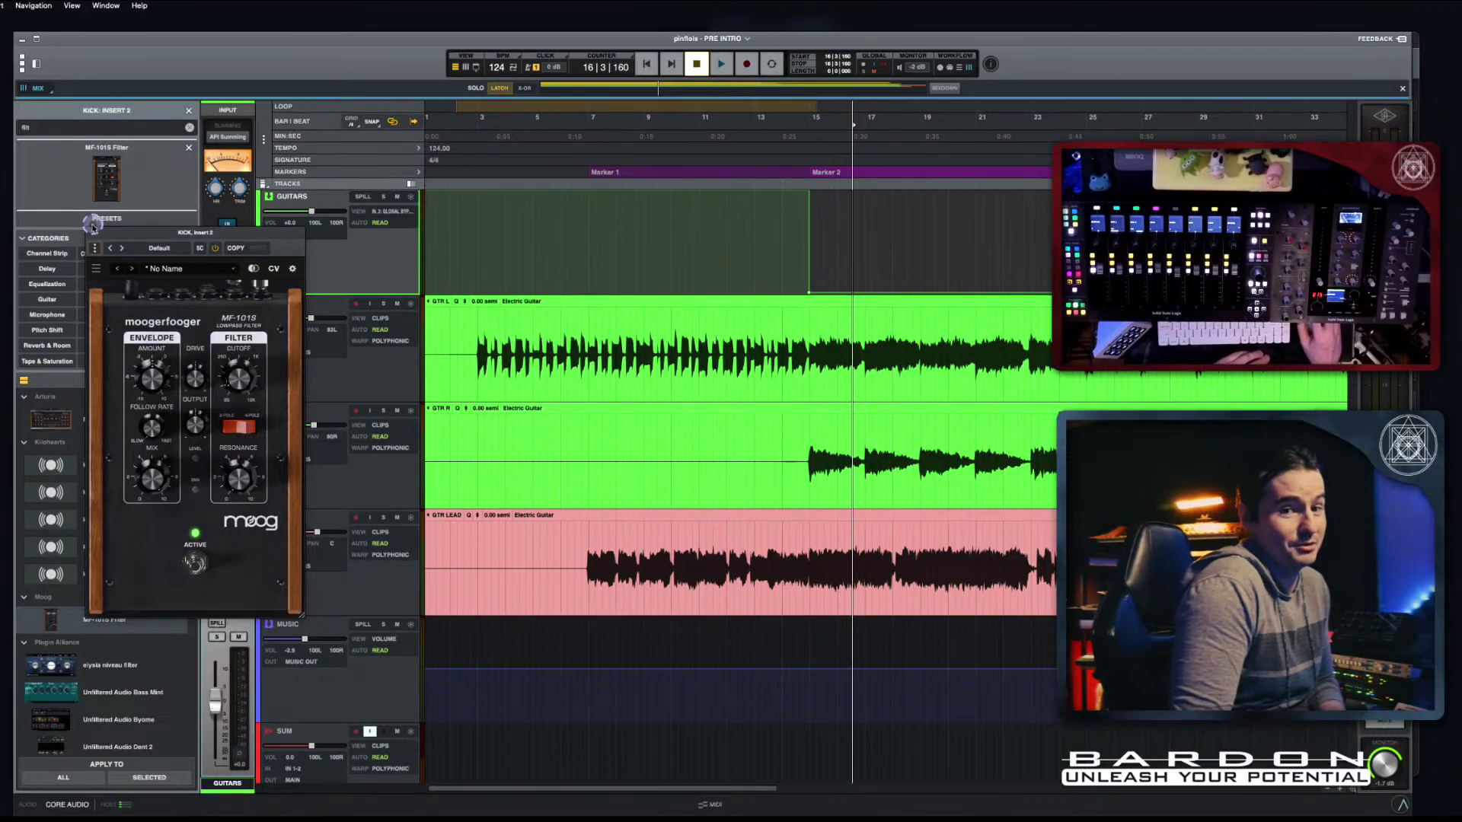
left_click(188, 111)
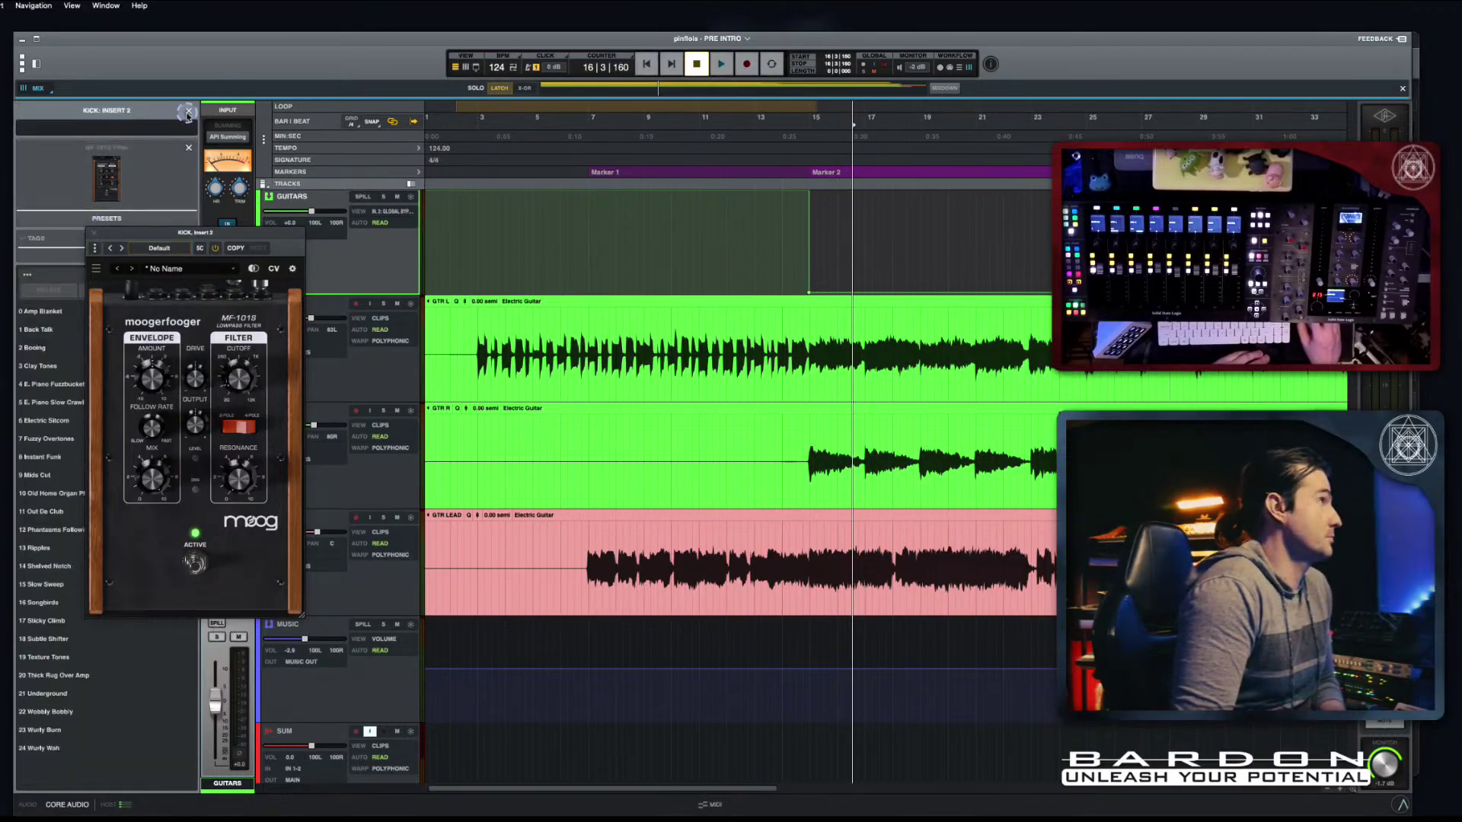
left_click(94, 233)
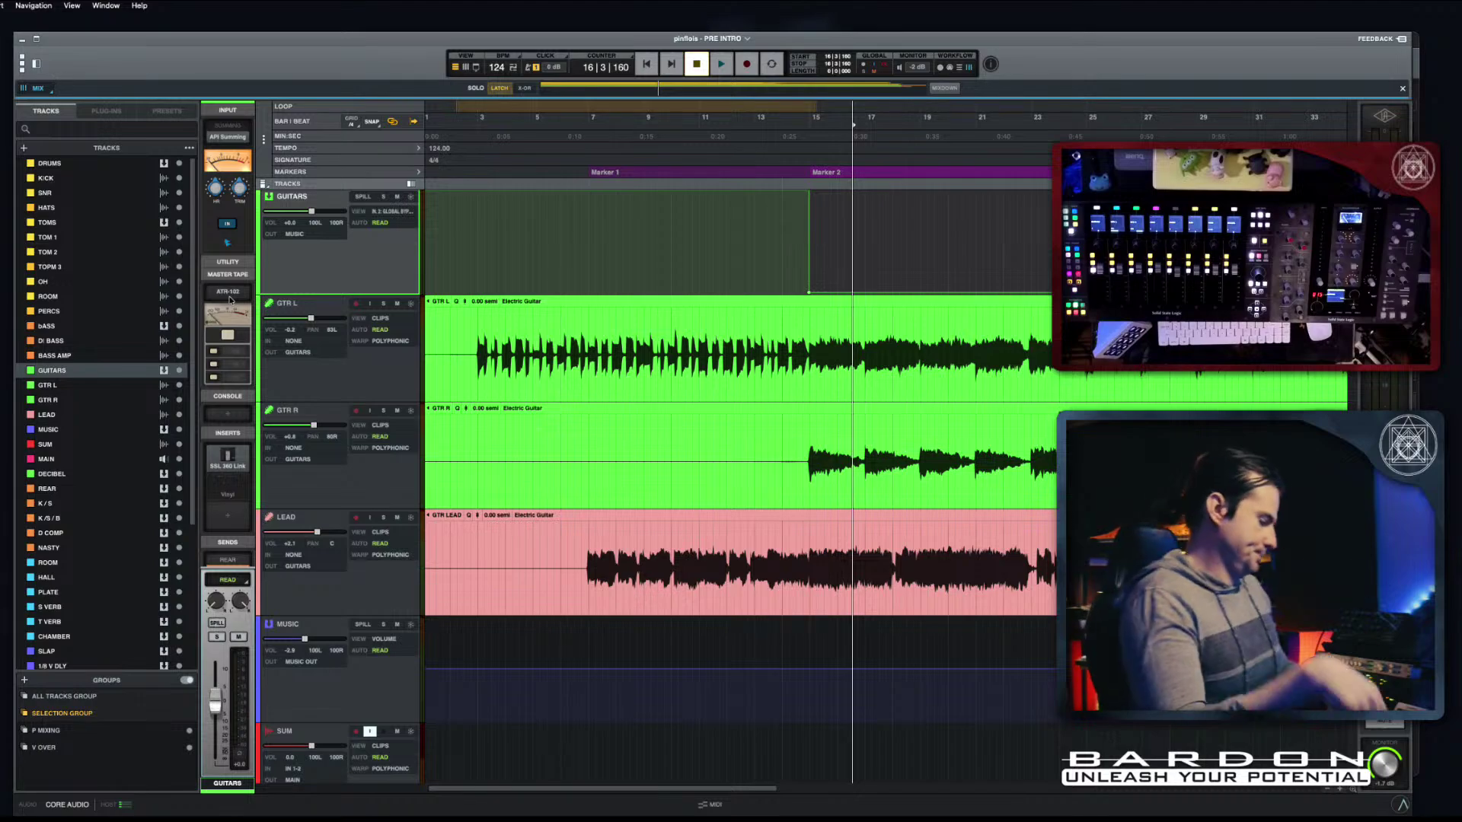
Step: Reduce the height of all tracks in the timeline and look through the session from DRUMS down to SUM
key("shift+w")
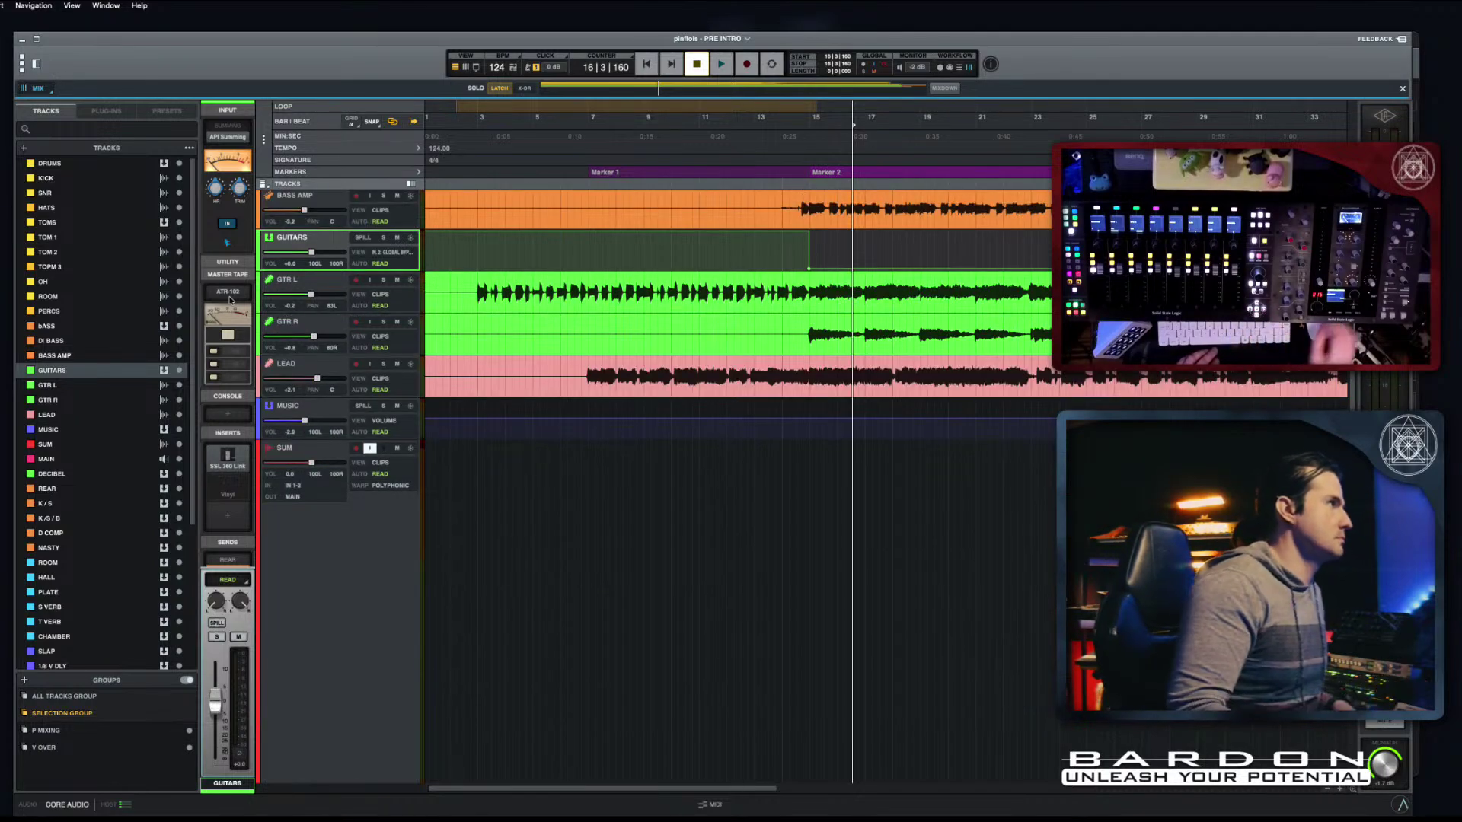
scroll(954, 450, "up", 3)
scroll(954, 450, "up", 5)
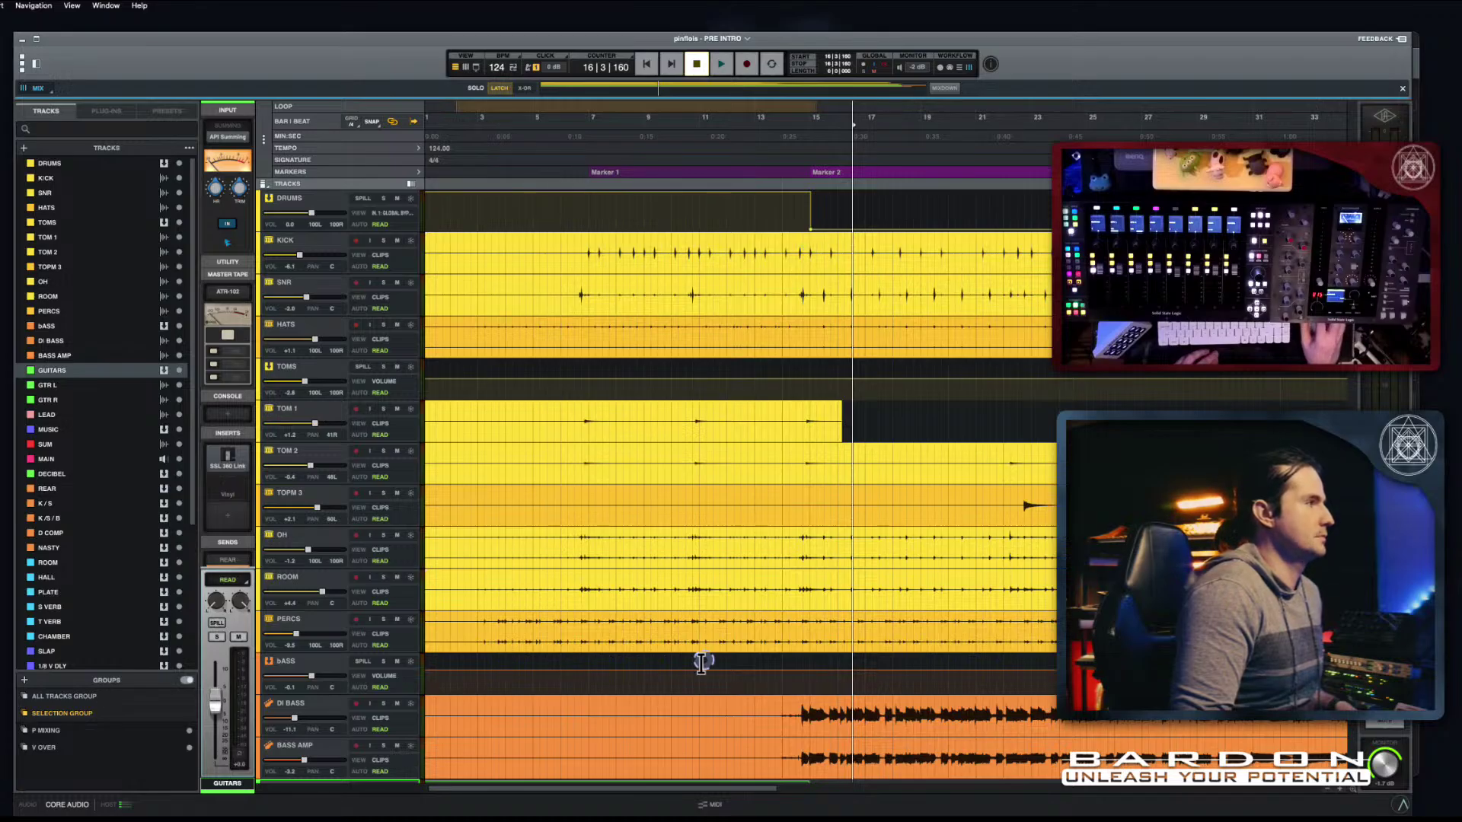
scroll(726, 636, "down", 8)
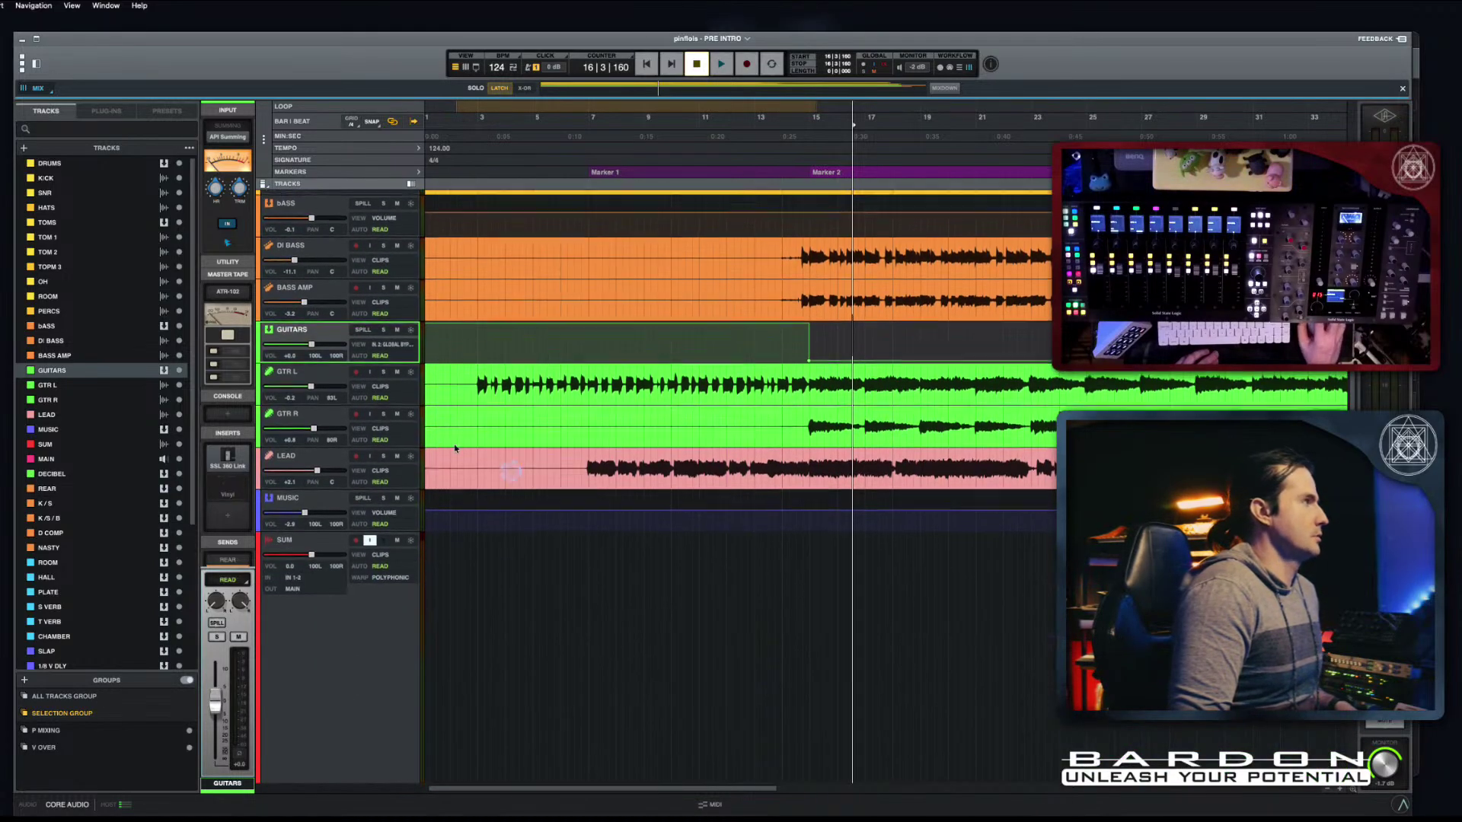
Step: Add one mono bus track, created as a folder, directly below LEAD
left_click(333, 466)
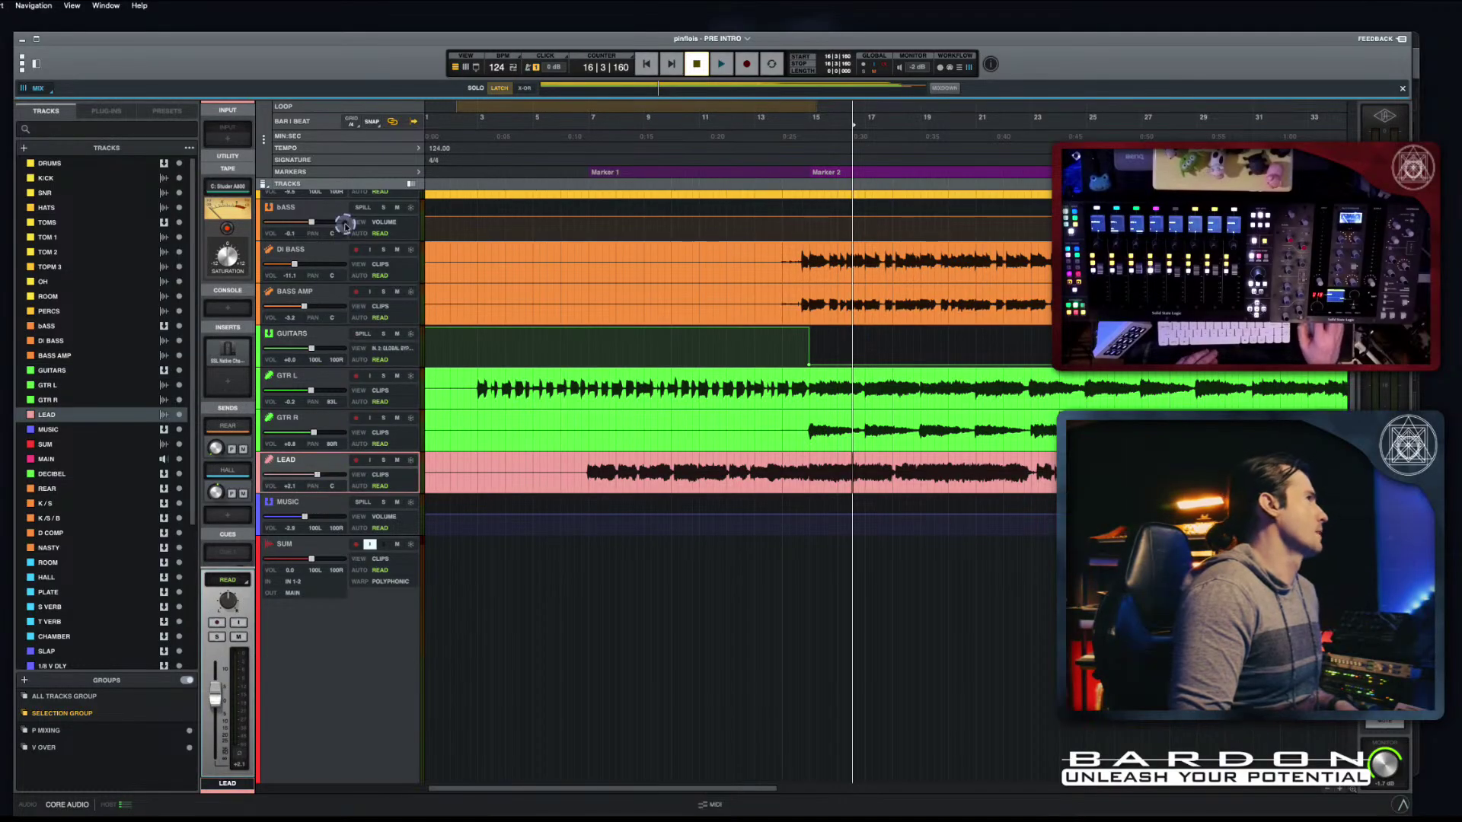
left_click(304, 184)
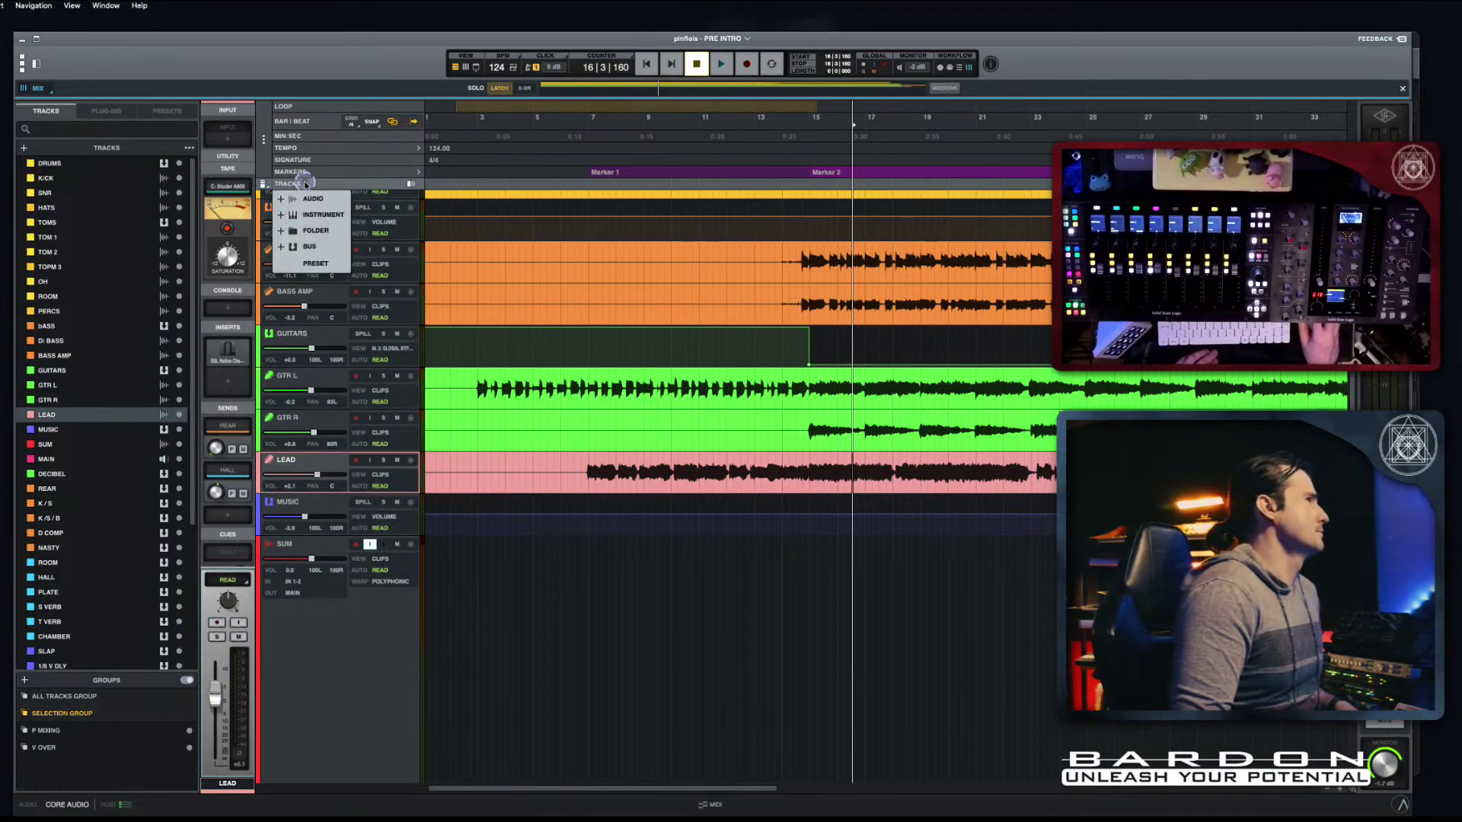
left_click(310, 246)
left_click(172, 175)
left_click(175, 190)
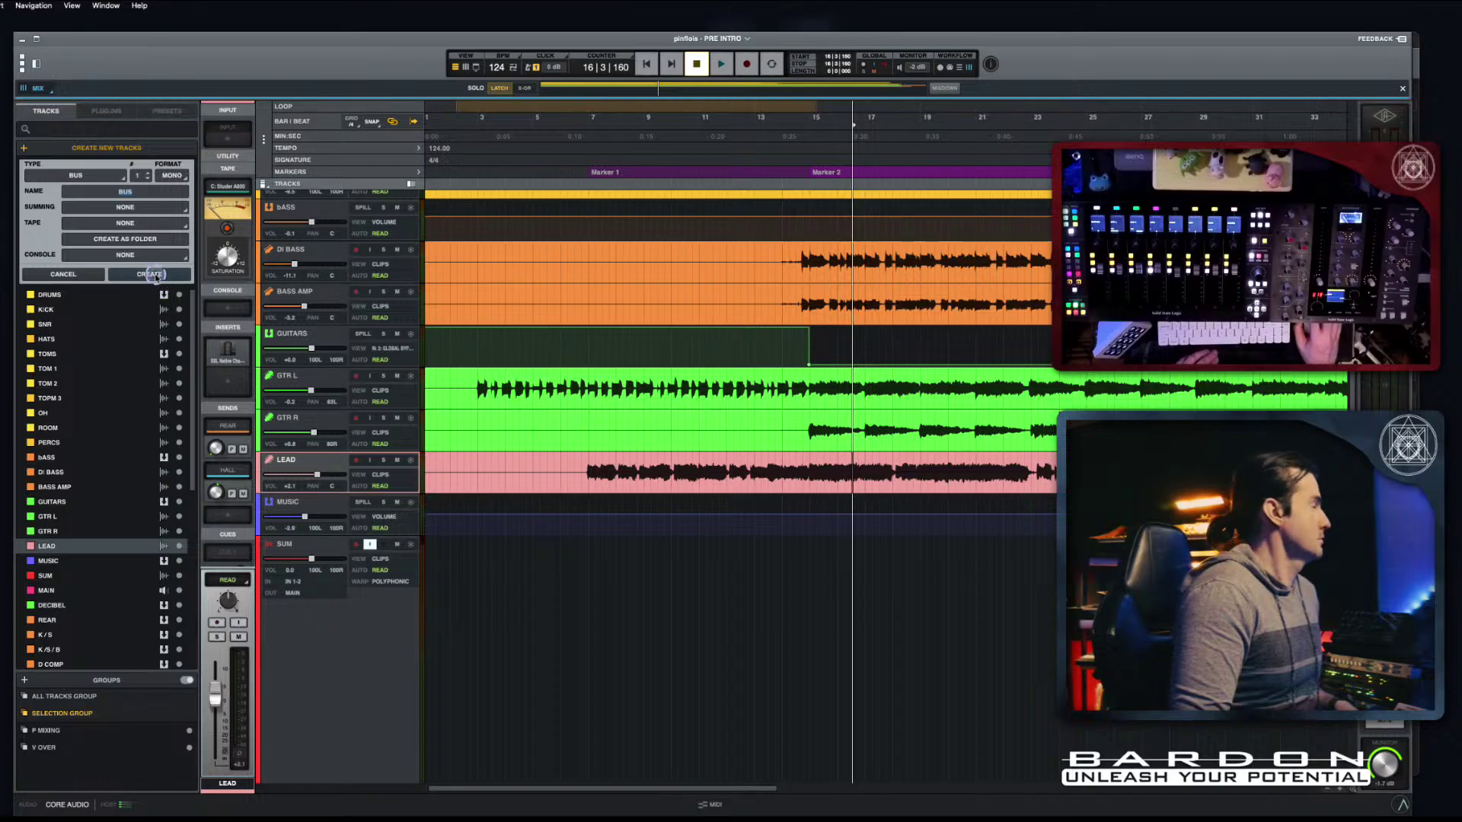
left_click(156, 275)
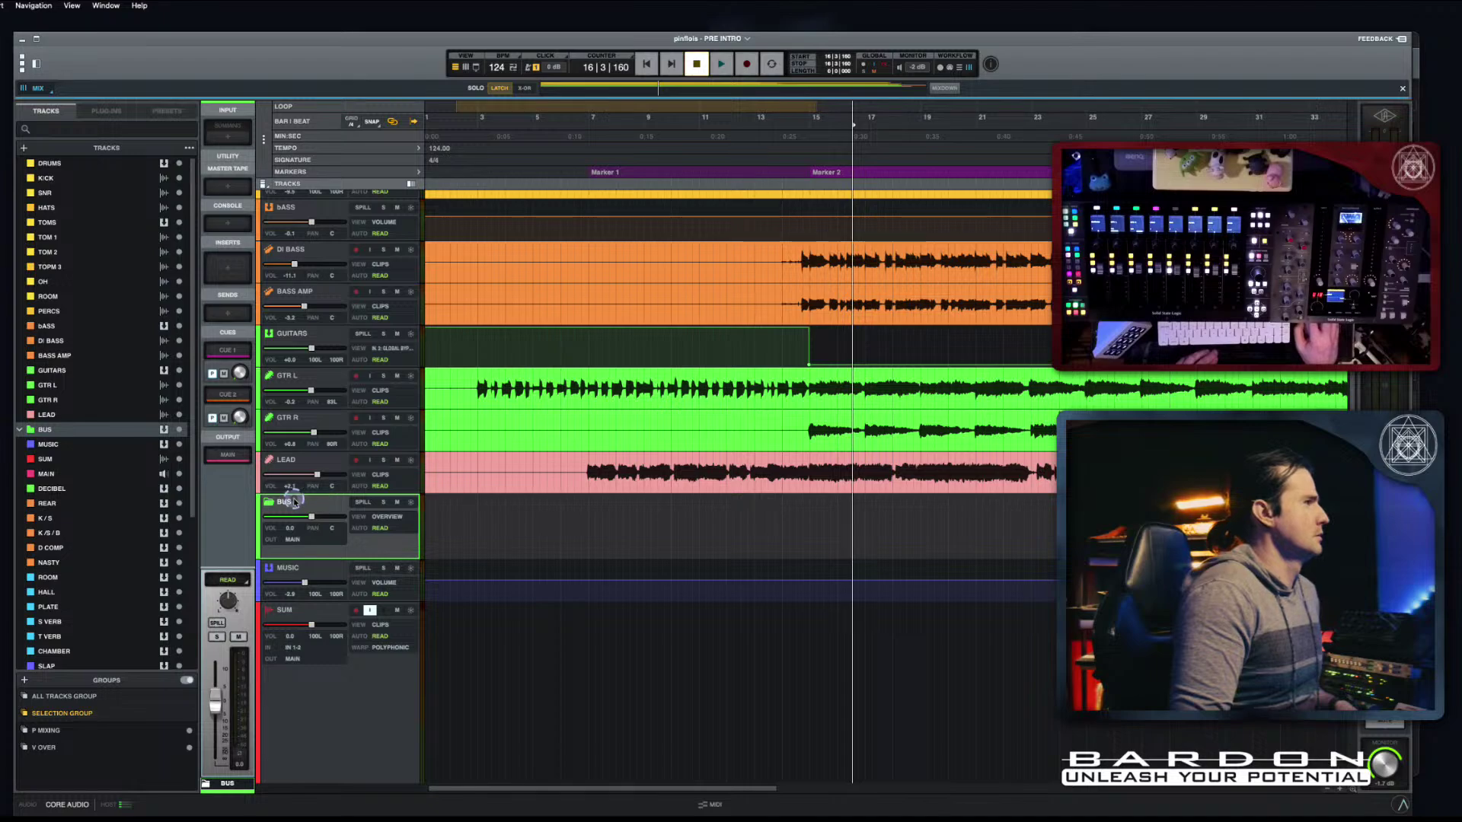
Step: Rename the new bus folder as VINYL BUS
double_click(288, 502)
type("viny")
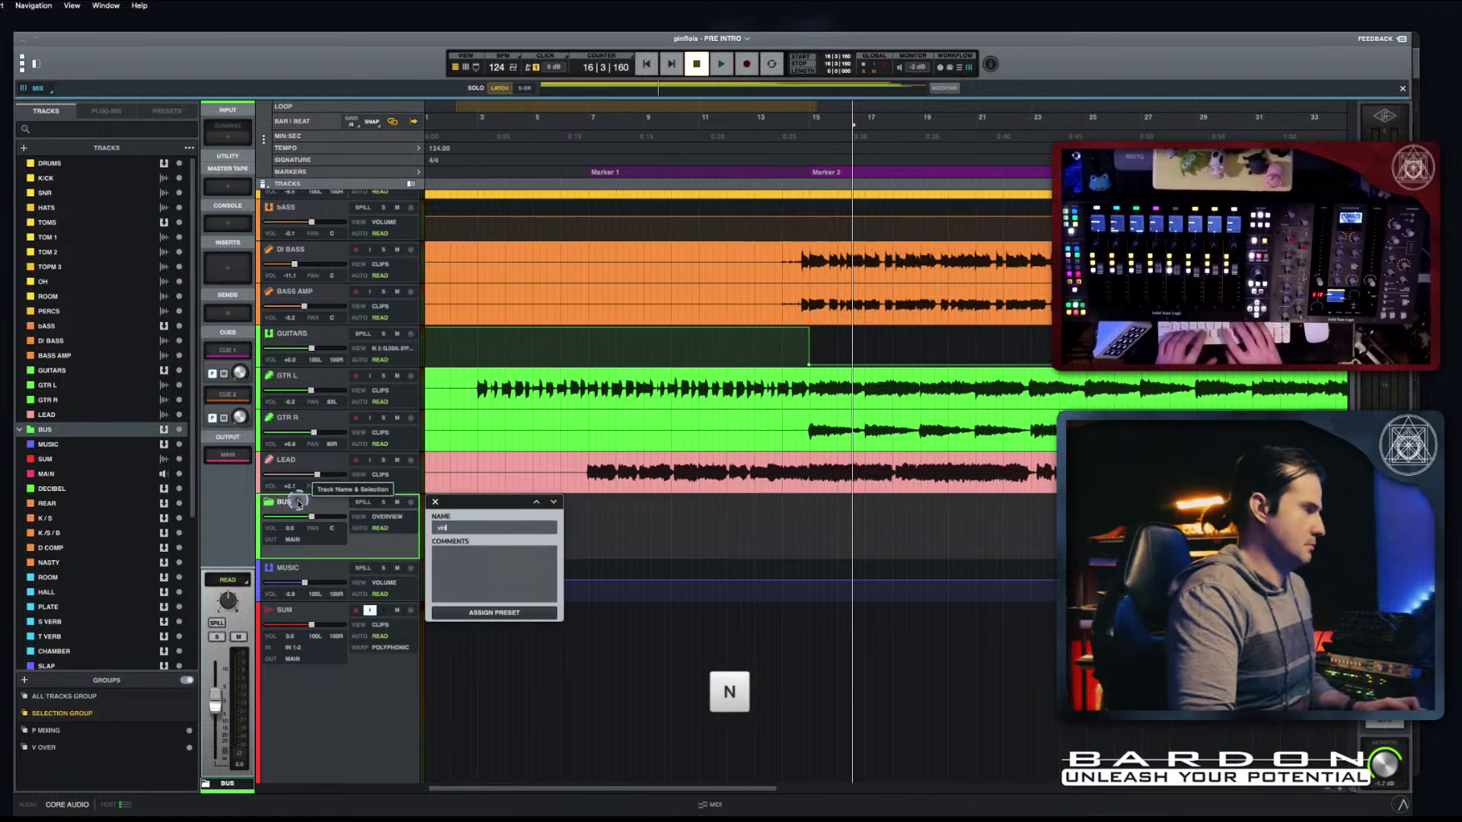
key("BackSpace")
key("BackSpace")
key("BackSpace")
key("BackSpace")
key("Caps_Lock")
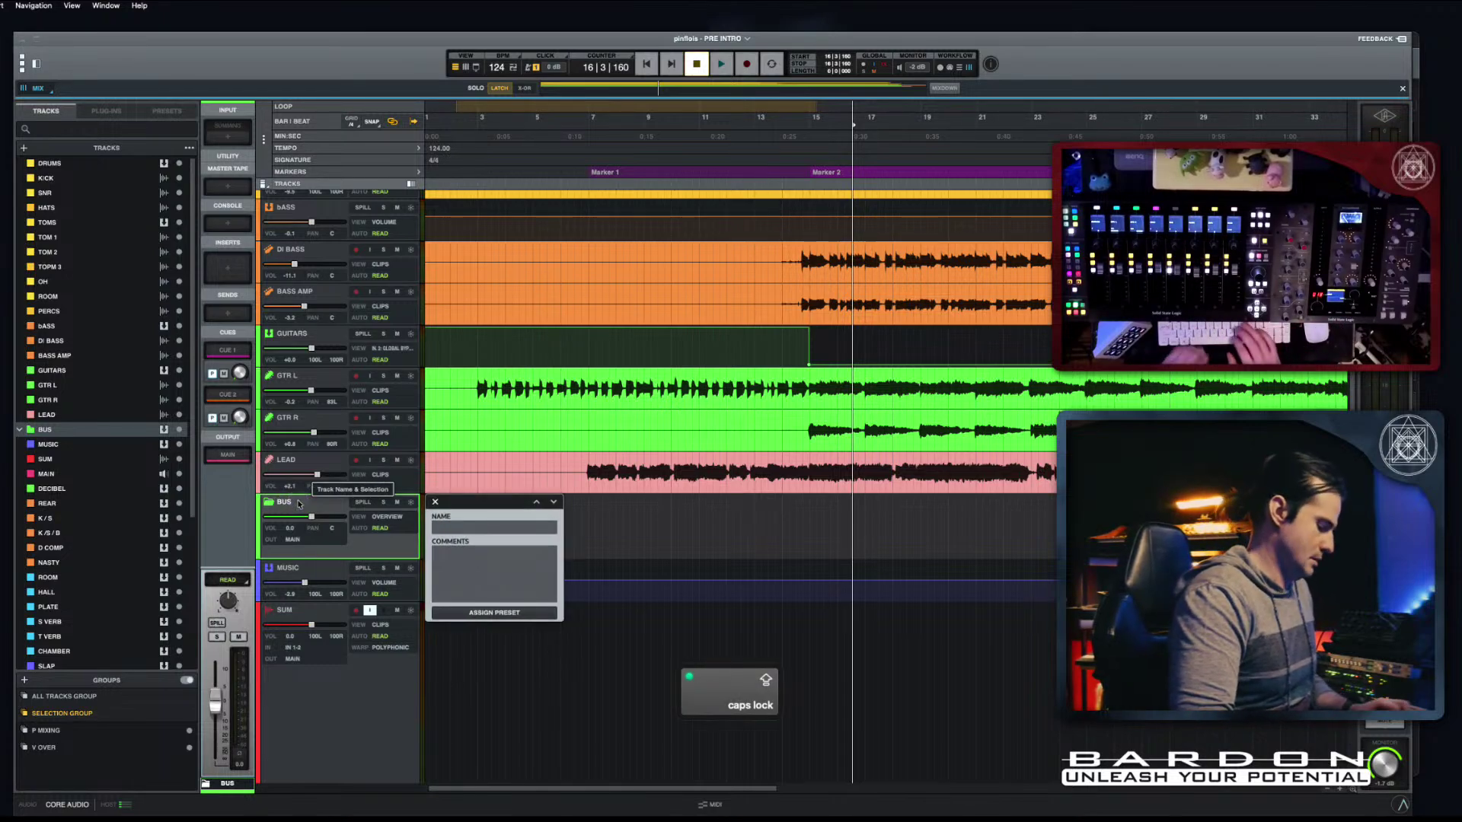
type("VINAL")
key("BackSpace")
key("BackSpace")
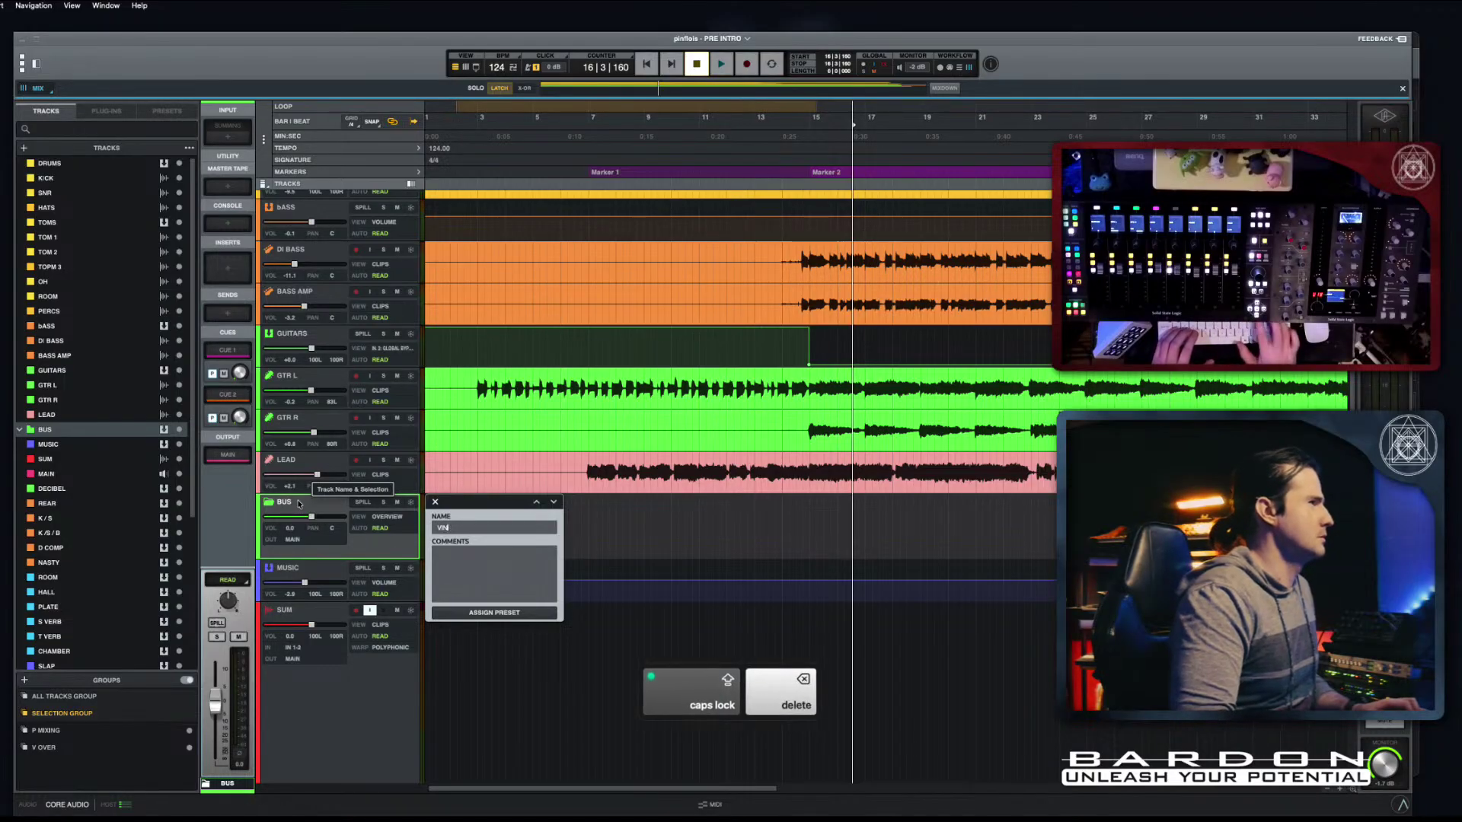
type("YL BUS")
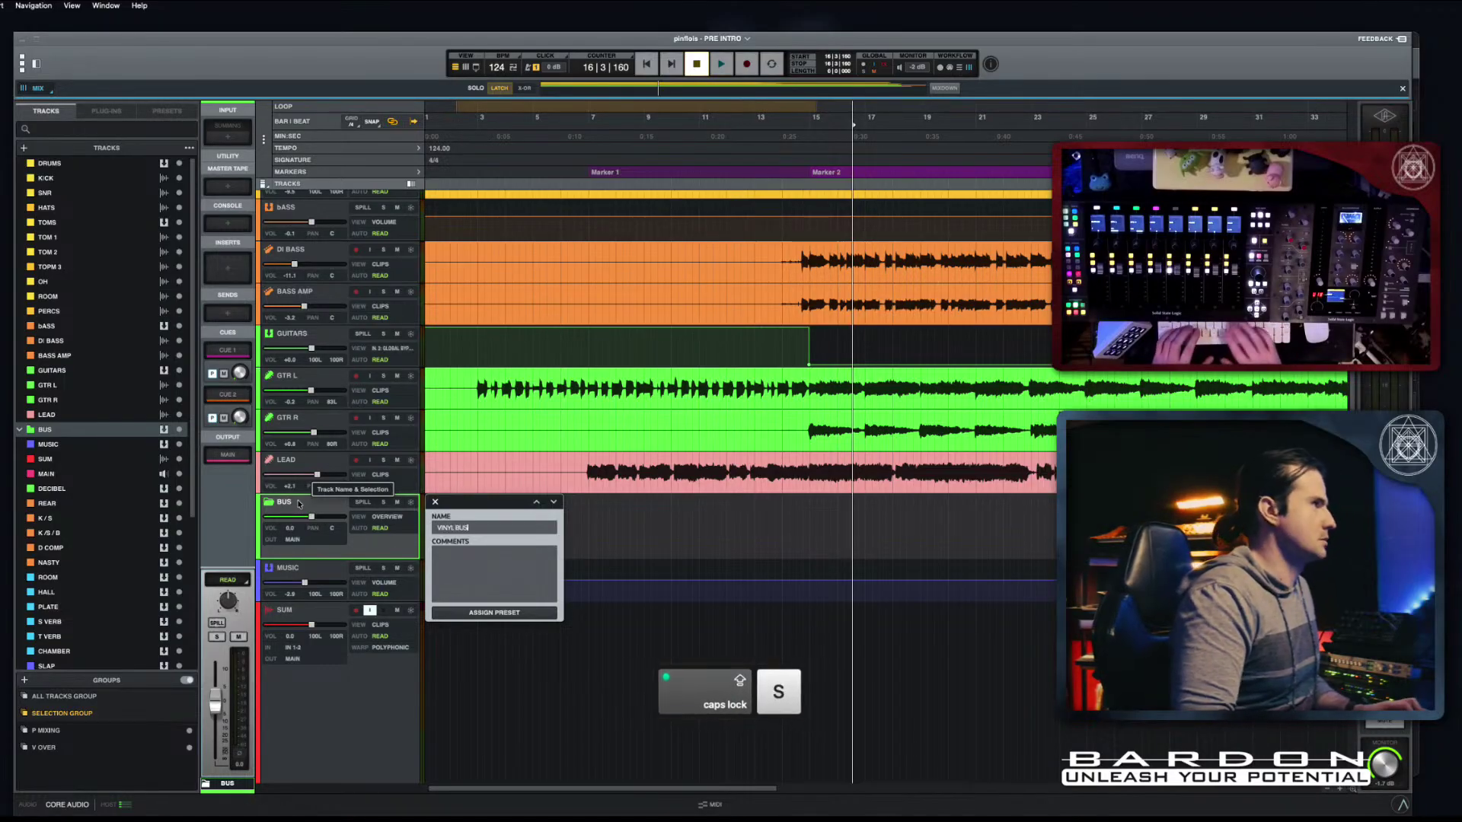
key("Return")
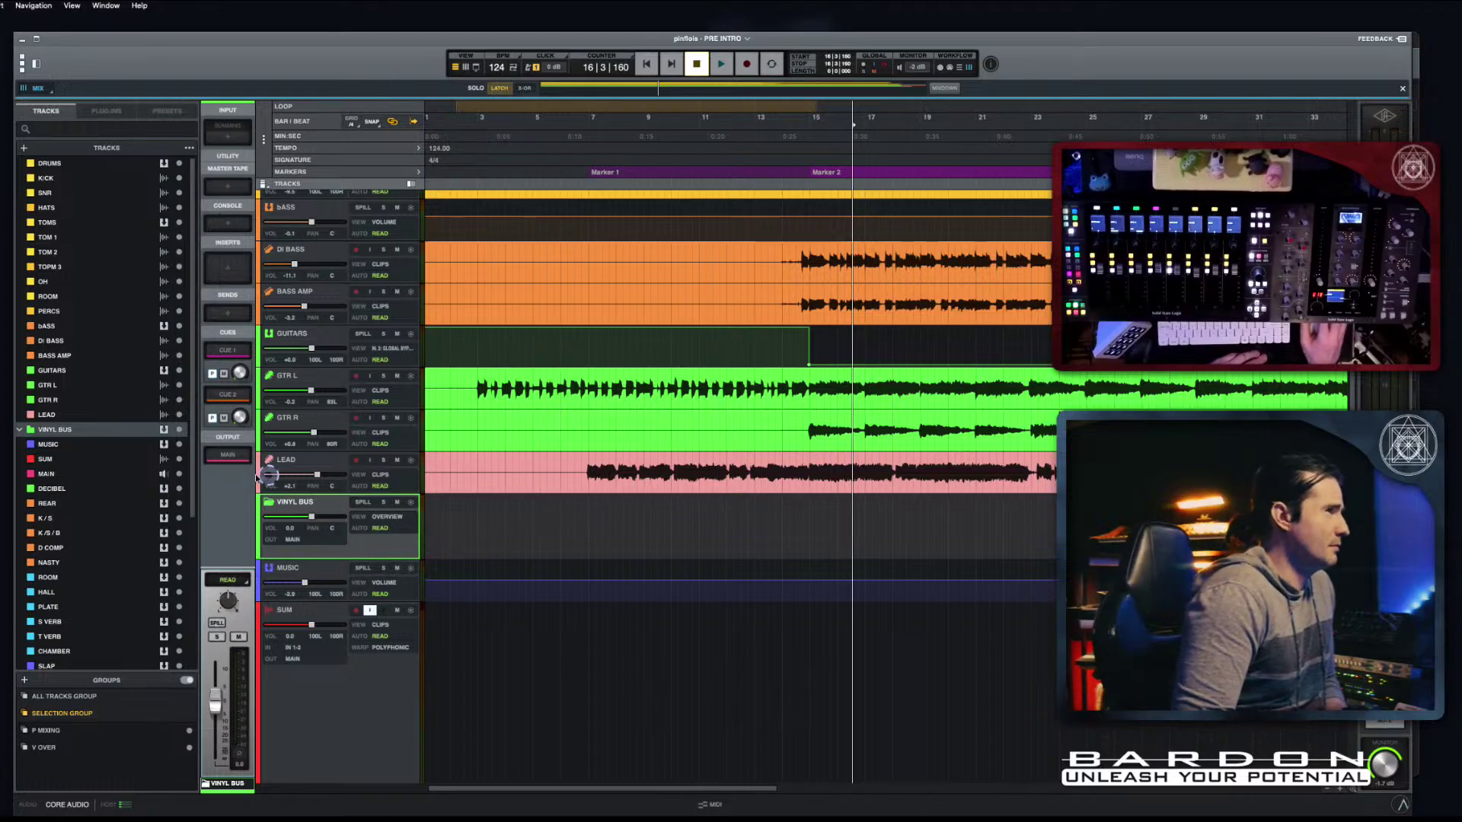
Step: Duplicate the track version of LEAD twice
left_click(307, 466)
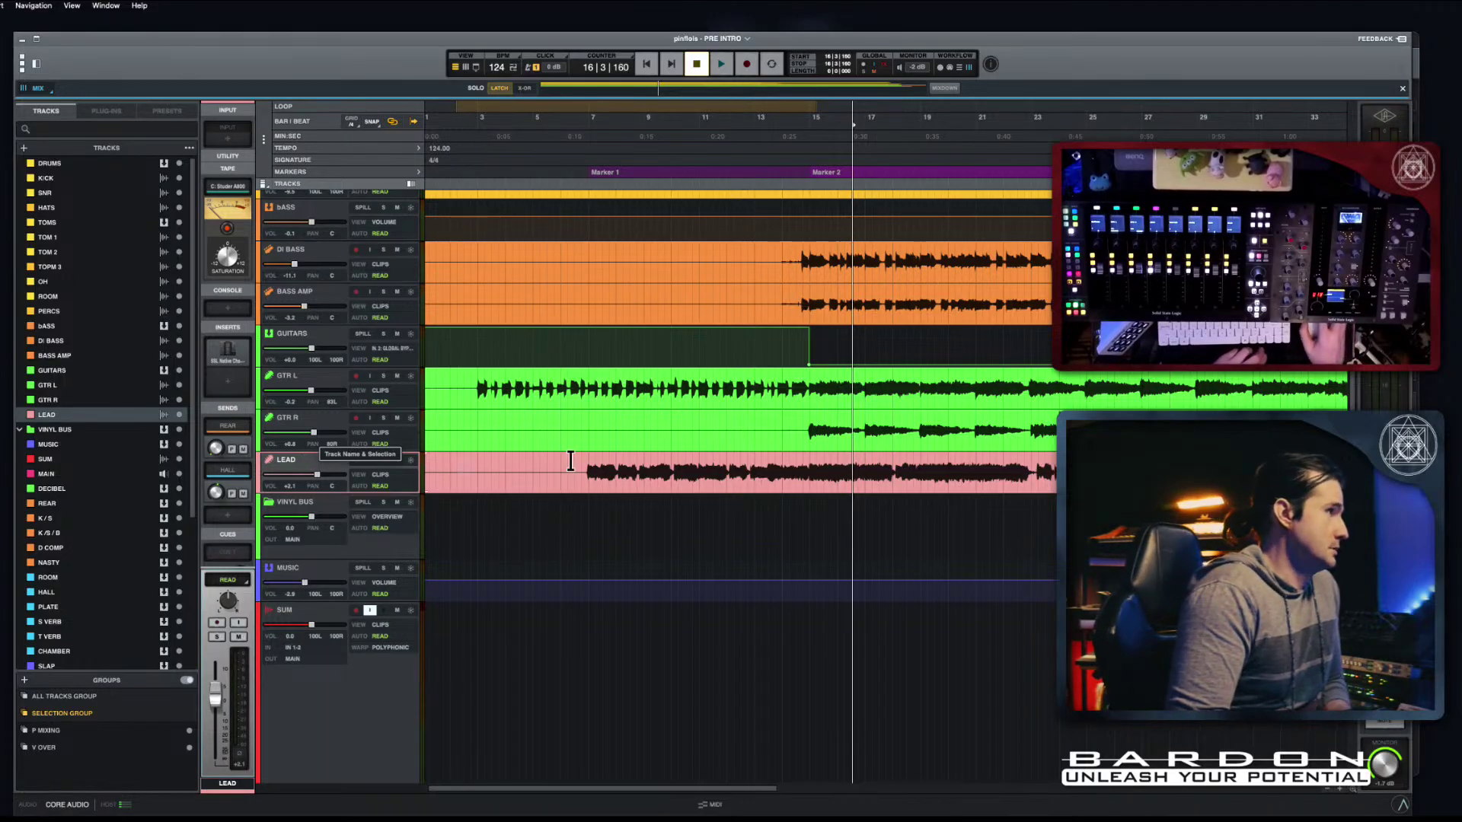
right_click(333, 466)
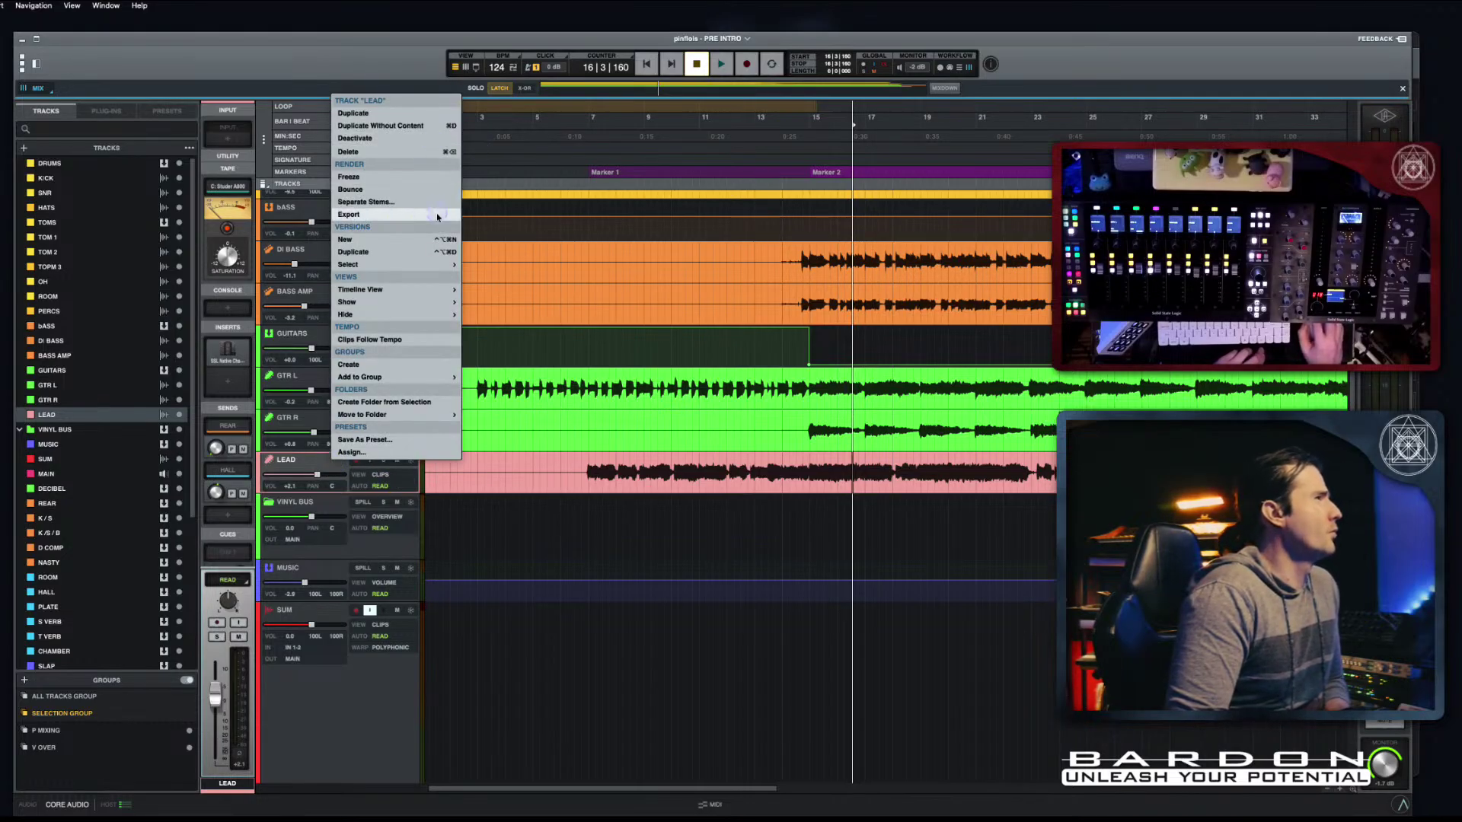
left_click(418, 256)
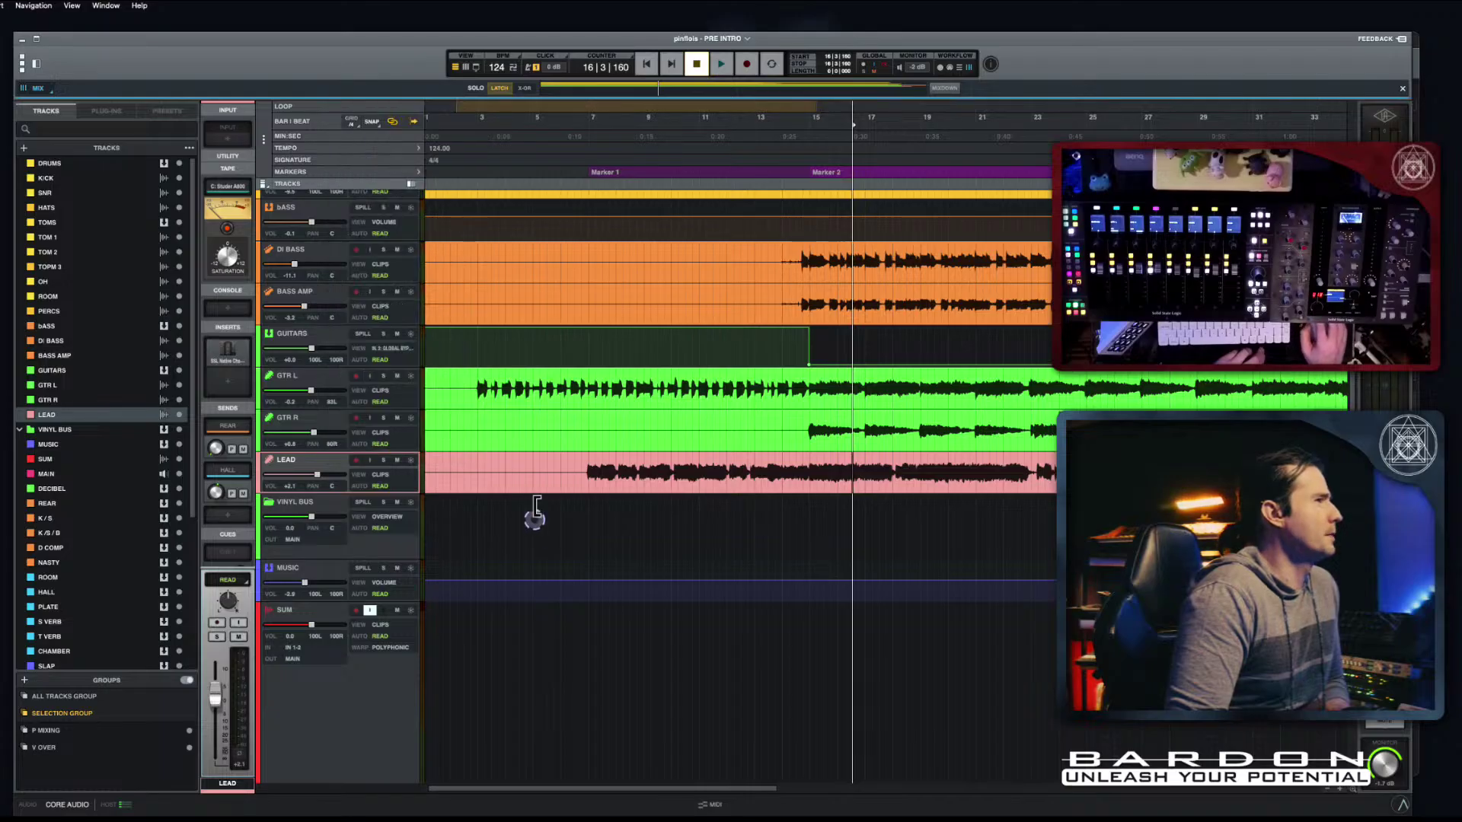
right_click(318, 464)
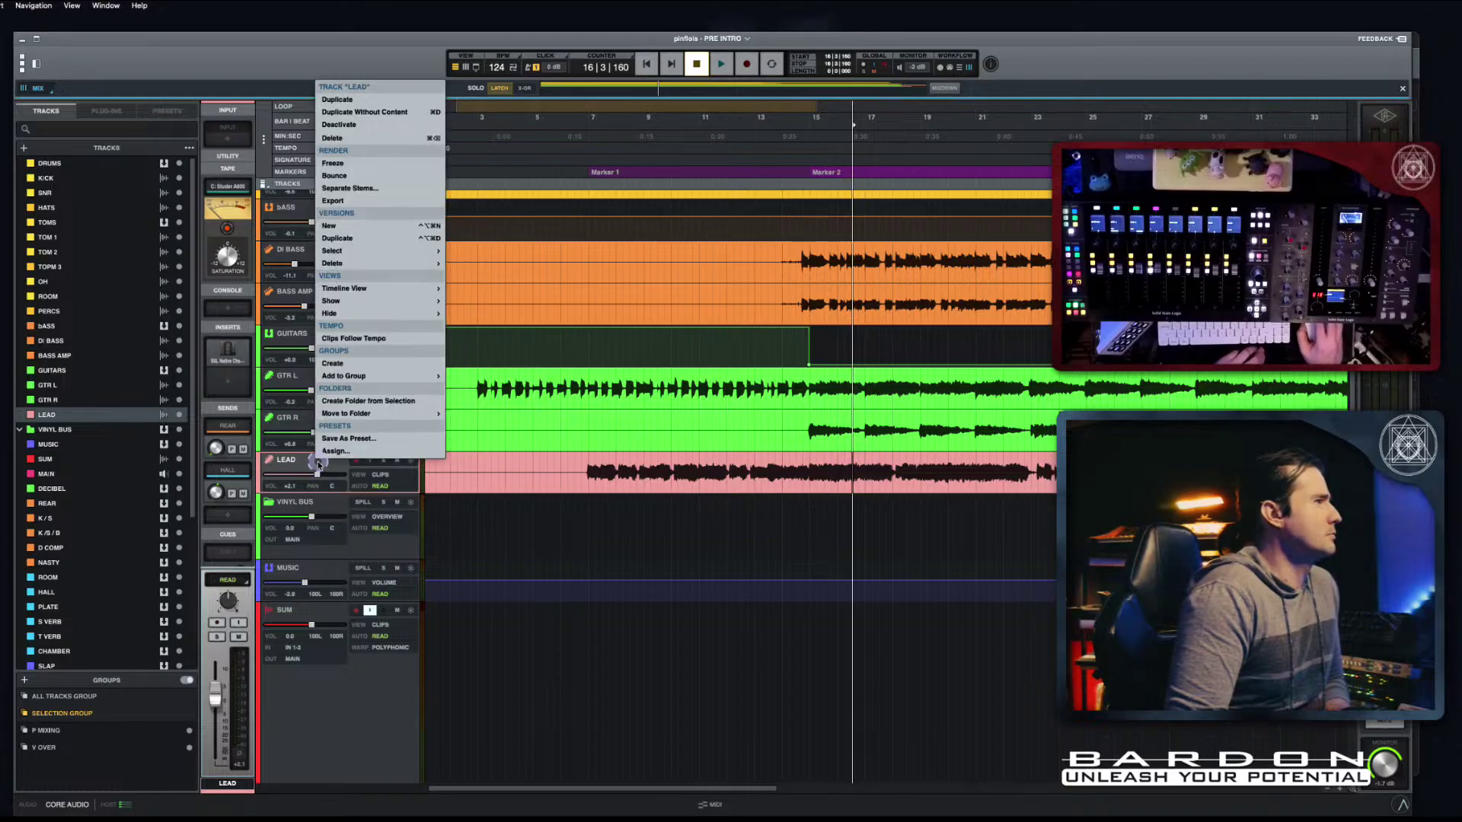
left_click(394, 241)
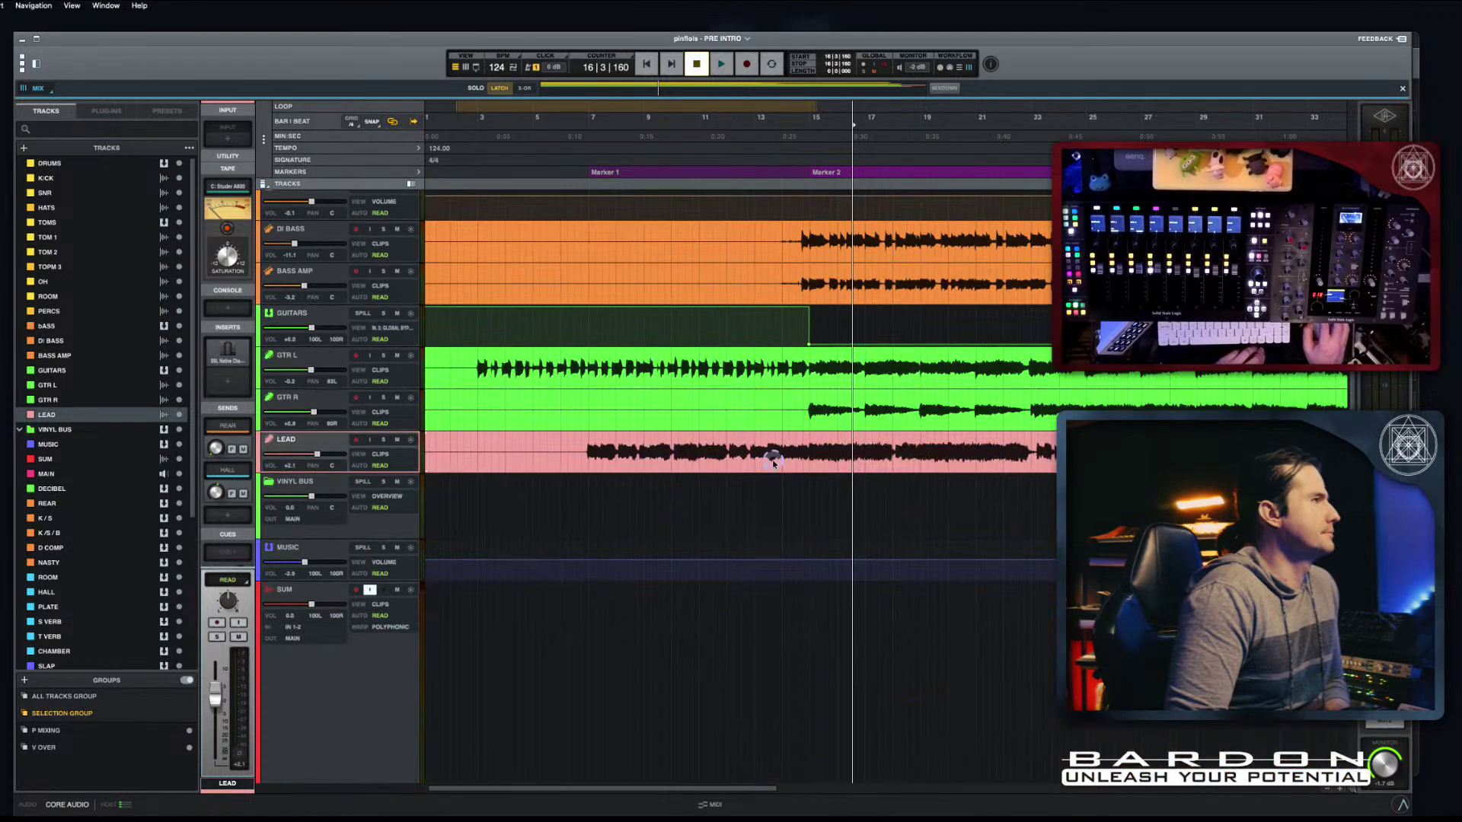
Step: Duplicate the whole LEAD track and move the copy into the VINYL BUS folder
left_click(313, 396)
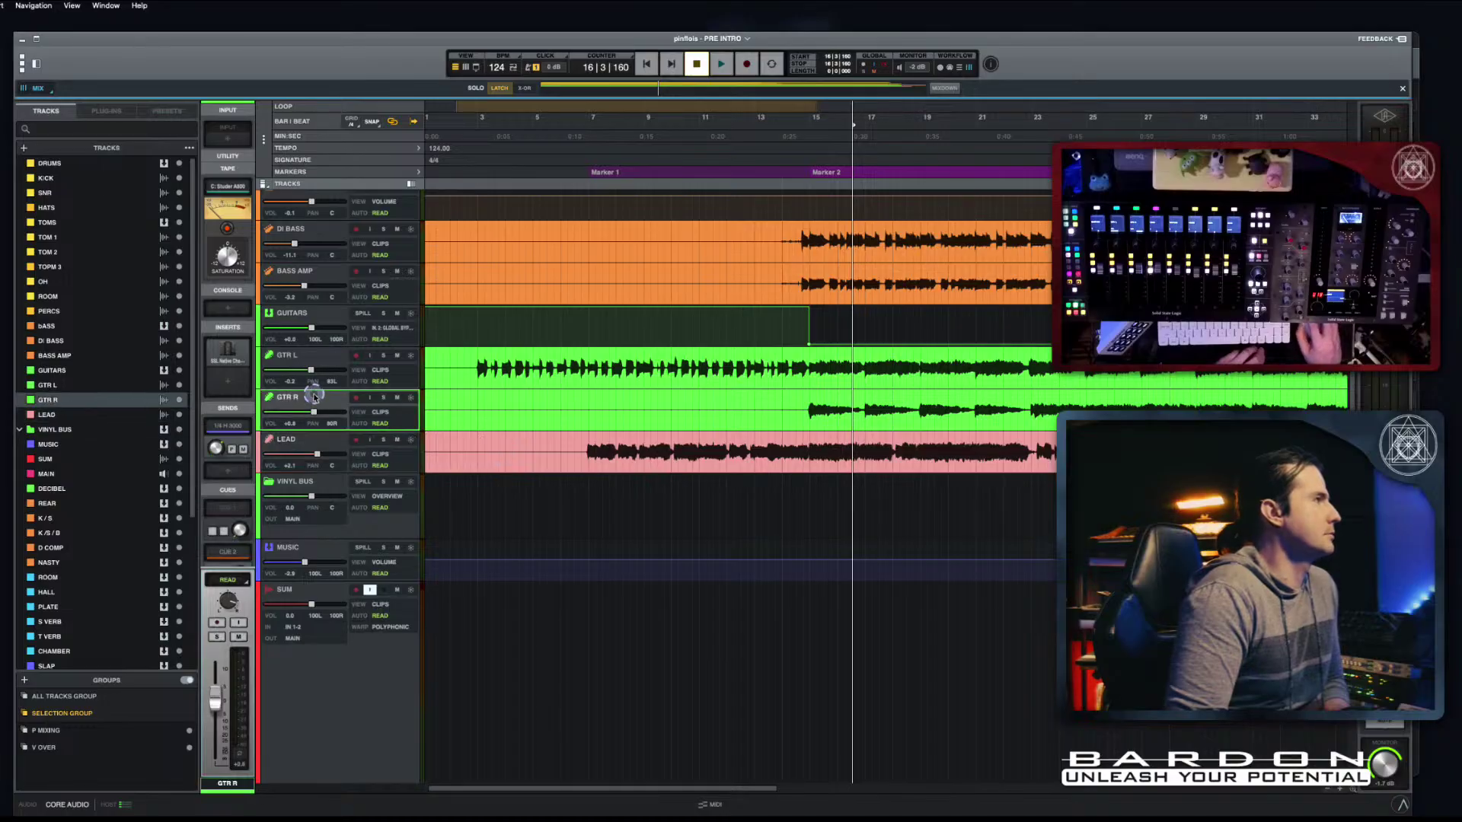
left_click(308, 442)
right_click(307, 440)
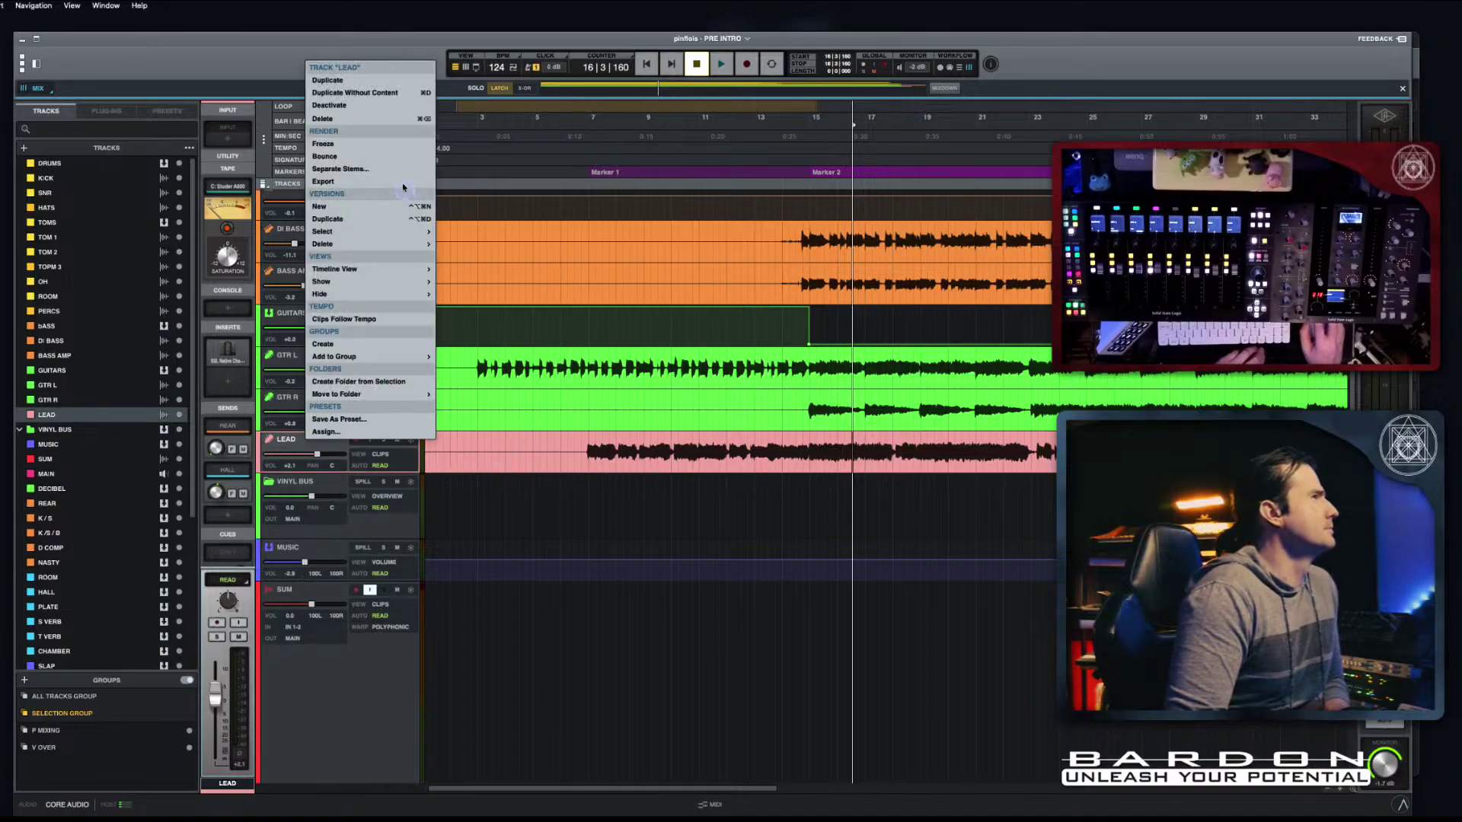
left_click(403, 80)
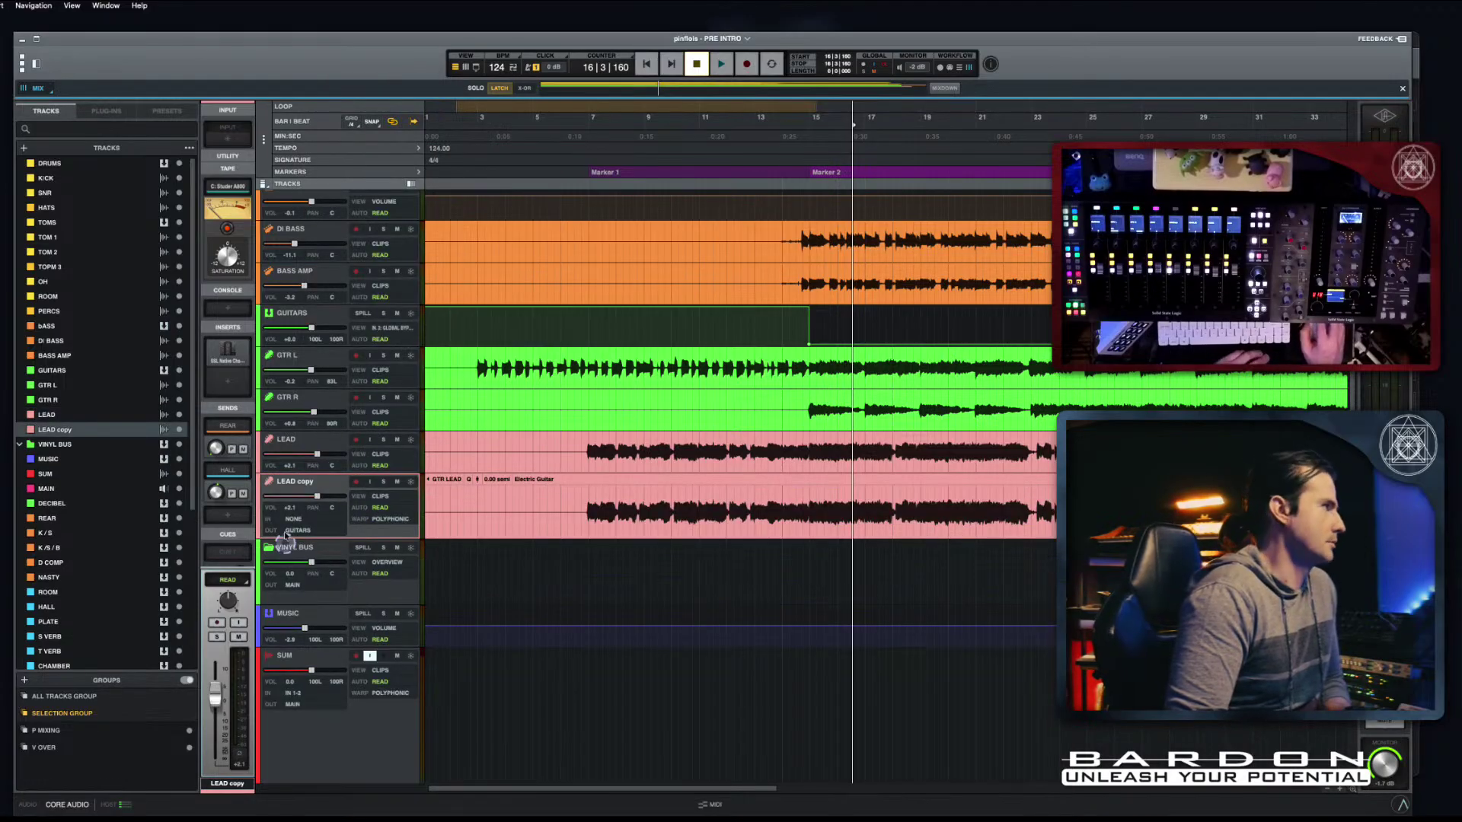
left_click_drag(313, 487, 320, 556)
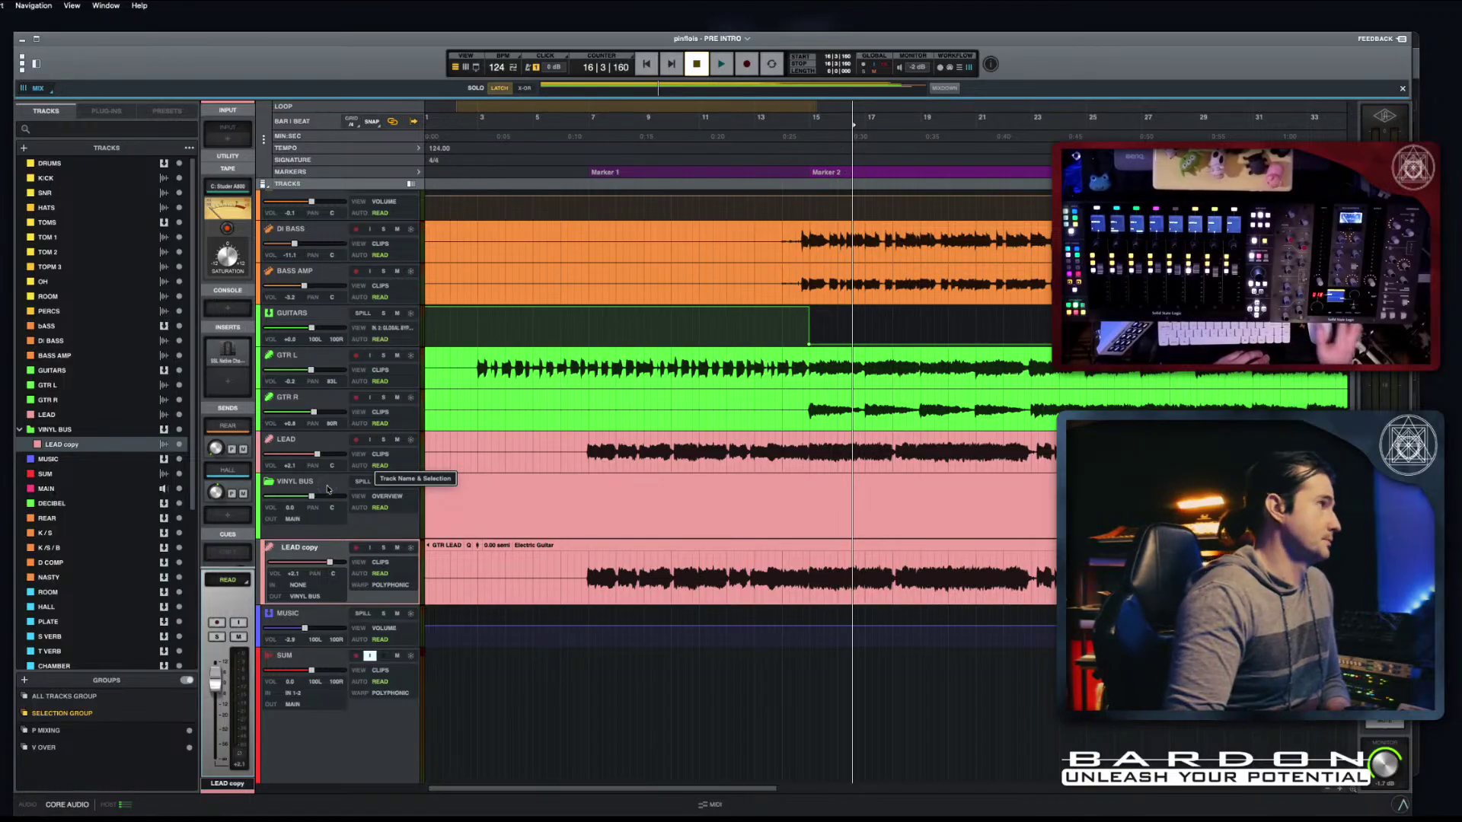
Step: Duplicate the GTR L track and move the copy into VINYL BUS, below the LEAD copy
scroll(713, 484, "up", 4)
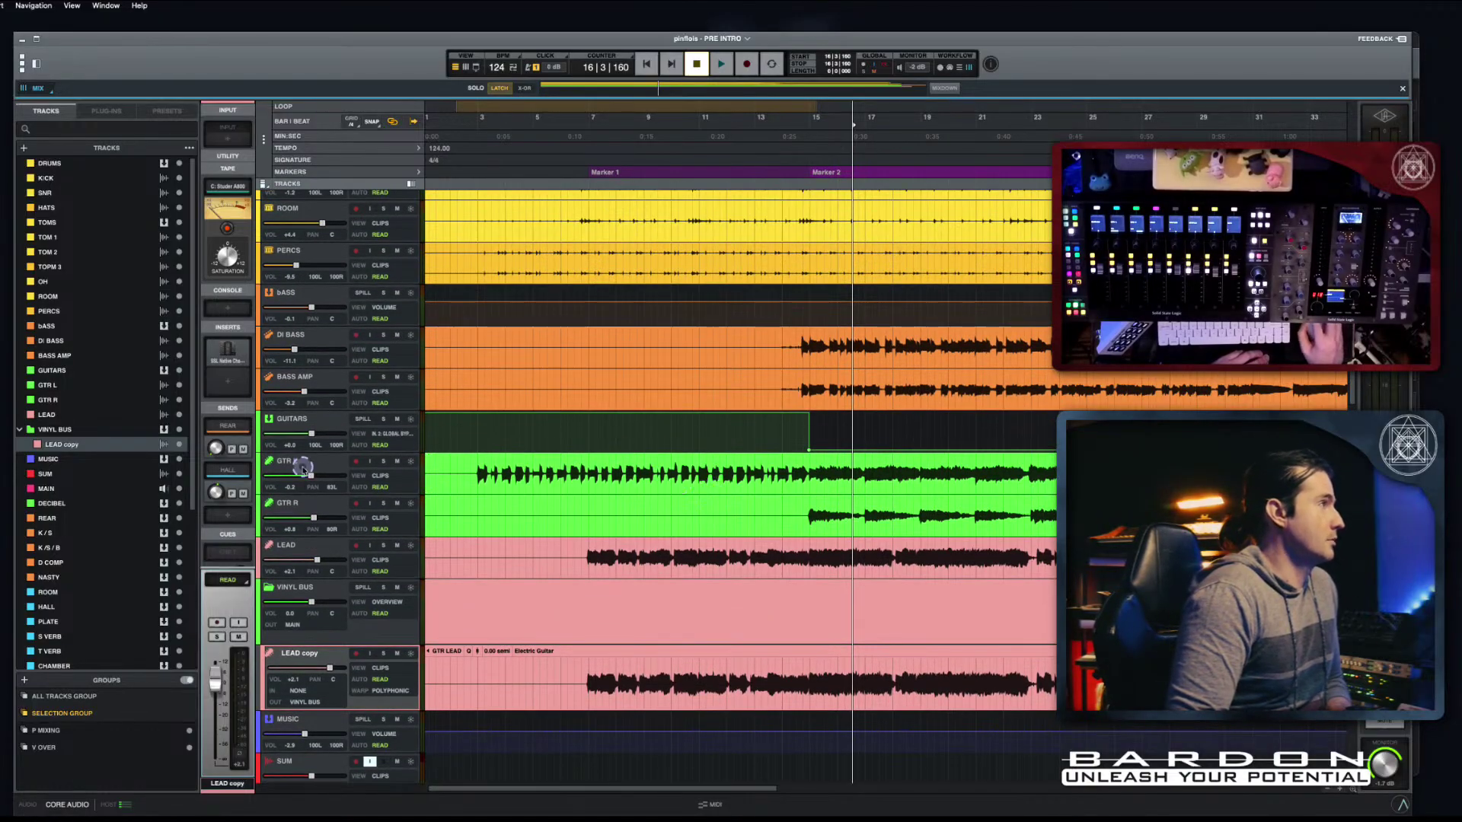
left_click(302, 467)
right_click(317, 459)
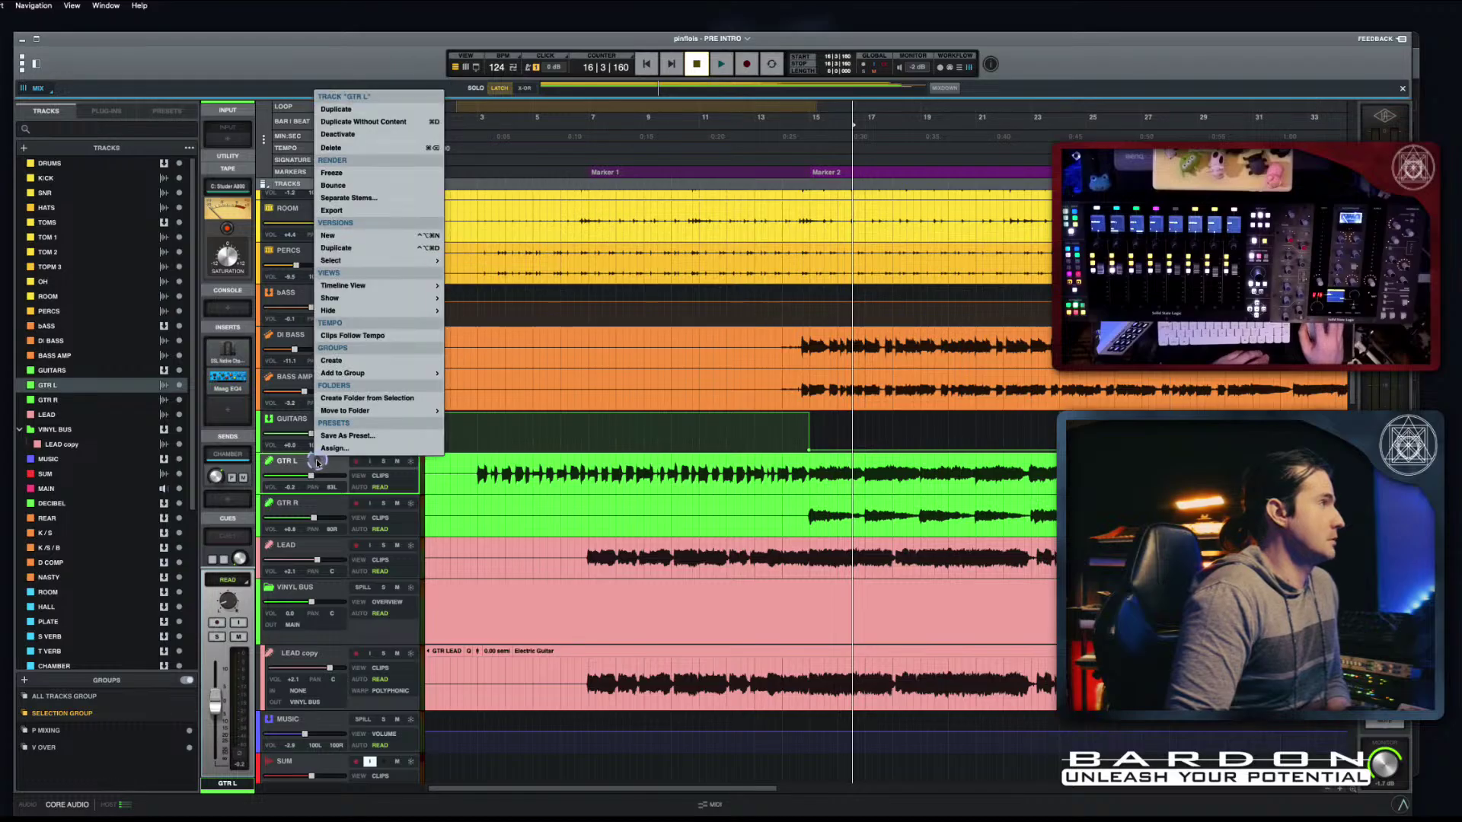
left_click(405, 110)
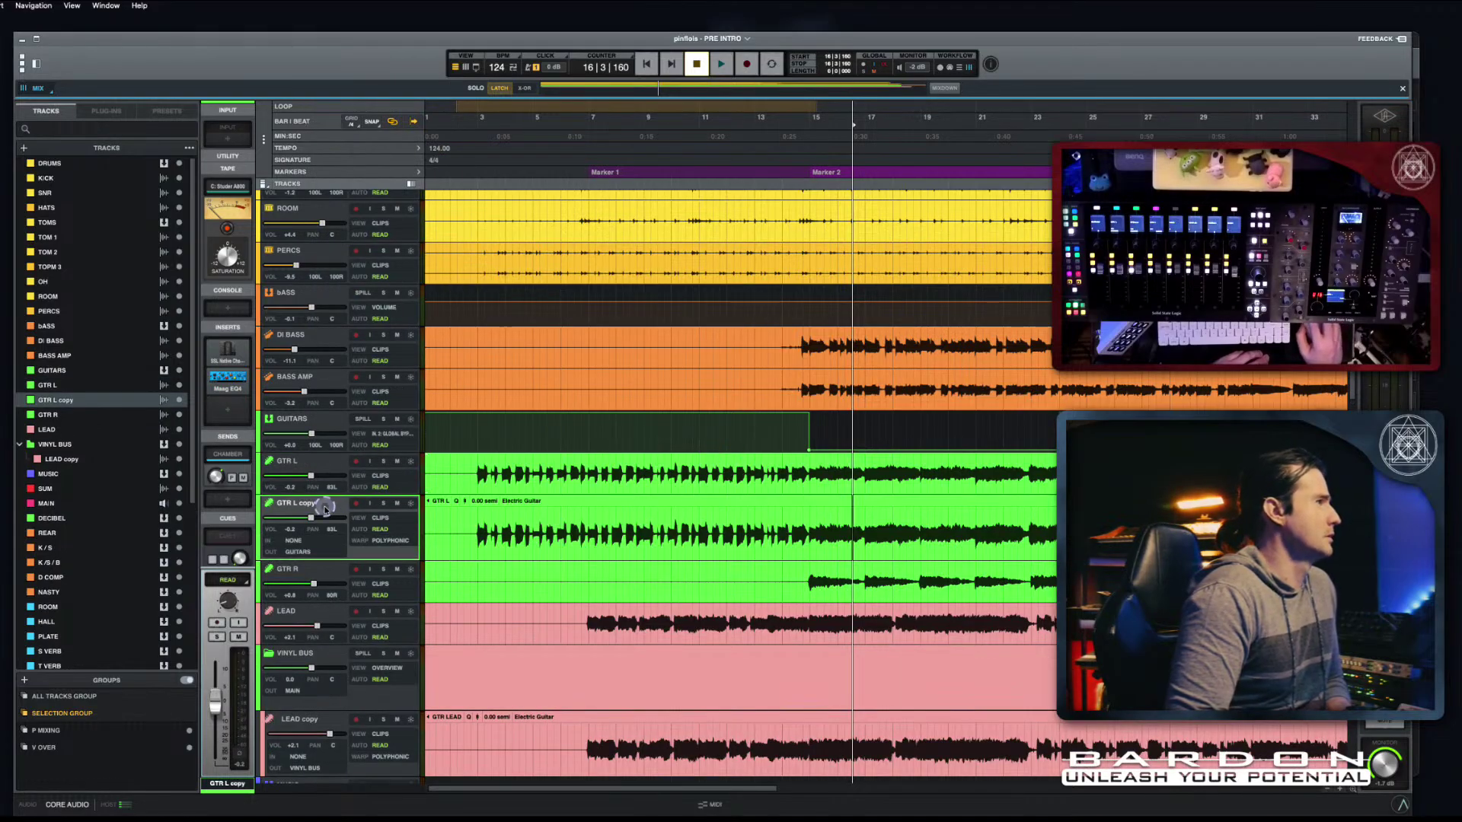
scroll(323, 509, "down", 3)
left_click_drag(328, 433, 290, 559)
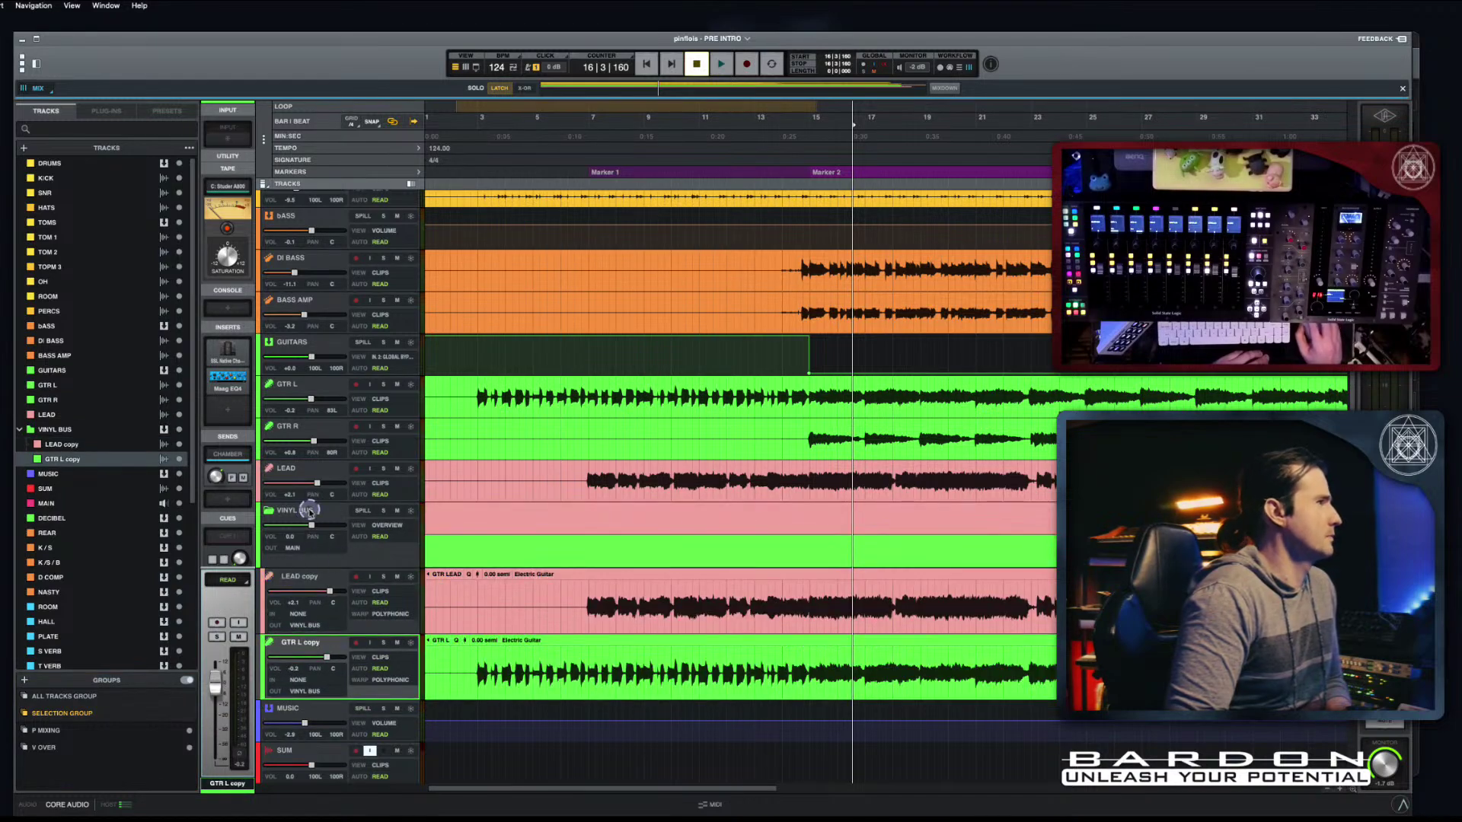
scroll(499, 541, "up", 3)
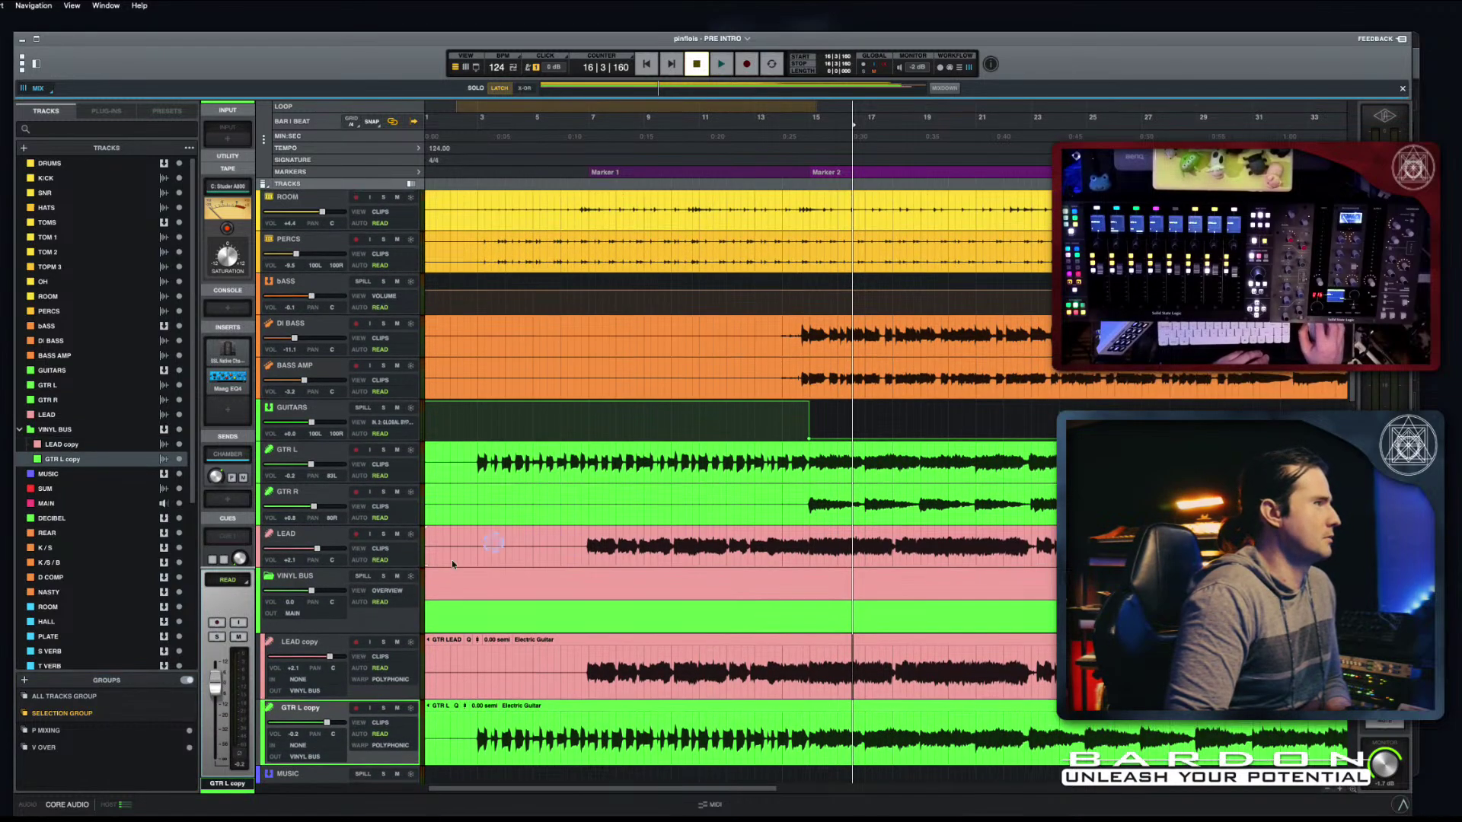
Step: Duplicate all the drum tracks from KICK through PERCS together with their content
scroll(631, 547, "up", 9)
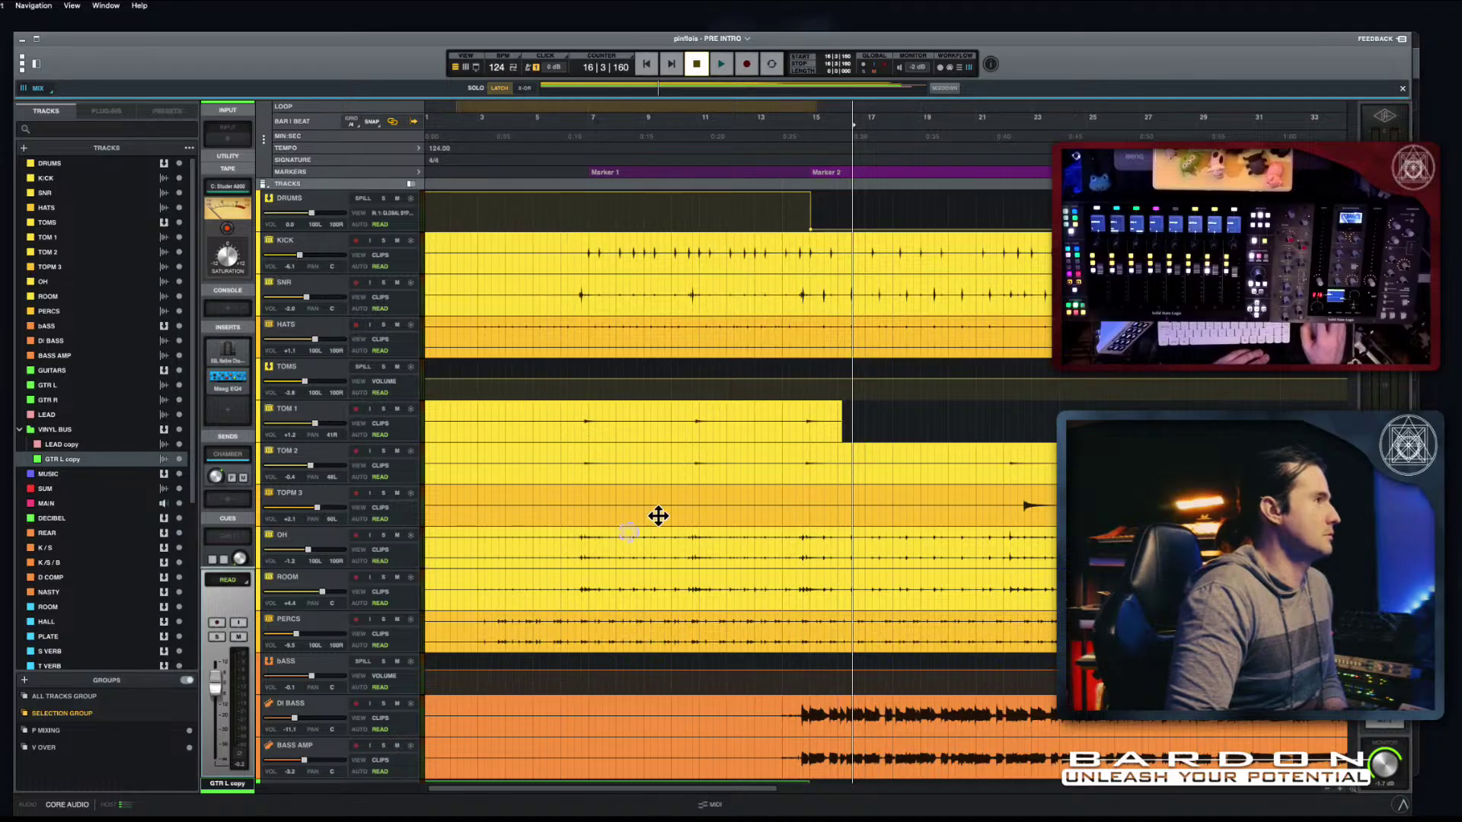
scroll(743, 478, "left", 1)
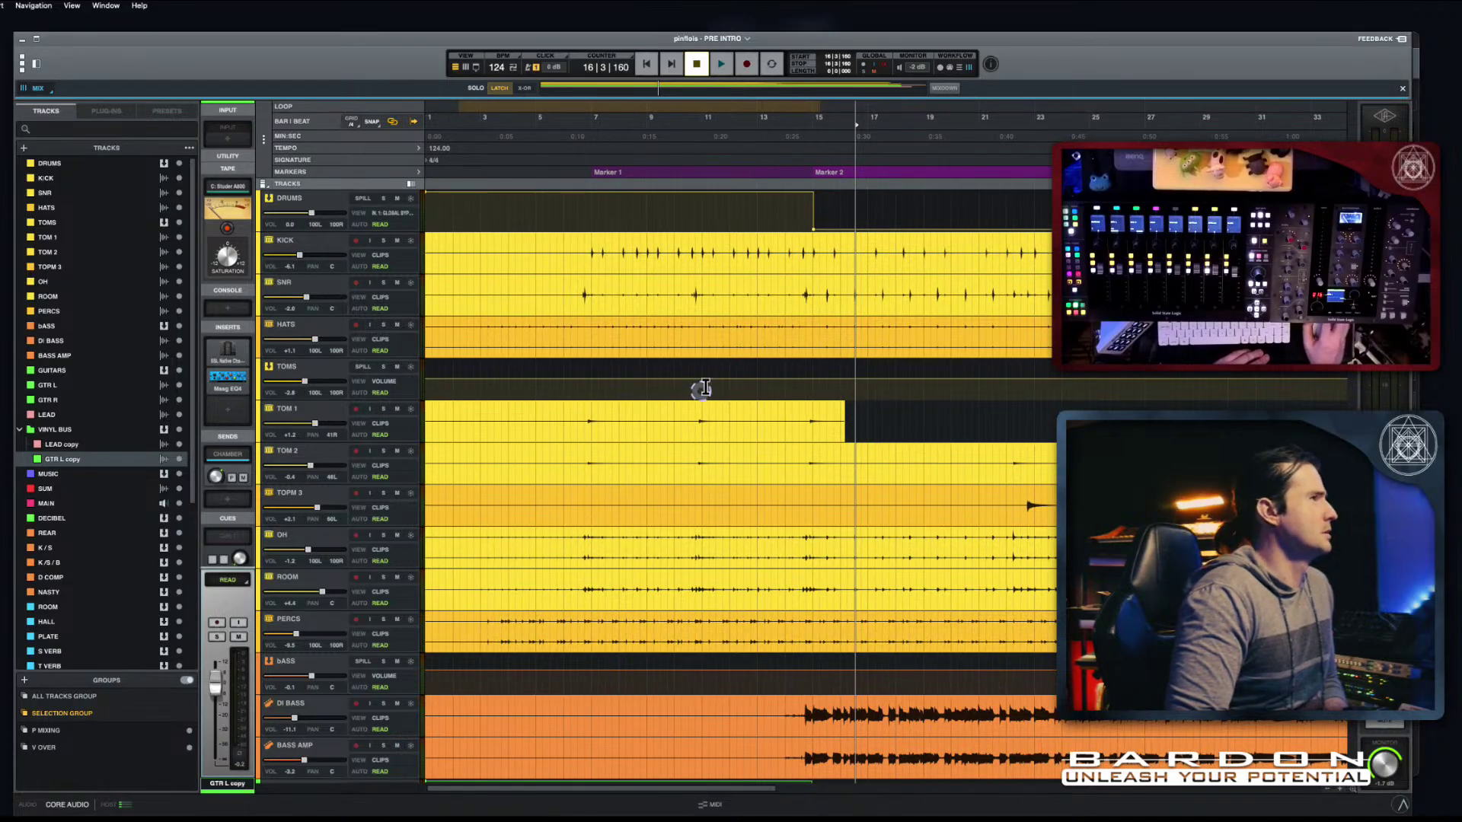
left_click(848, 432)
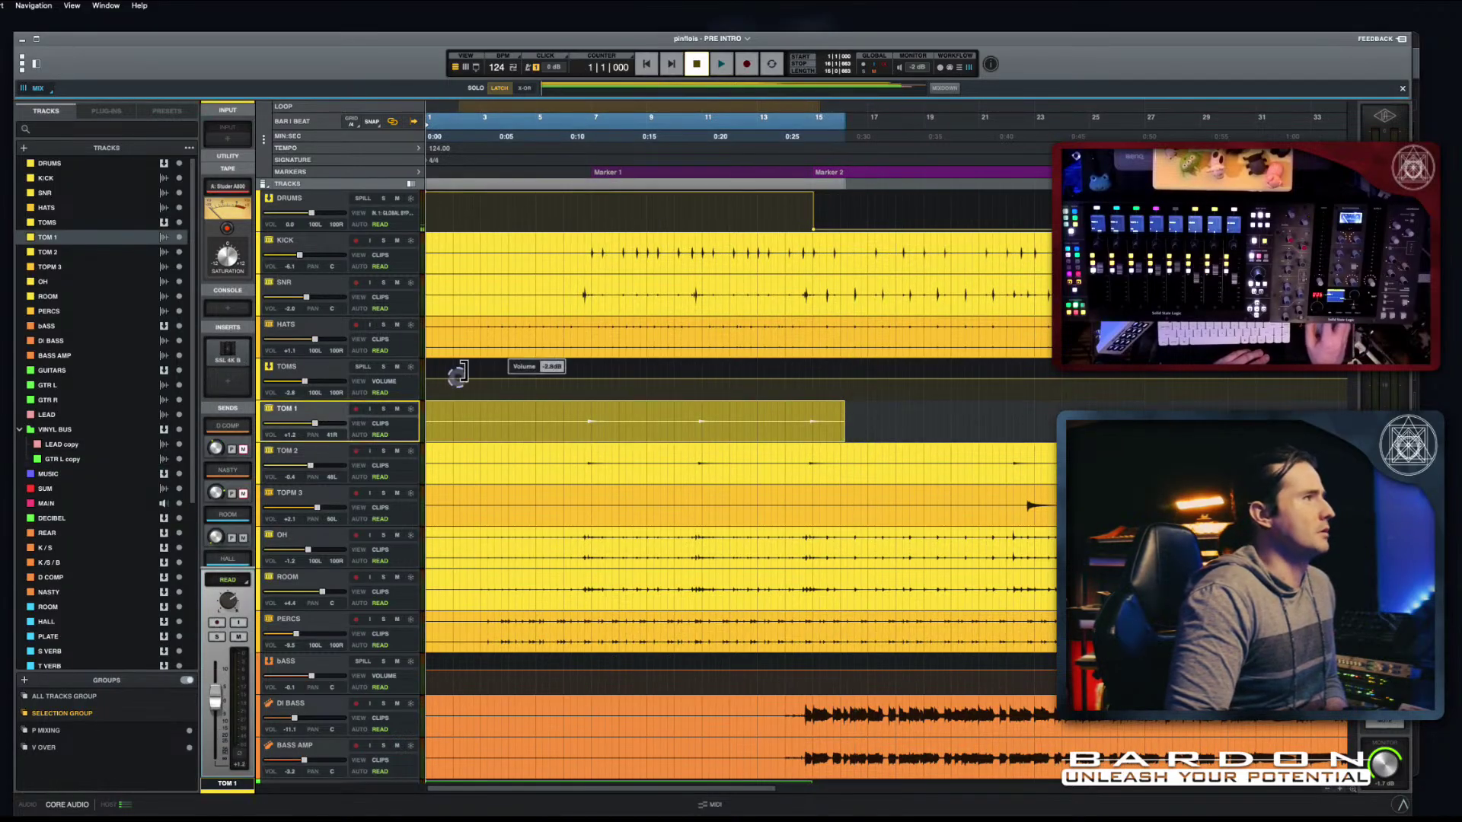
left_click(897, 137)
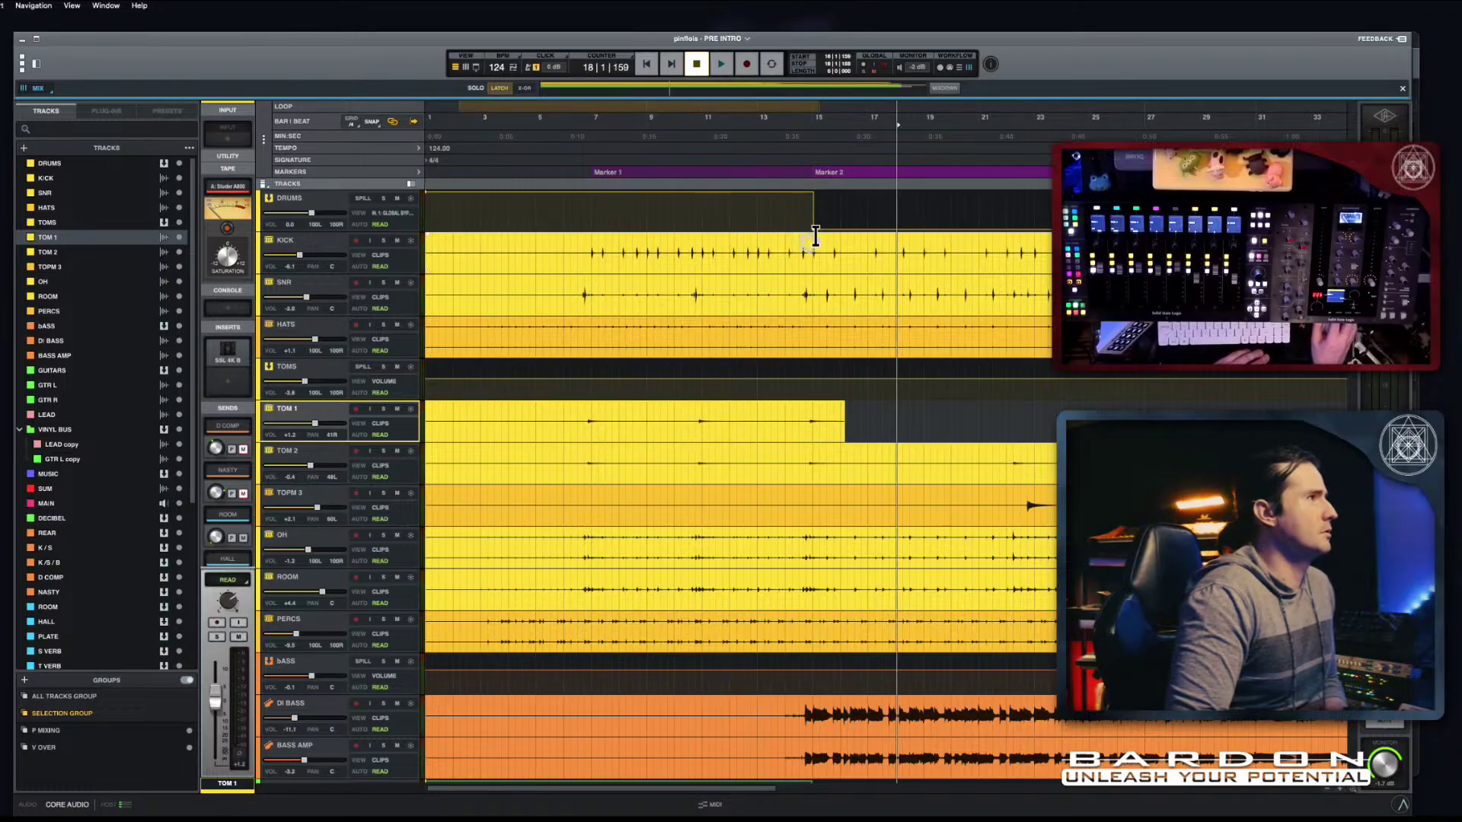
left_click(308, 241)
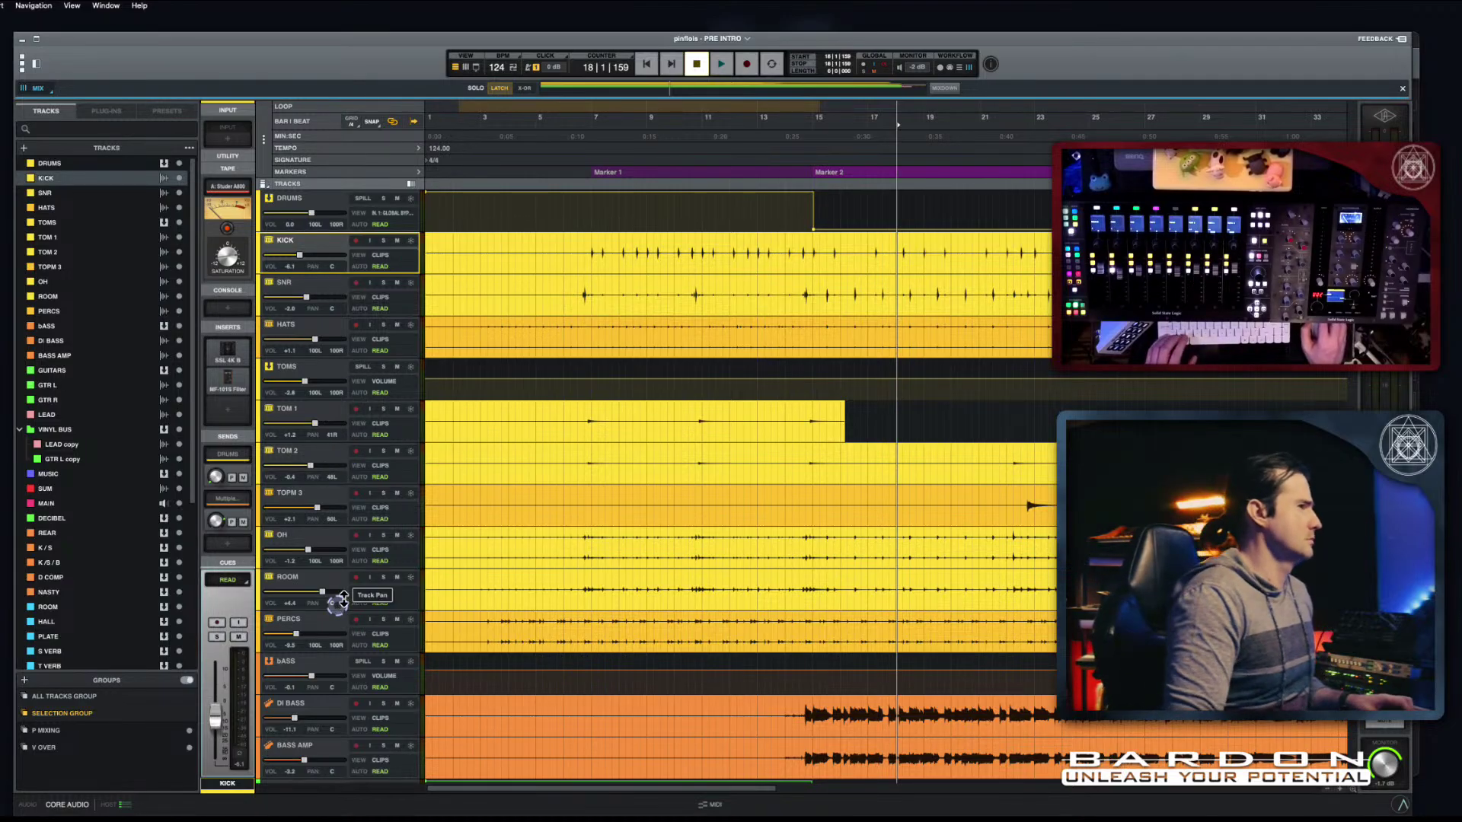
left_click(326, 623, "shift")
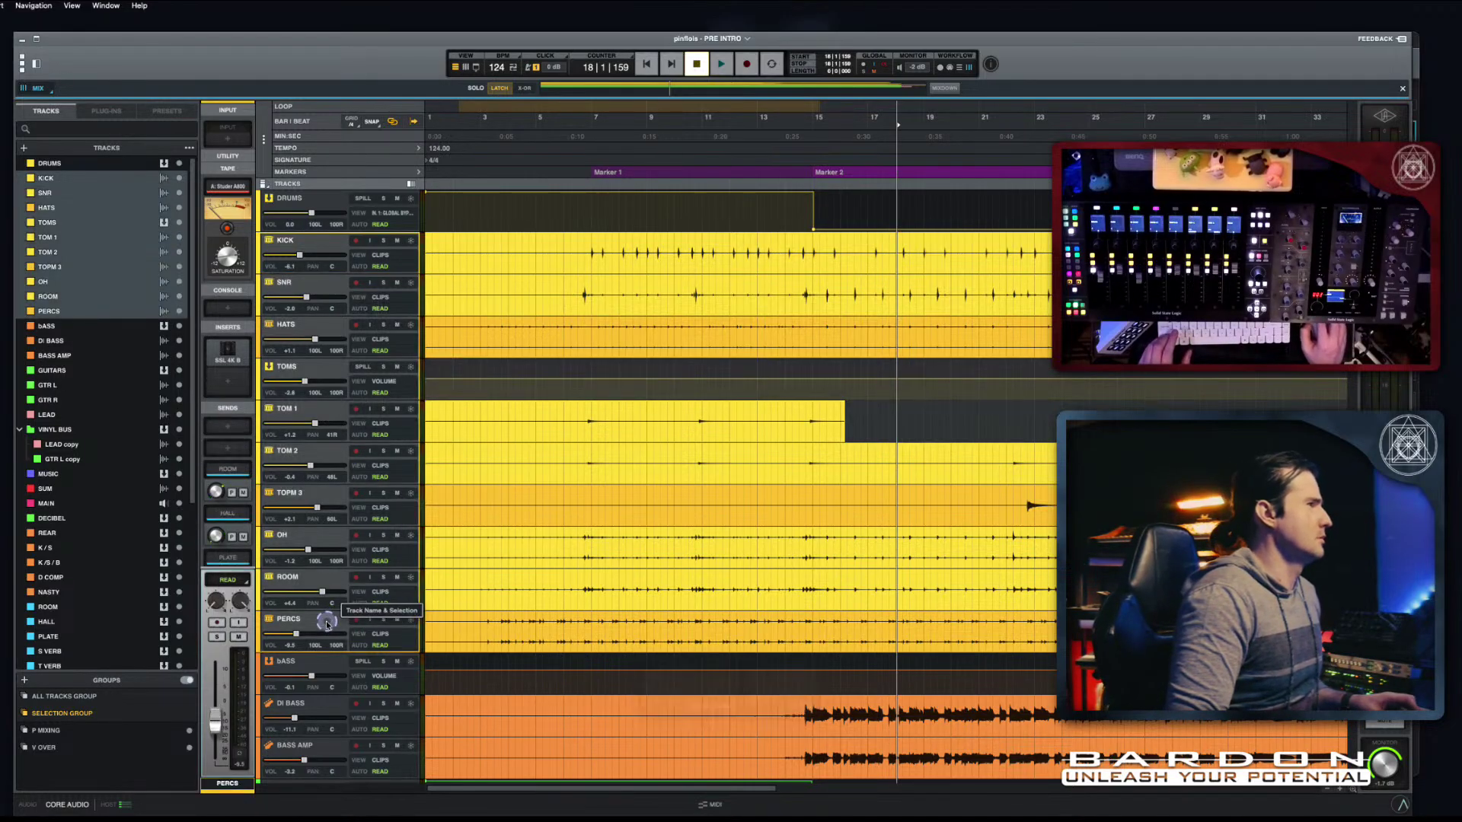
right_click(337, 246)
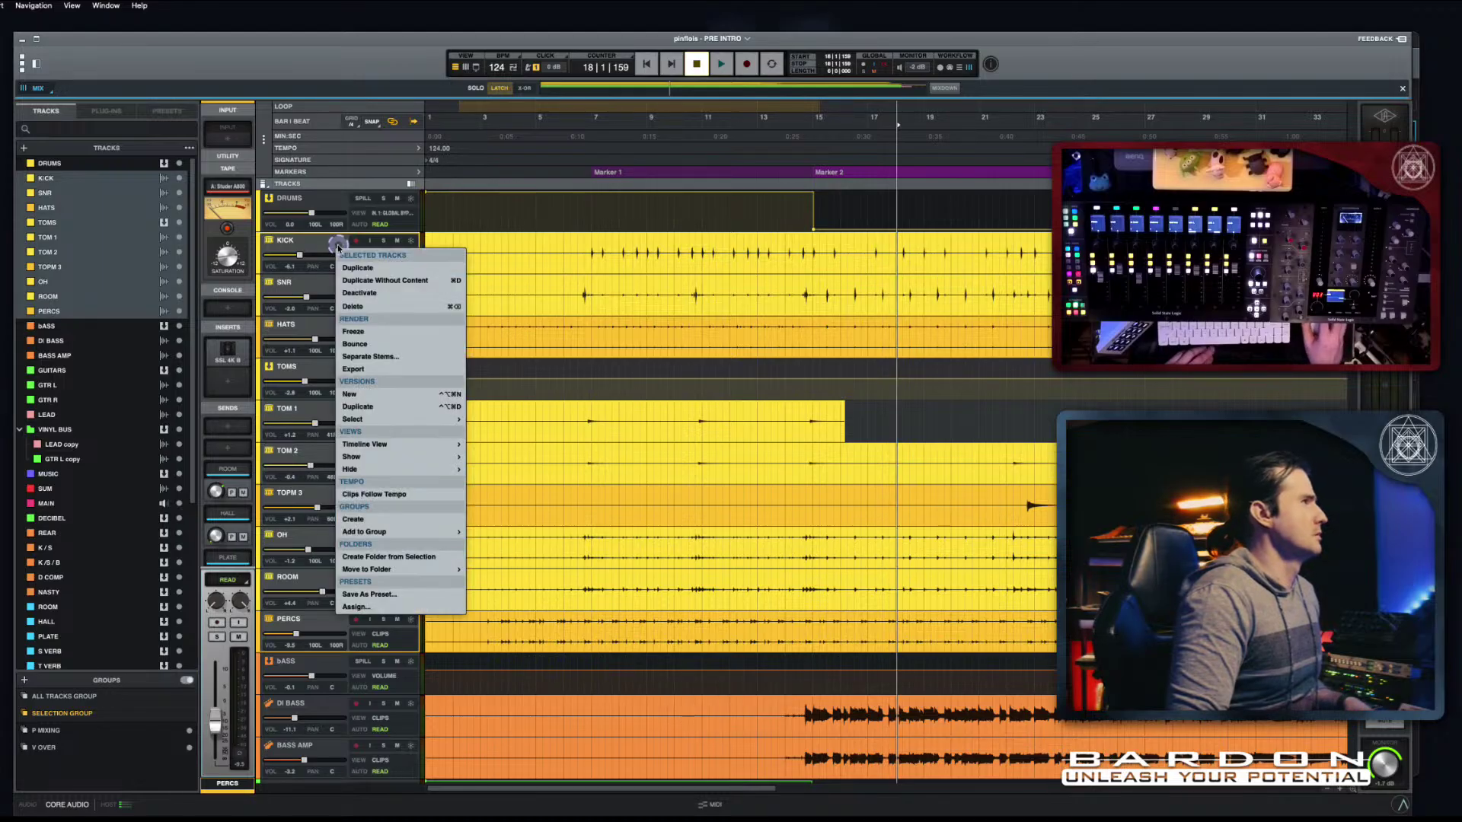
left_click(418, 267)
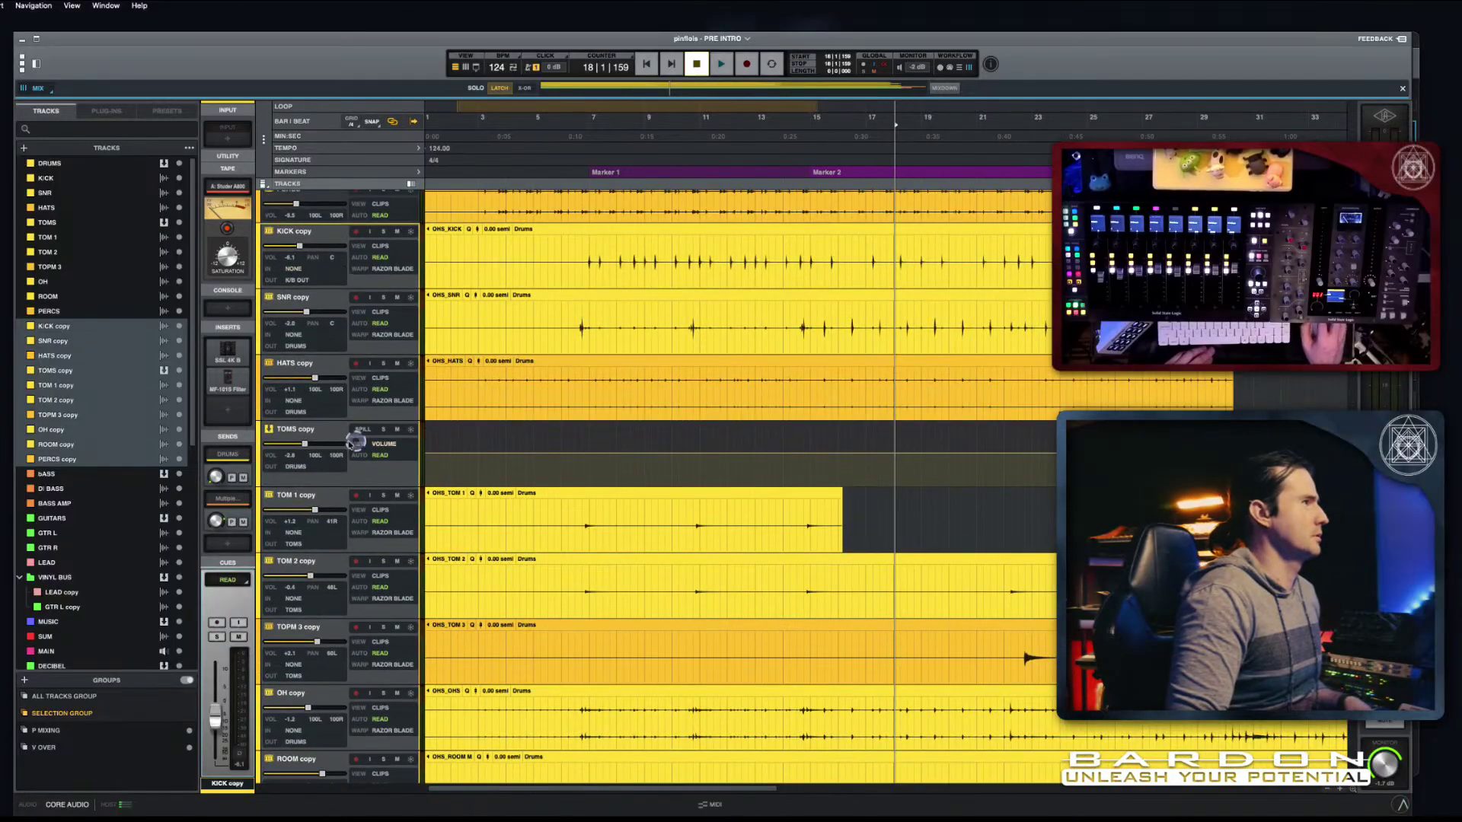
Step: Move all the duplicated drum tracks, KICK copy through PERCS copy, into the VINYL BUS folder below GTR L copy
left_click(322, 430)
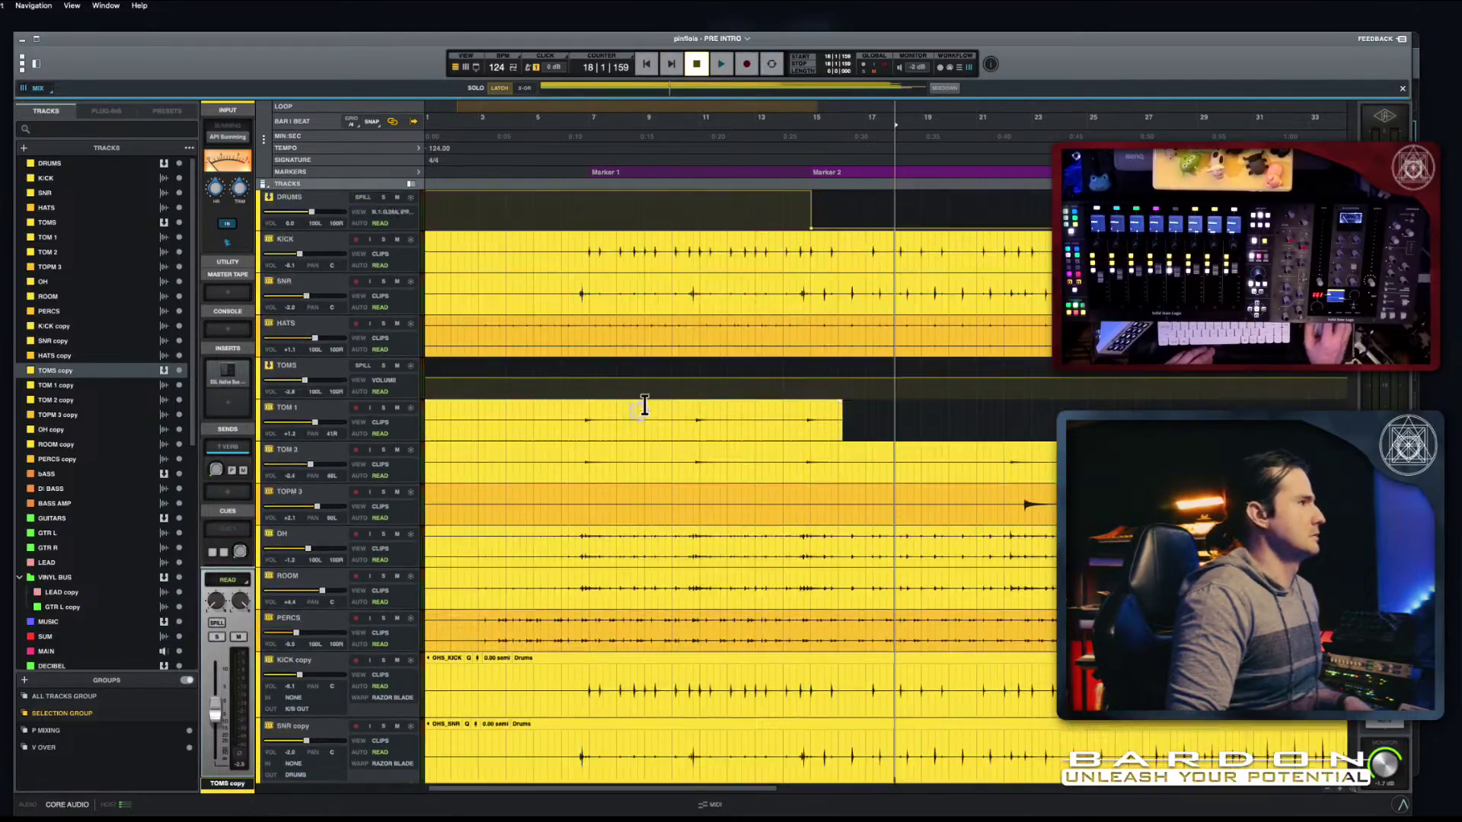
key("shift+w")
key("shift+w")
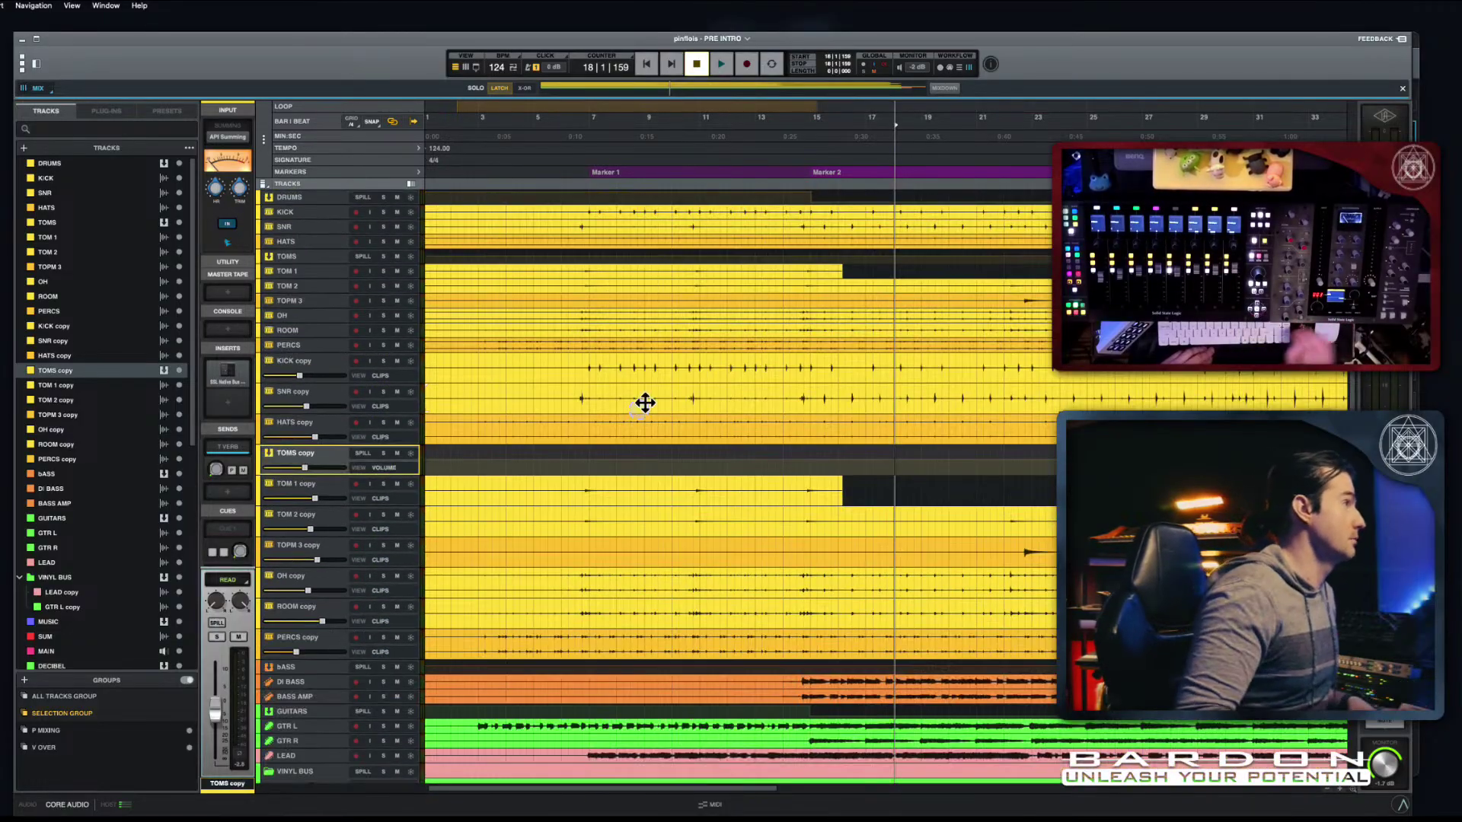
left_click(340, 362)
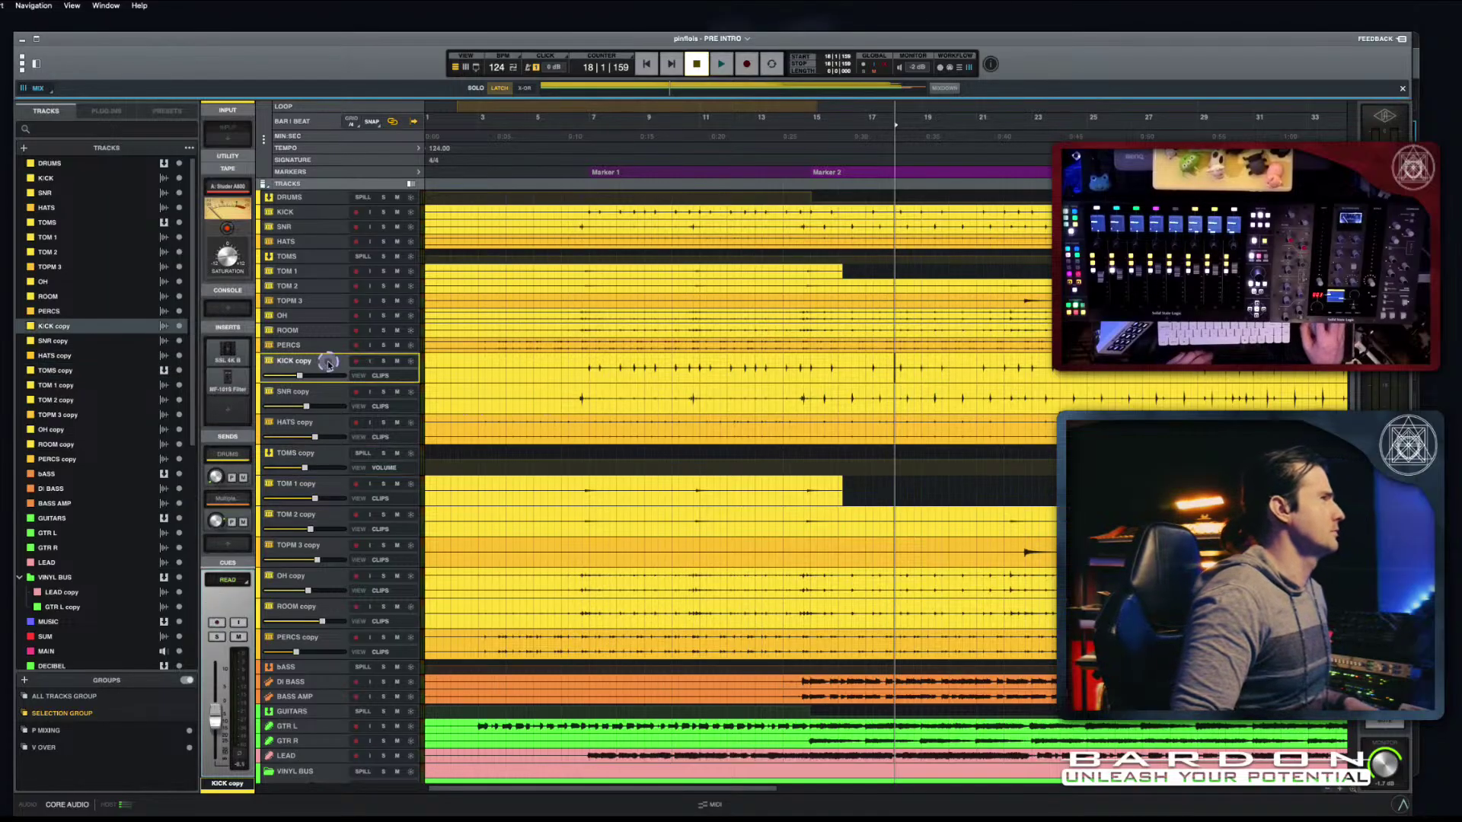
left_click(343, 646, "shift")
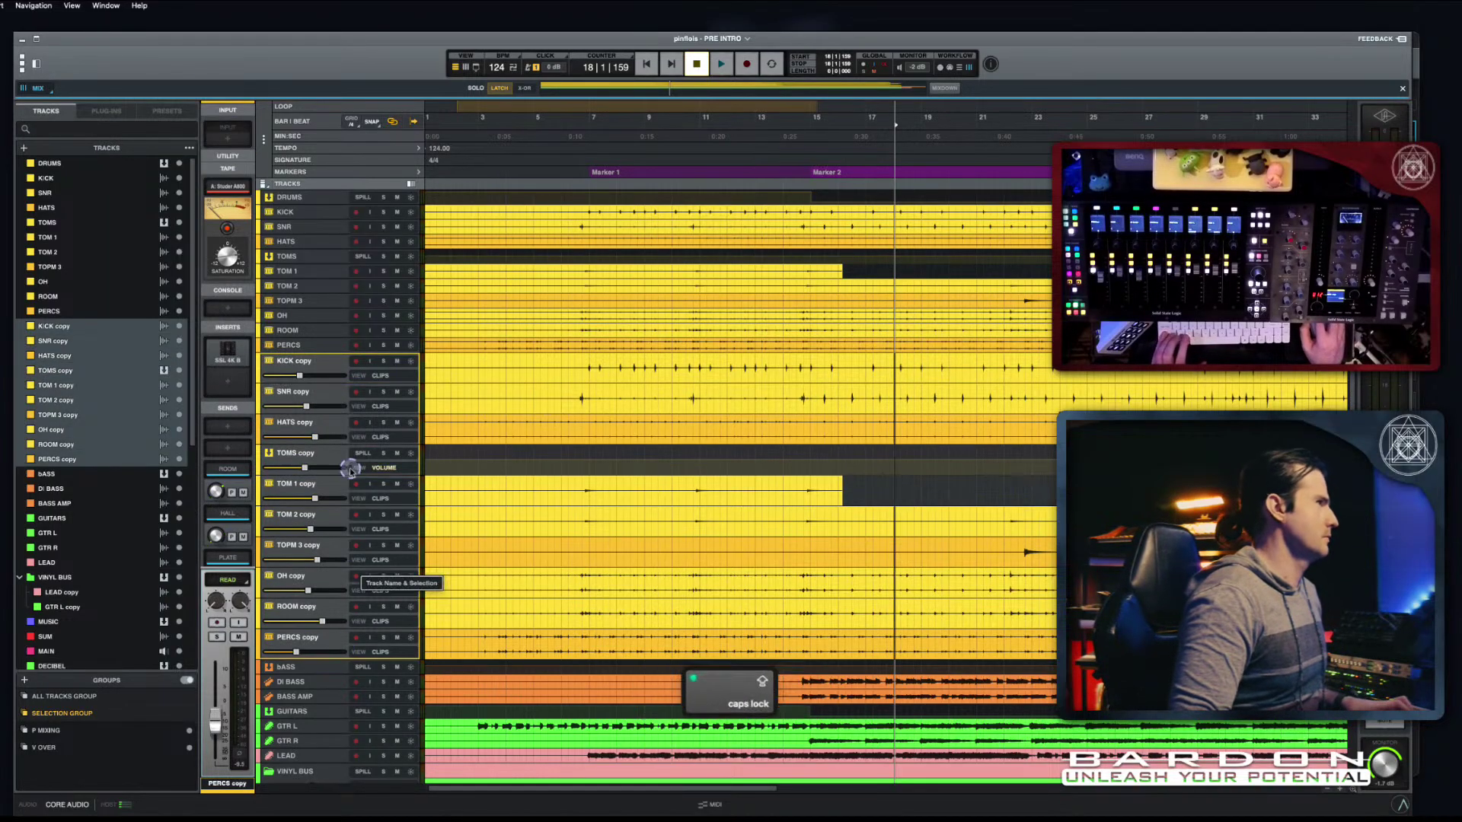
left_click_drag(346, 369, 371, 558)
scroll(307, 558, "down", 1)
scroll(285, 594, "down", 6)
scroll(285, 594, "up", 4)
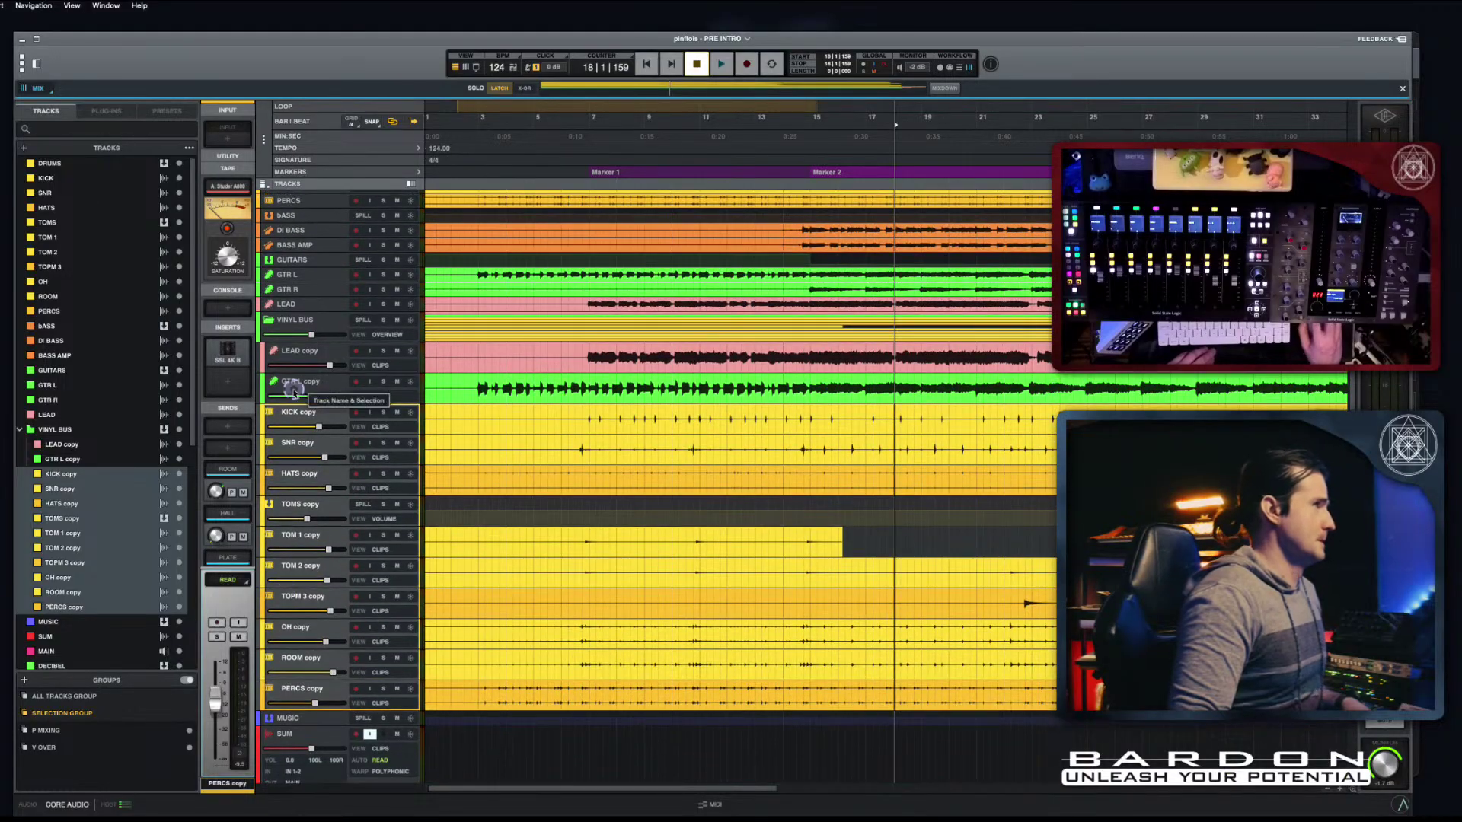
Step: Trim the ends of the VINYL BUS clips together until the LEAD copy clip ends at about bar 15, near Marker 2
left_click(330, 323)
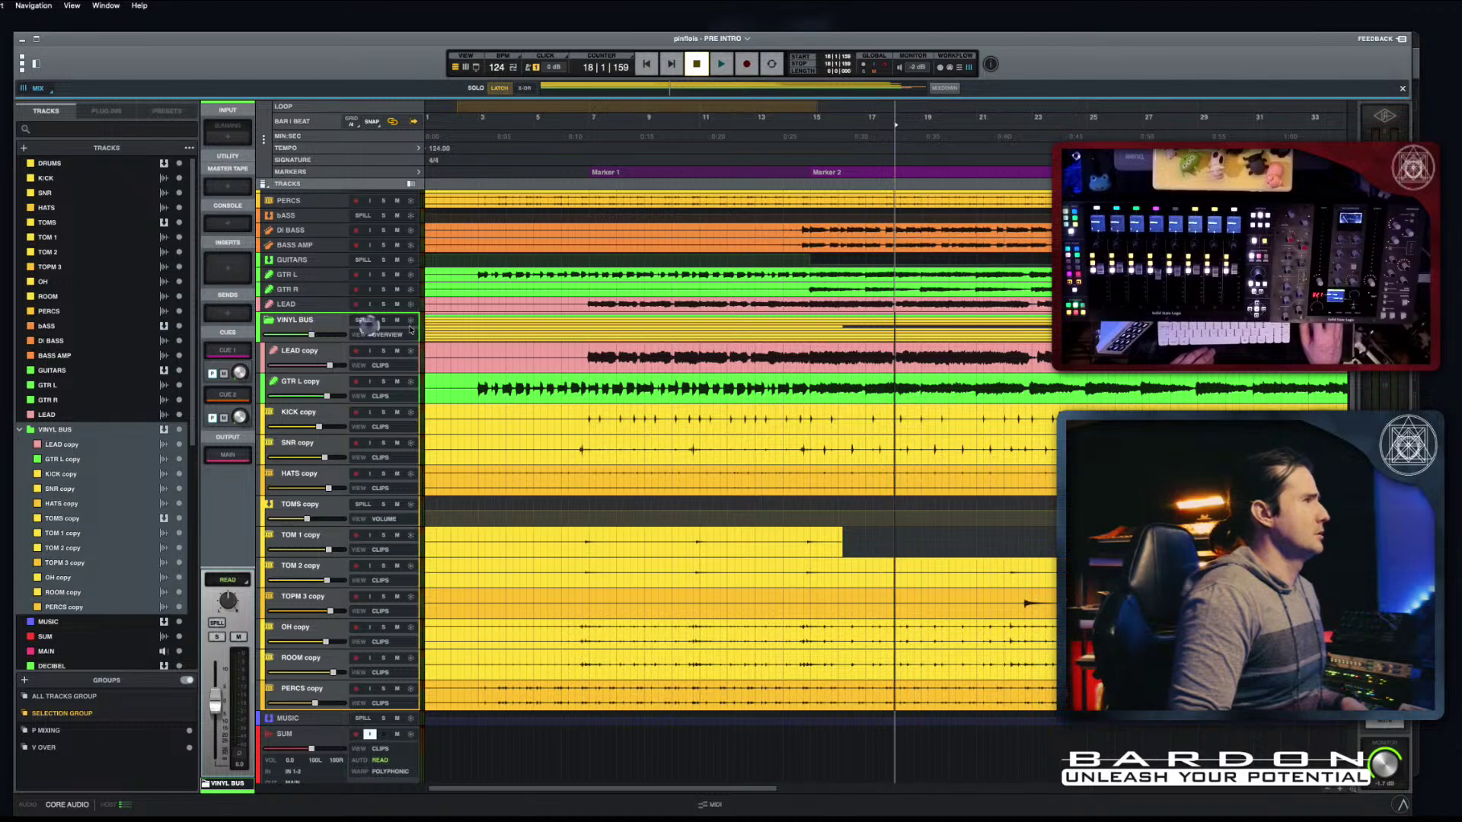
scroll(1158, 379, "right", 15)
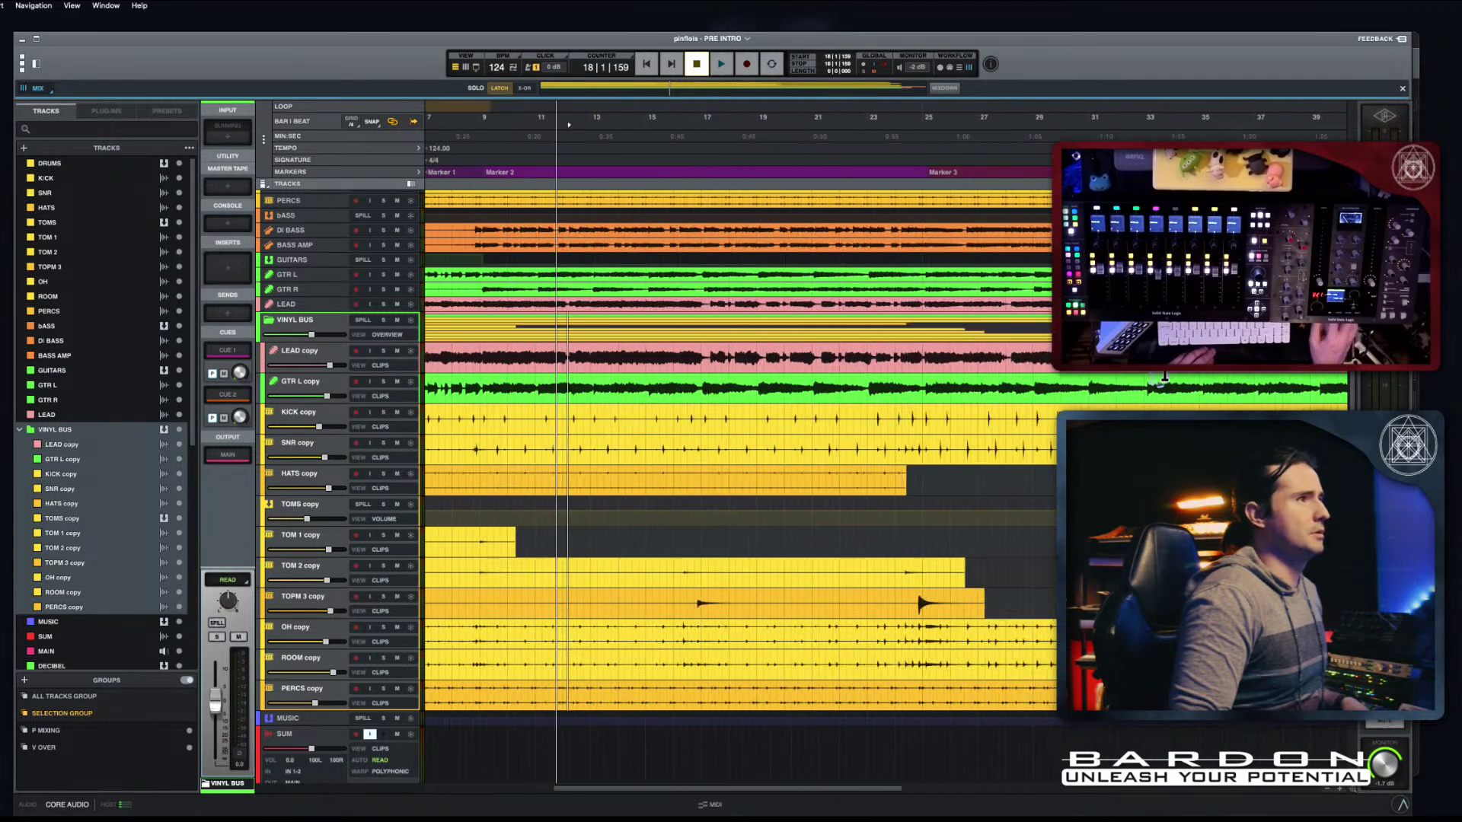
left_click_drag(1039, 355, 464, 676)
scroll(644, 615, "left", 1)
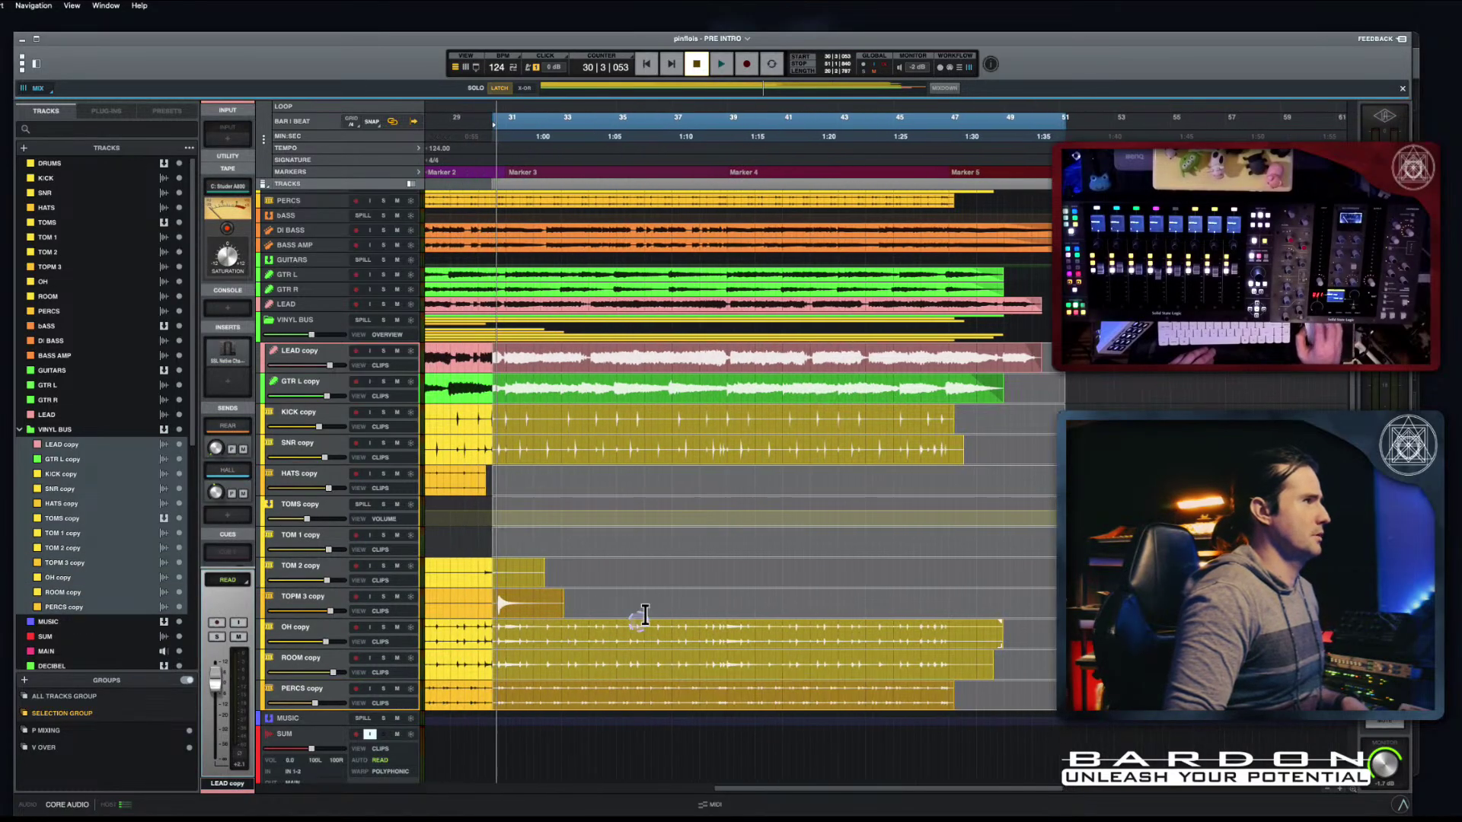
scroll(644, 615, "left", 10)
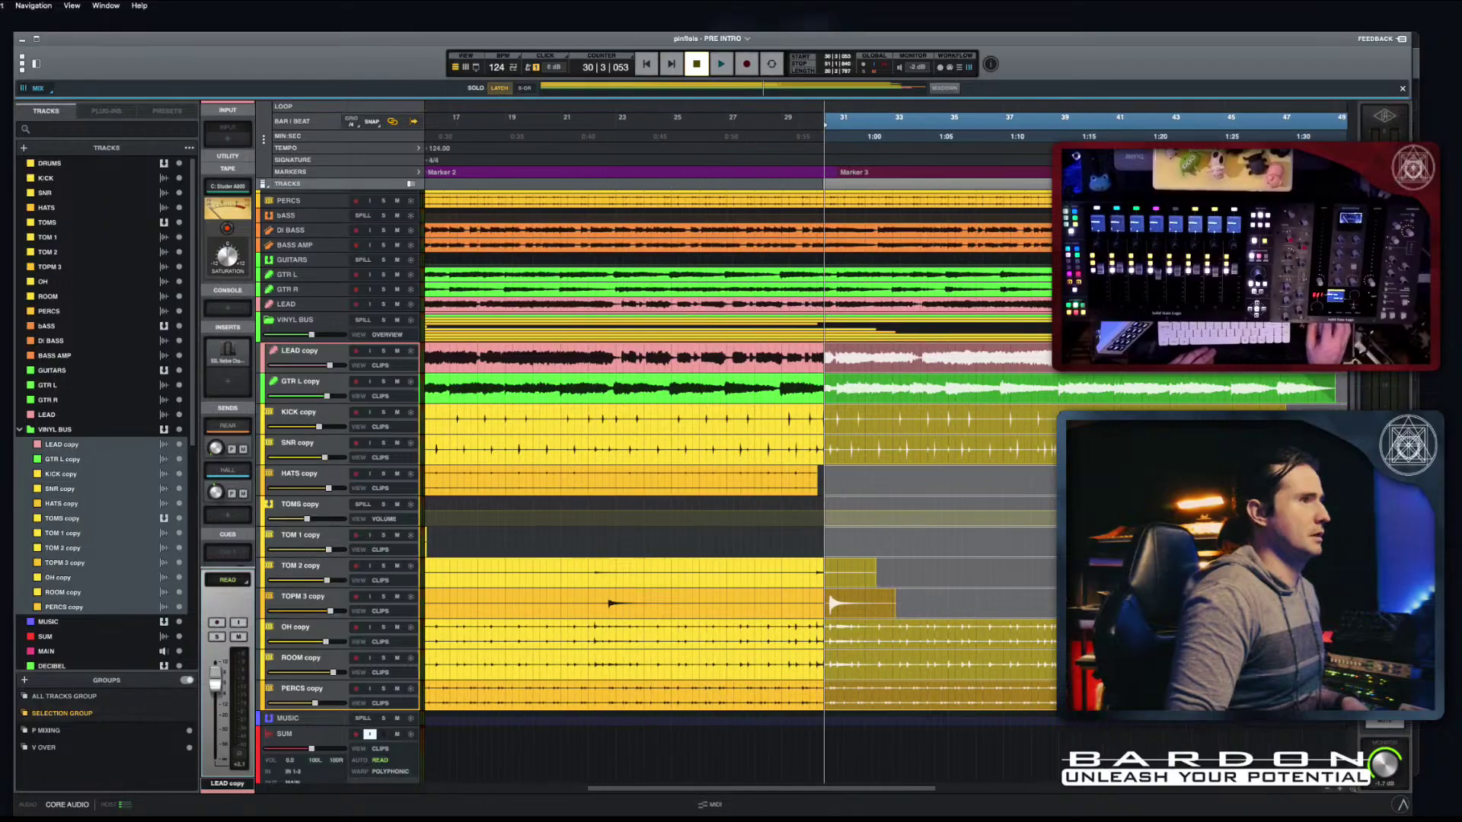
scroll(644, 615, "right", 2)
left_click_drag(1066, 427, 469, 441)
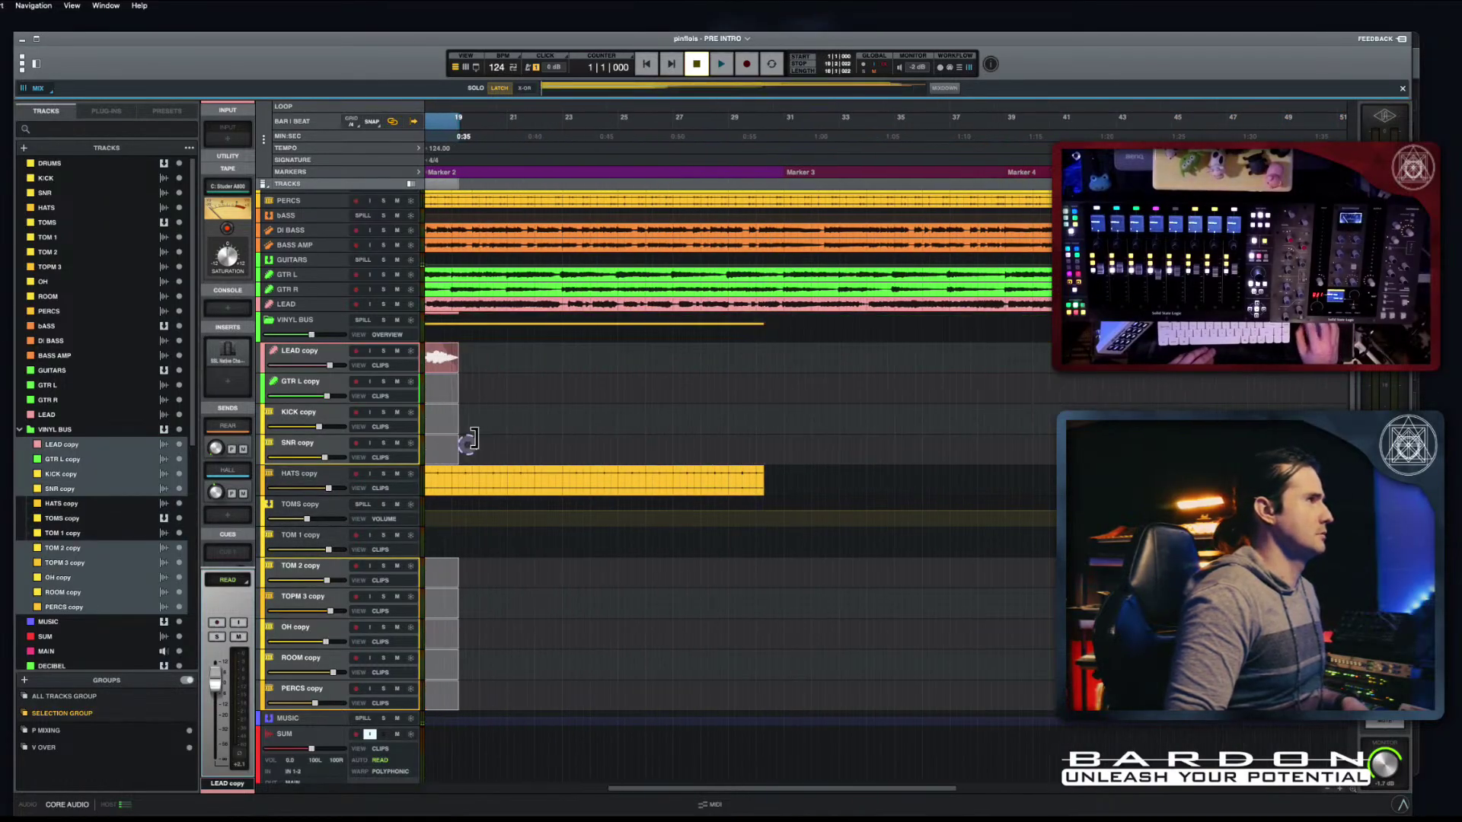
scroll(468, 441, "left", 12)
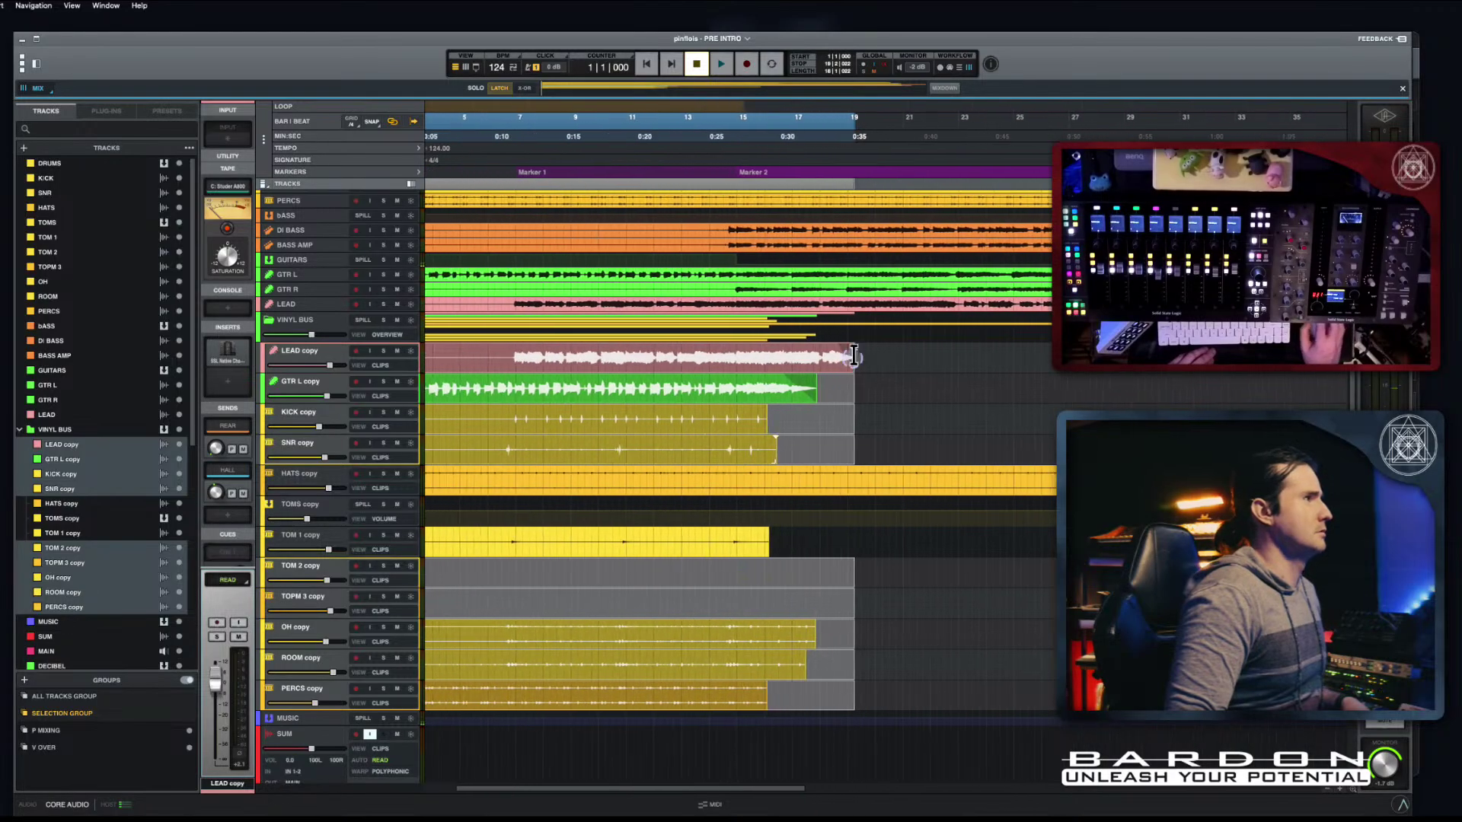
scroll(858, 353, "left", 3)
left_click_drag(929, 363, 818, 373)
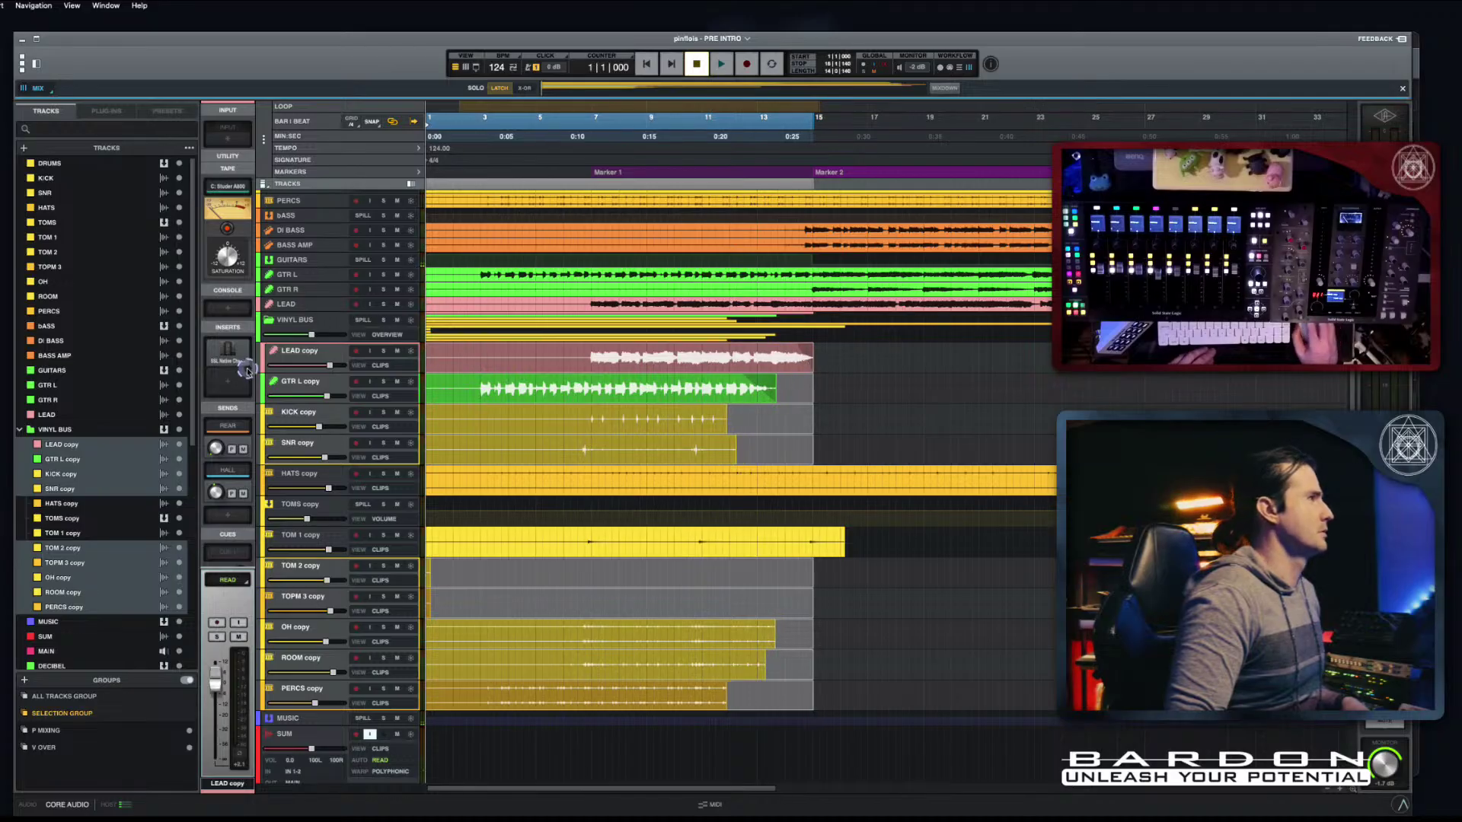
left_click(320, 322)
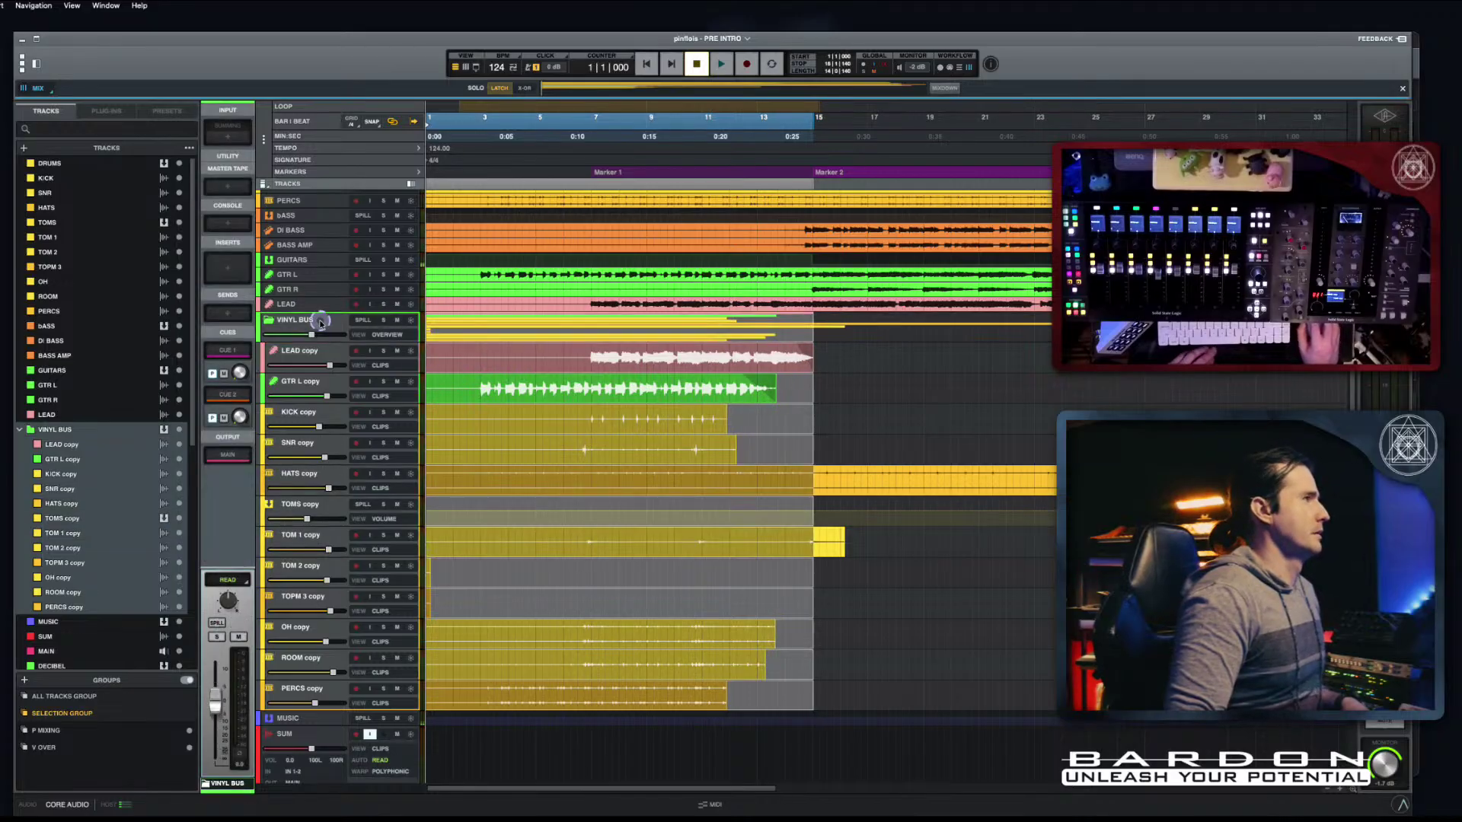
left_click(263, 322)
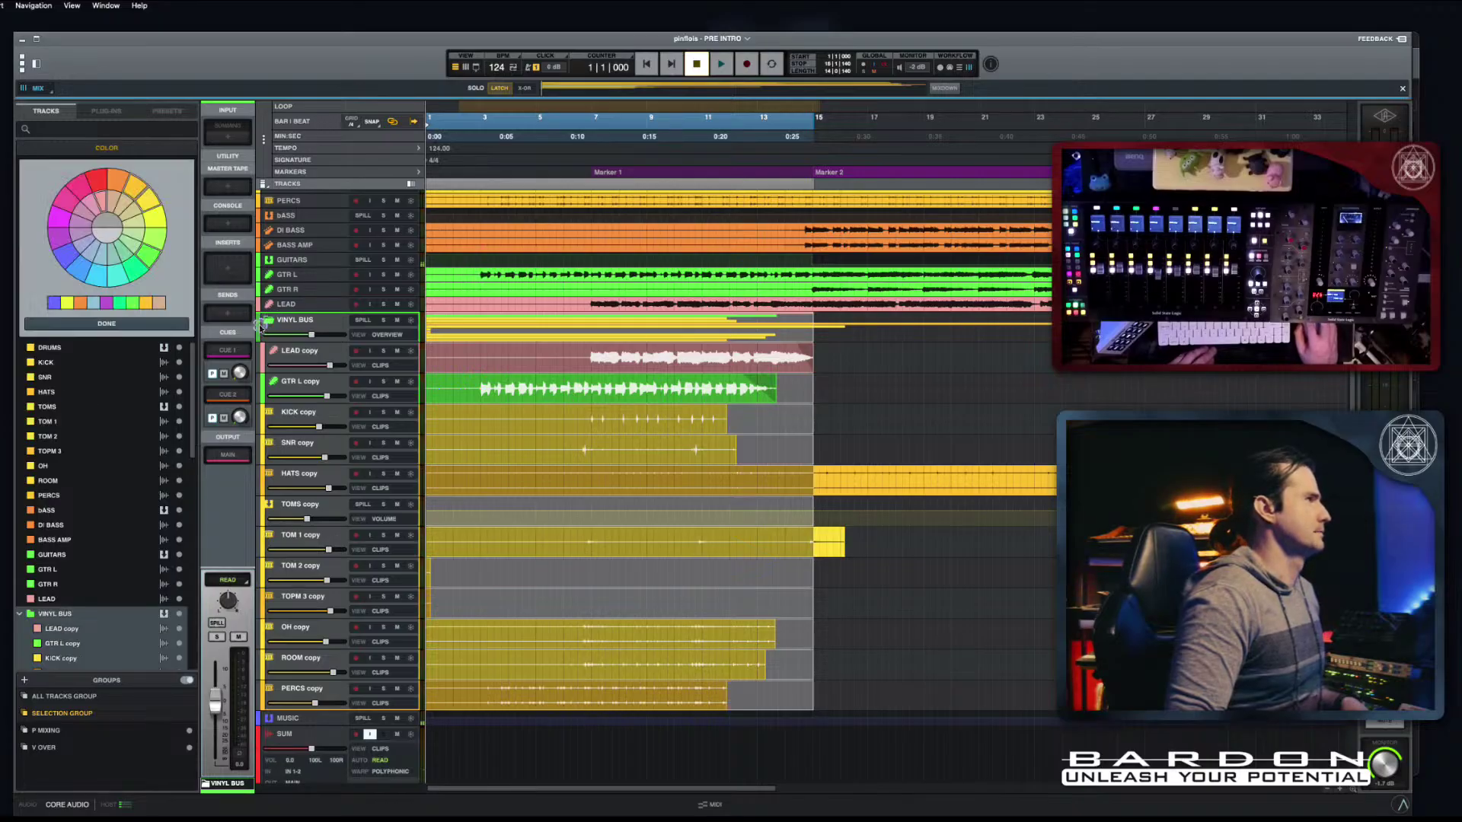
scroll(298, 322, "up", 5)
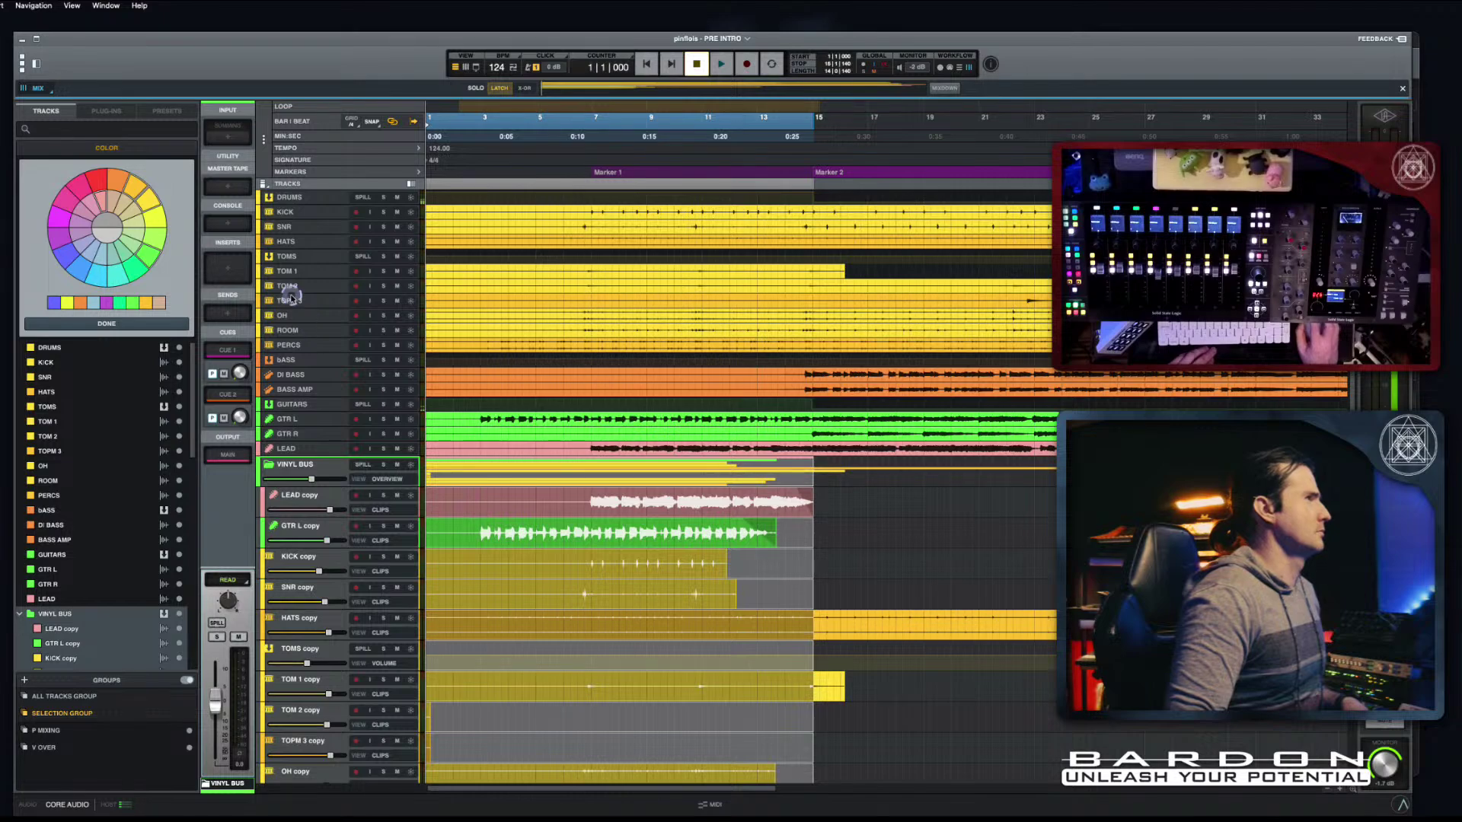
left_click(303, 198)
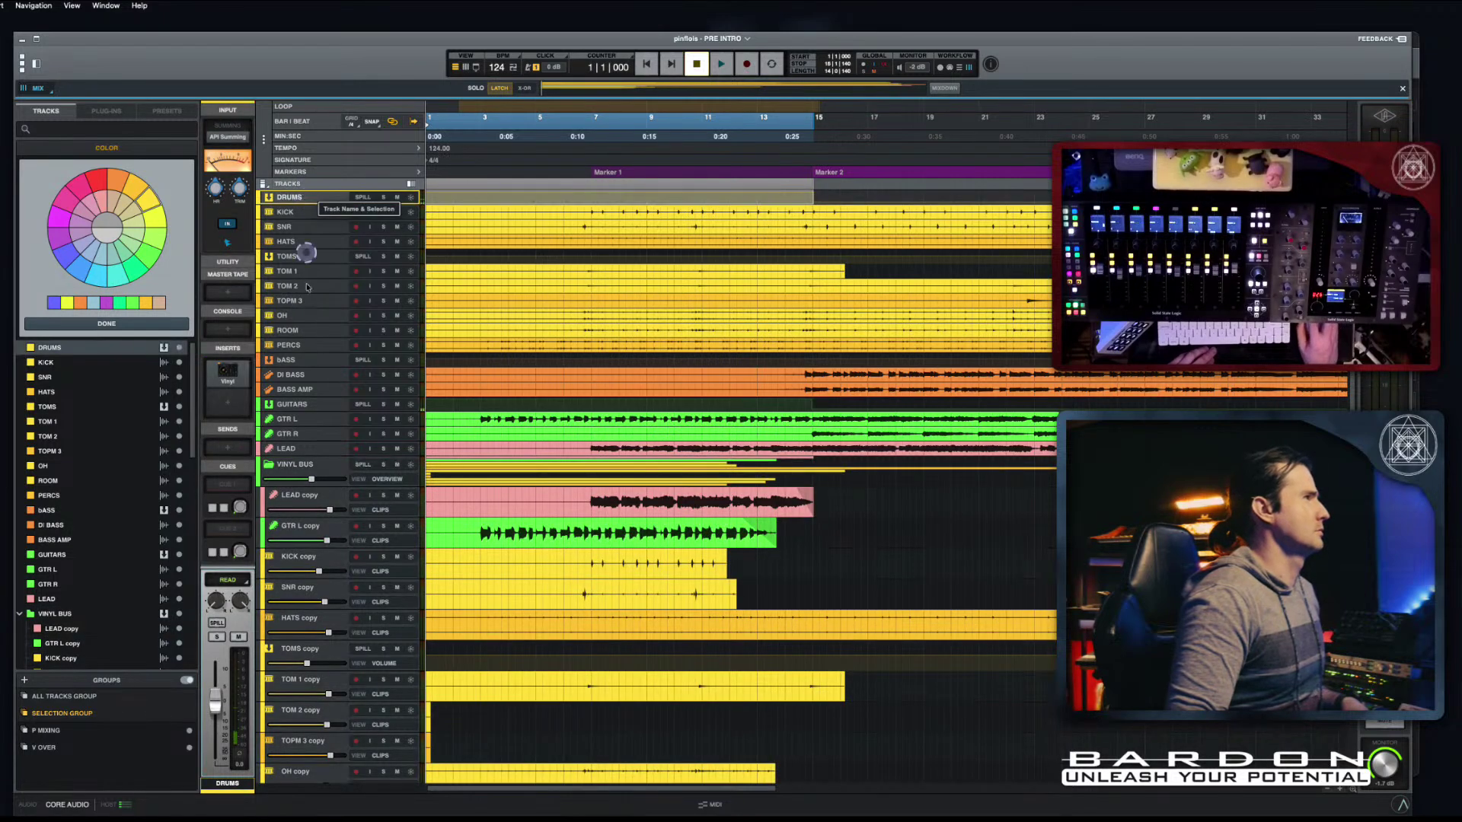
left_click(320, 465)
right_click(324, 466)
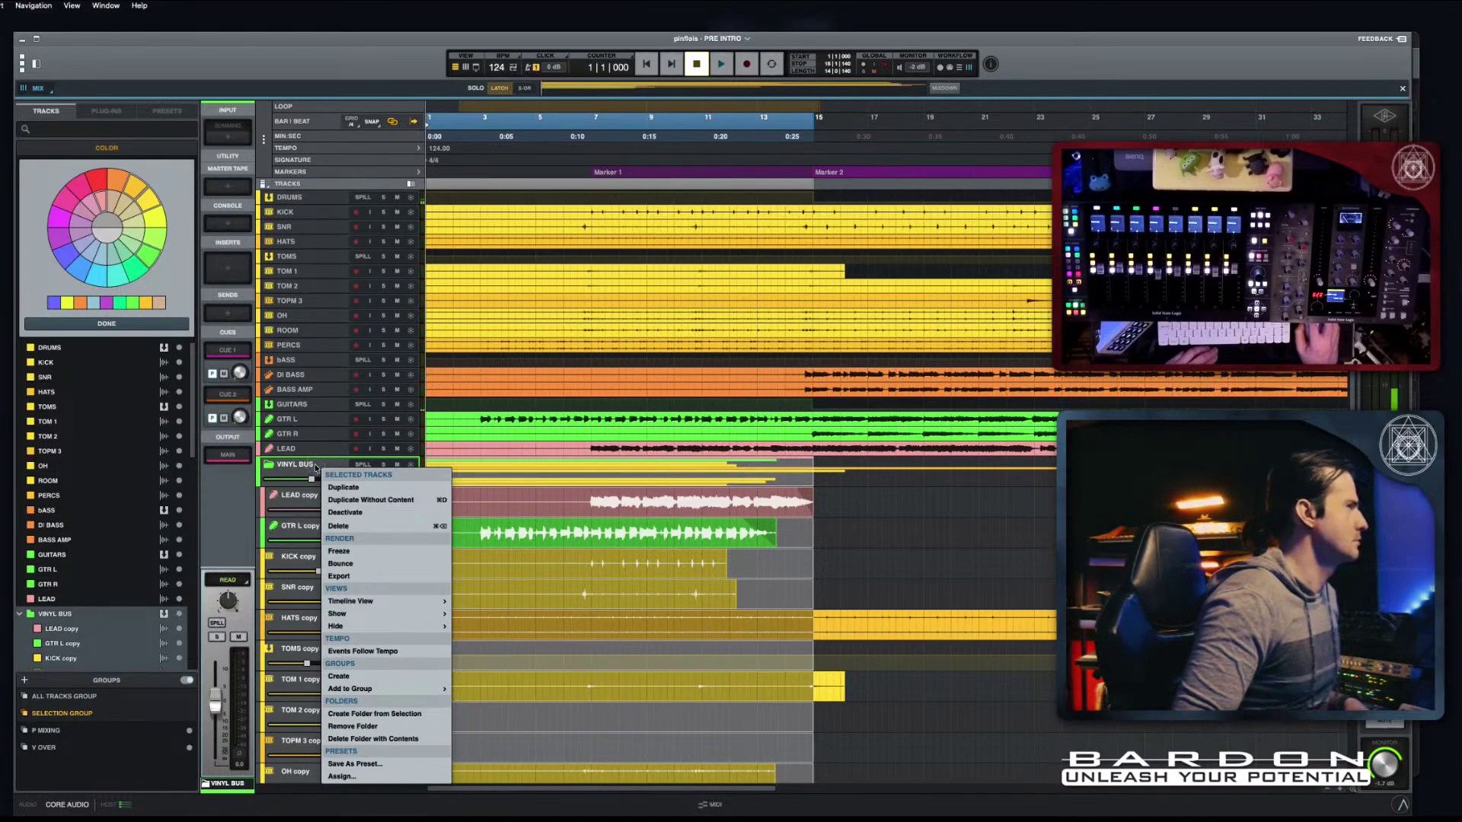
mouse_move(401, 627)
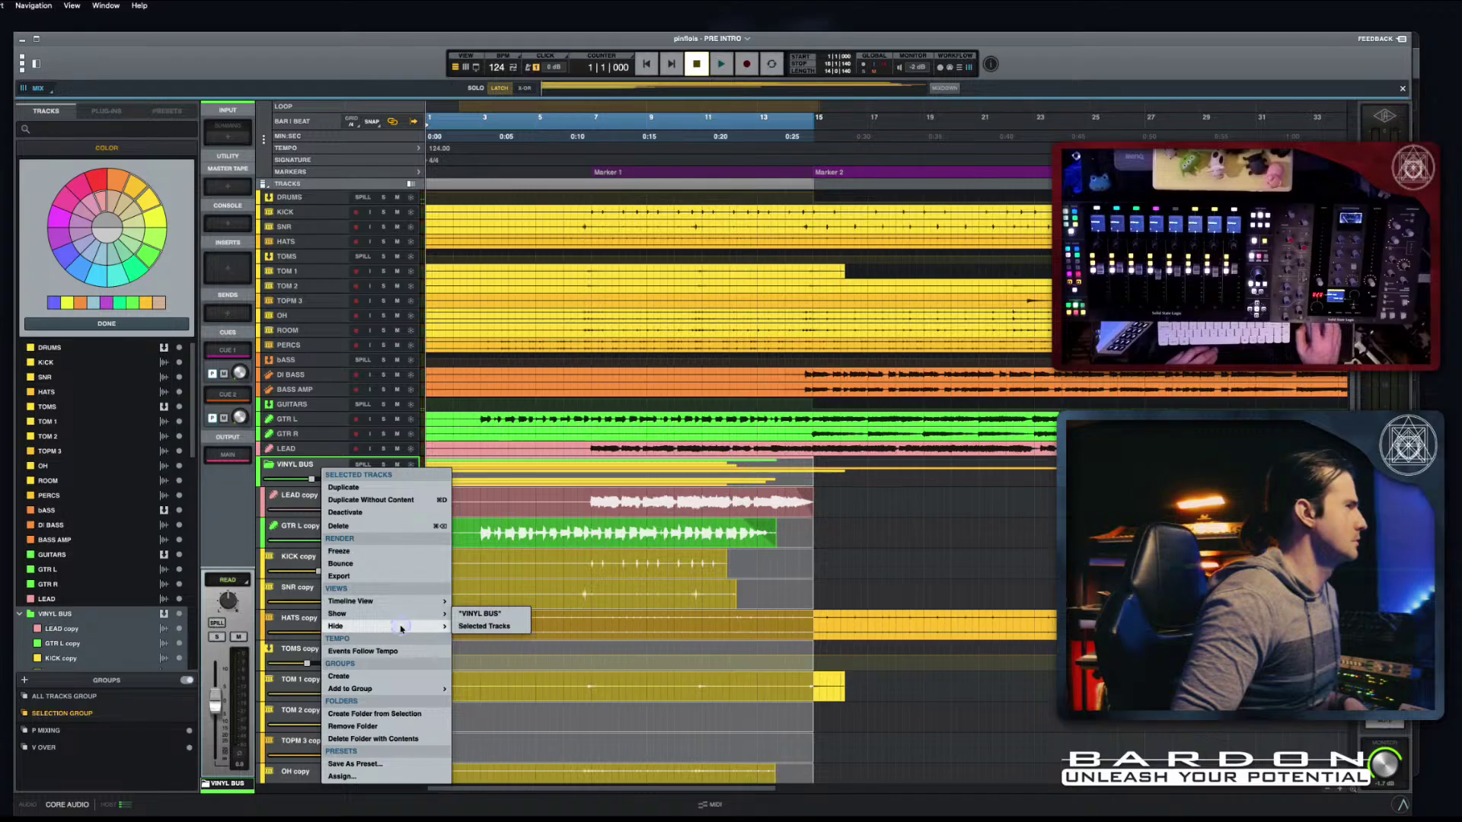
left_click(317, 461)
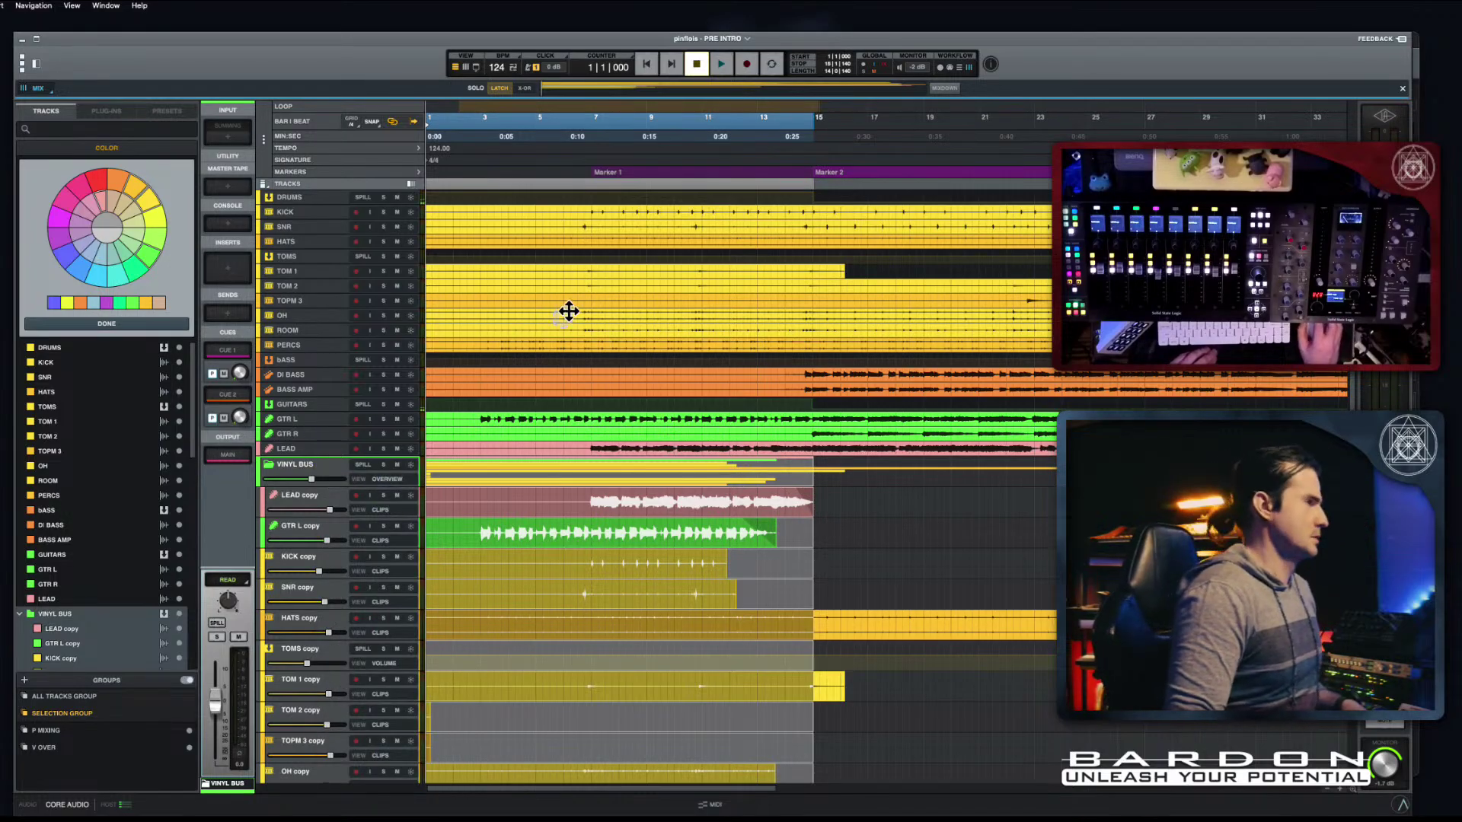
Step: Trim the end of the HATS copy clip back to about bar 15, near Marker 2
scroll(564, 314, "down", 5)
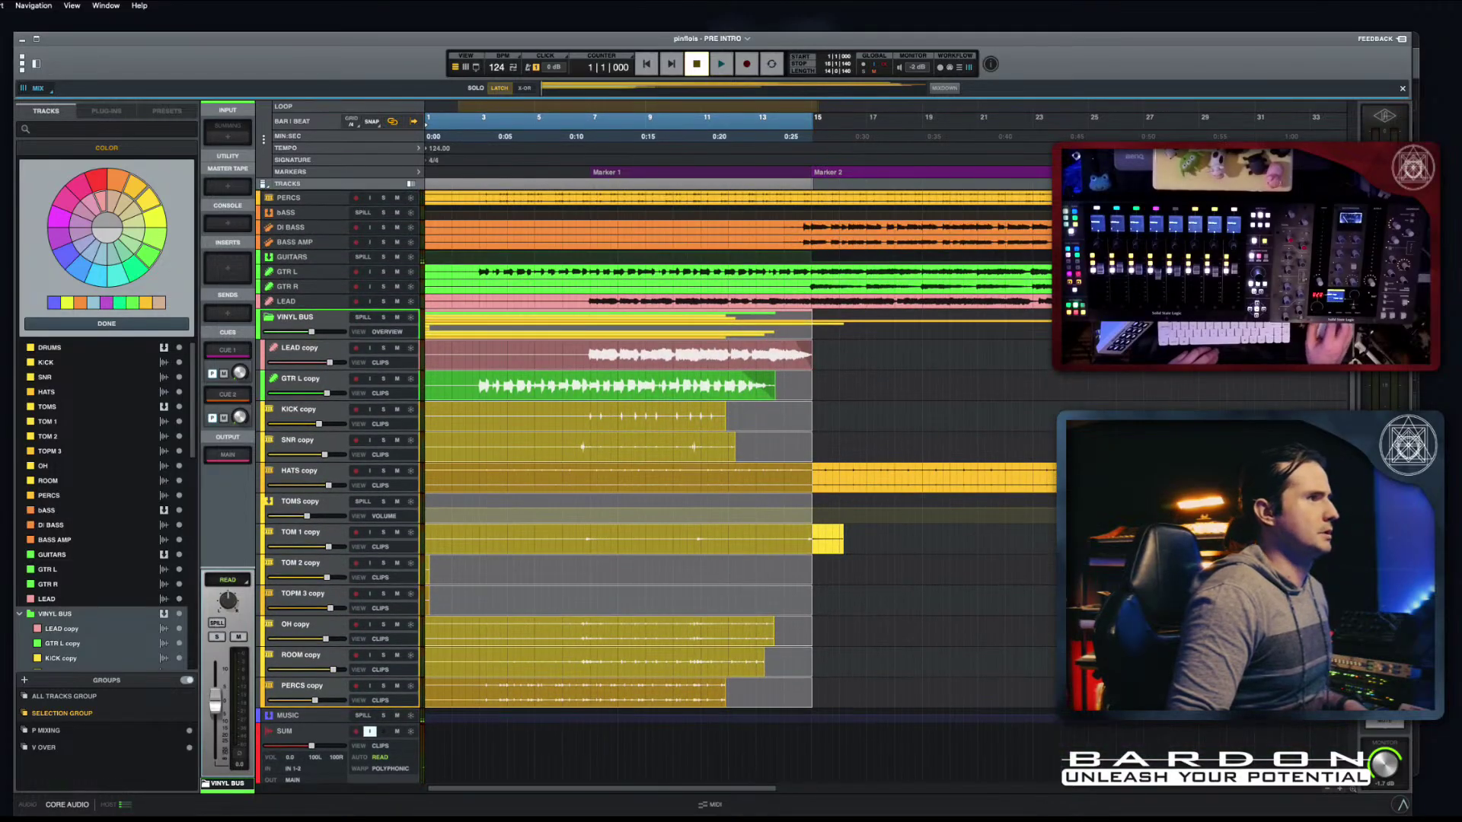
key("ctrl+z")
left_click_drag(1205, 491, 803, 491)
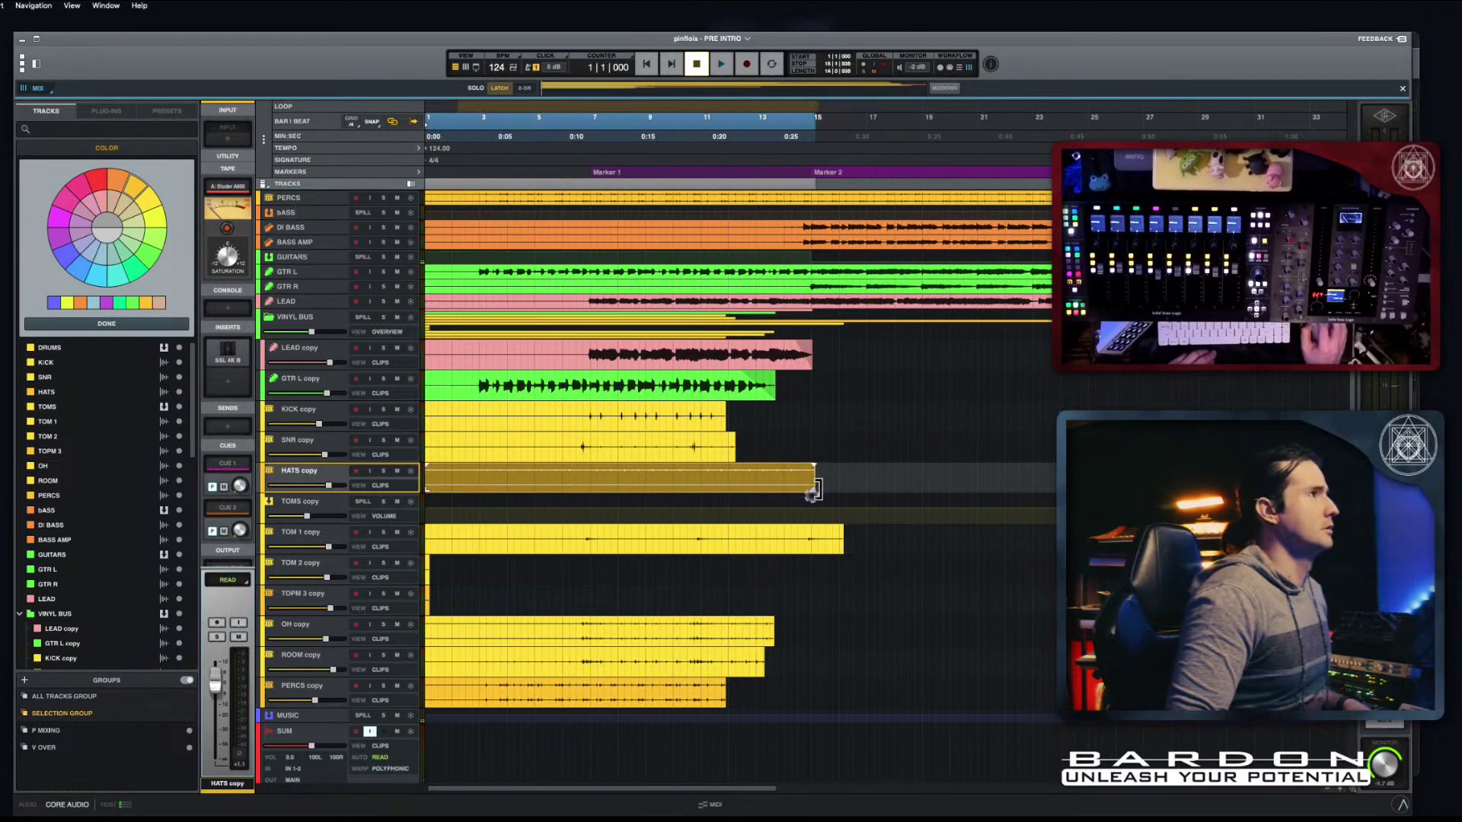
Step: Select the original clips from KICK through LEAD and trim their starts to about 14|2, shortly before Marker 2
scroll(590, 405, "up", 4)
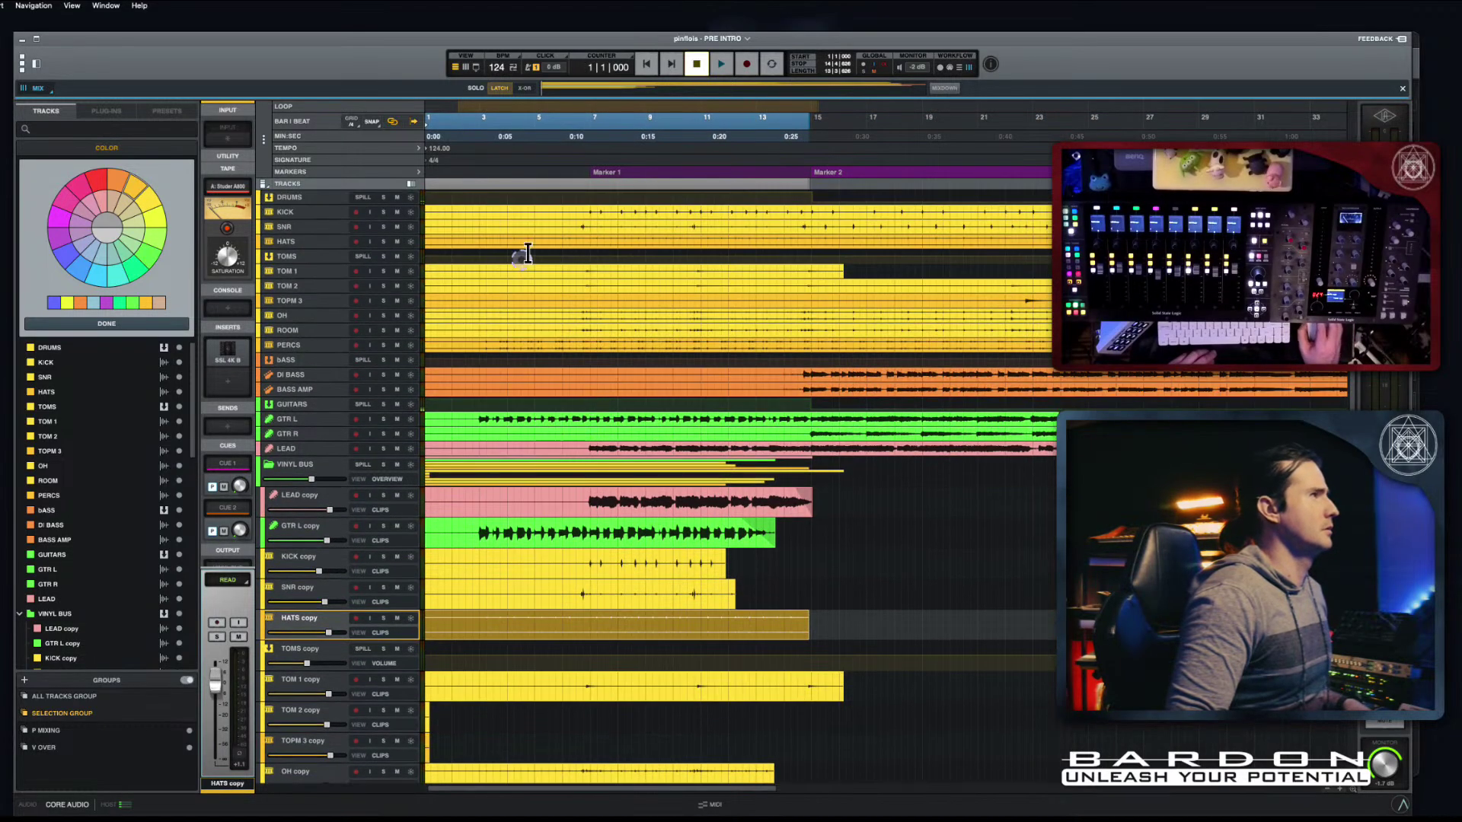
left_click(472, 216)
key("Caps_Lock")
key("shift")
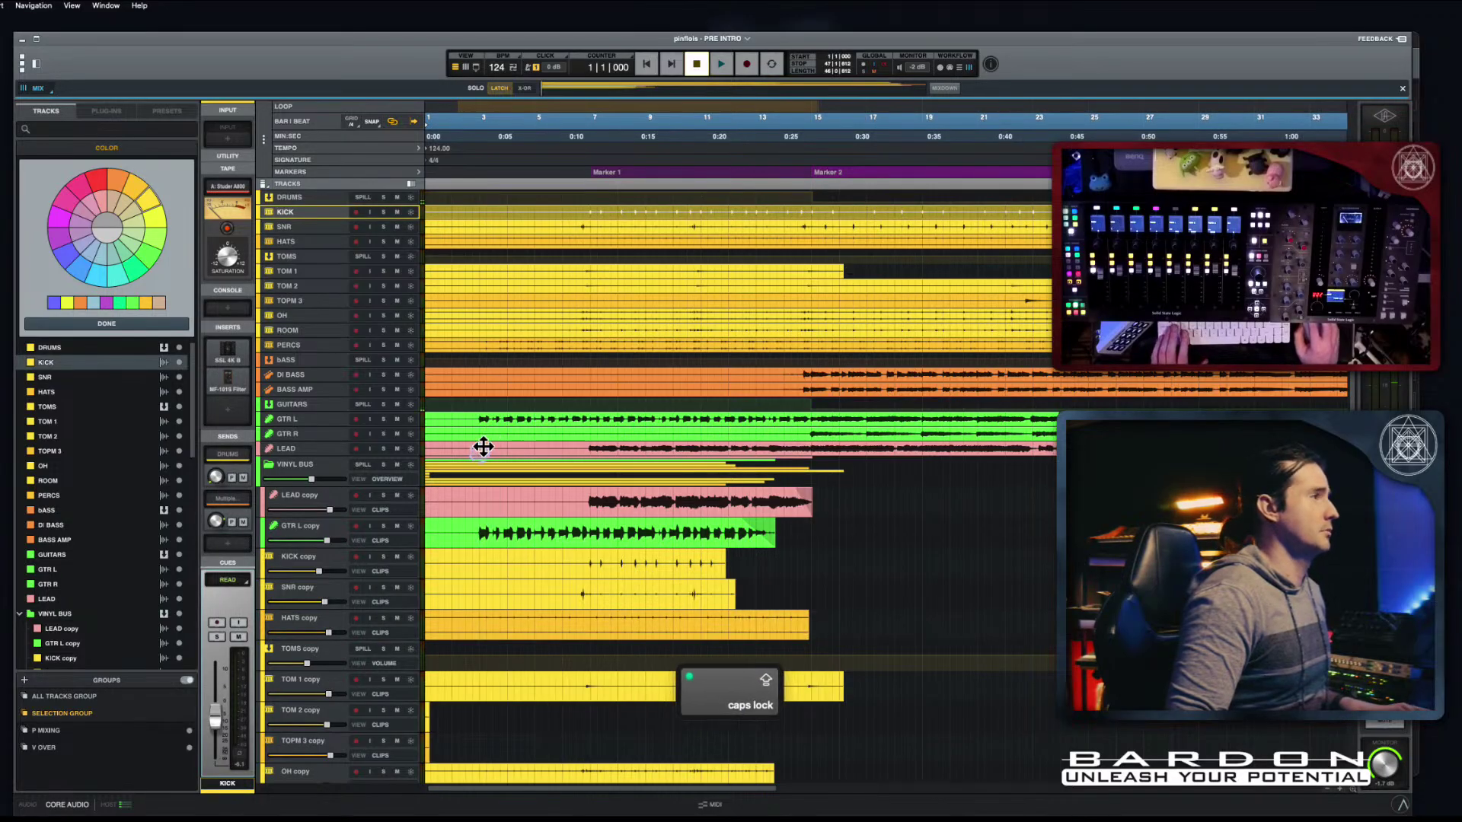
left_click(480, 448, "shift")
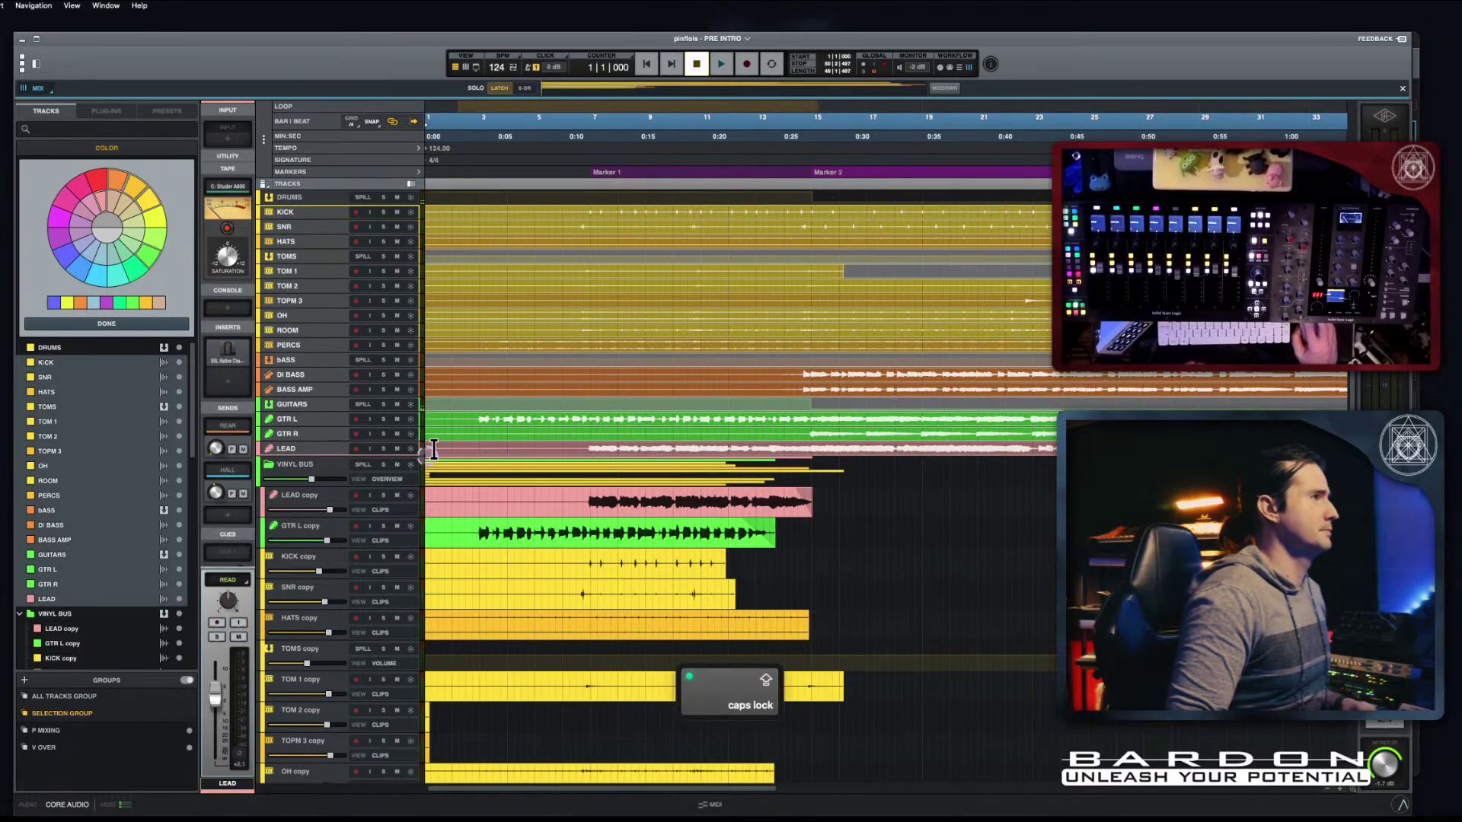
left_click_drag(430, 449, 790, 389)
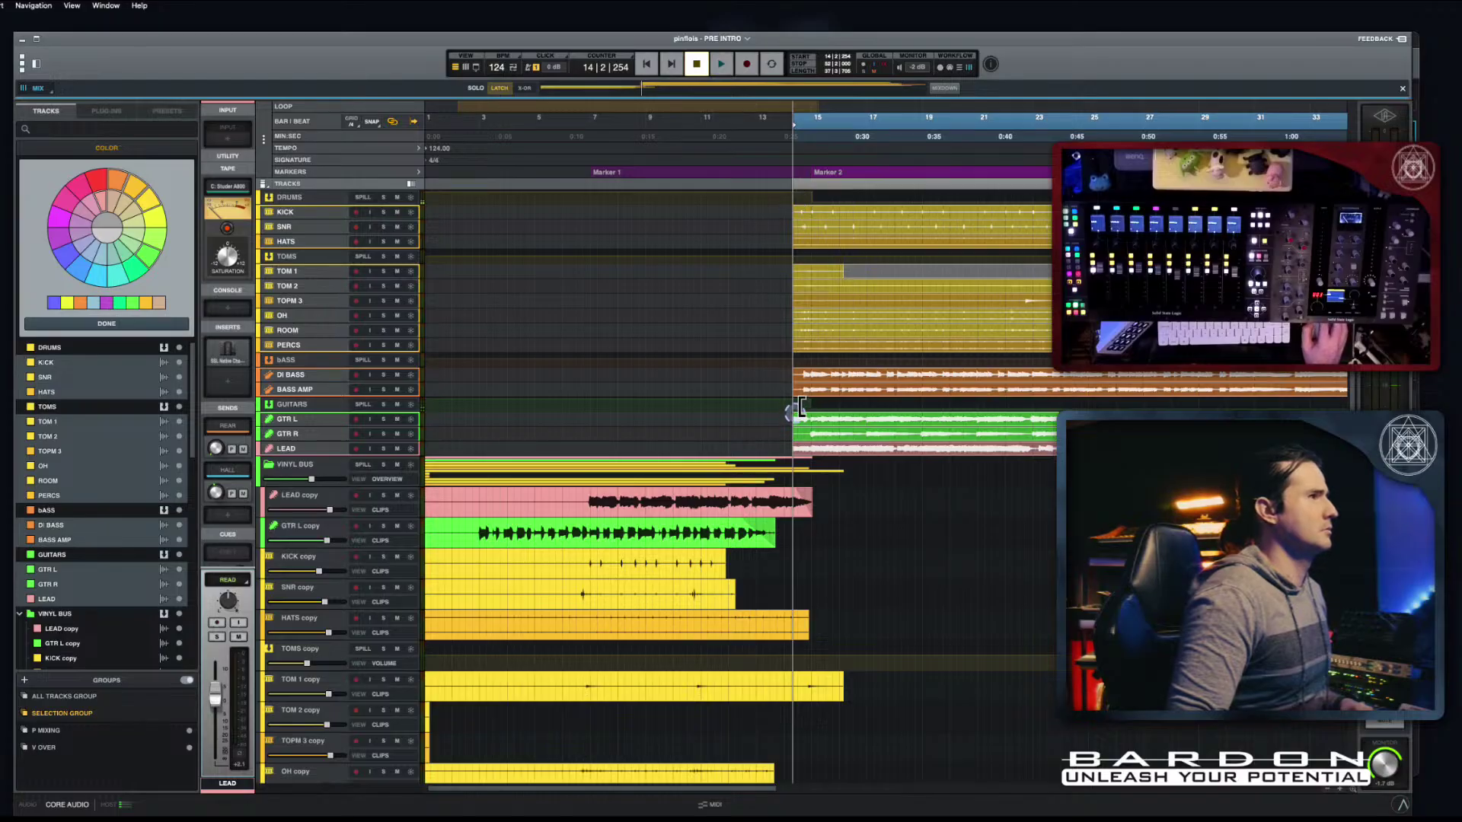
Step: Add a fade-in to the selected original clips, running from their trimmed starts to just before bar 15
key("e")
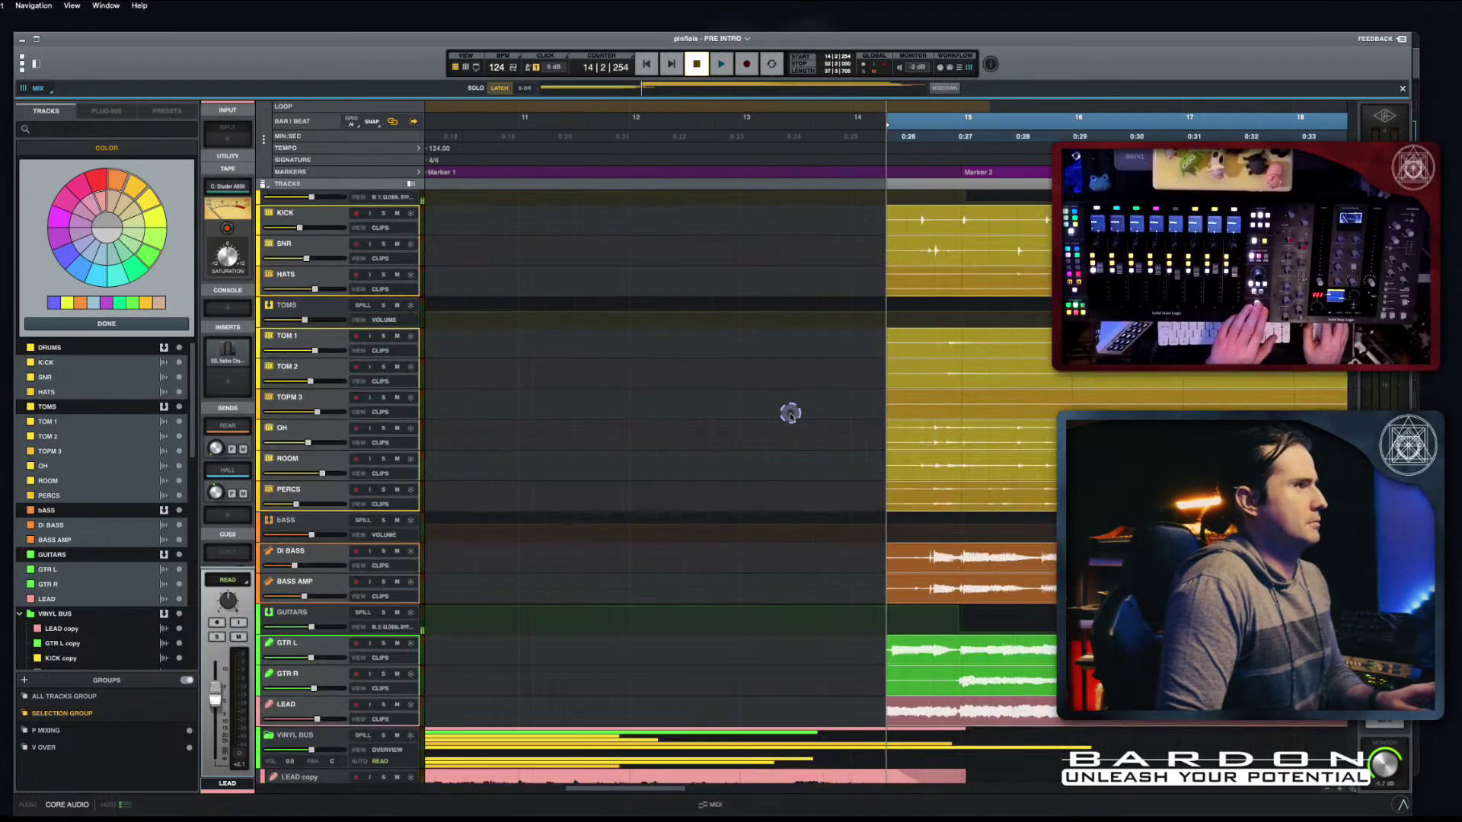
key("shift+e")
left_click_drag(893, 476, 957, 482)
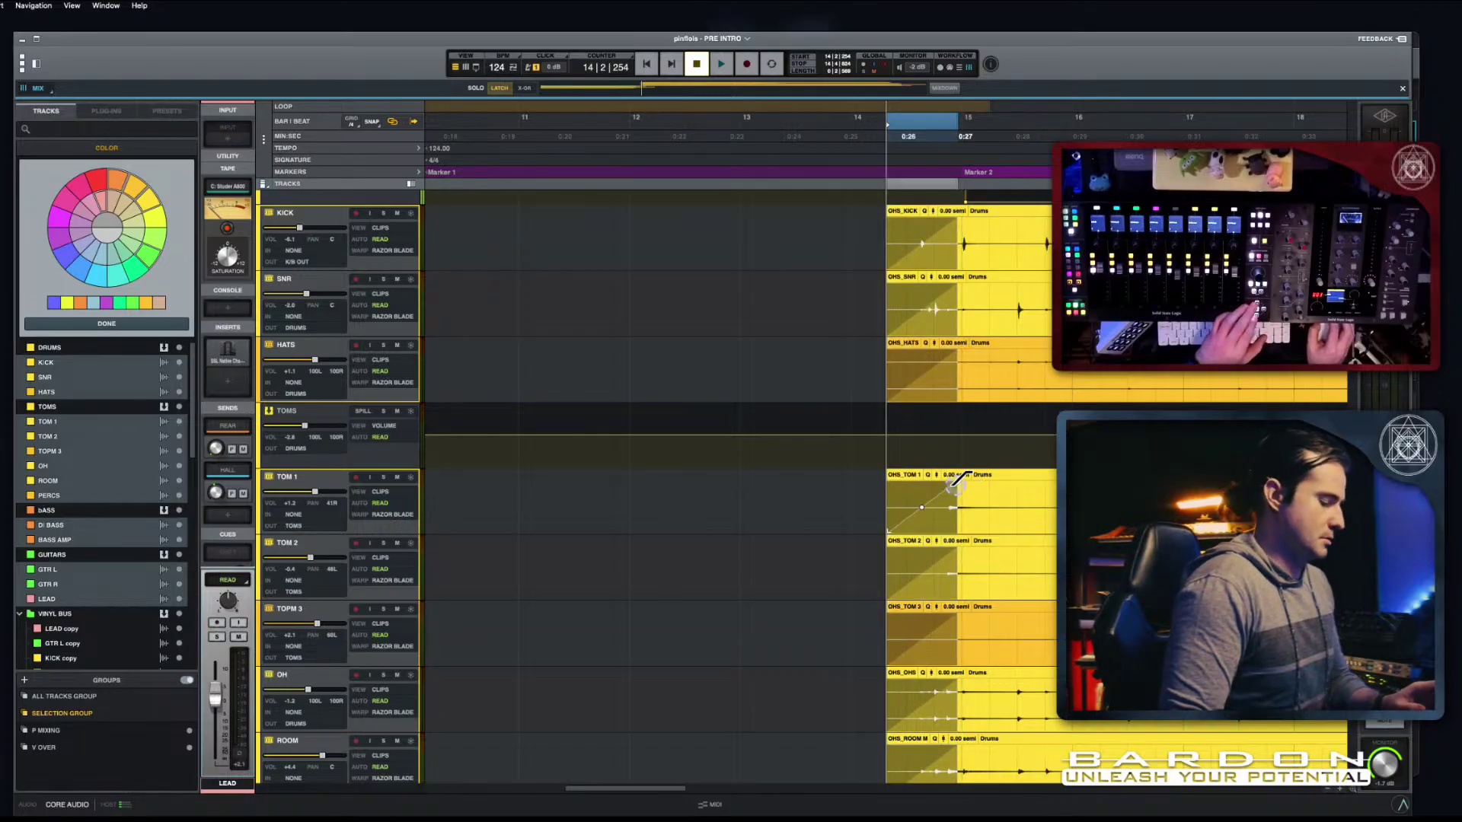
Step: Reduce the track heights in the timeline and select the VINYL BUS track
key("ctrl+Down")
key("r")
key("ctrl+Down")
key("r")
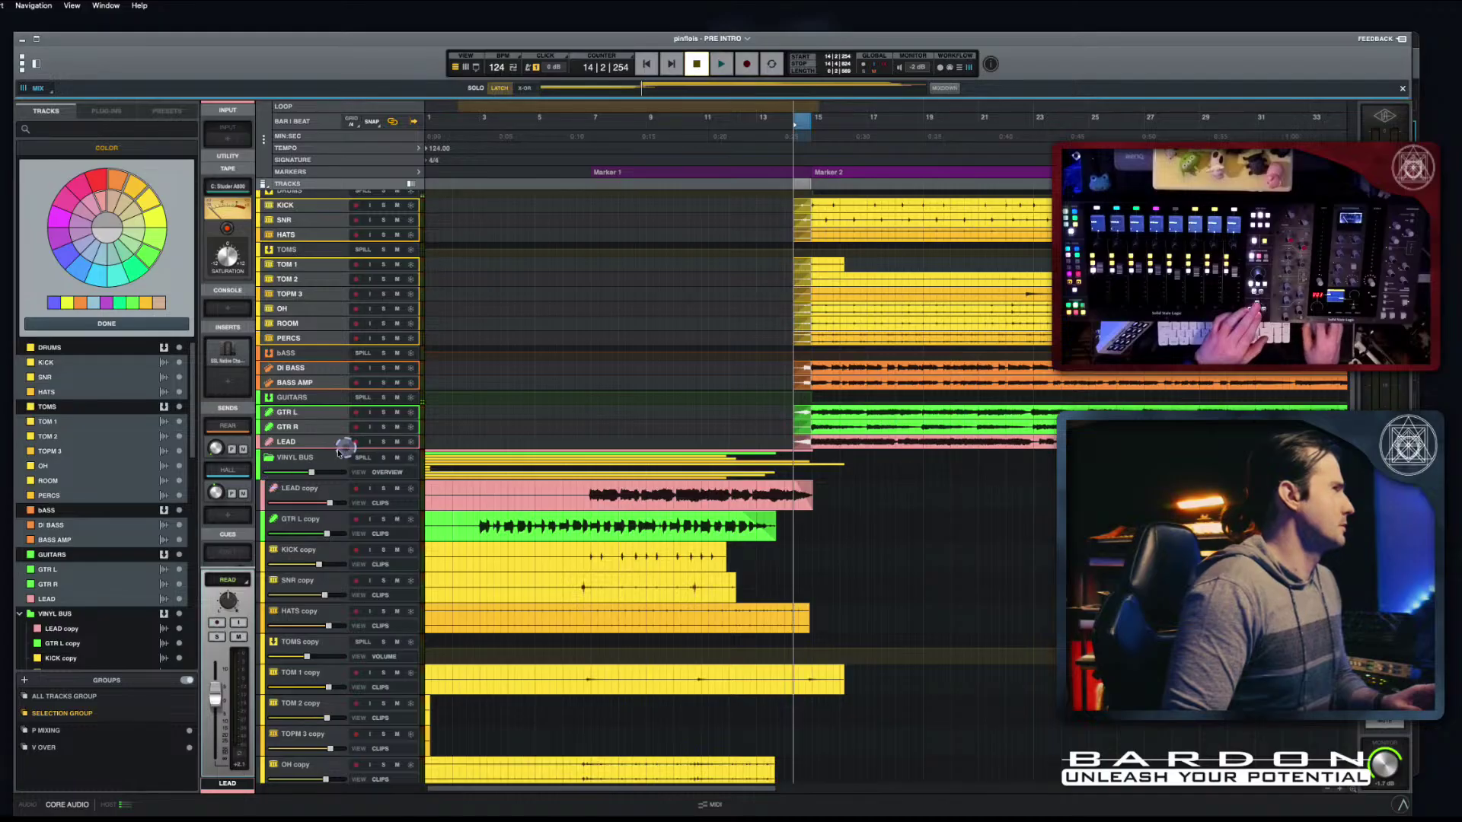
left_click(329, 460)
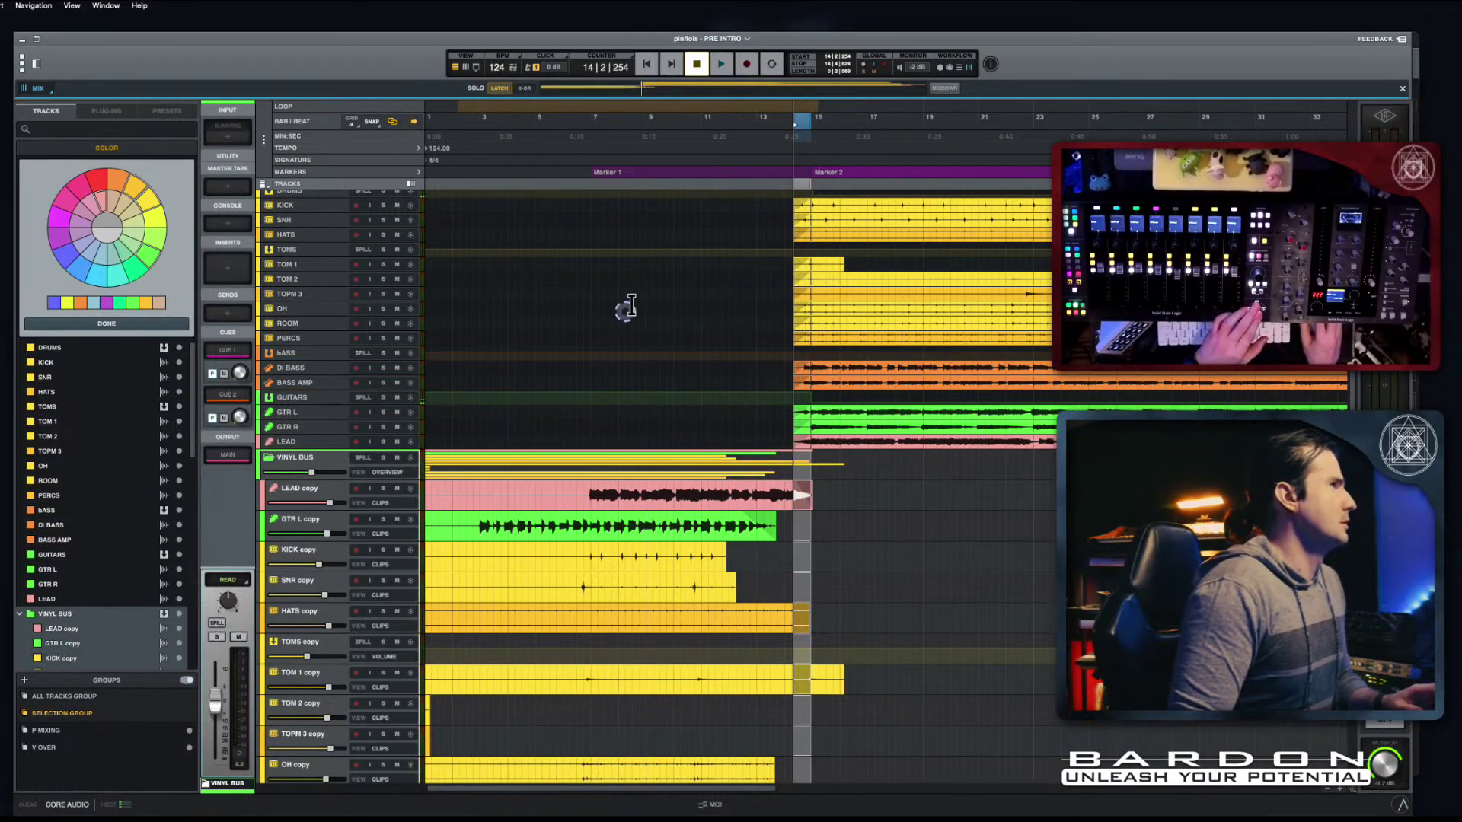
Step: Remove the Vinyl plug-in from the DRUMS bus inserts in the mixer
key("x")
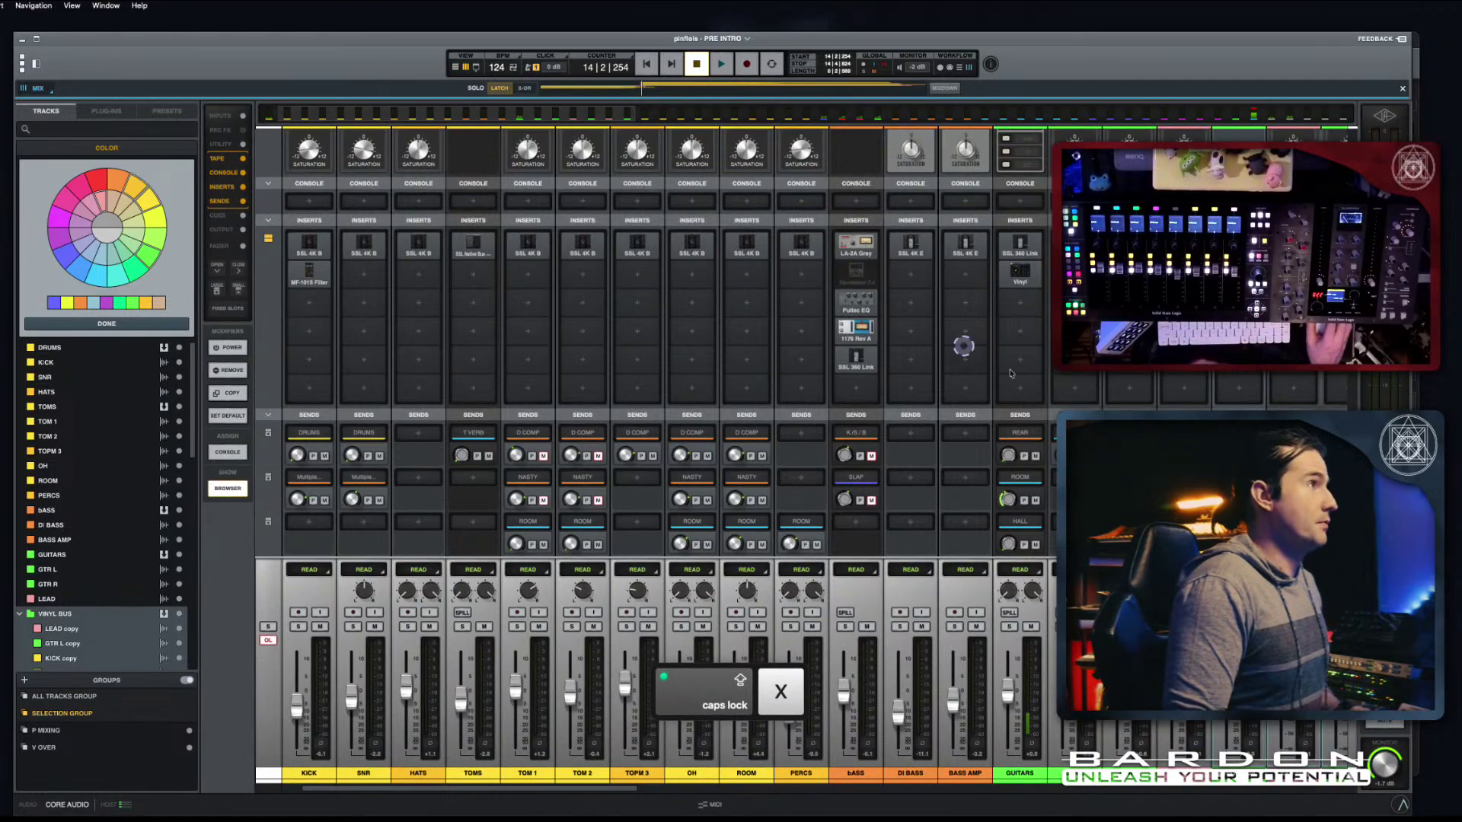
scroll(729, 327, "left", 2)
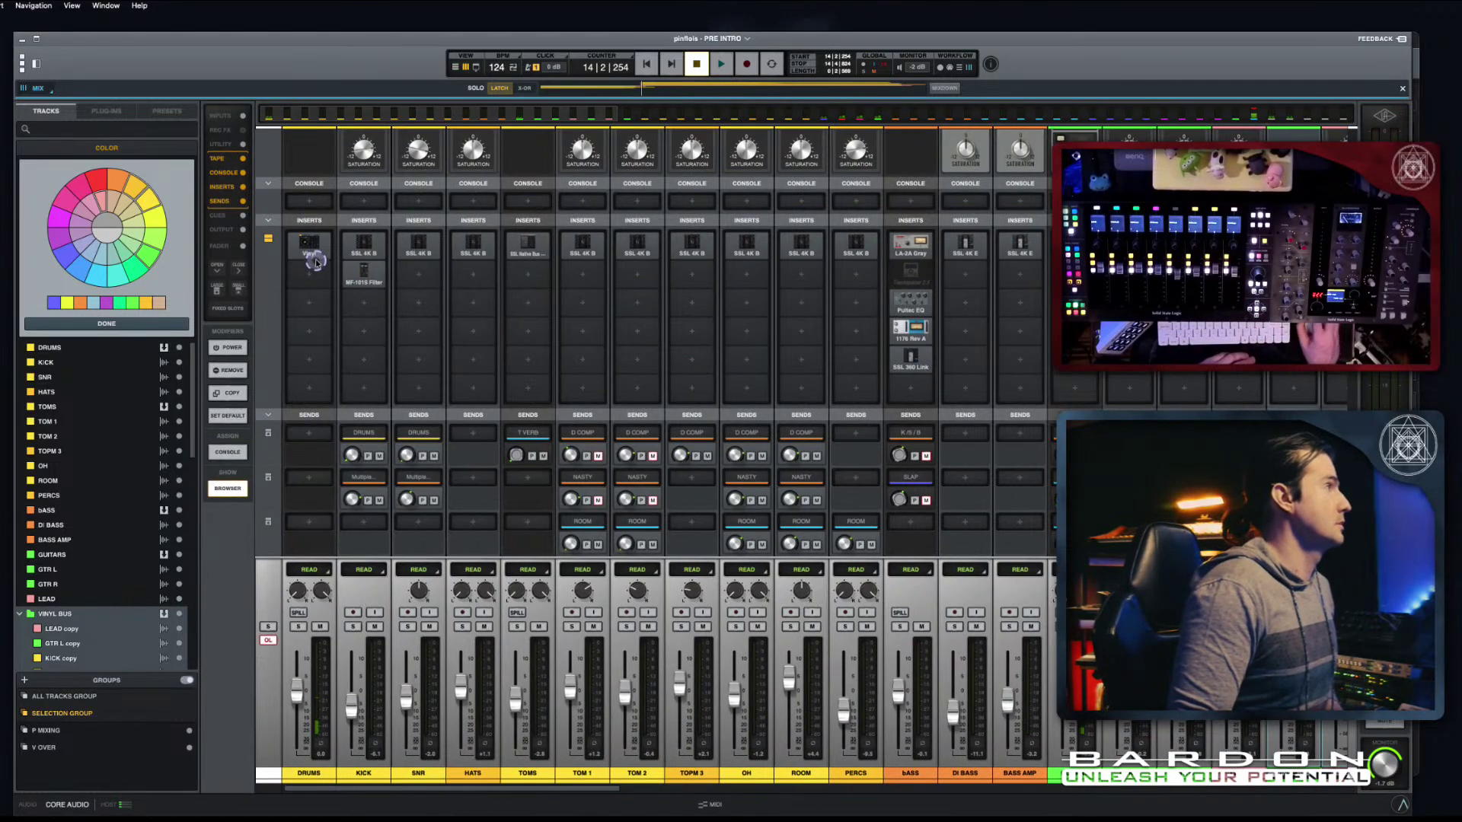
right_click(308, 252)
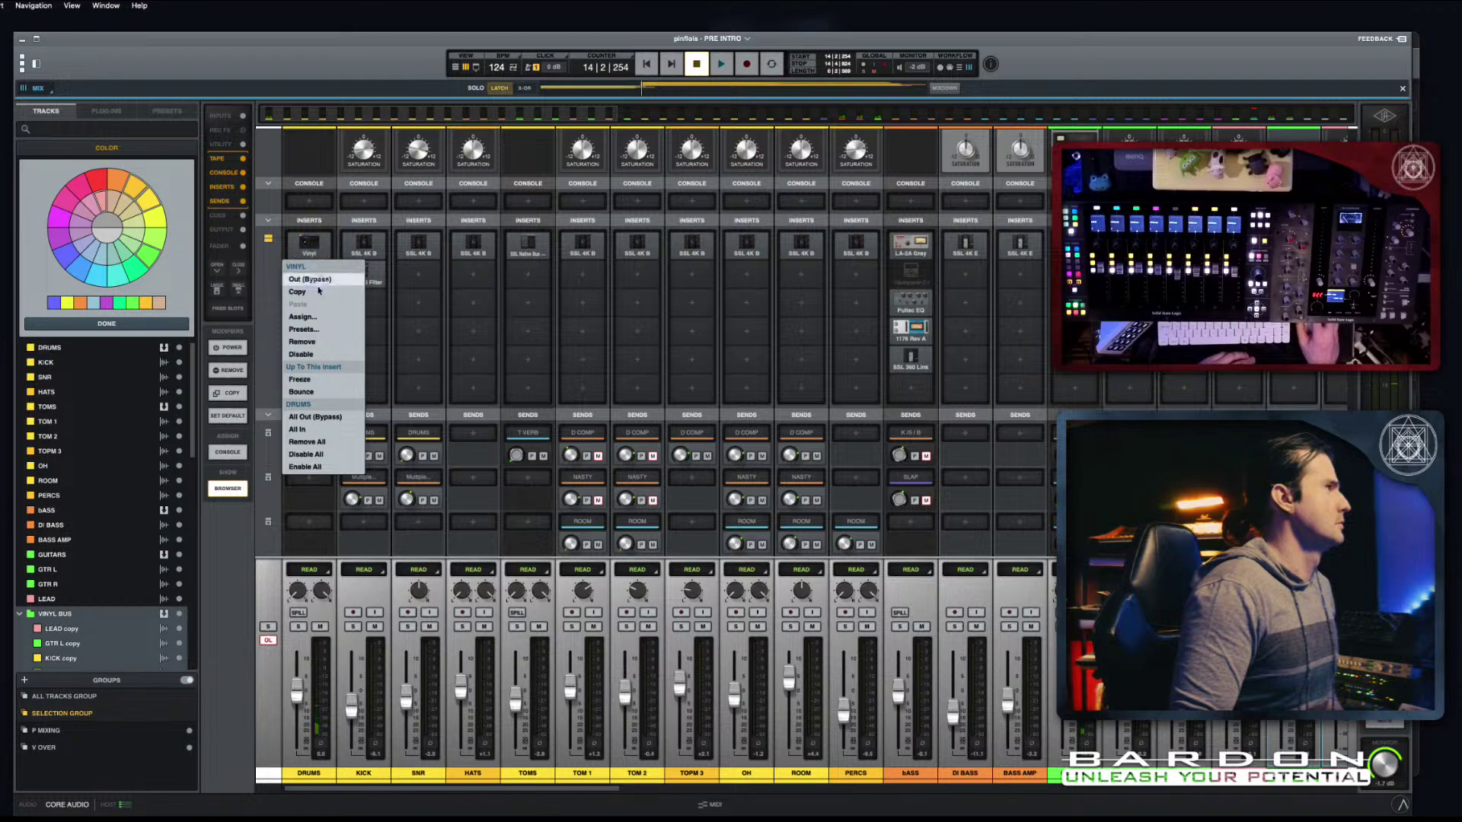
left_click(318, 342)
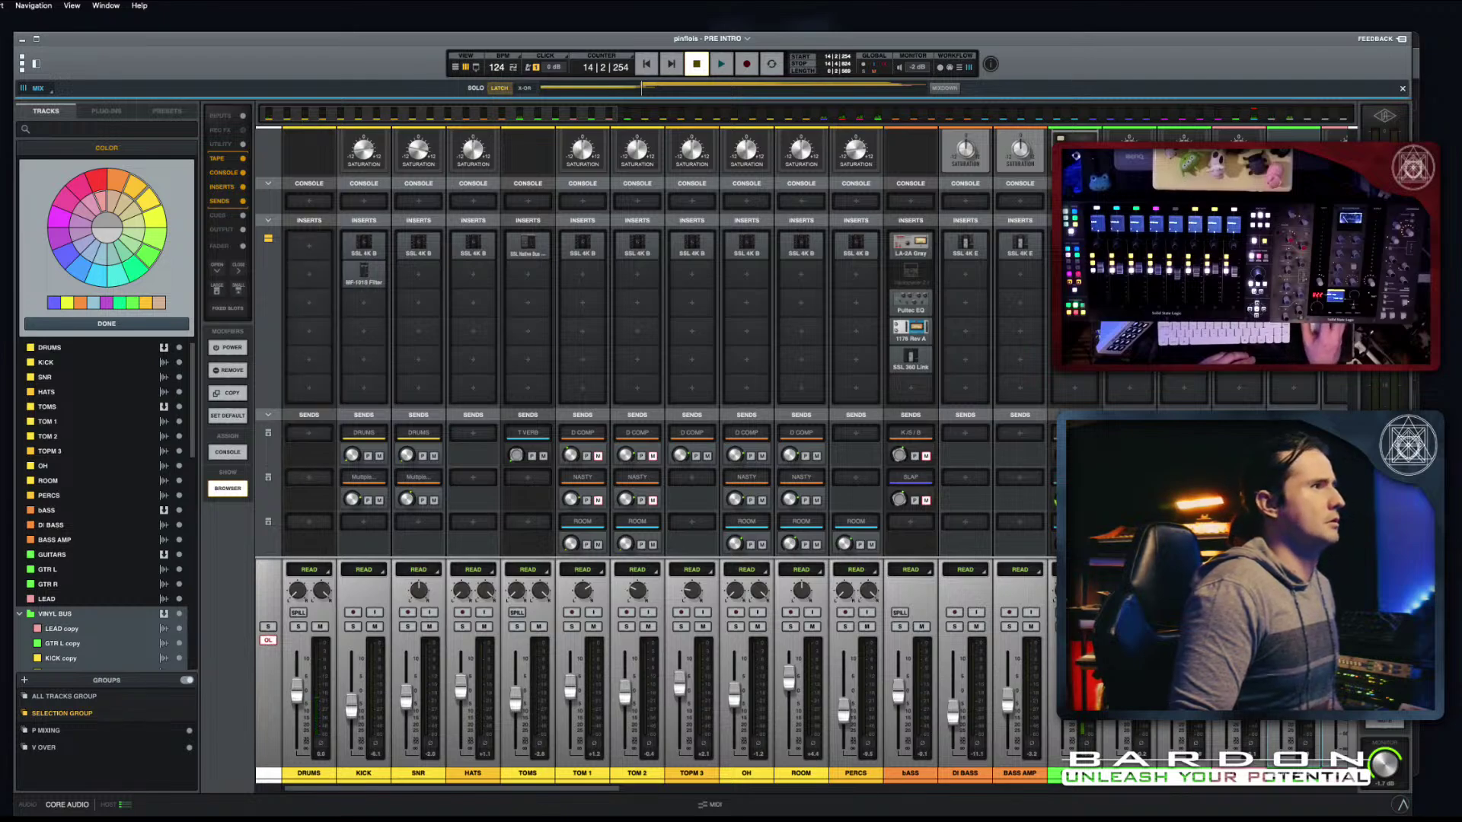
key("Escape")
Step: Return to the timeline and load the Vinyl plug-in into the first insert slot of VINYL BUS
key("Caps_Lock")
key("super+equal")
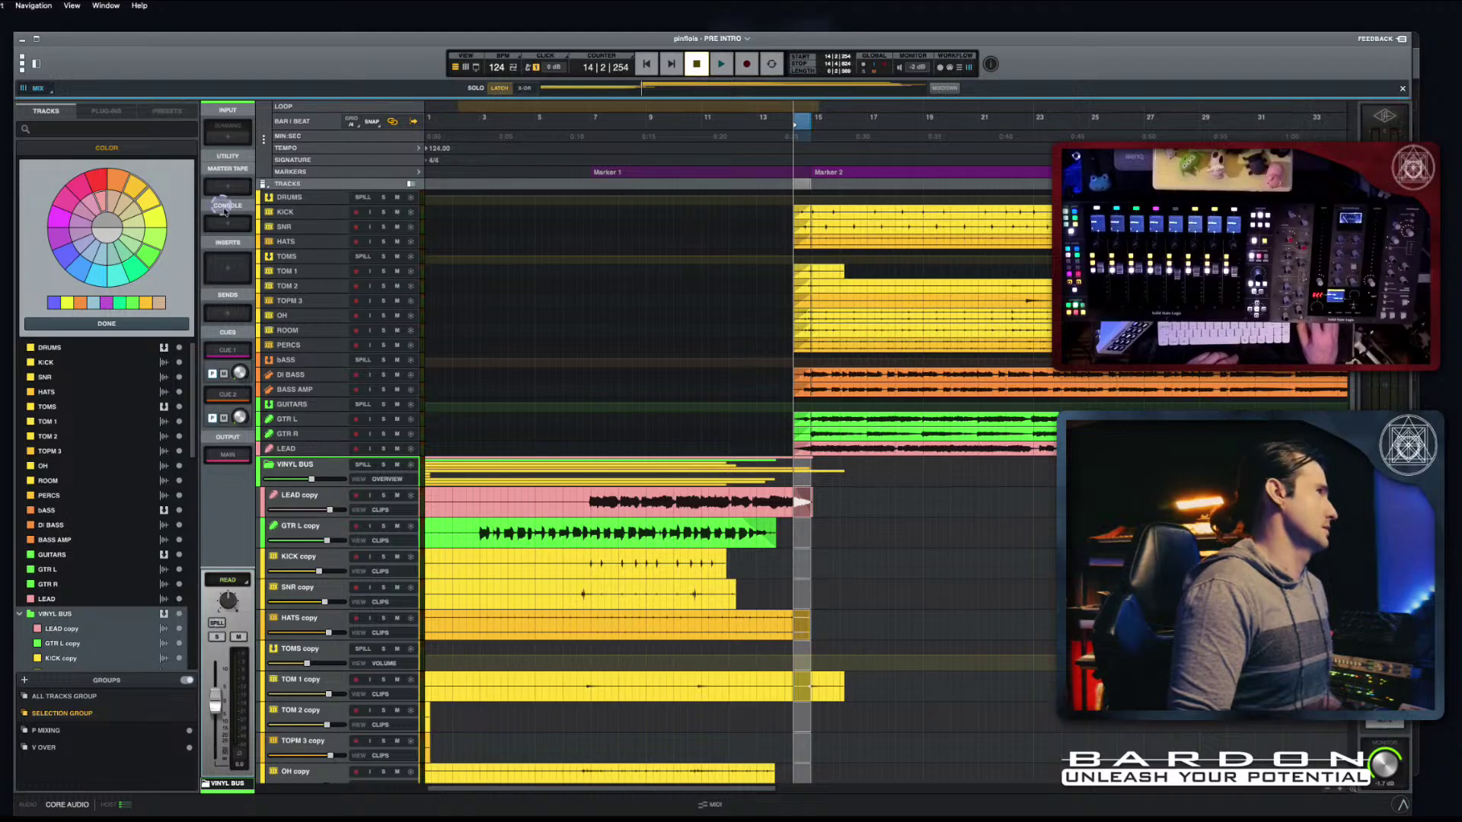
left_click(228, 273)
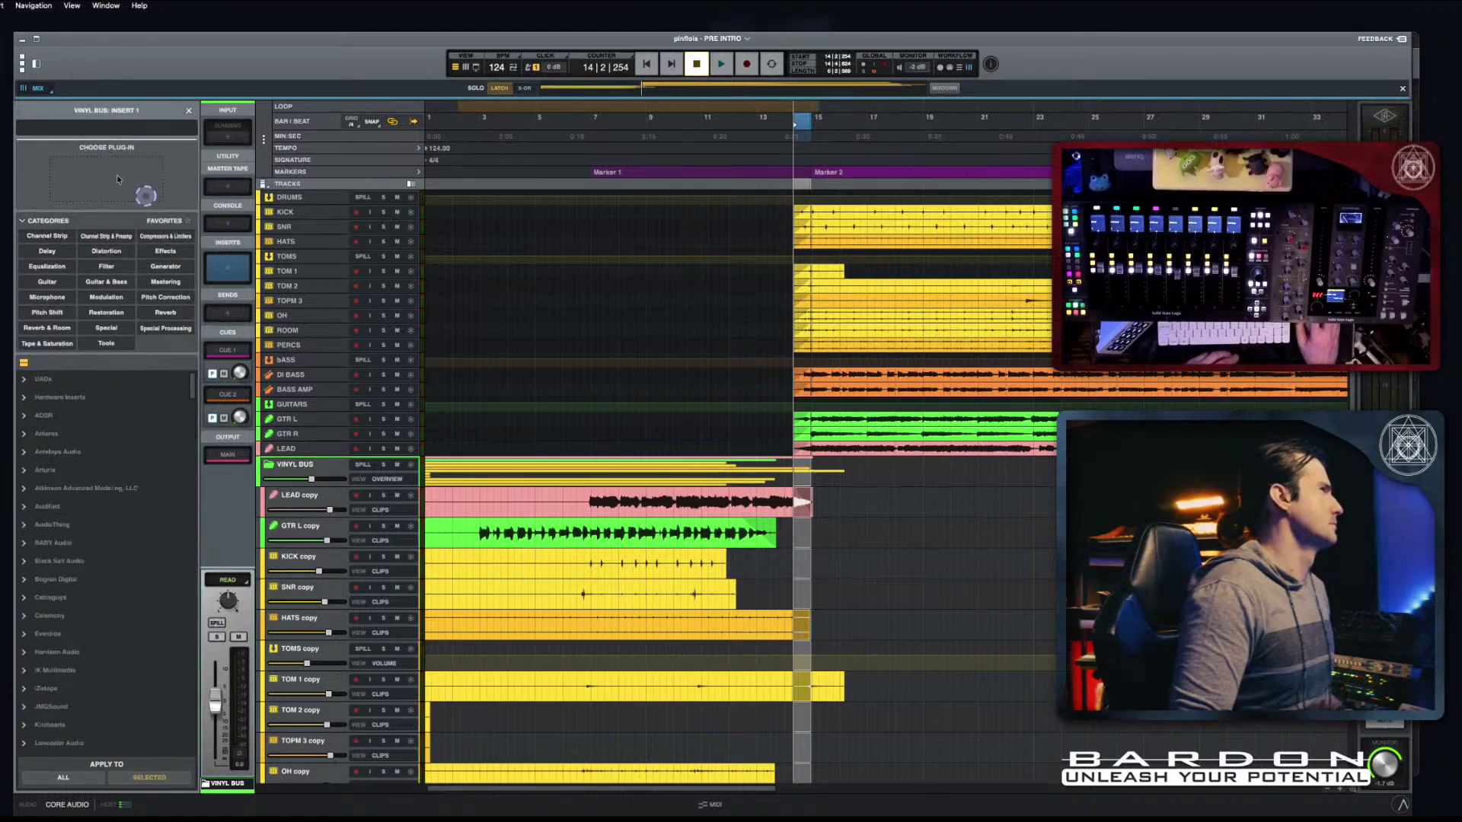
type("VINY")
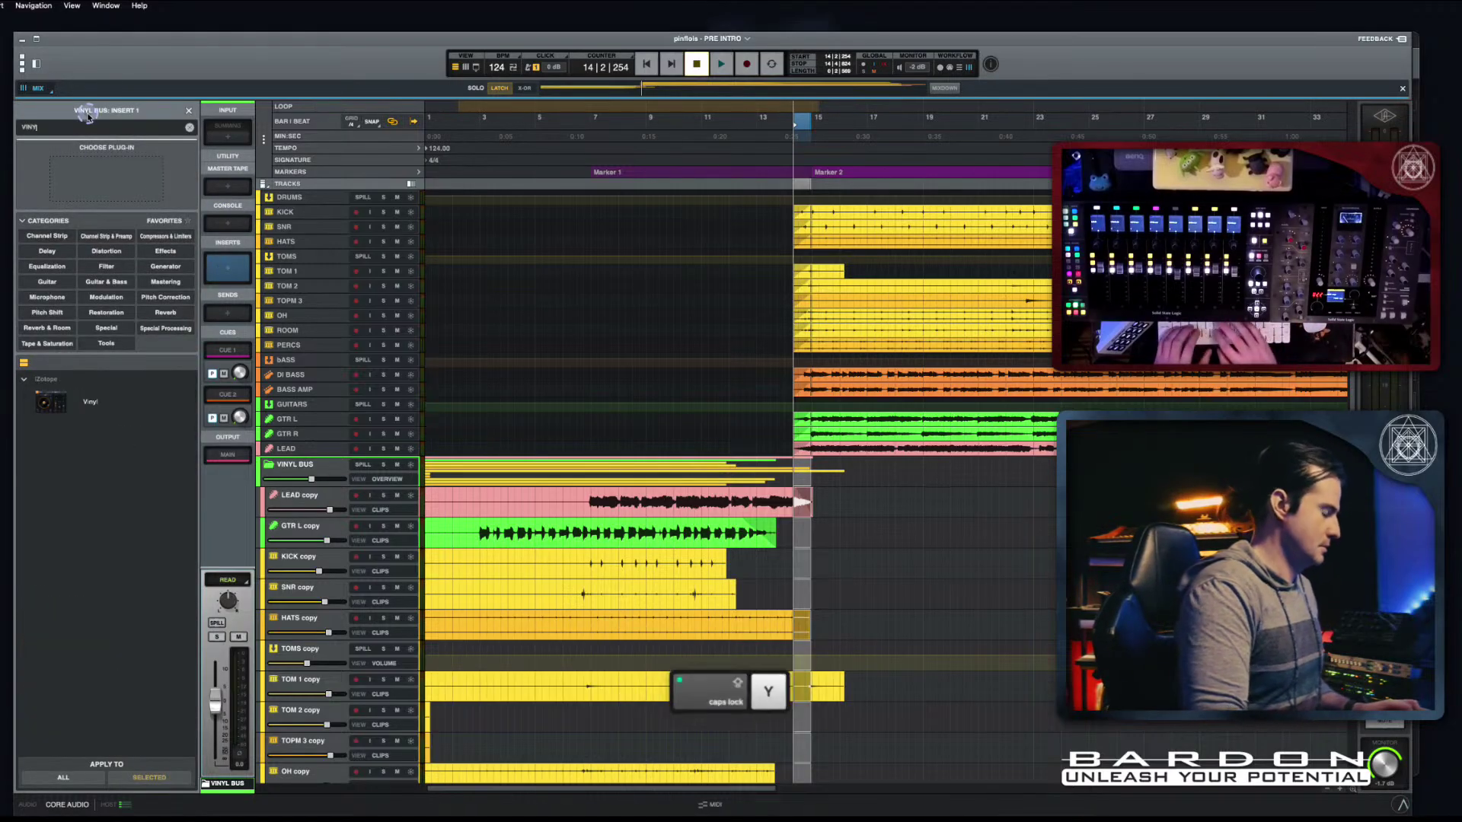
double_click(76, 409)
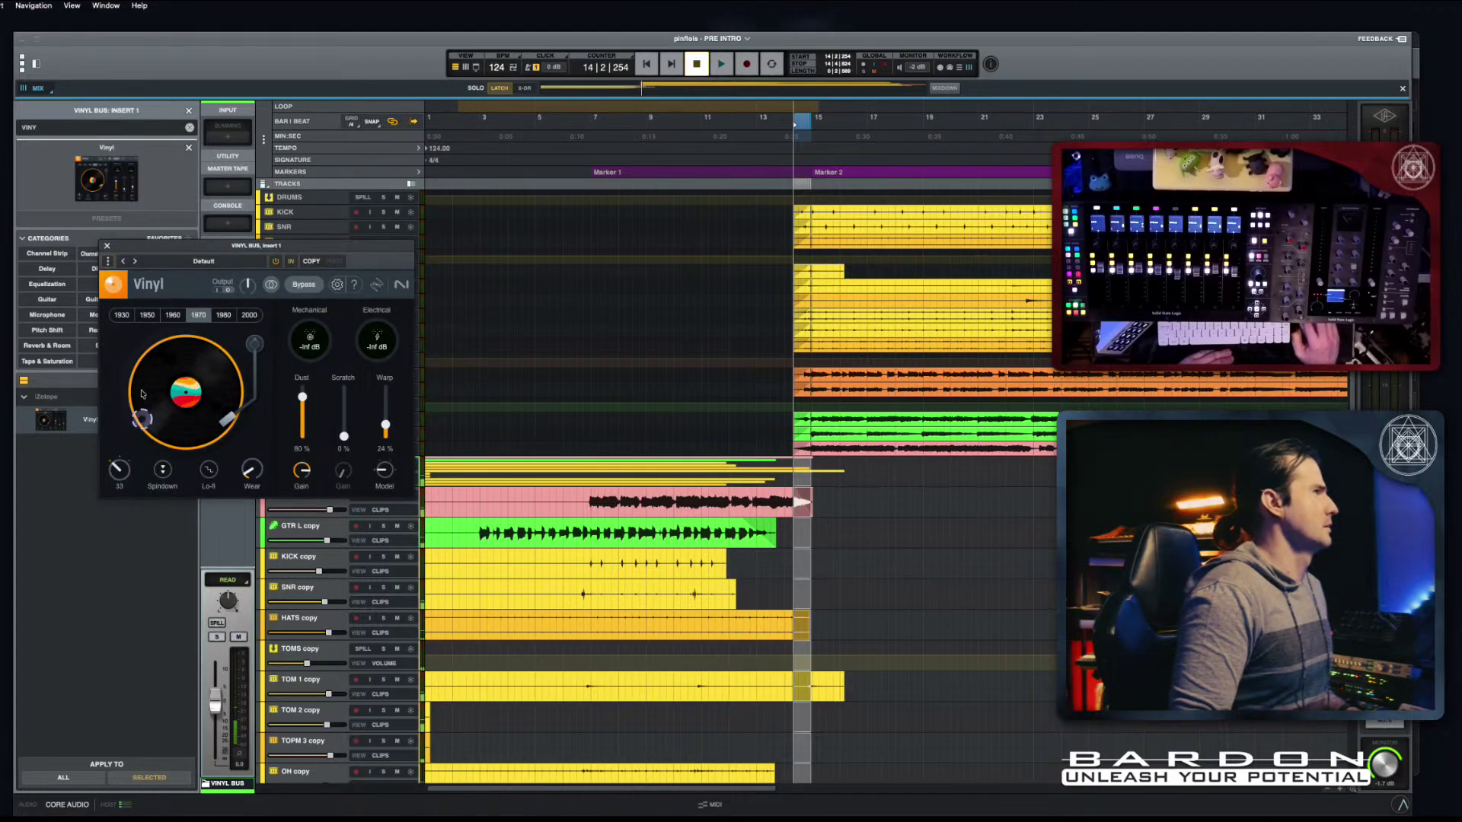
Step: Set the Vinyl plug-in's record era to 1930 and close its window
left_click(122, 314)
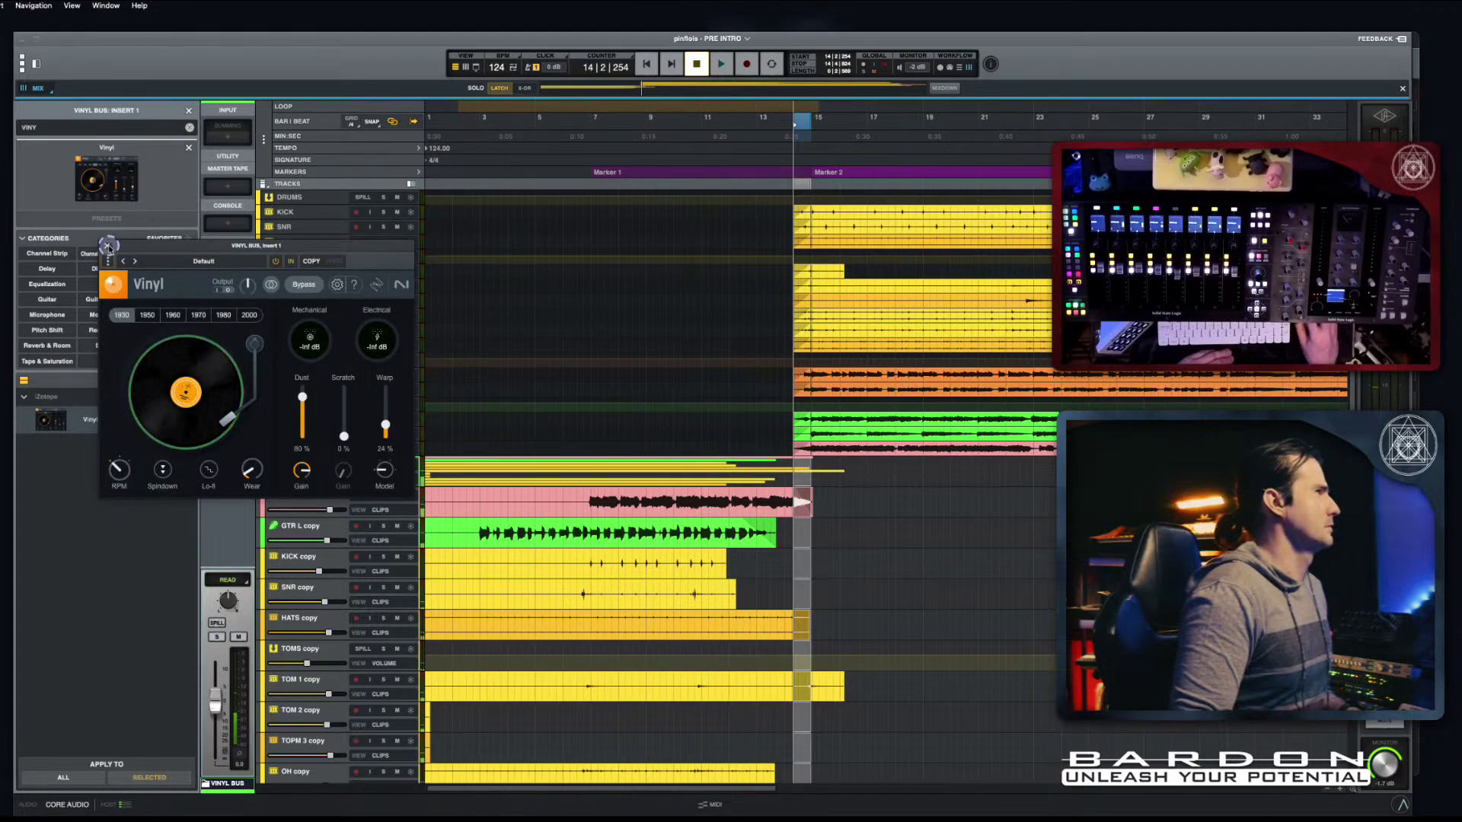
left_click(107, 246)
Step: Route the output of the VINYL BUS to the MUSIC bus
left_click(226, 488)
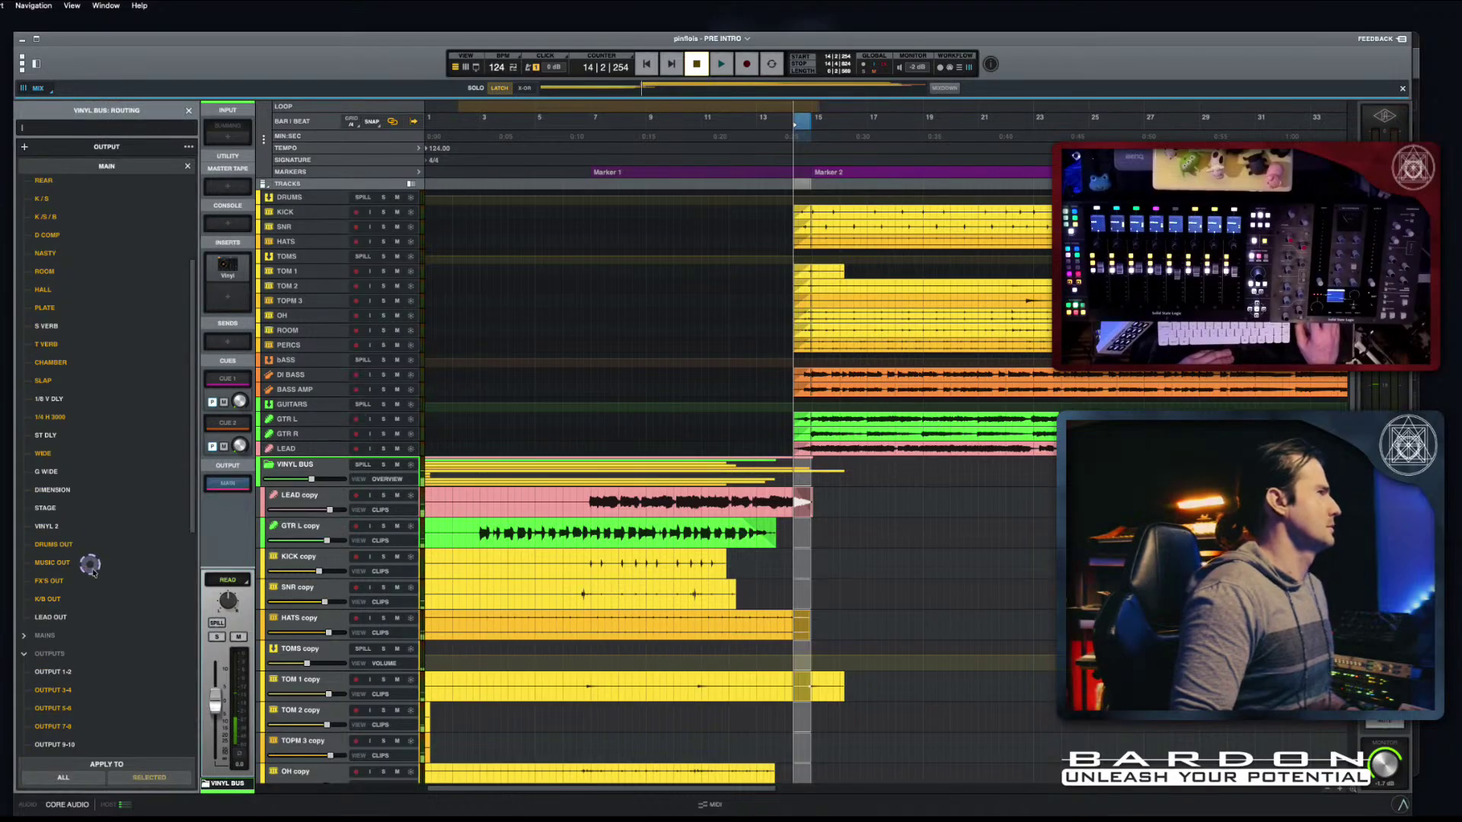
scroll(136, 523, "up", 2)
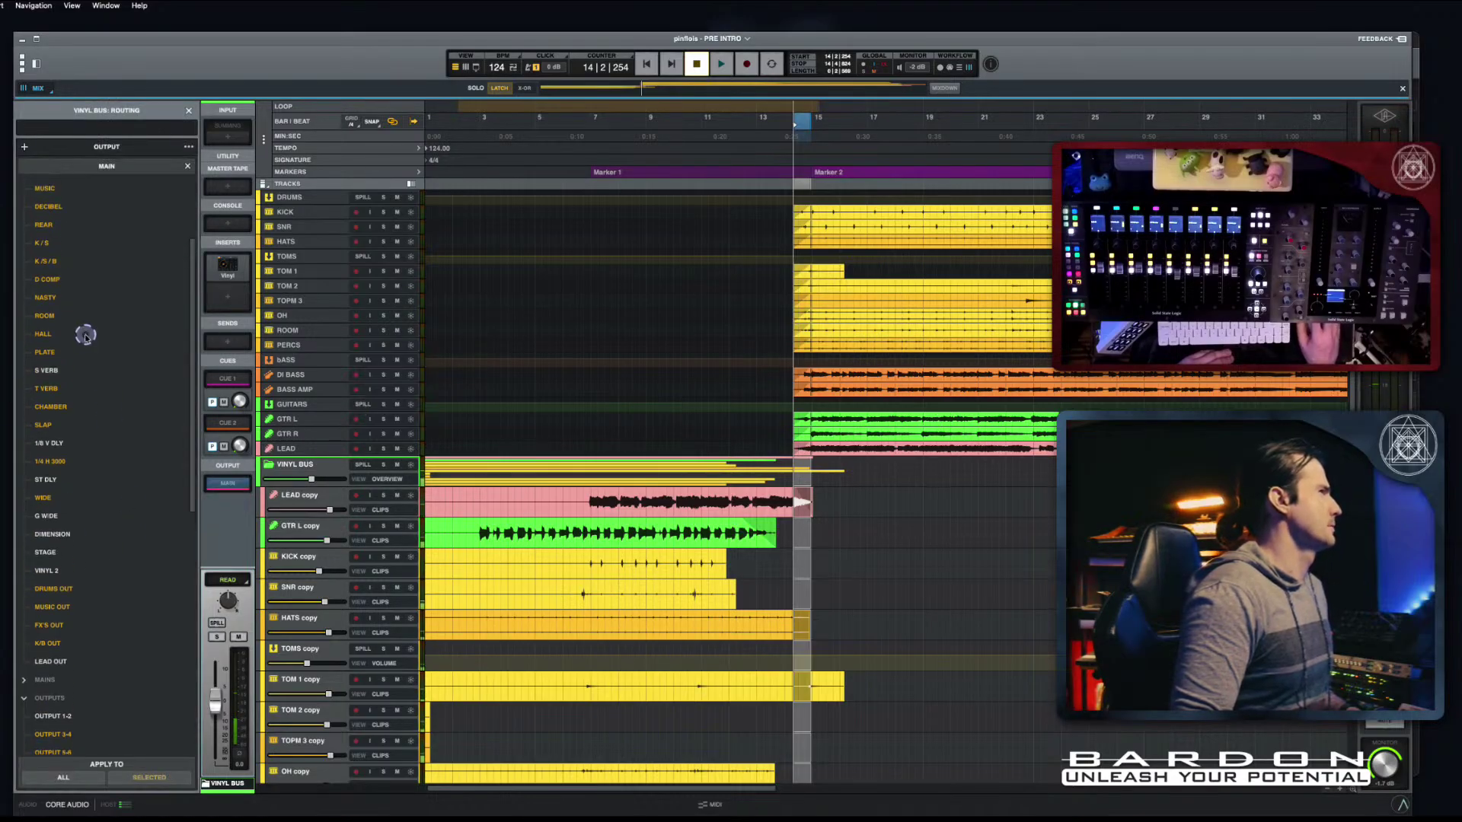
scroll(85, 335, "up", 4)
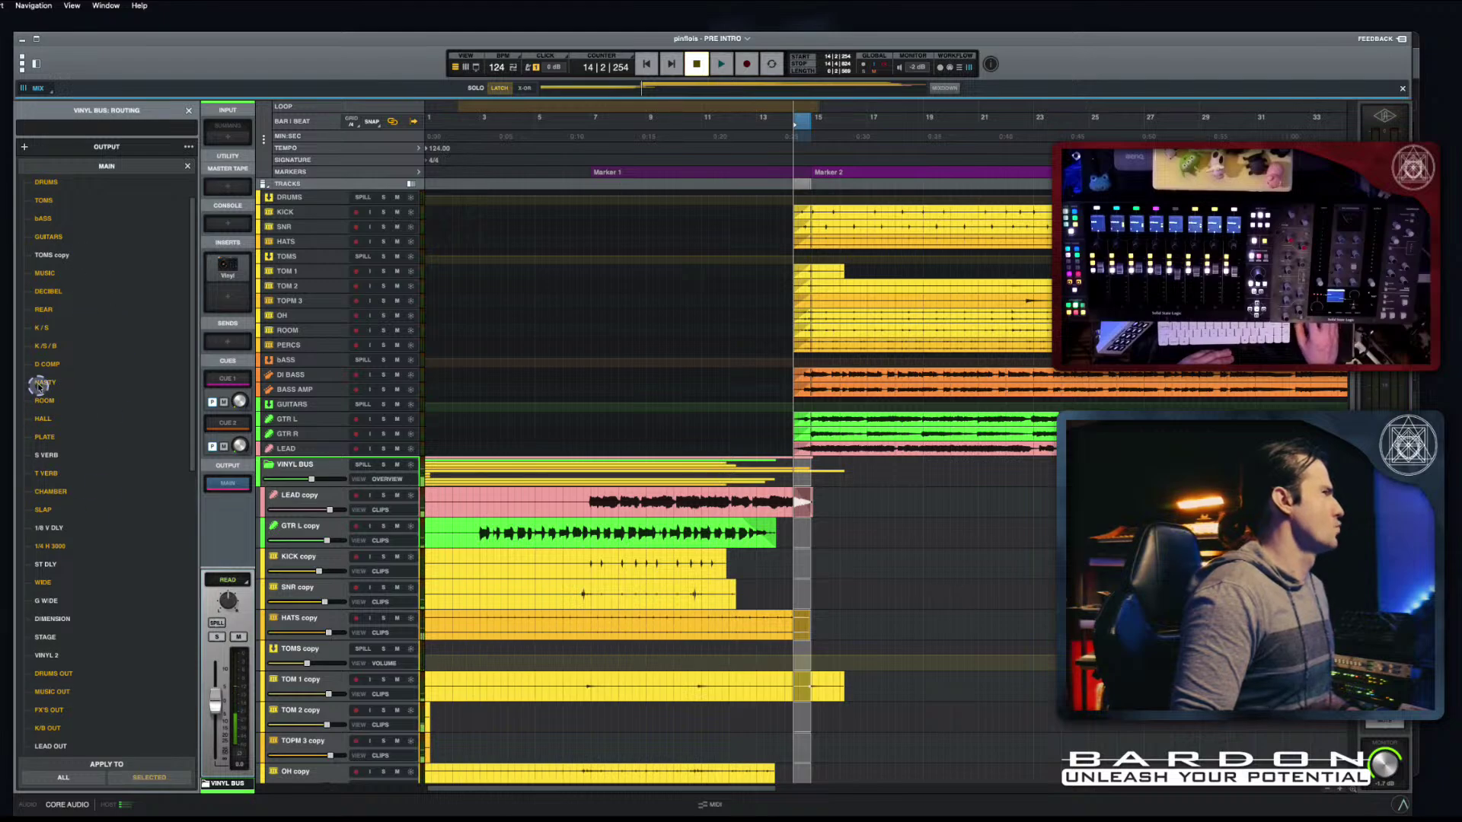
scroll(62, 624, "down", 2)
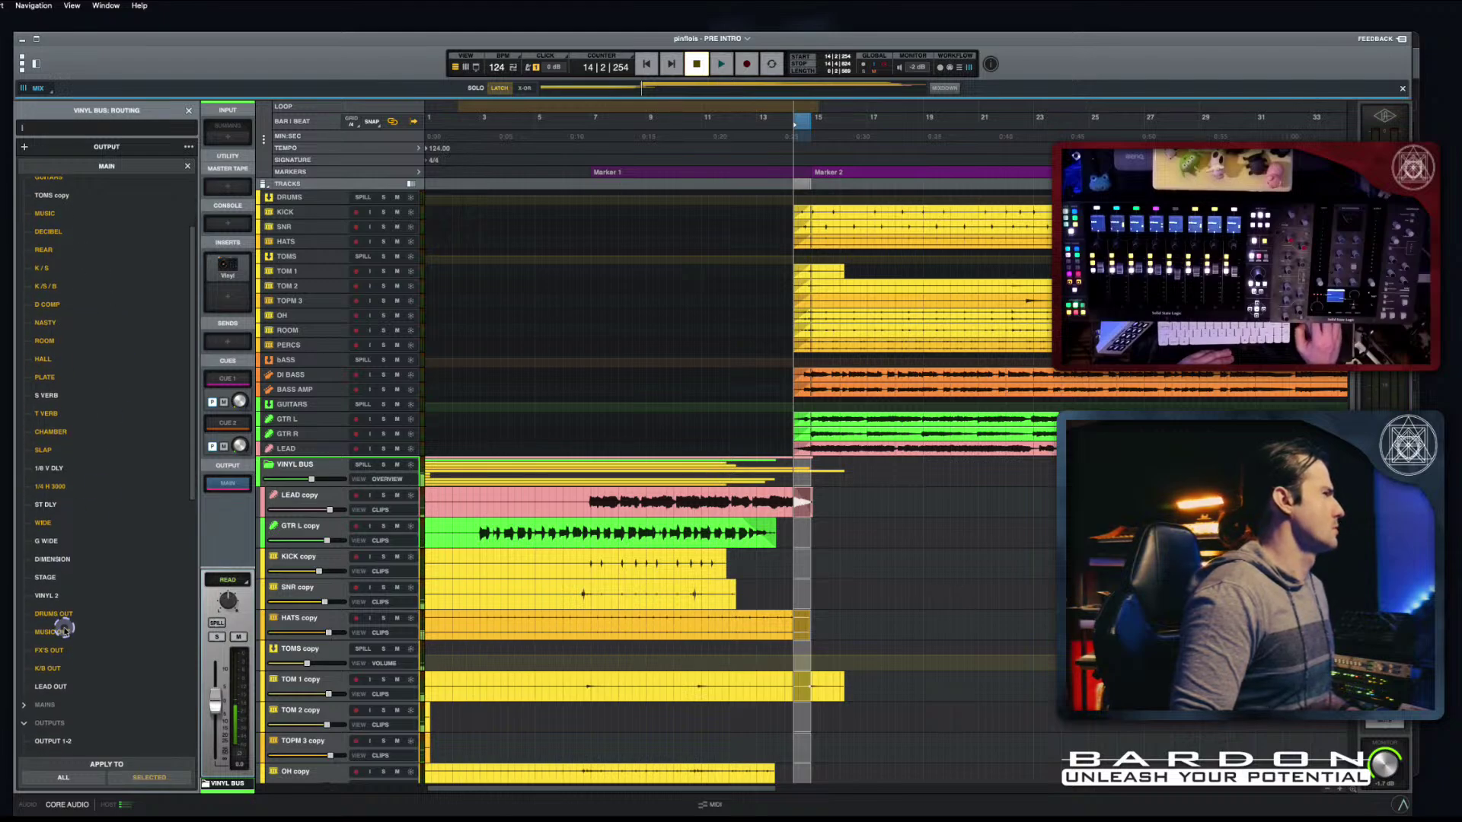
scroll(111, 576, "up", 1)
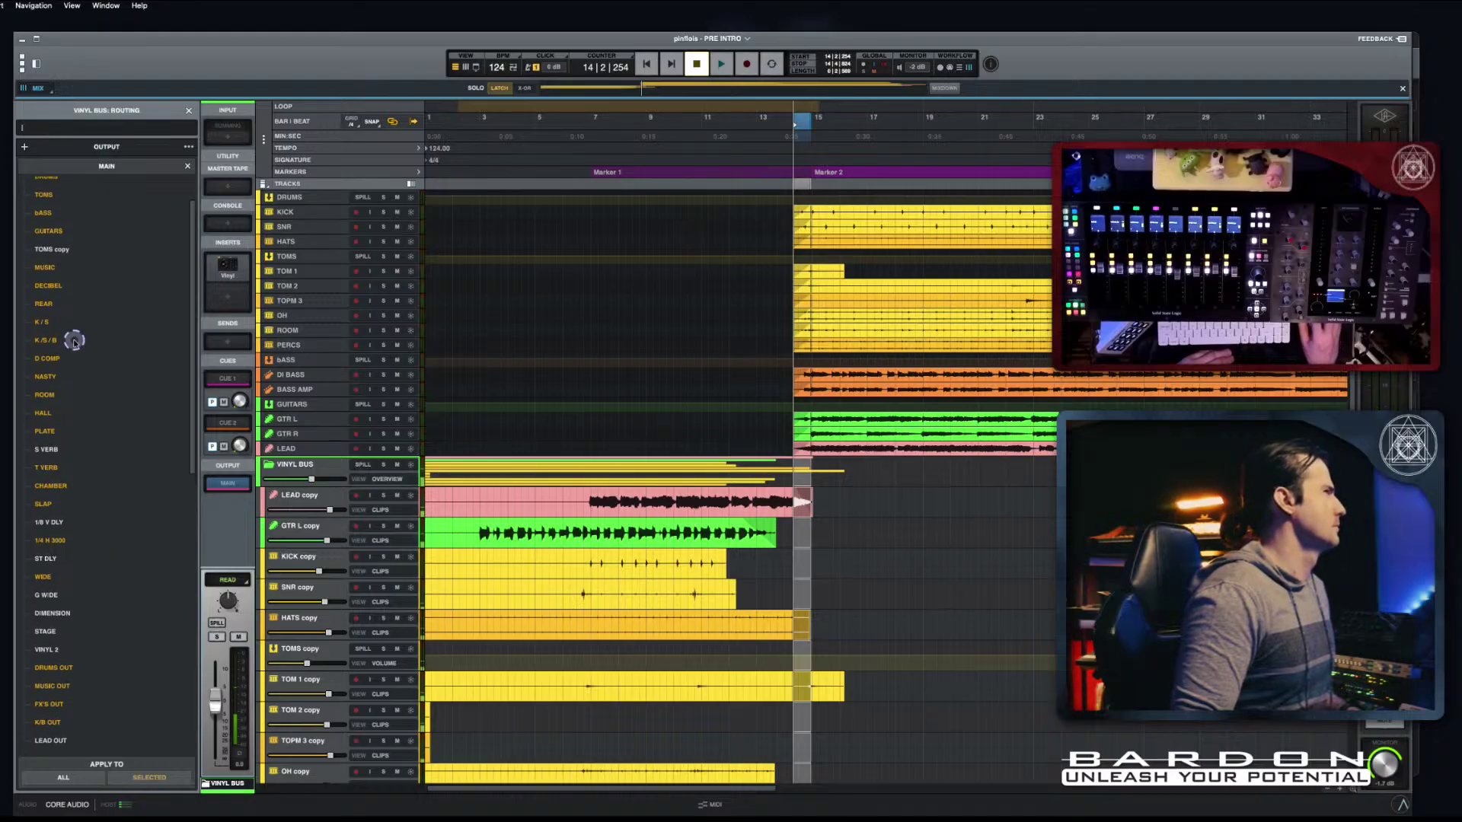
scroll(74, 341, "up", 2)
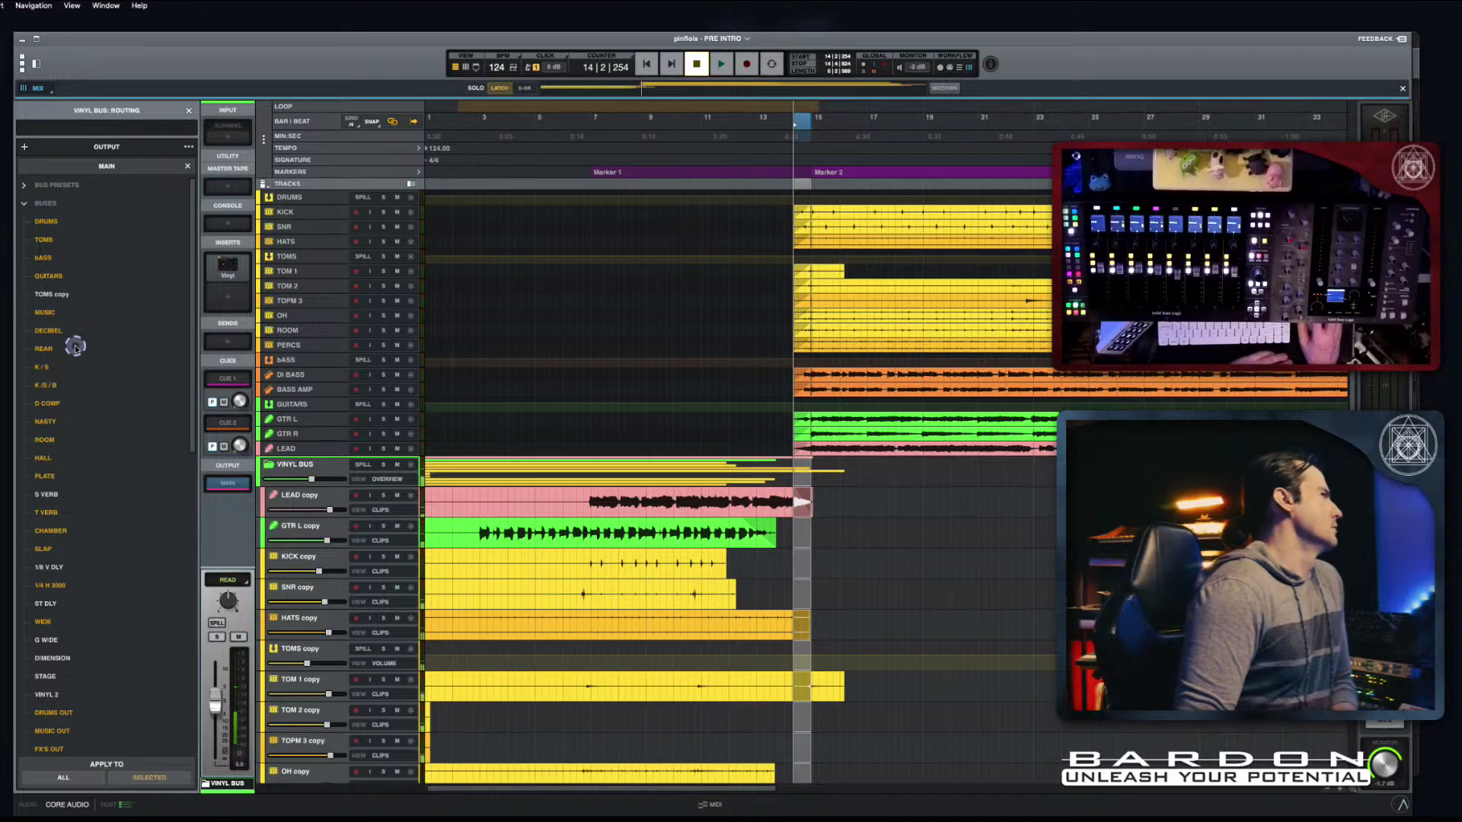
scroll(90, 478, "down", 5)
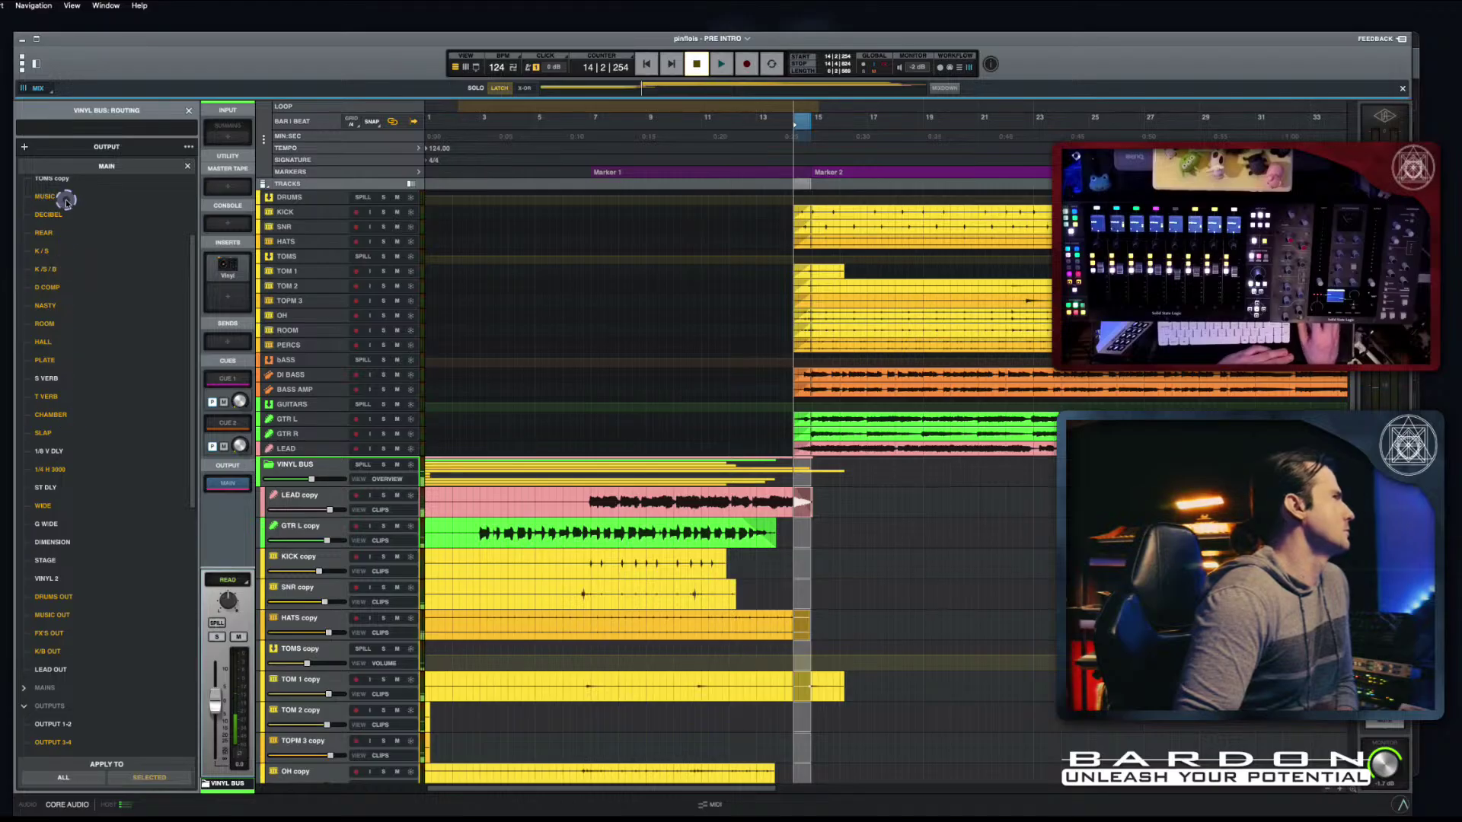
scroll(67, 213, "up", 1)
left_click(47, 224)
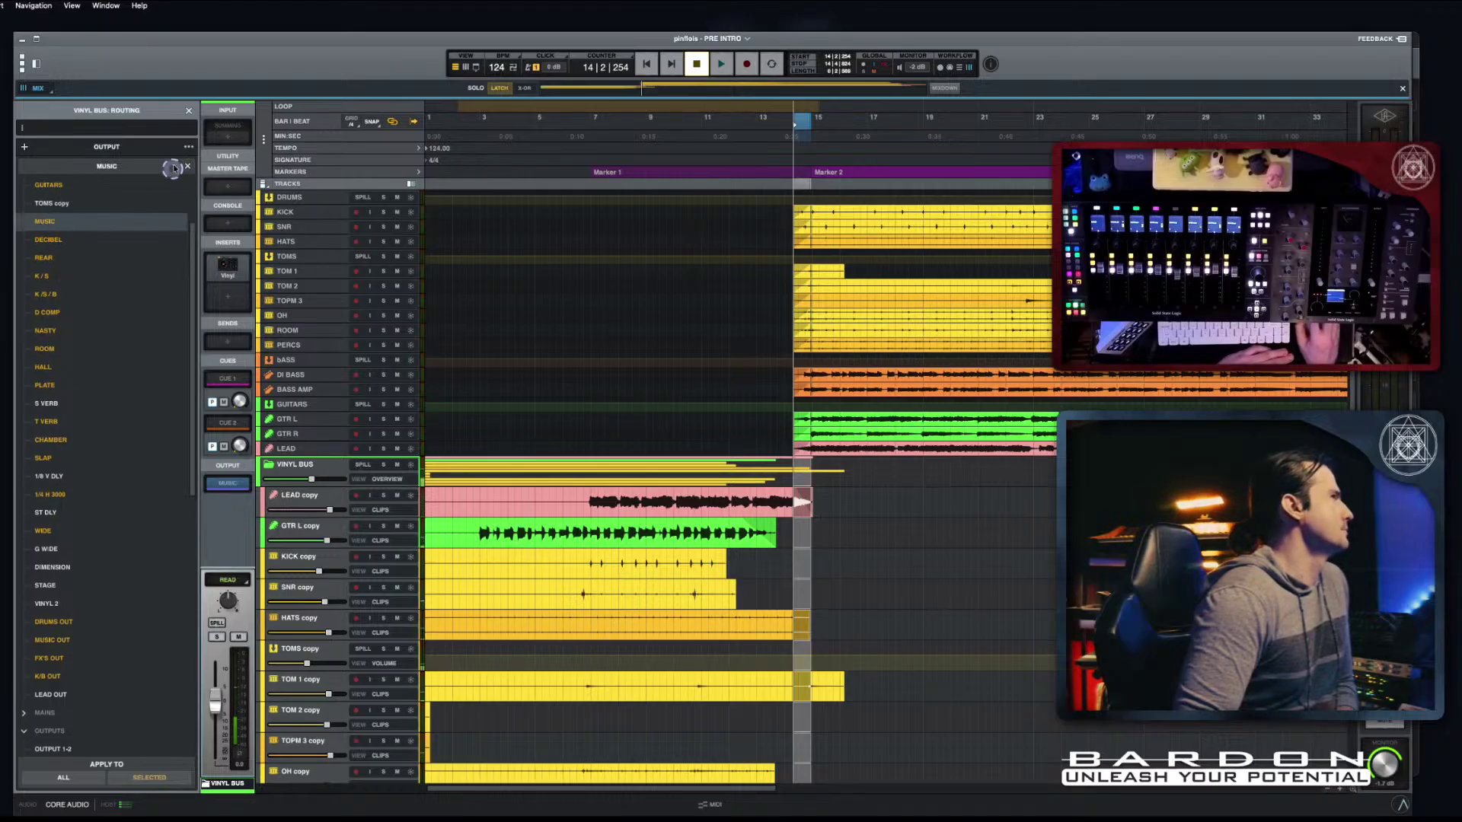
left_click(183, 114)
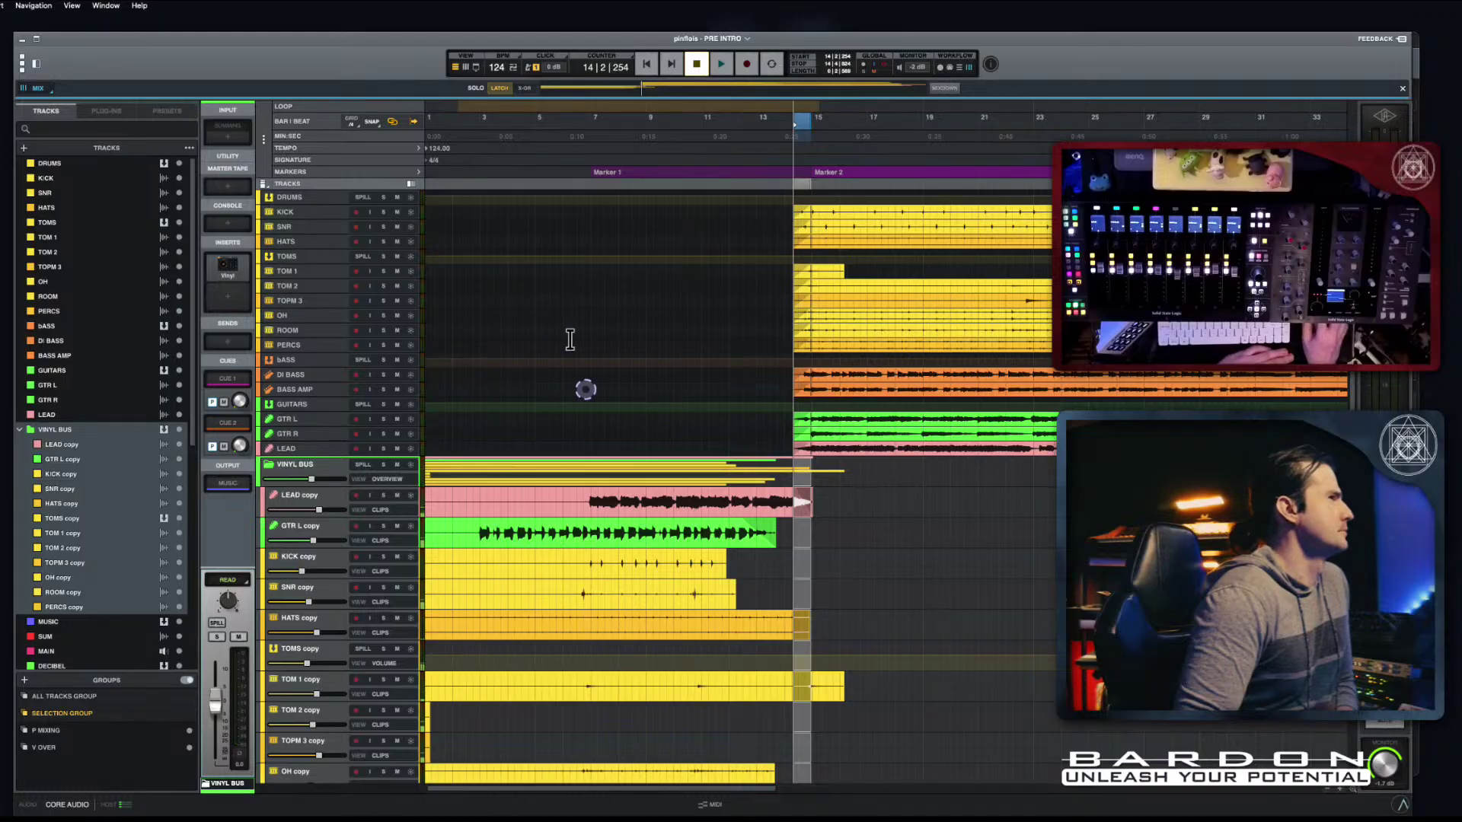
Step: Play the intro from bar 1, examine the copied tracks' sends and outputs in the mixer, return to the timeline and stop playback
left_click(432, 129)
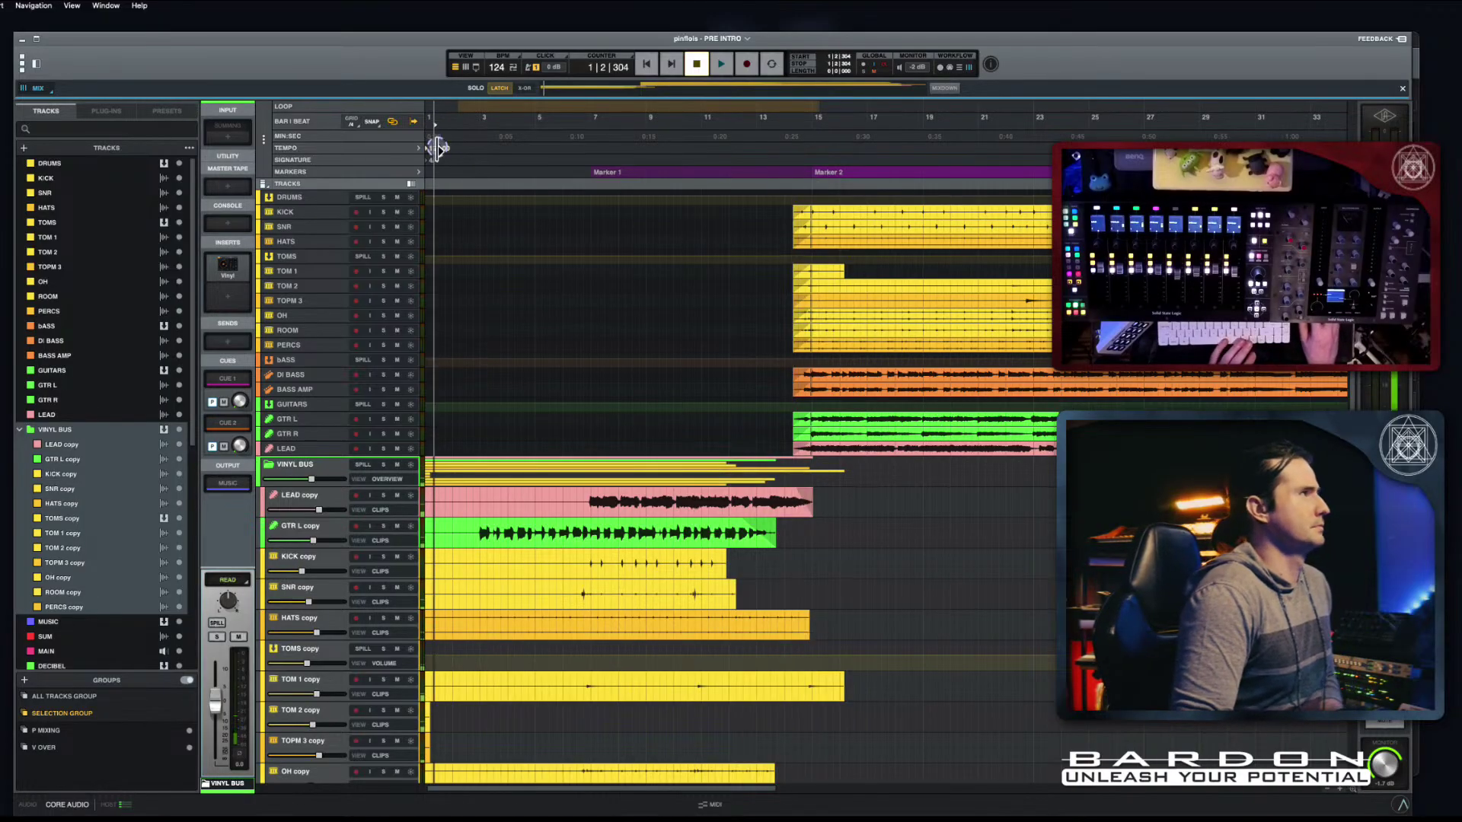
key("space")
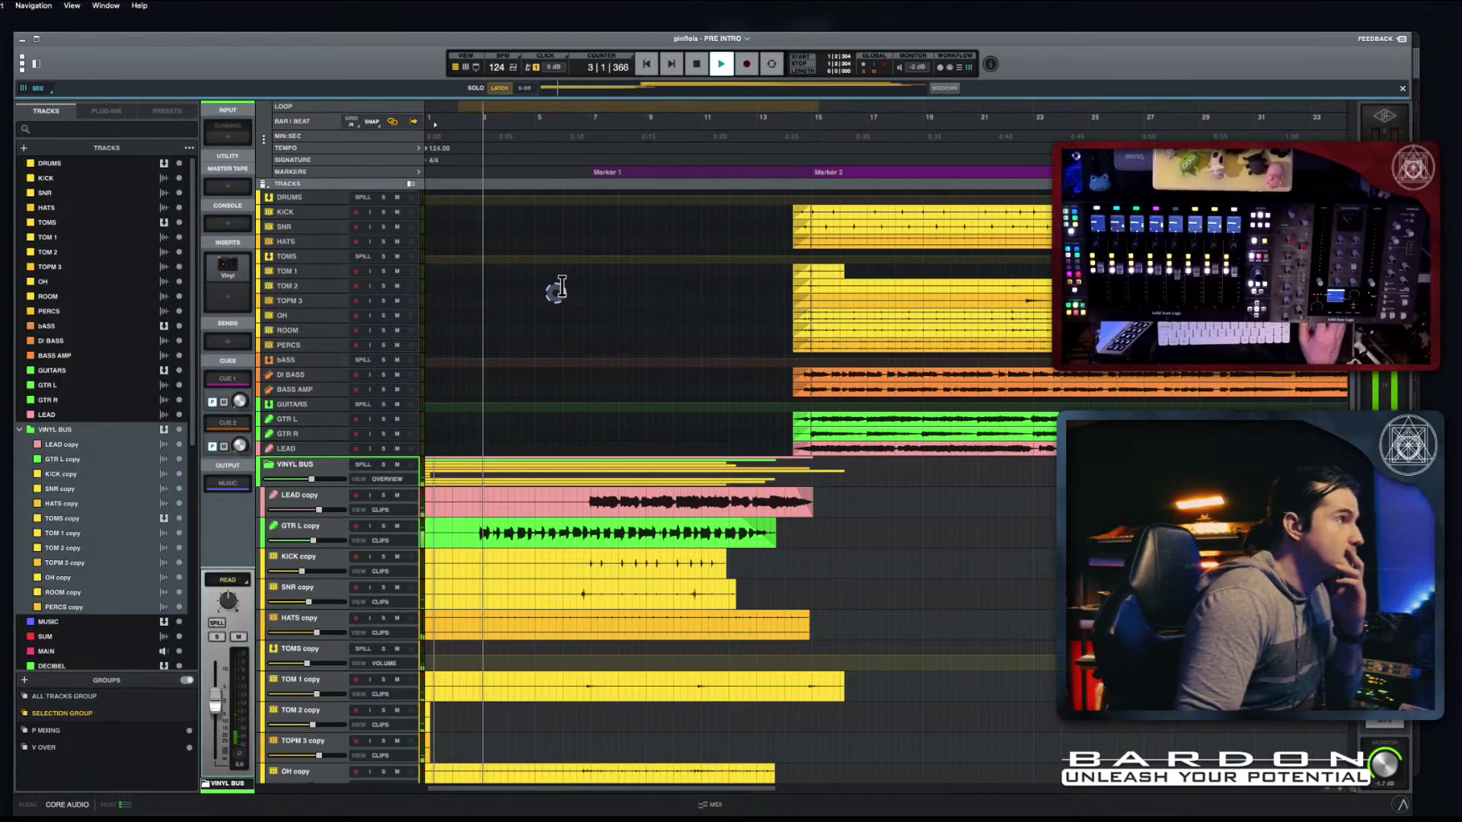
key("x")
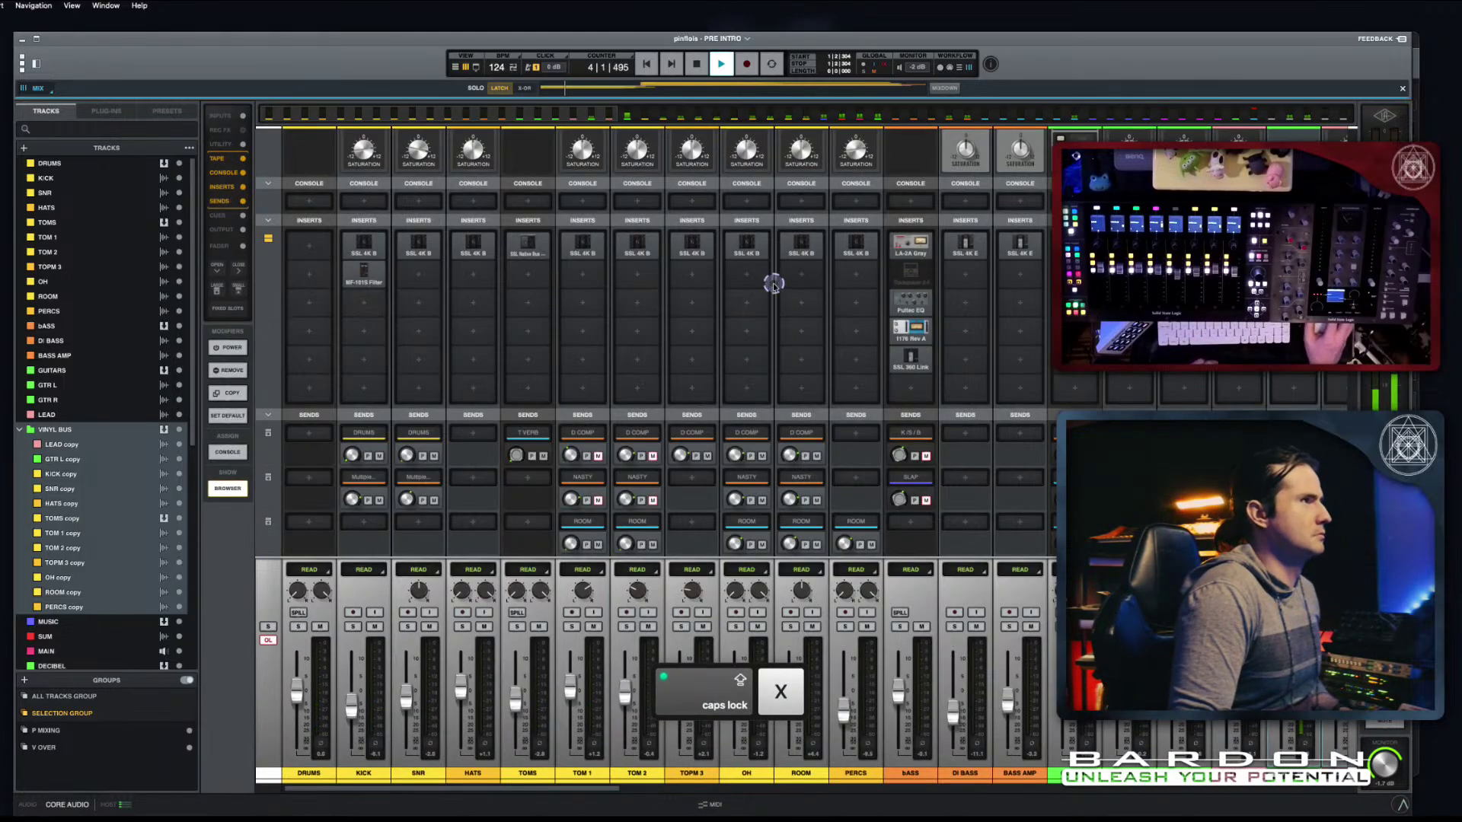
scroll(773, 284, "down", 5)
scroll(761, 287, "right", 10)
scroll(748, 289, "up", 5)
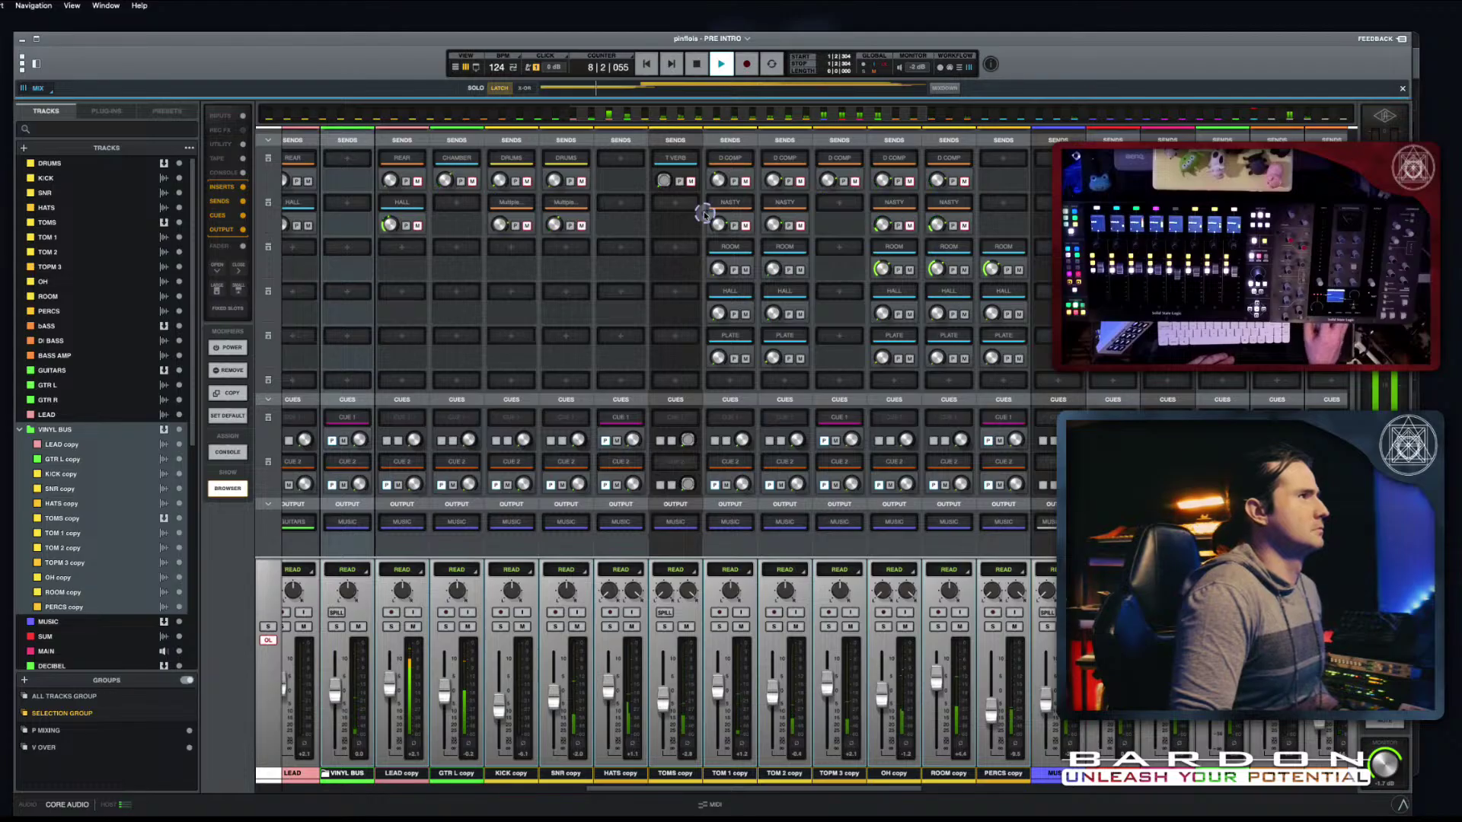
scroll(427, 241, "left", 7)
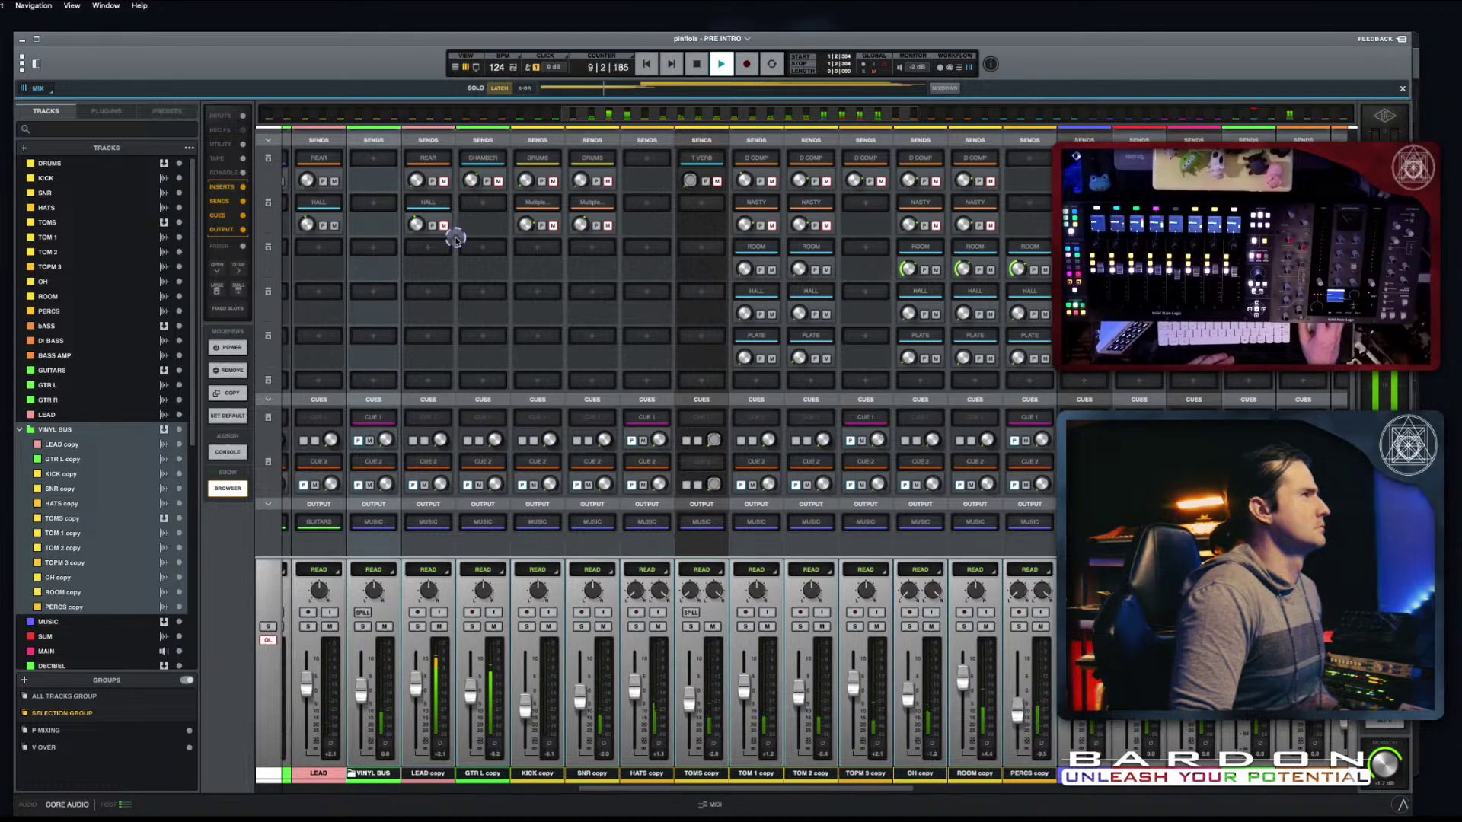
scroll(489, 265, "left", 10)
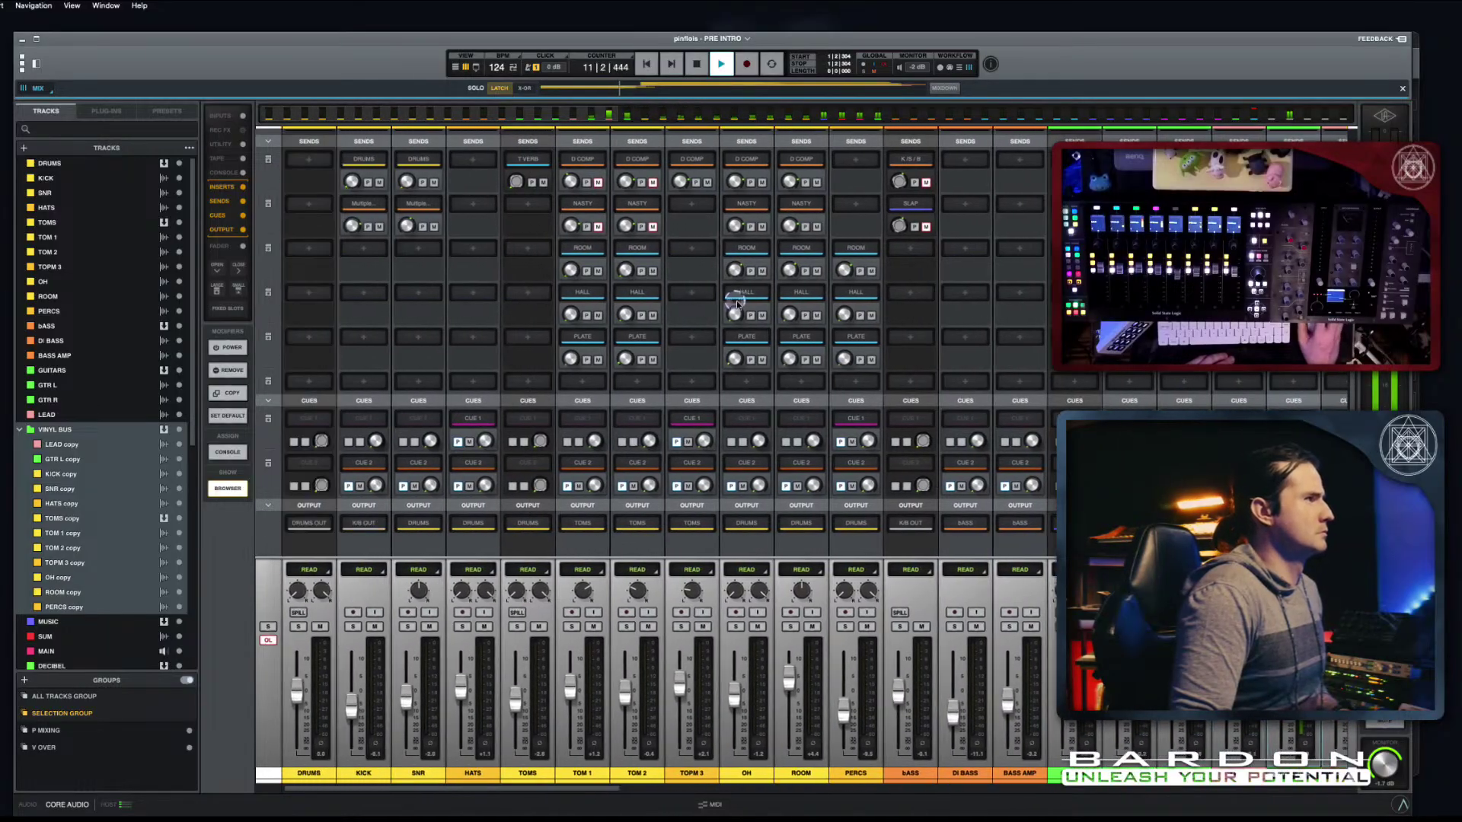
key("Caps_Lock")
key("super+equal")
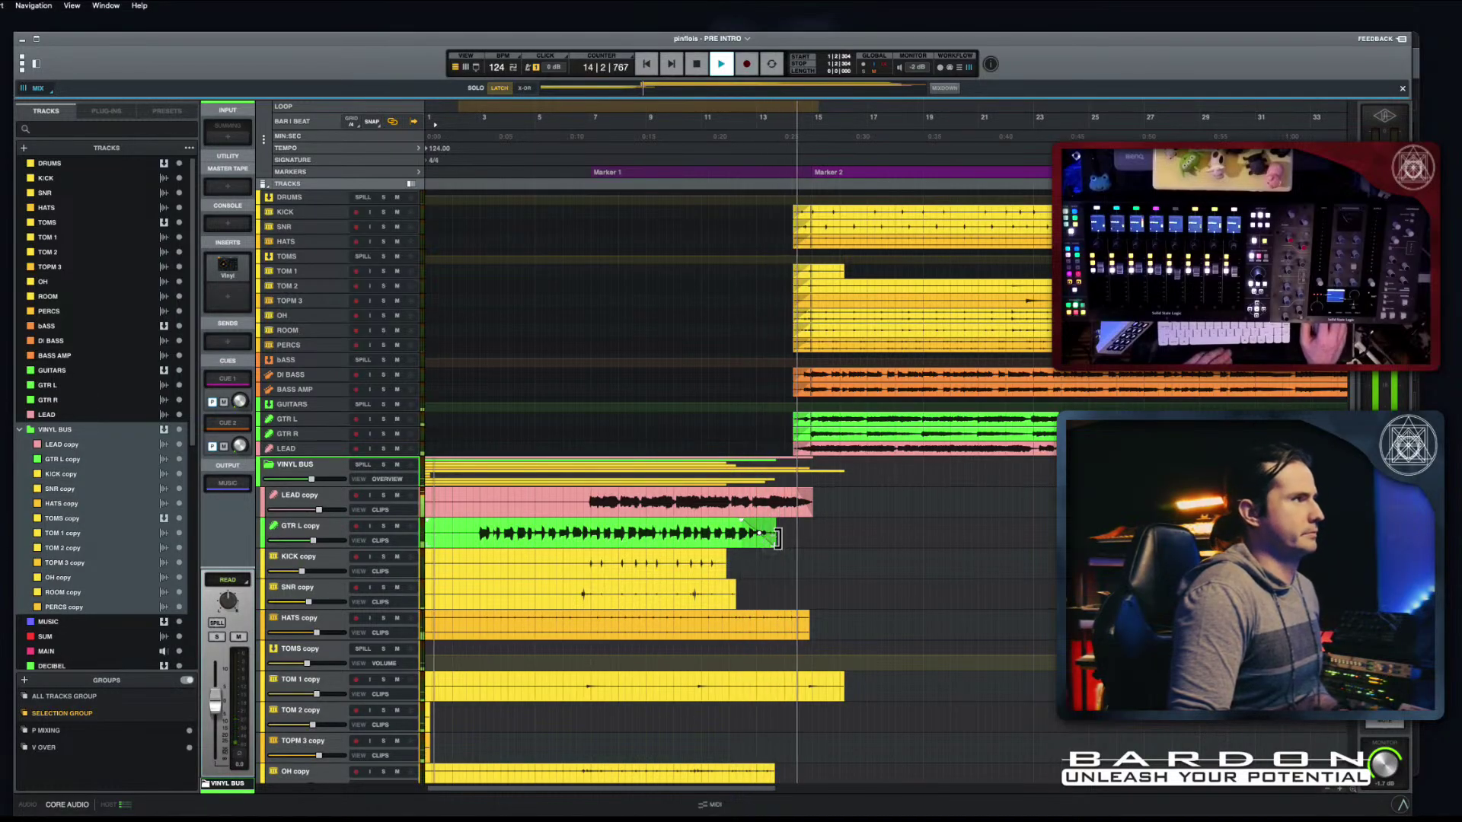
key("space")
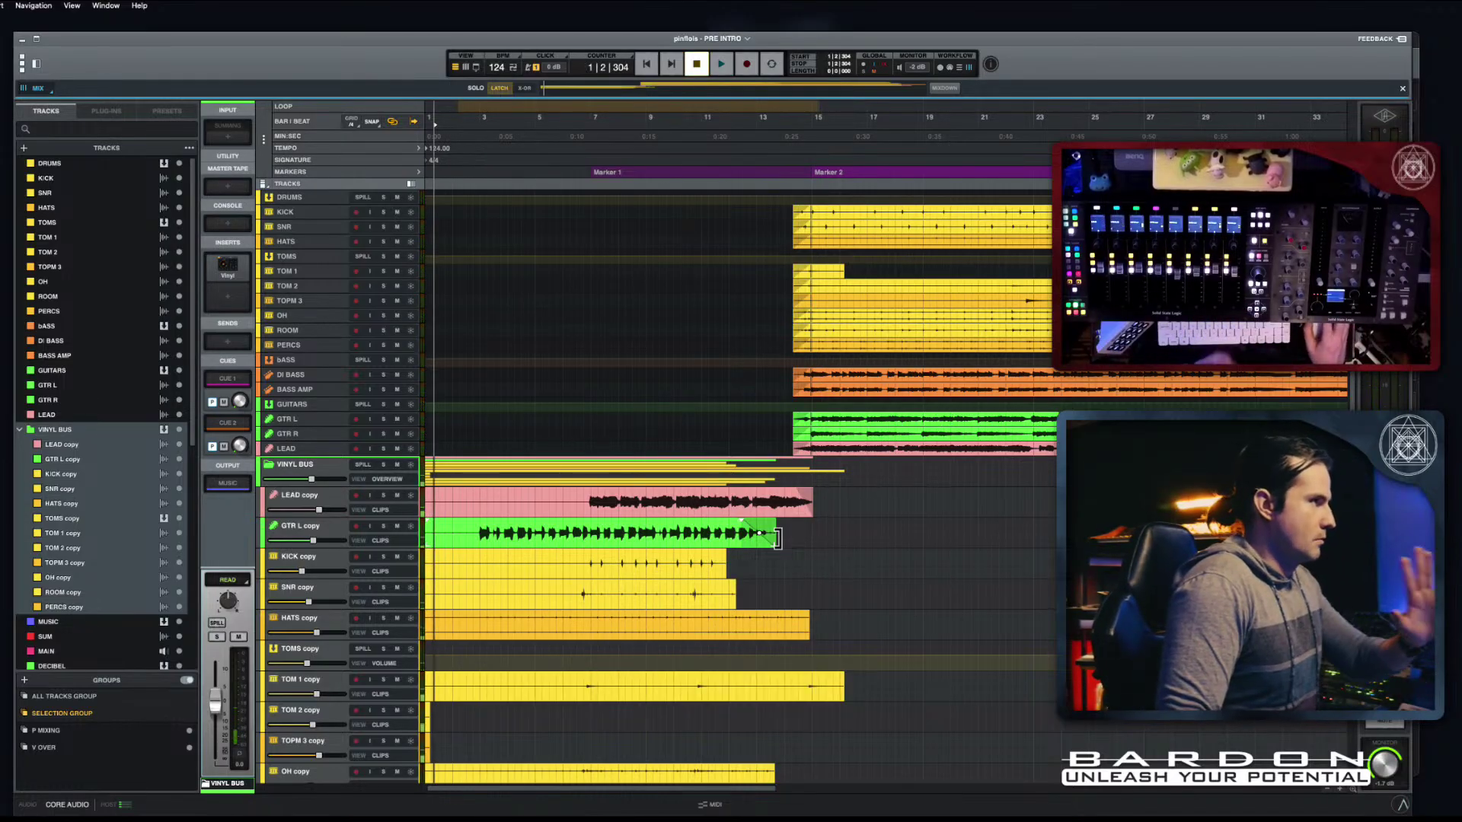
Step: Extend the clips on the VINYL BUS copy tracks towards about bar 16 and give them long fade-outs
scroll(807, 670, "down", 5)
left_click_drag(838, 576, 423, 233)
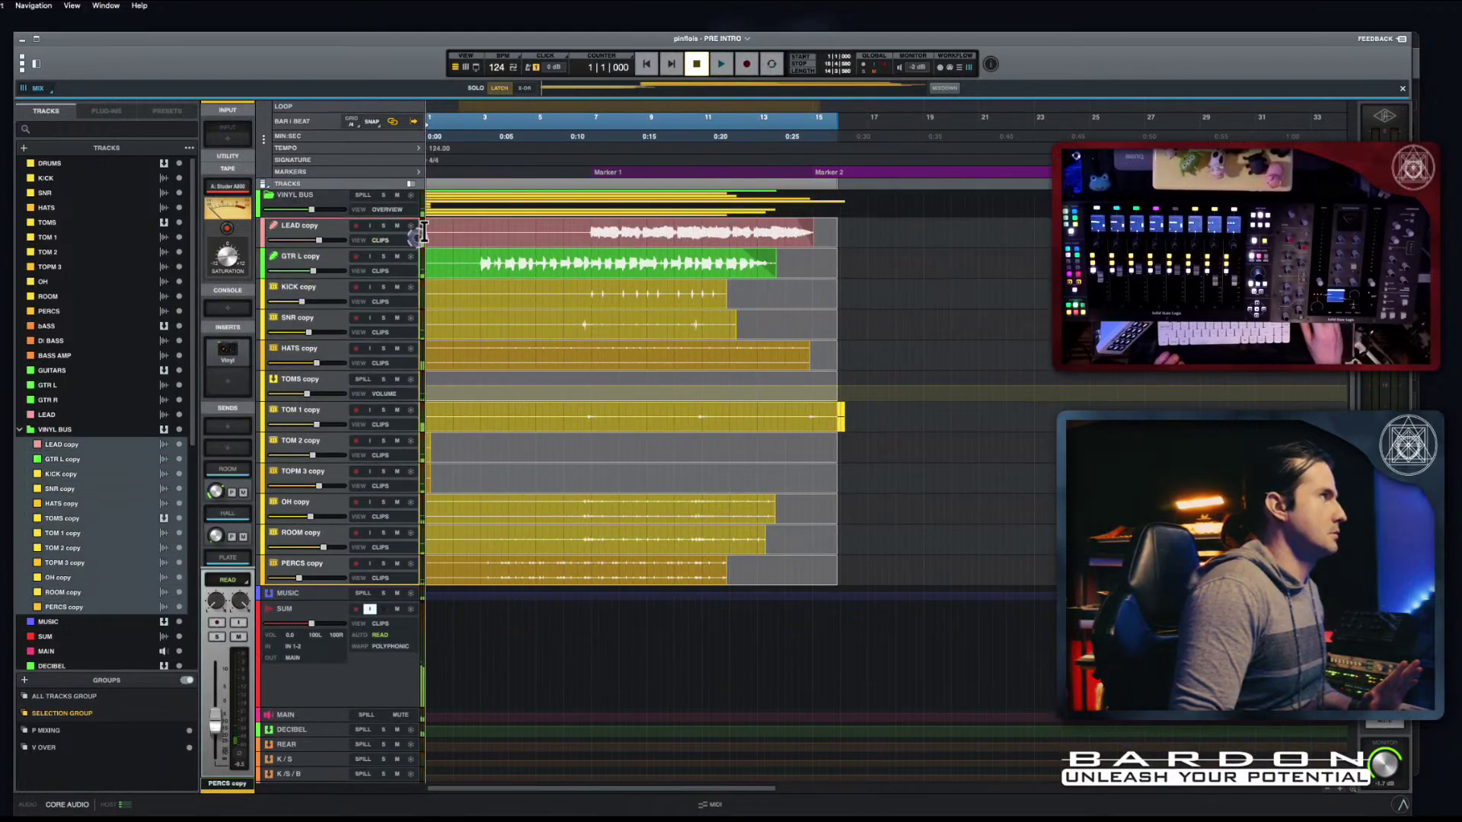
left_click_drag(809, 237, 770, 222)
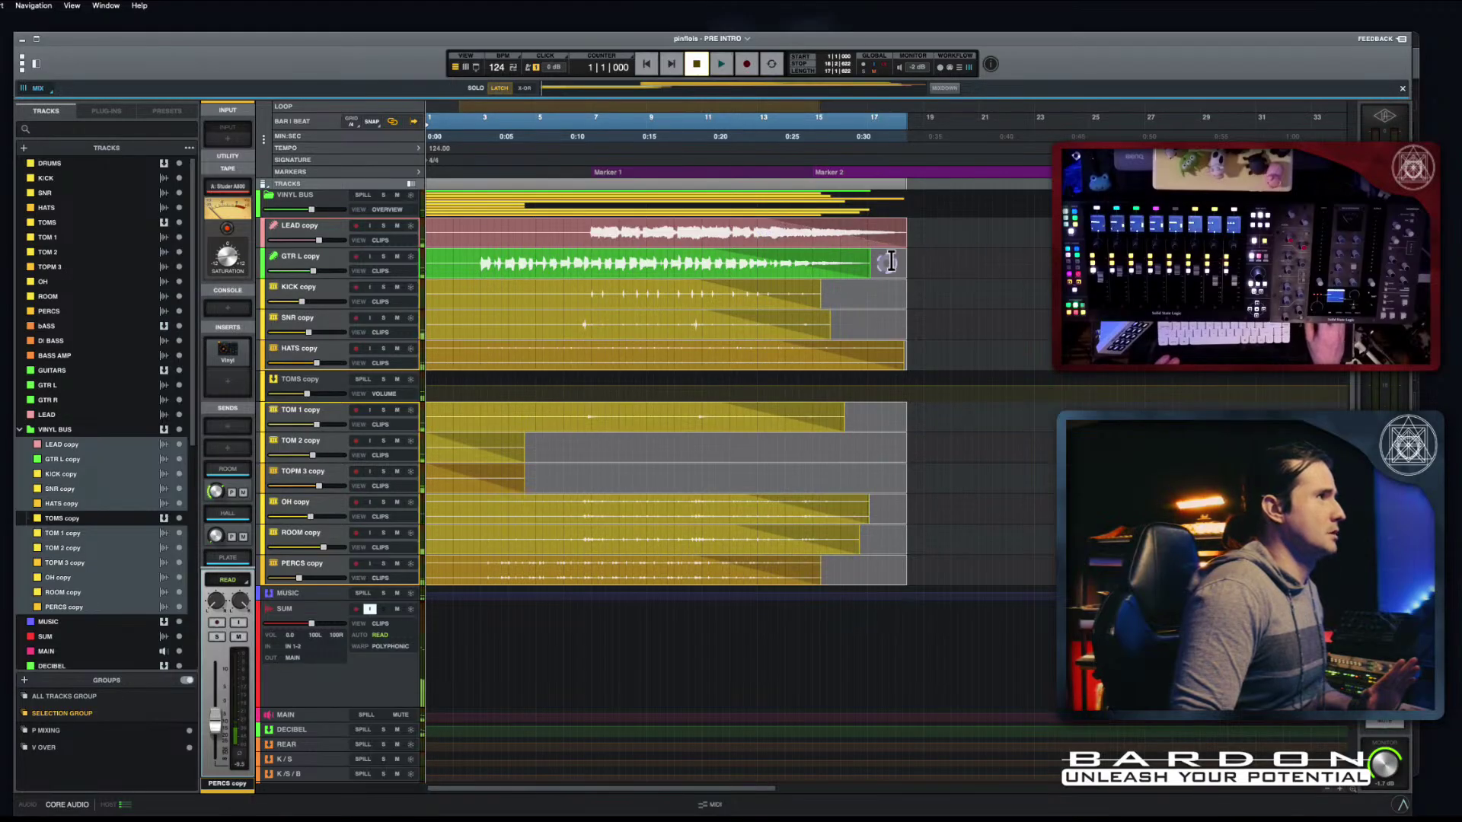
scroll(894, 254, "up", 2)
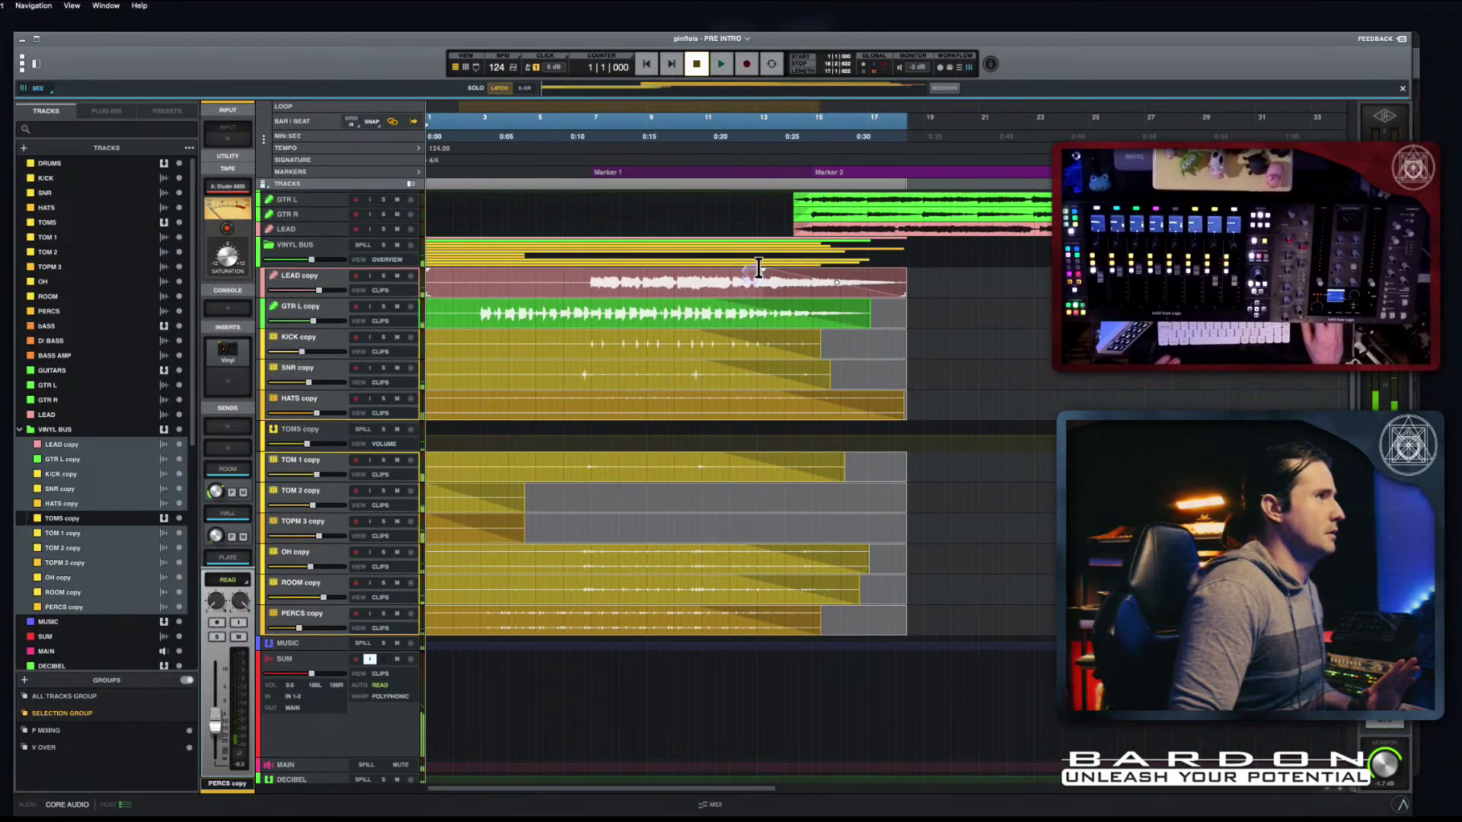
key("space")
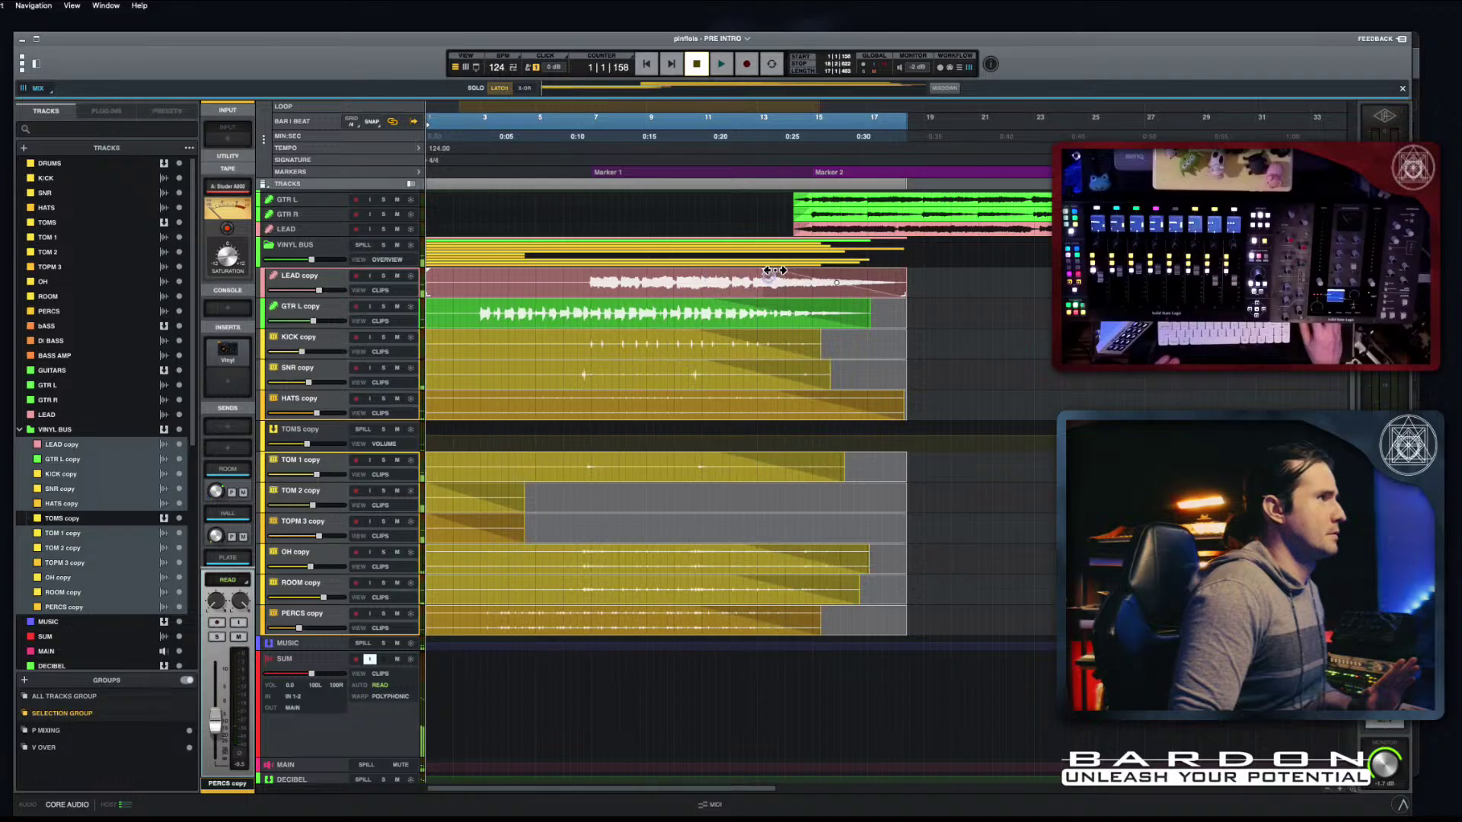
key("space")
left_click_drag(775, 271, 856, 291)
scroll(937, 342, "up", 5)
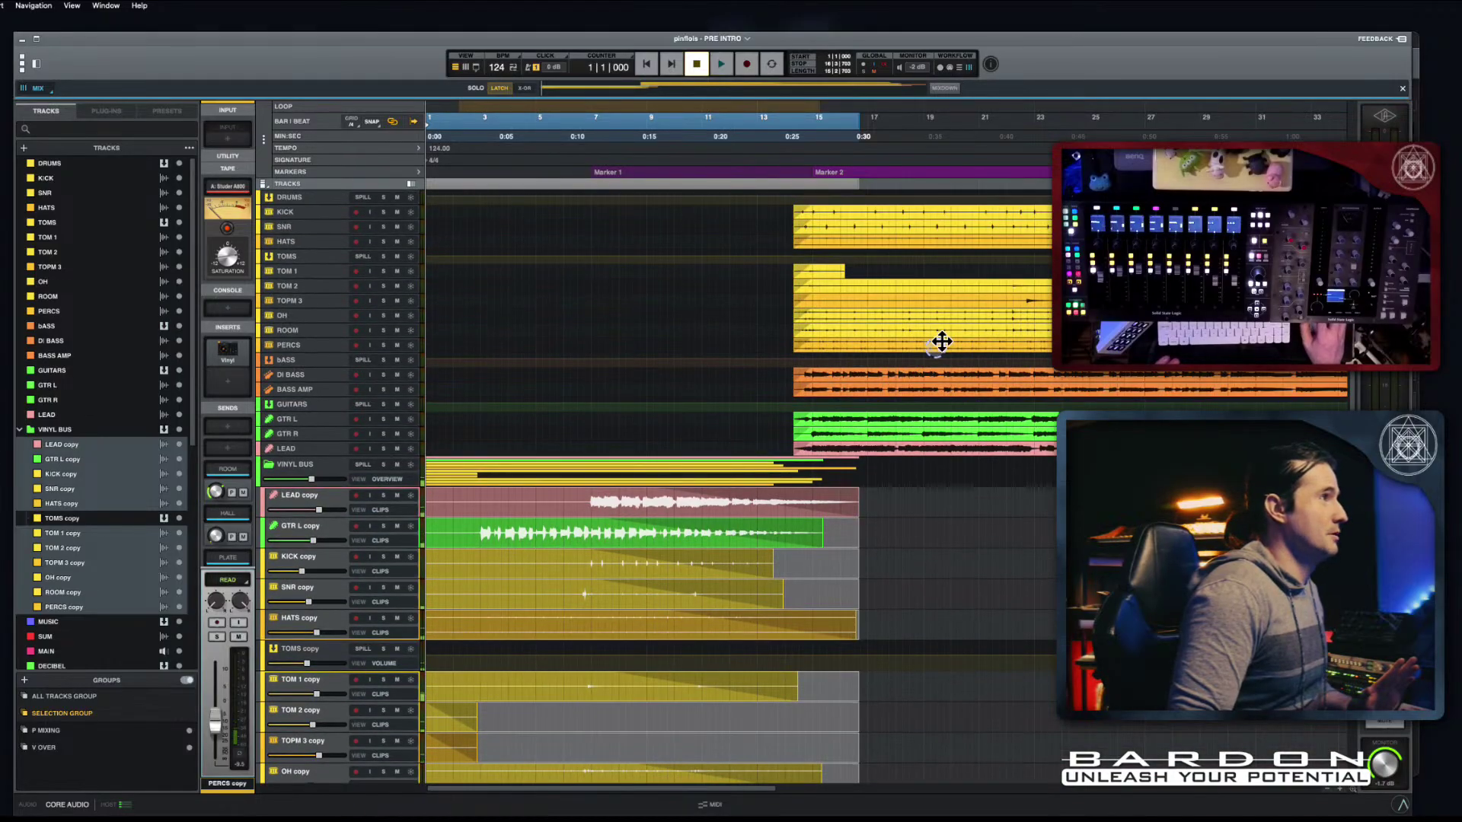
Step: Extend the starts of the original clips from KICK to LEAD back to about bar 7 and fade them in until about bar 14
left_click_drag(729, 212, 1203, 450)
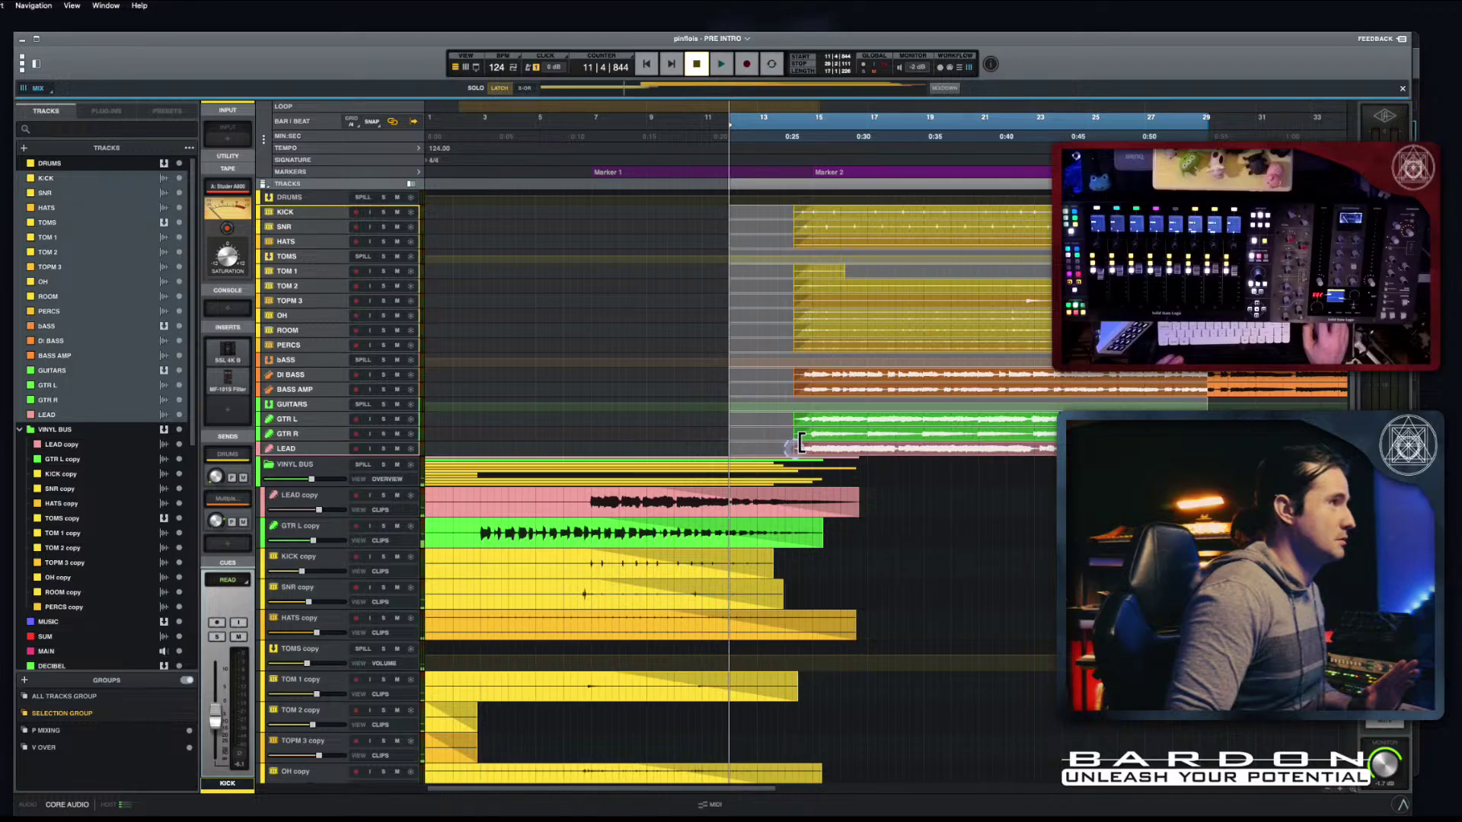
left_click_drag(804, 445, 619, 445)
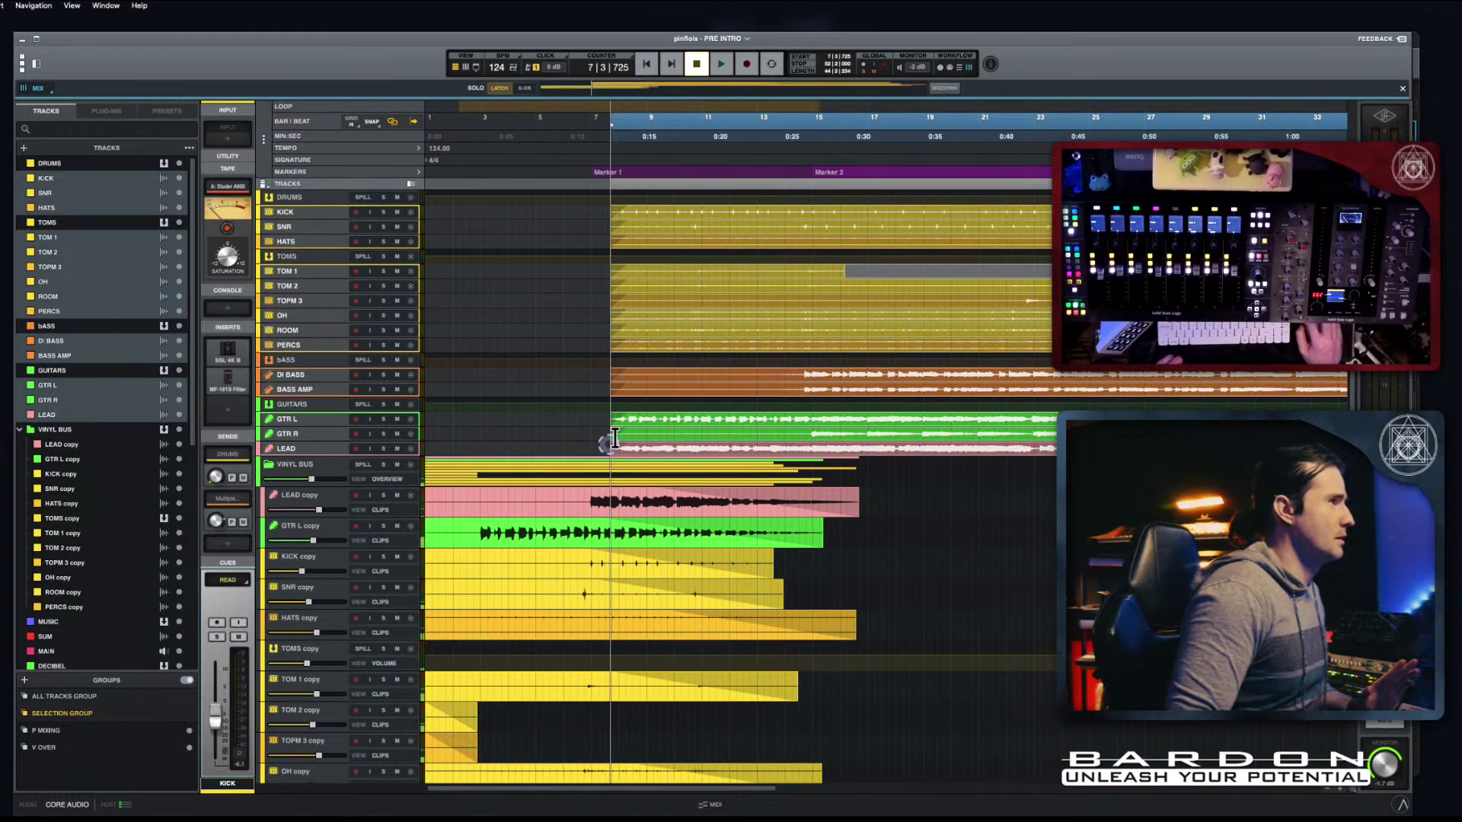
key("e")
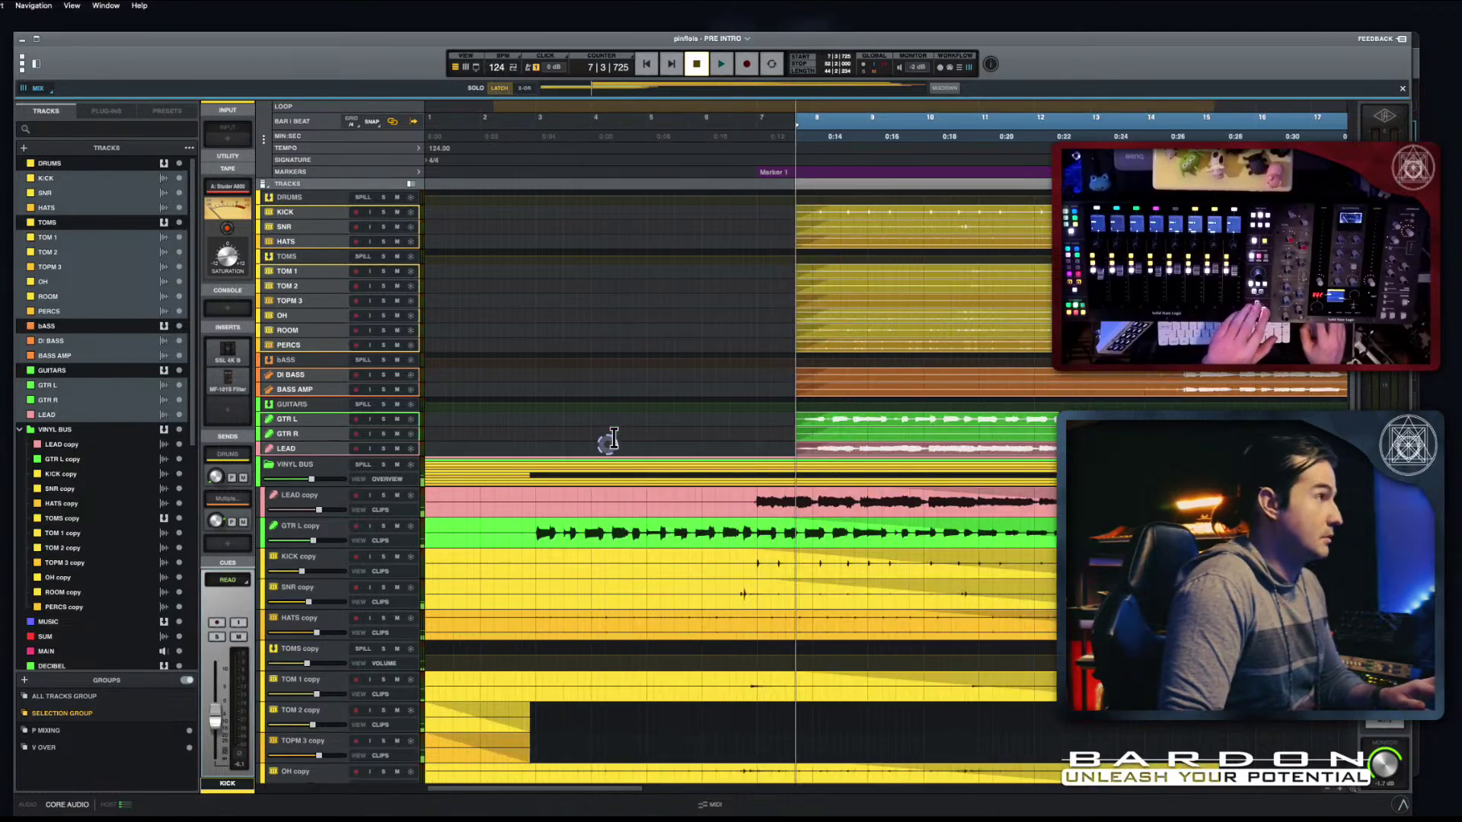
key("shift+e")
left_click_drag(833, 632, 1181, 639)
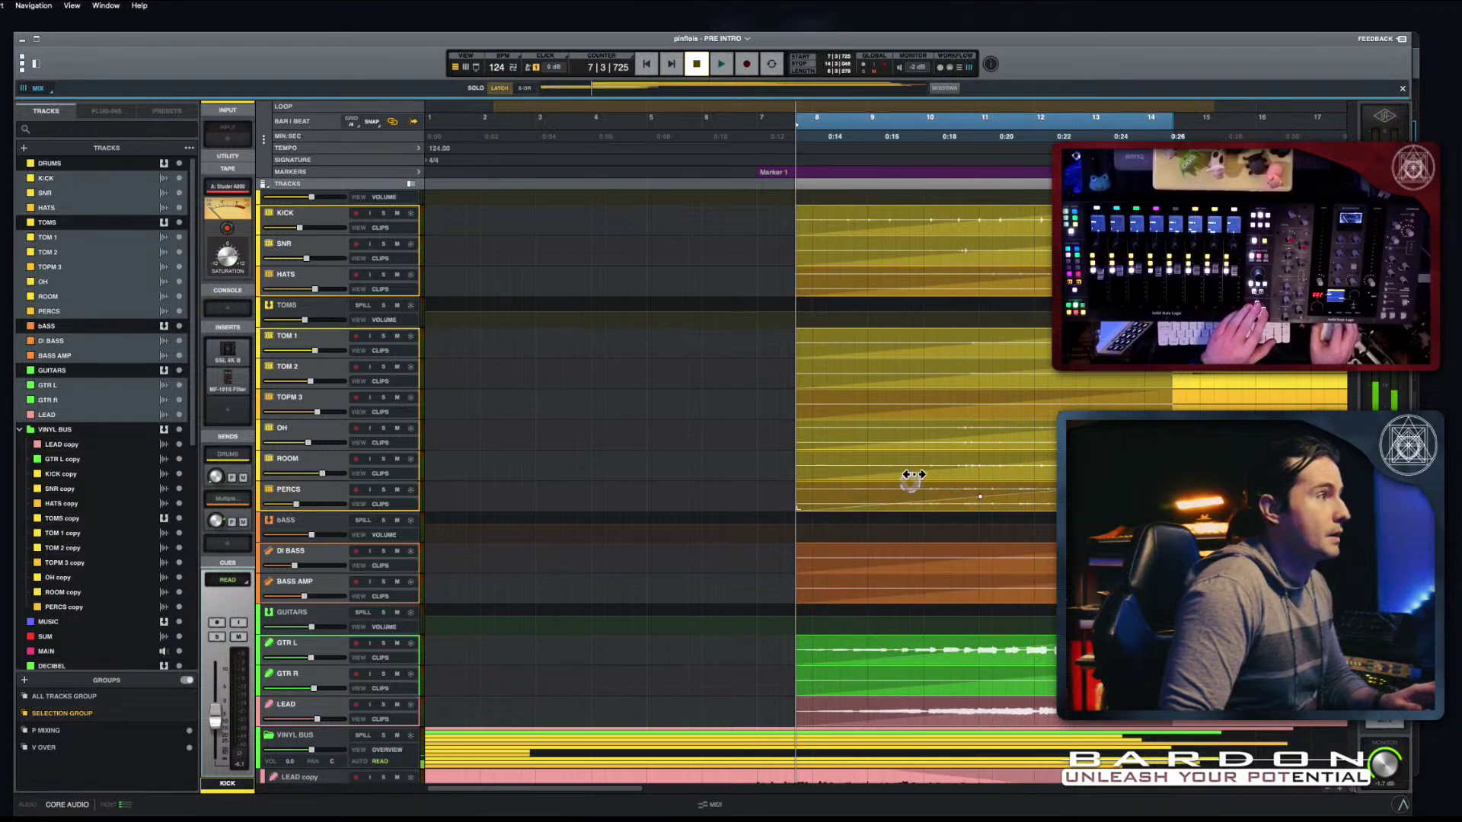
key("w")
key("shift+w")
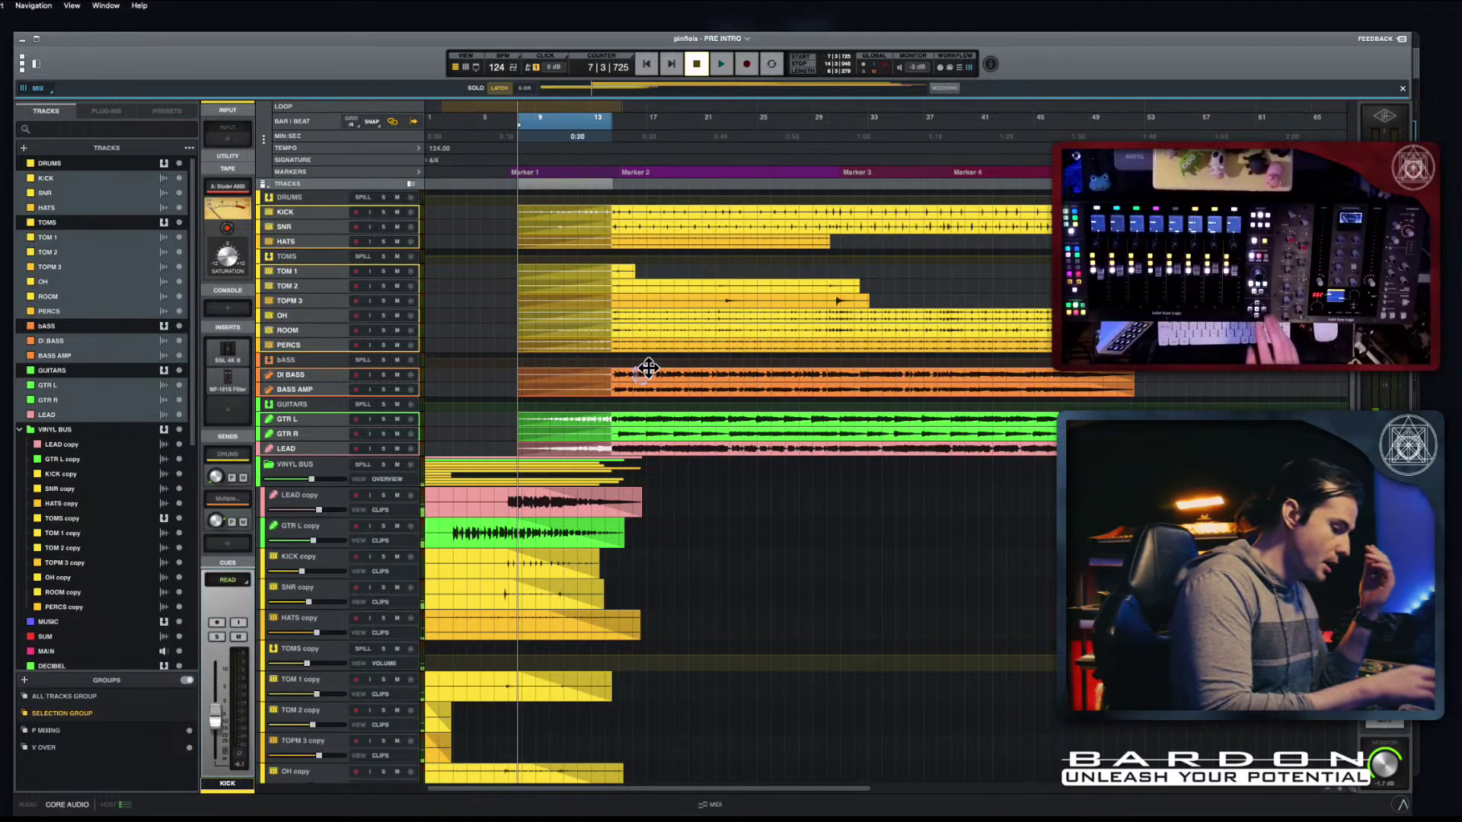
Step: Play from the beginning and extend the TOPM 3 copy and TOM 2 copy clips to about bar 15
key("Home")
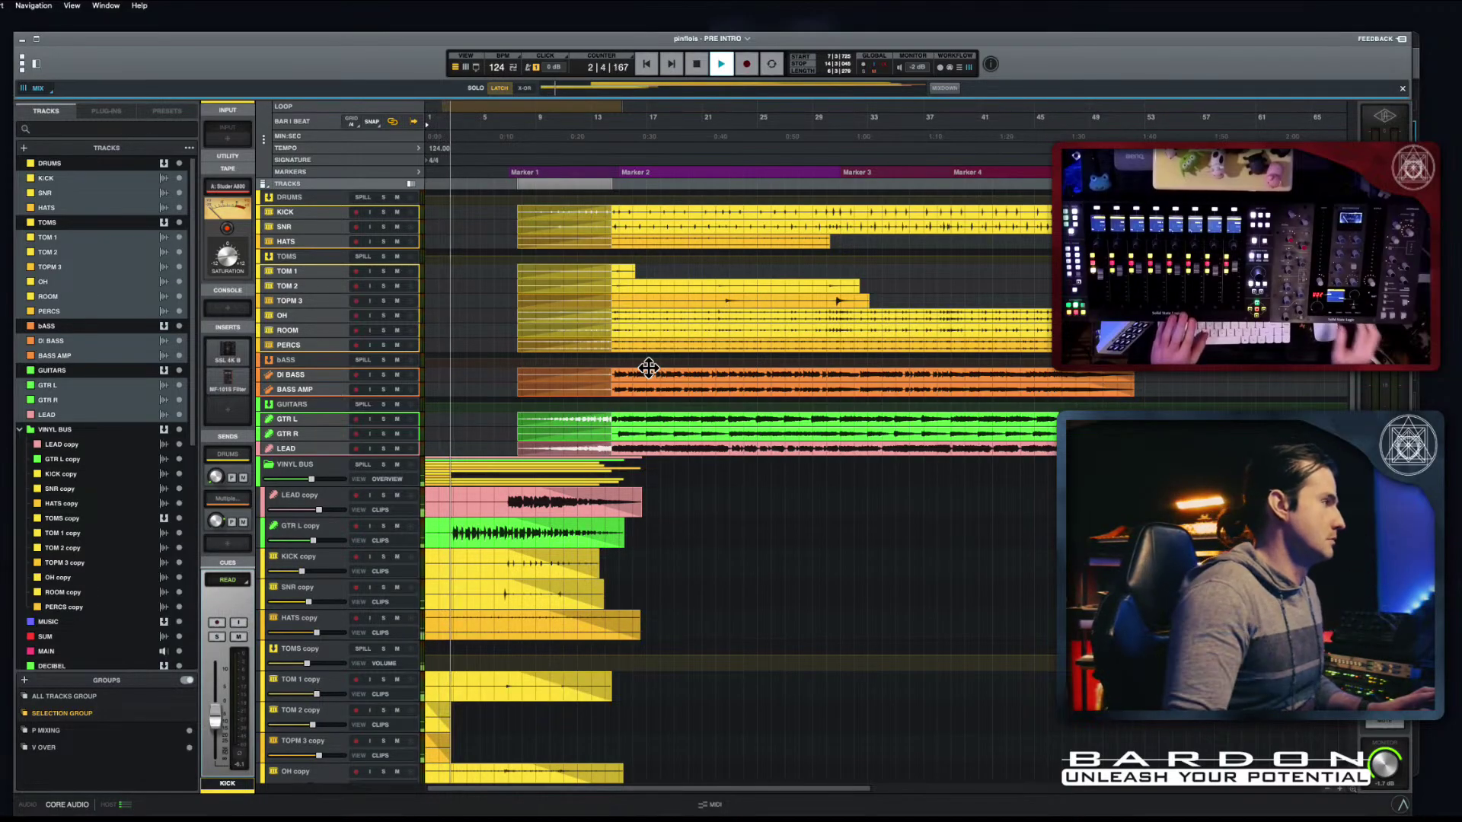
left_click(373, 712)
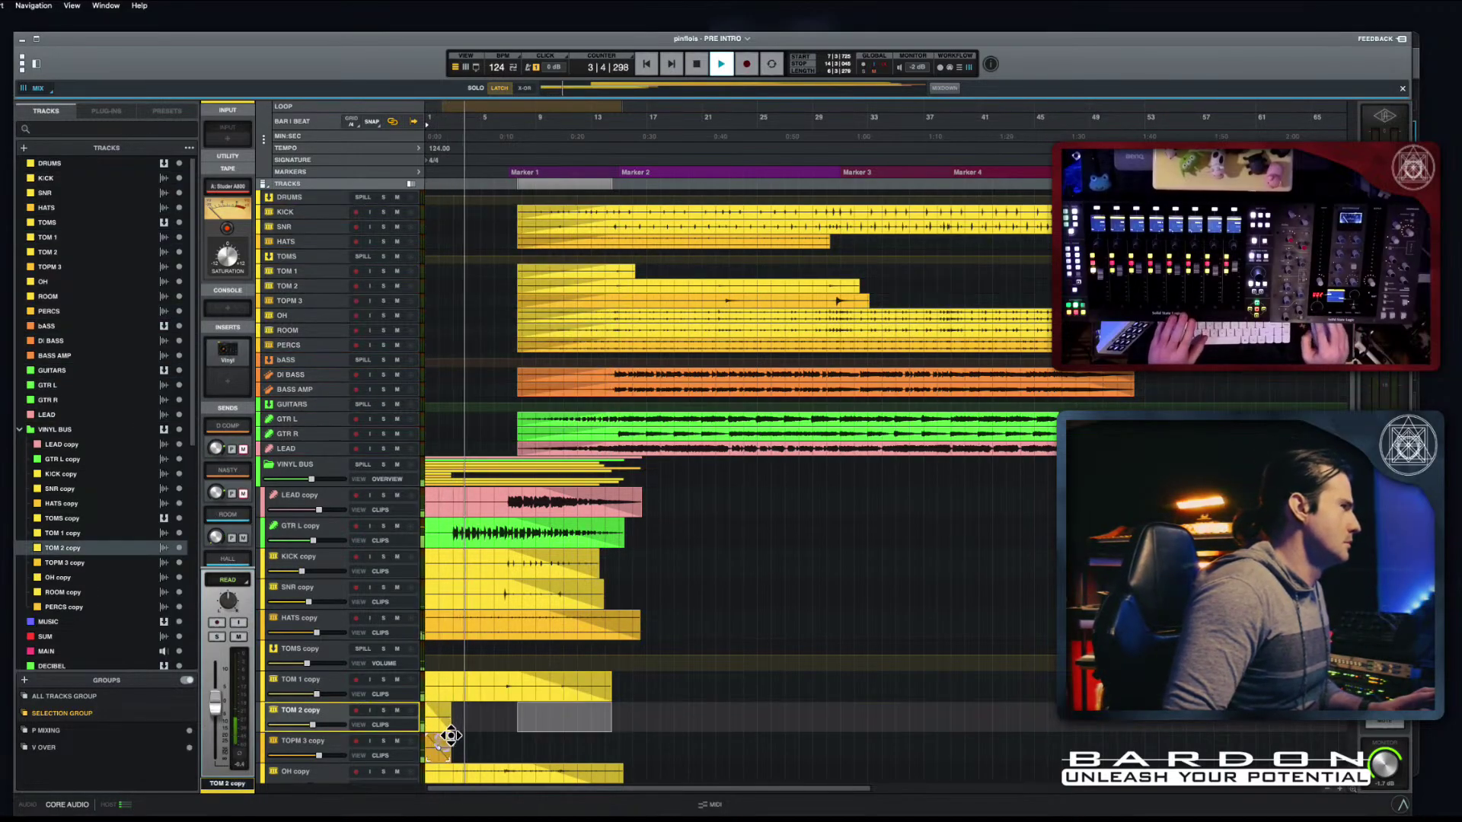
left_click_drag(450, 735, 625, 753)
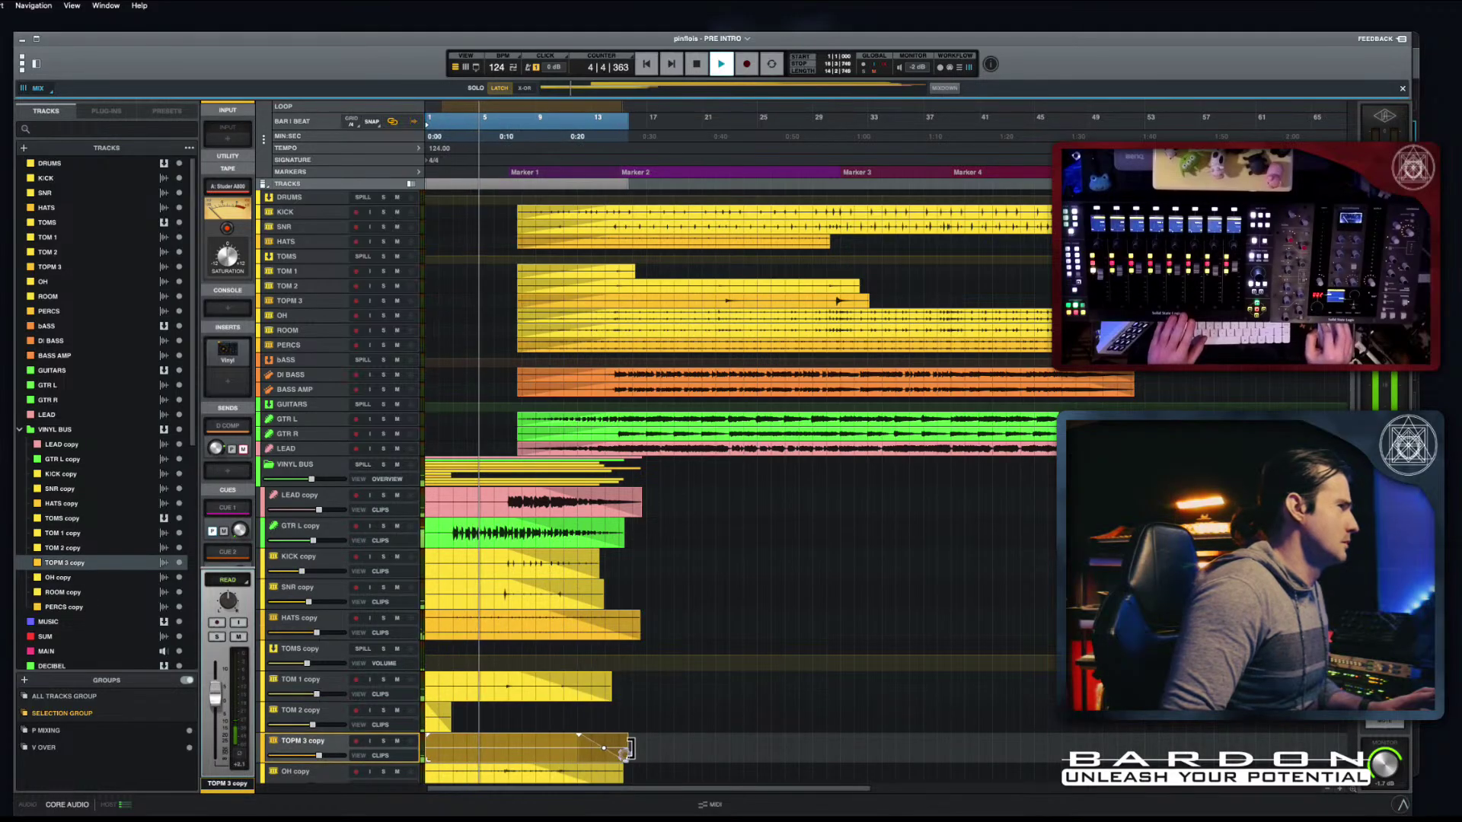
left_click_drag(452, 724, 621, 726)
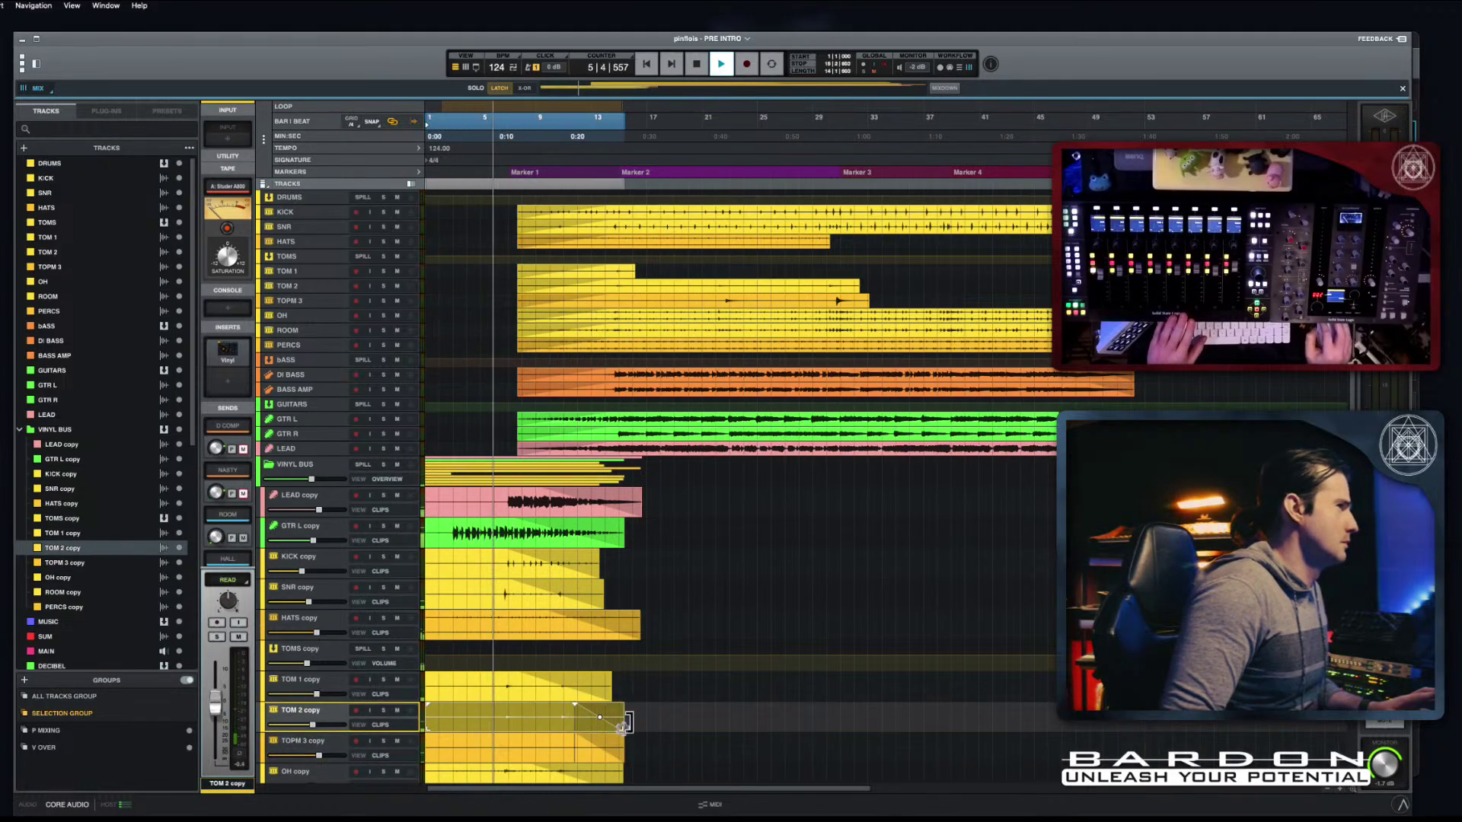
Step: Listen through the crossfade, stop playback and place the cursor near the start of the LEAD clip at bar 8
scroll(338, 594, "down", 1)
left_click(334, 577)
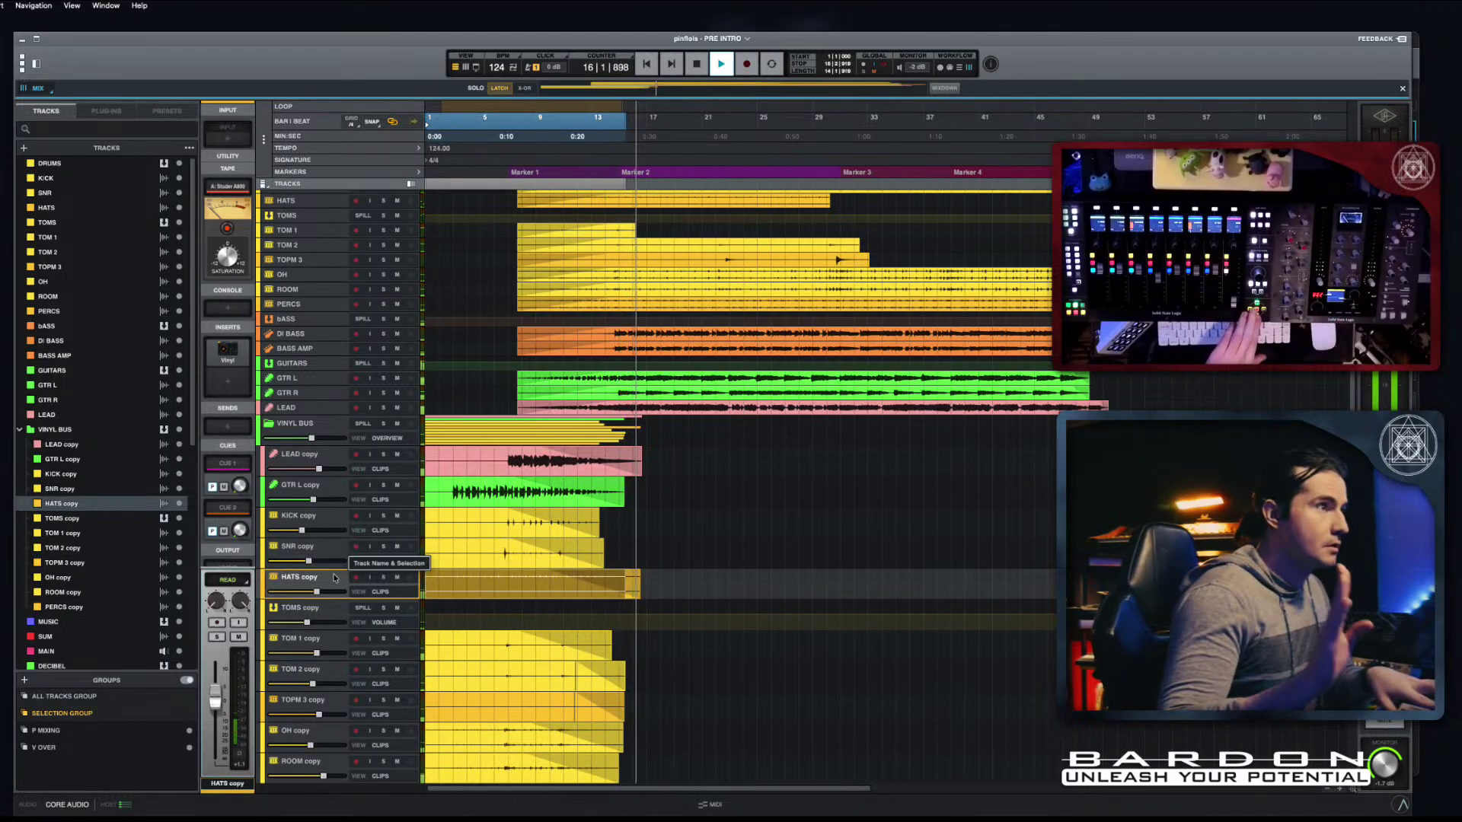
key("space")
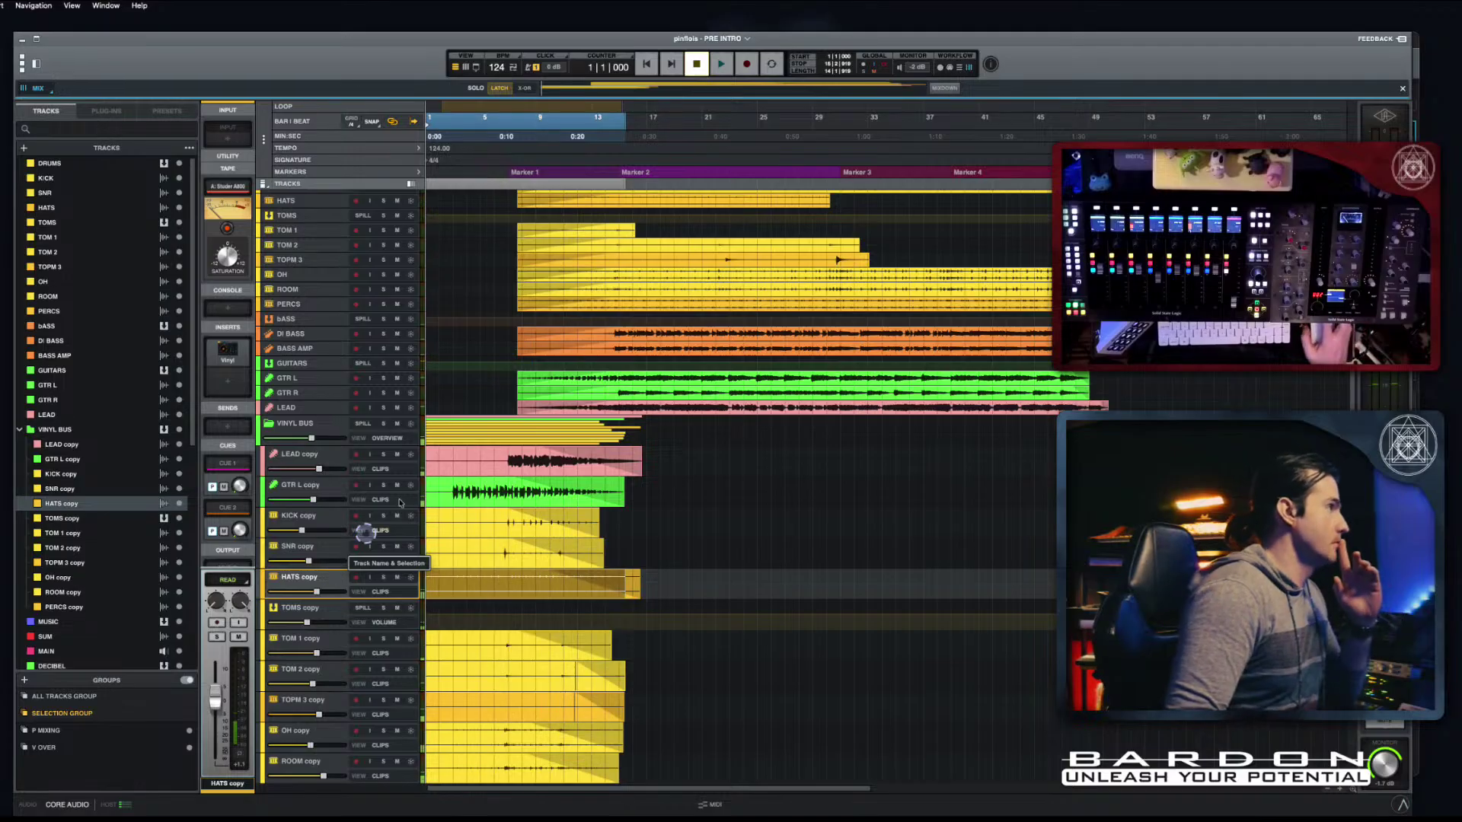
left_click(520, 407)
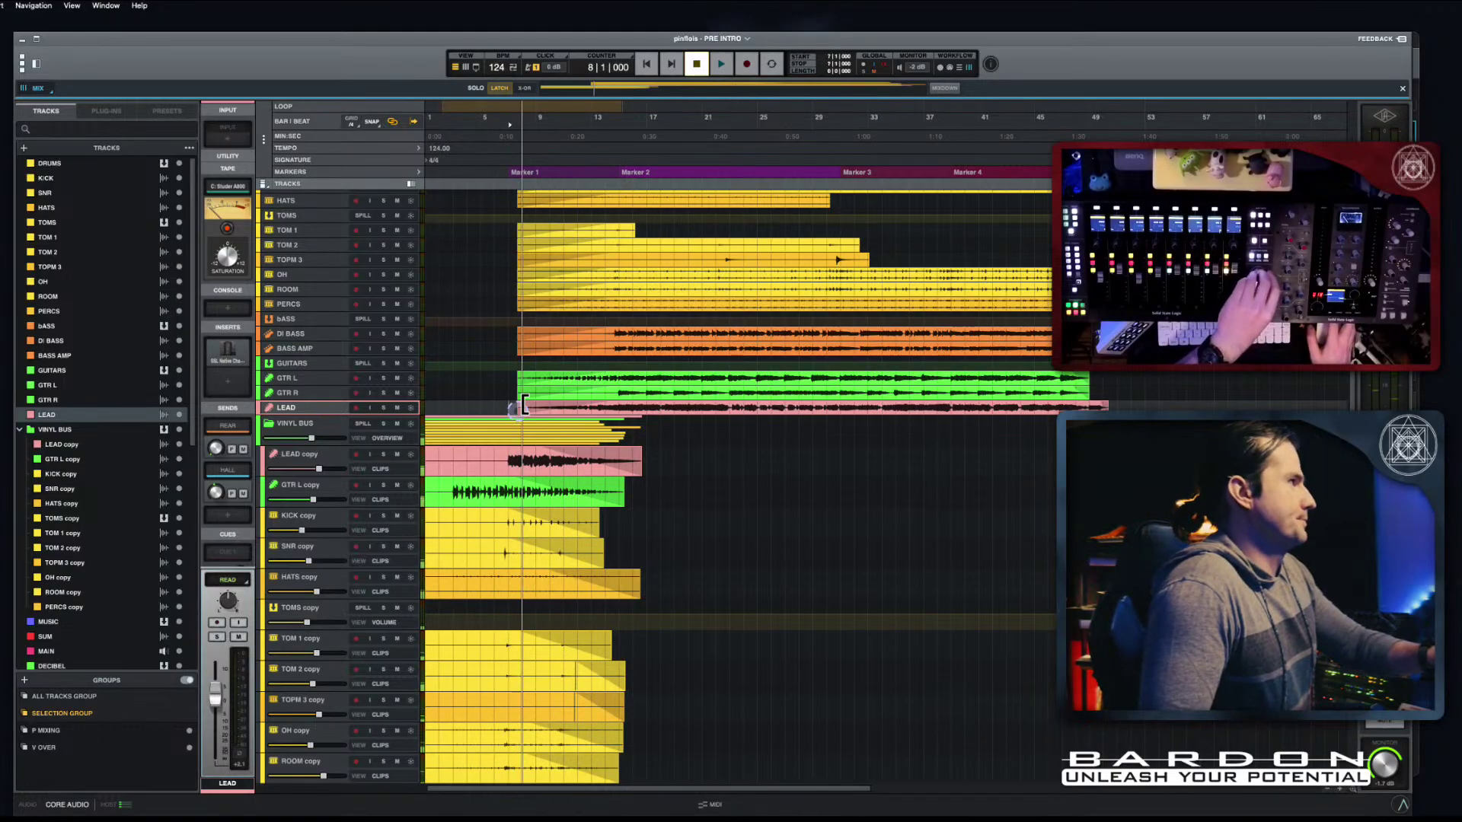
Step: Trim the LEAD clip's start to about the end of bar 13 and shorten its fade-in to end near bar 15
key("KP_Subtract")
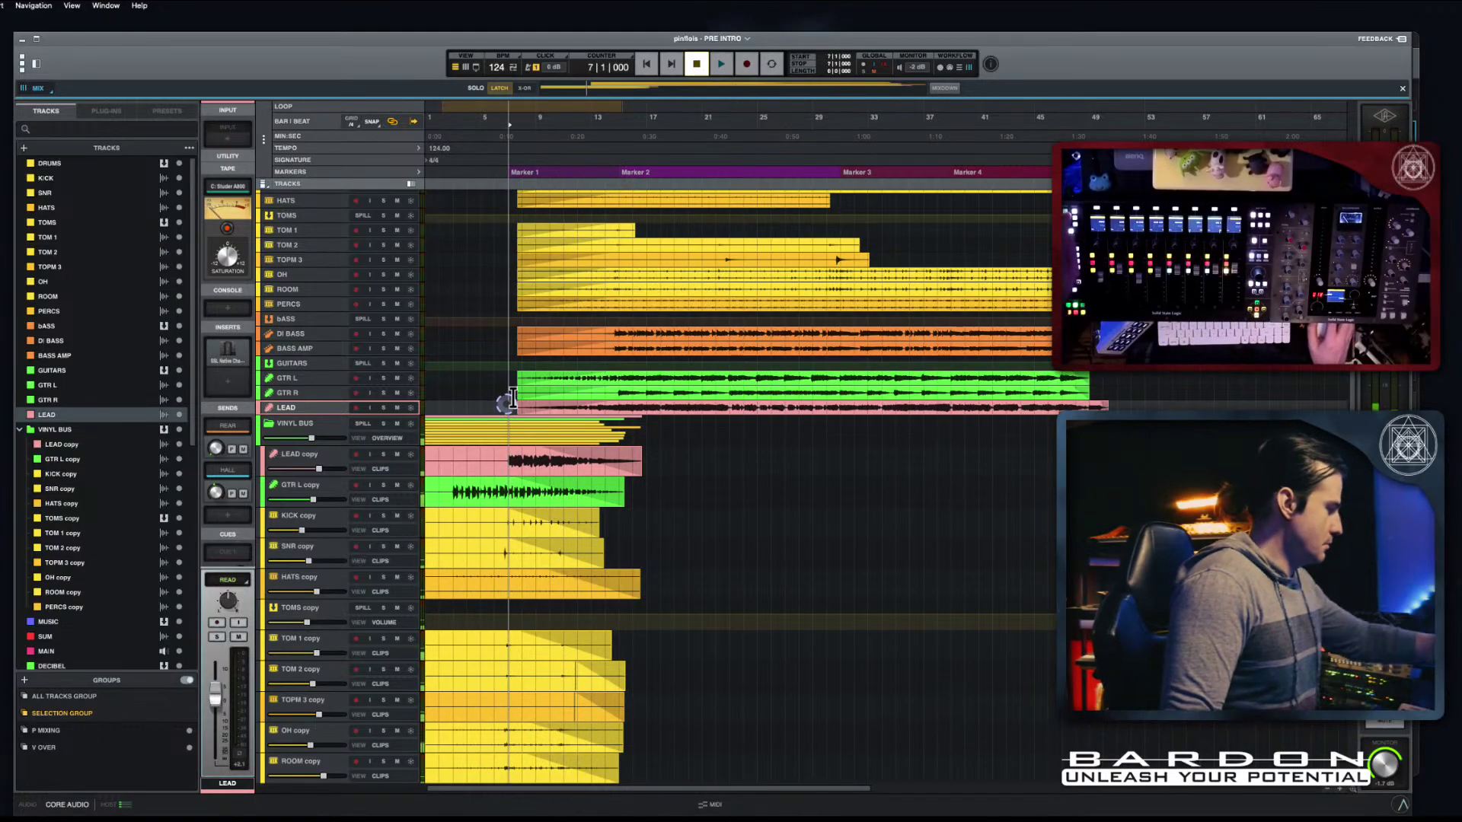
key("shift+e")
key("shift+e")
key("e")
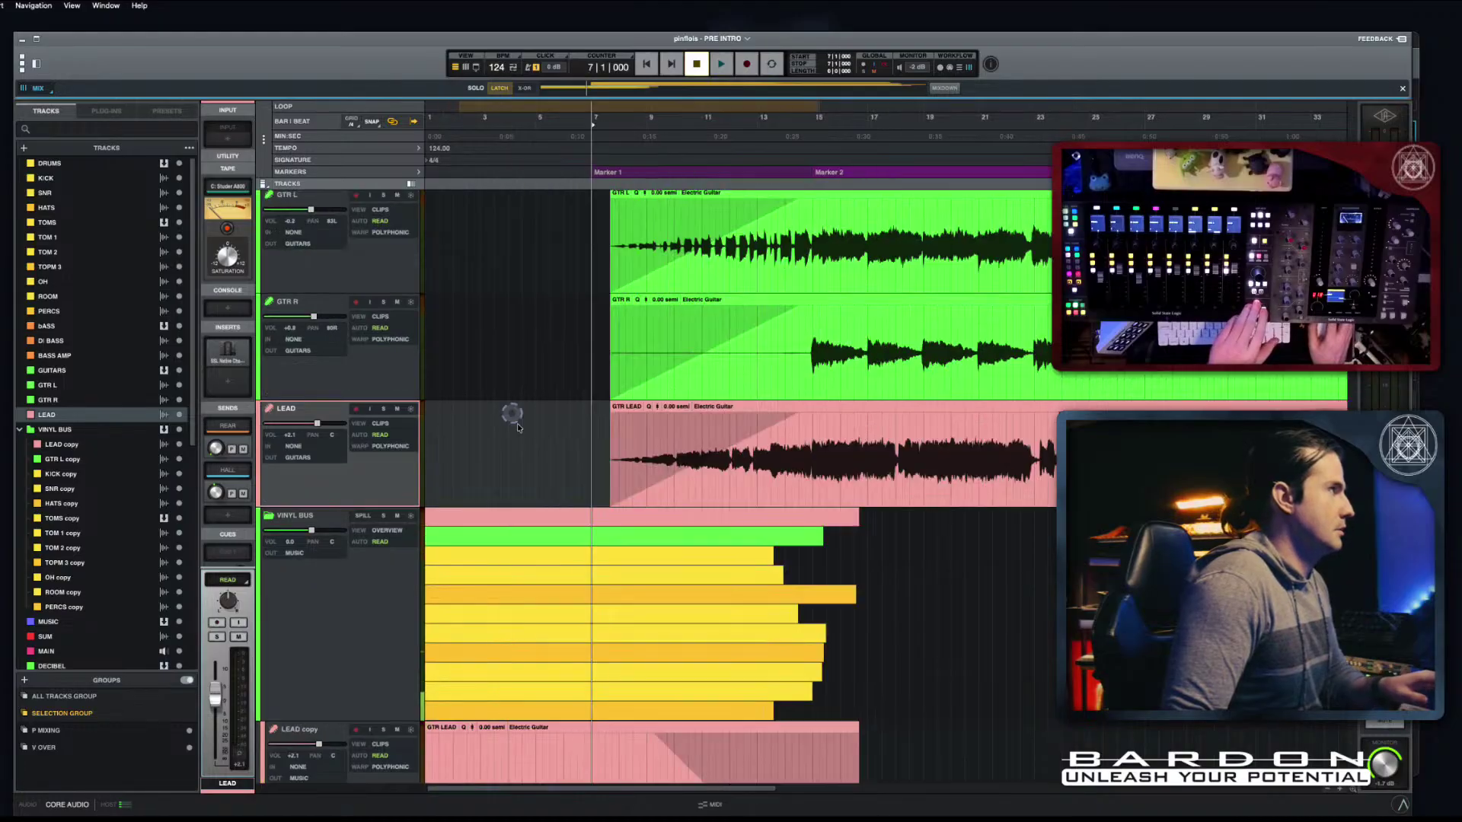
left_click_drag(607, 501, 754, 496)
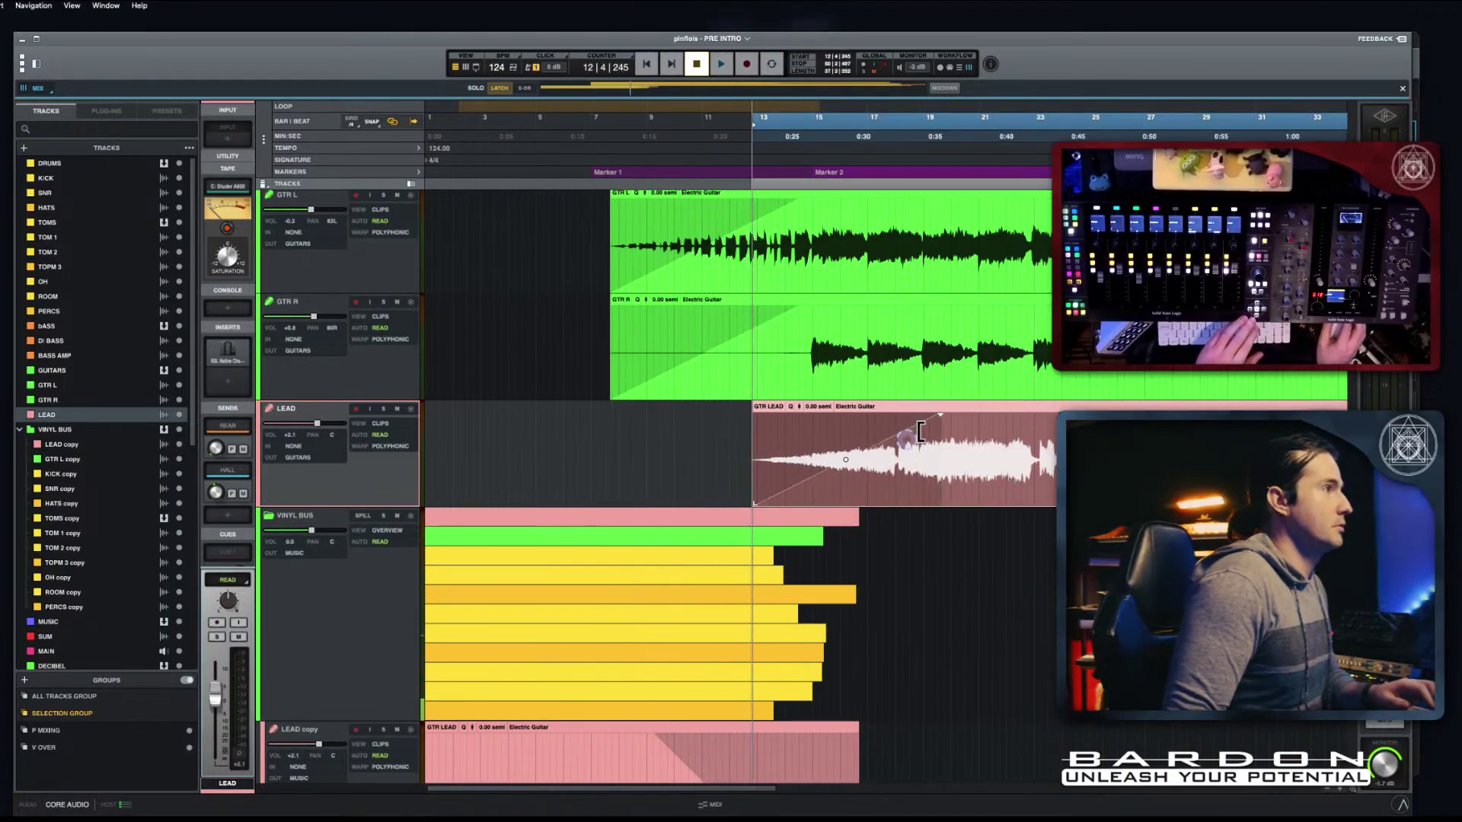
left_click_drag(947, 410, 813, 413)
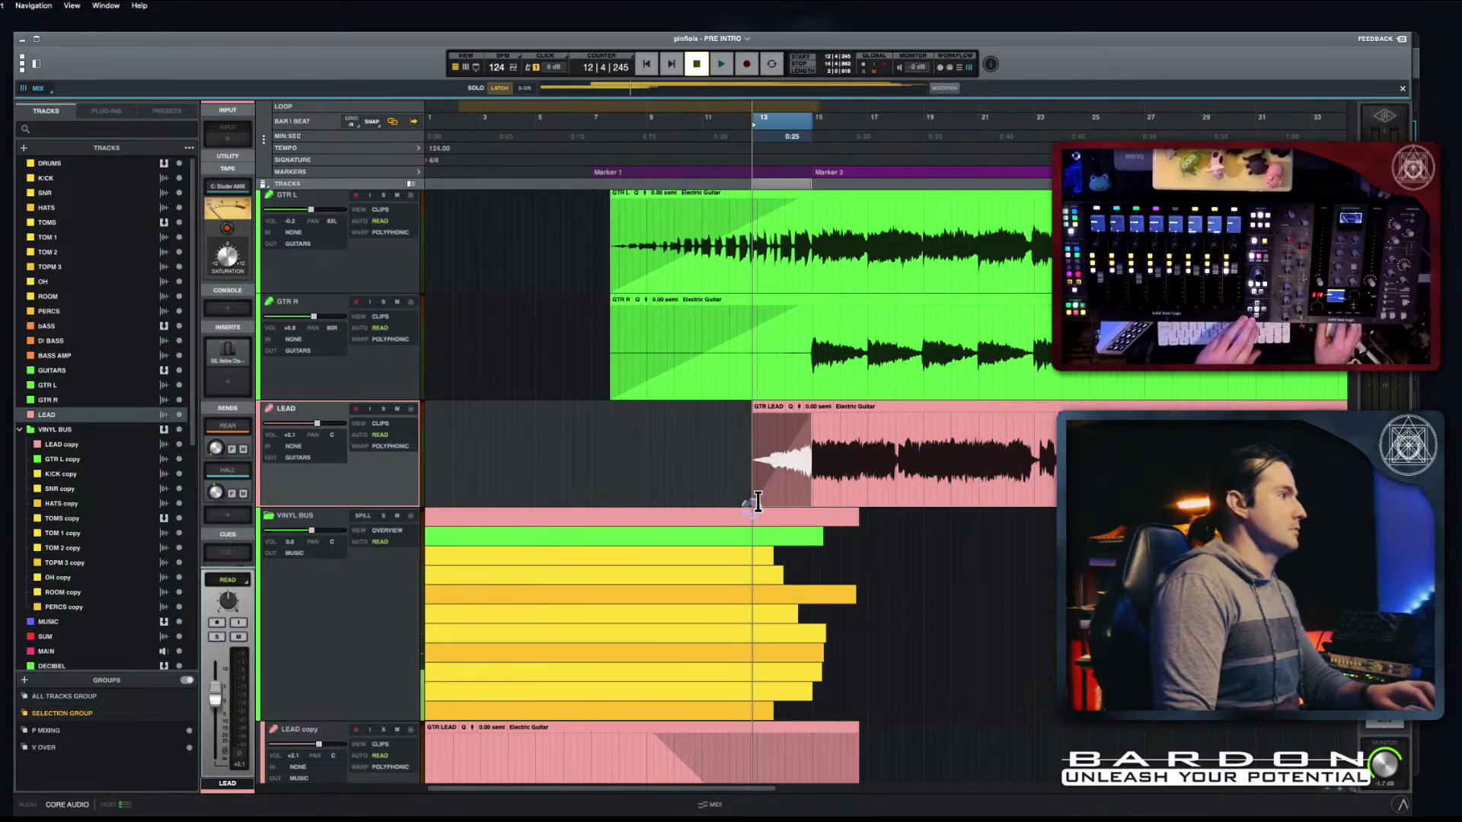
left_click_drag(759, 499, 782, 497)
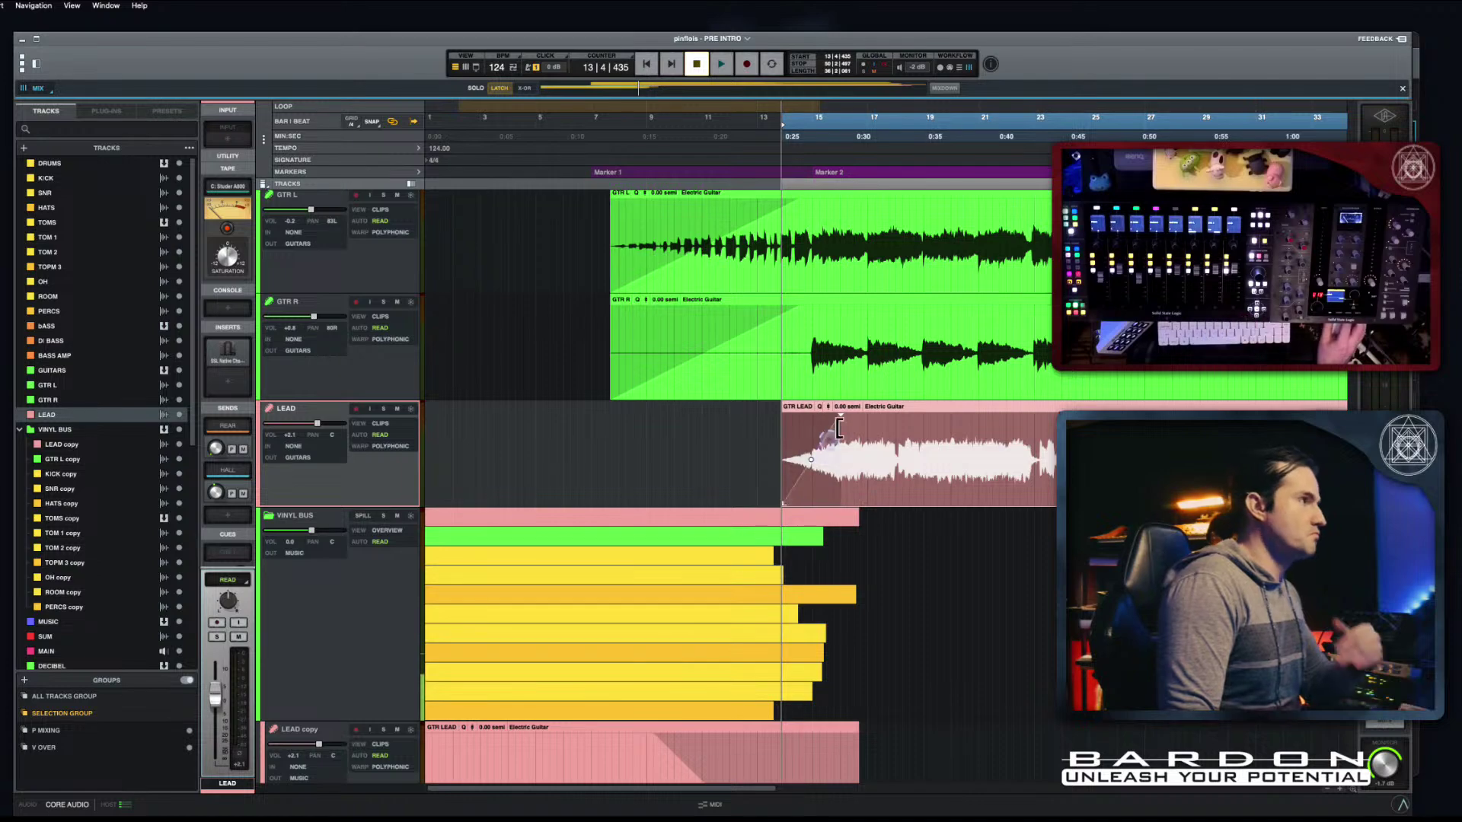
left_click_drag(841, 411, 814, 414)
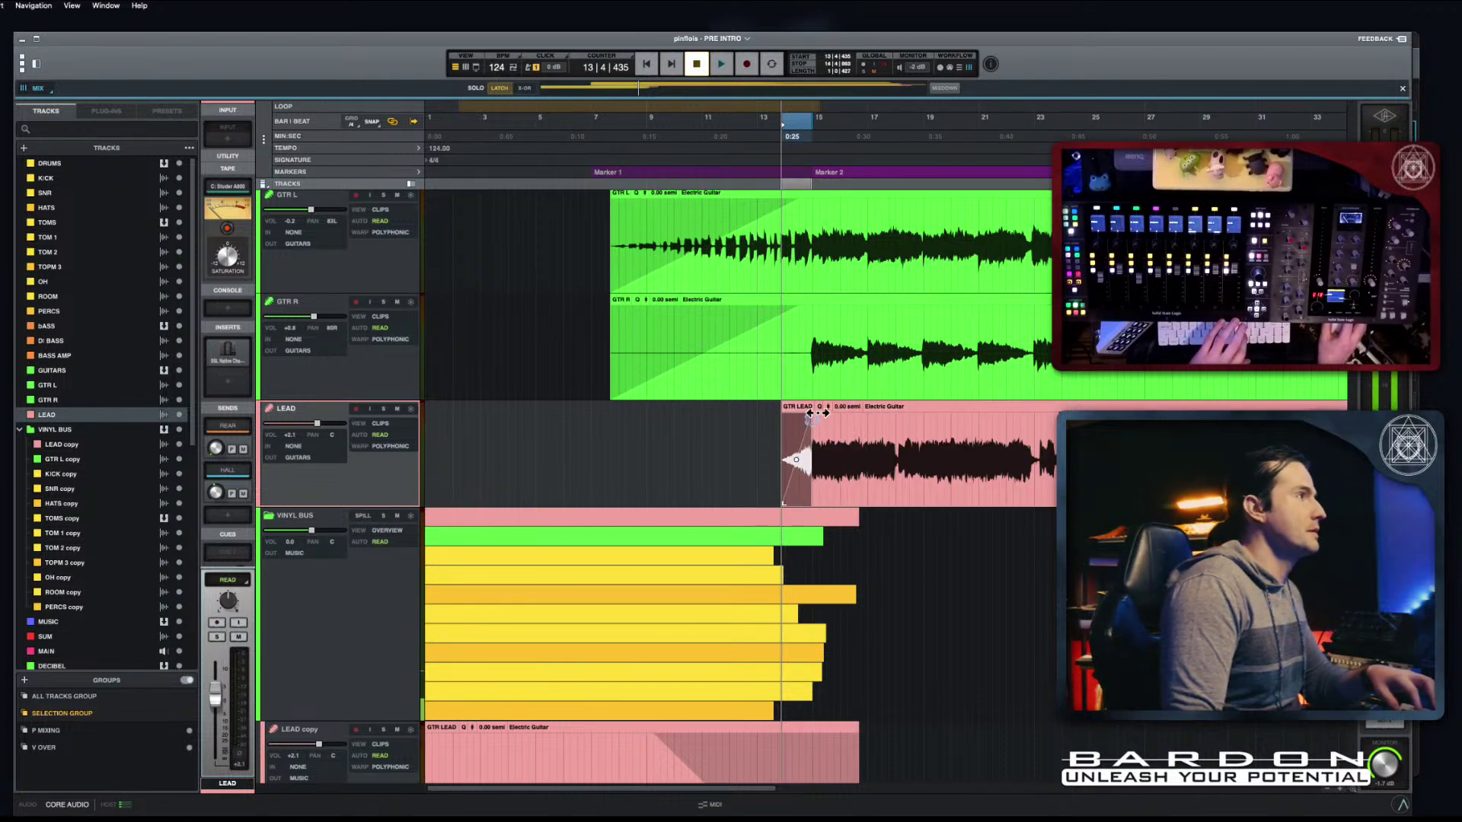
Step: Play from about bar 6 and trim the end of the faded LEAD copy clip back to about bar 15
left_click(585, 135)
key("shift+e")
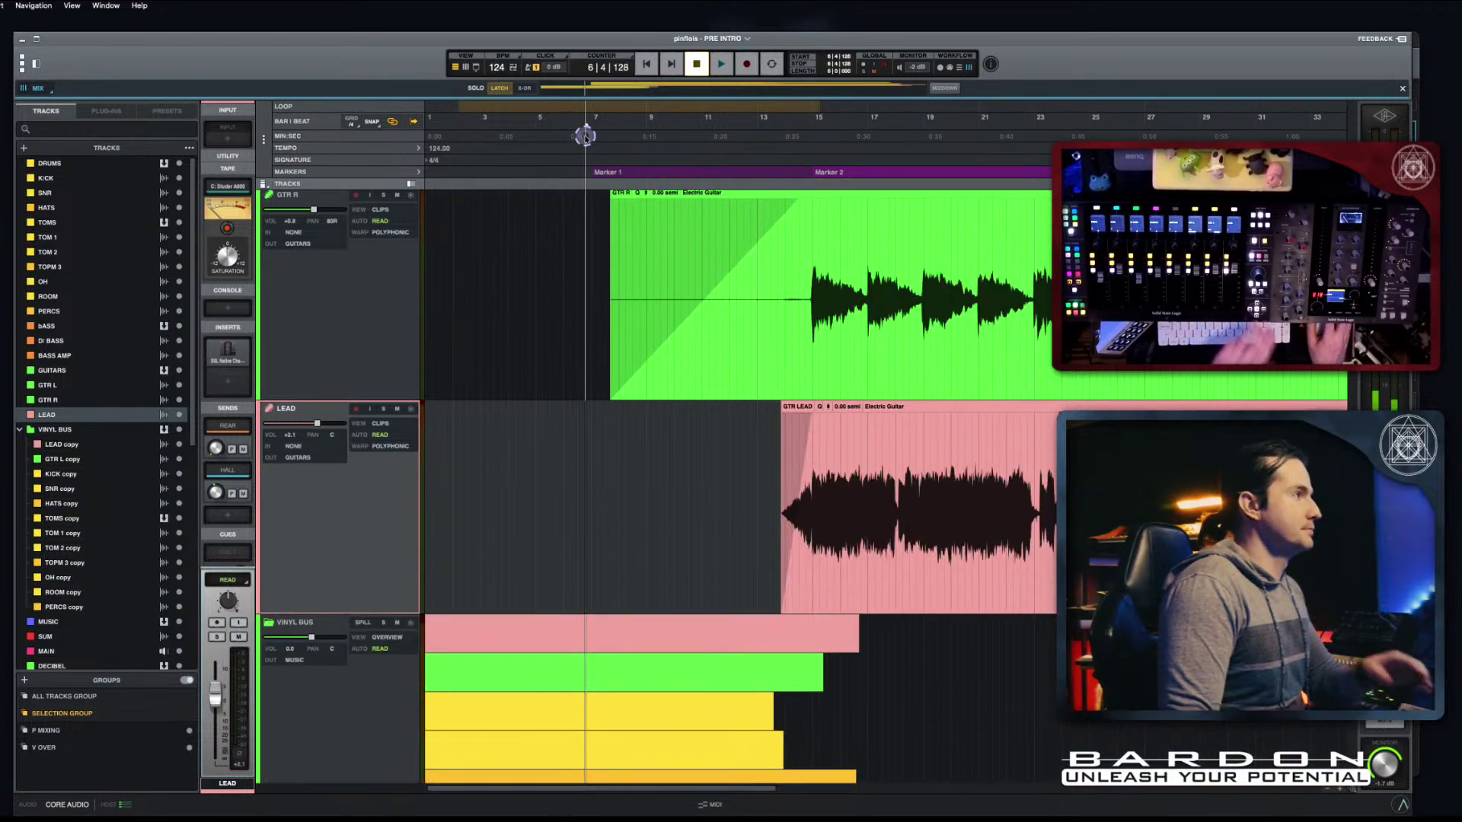
key("shift+e")
key("space")
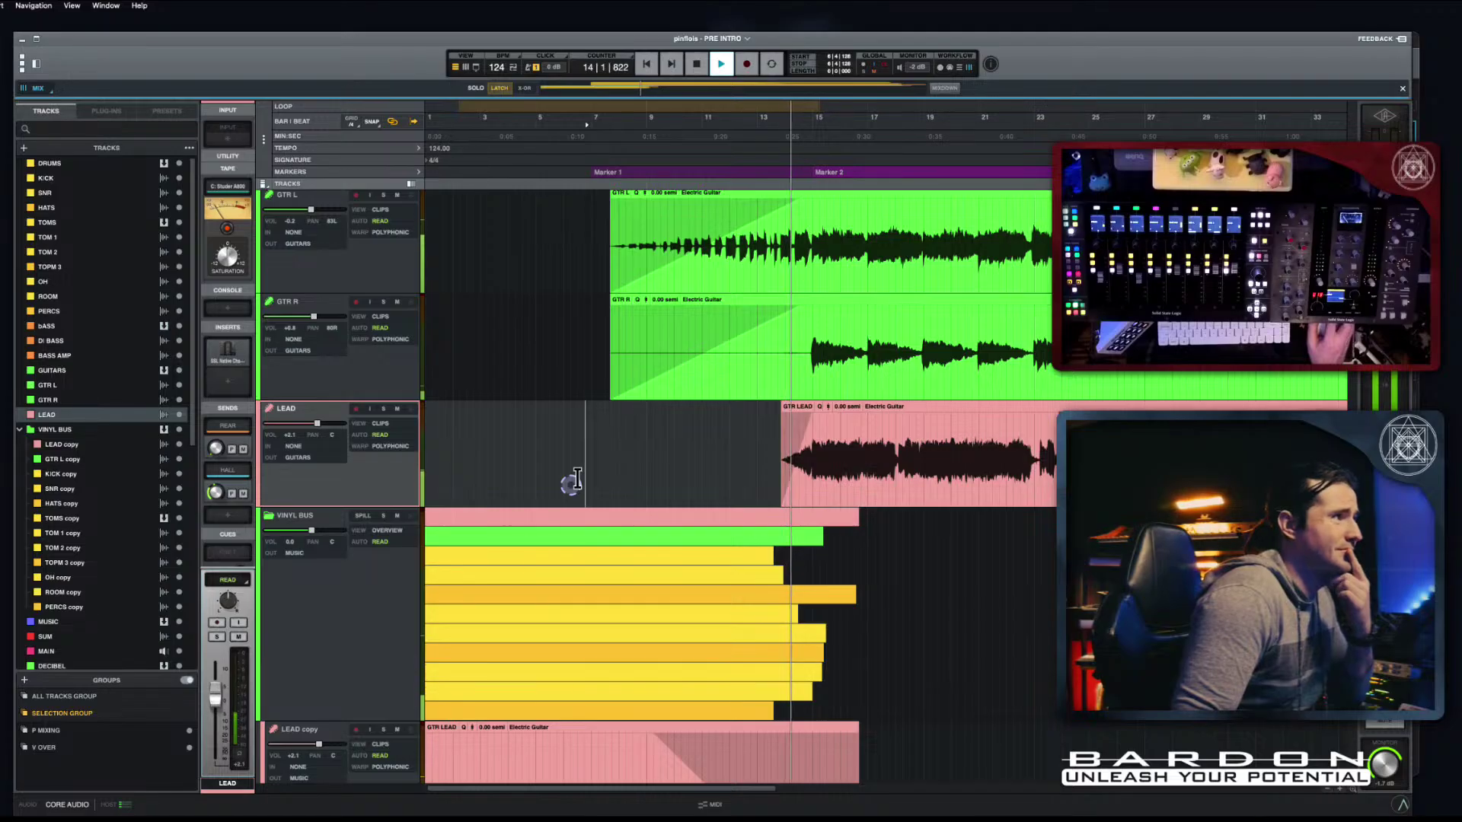
scroll(868, 668, "down", 3)
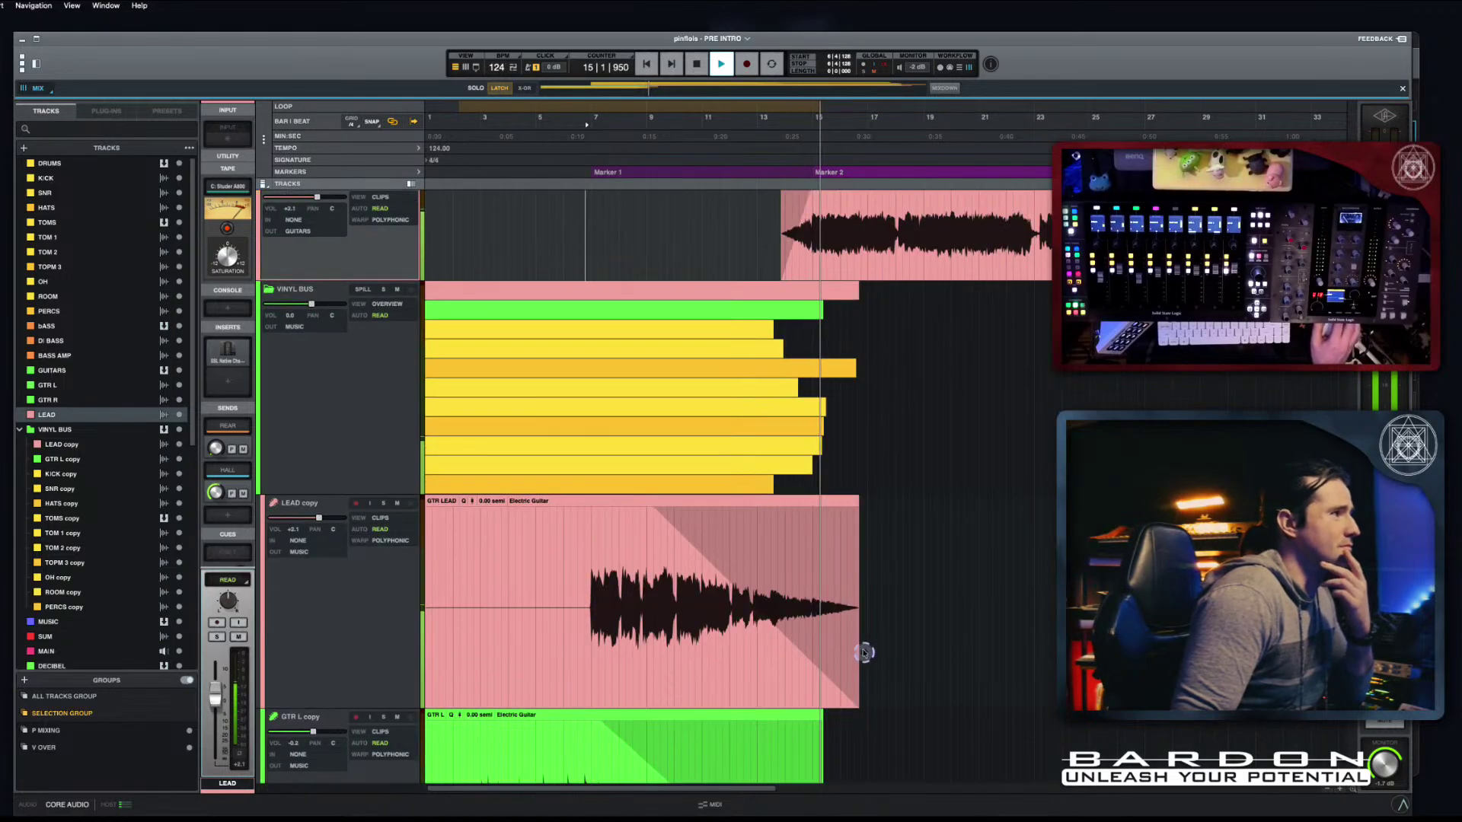
left_click(858, 697)
left_click_drag(858, 697, 811, 696)
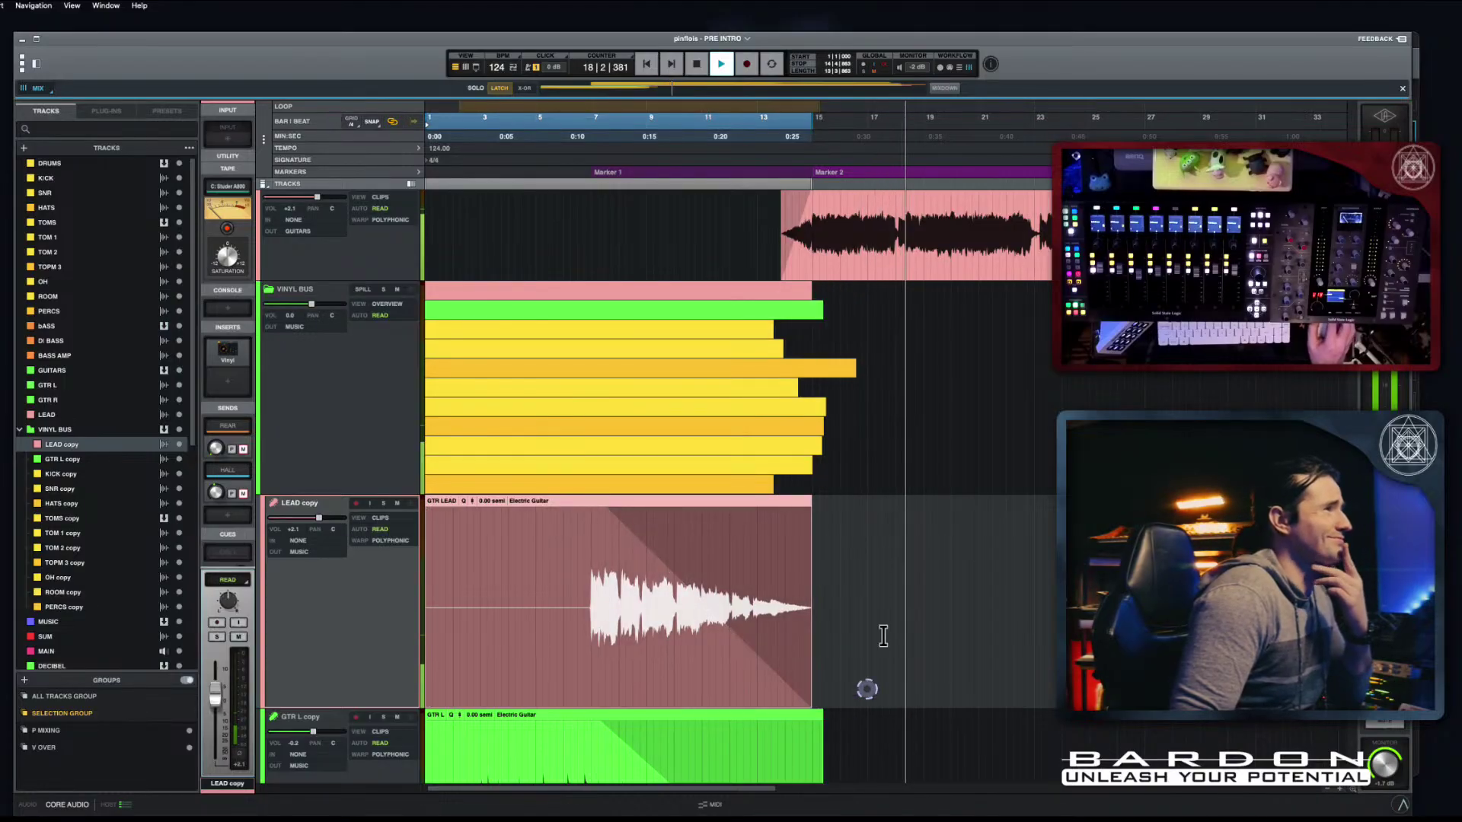
Step: Show the Vinyl insert's In/Out (Global Bypass) automation on the VINYL BUS and switch it to bypassed from about bar 15
scroll(674, 319, "up", 1)
scroll(669, 327, "up", 1)
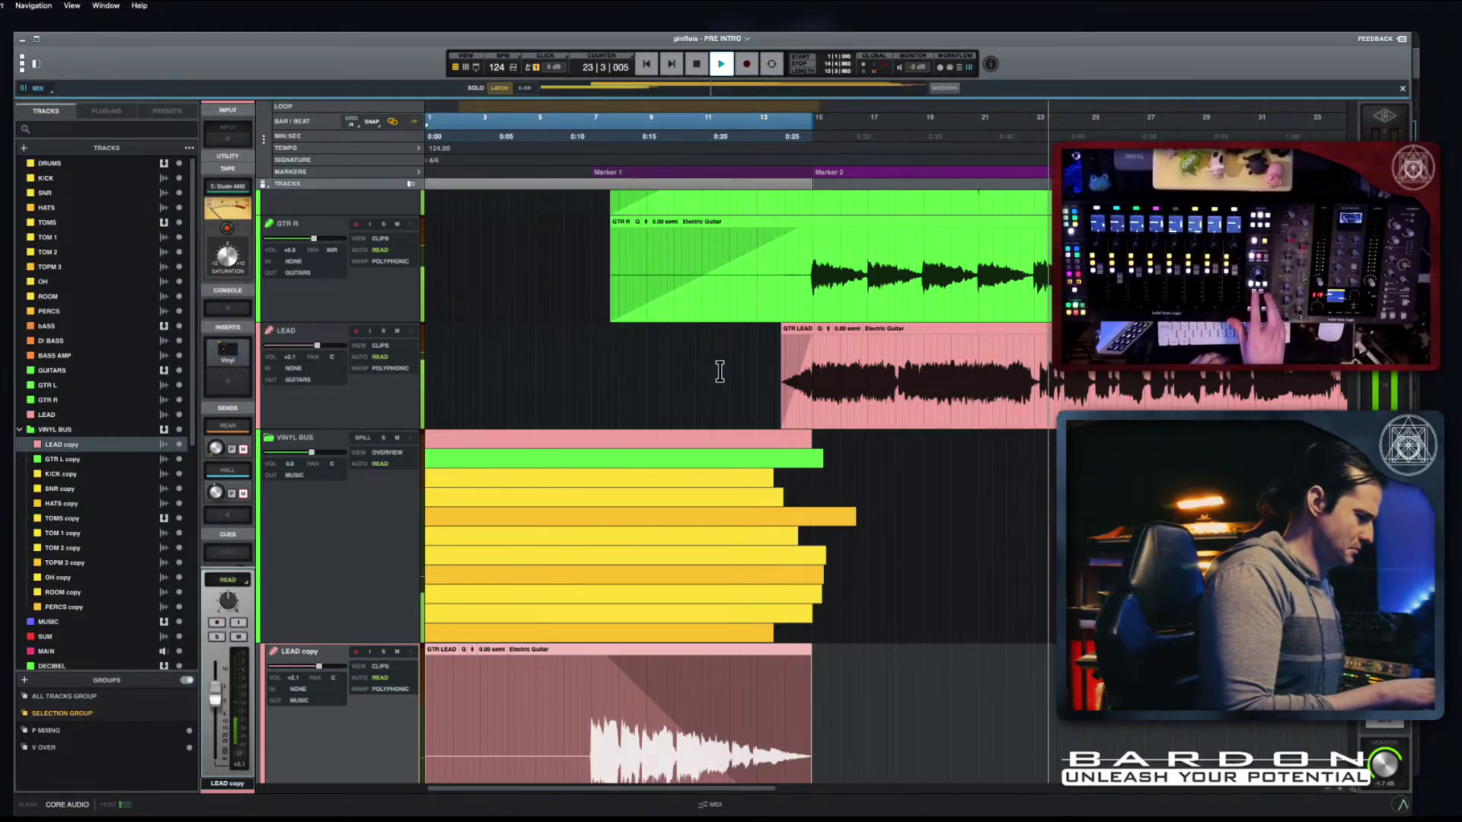
key("Up")
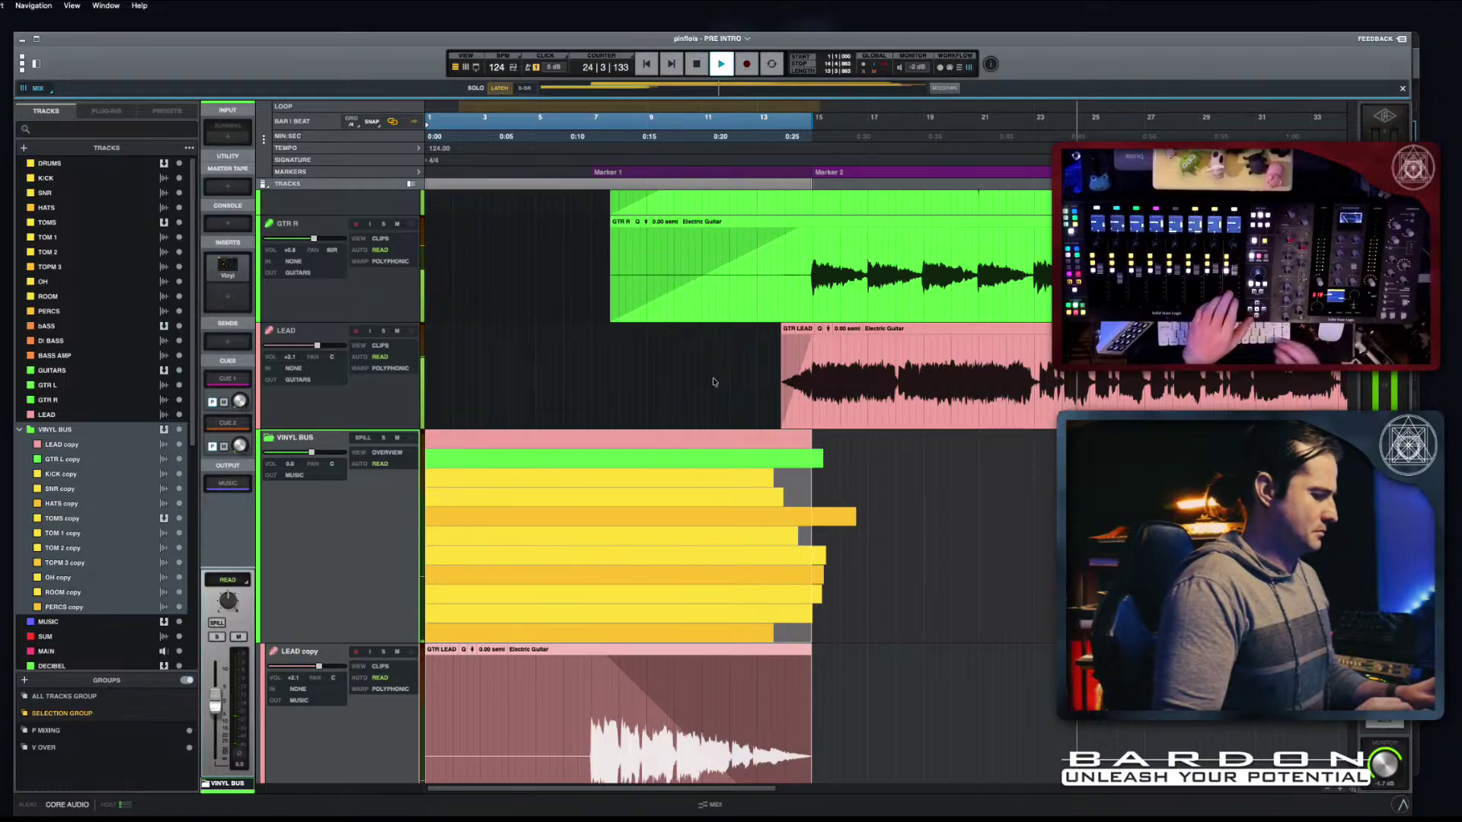
key("space")
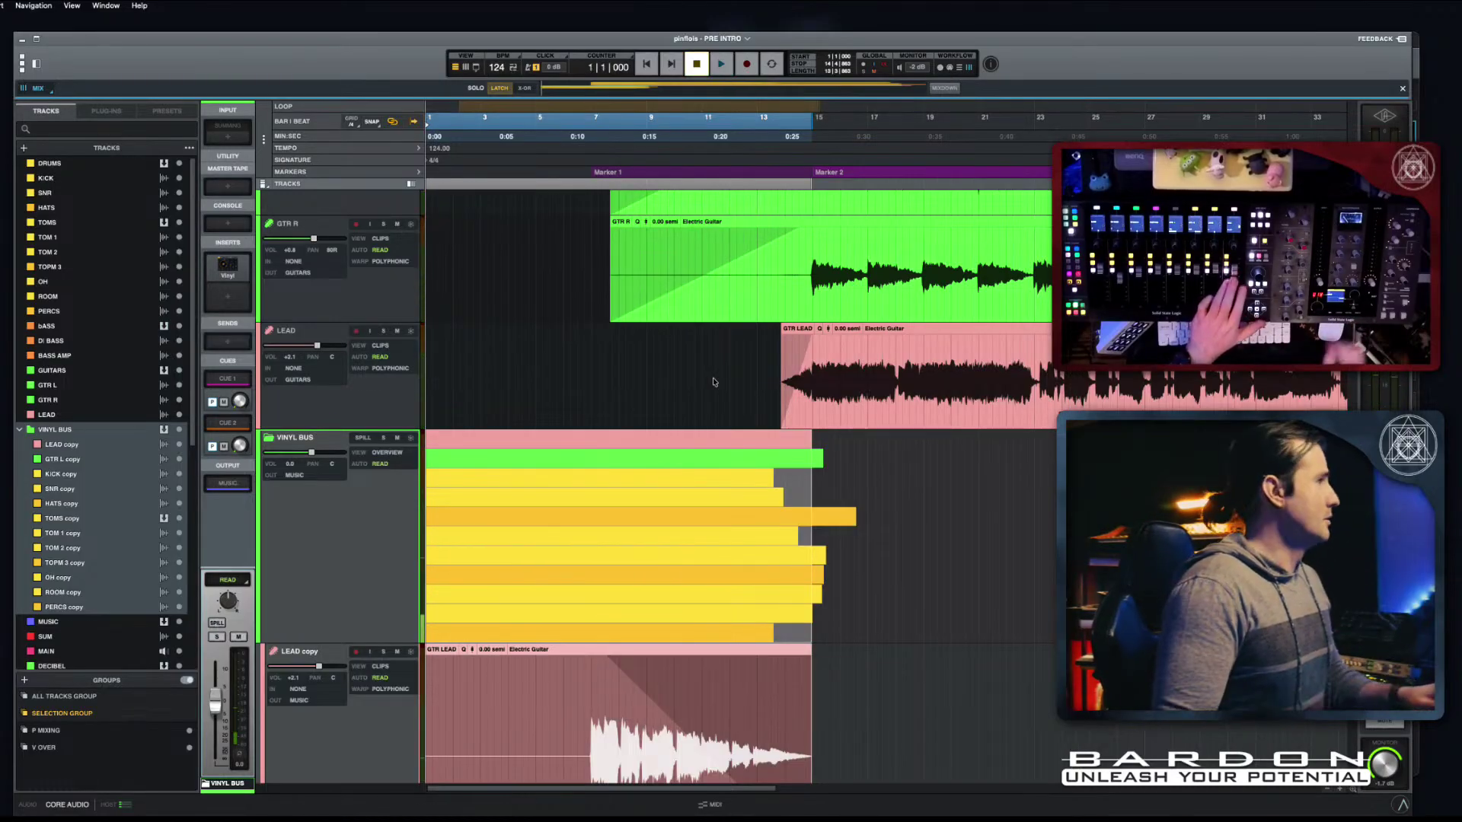
left_click(842, 118)
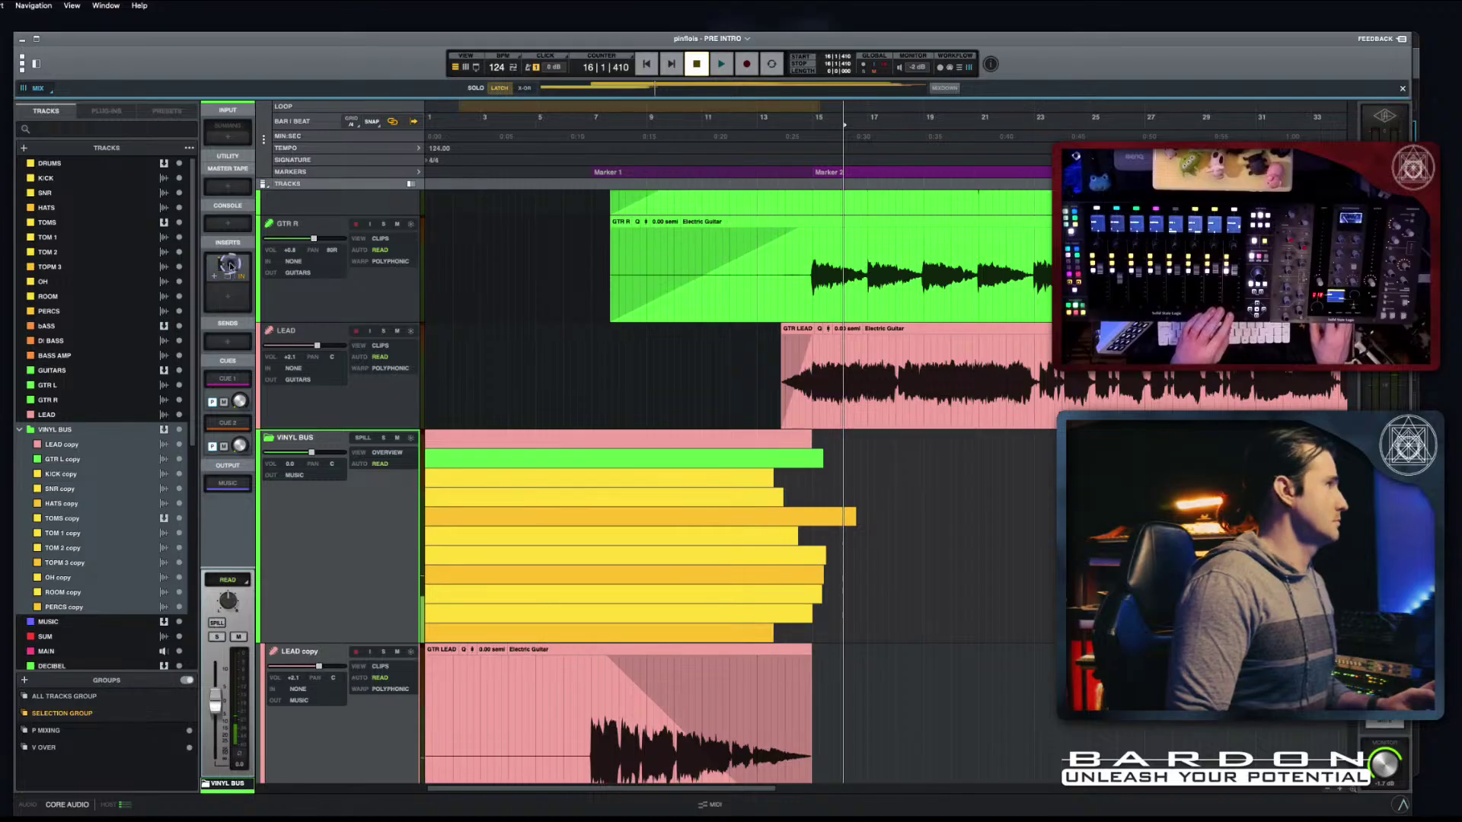
left_click(403, 455)
left_click(31, 383)
left_click(99, 401)
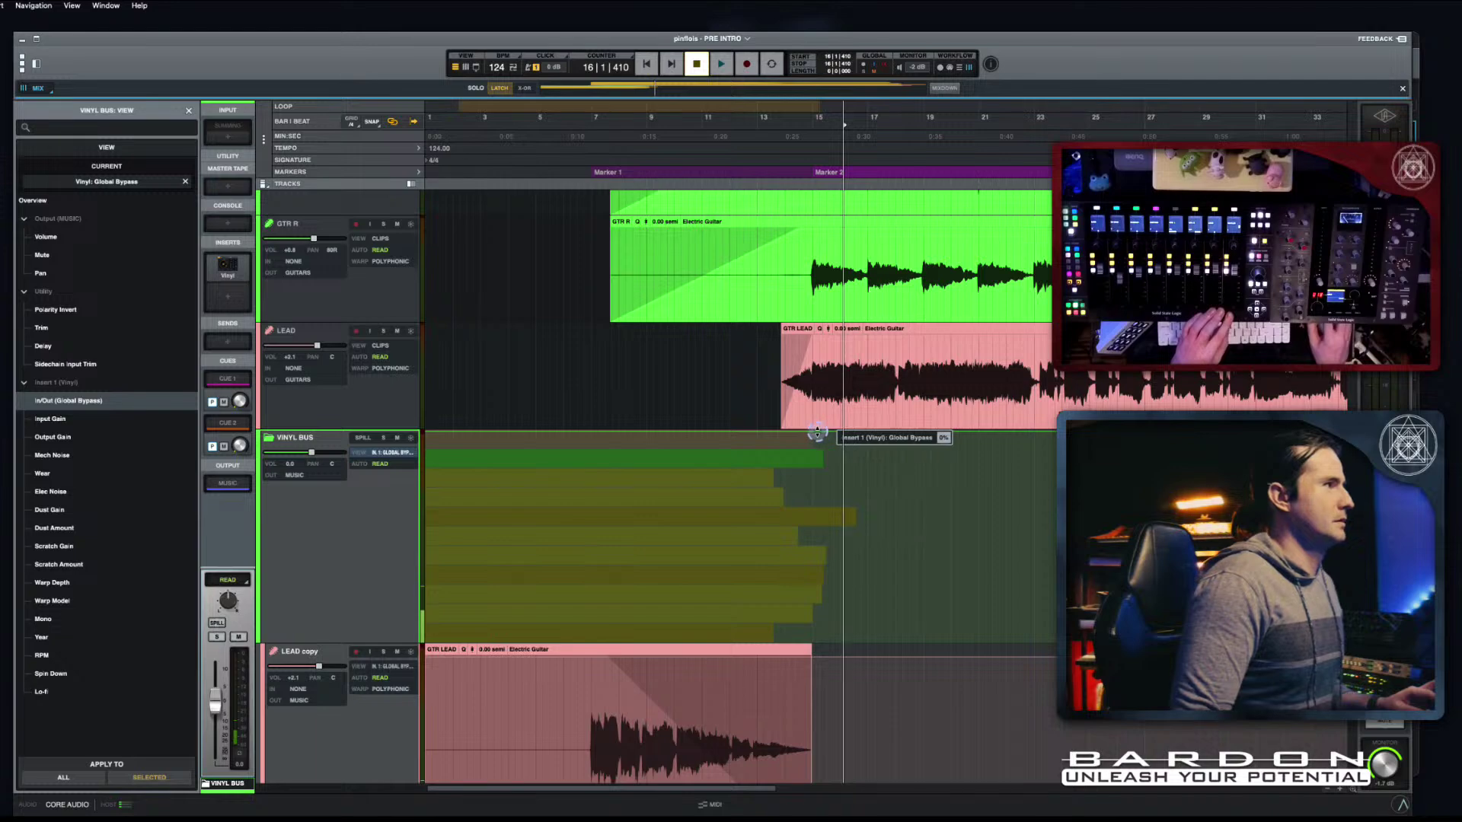
left_click_drag(818, 433, 809, 461)
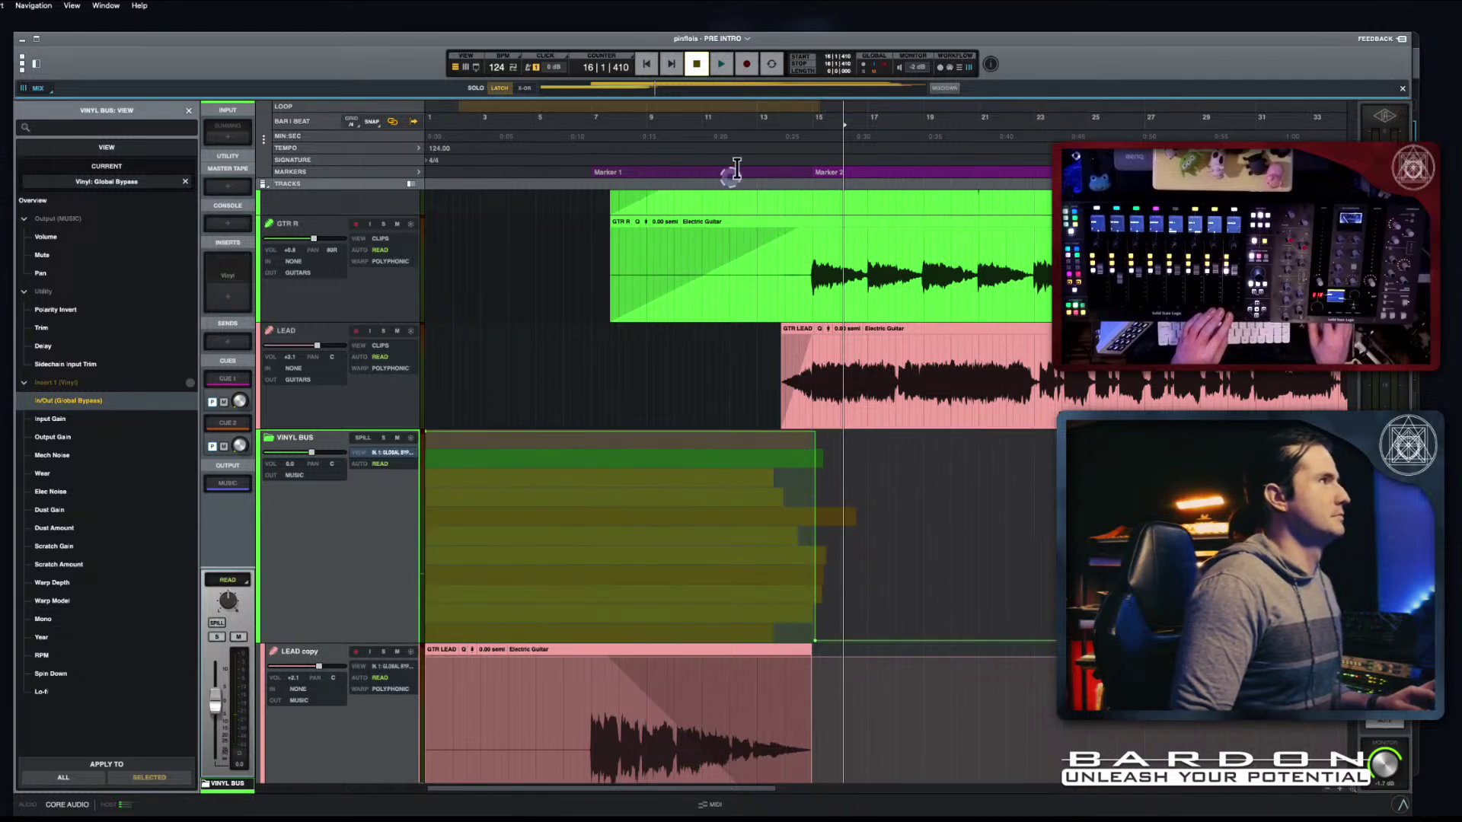
left_click(747, 134)
left_click(988, 135)
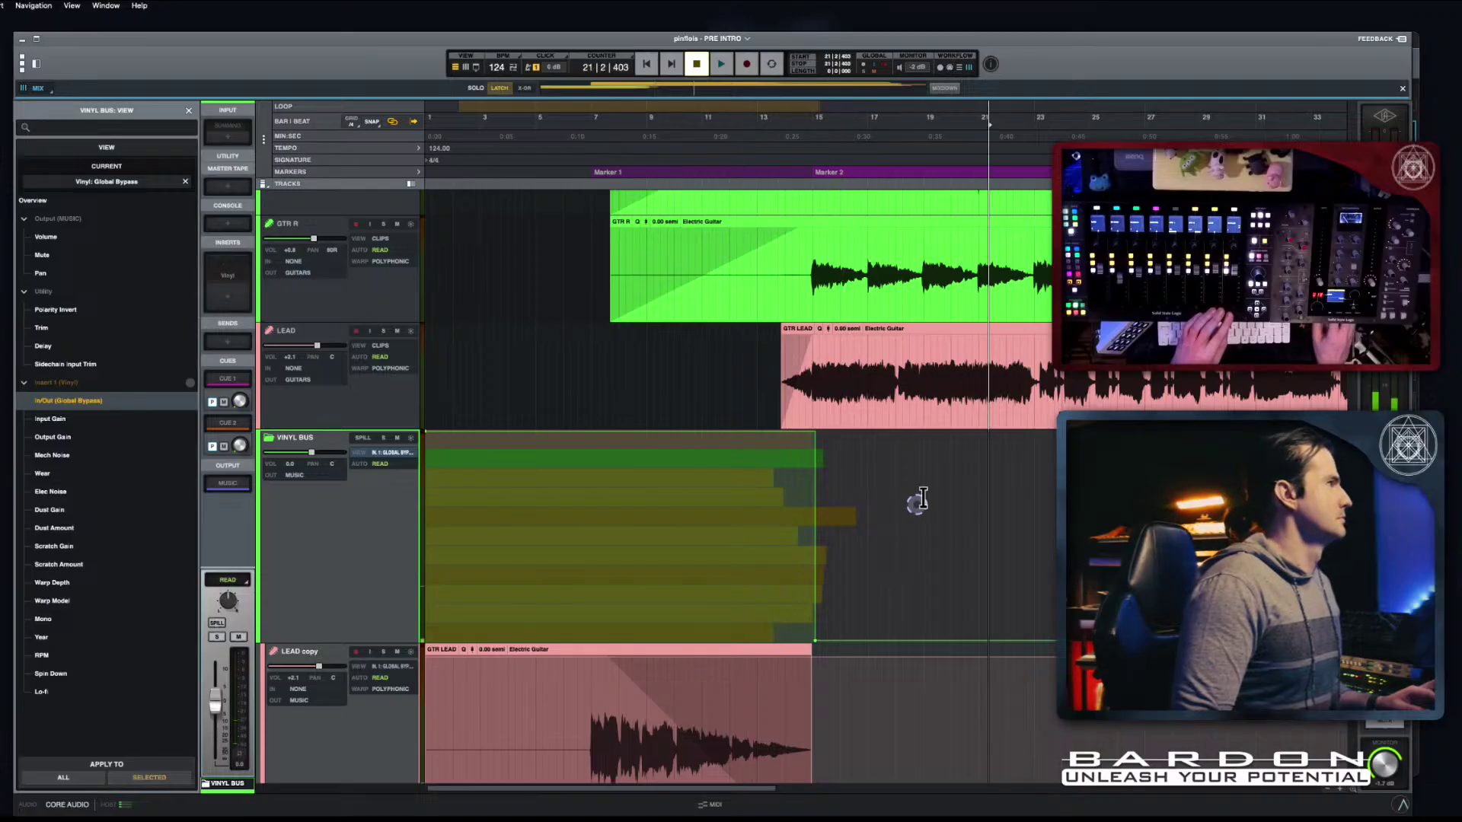
Step: Remove the Vinyl insert from the LEAD copy, GTR L copy and KICK copy channels in the mixer
key("F3")
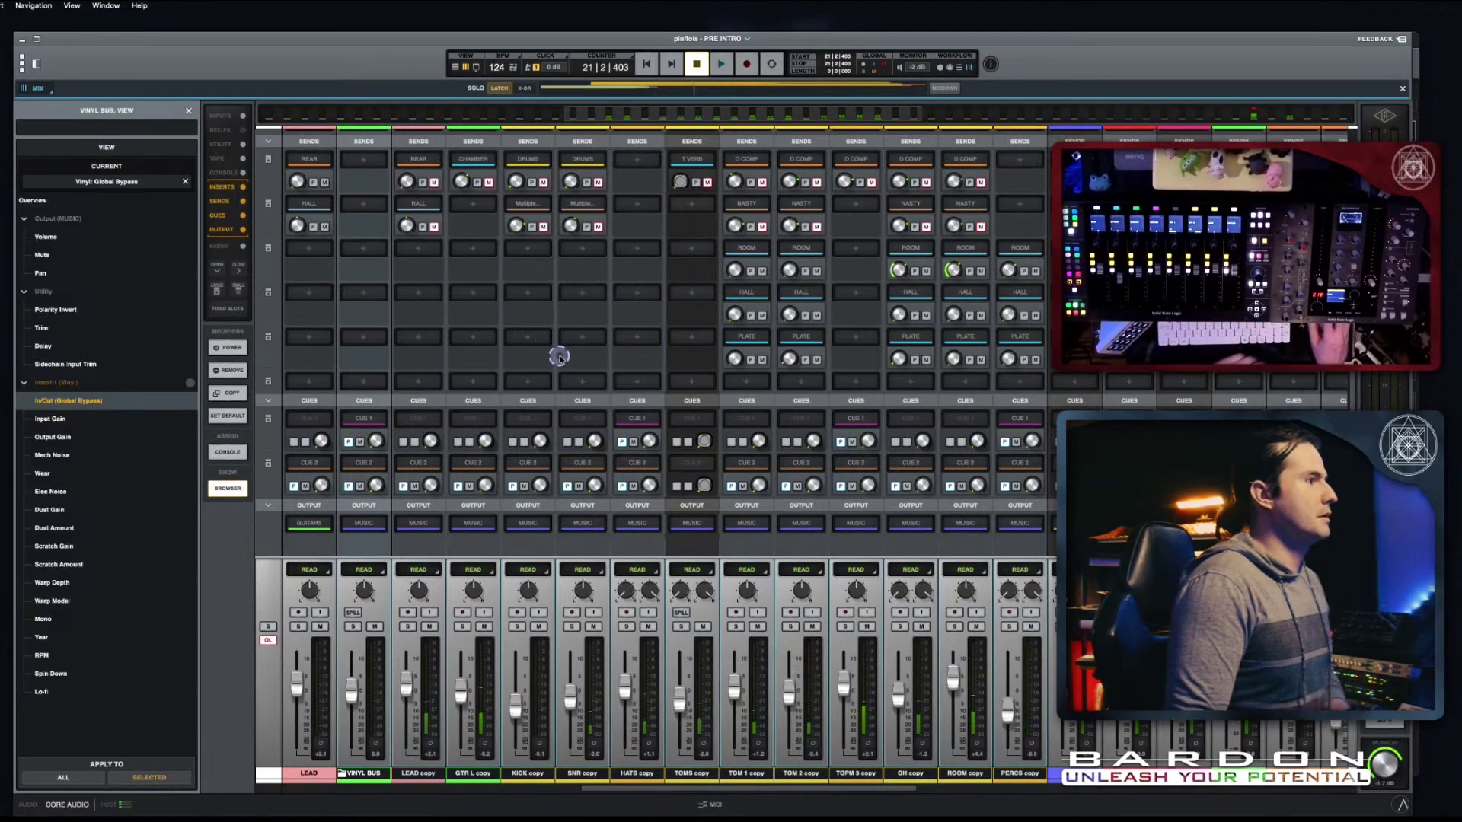
scroll(555, 357, "up", 10)
scroll(614, 478, "left", 3)
scroll(615, 478, "left", 3)
scroll(614, 478, "up", 3)
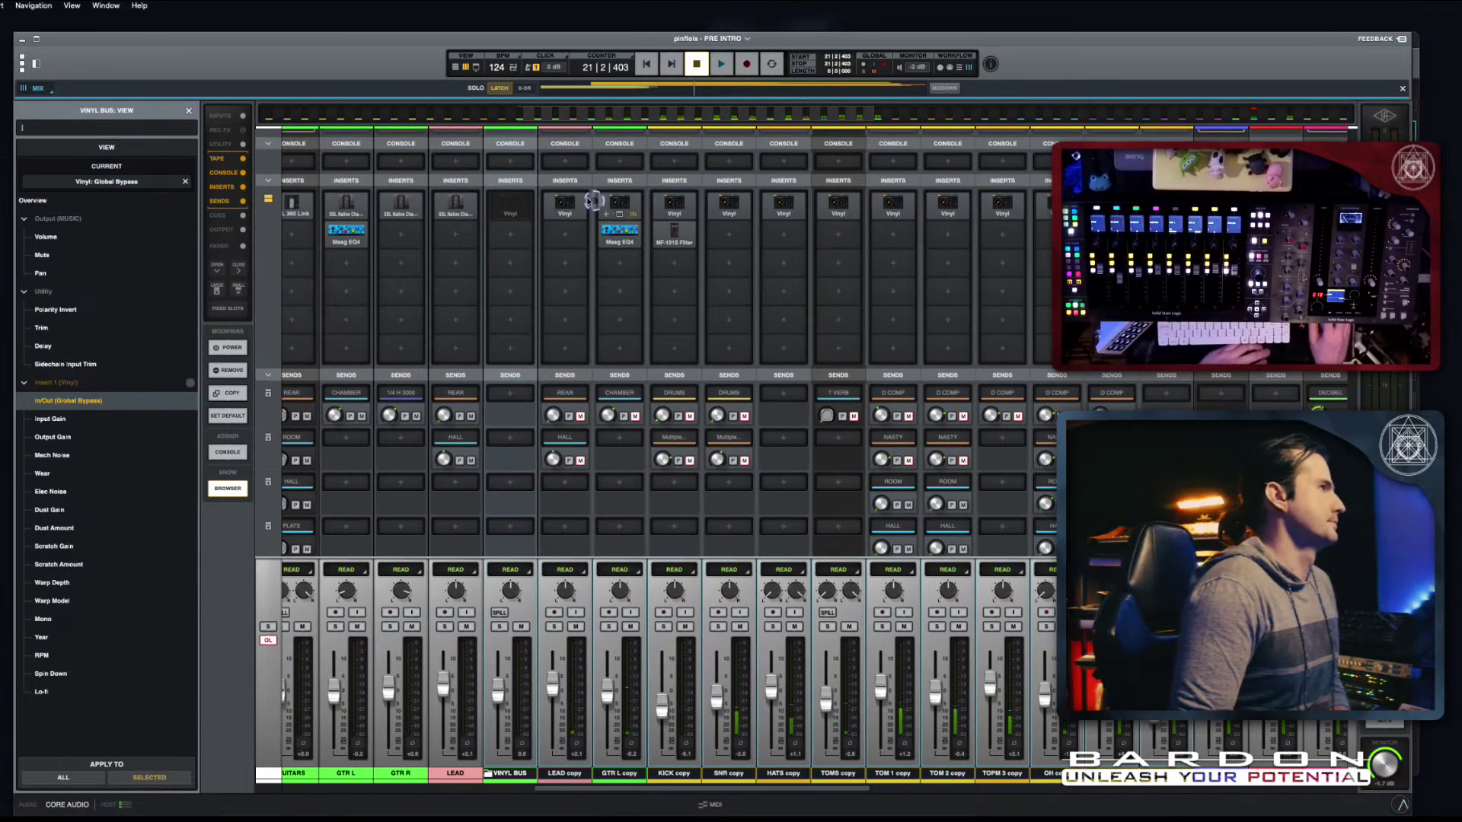
left_click(567, 772)
right_click(567, 200)
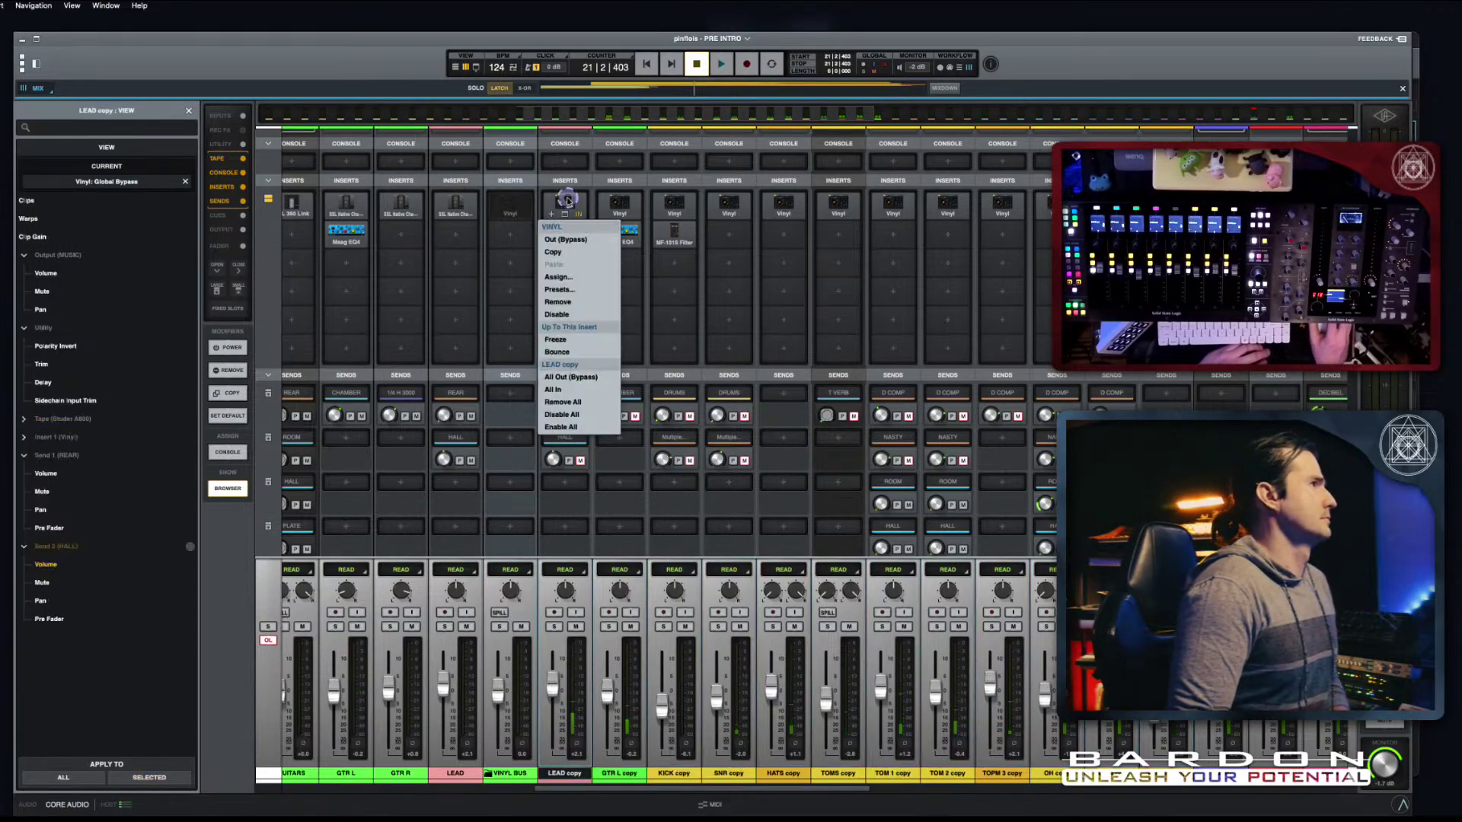
left_click(559, 302)
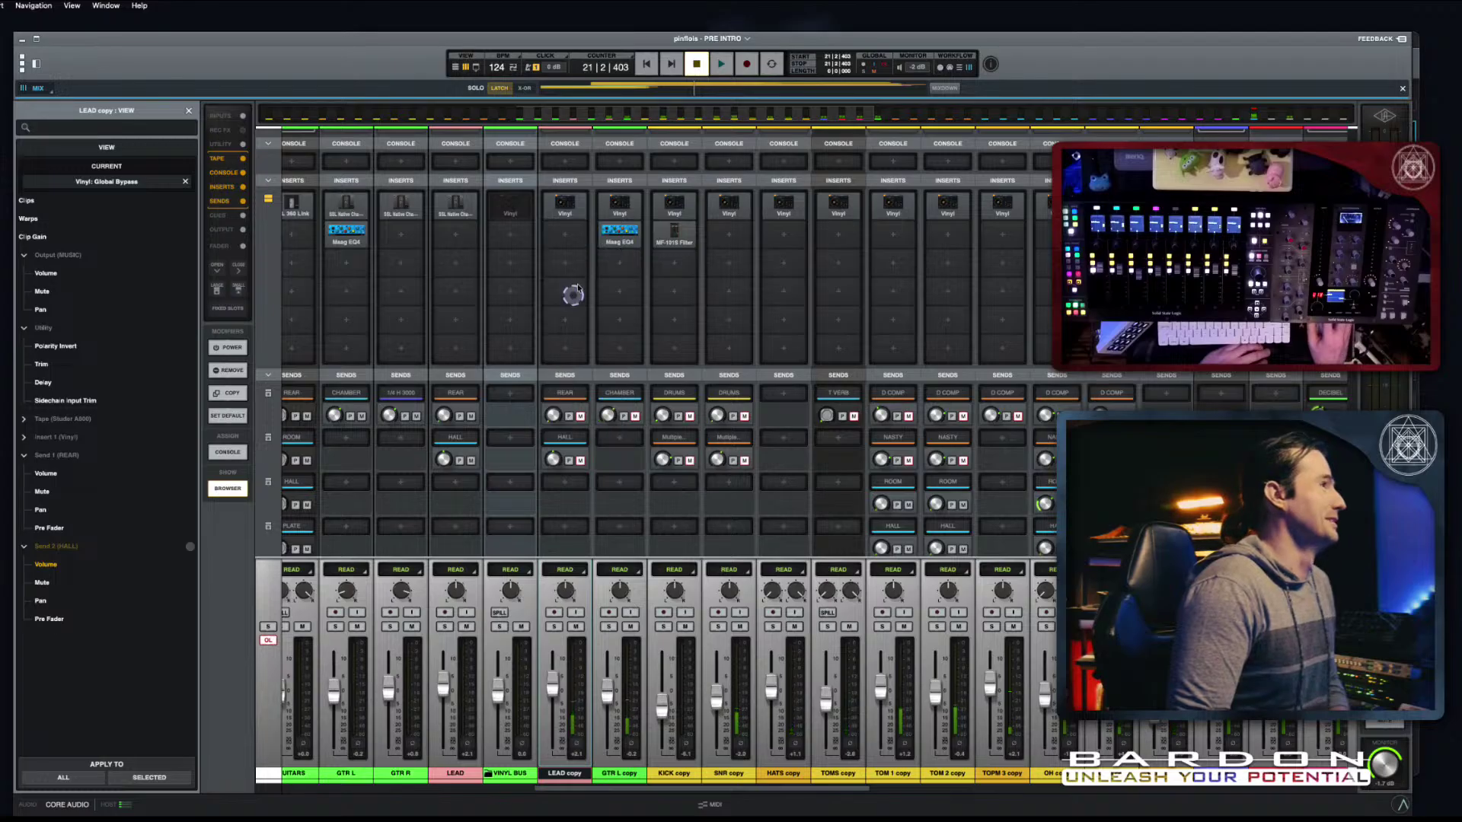
right_click(620, 204)
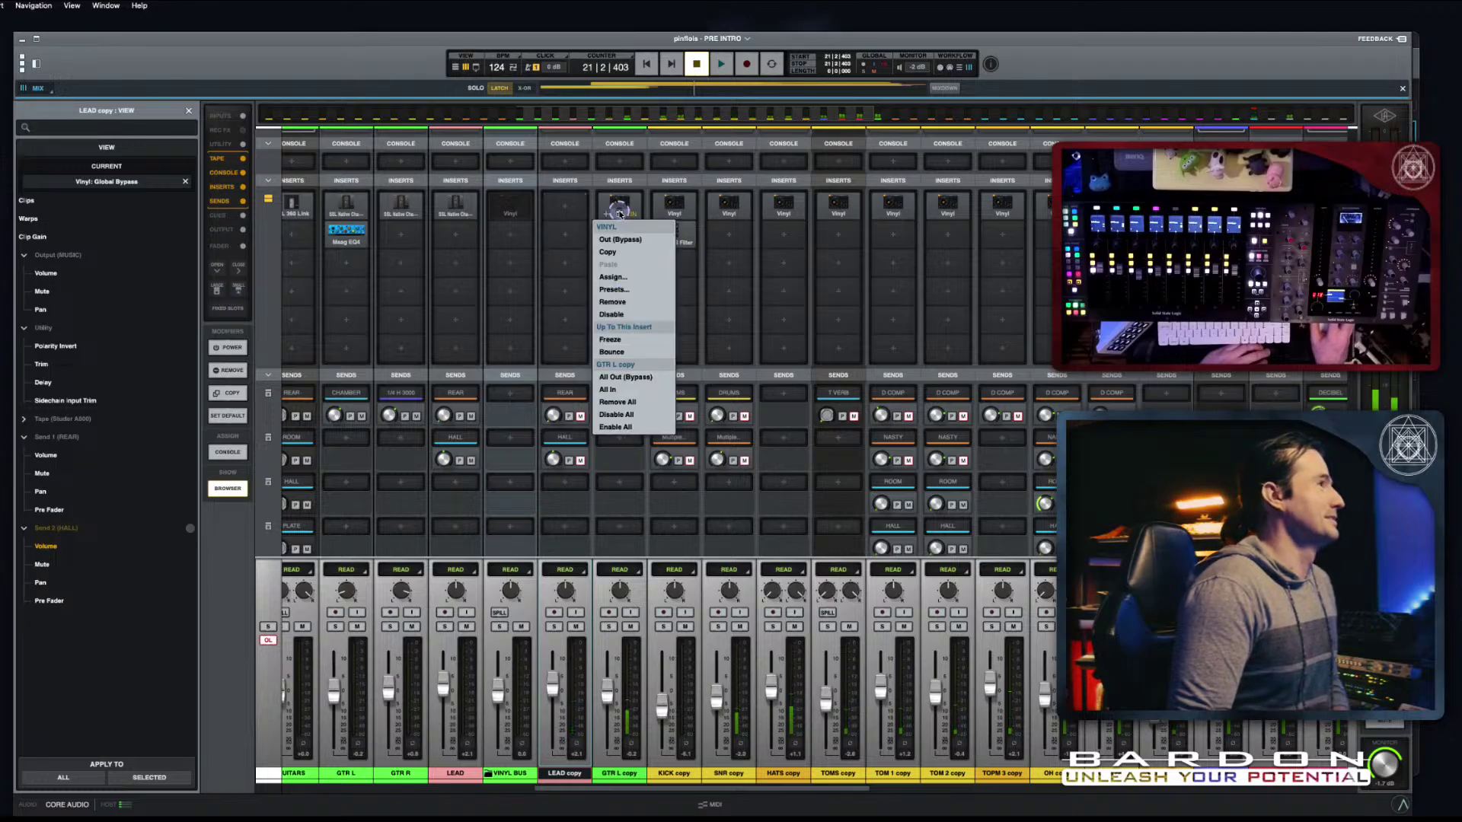
left_click(647, 302)
right_click(674, 204)
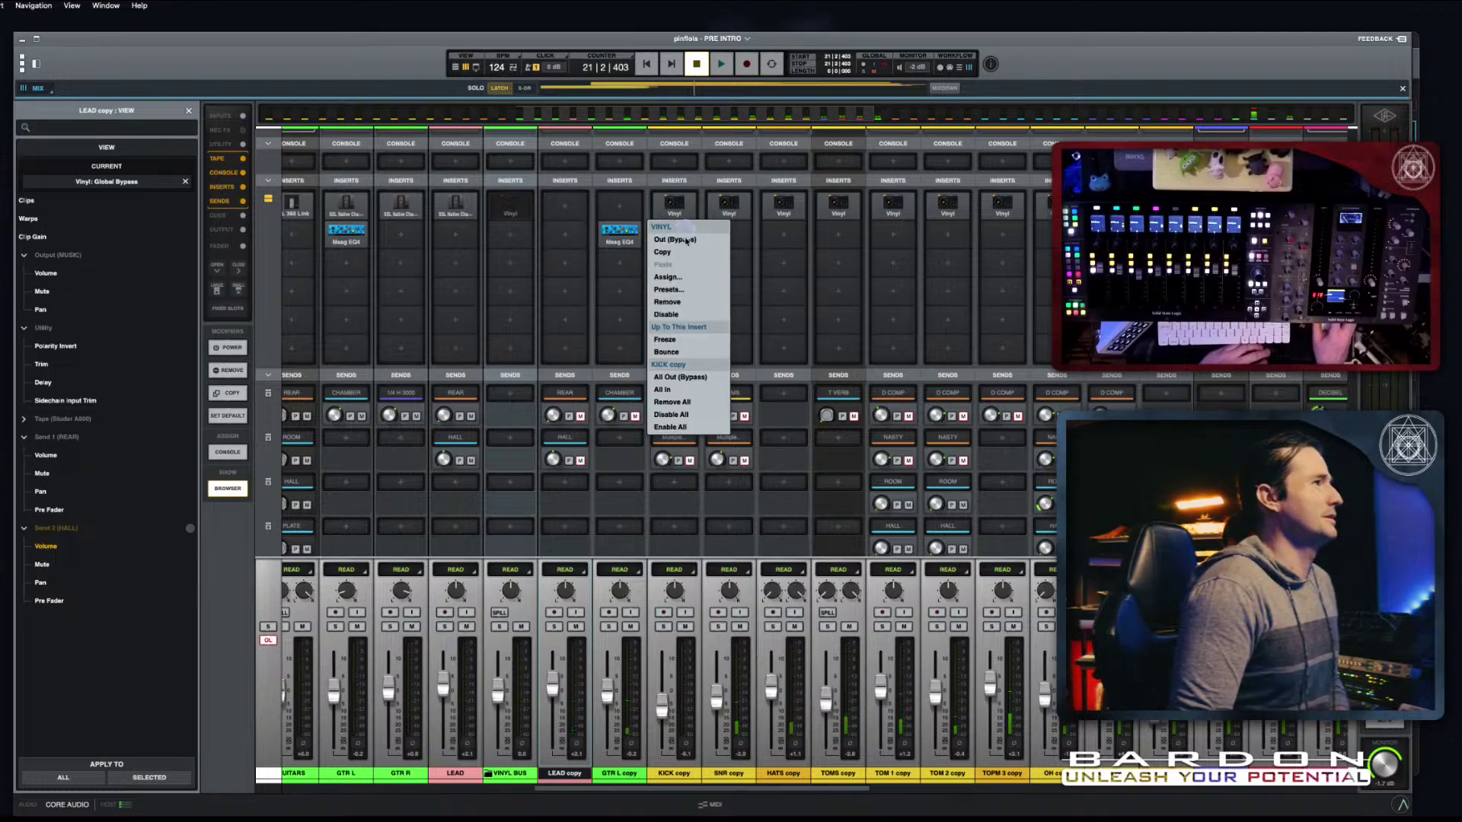
left_click(697, 303)
Step: Select the channels from SNR copy to PERCS copy and remove their Vinyl inserts together
right_click(729, 204)
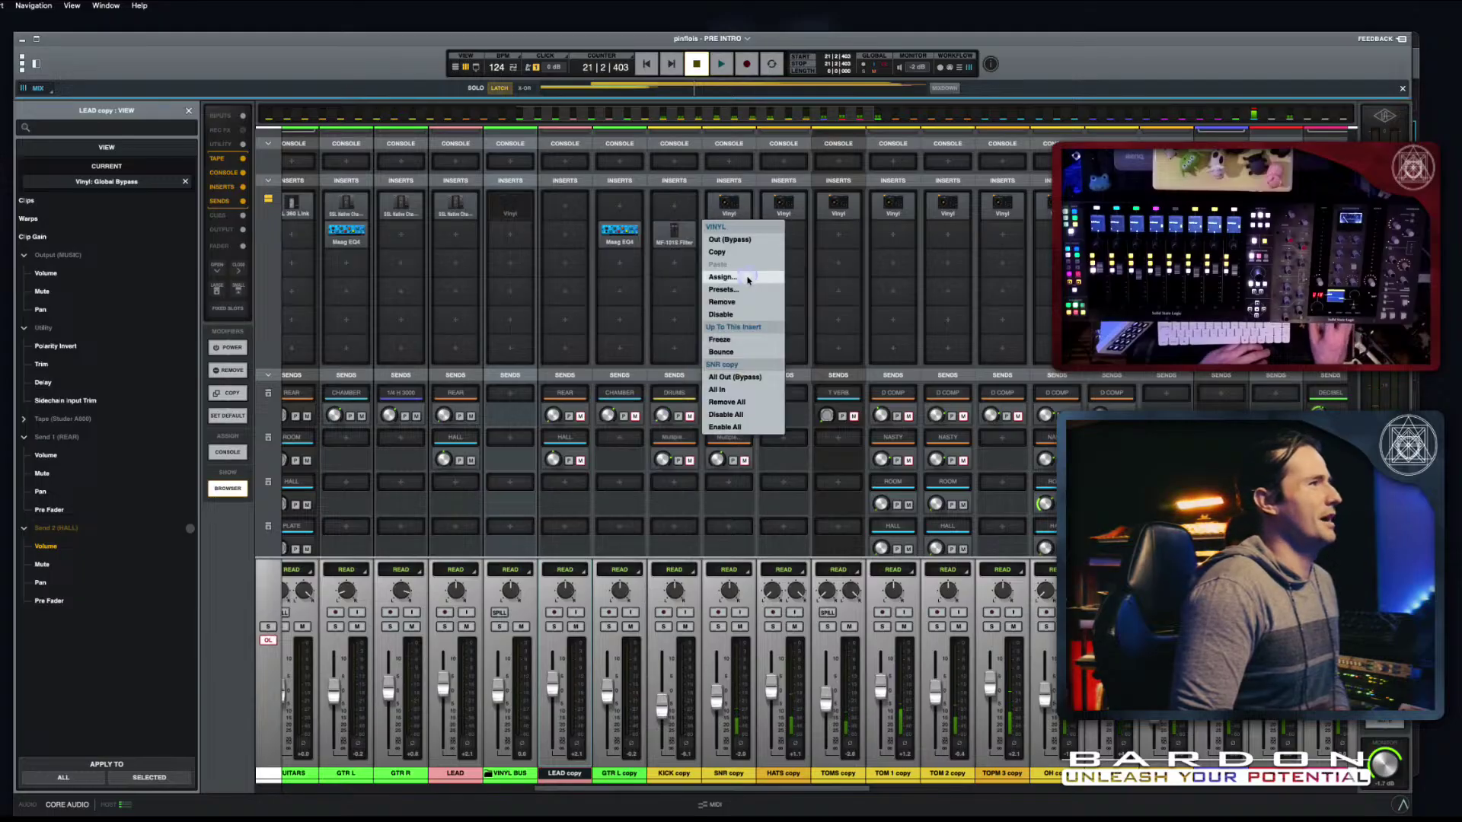
left_click(746, 773)
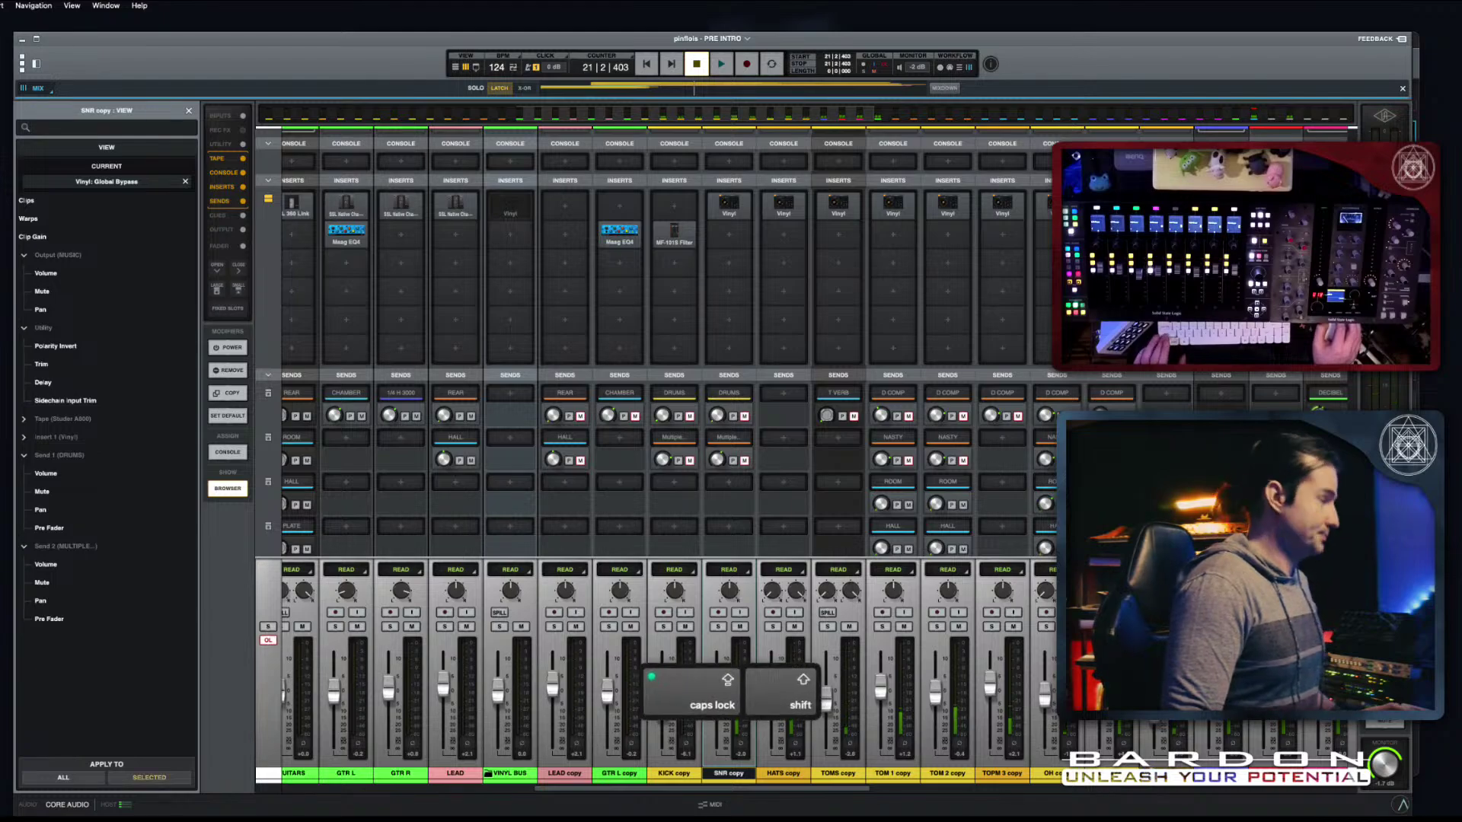
right_click(1140, 373)
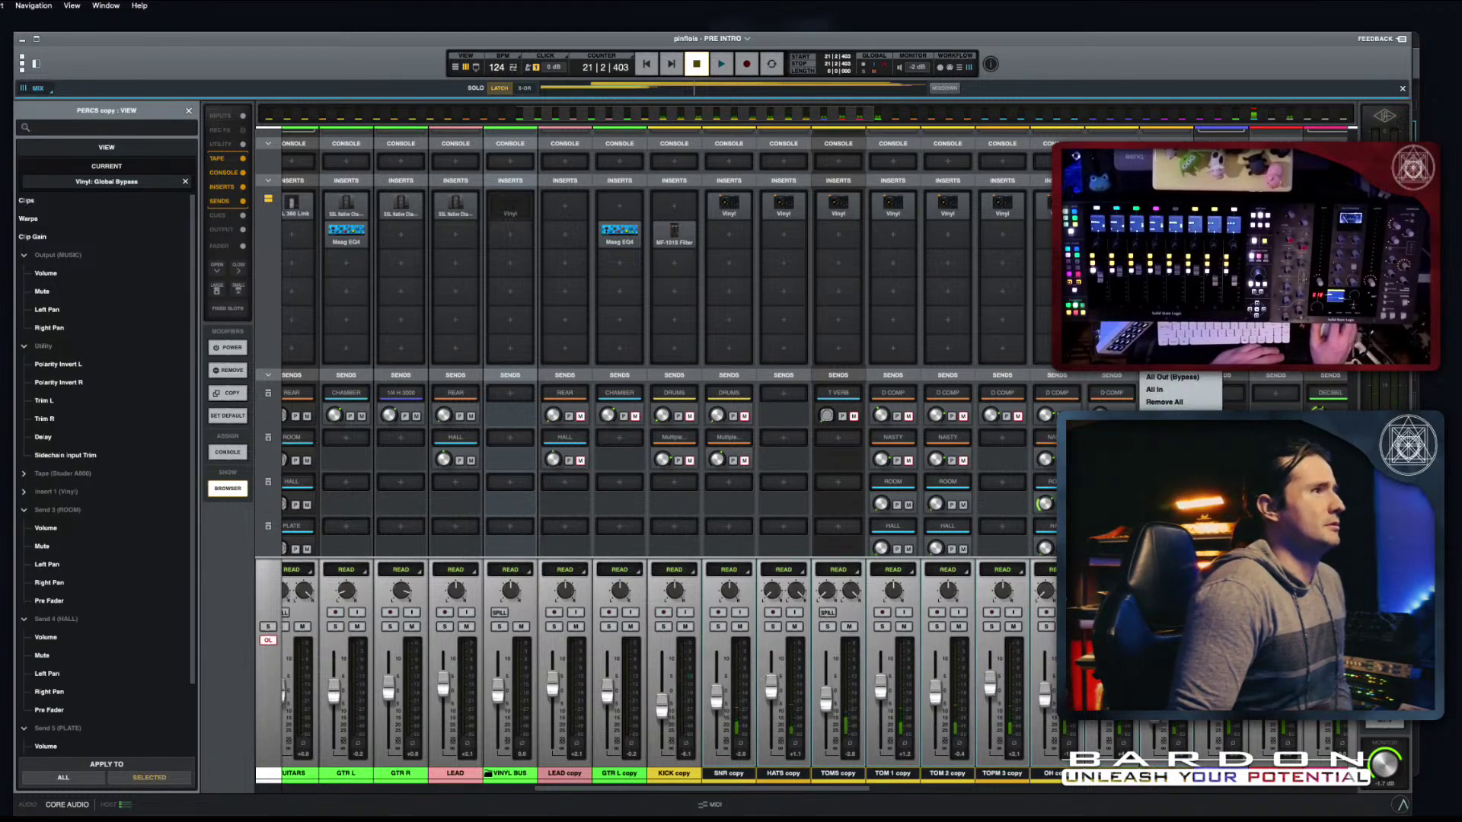
left_click(1045, 503)
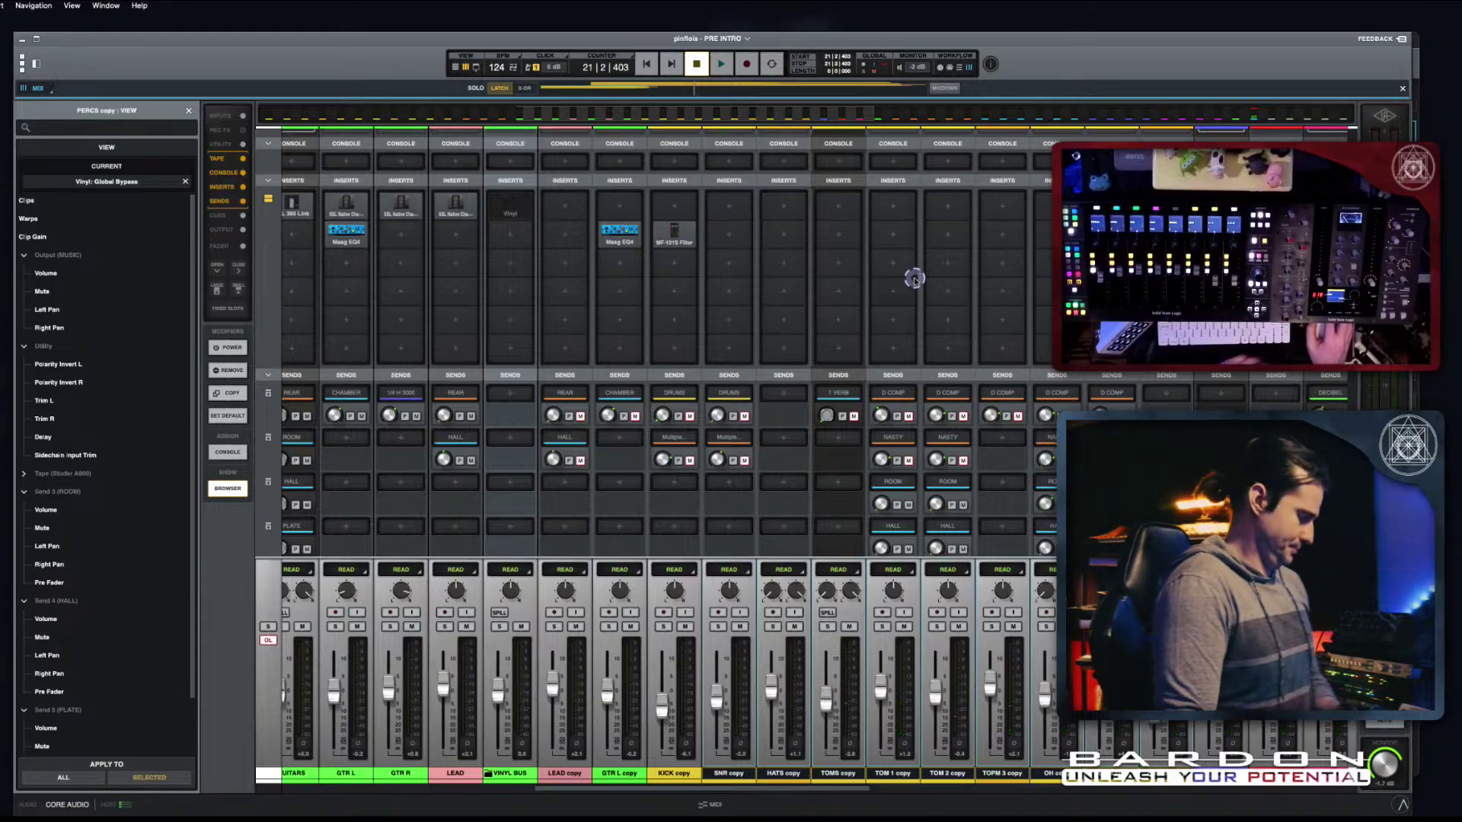
Step: Return to the timeline and play the song from about bar 2 to check the intro through the VINYL BUS
key("x")
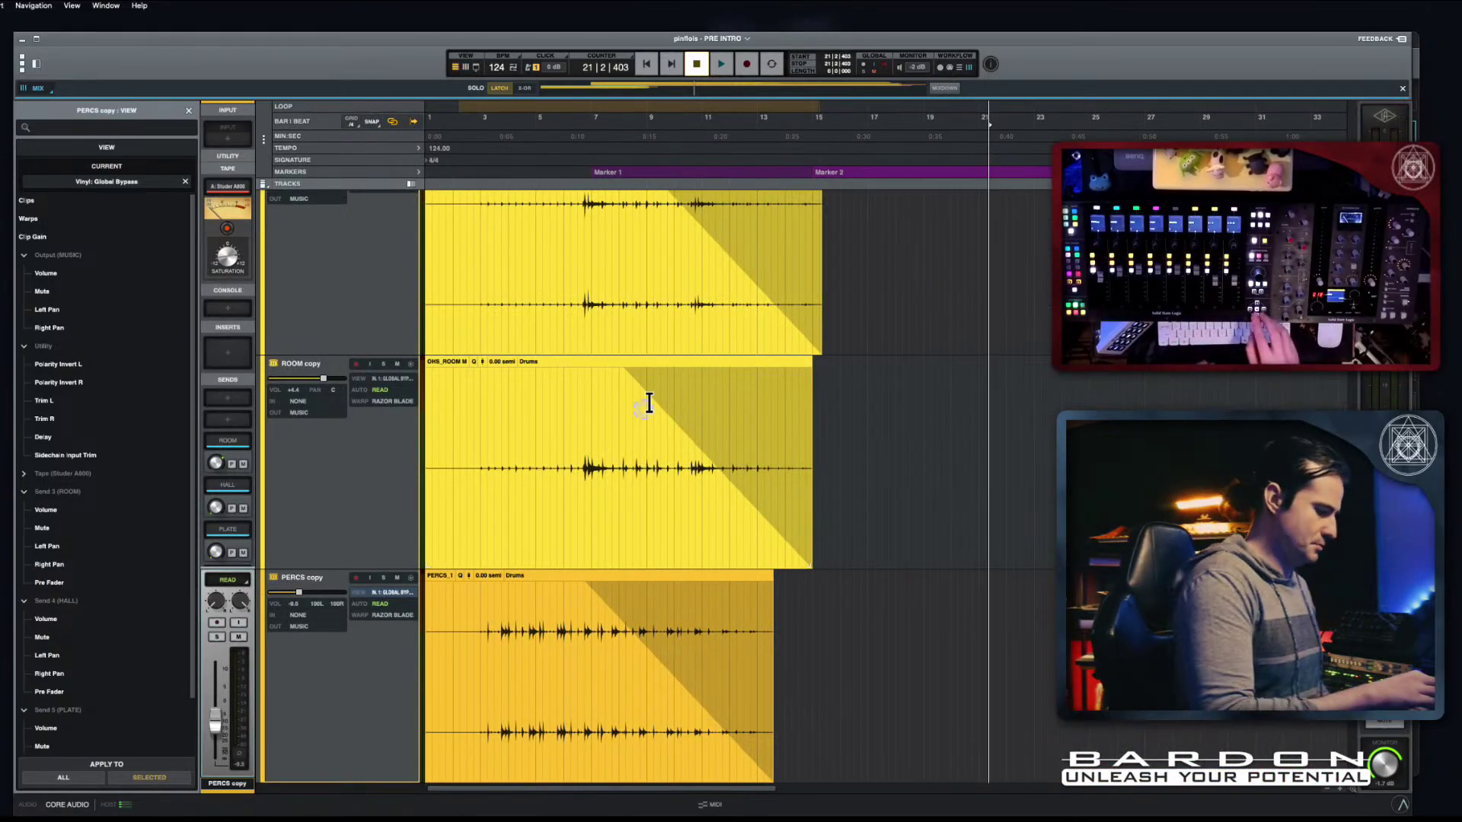
key("super+Left")
key("super+Left")
key("super+Left")
key("super+Up")
key("super+Up")
key("super+Up")
key("super+Up")
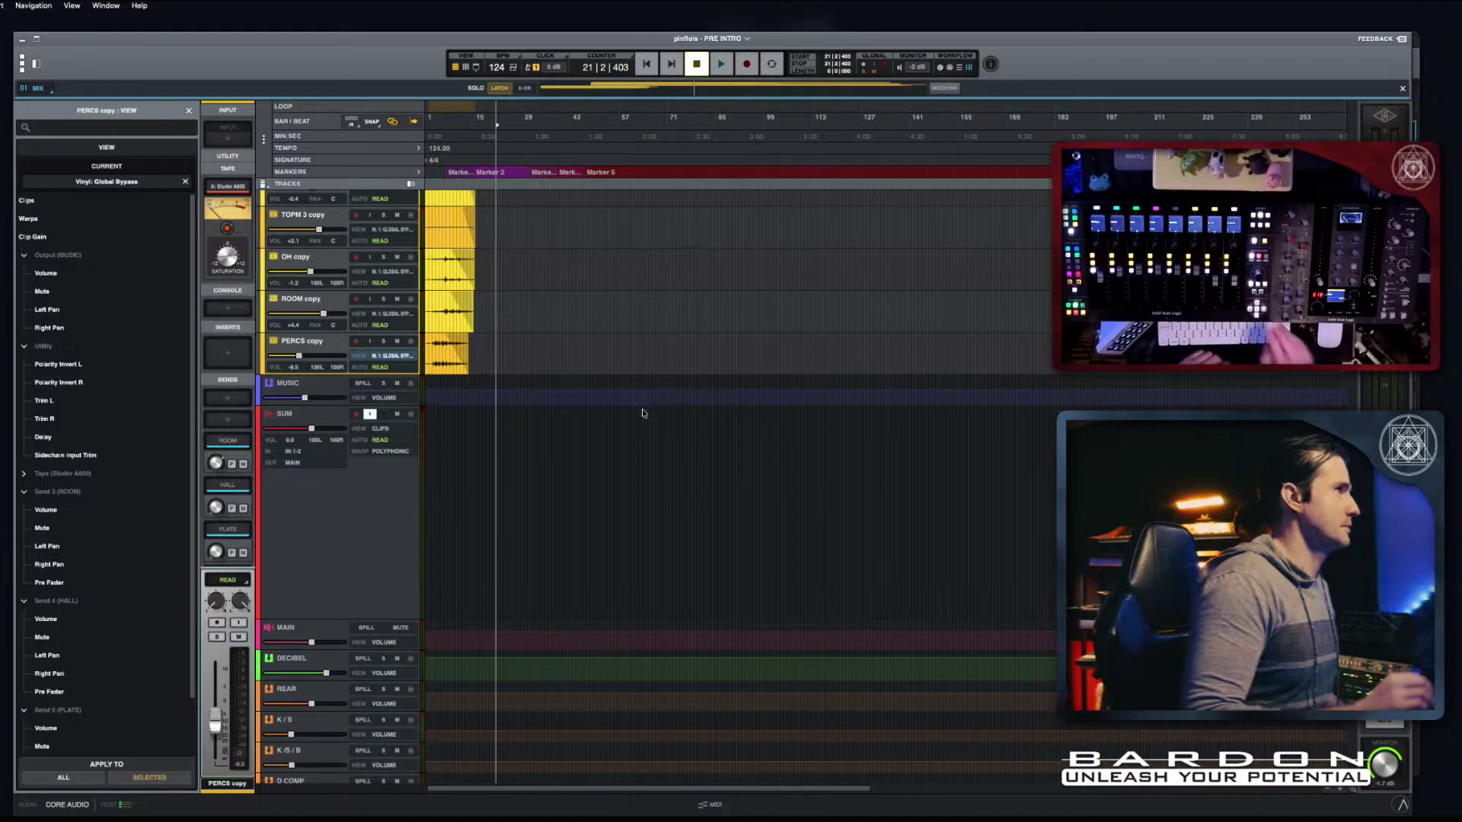
left_click(430, 136)
key("space")
scroll(571, 386, "up", 7)
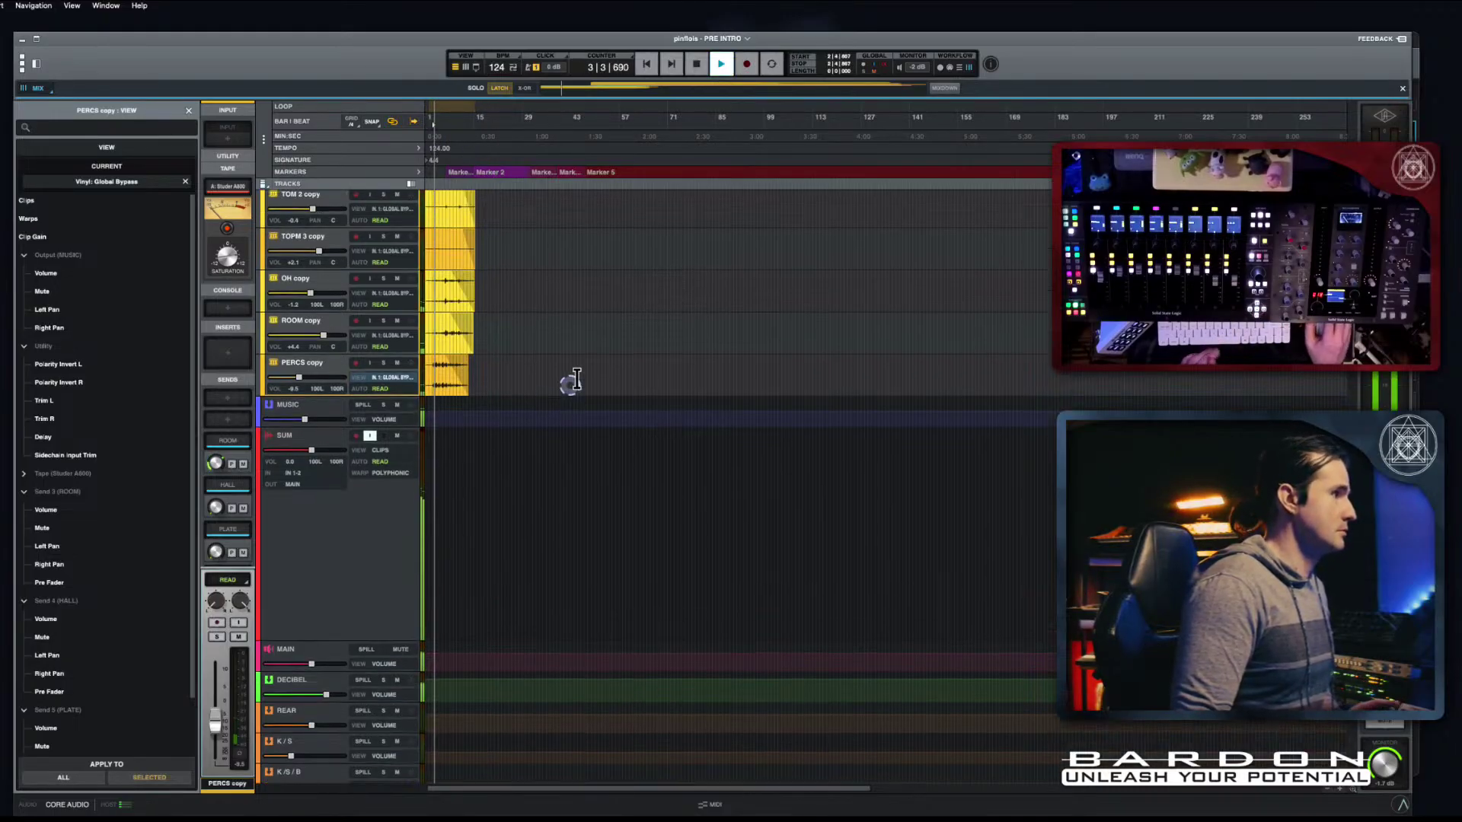
scroll(583, 382, "up", 5)
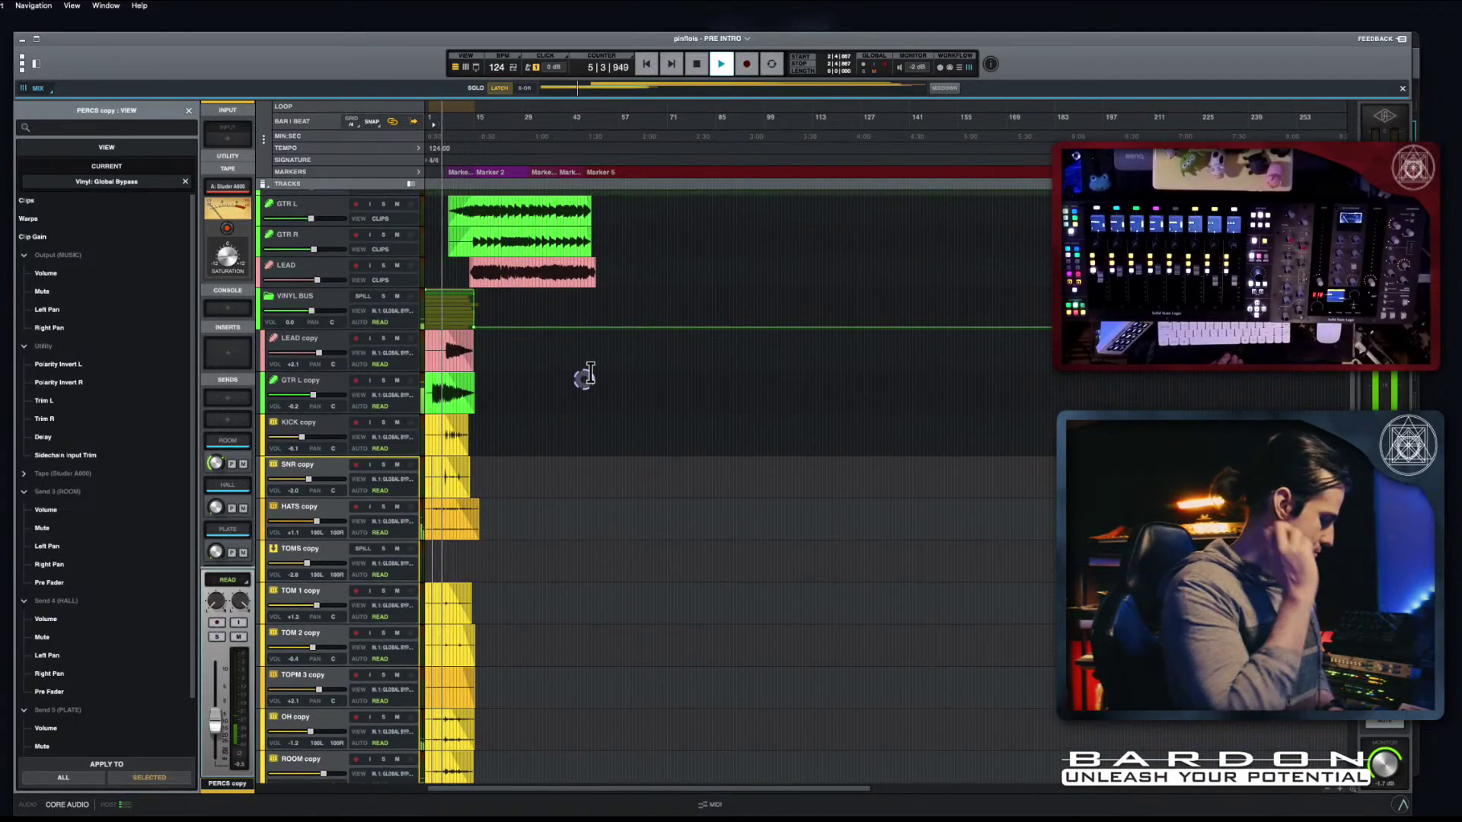
Step: Inspect the inserts and sends of the original and copy channels in the mixer during the crossfade and stop playback
key("x")
scroll(602, 358, "up", 5)
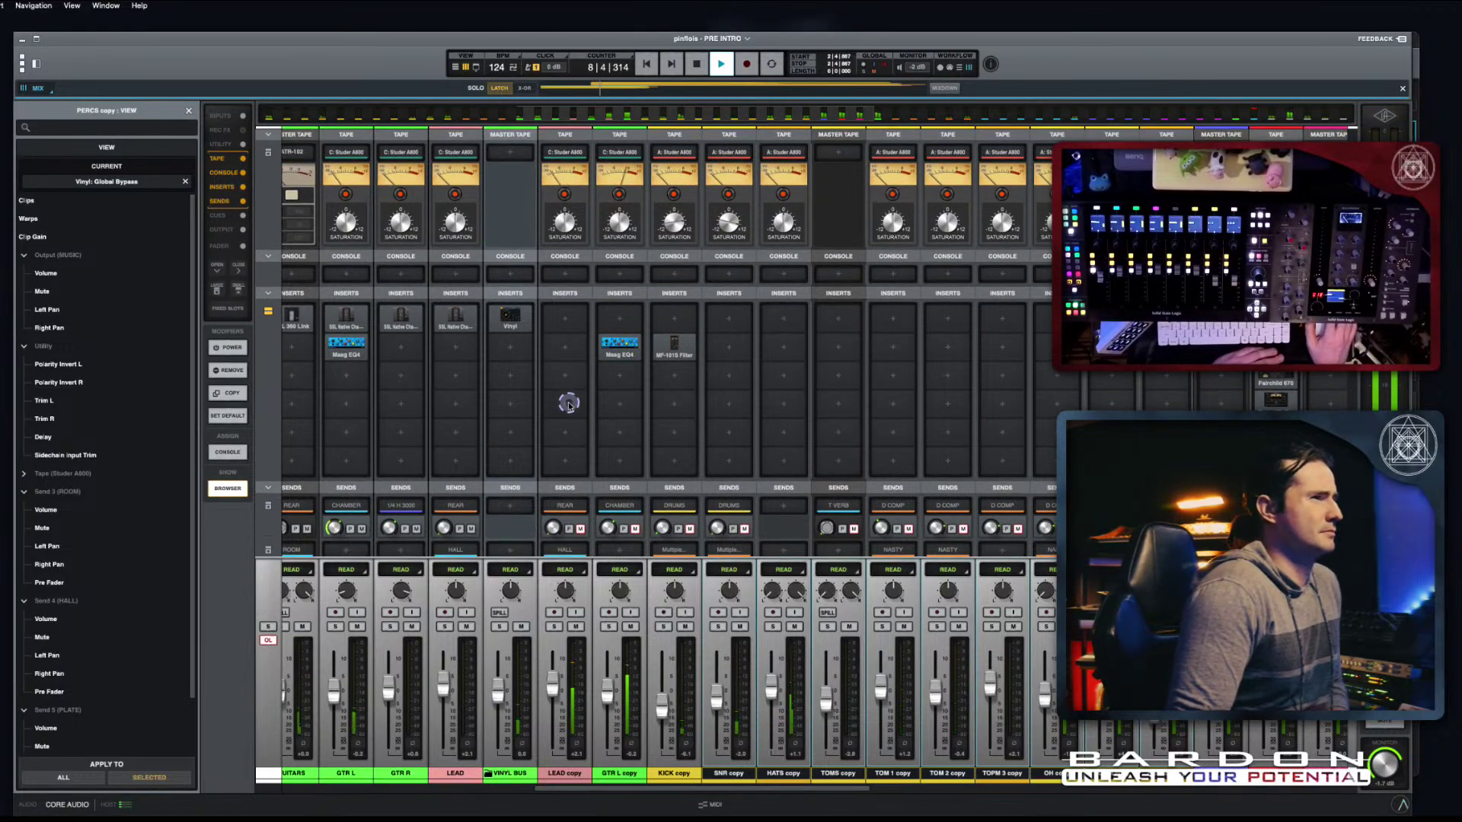
scroll(744, 396, "down", 4)
scroll(744, 396, "down", 2)
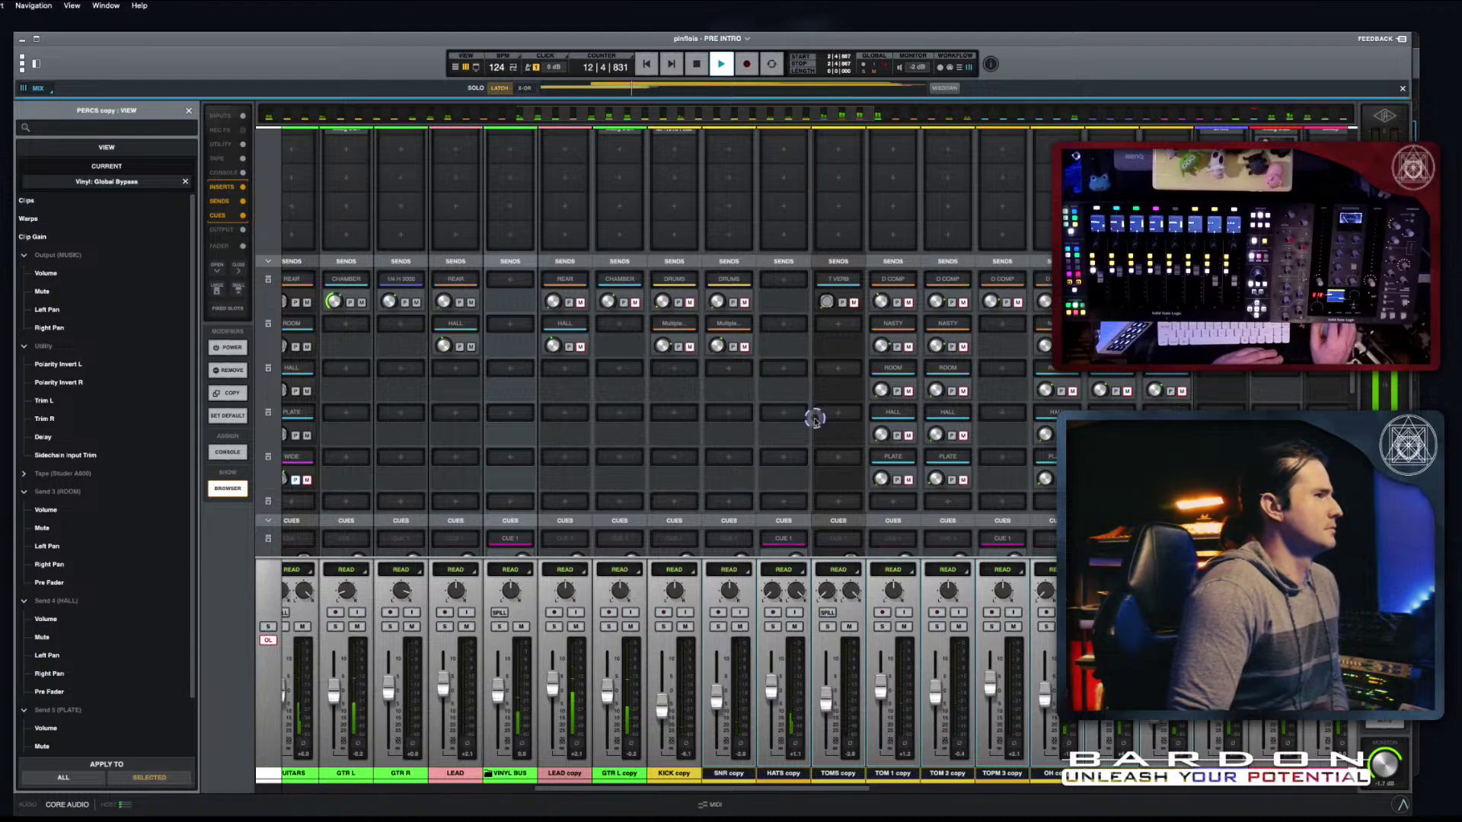
scroll(813, 418, "down", 2)
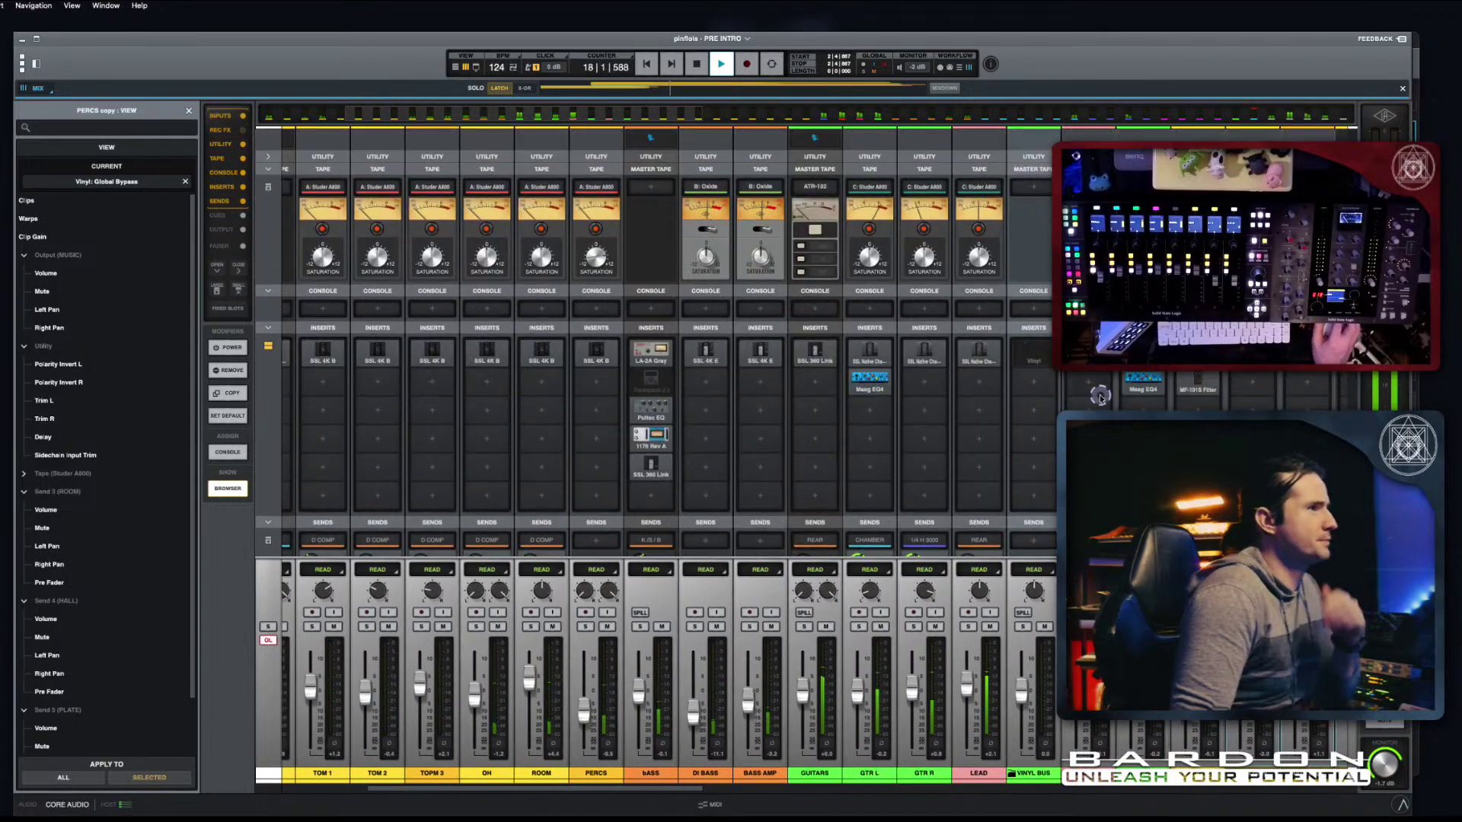
key("space")
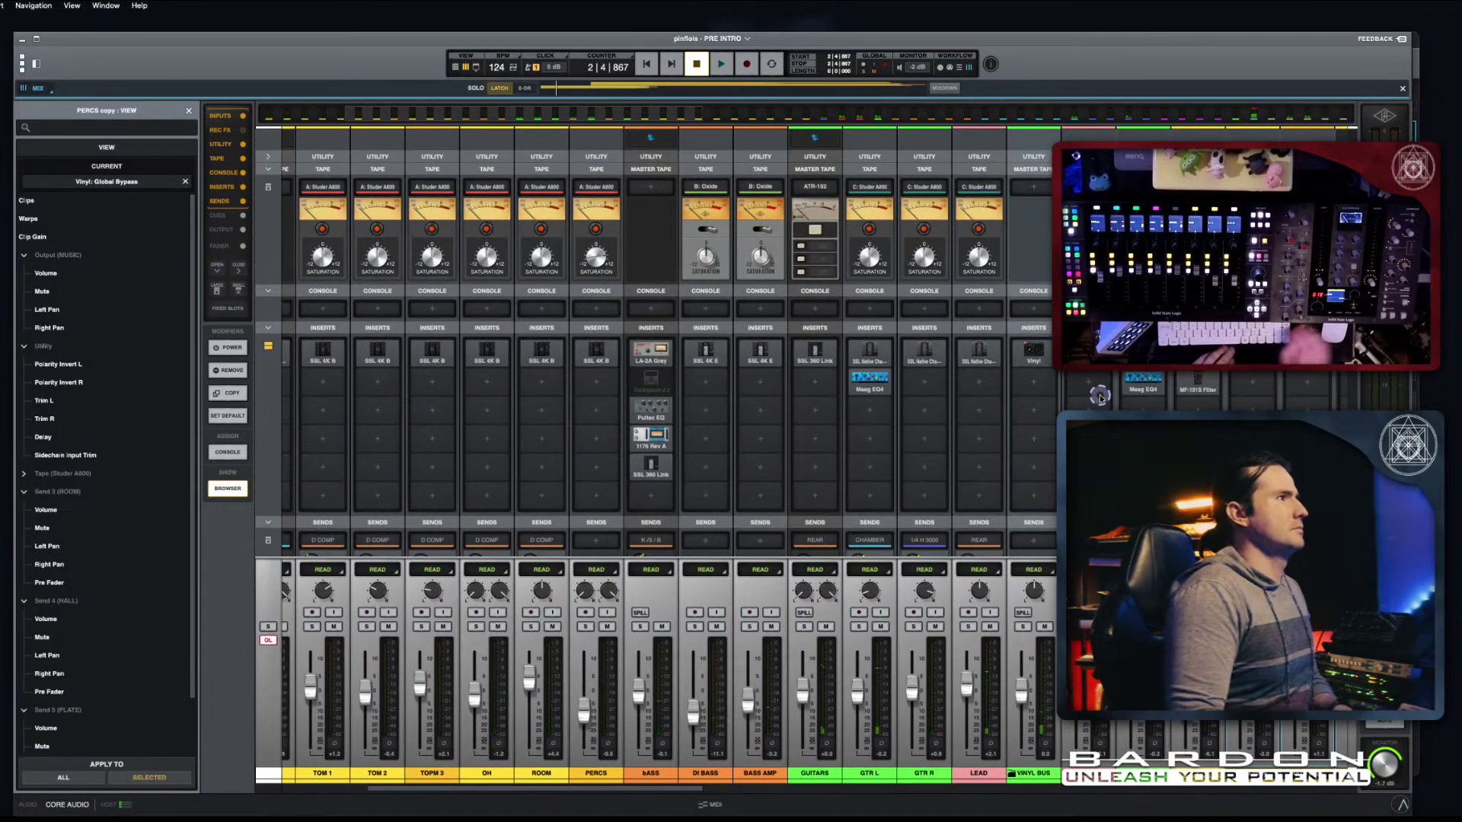
Step: Compare the inserts of the original and copy channels and view the KICK channel's SSL 4K B settings
left_click(1034, 365)
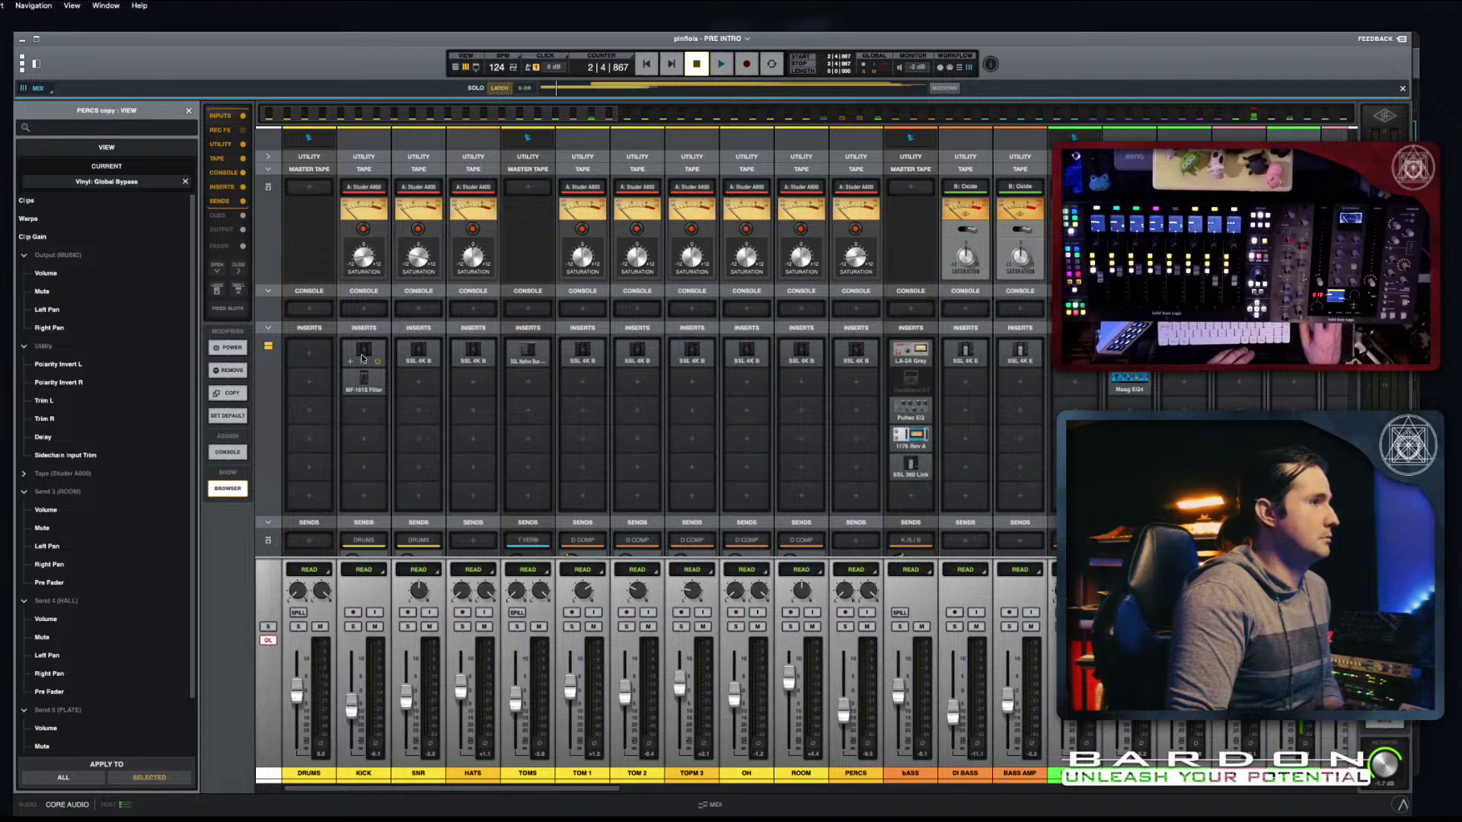
left_click_drag(573, 790, 729, 790)
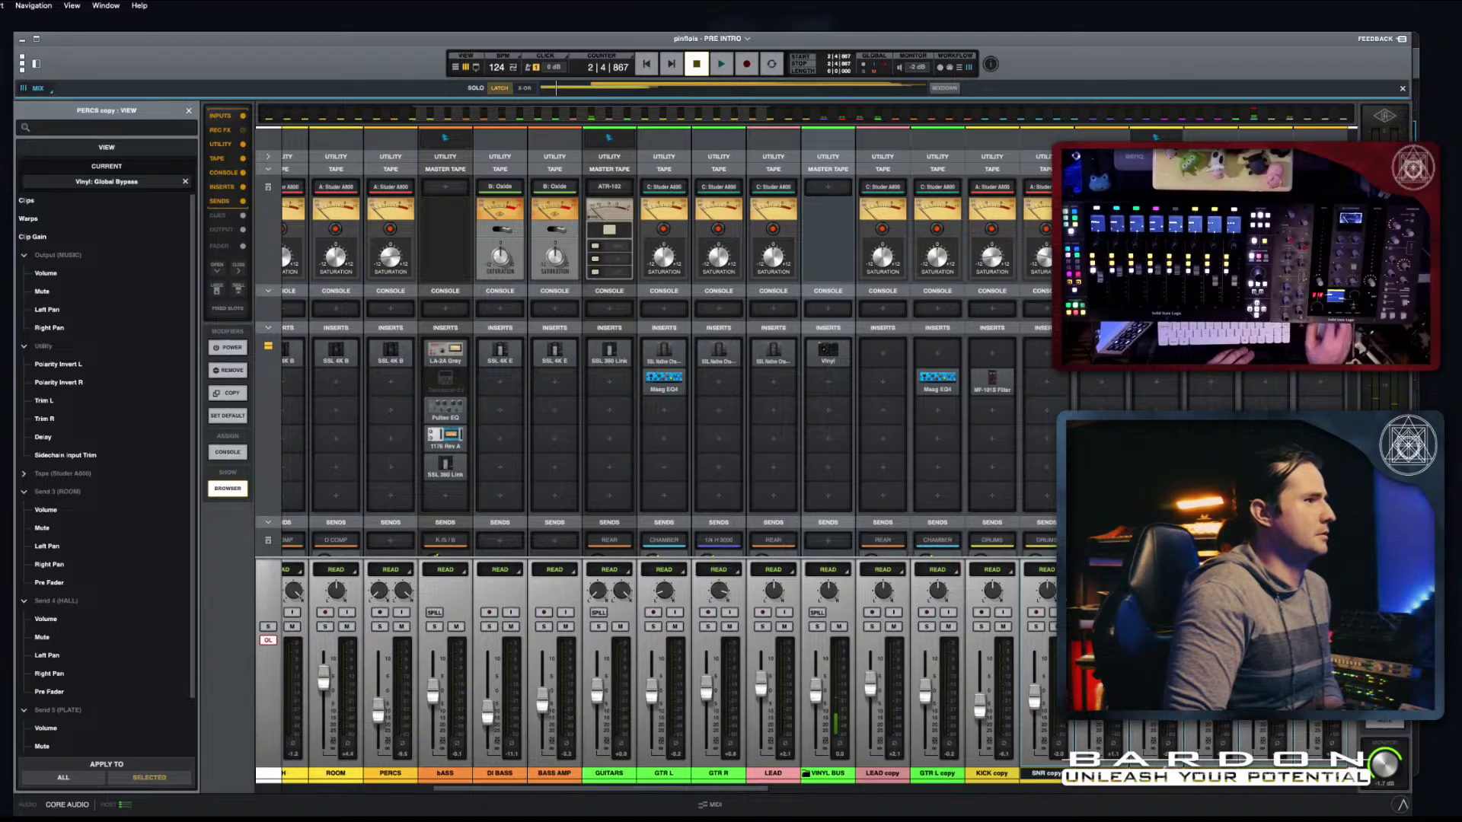
scroll(498, 453, "left", 10)
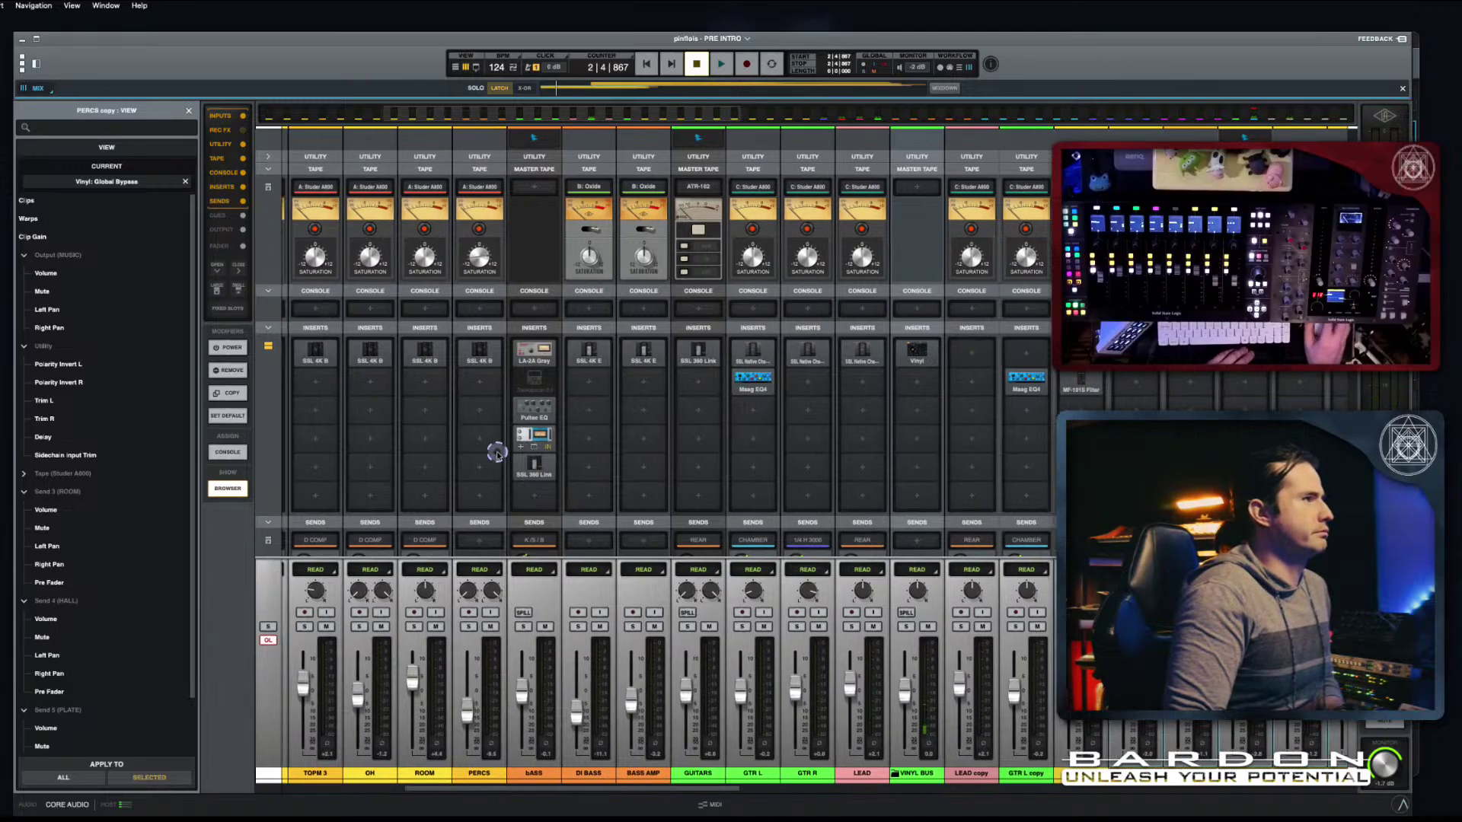
left_click(370, 351)
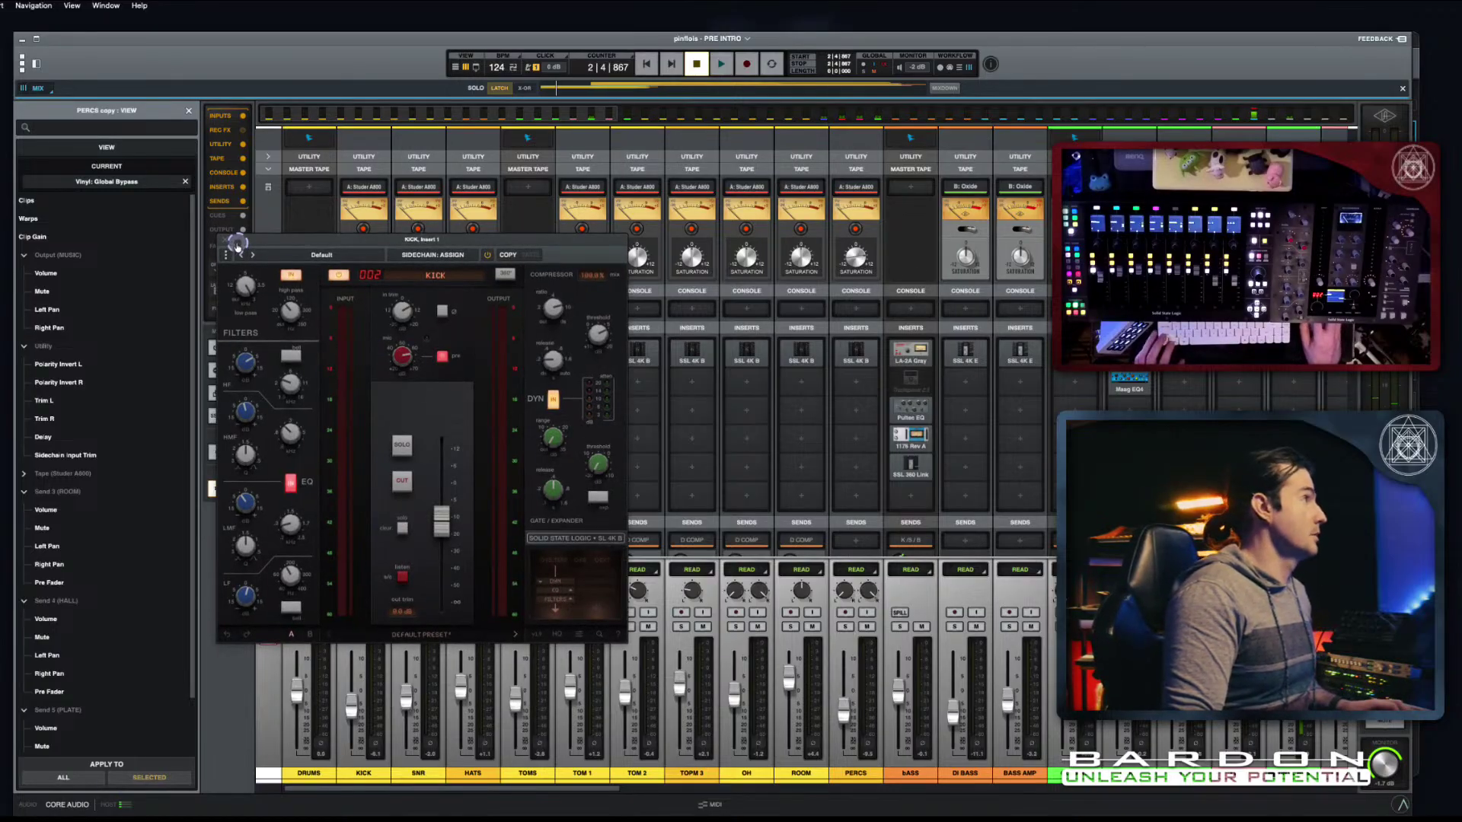
left_click(225, 241)
Step: Copy the KICK channel's SSL 4K B to the first insert slot of KICK copy and remove the MF-101S Filter from KICK
right_click(372, 352)
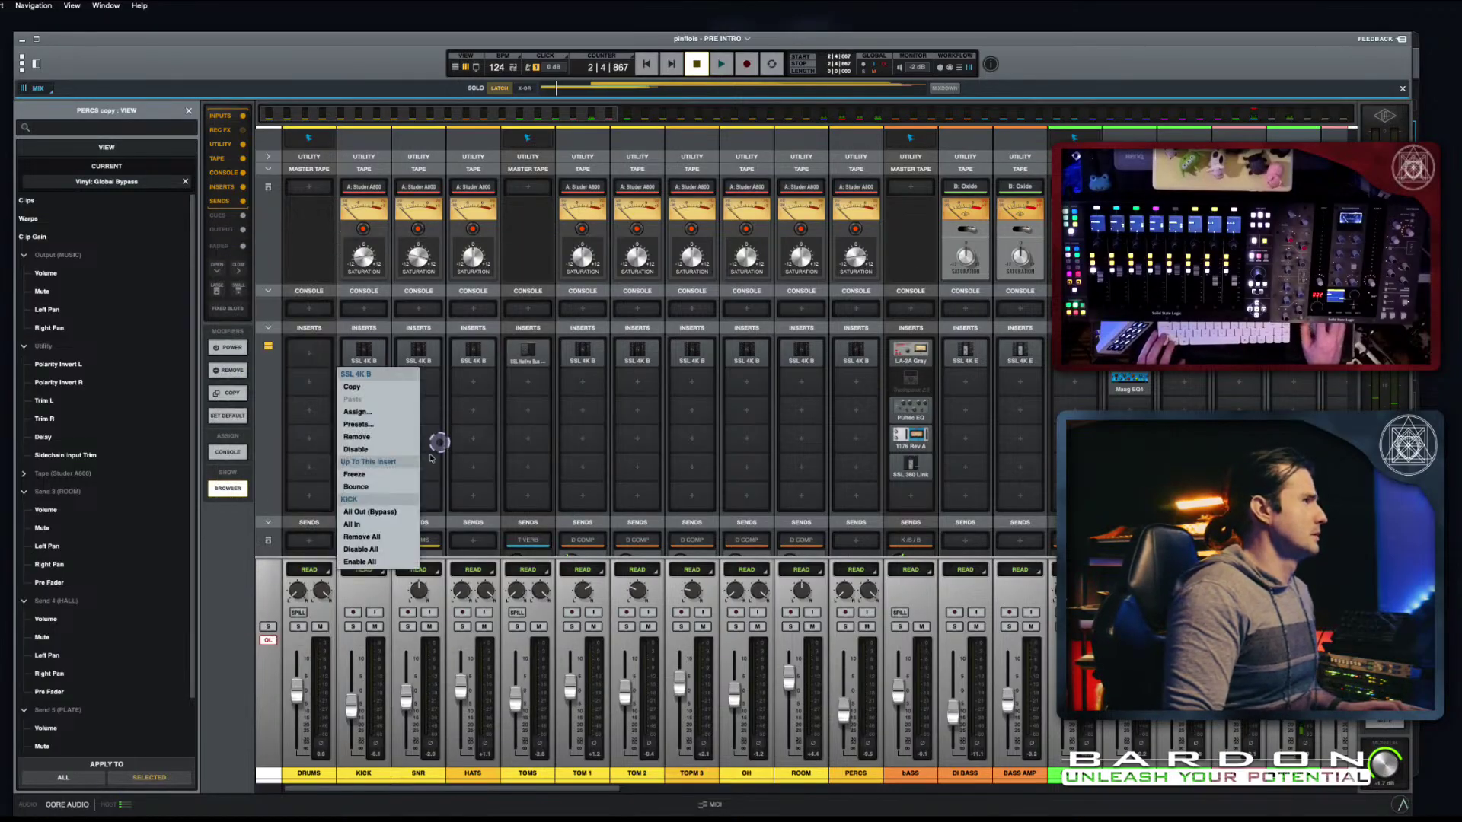
left_click(385, 387)
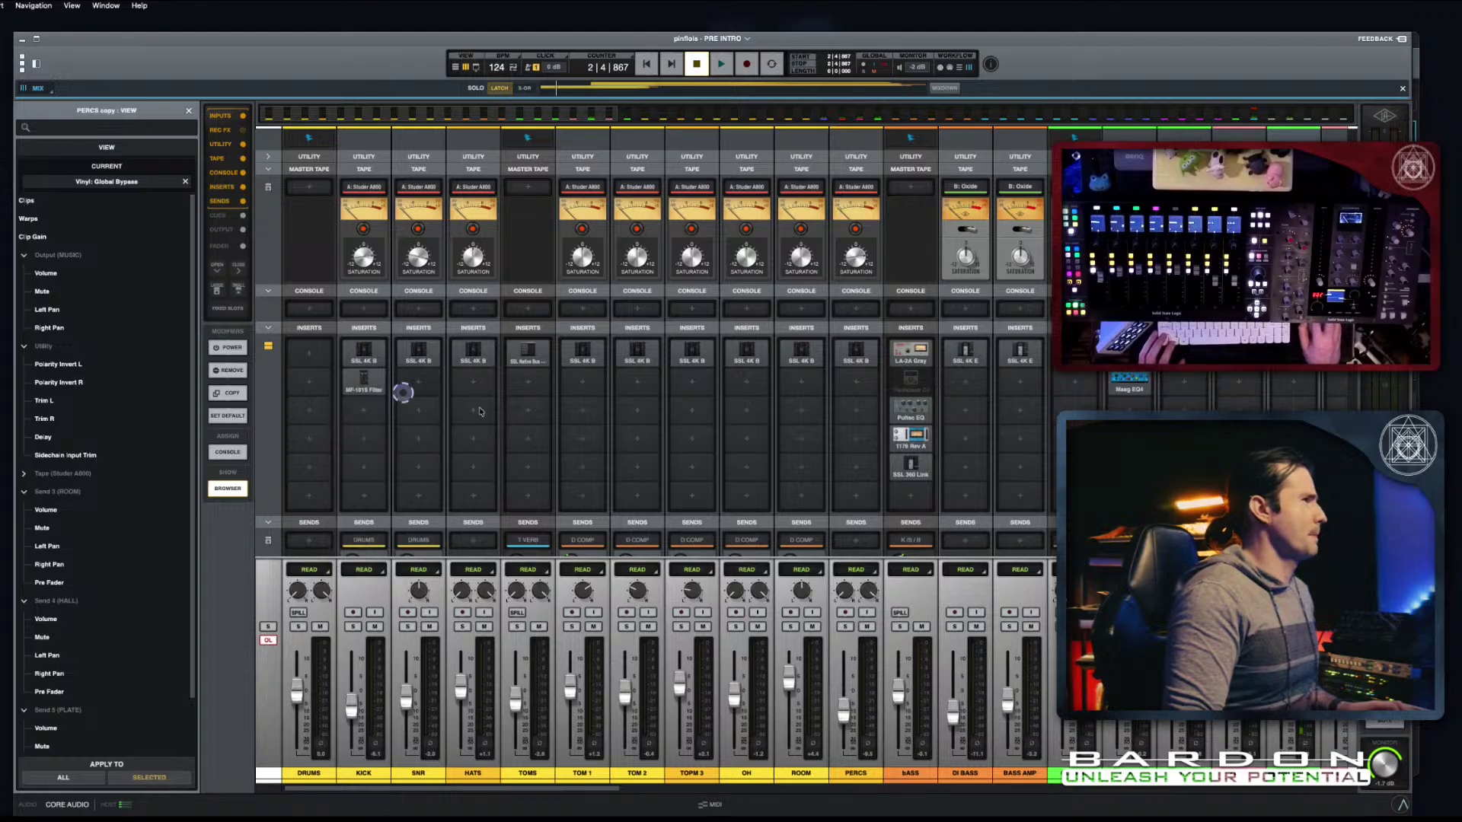
scroll(670, 381, "right", 10)
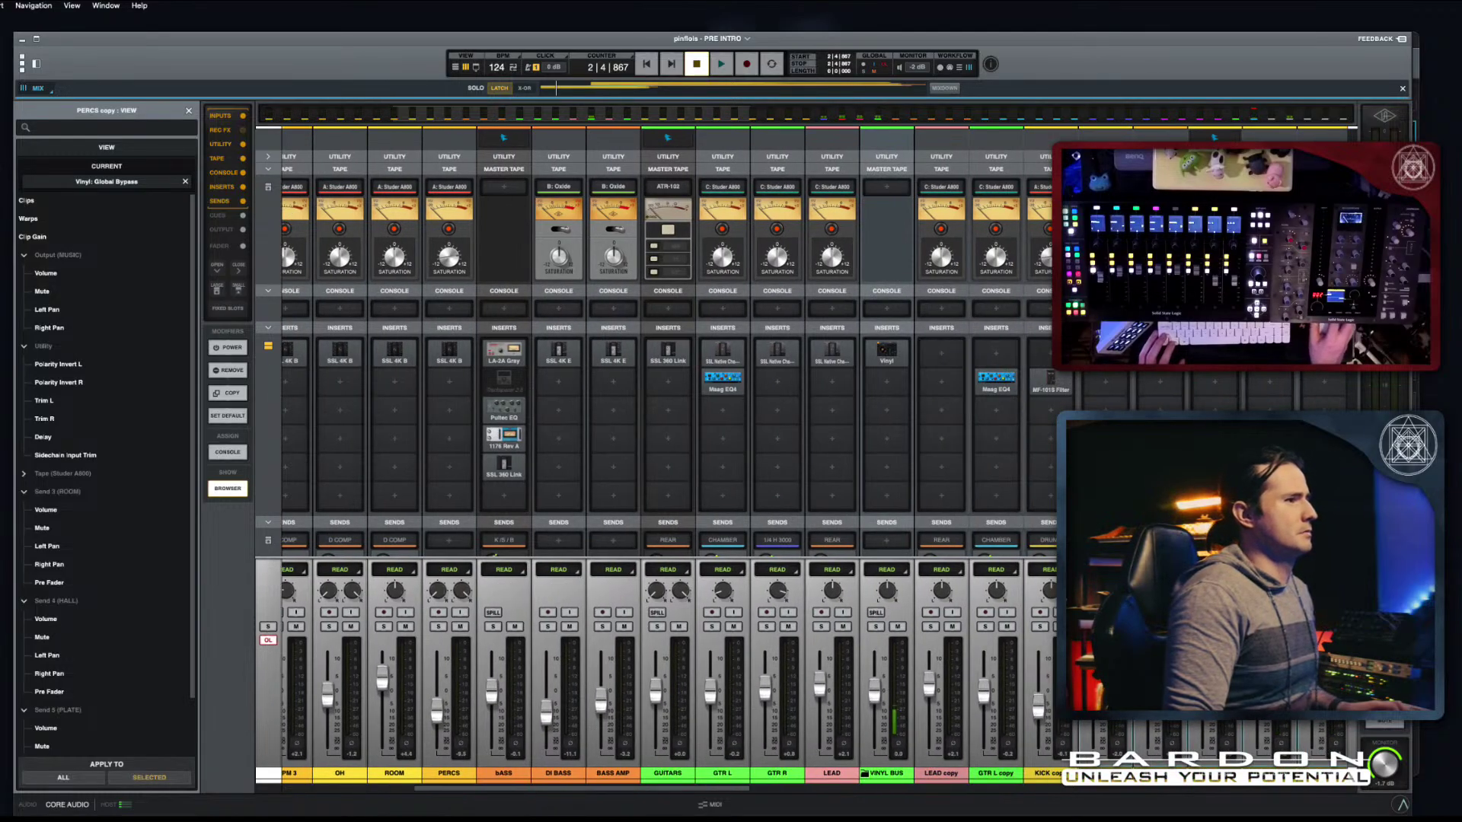
right_click(1028, 371)
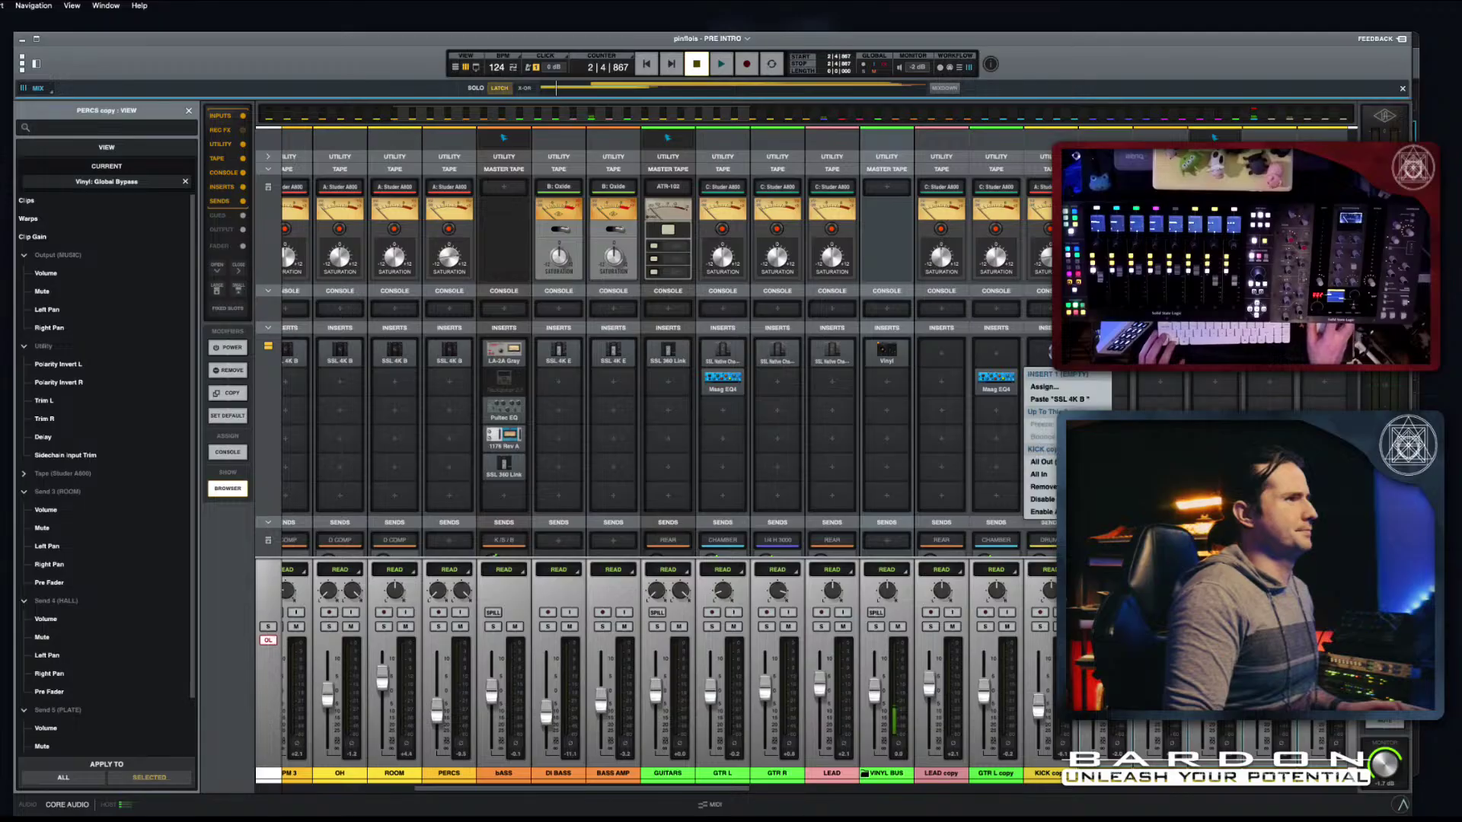
left_click(1043, 387)
scroll(774, 490, "left", 4)
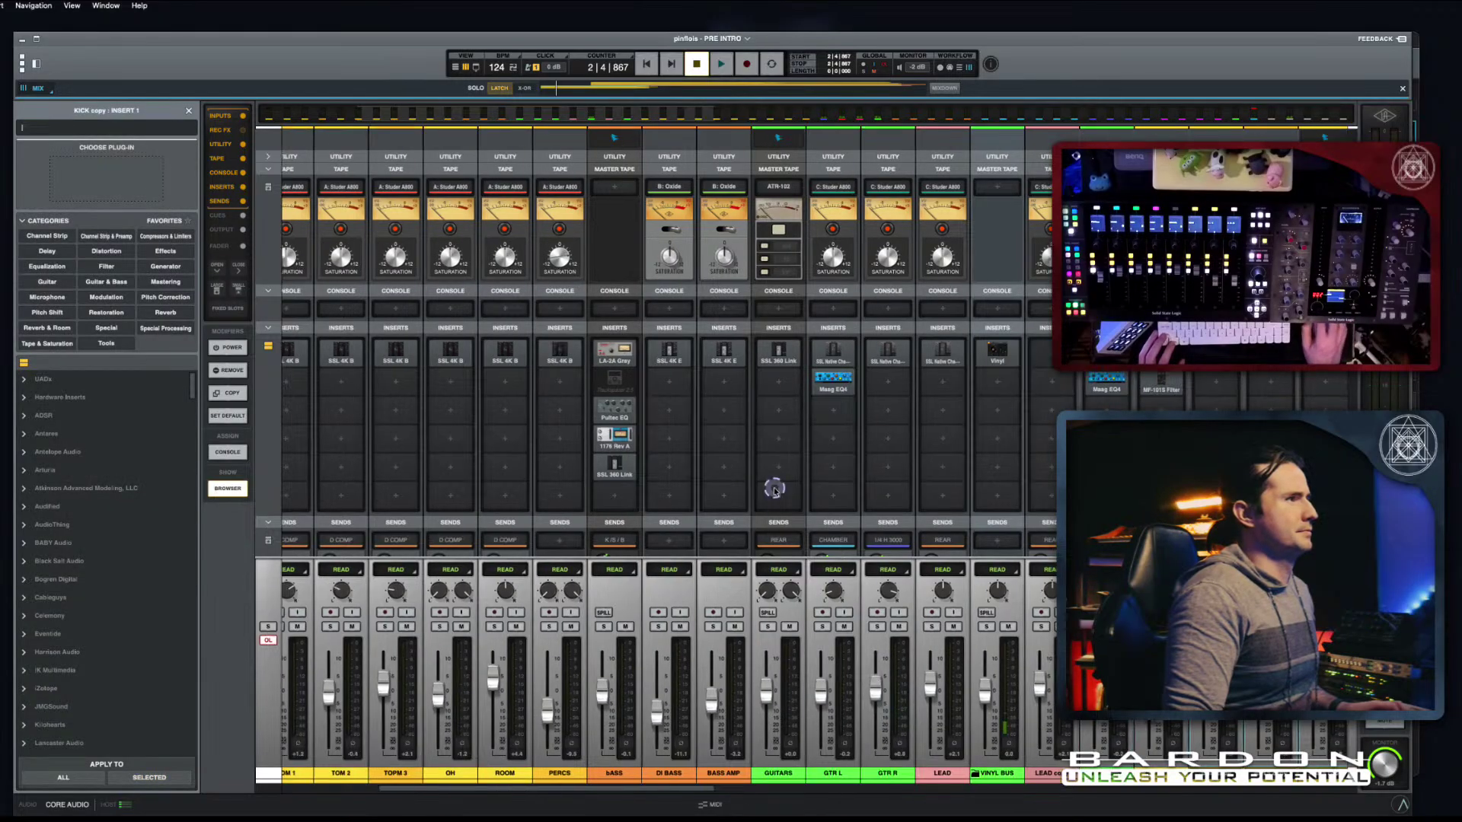
right_click(1182, 371)
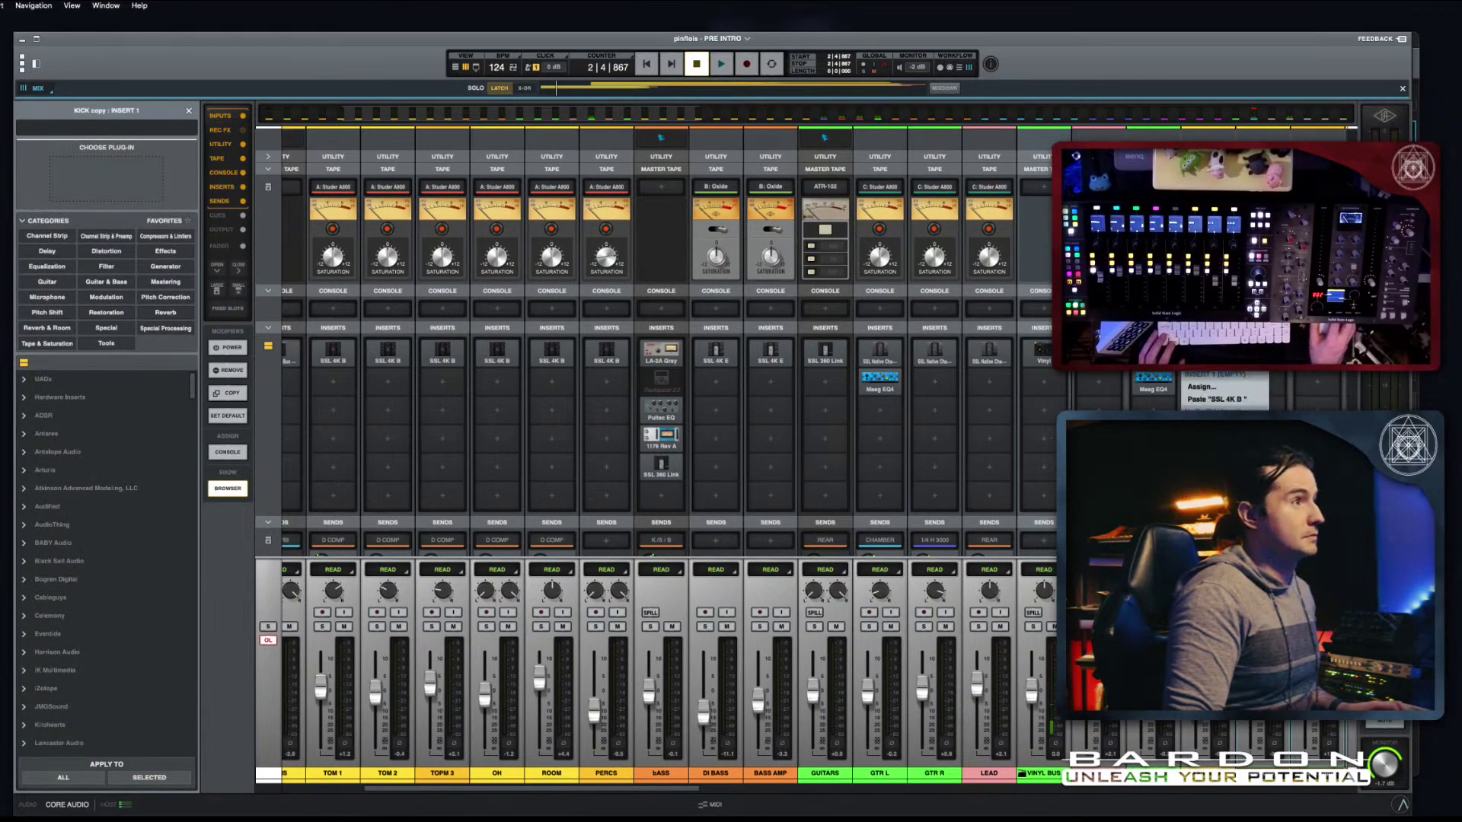
left_click(1218, 399)
scroll(620, 448, "left", 5)
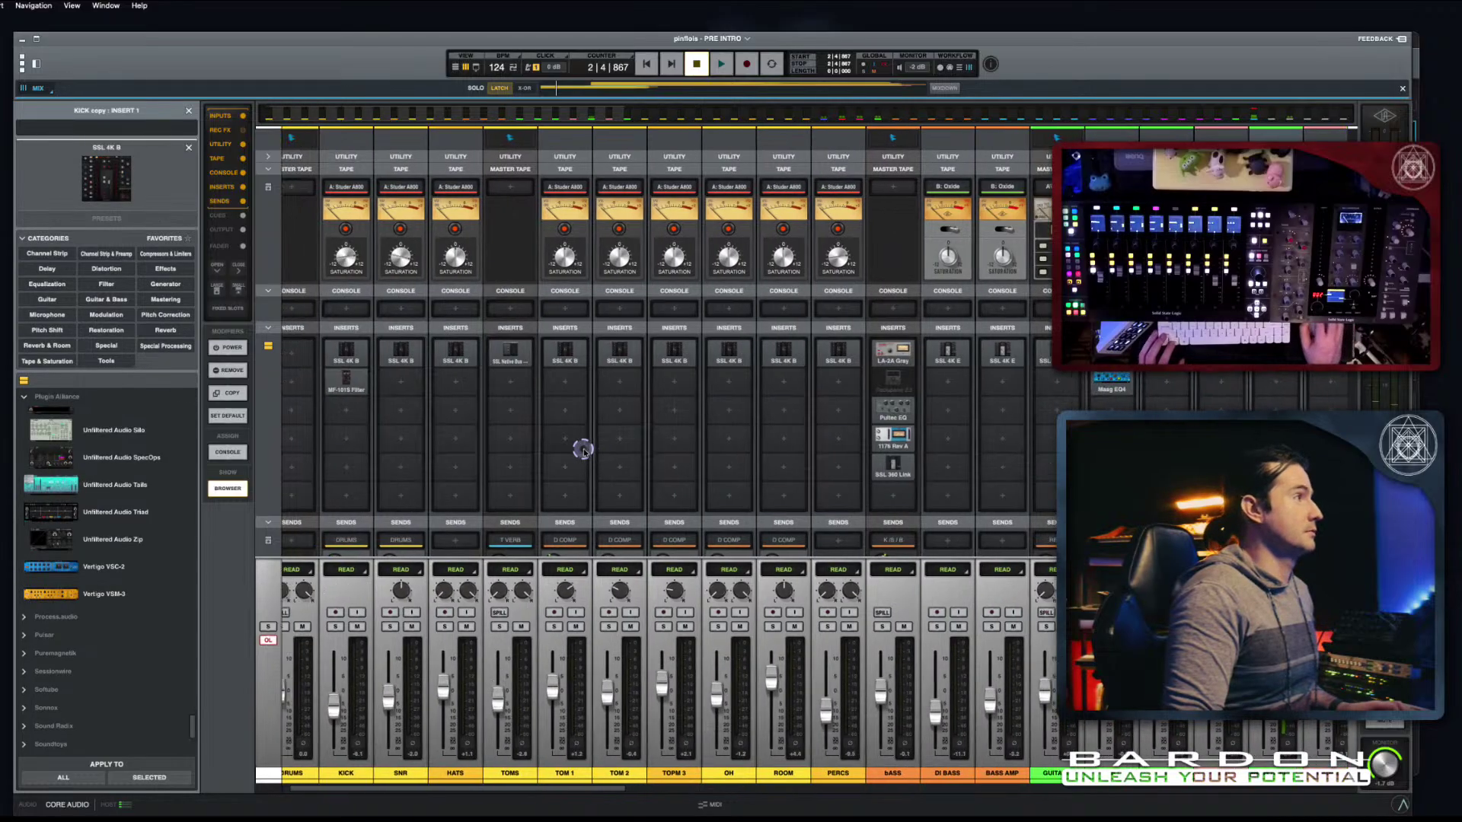
right_click(366, 387)
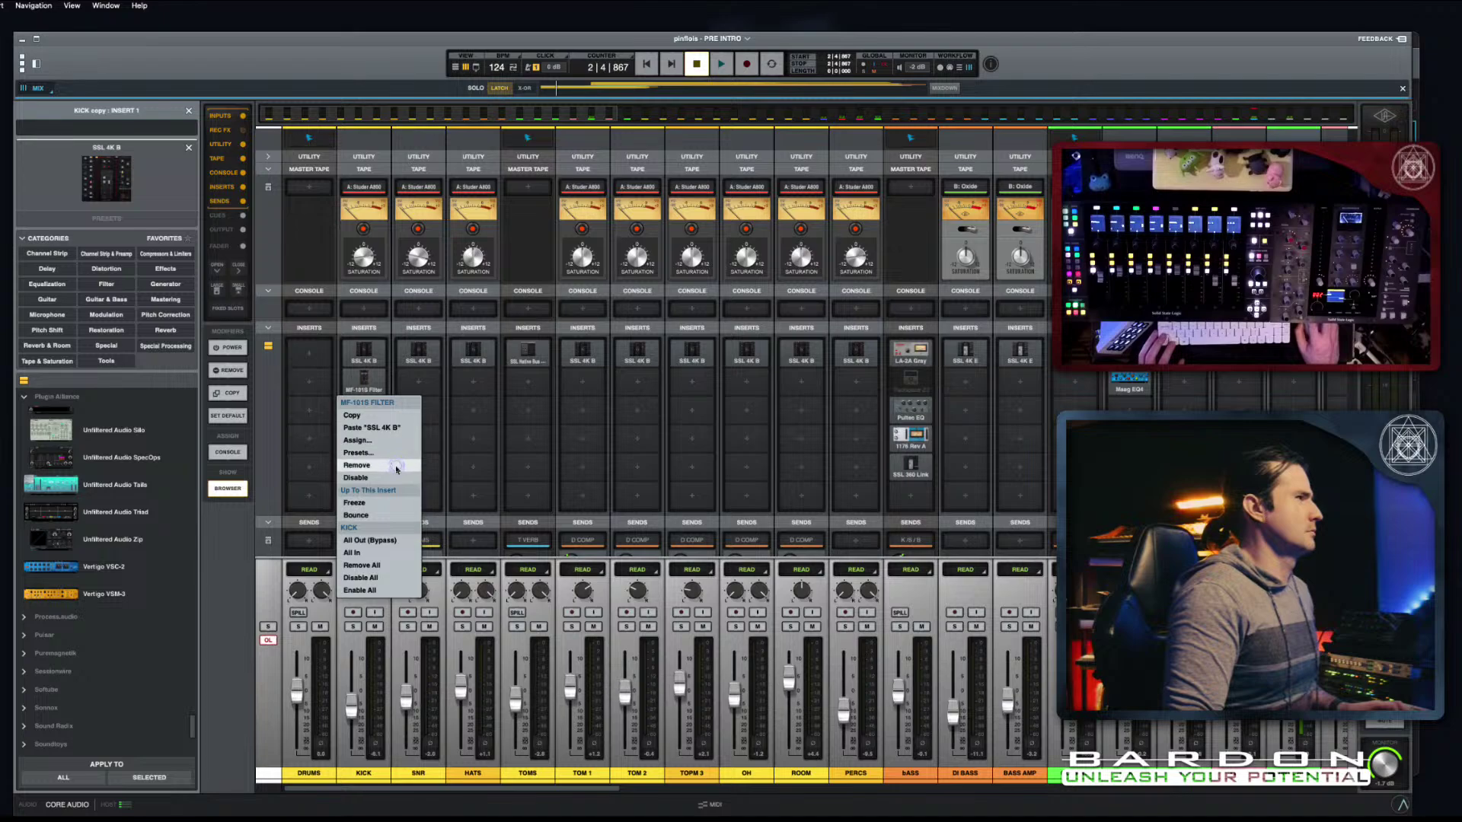
Step: Copy the SNR channel's SSL 4K B insert to the first insert slot of SNR copy
left_click(418, 348)
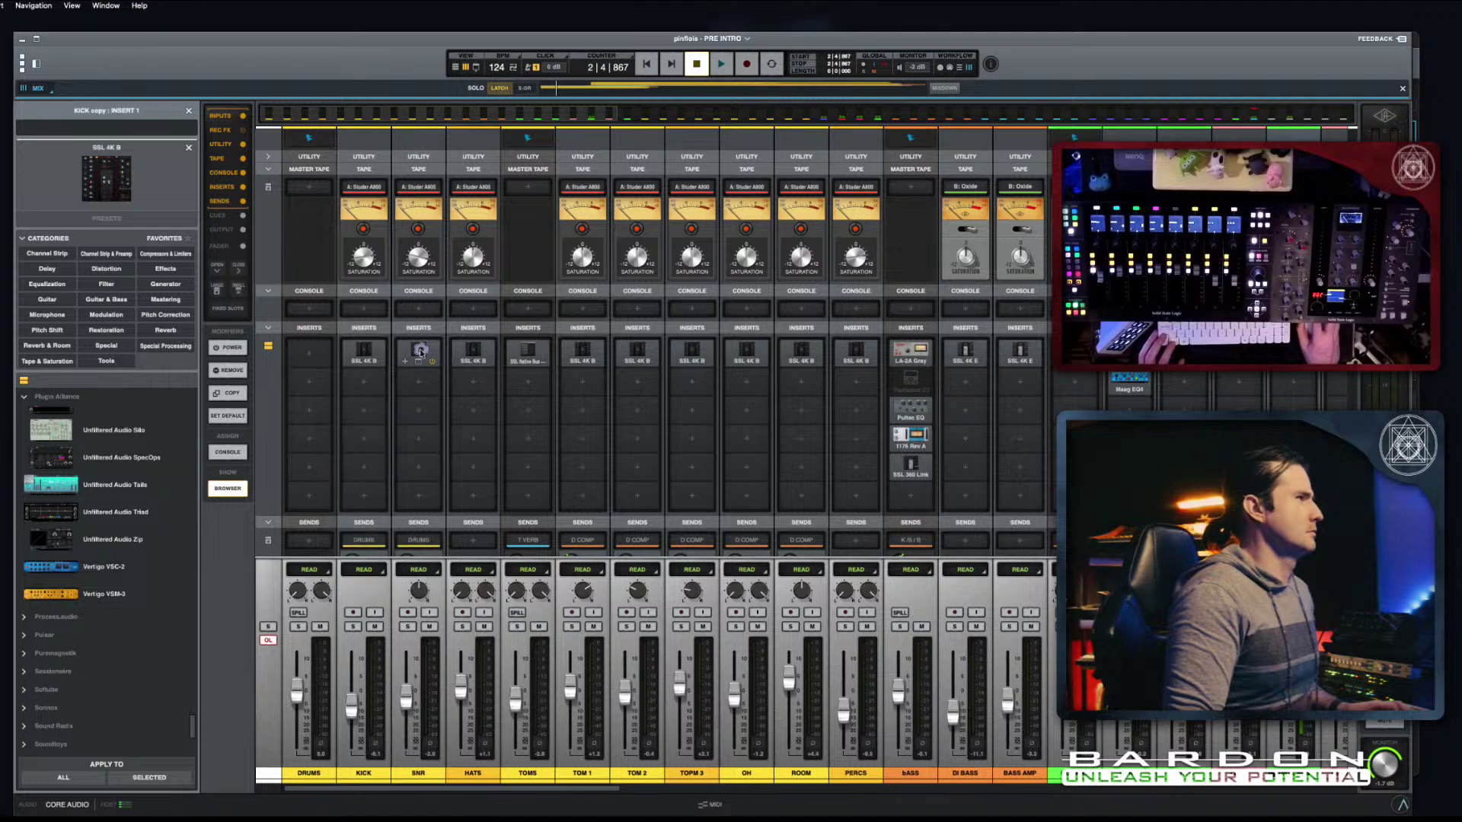
right_click(421, 351)
left_click(449, 385)
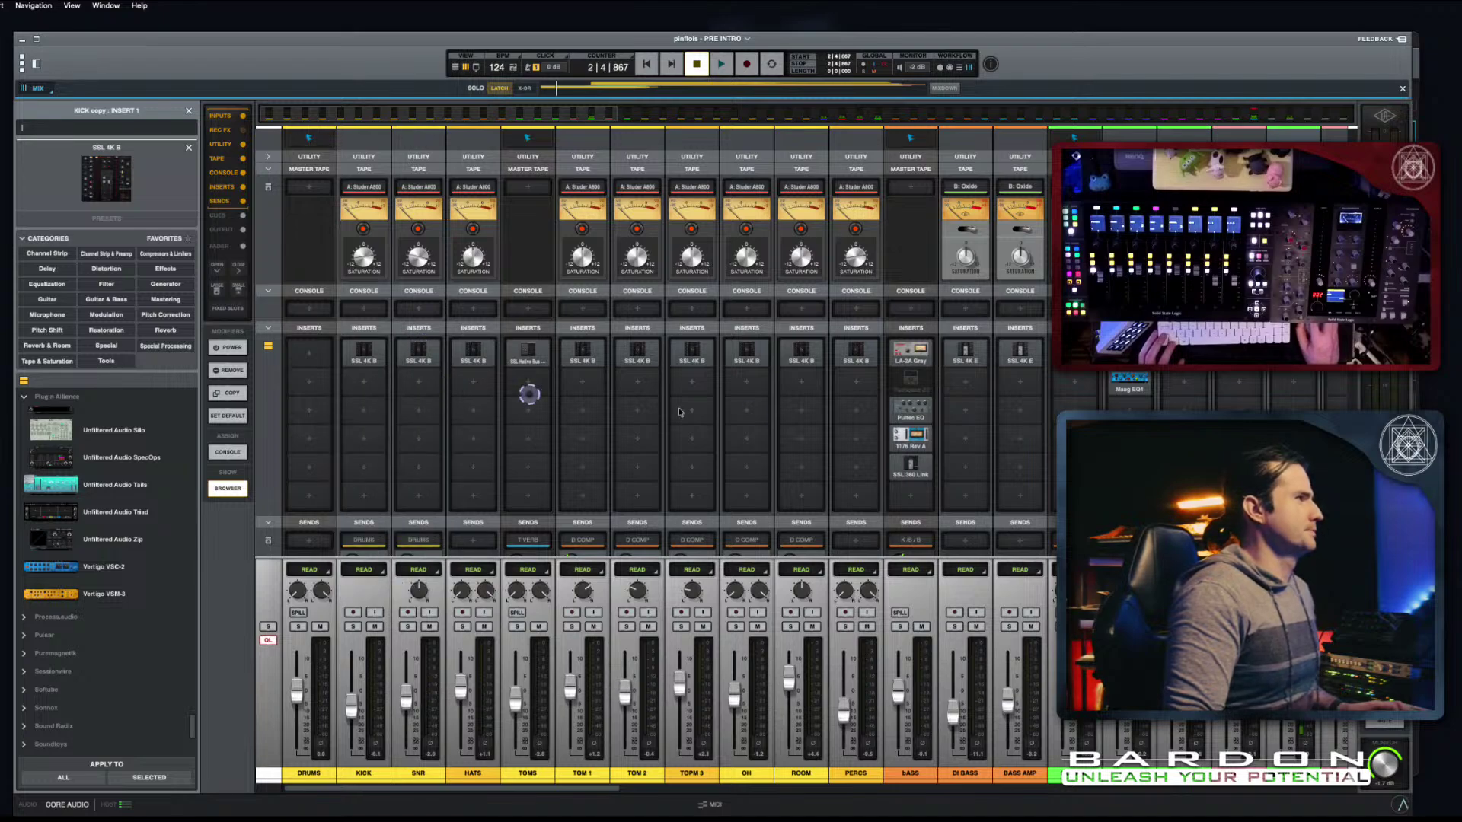
scroll(761, 457, "right", 5)
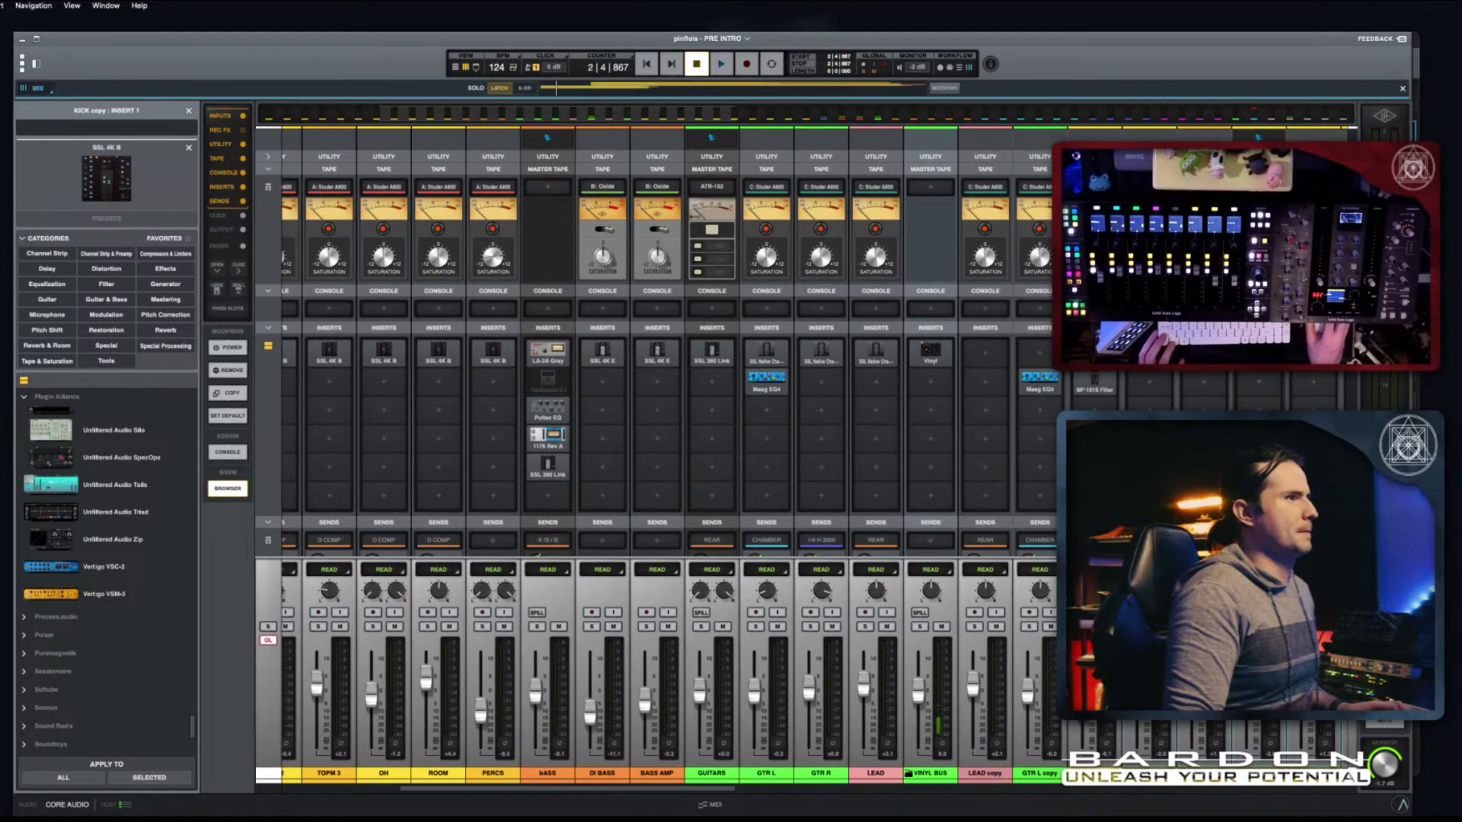
Step: Copy the HATS channel's SSL 4K B insert to the first insert slot of HATS copy
scroll(689, 457, "left", 2)
scroll(689, 457, "left", 5)
right_click(471, 352)
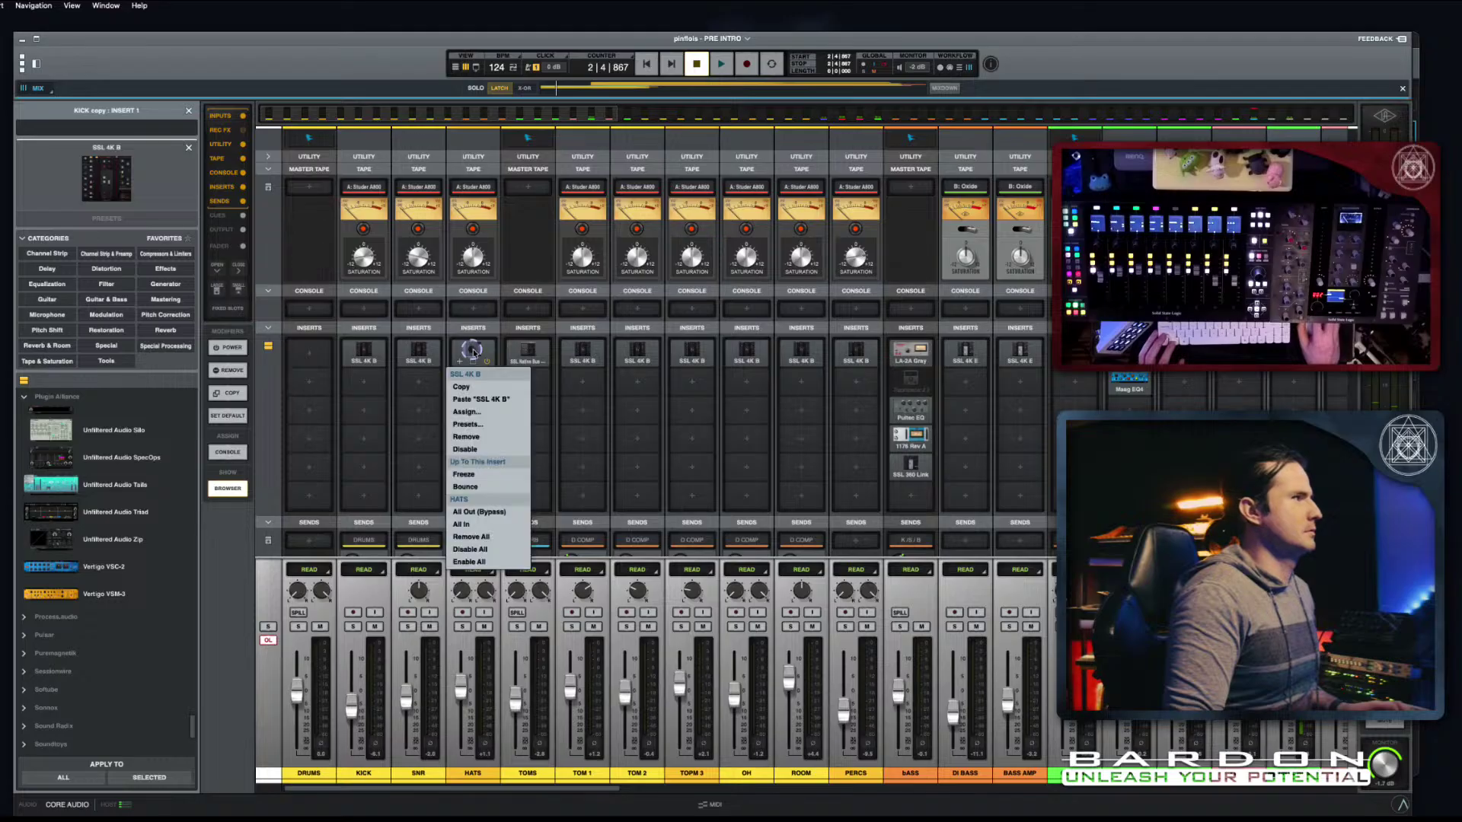
left_click(499, 387)
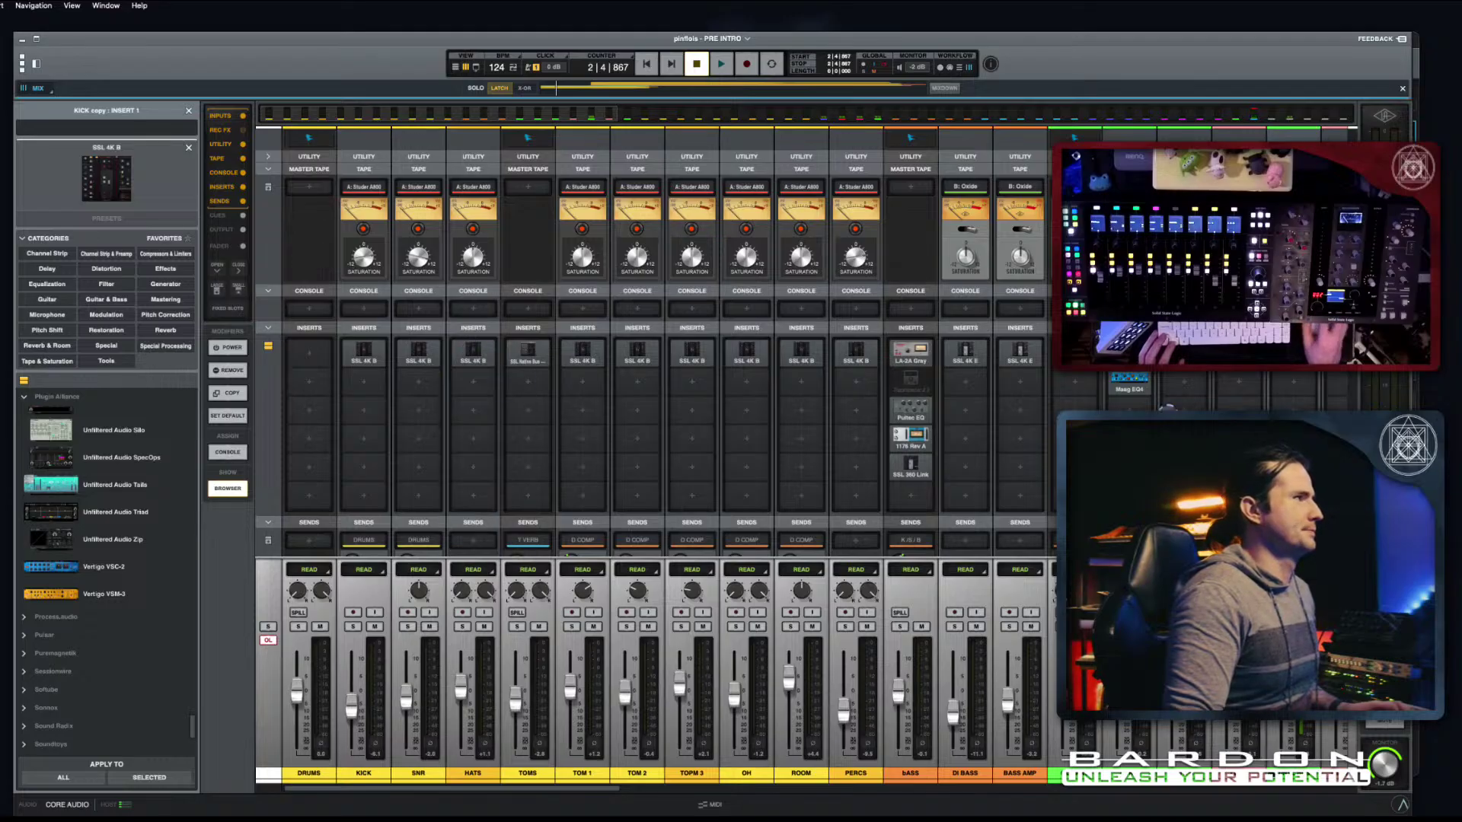
scroll(499, 391, "right", 5)
scroll(670, 456, "right", 2)
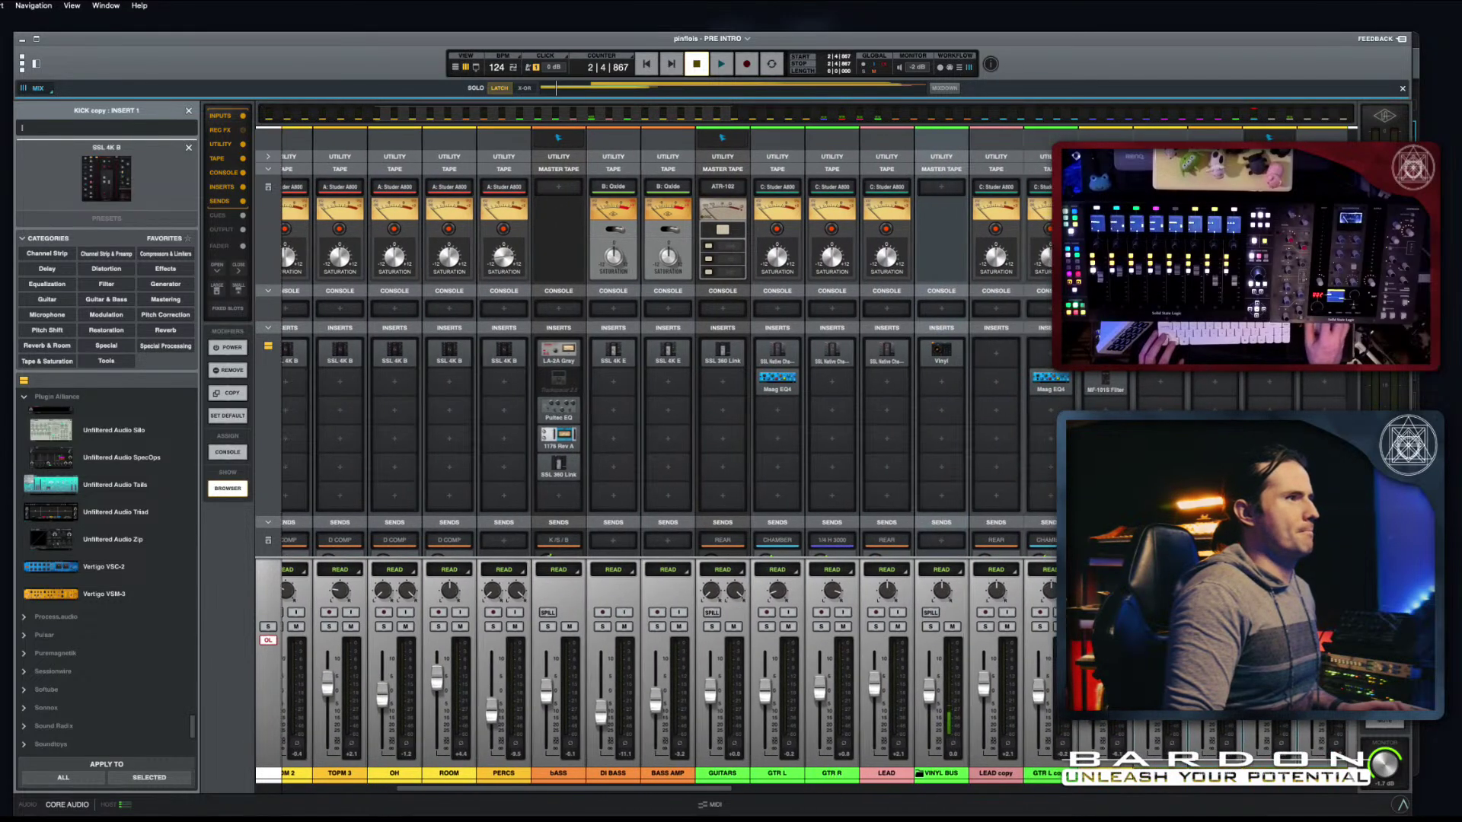
right_click(1189, 364)
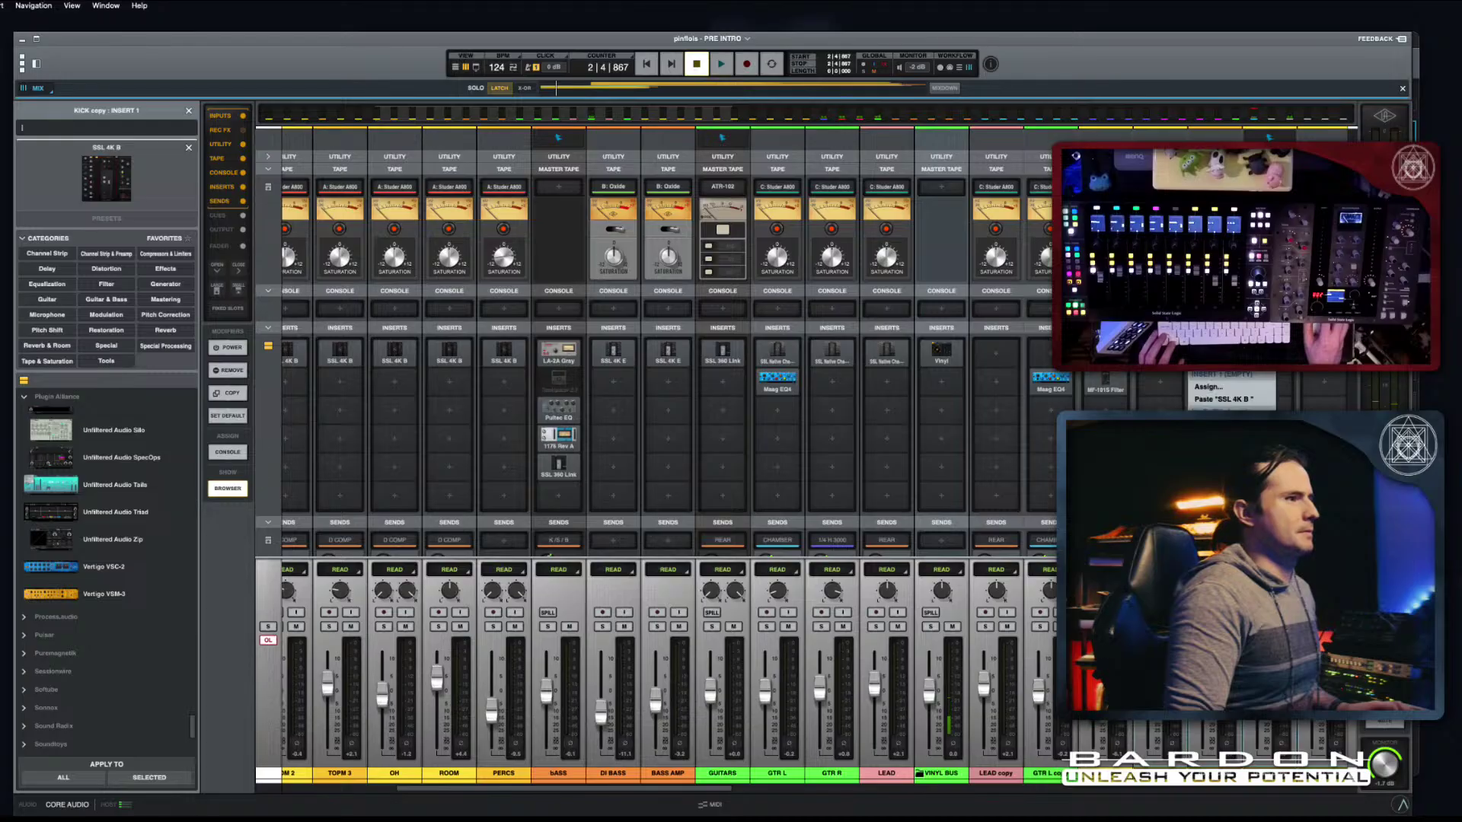
left_click(1237, 398)
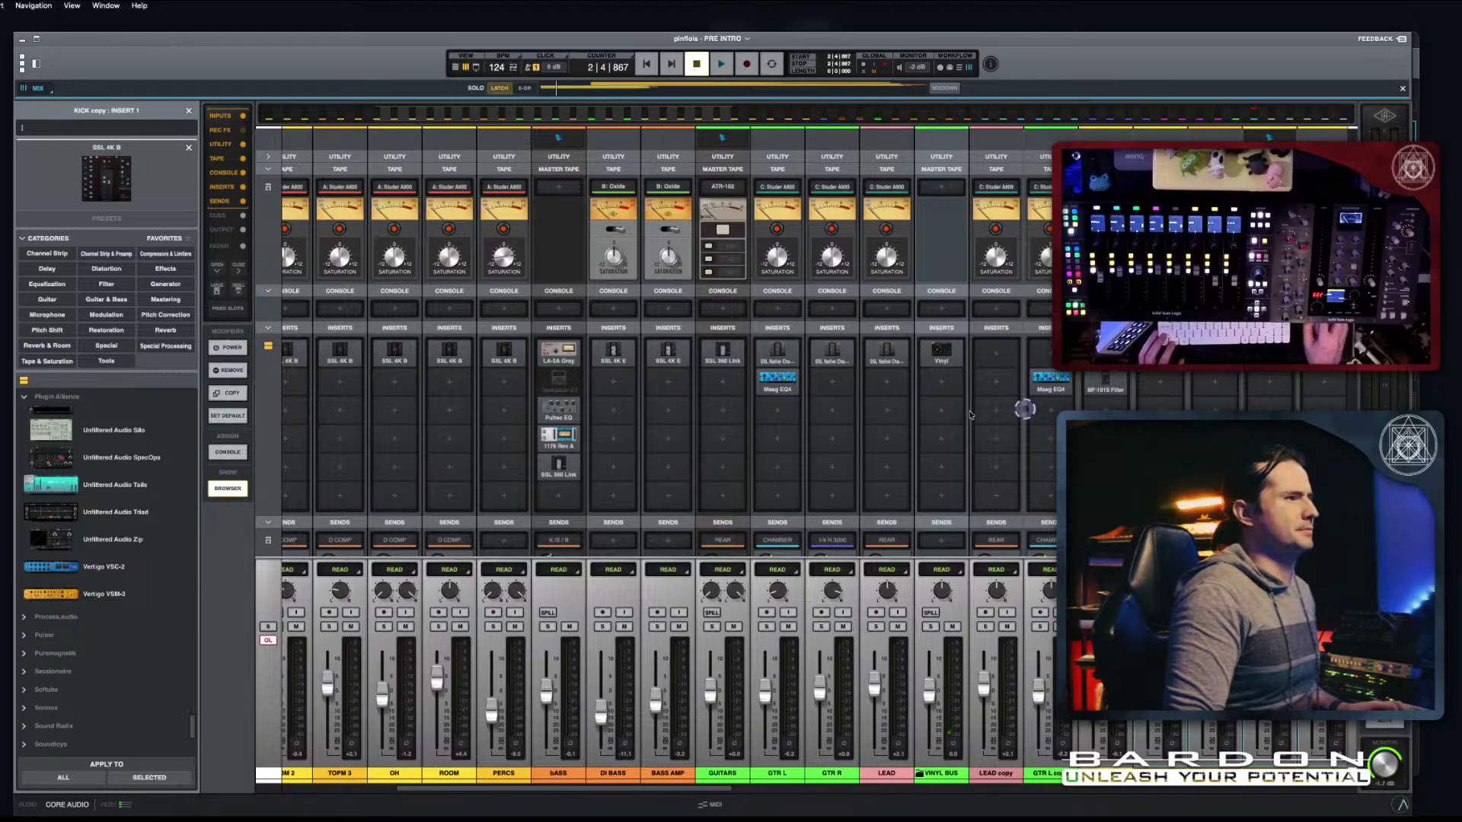
Step: Copy the PERCS channel's SSL 4K B insert to the first insert slot of PERCS copy
scroll(944, 411, "left", 3)
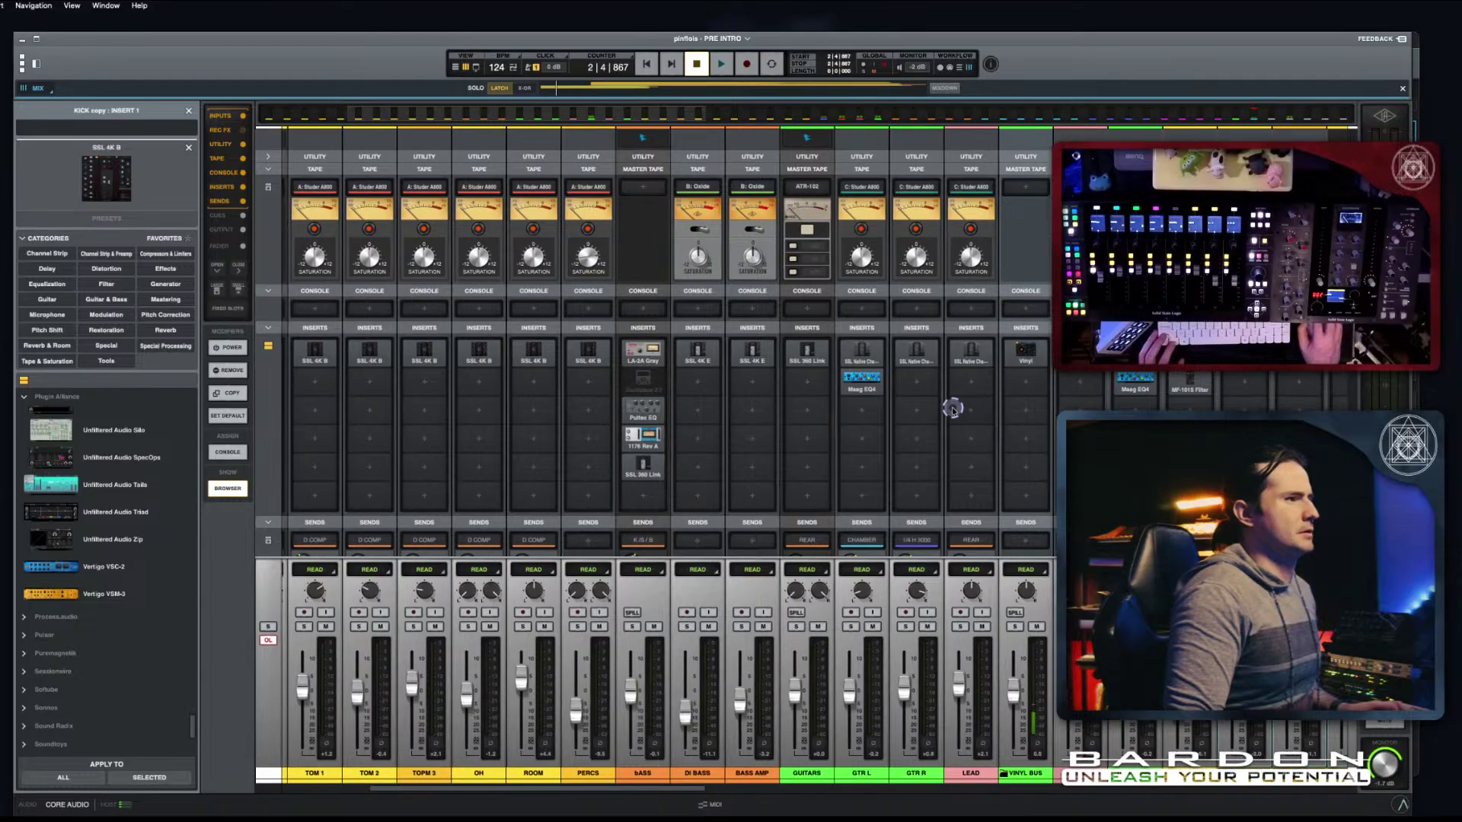
scroll(496, 387, "left", 8)
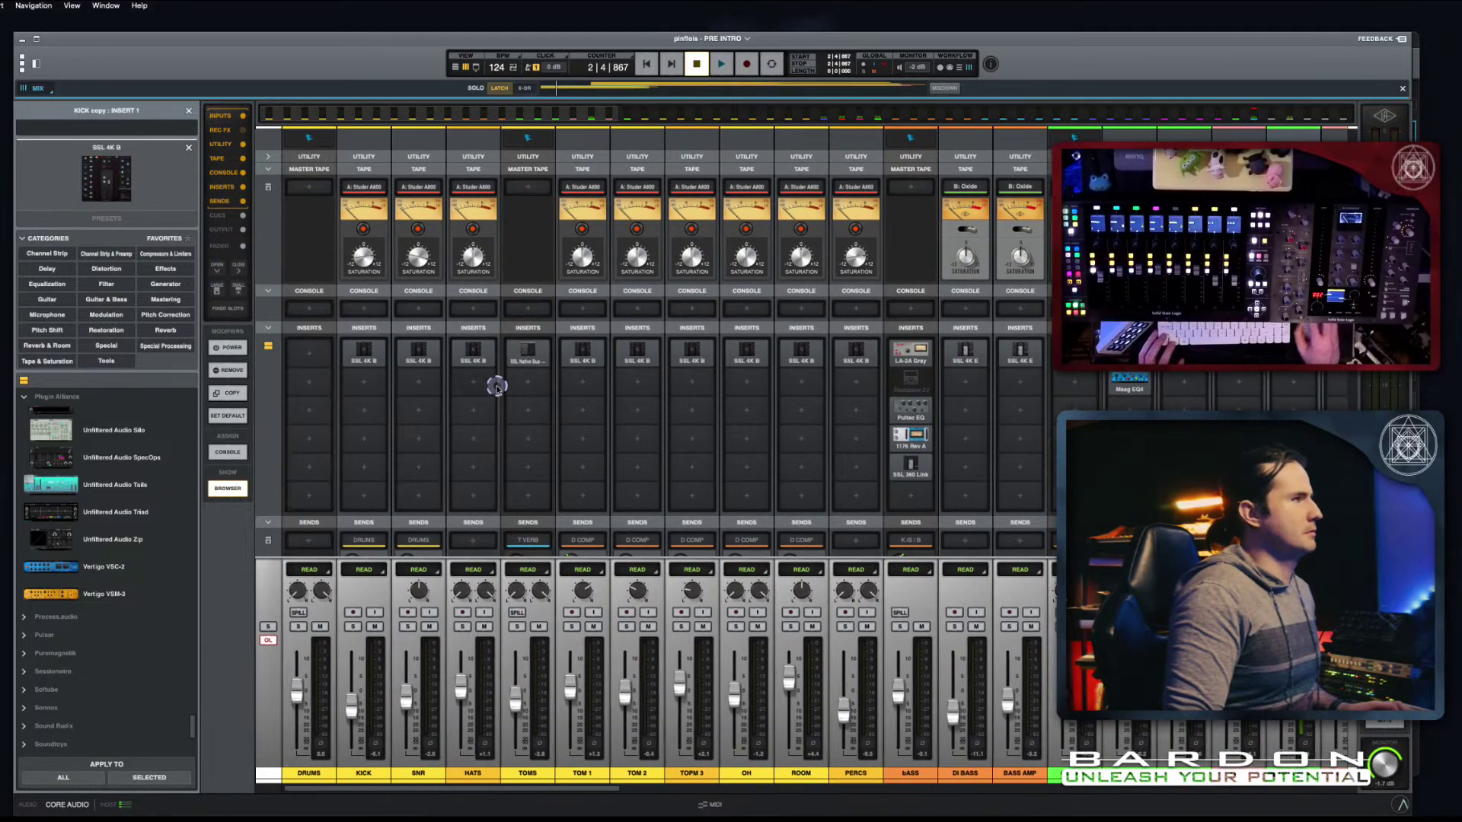
scroll(555, 387, "right", 5)
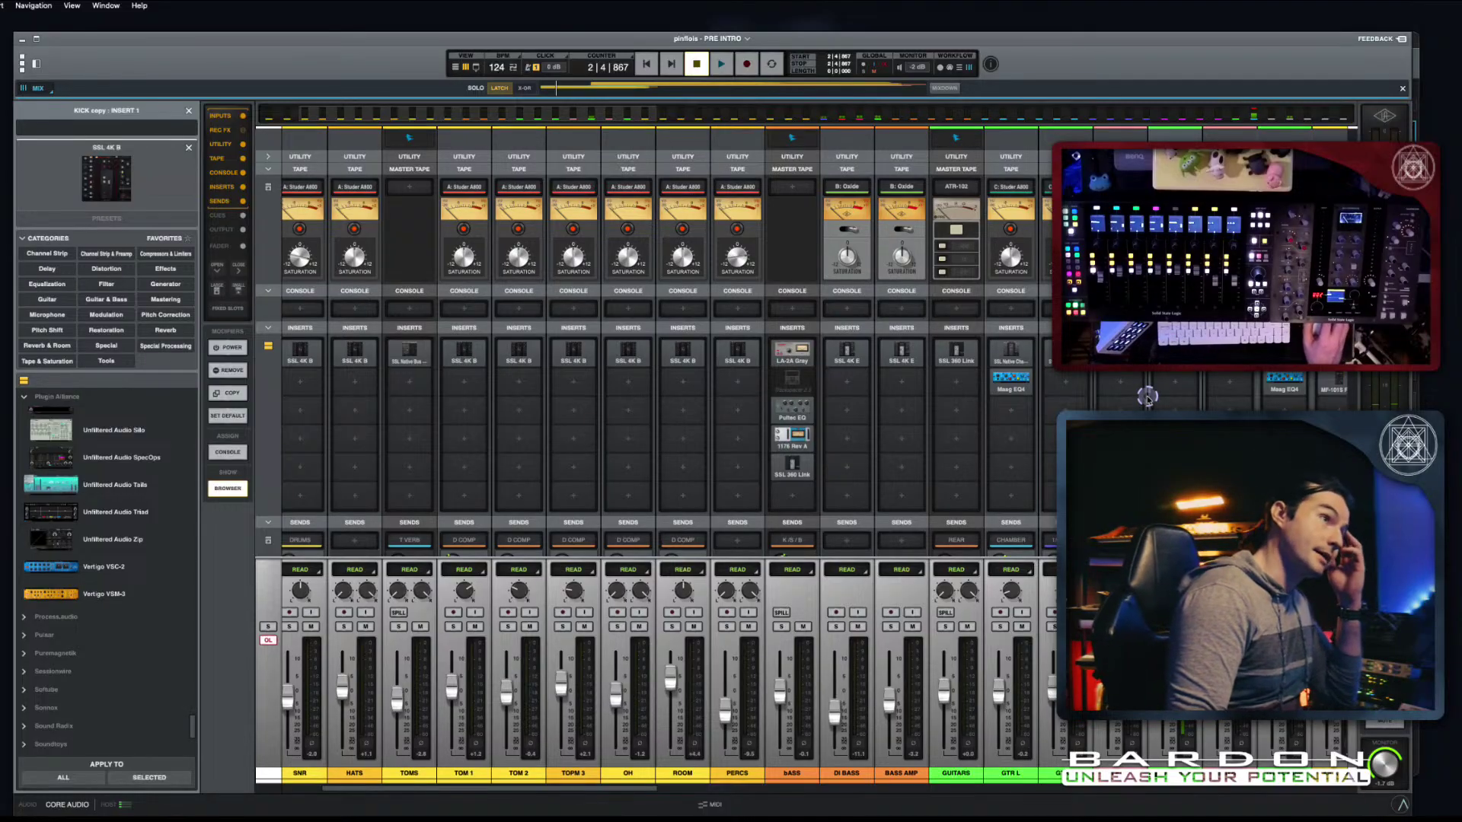
scroll(523, 446, "left", 3)
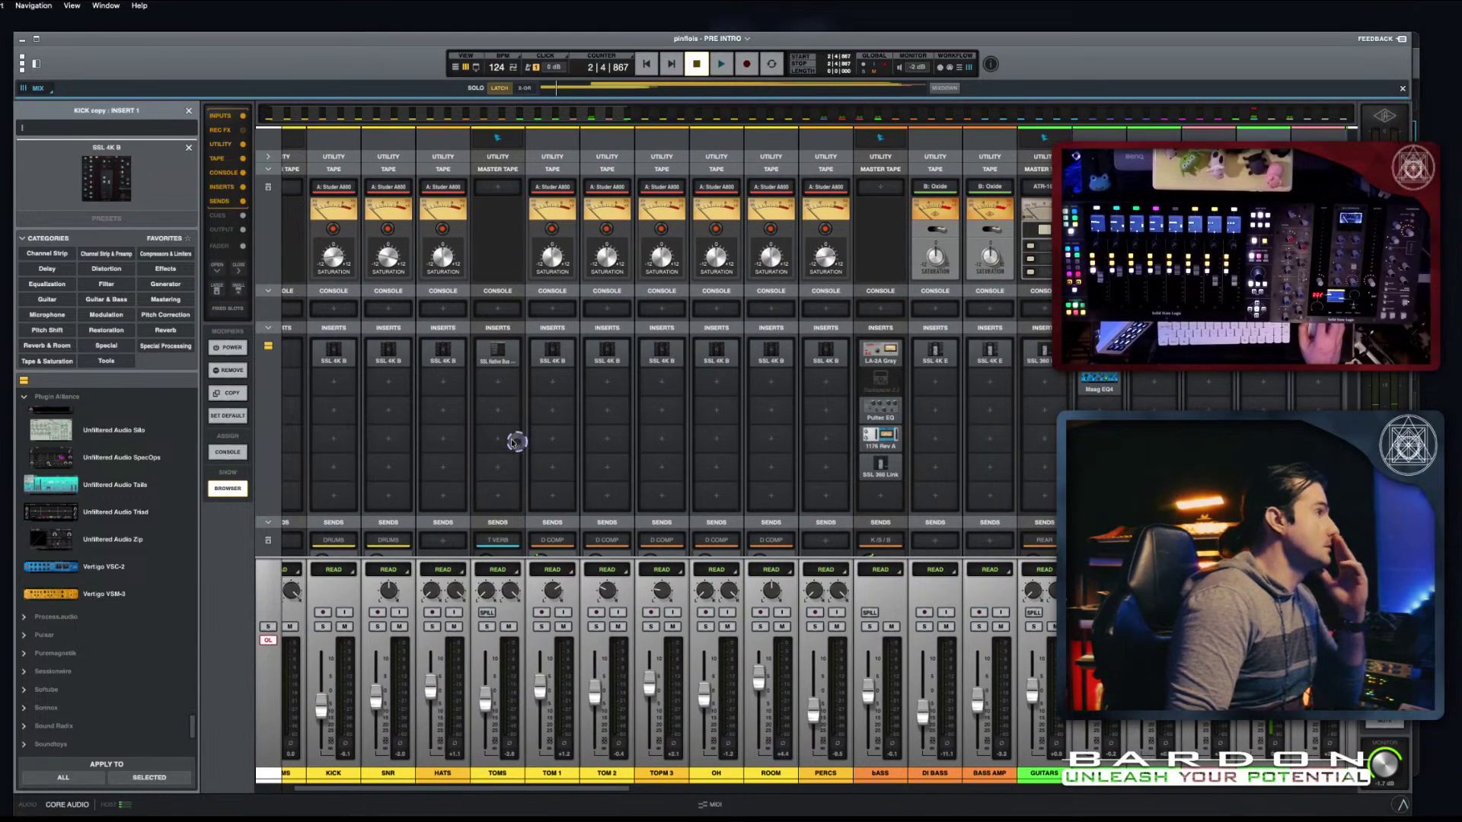
scroll(564, 418, "right", 10)
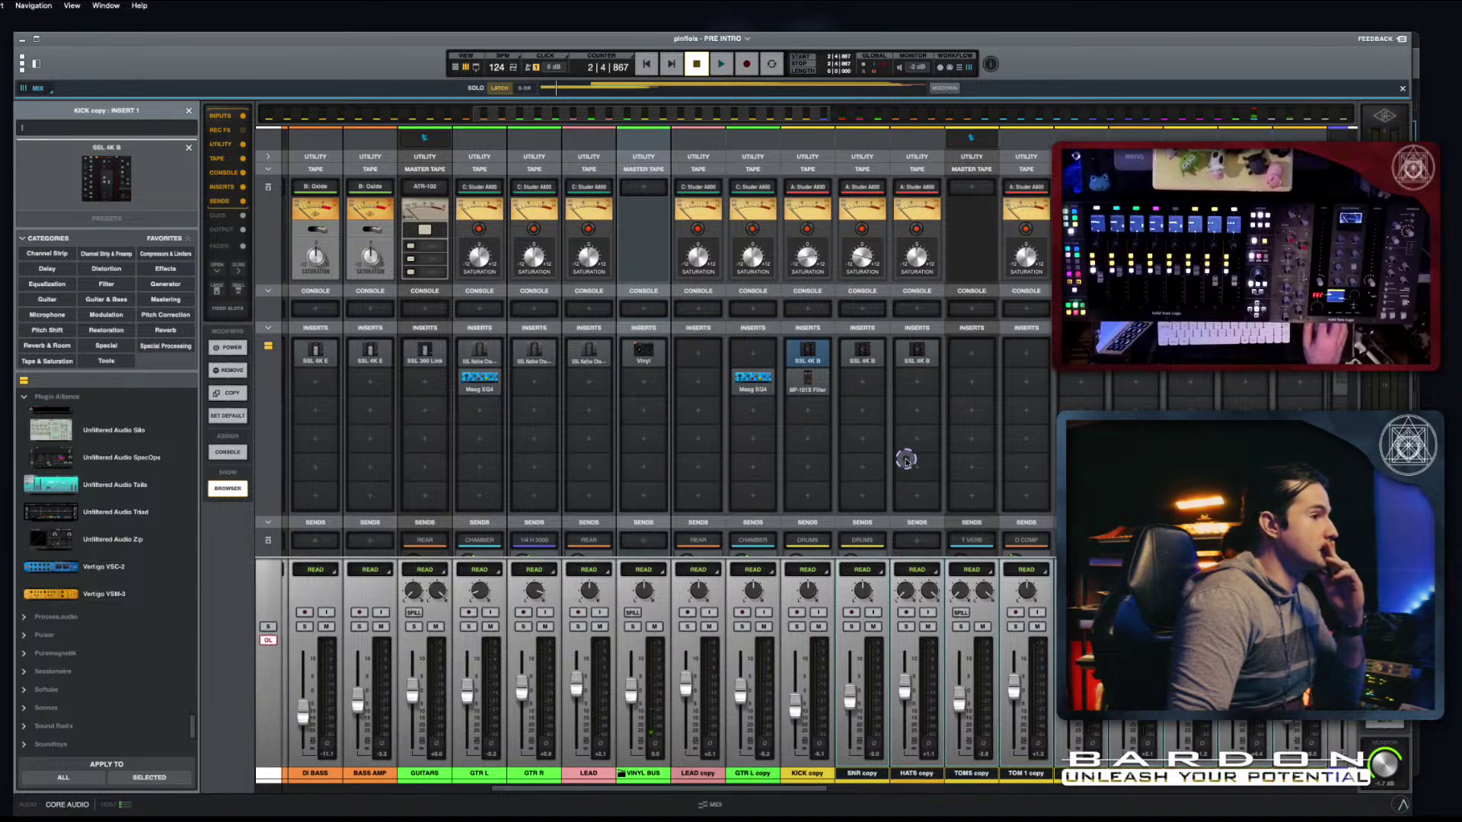
scroll(523, 458, "left", 8)
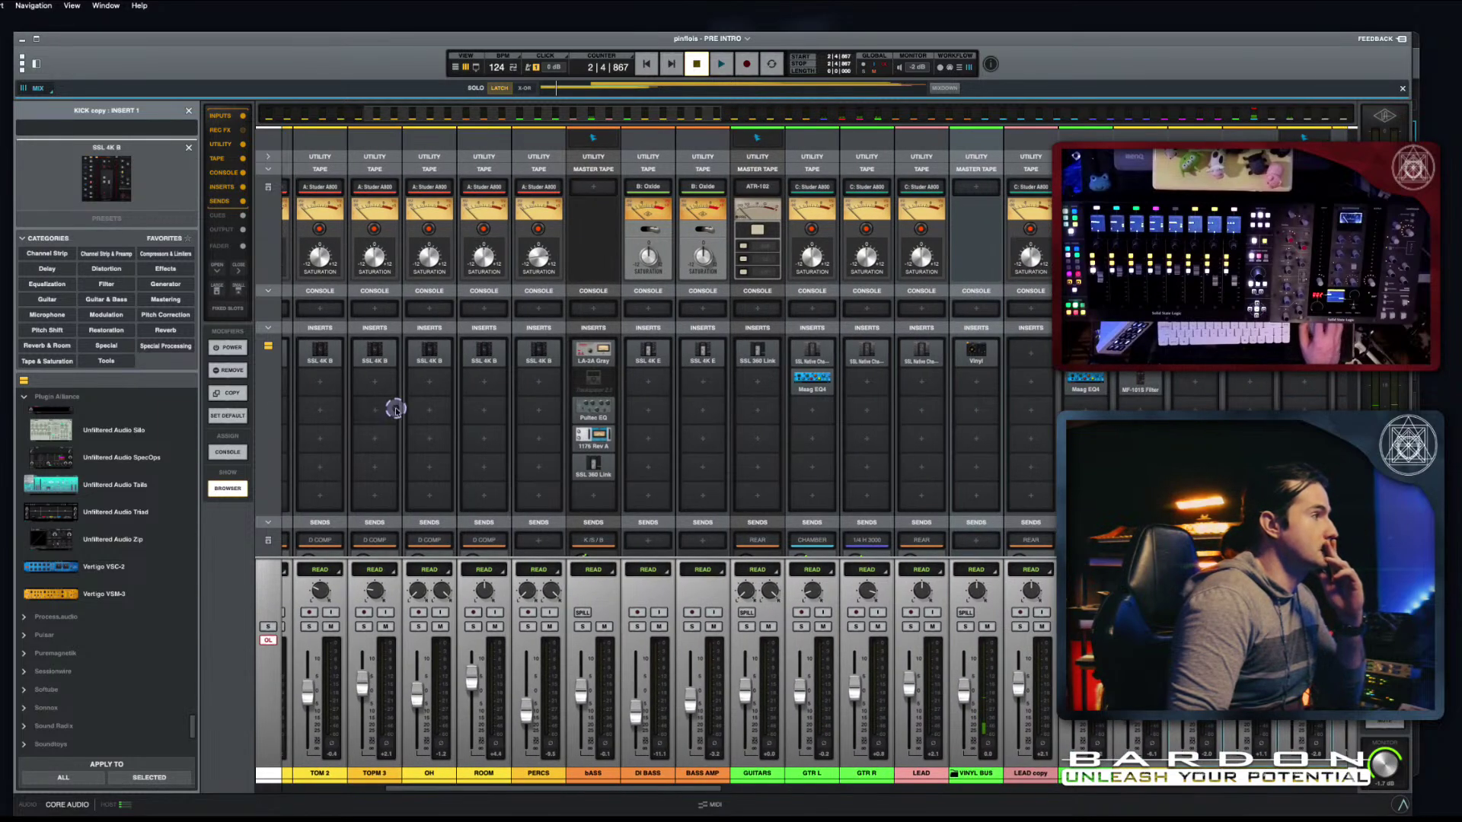
right_click(555, 358)
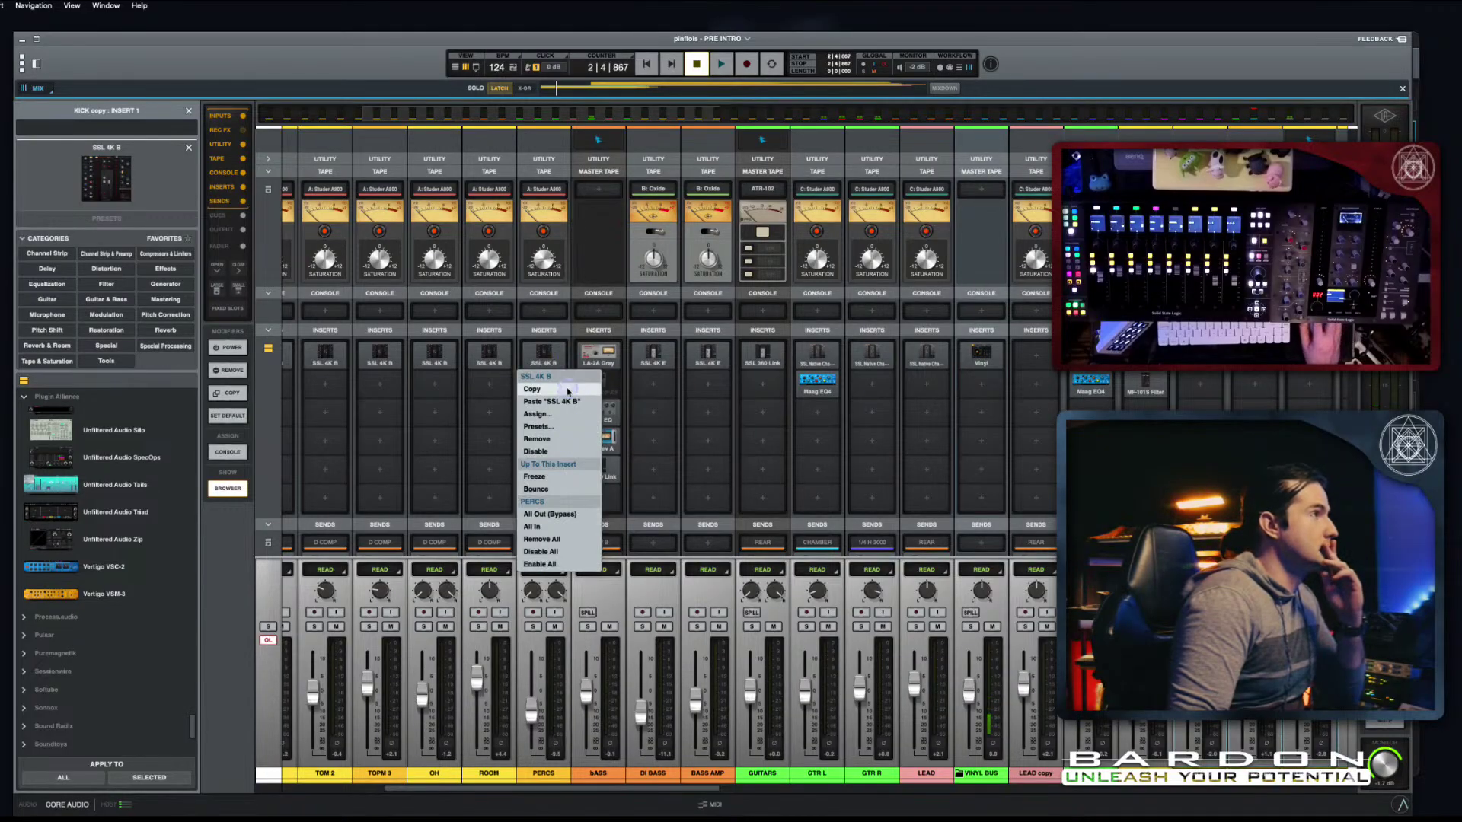
left_click(532, 389)
scroll(655, 457, "right", 3)
scroll(654, 457, "right", 5)
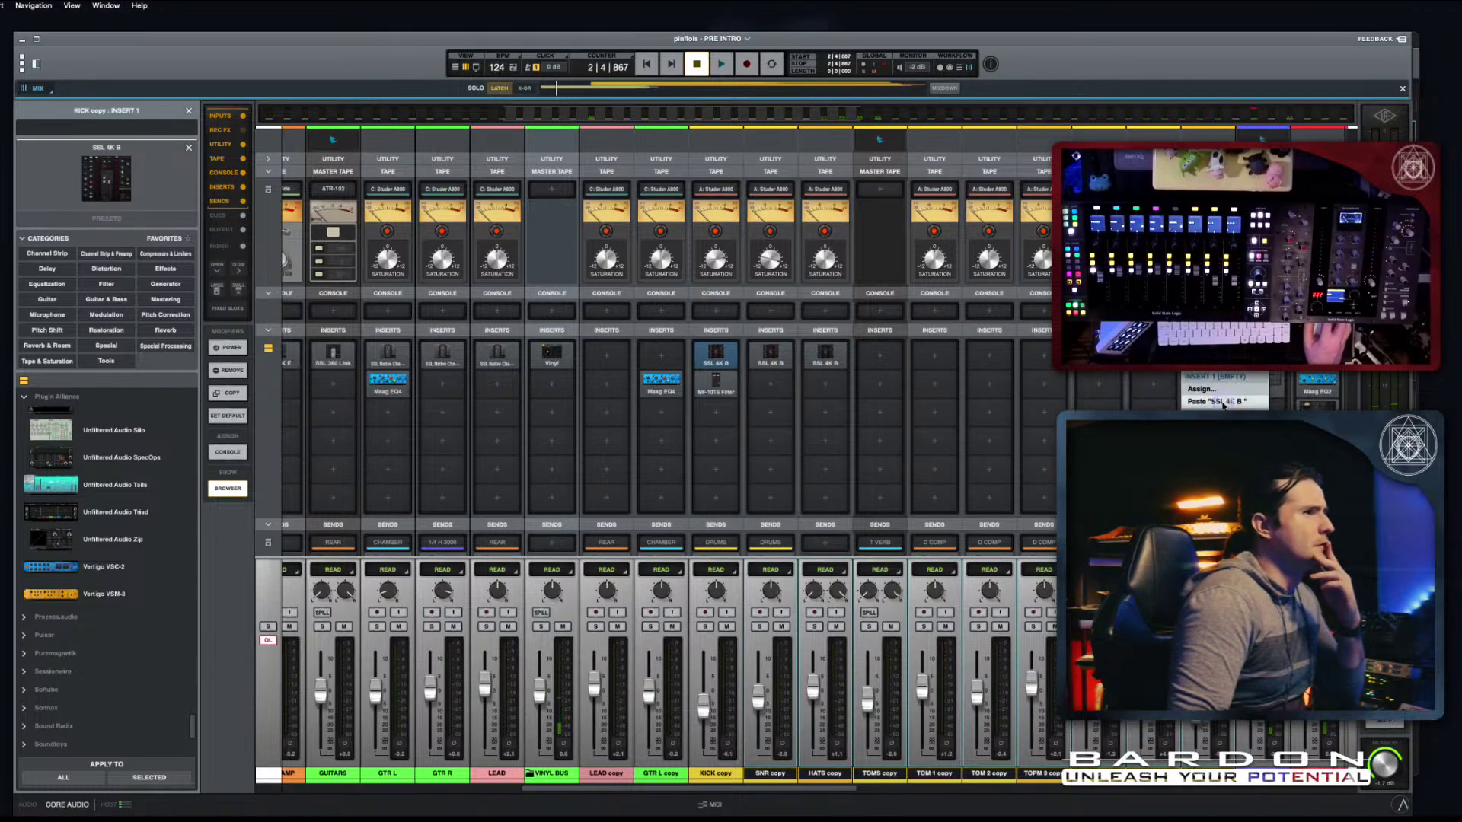
Step: Copy the ROOM channel's SSL 4K B insert to the first insert slot of ROOM copy
scroll(841, 441, "left", 4)
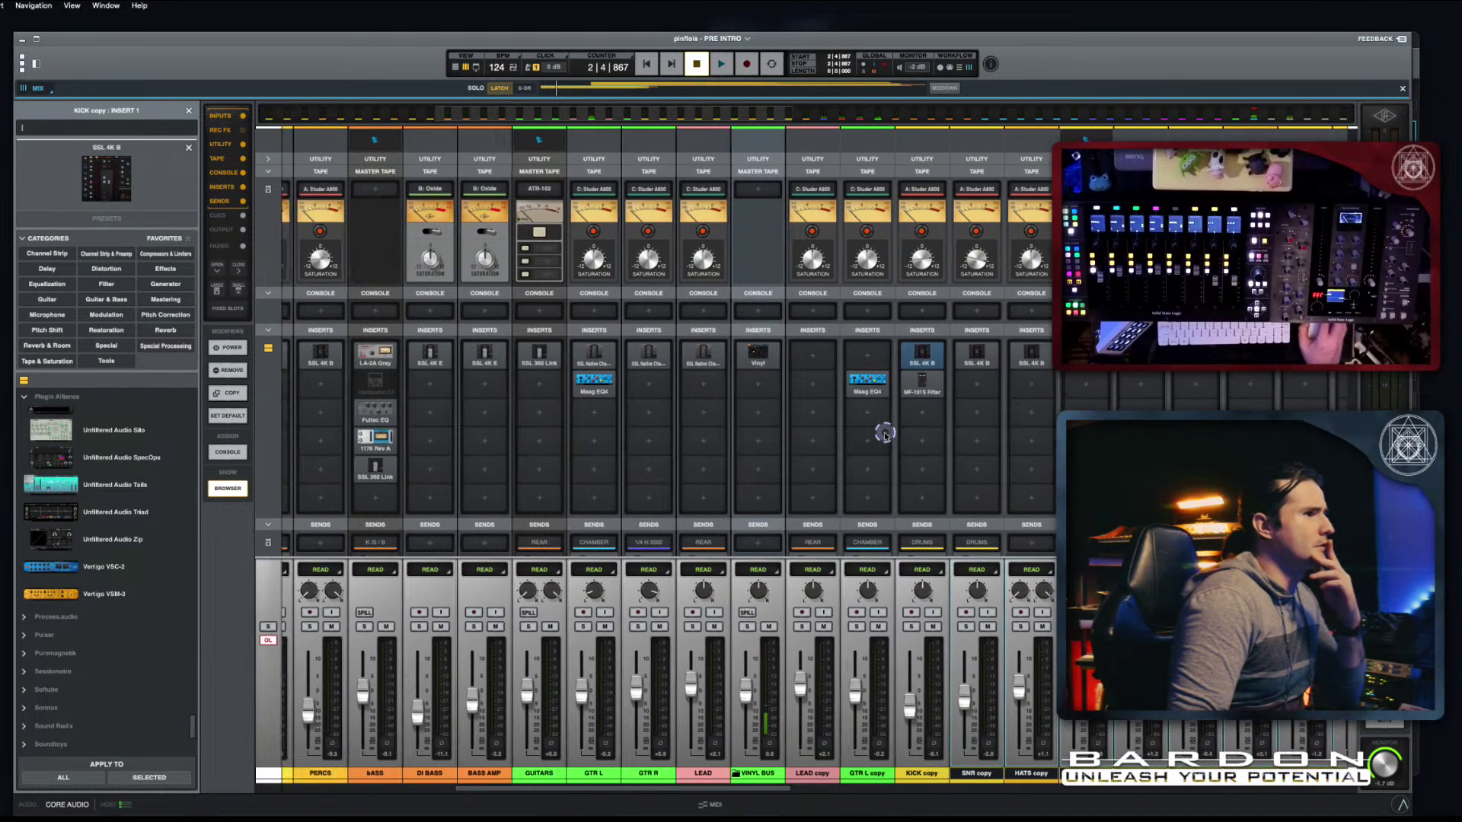
scroll(321, 440, "left", 5)
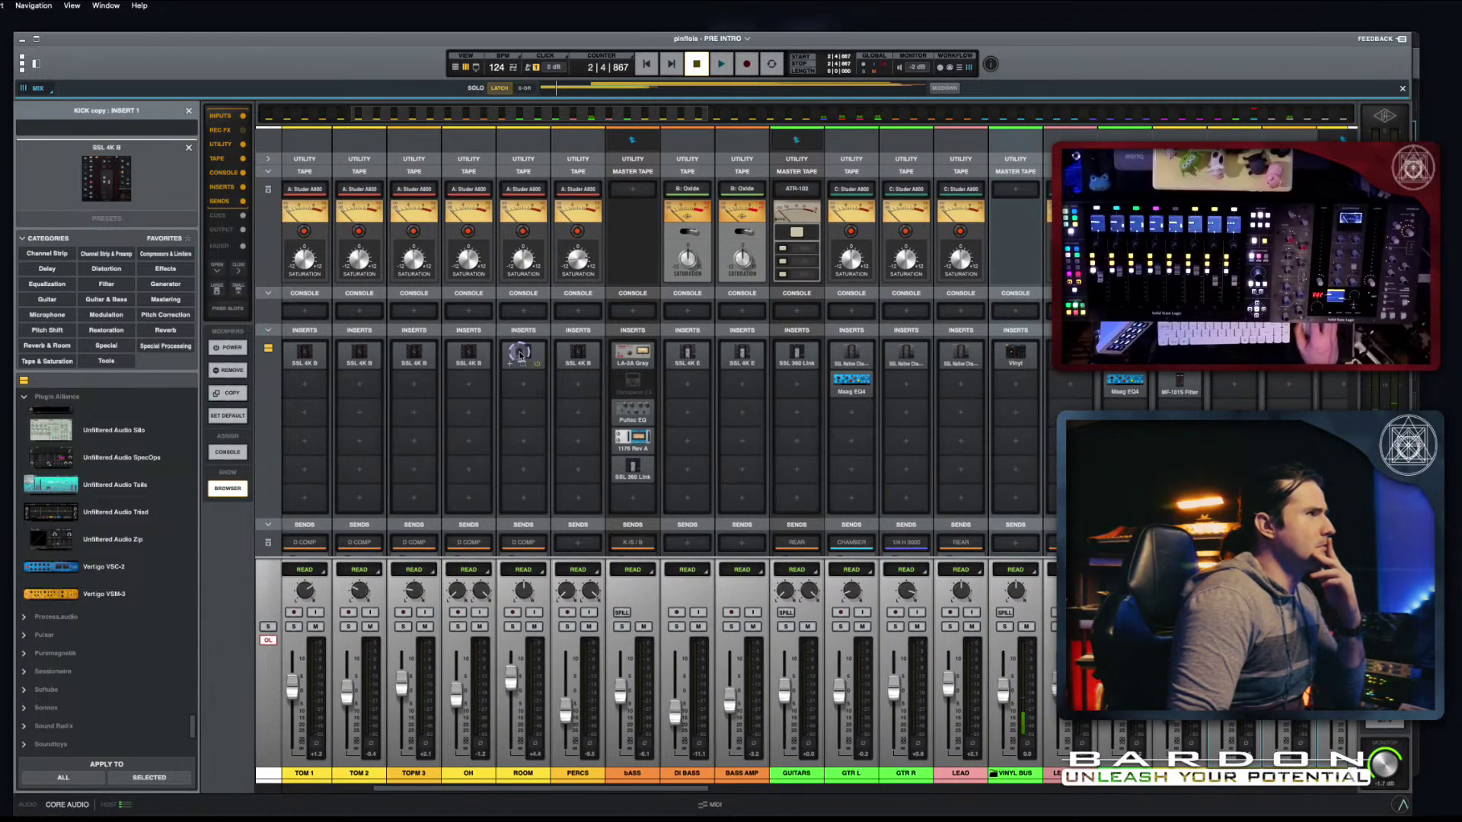
right_click(518, 354)
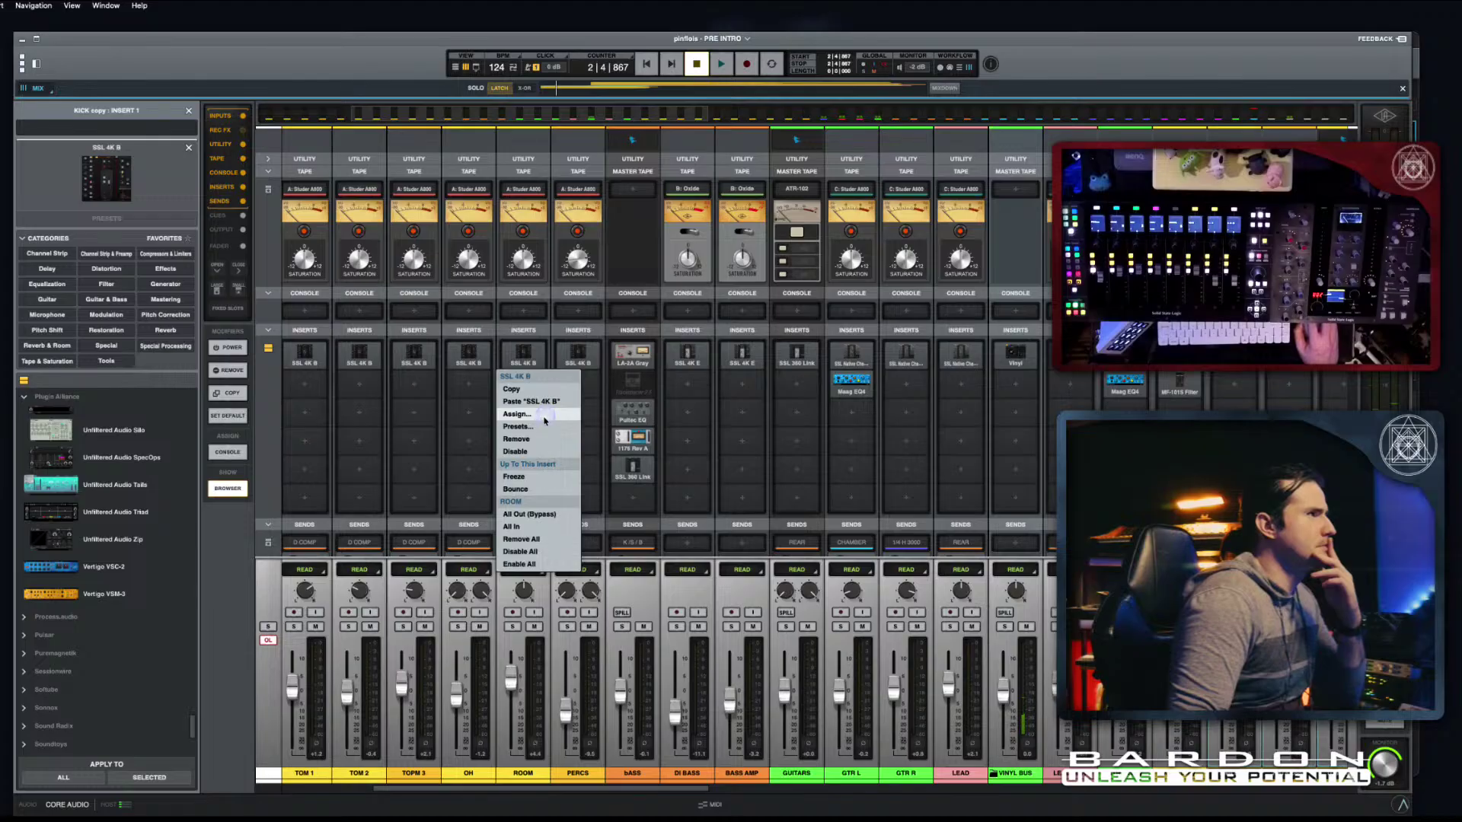
left_click(539, 391)
scroll(669, 456, "right", 10)
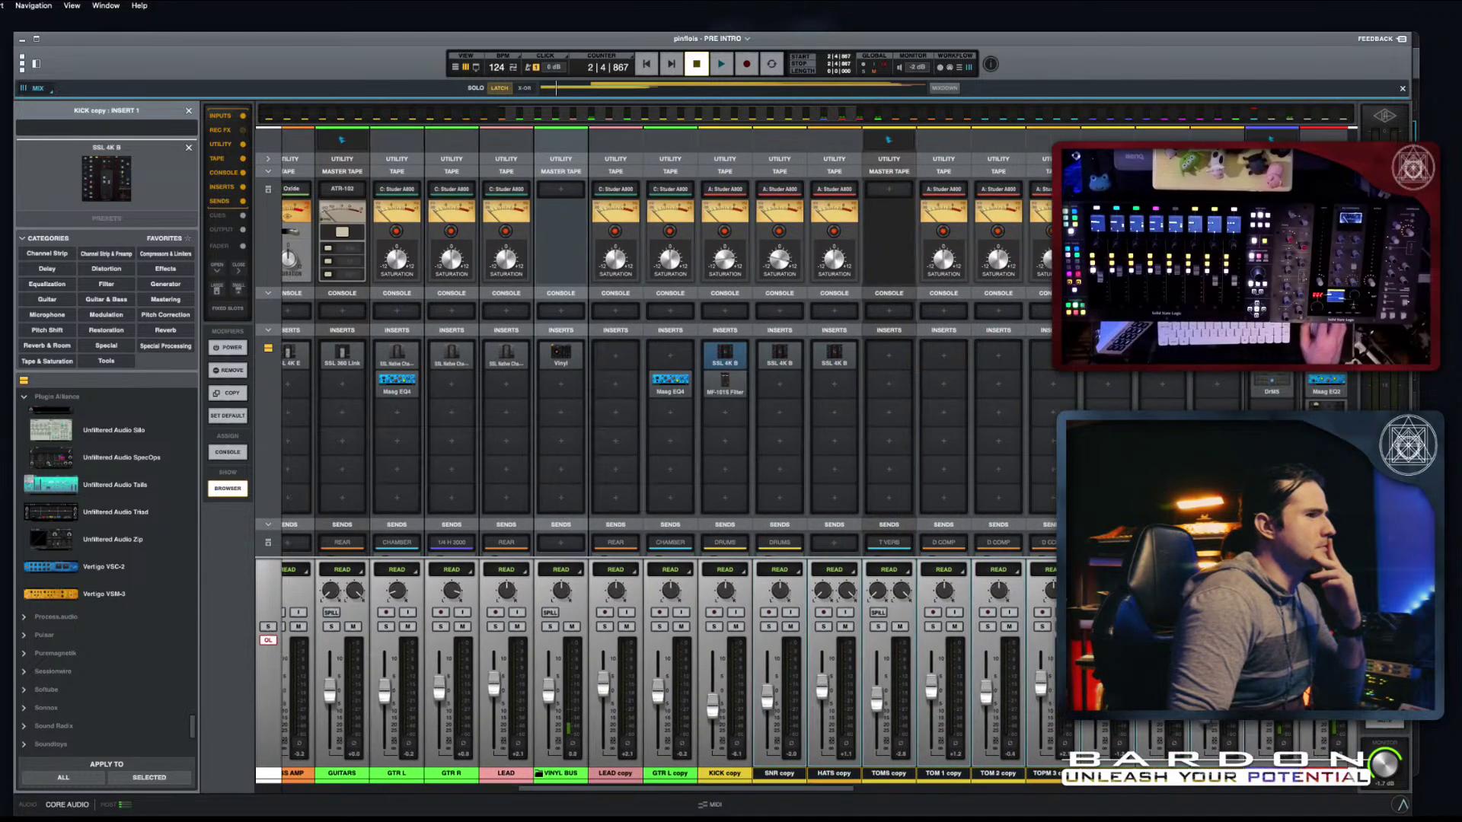
right_click(1134, 371)
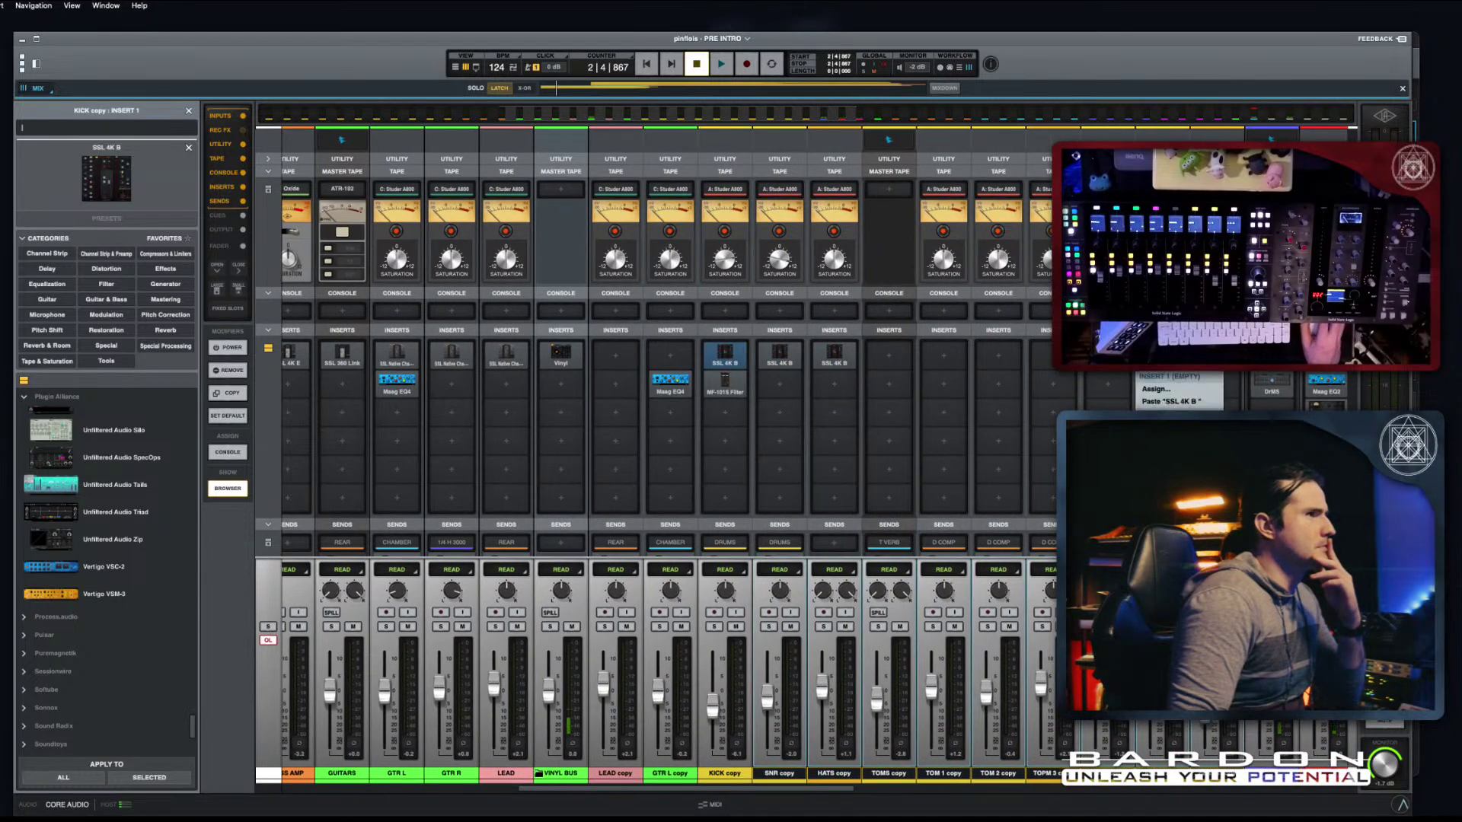
left_click(1192, 401)
Step: Copy the OH channel's SSL 4K B insert to the first insert slot of OH copy
scroll(838, 427, "left", 10)
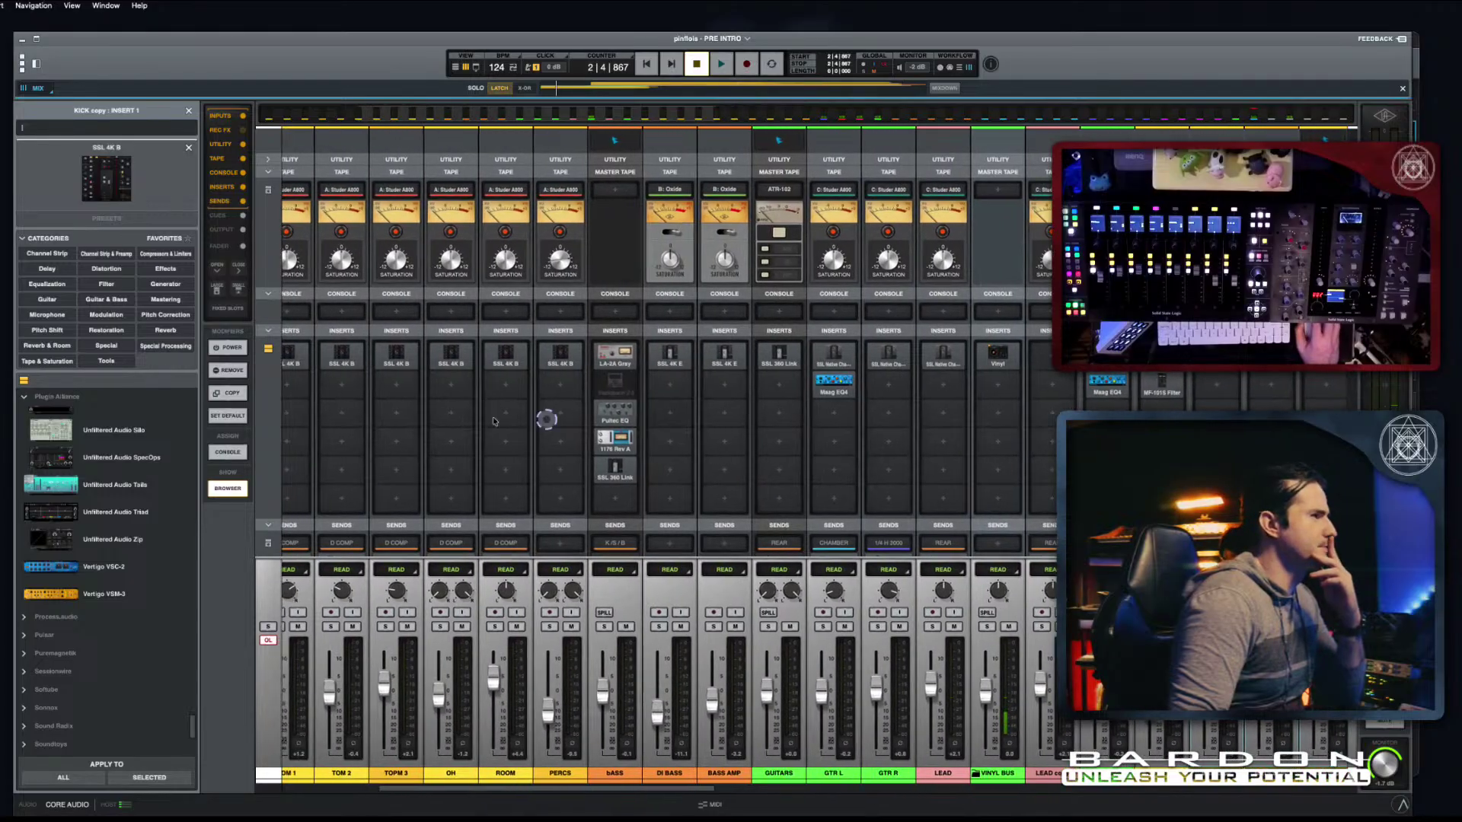
right_click(455, 355)
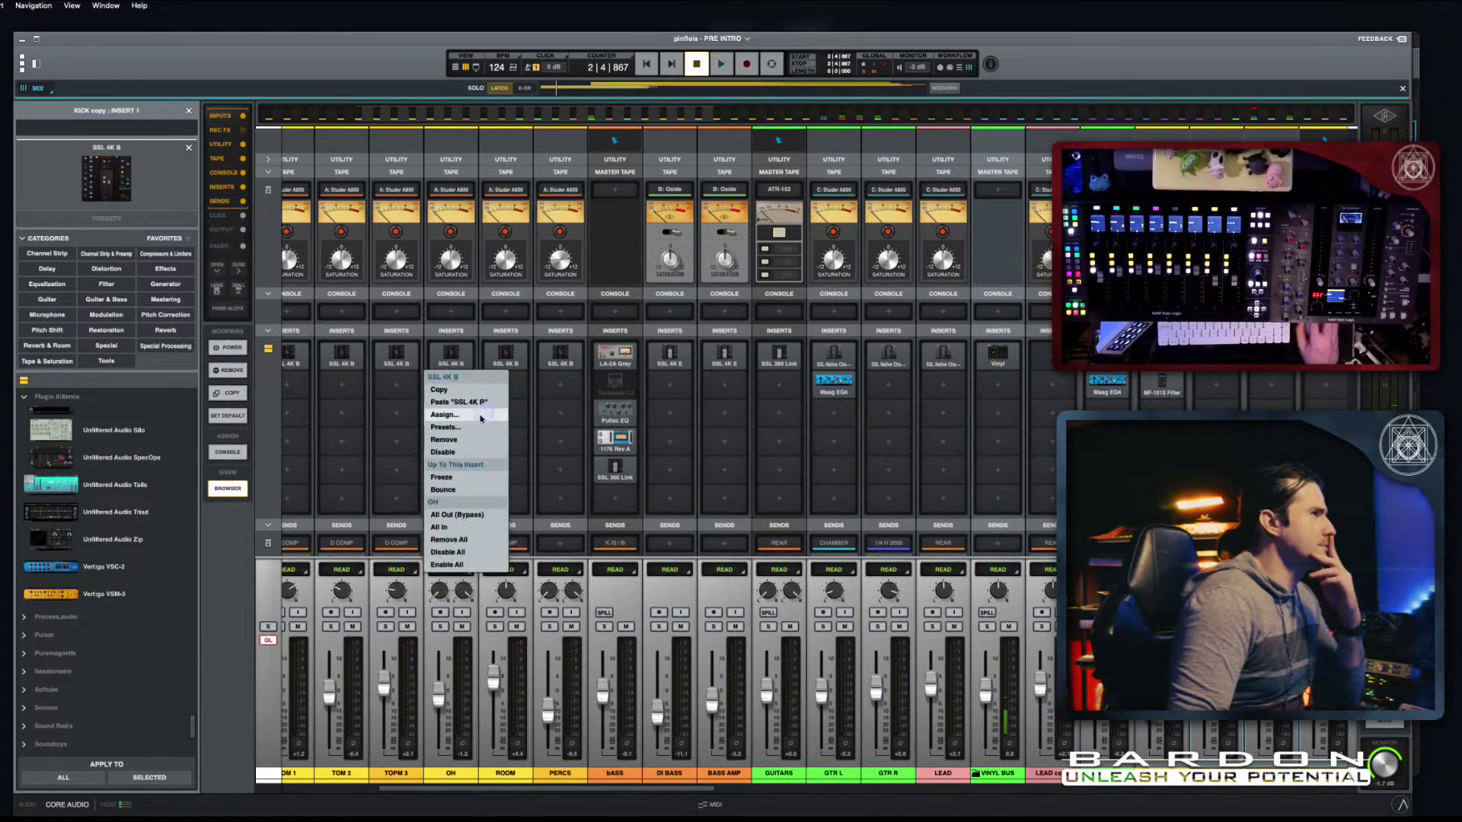
left_click(439, 389)
scroll(1157, 377, "right", 8)
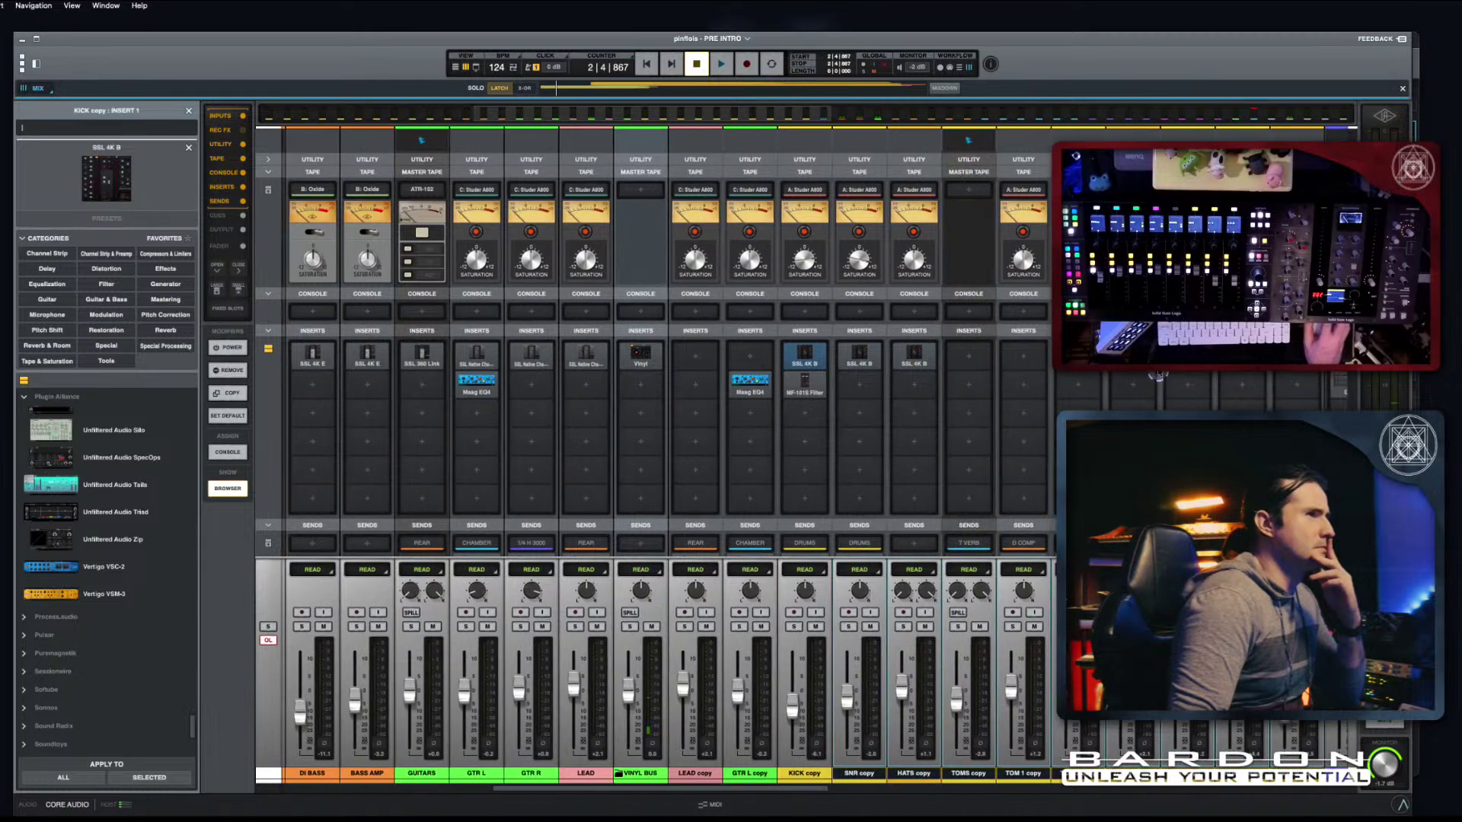
right_click(1187, 354)
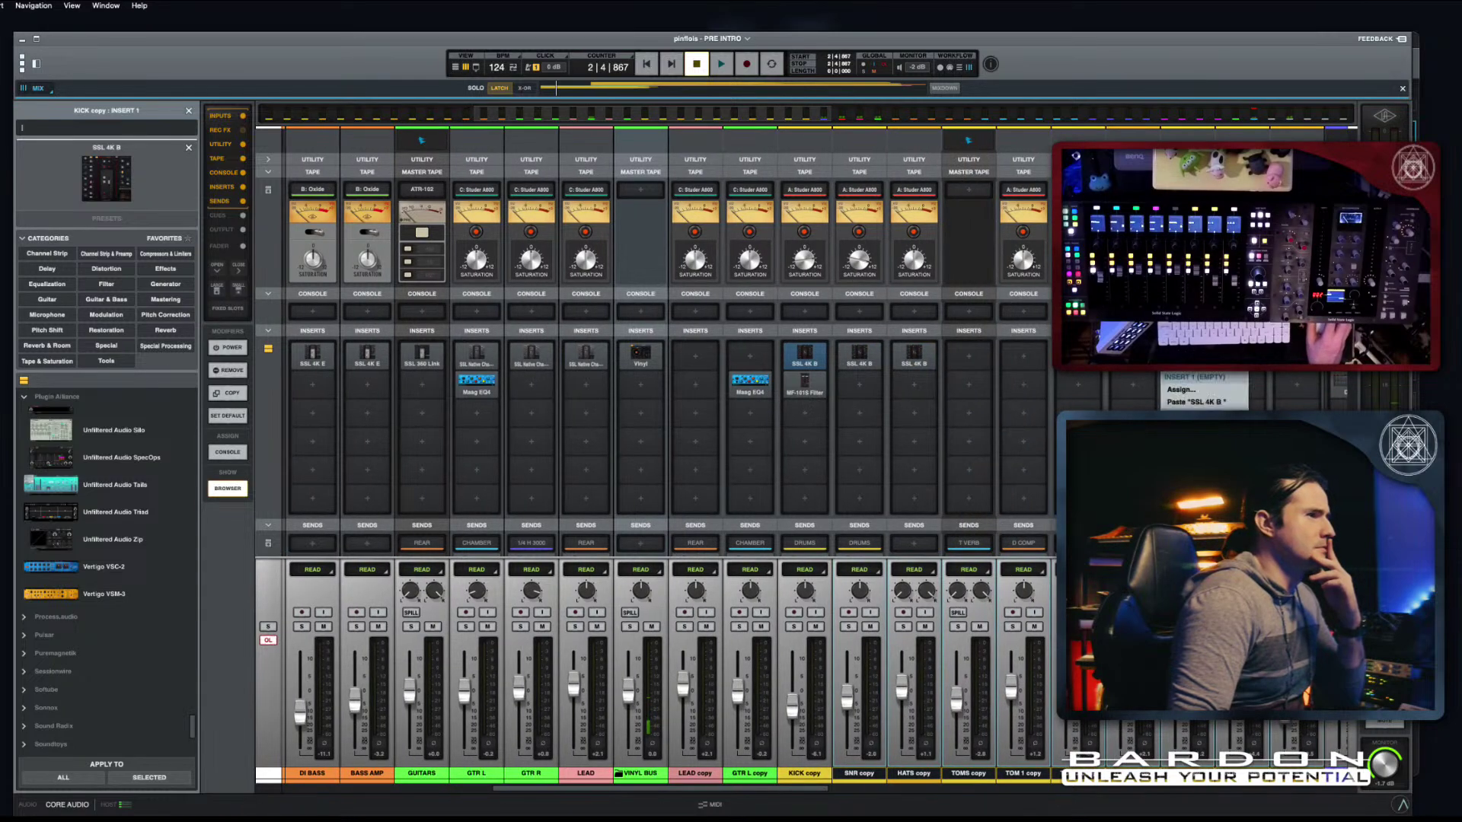
left_click(1216, 400)
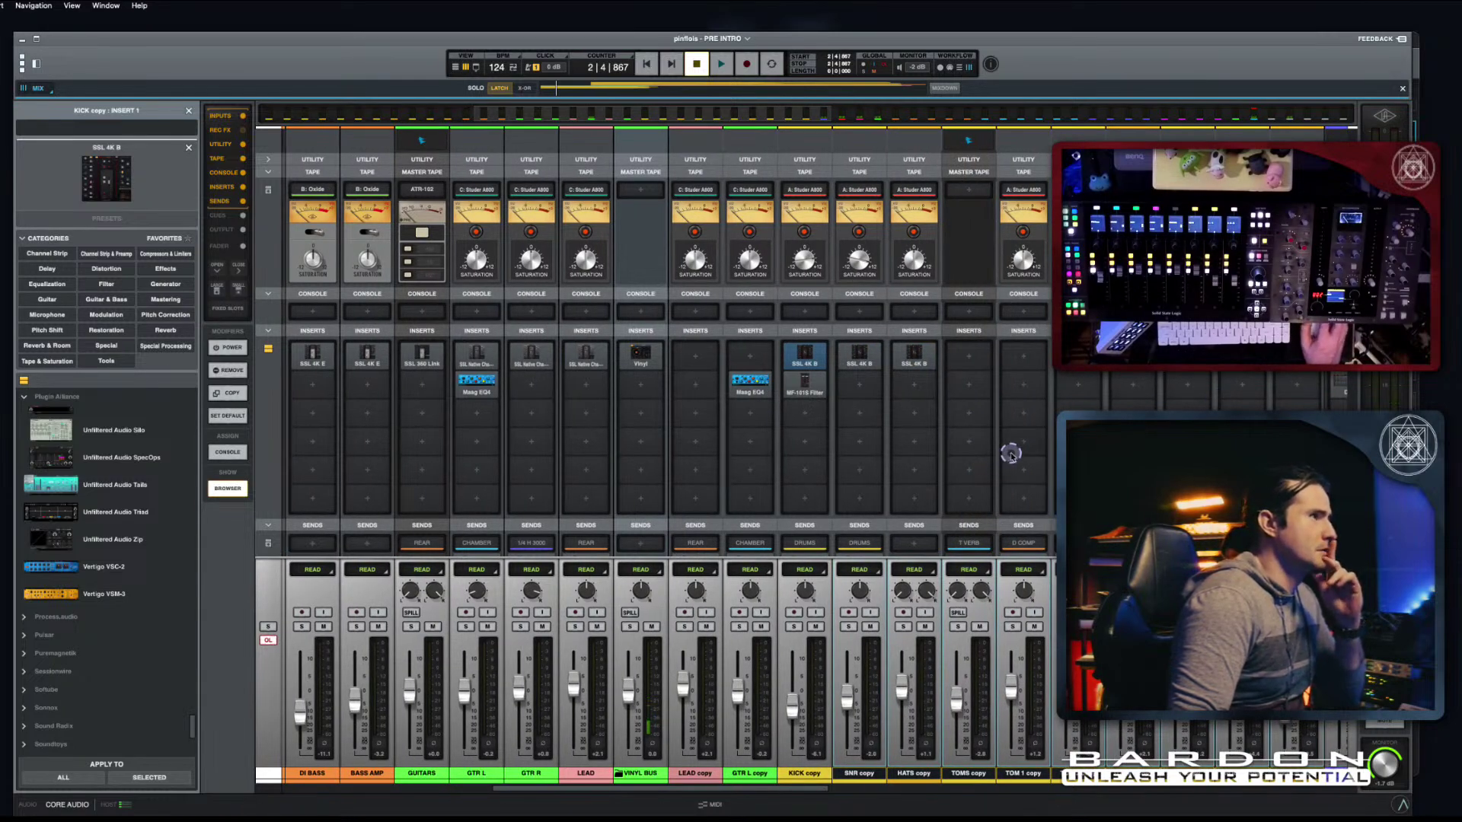
Step: Try copying the GUITARS channel's SSL 360 Link to the first insert slot of GTR L copy
scroll(1009, 454, "right", 3)
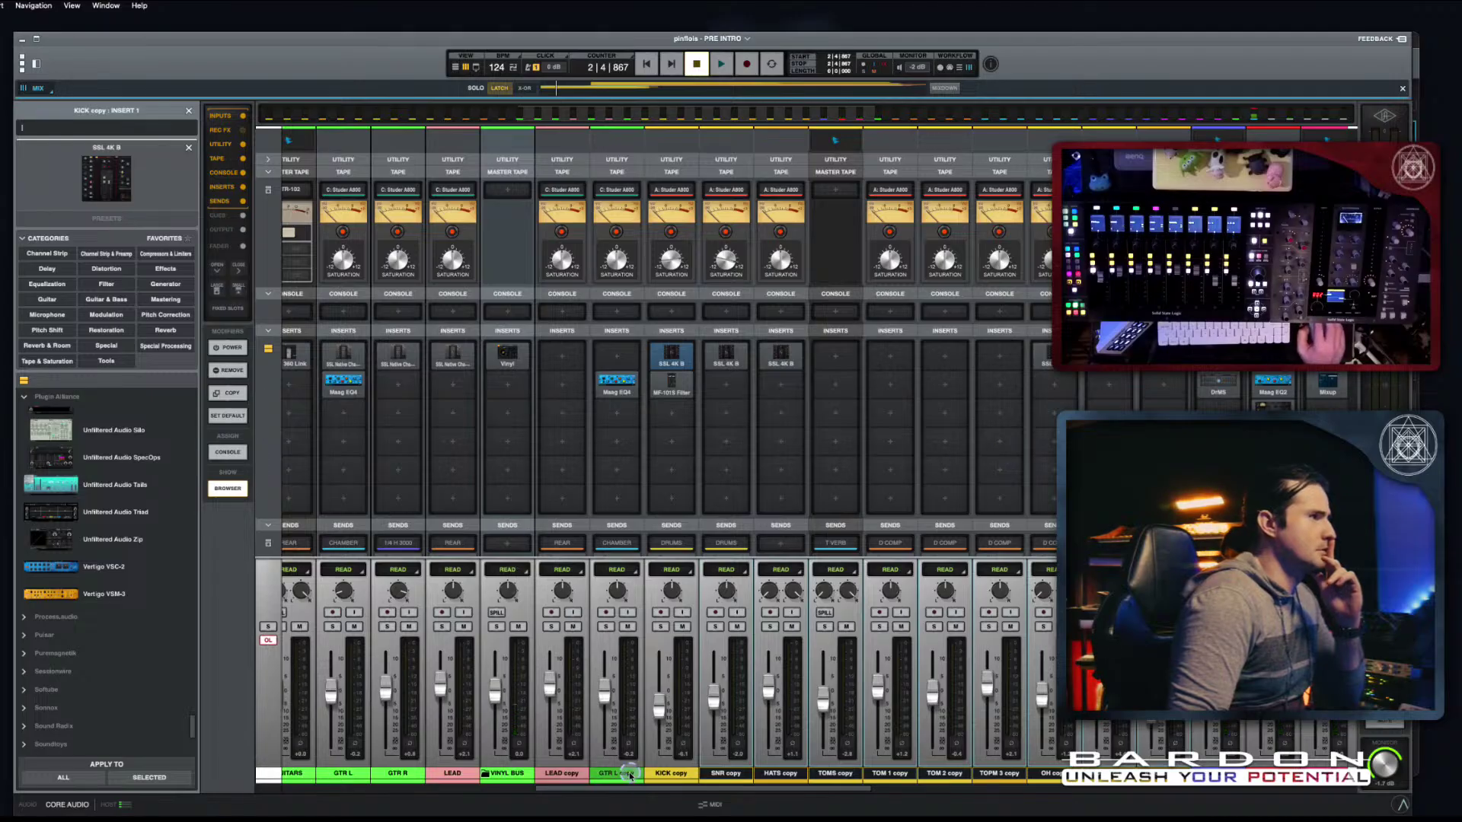
scroll(554, 442, "left", 6)
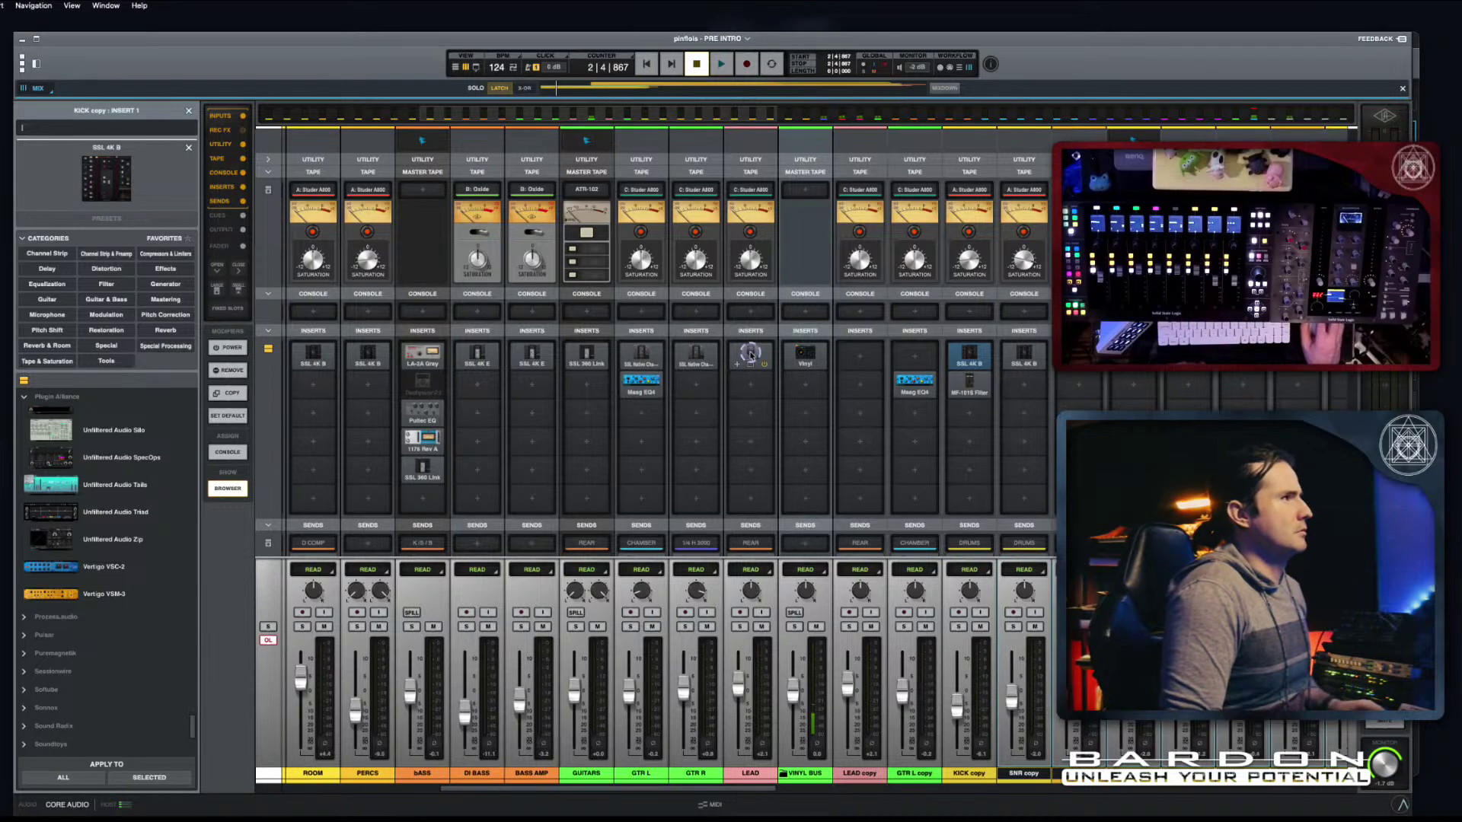
key("alt")
left_click_drag(750, 353, 918, 355)
key("Caps_Lock")
key("Caps_Lock")
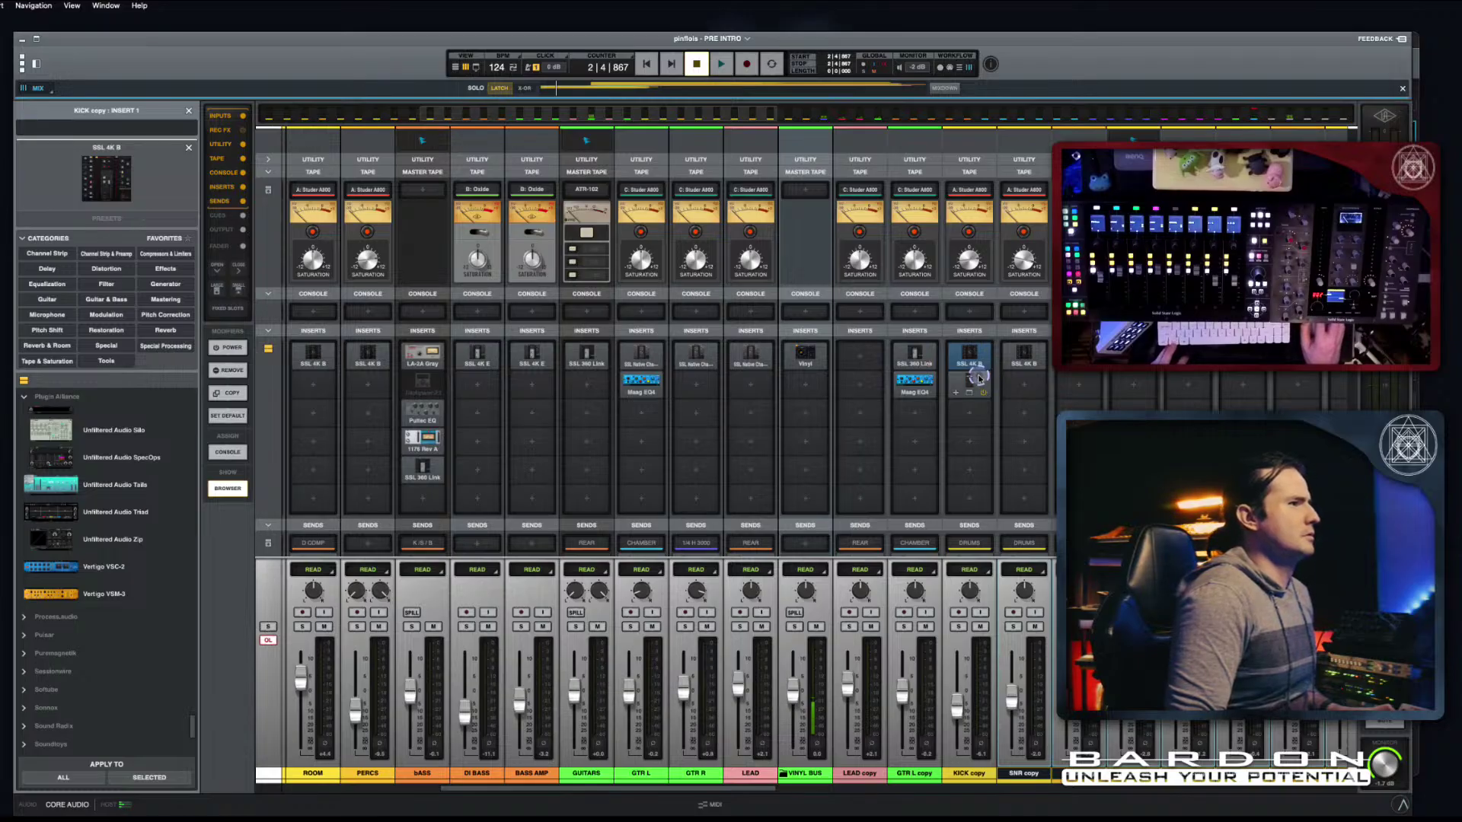
Step: Remove the SSL 360 Link from the first insert slot of GTR L copy
scroll(947, 489, "right", 5)
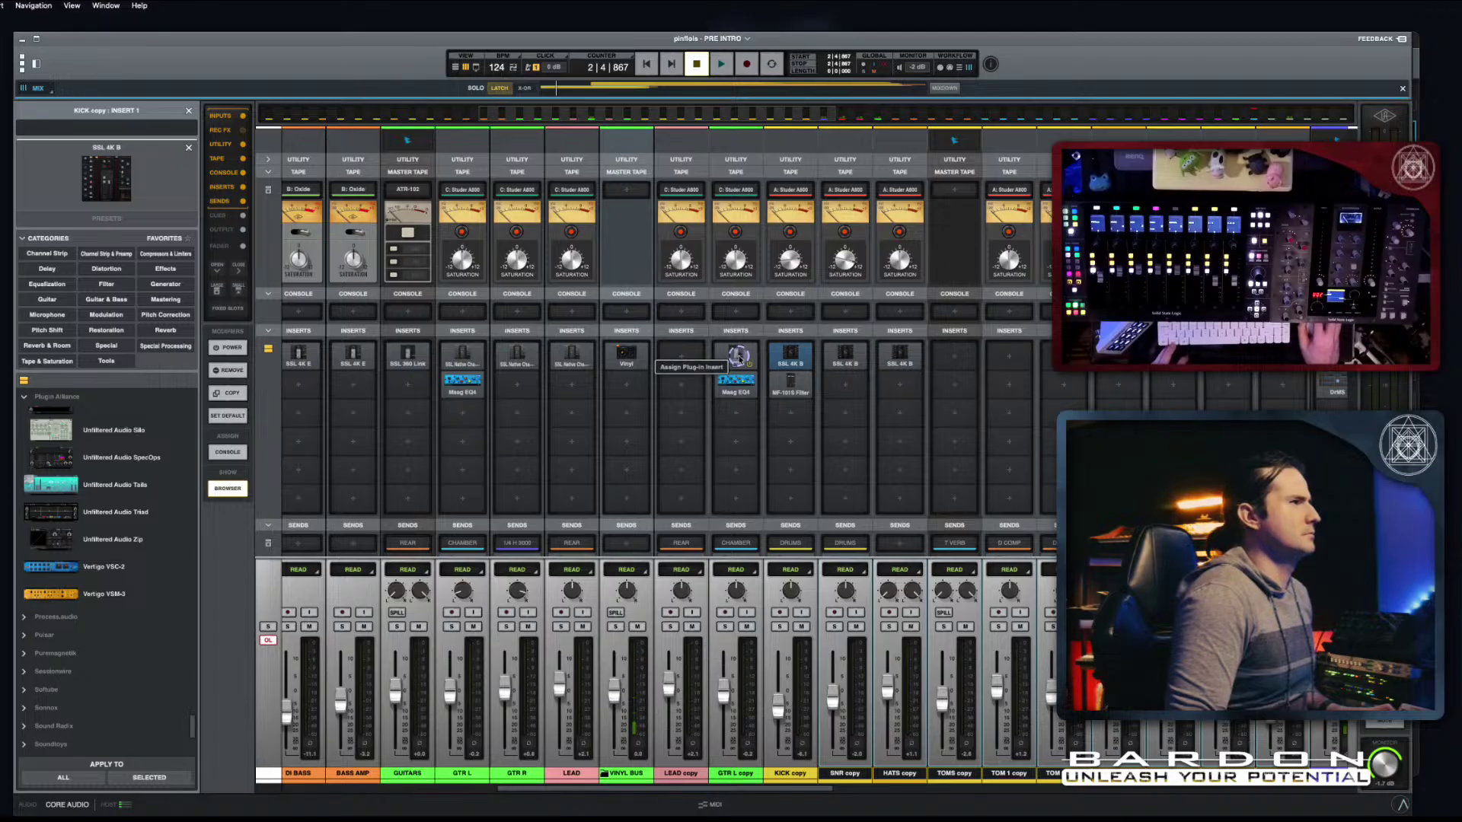
right_click(737, 357)
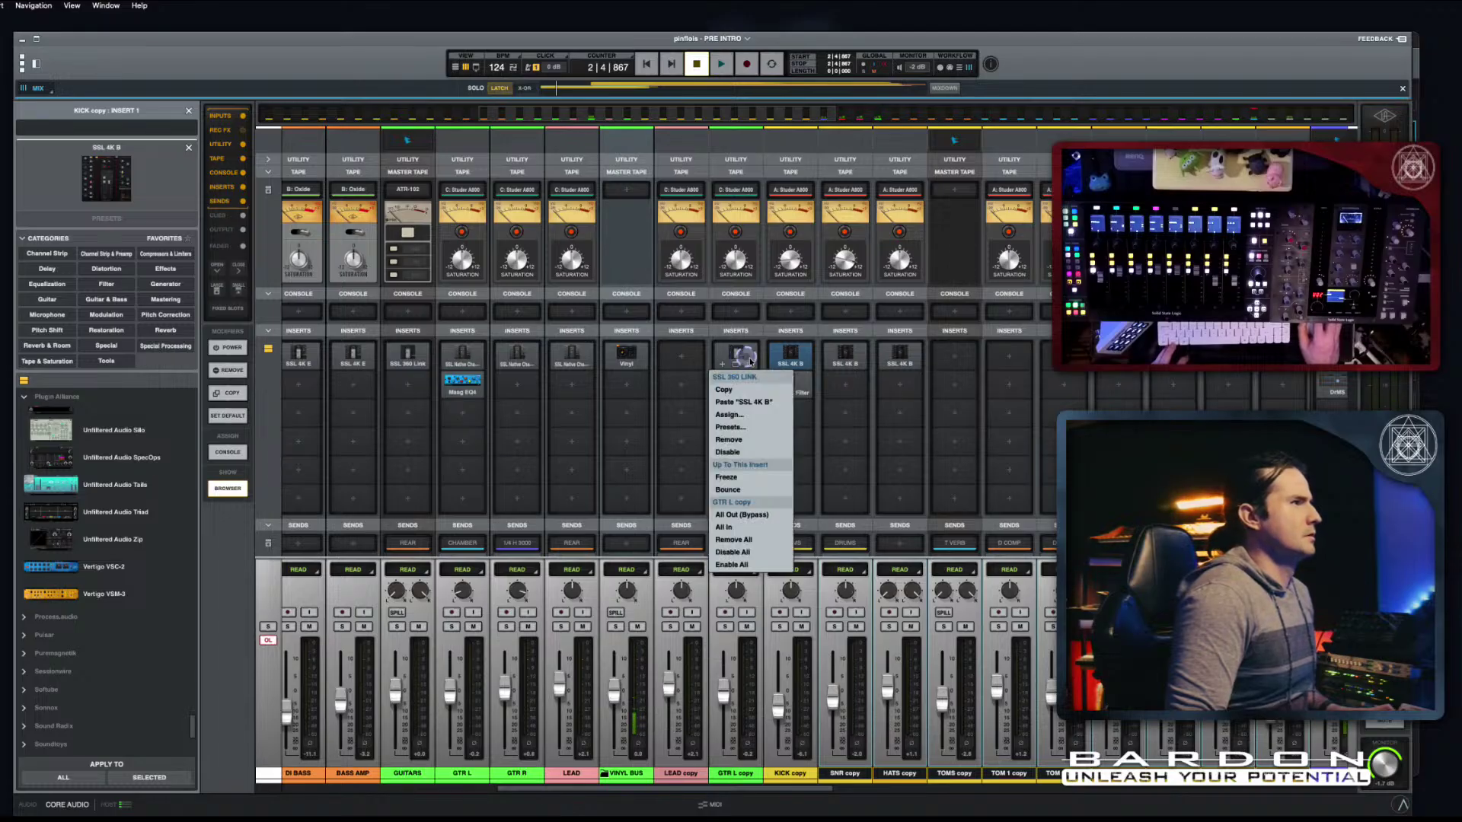
left_click(765, 441)
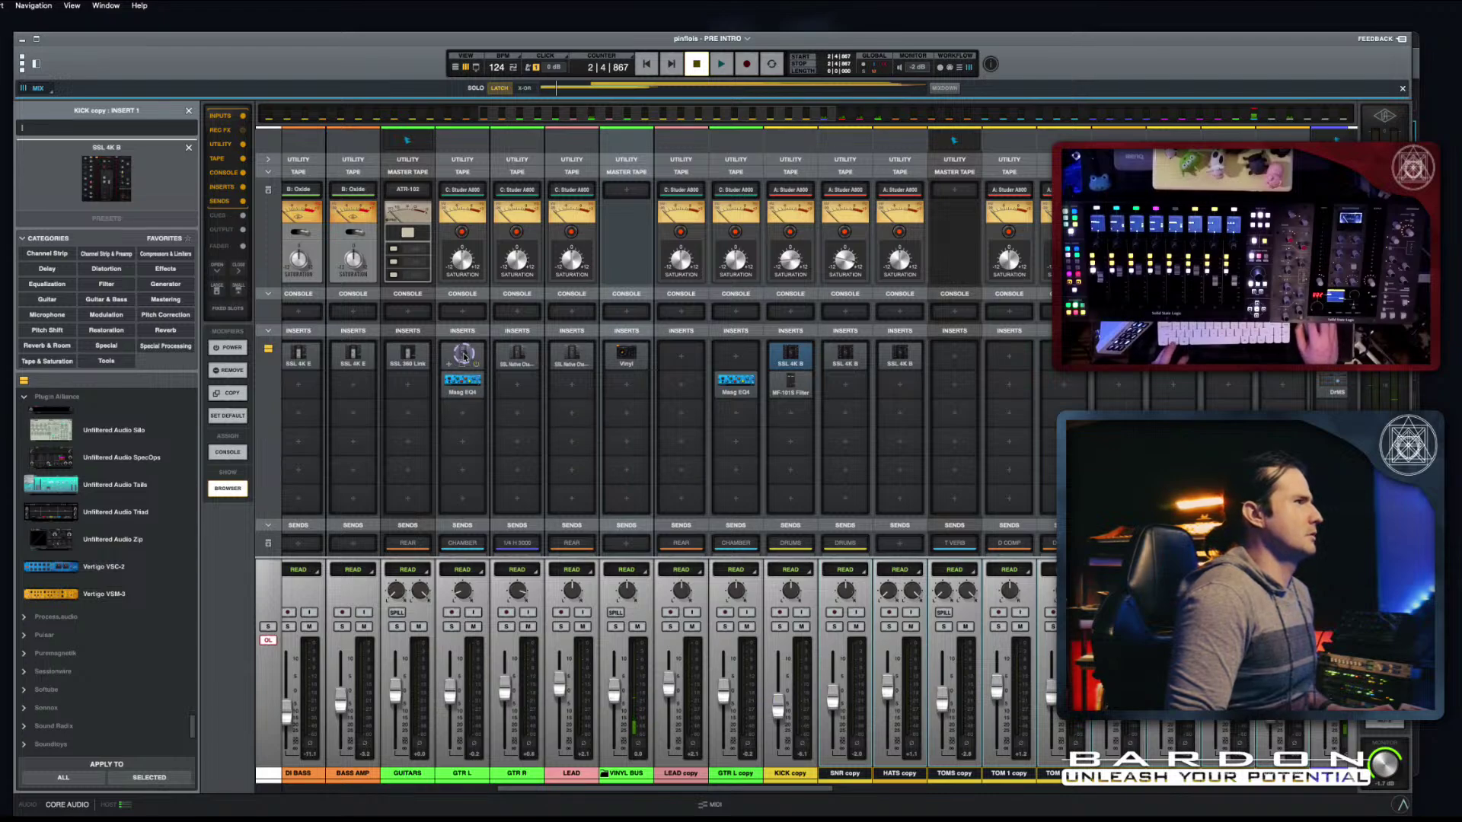
Step: Copy the SSL Native Channel Strip 2 inserts from GTR L to GTR L copy and from LEAD to LEAD copy
key("Caps_Lock")
key("Caps_Lock")
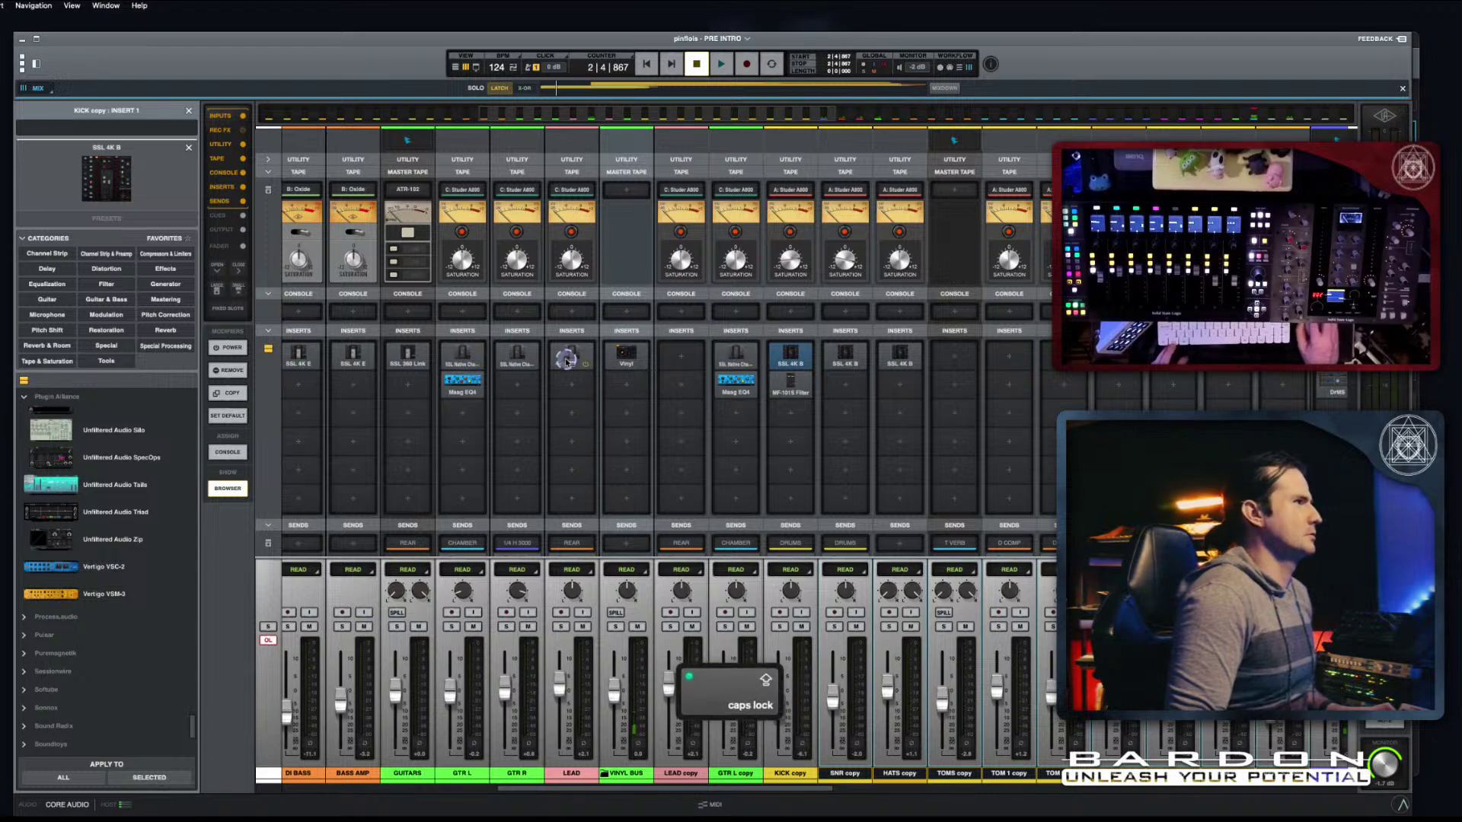
left_click_drag(569, 356, 693, 356)
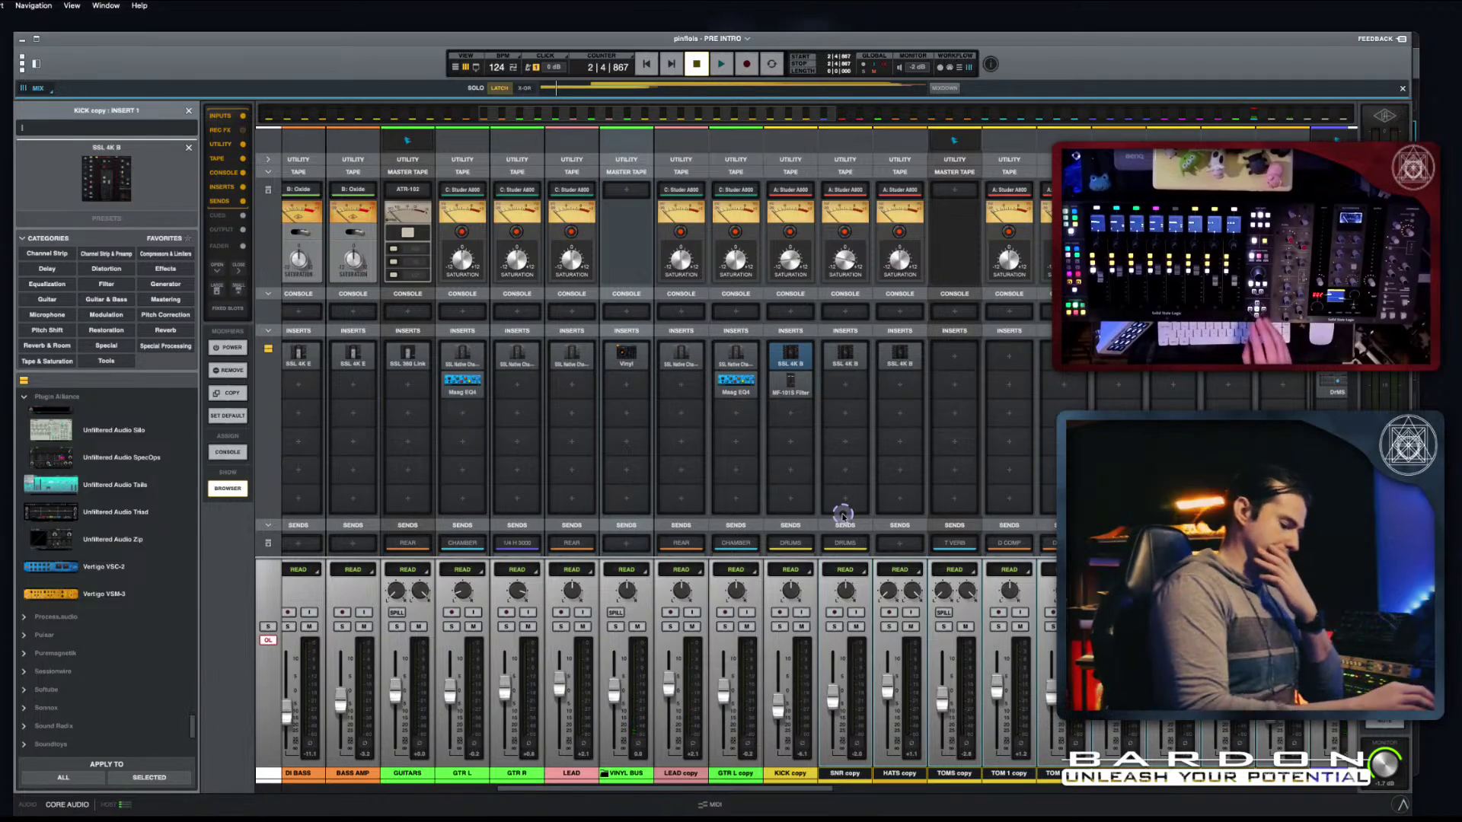
Step: Play back the intro and examine the output routing of the copied channels
key("space")
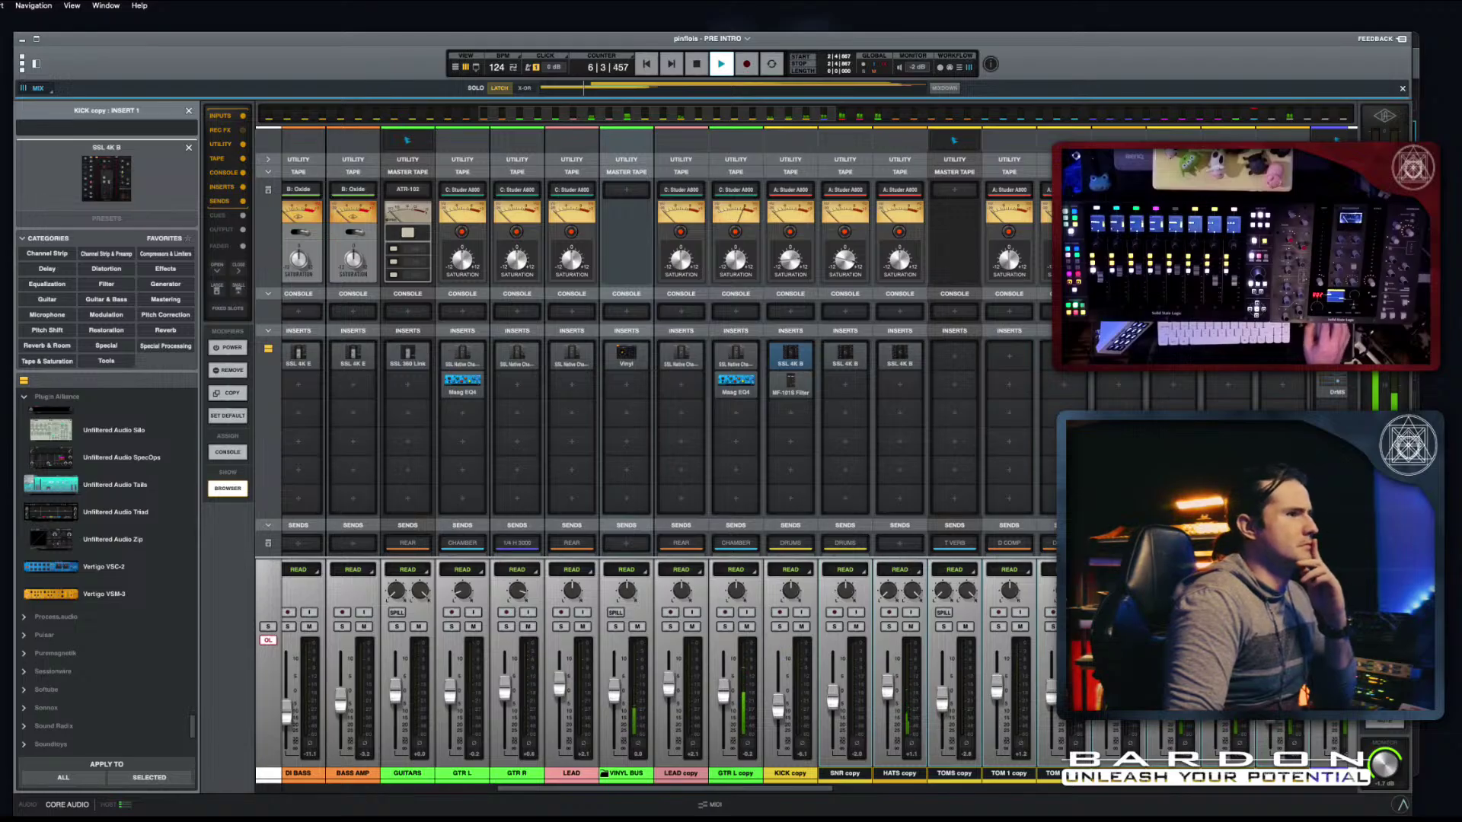
key("ctrl+2")
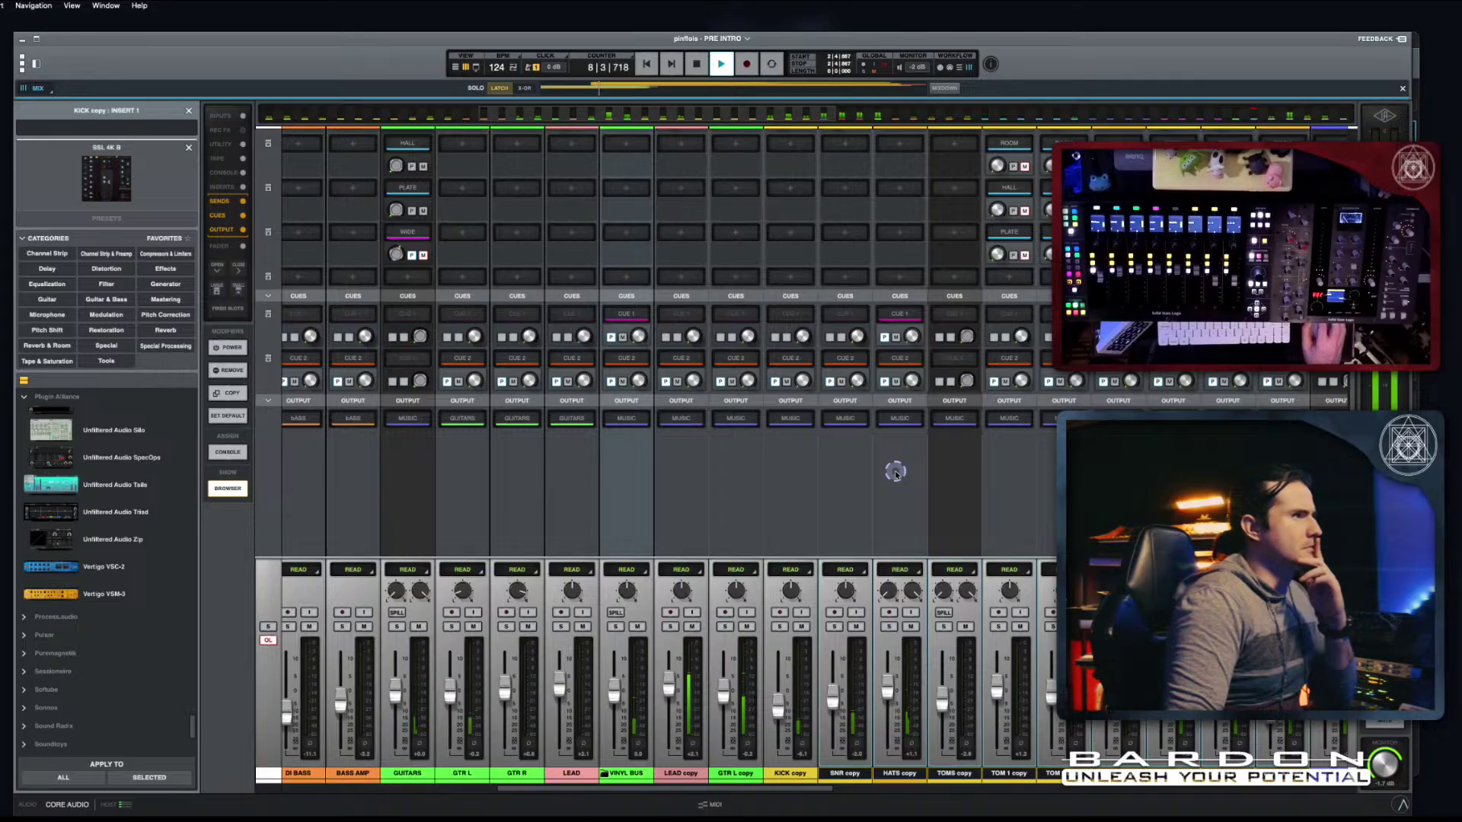
key("space")
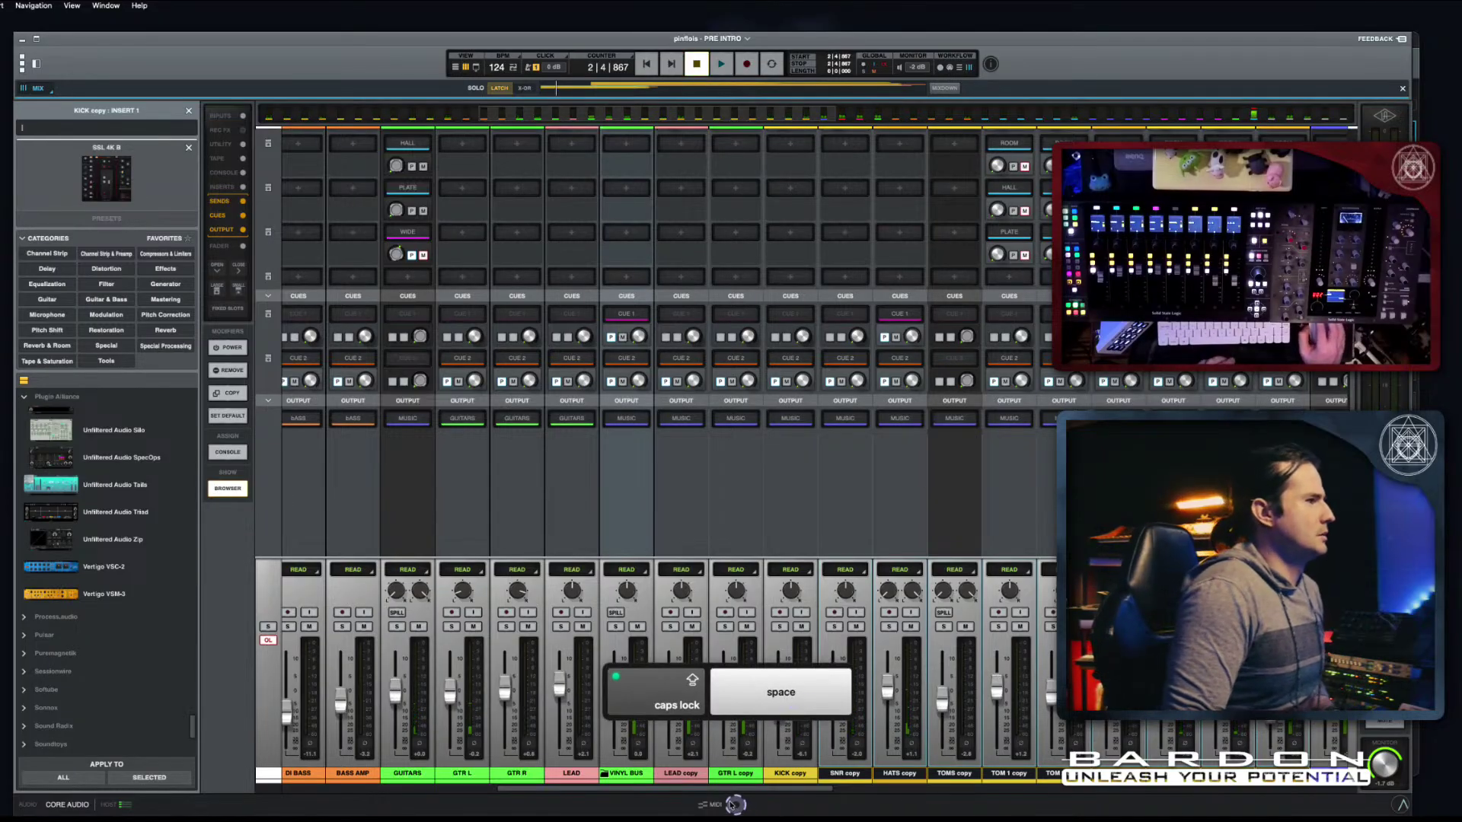
Step: Route the outputs of the copied tracks from LEAD copy through PERCS copy to VINYL BUS in one assignment
left_click(680, 773)
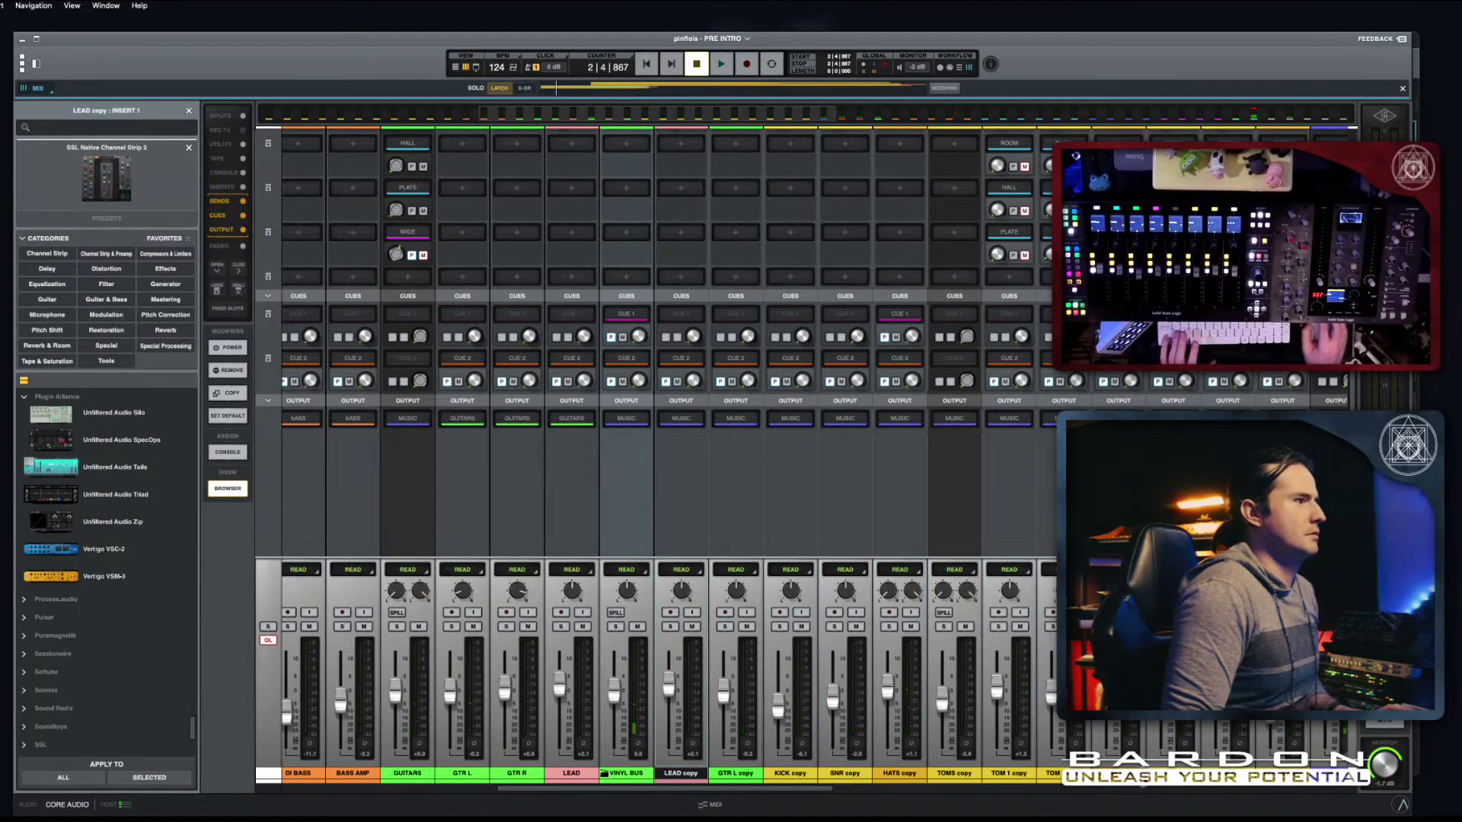
key("Caps_Lock")
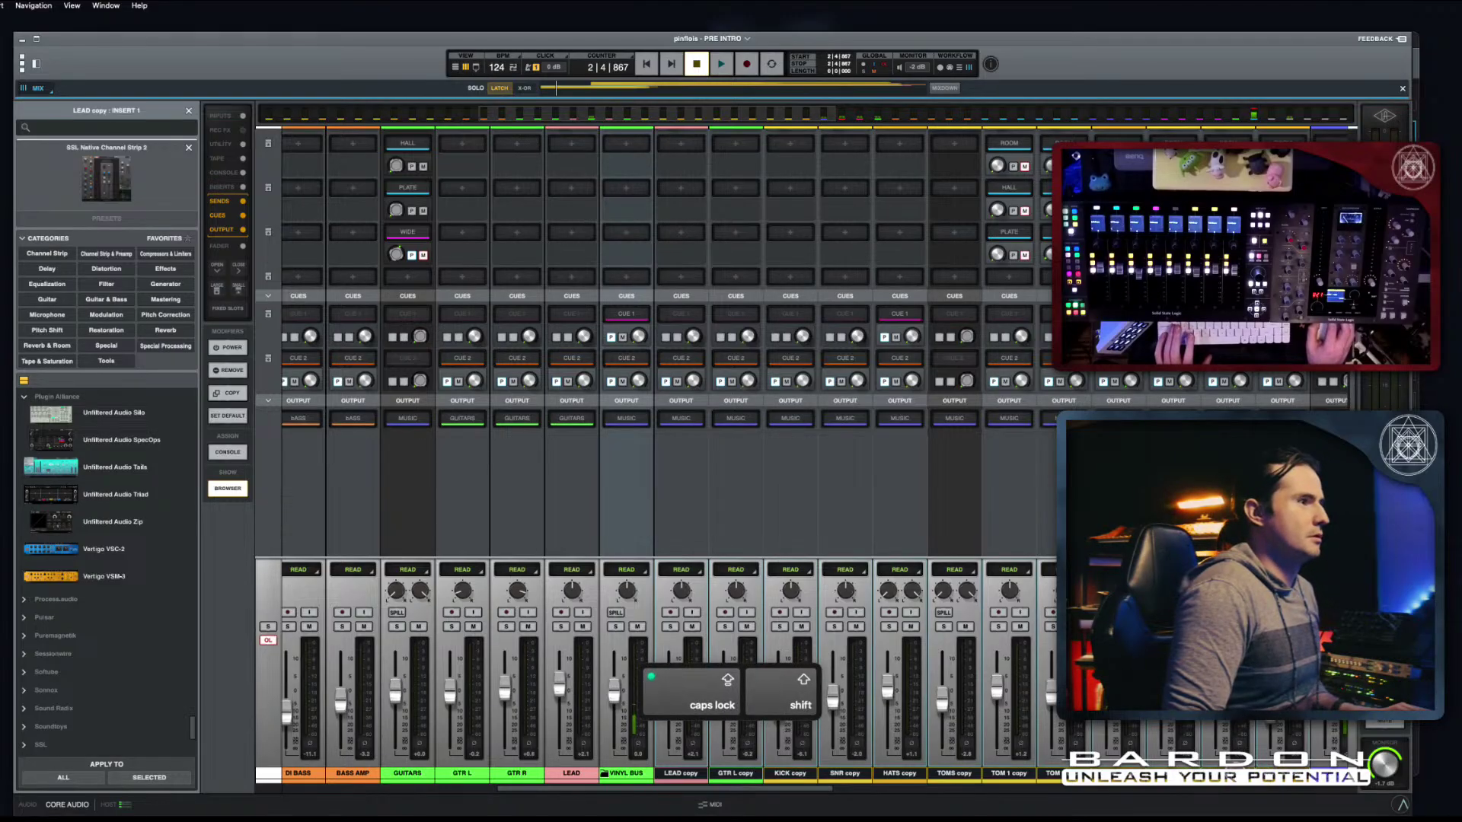
left_click(687, 421)
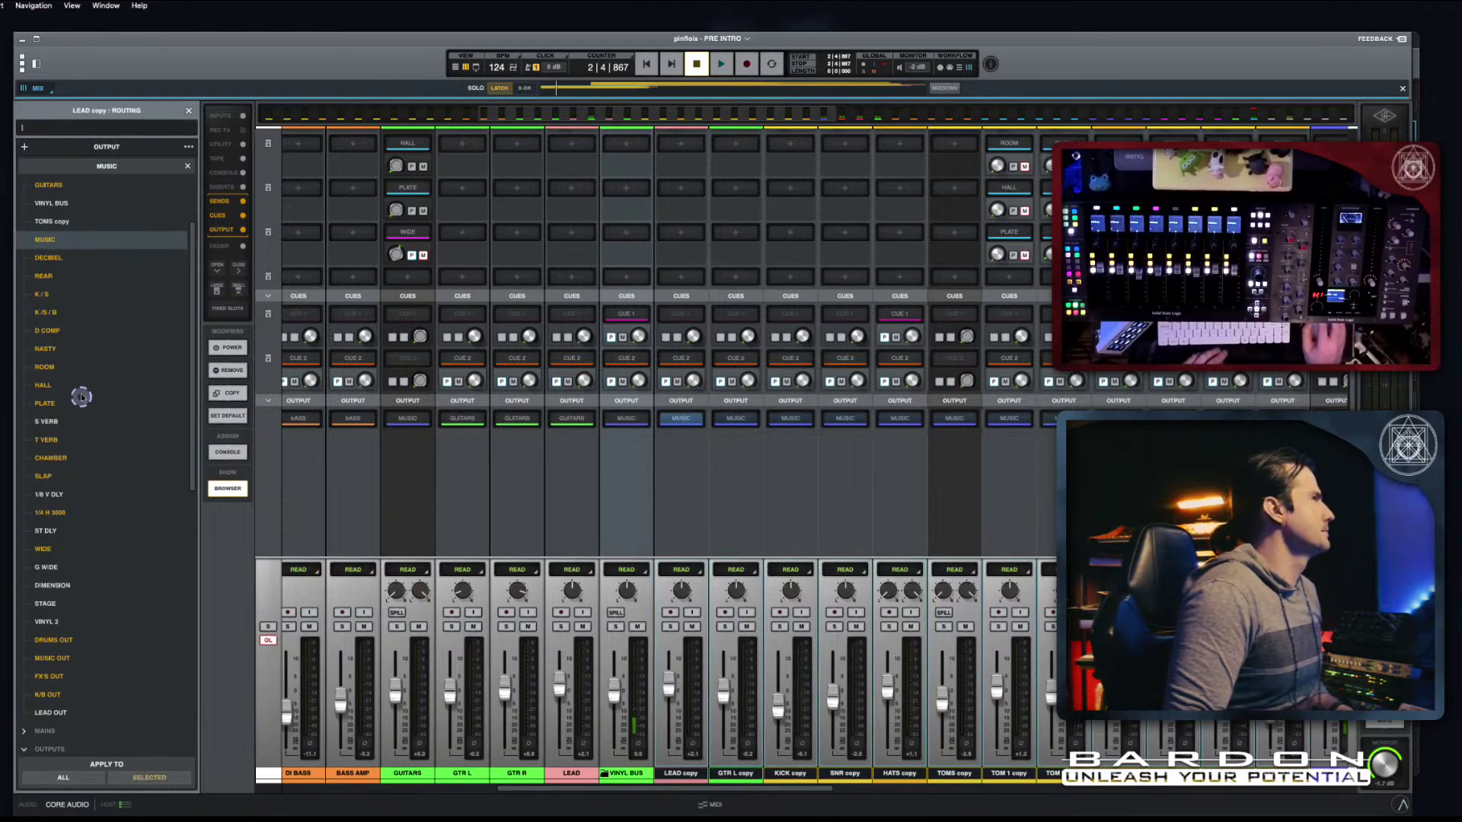
left_click(53, 202)
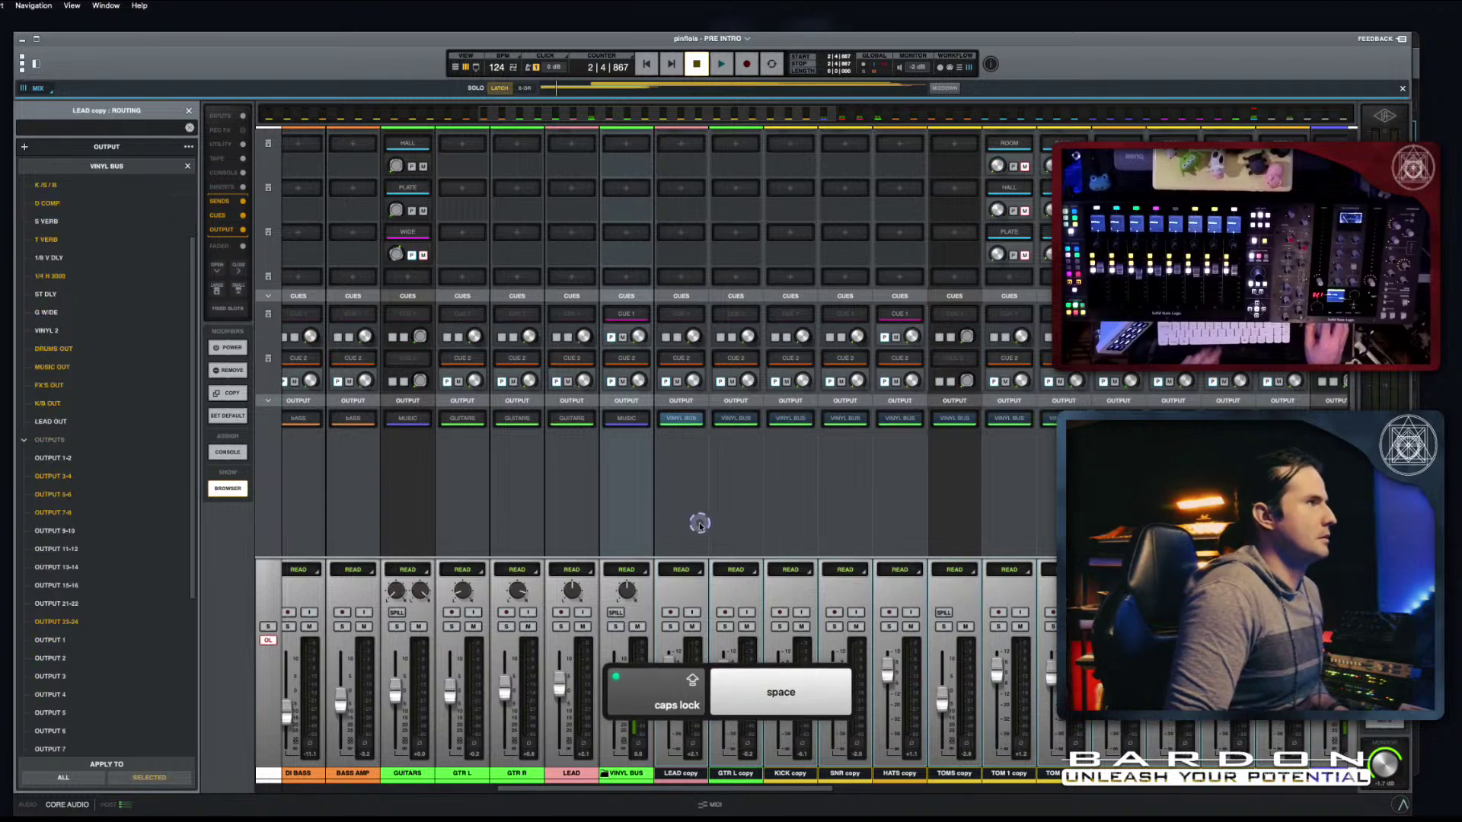
left_click(190, 110)
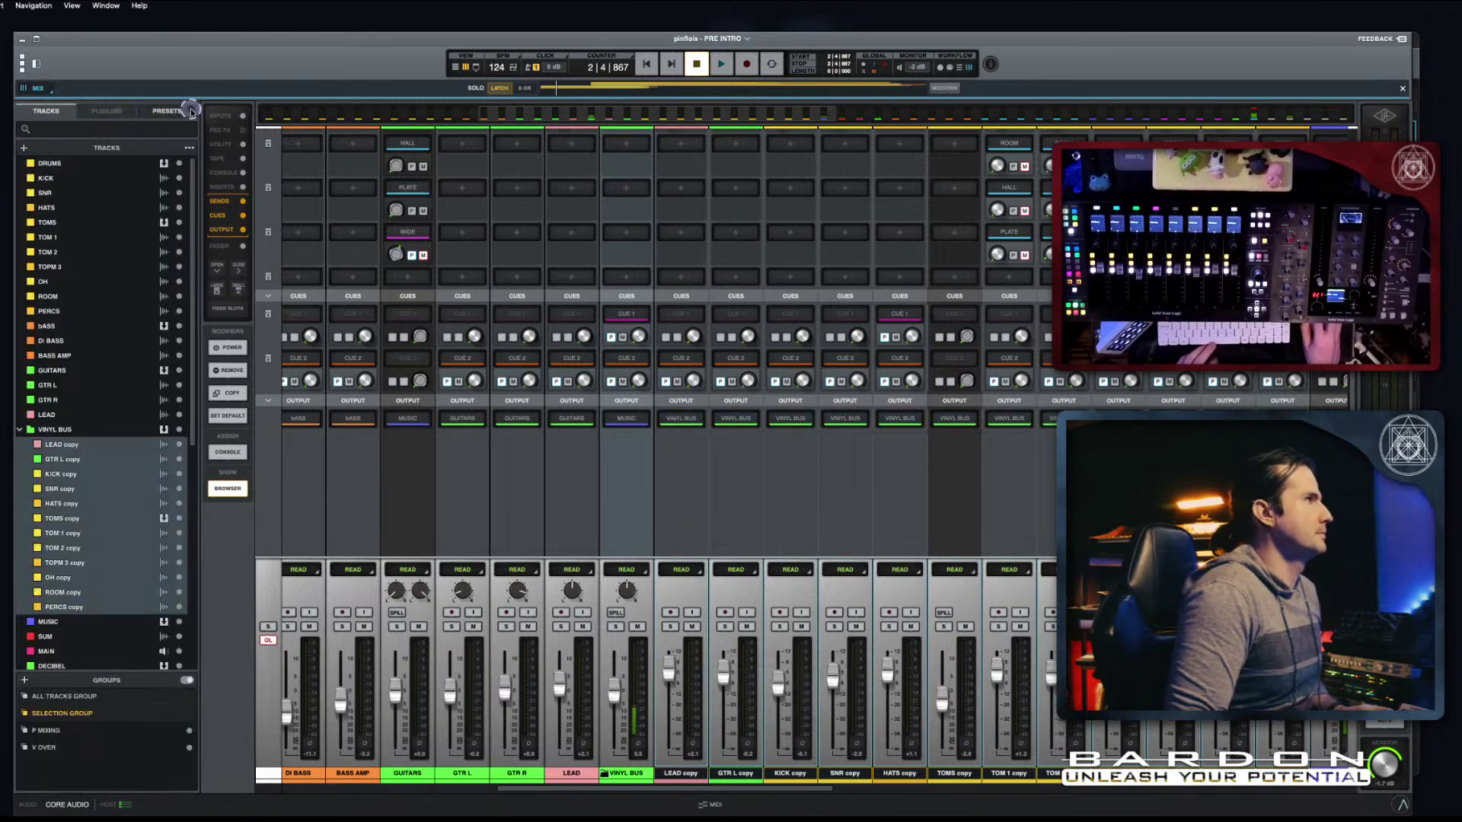
Step: Play the intro into the full song and examine the channels' sends and output routing
key("space")
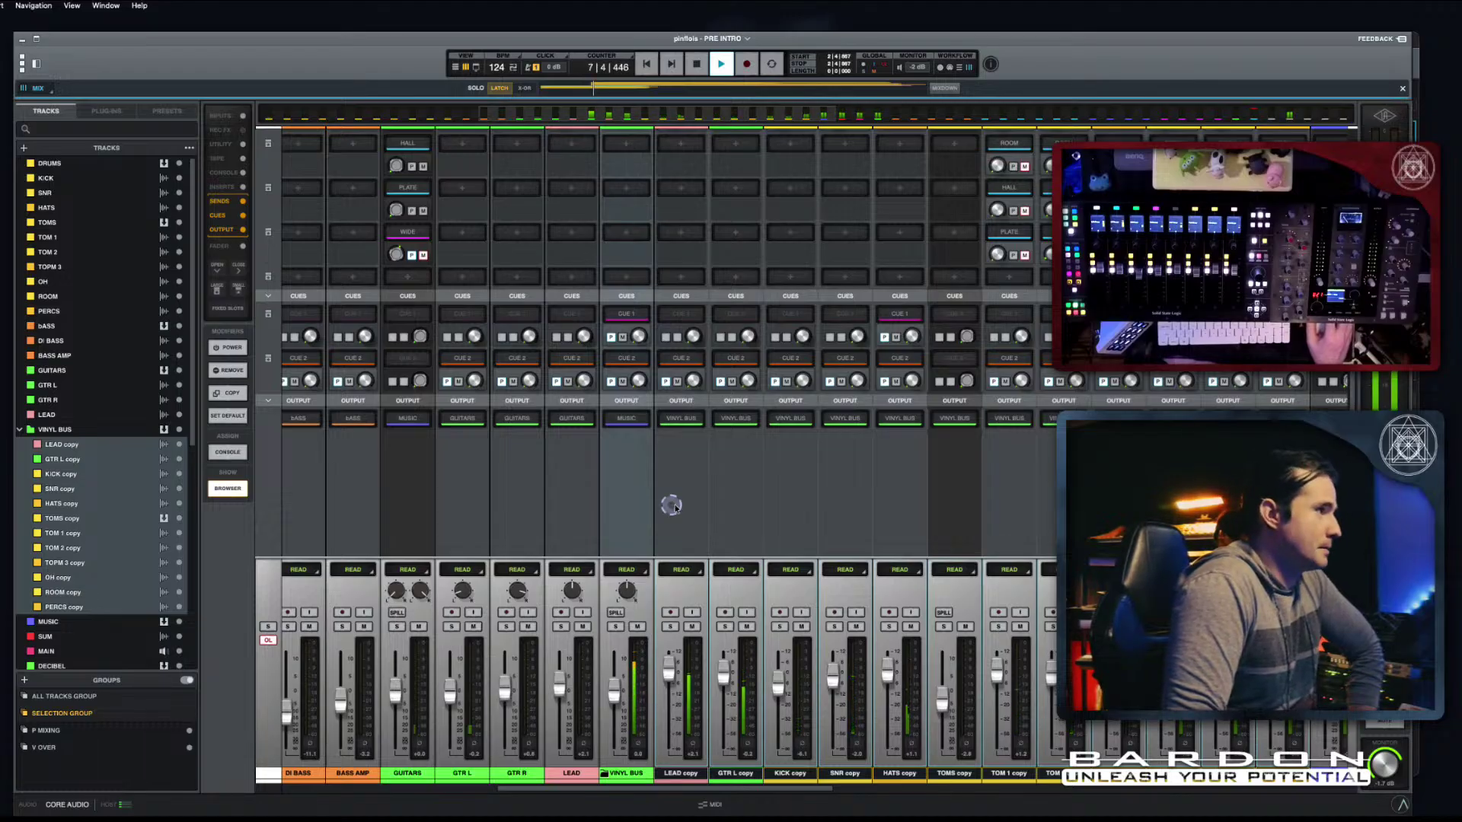
scroll(704, 499, "up", 5)
scroll(735, 418, "up", 1)
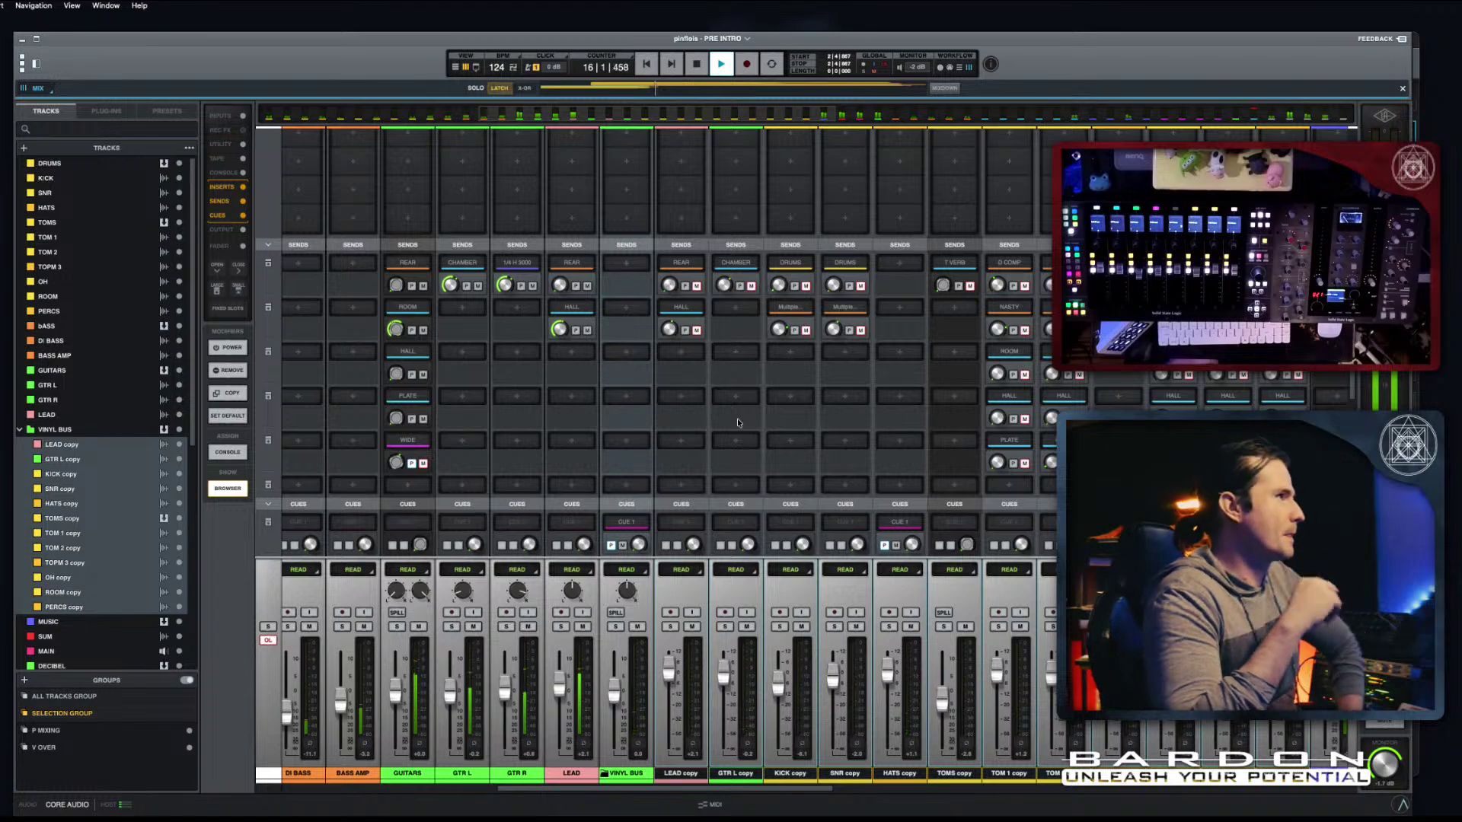
scroll(650, 420, "down", 3)
scroll(628, 303, "down", 2)
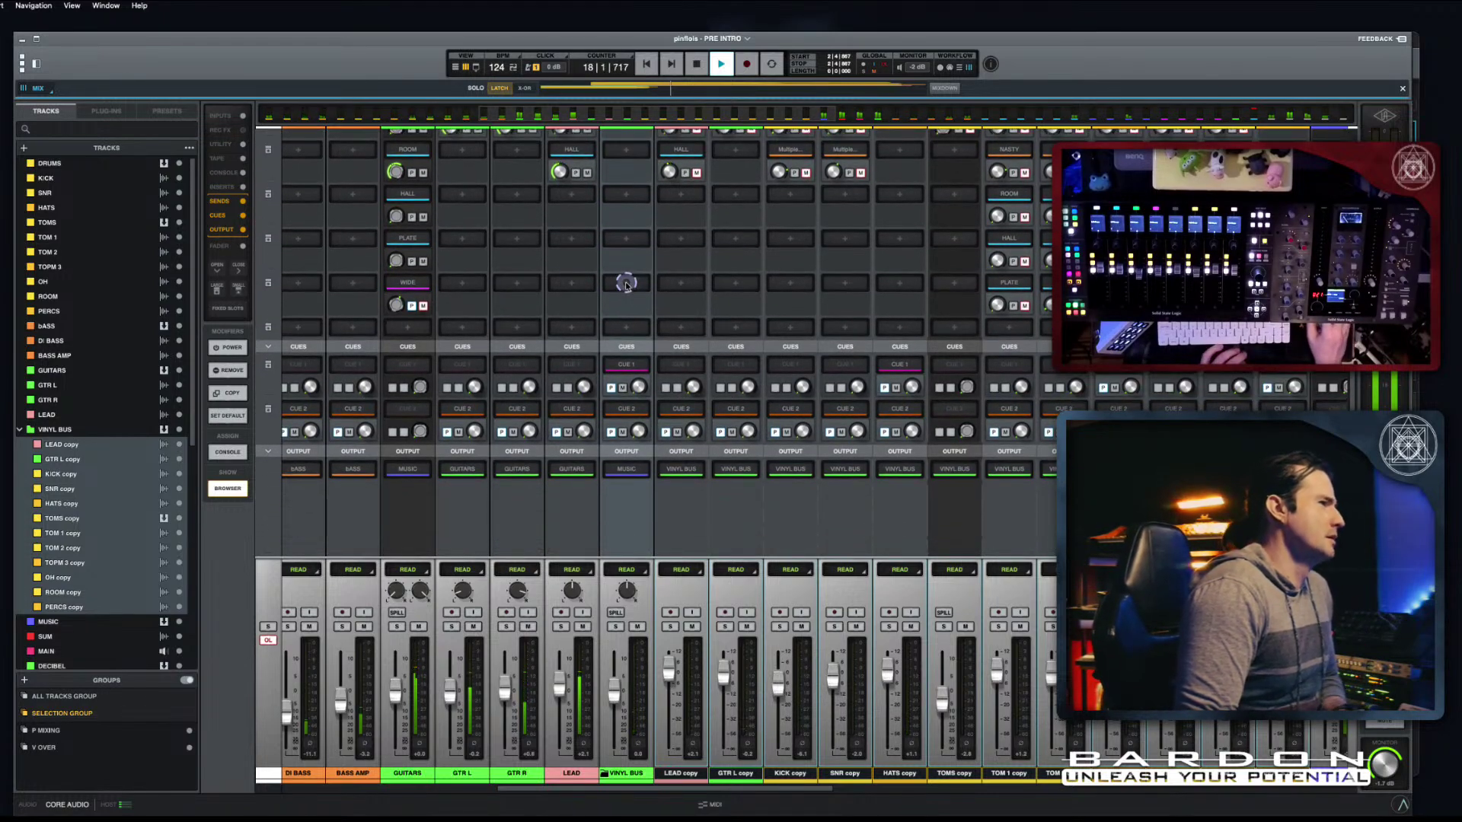
key("space")
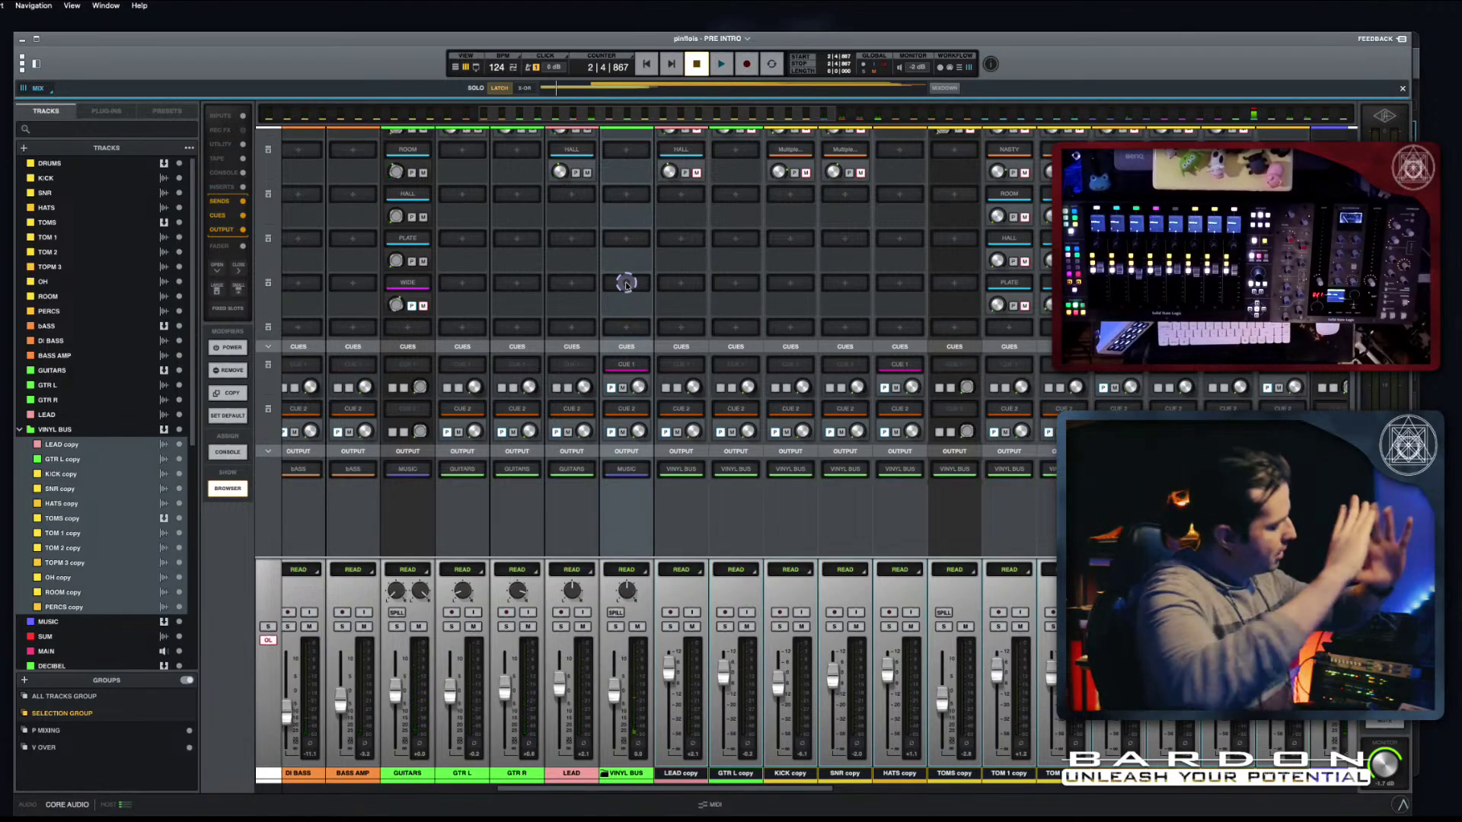
Step: Trim the start of the original KICK clip to about bar 11 and set its fade-in to end at Marker 2
key("x")
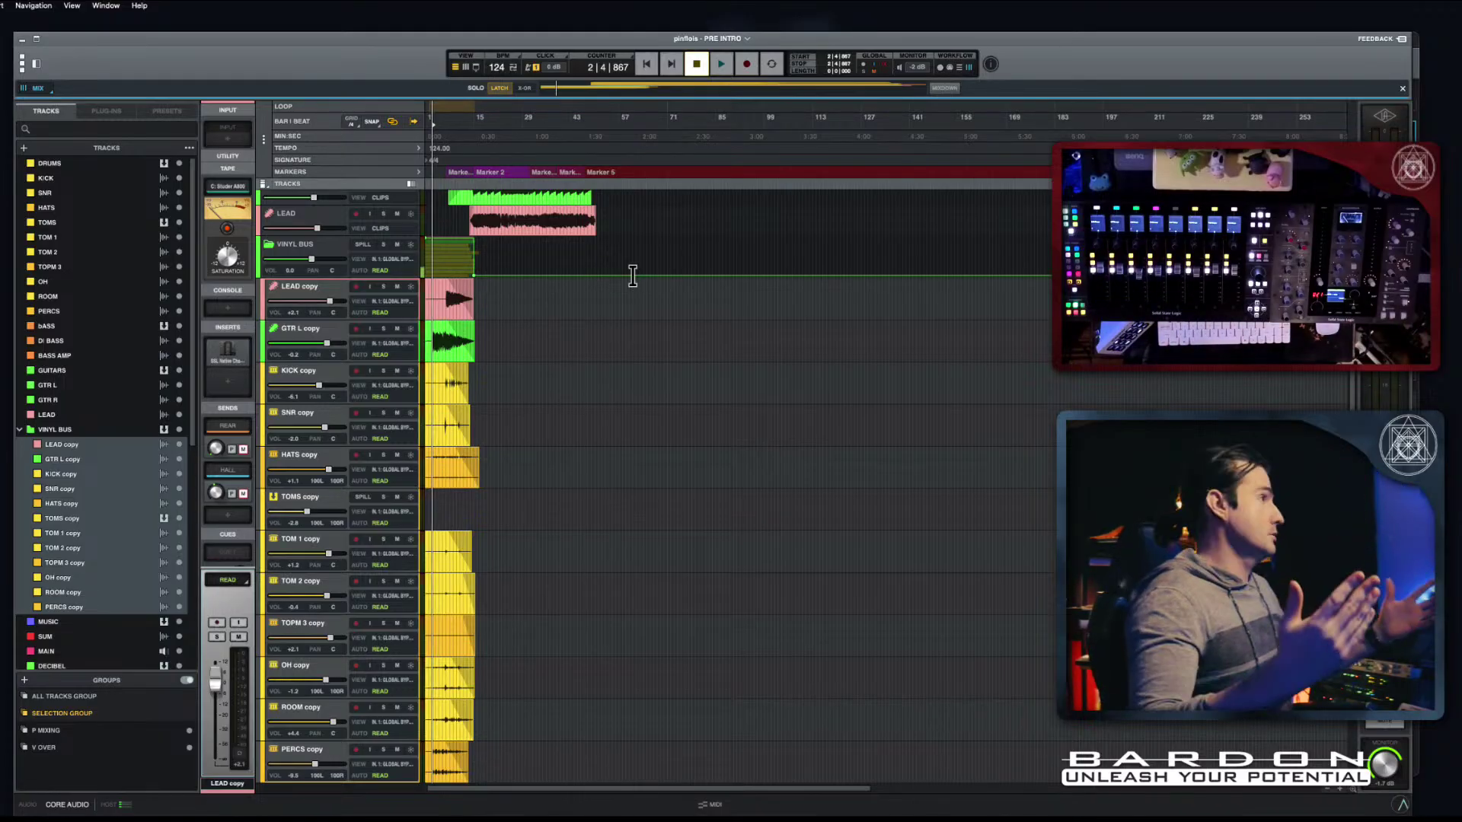
scroll(563, 414, "up", 5)
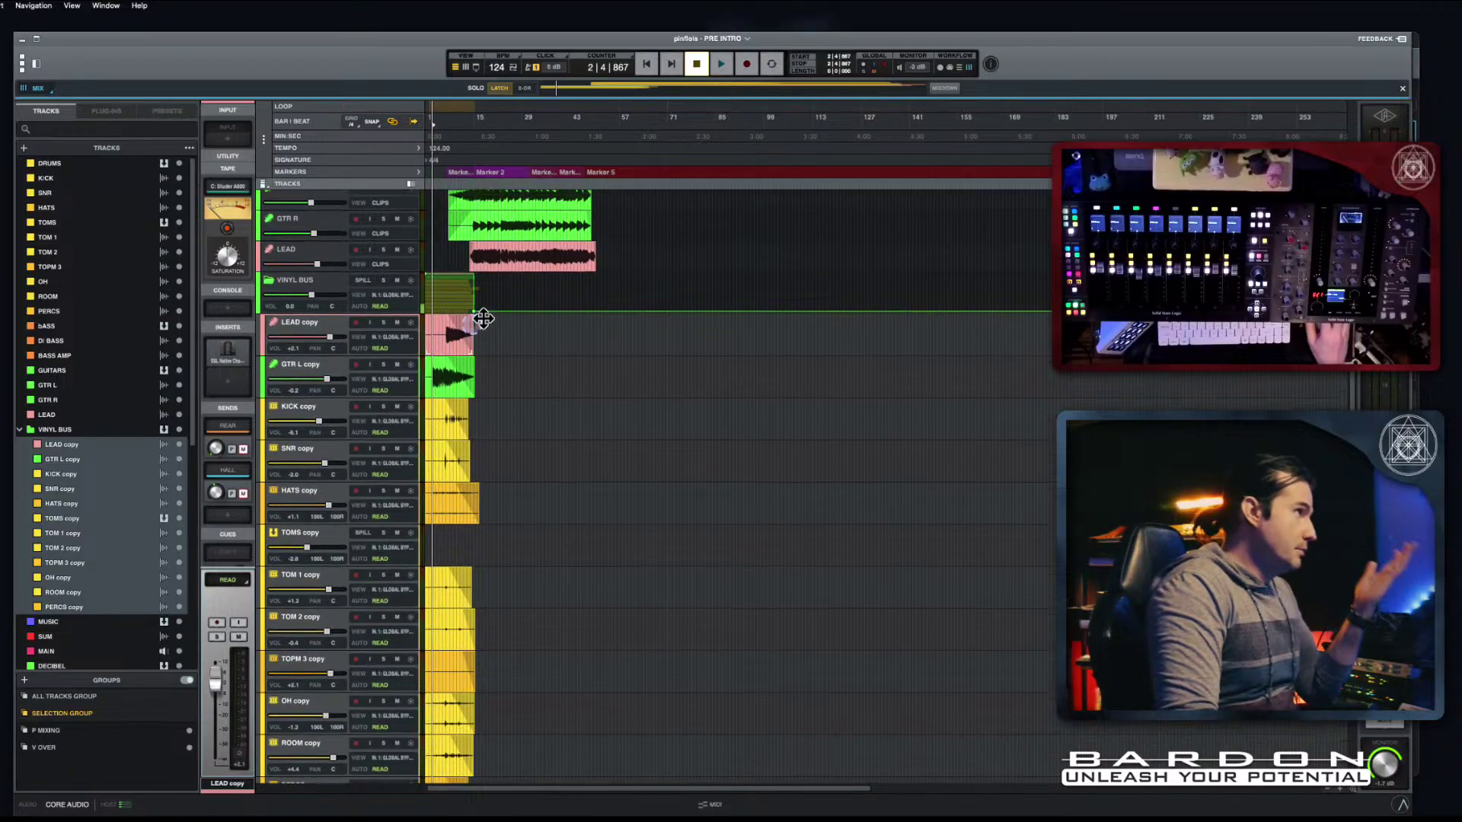
scroll(564, 414, "up", 10)
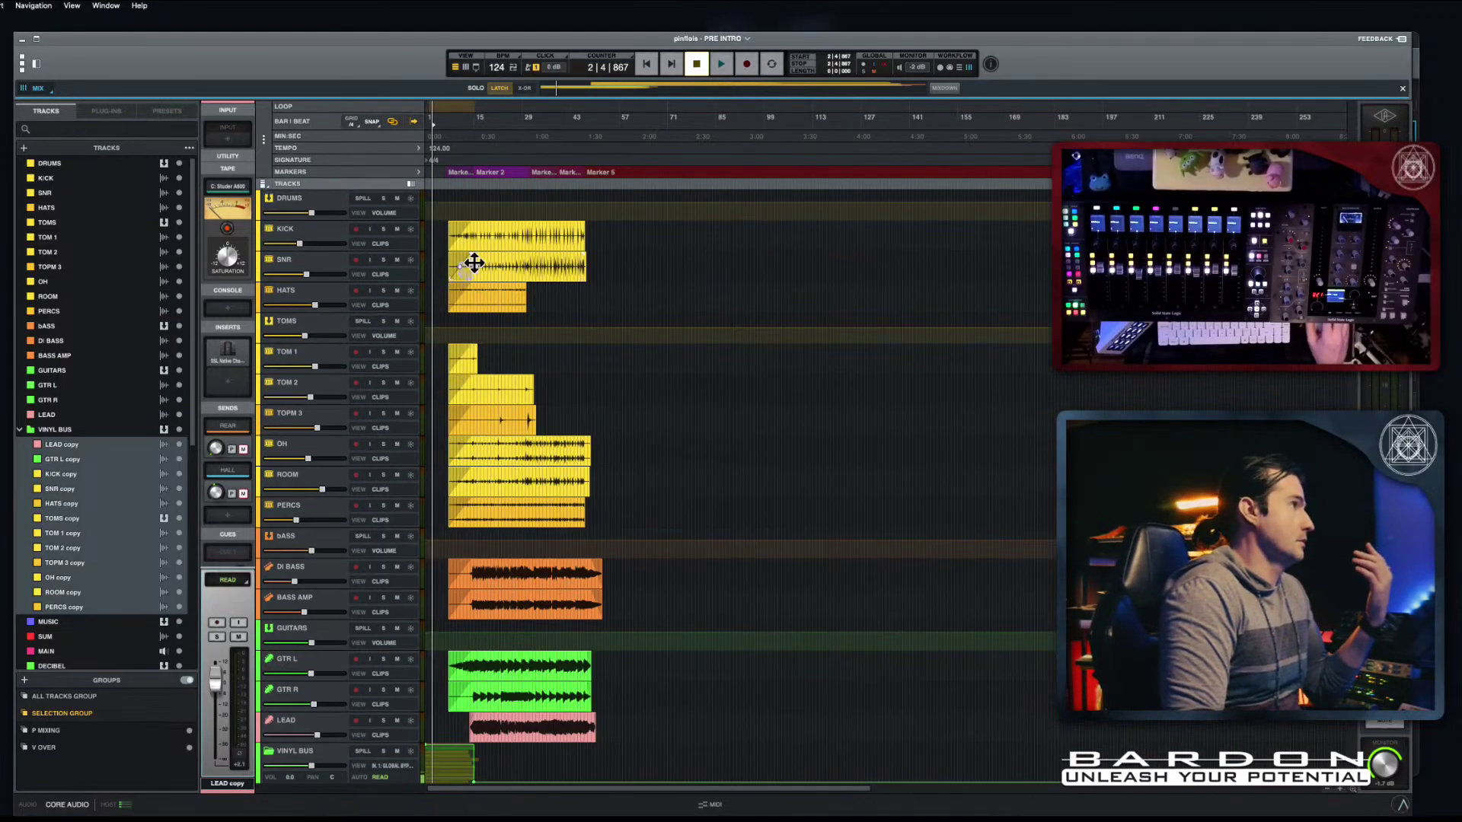
left_click(317, 236)
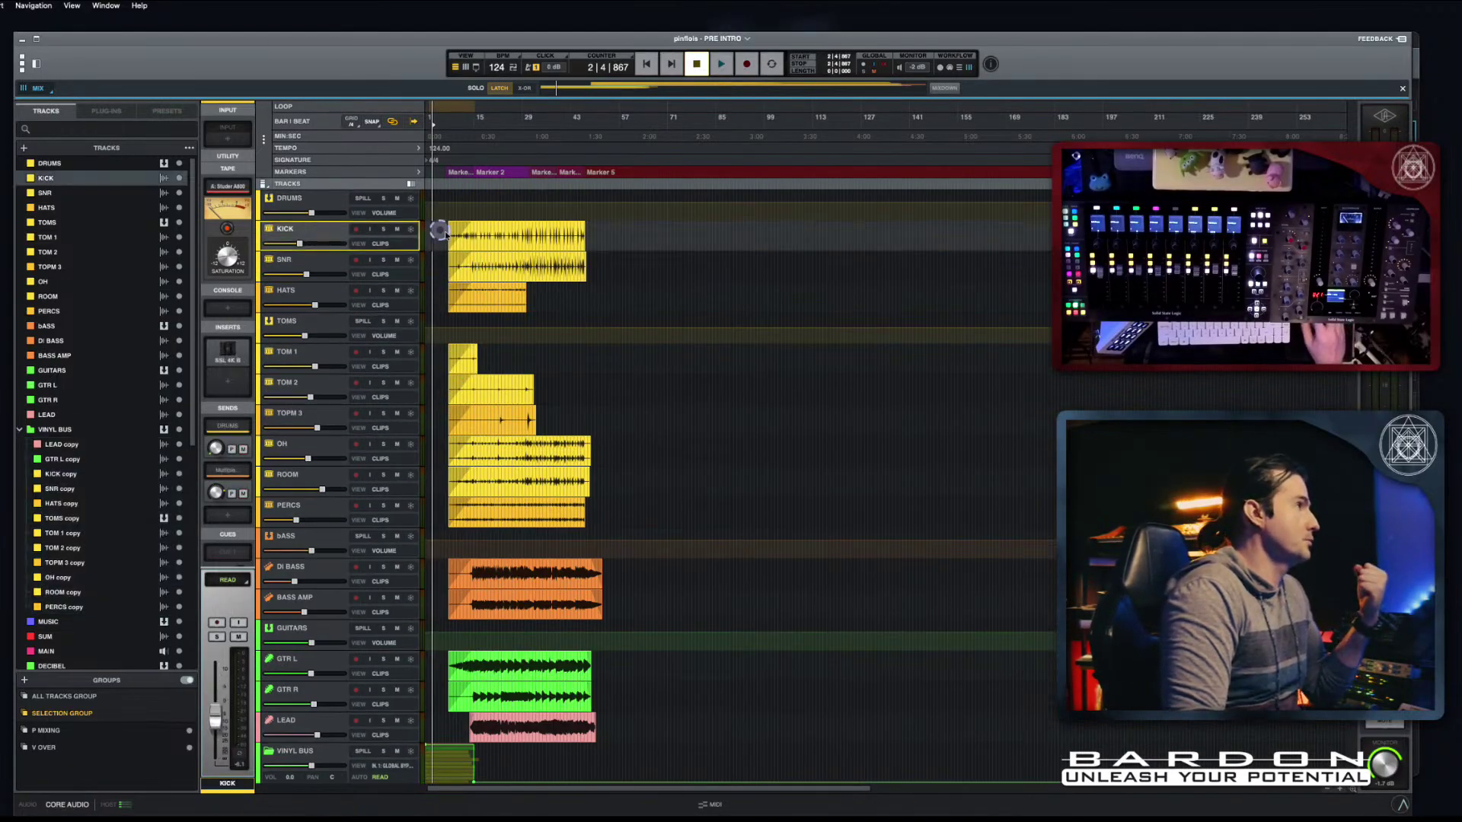
key("alt+f")
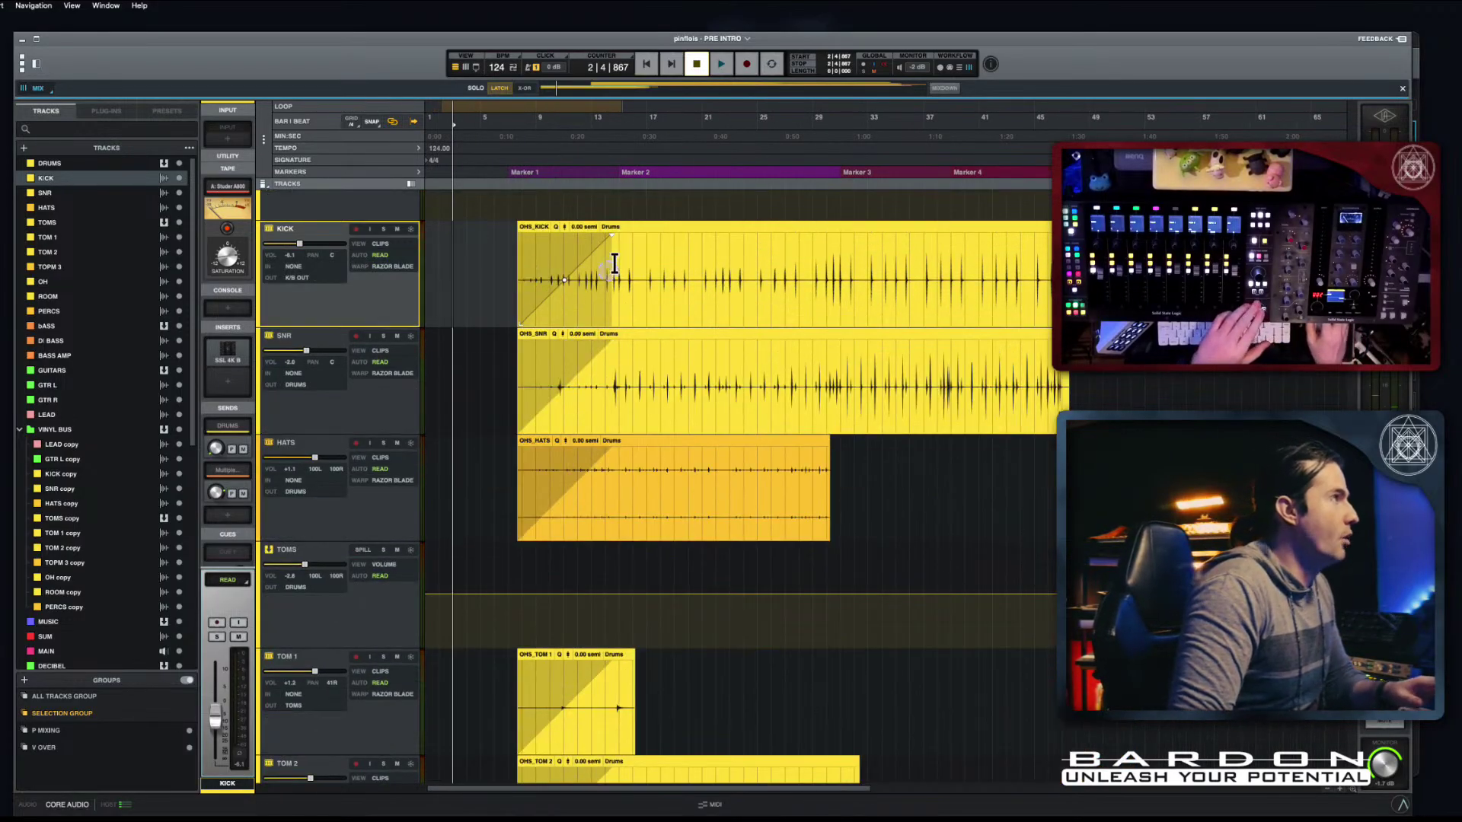
left_click_drag(527, 315, 583, 311)
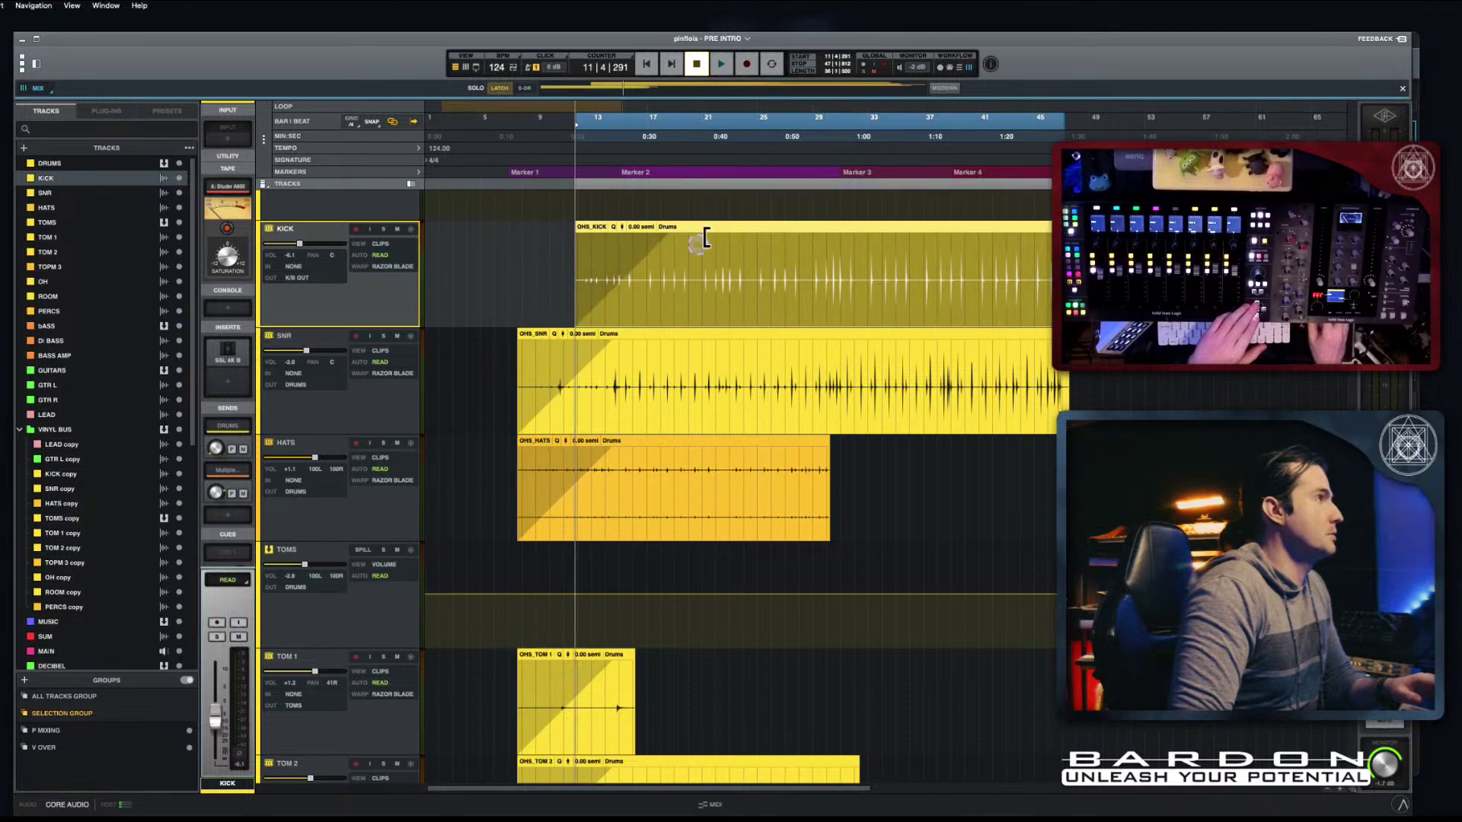
left_click_drag(668, 235, 621, 234)
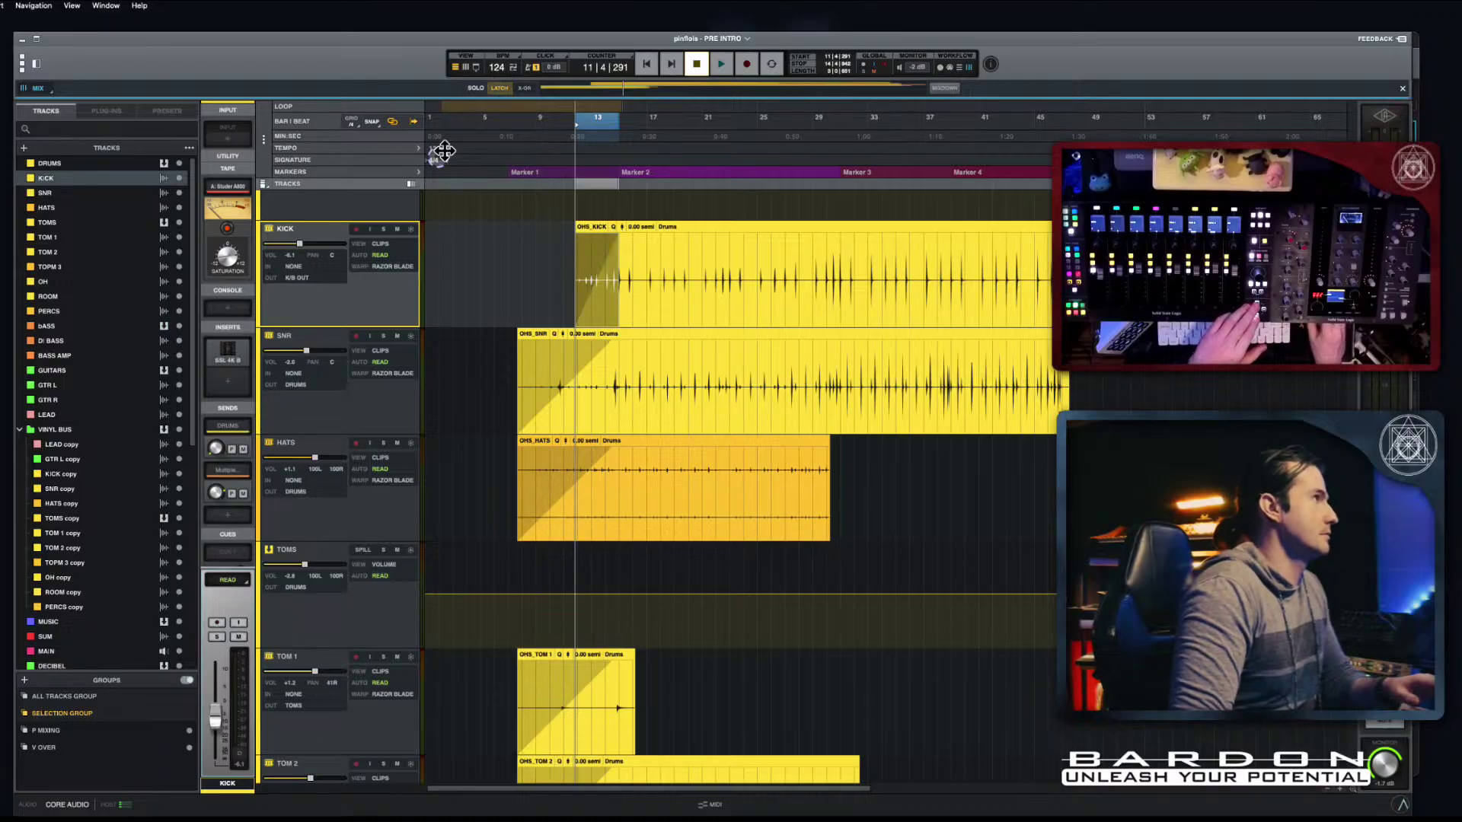
Step: Play the arrangement from about bar 2 with reduced track heights to check the crossfade across the drum, bass and guitar tracks
left_click(463, 123)
left_click(442, 120)
key("ctrl+Up")
key("ctrl+Down")
key("ctrl+Up")
key("ctrl+Down")
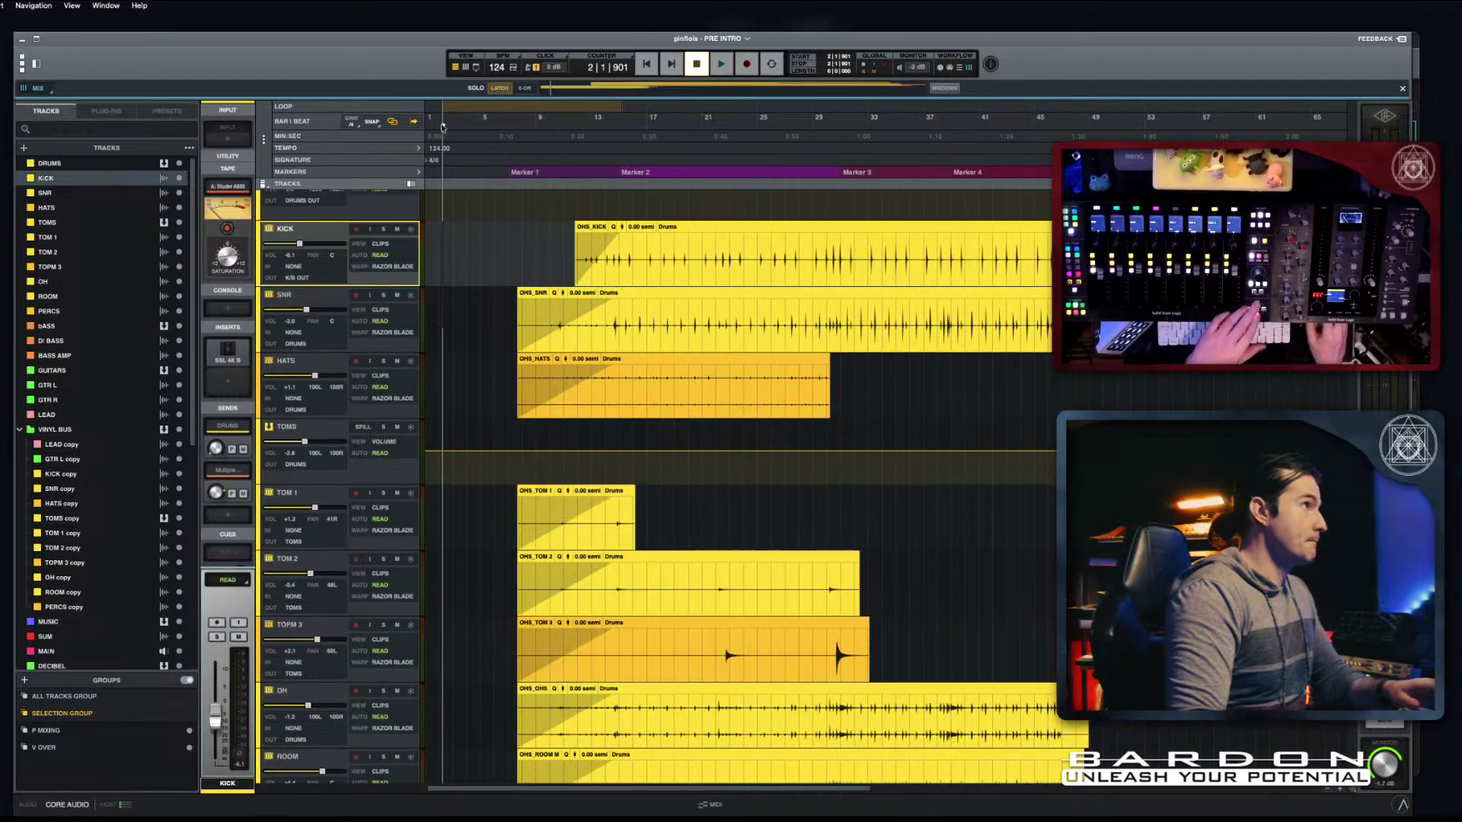
key("space")
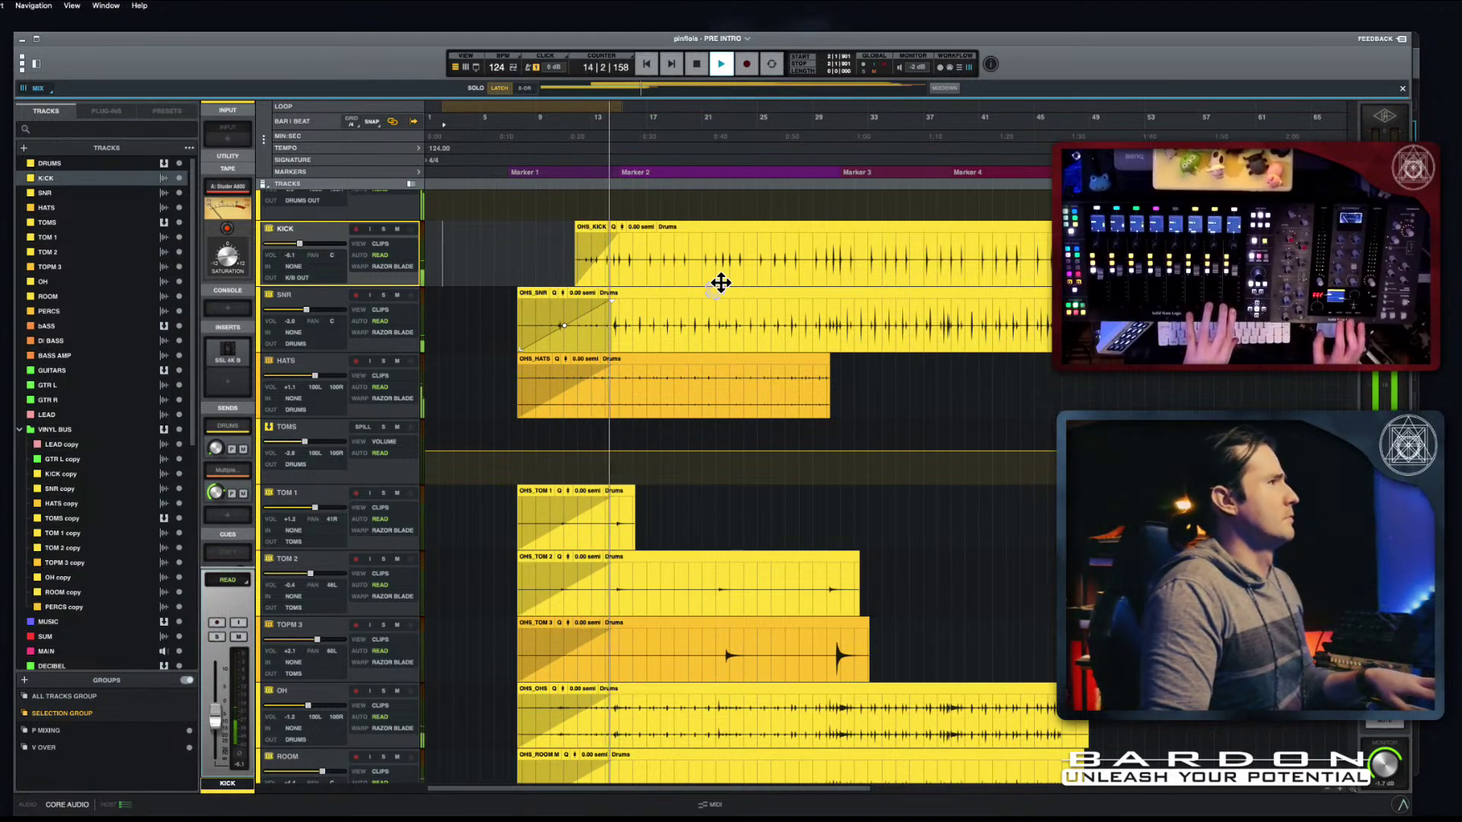
scroll(704, 364, "down", 15)
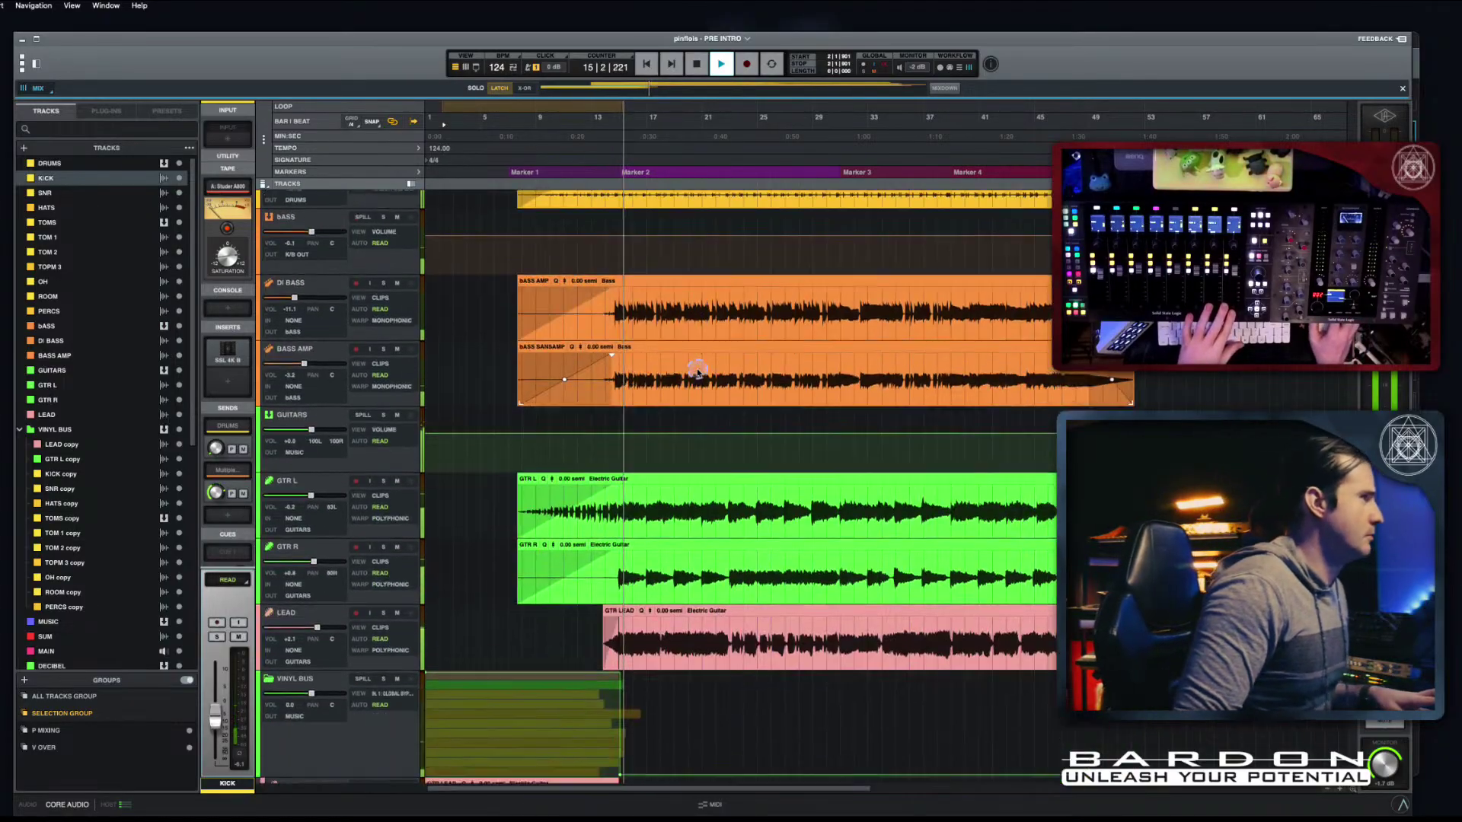
Step: End the LEAD copy clip at Marker 2 with a fade-out from about bar 13, and fade in the original LEAD clip from about bar 12
left_click_drag(618, 525, 637, 525)
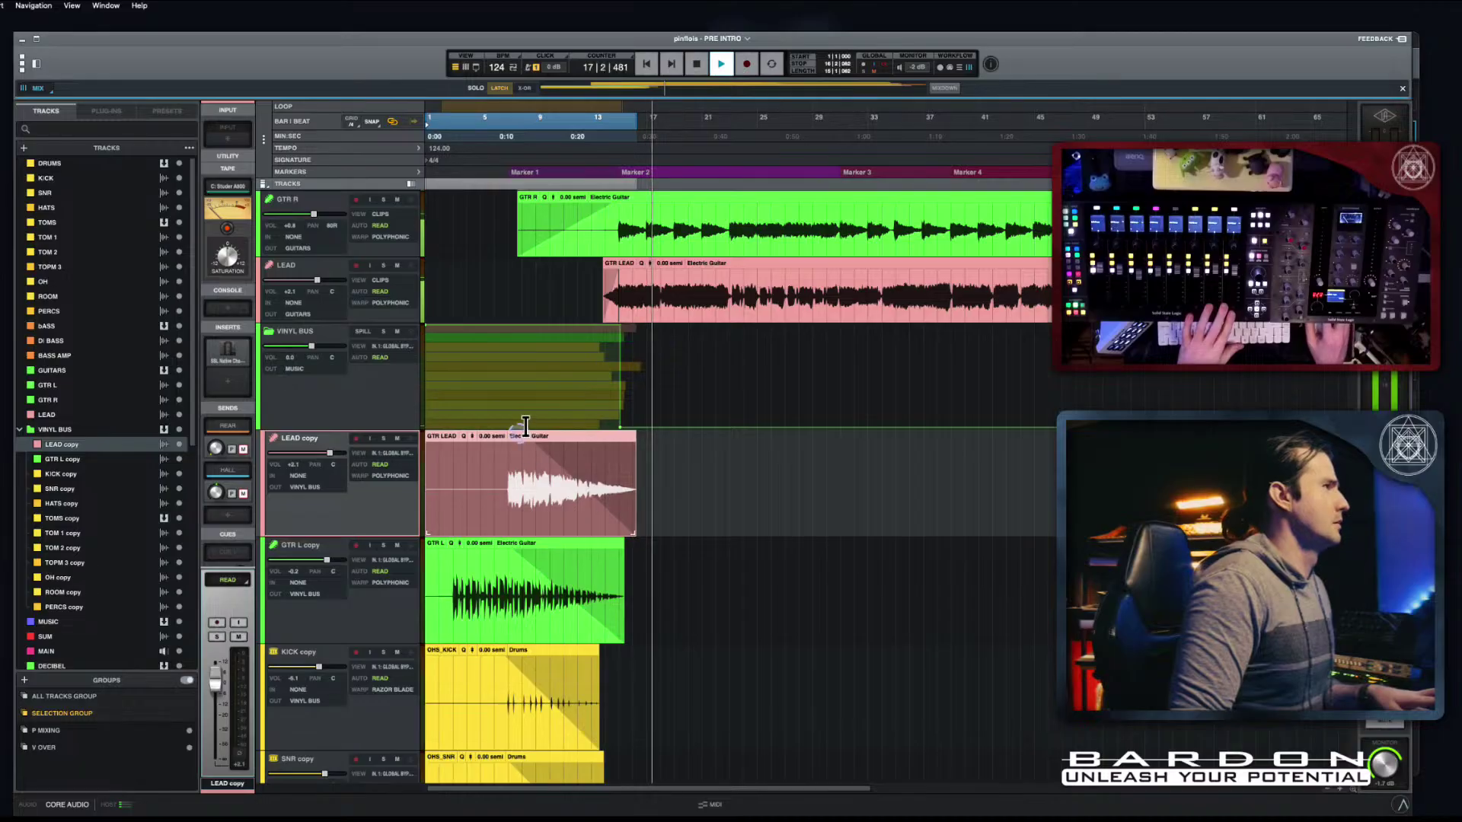
left_click_drag(539, 440, 605, 447)
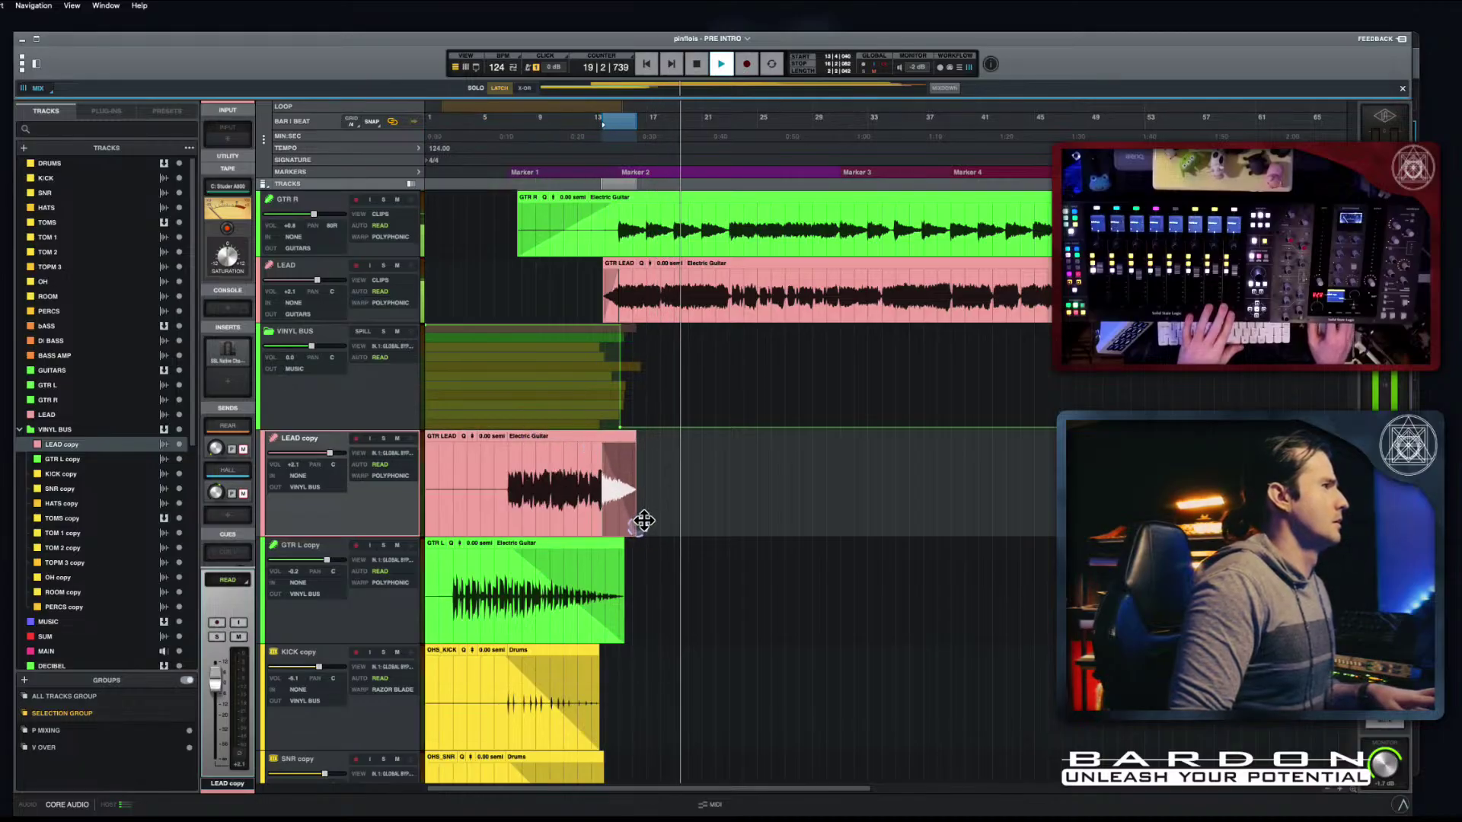
left_click_drag(635, 528, 622, 529)
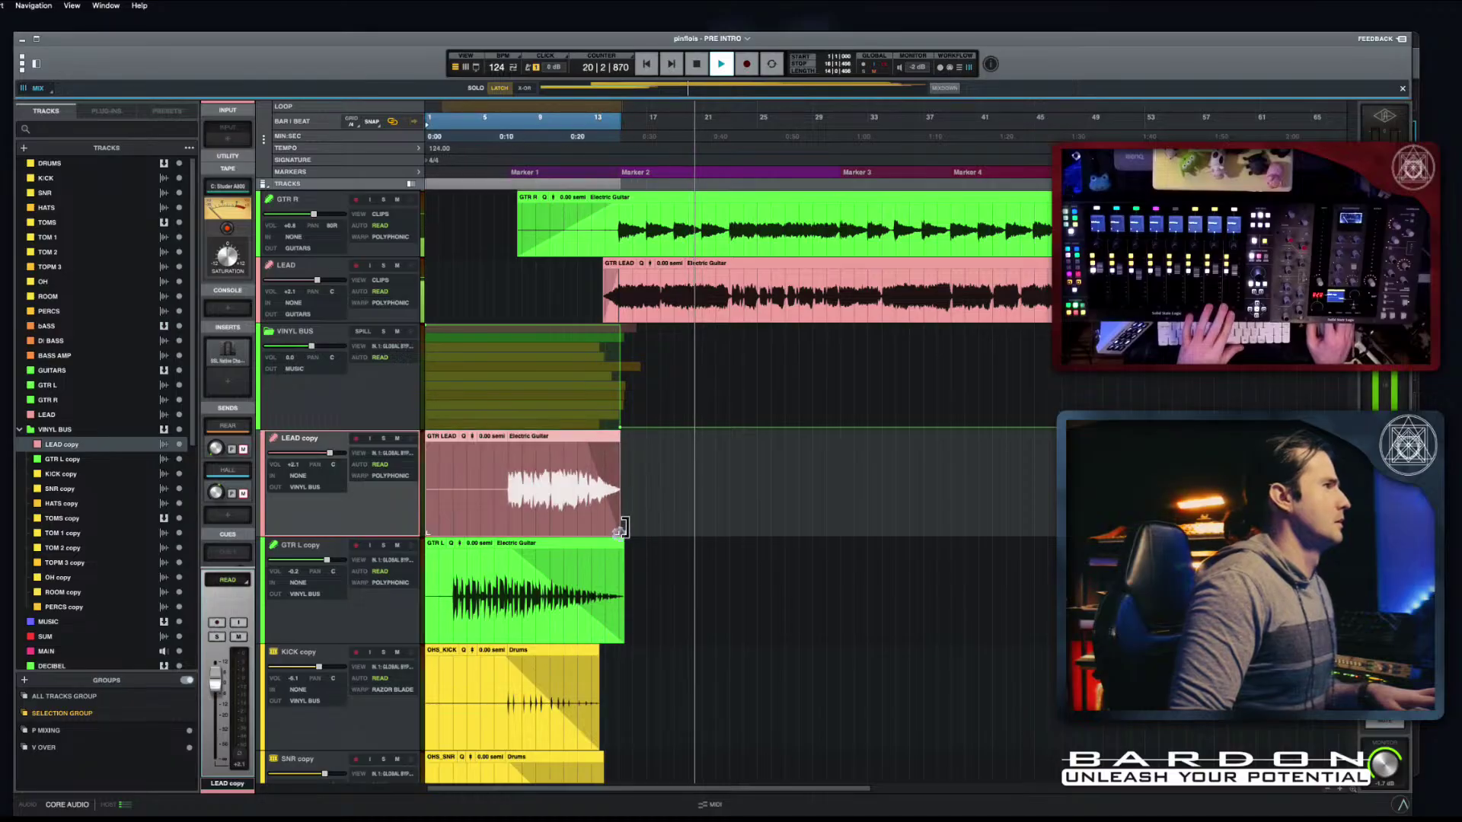
left_click_drag(619, 438, 594, 439)
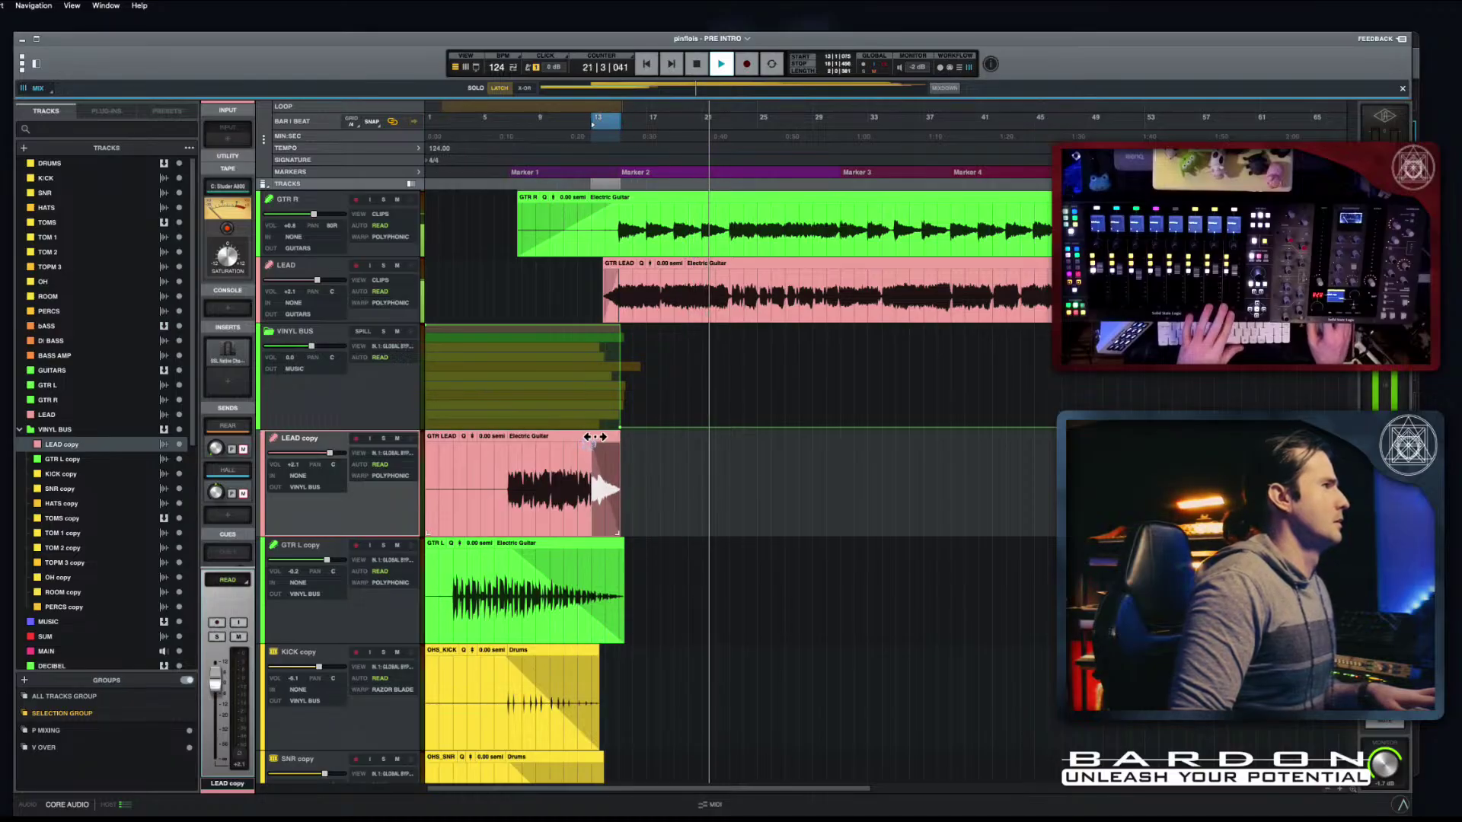
left_click_drag(609, 312, 618, 266)
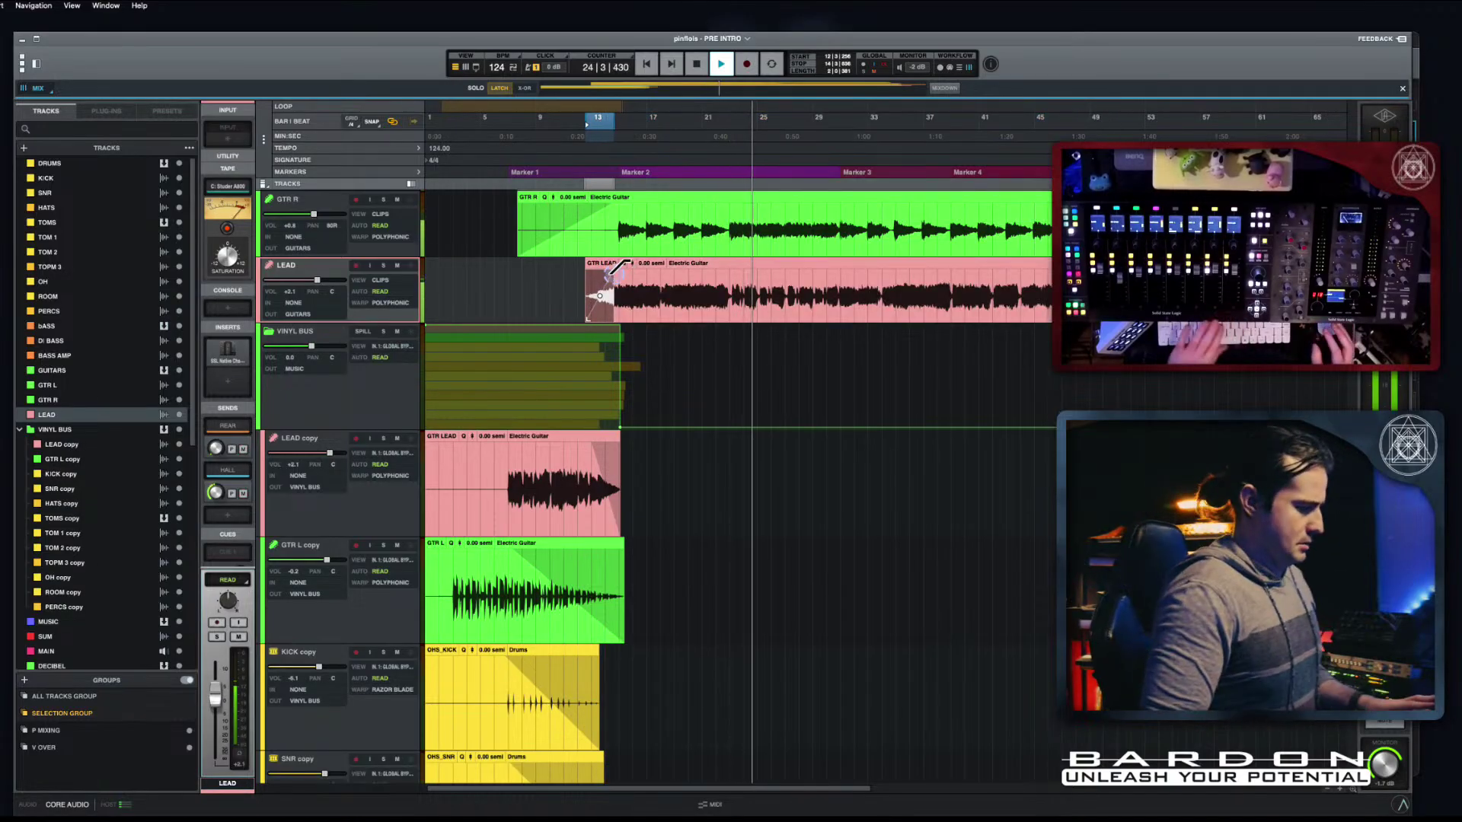
key("space")
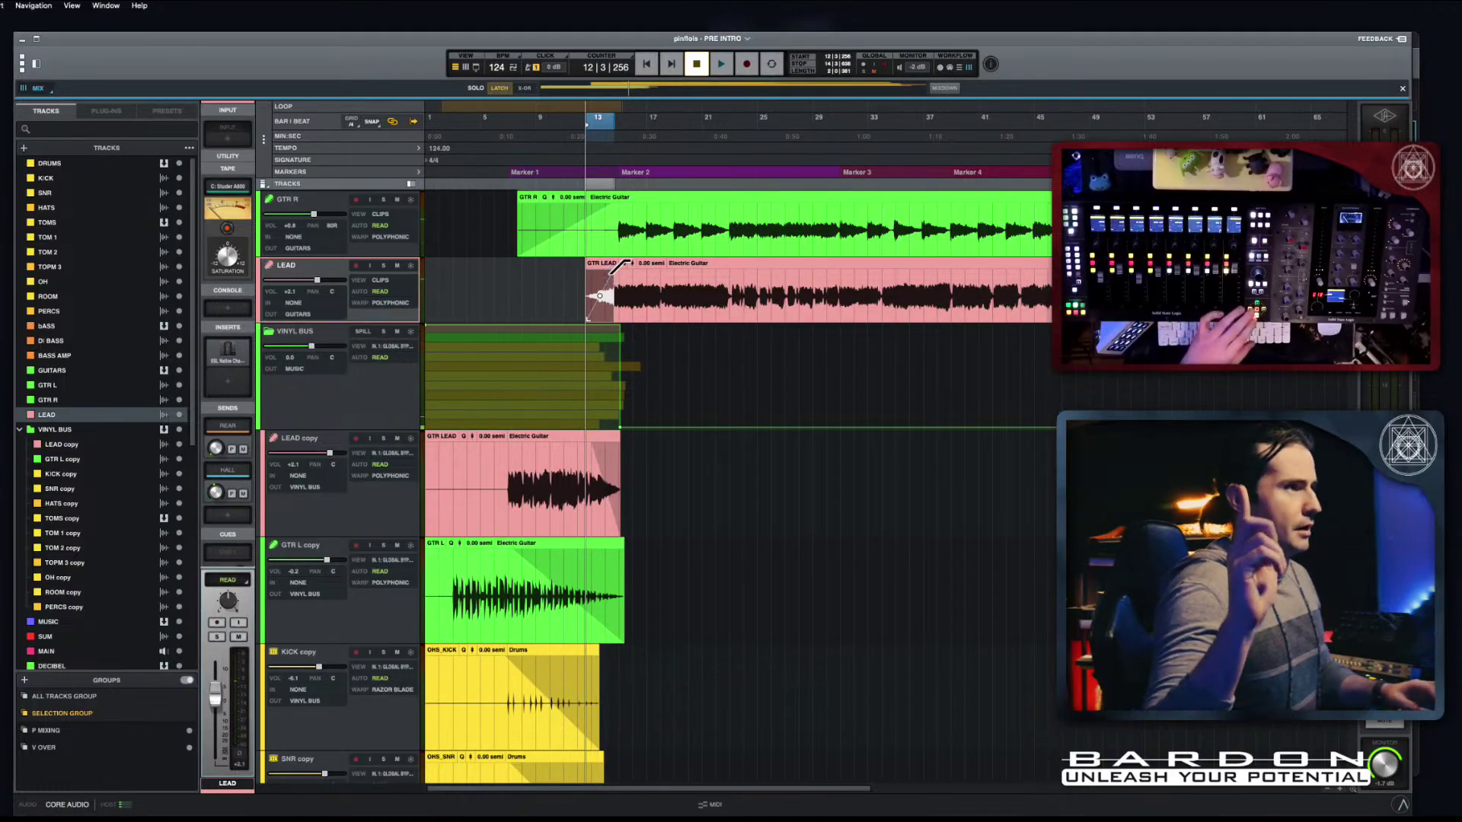
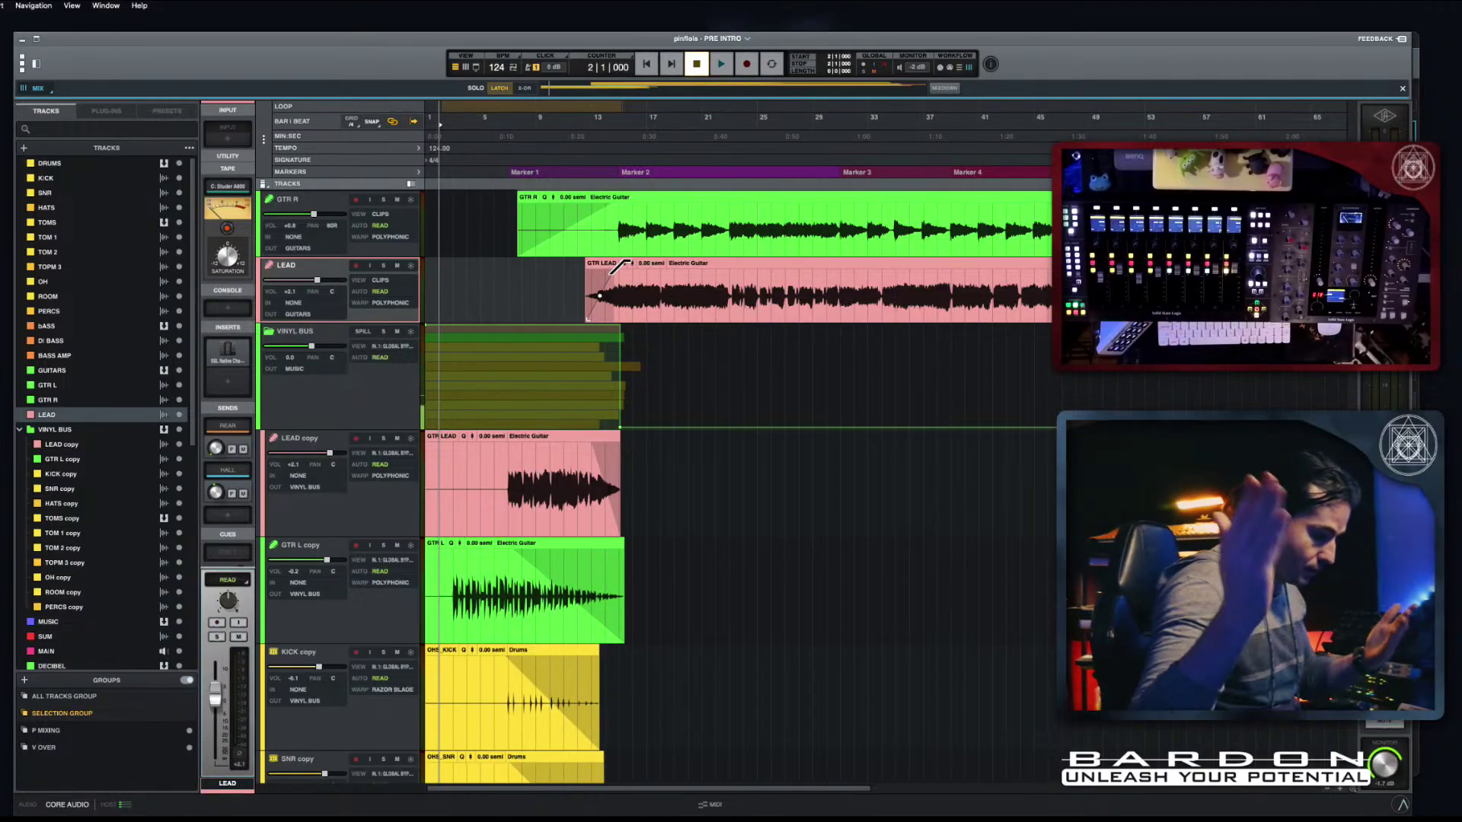
Step: Play the intro from bar 2 into the full song and examine the channels' sends and levels in the mixer with VINYL BUS collapsed
key("space")
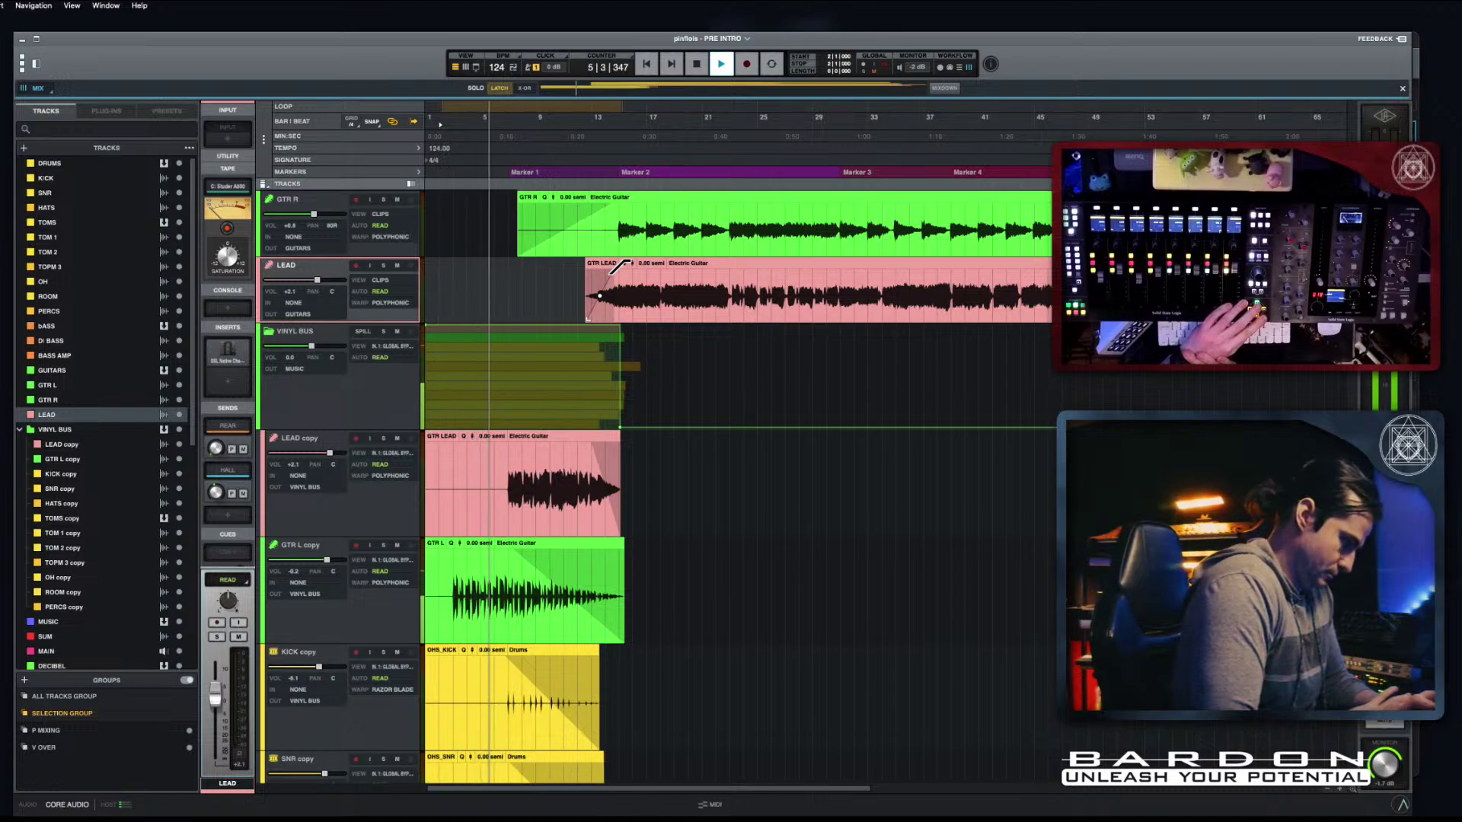
key("Caps_Lock")
key("super+equal")
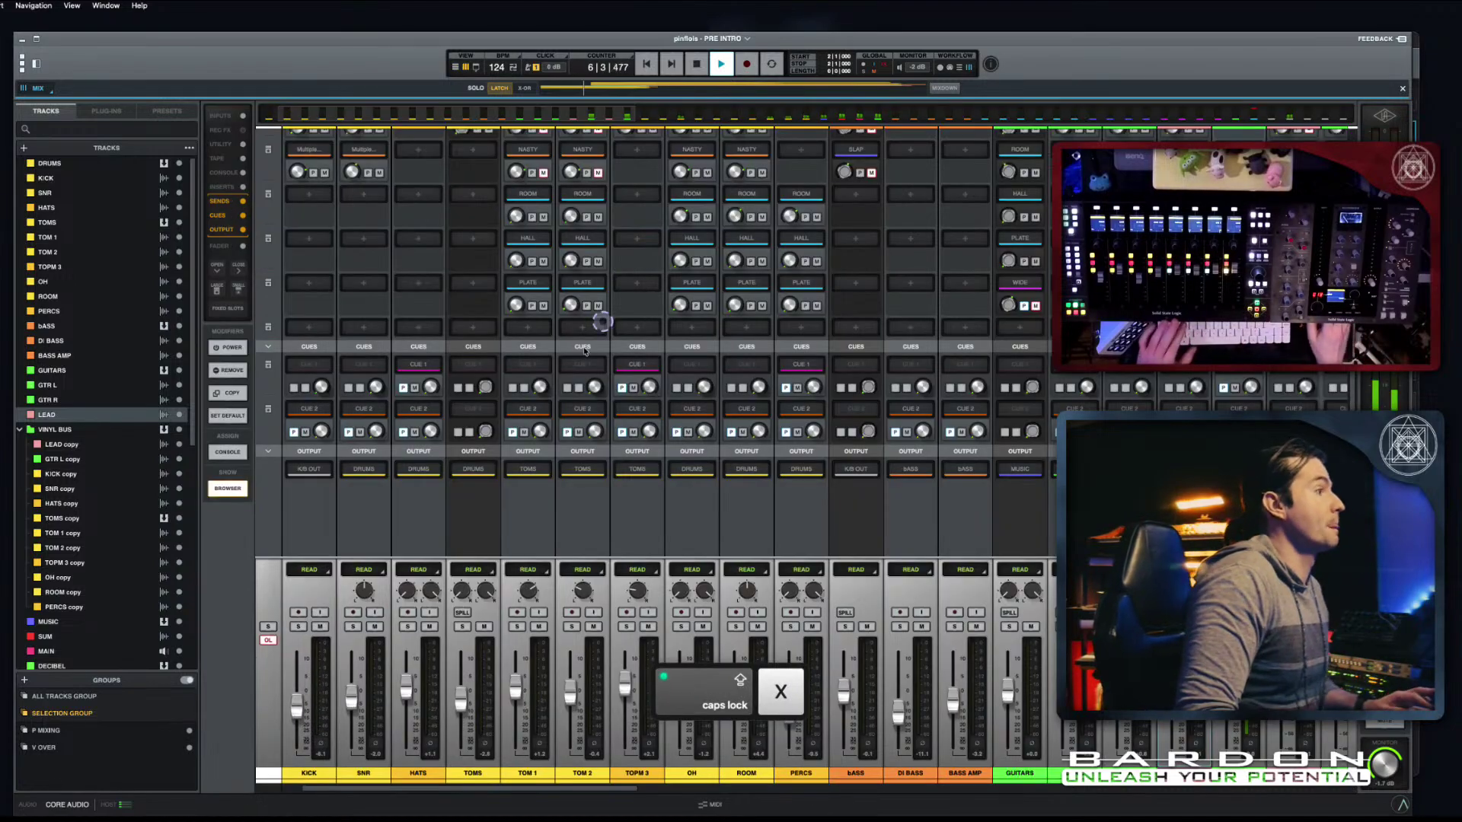
scroll(424, 304, "up", 5)
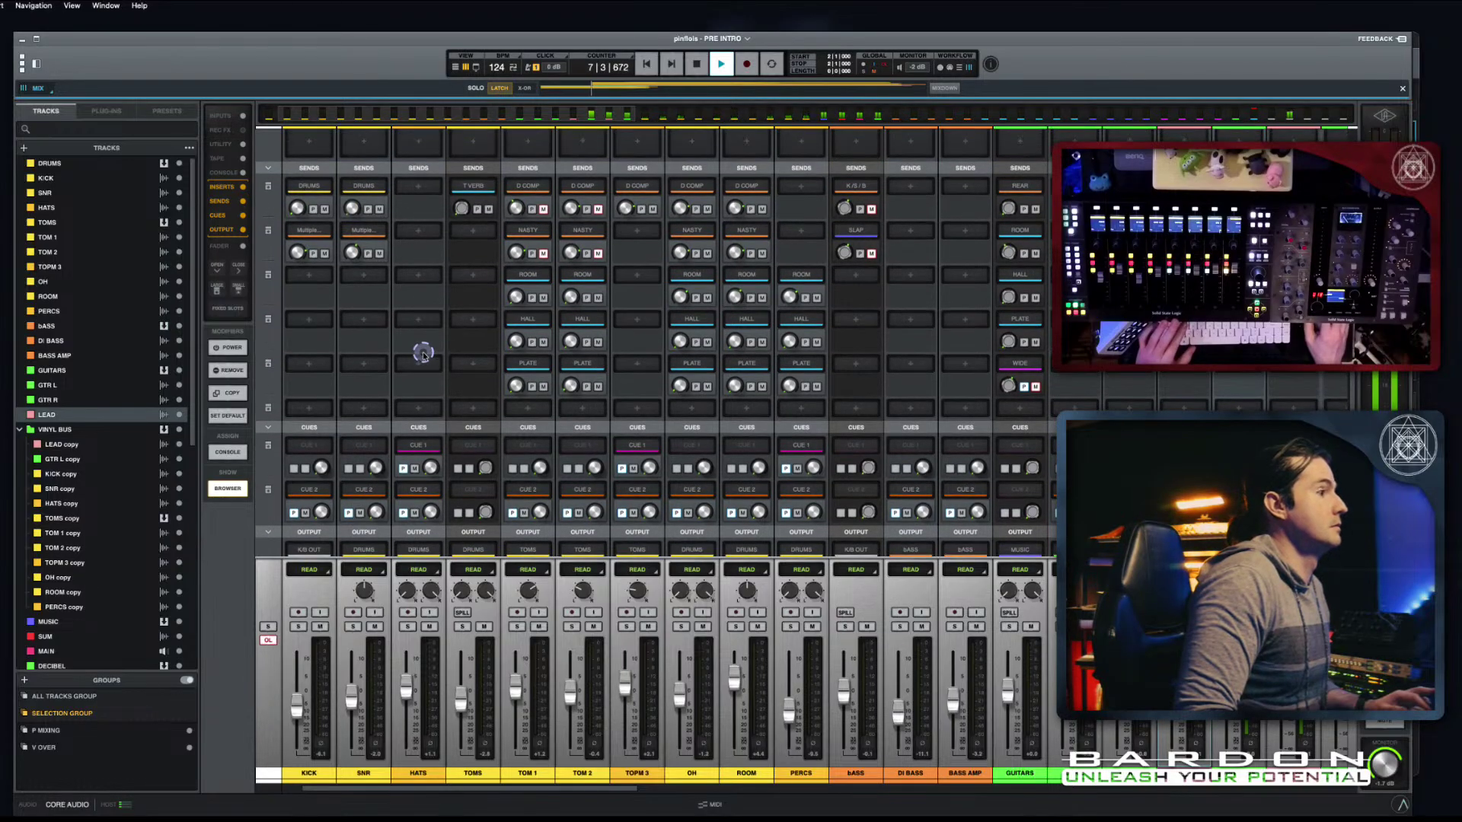
left_click(1217, 771)
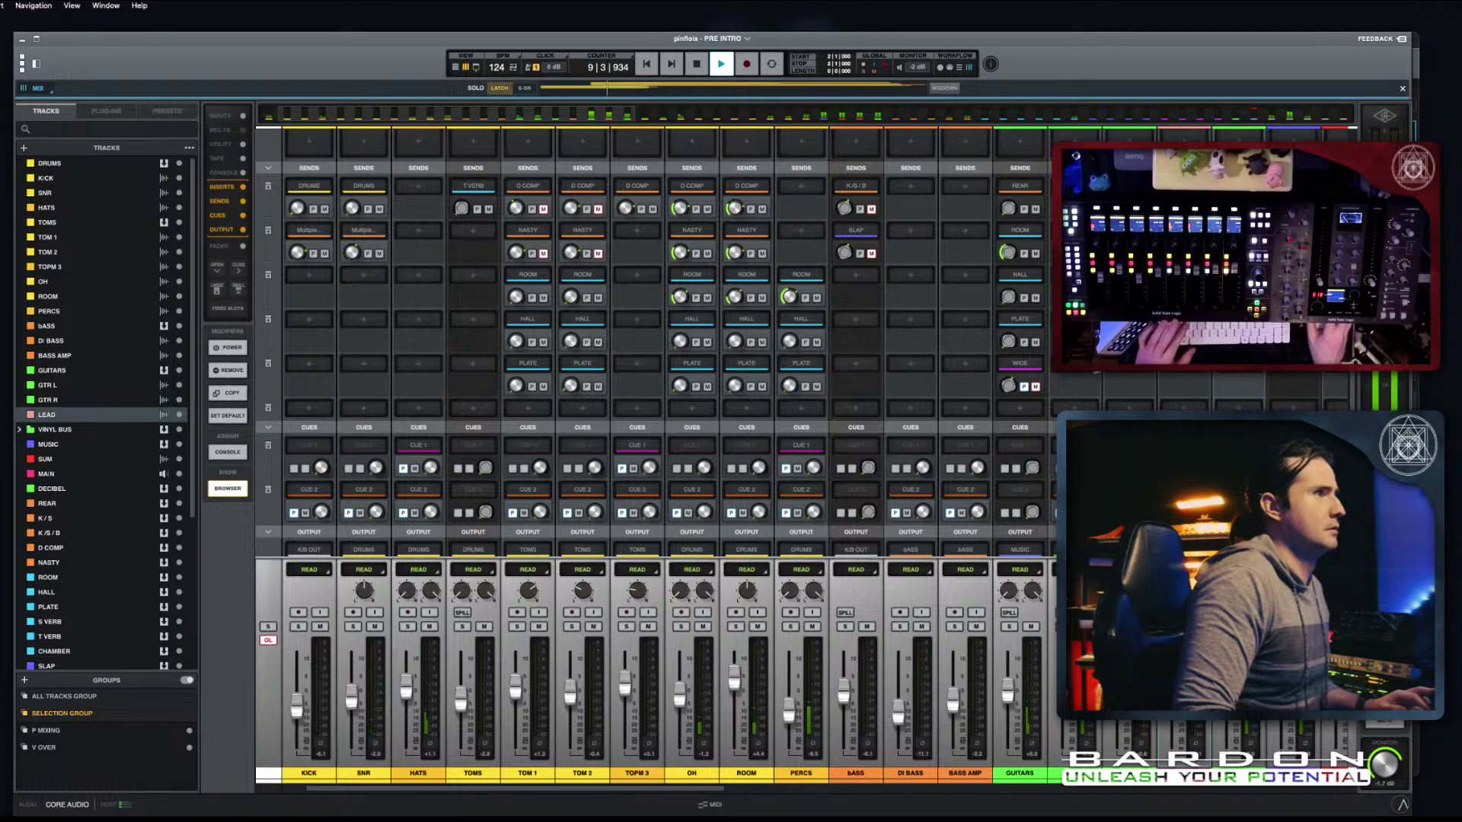
scroll(662, 457, "right", 3)
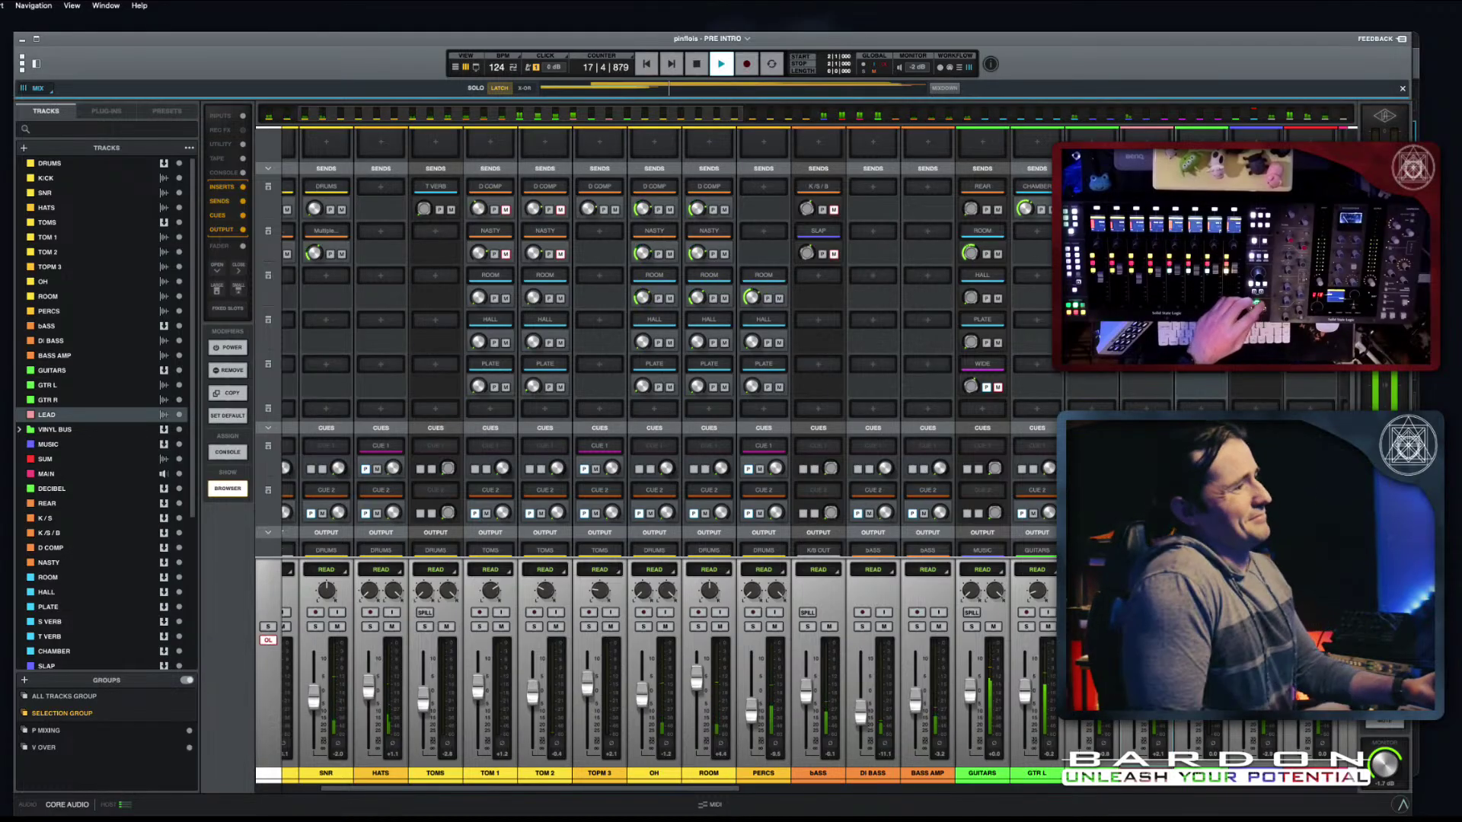
key("space")
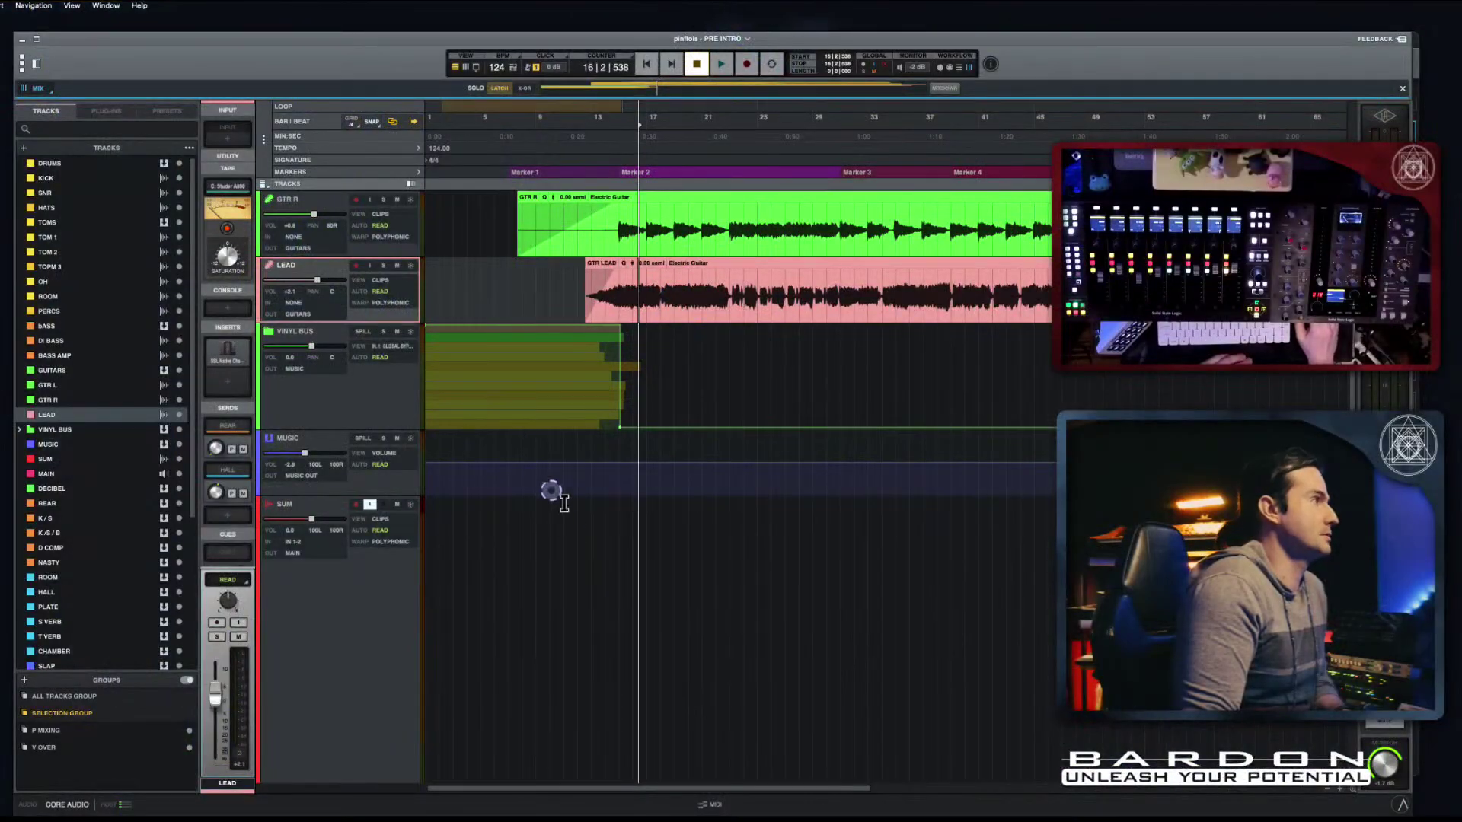
Step: Lower the VINYL BUS volume to about -2.7 dB, playing the transition from bar 7 to check the balance
scroll(548, 477, "up", 5)
left_click(319, 533)
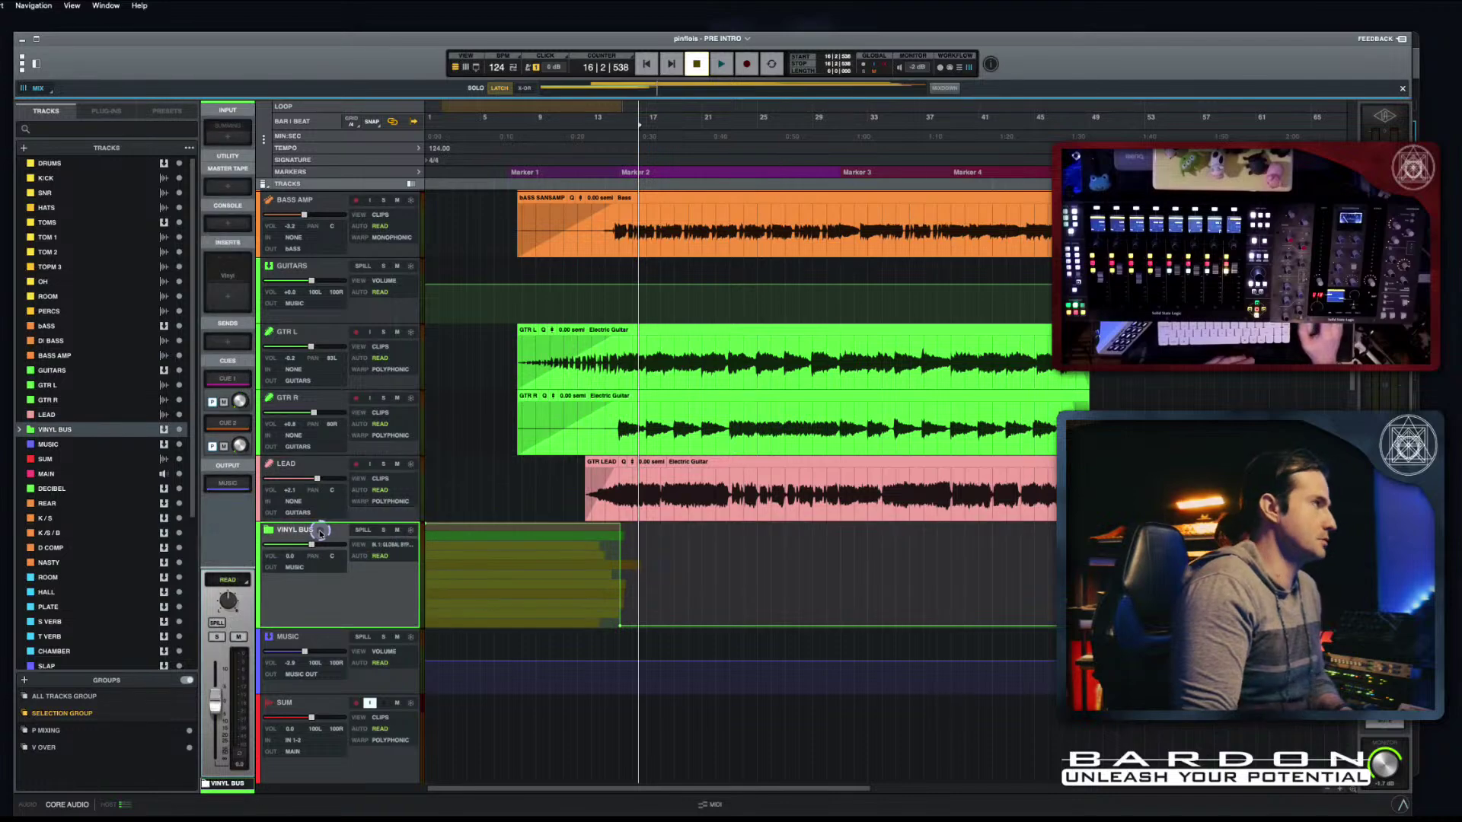
left_click(268, 530)
left_click(268, 531)
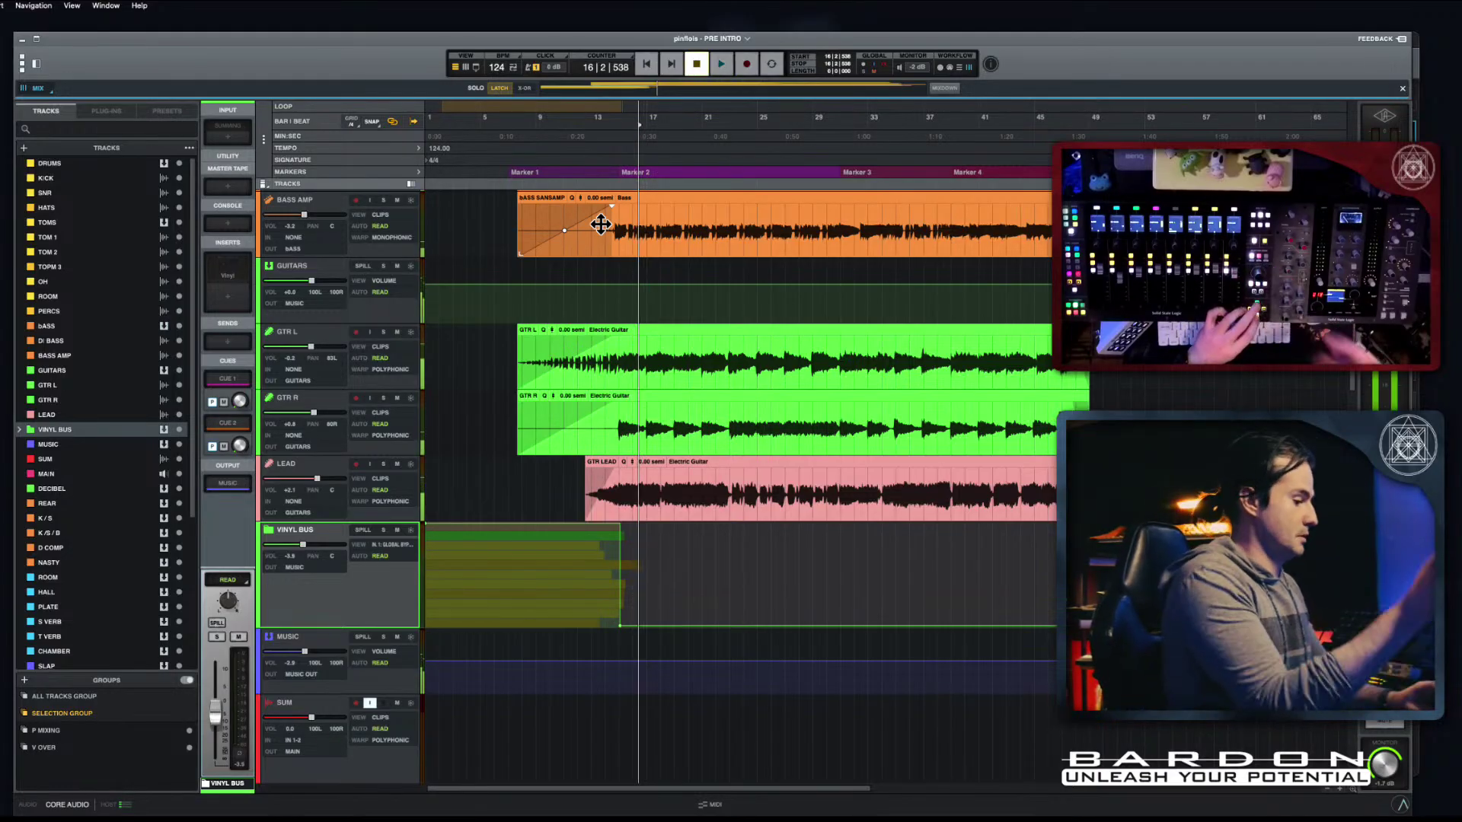
key("b")
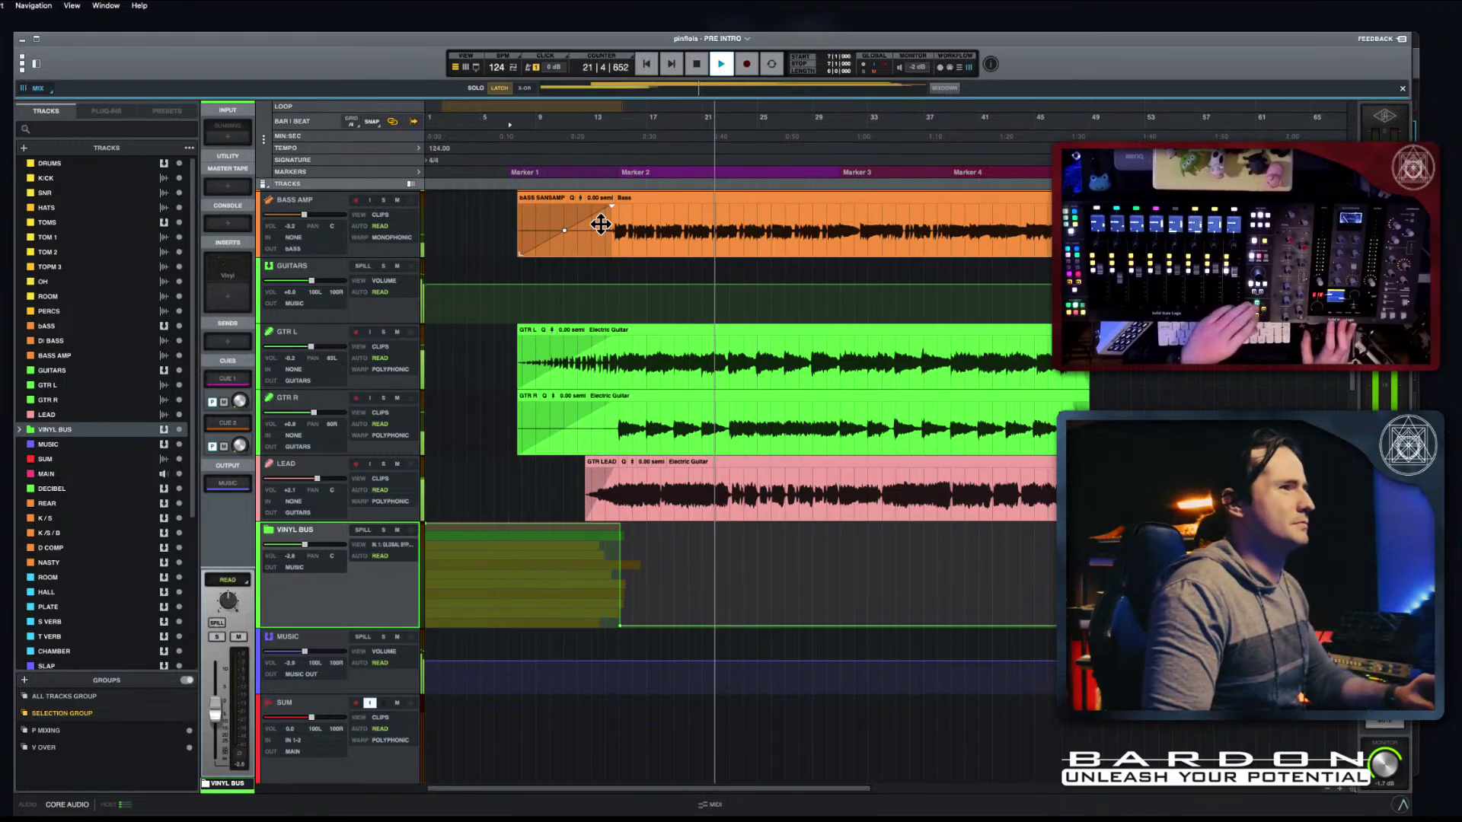
key("space")
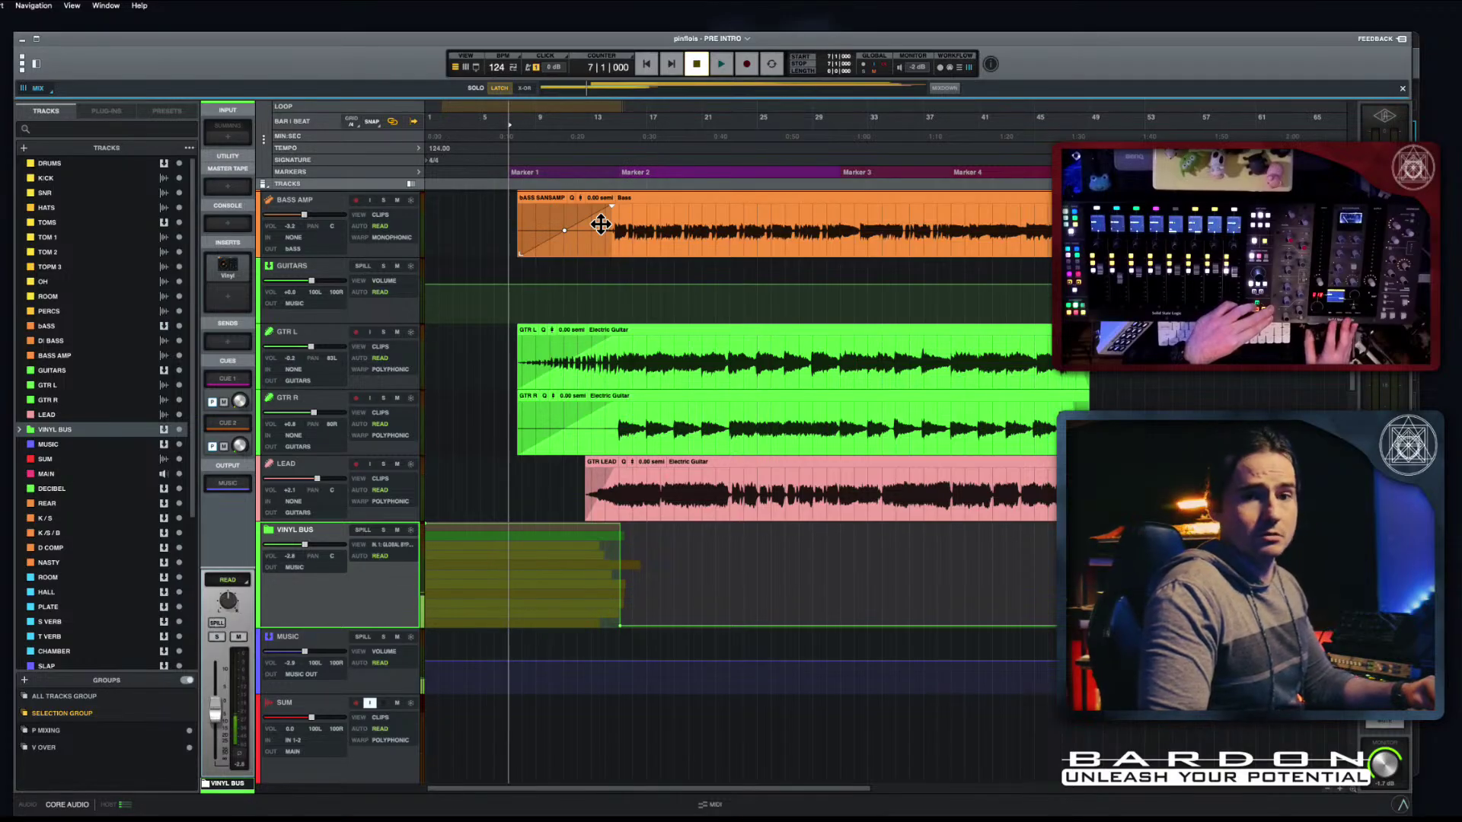
key("Escape")
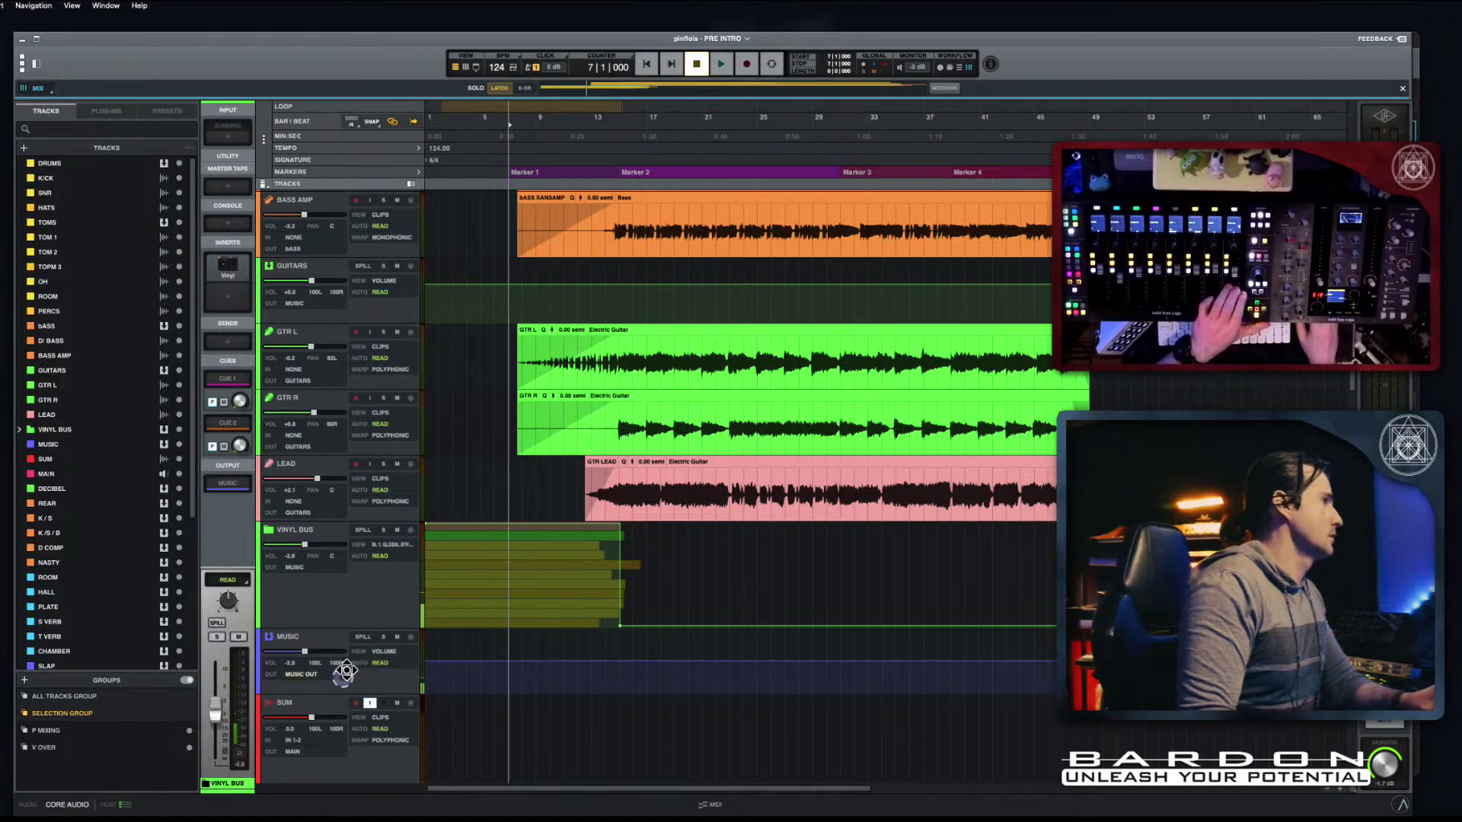
left_click(333, 613)
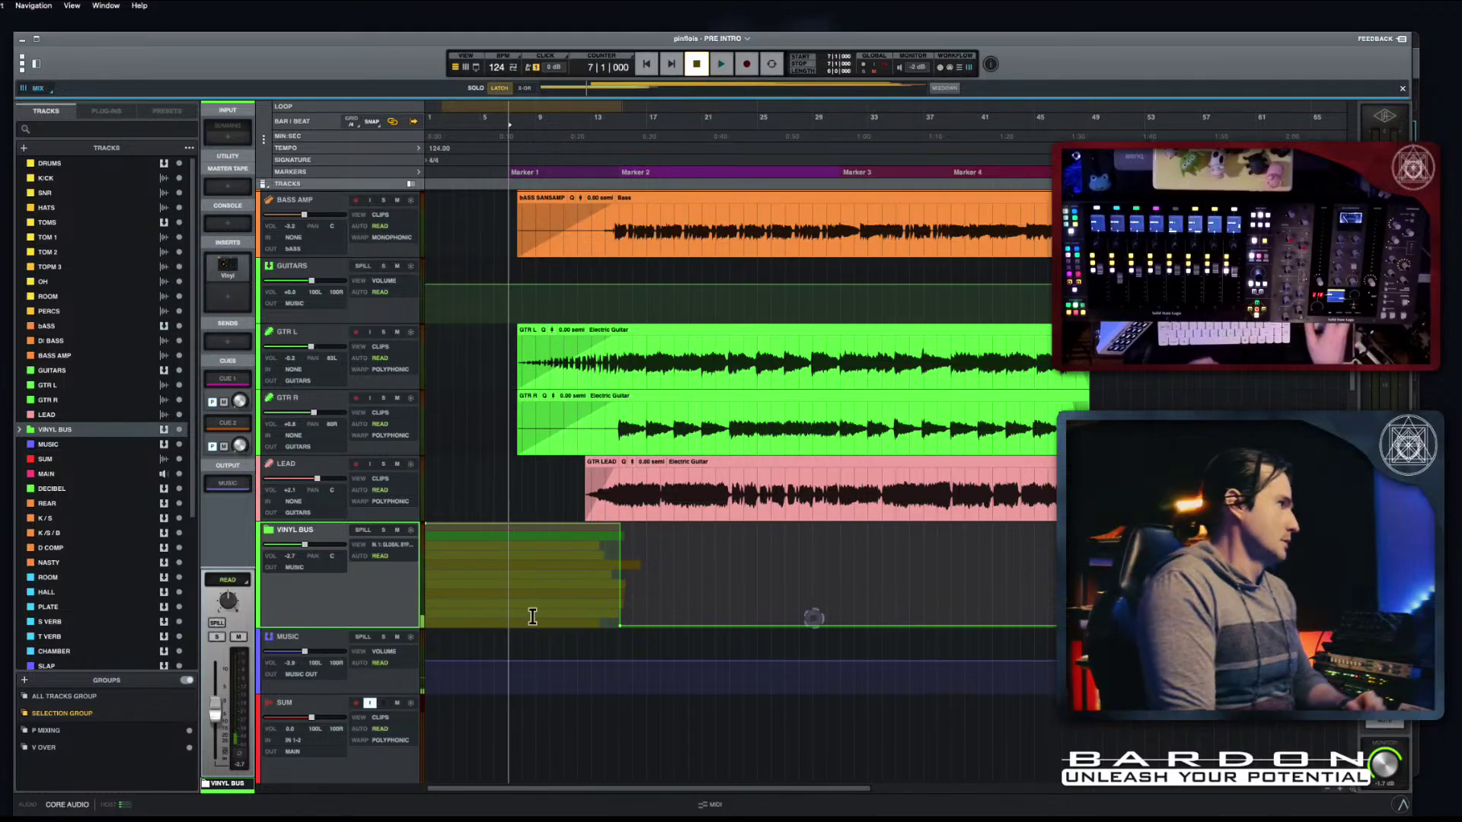
Step: Switch the VINYL BUS lane from the Vinyl bypass automation to the Overview display
left_click(399, 547)
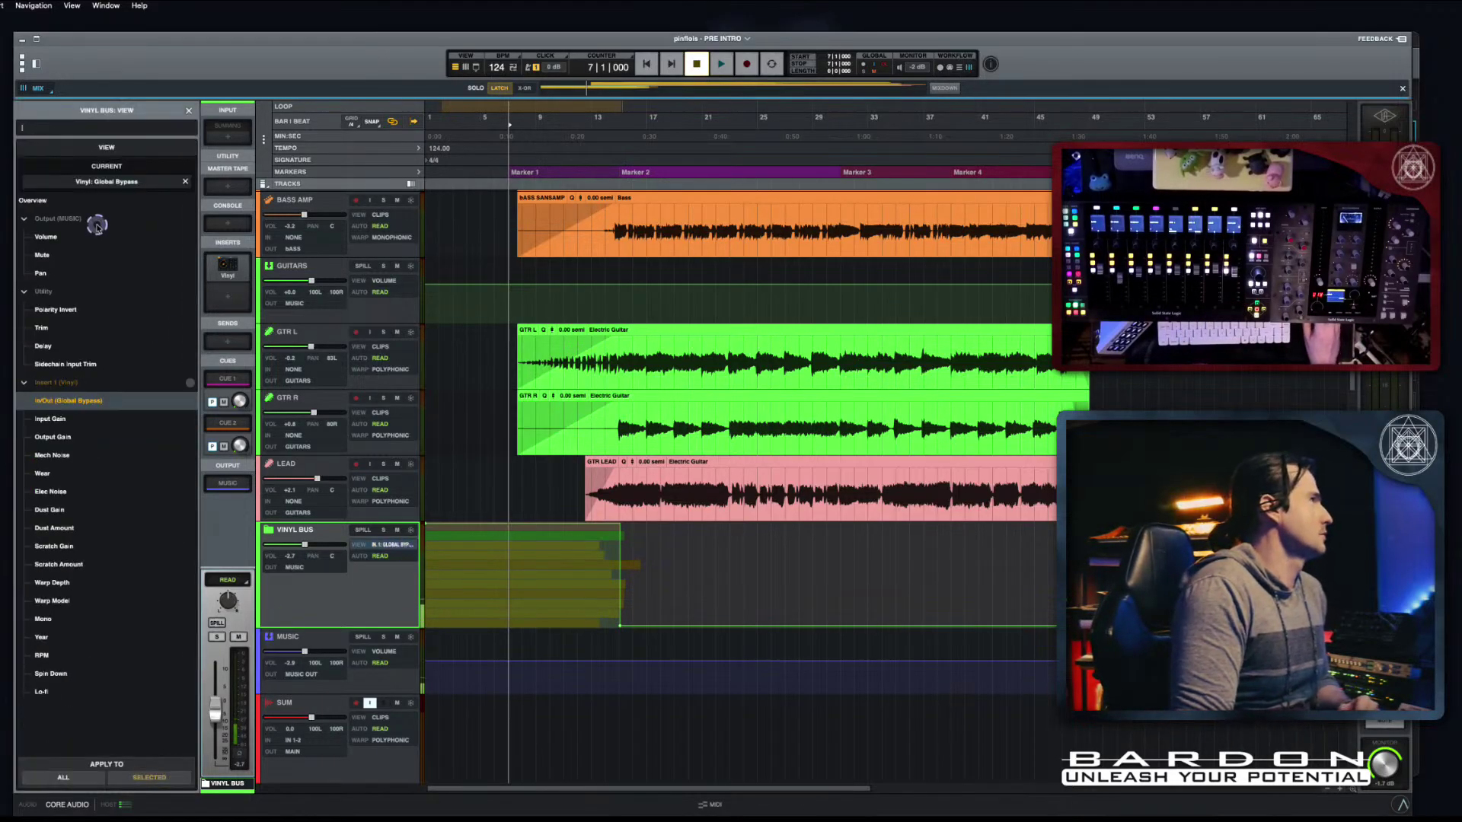
left_click(65, 238)
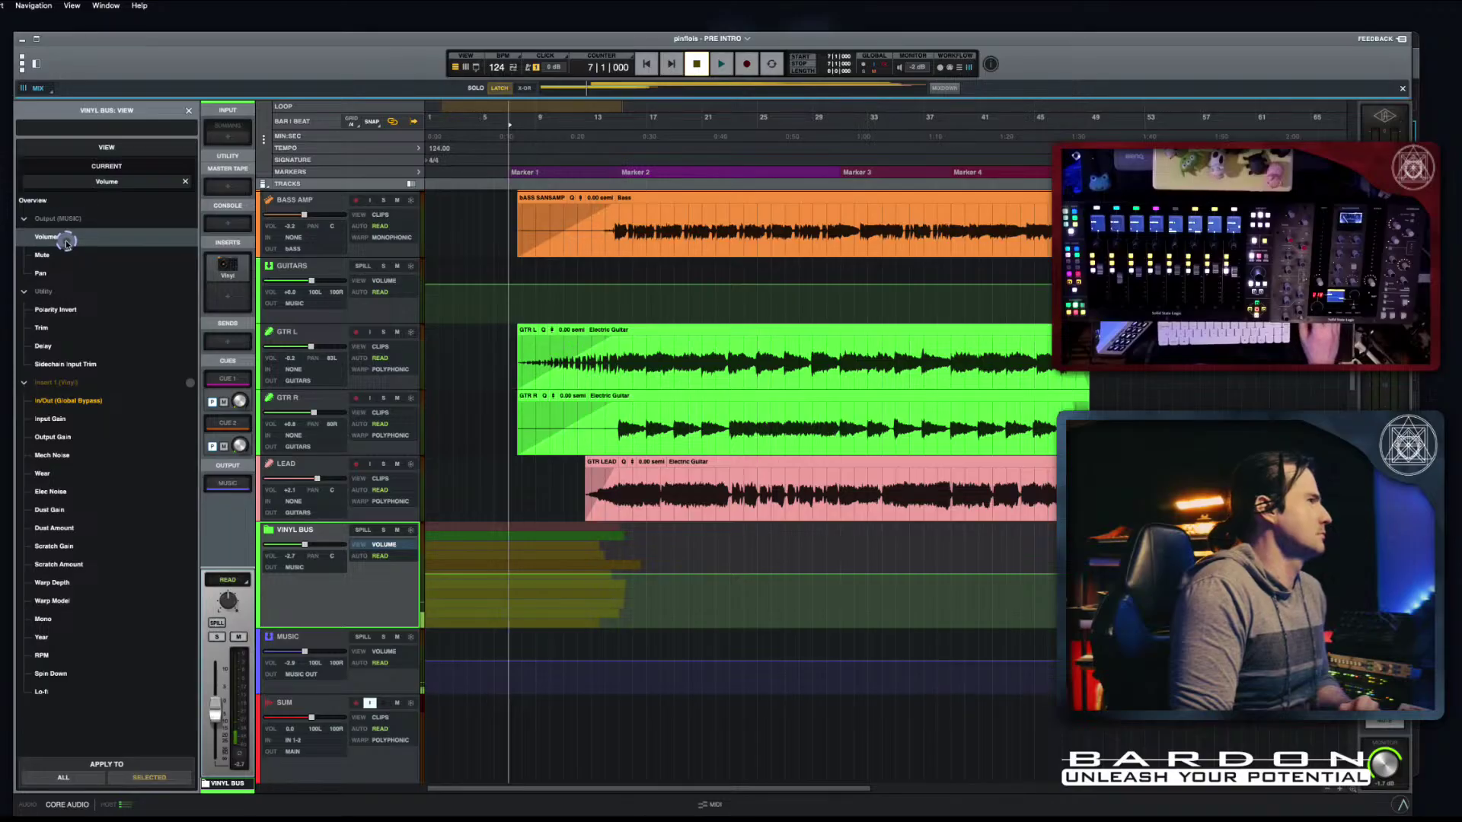
left_click(63, 218)
left_click(54, 200)
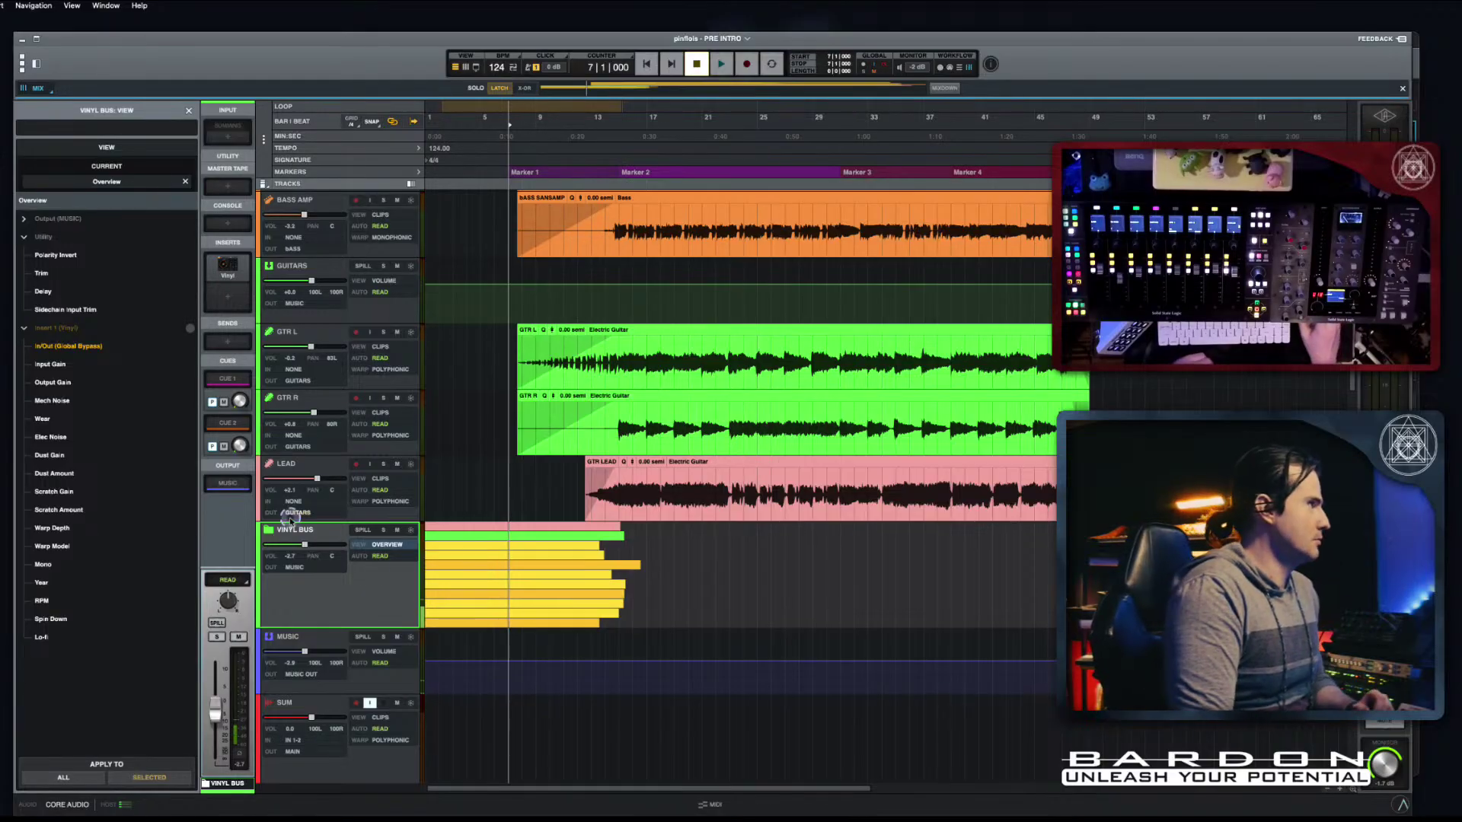
Step: Expand VINYL BUS and lengthen the LEAD copy clip's fade-out so it starts at about bar 12
left_click(268, 529)
scroll(605, 548, "down", 2)
left_click_drag(597, 558, 587, 561)
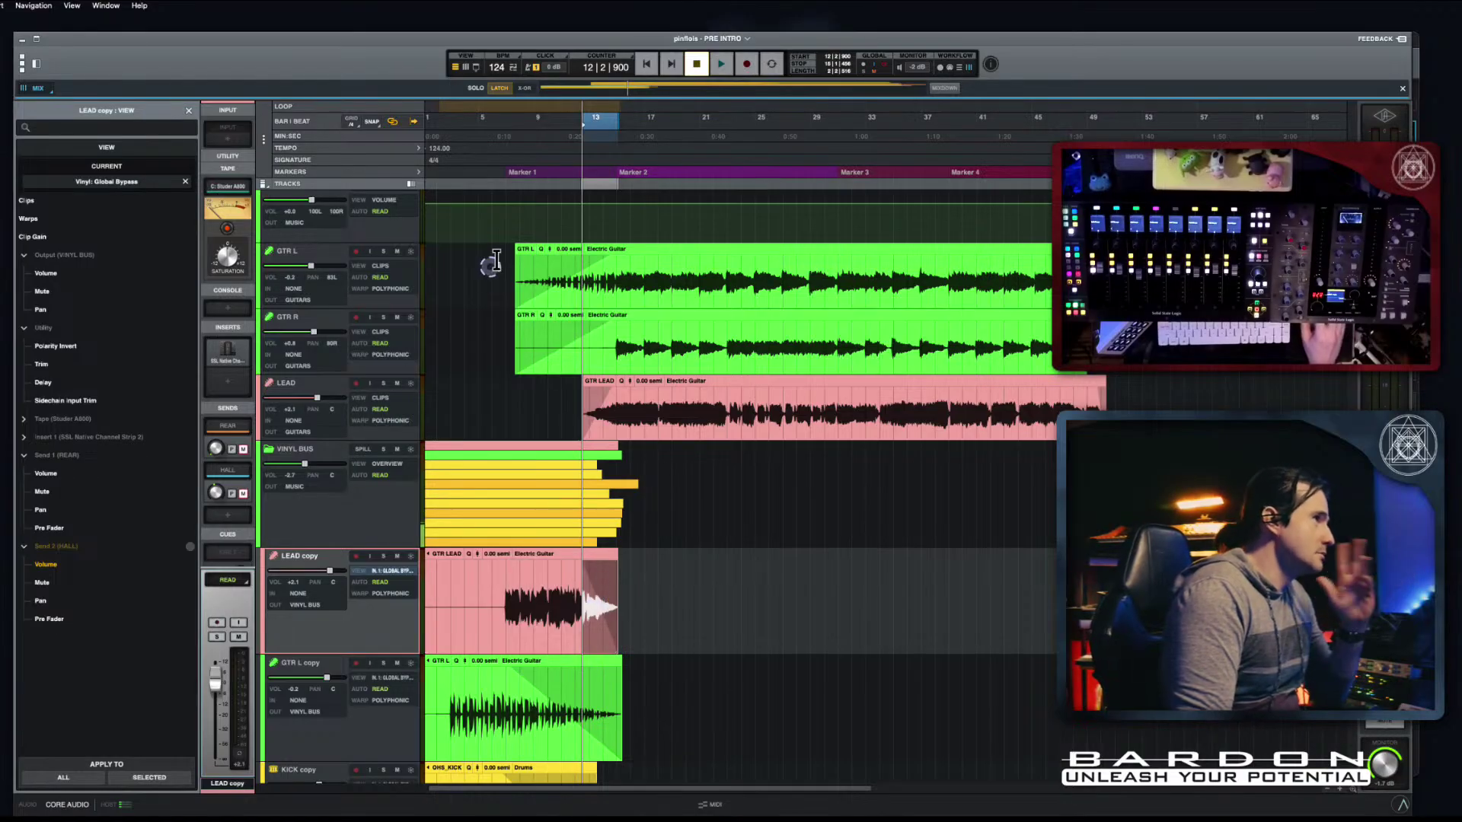
left_click(484, 132)
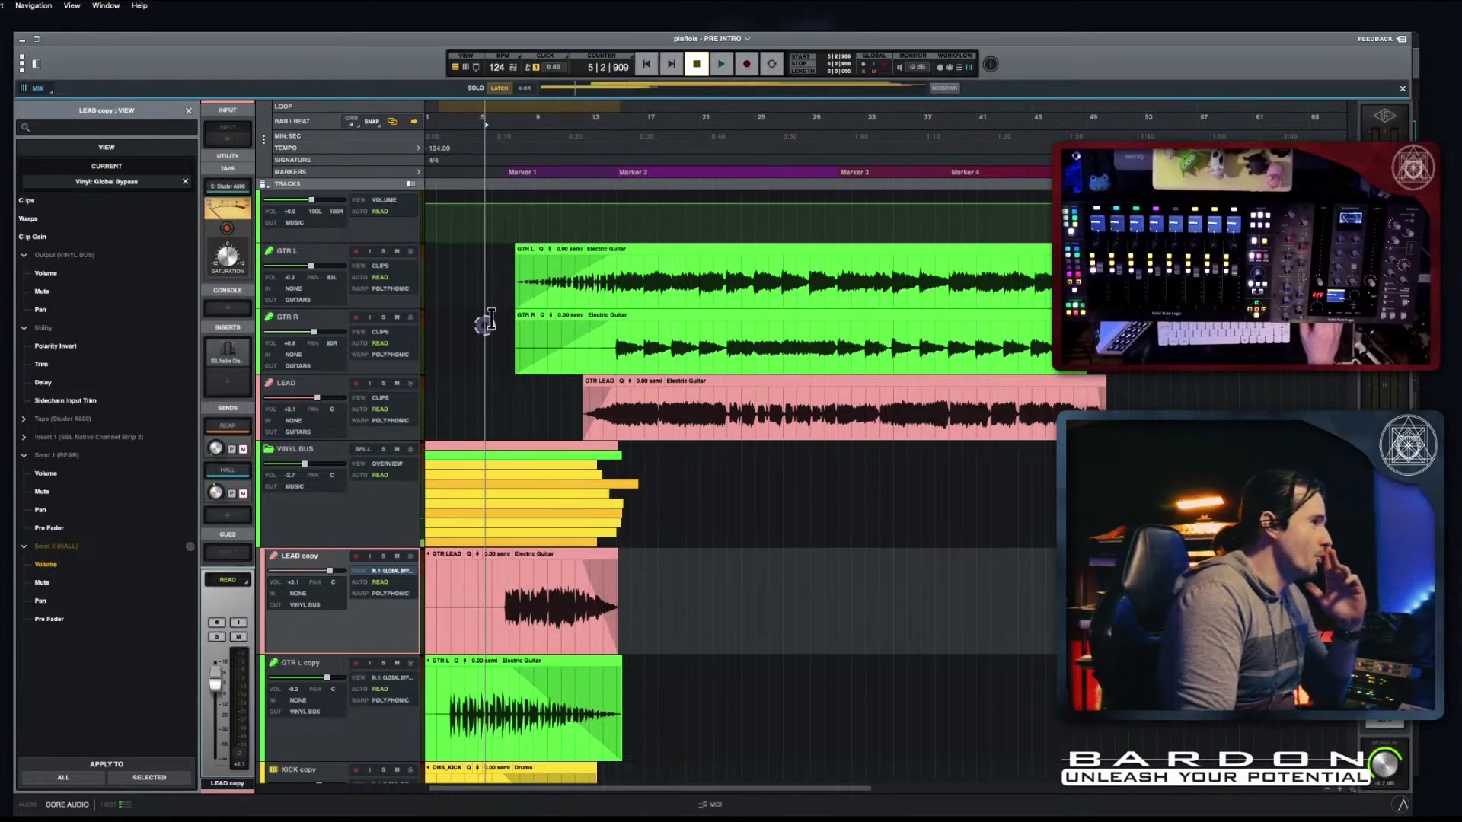
Step: Examine the fade-ins of the drum, bass and guitar clips against the VINYL BUS copies' fade-outs, and play the intro from bar 1
key("Home")
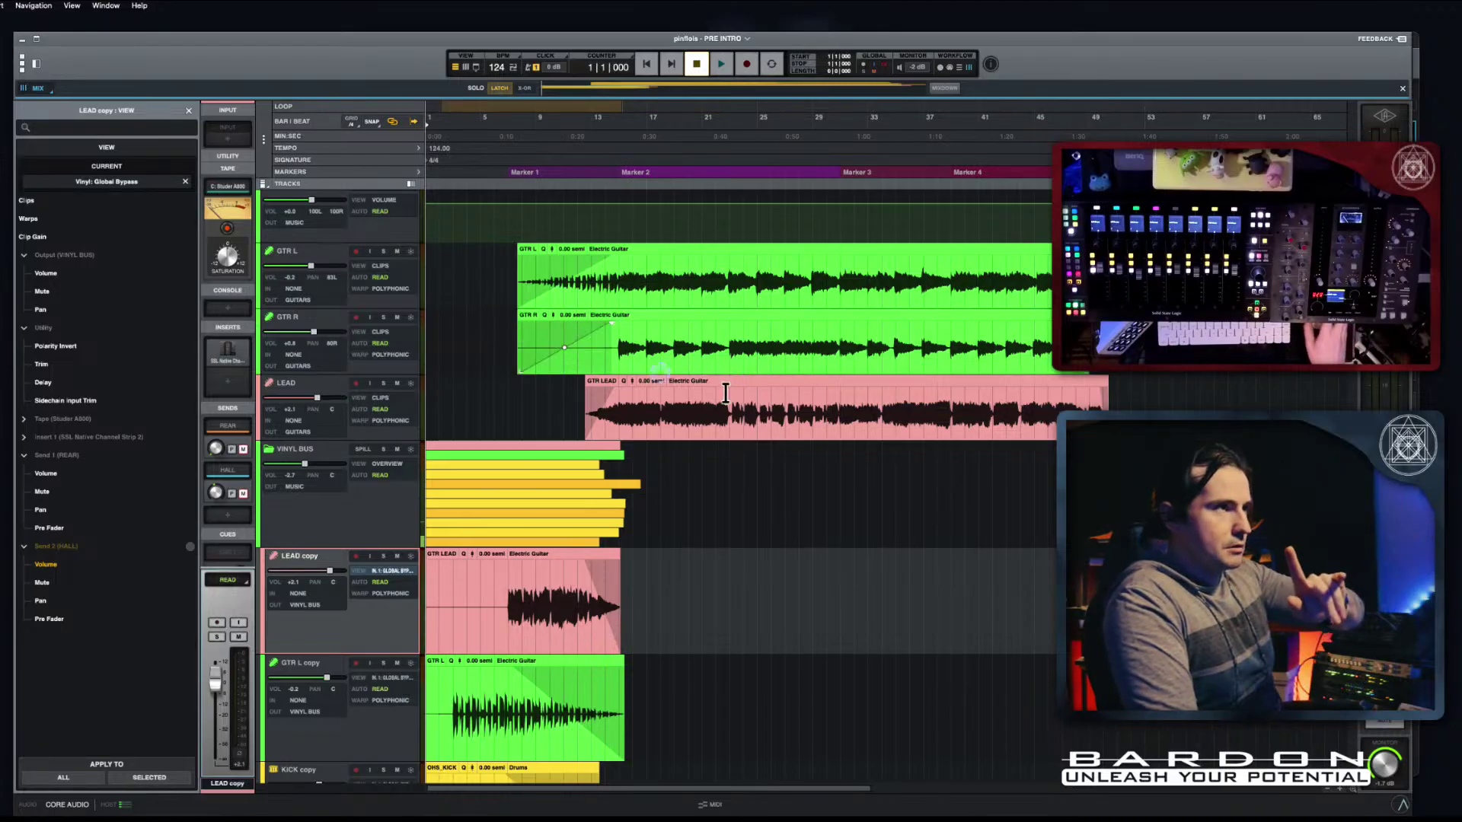
scroll(631, 392, "up", 10)
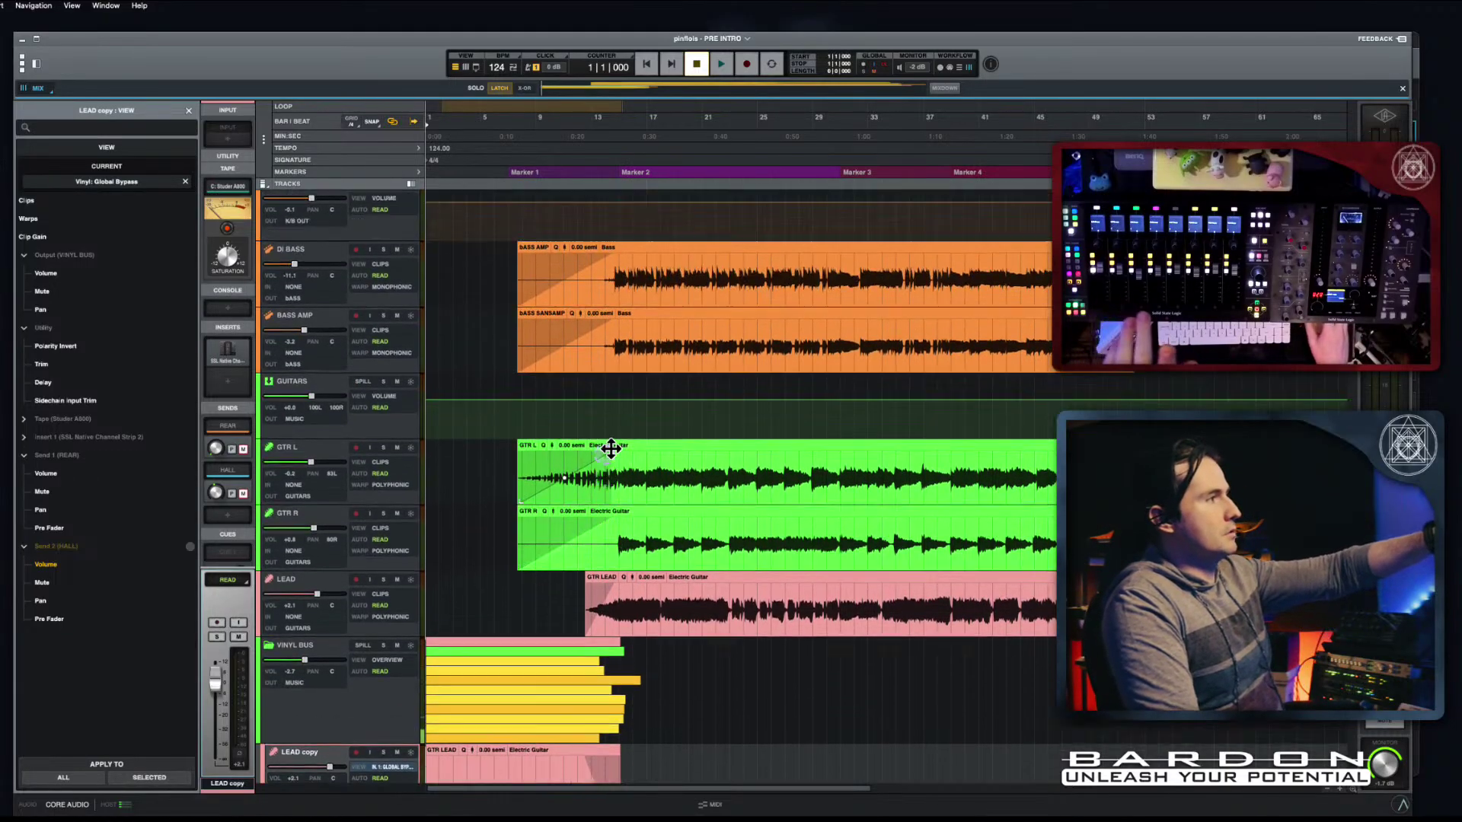
scroll(598, 581, "up", 10)
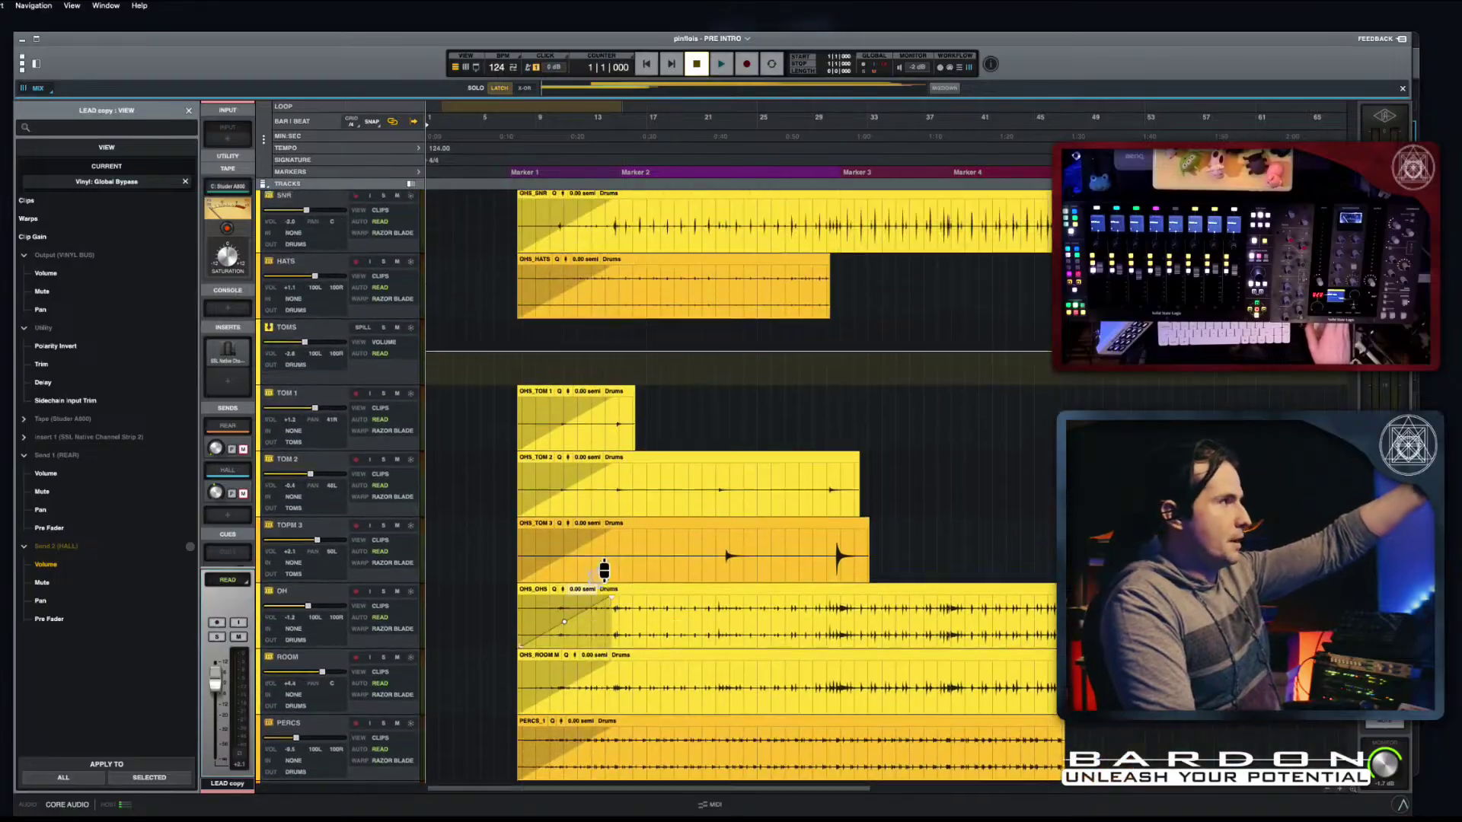
scroll(597, 580, "up", 2)
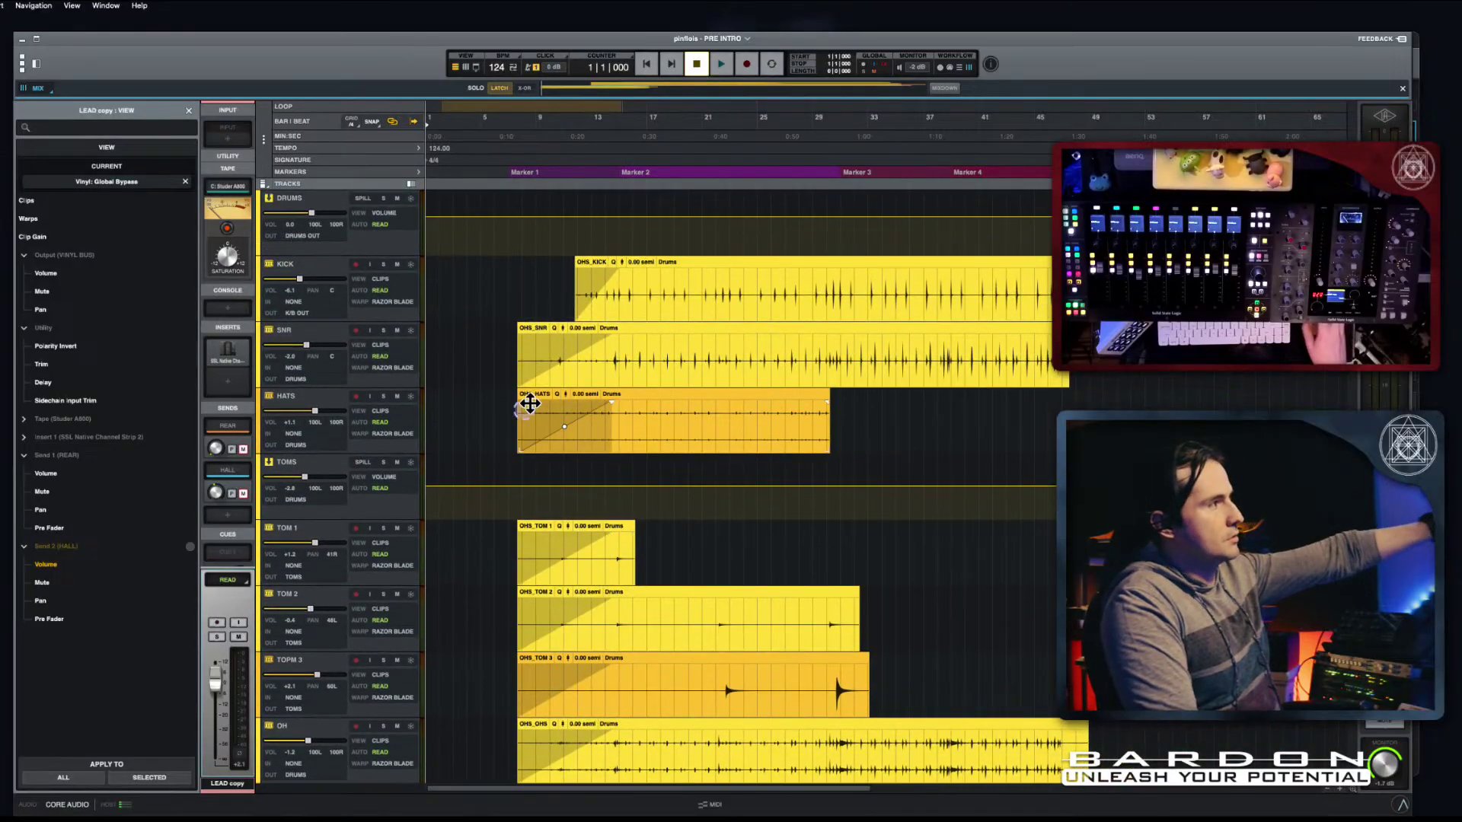
scroll(571, 471, "down", 10)
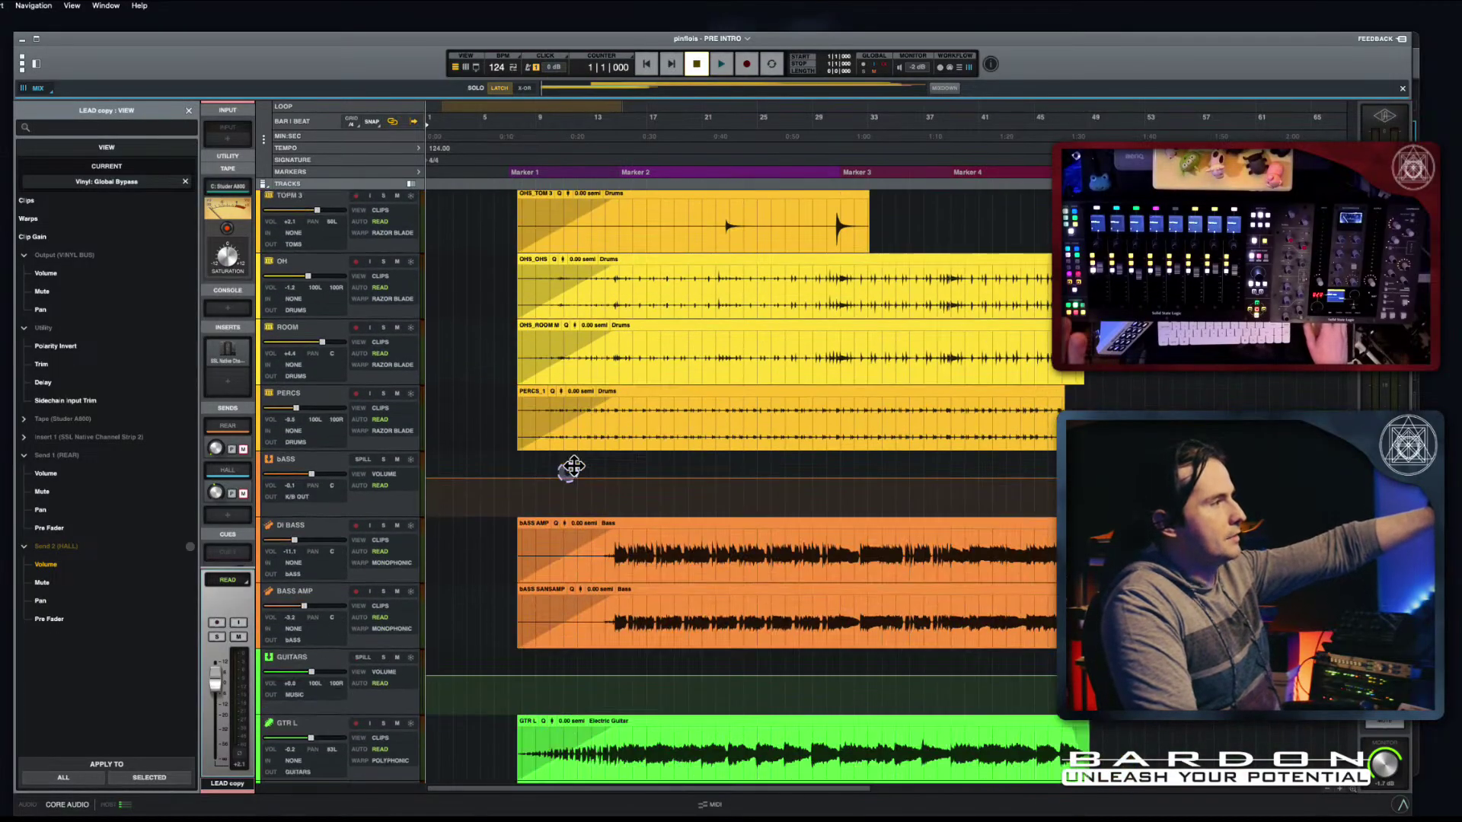
scroll(568, 475, "down", 10)
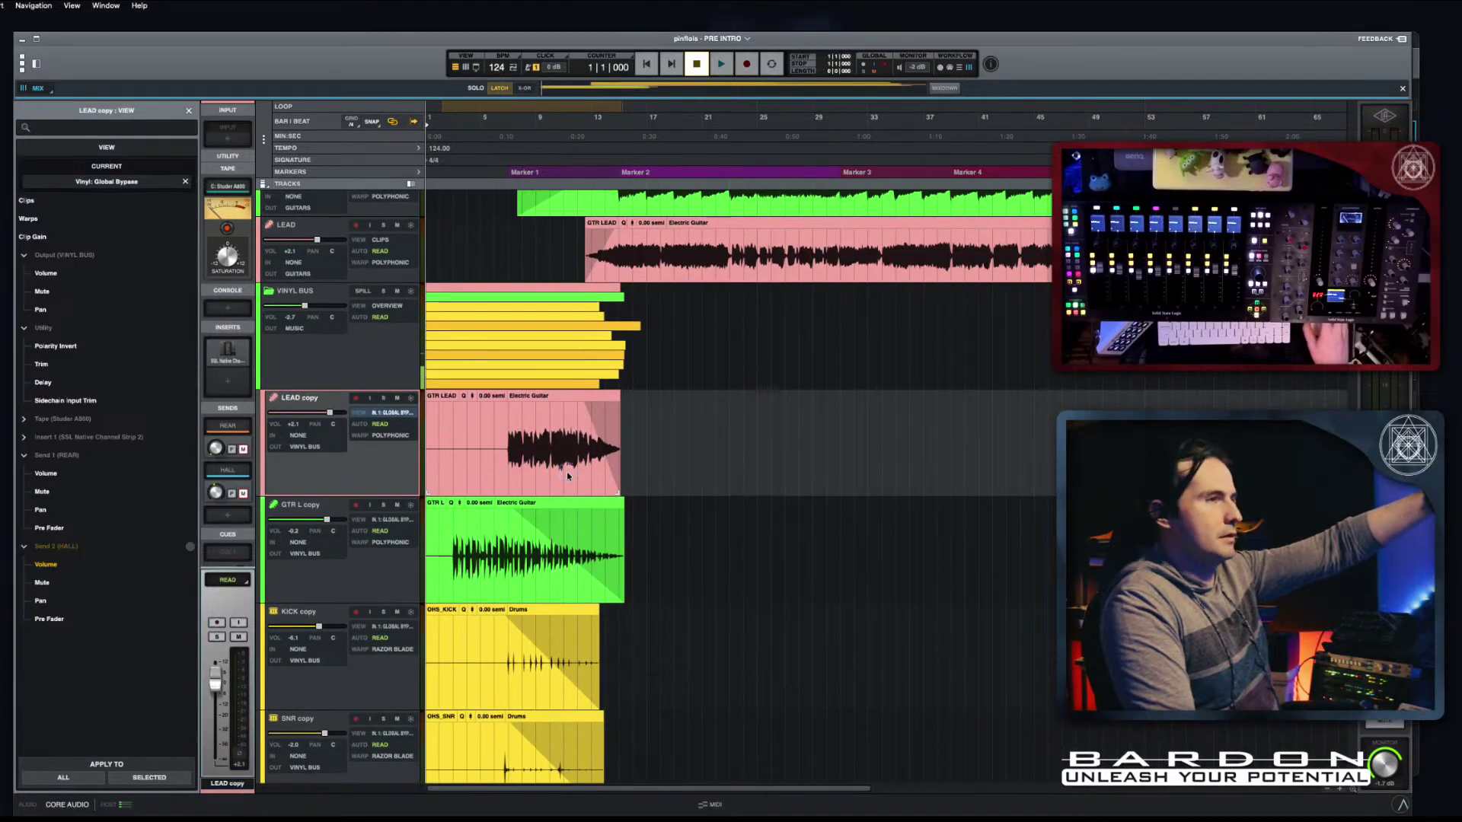
scroll(567, 476, "up", 4)
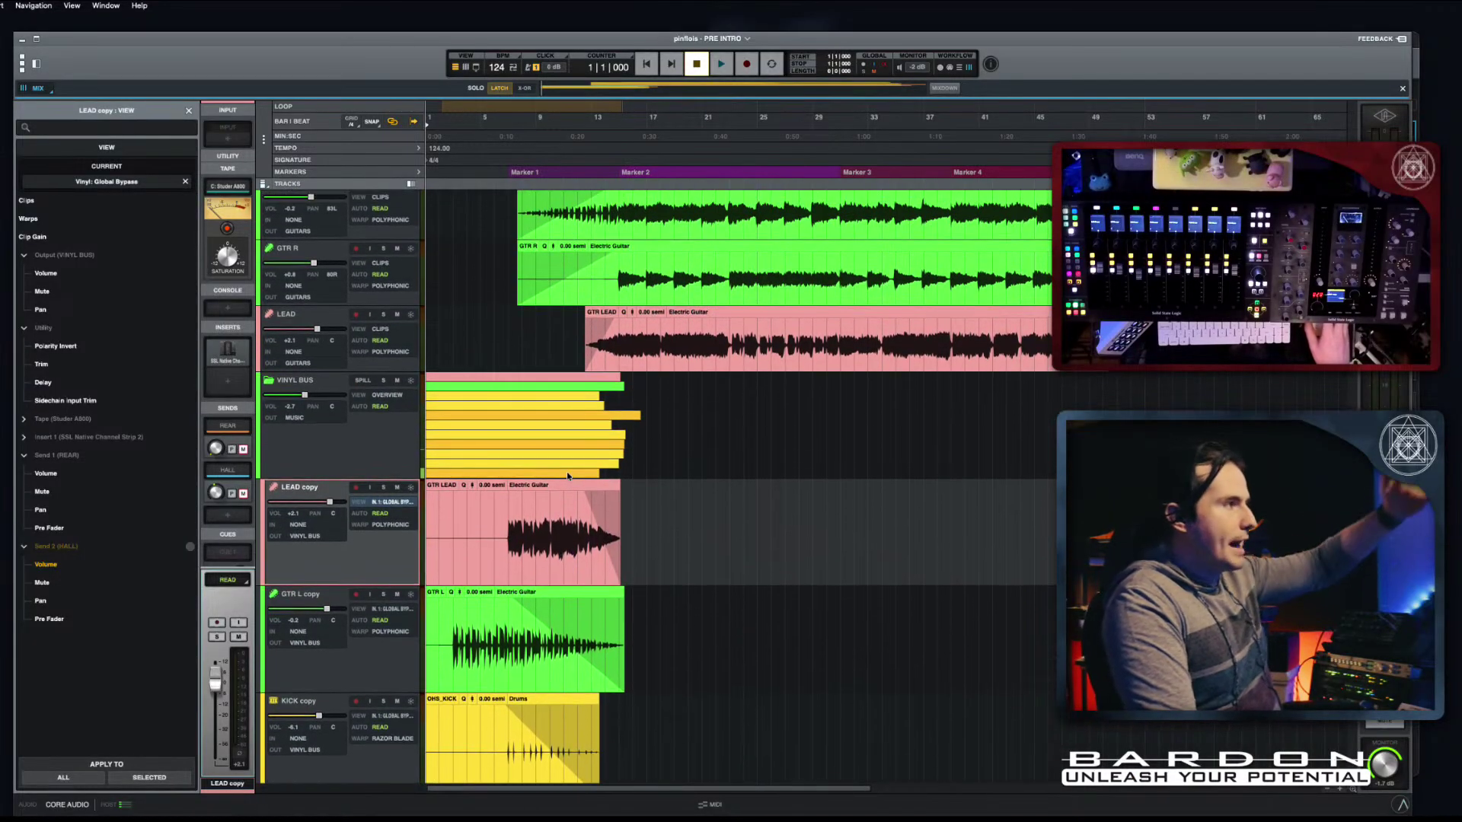
scroll(567, 475, "up", 12)
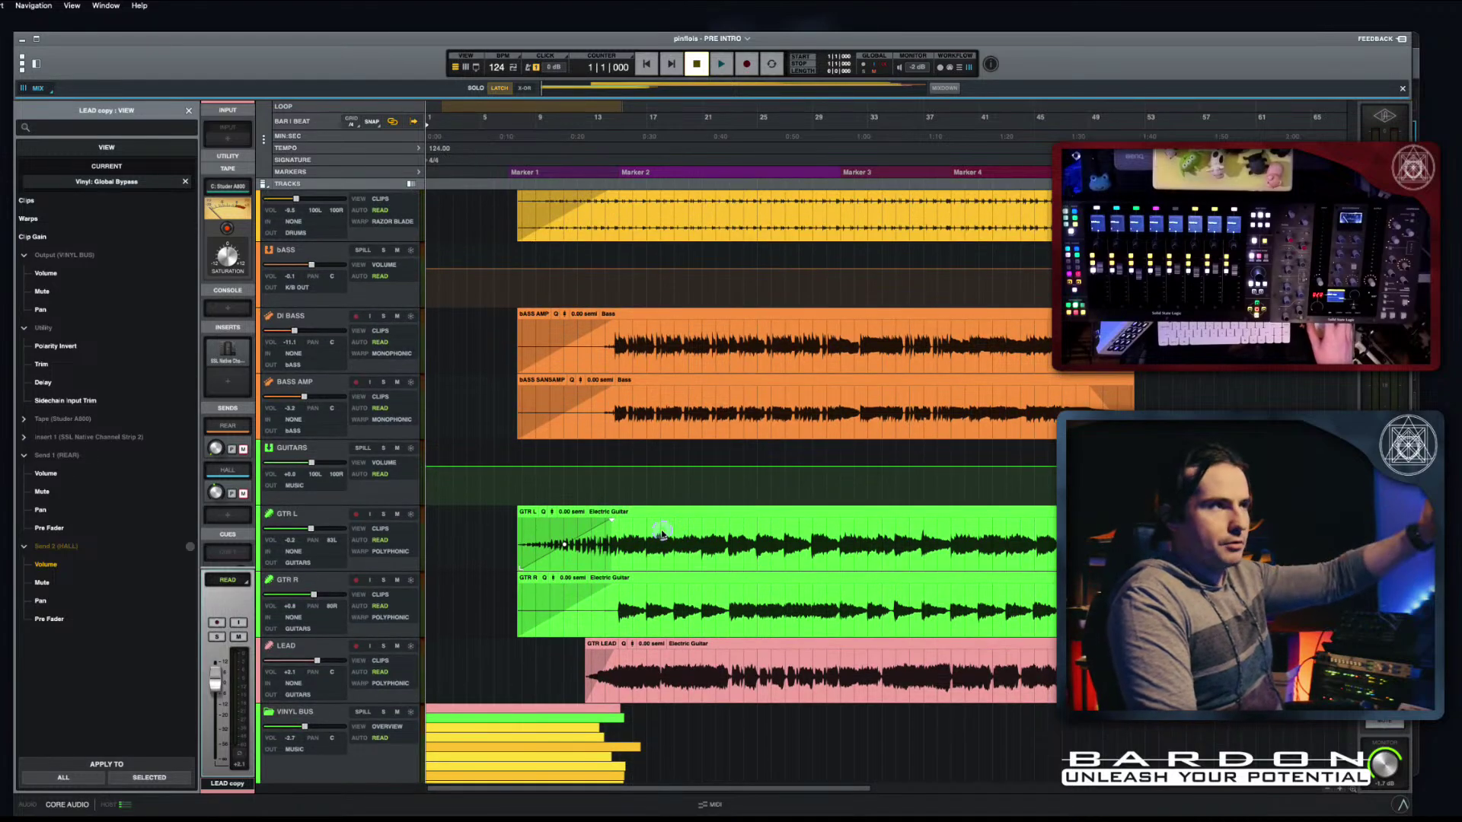
scroll(661, 535, "down", 11)
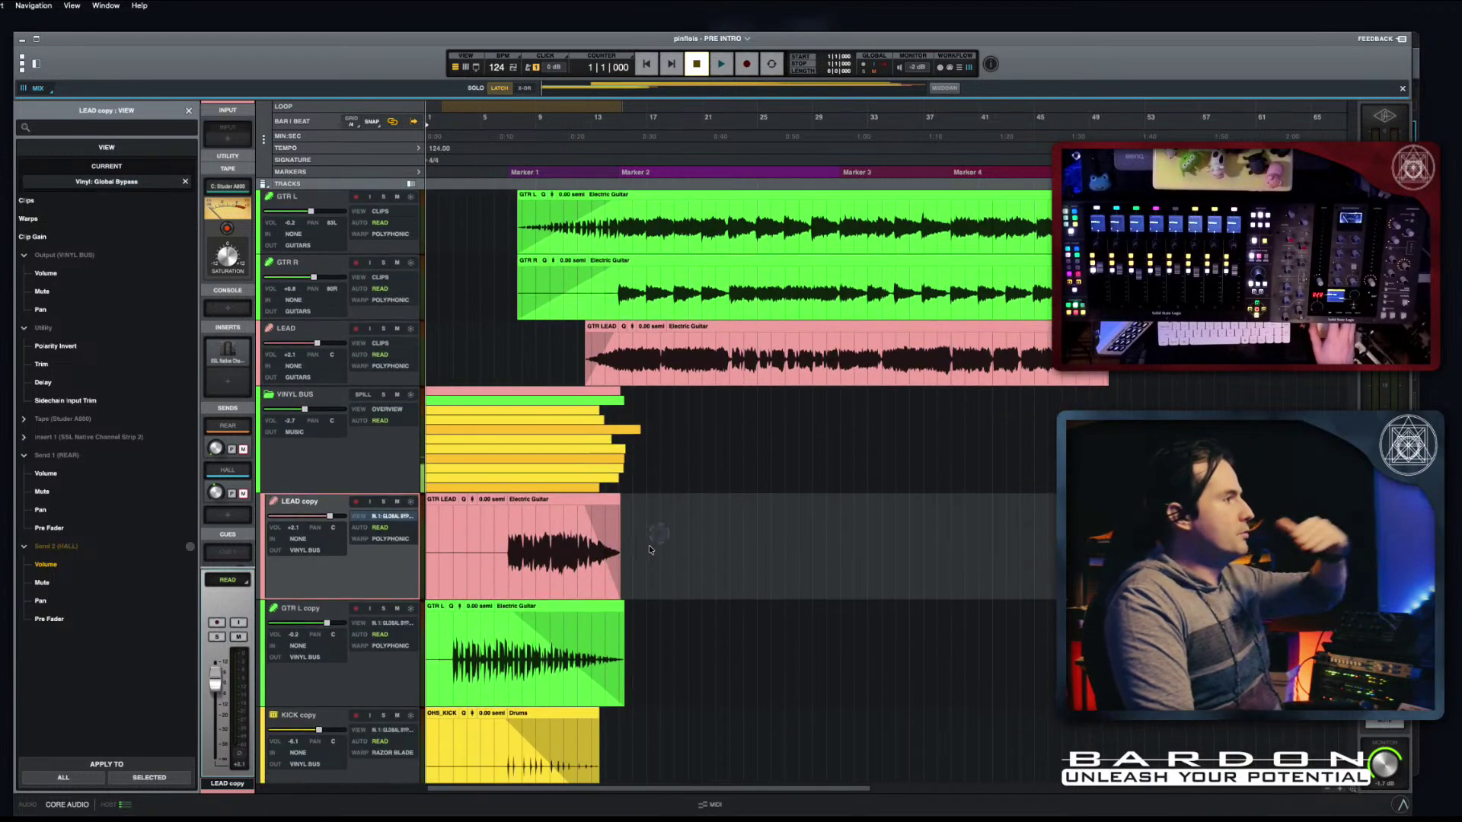
scroll(590, 569, "down", 2)
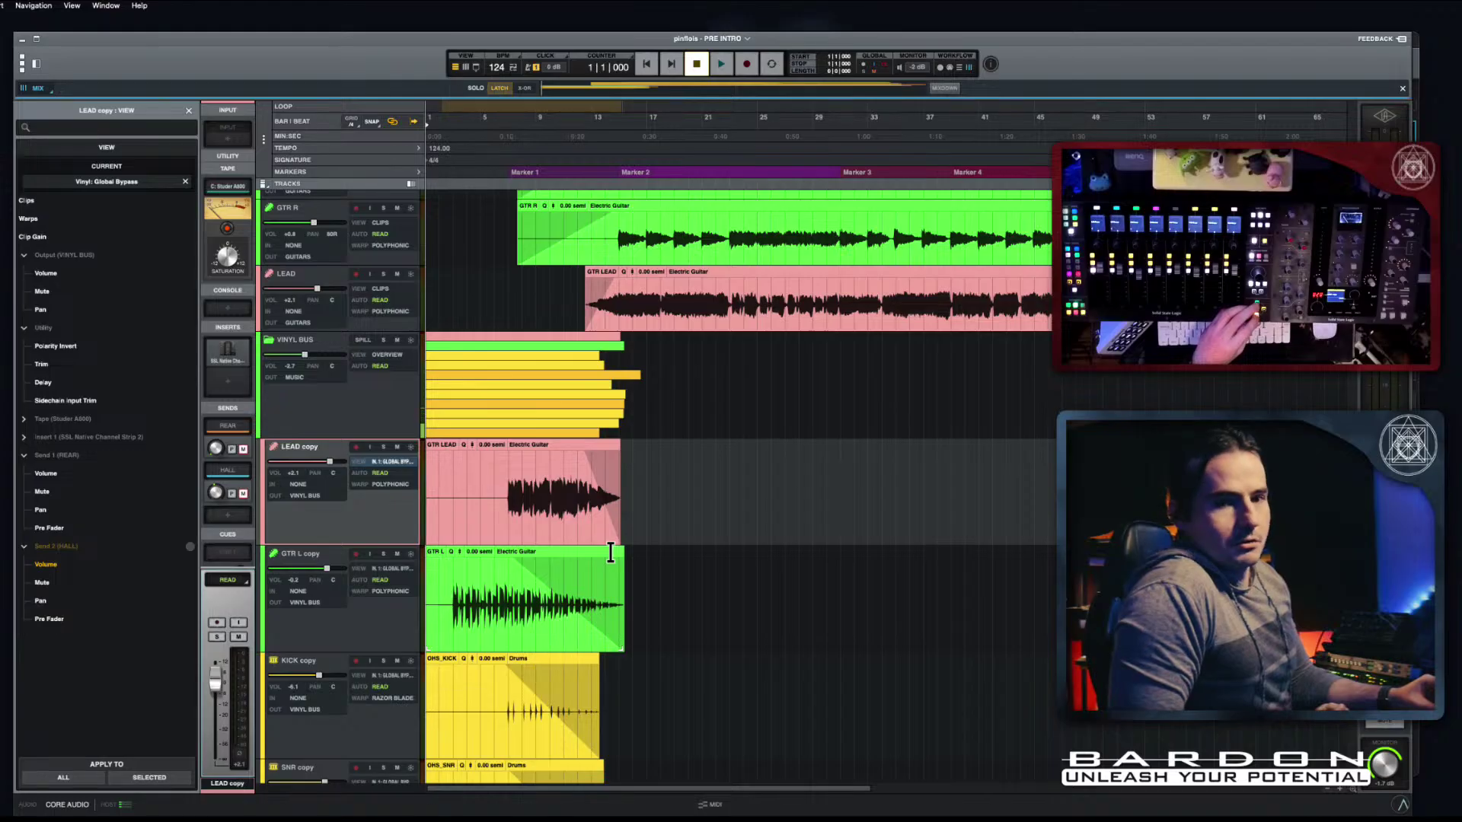
key("space")
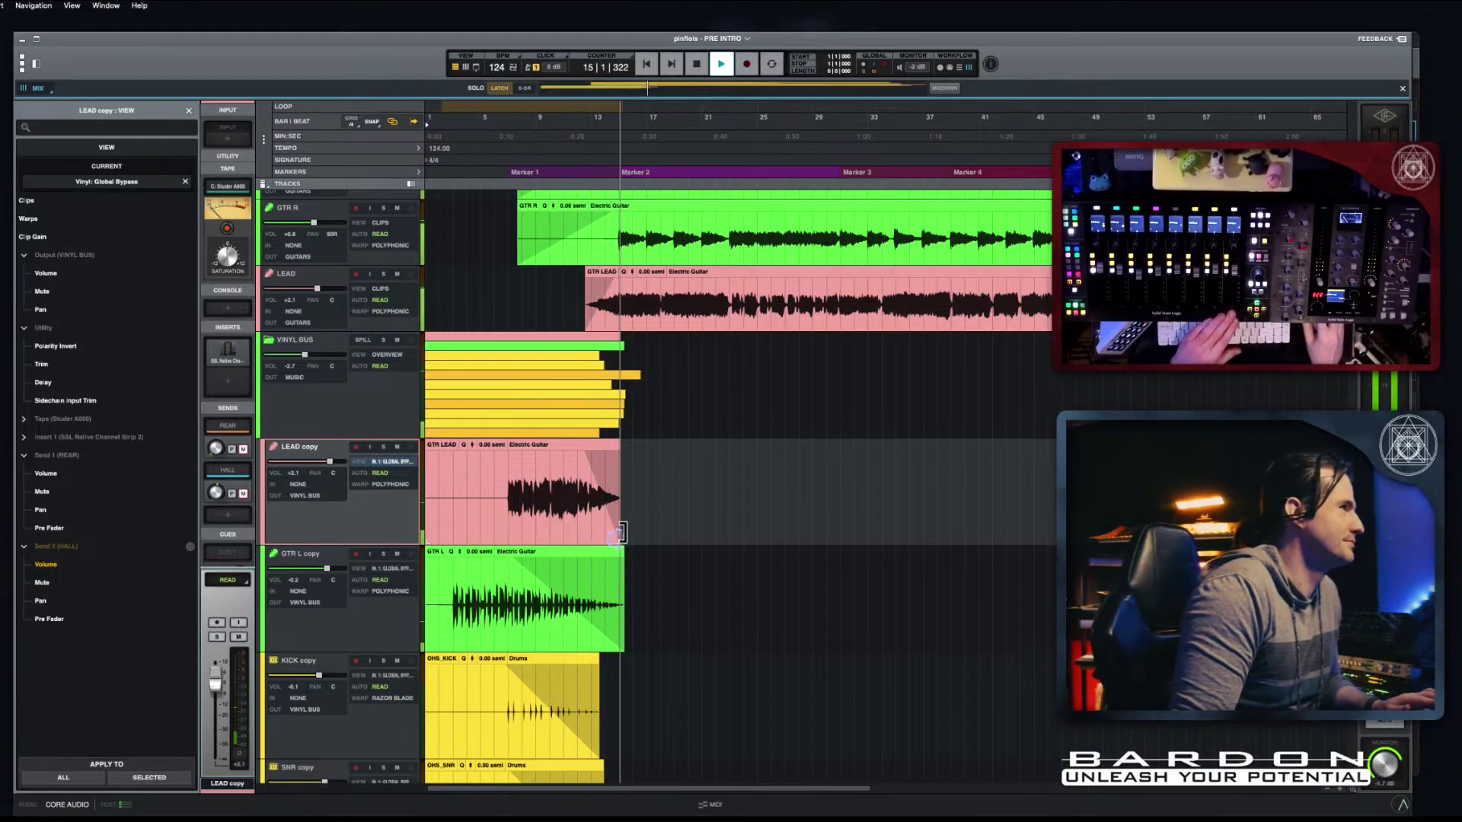
Step: Trim the end of the LEAD copy clip to about bar 14 and play the transition from about bar 6
left_click(614, 537)
left_click_drag(613, 537, 606, 536)
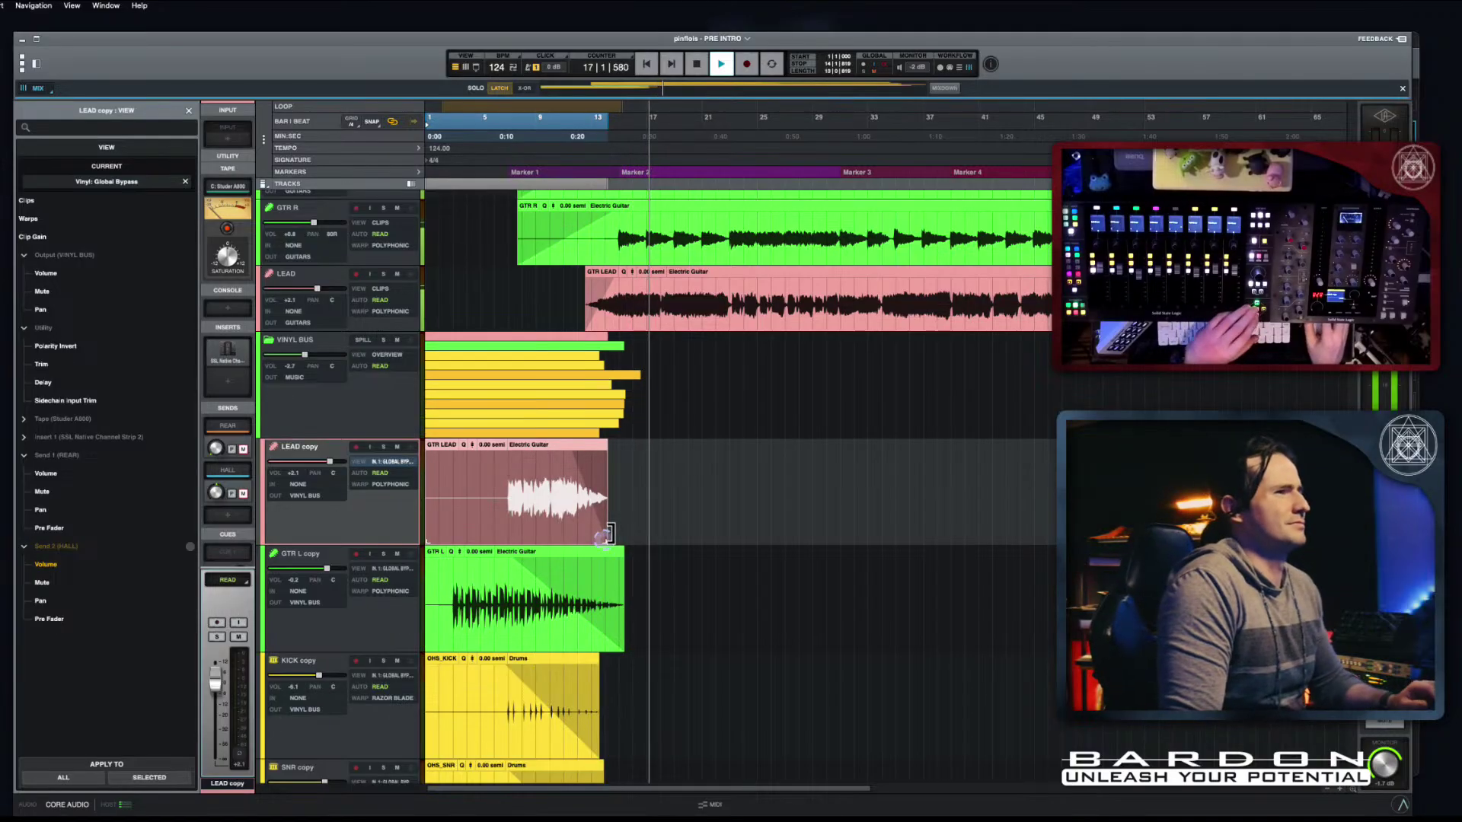
key("space")
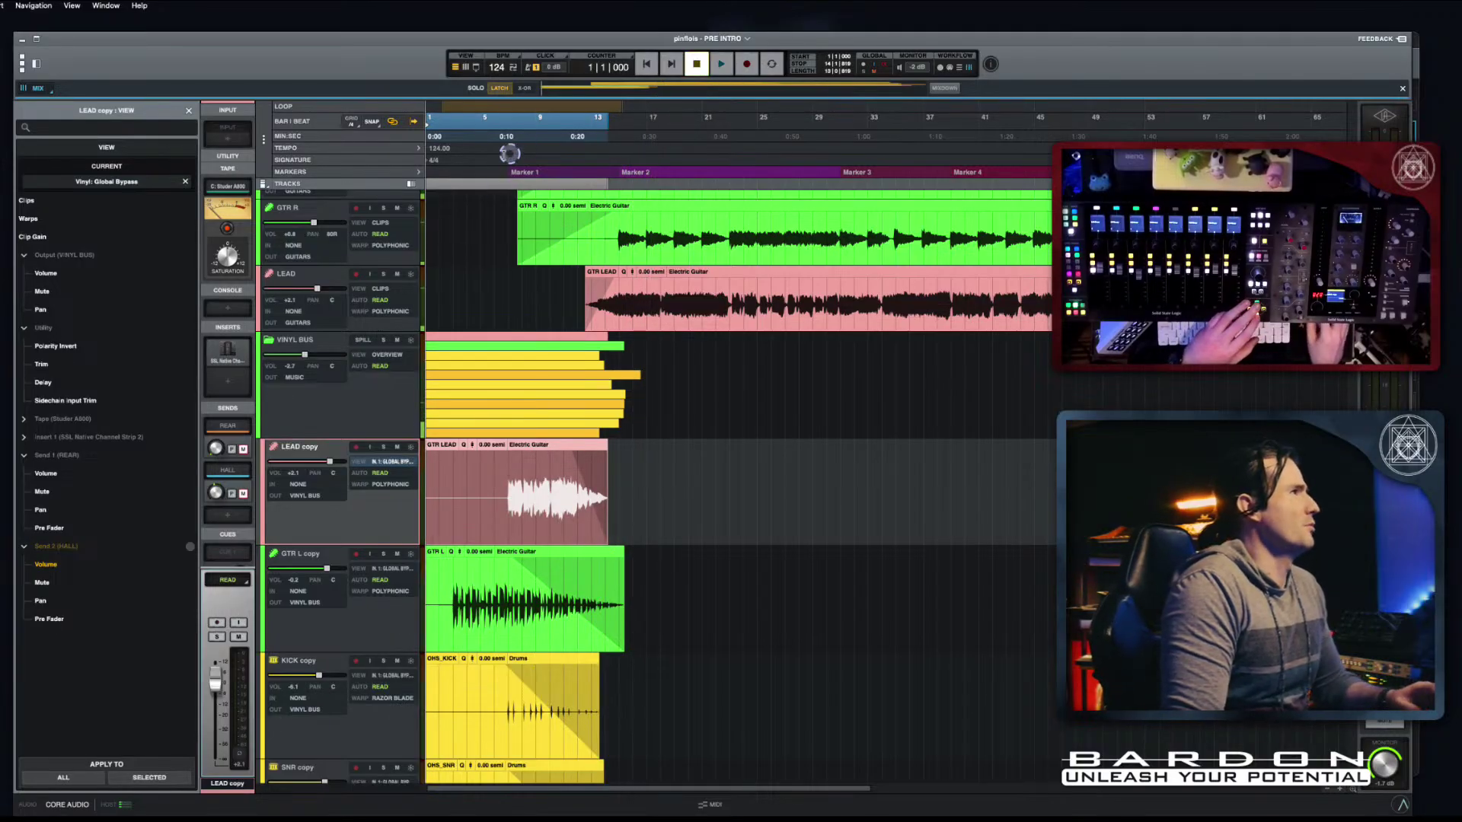
left_click(501, 156)
key("space")
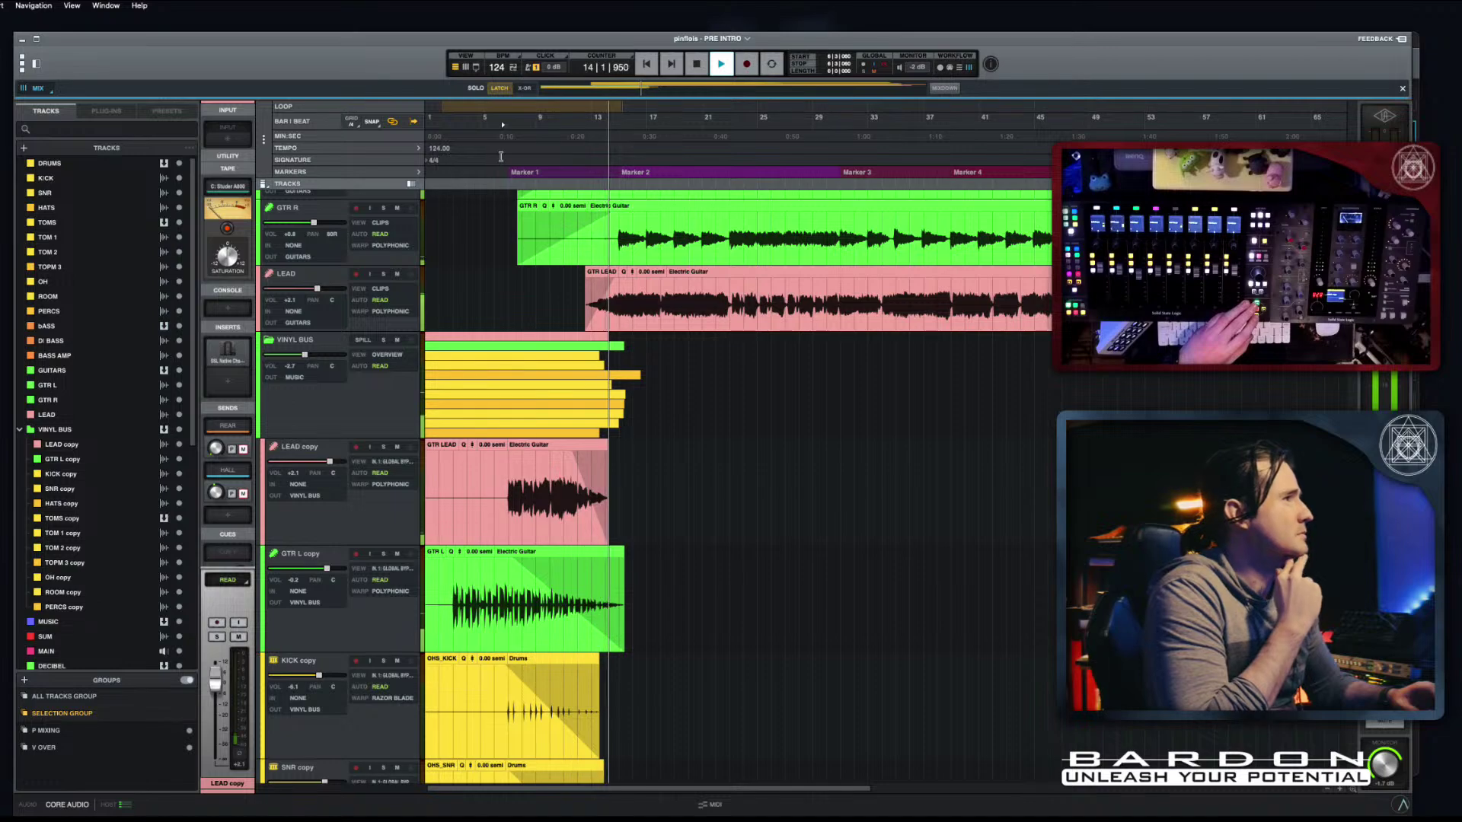
Step: Shorten the LEAD copy clip's fade-out so it starts at about bar 12, beat 3, and stop playback
left_click(618, 275)
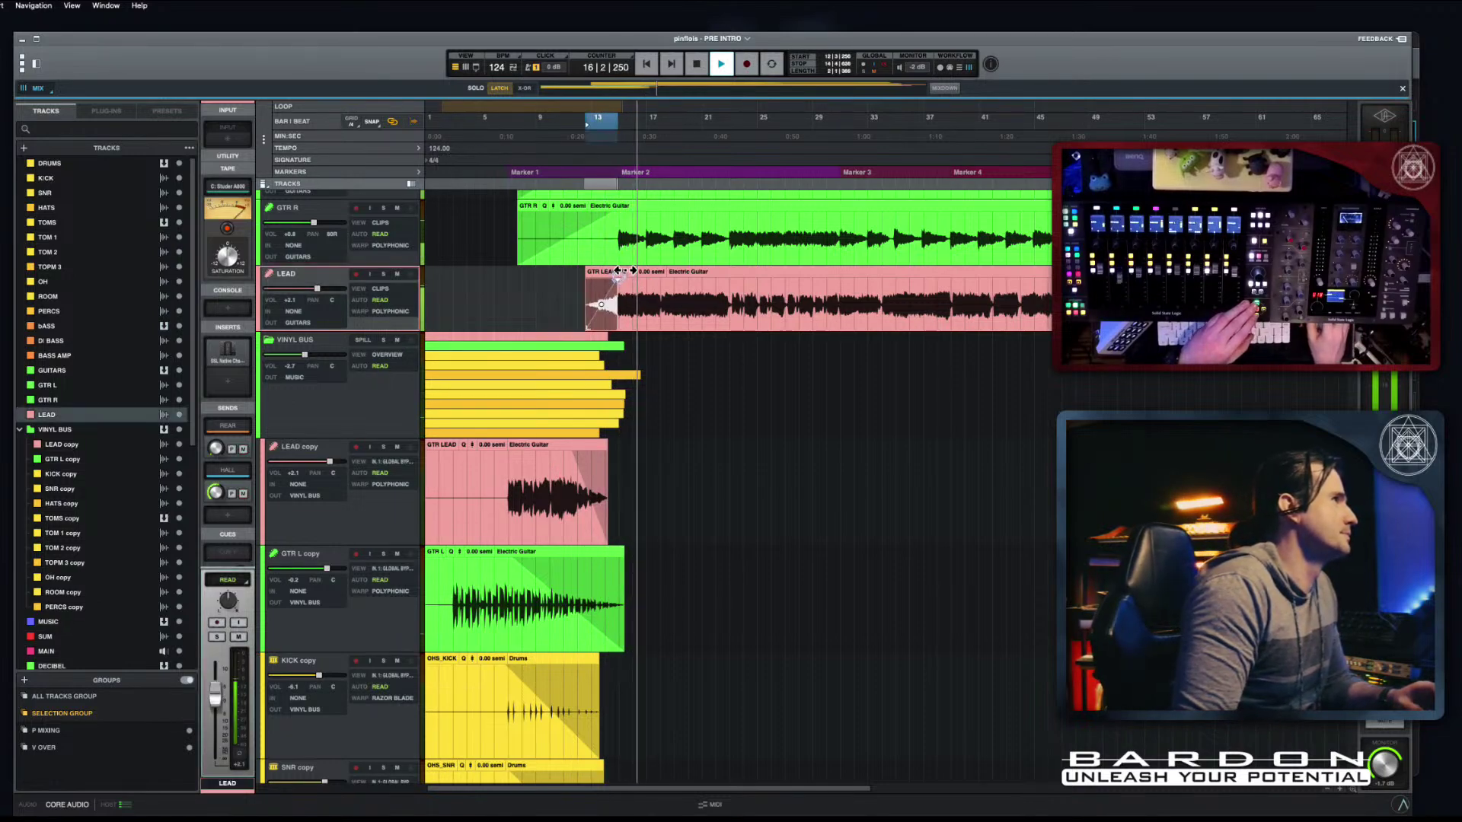
left_click(598, 524)
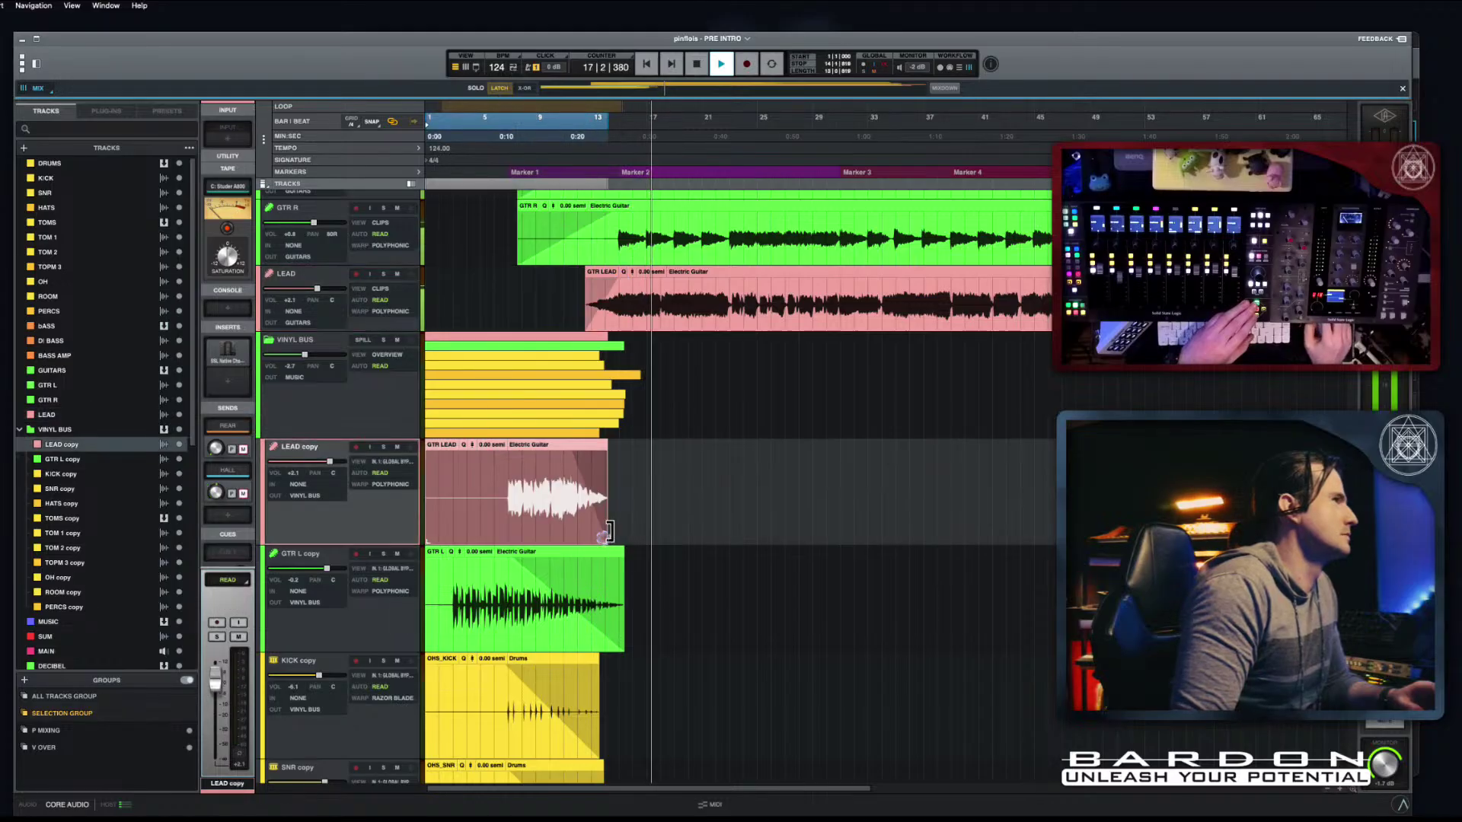
left_click_drag(606, 447, 593, 450)
key("space")
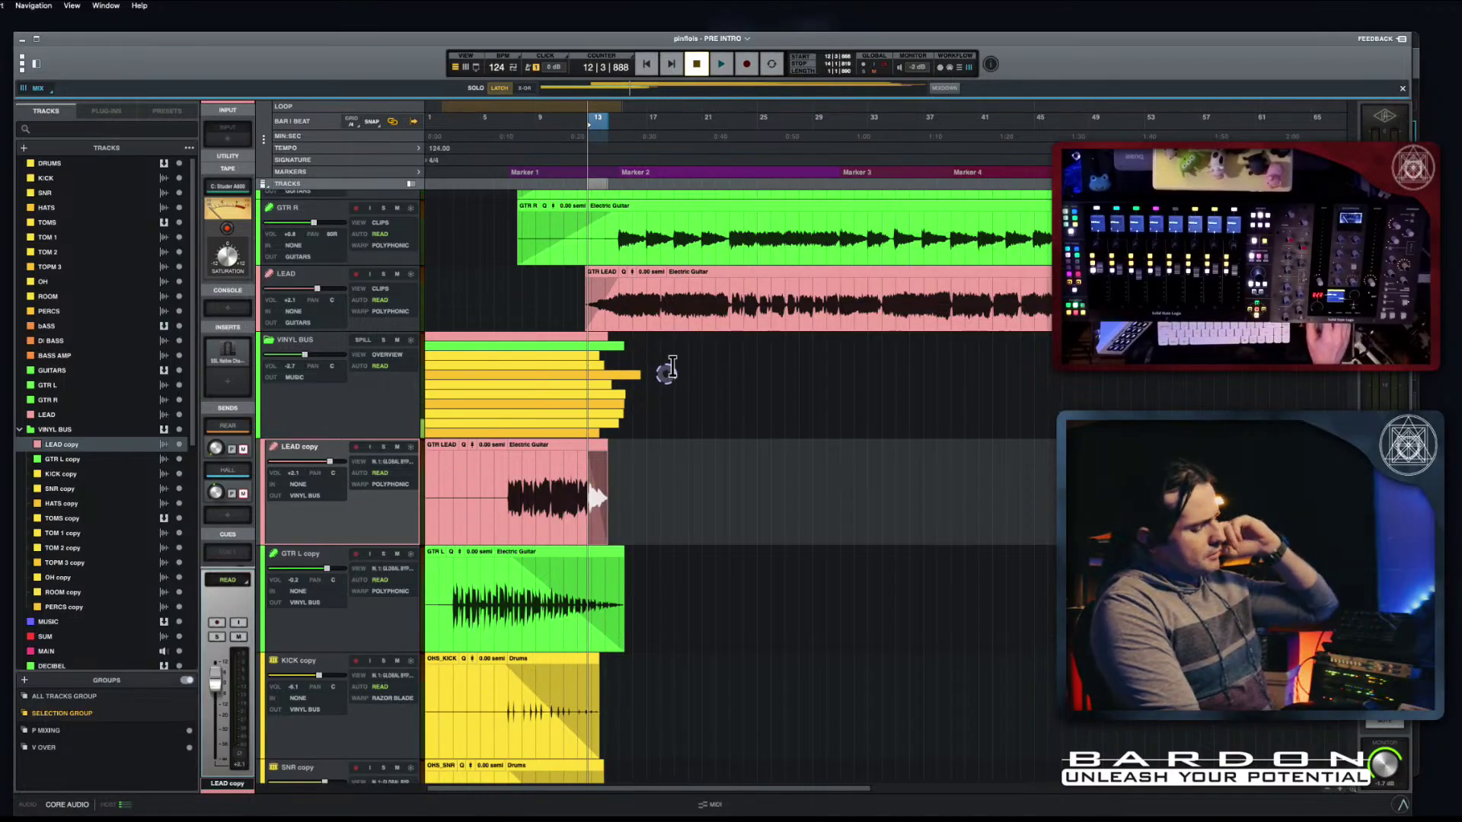
Step: Examine the inserts, sends, cues and outputs across the channels in the mixer, then return to the timeline
key("F3")
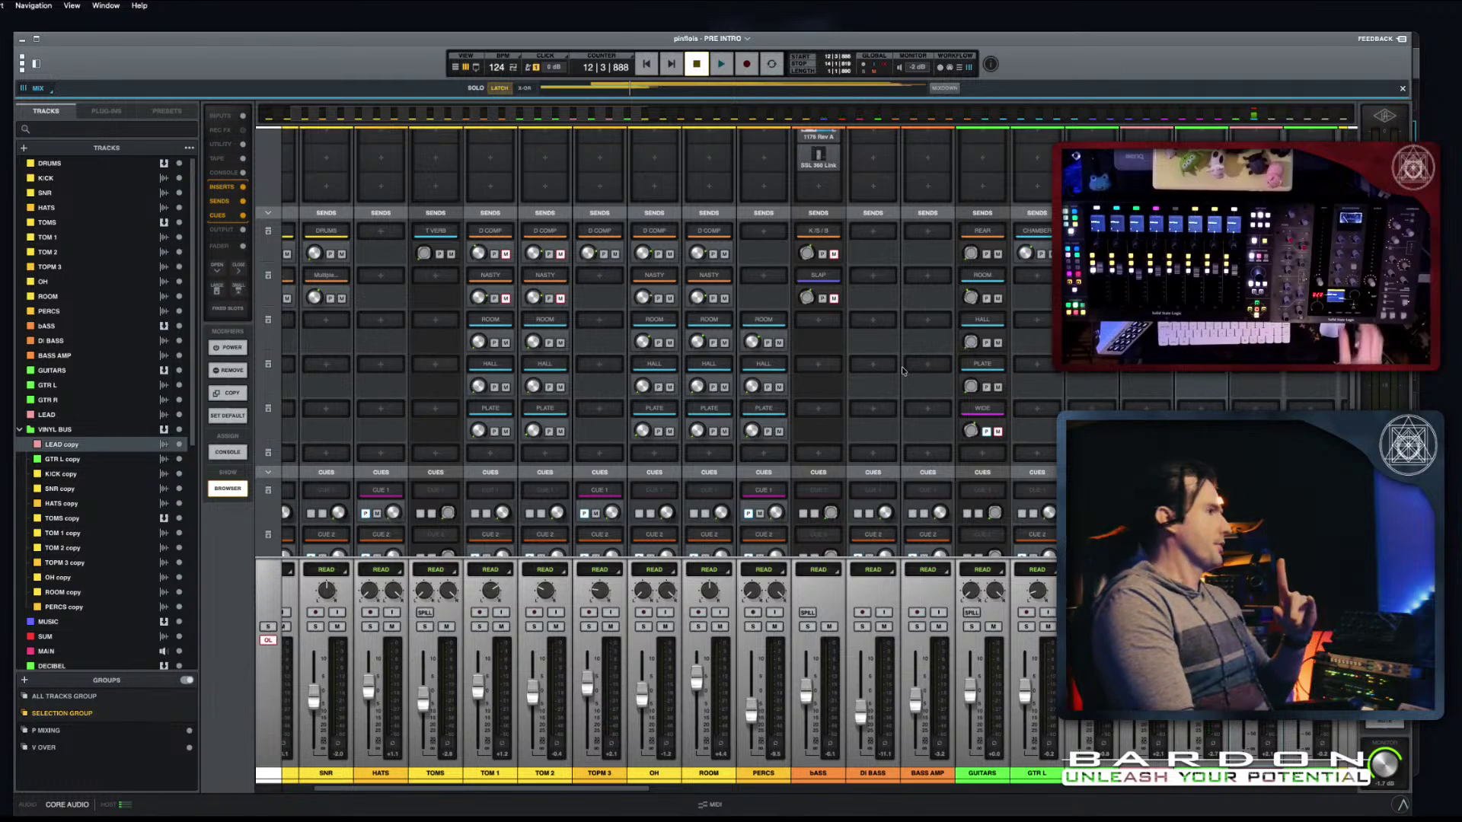
scroll(432, 396, "up", 3)
scroll(435, 397, "left", 2)
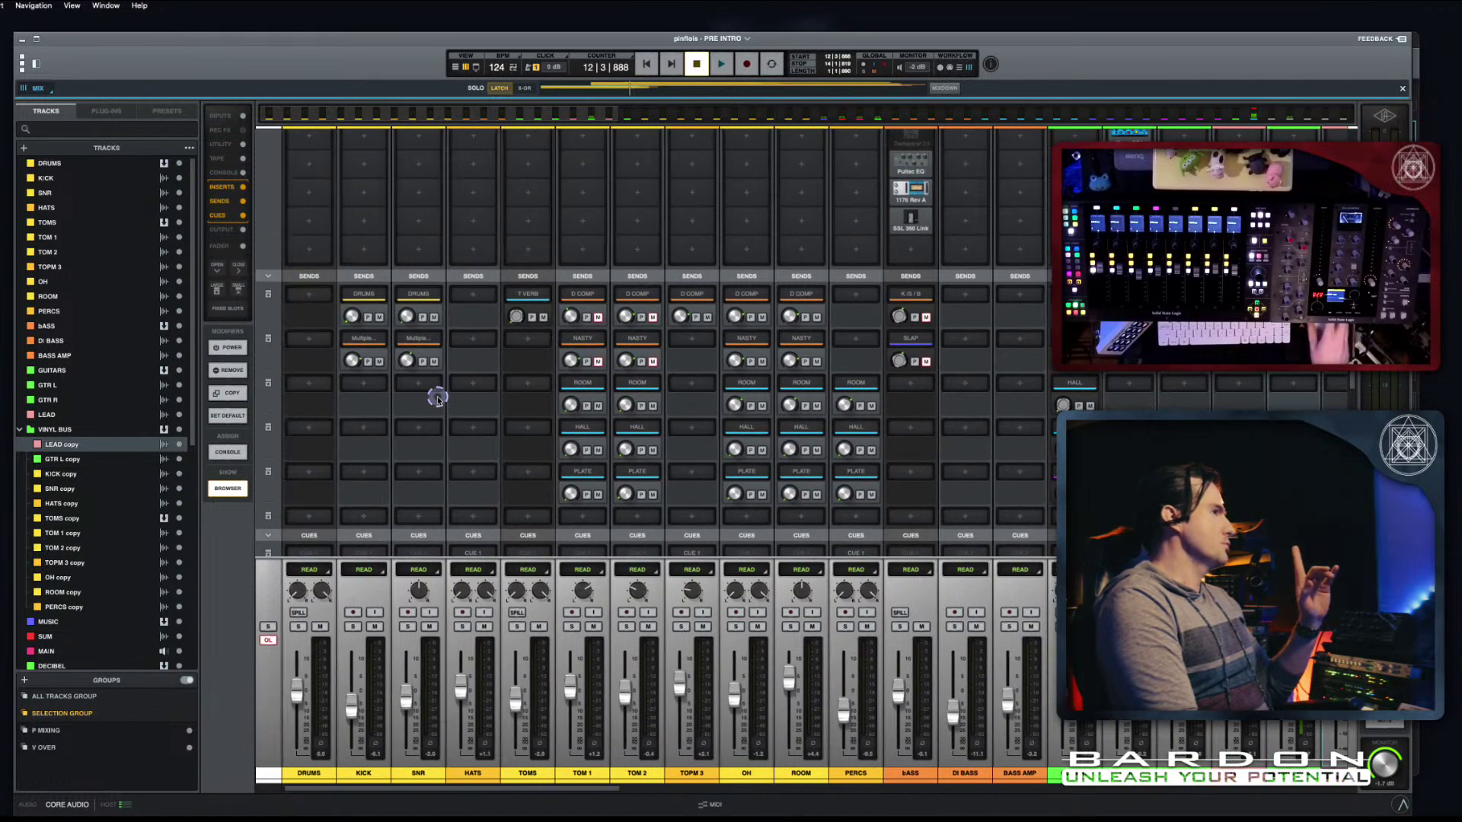
scroll(807, 213, "right", 4)
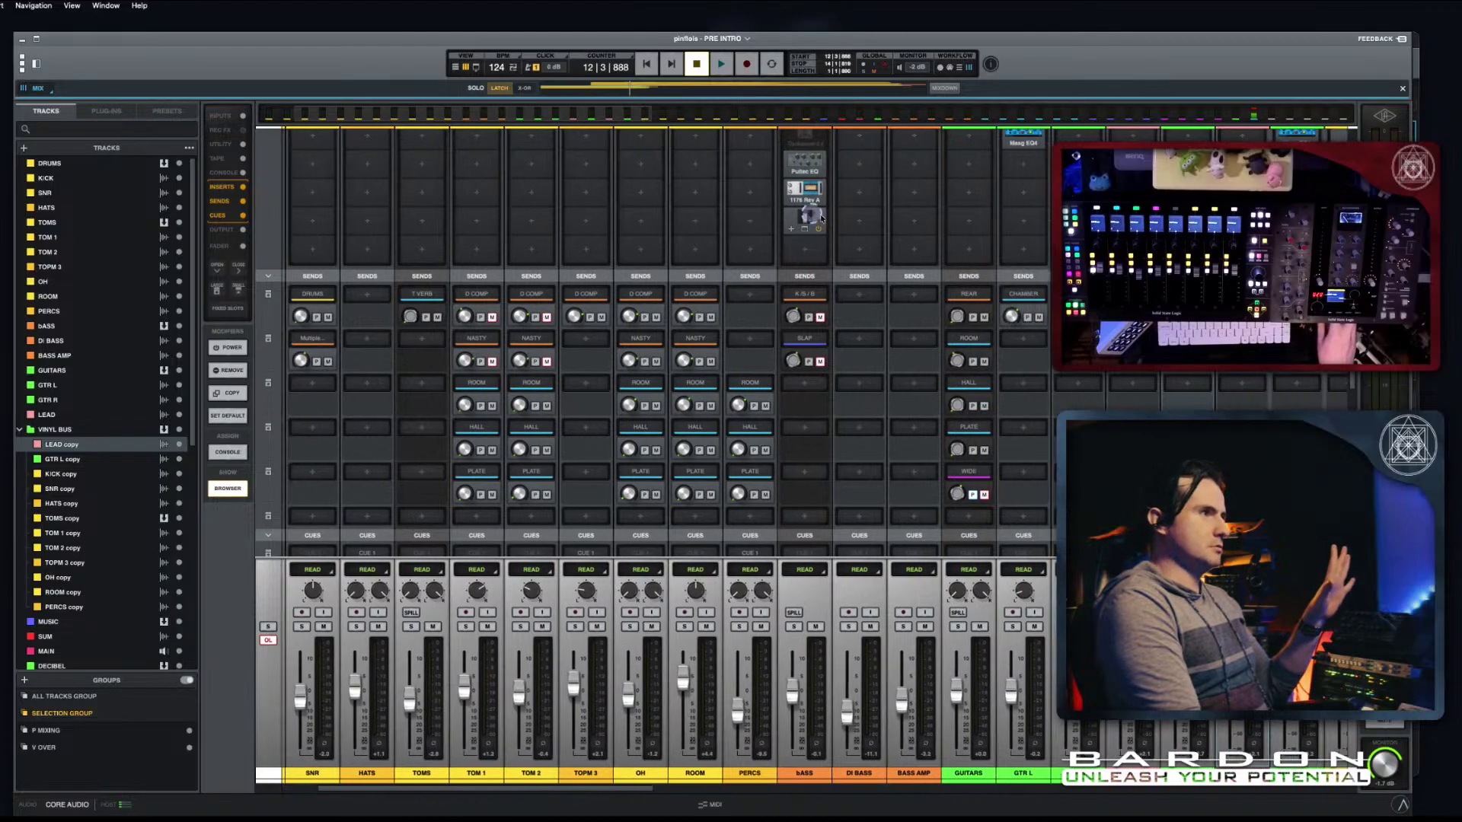
scroll(937, 229, "up", 3)
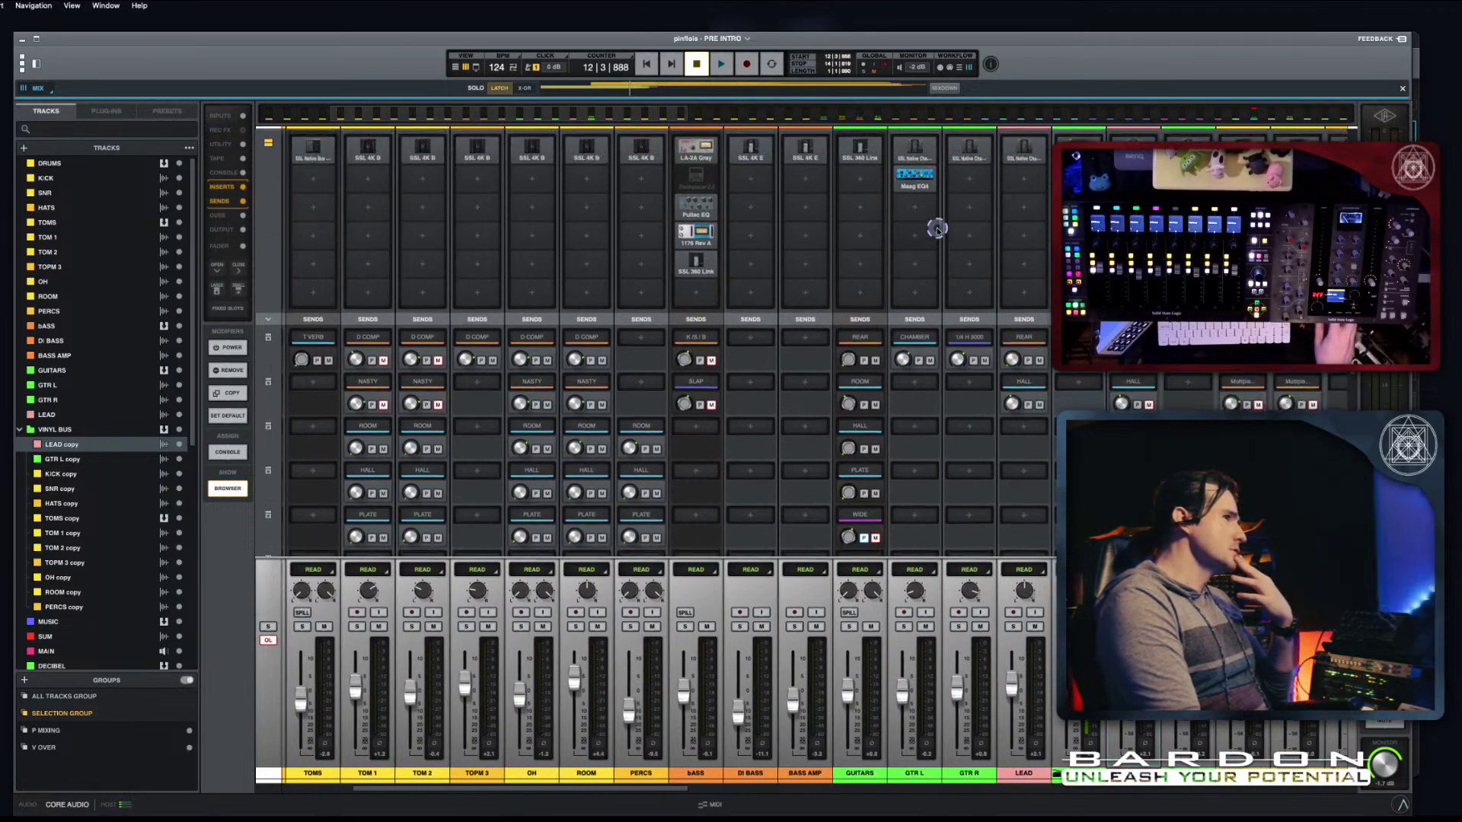
scroll(742, 312, "left", 4)
scroll(741, 312, "right", 20)
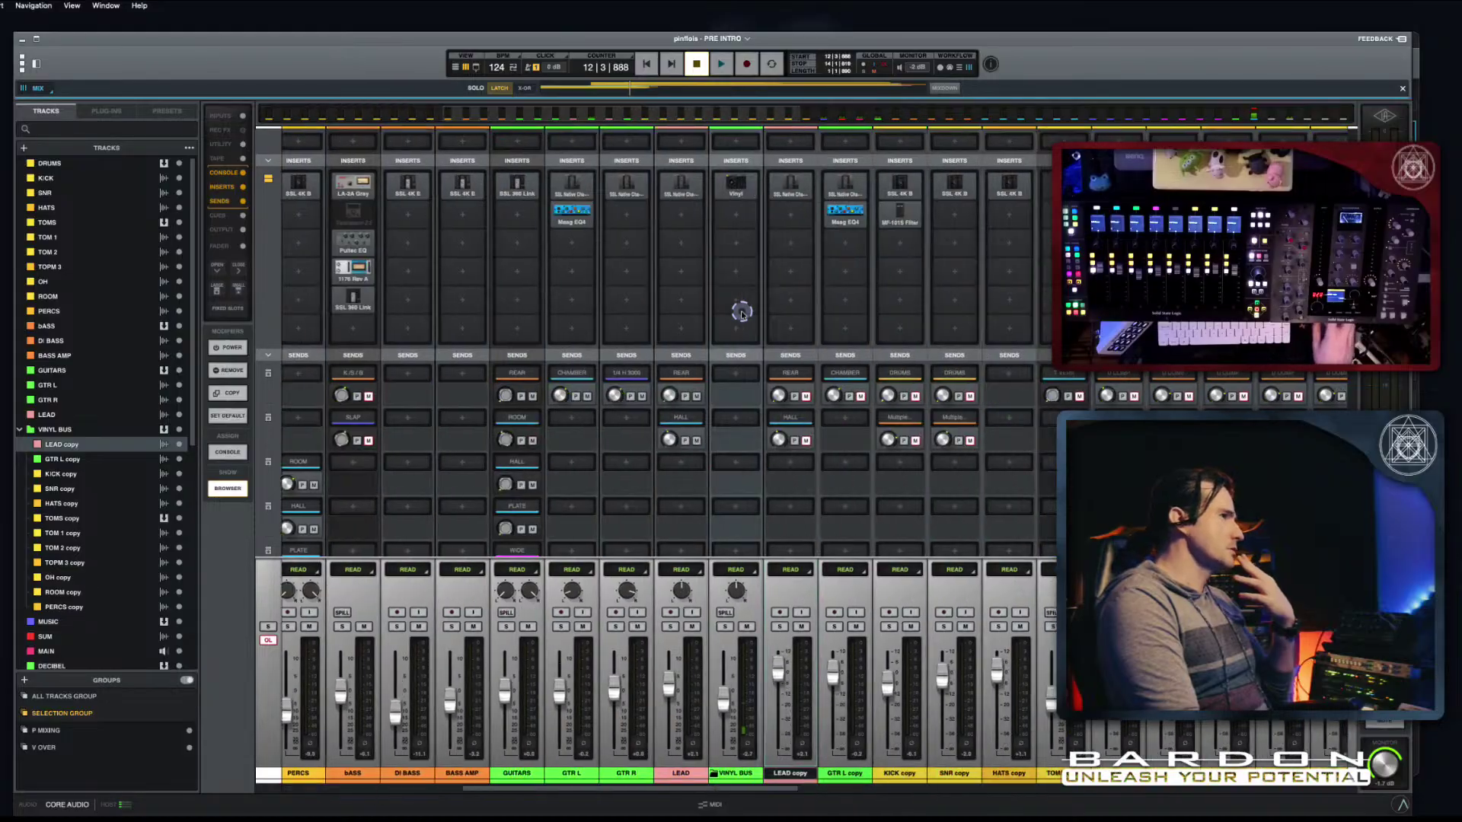
scroll(982, 759, "right", 10)
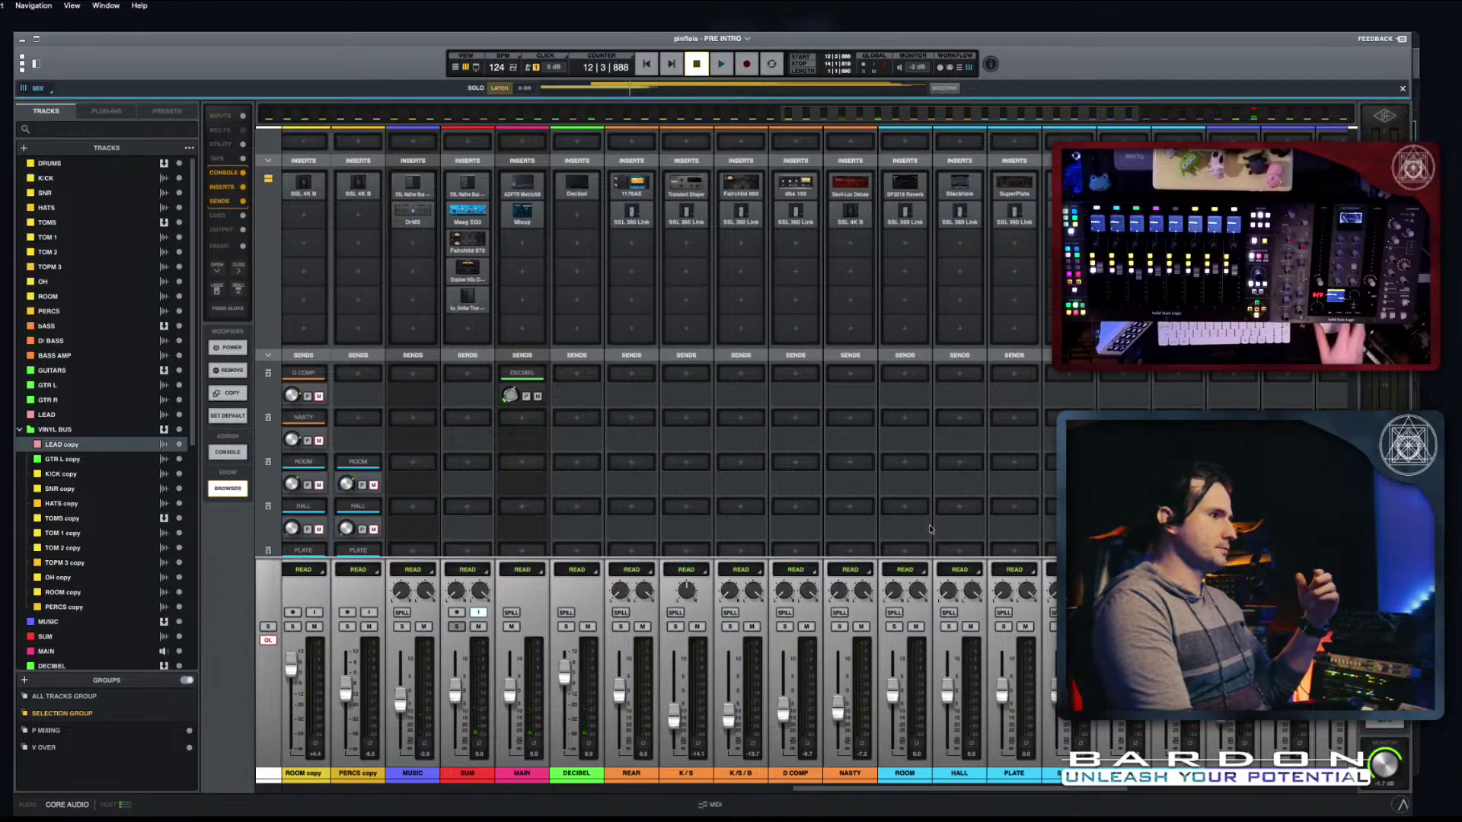
scroll(930, 525, "left", 10)
scroll(929, 524, "down", 10)
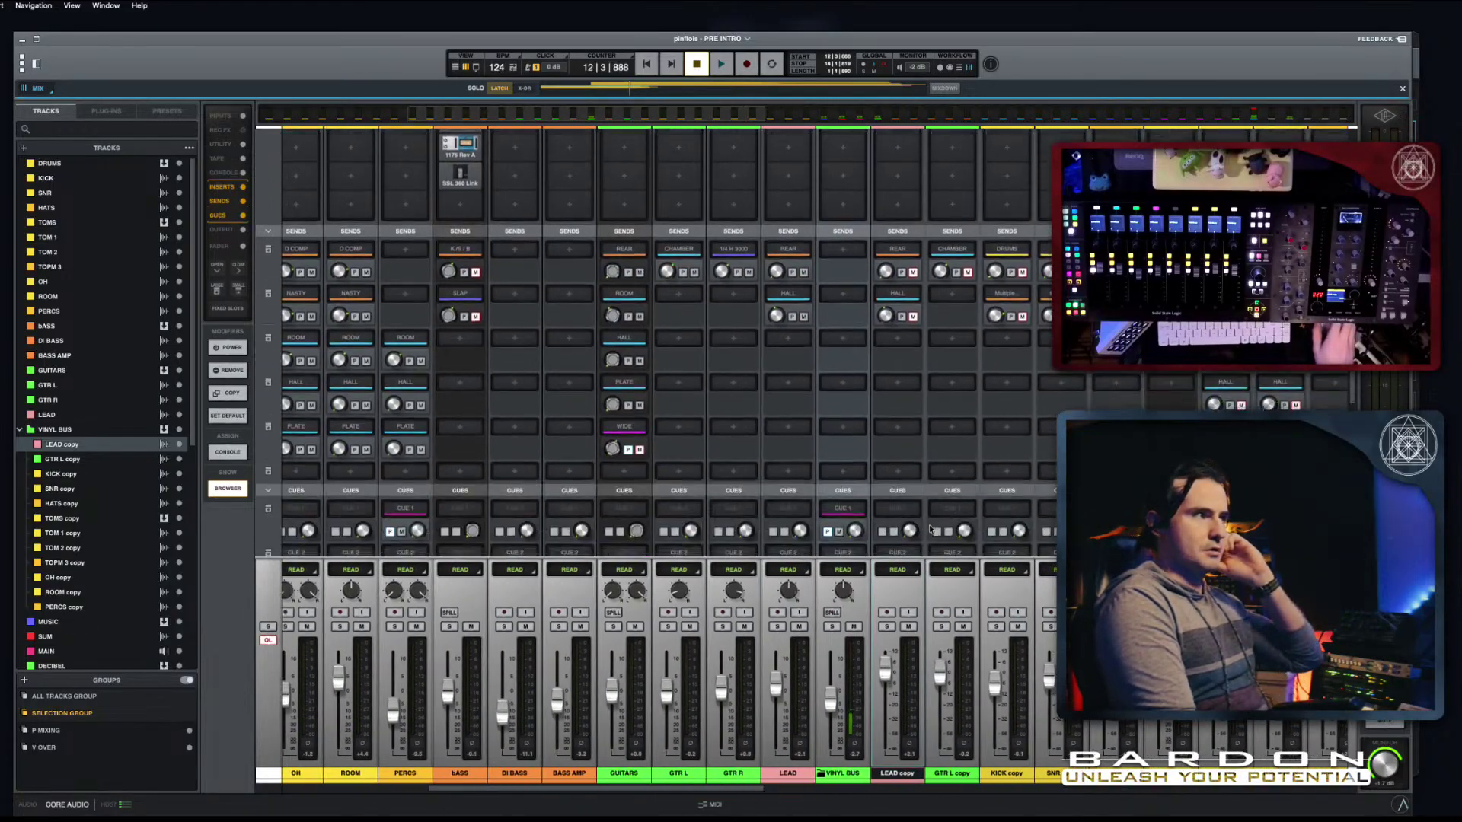
scroll(929, 524, "left", 6)
scroll(929, 527, "left", 3)
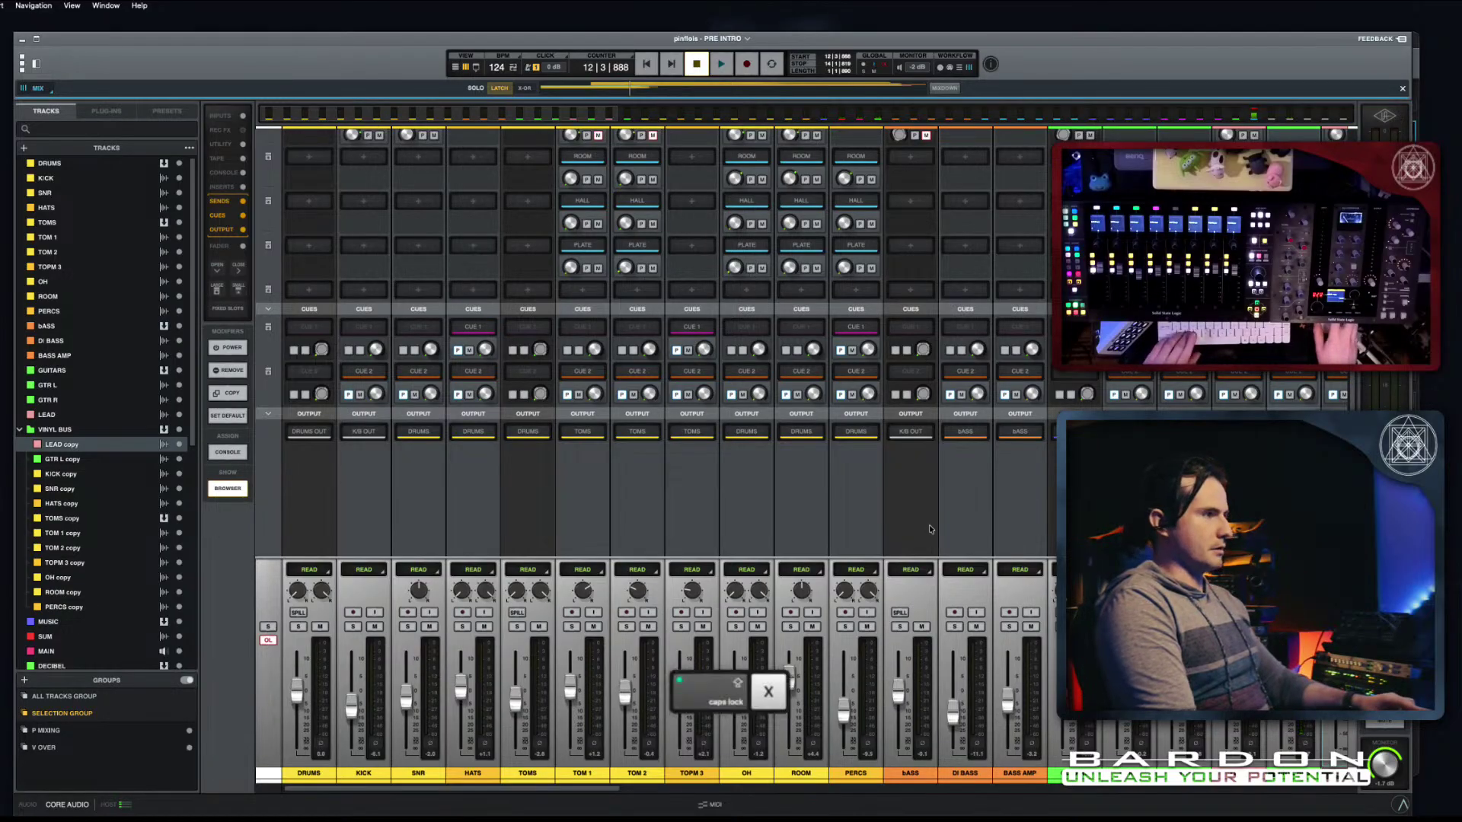
key("x")
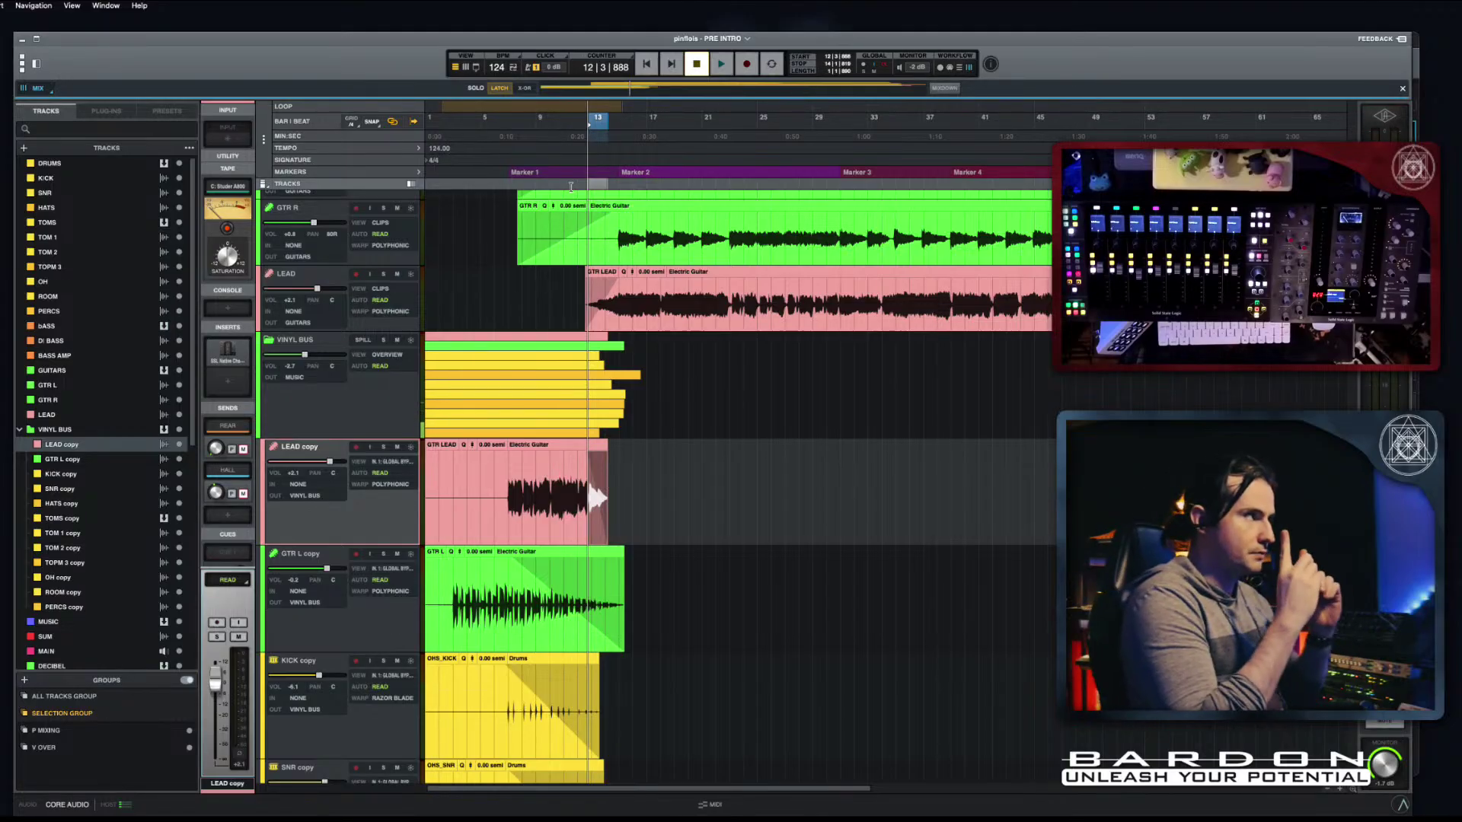
Step: Play the vinyl intro from bar 3 through the transition at bar 14
key("KP_Subtract")
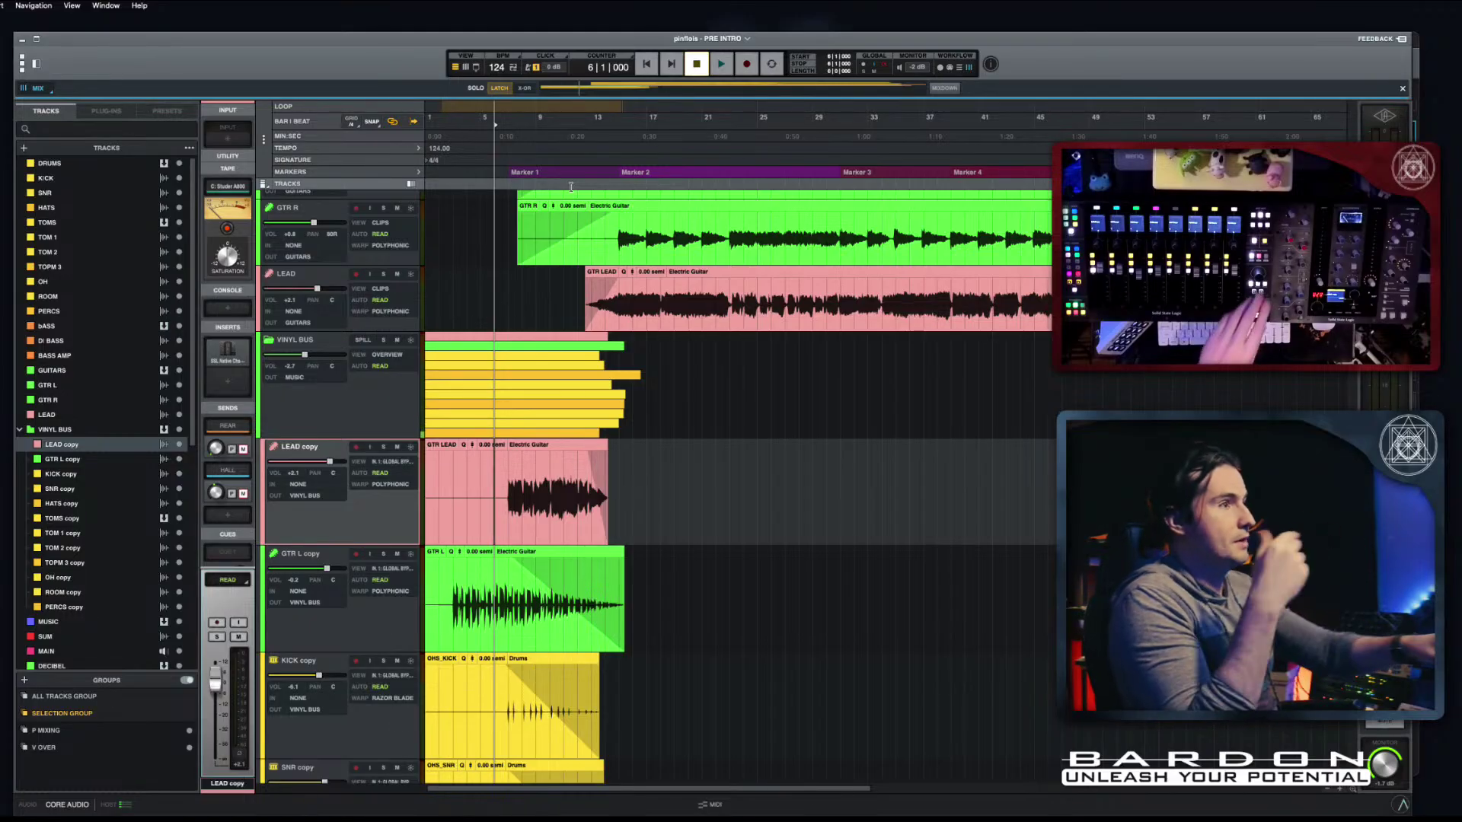
key("KP_Subtract")
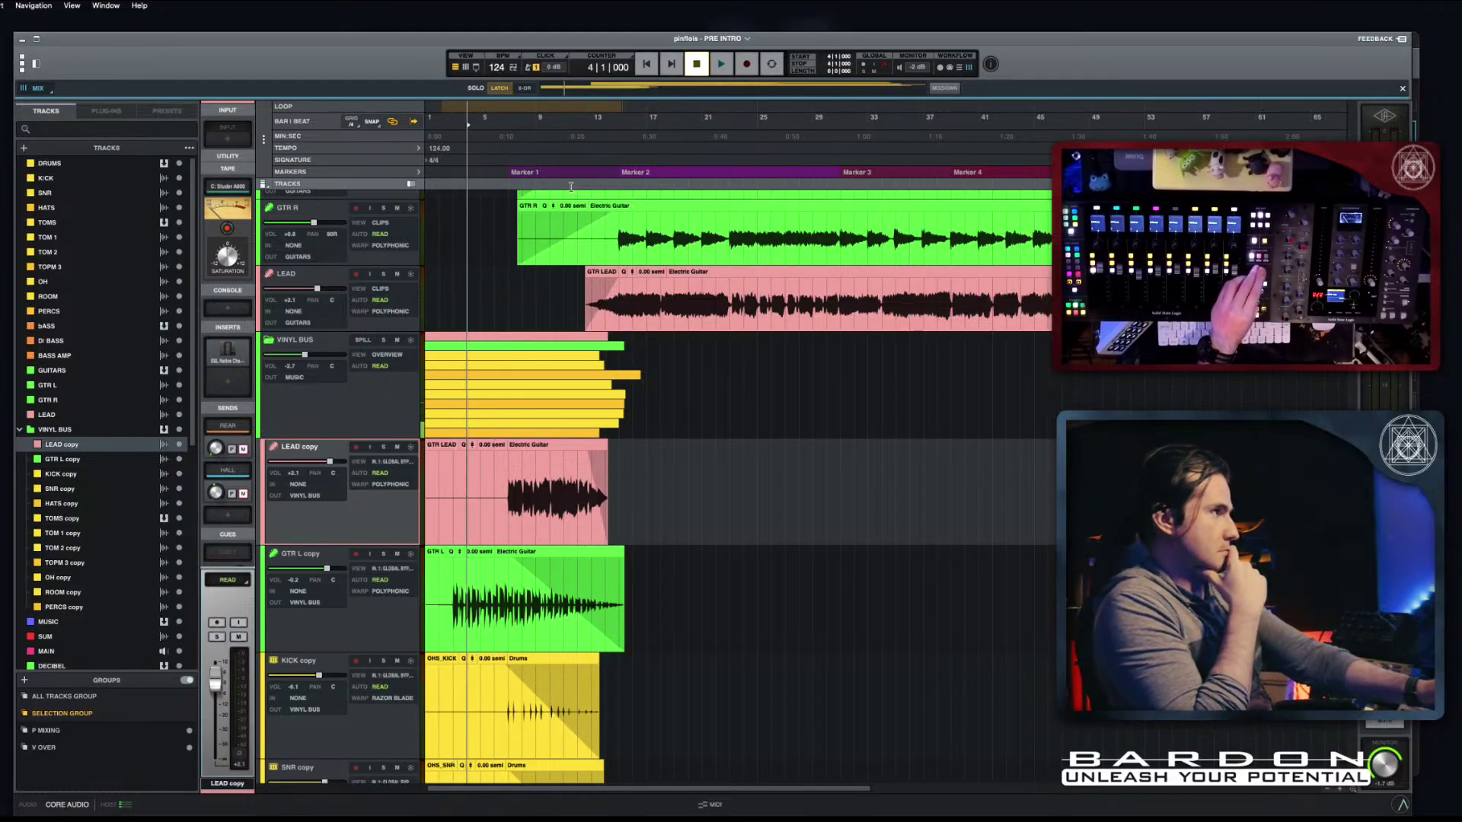
key("space")
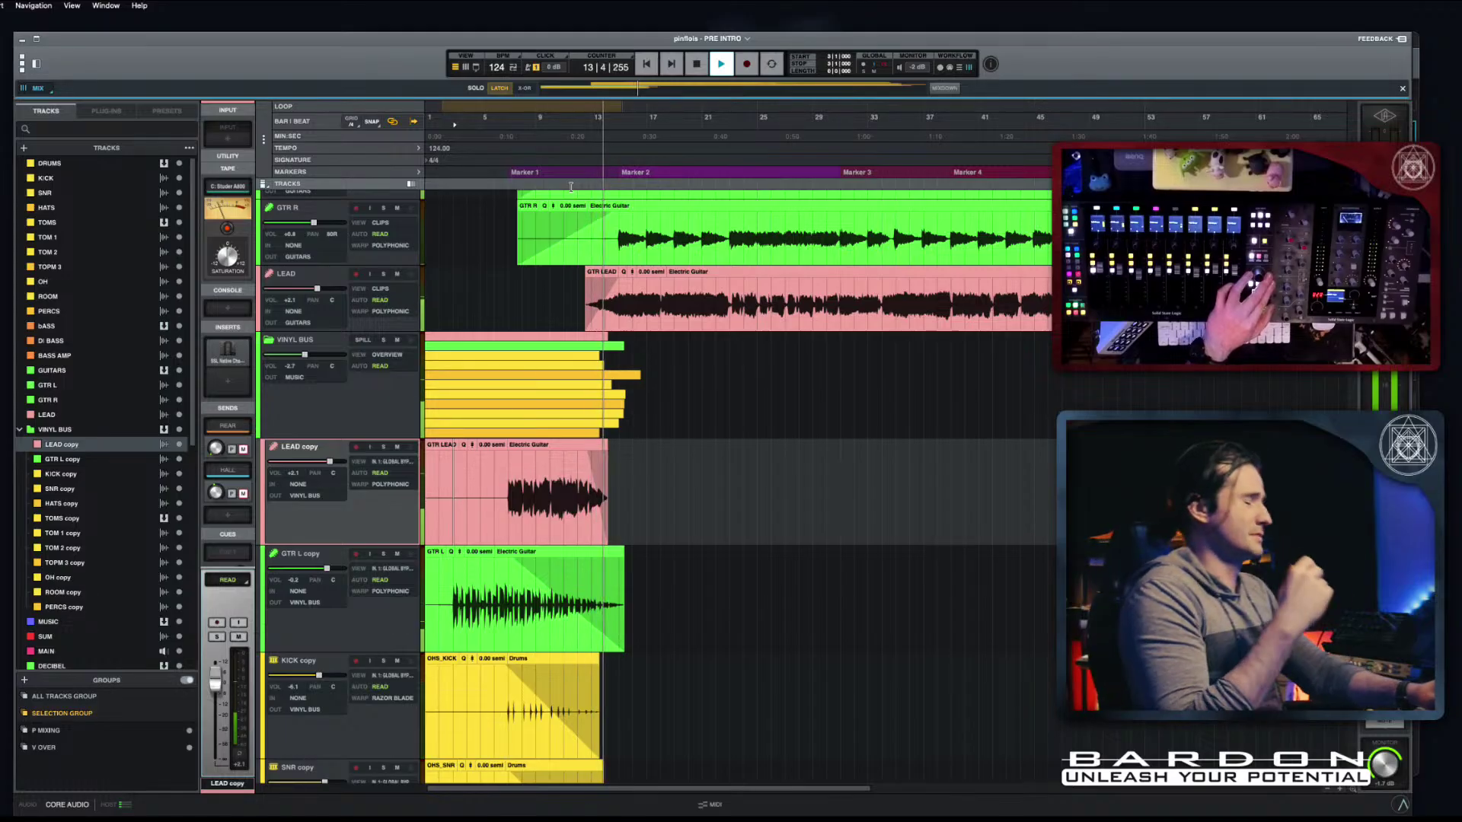
key("space")
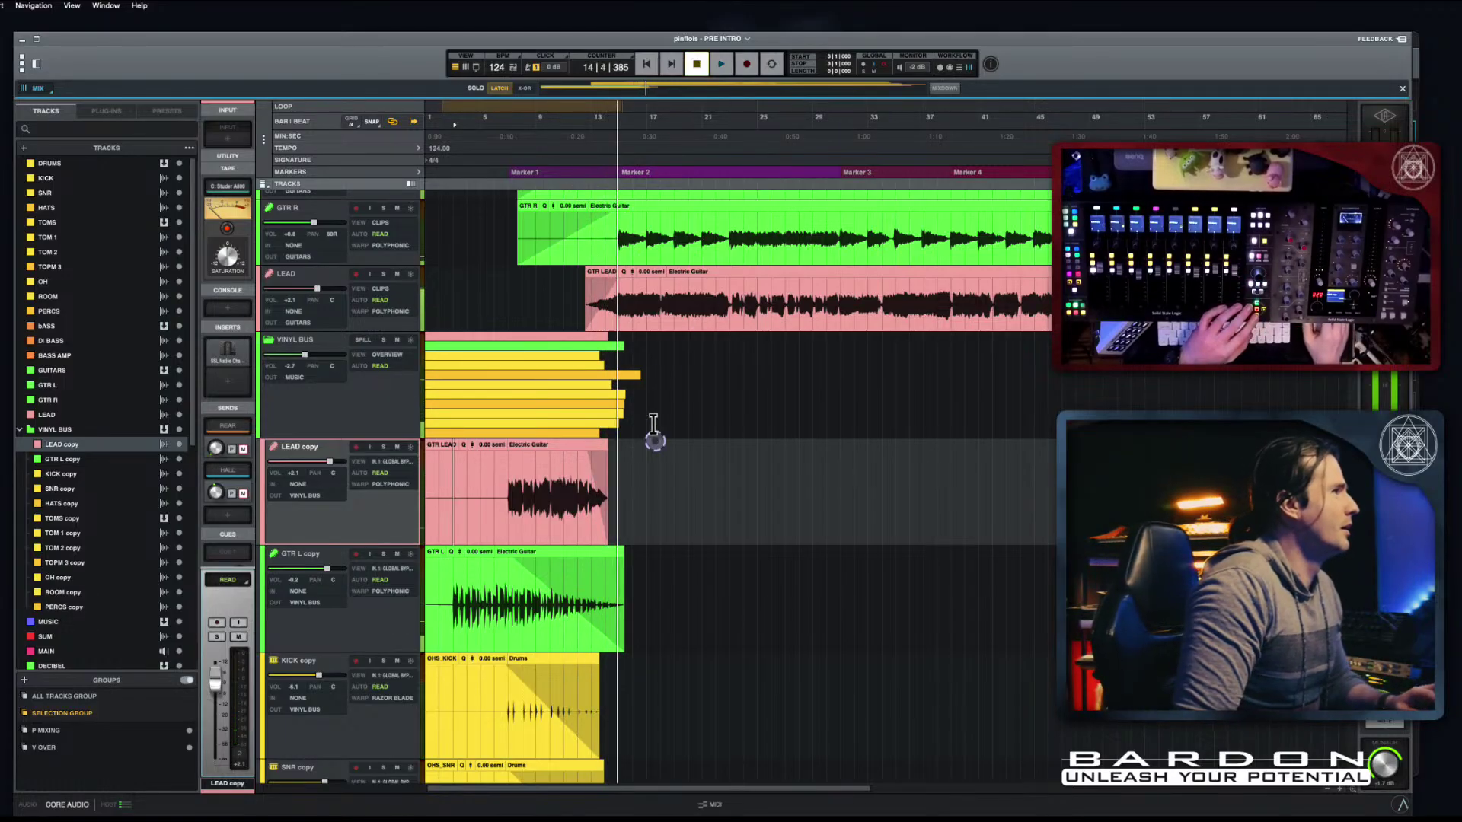
Step: Shorten the LEAD fade-in, extend that clip back to about bar 9, beat 4, and end LEAD copy near bar 13 with a very short fade-out
left_click(589, 277)
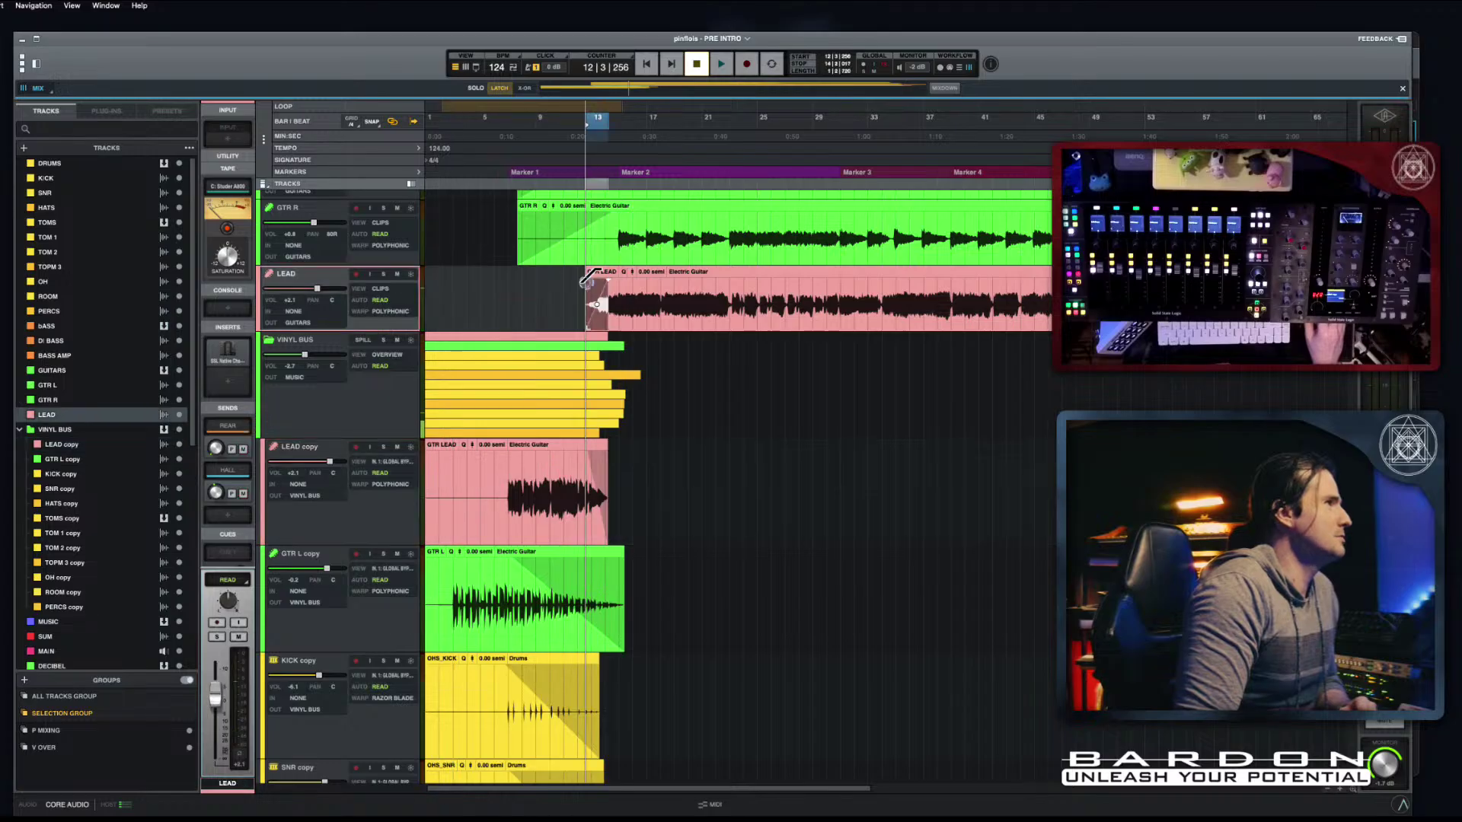
left_click_drag(581, 277, 548, 278)
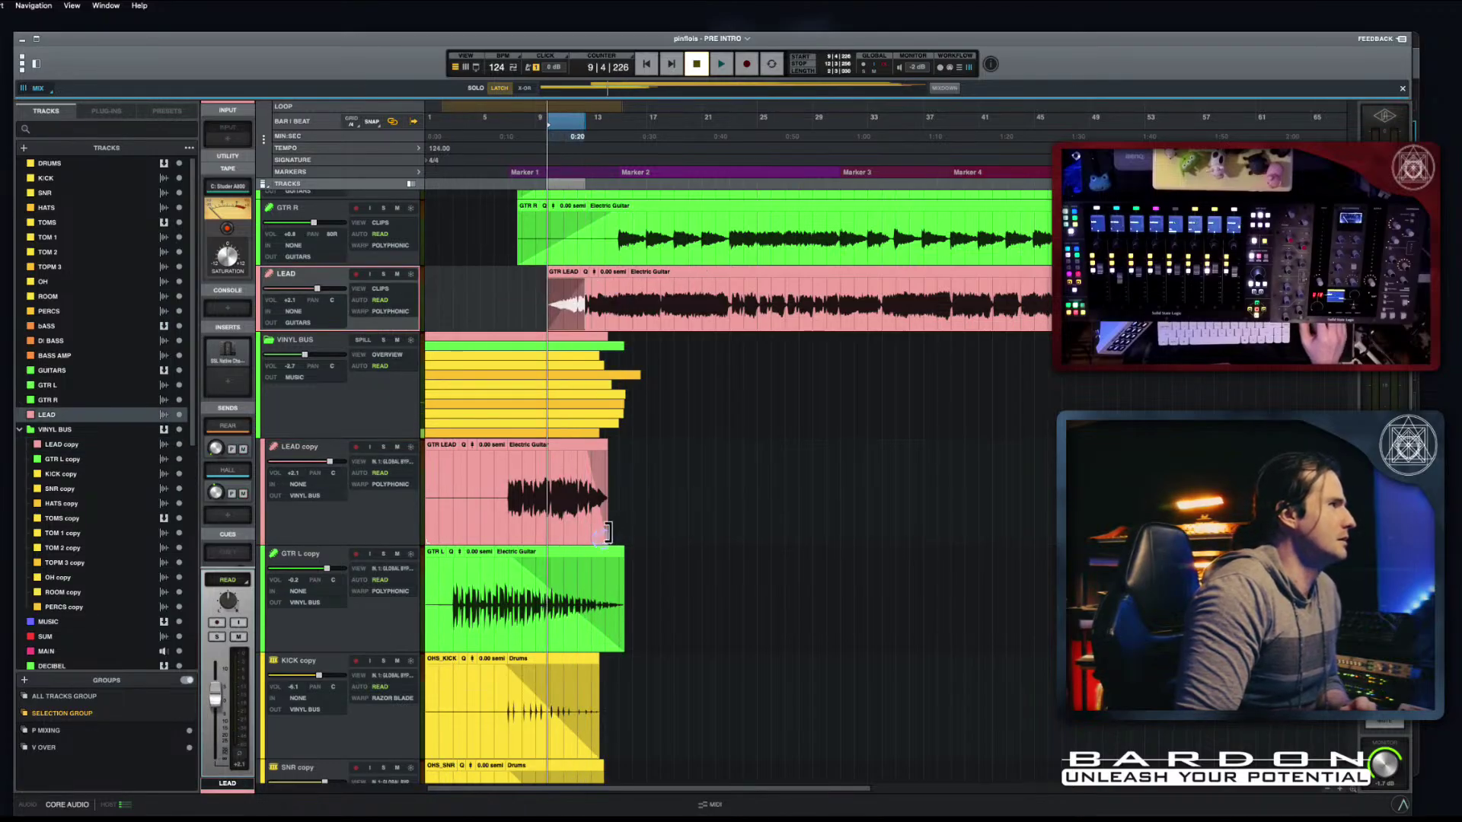
left_click_drag(607, 533, 597, 533)
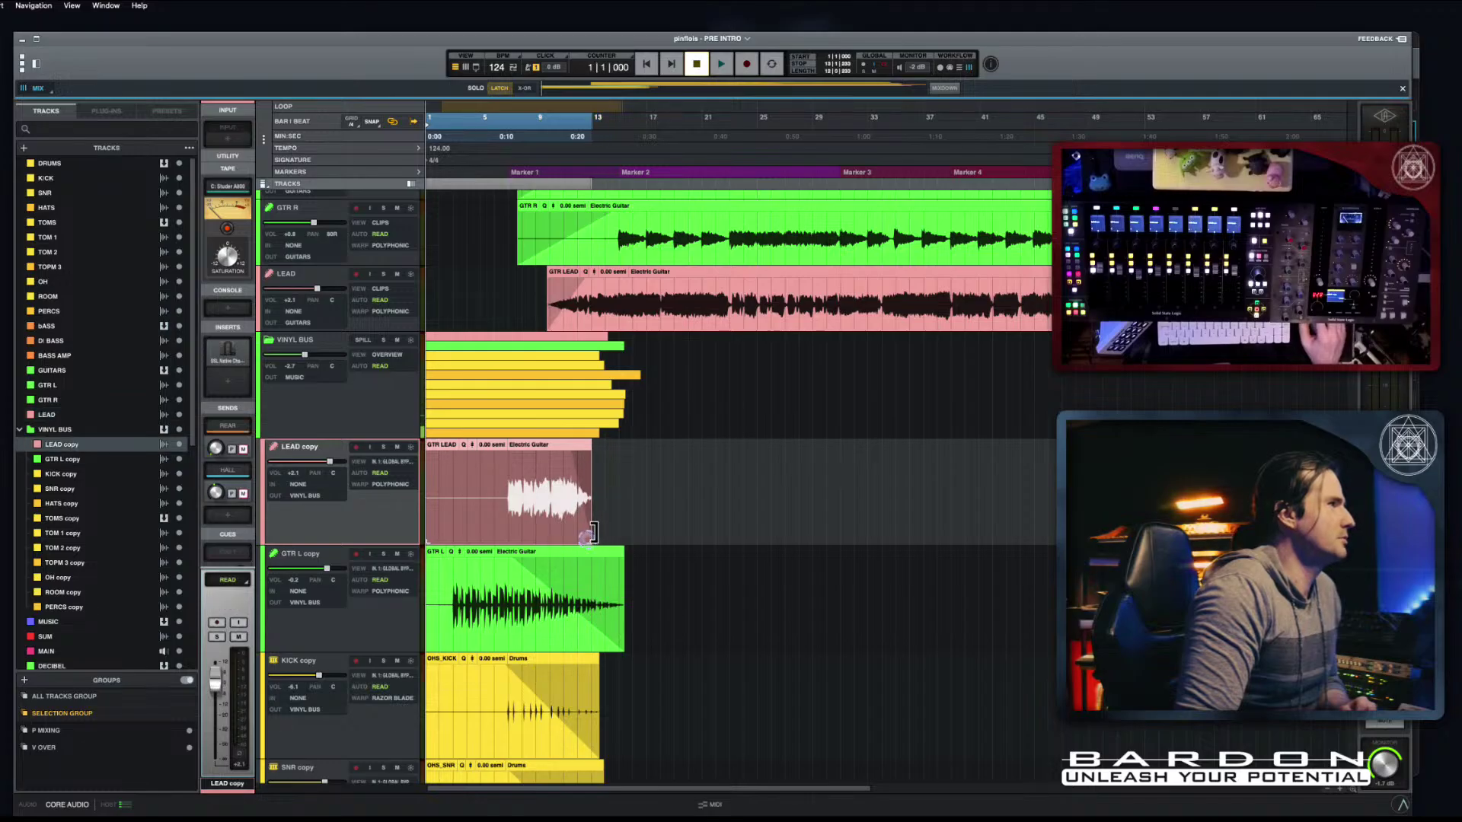
left_click_drag(591, 444, 589, 447)
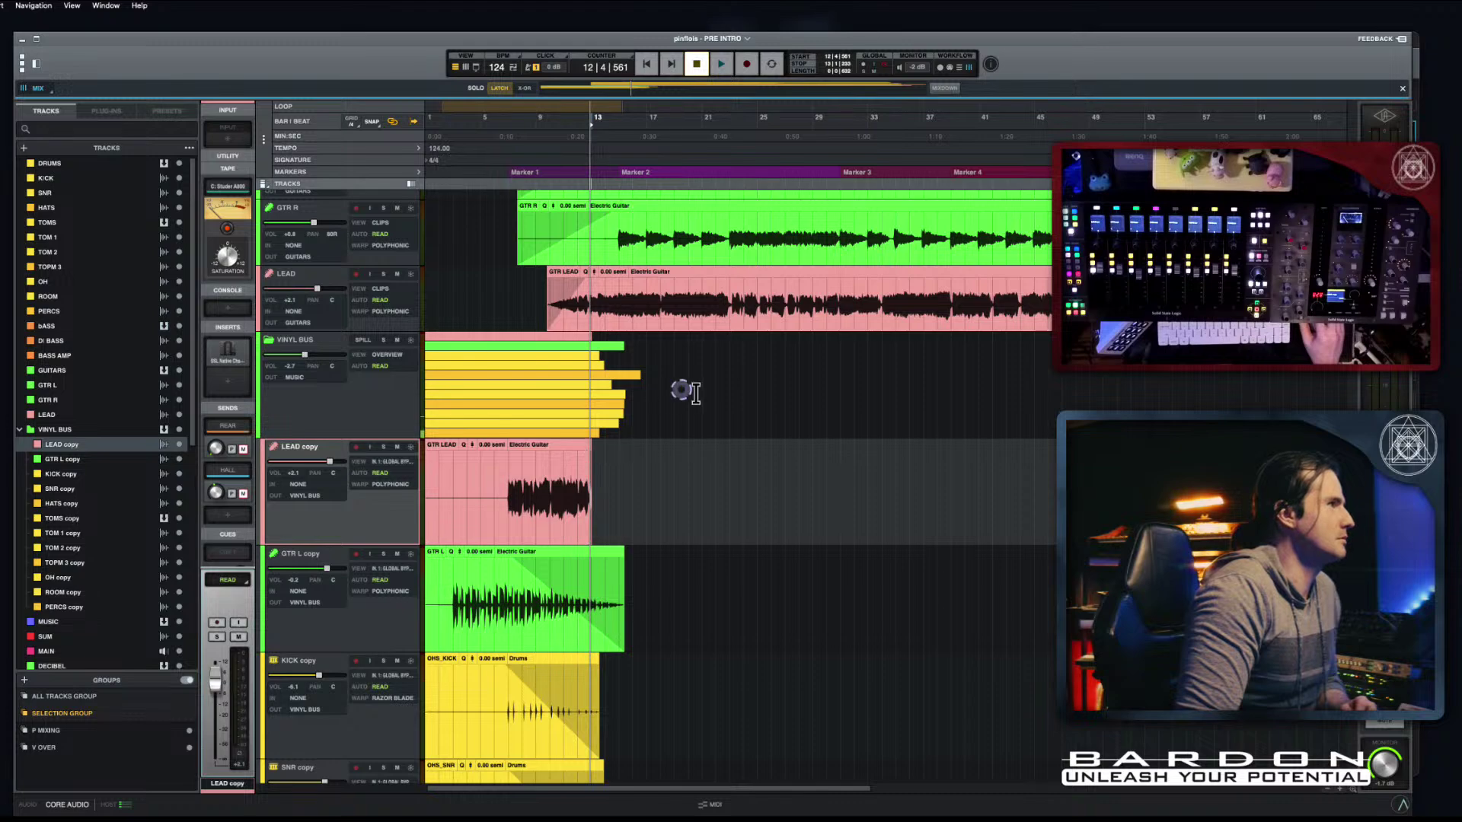
Step: Trim the start of the LEAD clip to about bar 12, beat 3, and shorten its fade-in to almost nothing
left_click_drag(553, 323, 596, 311)
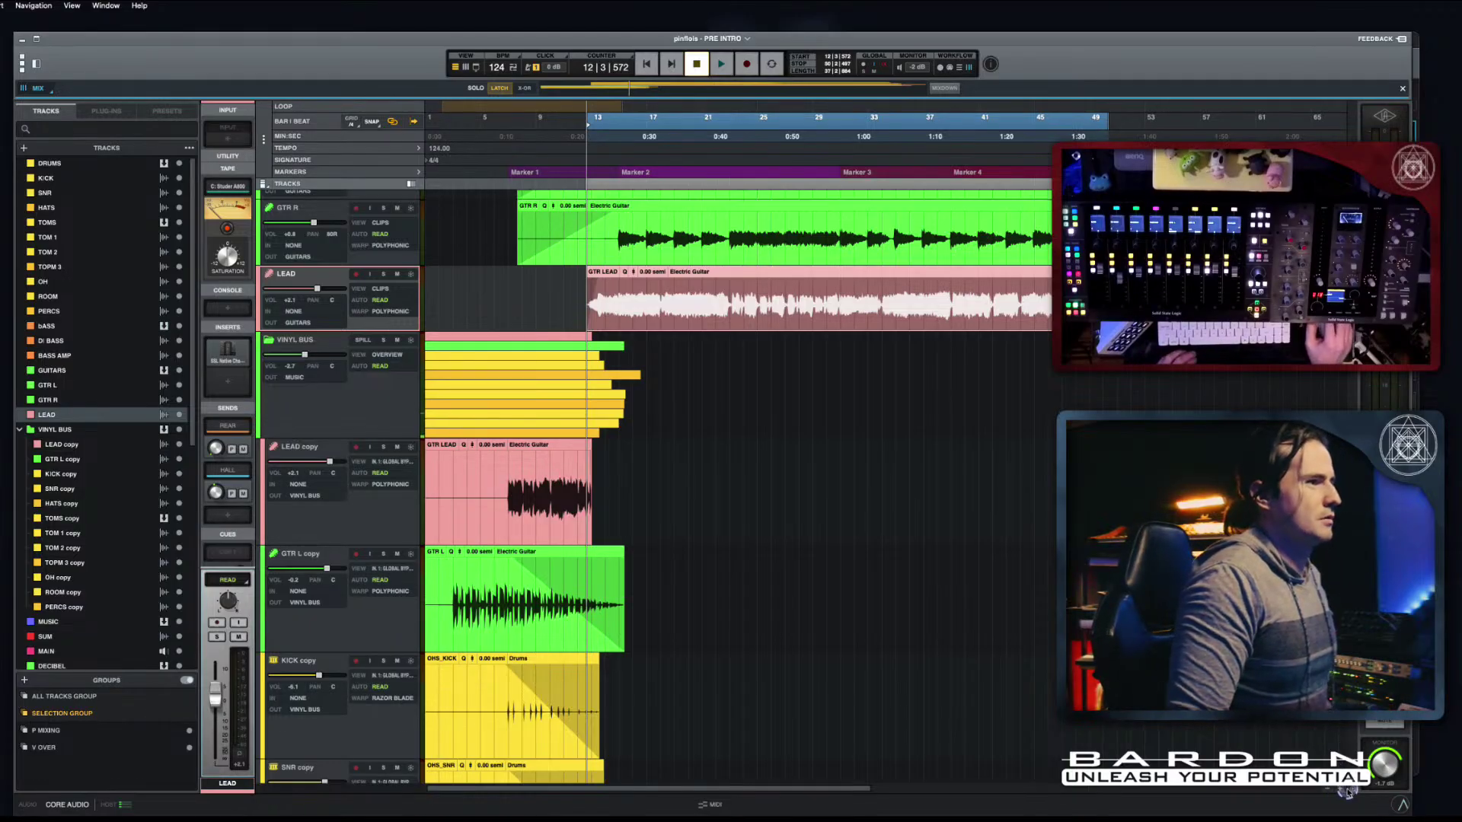
left_click_drag(539, 278, 764, 533)
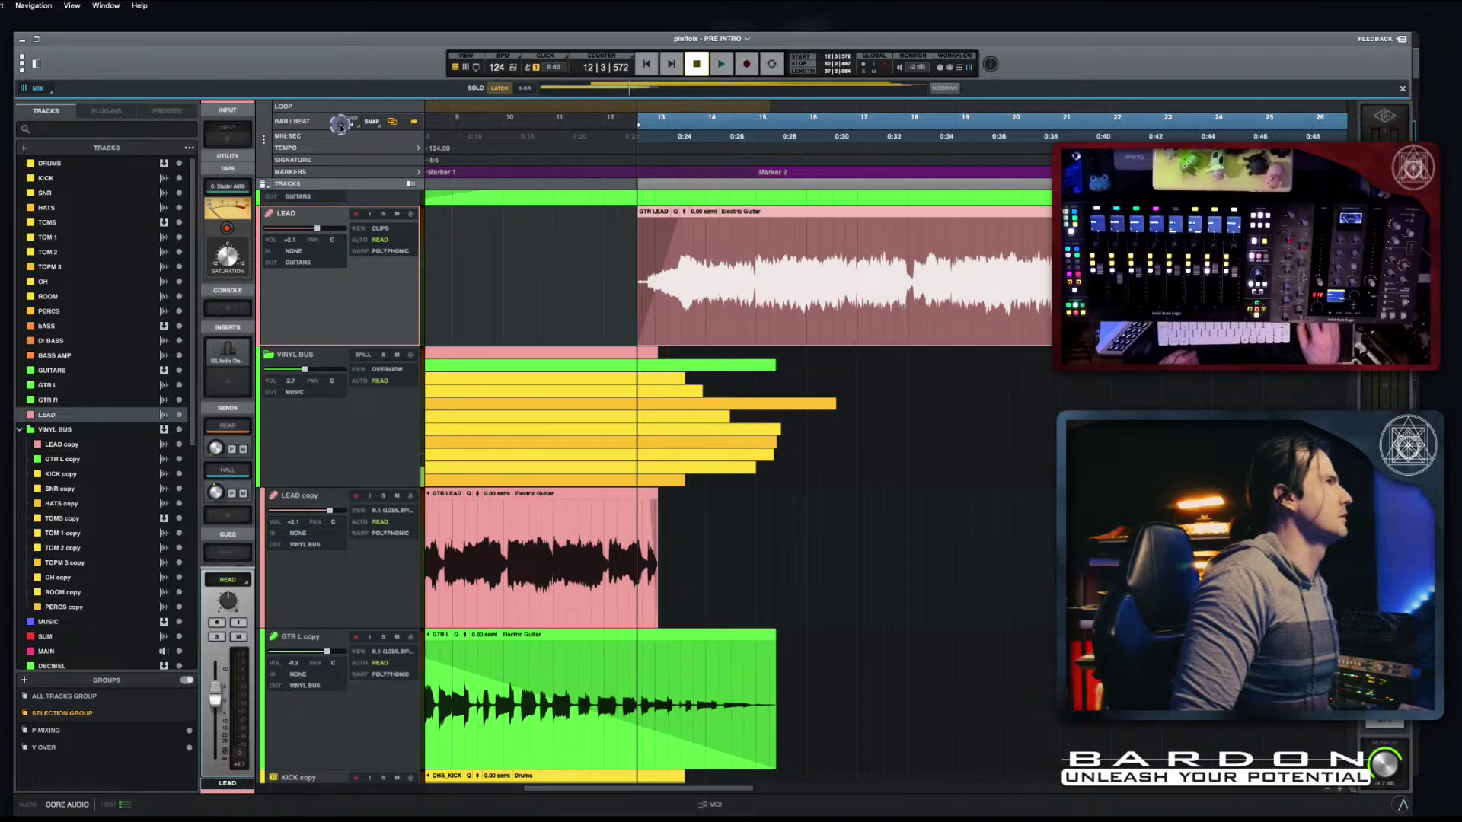
left_click_drag(677, 217, 642, 216)
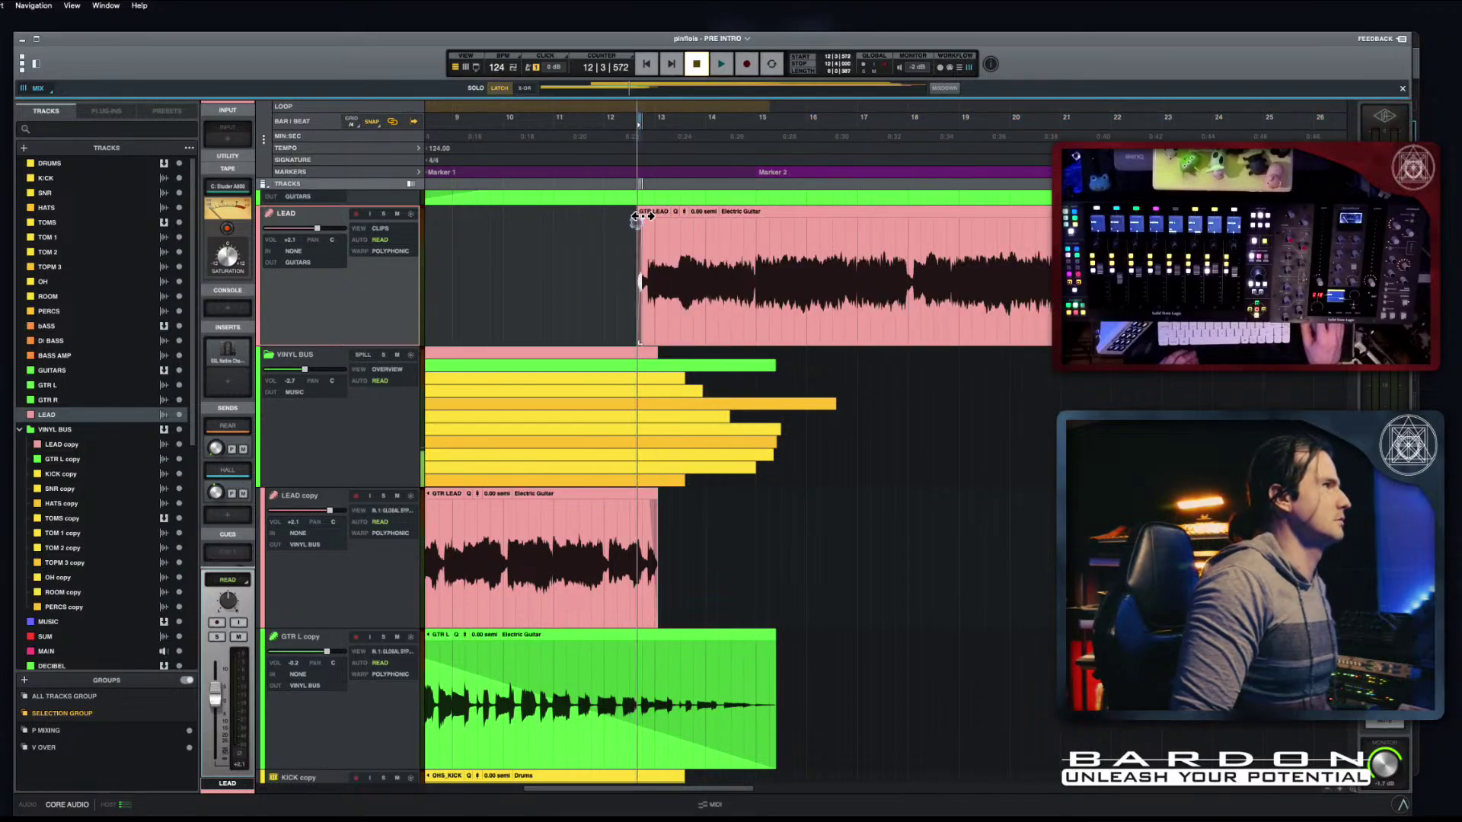
Step: Trim the LEAD clip so it starts exactly at bar 13 with a very short fade-in
left_click_drag(647, 338, 665, 335)
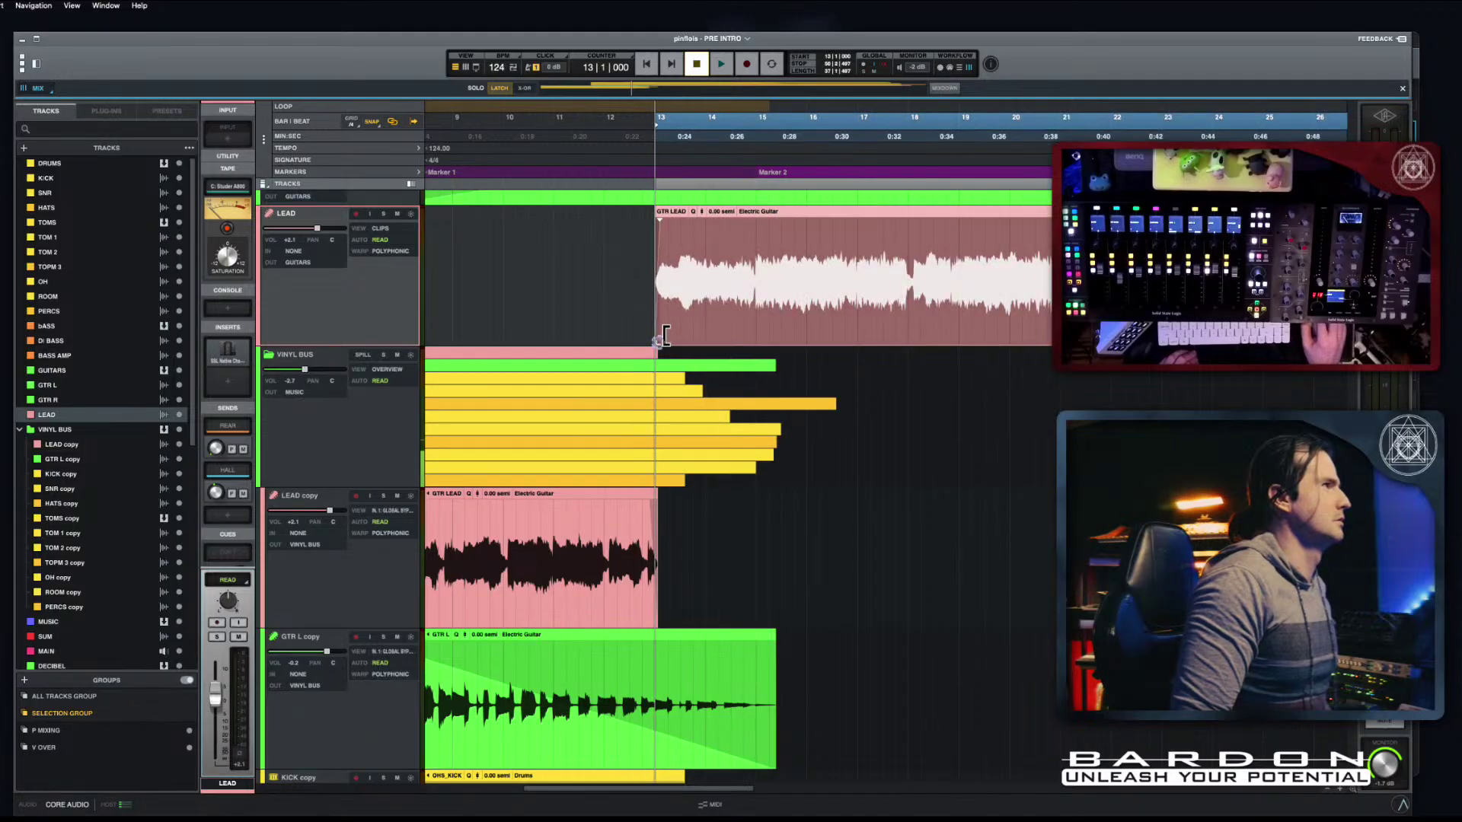
left_click(663, 215)
mouse_move(662, 215)
left_mouse_down()
mouse_move(701, 216)
mouse_move(645, 221)
mouse_move(660, 218)
left_mouse_up()
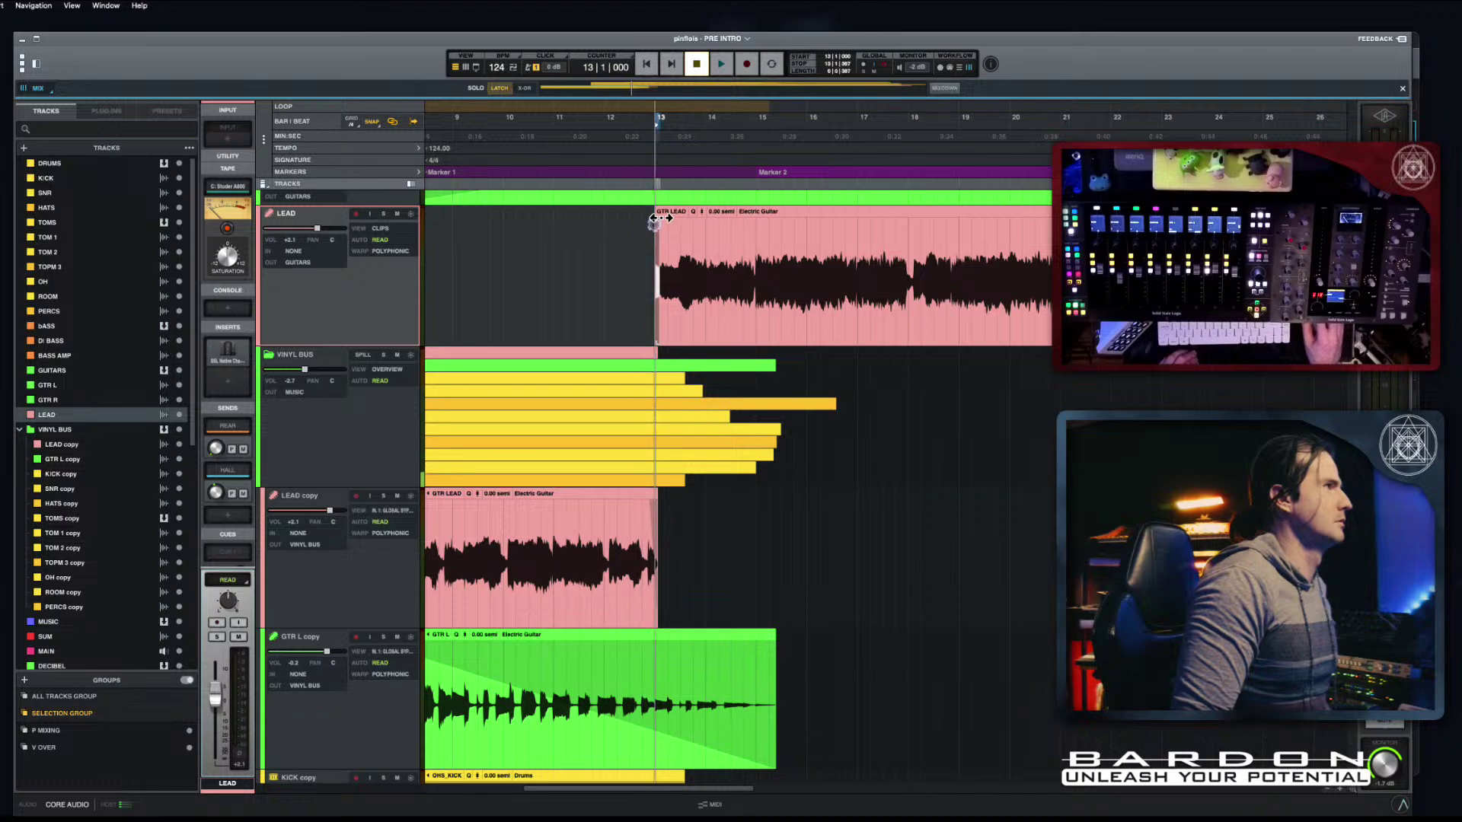
right_click(664, 242)
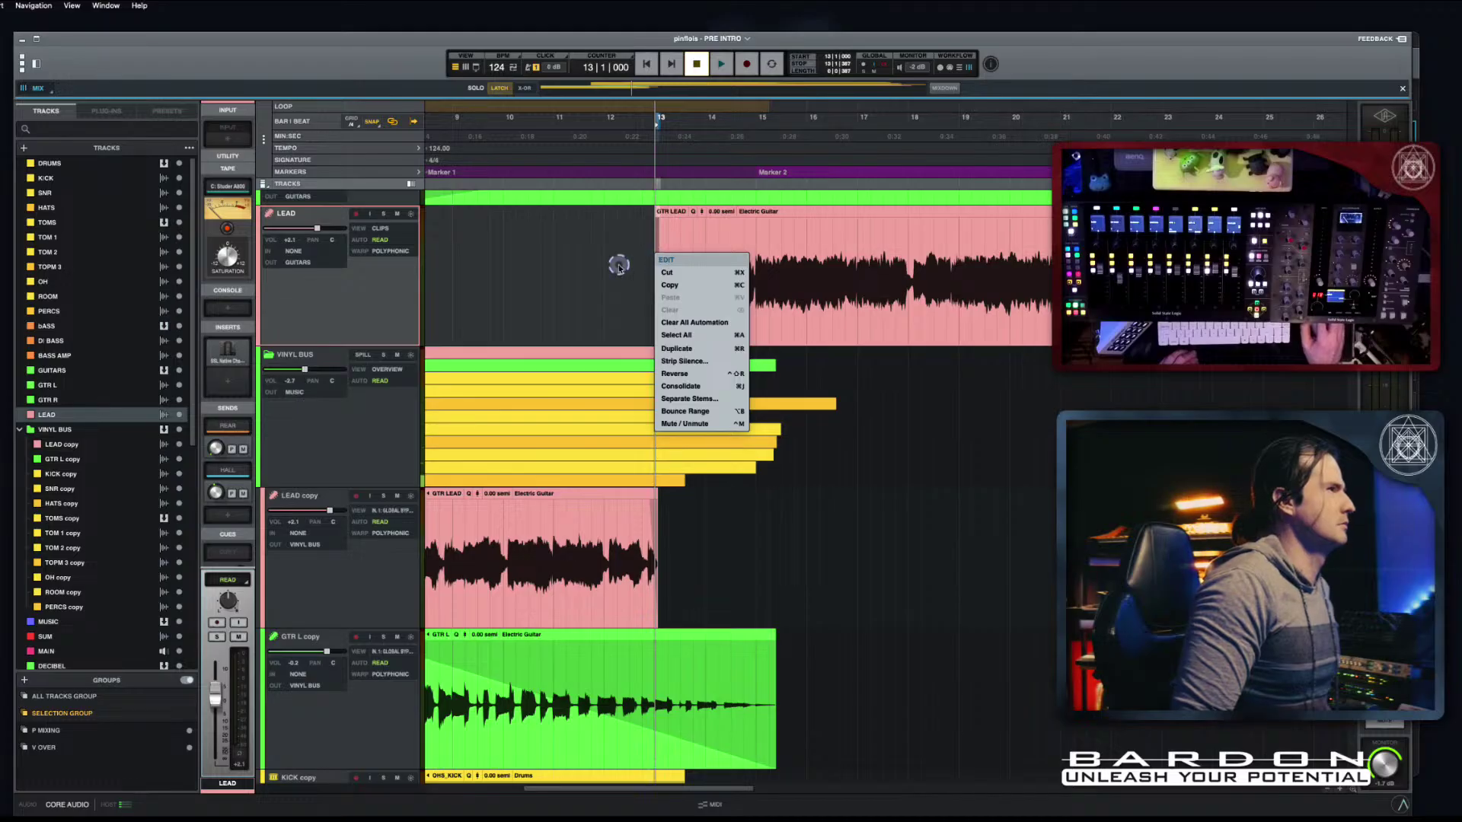
left_click(619, 266)
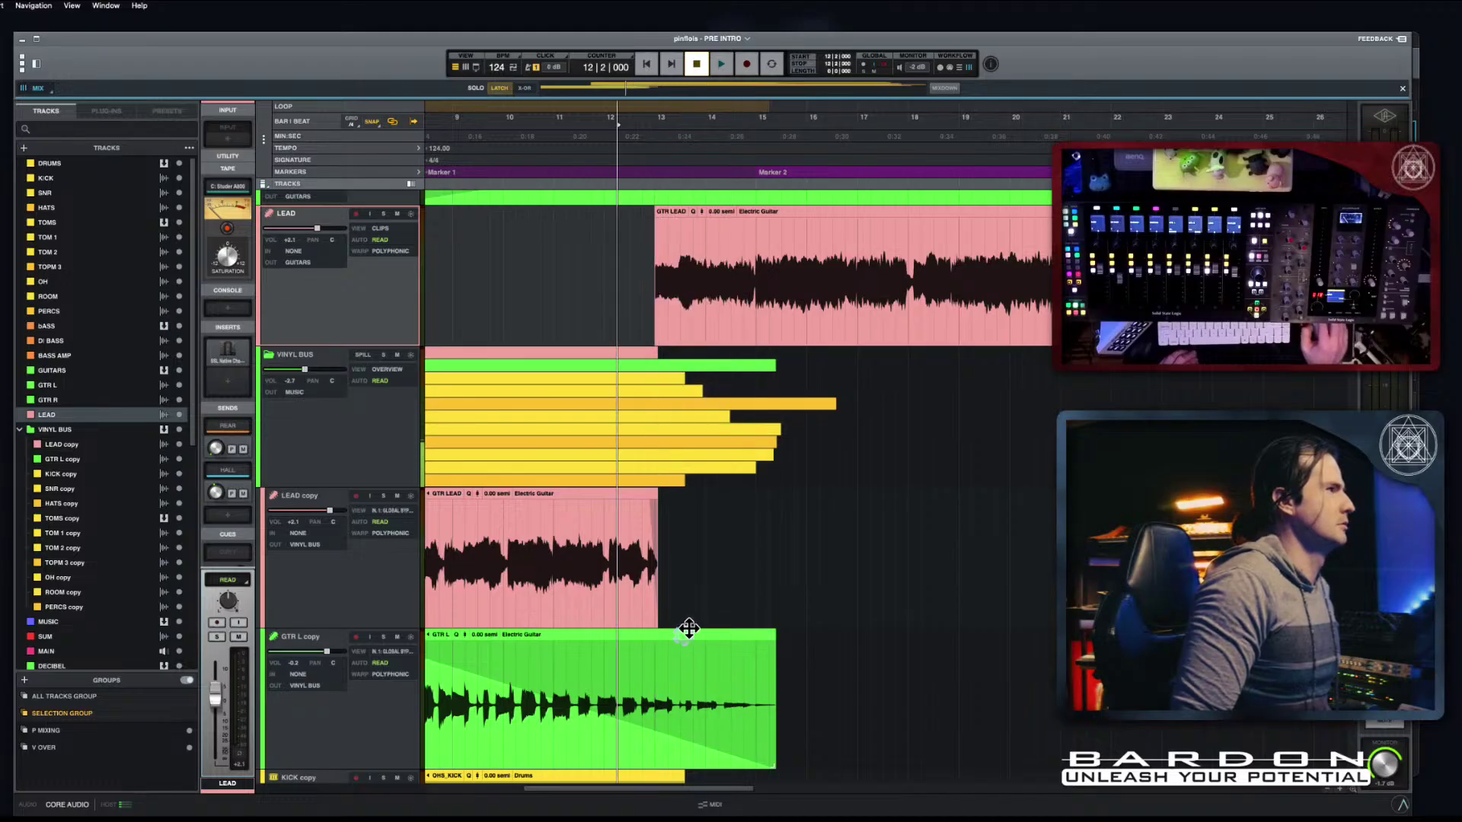
Step: Pull the LEAD copy clip's end and short fade-out back to bar 13, and play the transition from about bar 10
left_click(658, 614)
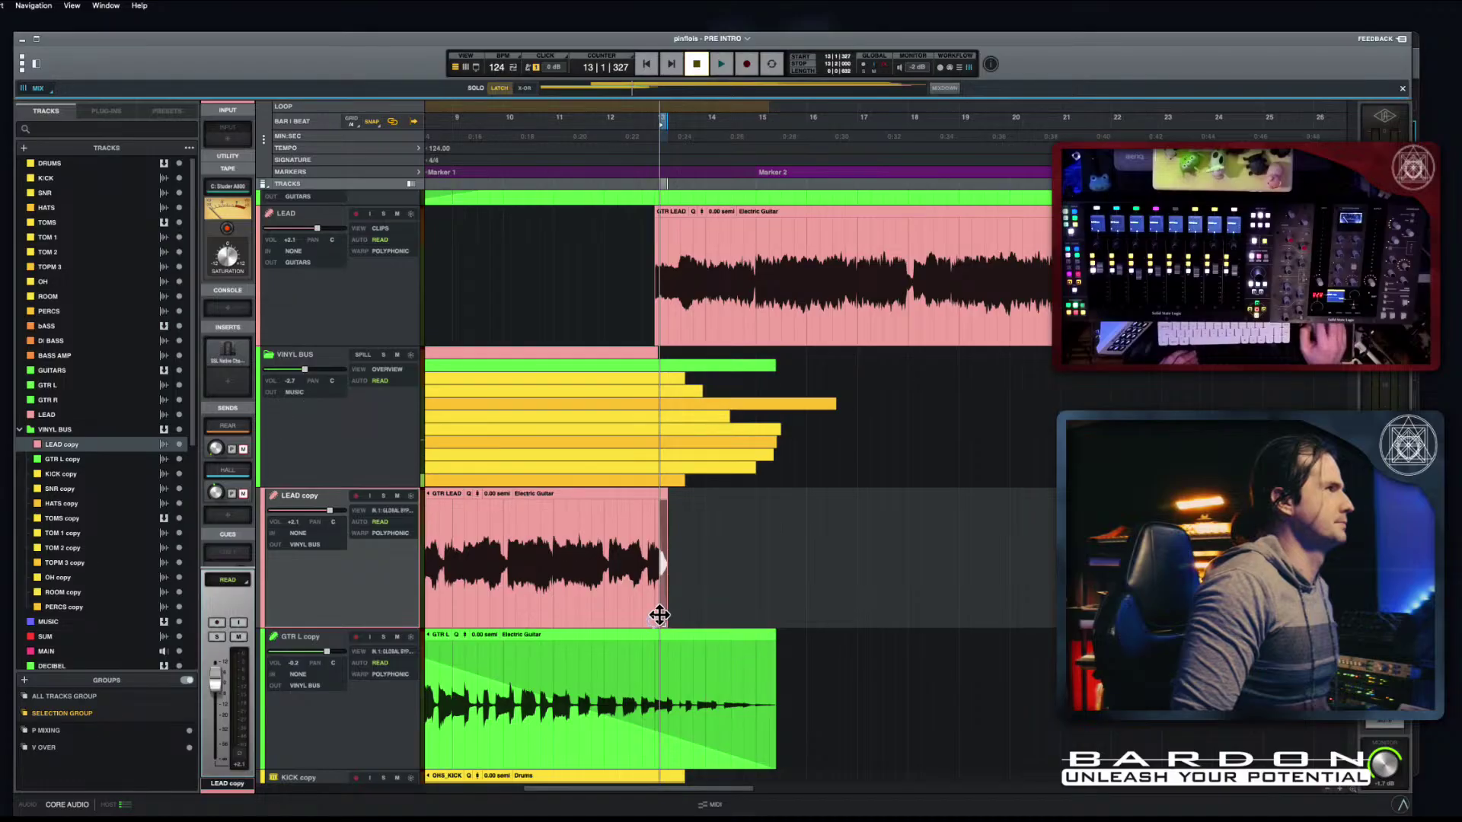
left_click_drag(657, 616, 647, 618)
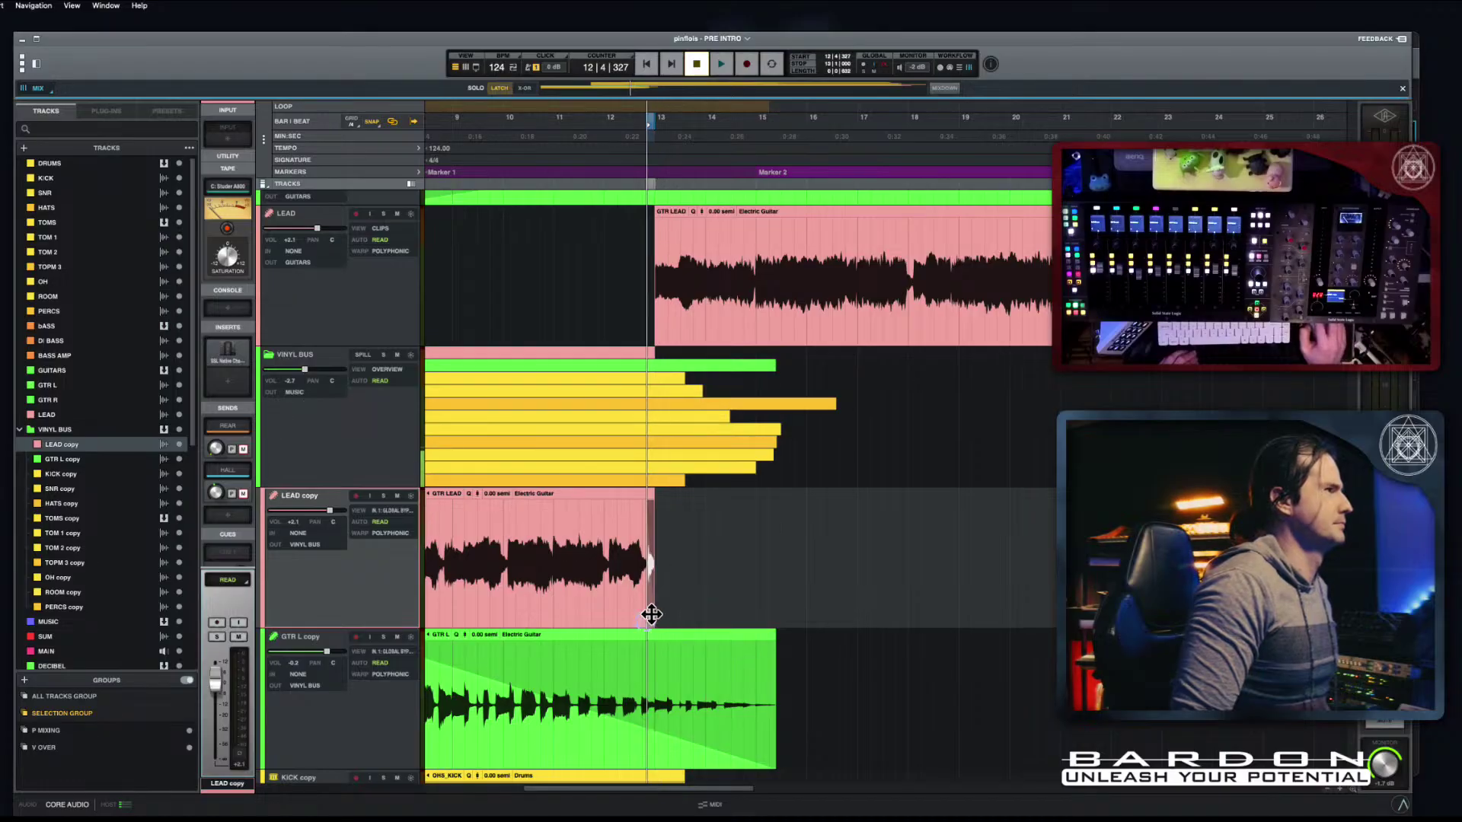
left_click(540, 136)
key("space")
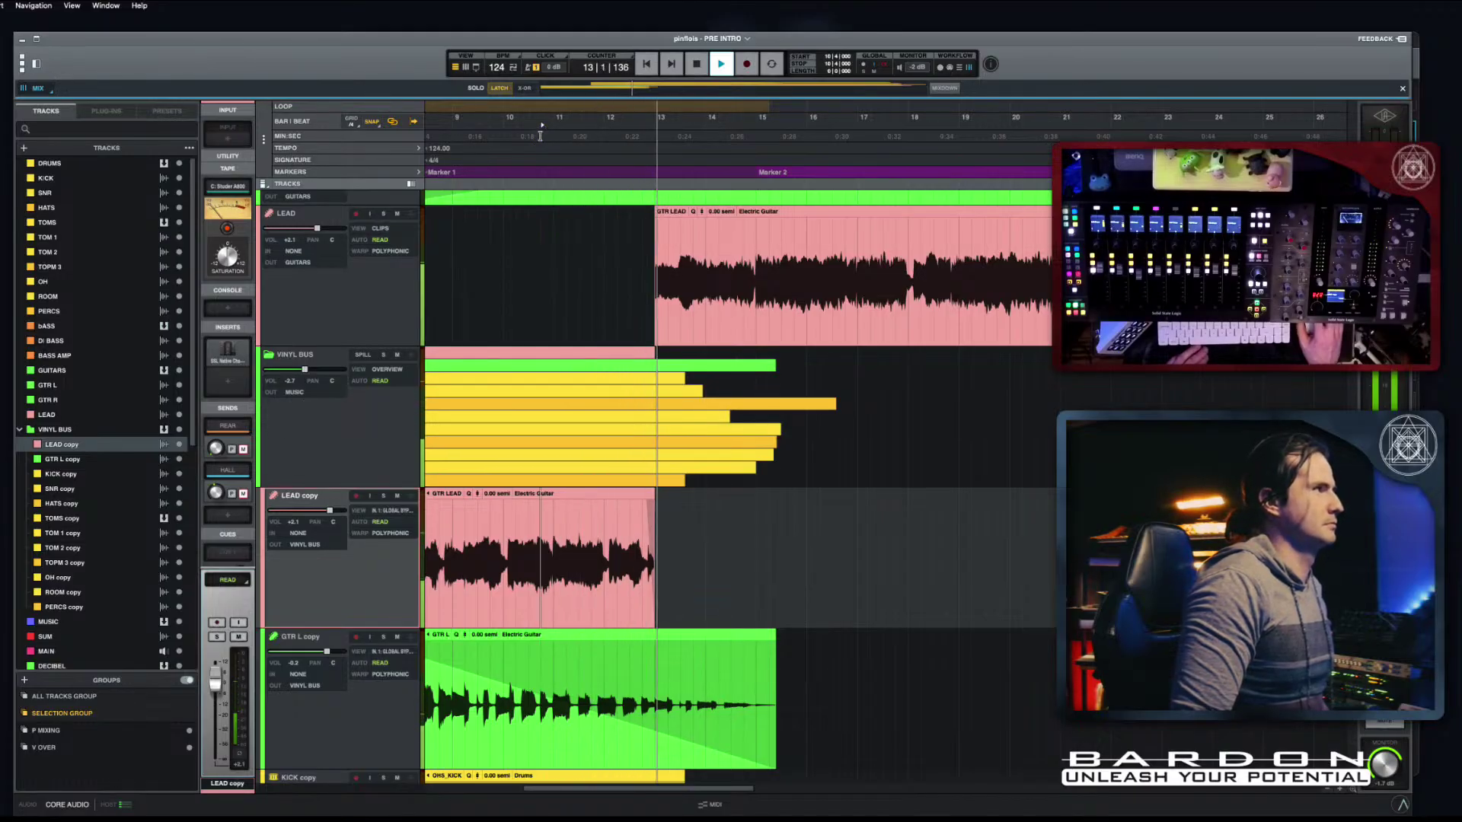
key("space")
Step: Move the LEAD clip's start and the LEAD copy clip's end to bar 12, beat 4, so they meet
left_click(657, 335)
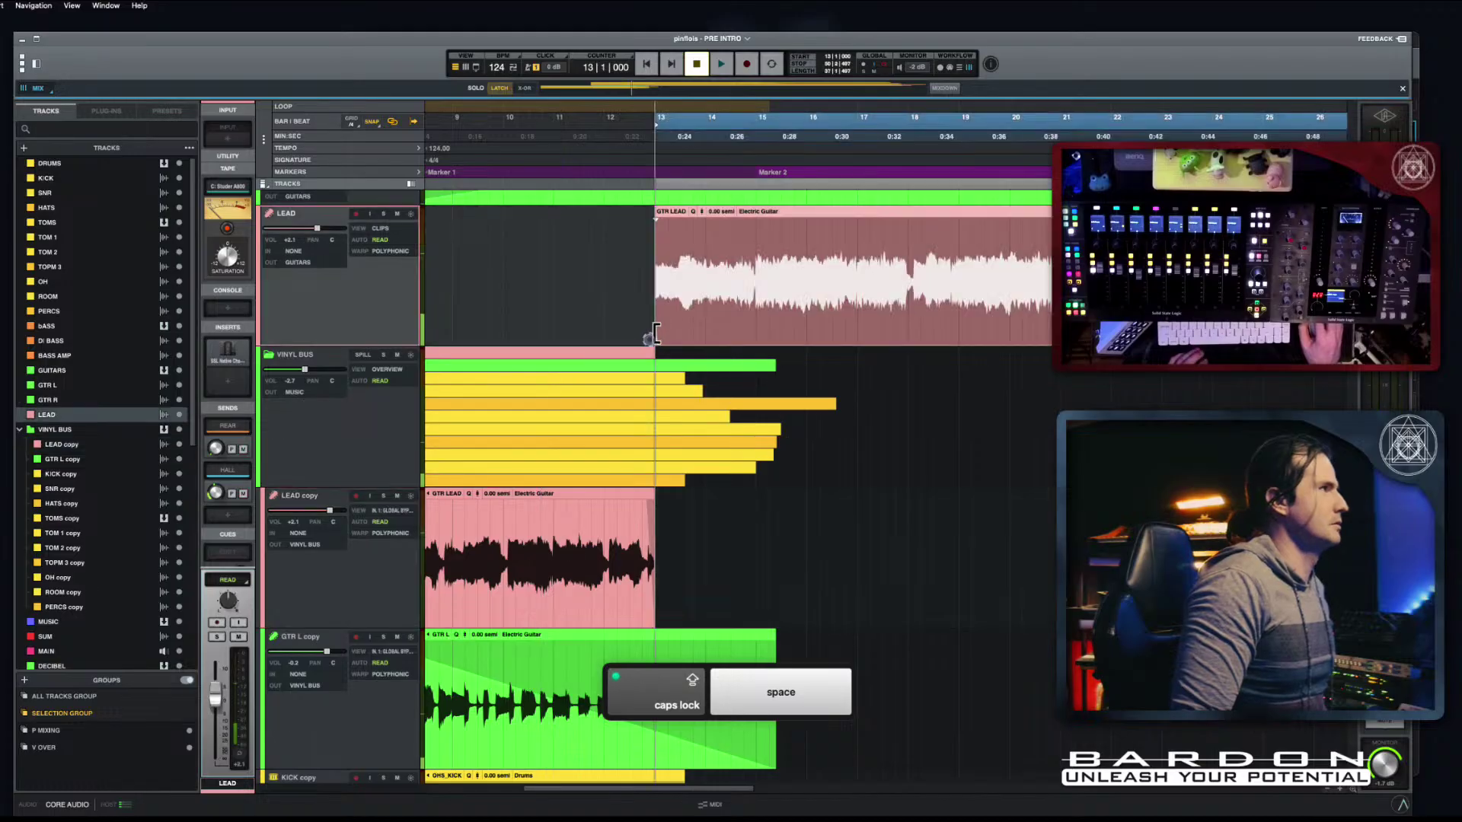
left_click_drag(656, 335, 648, 335)
left_click_drag(659, 608, 642, 614)
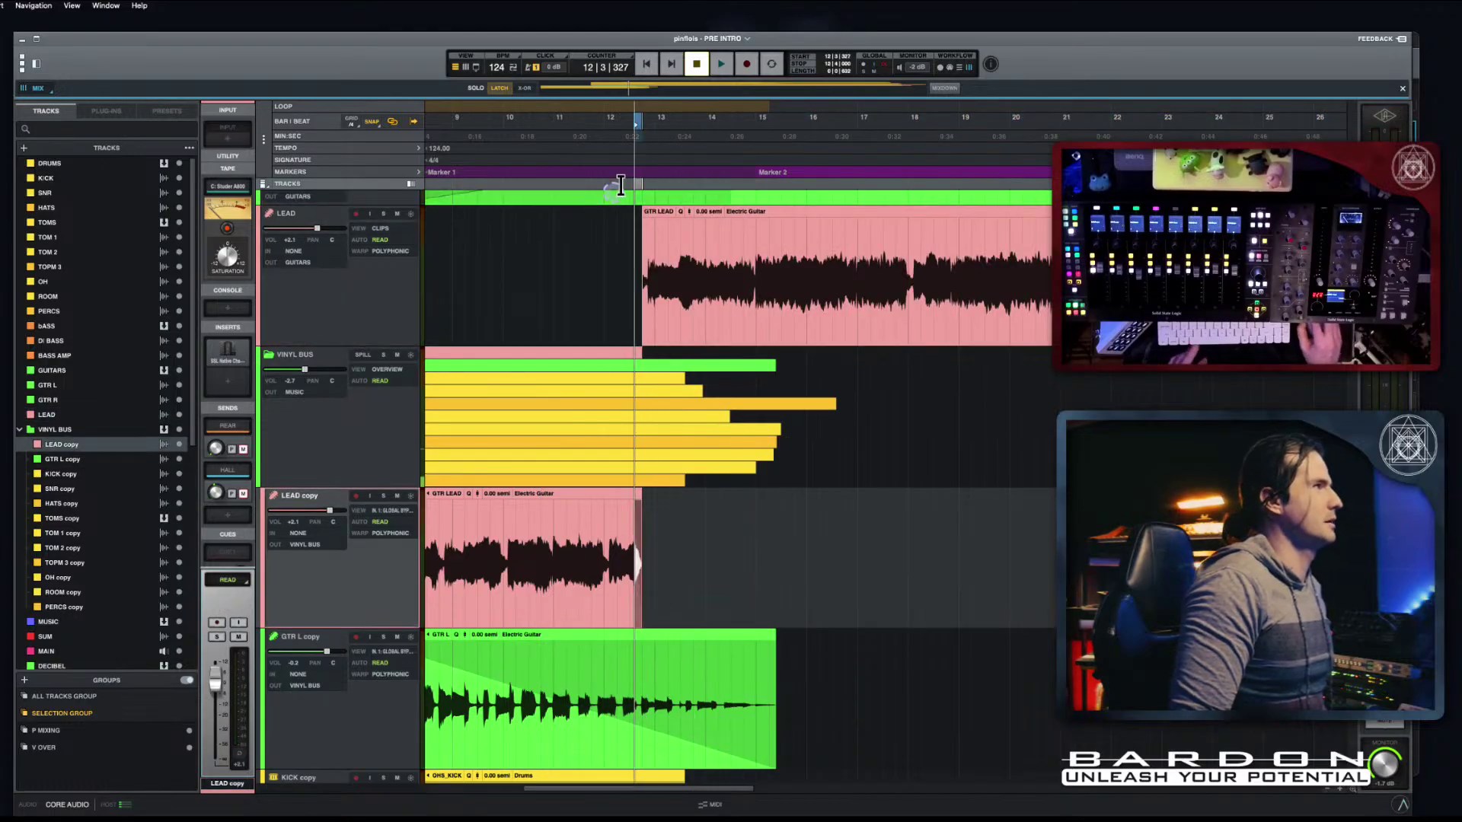
Step: Lengthen the LEAD clip's fade-in slightly and play the transition from bar 12
left_click(615, 139)
key("space")
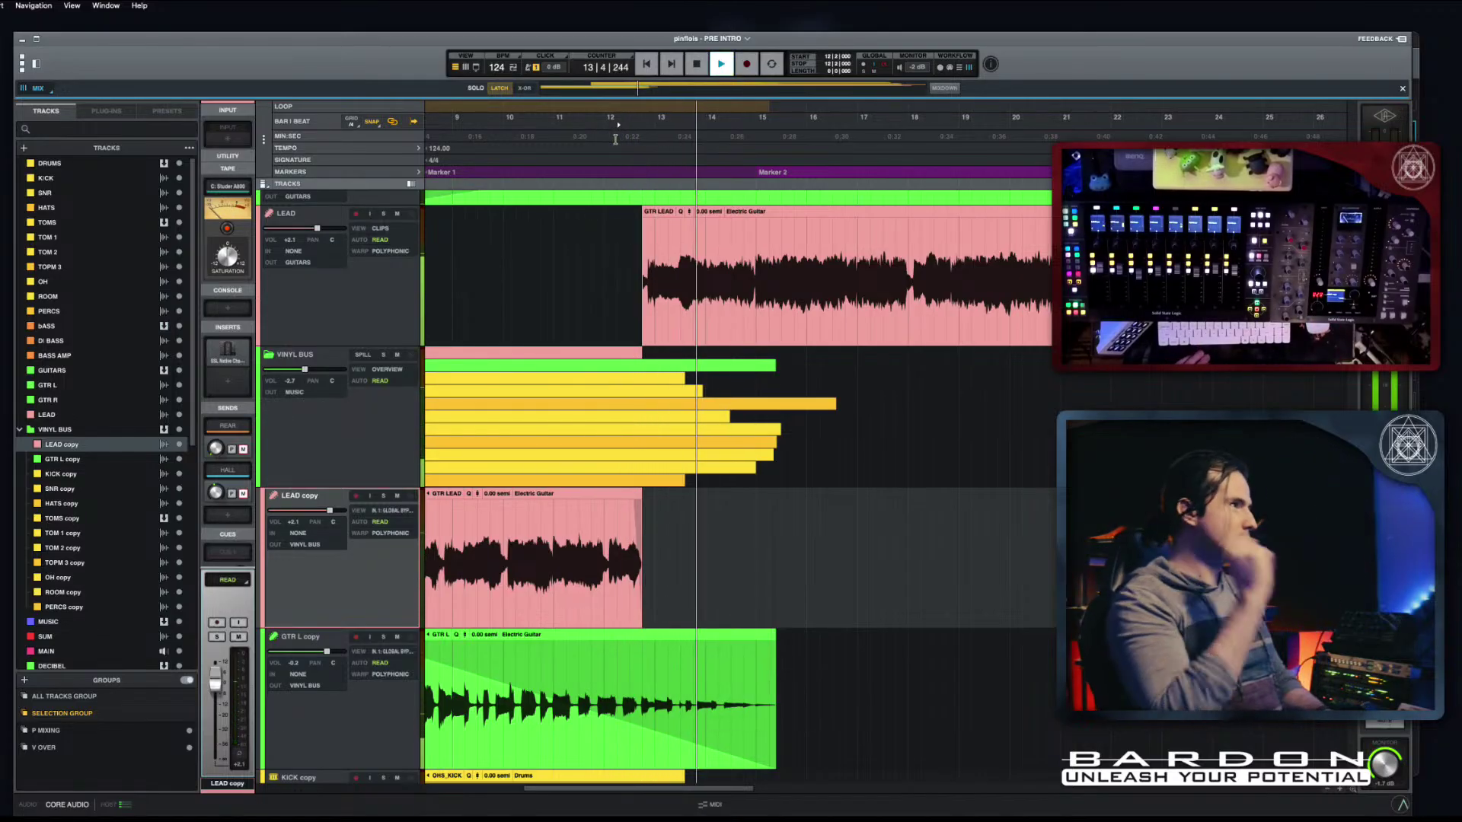
left_click_drag(651, 221, 659, 221)
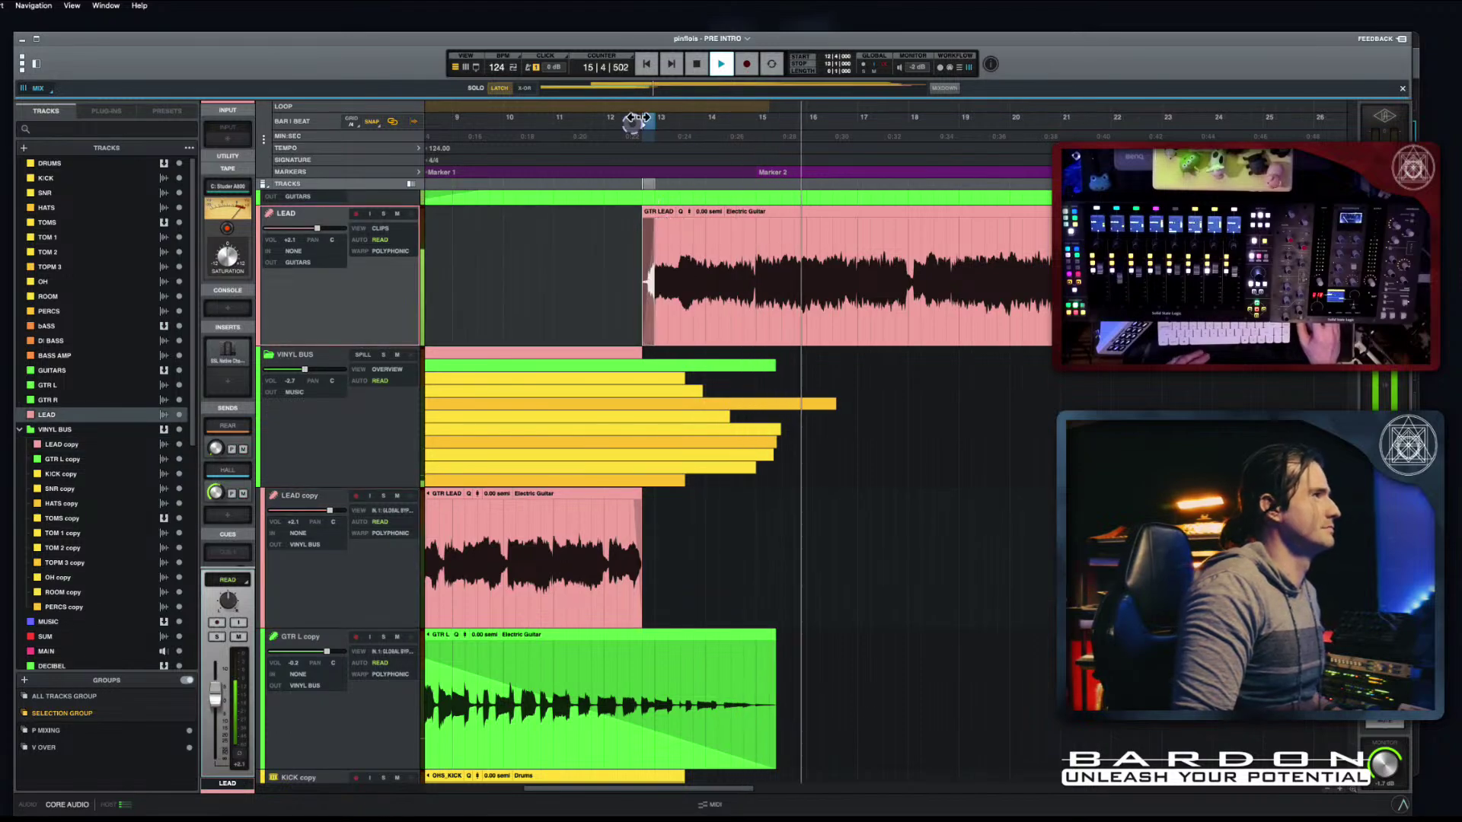
left_click(605, 143)
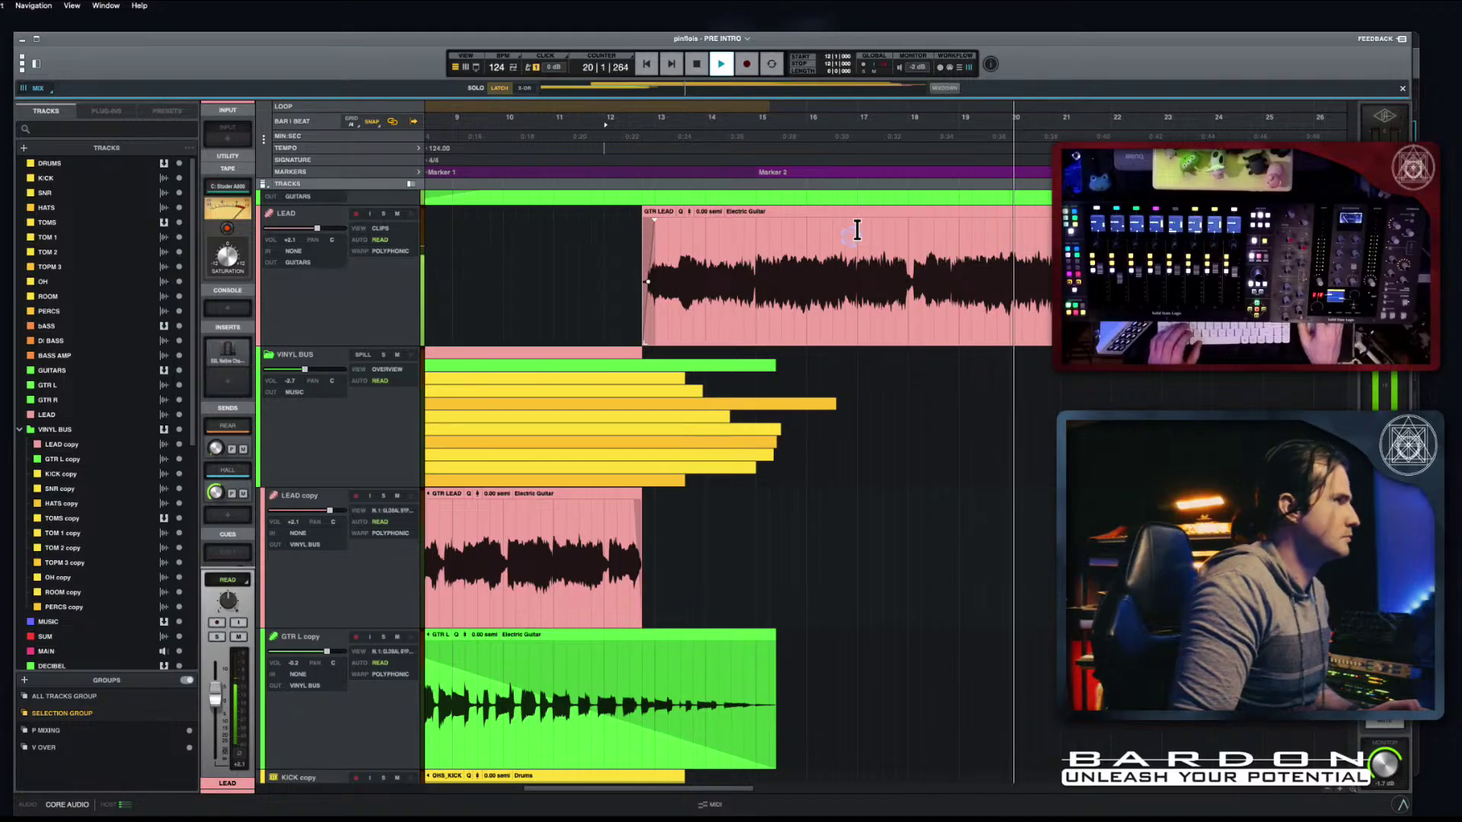
key("space")
Step: Collapse the VINYL BUS folder so its copied tracks are hidden in the arrangement
key("Caps_Lock")
key("F3")
key("F3")
scroll(814, 398, "up", 10)
scroll(813, 399, "up", 1)
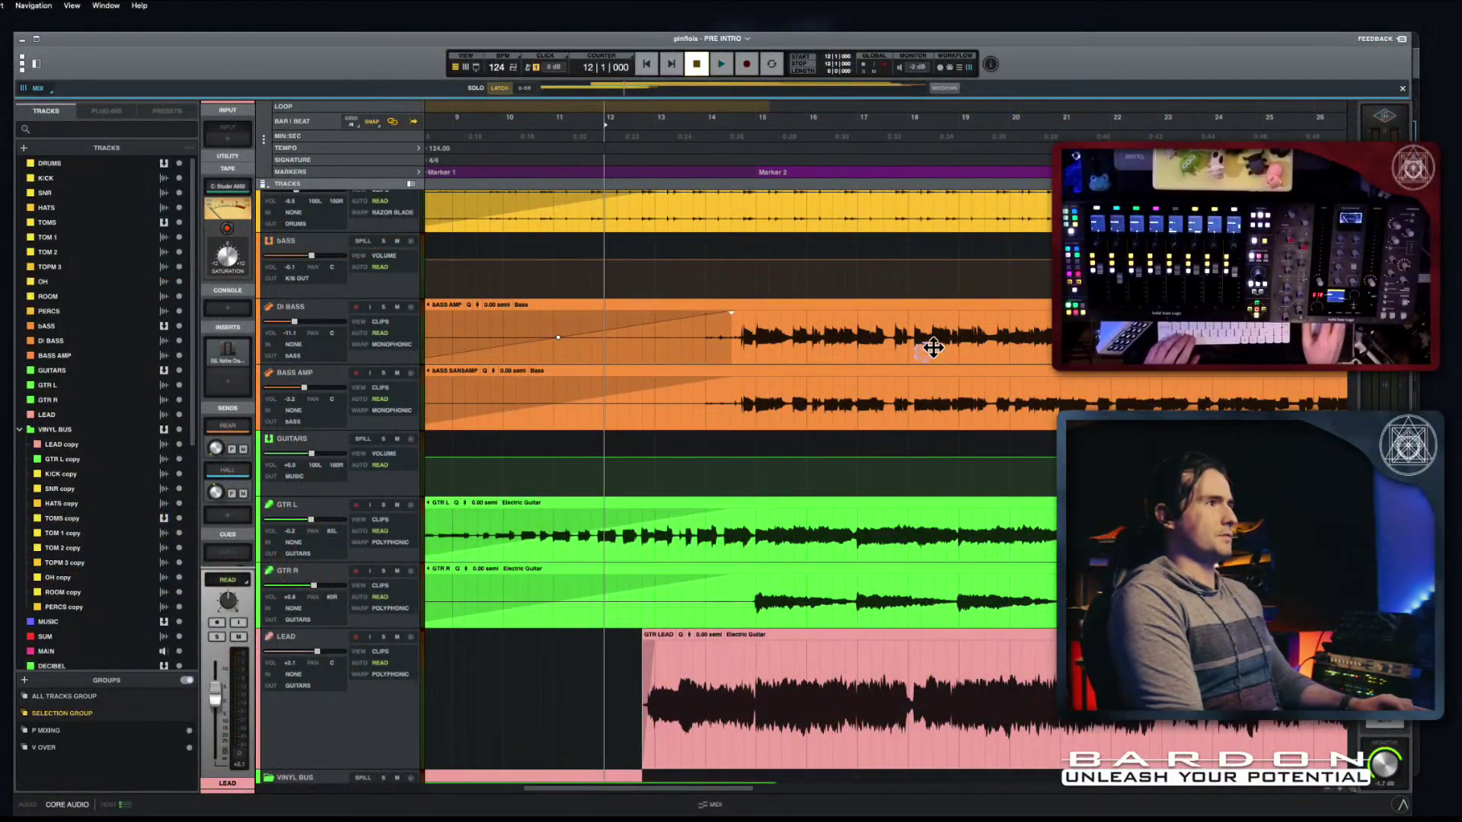
key("x")
key("x")
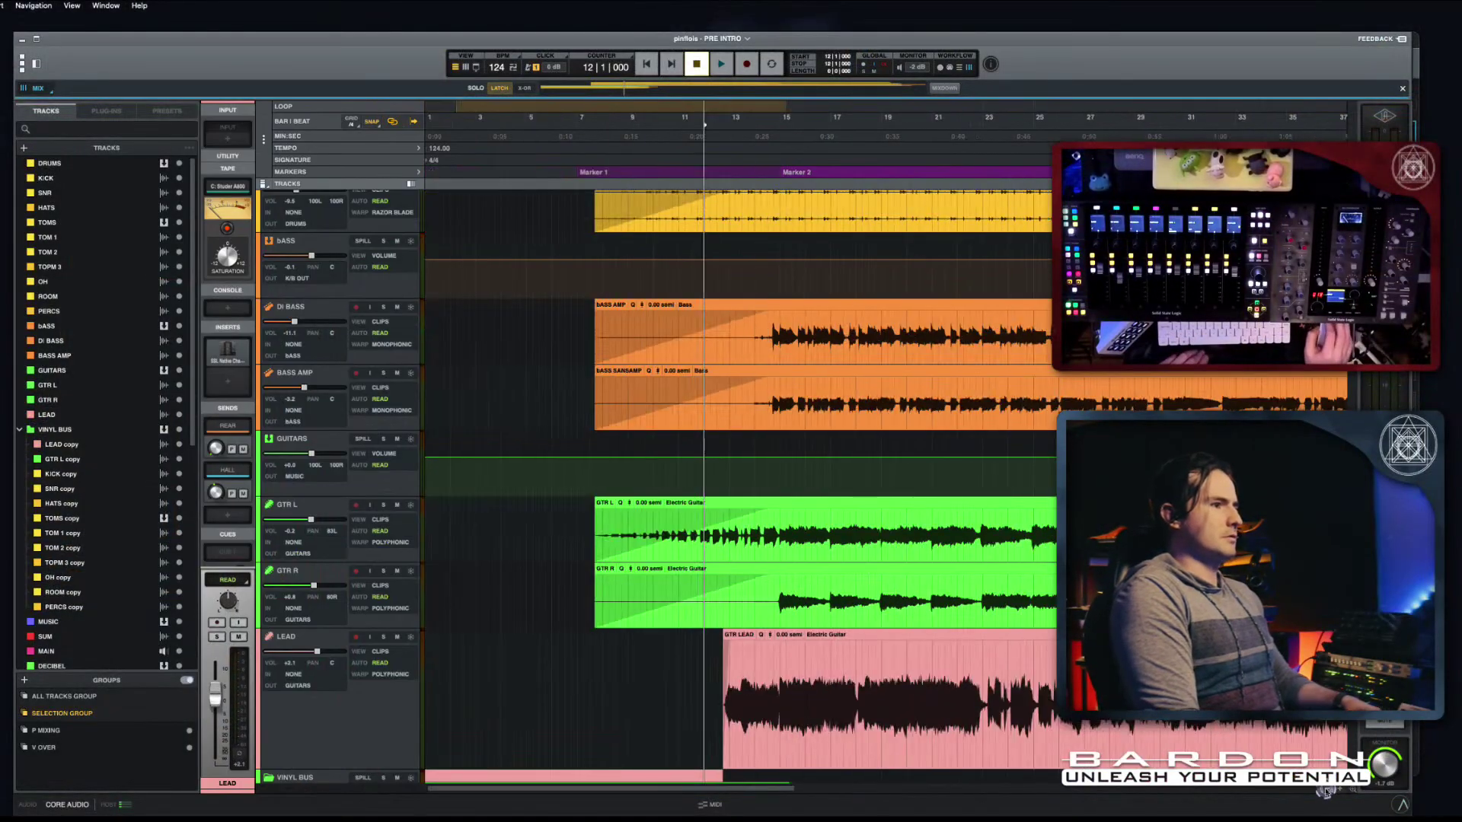
scroll(1325, 792, "down", 5)
scroll(711, 460, "up", 5)
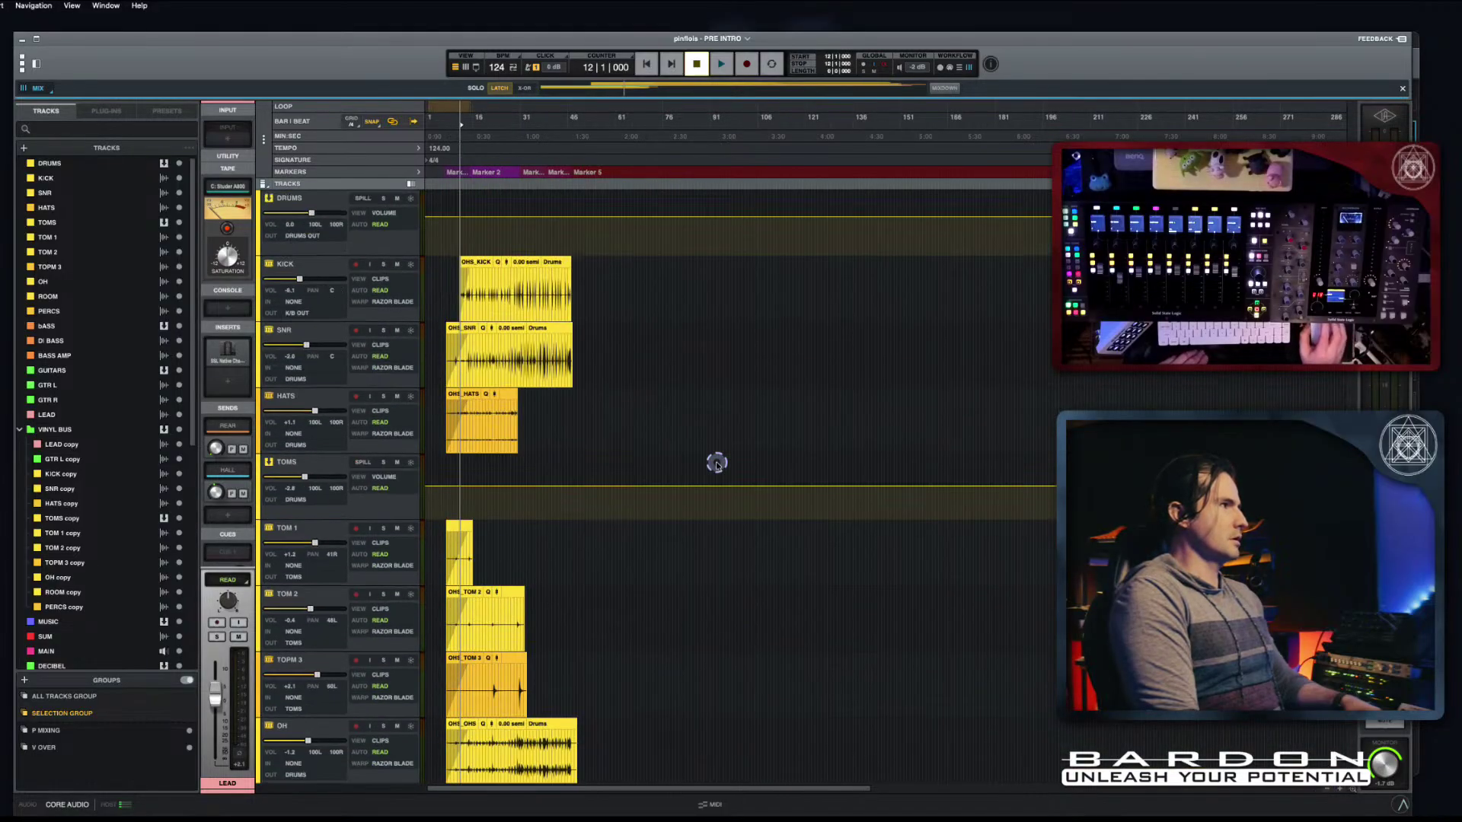
scroll(541, 330, "down", 10)
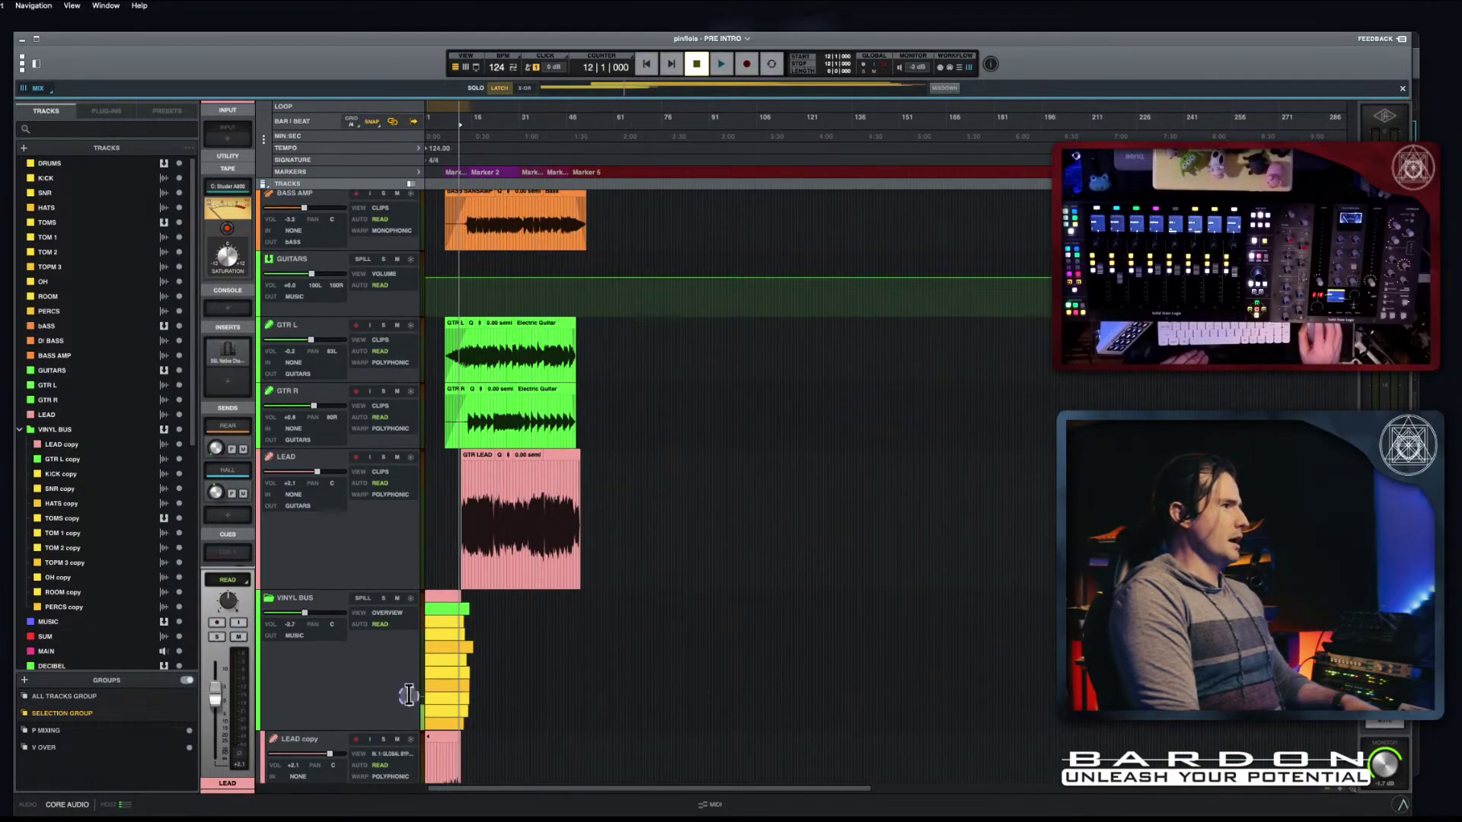
left_click(267, 597)
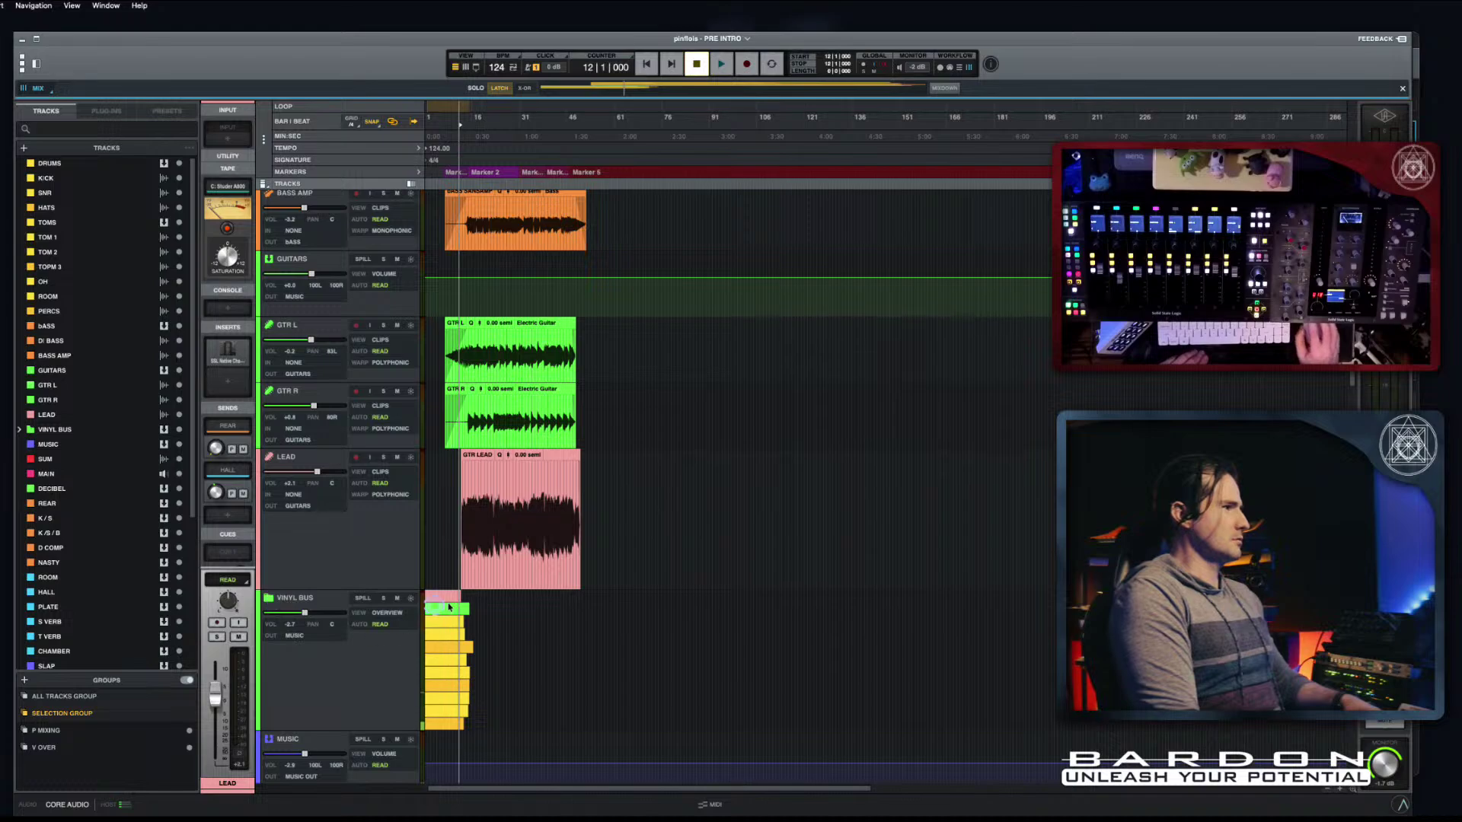
Step: Lengthen the fade-ins of the OH, ROOM and PERCS clips together to about bar 22
scroll(554, 307, "up", 8)
scroll(554, 307, "up", 8)
scroll(461, 323, "down", 3)
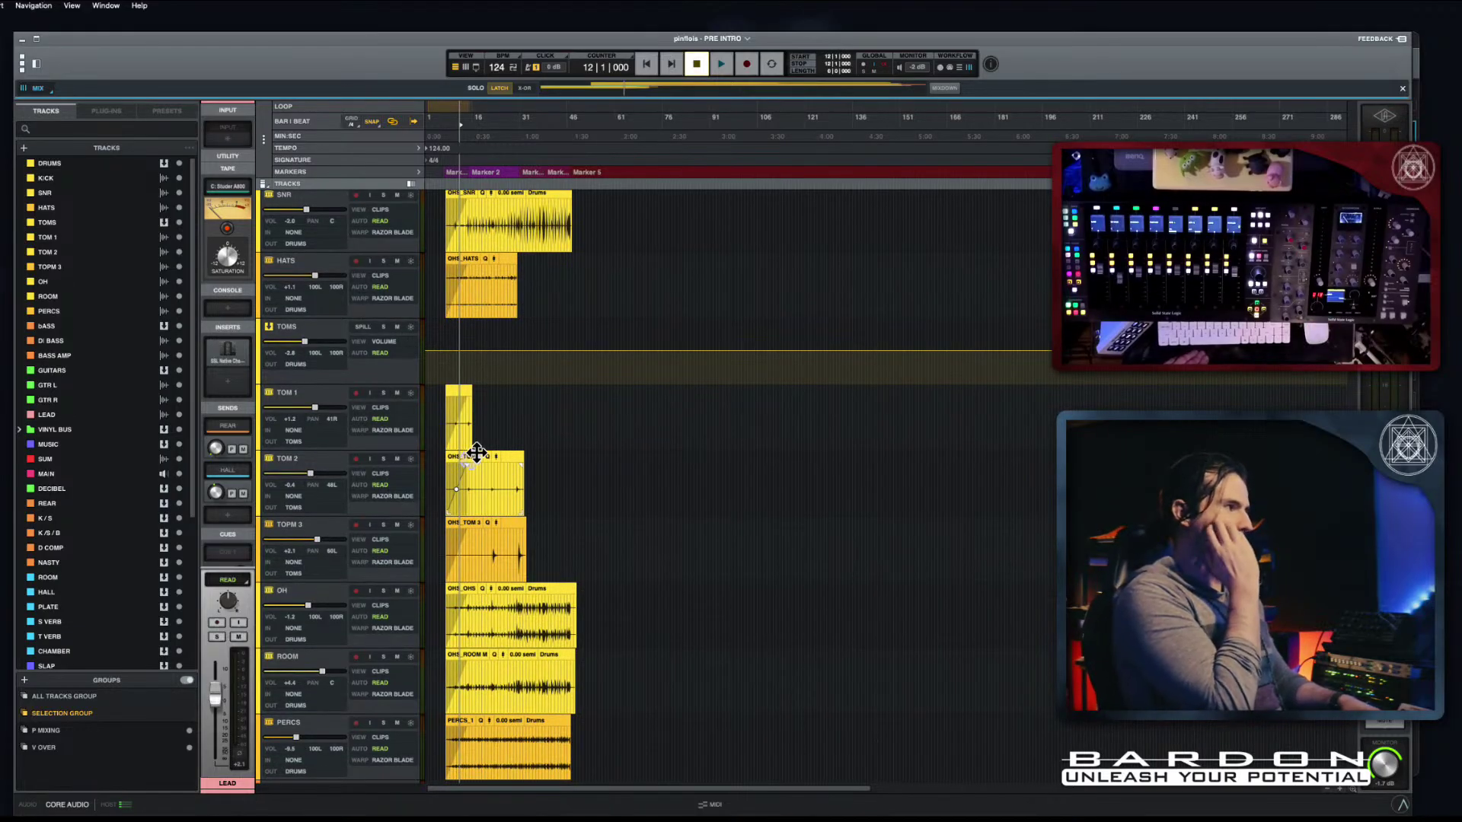
scroll(500, 423, "up", 2)
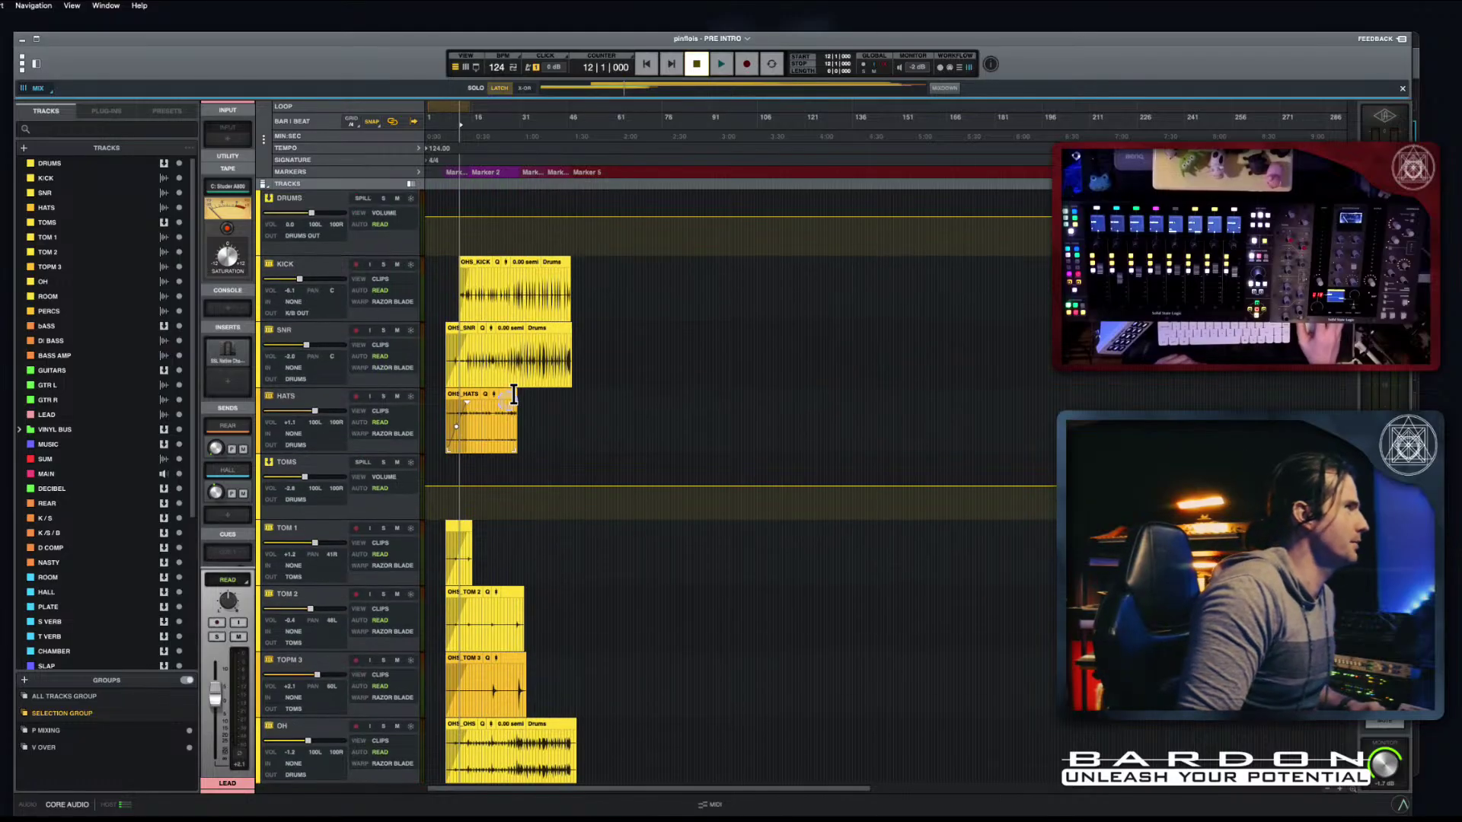
scroll(440, 399, "down", 4)
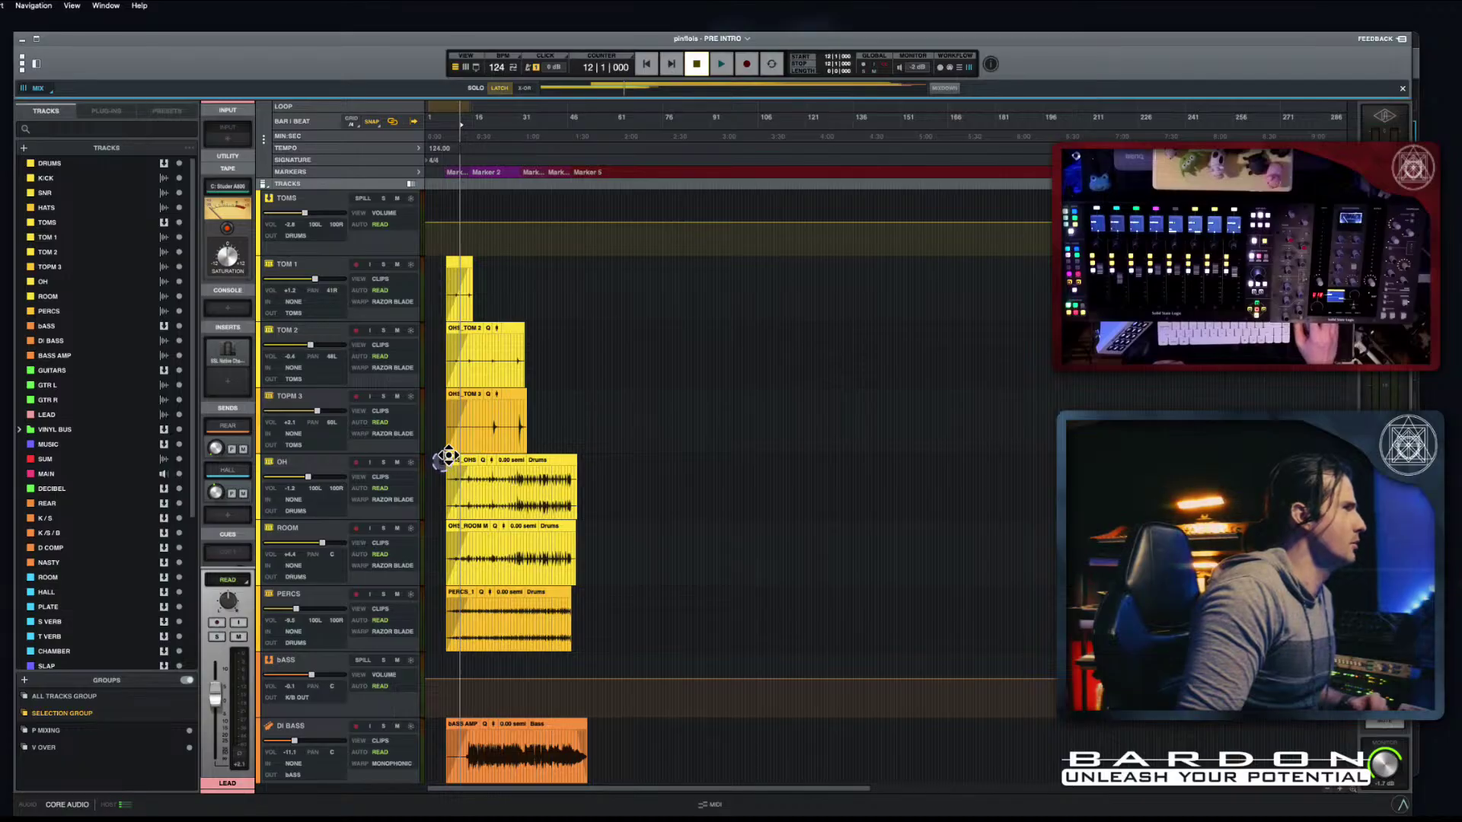
left_click(498, 478)
left_click(496, 561)
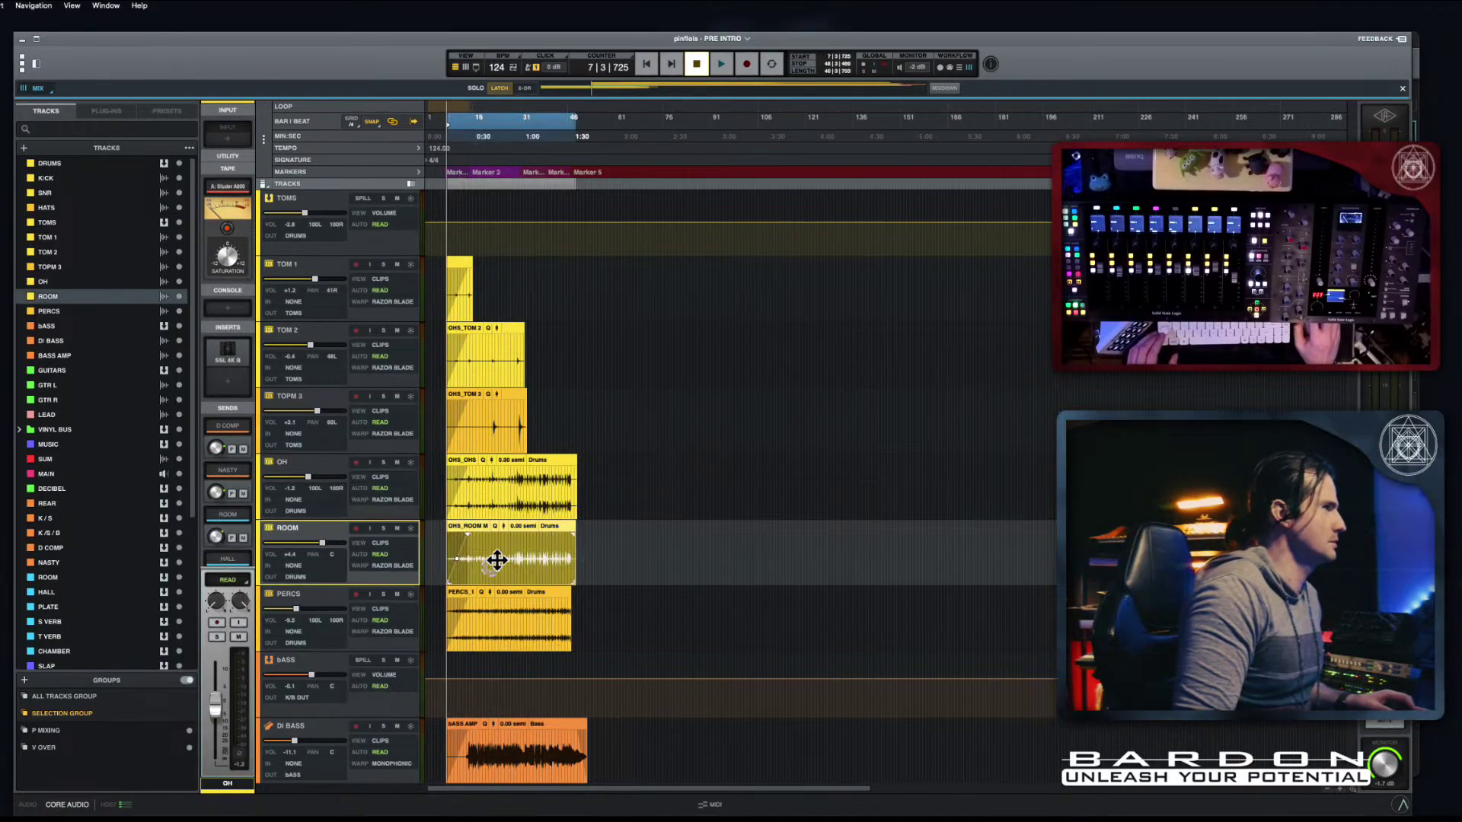
left_click(507, 627, "shift")
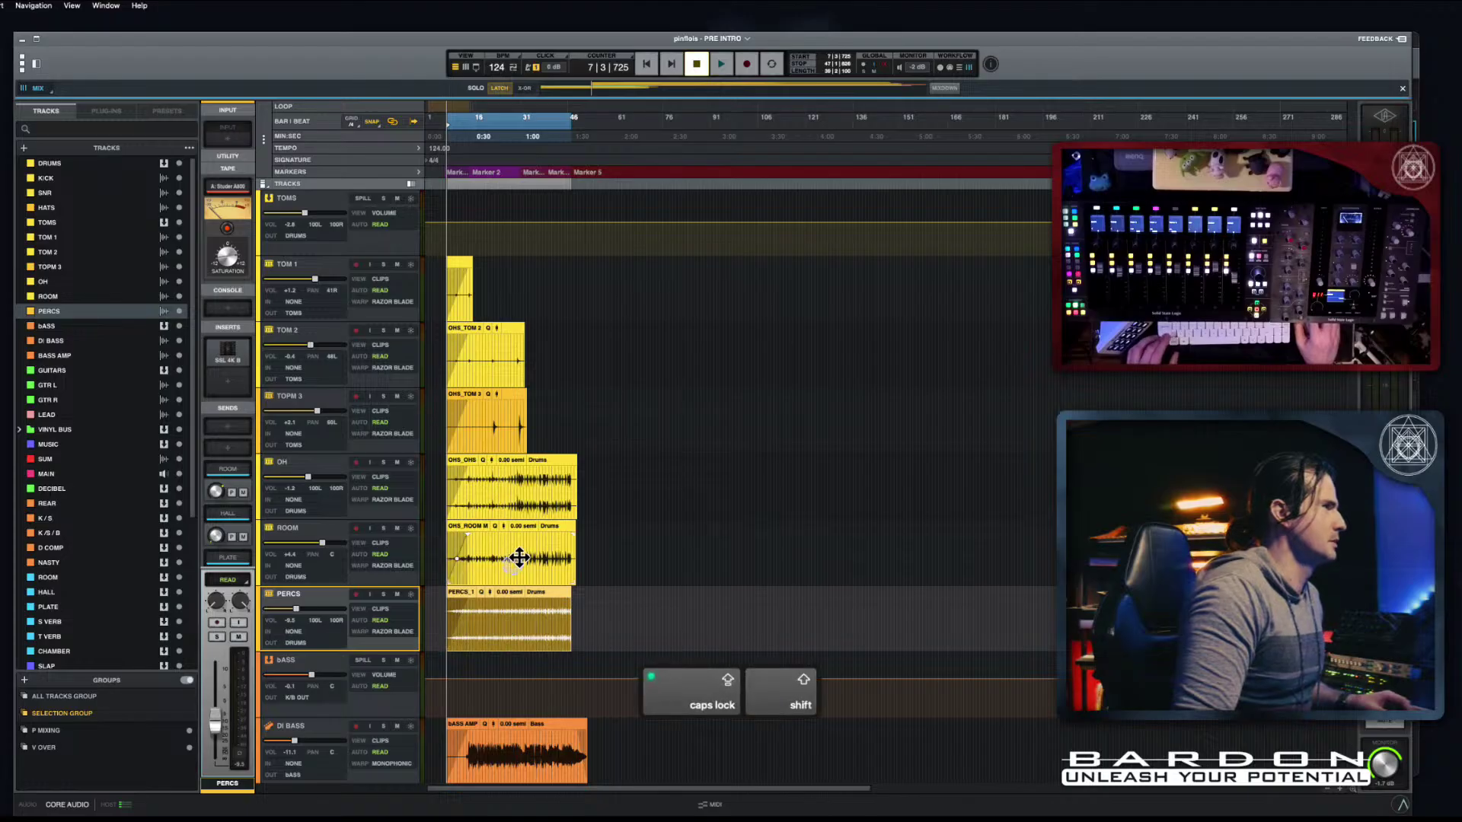
left_click(520, 507, "shift")
key("Caps_Lock")
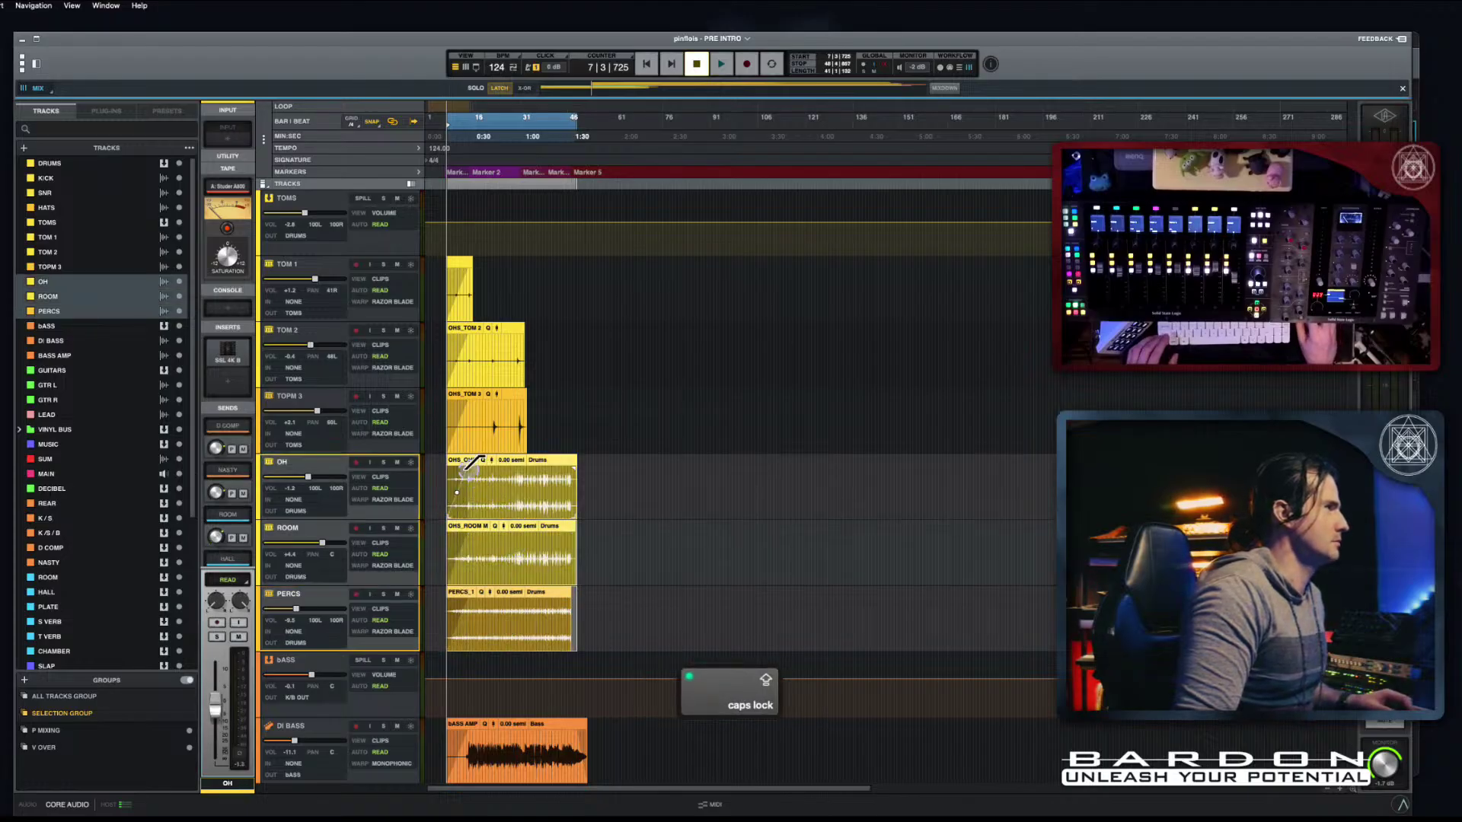
left_click_drag(471, 463, 491, 463)
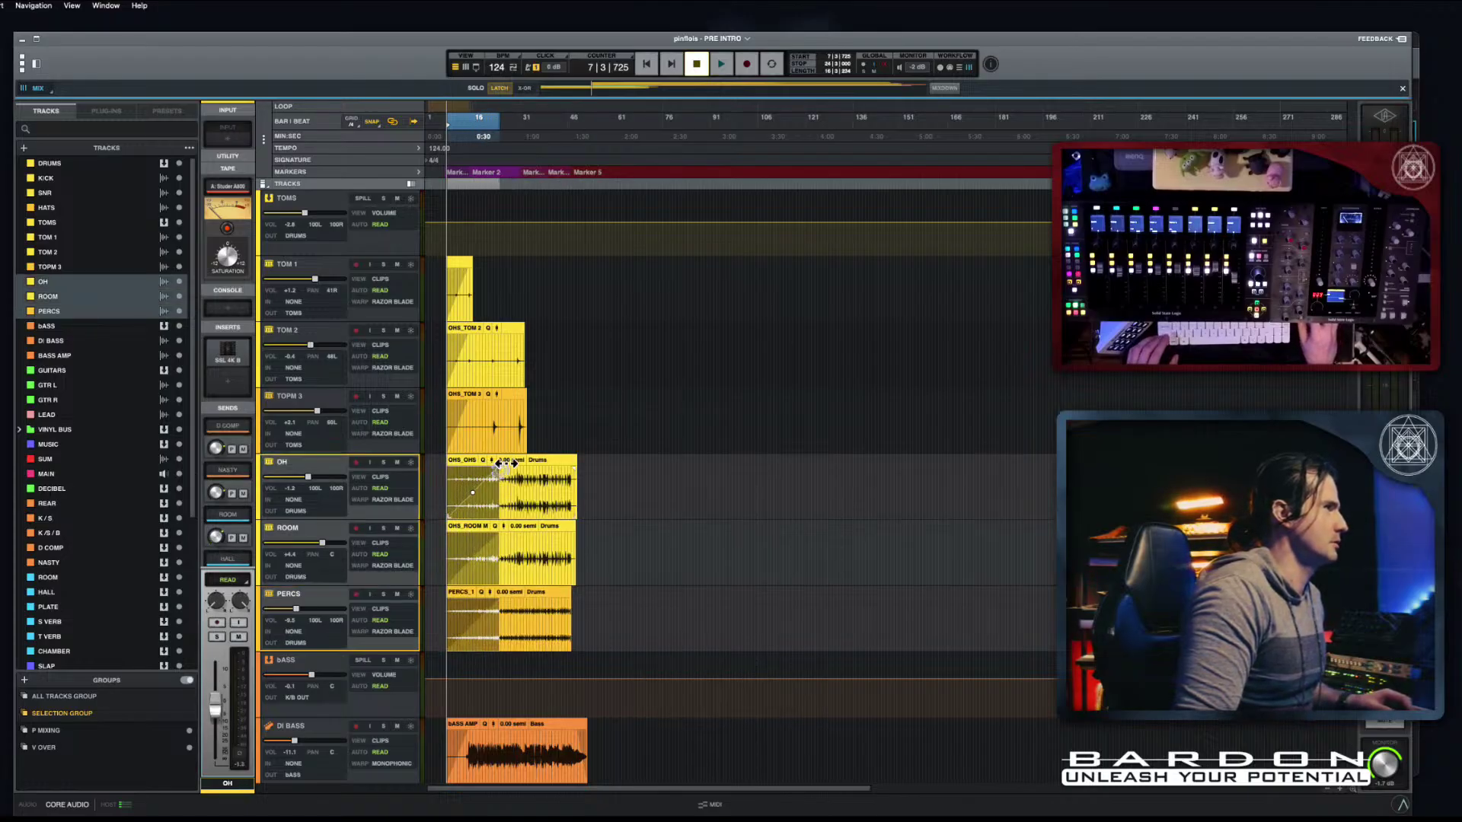
Step: Play the intro from bar 3, beat 4, and undo the fade-in change on the OH, ROOM and PERCS clips
left_click(433, 122)
key("space")
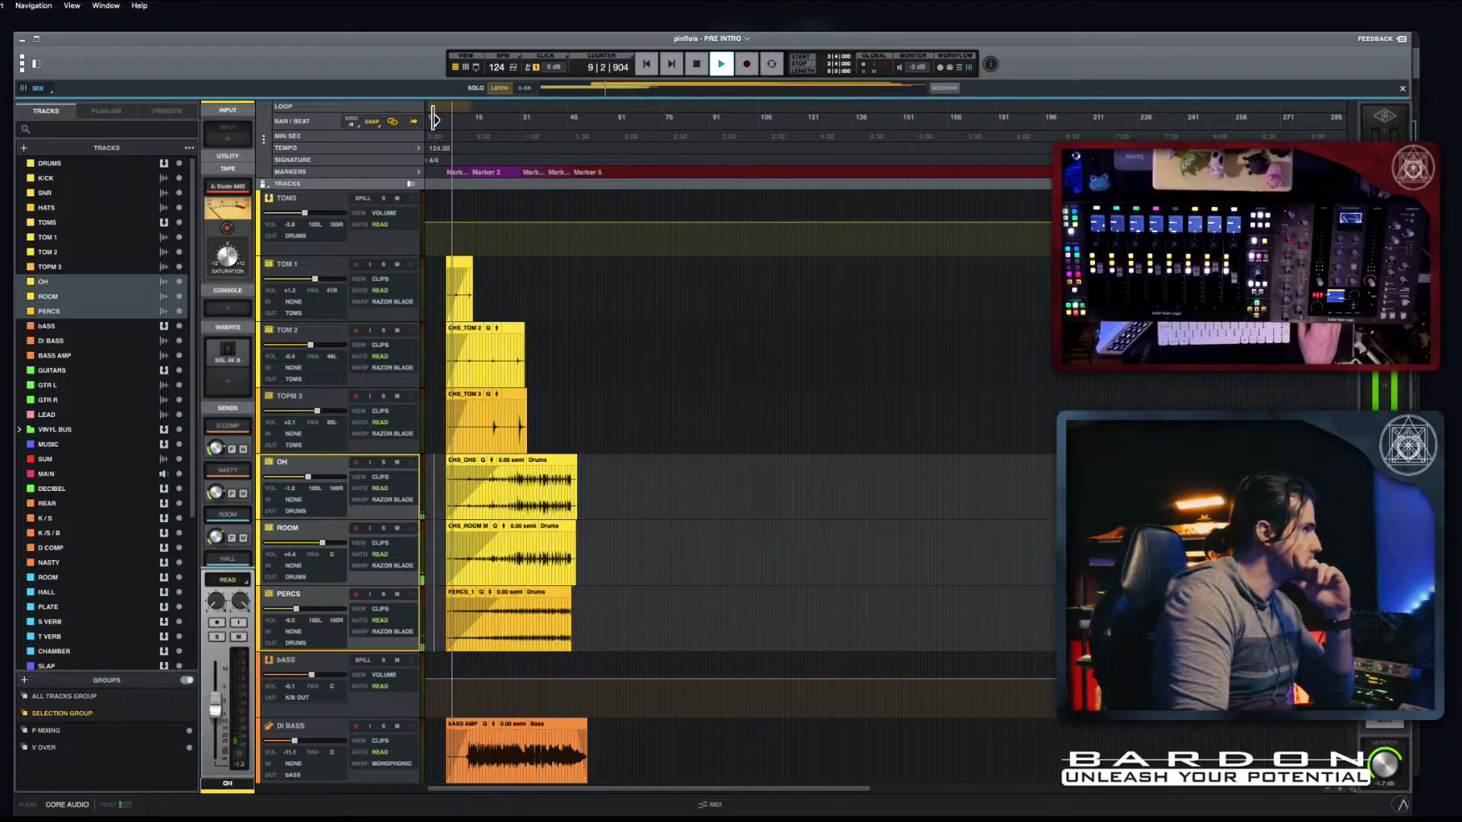
scroll(617, 428, "down", 5)
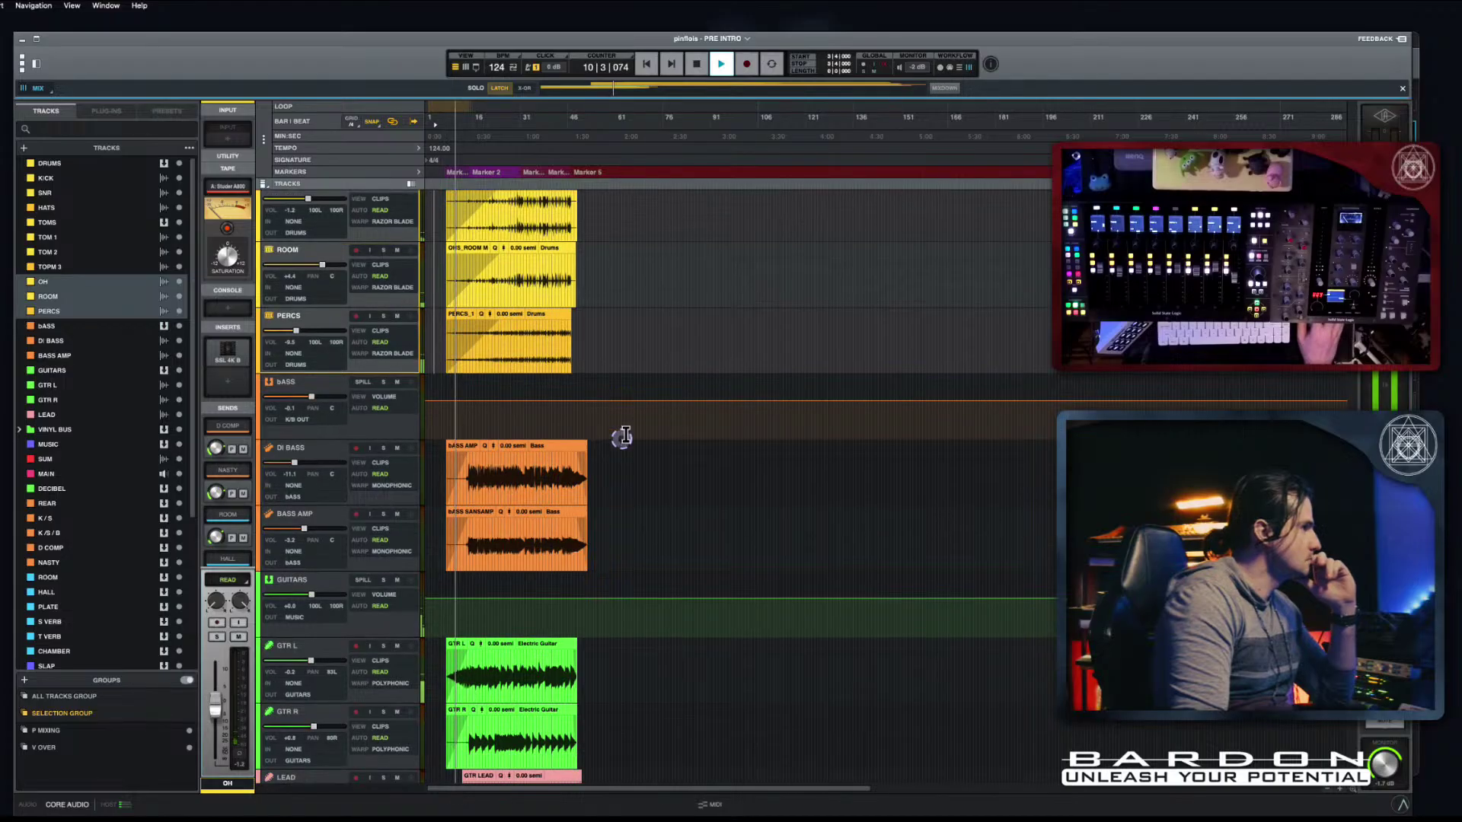
scroll(622, 436, "down", 1)
key("space")
scroll(622, 441, "up", 2)
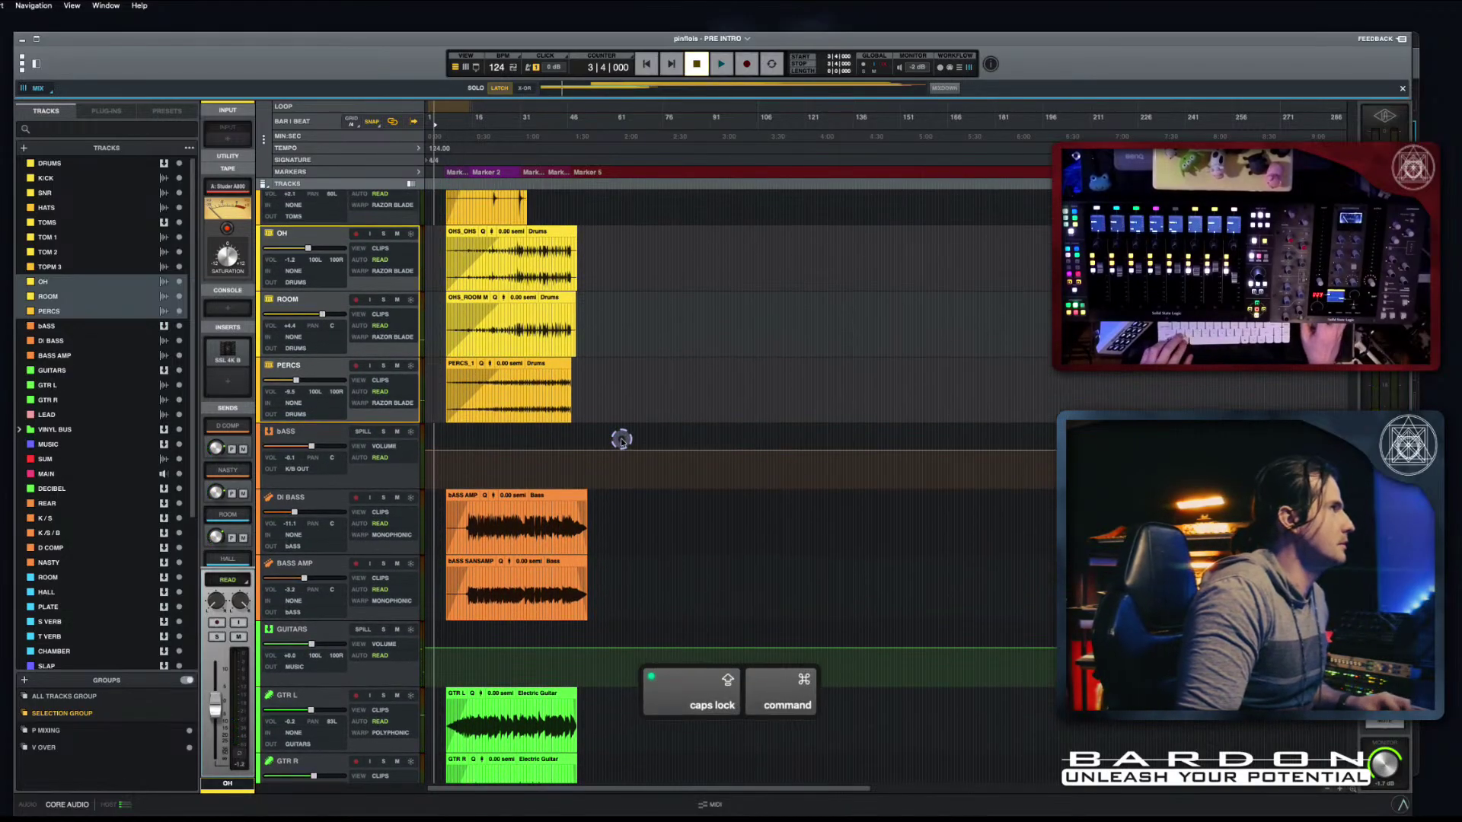
key("super+z")
Step: Try to select the GTR R, GTR L and PERCS clips together
scroll(621, 440, "down", 1)
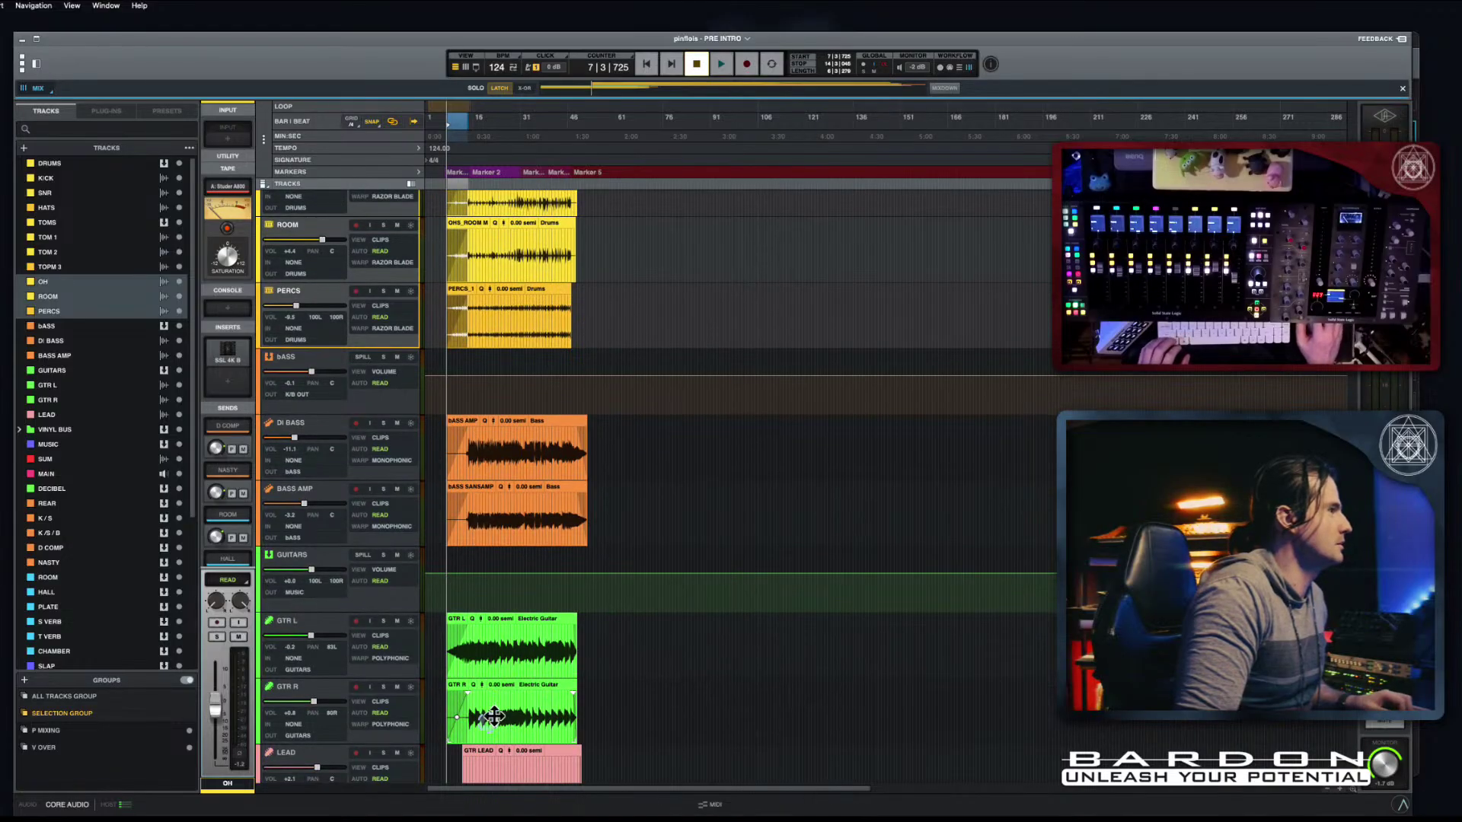
left_click(494, 716)
left_click(500, 661, "shift")
scroll(496, 666, "down", 2)
scroll(495, 670, "up", 6)
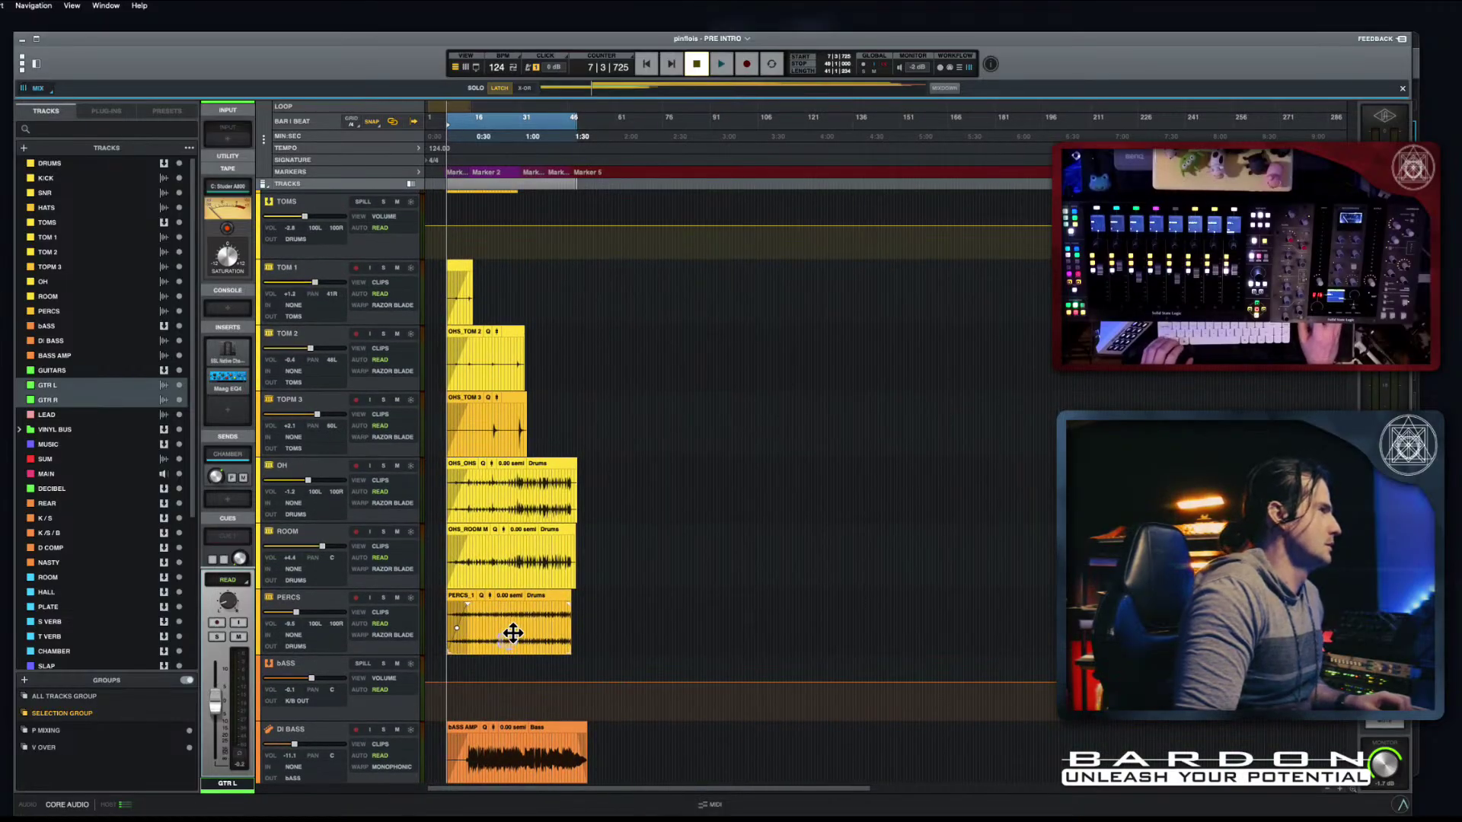
left_click(512, 632, "shift")
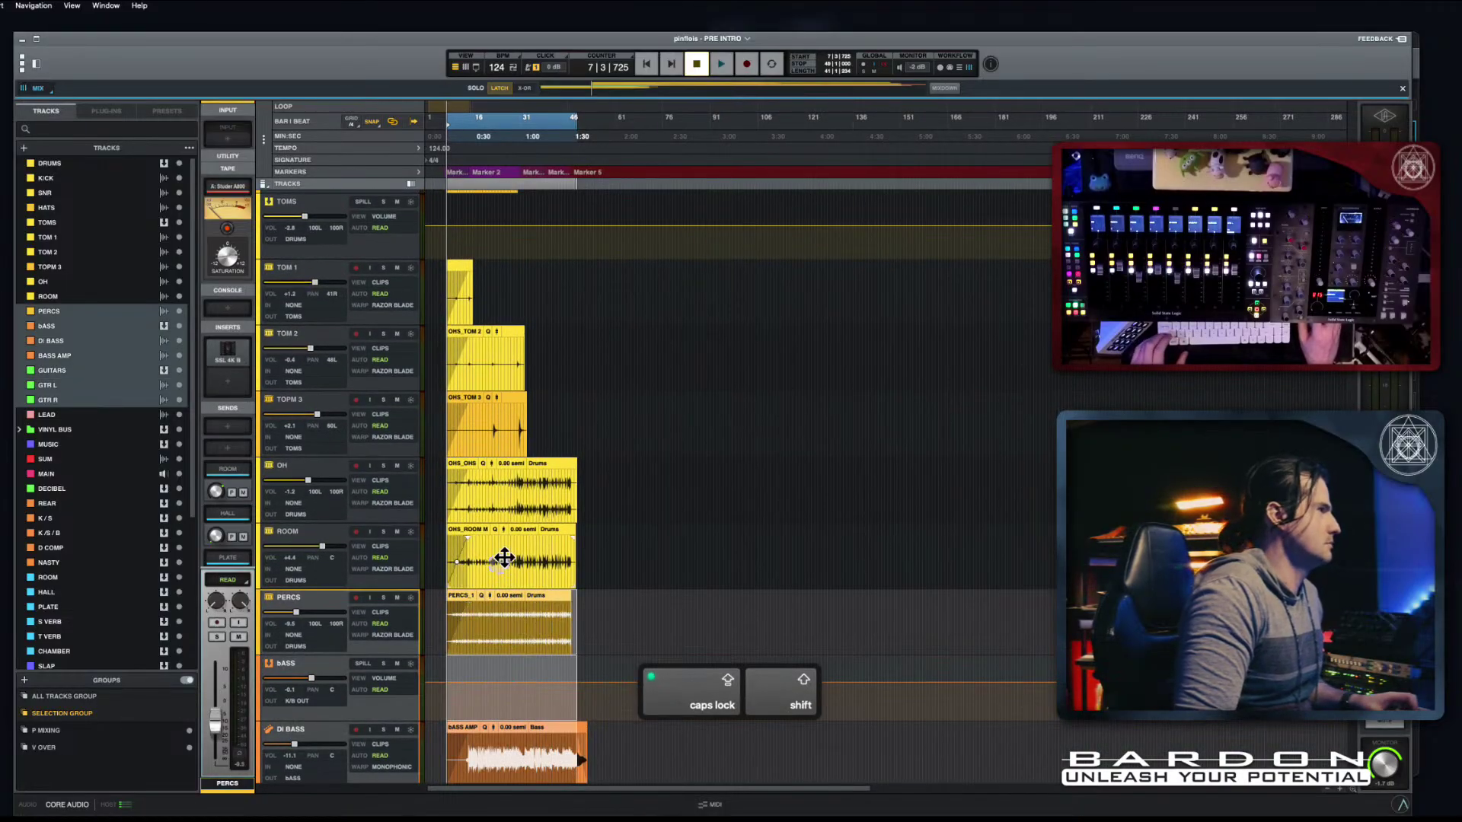
left_click(723, 555)
Step: Select the OH, ROOM and PERCS clips together
scroll(526, 487, "down", 1)
left_click(516, 482)
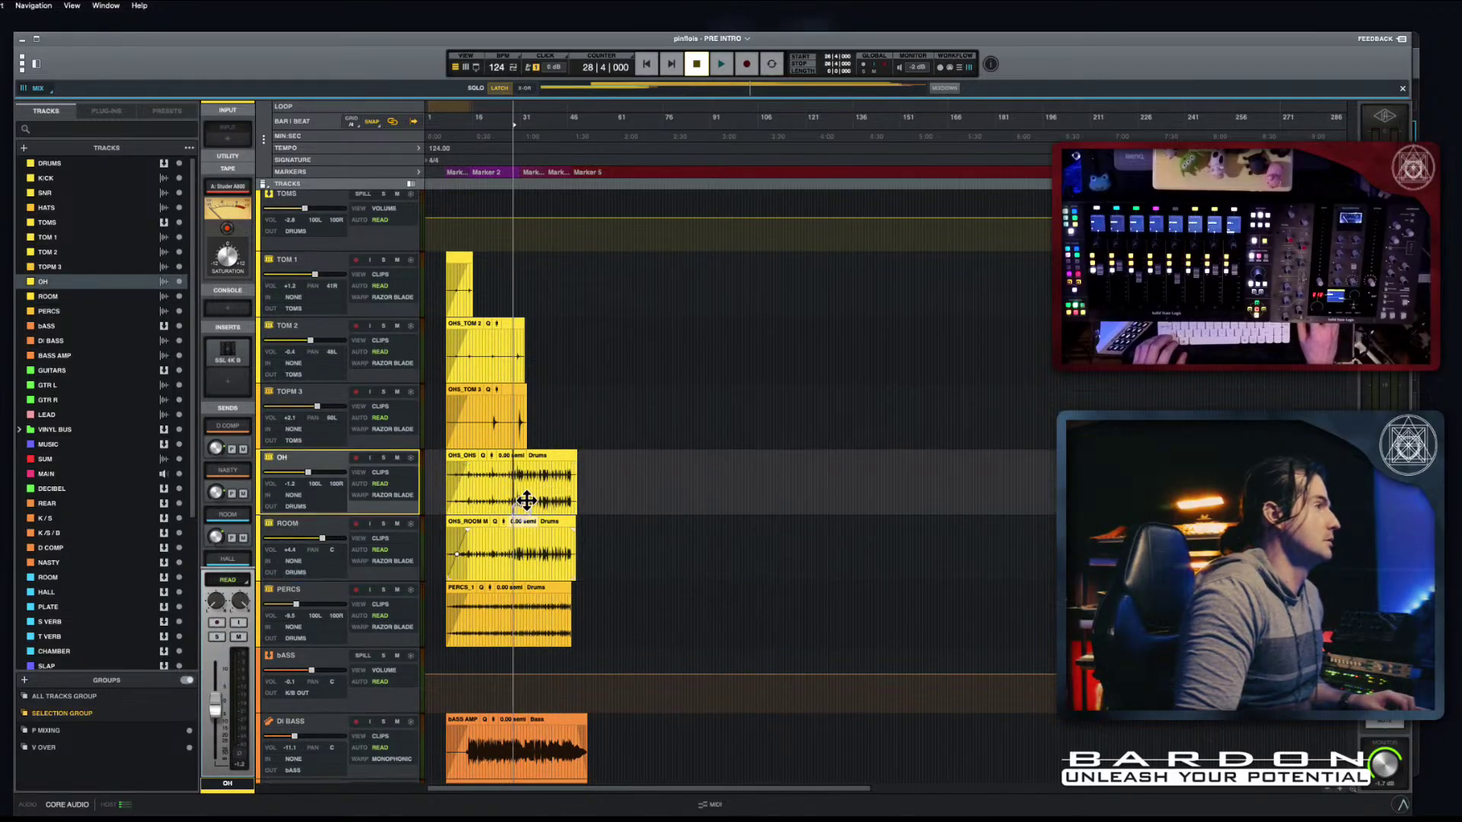
left_click(493, 499)
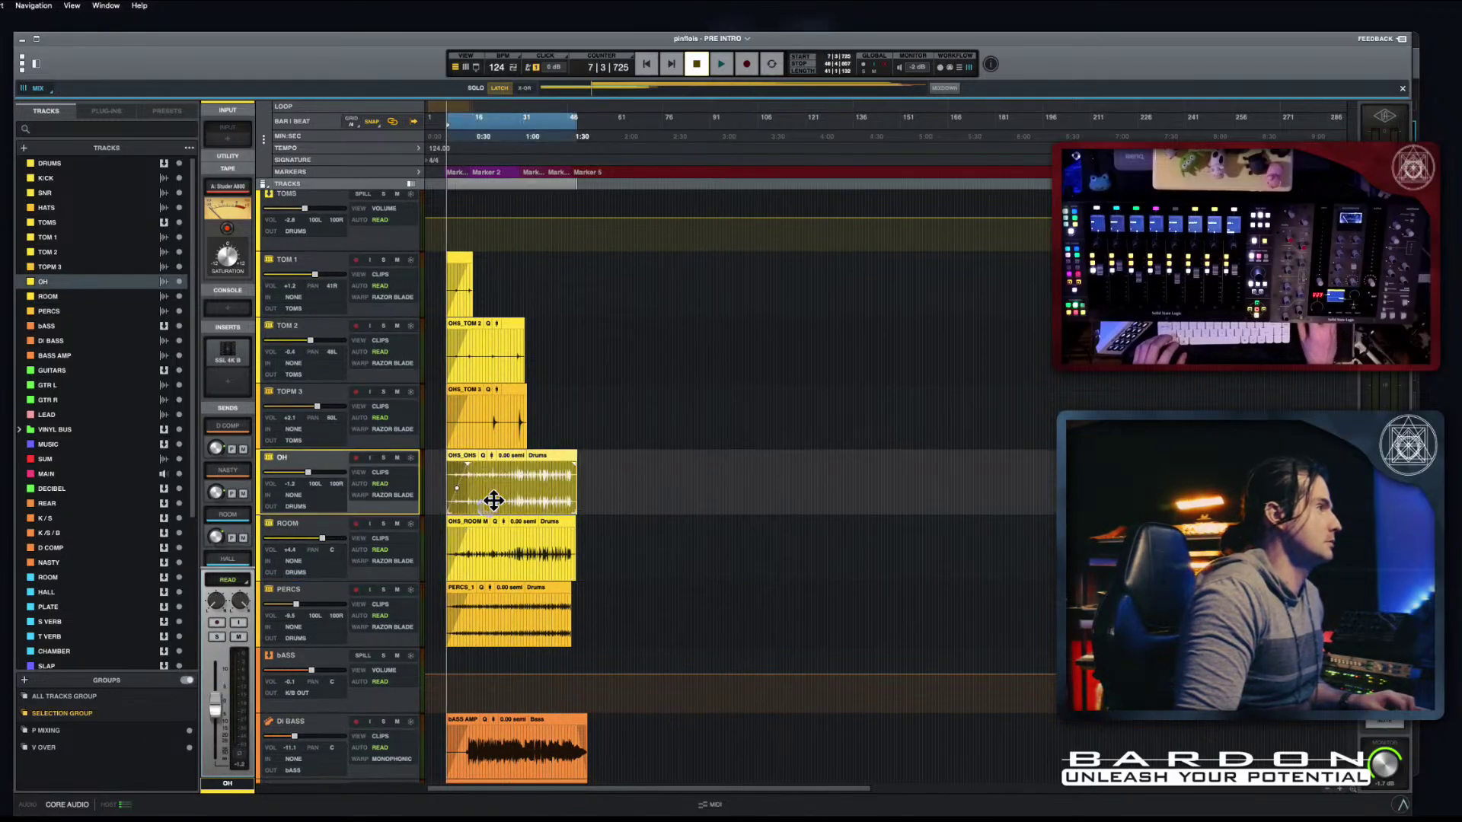
left_click(497, 551)
left_click(501, 613)
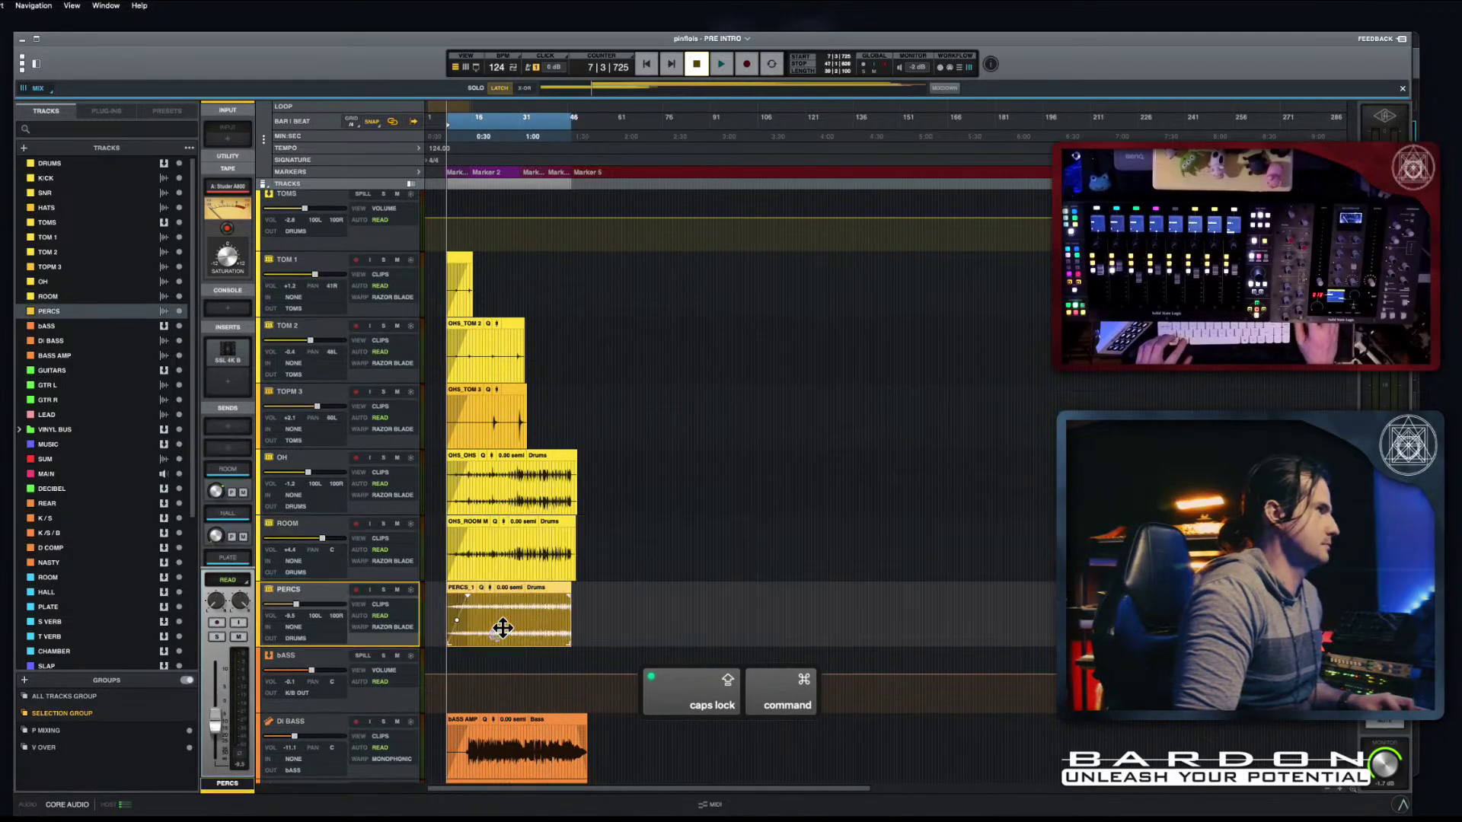
left_click(506, 503)
left_click(509, 550, "shift")
left_click(519, 611, "shift")
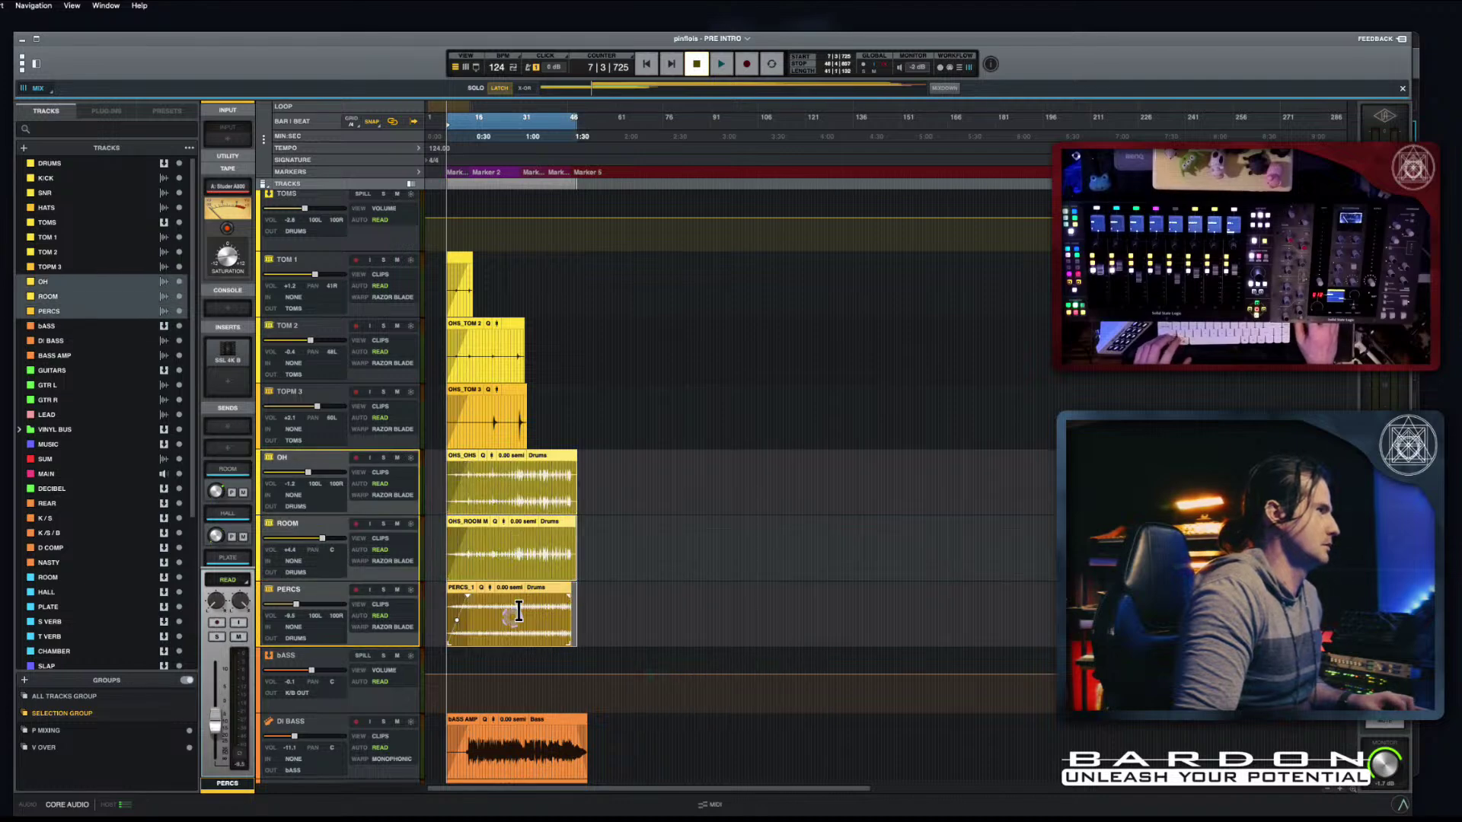
scroll(509, 612, "down", 5)
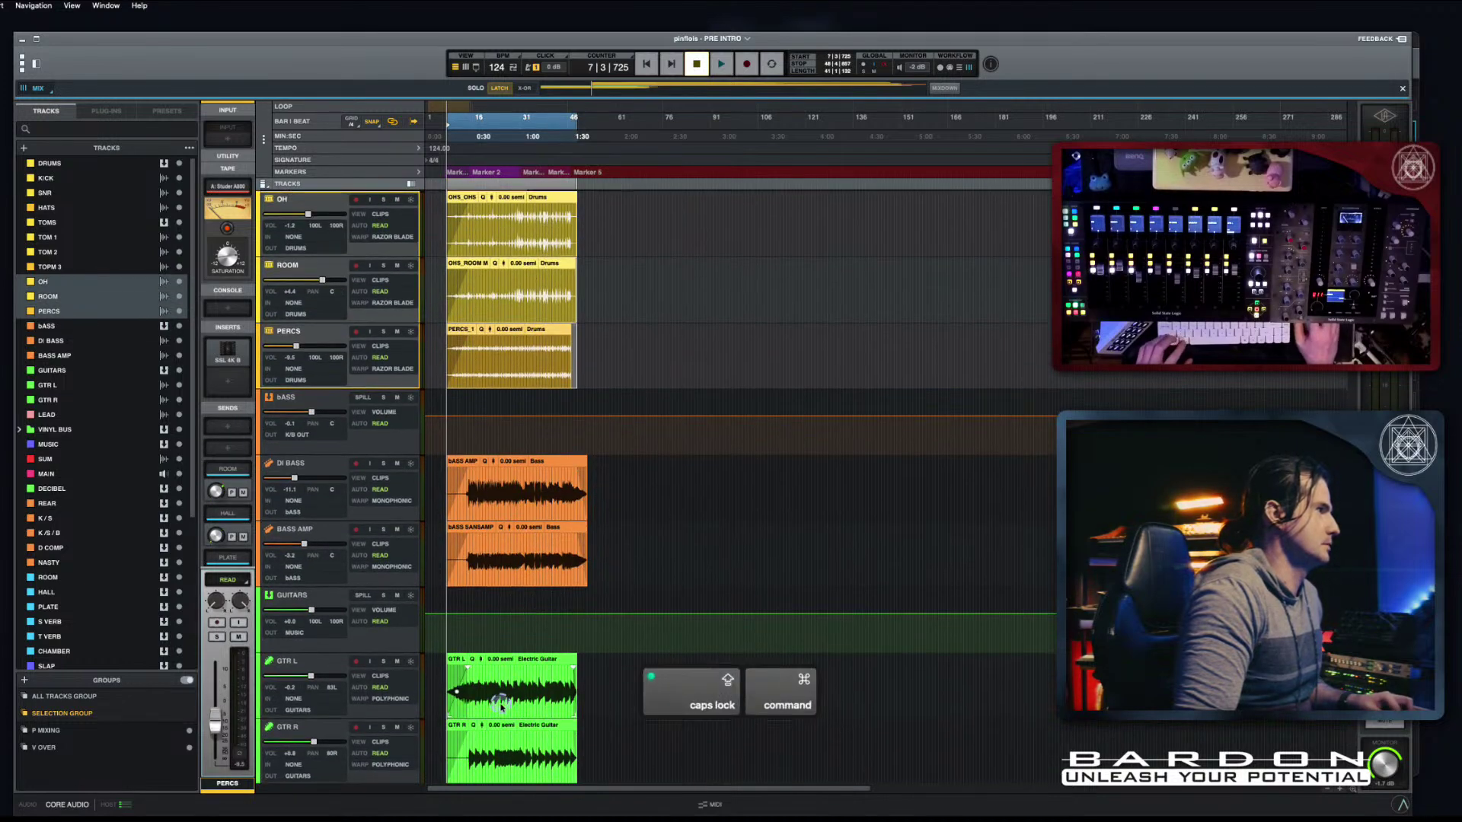
Step: Try trimming the GTR L clip's start to bar 9, beat 3, and undo the trim
left_click(501, 707)
scroll(508, 481, "down", 2)
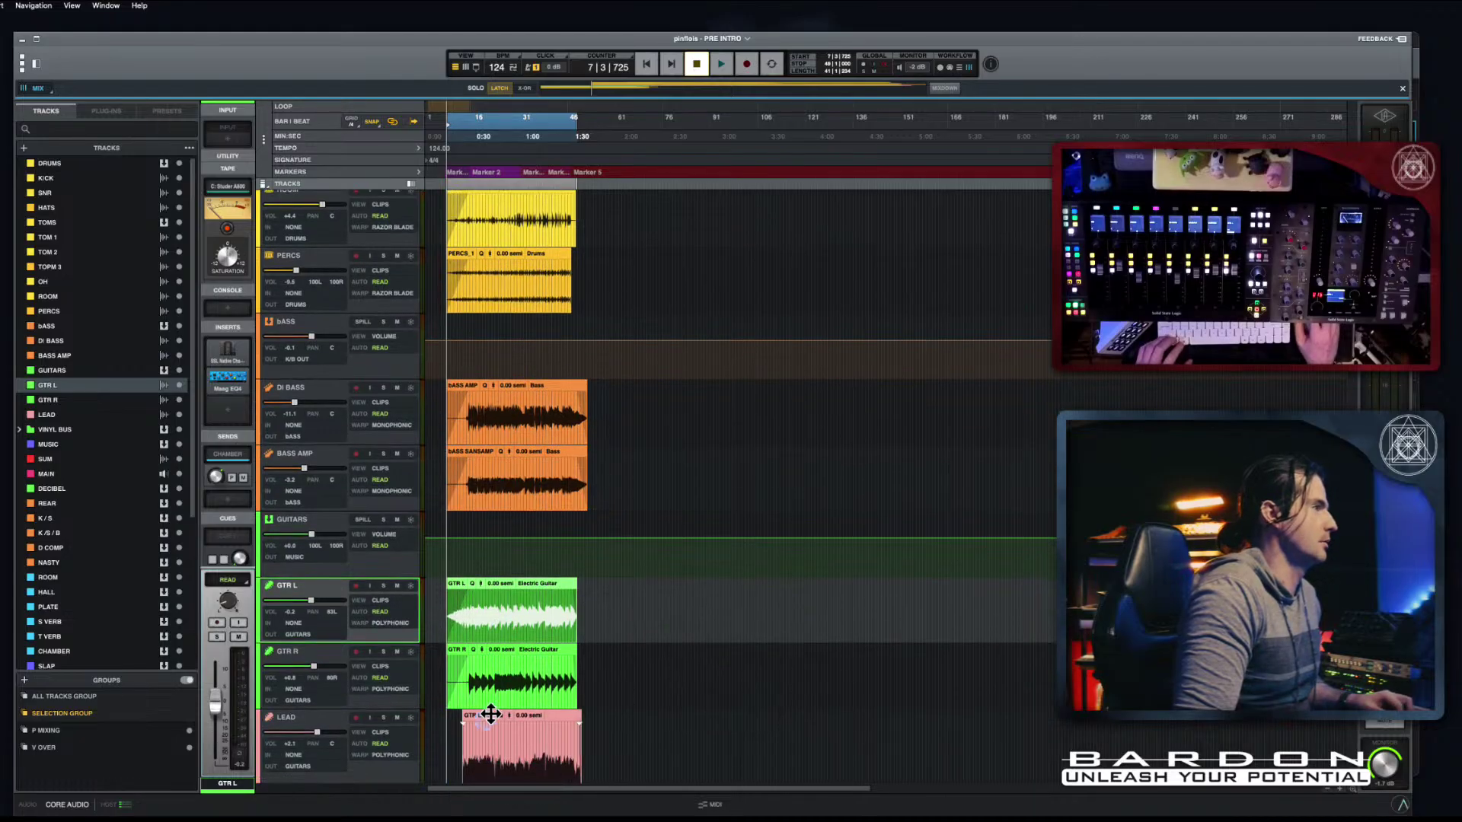
scroll(503, 670, "down", 2)
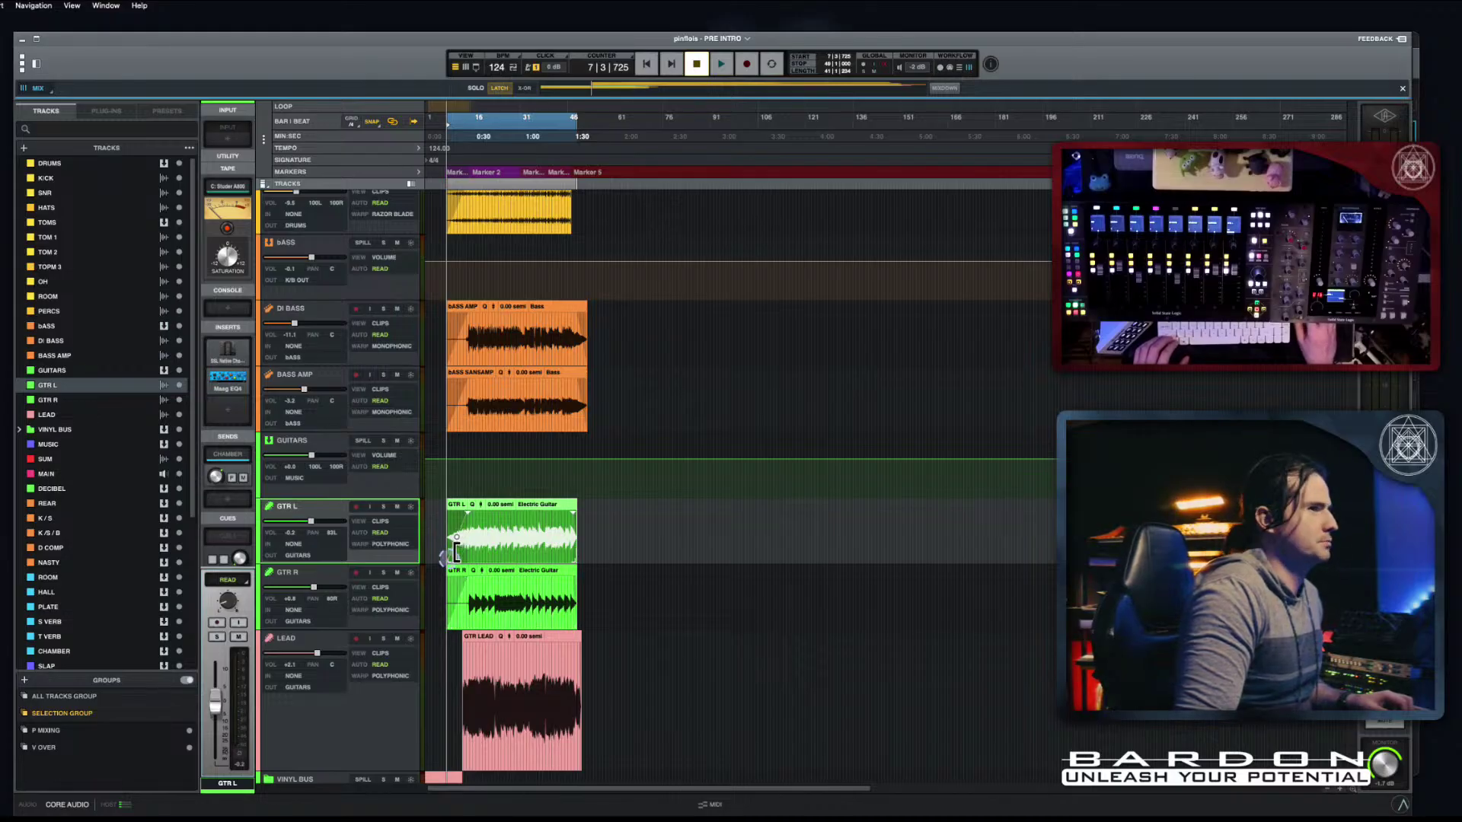
left_click_drag(455, 549, 460, 547)
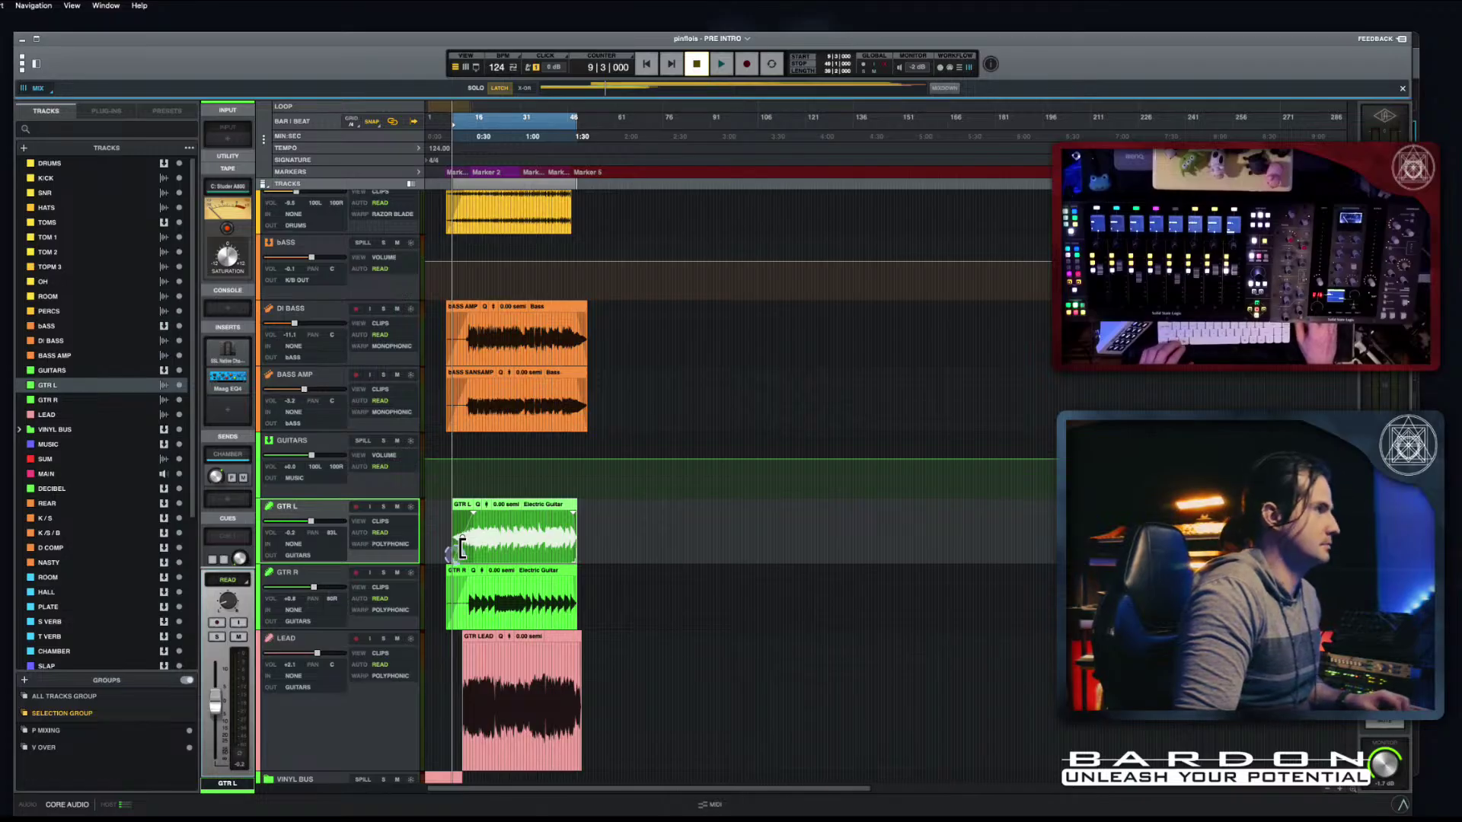
key("super+z")
Step: Trim the GTR L clip's start to bar 10, beat 3, and end its fade-in at Marker 2
left_click_drag(453, 506, 465, 509)
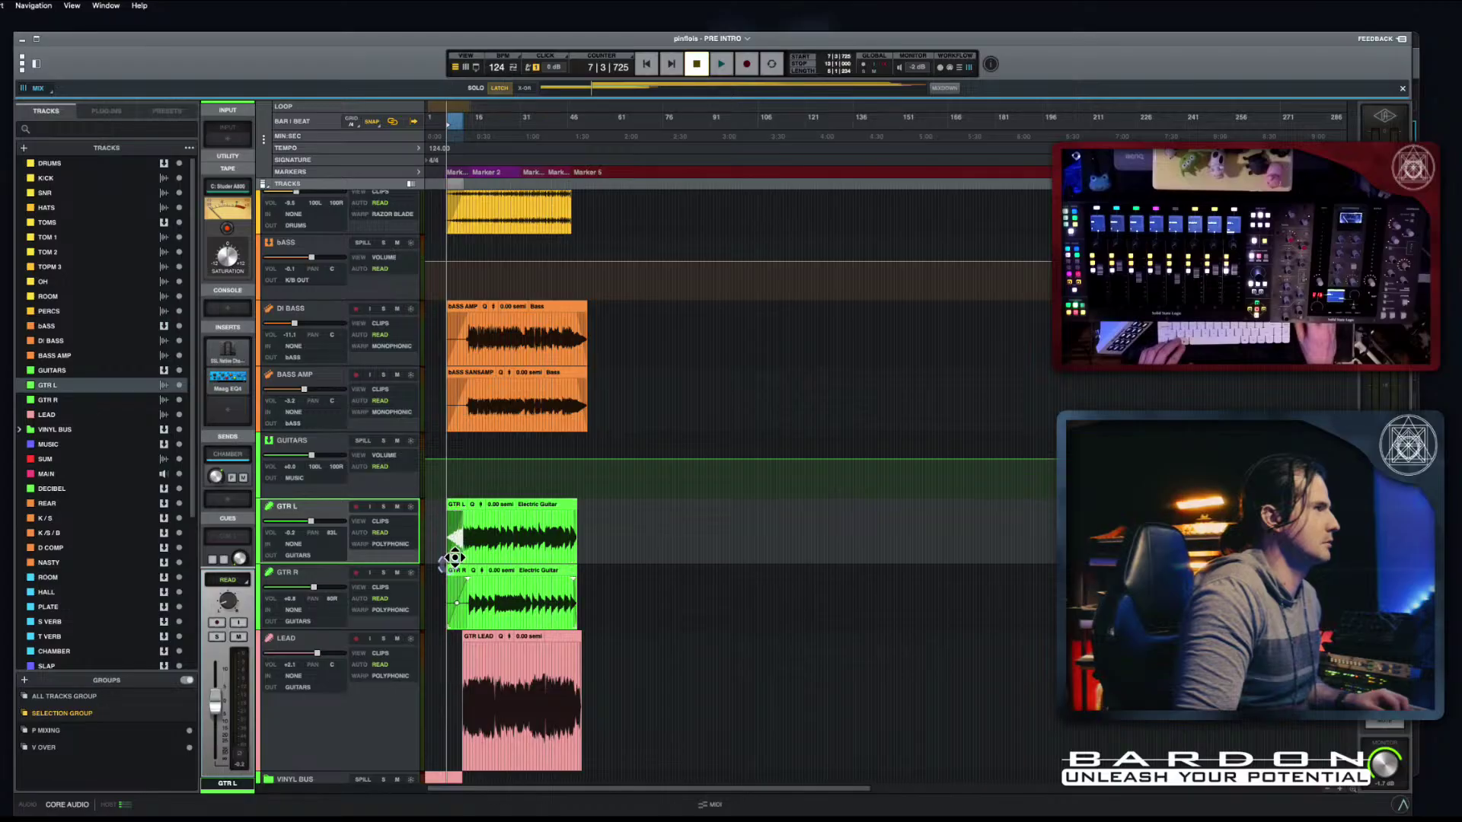
left_click_drag(455, 550, 461, 552)
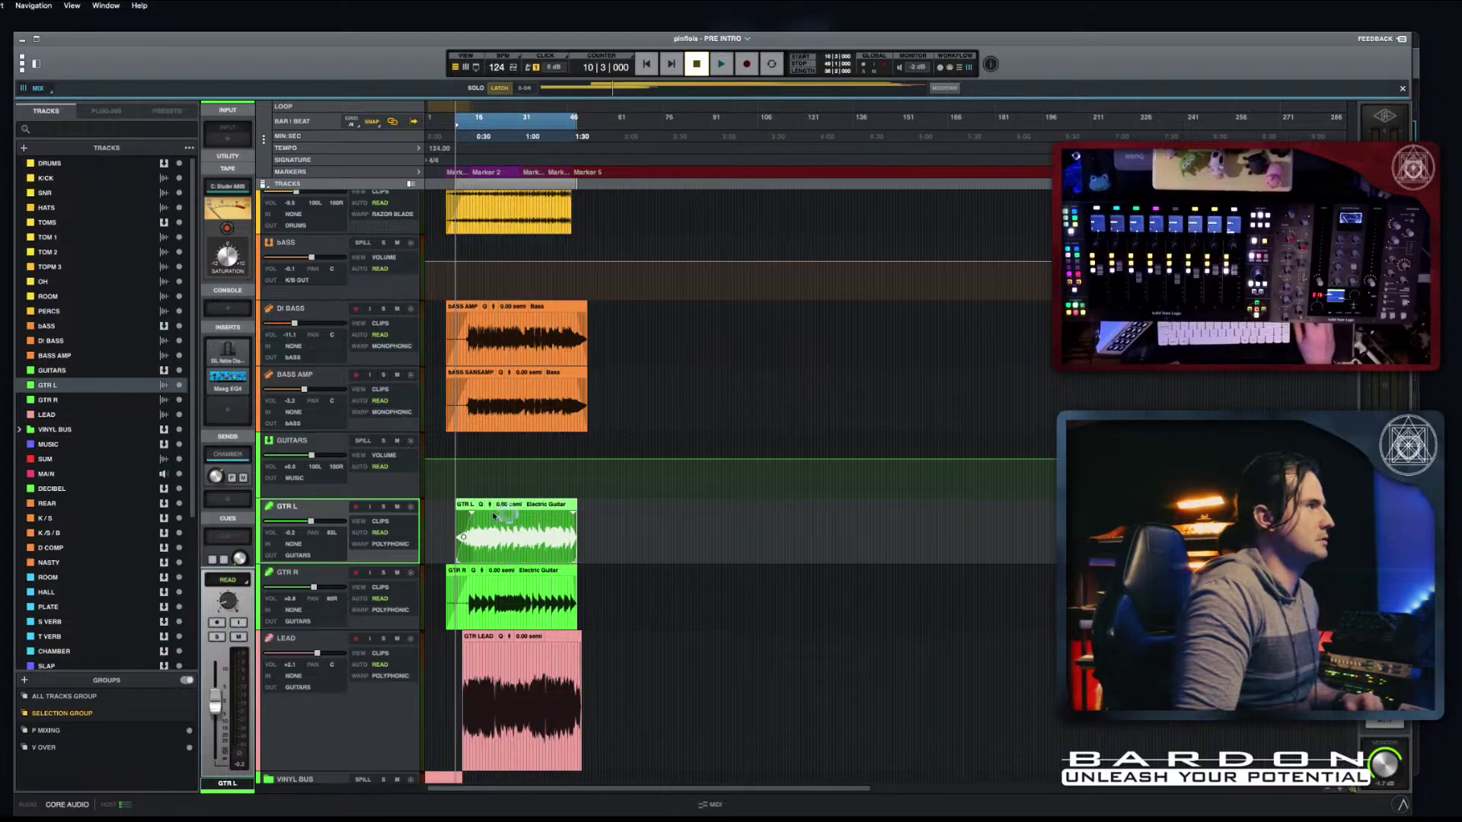
left_click_drag(480, 534, 562, 620)
left_click_drag(708, 216, 687, 218)
Step: Trim the OH, ROOM and PERCS clips' starts to bar 10, beat 3, and end their fade-ins at Marker 2
scroll(640, 344, "up", 2)
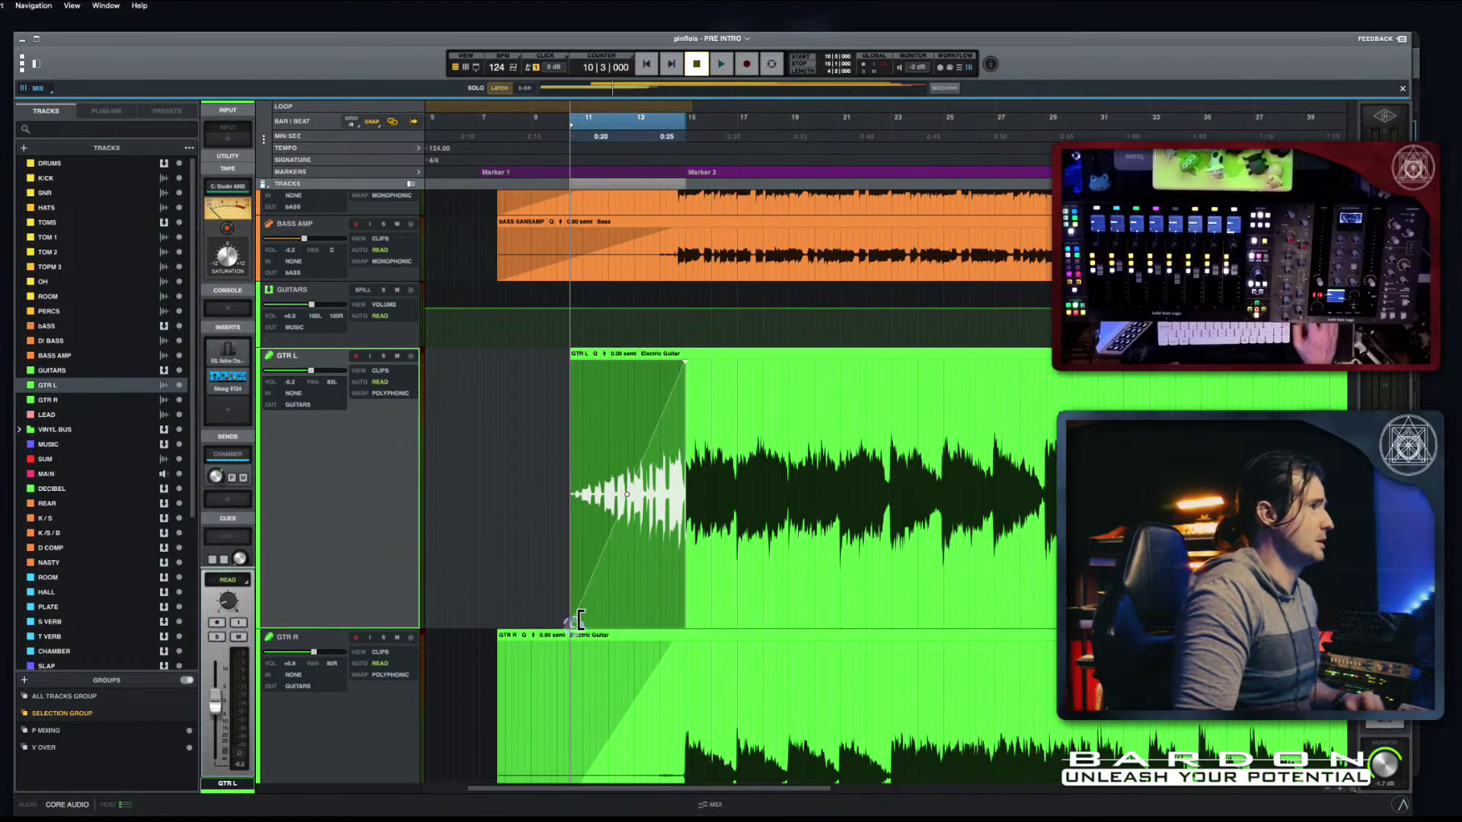
scroll(575, 556, "up", 3)
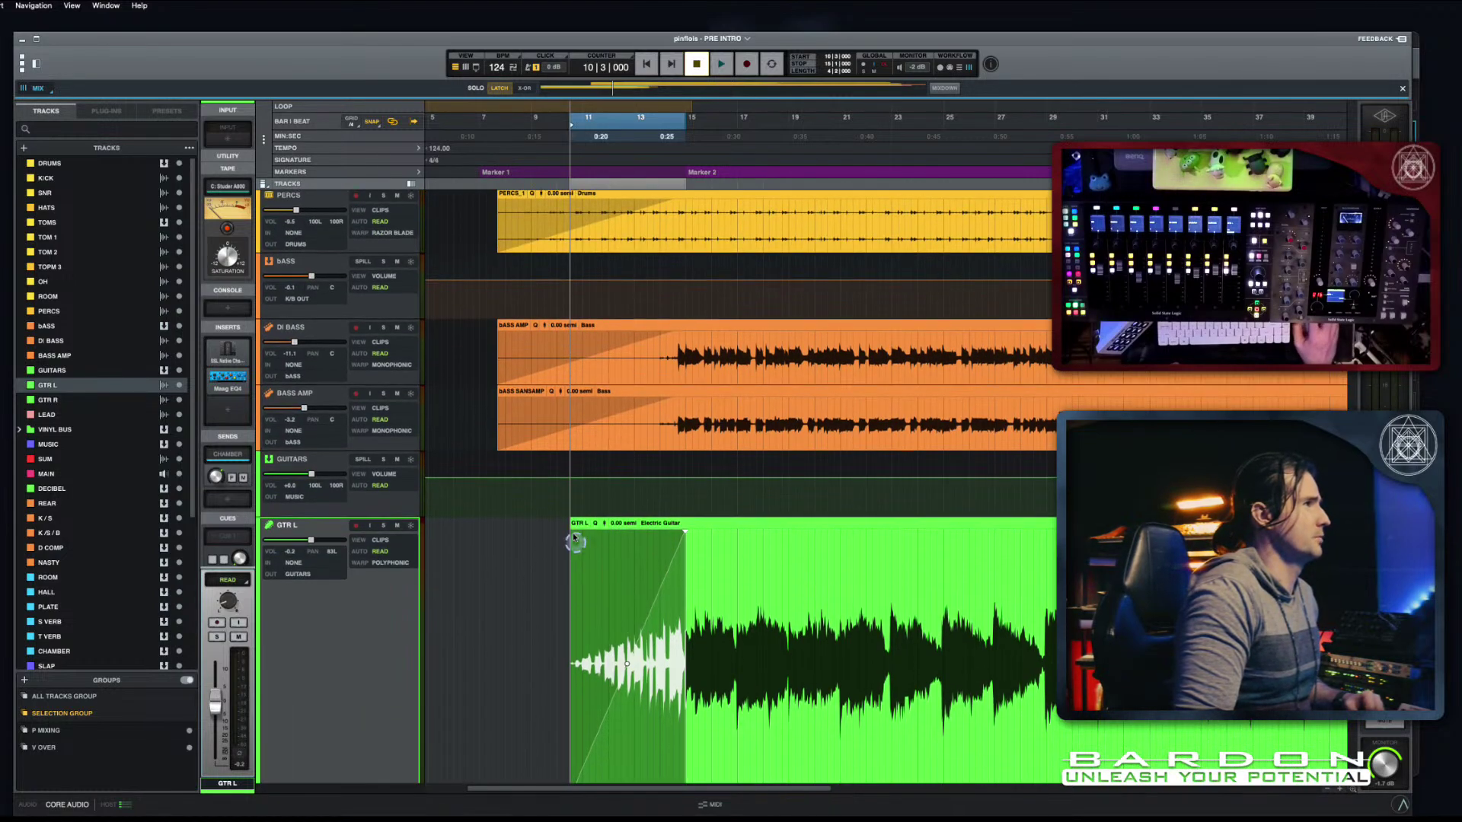
scroll(577, 551, "up", 4)
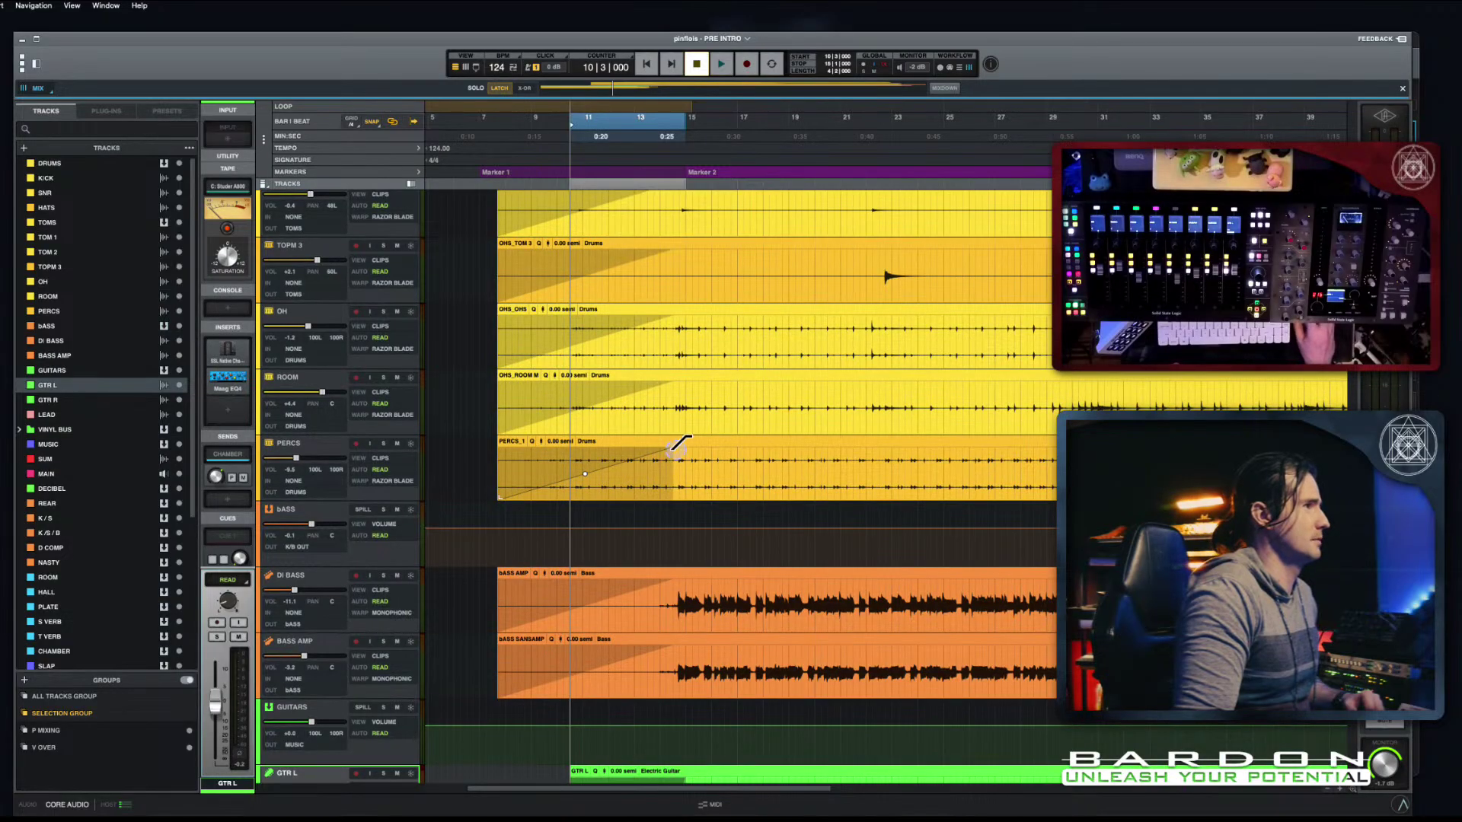
left_click(627, 472)
left_click(640, 401, "shift")
left_click(643, 350, "shift")
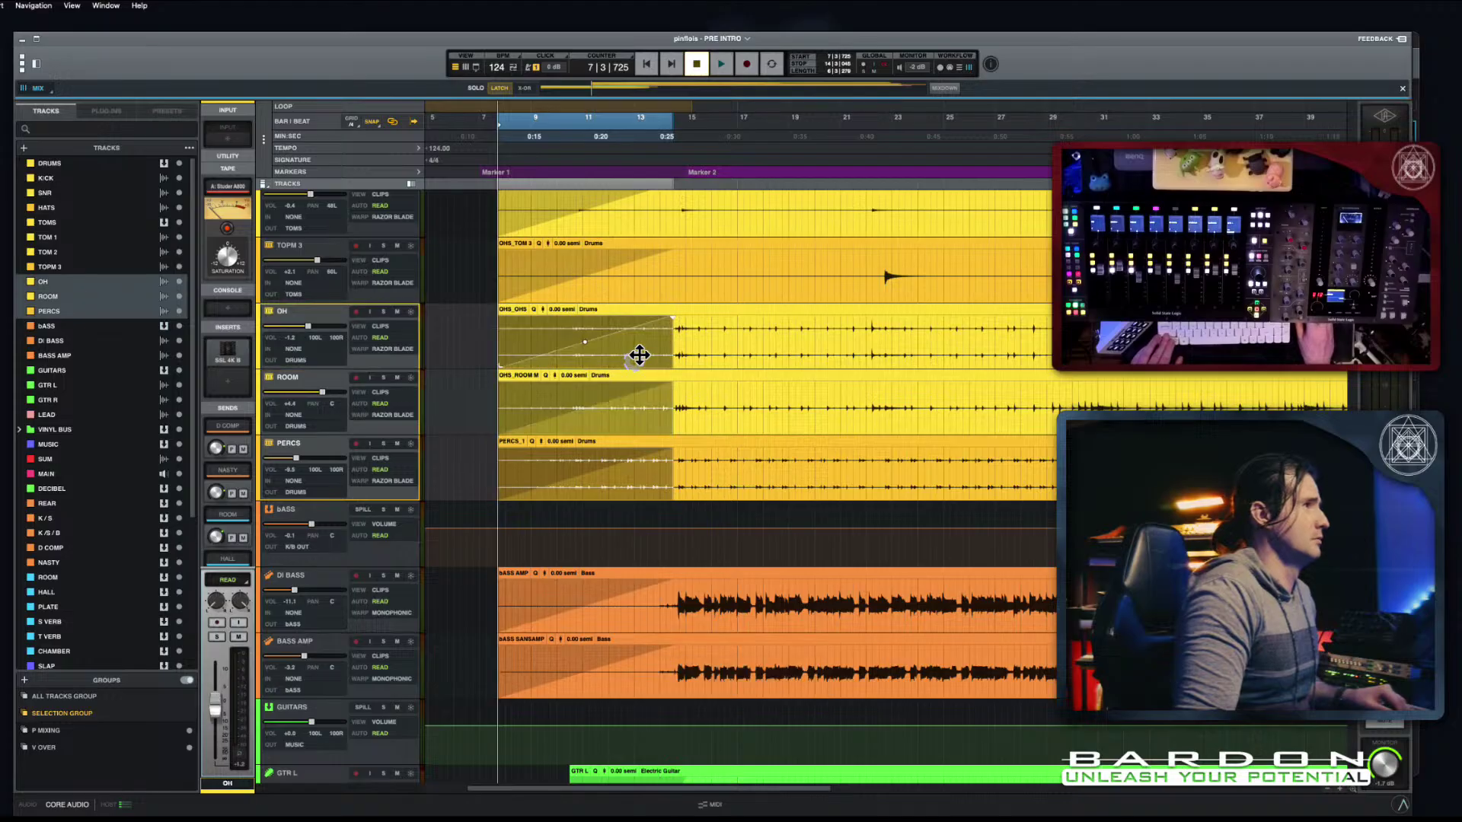
left_click_drag(496, 365, 577, 356)
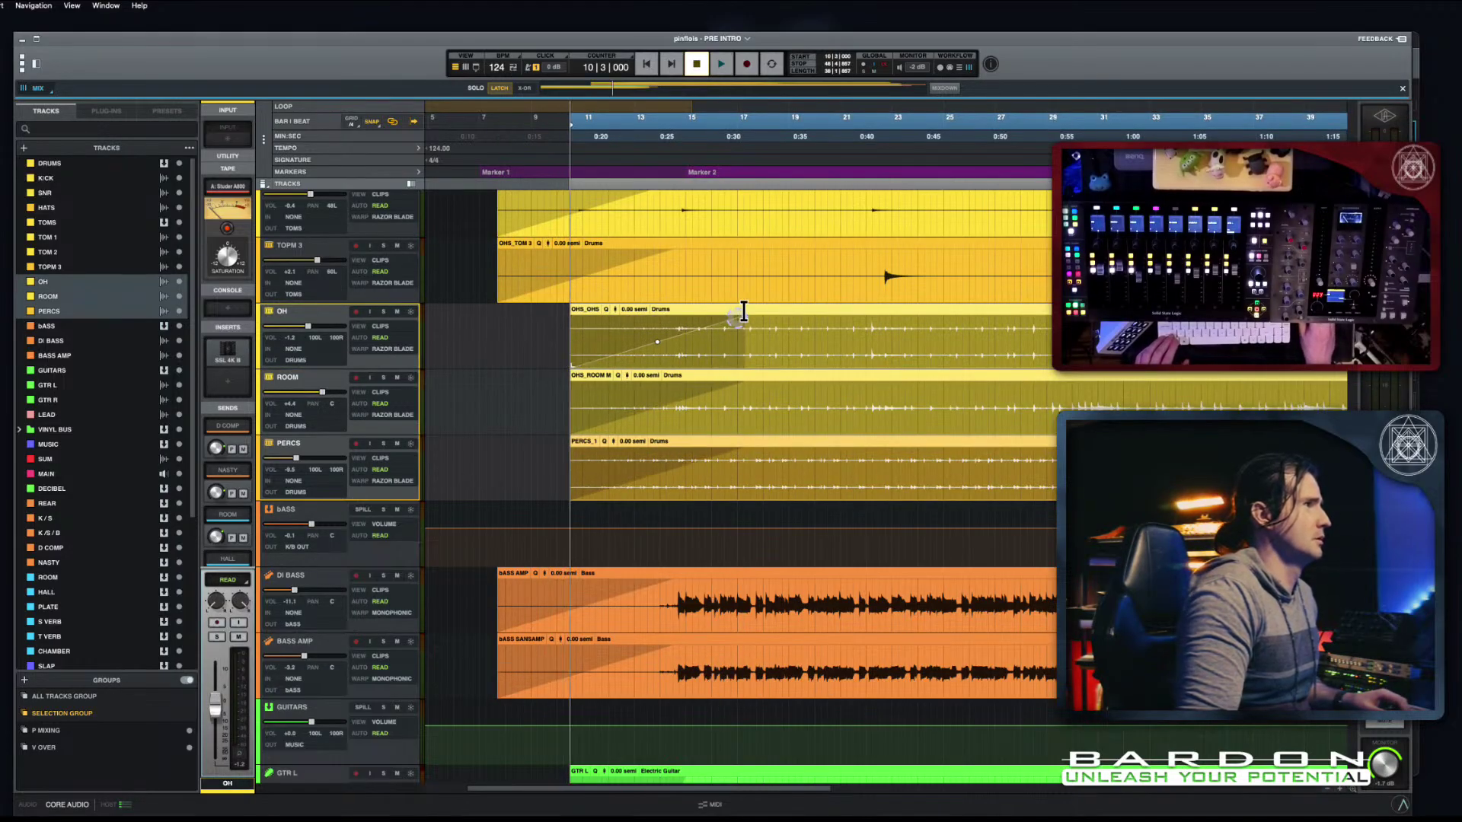
left_click_drag(746, 314, 678, 315)
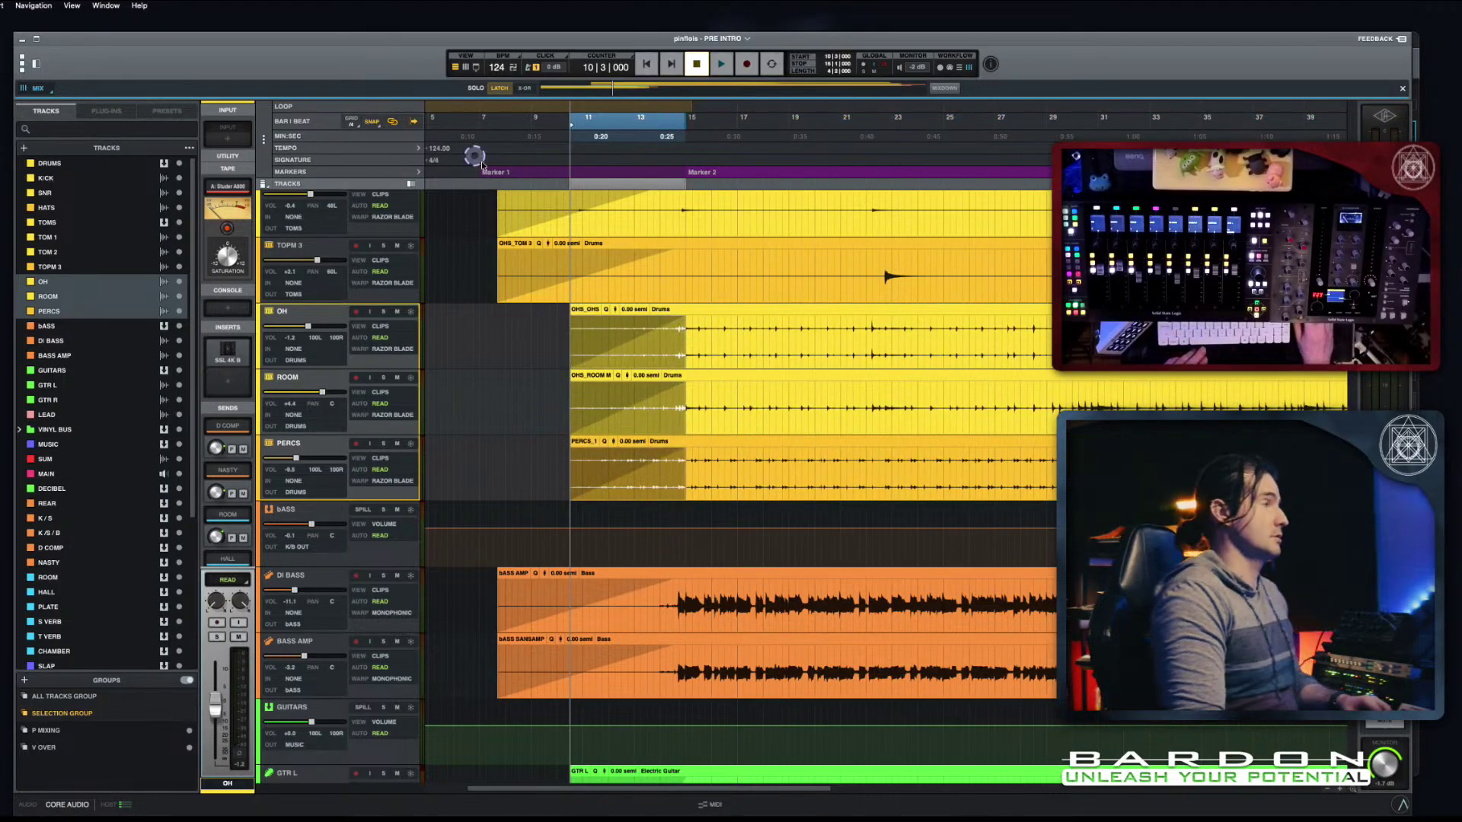
Step: Play the intro from bar 2 past Marker 2 to check the drum fade-ins, and stop playback
left_click_drag(450, 135, 545, 220)
left_click(453, 128)
key("space")
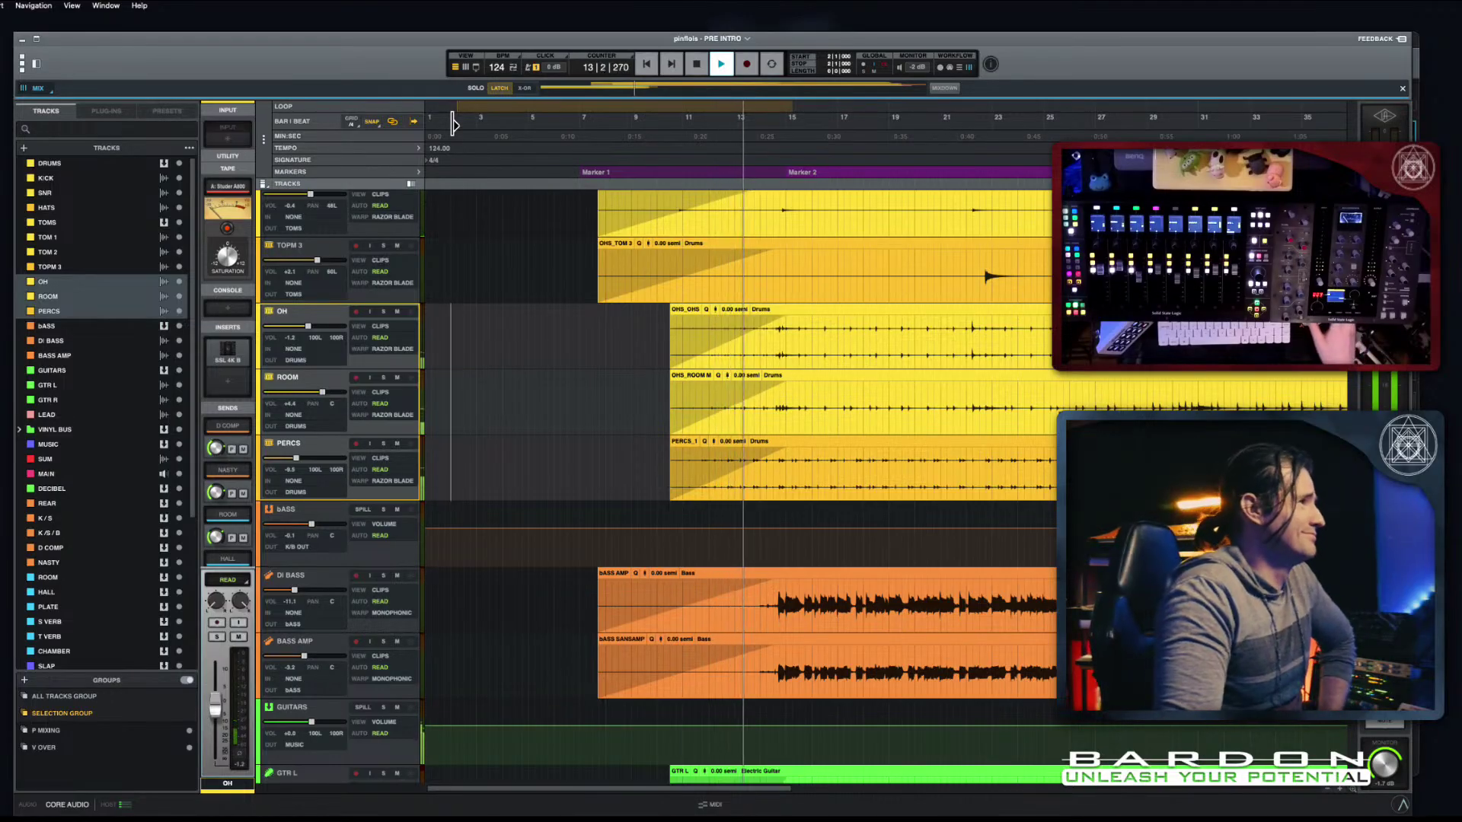
scroll(694, 367, "up", 2)
scroll(694, 370, "up", 4)
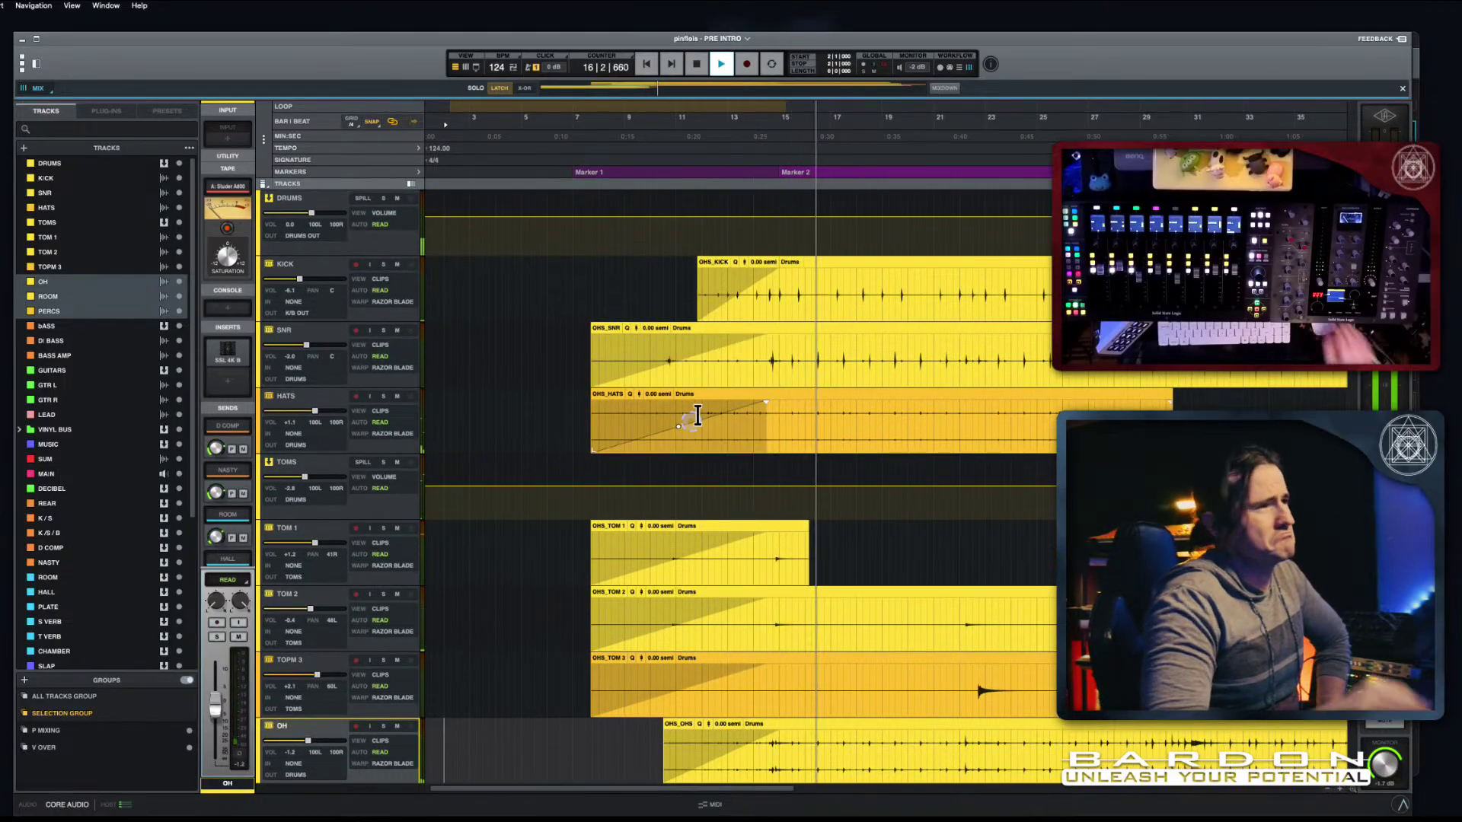
key("space")
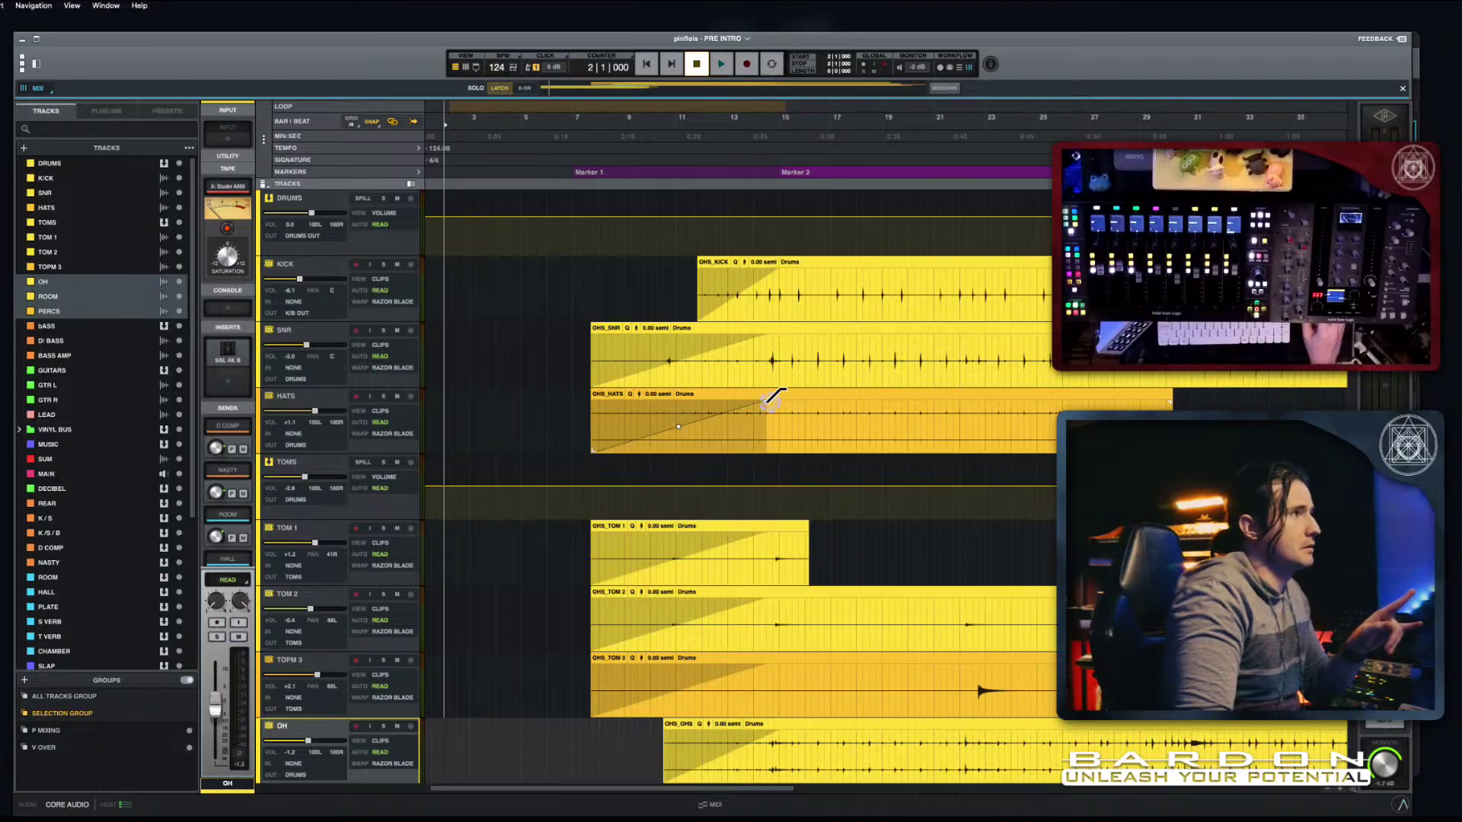
Step: Trim the HATS and SNR clips' starts to bar 10, beat 4, ending the HATS fade-in at Marker 2 and the SNR fade-in just before bar 14
scroll(773, 400, "down", 10)
scroll(771, 401, "up", 1)
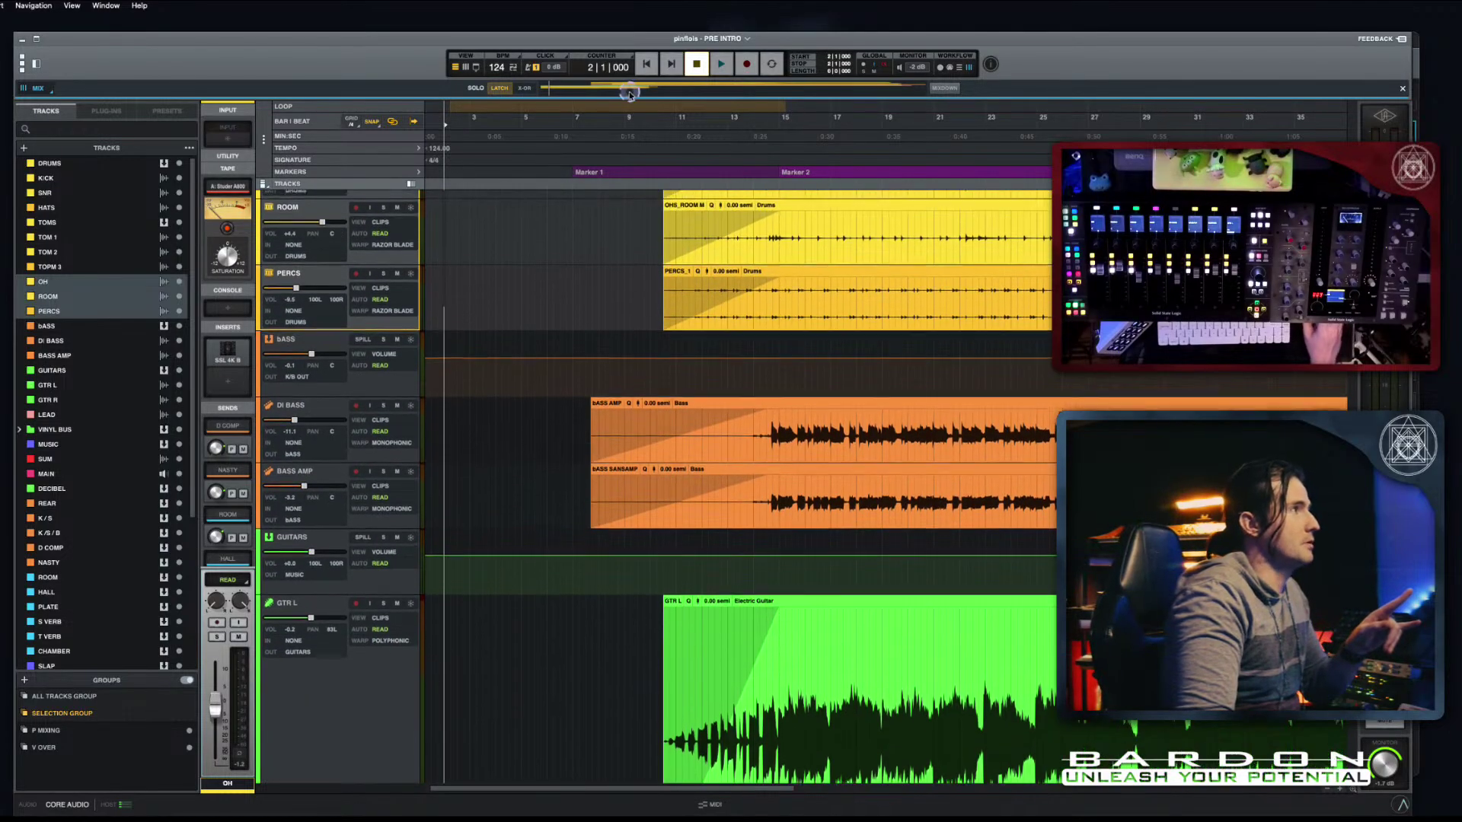
left_click(661, 123)
scroll(664, 259, "up", 5)
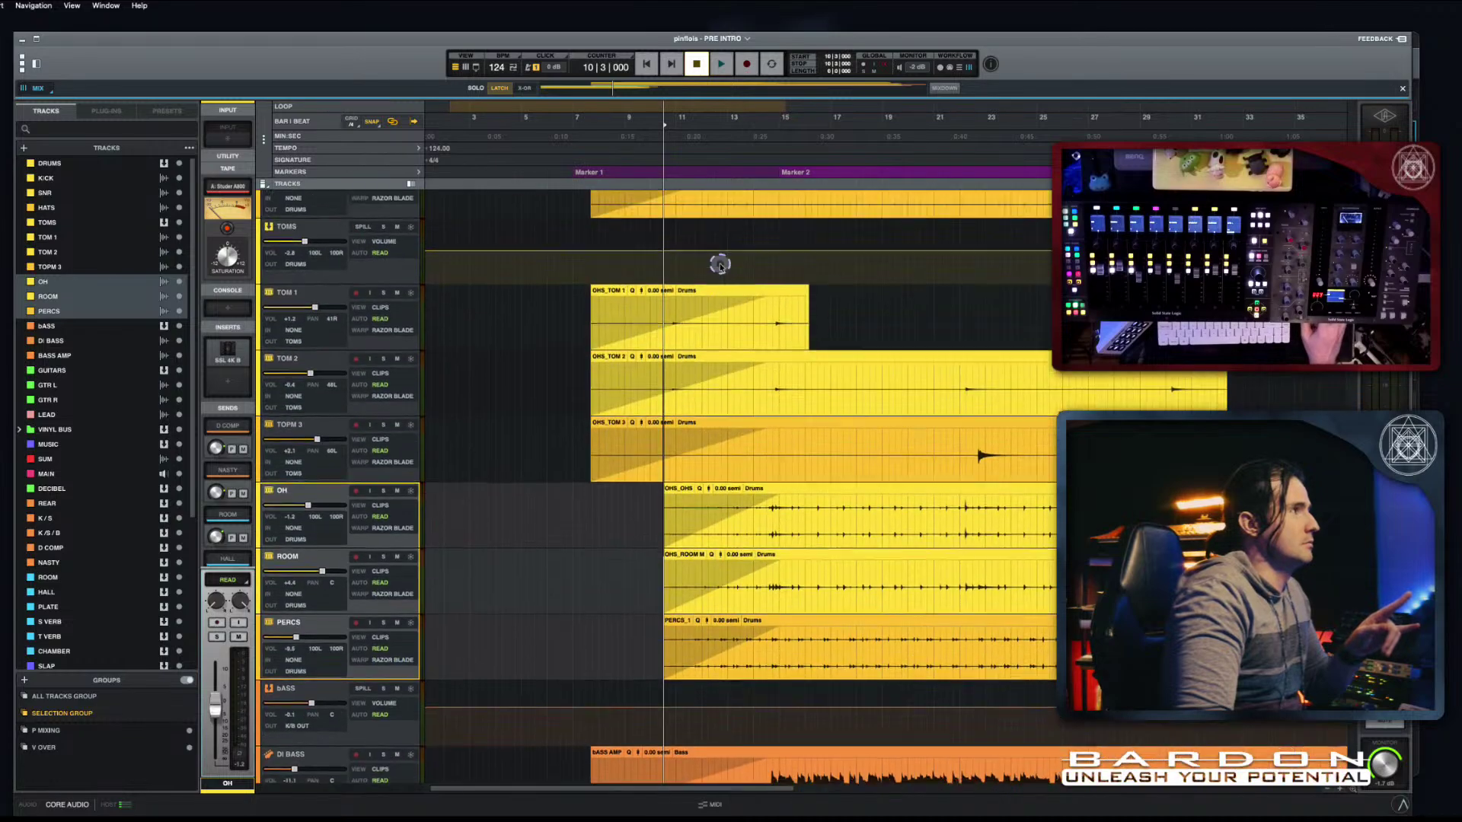
scroll(601, 486, "up", 3)
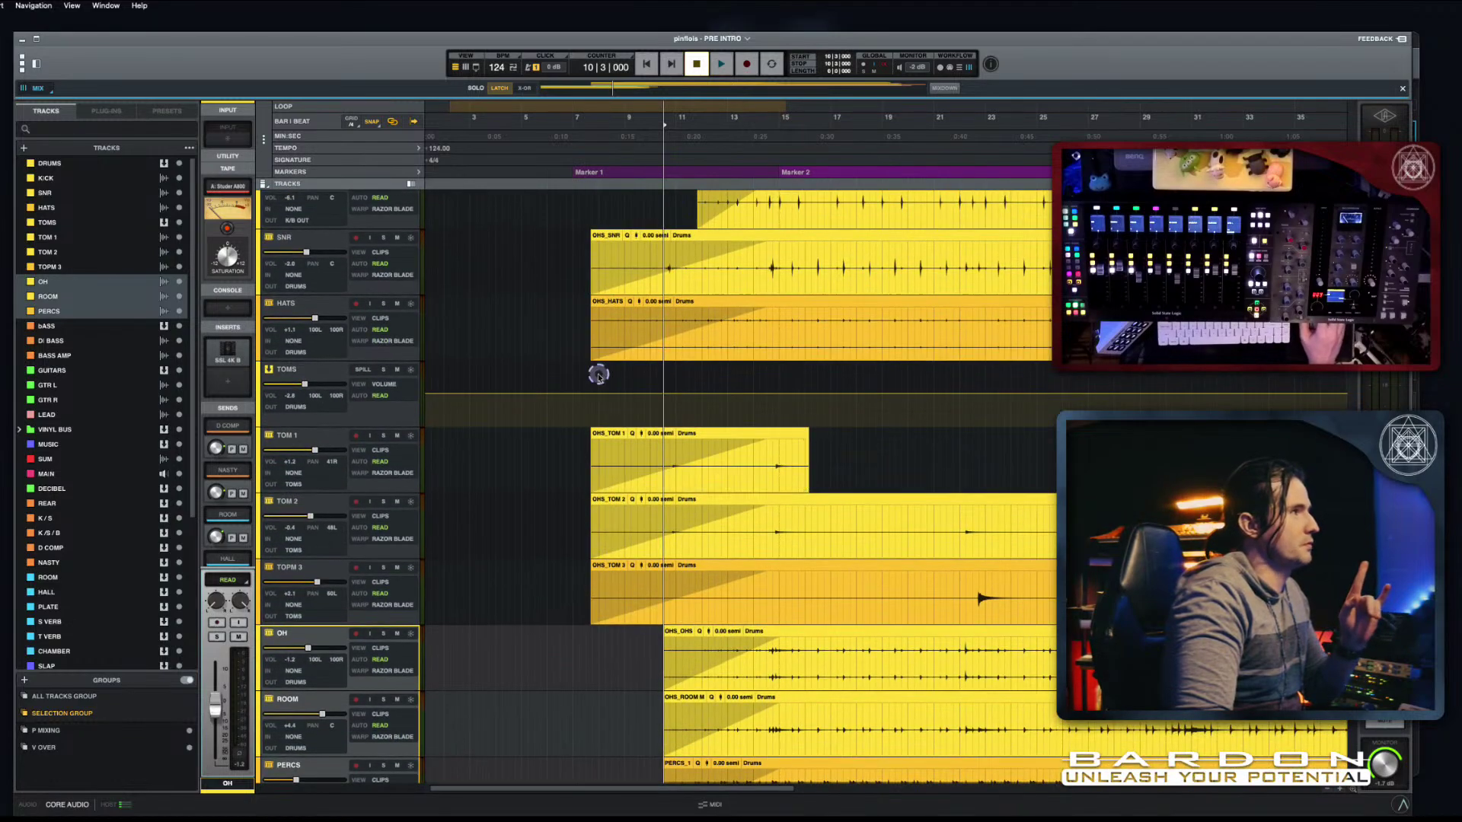
left_click_drag(601, 350, 670, 346)
left_click_drag(844, 310, 792, 311)
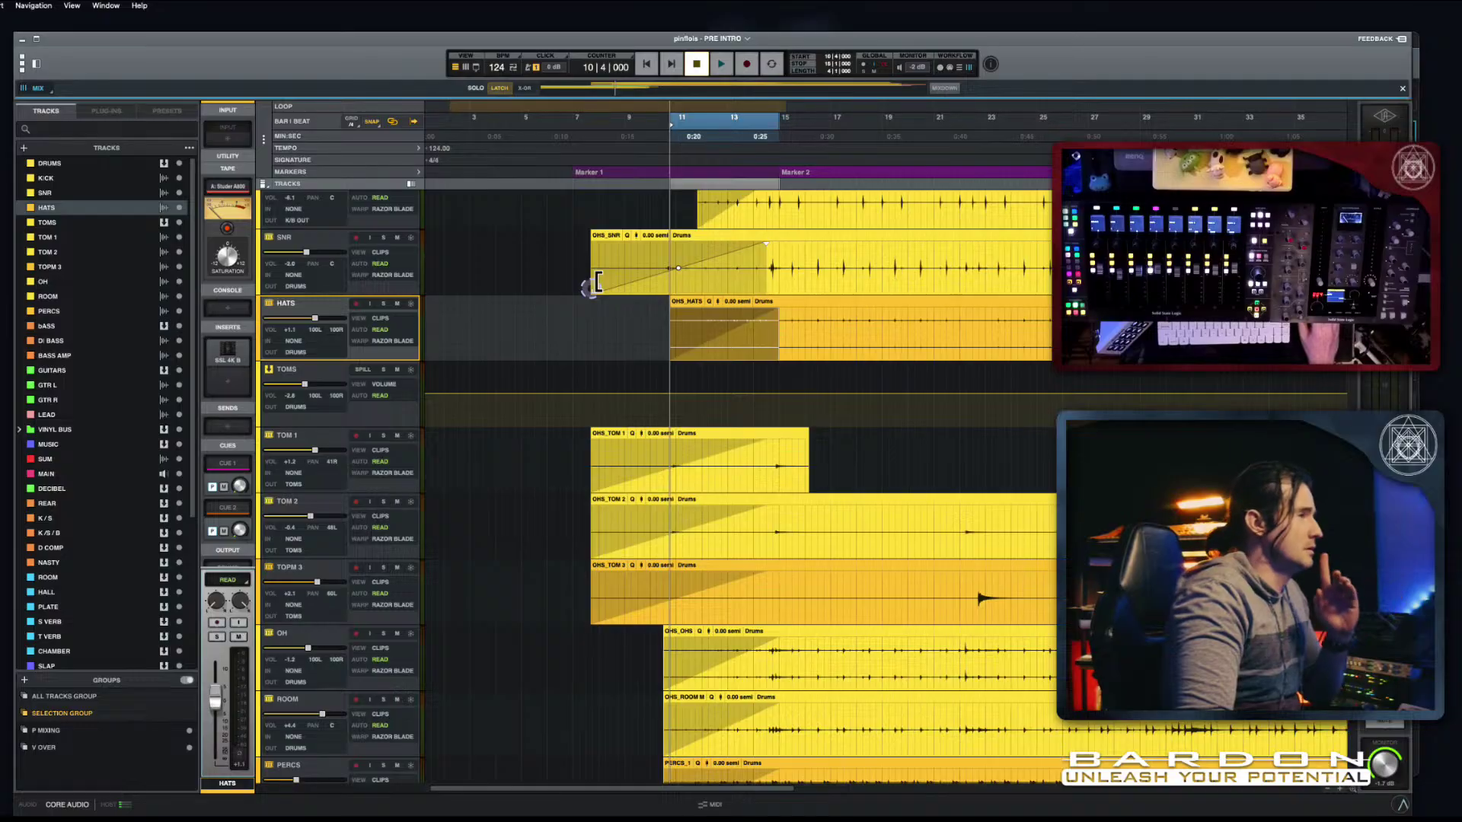
left_click_drag(598, 282, 670, 281)
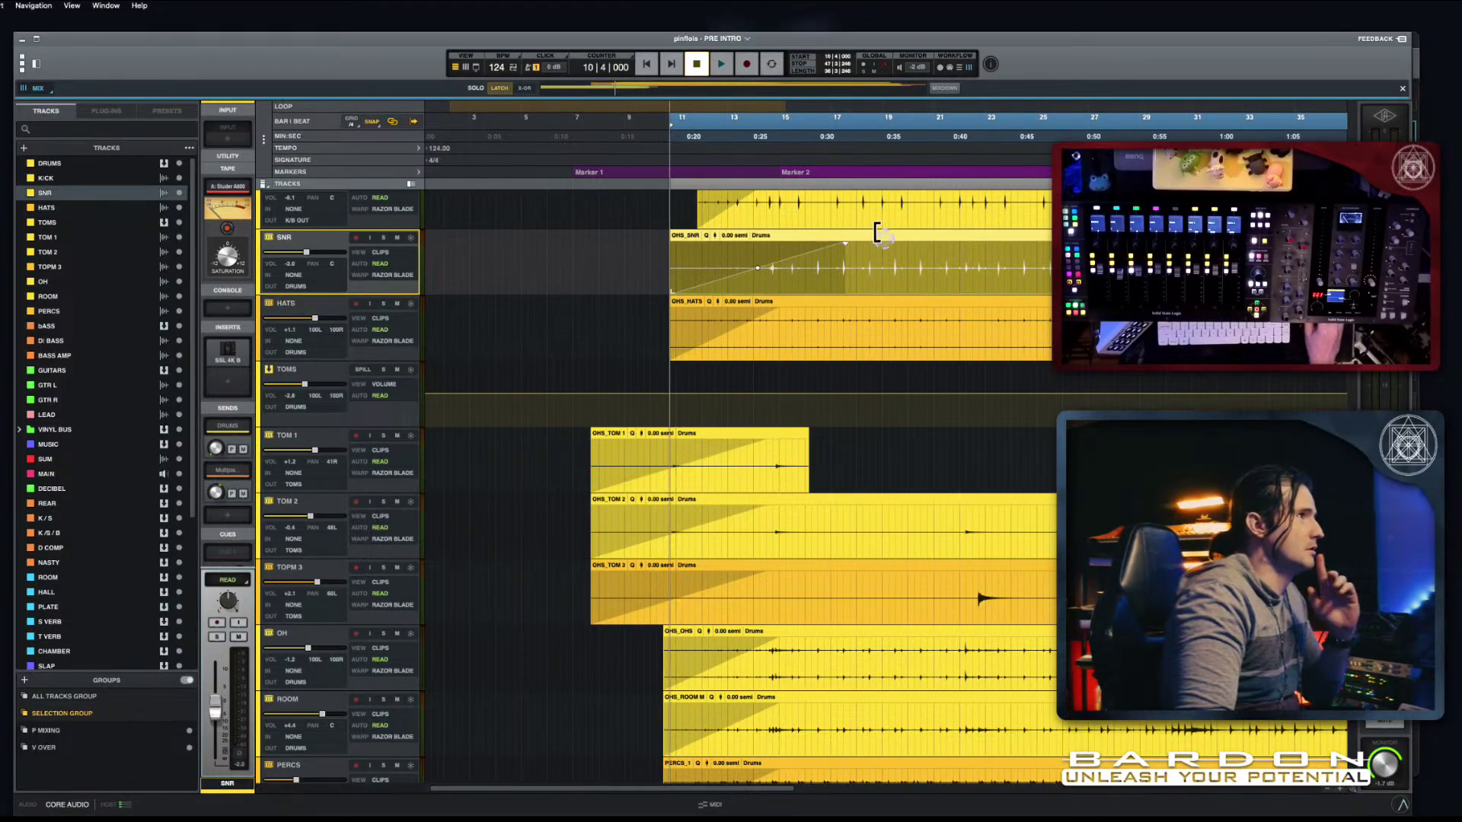
left_click_drag(857, 237, 759, 239)
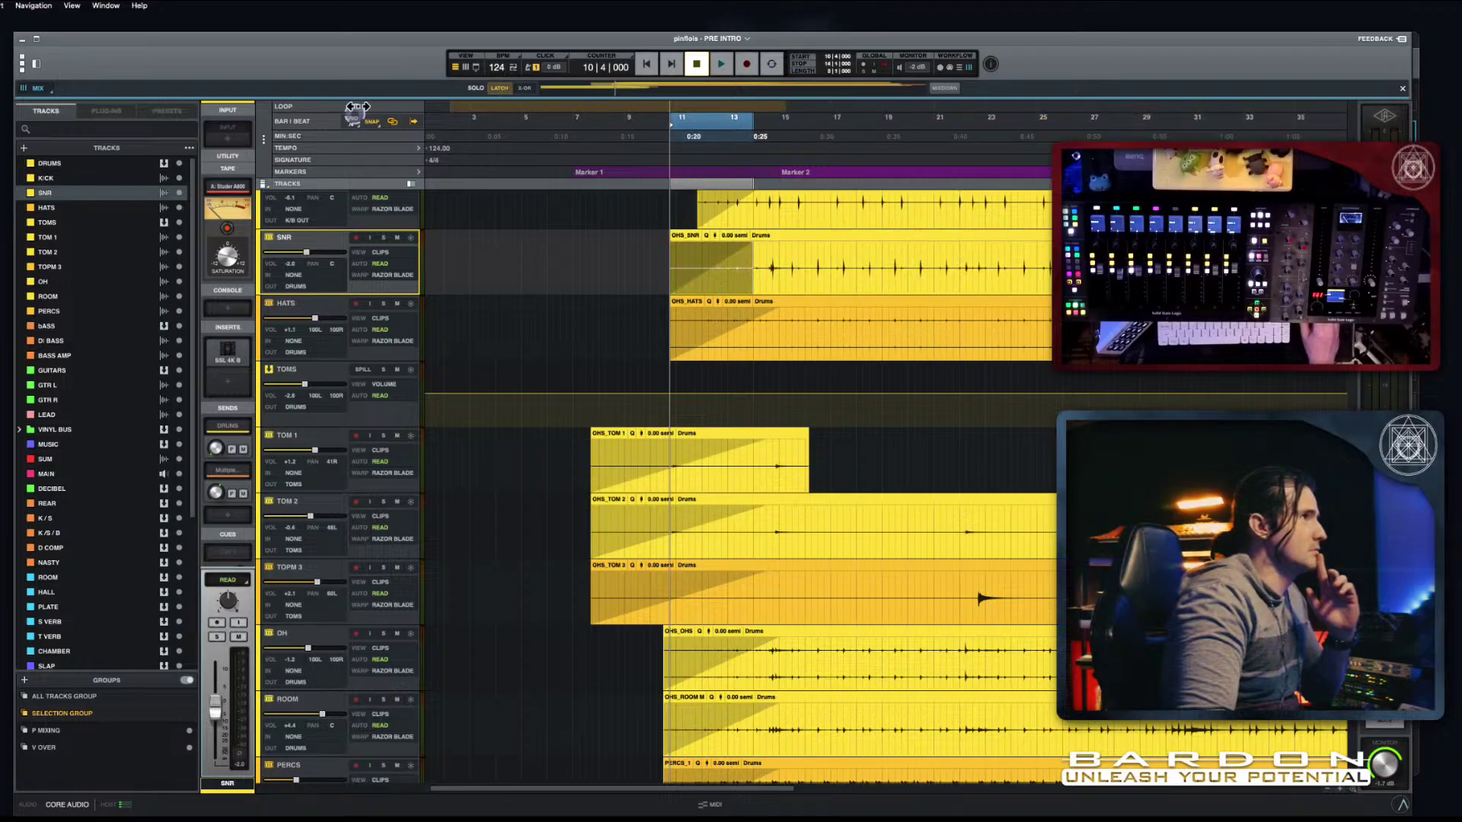
Step: Play the transition from bar 1, beat 4 past Marker 2 to check the HATS and SNR fade-ins, and stop playback
left_click(437, 128)
key("space")
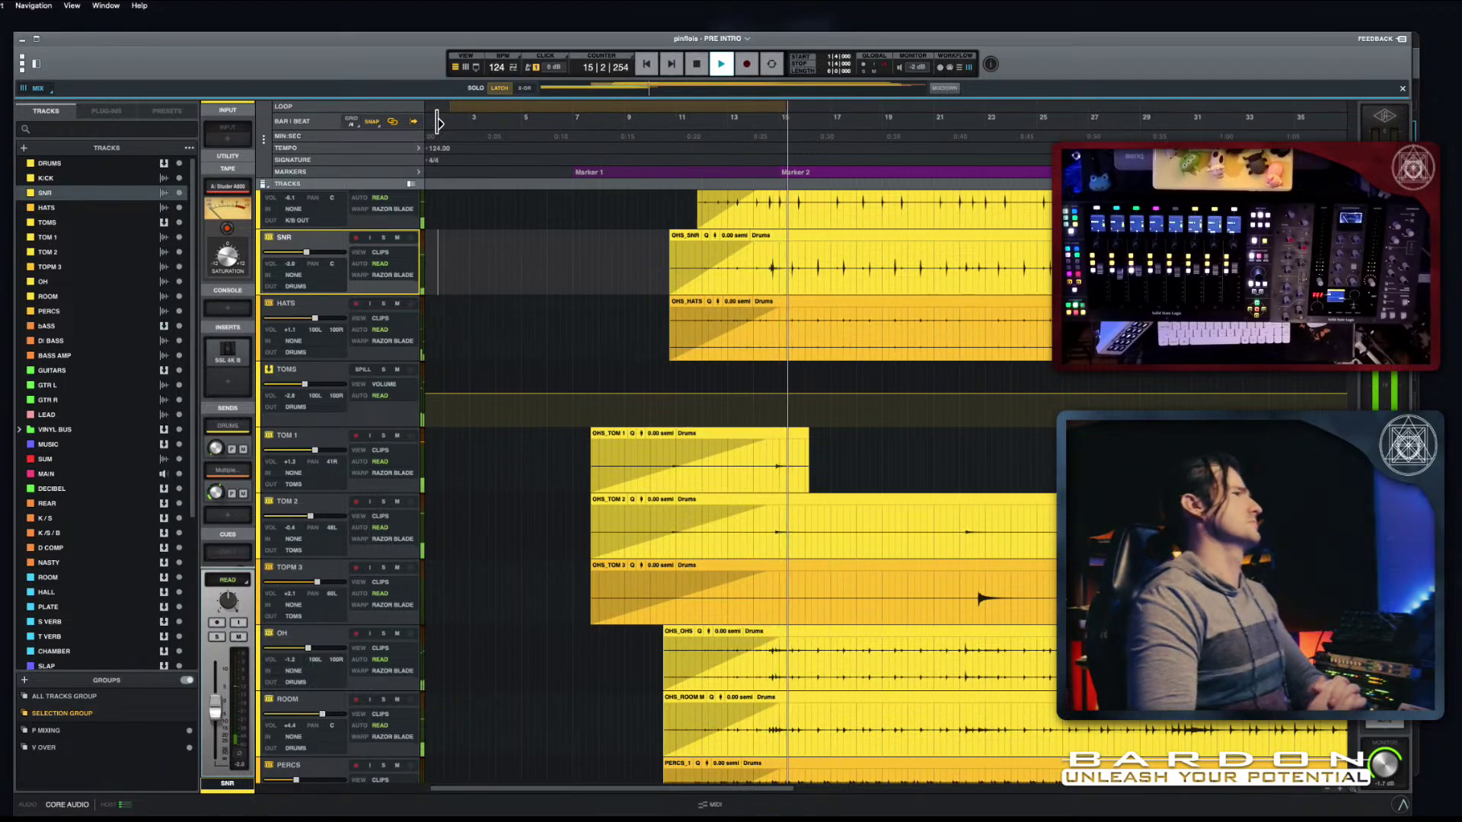
key("space")
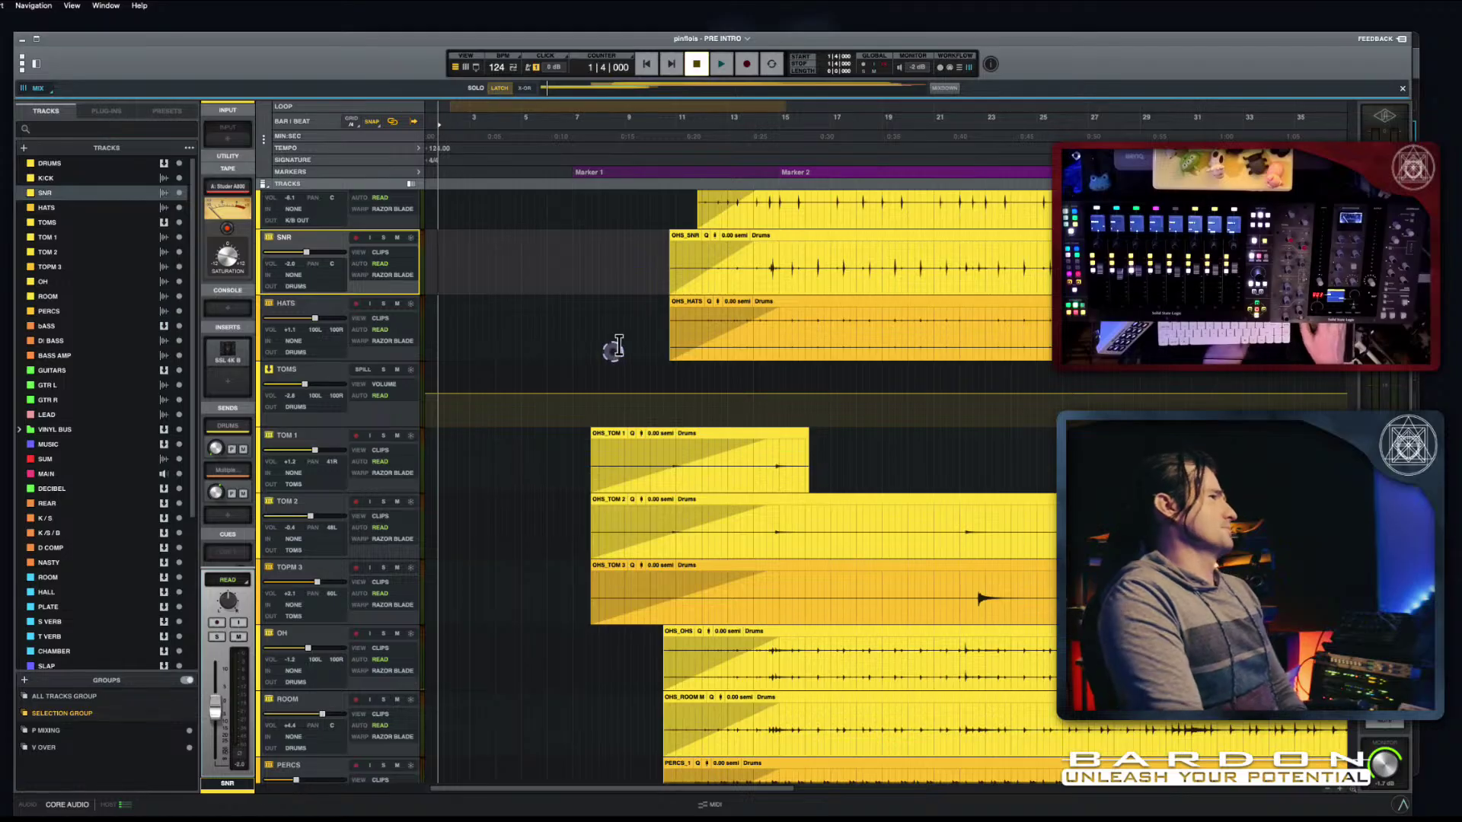
Step: Shorten the fade-ins on the TOM 1 and TOM 2 clips and trim both clips' starts to bar 11, beat 2
left_click(607, 471)
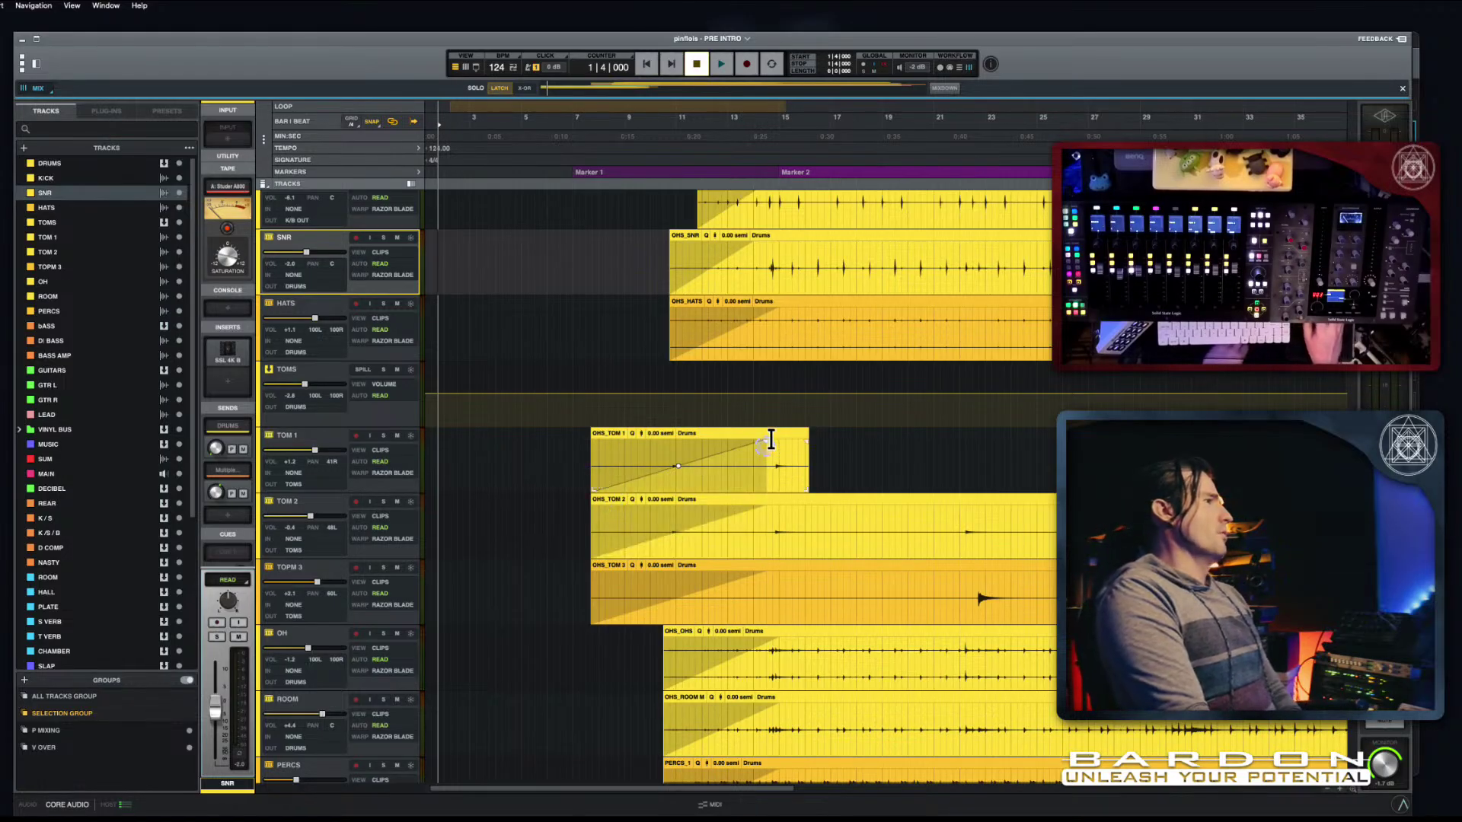
left_click_drag(764, 444, 661, 446)
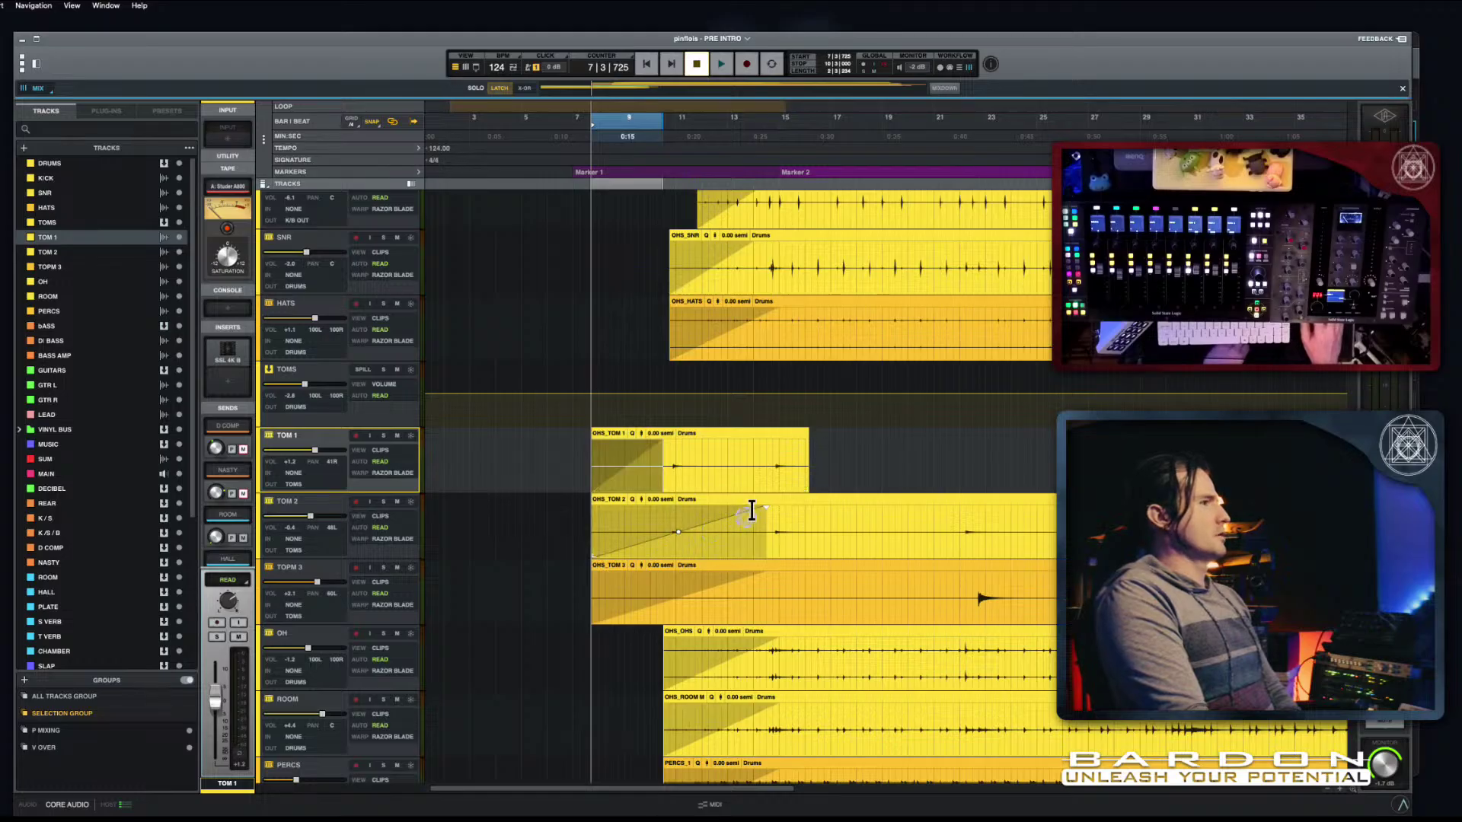
left_click_drag(766, 507, 674, 512)
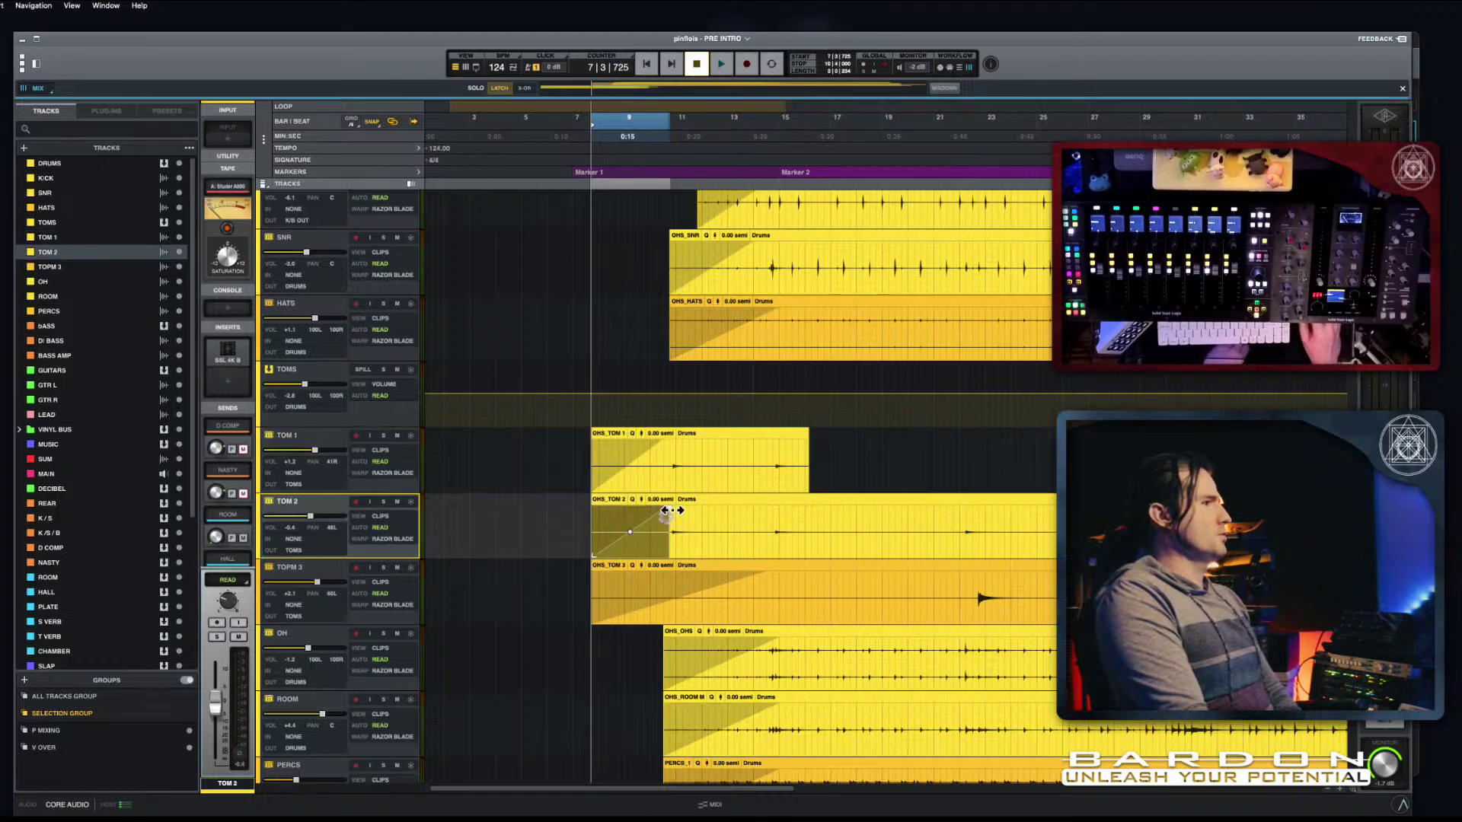
left_click(686, 473)
key("Caps_Lock")
left_click(698, 536, "shift")
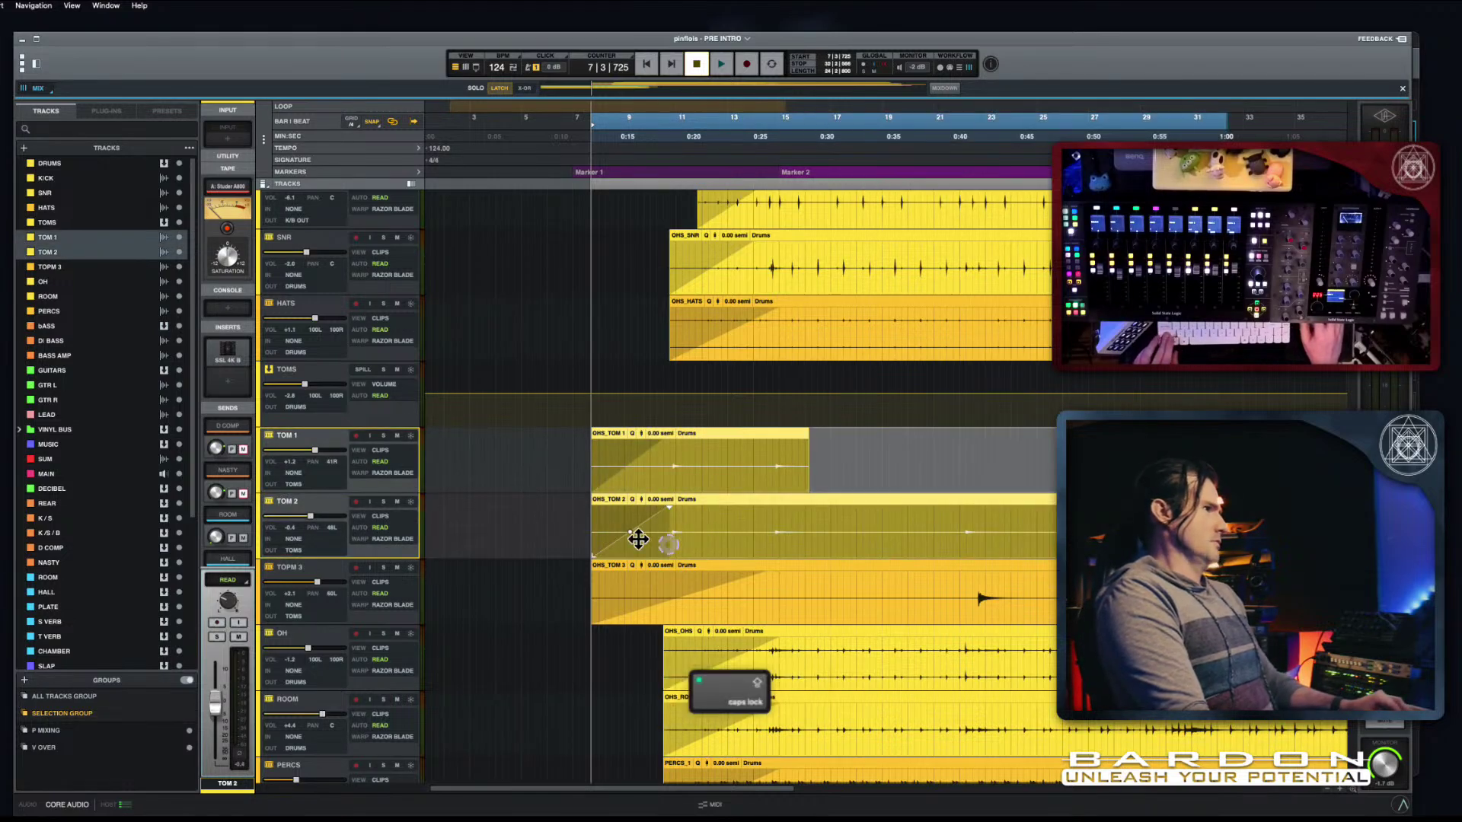
left_click_drag(599, 544, 689, 535)
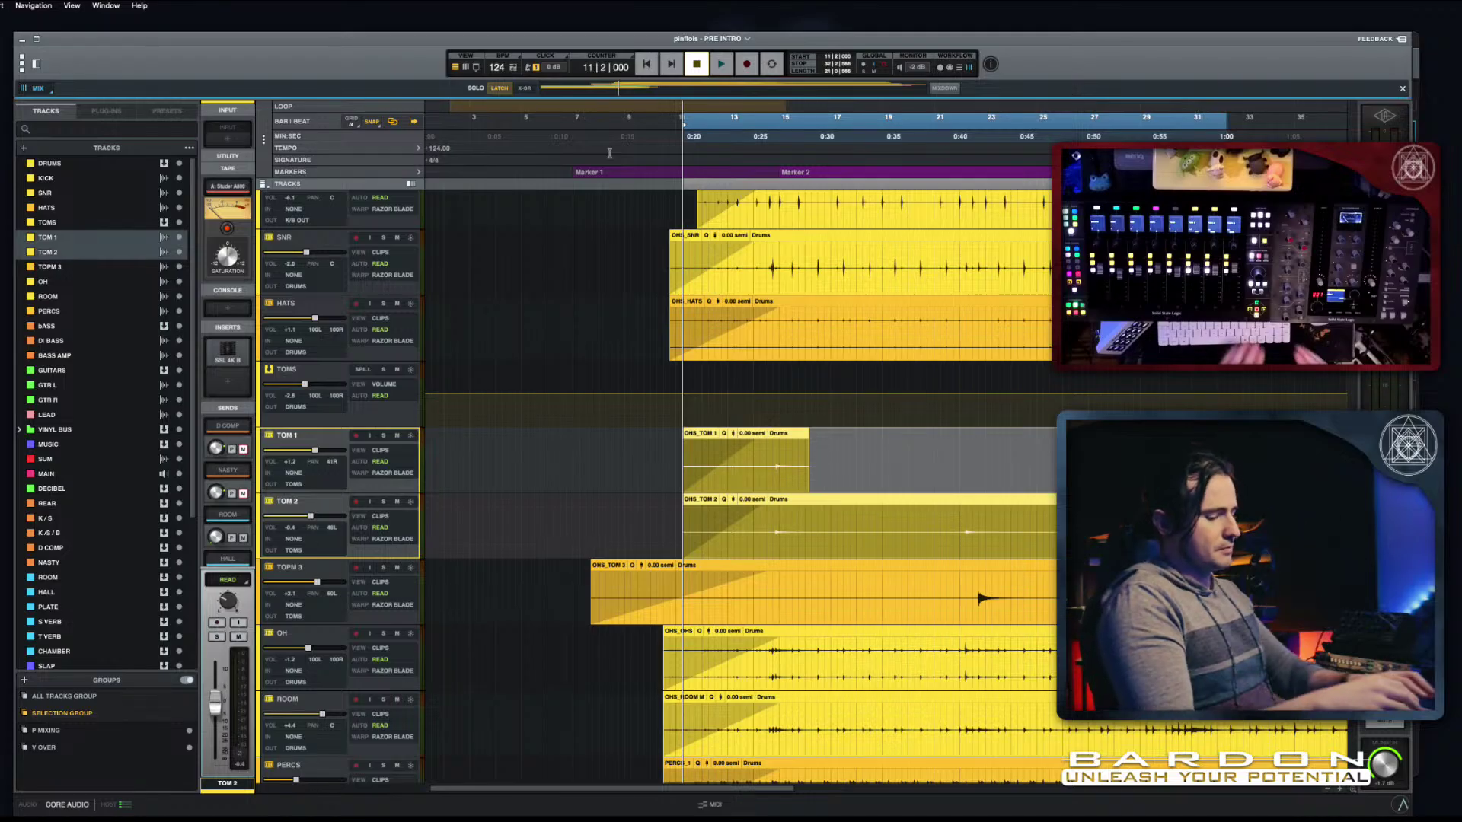
Step: Play the song from the beginning and examine the channels' plug-ins and levels in the mixer
key("Home")
key("space")
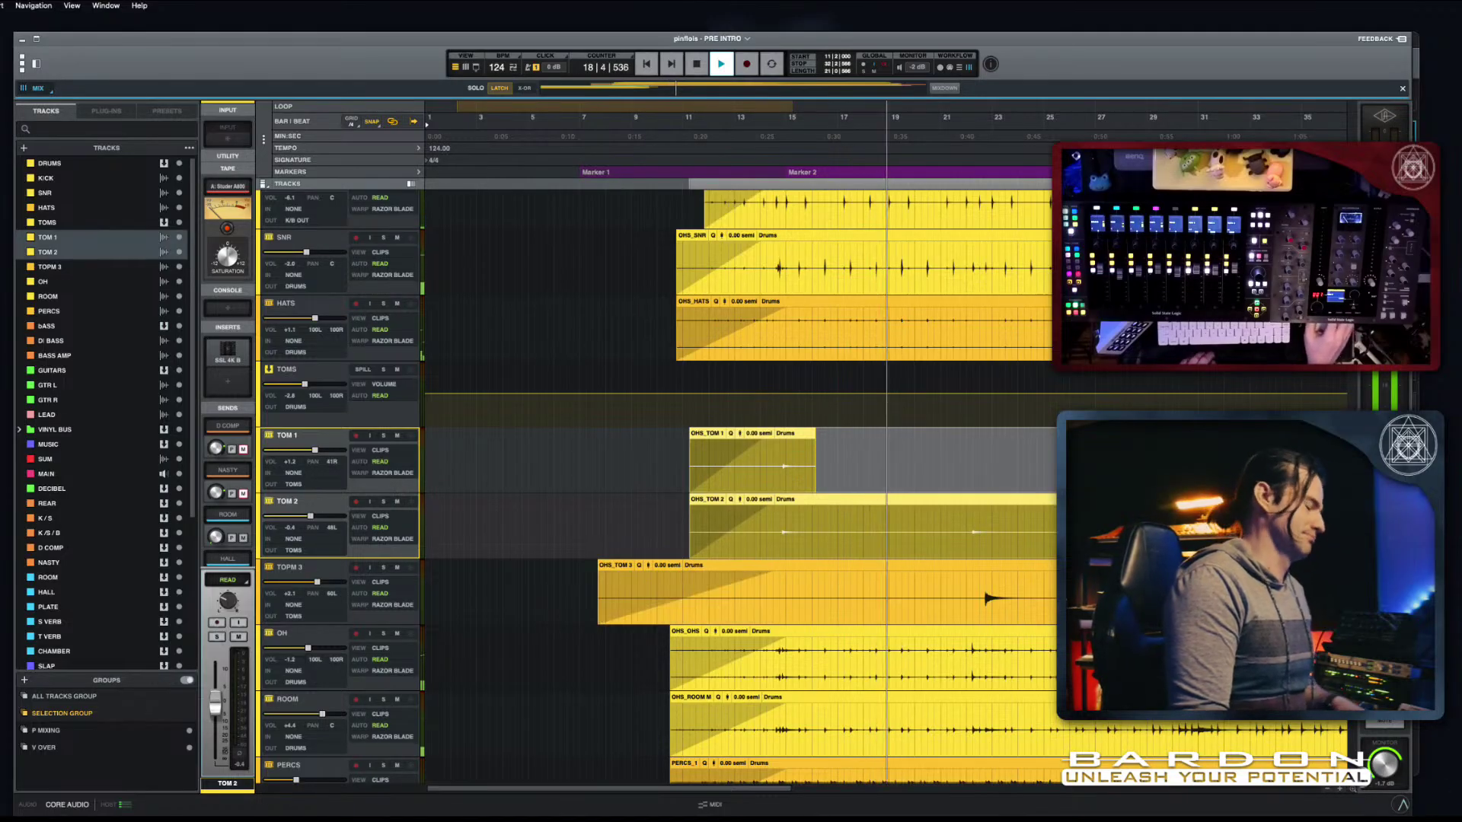
key("x")
scroll(904, 488, "up", 8)
scroll(911, 270, "up", 8)
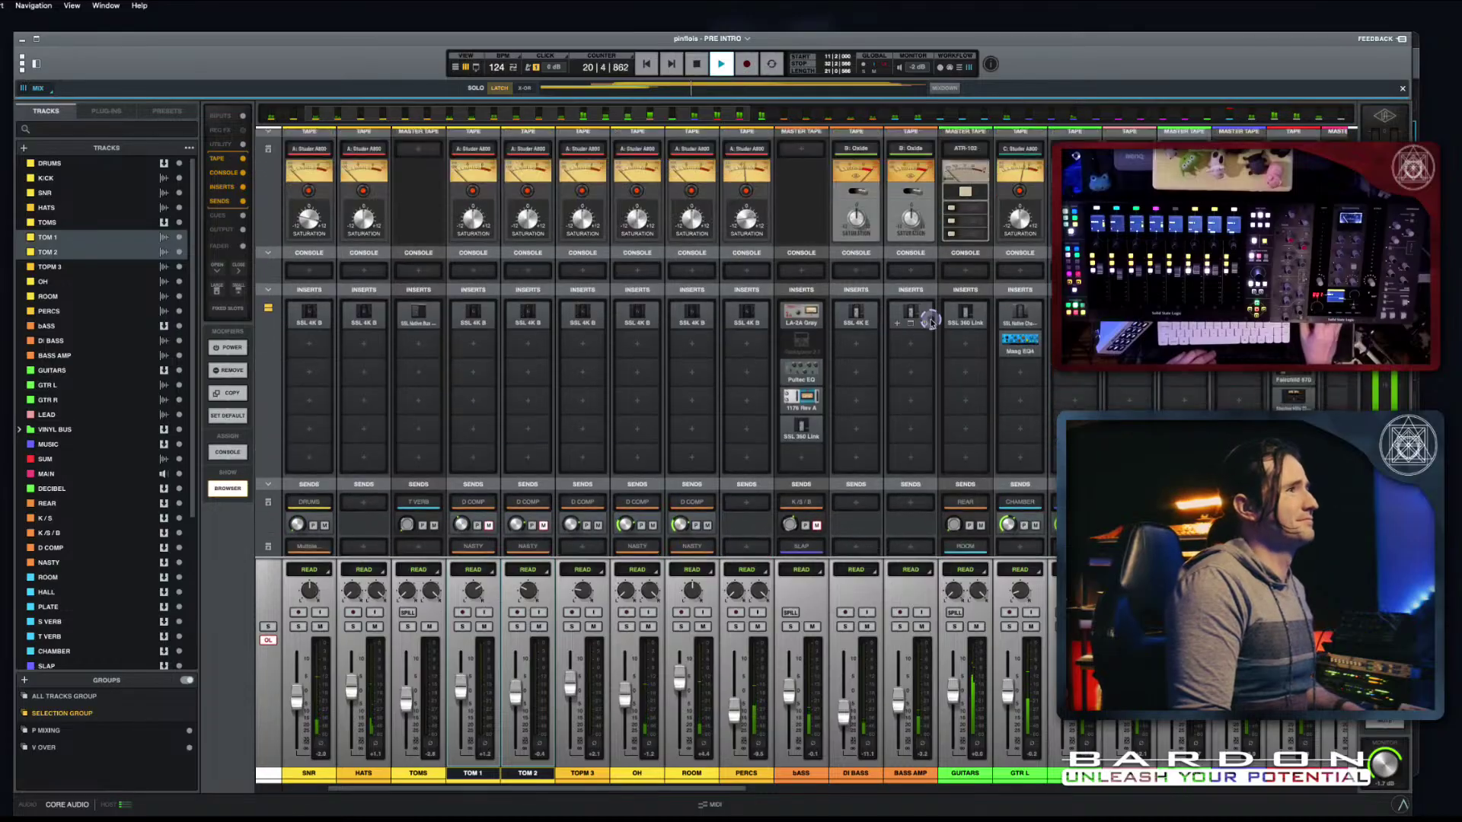
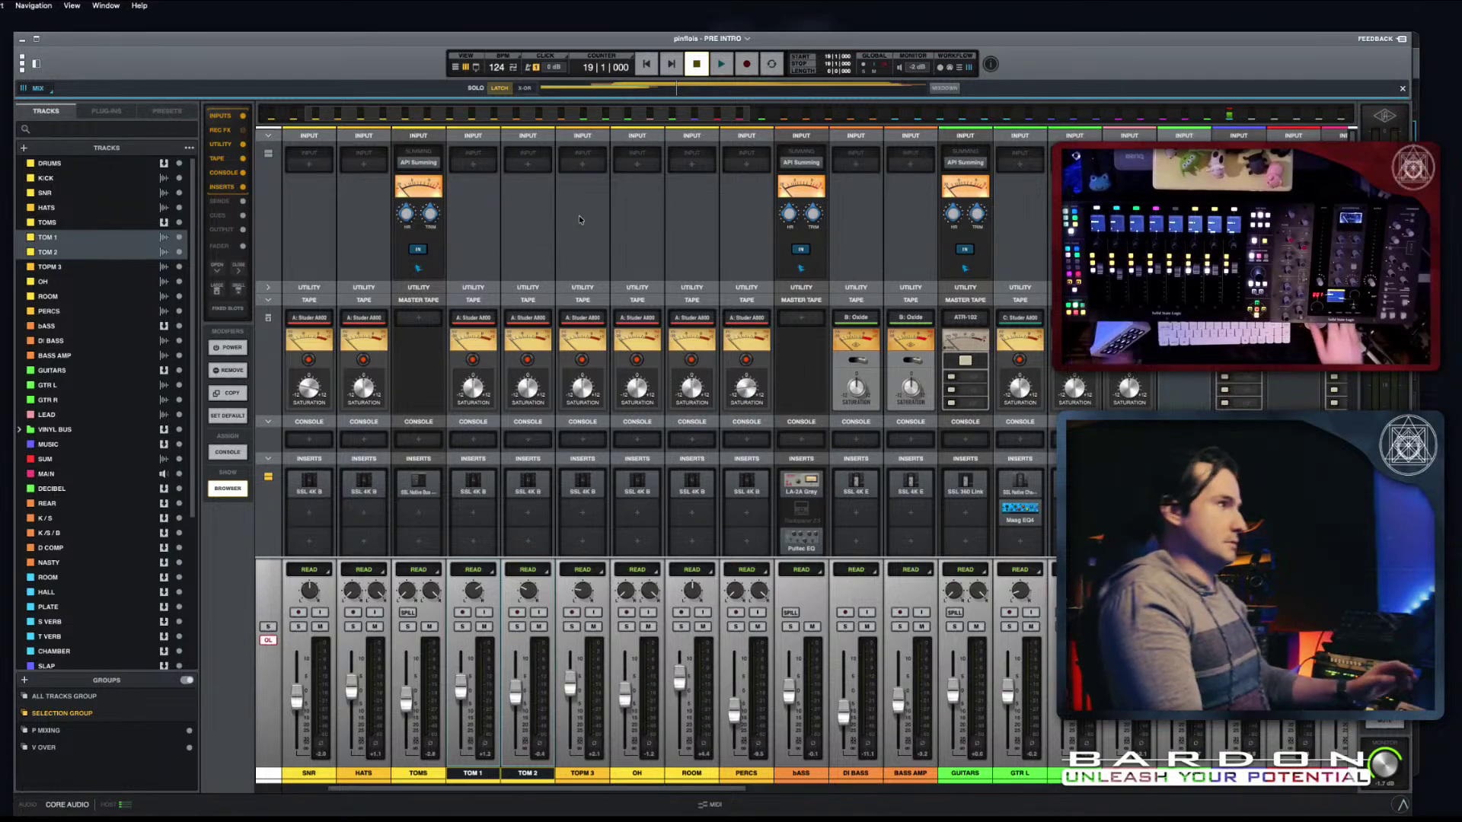
Step: Return to the arrangement and examine the drum, bass and guitar fade-ins around Marker 2
key("Caps_Lock")
key("x")
left_click(740, 333)
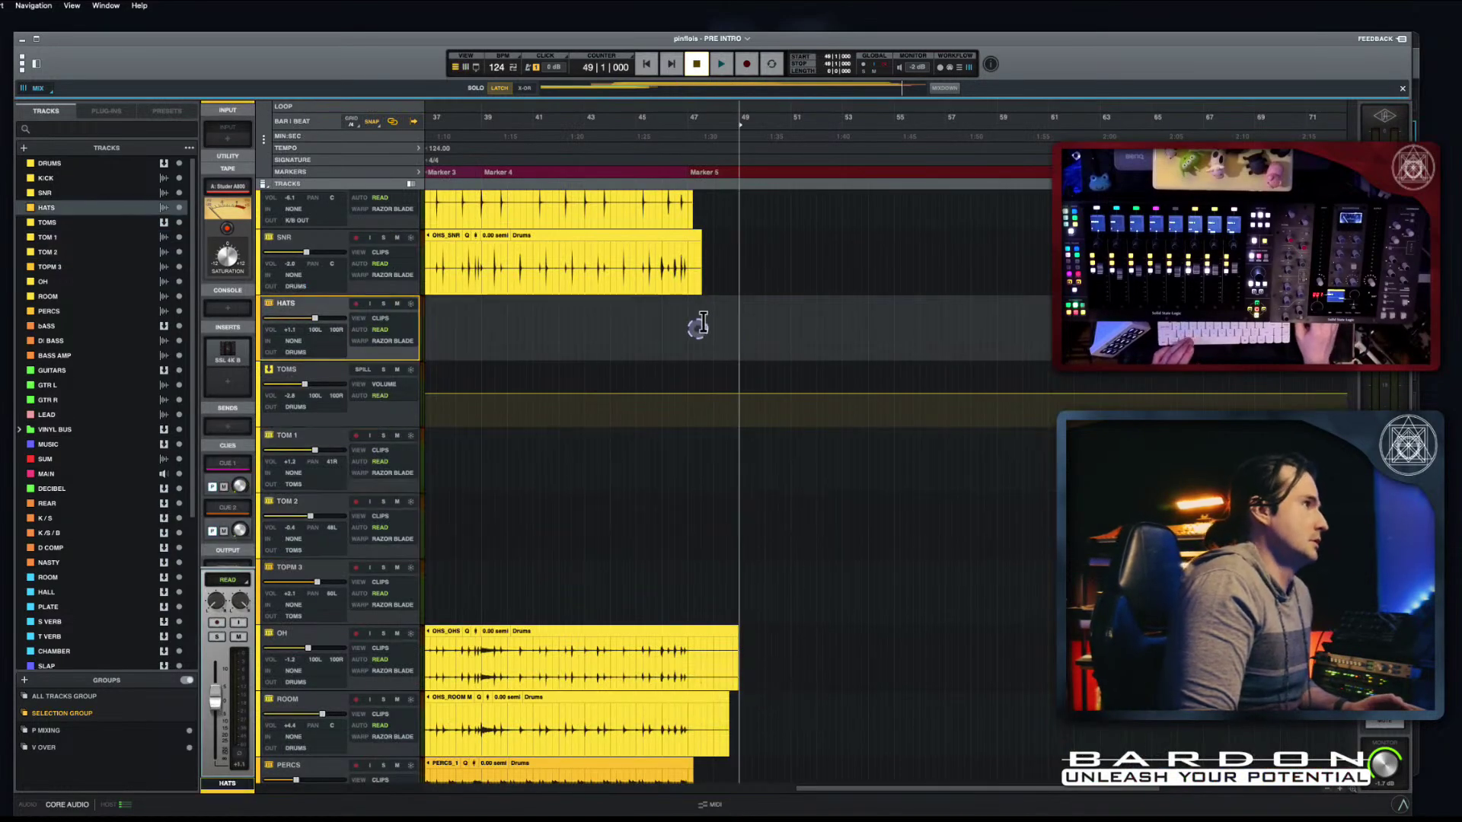
scroll(710, 323, "up", 3)
scroll(760, 326, "left", 10)
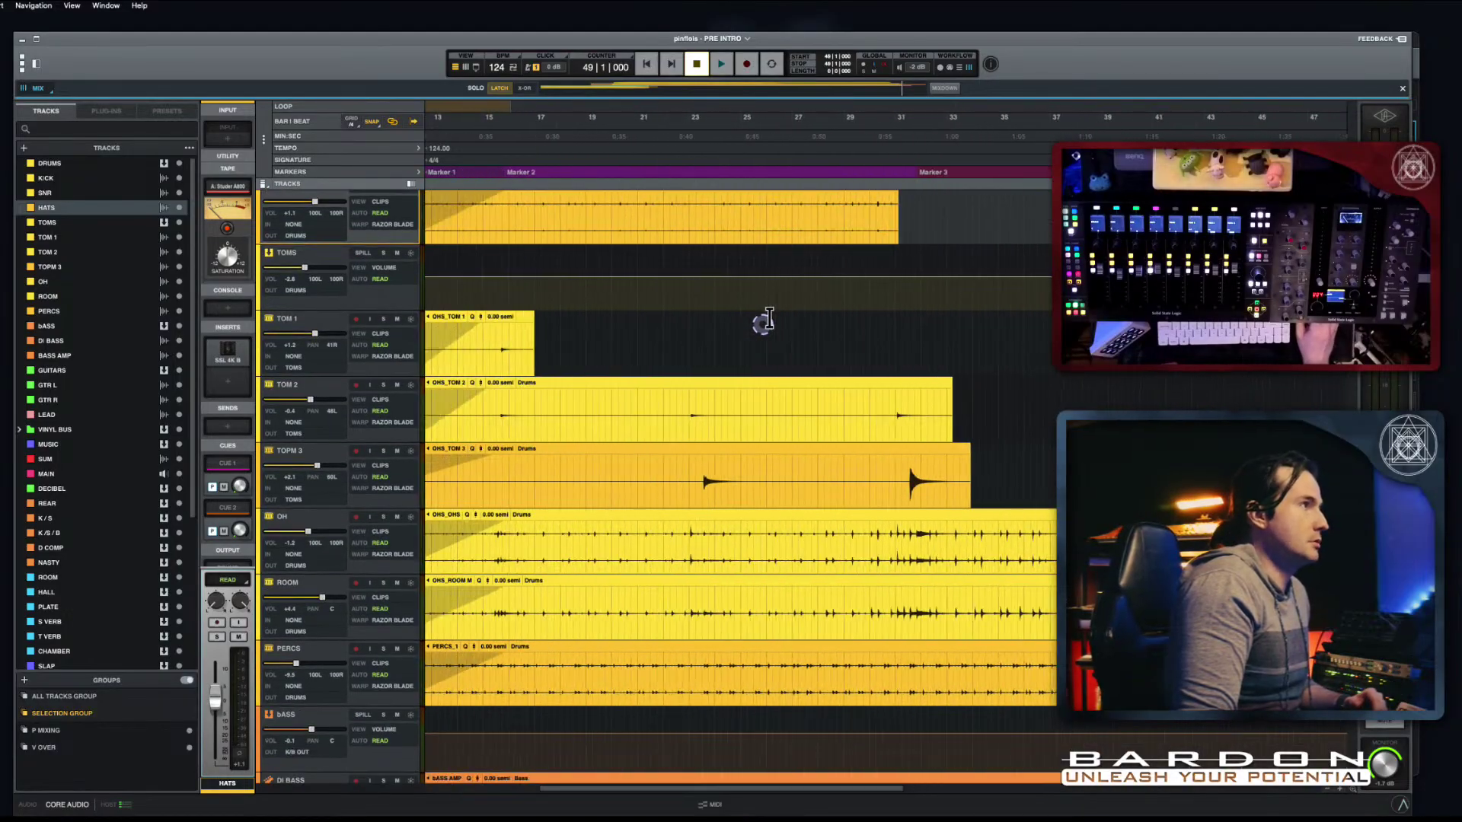
scroll(762, 327, "down", 1)
scroll(764, 328, "up", 1)
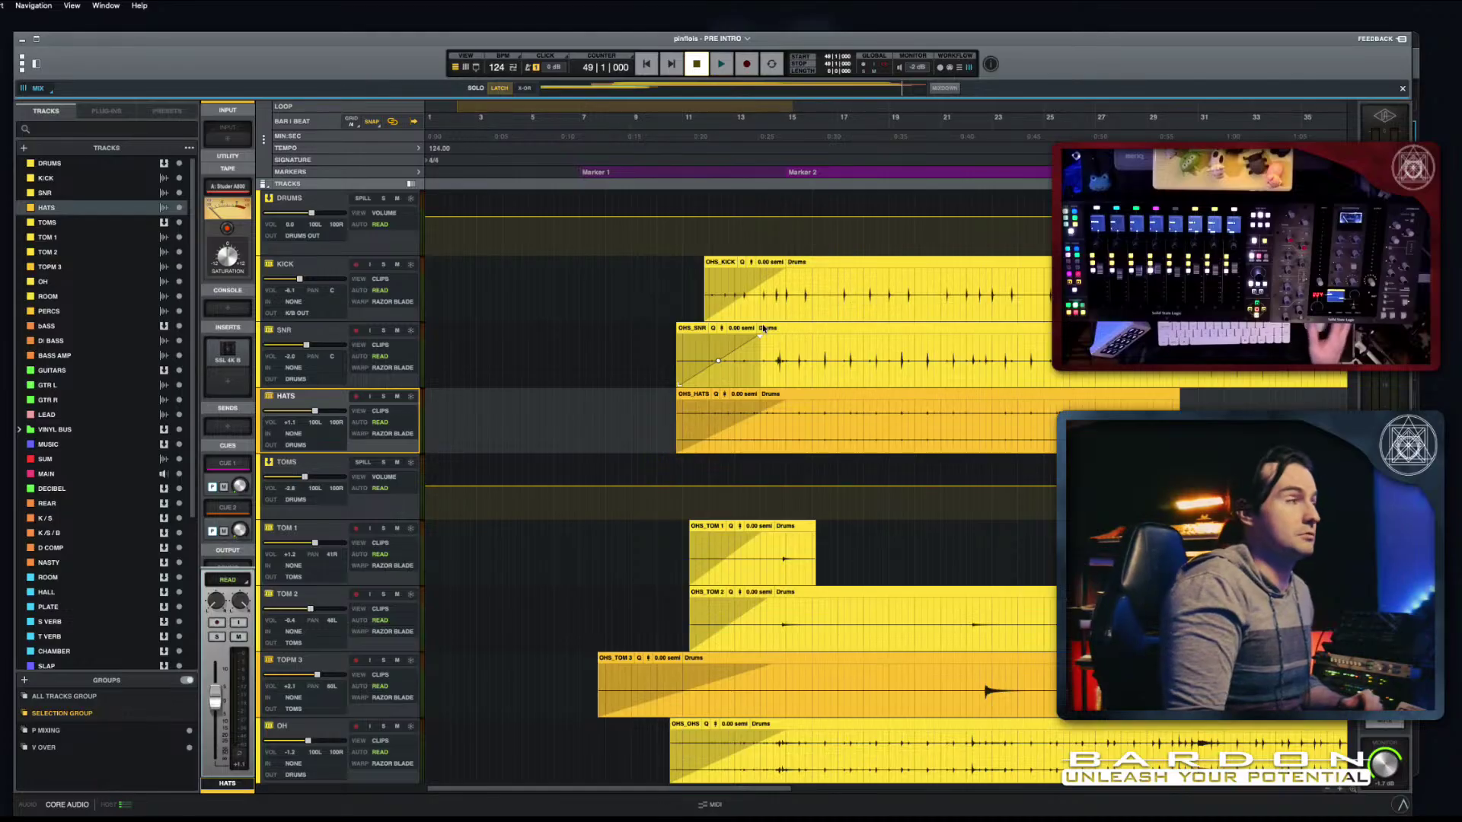
scroll(867, 481, "down", 15)
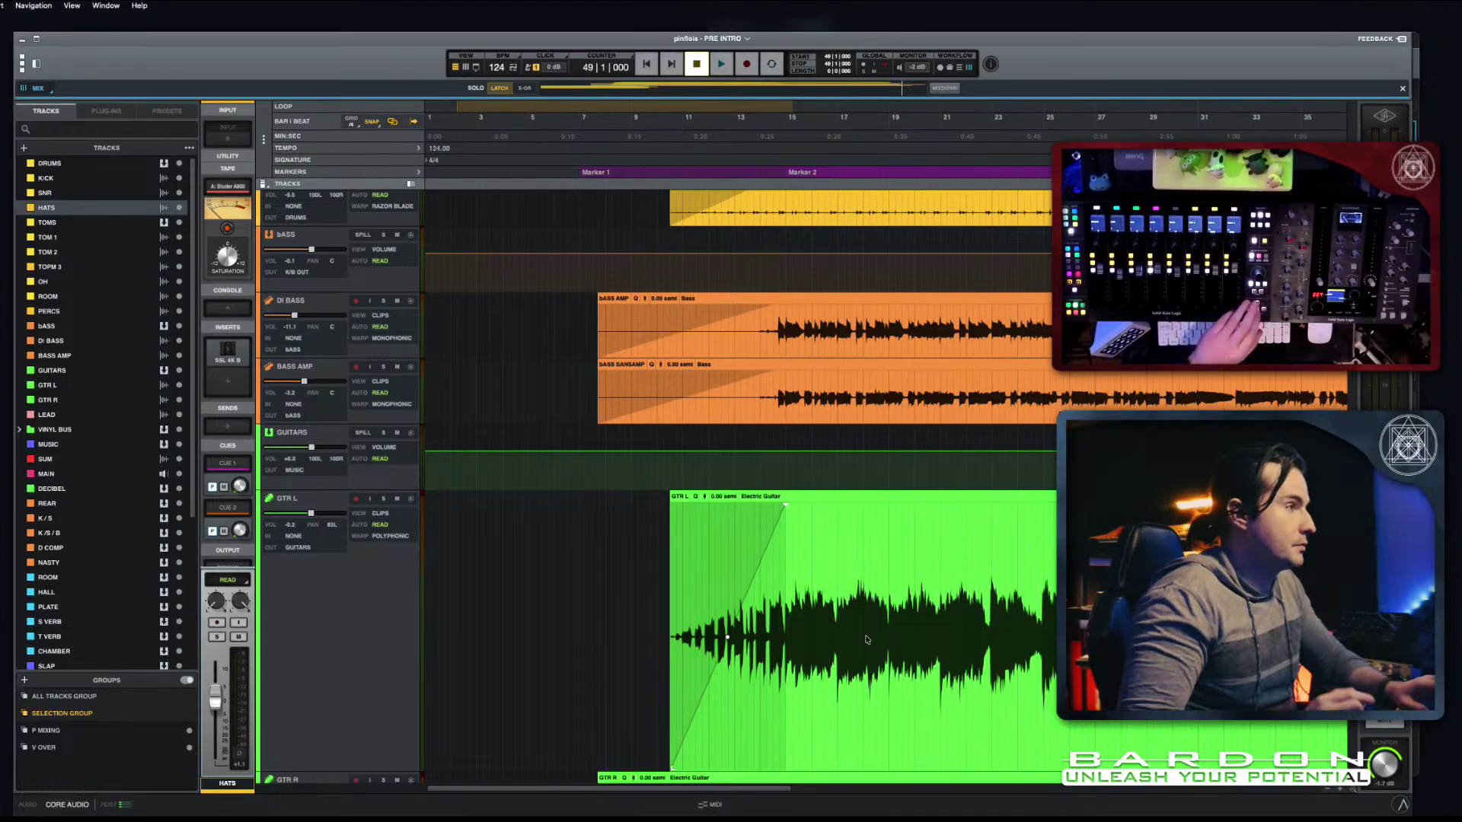
Step: Reduce the track heights to fit the drum, bass, guitar and VINYL BUS tracks in one overview
key("shift+w")
key("shift+w")
key("shift+w")
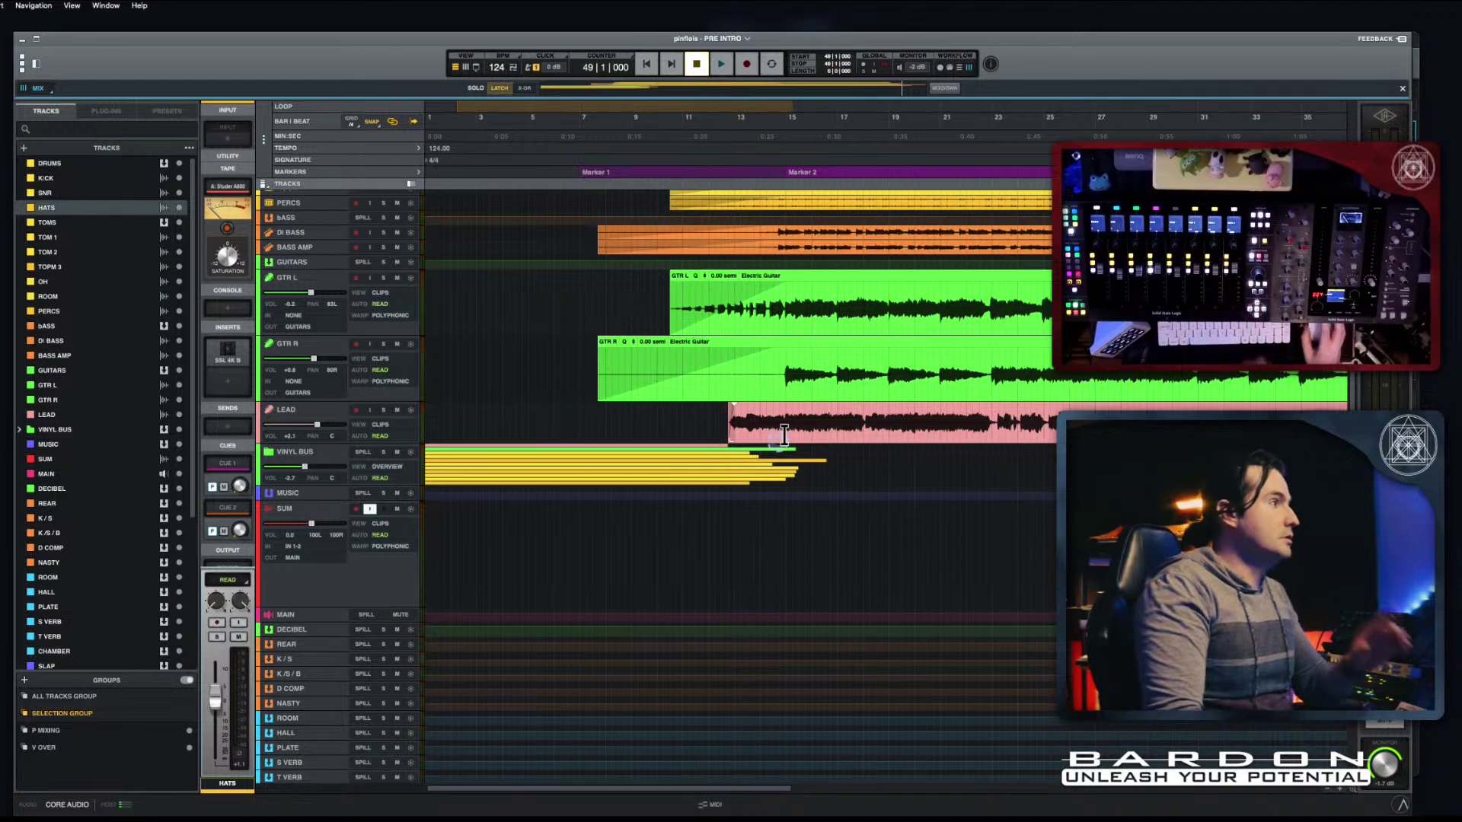
scroll(708, 548, "up", 3)
scroll(729, 573, "up", 2)
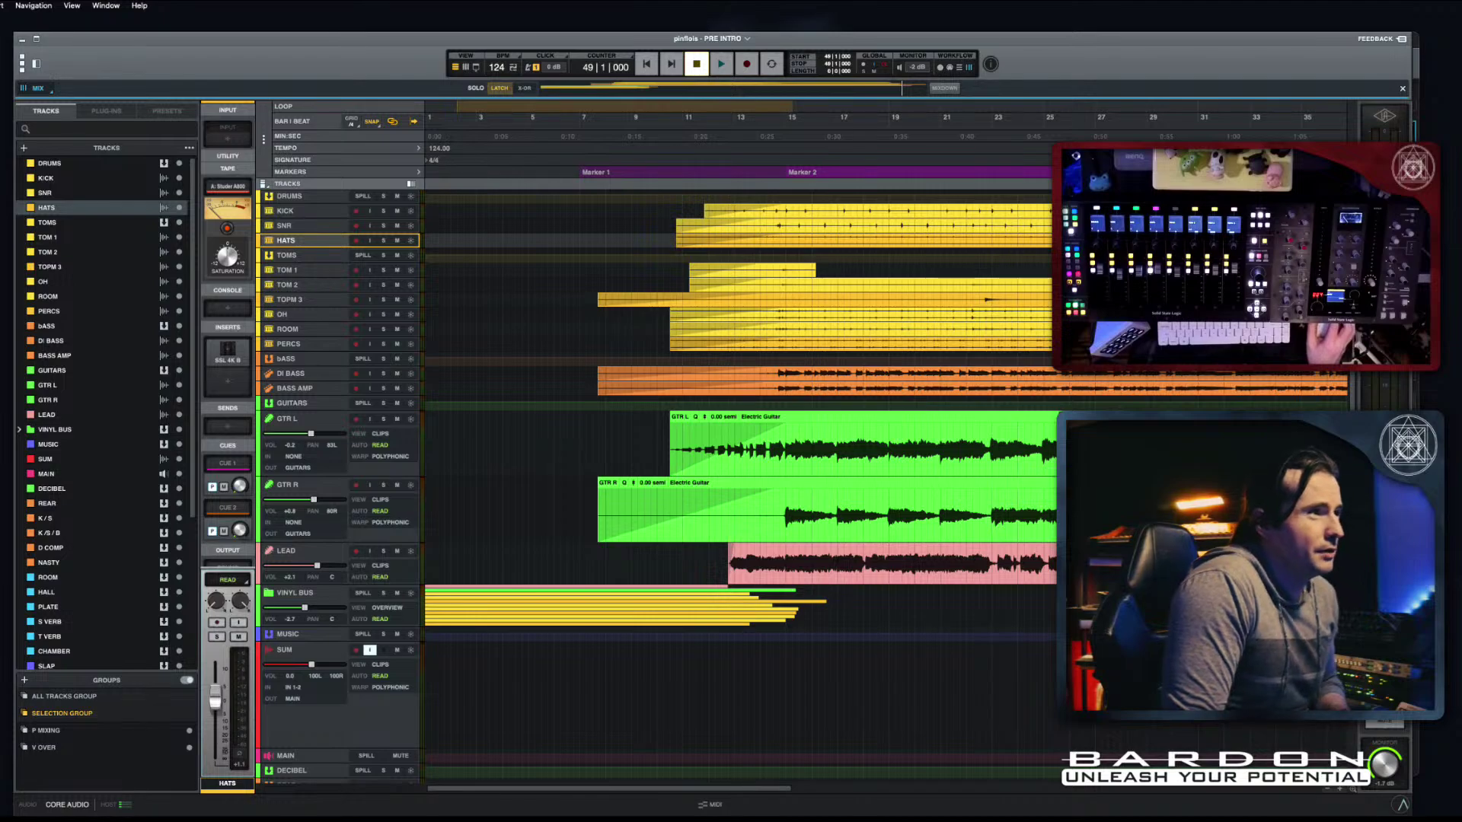
scroll(856, 498, "down", 3)
scroll(880, 537, "up", 2)
scroll(883, 547, "up", 2)
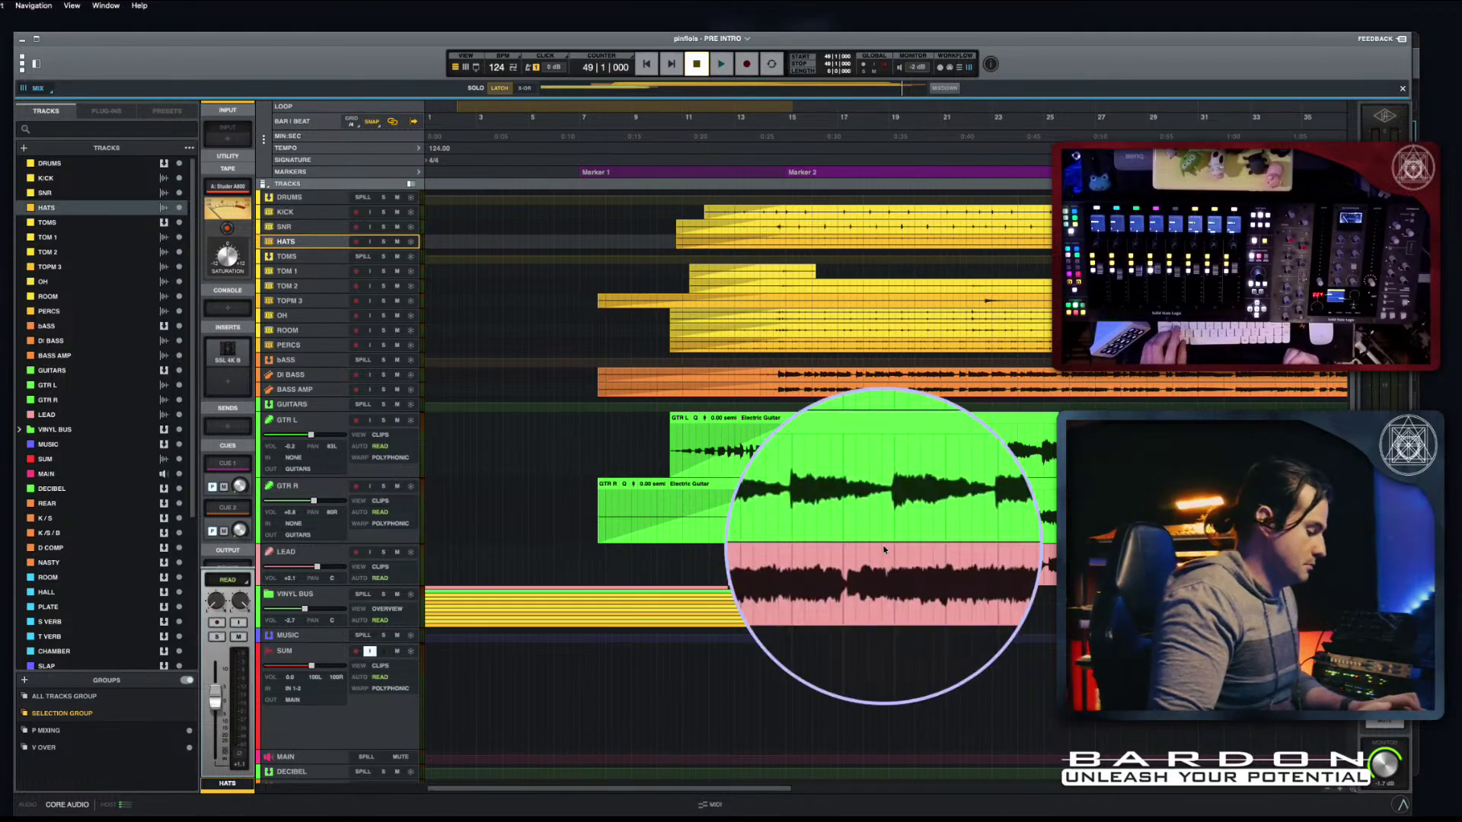
Step: Start a new project version and name it "MONO 2STEROE V1"
key("super+alt+s")
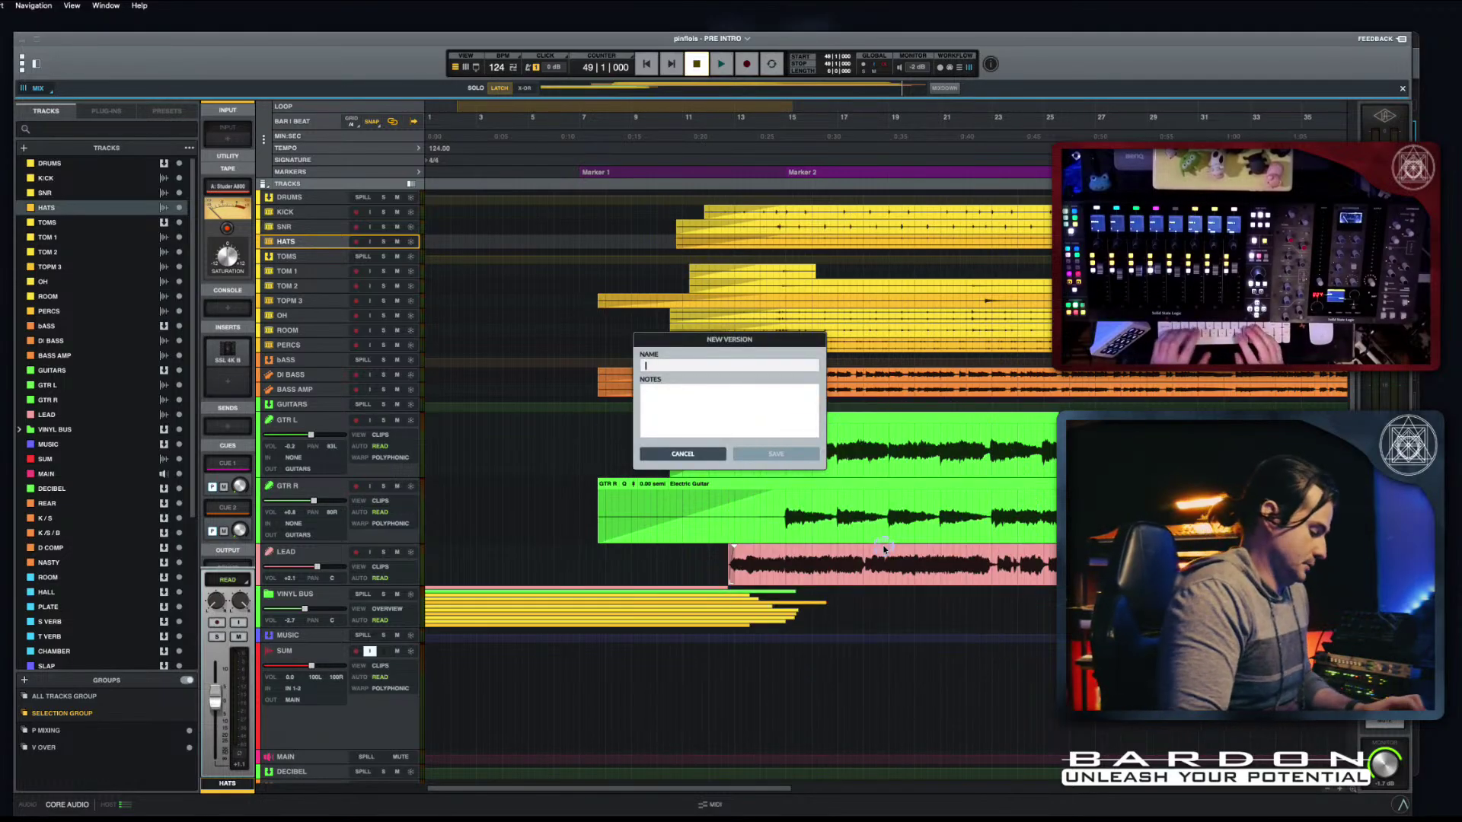
type("MOTR")
key("BackSpace")
key("BackSpace")
type("NO ")
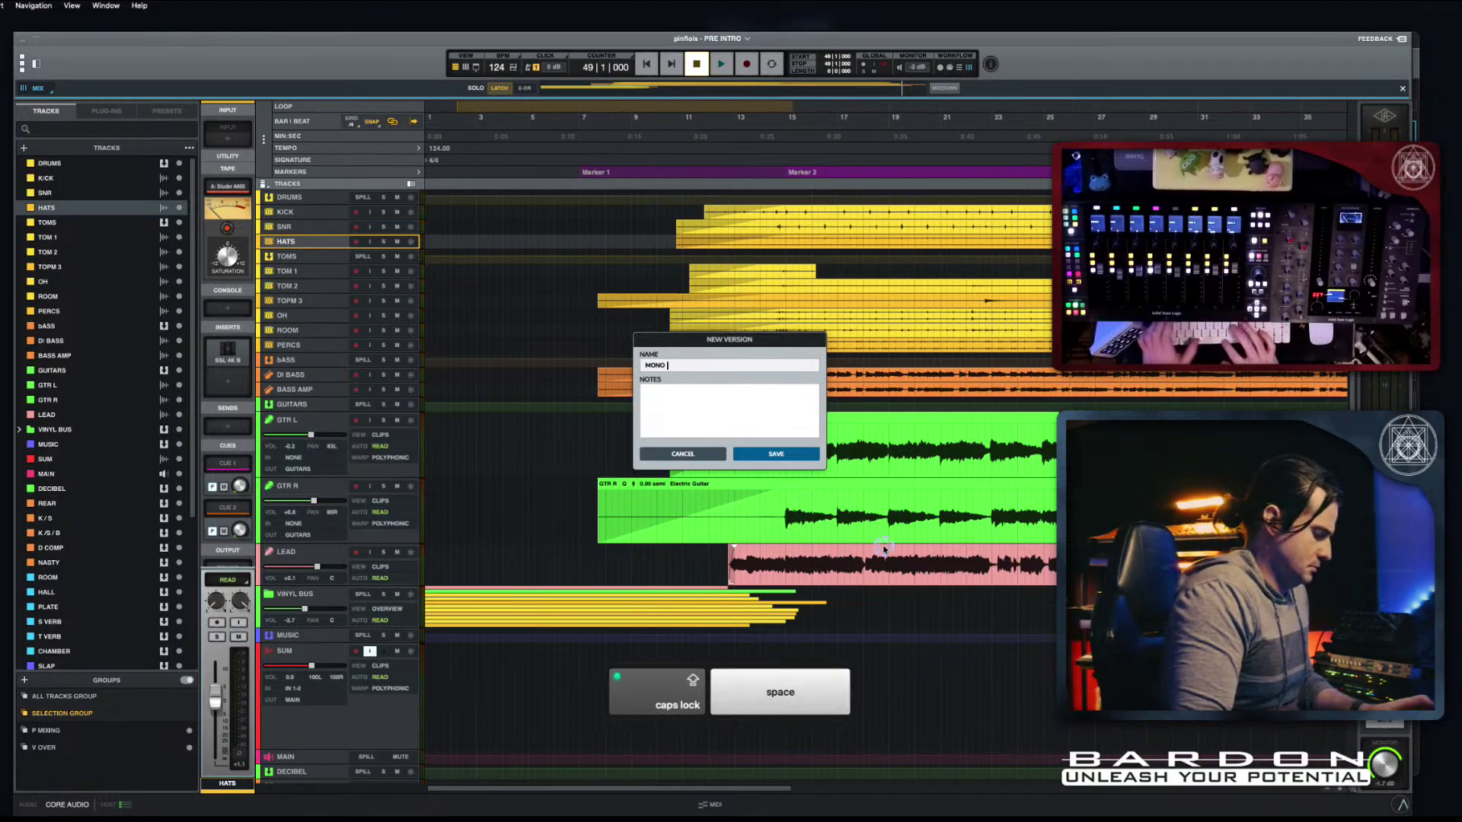
type("2STEROE V1")
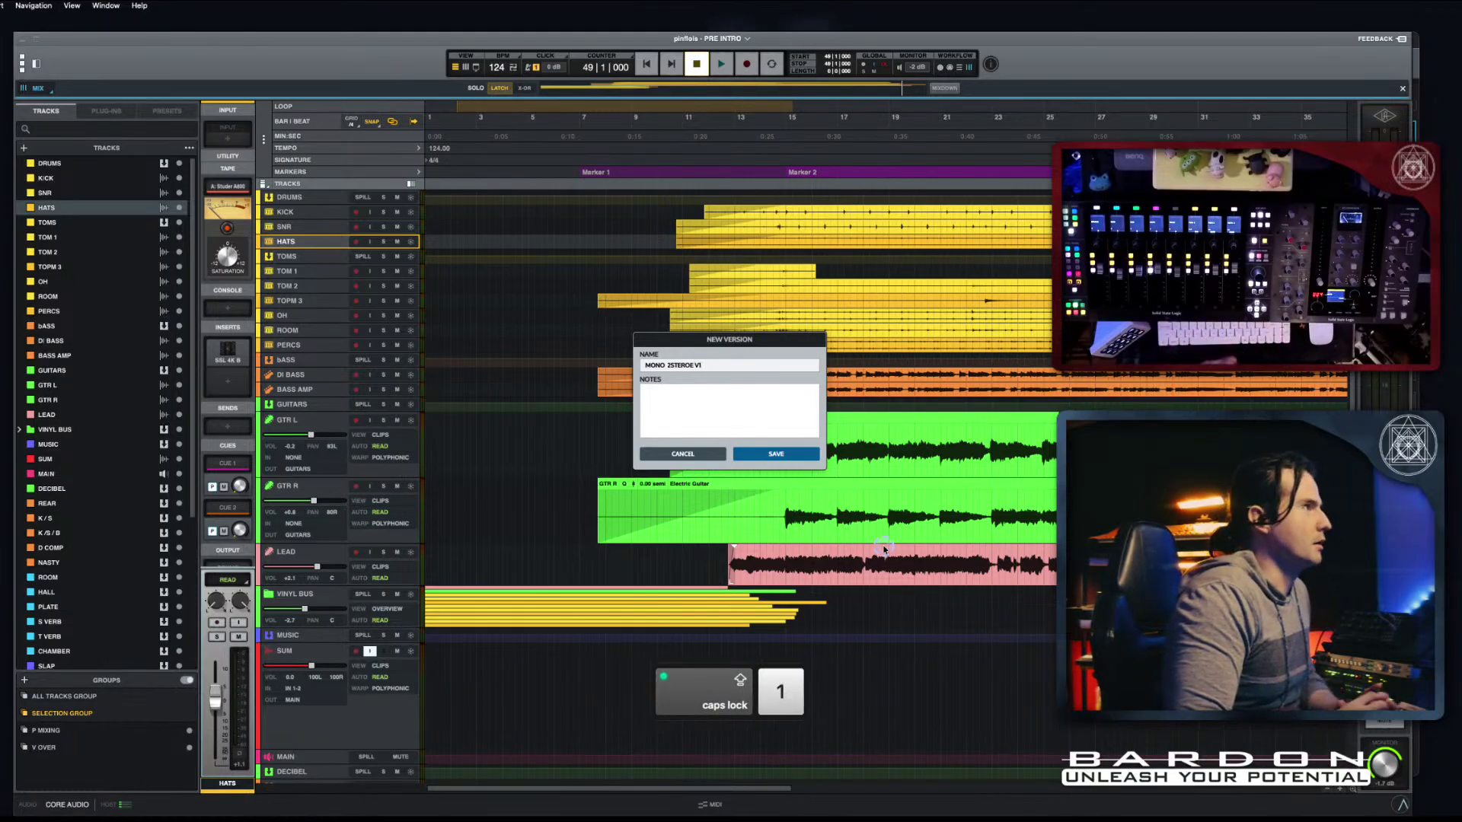
Step: Add the note "SLOW STERO WIDTH" to the new version and save it
left_click(759, 424)
key("Caps_Lock")
type("SLOW ")
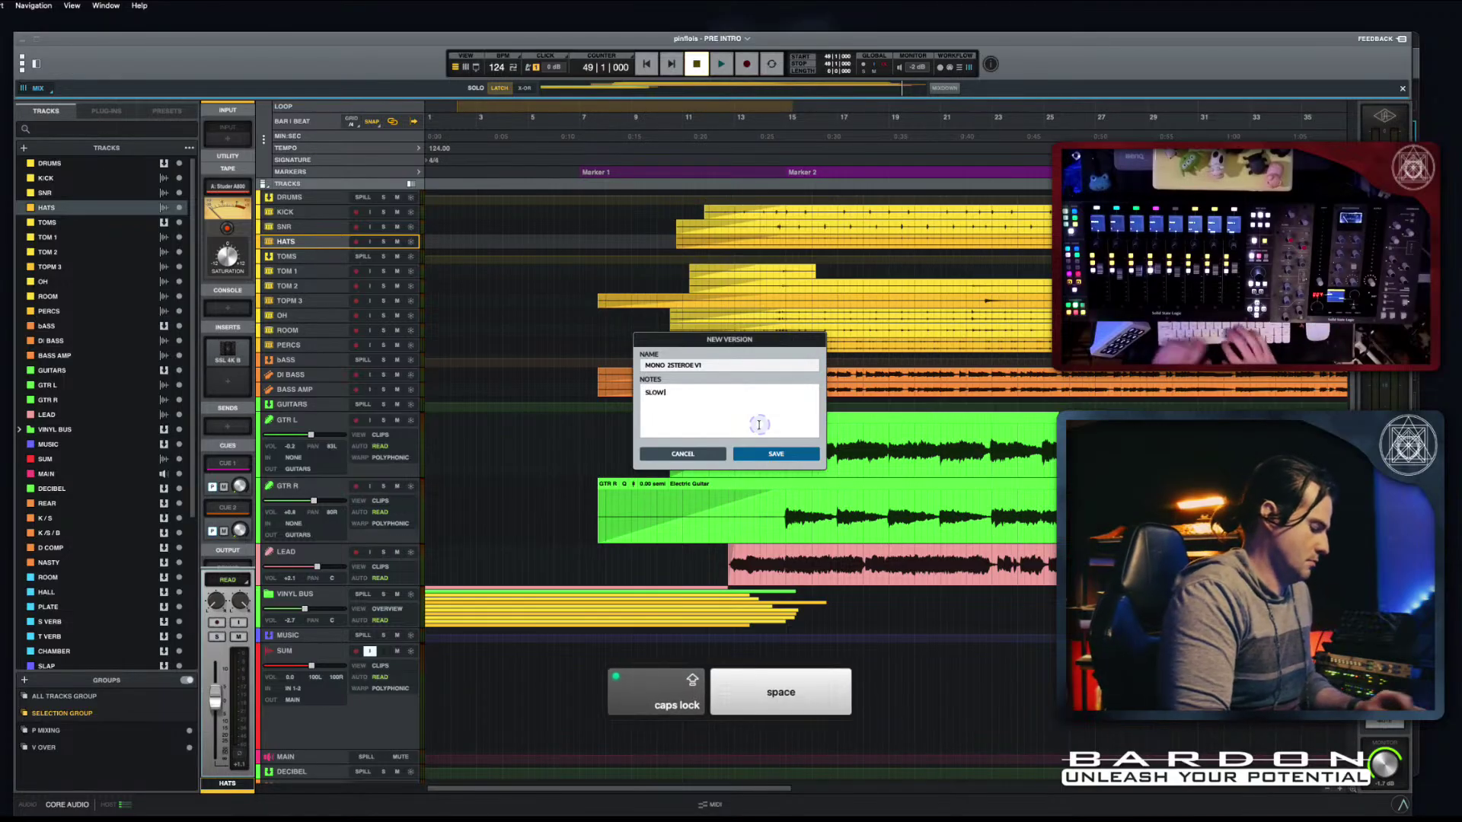
type("STEO")
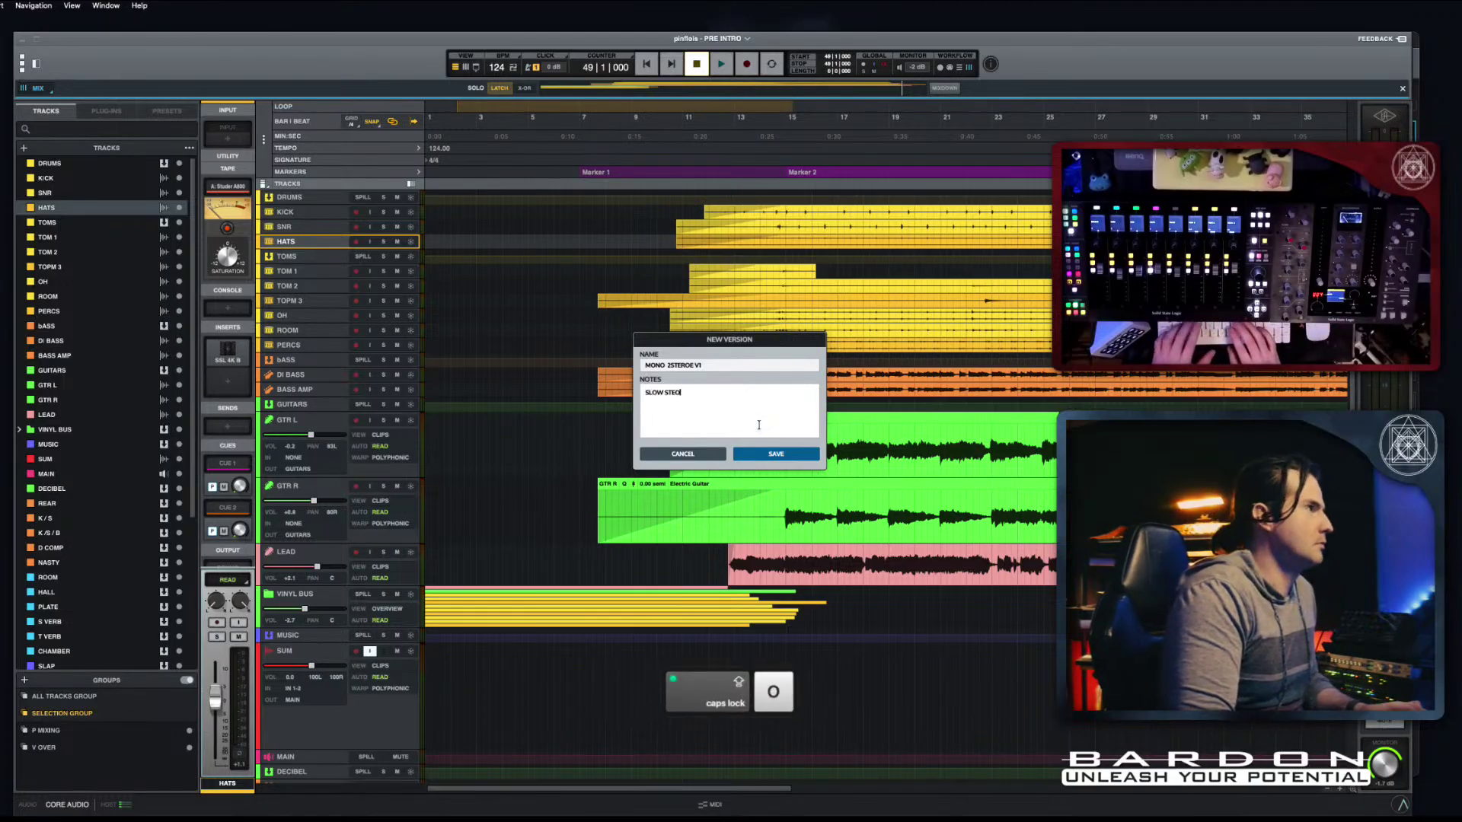
key("BackSpace")
type("RO WIDTH")
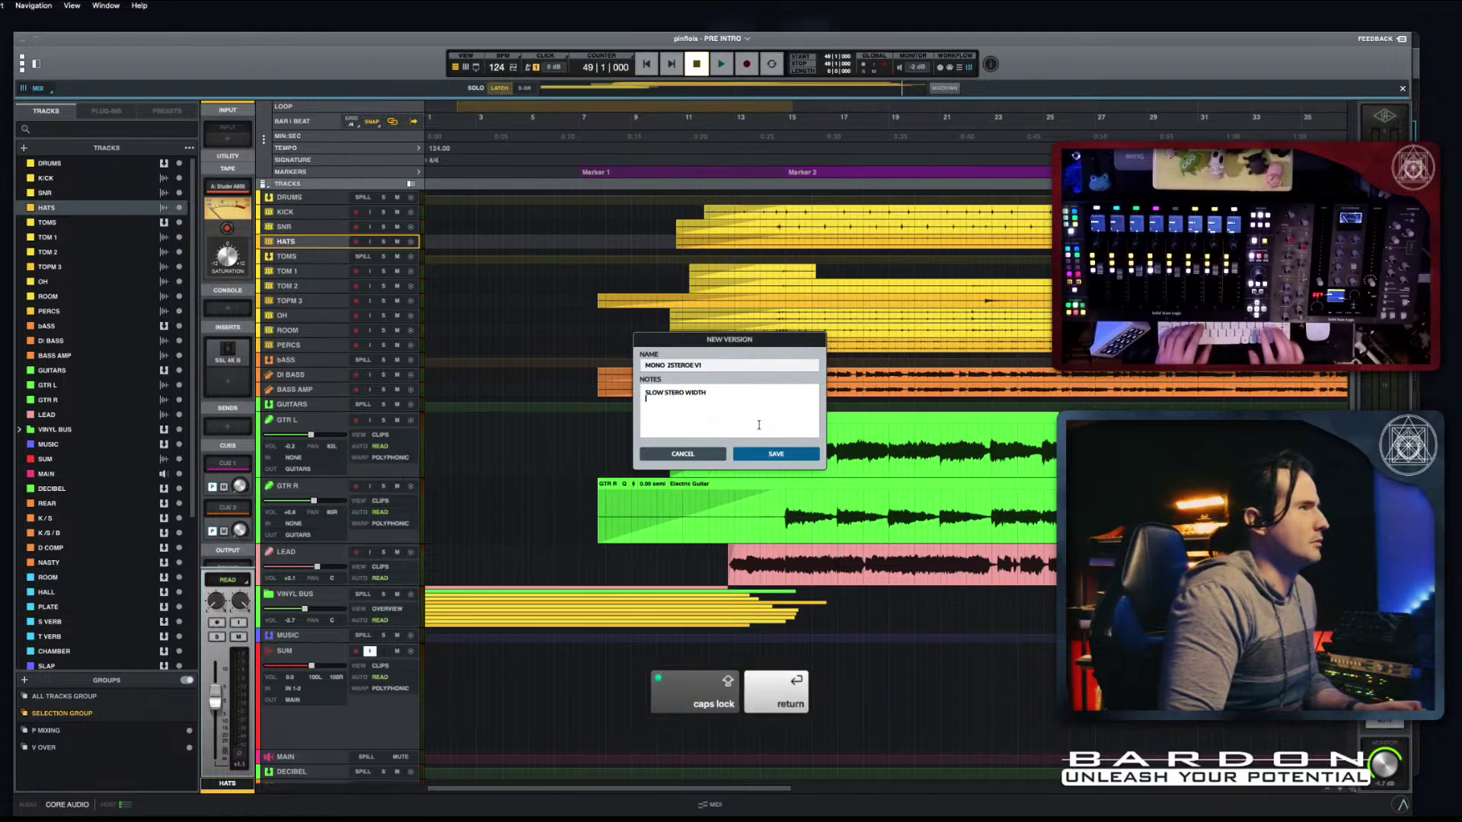
key("Return")
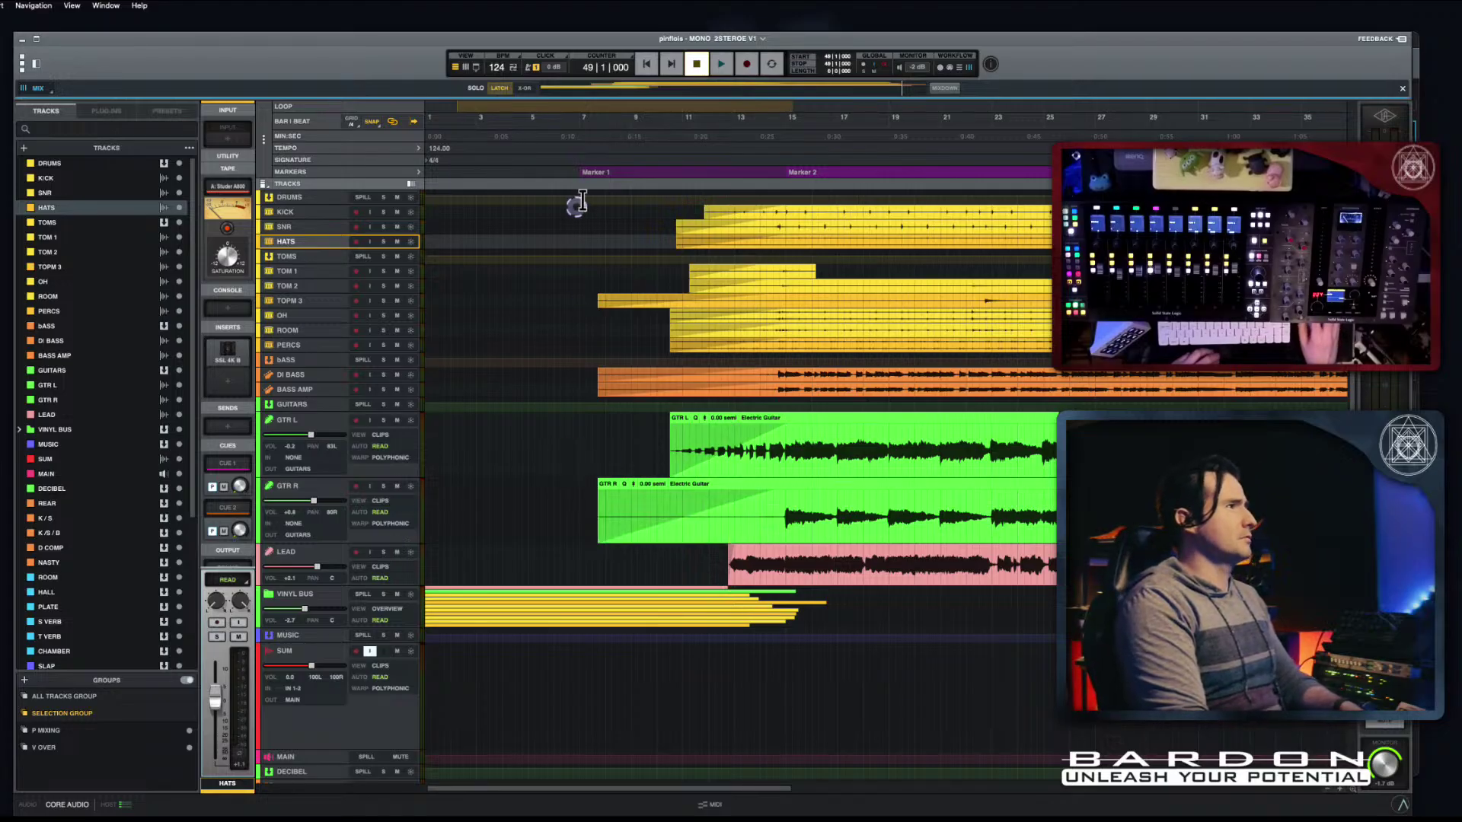
Step: Try the transition without the drum, bass and guitar fade-ins from bar 6, beat 4 to Marker 2, and restore them after playback
left_click_drag(571, 202, 789, 510)
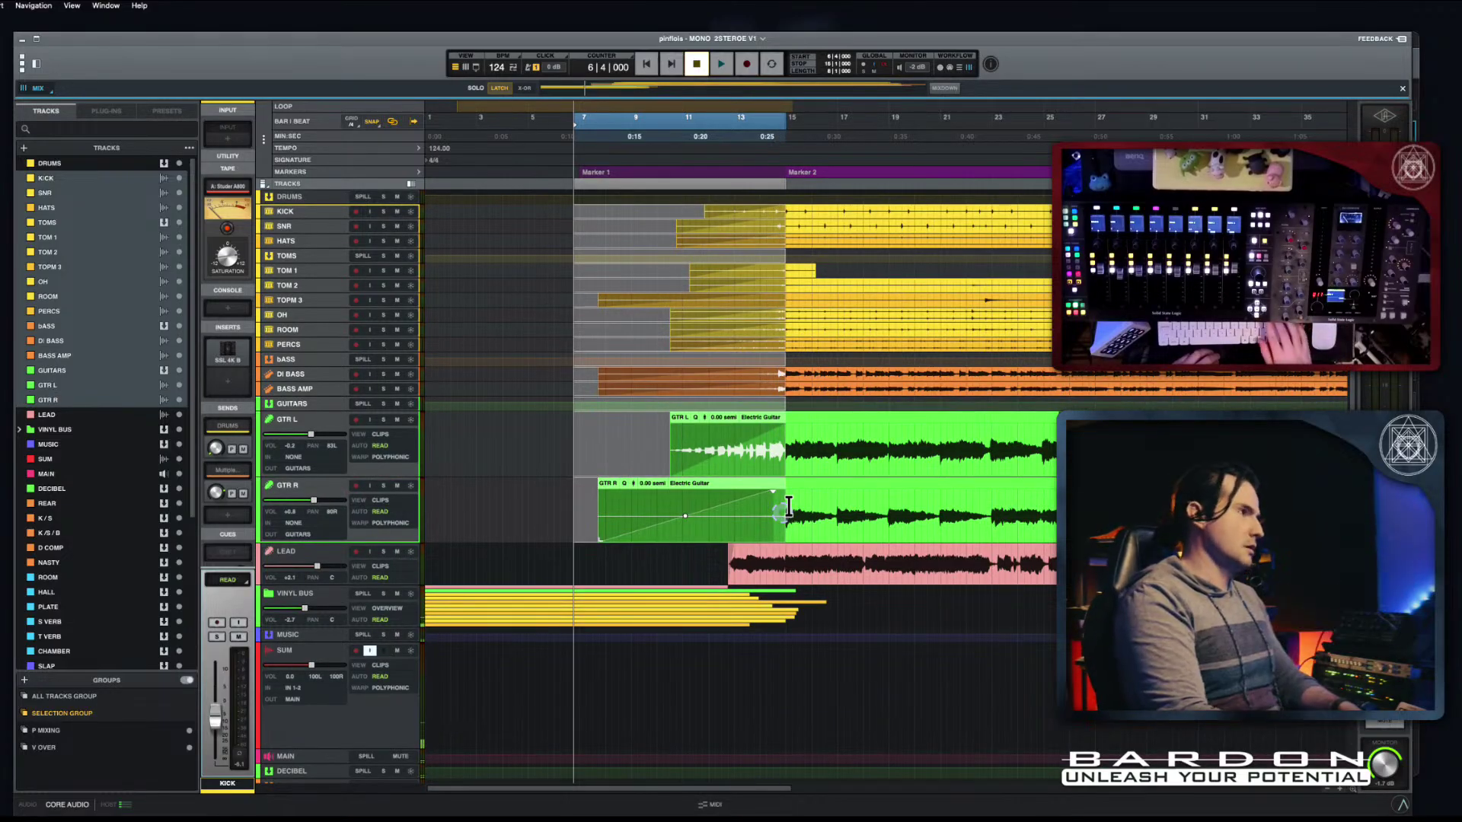
key("BackSpace")
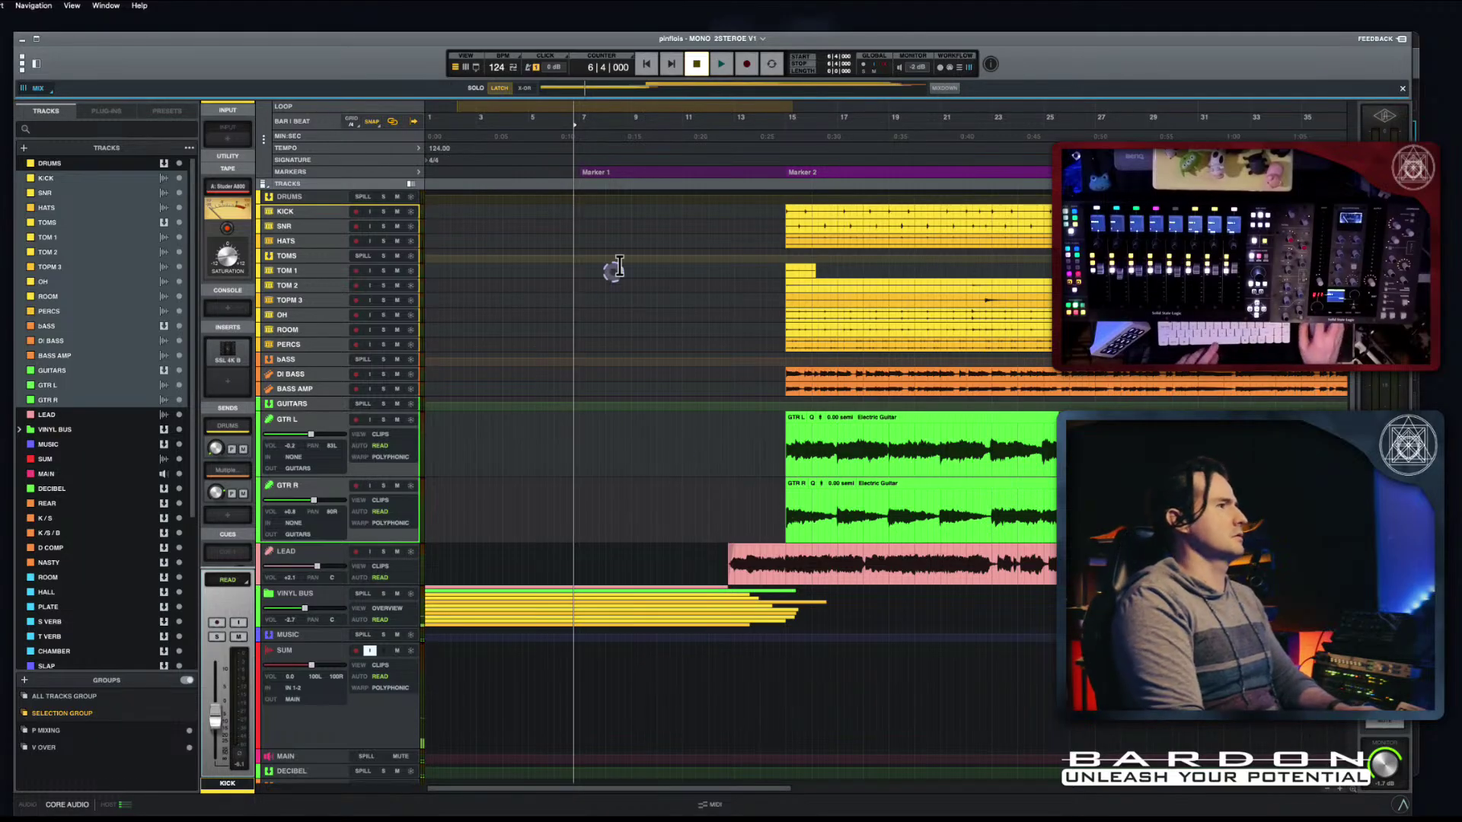
key("space")
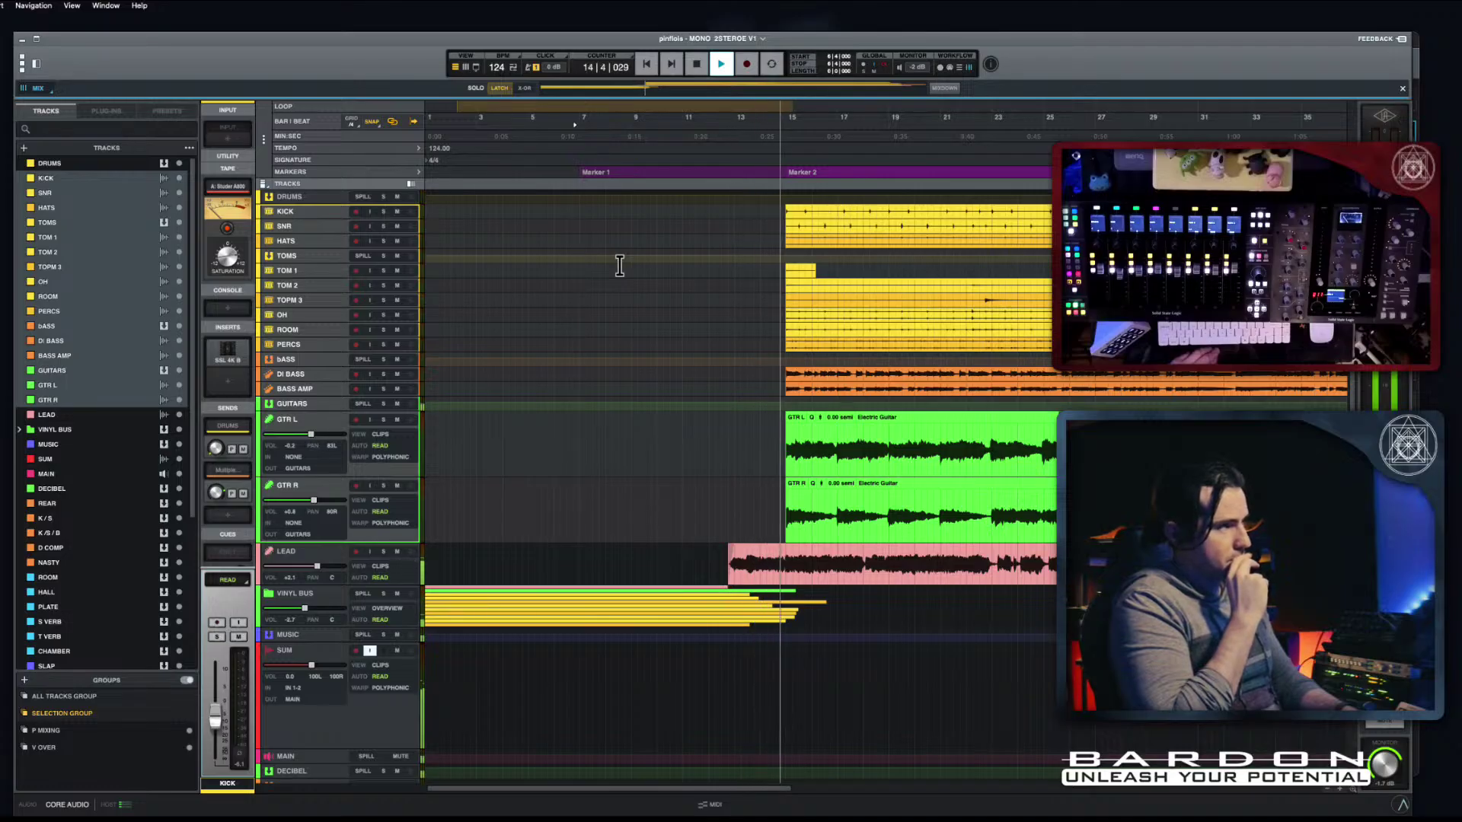
key("space")
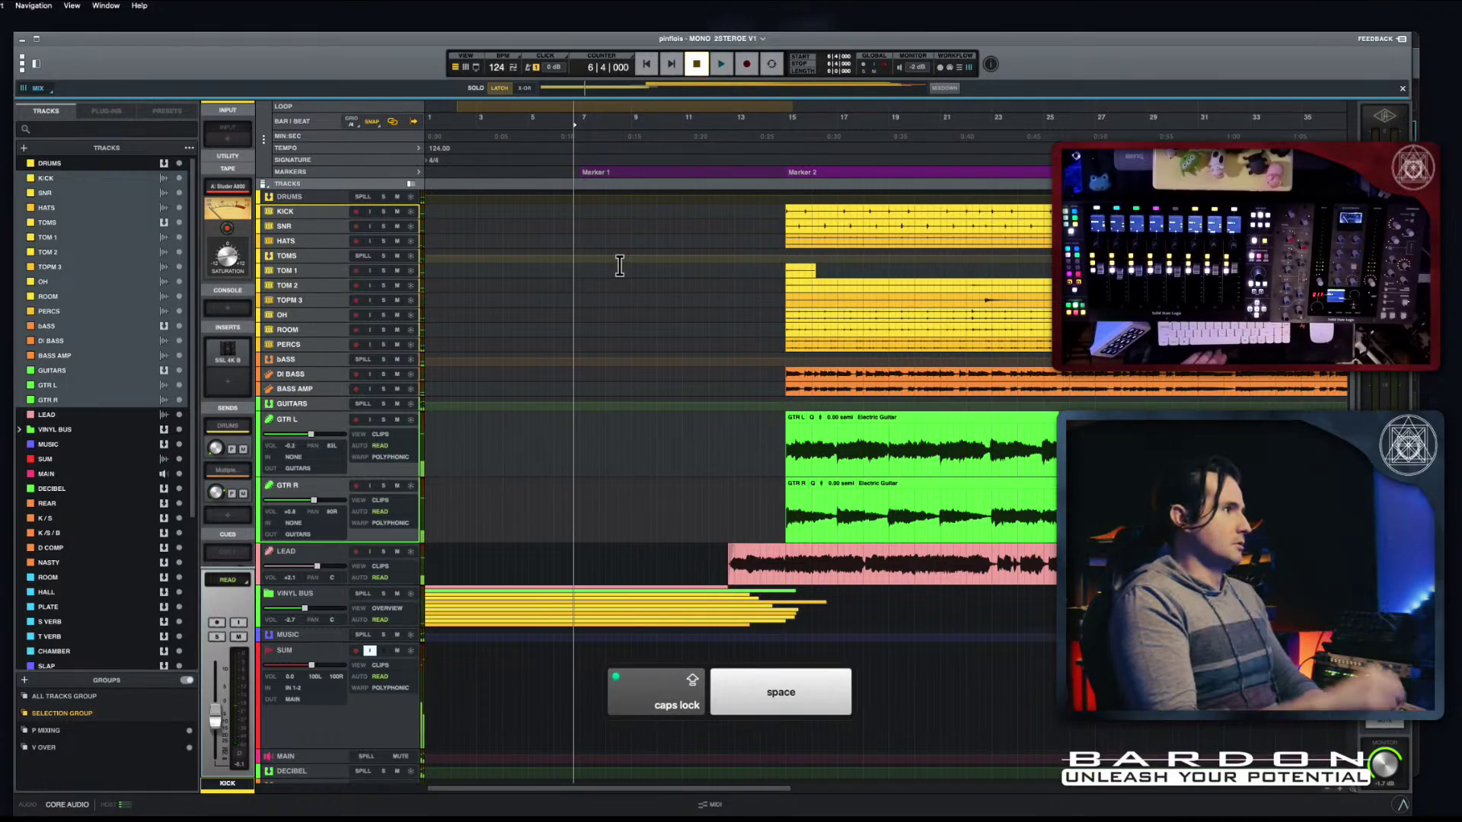
key("super+z")
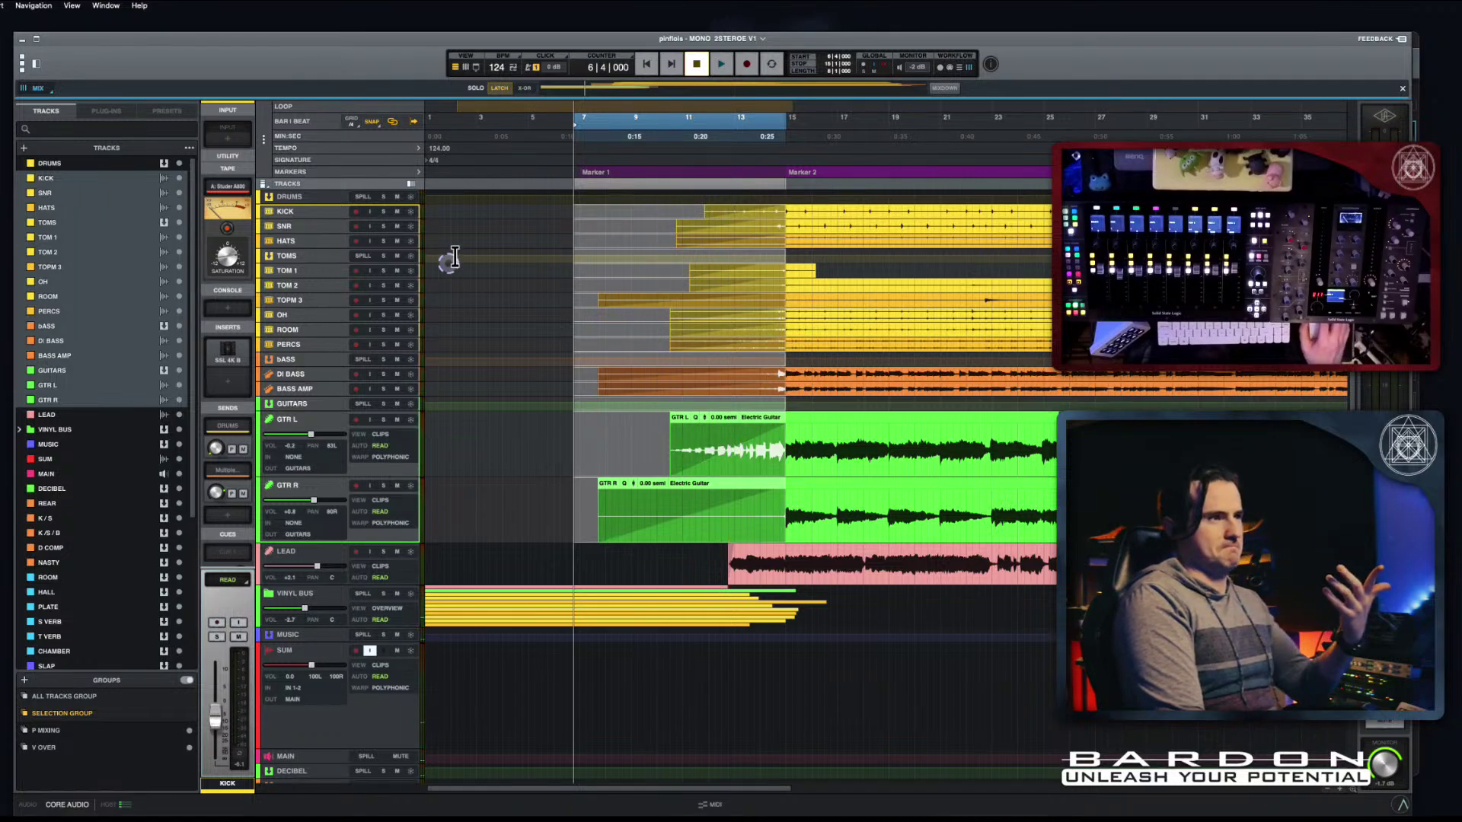
Step: Play the intro with its fade-ins from bar 1, beat 4 past Marker 2, and place the playhead at bar 16, beat 3
left_click(446, 121)
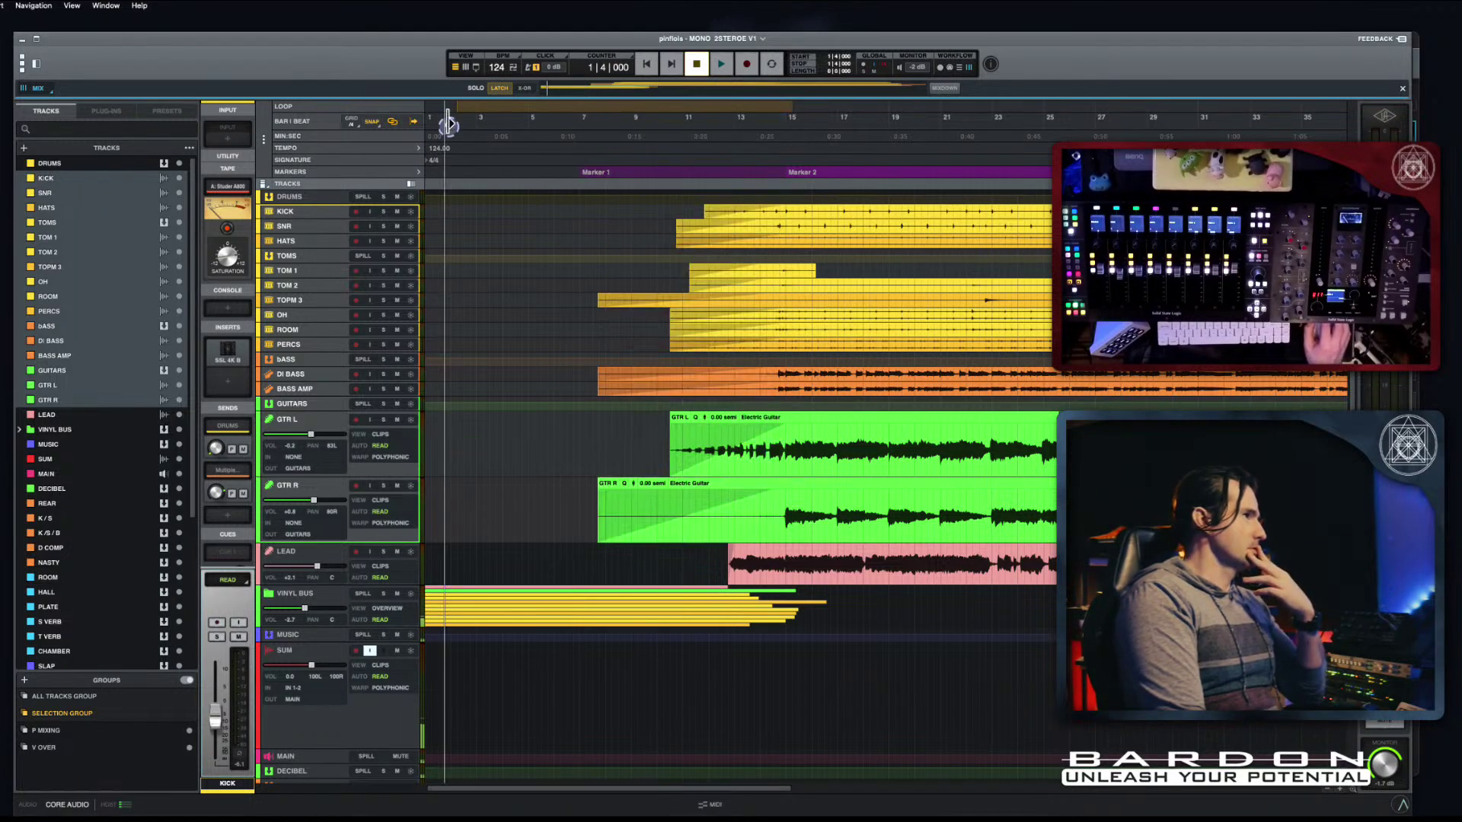
key("space")
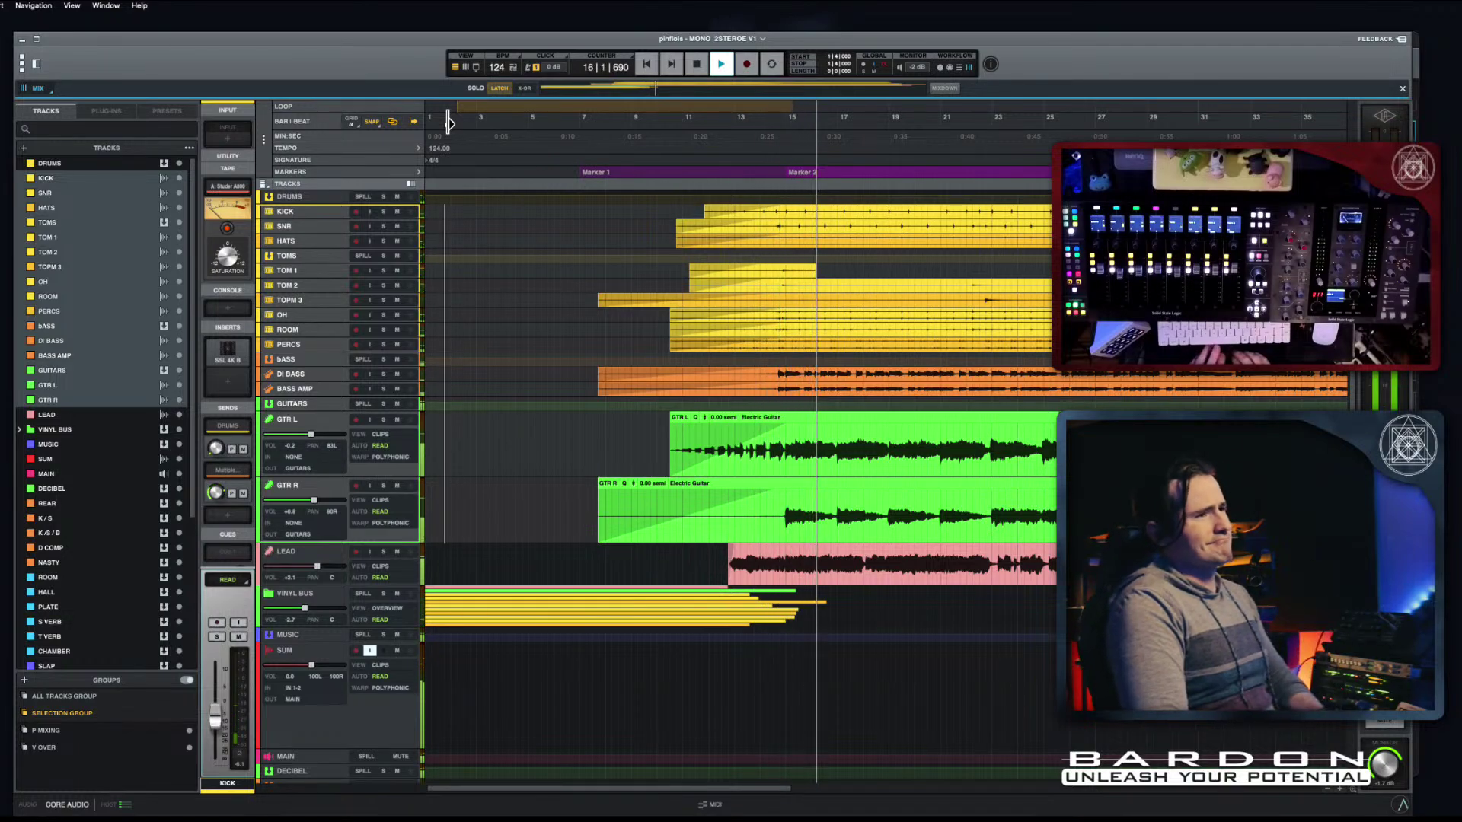
key("space")
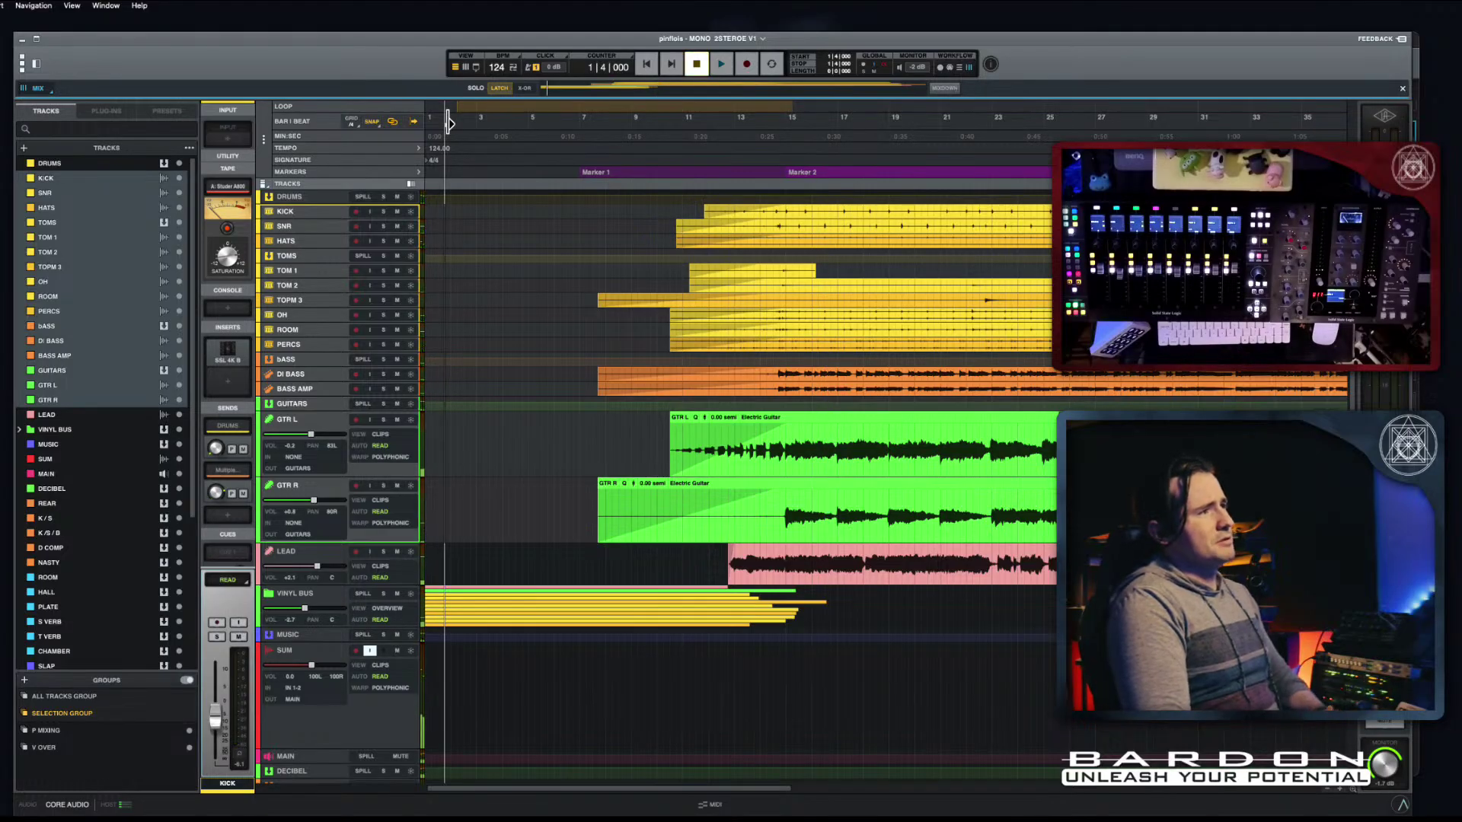
left_click(825, 129)
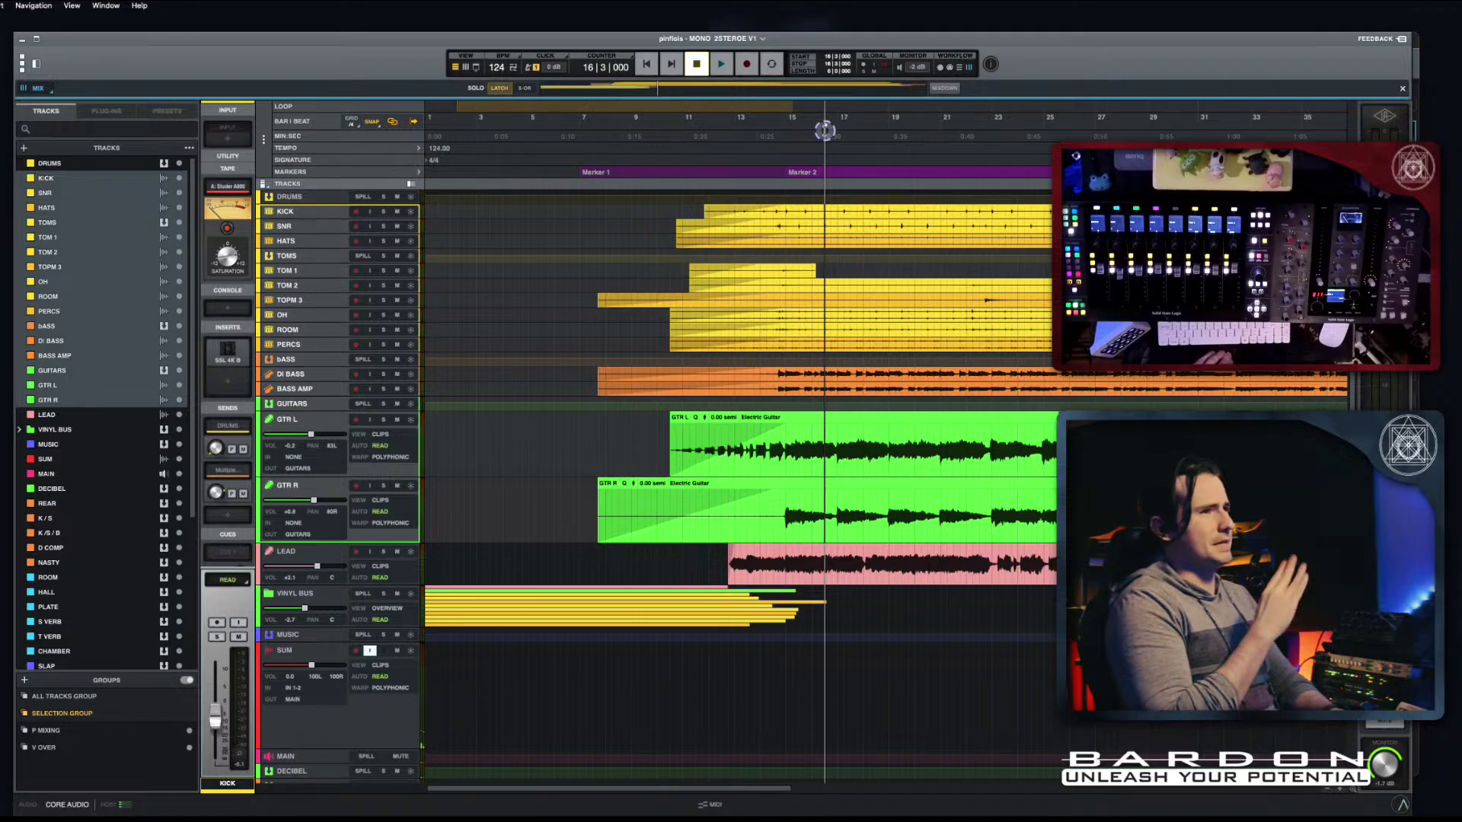